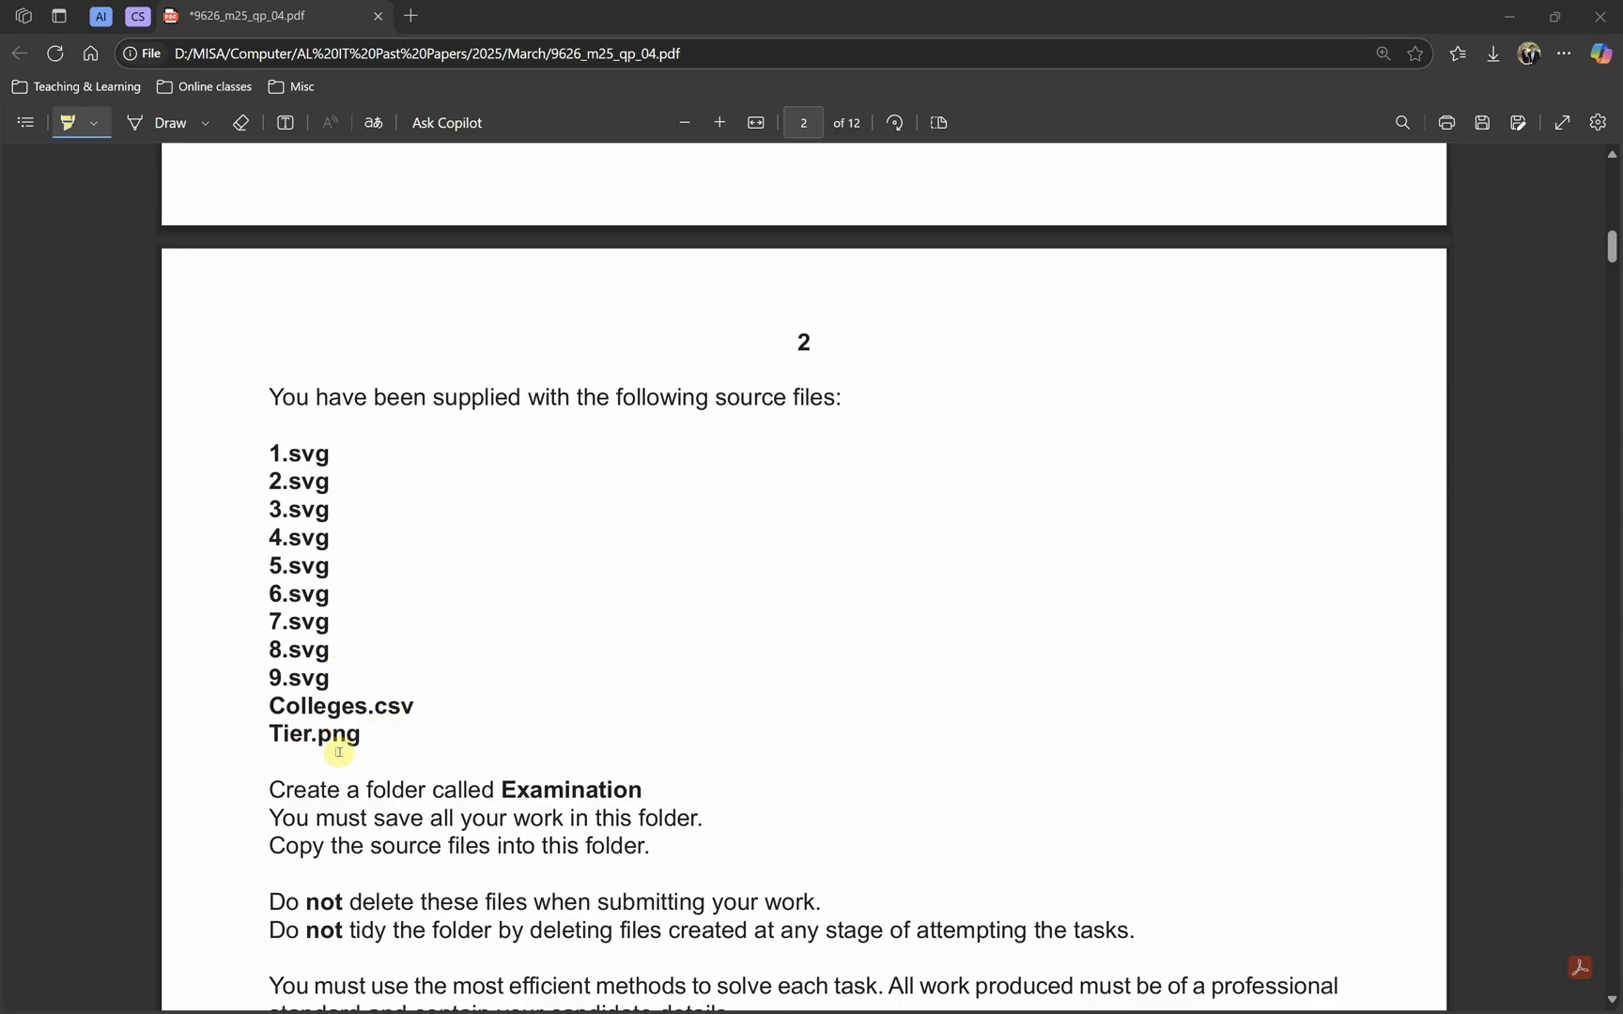
# Step: Switch to File Explorer, extract 9626_m25_sf_04.zip in the March folder and open the extracted folder
pyautogui.hotkey('alt', 'Tab')
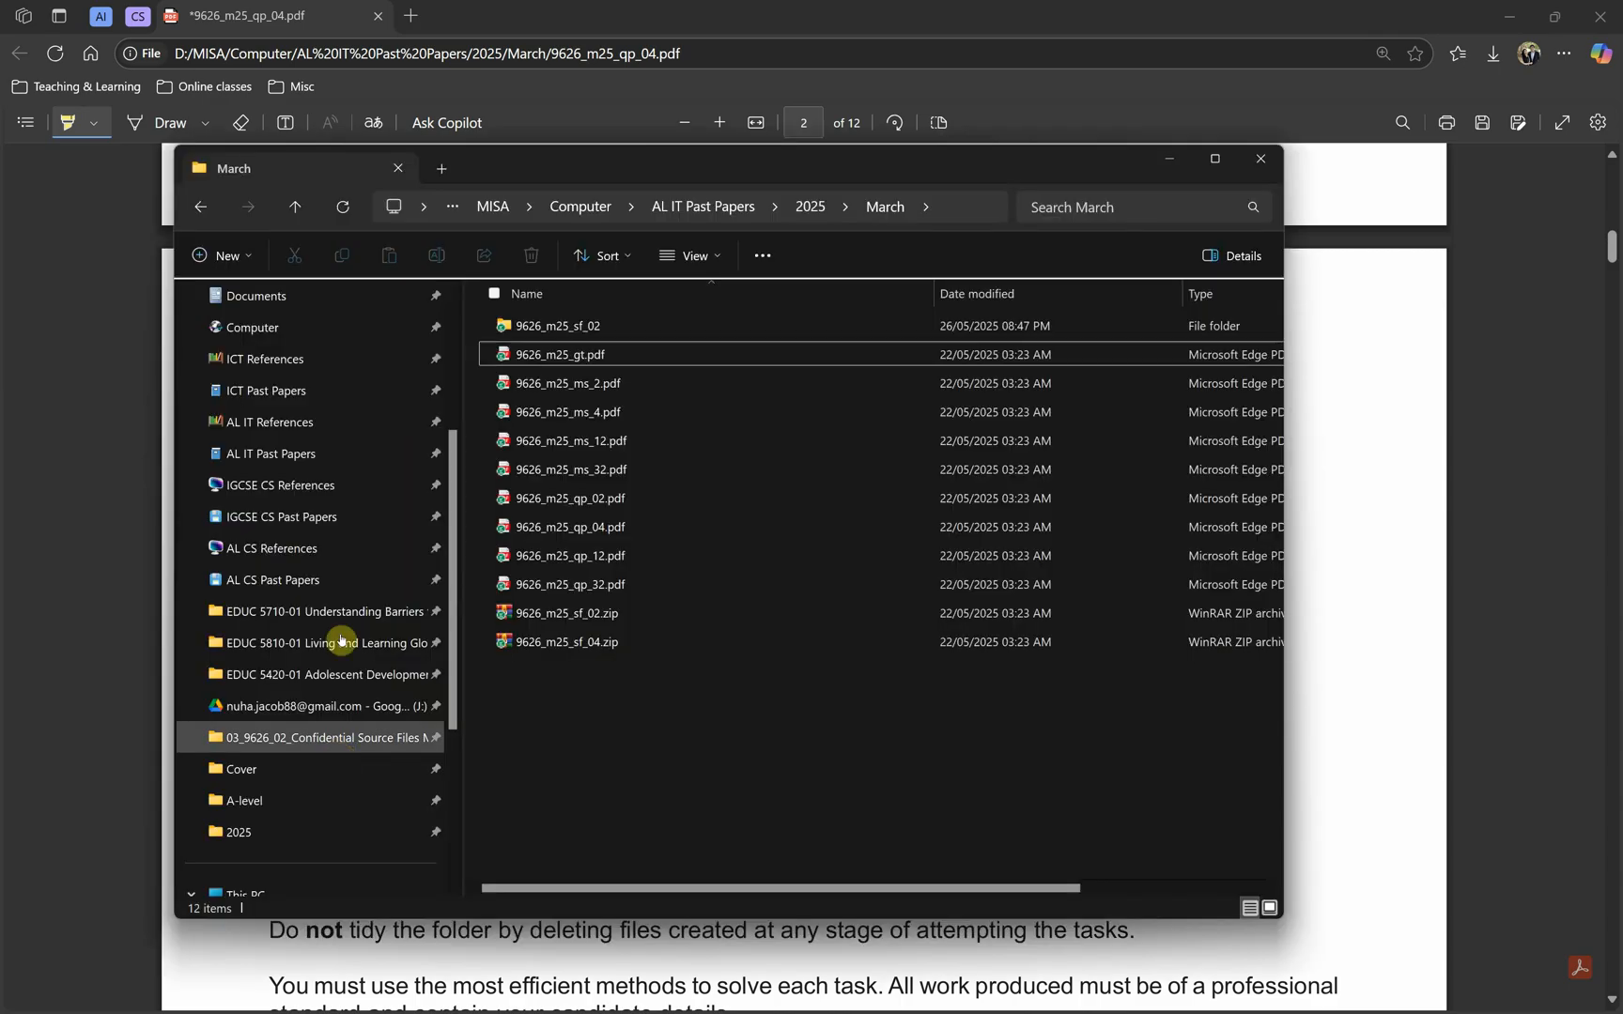
pyautogui.click(538, 642)
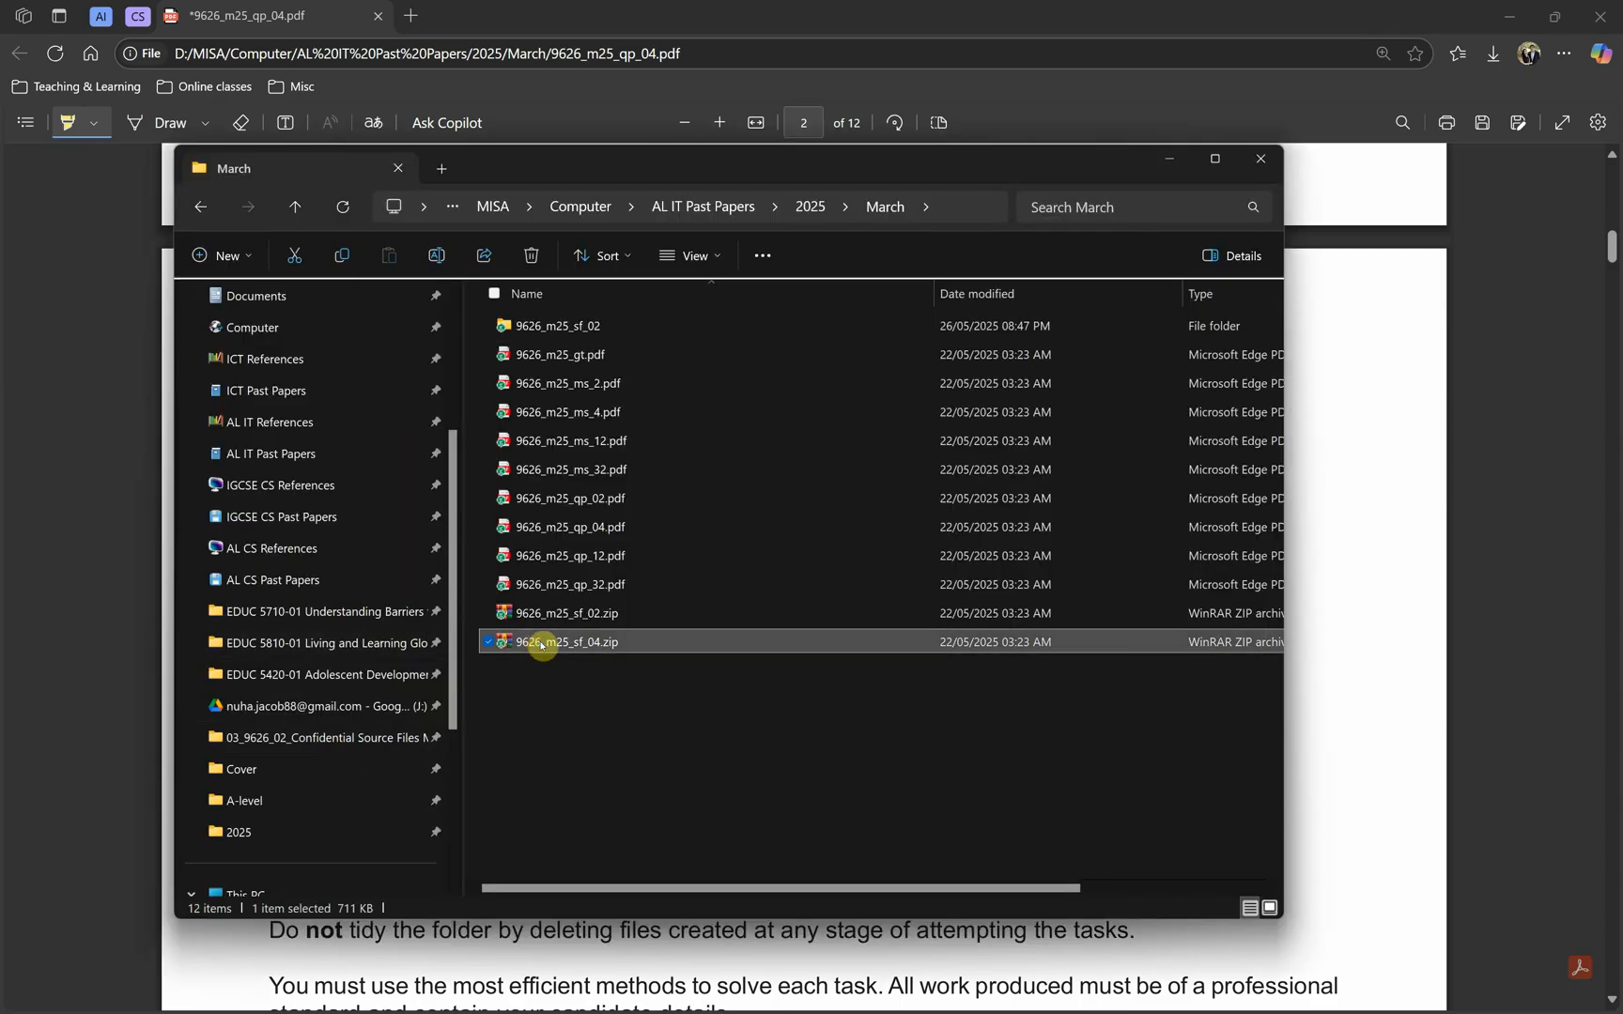
pyautogui.rightClick(539, 641)
pyautogui.click(642, 415)
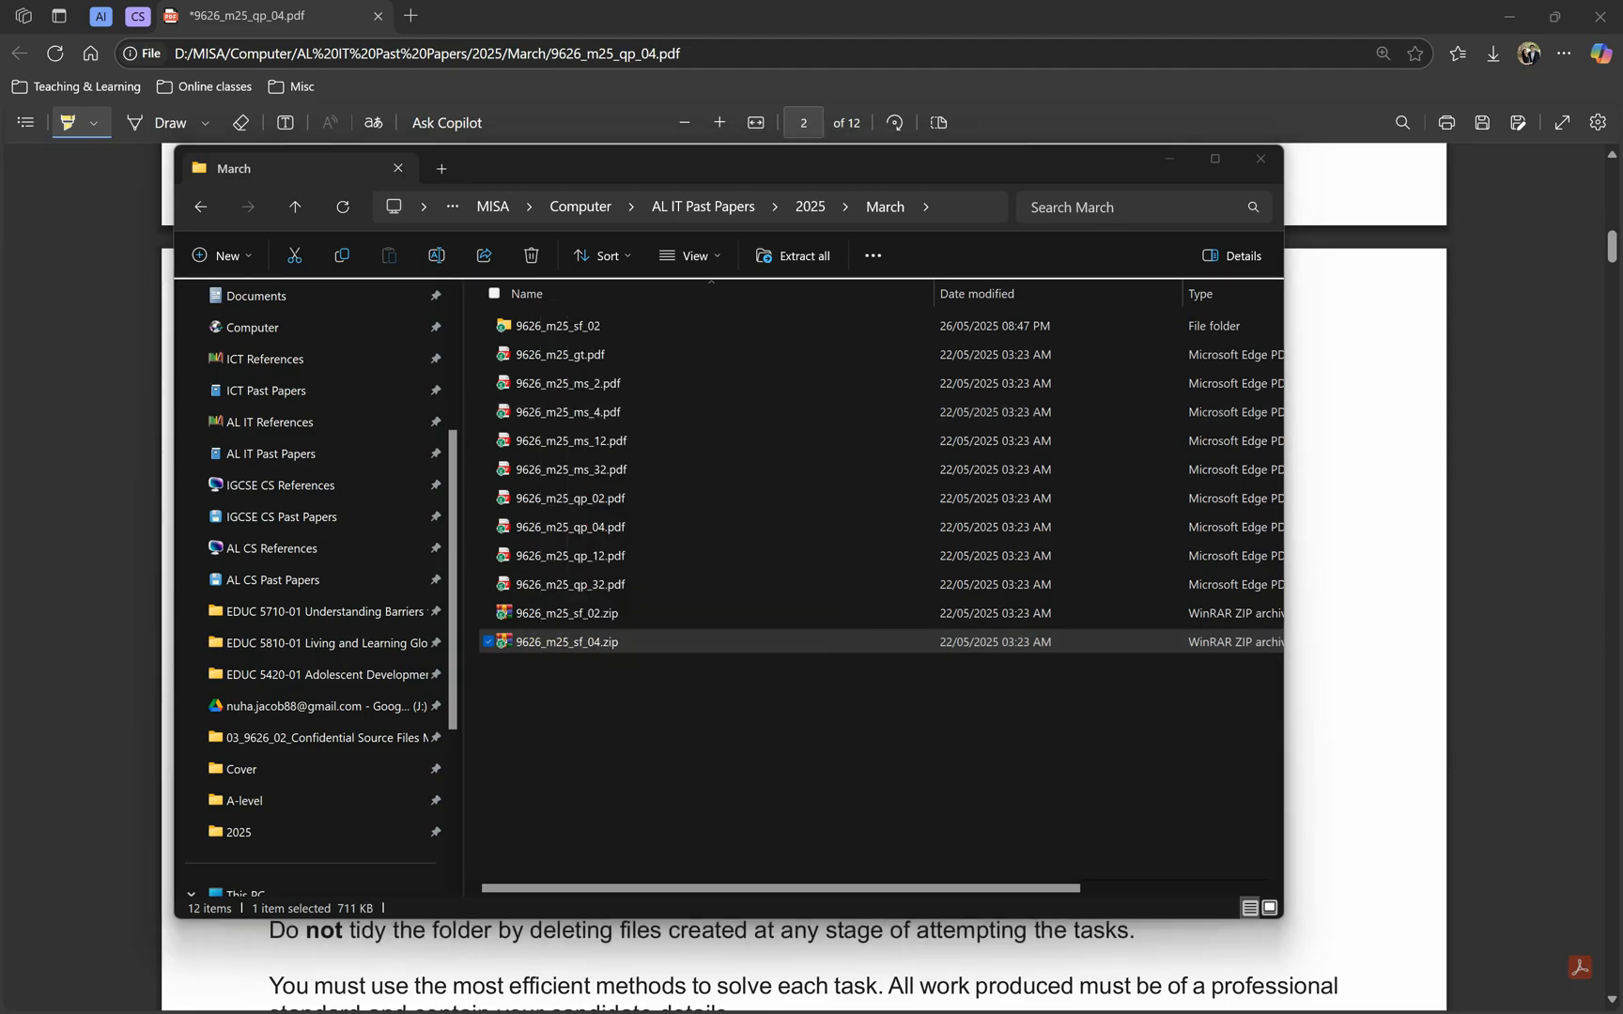
pyautogui.doubleClick(601, 668)
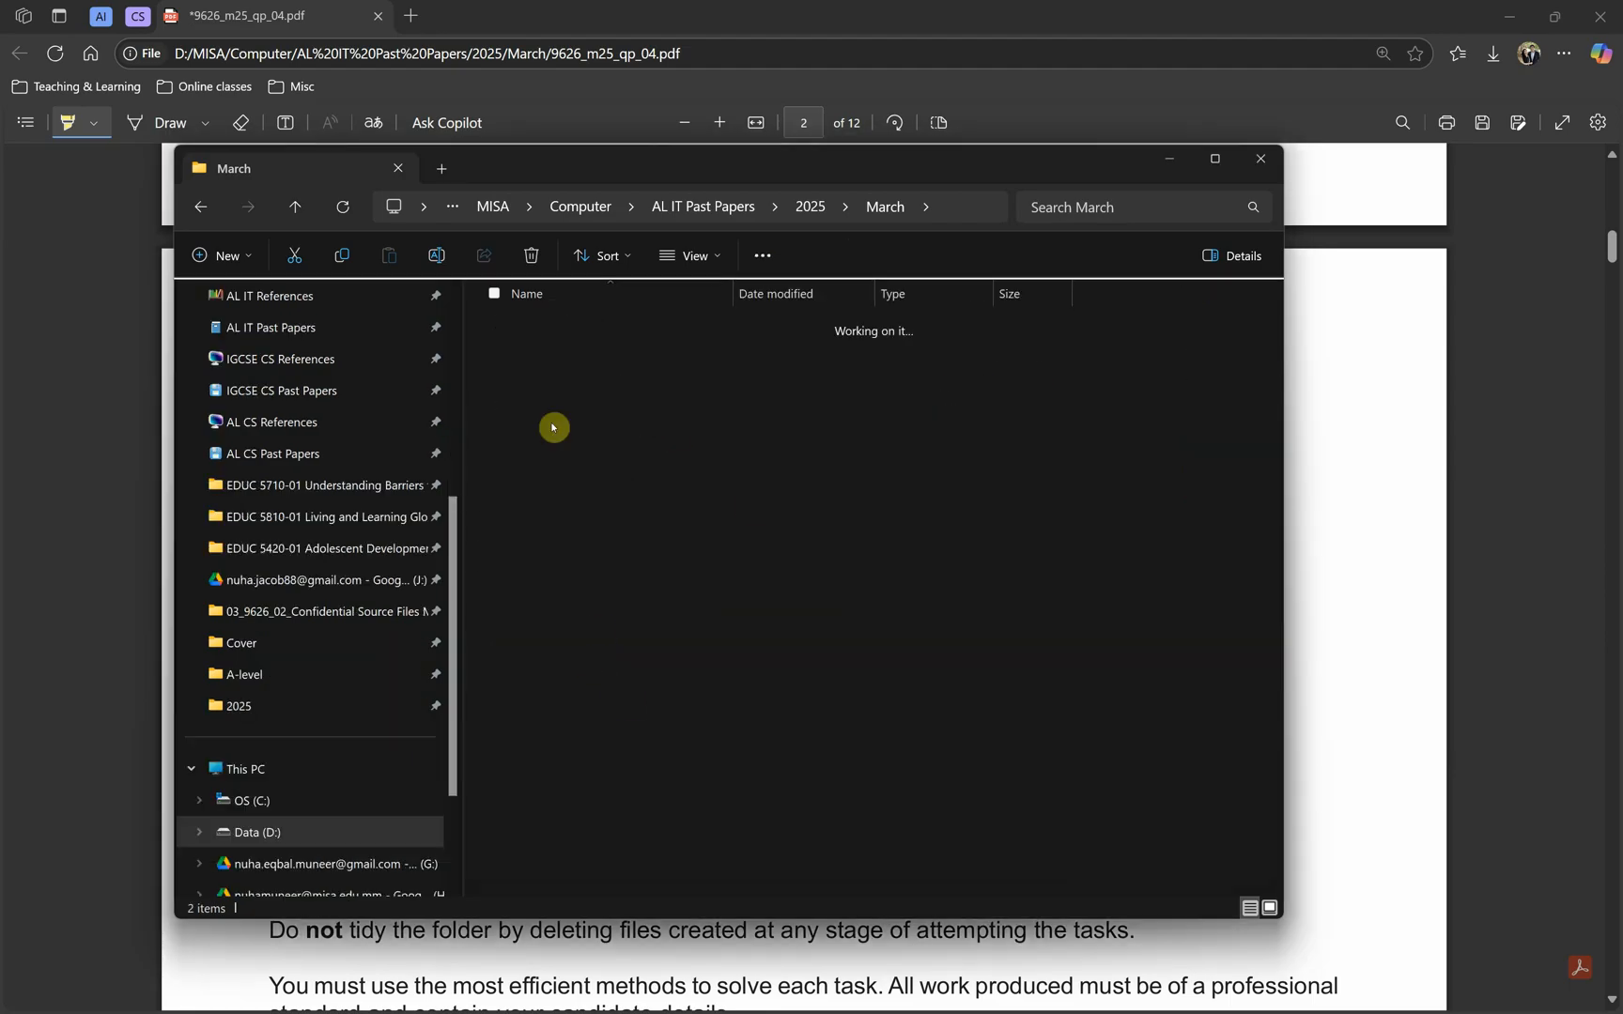
# Step: Extract the 03_9626_04_Confidential Source Files March2025 archive to its default destination and open the extracted folder
pyautogui.click(529, 327)
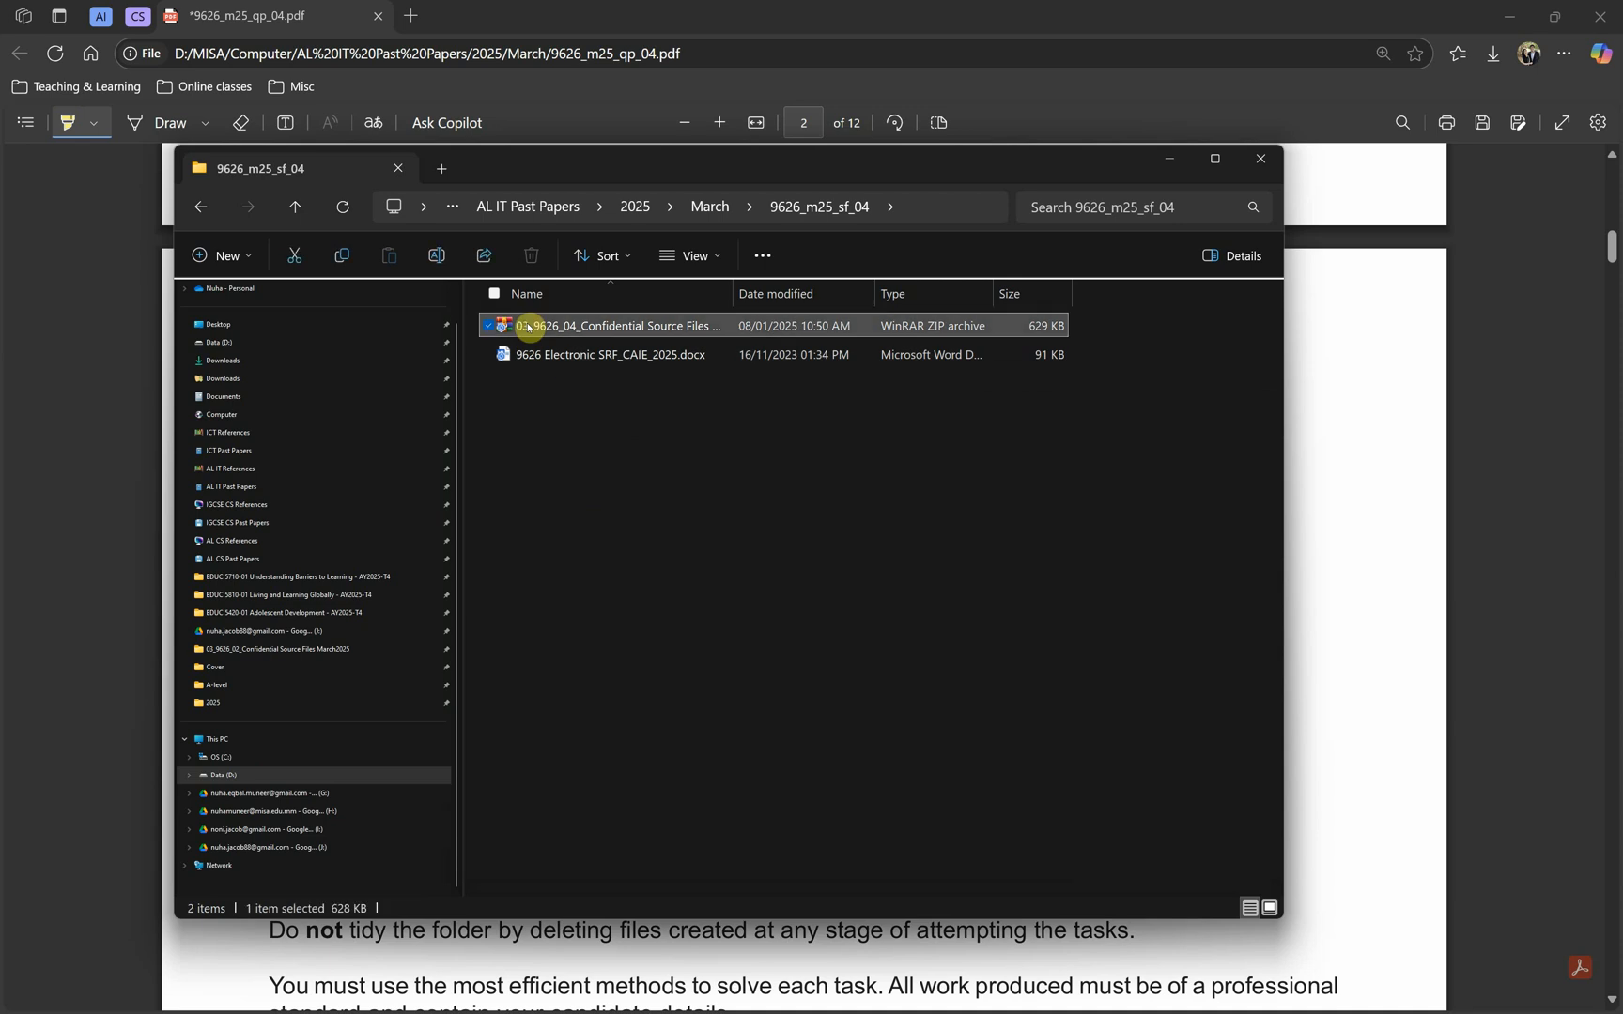
pyautogui.rightClick(529, 328)
pyautogui.click(615, 489)
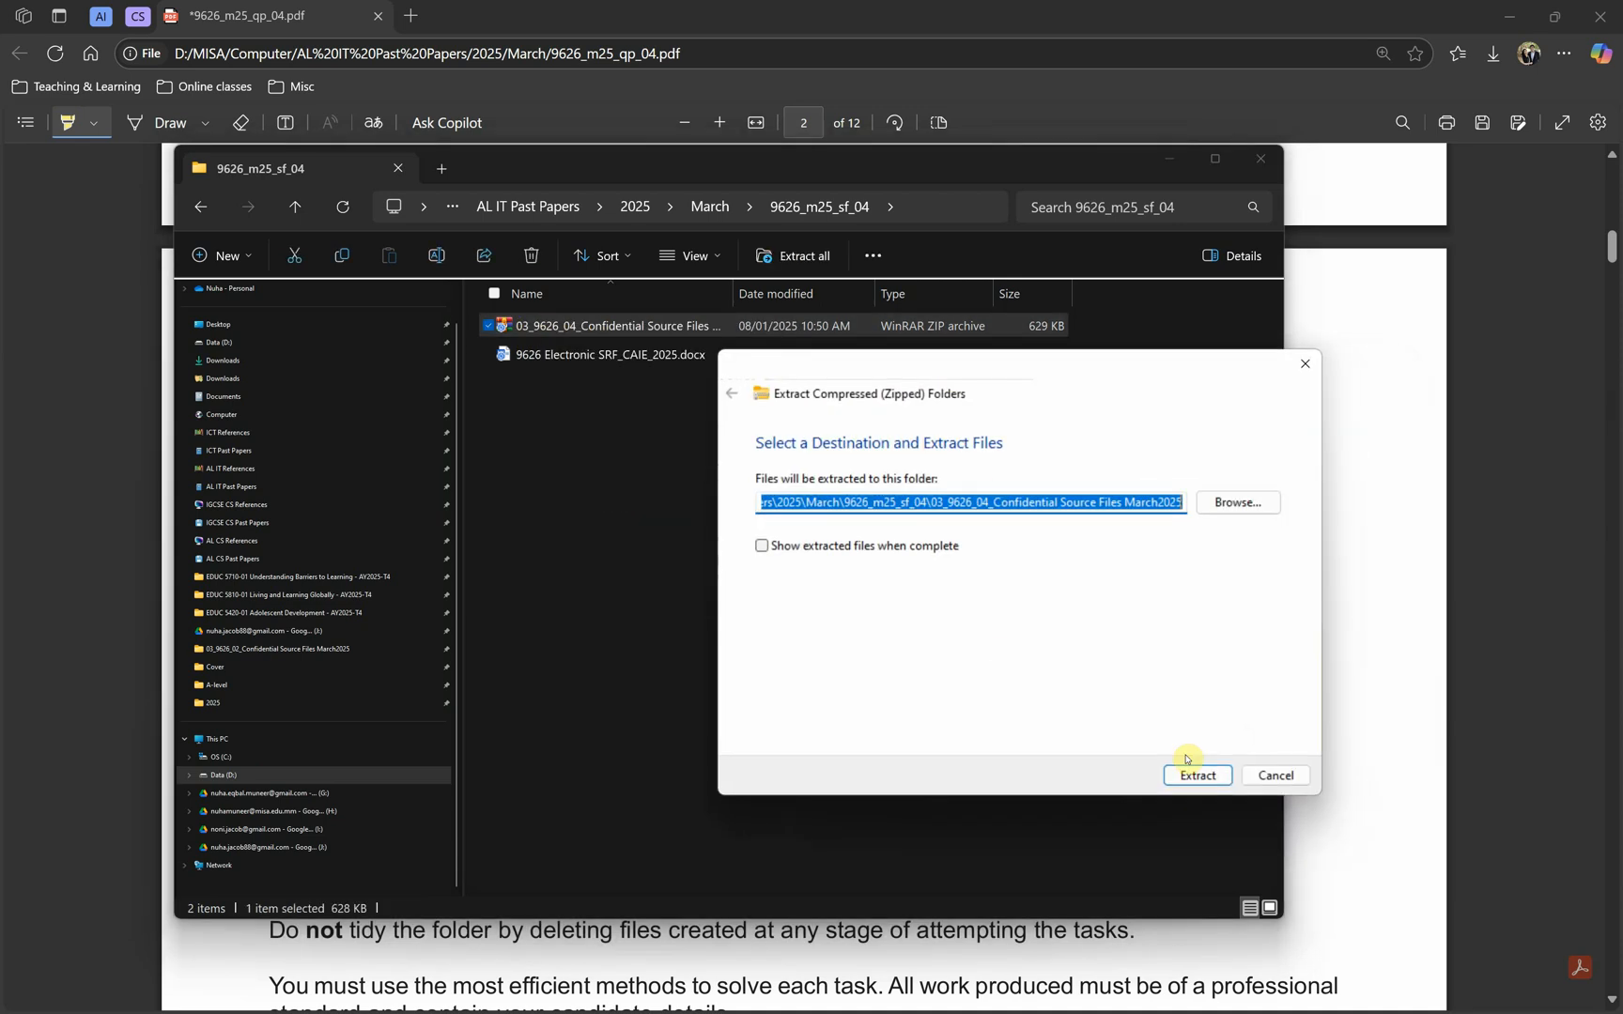
pyautogui.click(1198, 775)
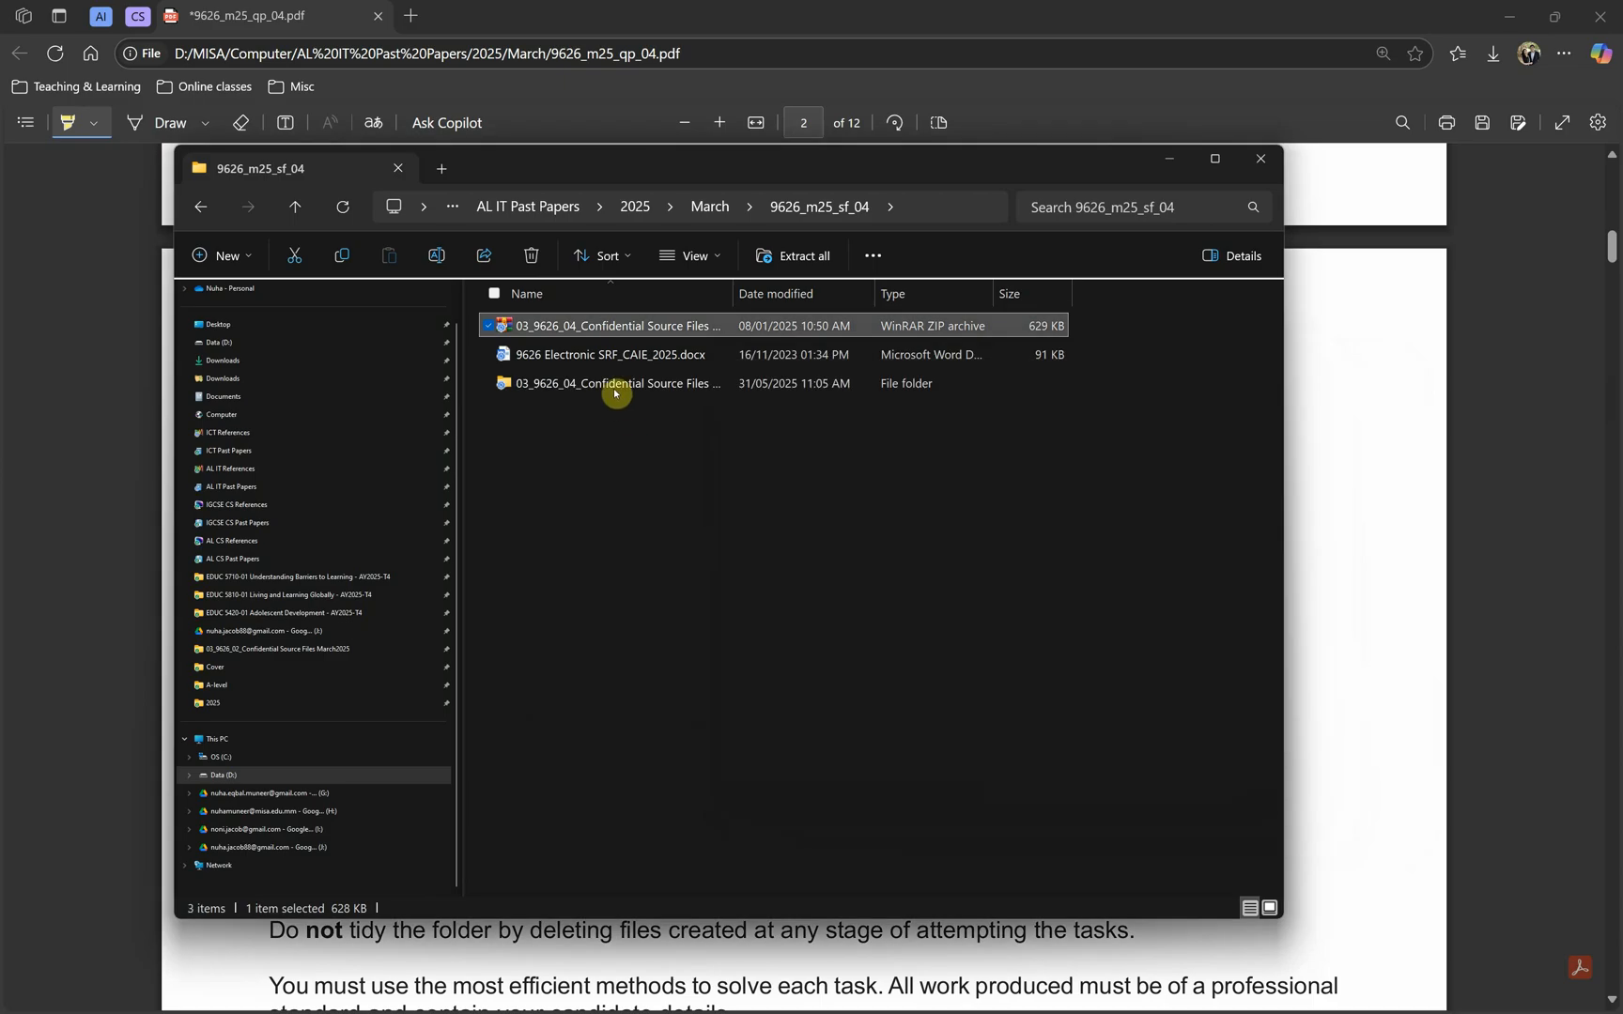
pyautogui.doubleClick(615, 385)
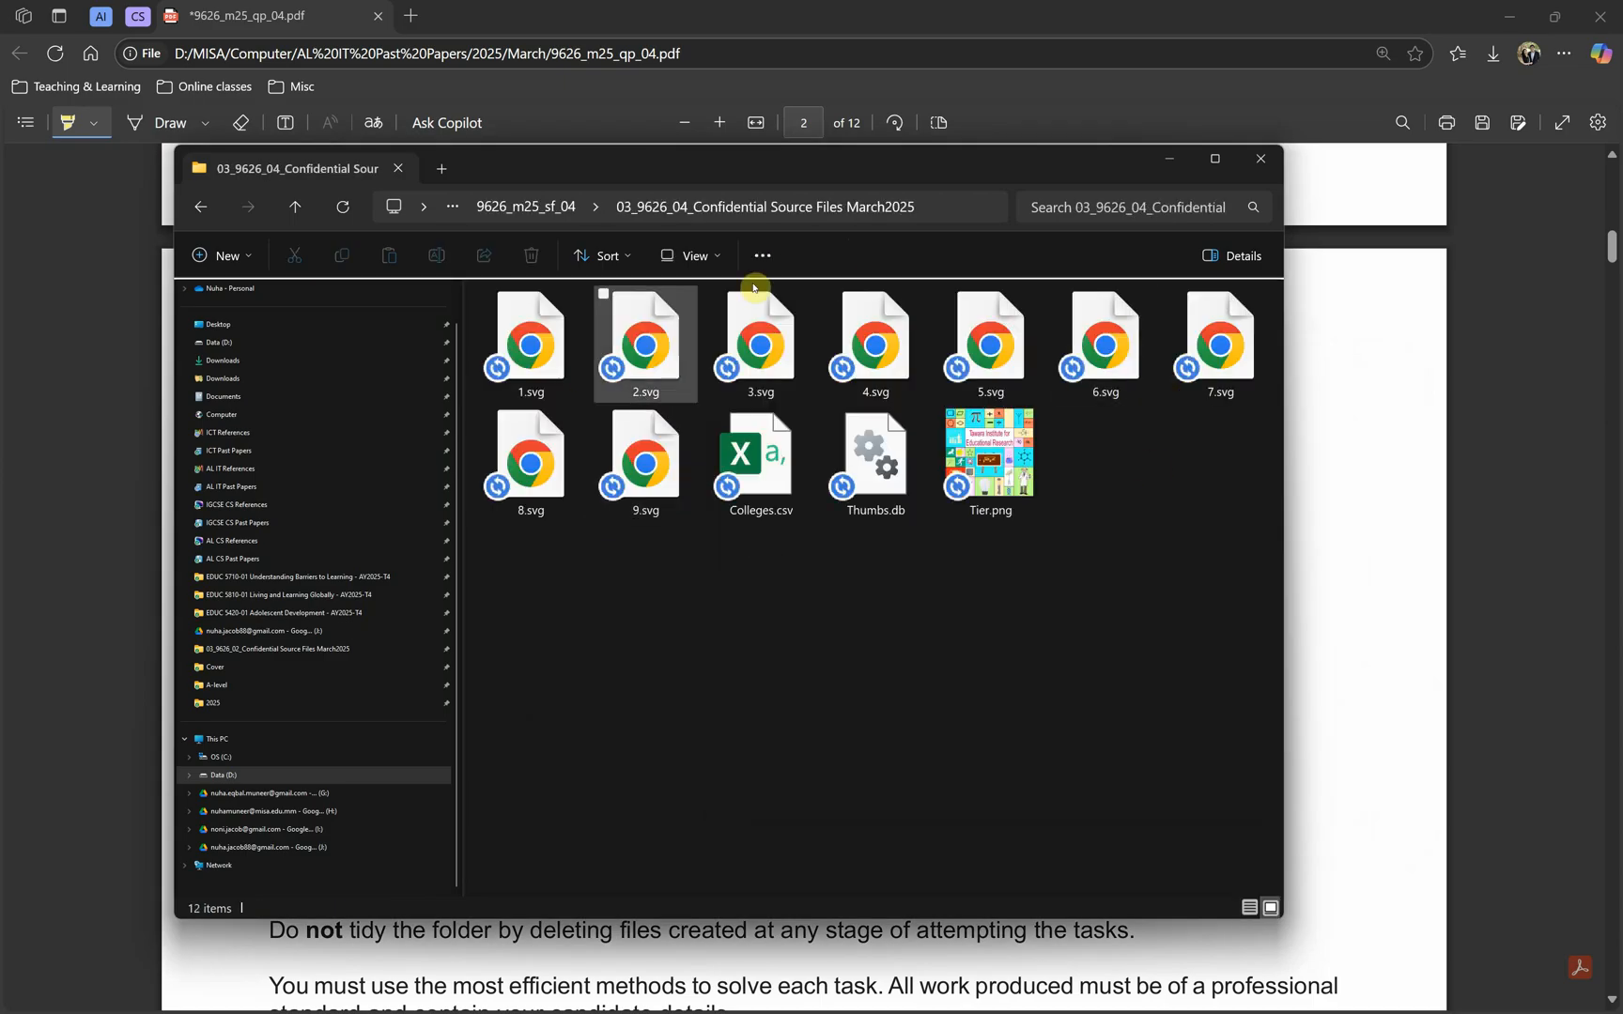
# Step: Return to the question paper in Edge and read page 2's instructions on the folder name and source files
pyautogui.click(952, 9)
pyautogui.scroll(-1, 504, 703)
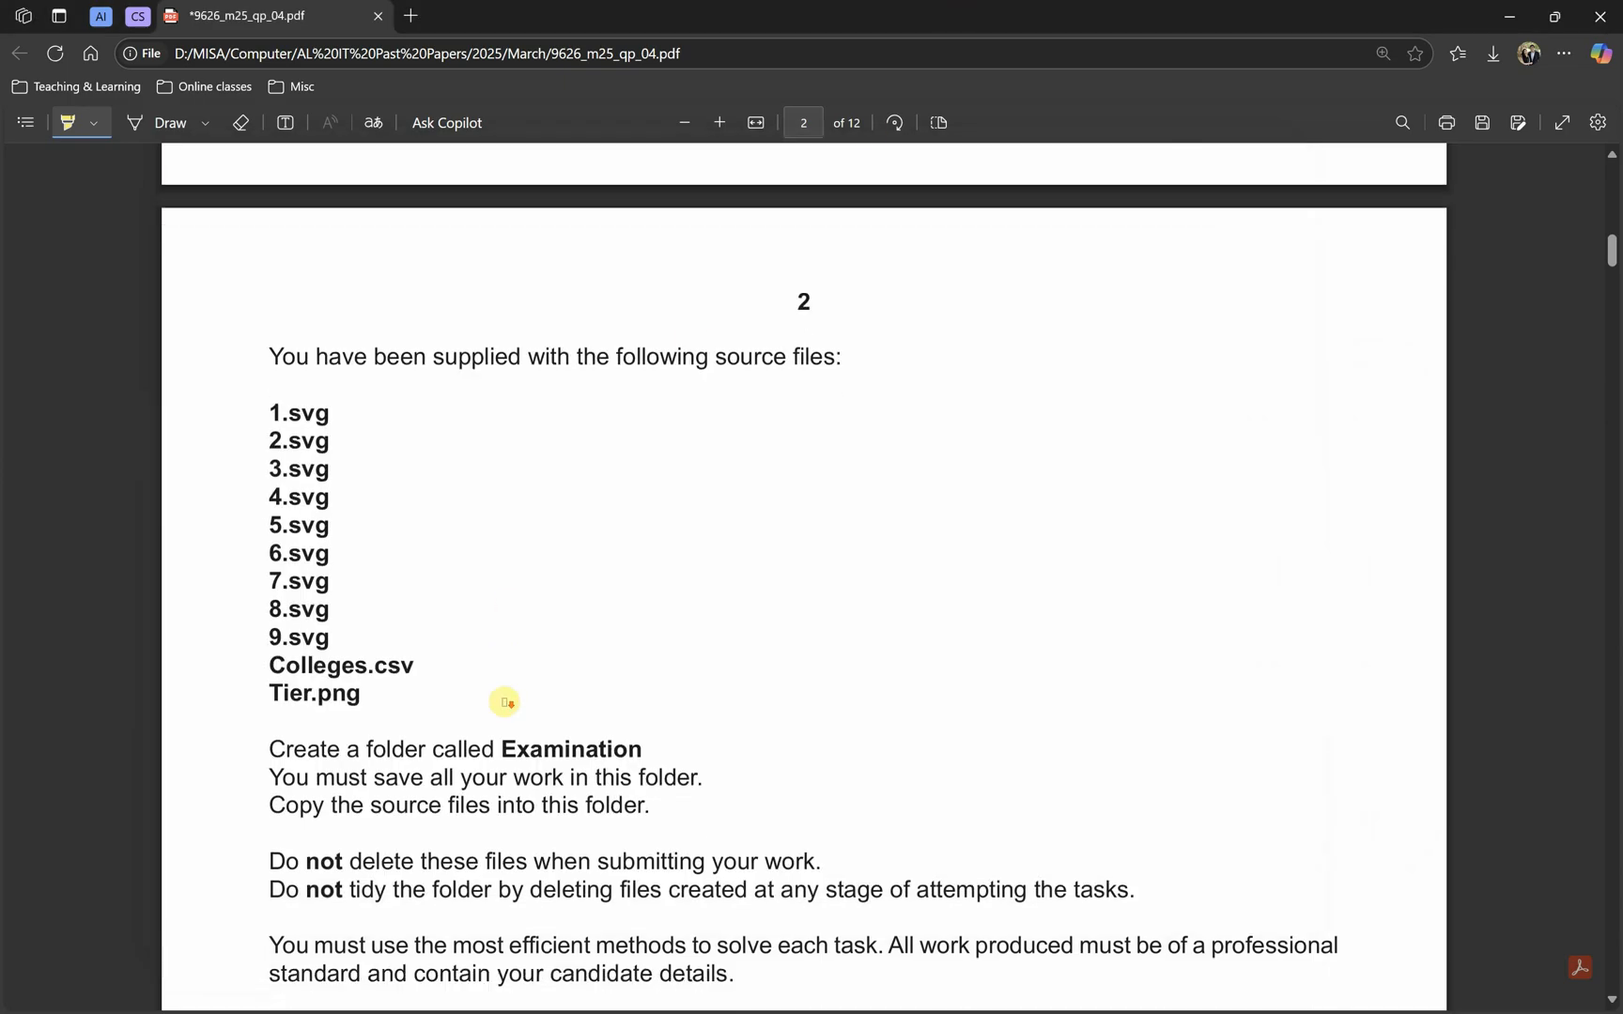
pyautogui.scroll(-3, 505, 703)
pyautogui.press('Escape')
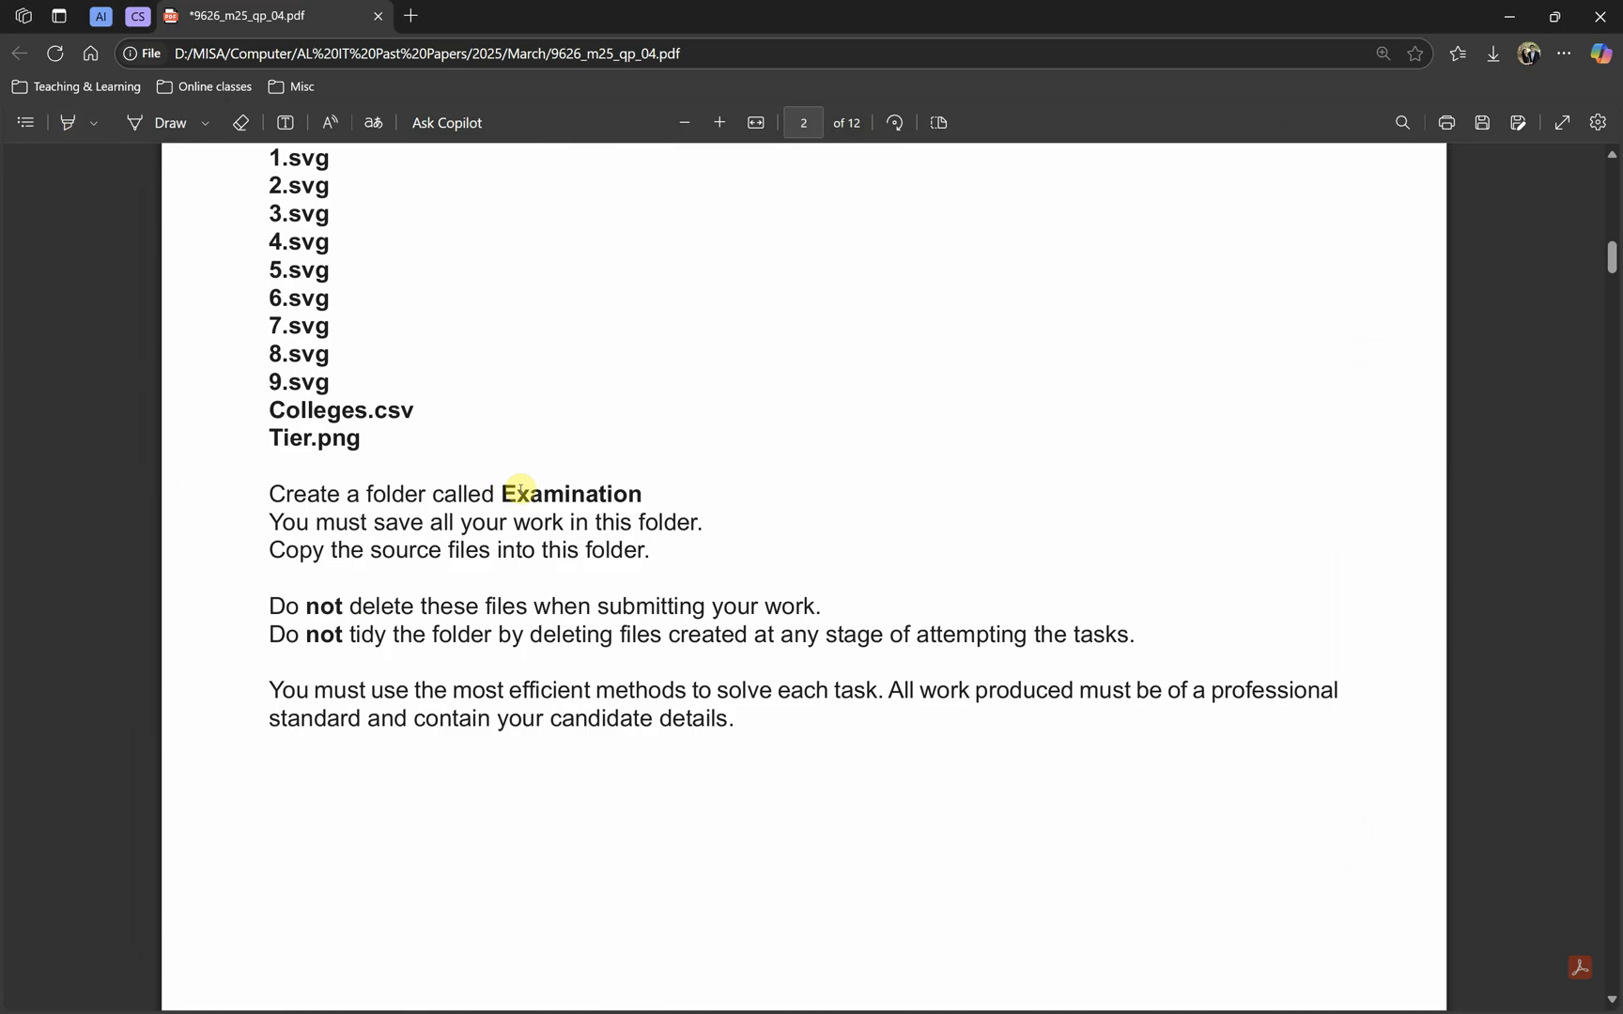
pyautogui.moveTo(501, 490); pyautogui.dragTo(643, 493)
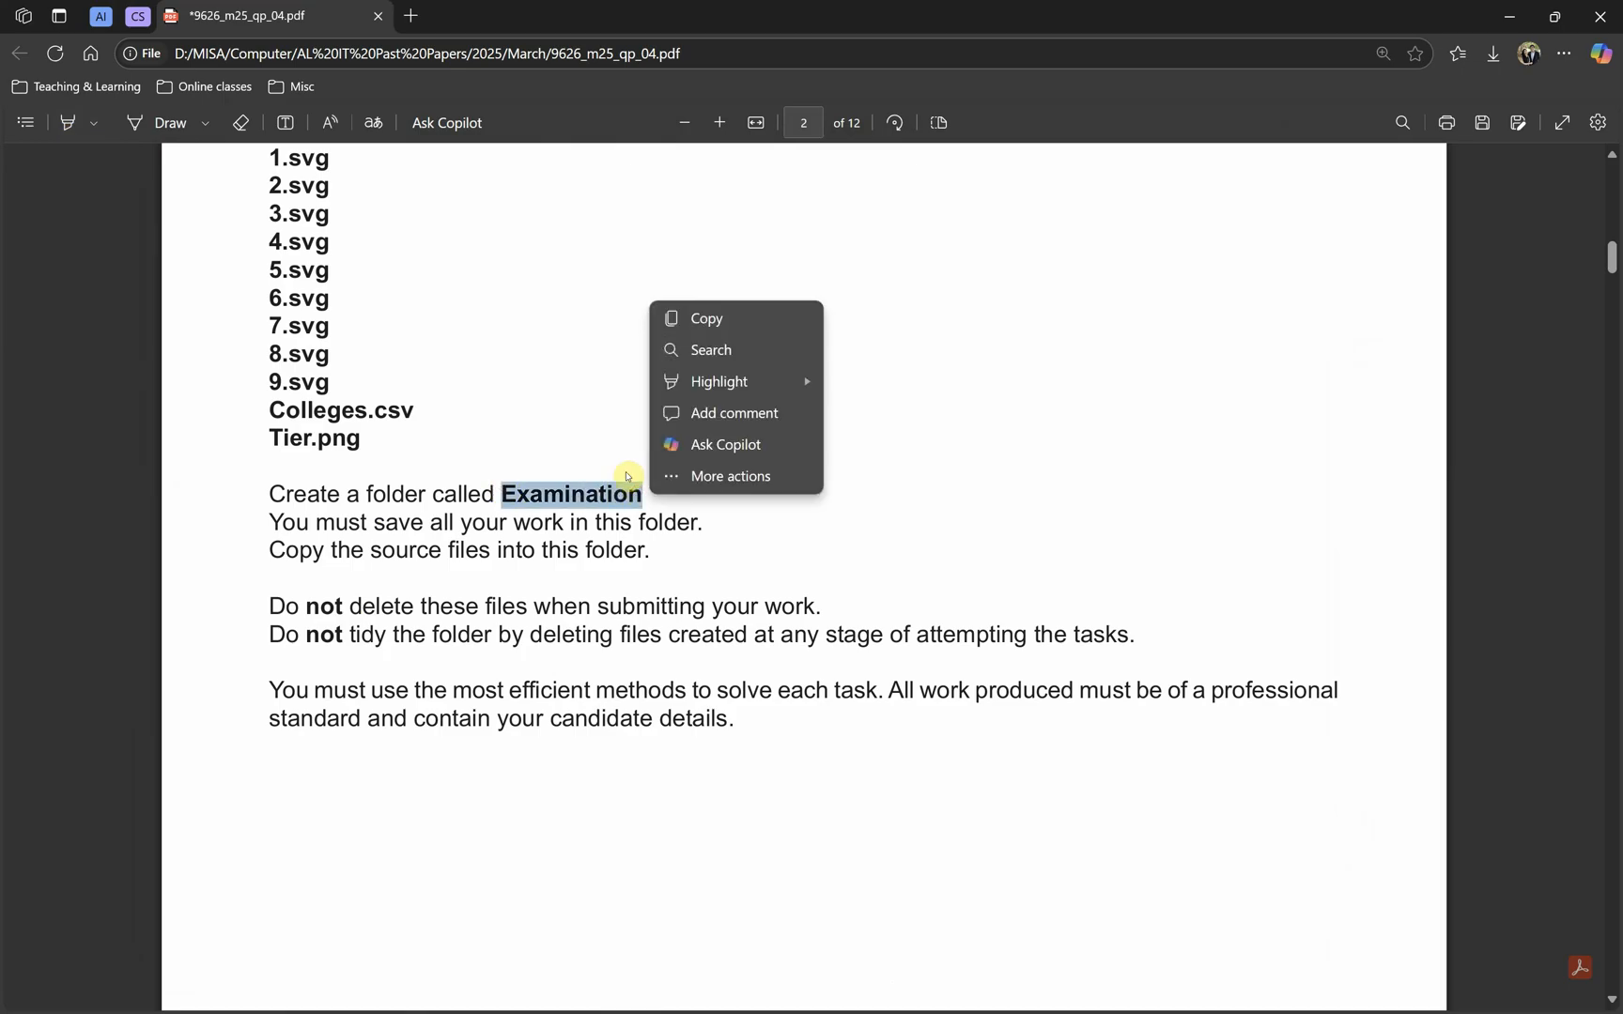
pyautogui.click(602, 522)
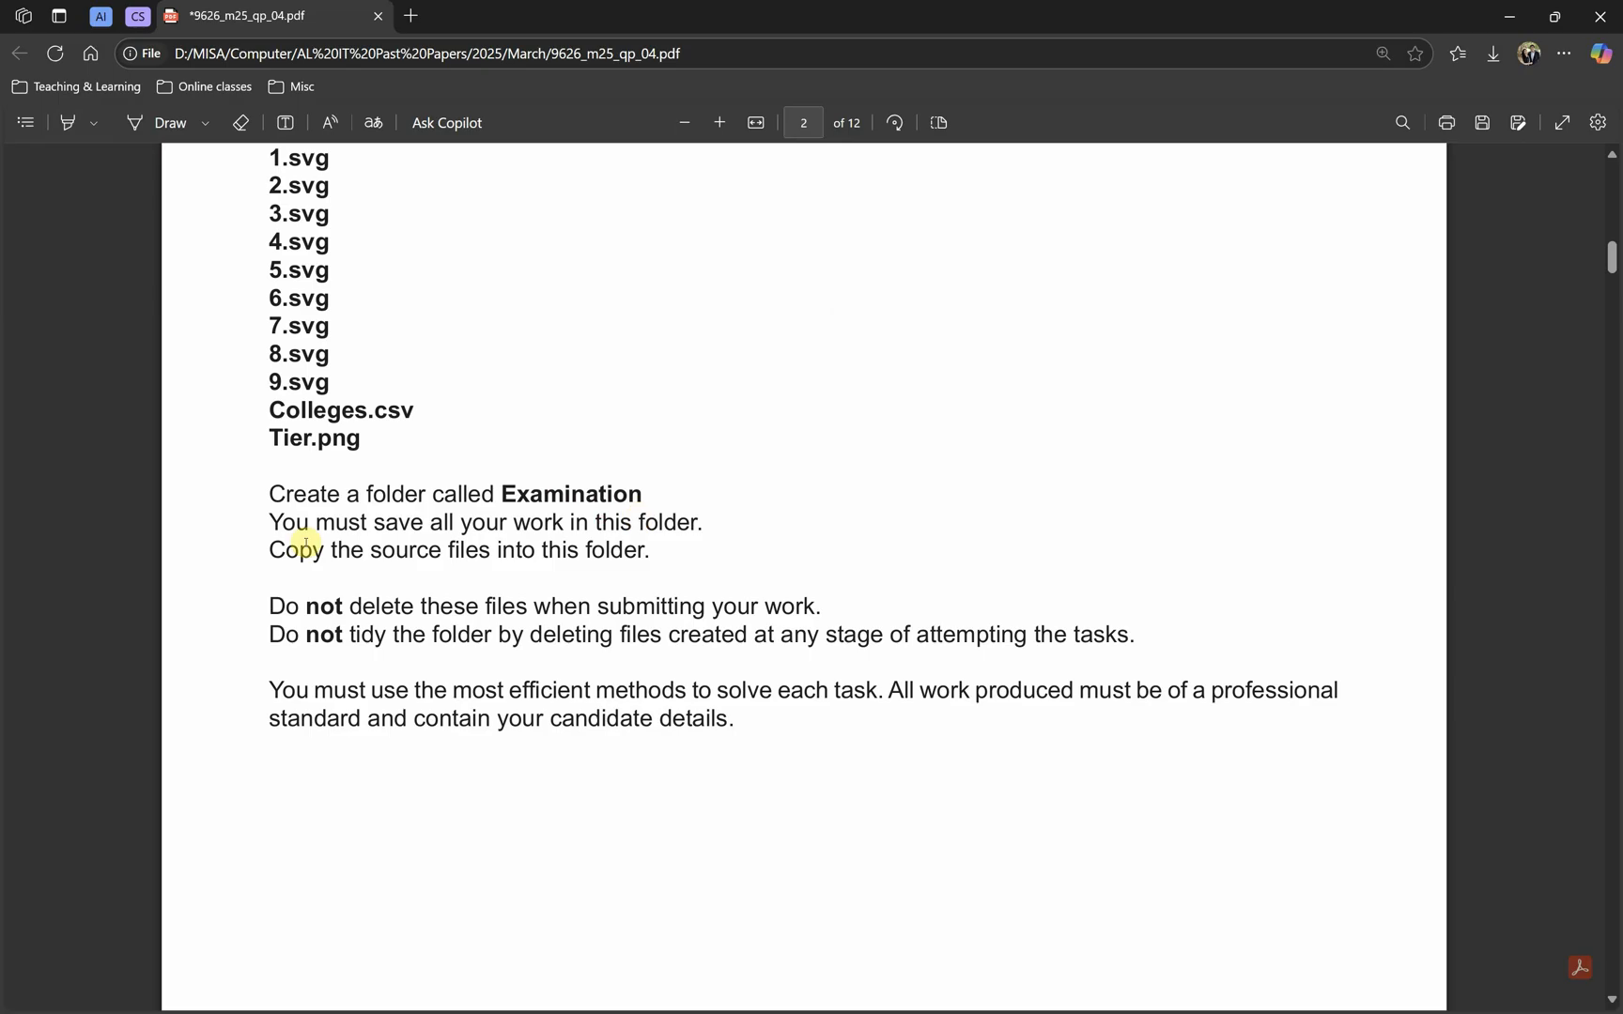
pyautogui.moveTo(444, 524); pyautogui.dragTo(601, 522)
pyautogui.moveTo(374, 550); pyautogui.dragTo(563, 550)
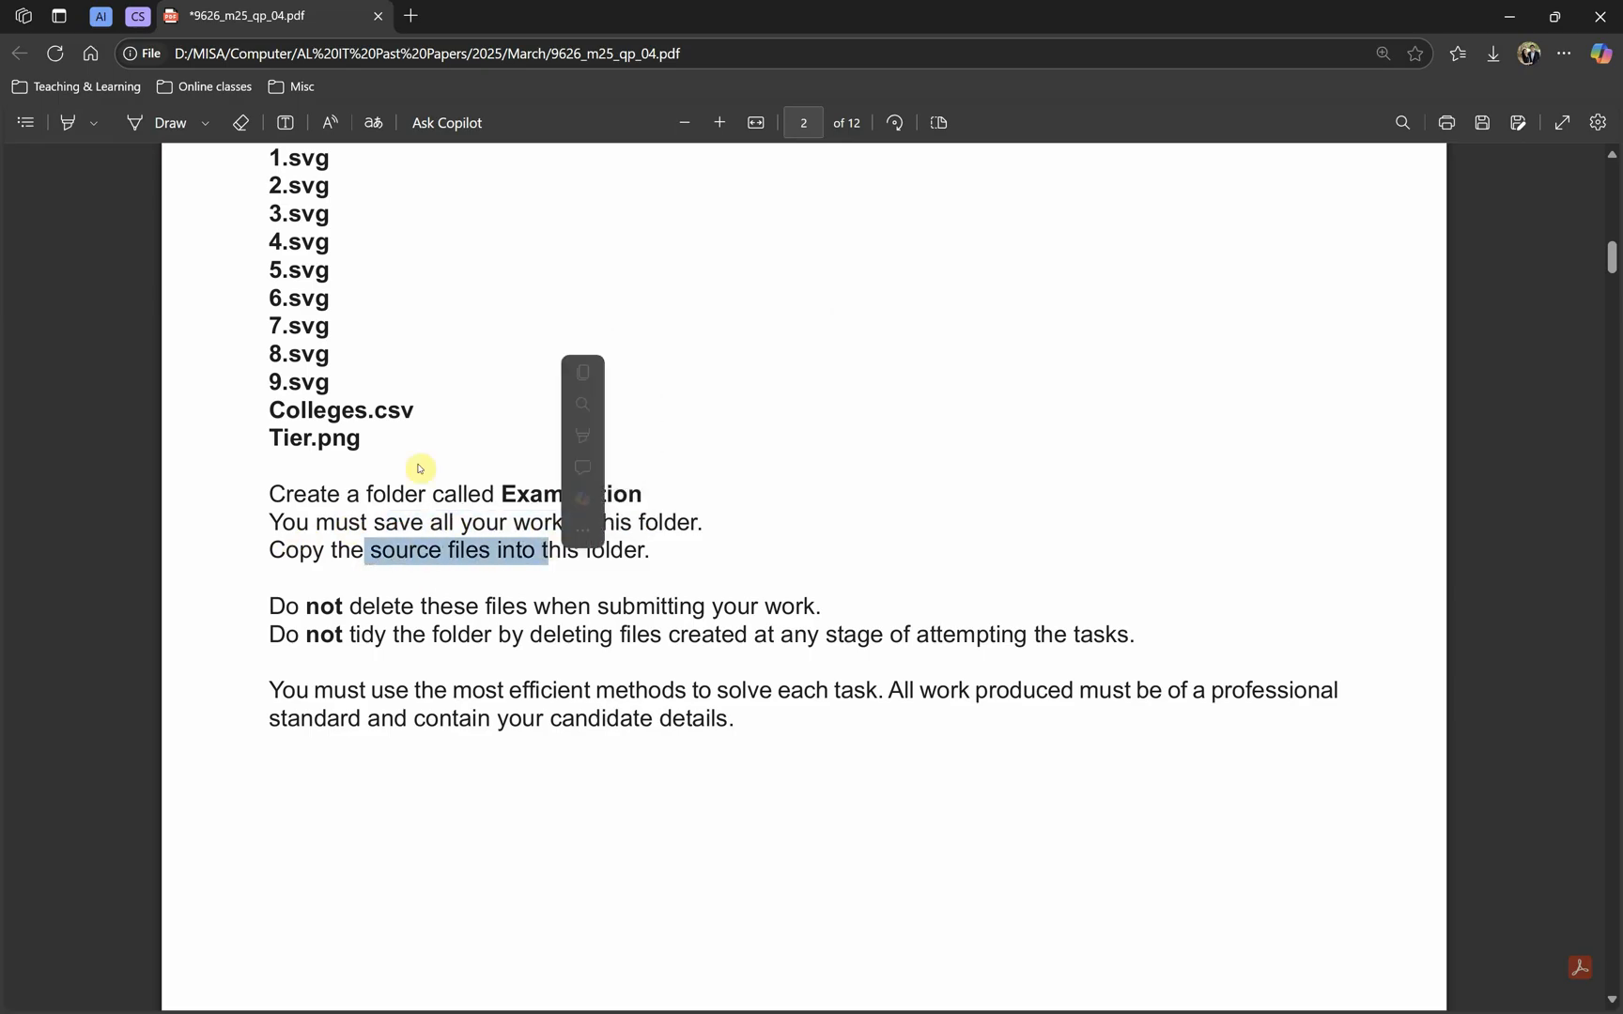
pyautogui.moveTo(345, 439); pyautogui.dragTo(321, 211)
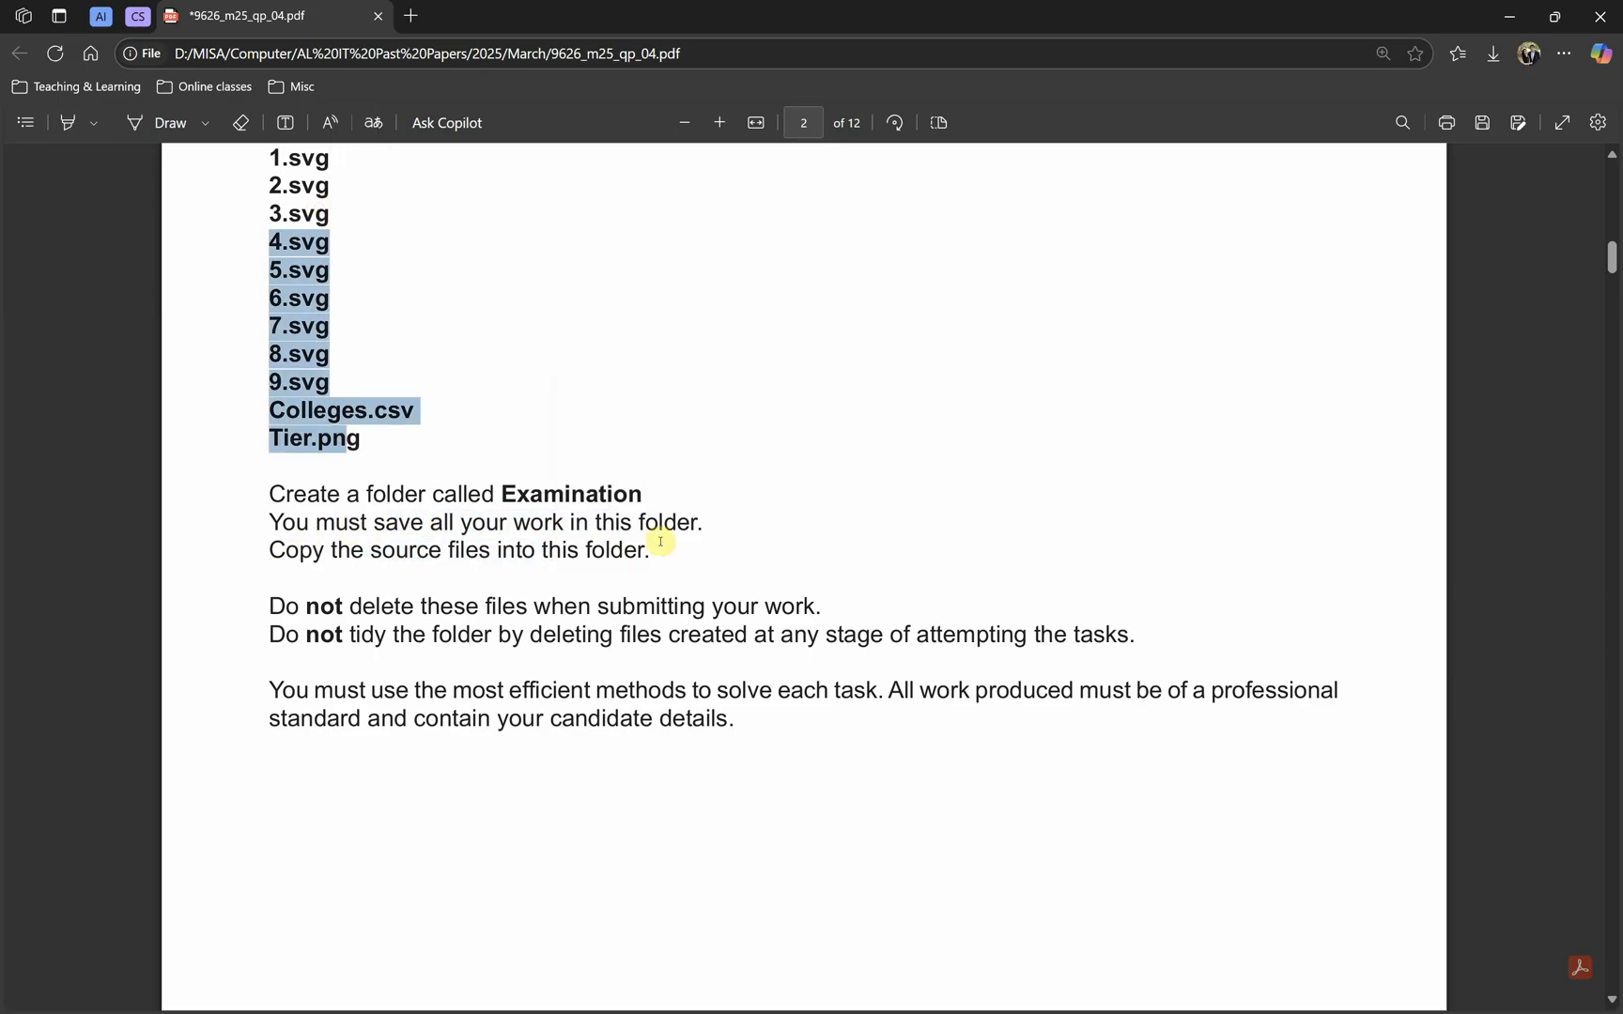
# Step: Switch to File Explorer and create a folder named Examination inside the extracted source files folder
pyautogui.hotkey('alt', 'Tab')
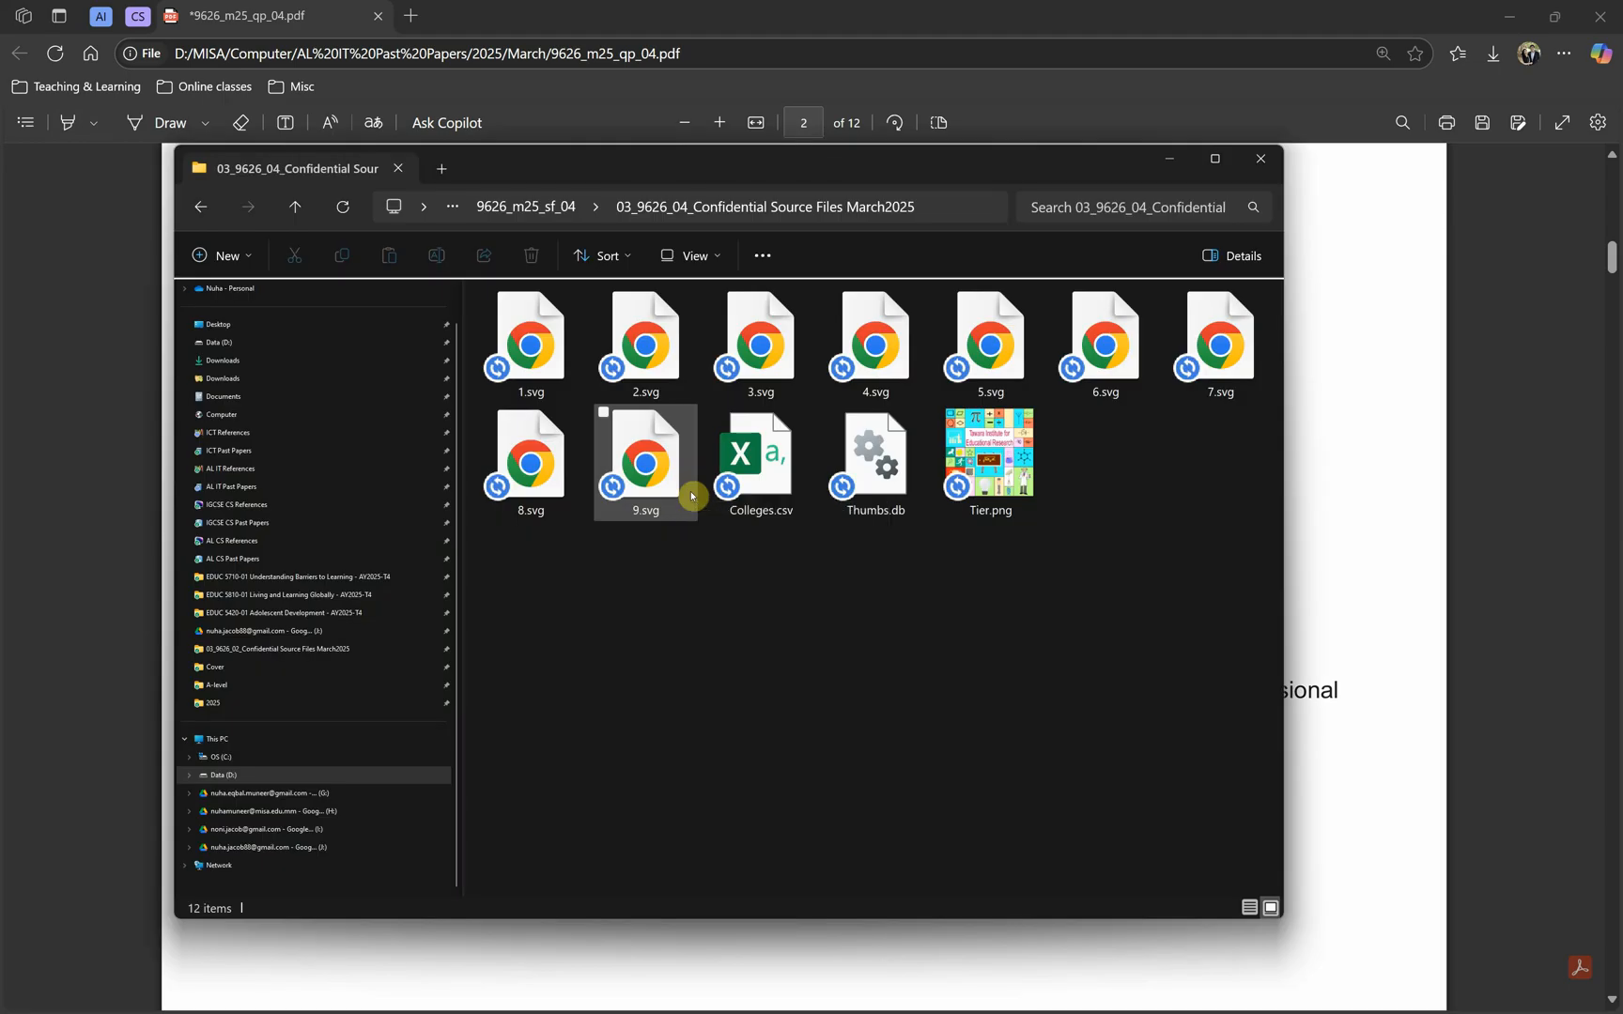
pyautogui.hotkey('ctrl', 'shift', 'n')
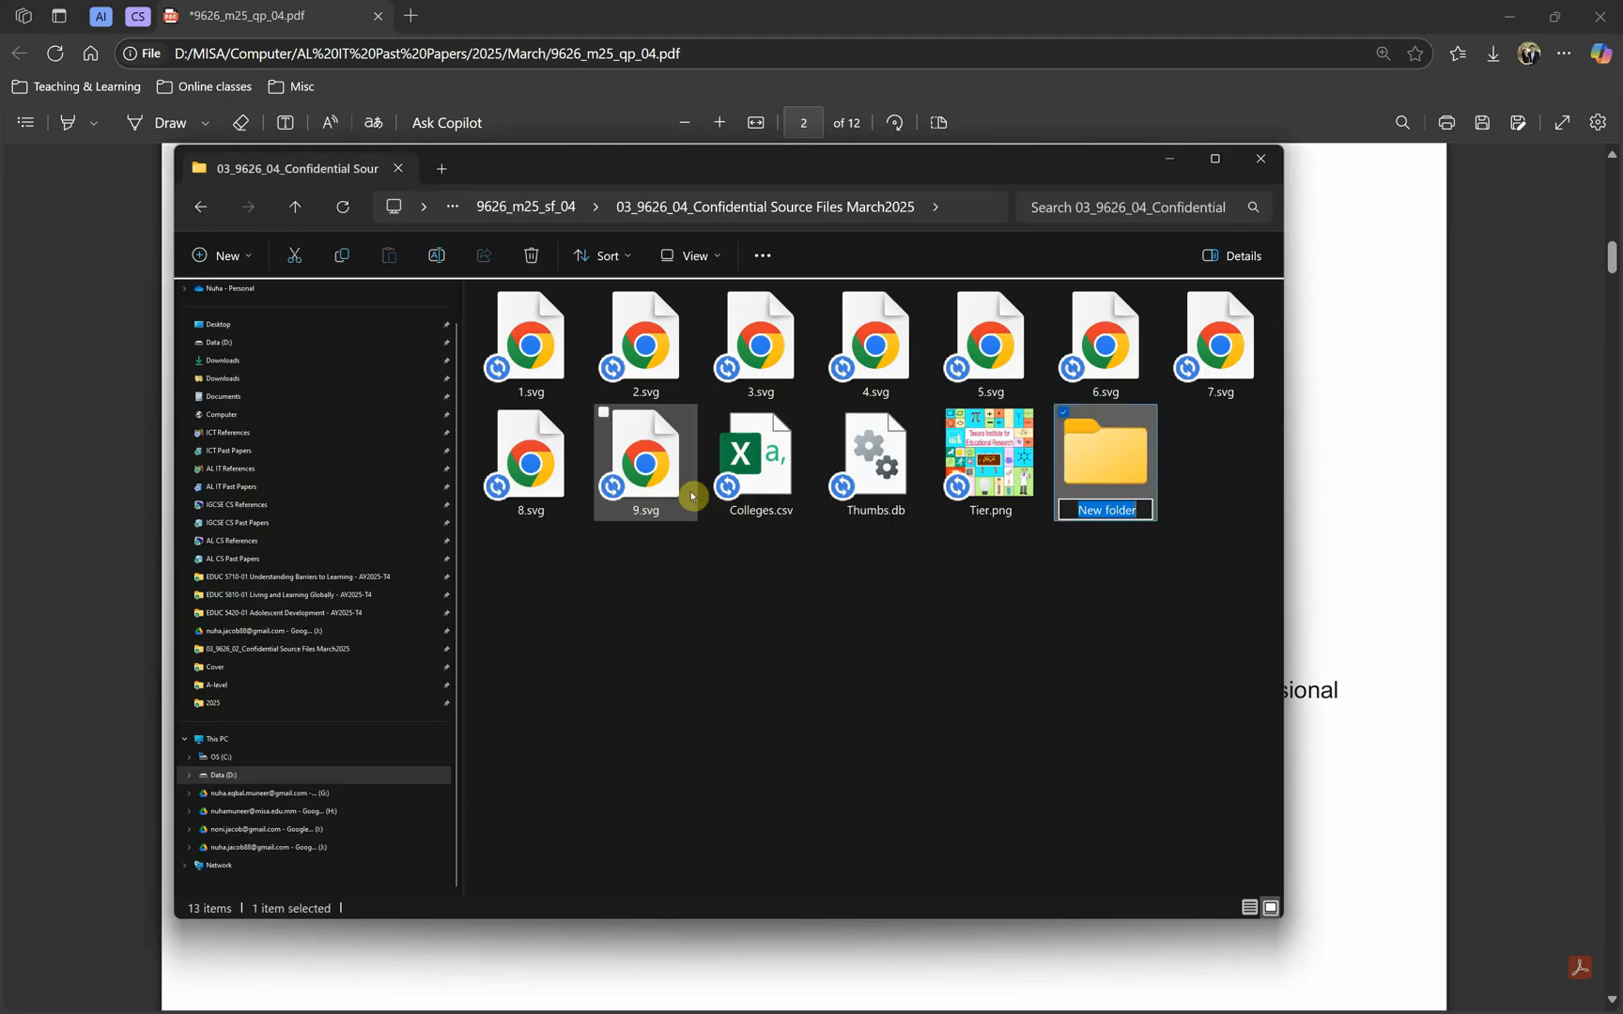
pyautogui.write('Examination')
pyautogui.press('Return')
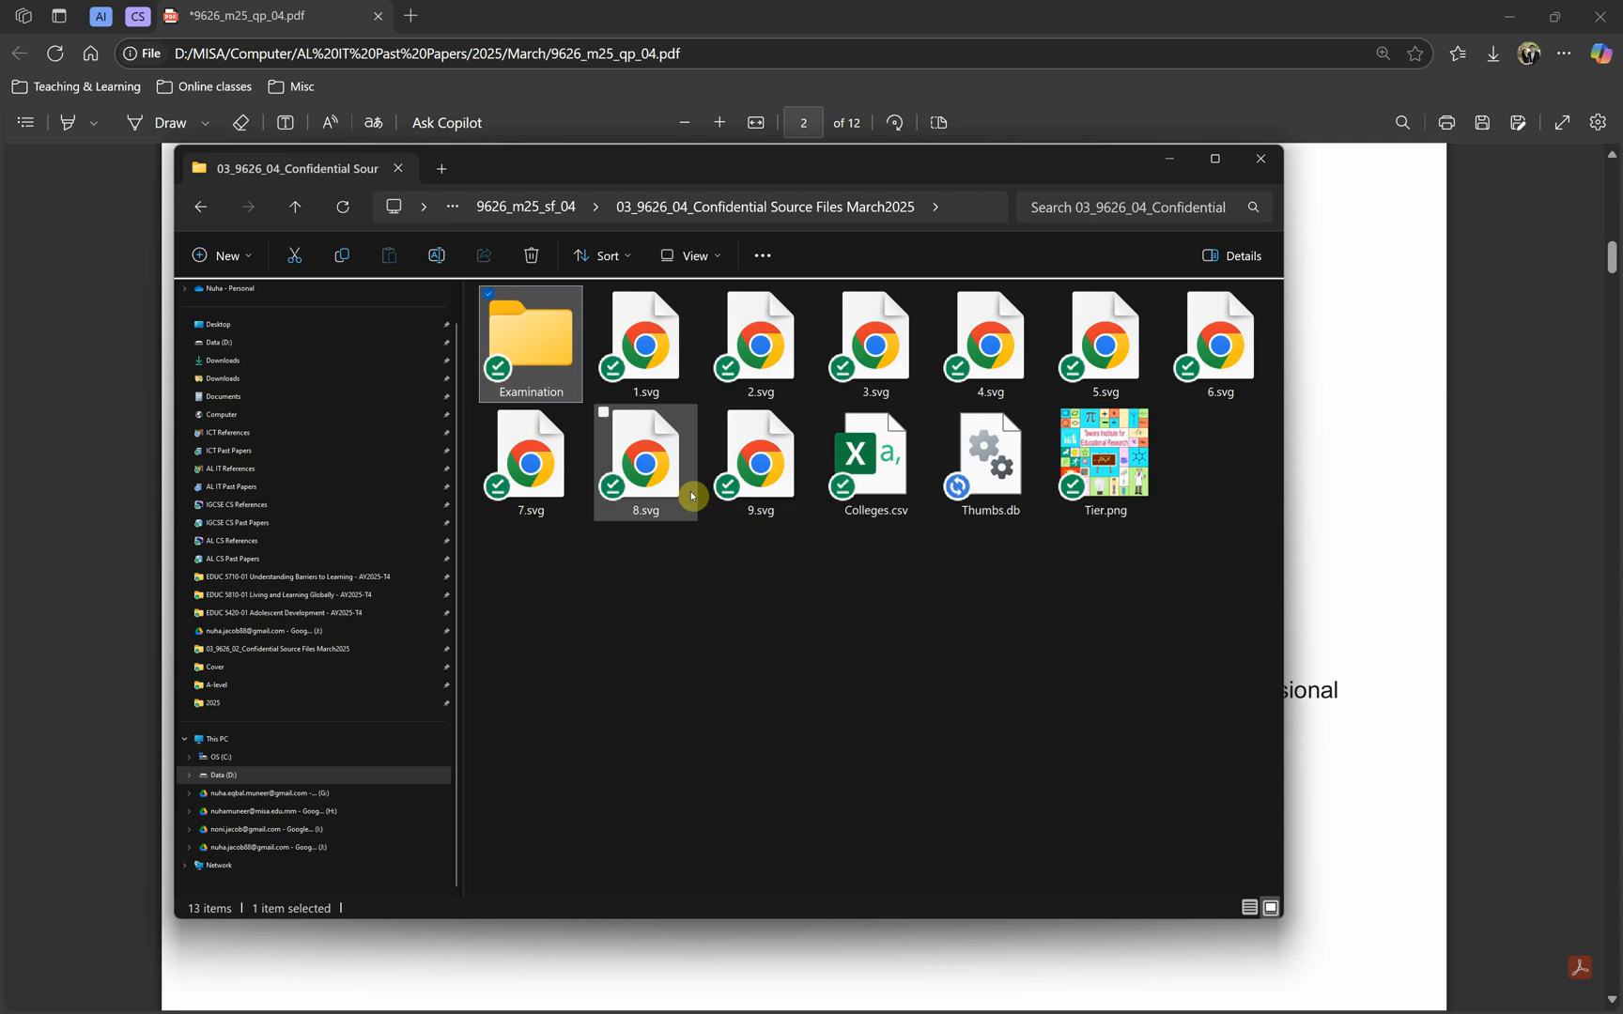
# Step: Copy all the source files into the Examination folder
pyautogui.hotkey('ctrl', 'a')
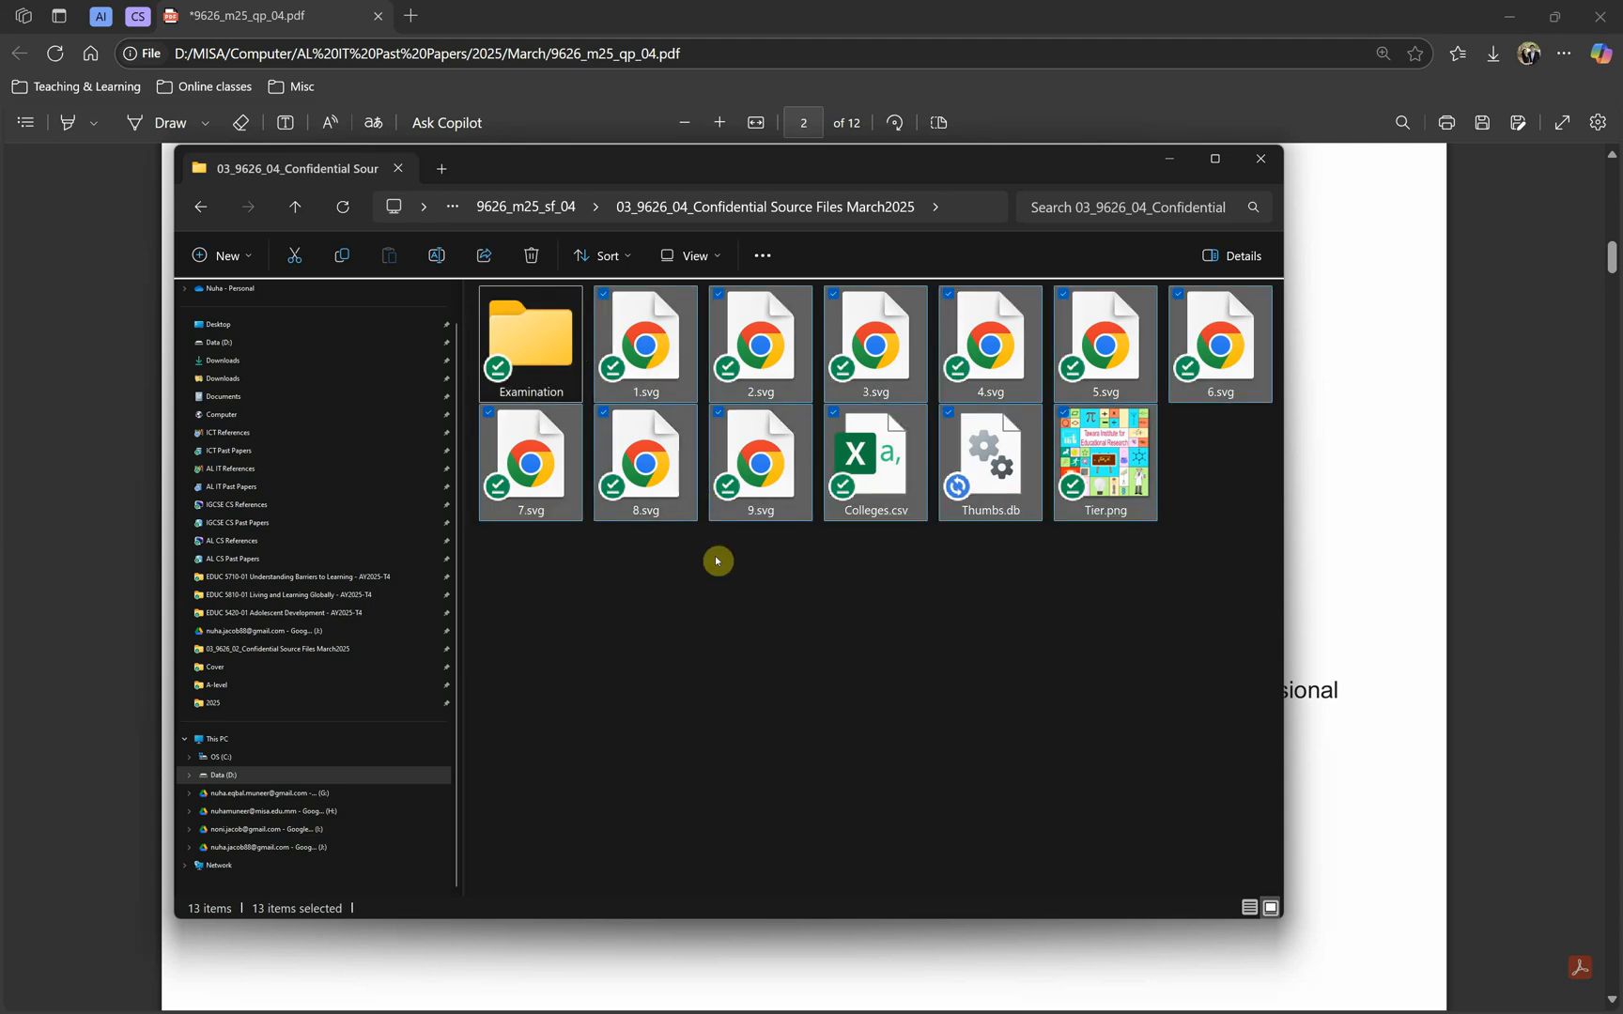
pyautogui.doubleClick(544, 344)
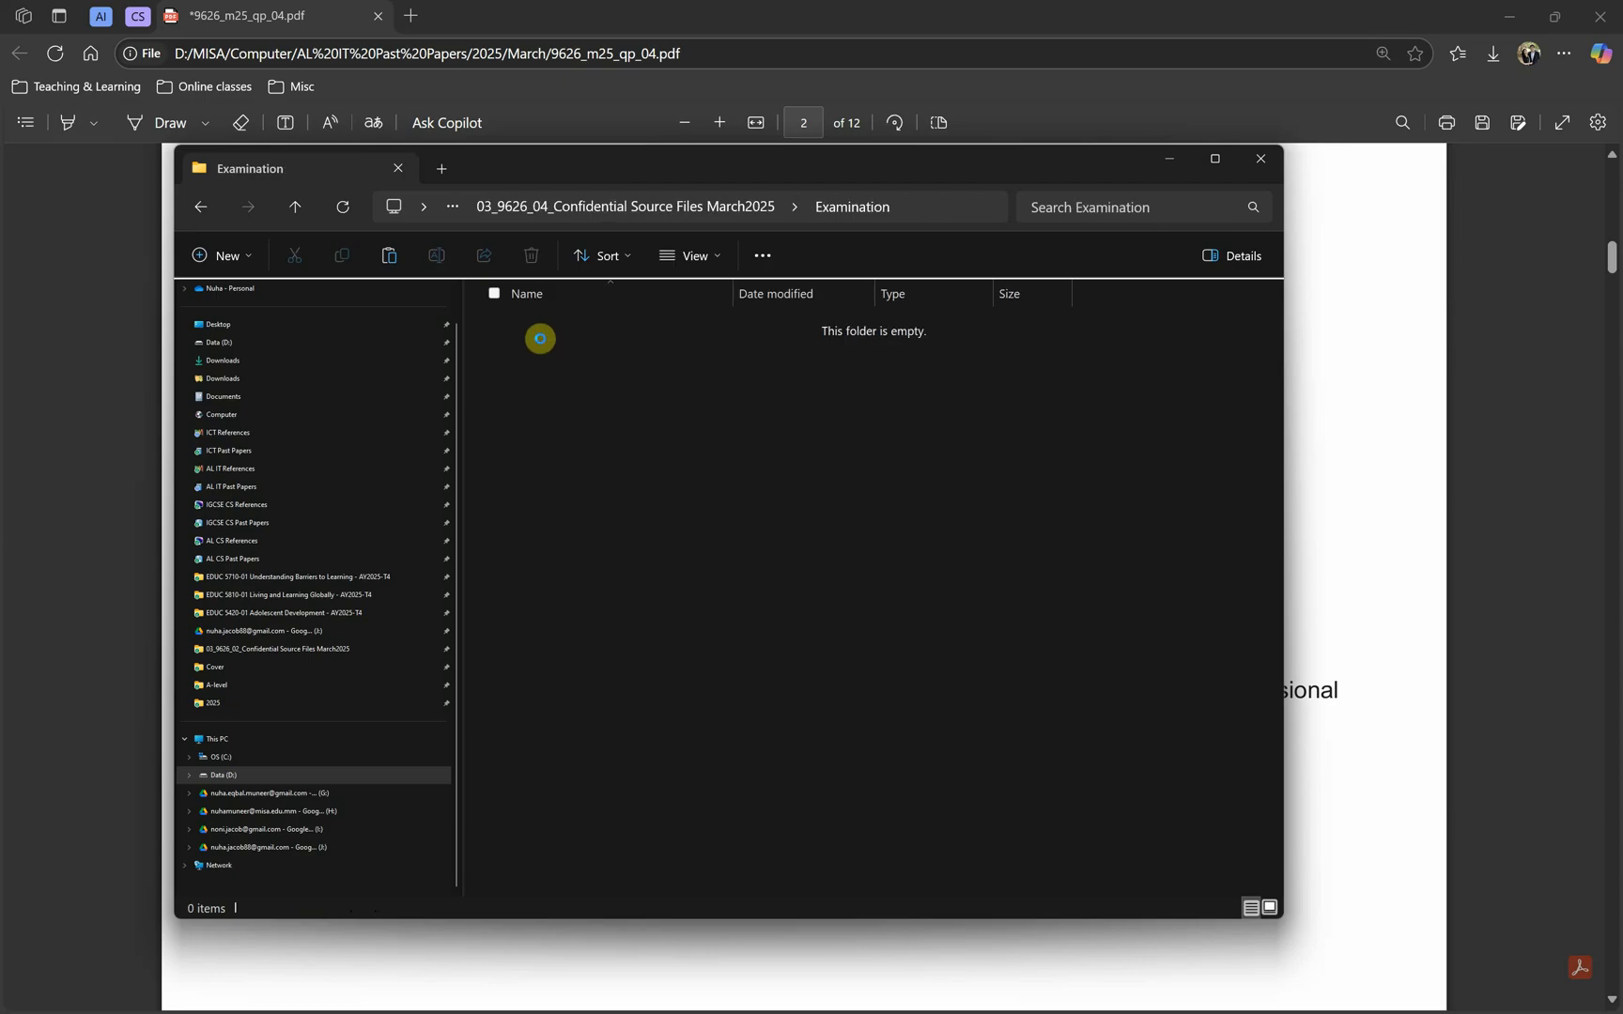
pyautogui.hotkey('ctrl', 'v')
pyautogui.click(844, 735)
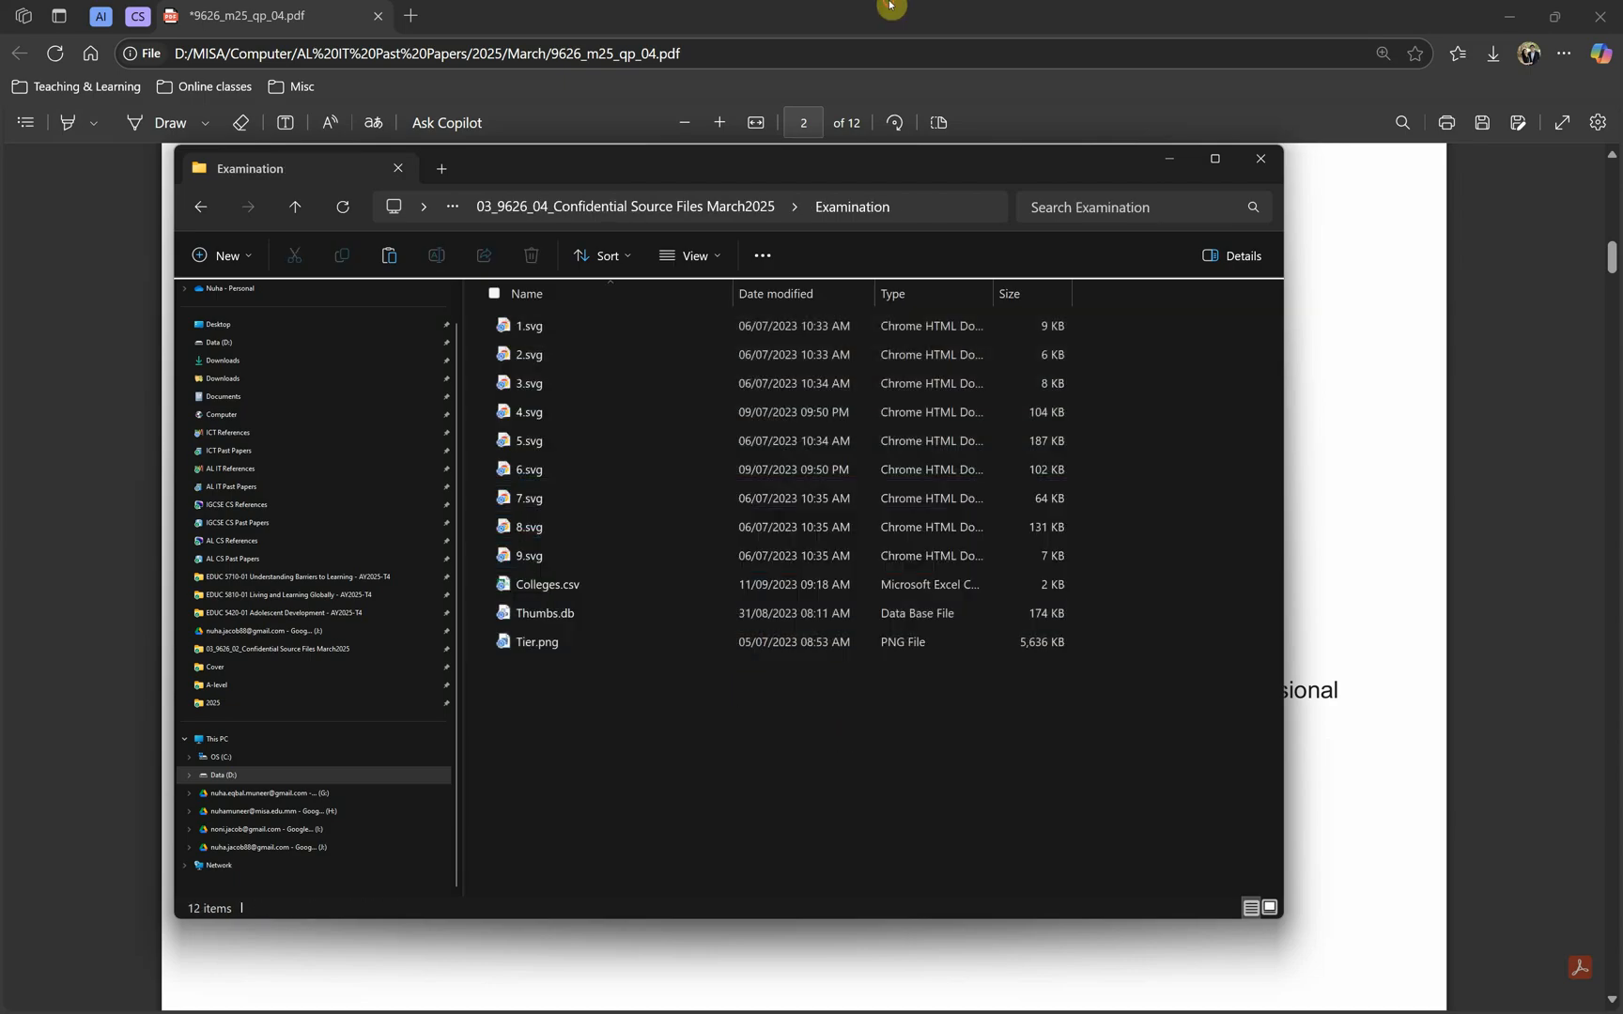
# Step: Read the question paper's remaining rules on page 2 and the opening instructions of Task 1 on page 3
pyautogui.click(891, 6)
pyautogui.moveTo(362, 612); pyautogui.dragTo(590, 607)
pyautogui.moveTo(343, 635); pyautogui.dragTo(1129, 635)
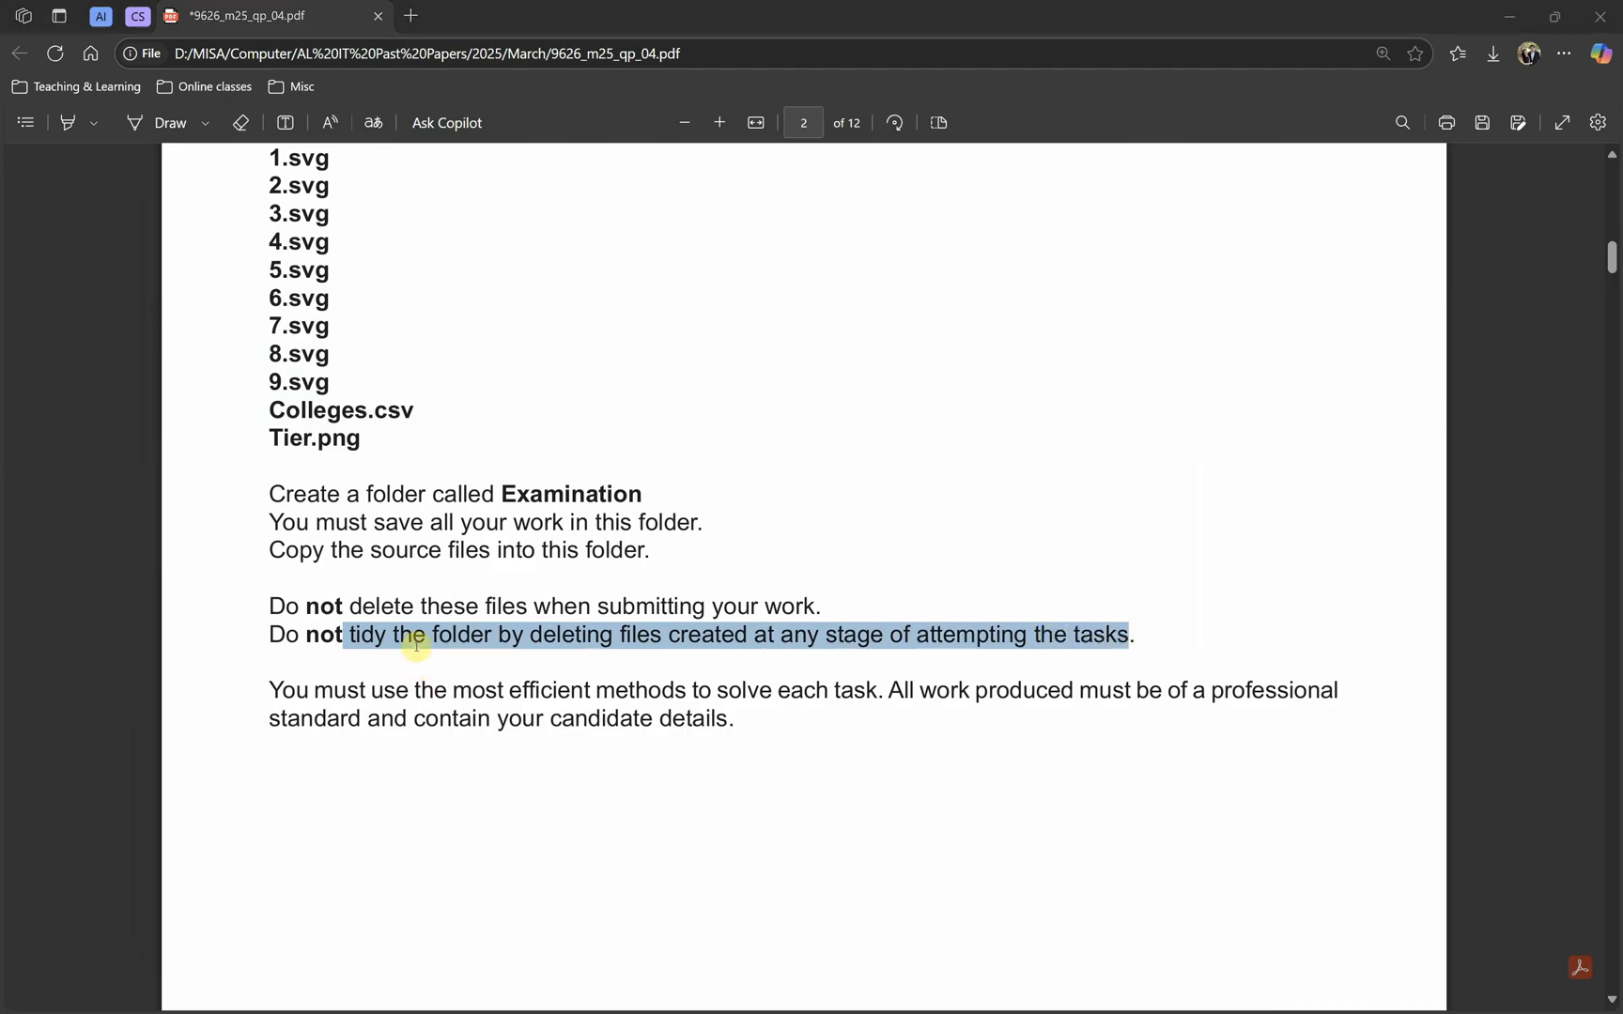
pyautogui.hotkey('alt', 'Tab')
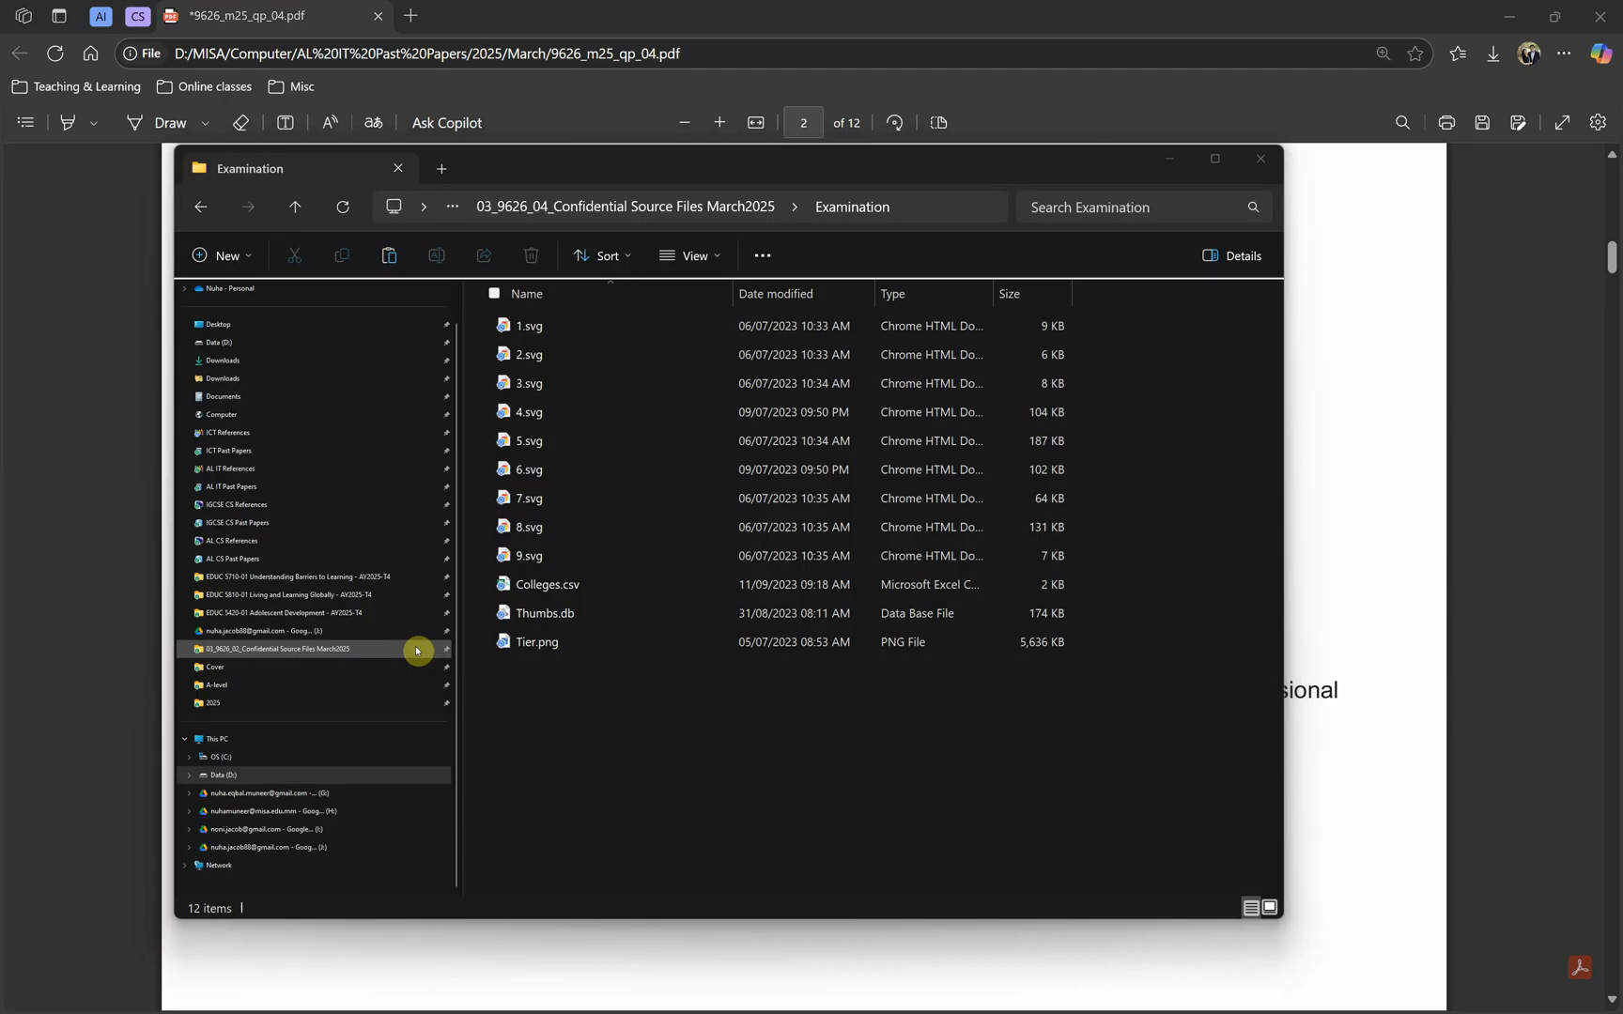
pyautogui.hotkey('alt', 'Tab')
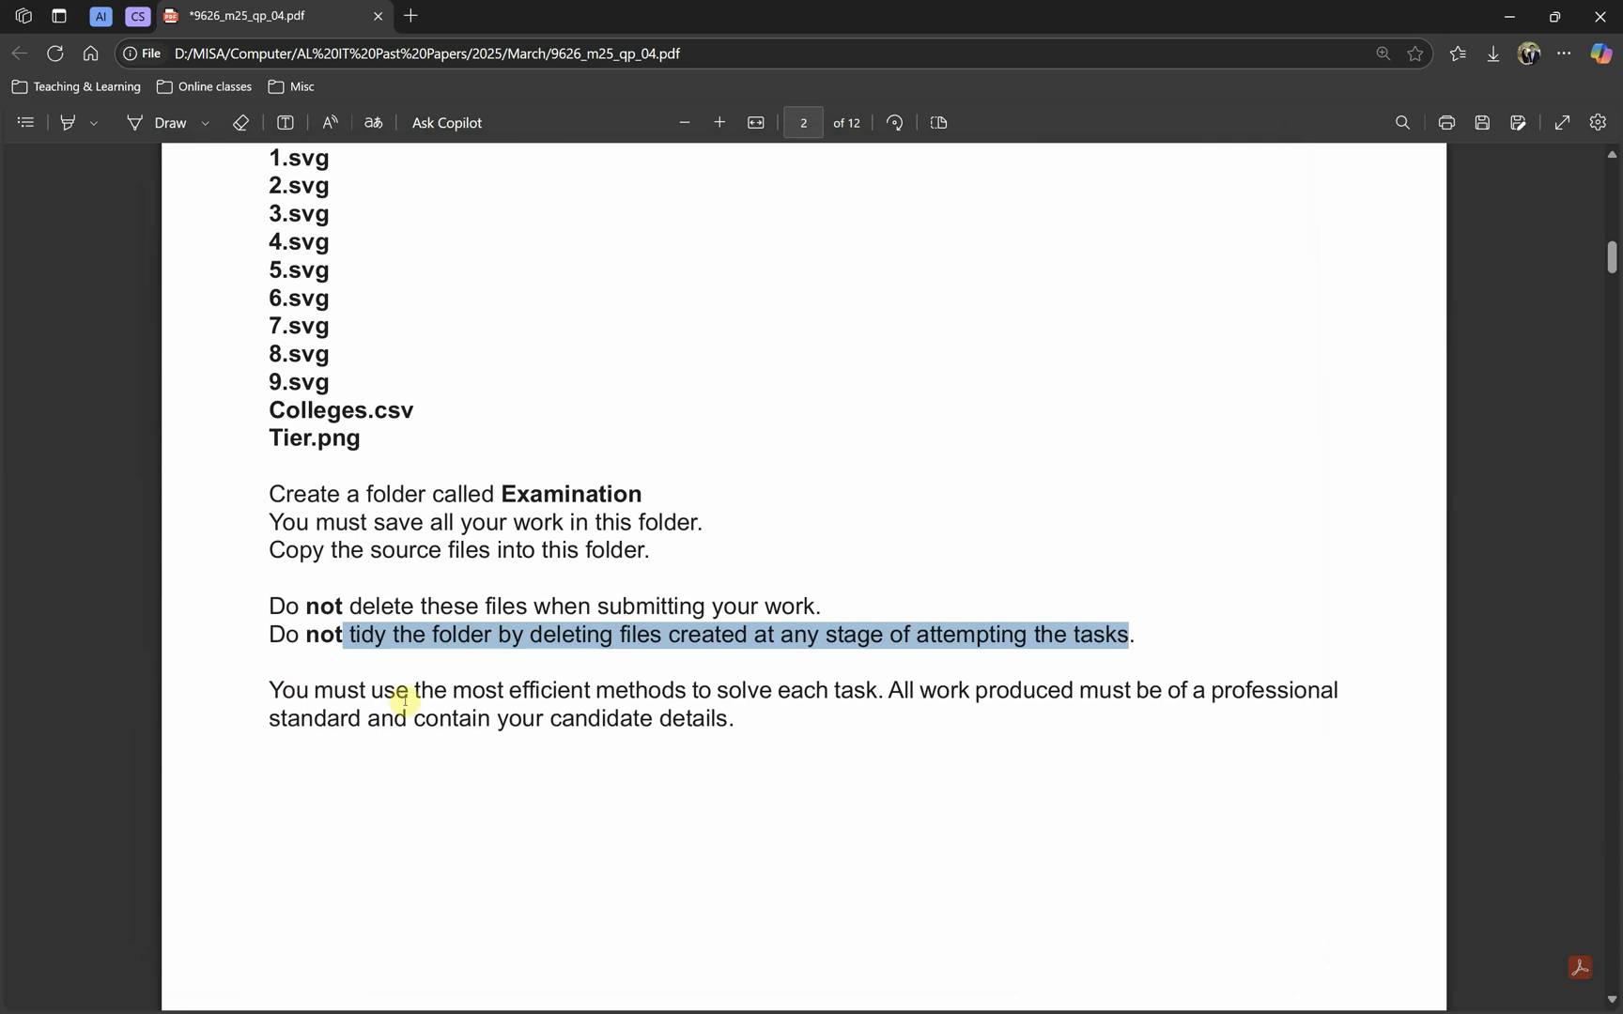
pyautogui.moveTo(419, 690); pyautogui.dragTo(889, 700)
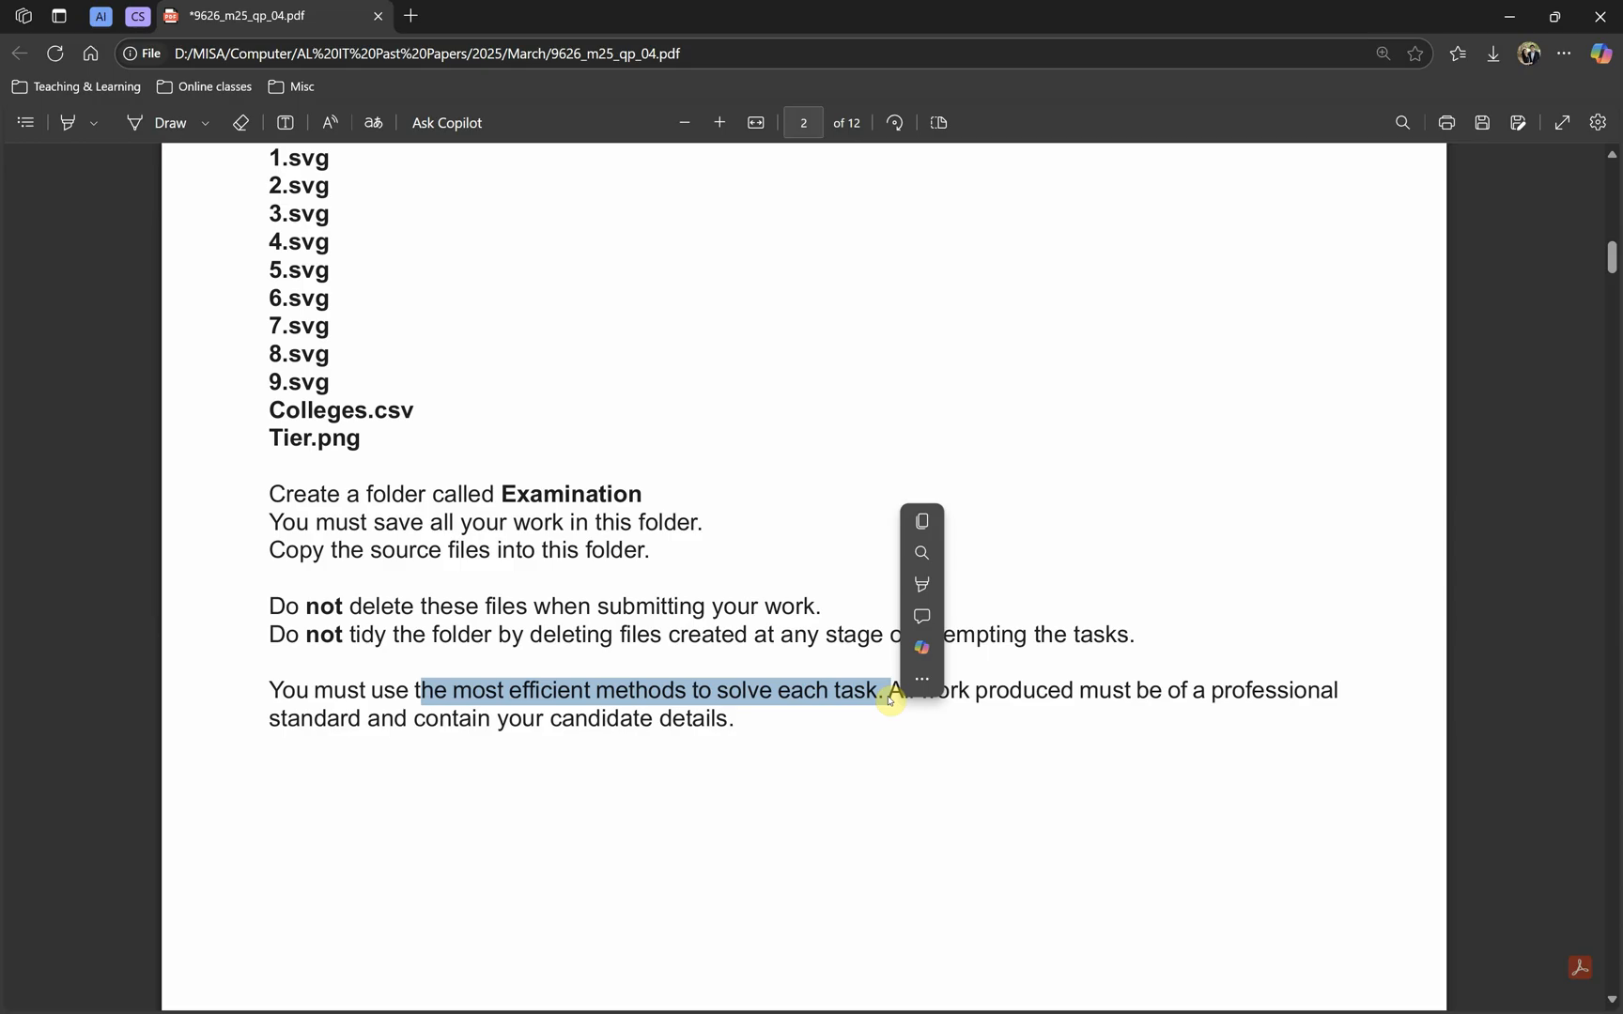
pyautogui.click(893, 682)
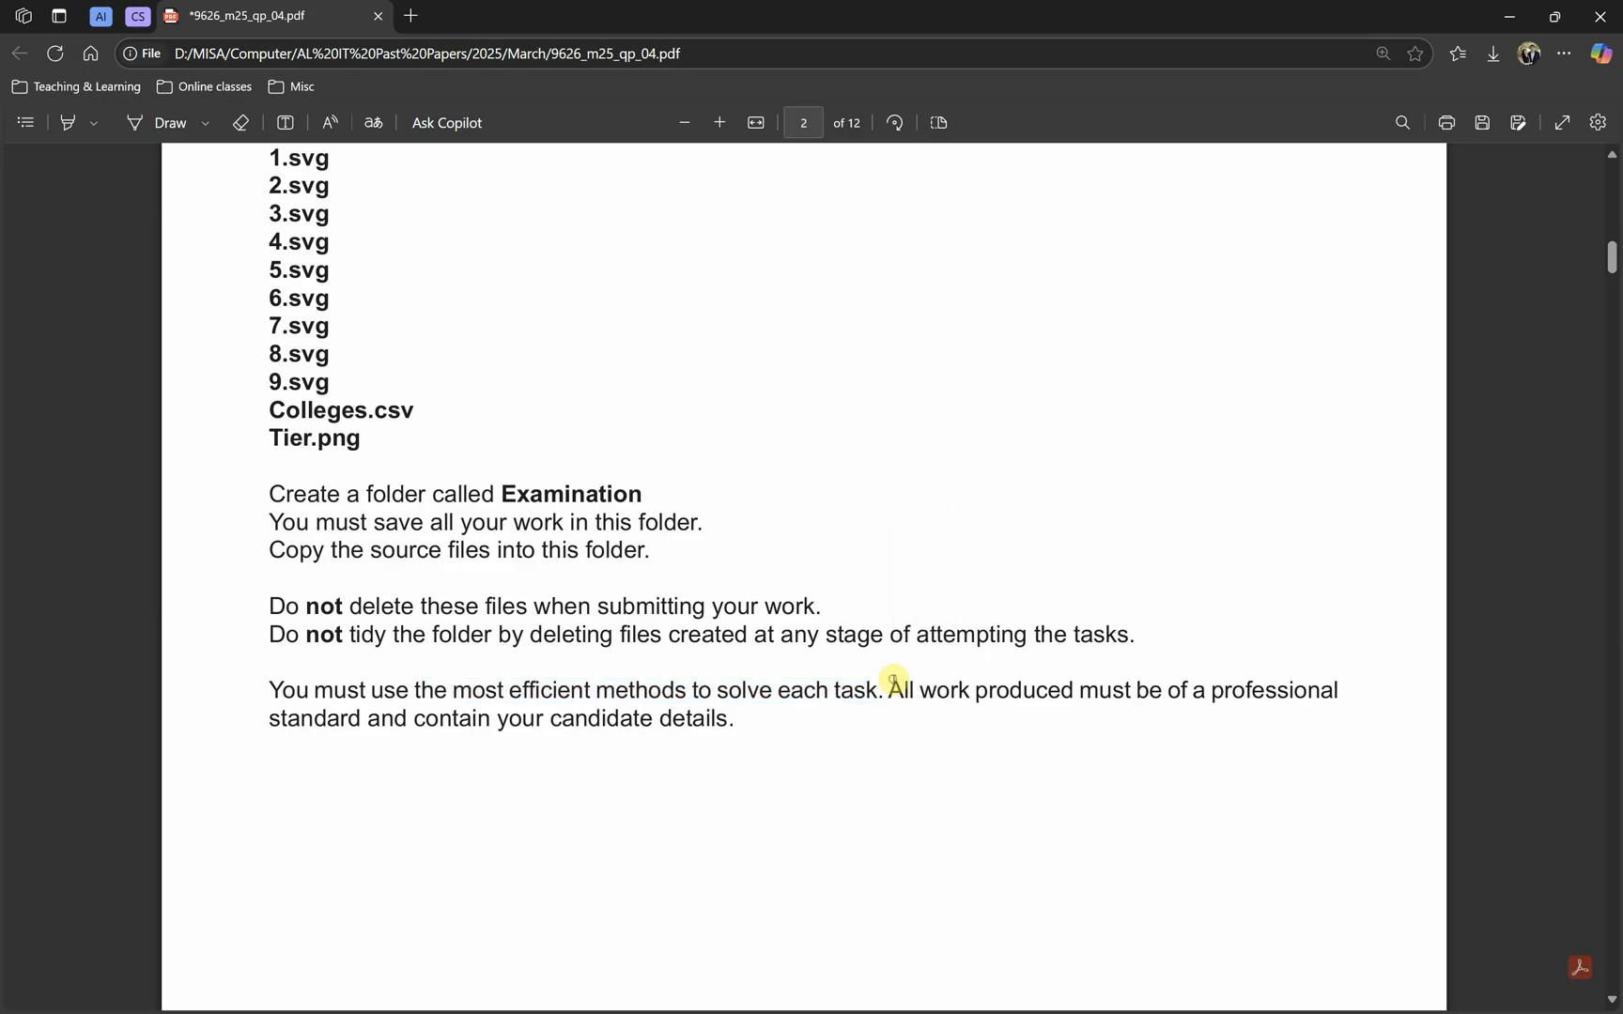
pyautogui.moveTo(892, 694); pyautogui.dragTo(1276, 695)
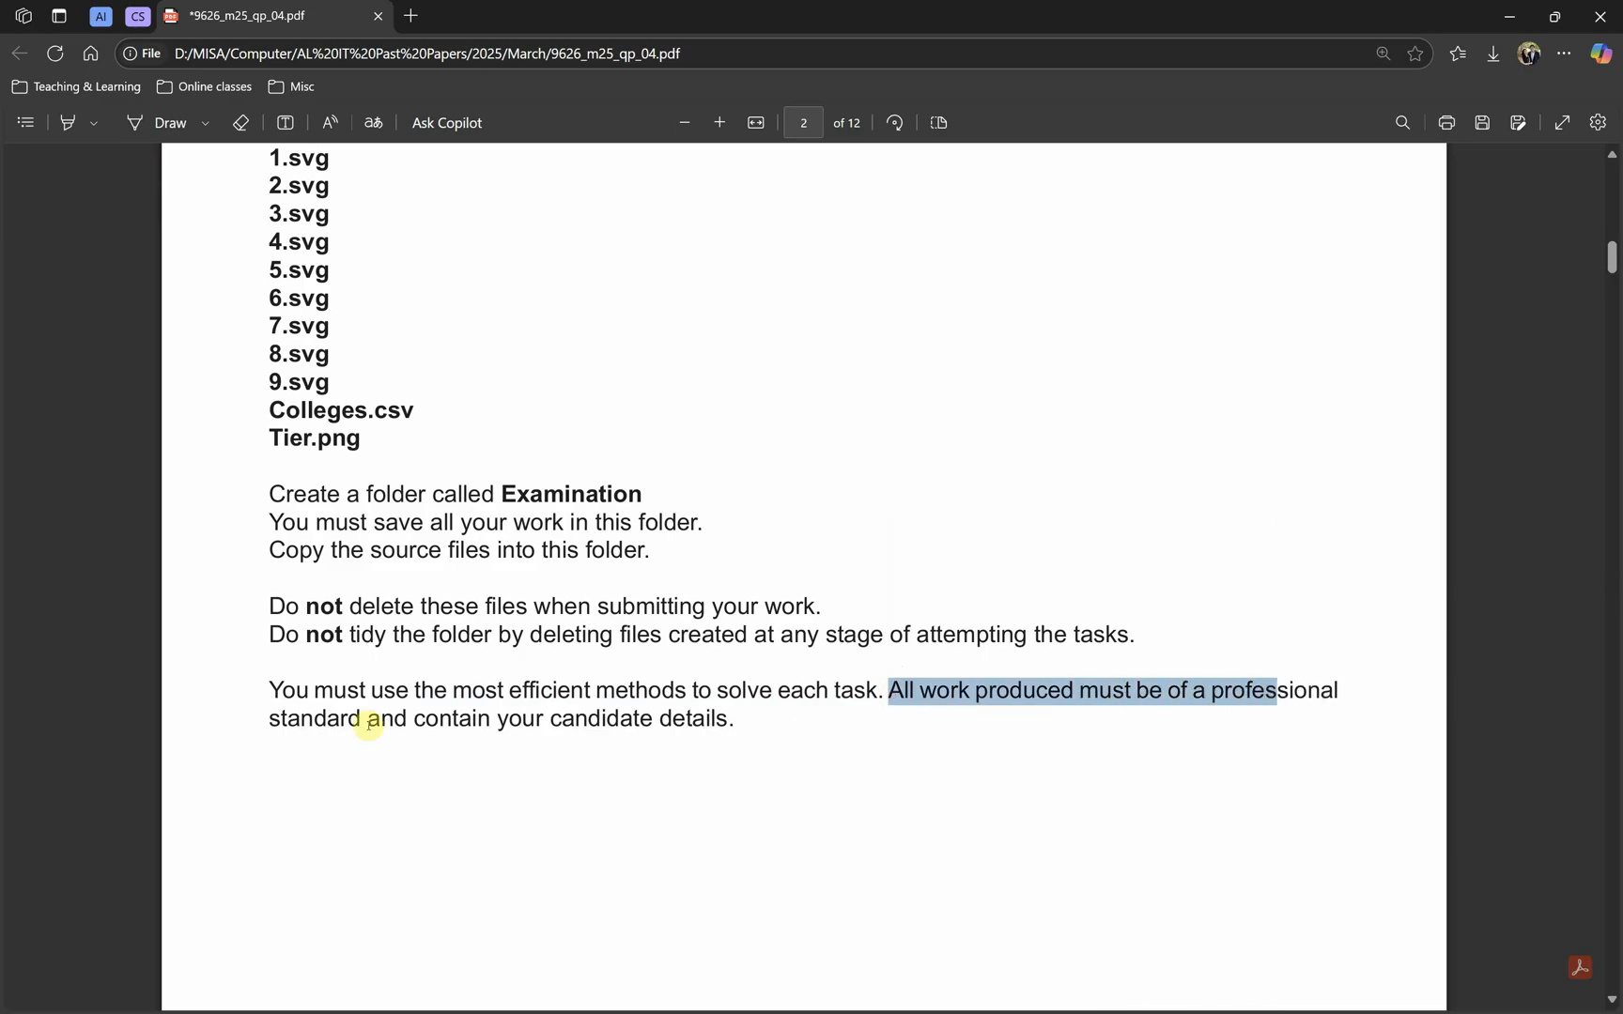
pyautogui.moveTo(349, 720); pyautogui.dragTo(547, 736)
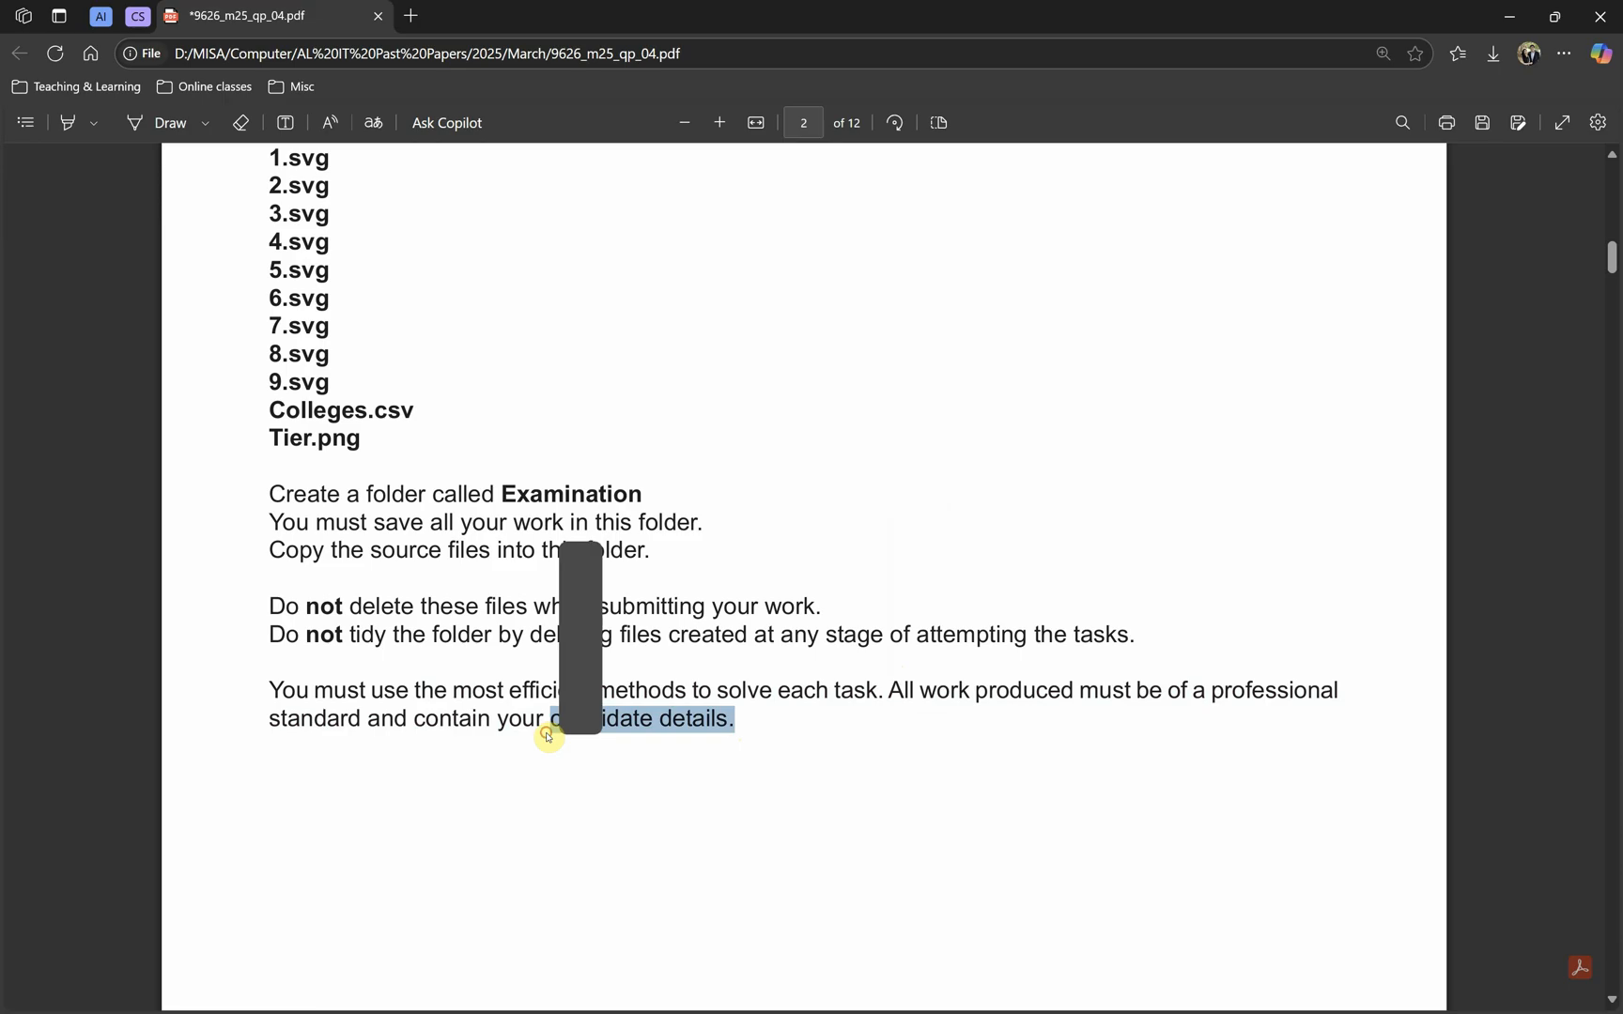
pyautogui.scroll(-10, 597, 882)
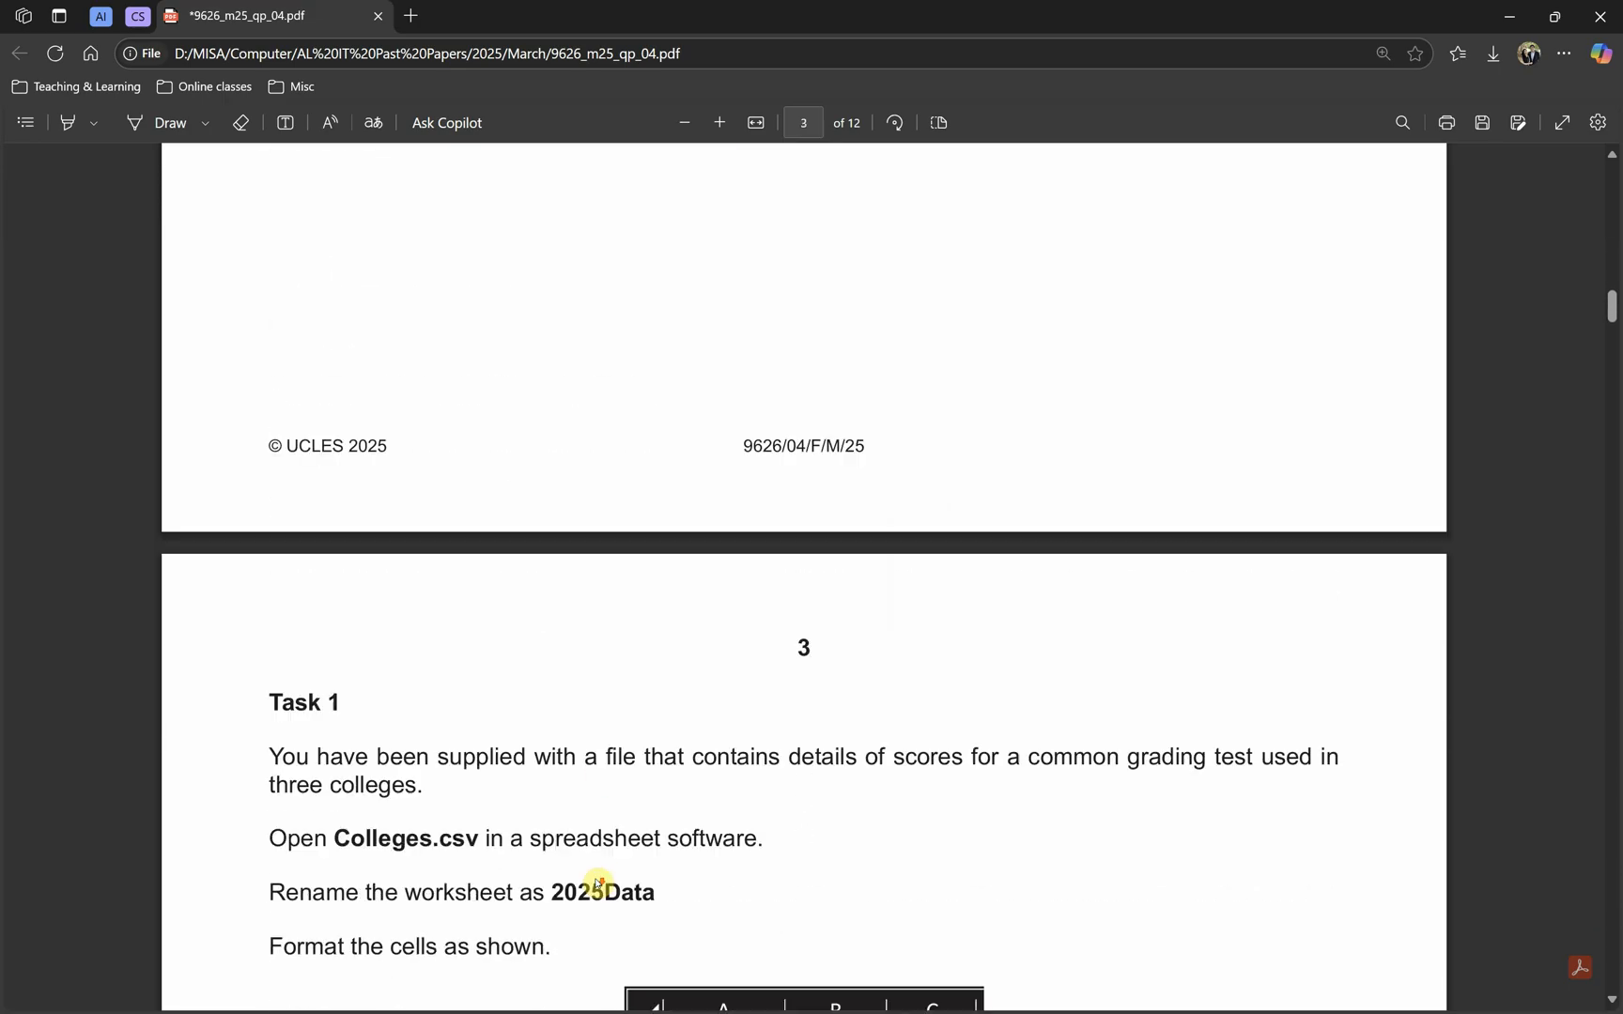
pyautogui.scroll(-3, 597, 873)
pyautogui.scroll(-1, 573, 709)
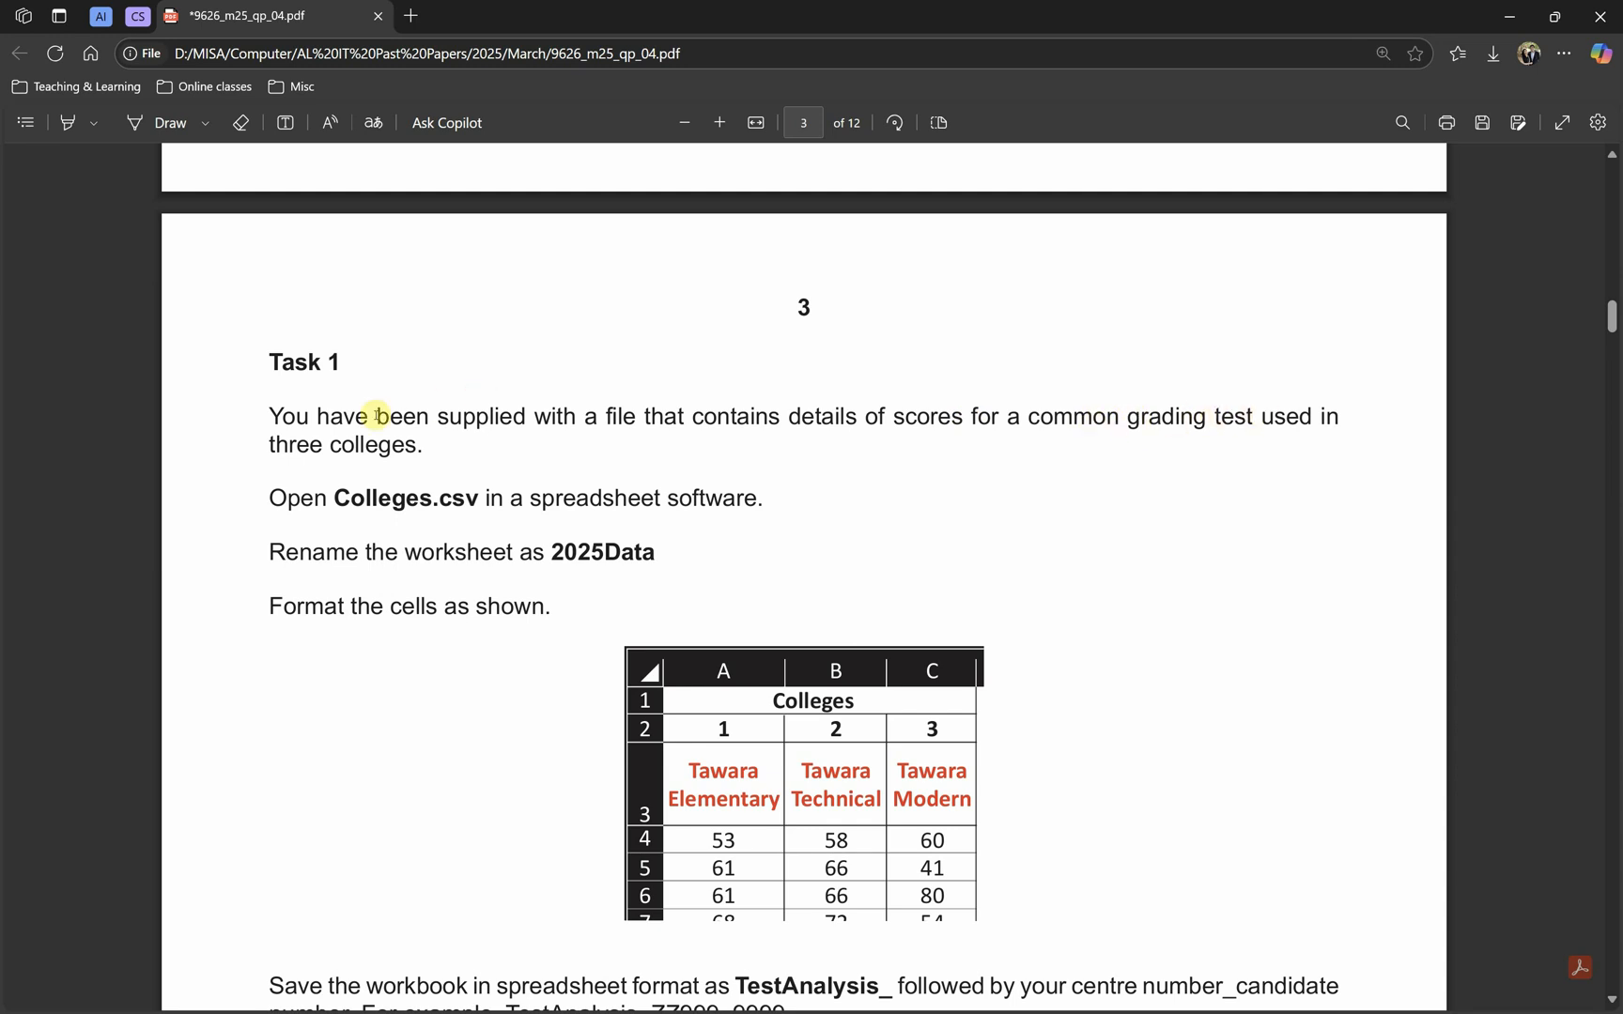
pyautogui.moveTo(278, 441); pyautogui.dragTo(419, 445)
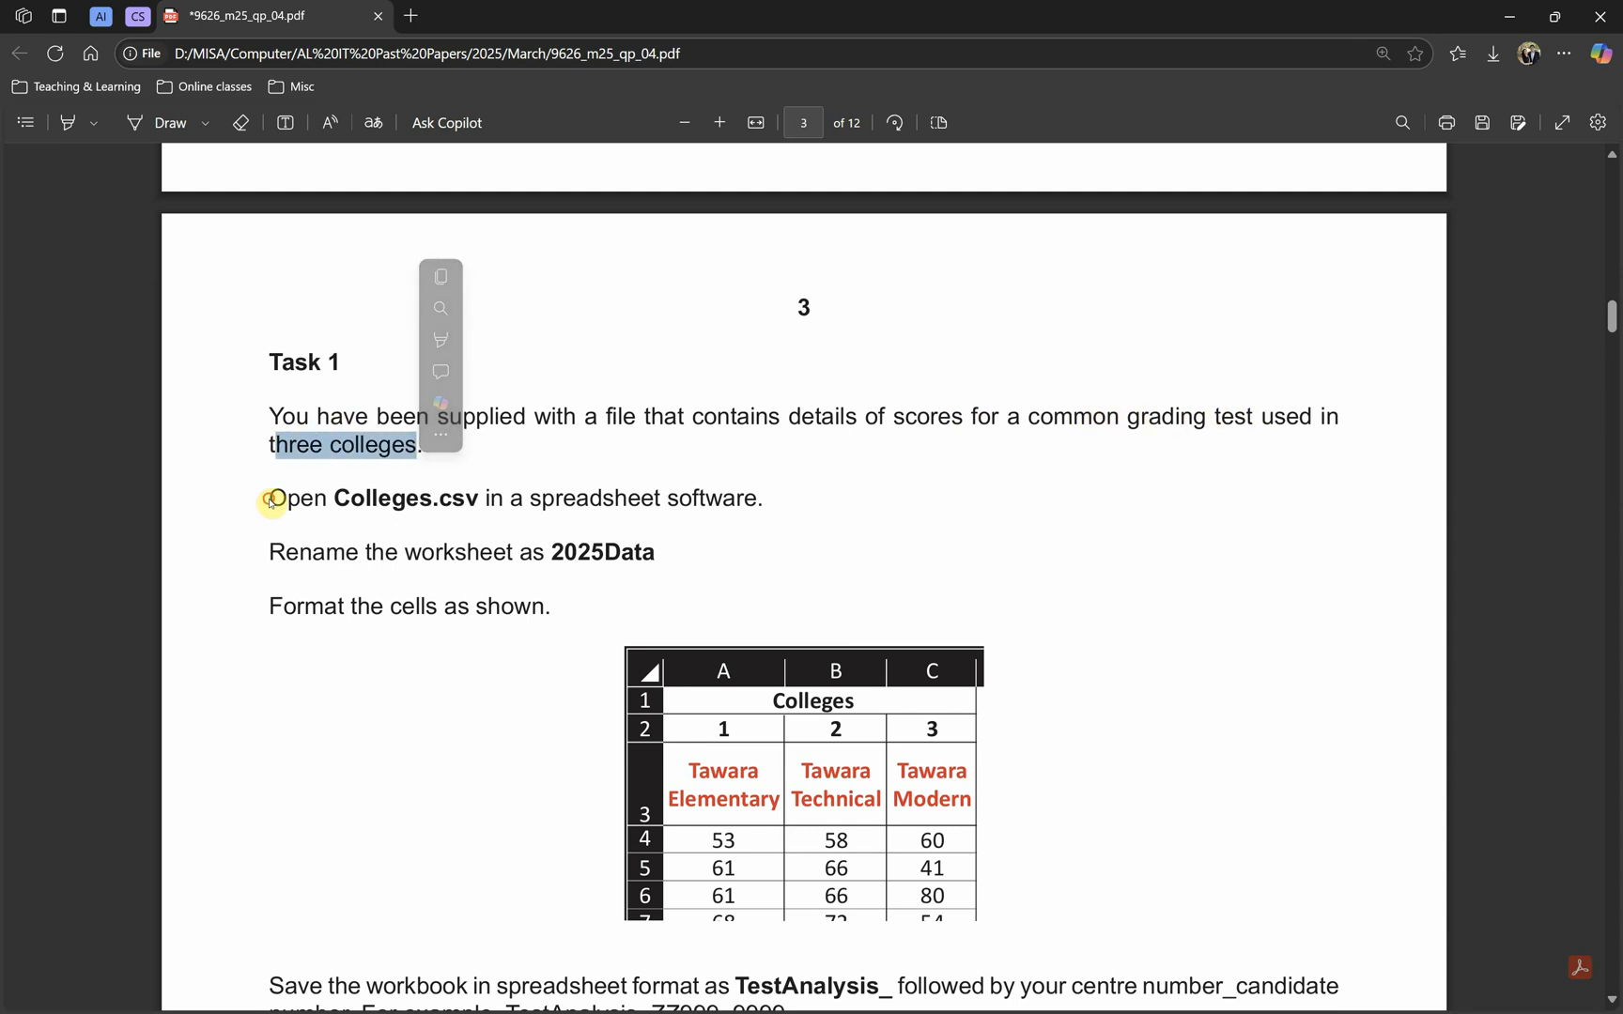
pyautogui.moveTo(269, 500); pyautogui.dragTo(737, 498)
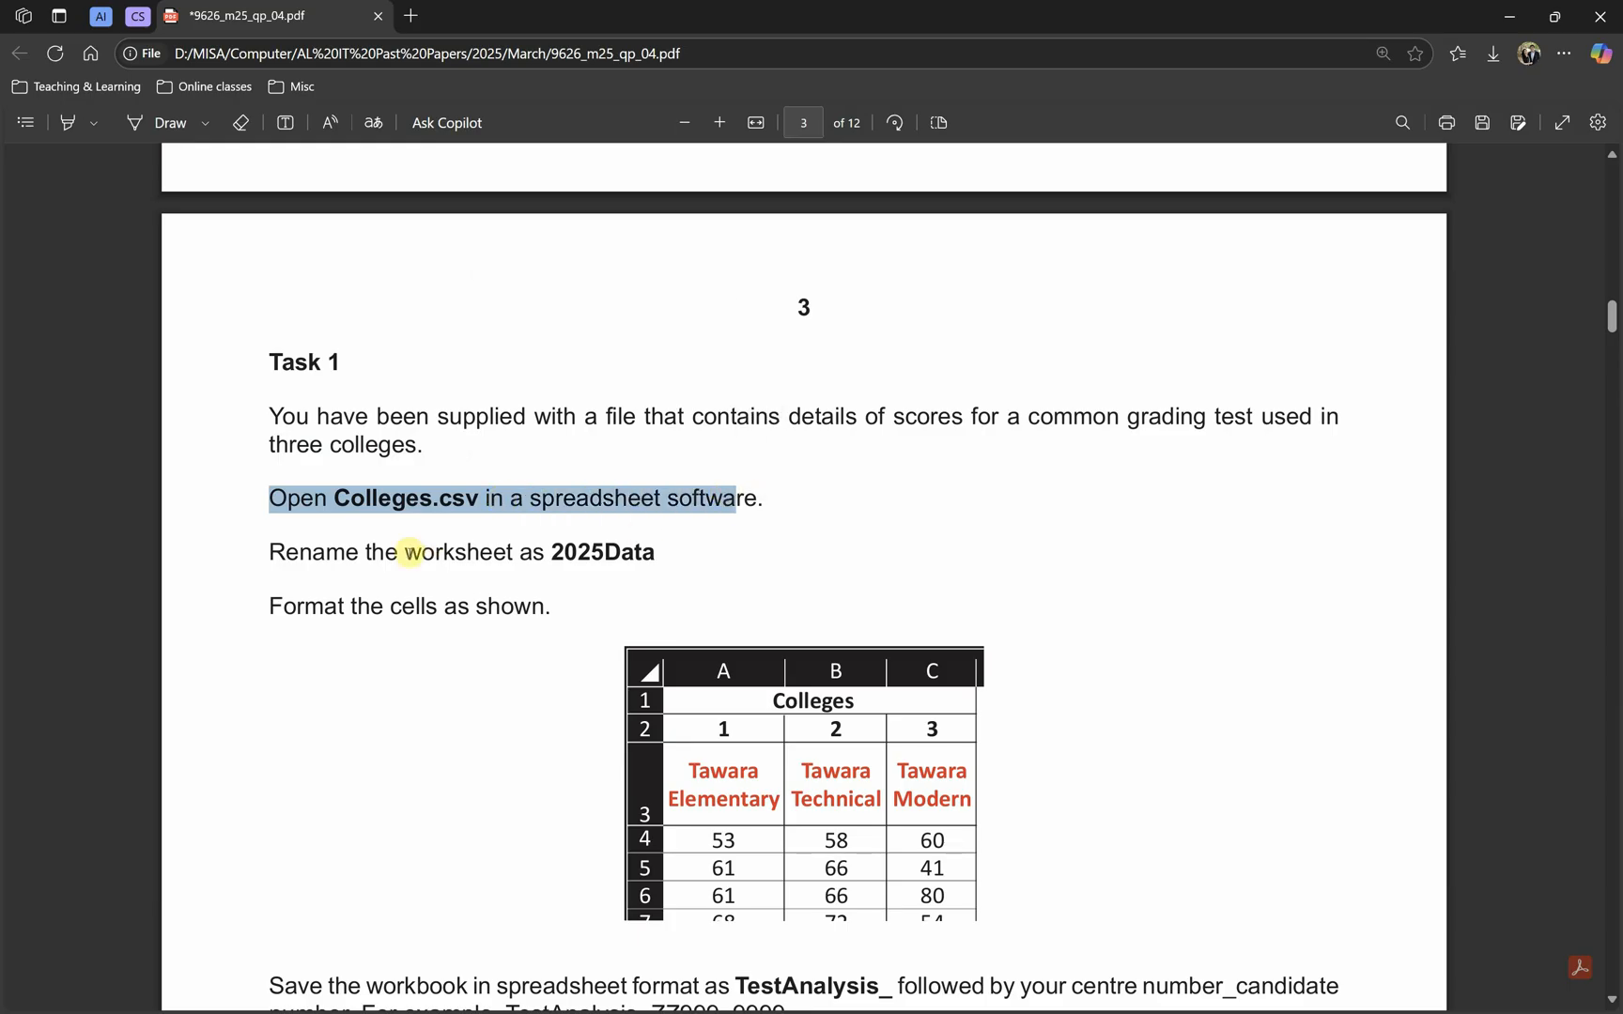
# Step: Switch to File Explorer, open Colleges.csv from the Examination folder in Excel and maximize its window
pyautogui.hotkey('alt', 'Tab')
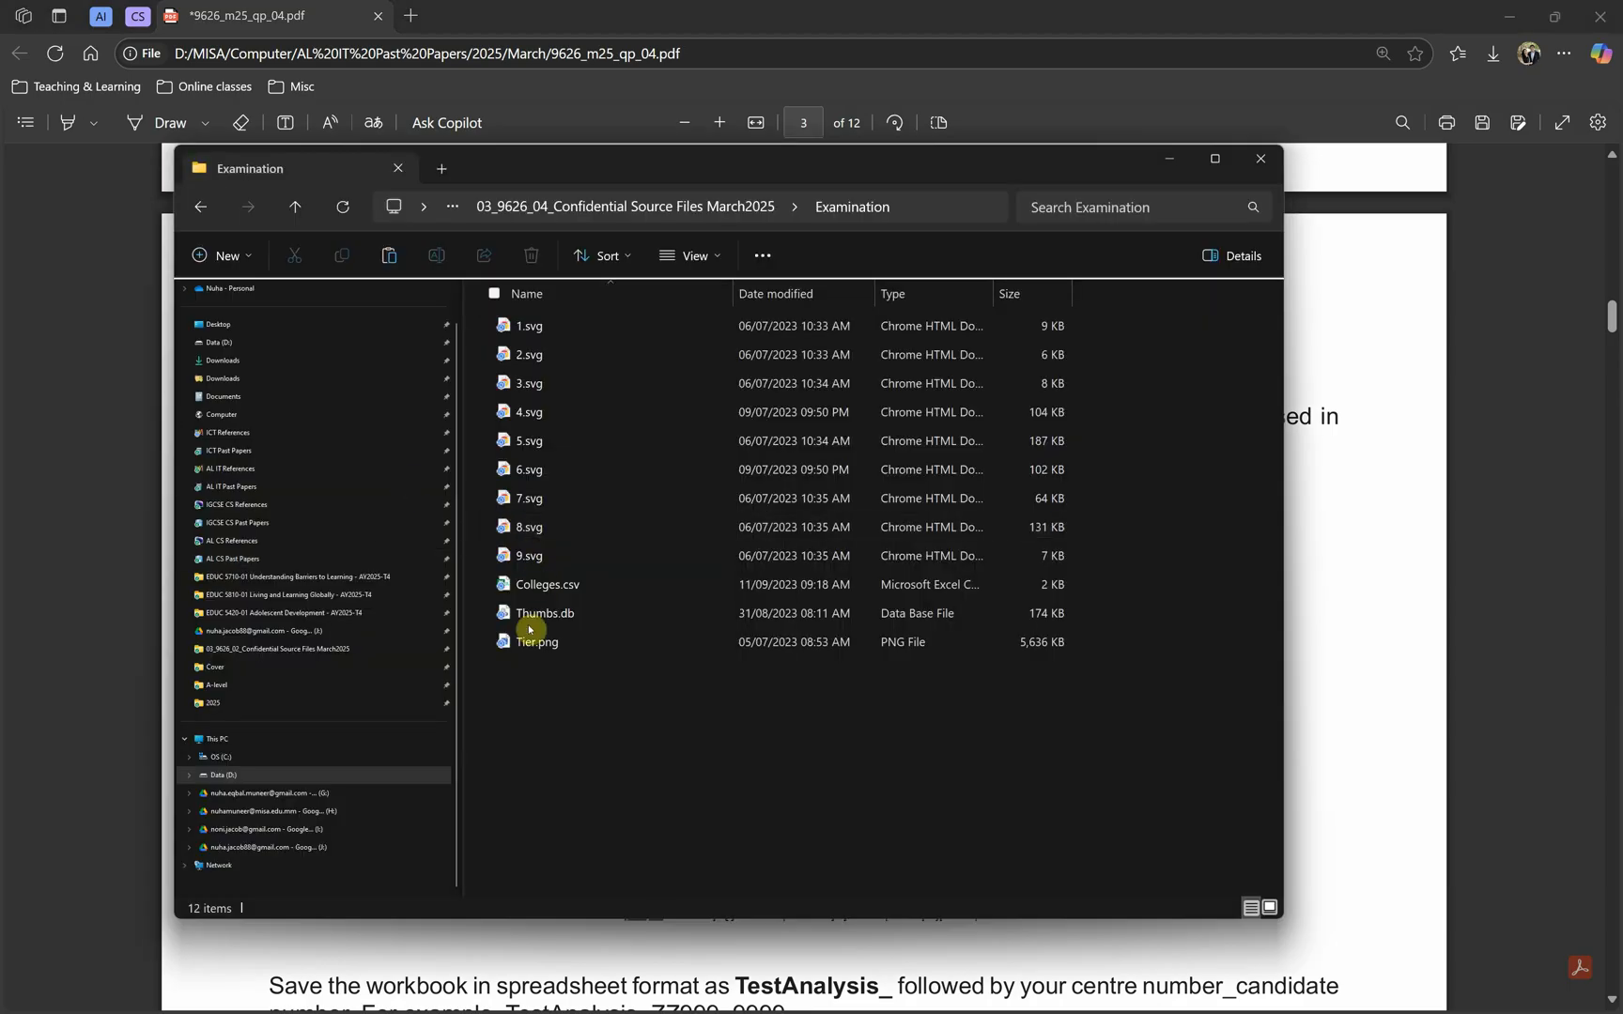
pyautogui.doubleClick(539, 590)
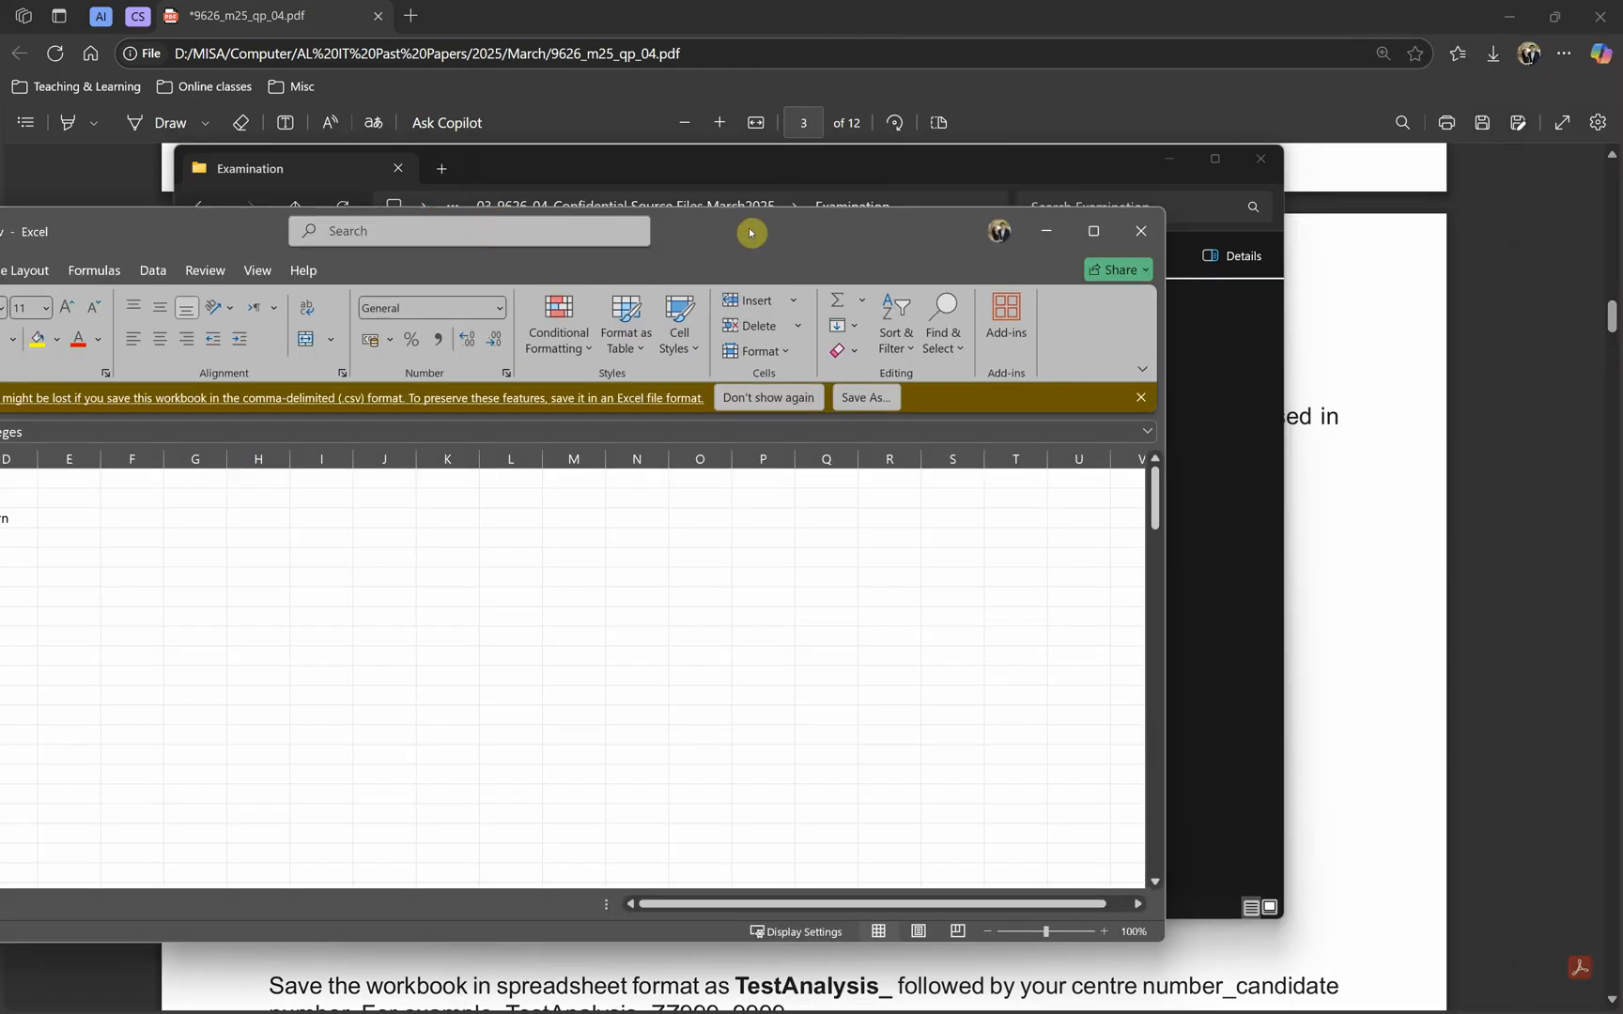
pyautogui.doubleClick(749, 229)
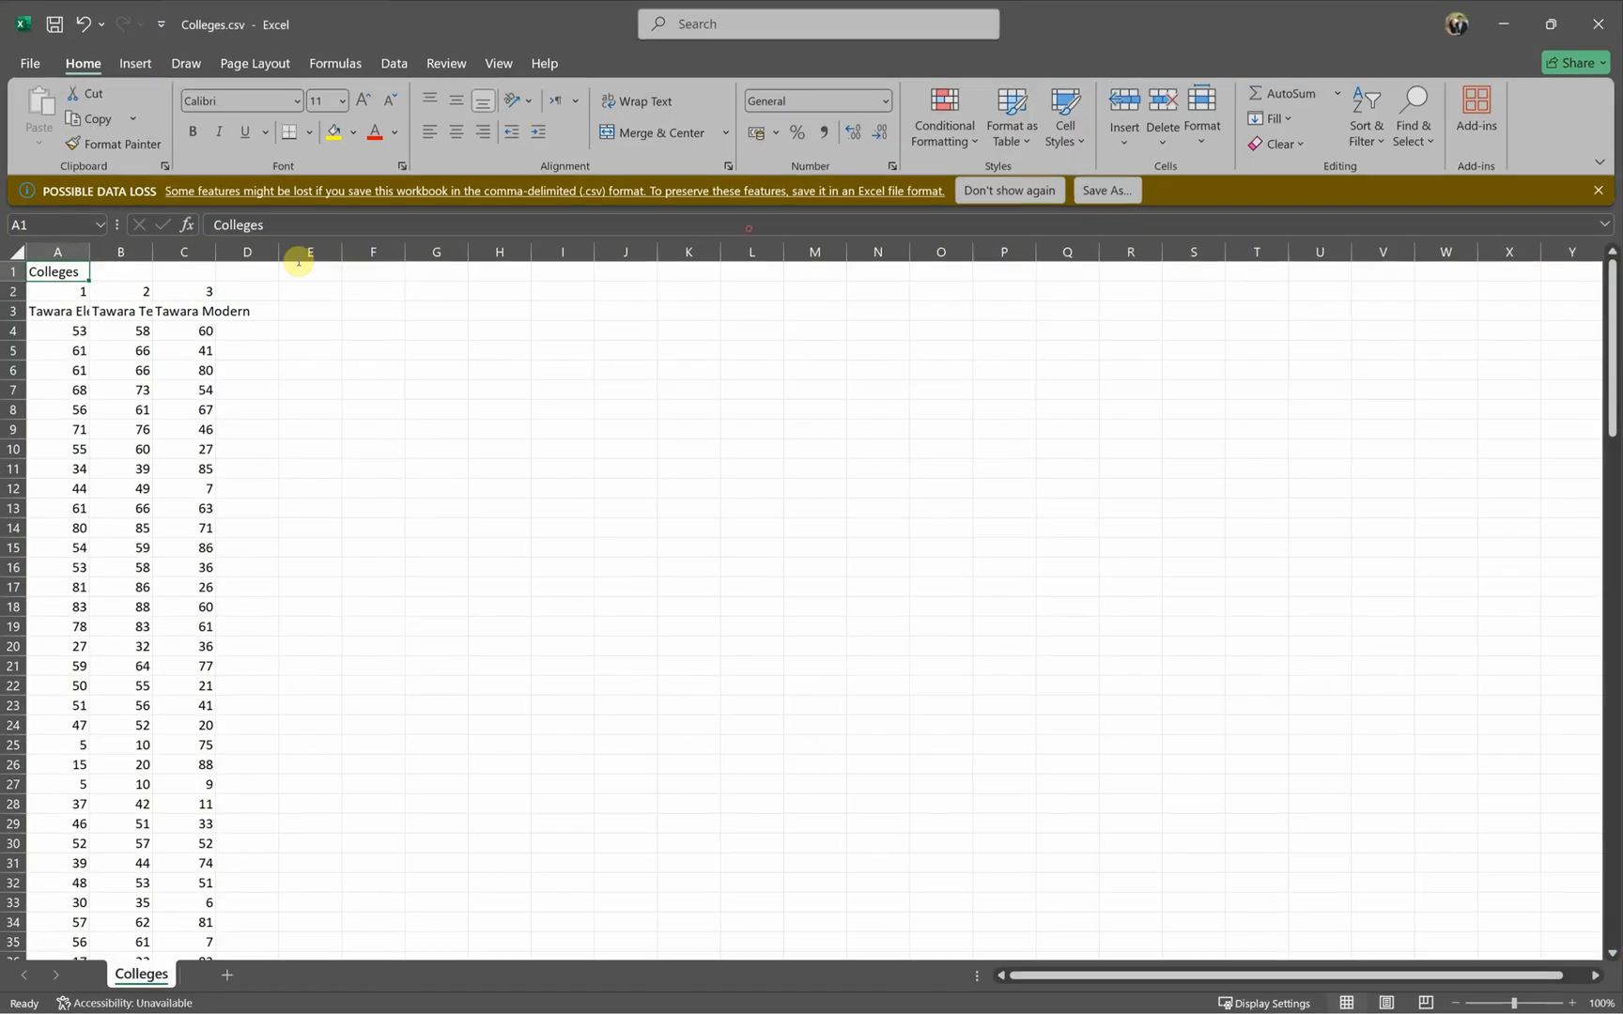
# Step: Autofit all the worksheet's columns so the college names in row 3 fit their cells
pyautogui.click(19, 253)
pyautogui.keyDown('ctrl'); pyautogui.scroll(7, 19, 252); pyautogui.keyUp('ctrl')
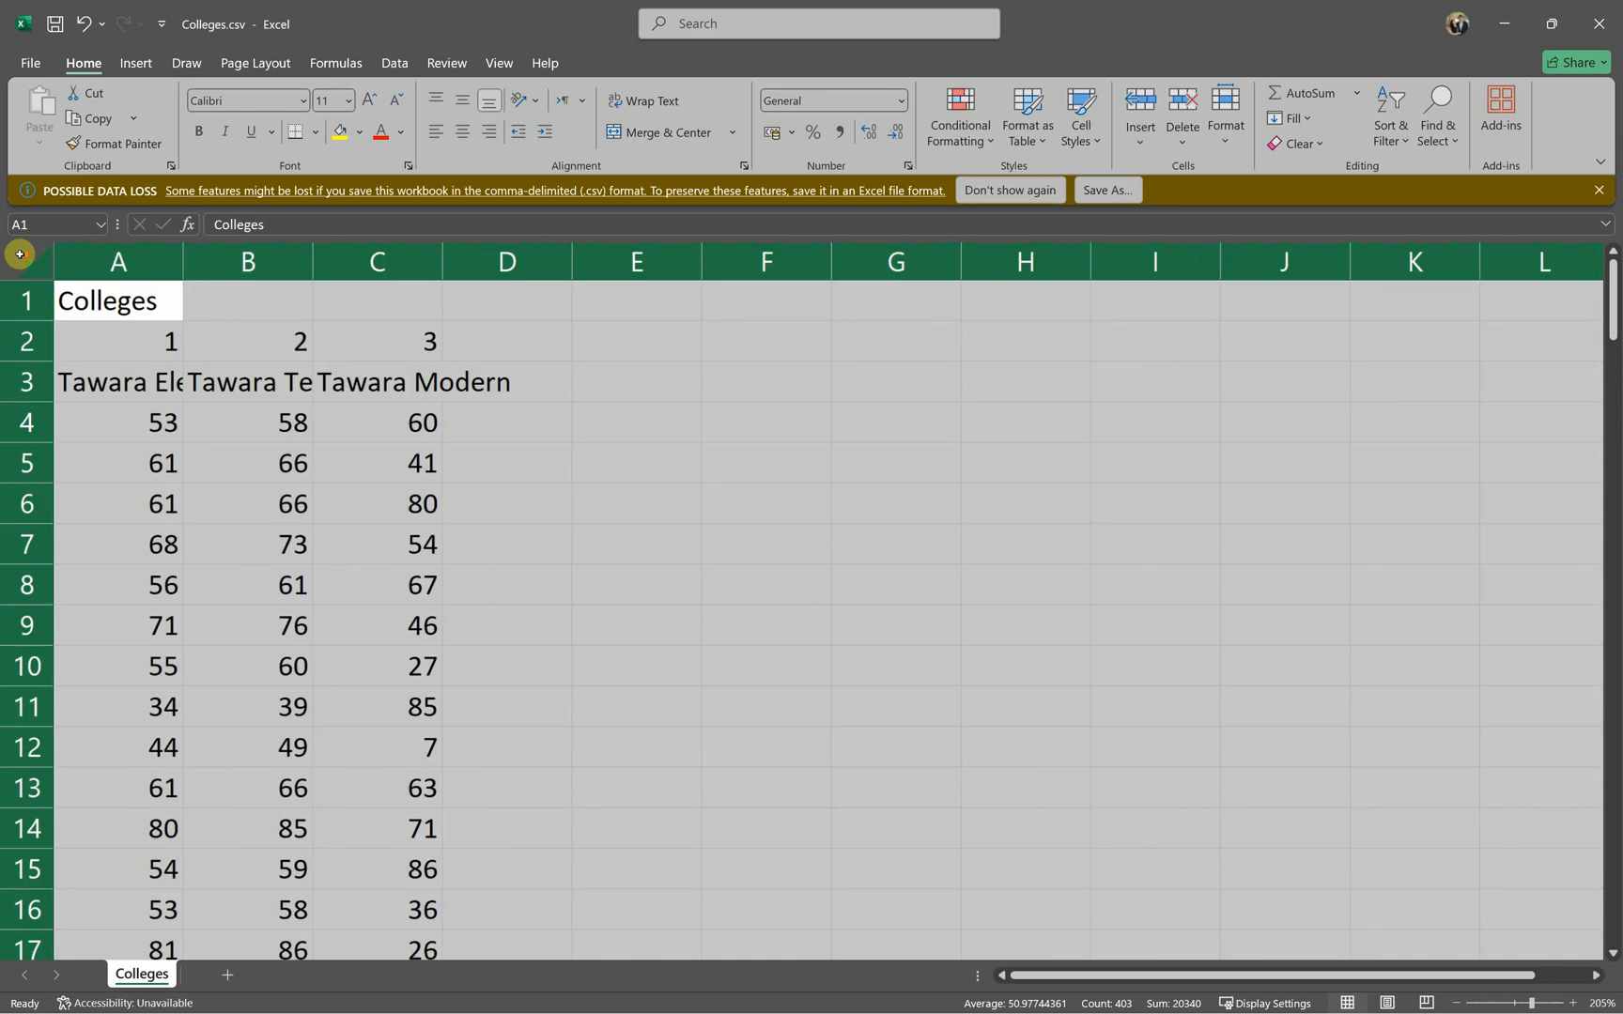
pyautogui.doubleClick(182, 261)
pyautogui.click(316, 384)
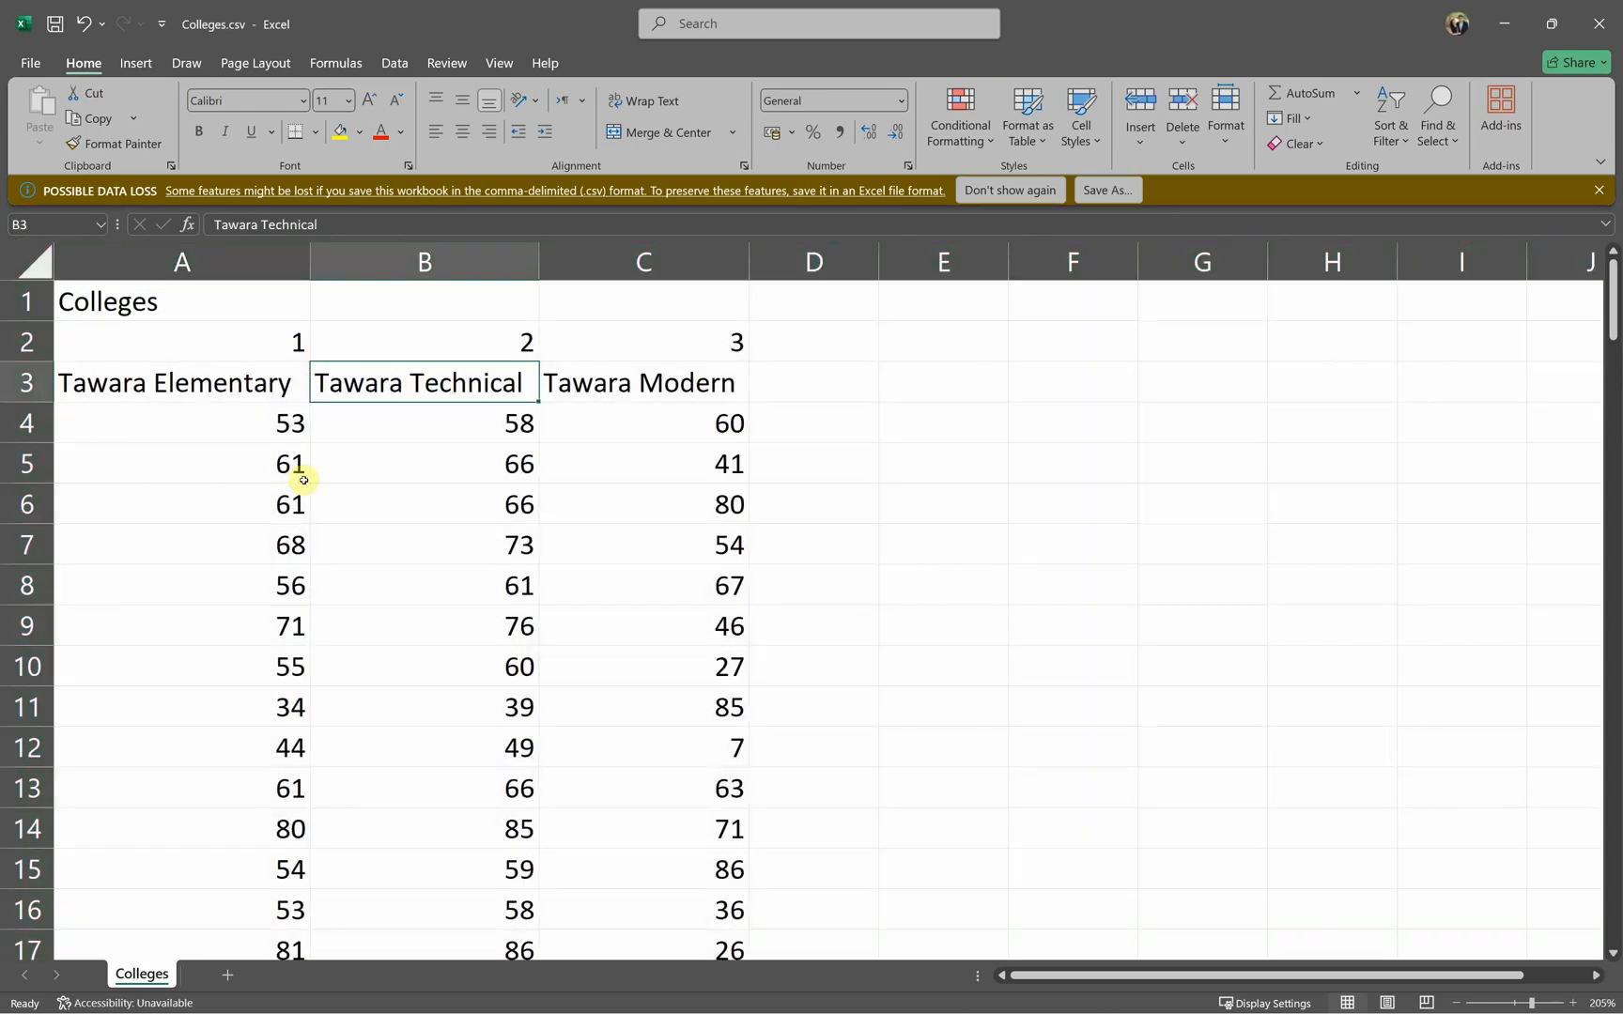
# Step: Examine the scores listed under Tawara Elementary, Tawara Technical and Tawara Modern
pyautogui.scroll(-2, 322, 489)
pyautogui.scroll(2, 322, 489)
pyautogui.keyDown('ctrl'); pyautogui.scroll(-3, 322, 489); pyautogui.keyUp('ctrl')
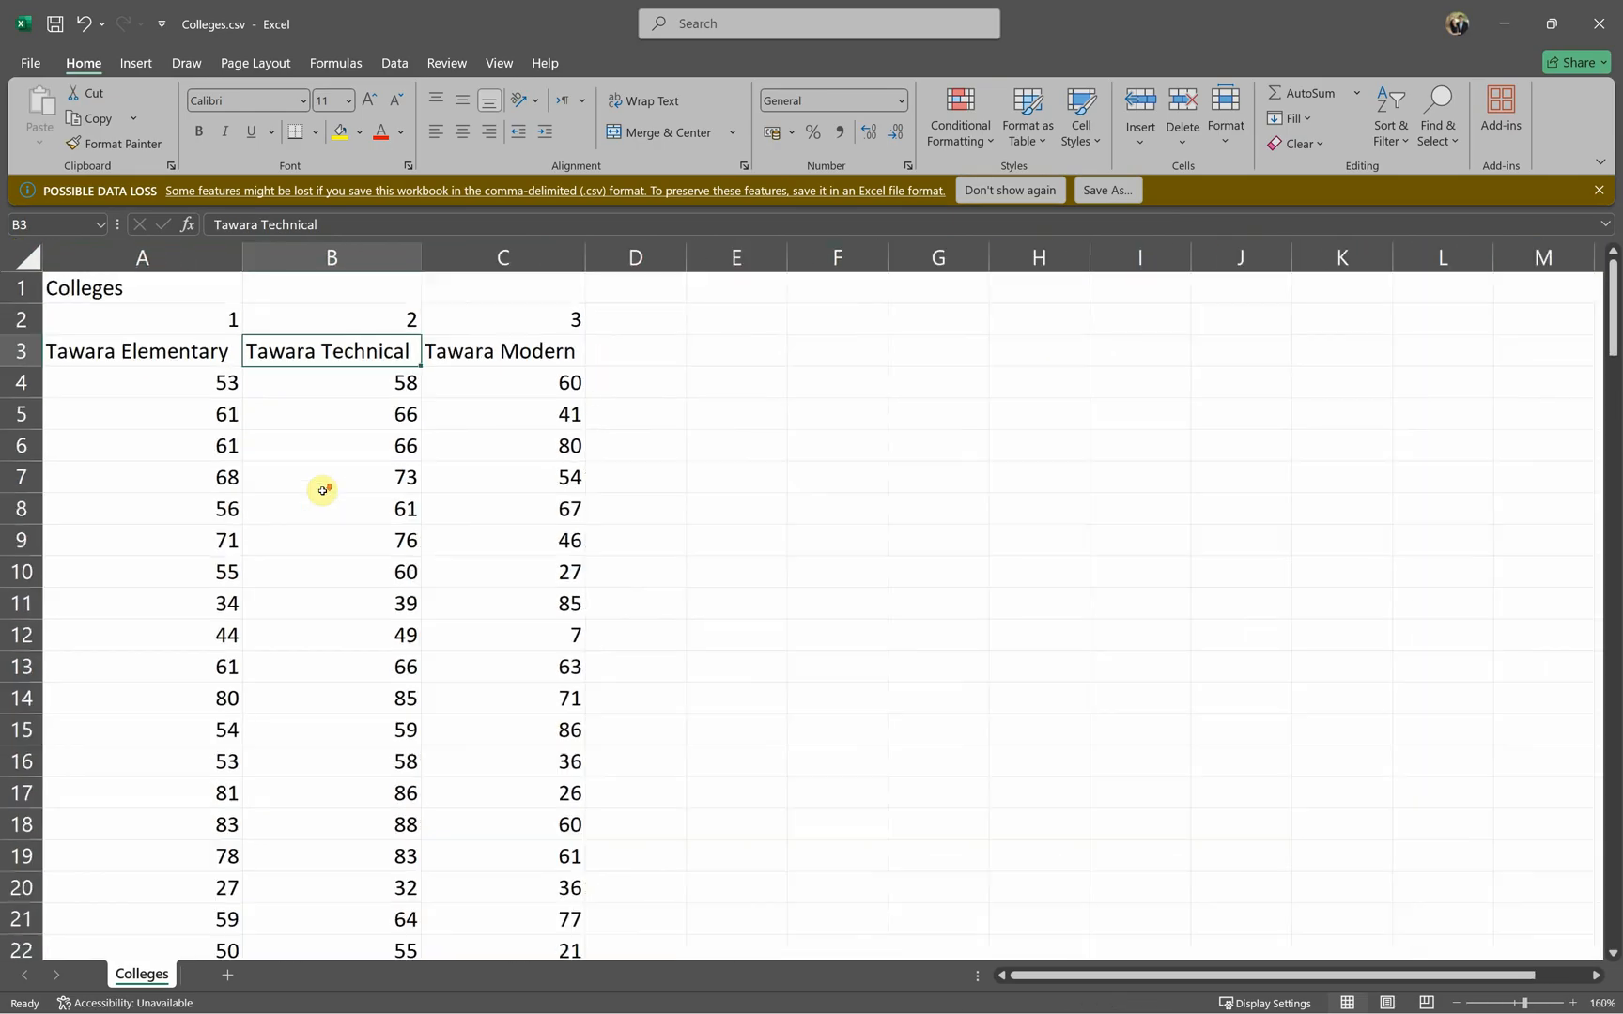
pyautogui.click(185, 353)
pyautogui.hotkey('shift', 'Down')
pyautogui.hotkey('shift', 'Down')
pyautogui.hotkey('shift', 'Down')
pyautogui.hotkey('shift', 'Down')
pyautogui.hotkey('shift', 'Down')
pyautogui.hotkey('shift', 'Down')
pyautogui.hotkey('shift', 'Down')
pyautogui.hotkey('shift', 'Down')
pyautogui.hotkey('shift', 'Down')
pyautogui.hotkey('shift', 'Down')
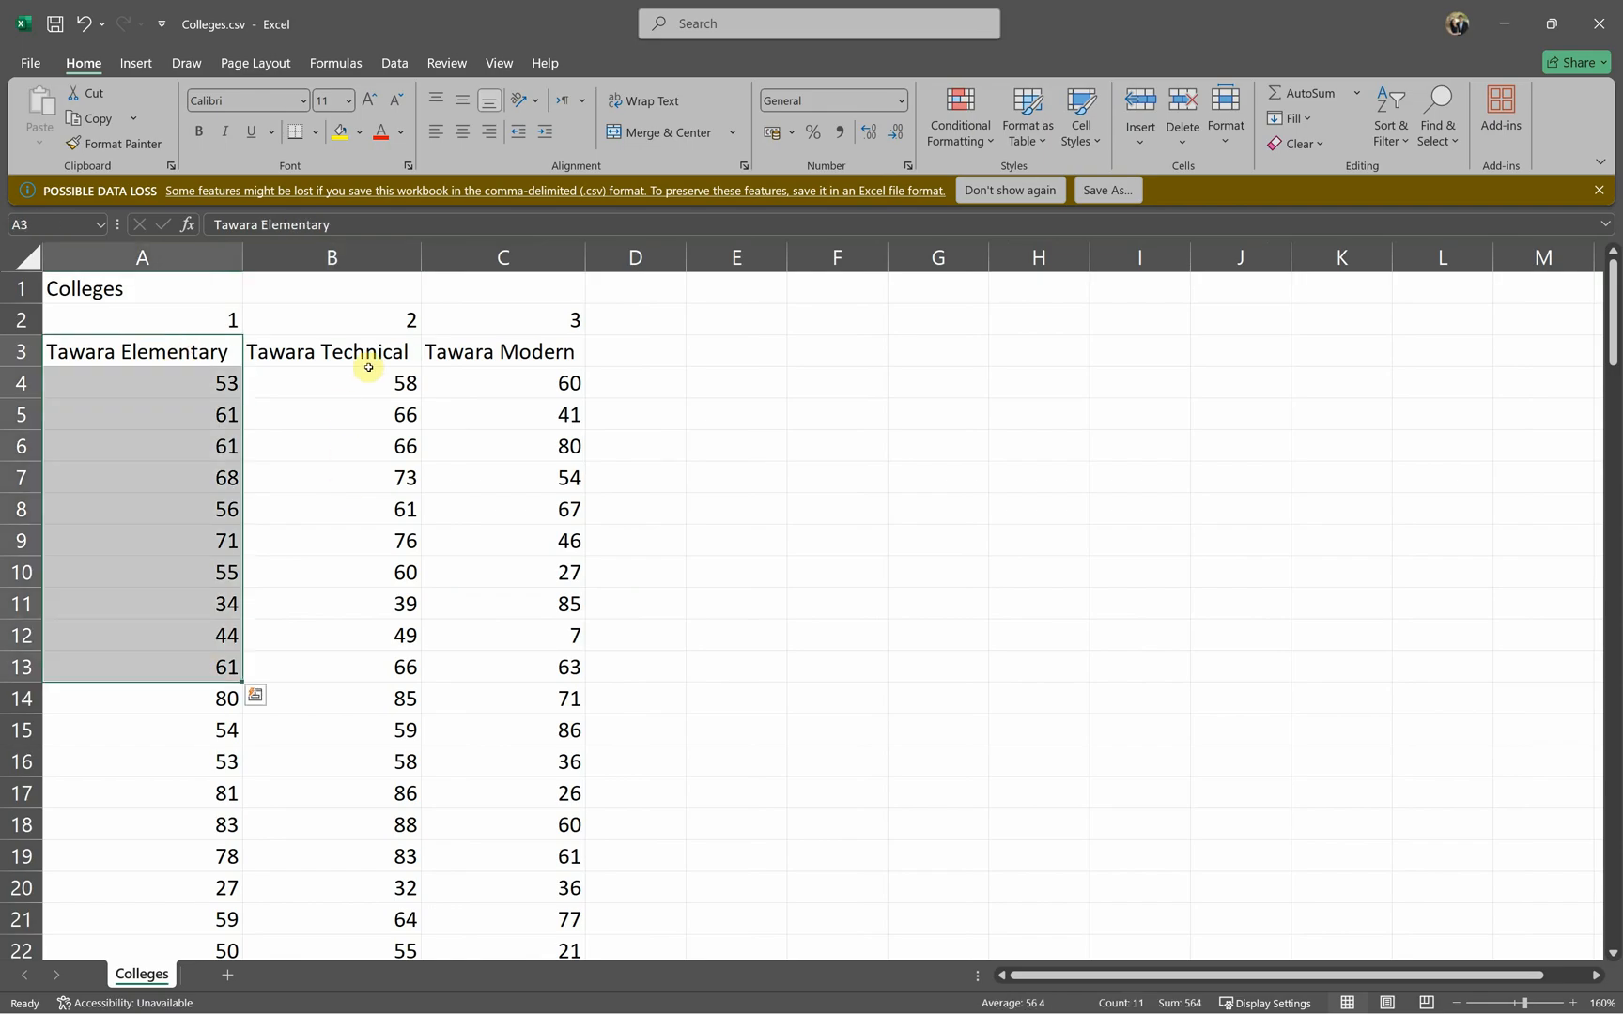
pyautogui.click(368, 365)
pyautogui.hotkey('shift', 'Down')
pyautogui.hotkey('shift', 'Down')
pyautogui.hotkey('shift', 'Down')
pyautogui.hotkey('shift', 'Down')
pyautogui.hotkey('shift', 'Down')
pyautogui.hotkey('shift', 'Down')
pyautogui.hotkey('shift', 'Down')
pyautogui.hotkey('shift', 'Down')
pyautogui.moveTo(556, 365); pyautogui.dragTo(518, 677)
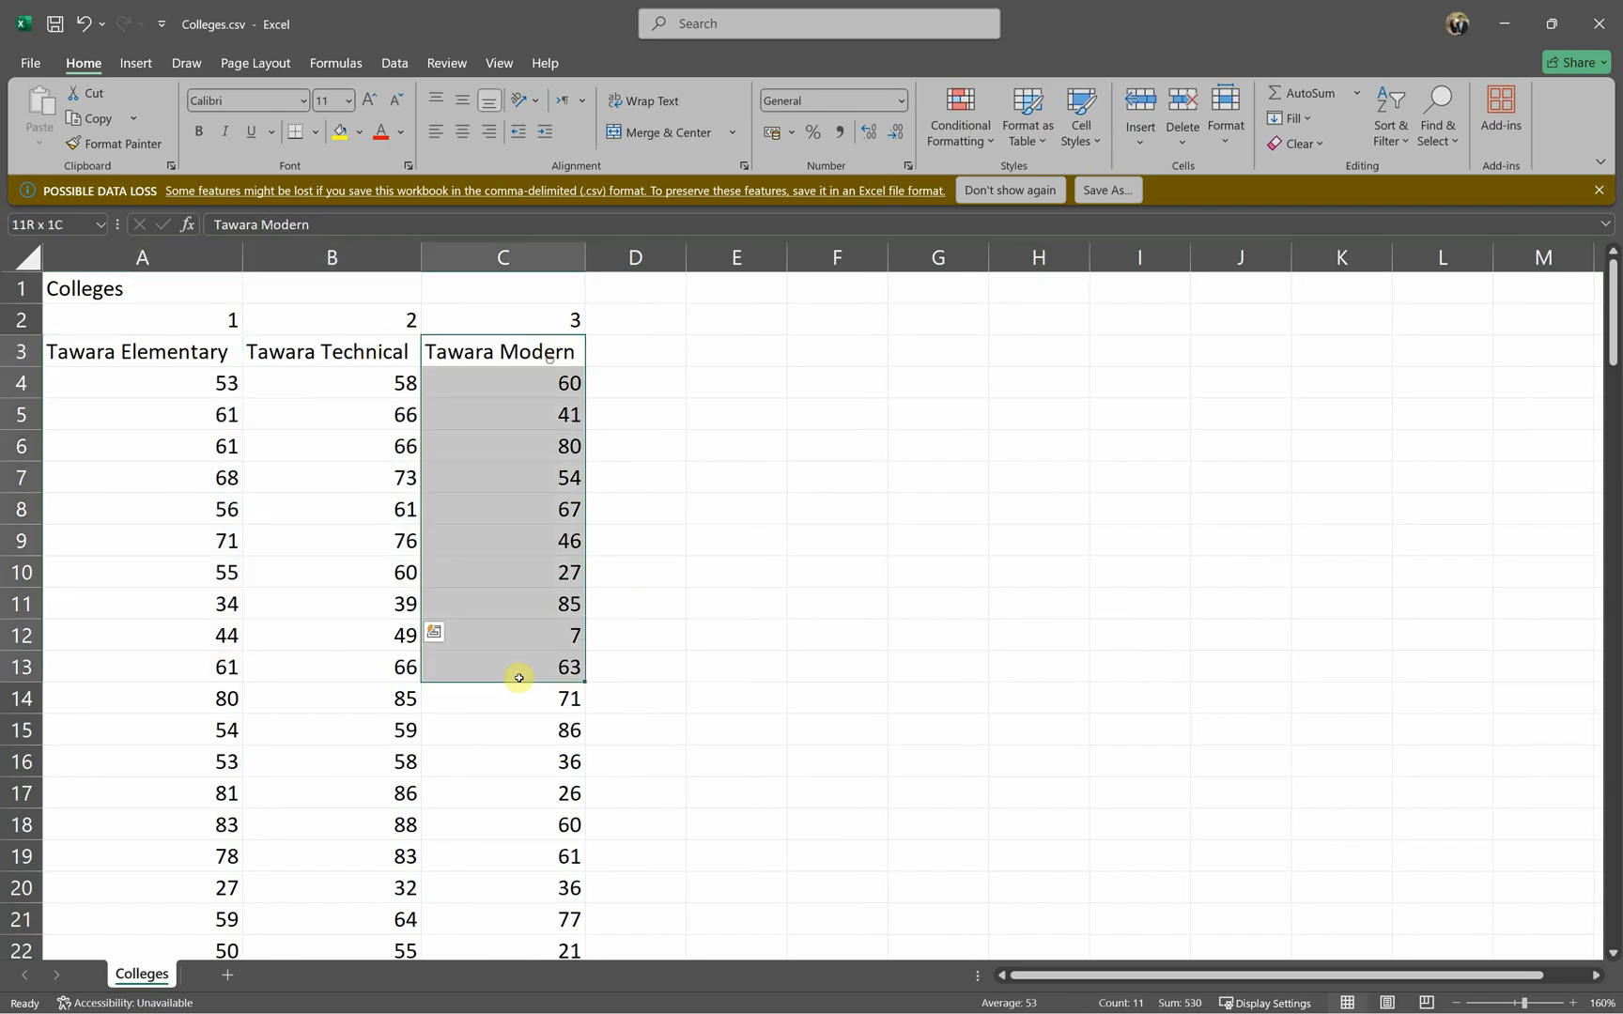
# Step: Copy the required sheet name from the question paper and rename the Colleges worksheet as 2025Data in Excel
pyautogui.hotkey('alt', 'Tab')
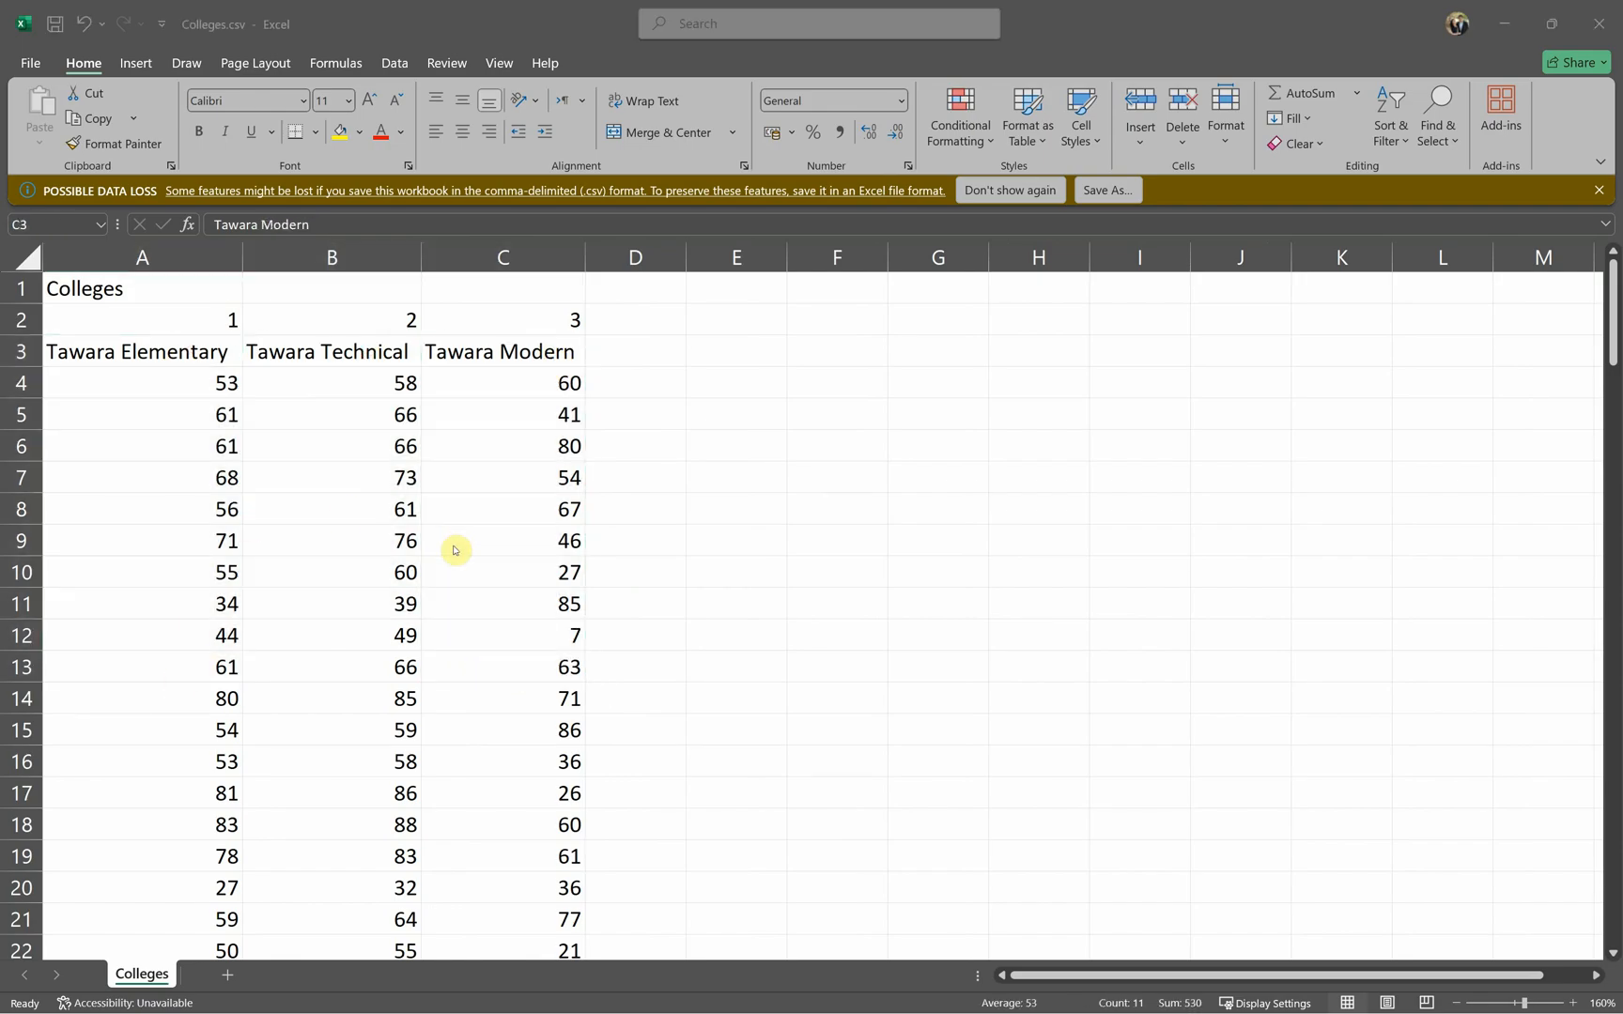
pyautogui.hotkey('alt', 'Tab')
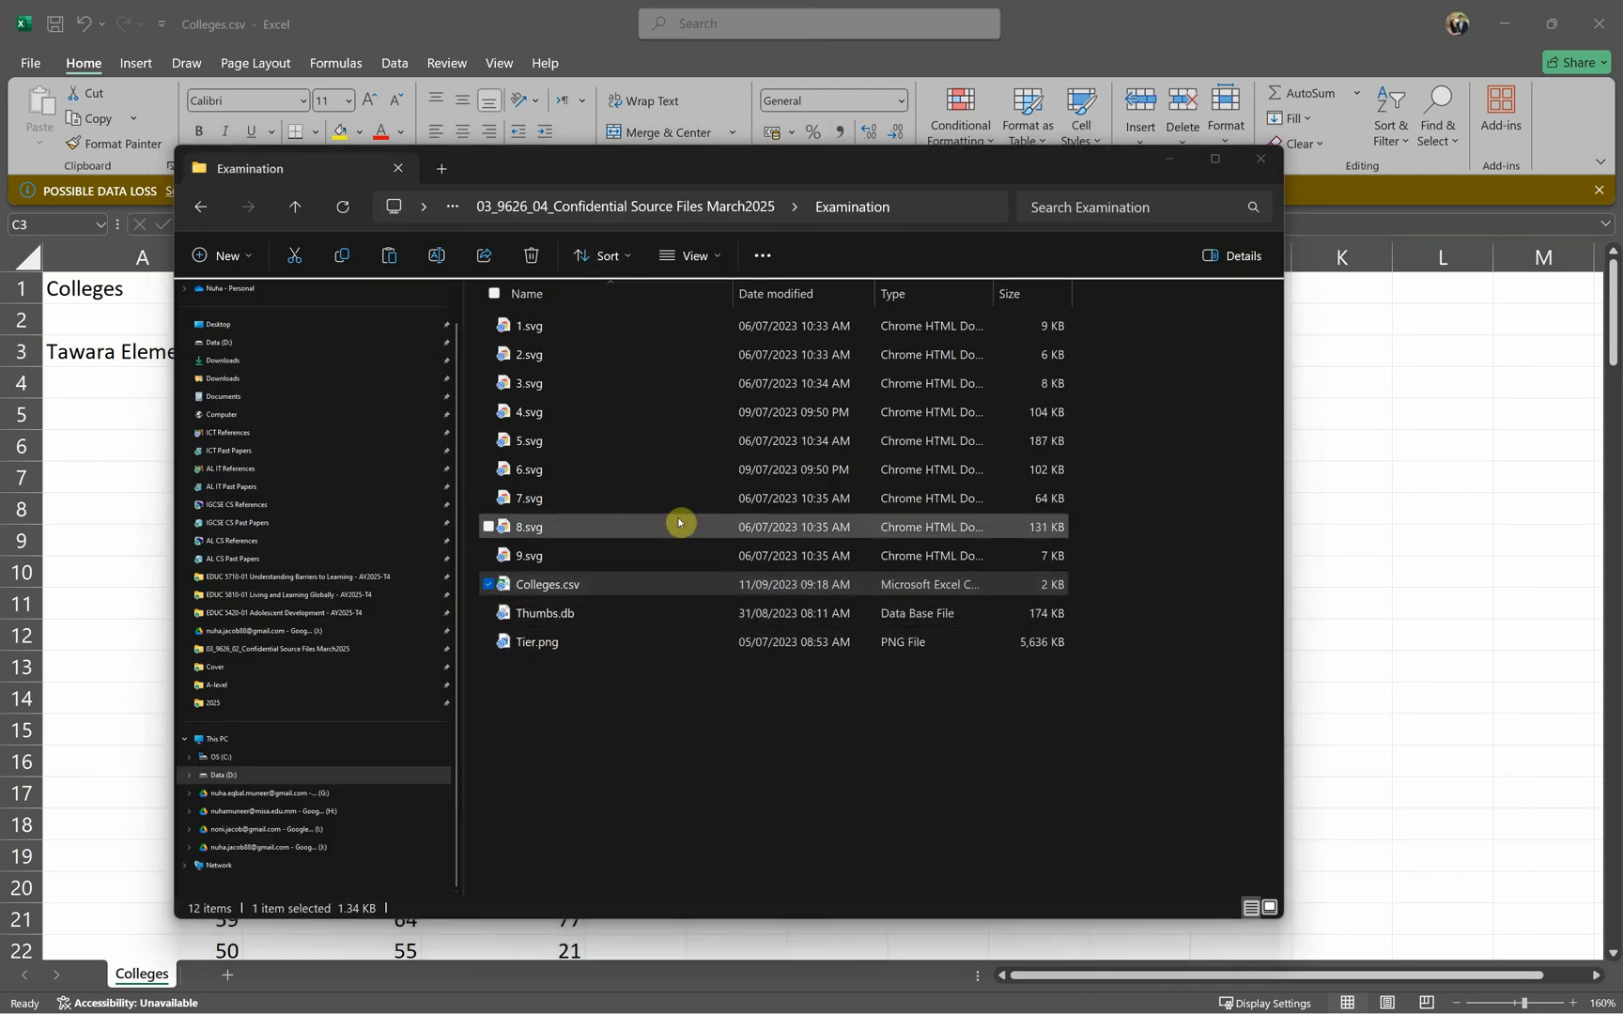
pyautogui.hotkey('alt', 'Tab')
pyautogui.moveTo(272, 554); pyautogui.dragTo(630, 551)
pyautogui.rightClick(630, 564)
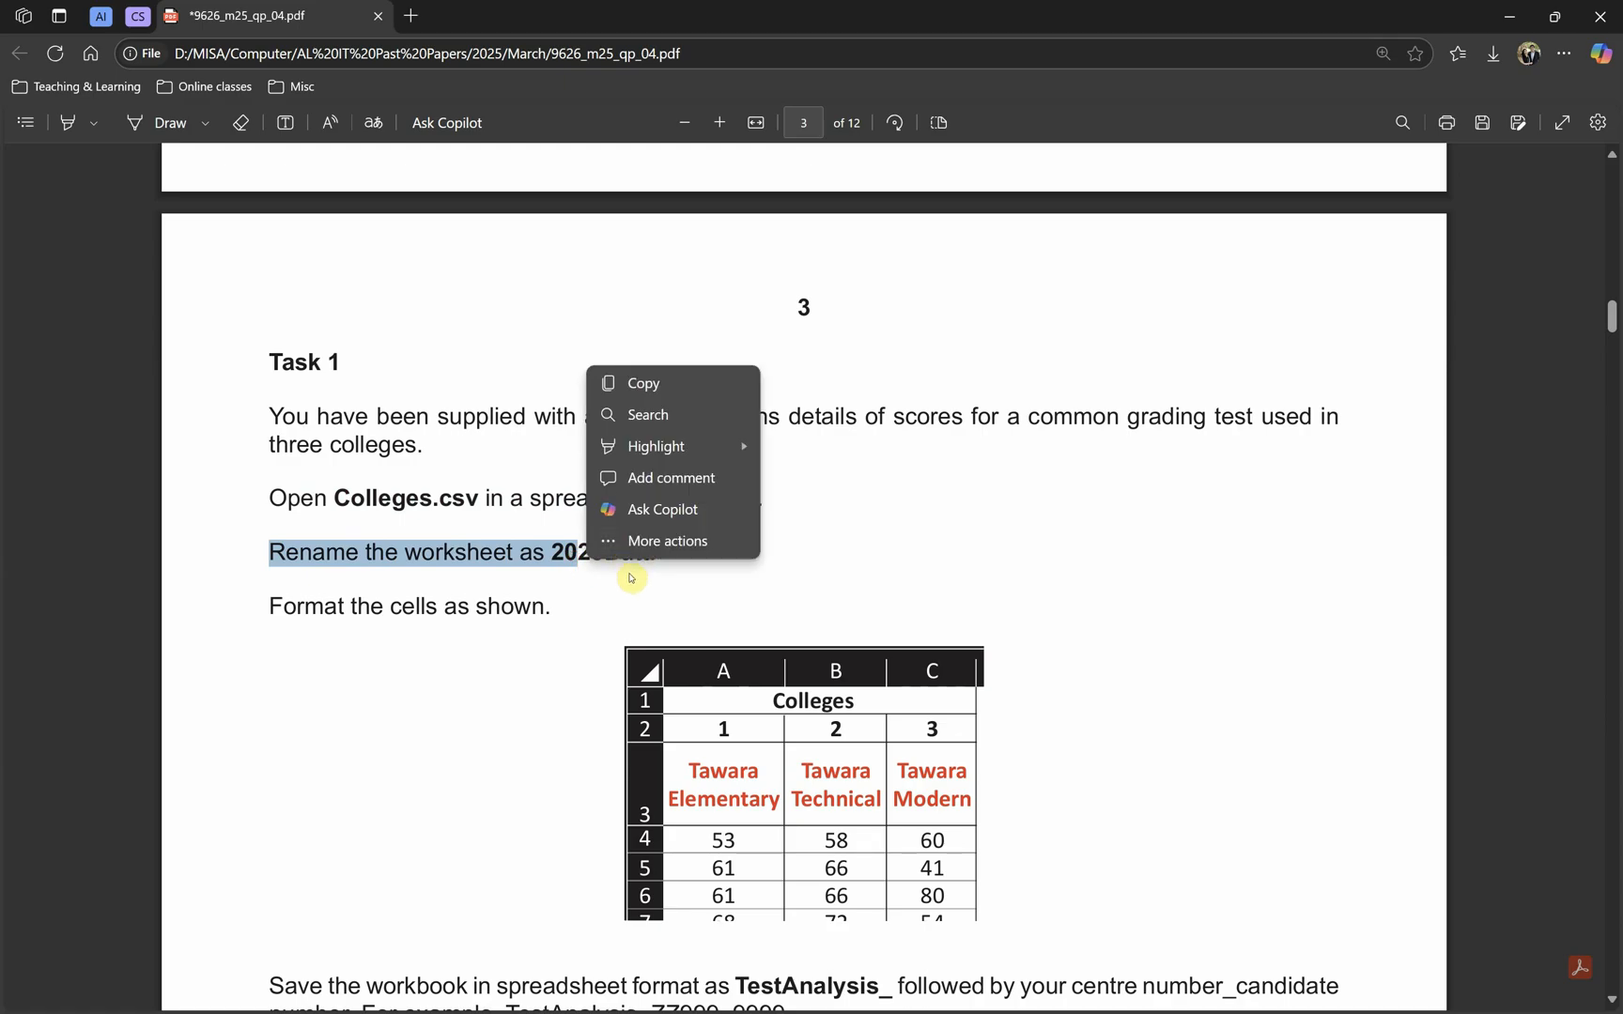
pyautogui.click(605, 550)
pyautogui.doubleClick(610, 554)
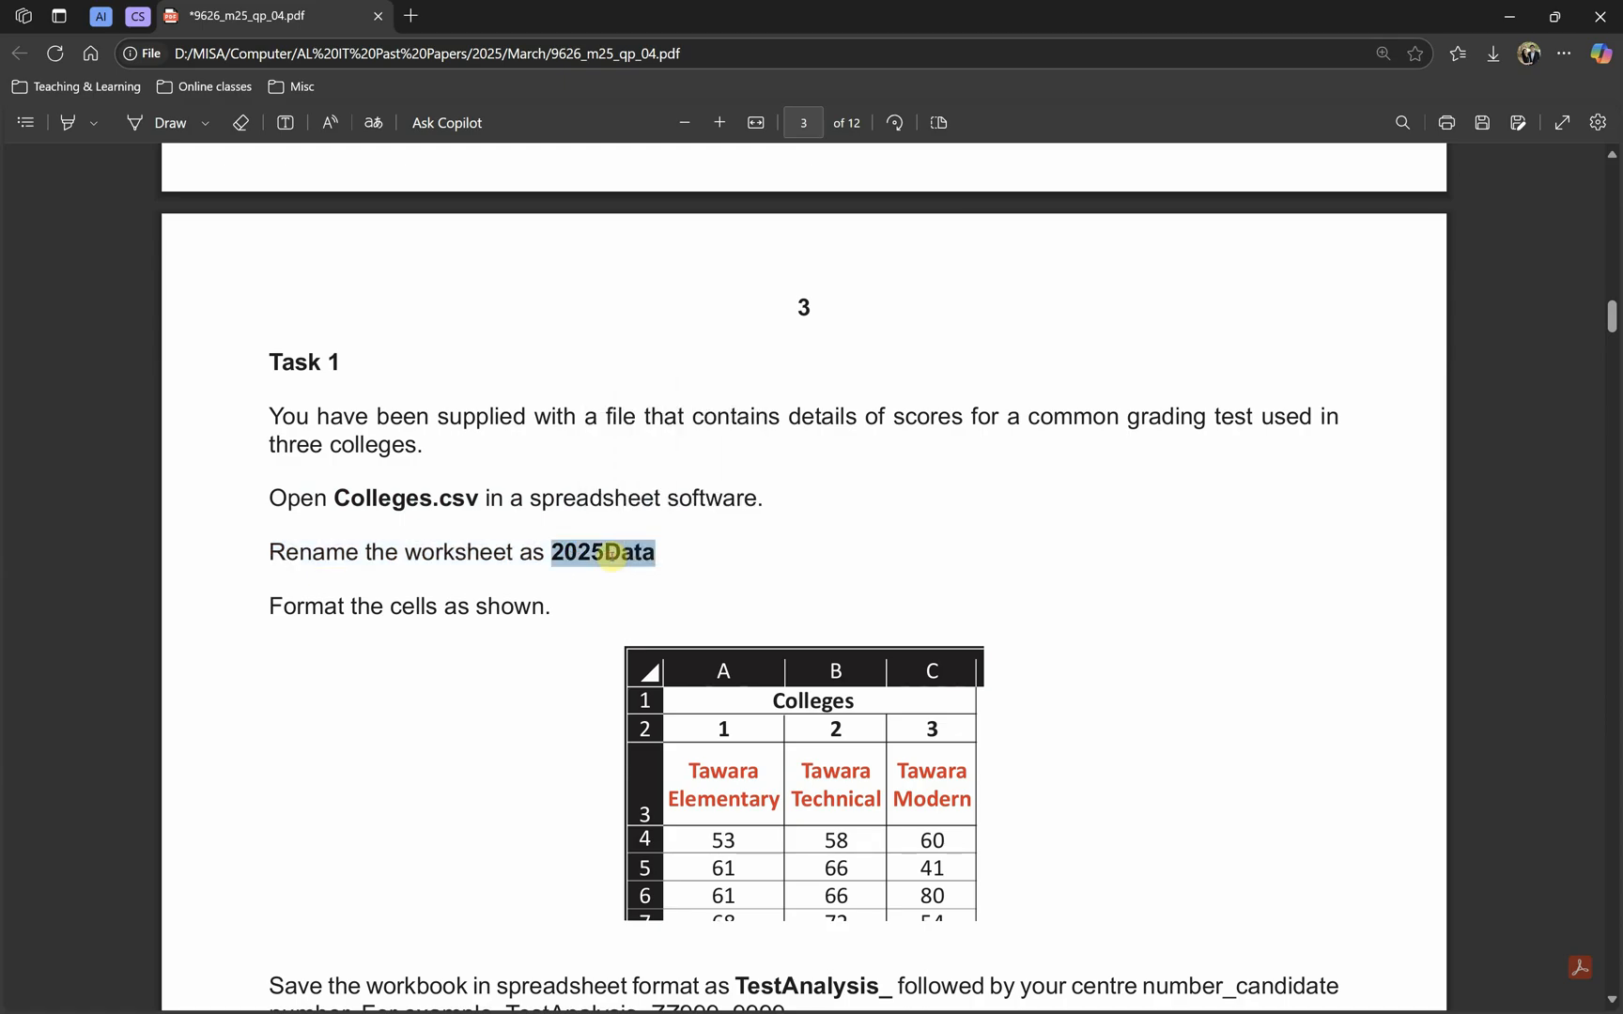
pyautogui.hotkey('alt', 'Tab')
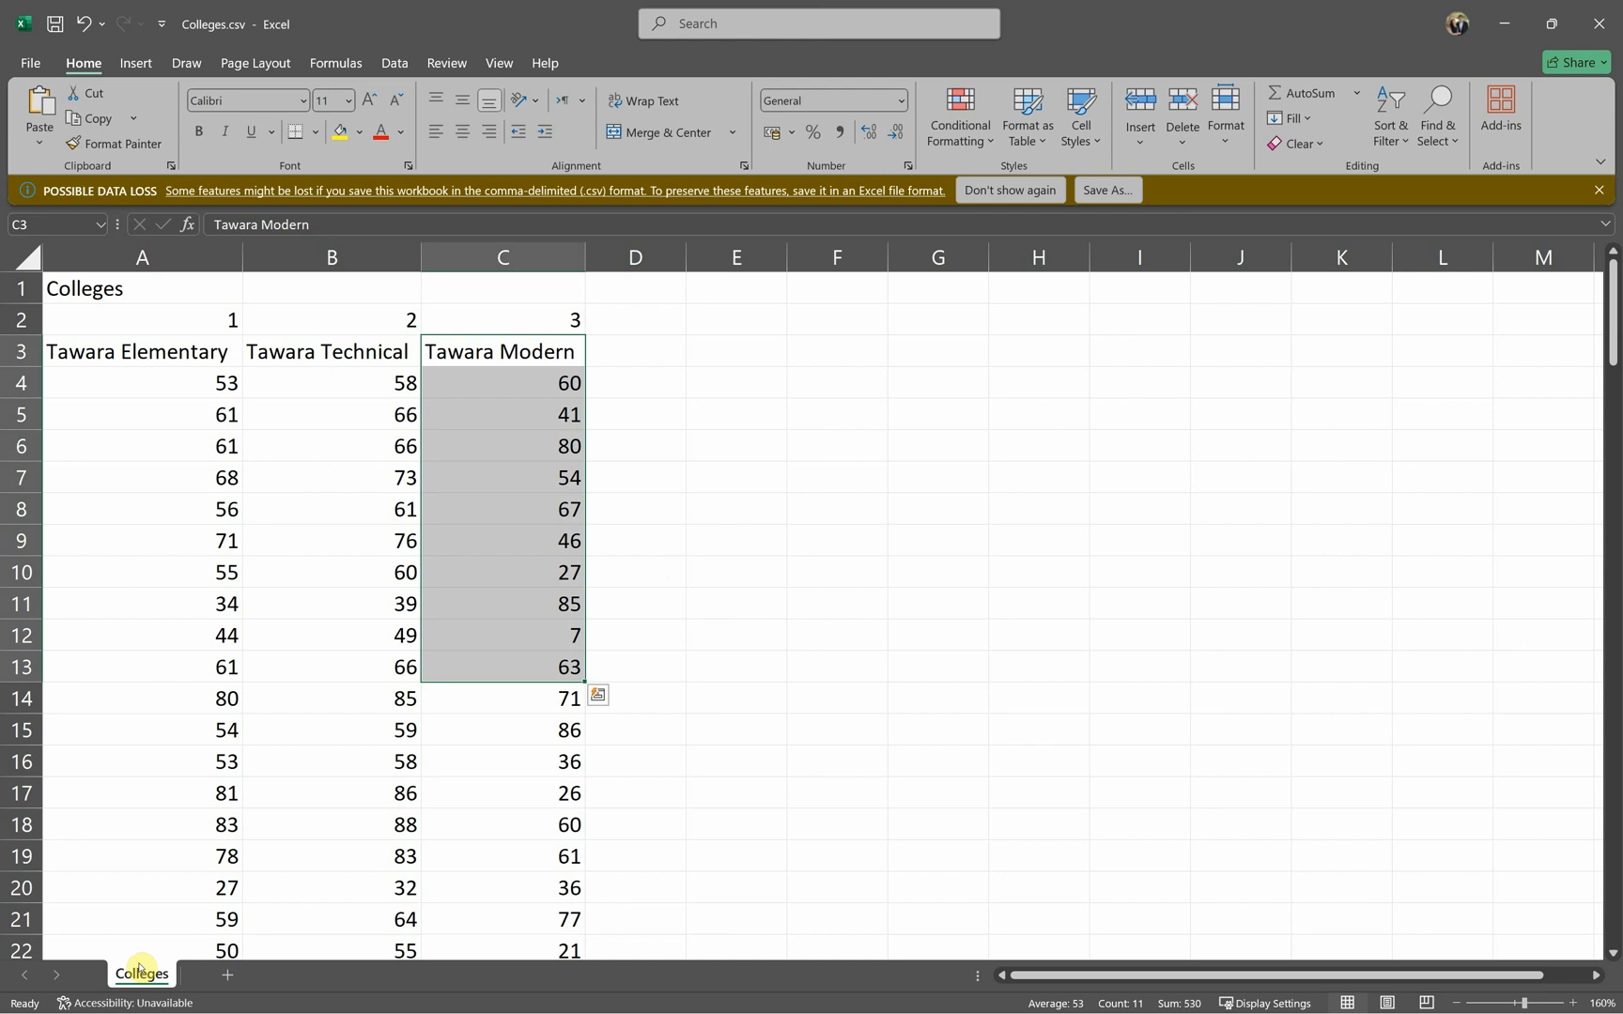
pyautogui.doubleClick(141, 973)
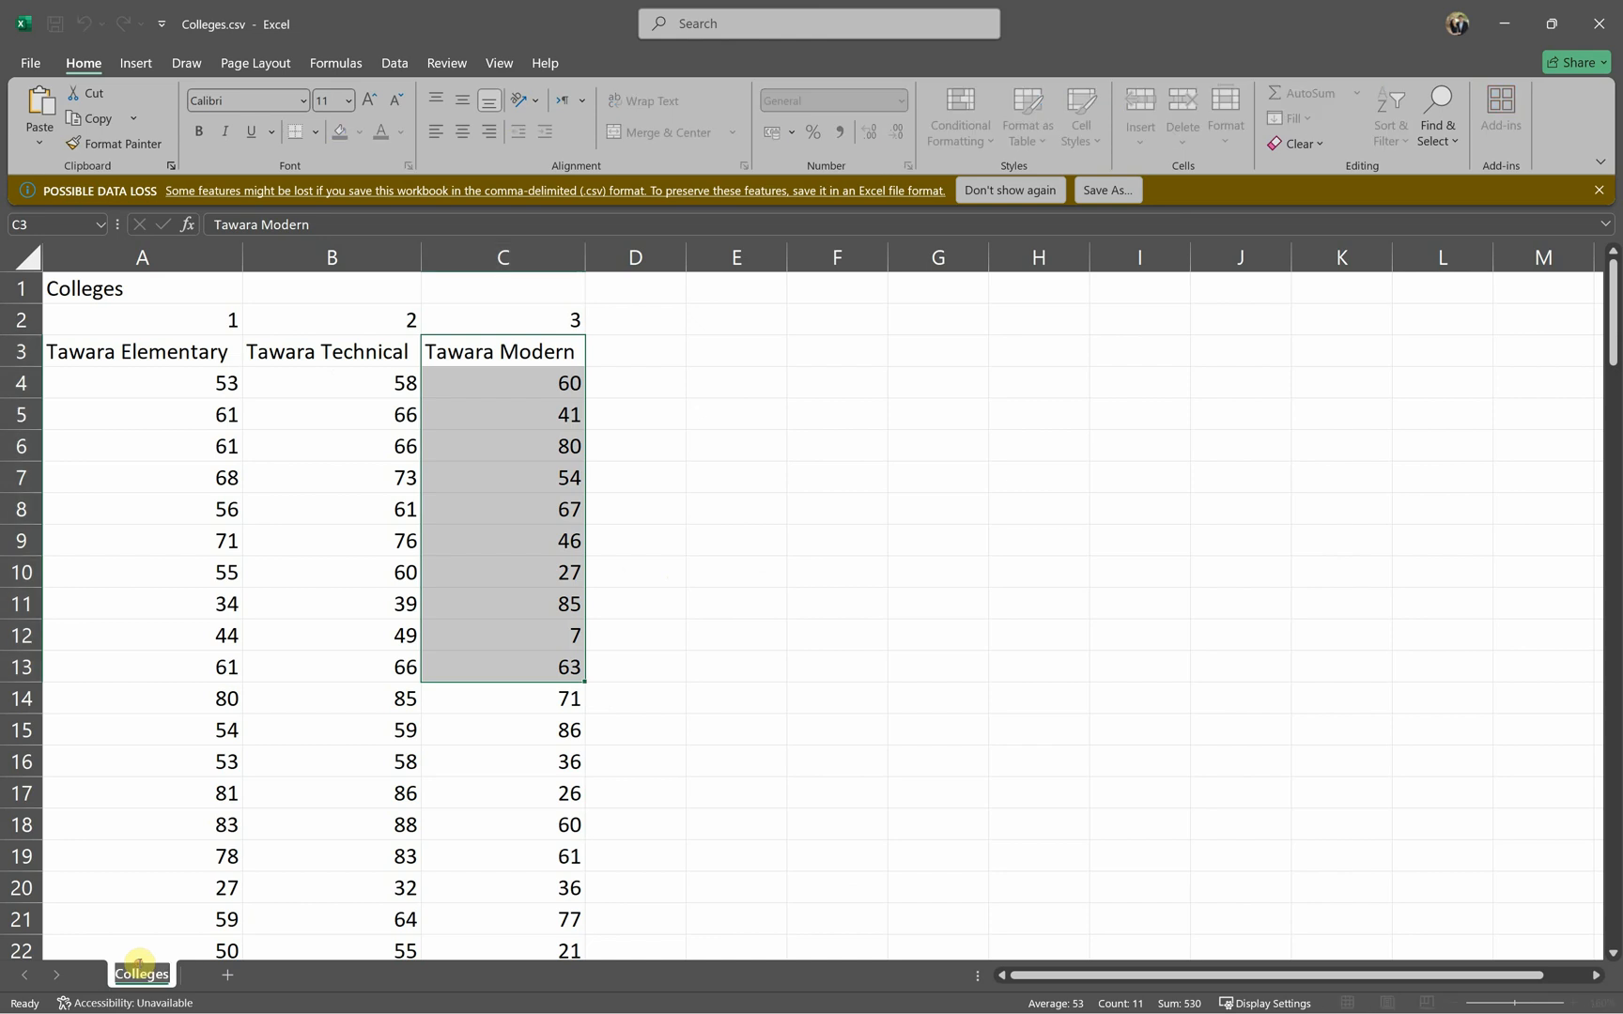
pyautogui.hotkey('ctrl', 'v')
pyautogui.click(318, 921)
# Step: Switch to the question paper, read the cell formatting instruction with its sample table, and move its window away to return to Excel
pyautogui.hotkey('alt', 'Tab')
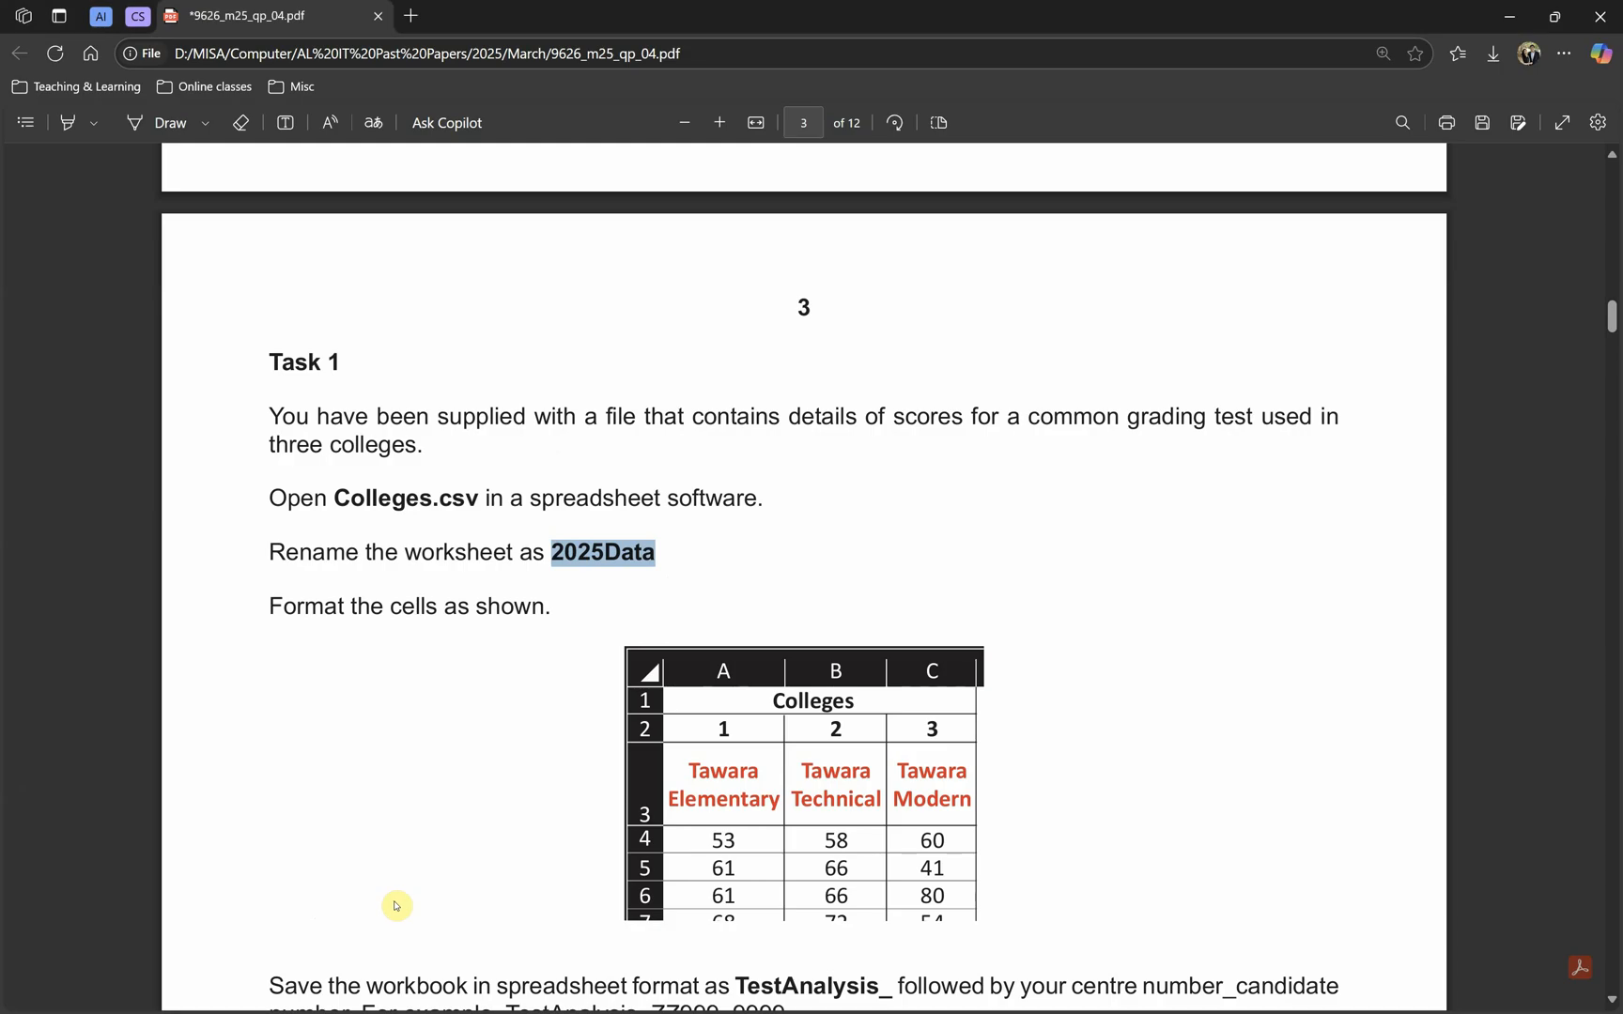
pyautogui.moveTo(271, 607); pyautogui.dragTo(597, 642)
pyautogui.scroll(-1, 578, 573)
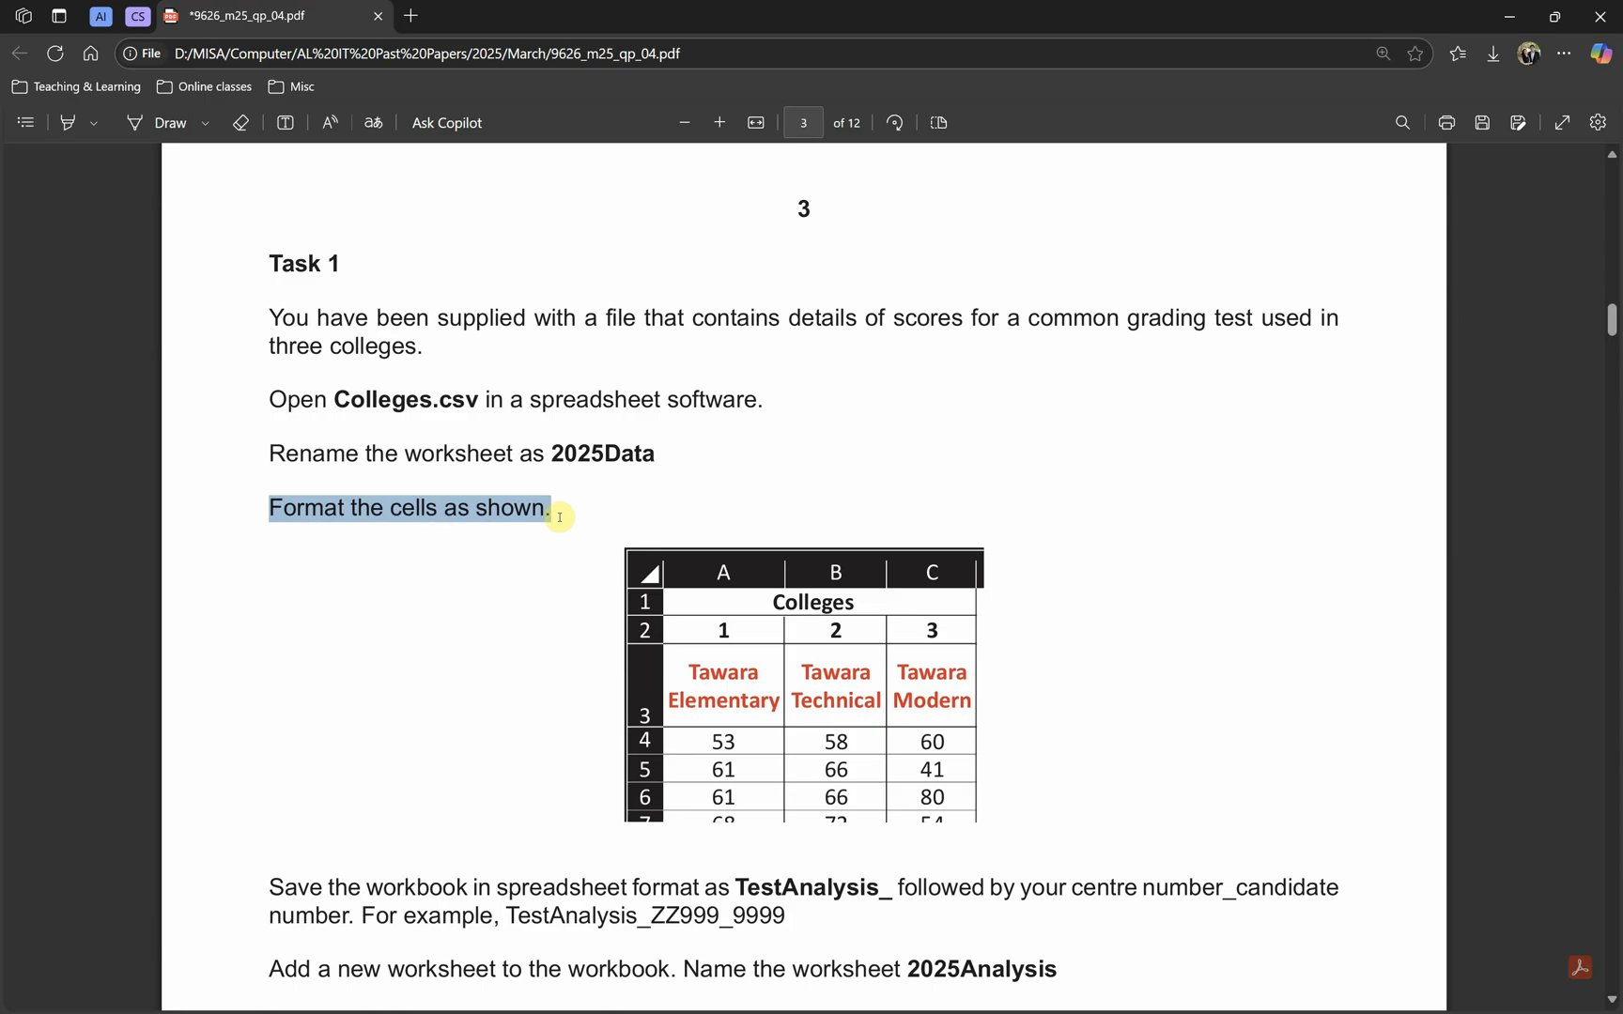
pyautogui.click(360, 526)
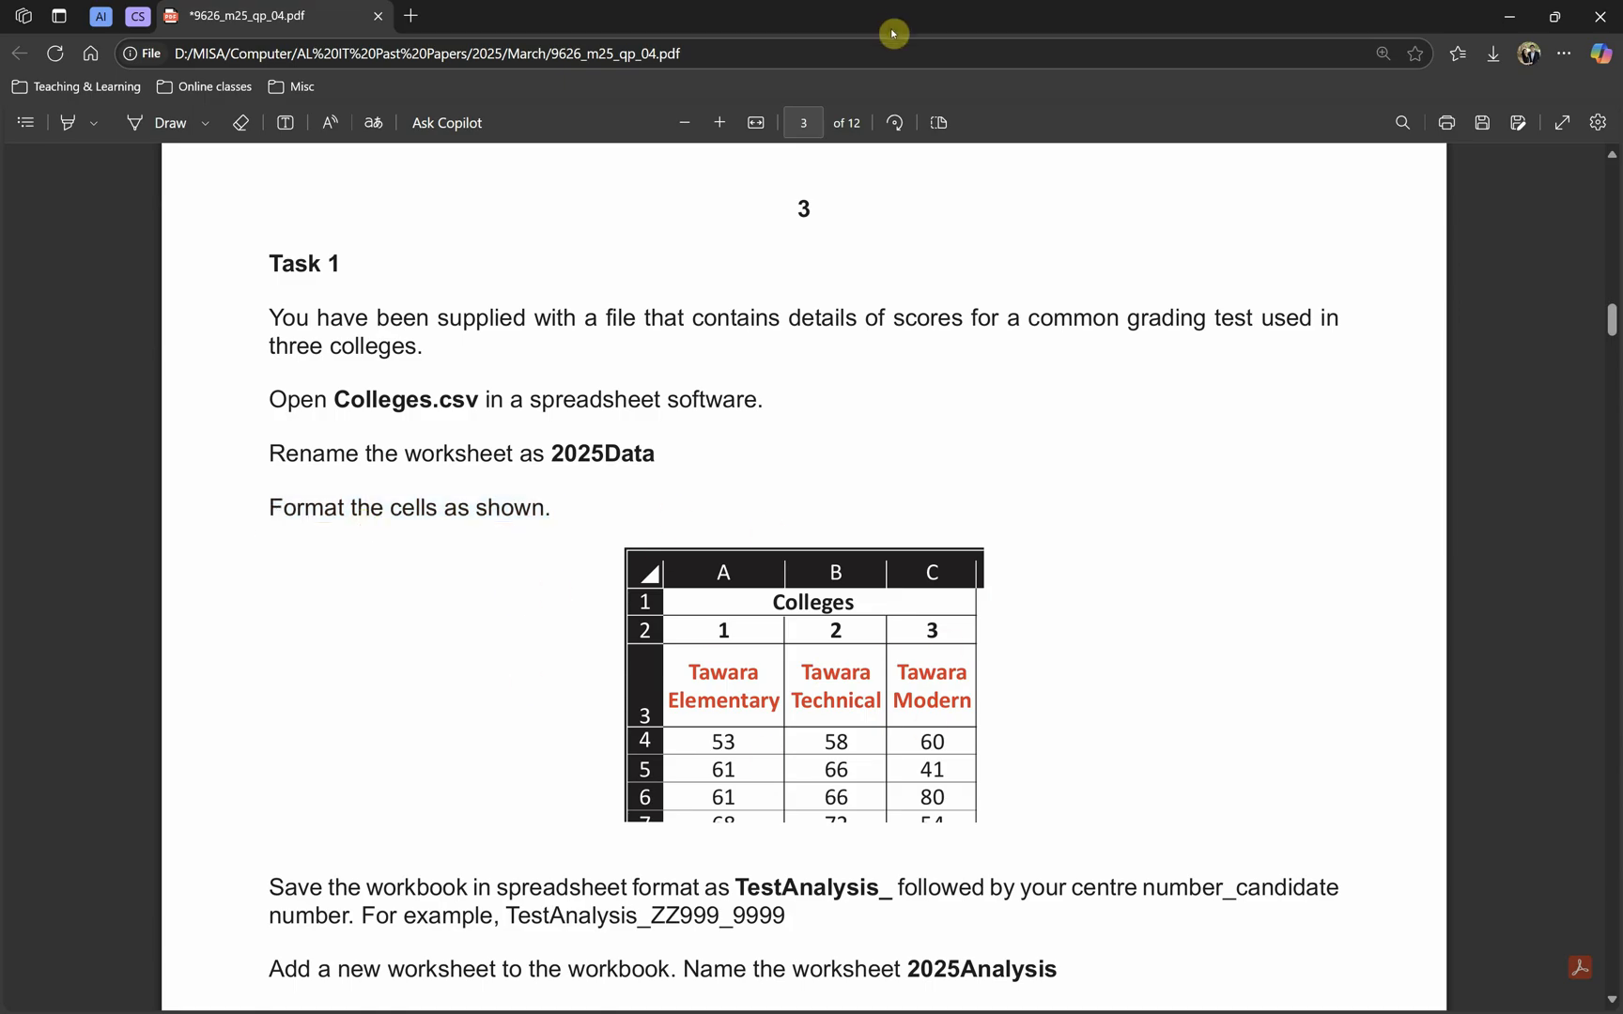
pyautogui.moveTo(857, 20); pyautogui.dragTo(1621, 657)
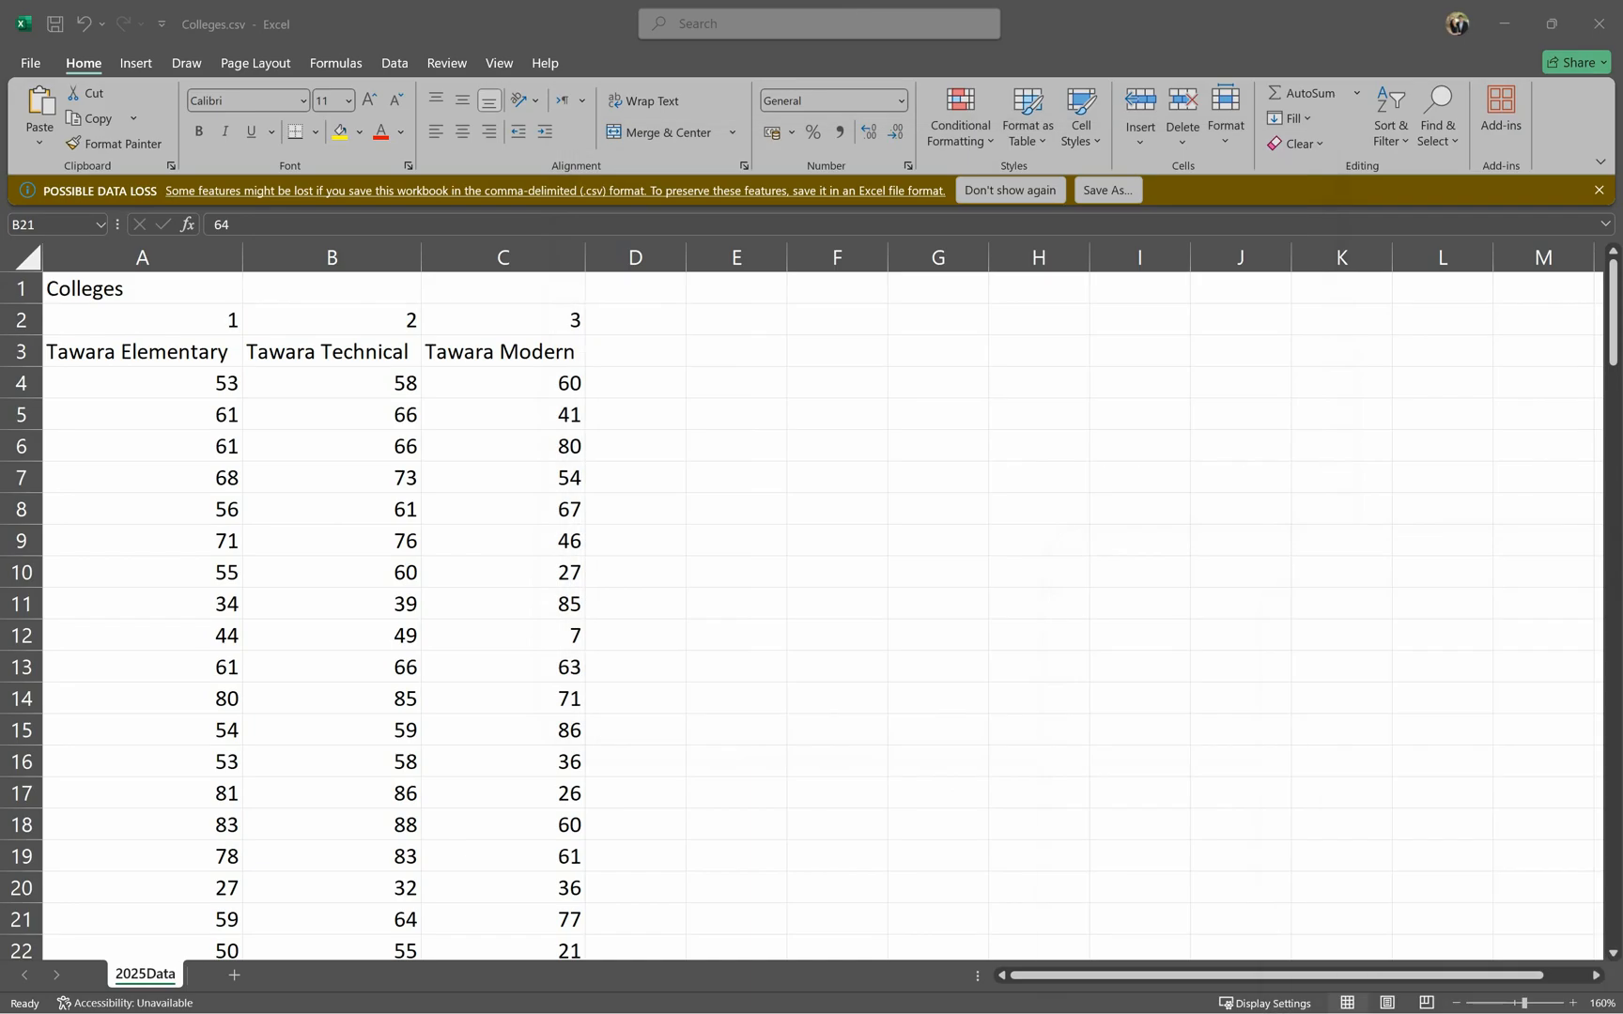
pyautogui.click(315, 500)
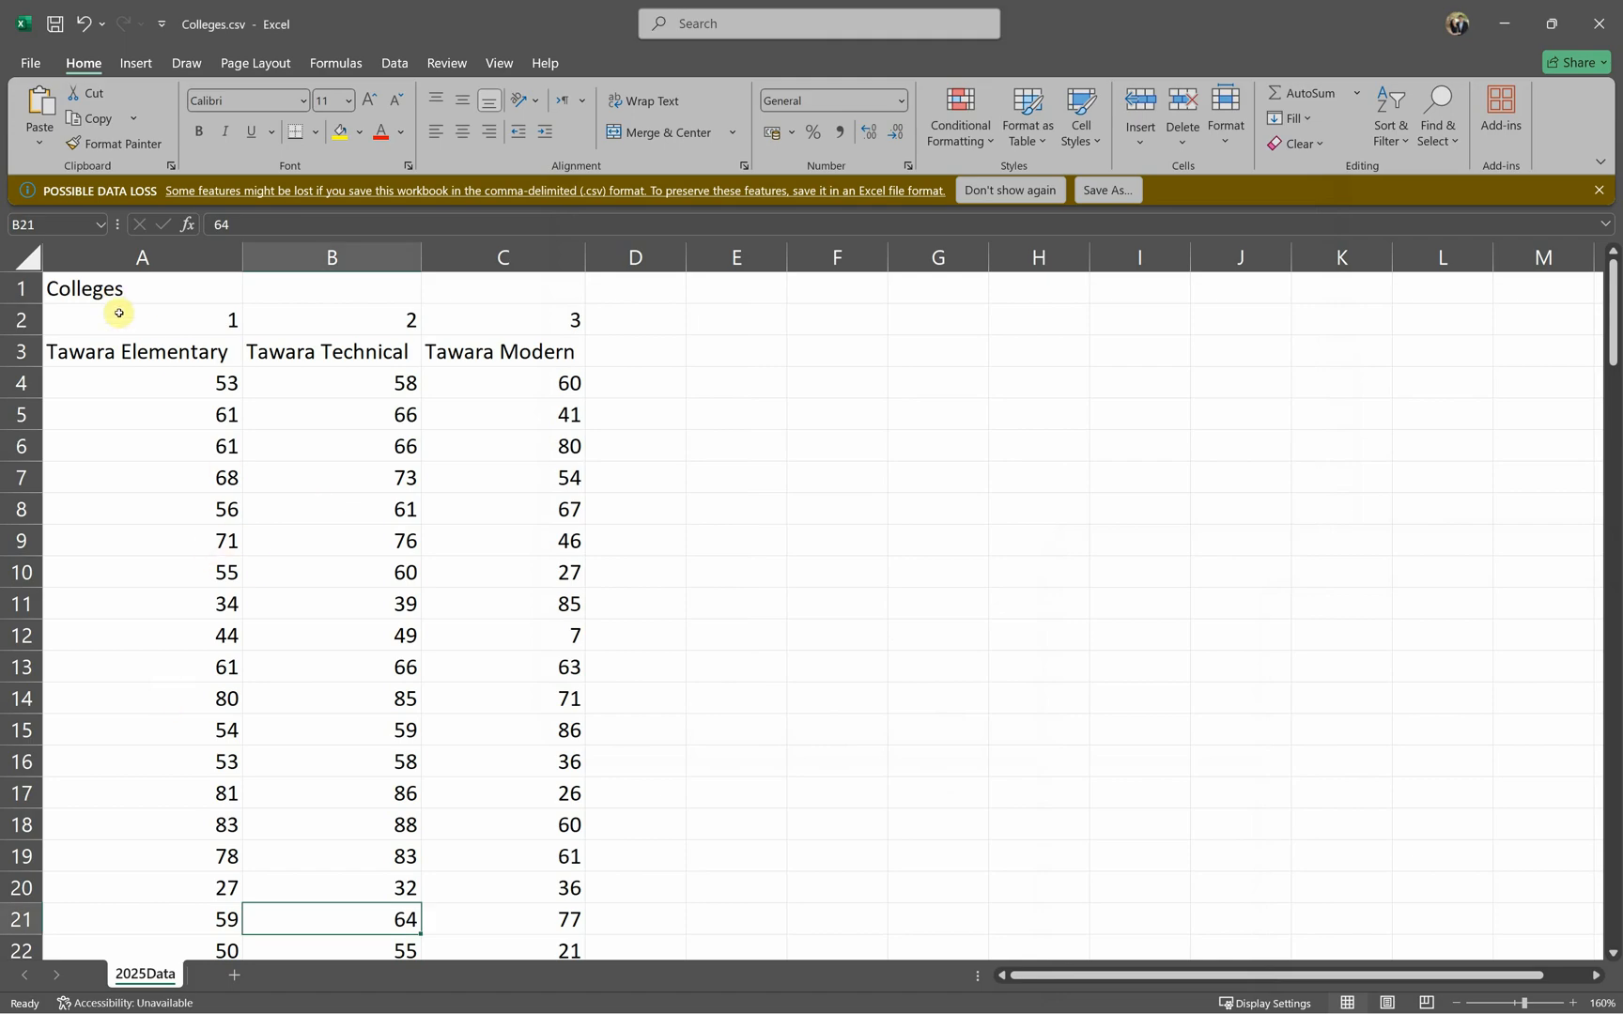
# Step: Merge and centre the Colleges title across A1:C1 and make it bold
pyautogui.moveTo(152, 287); pyautogui.dragTo(482, 276)
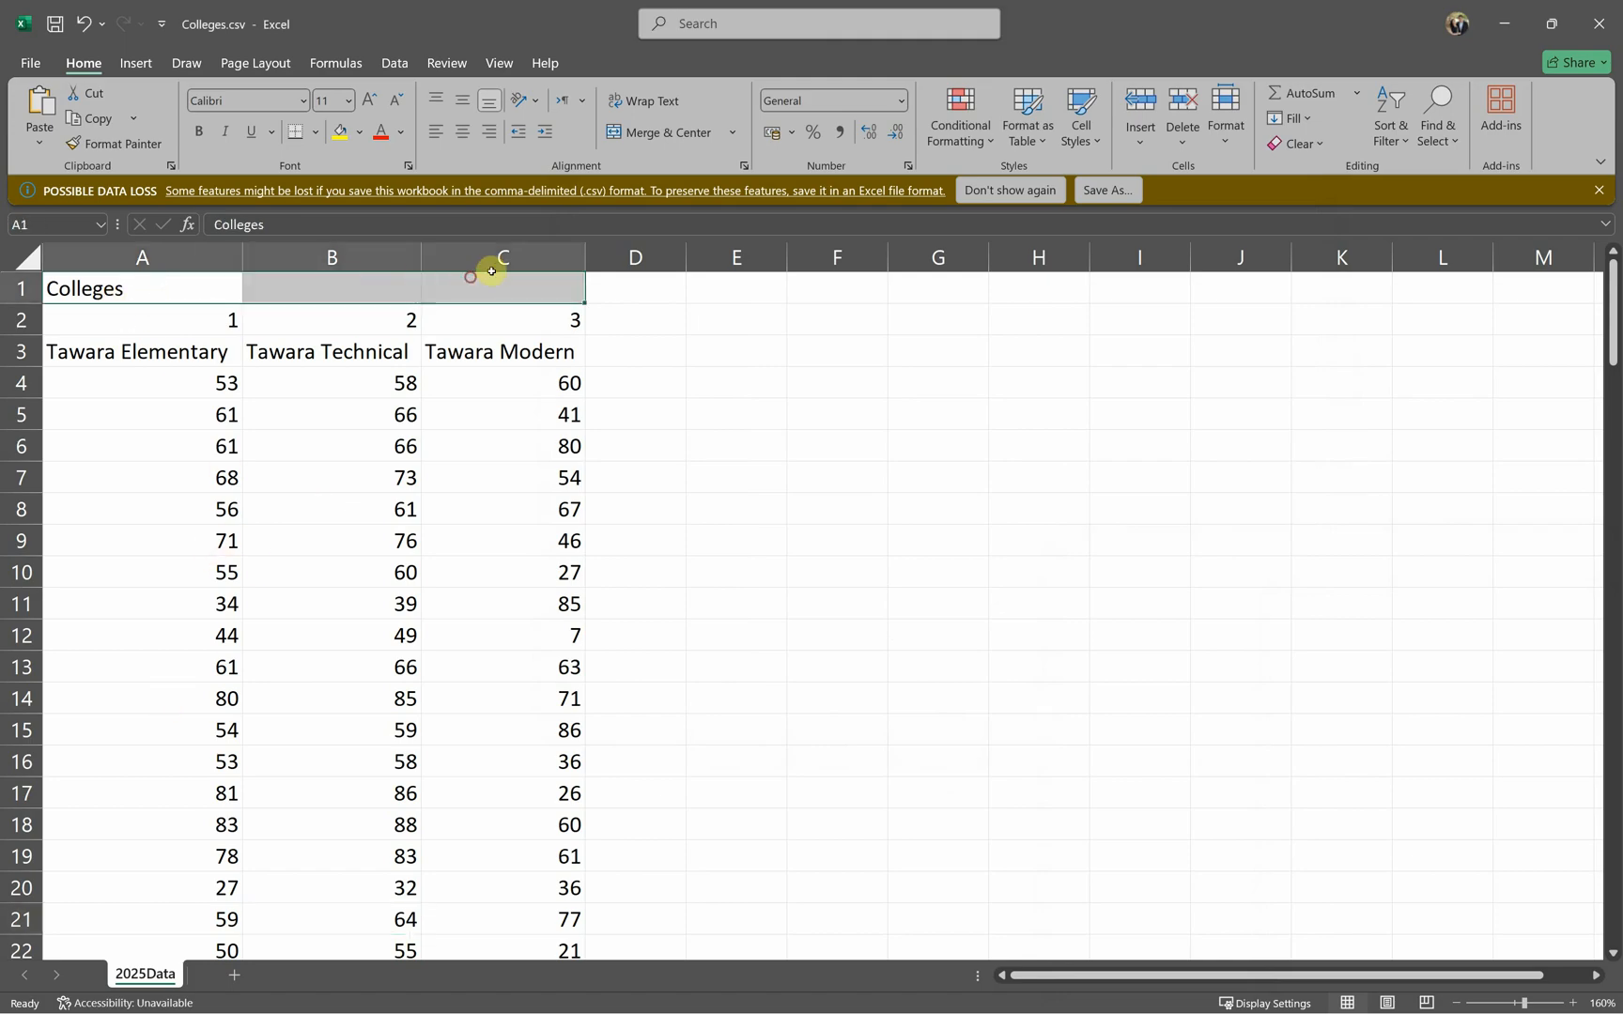
pyautogui.click(617, 134)
pyautogui.hotkey('ctrl', 'b')
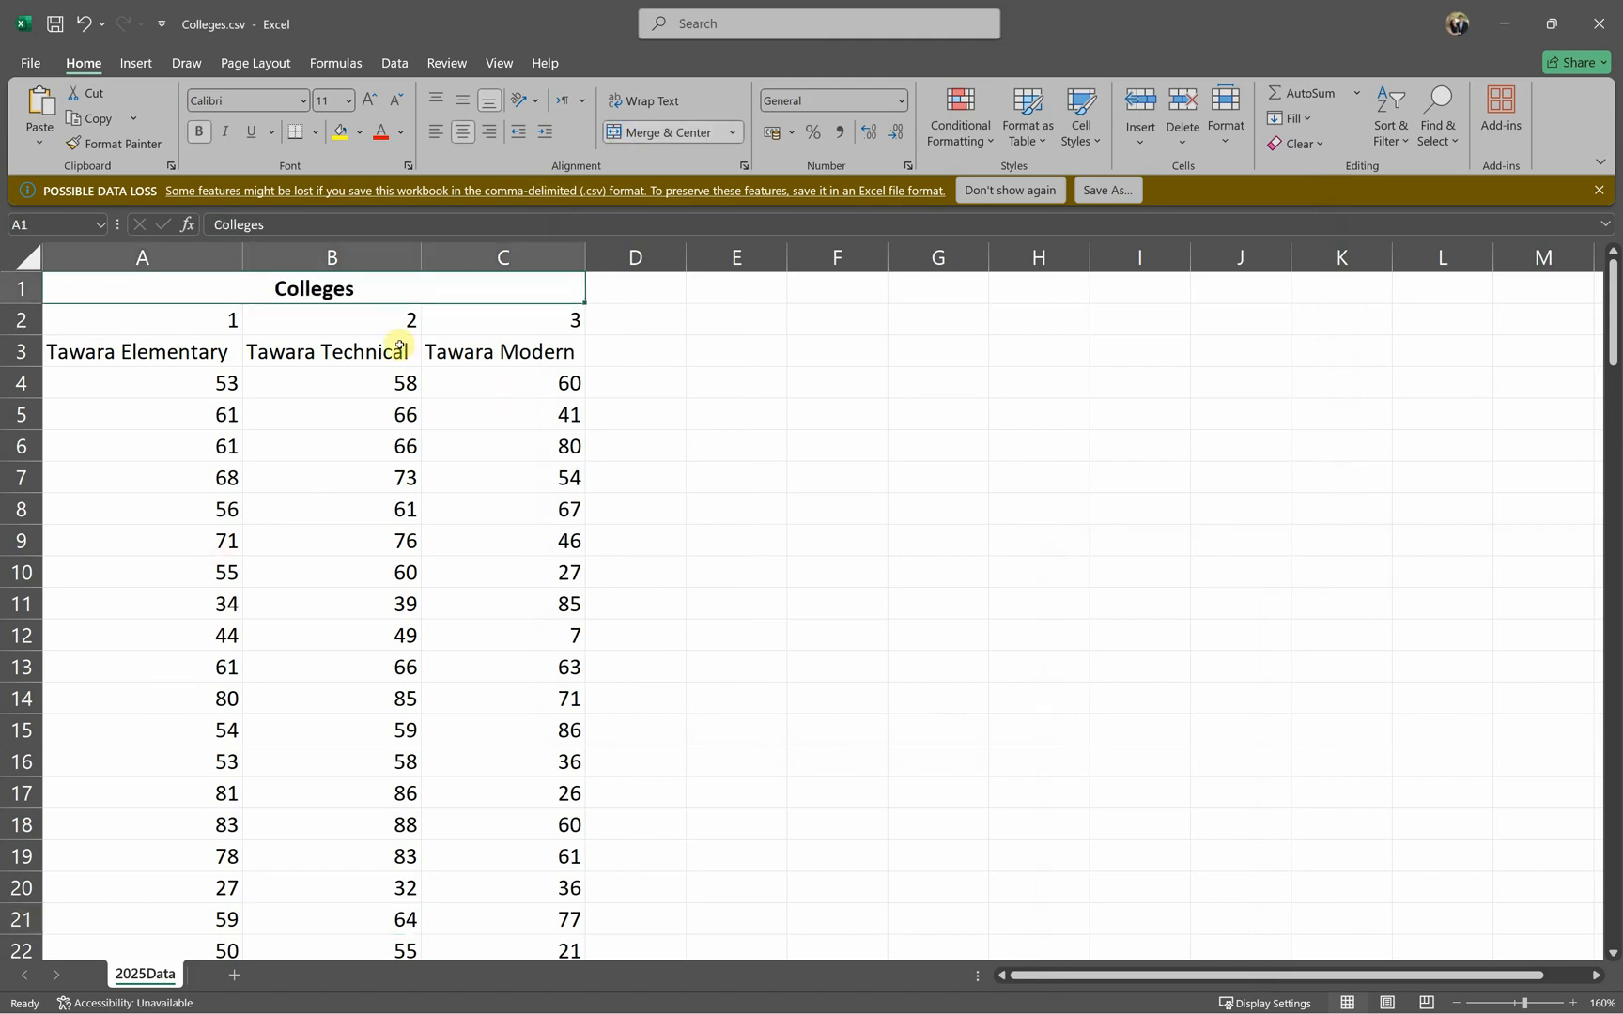
# Step: Centre the contents of columns A to C
pyautogui.click(191, 328)
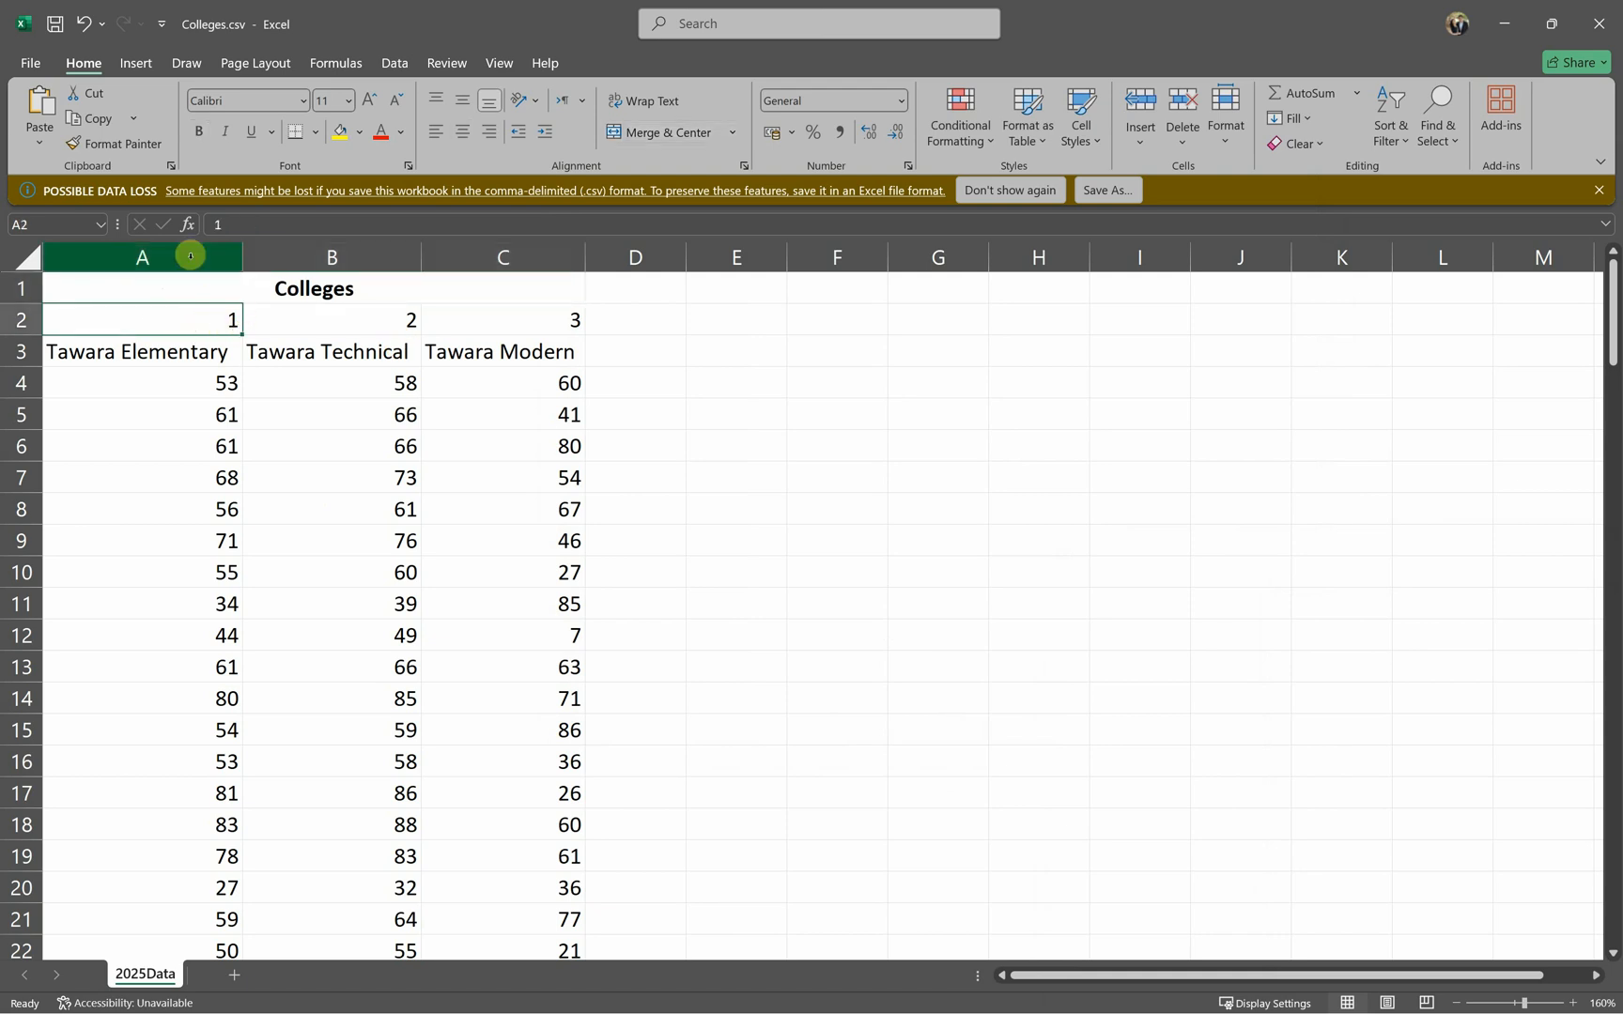
pyautogui.click(219, 259)
pyautogui.moveTo(218, 259); pyautogui.dragTo(474, 254)
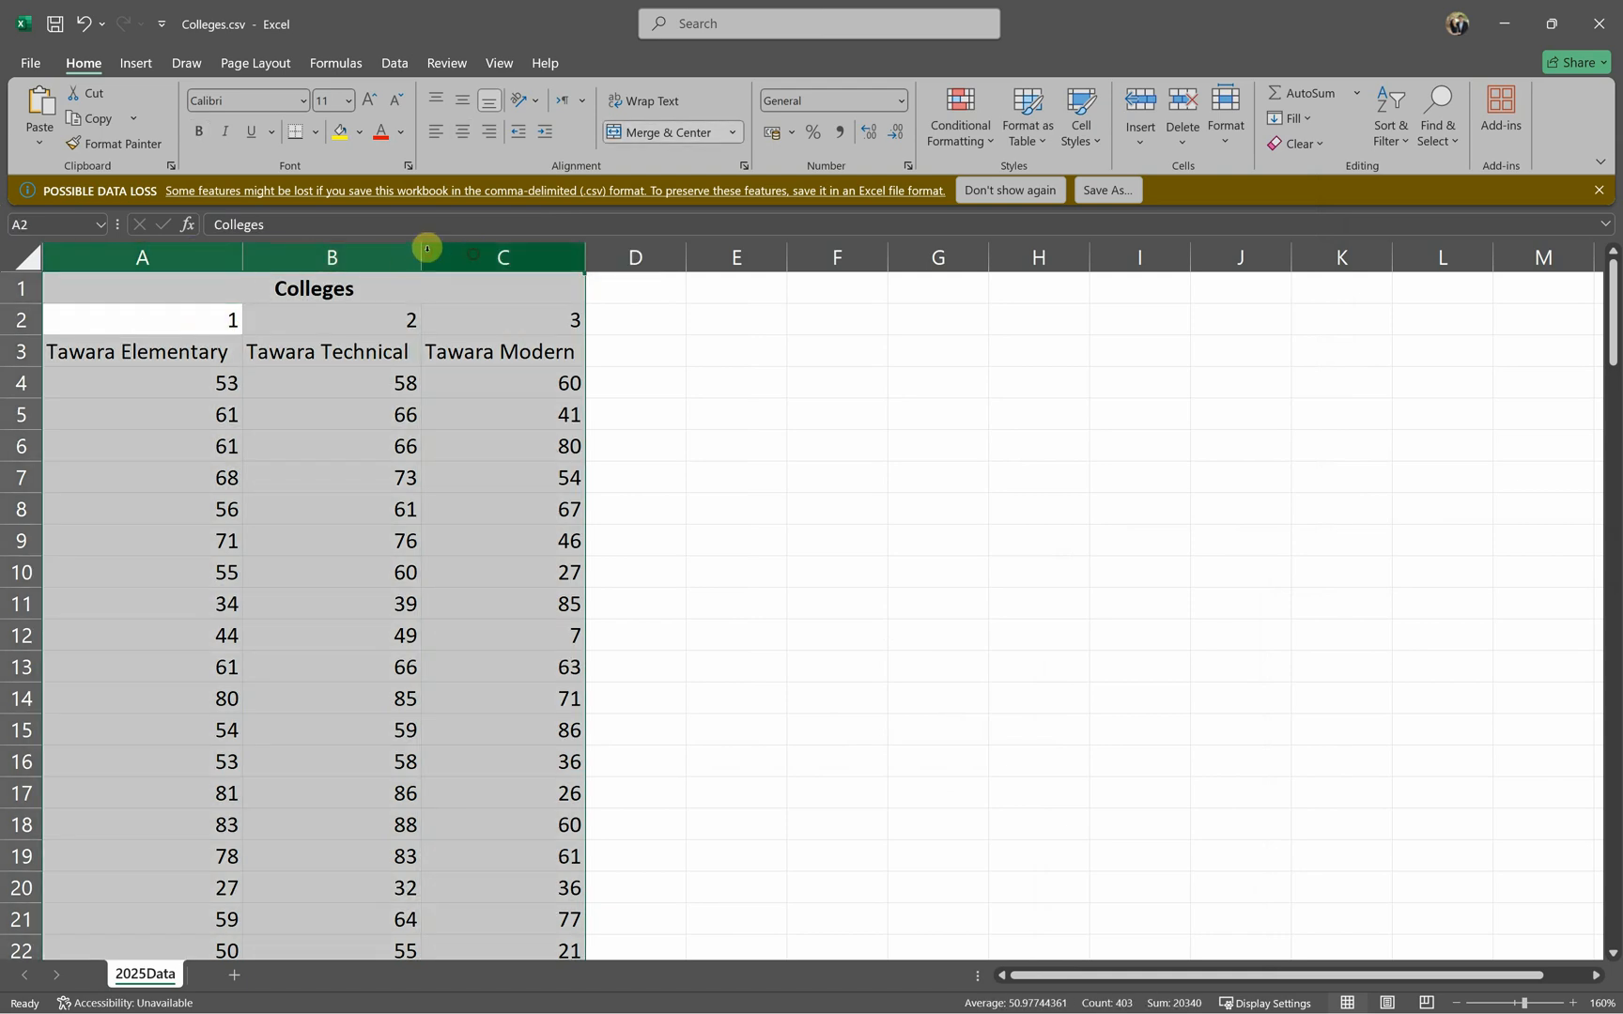
pyautogui.click(460, 137)
pyautogui.click(363, 347)
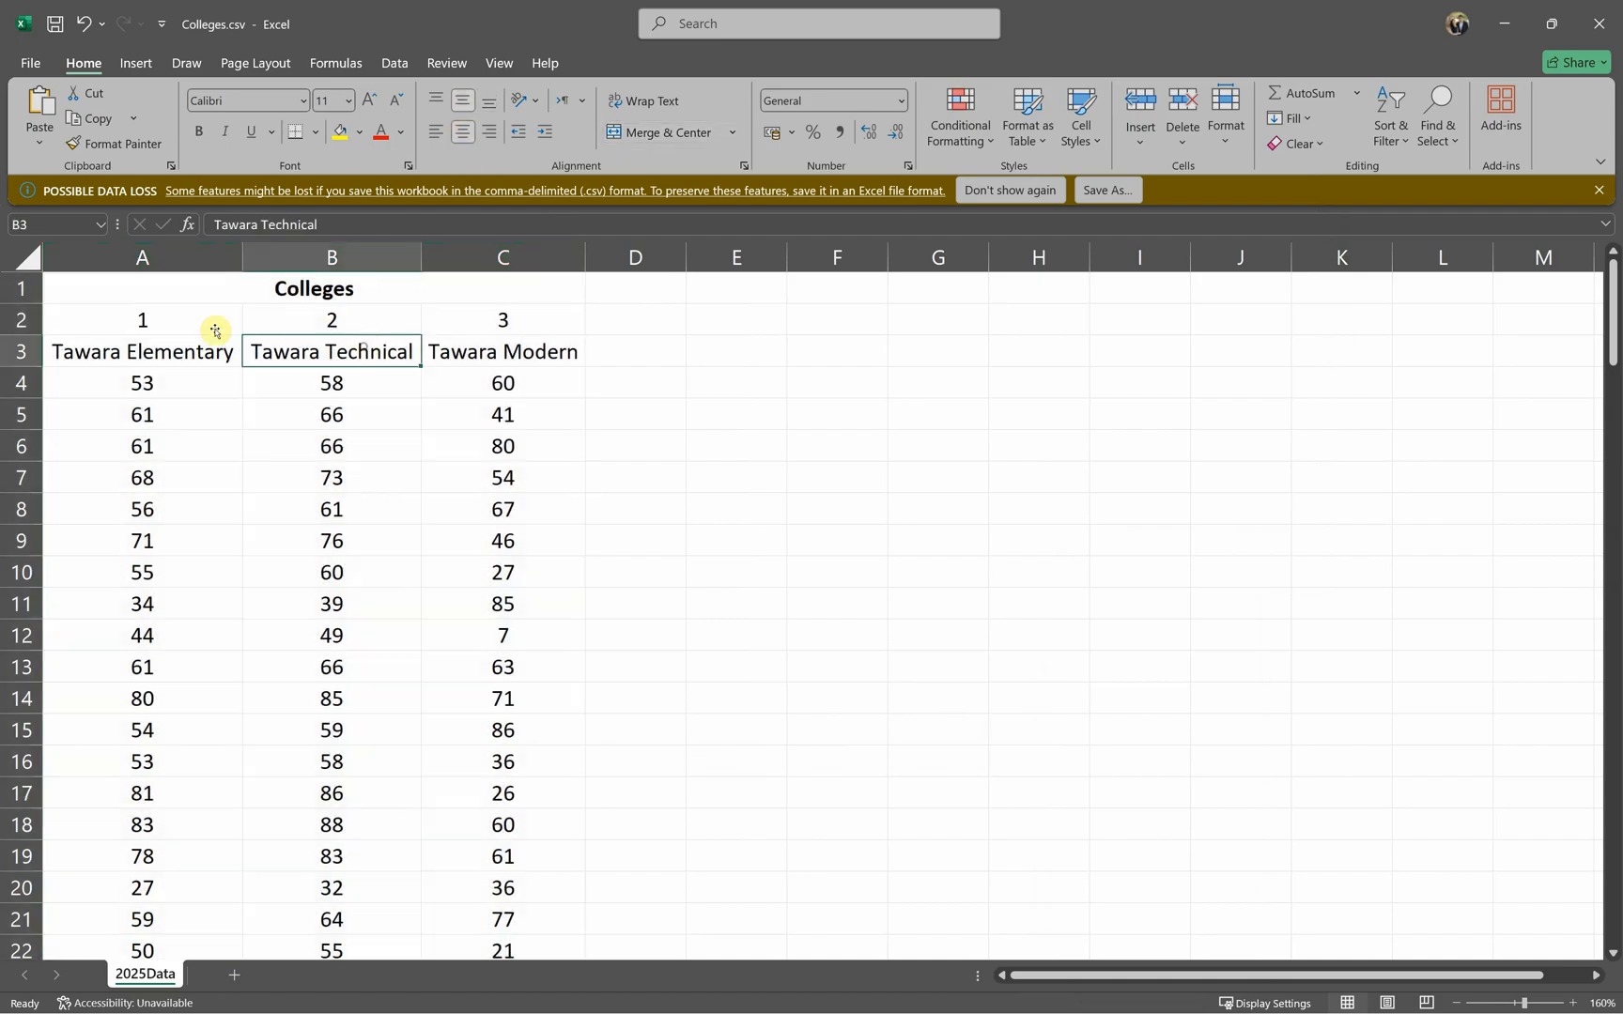
# Step: Make the college numbers in A2:C2 bold
pyautogui.moveTo(164, 312); pyautogui.dragTo(478, 313)
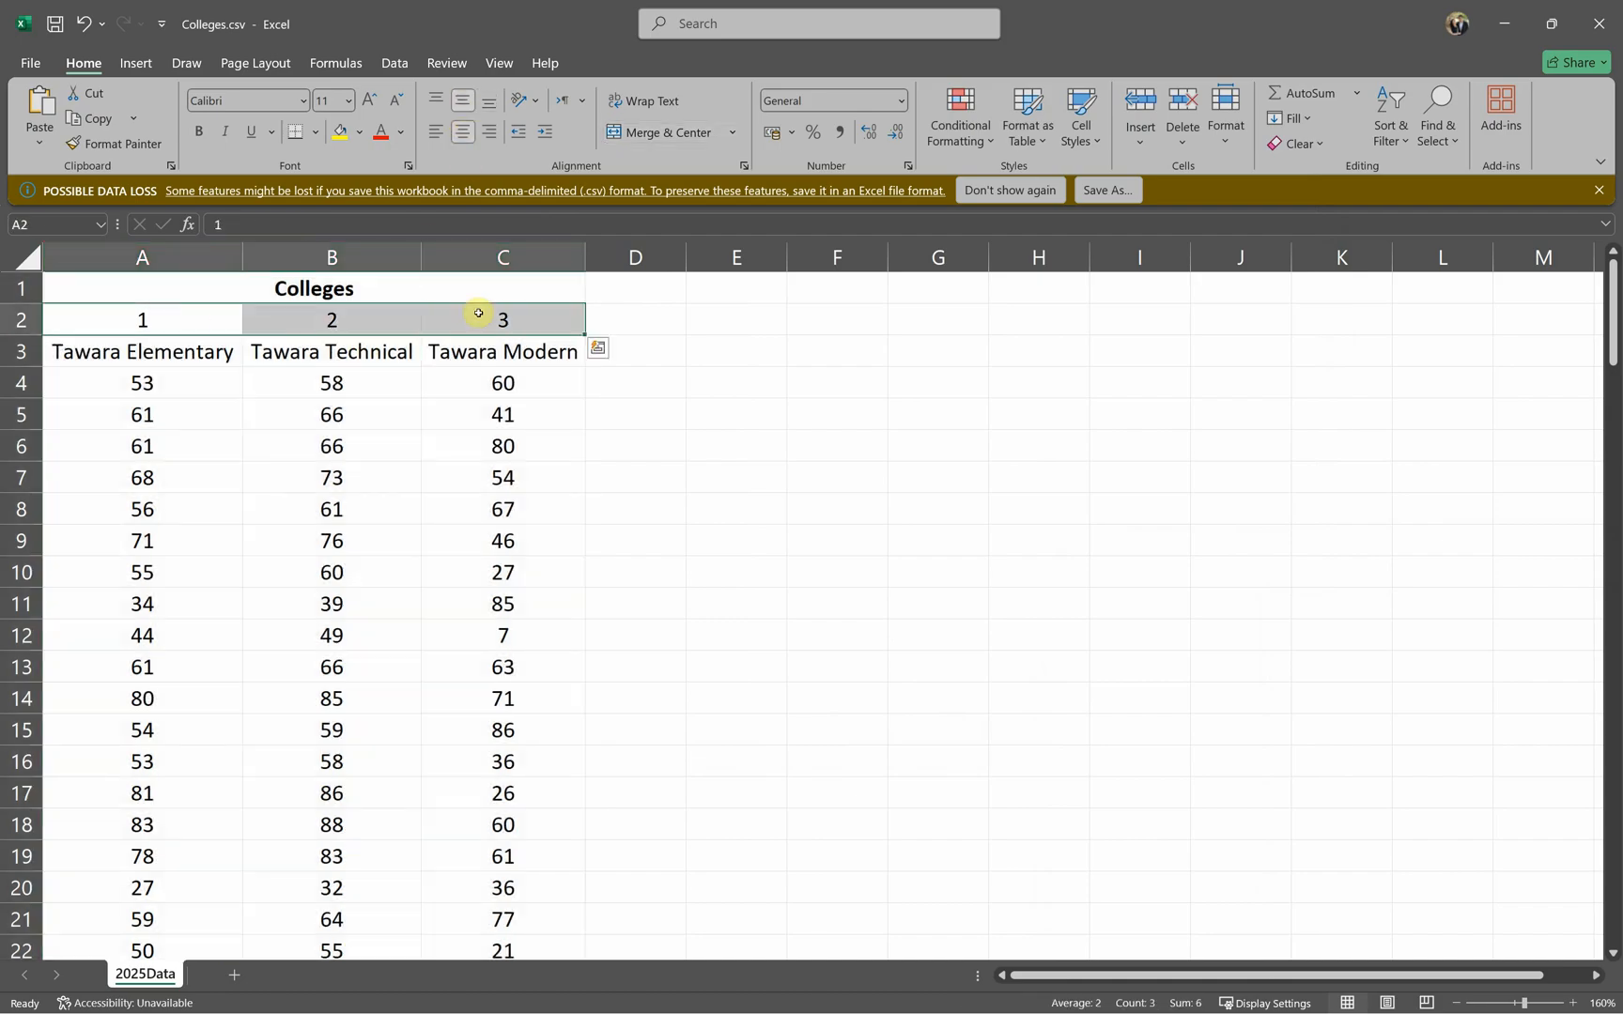
pyautogui.hotkey('ctrl', 'q')
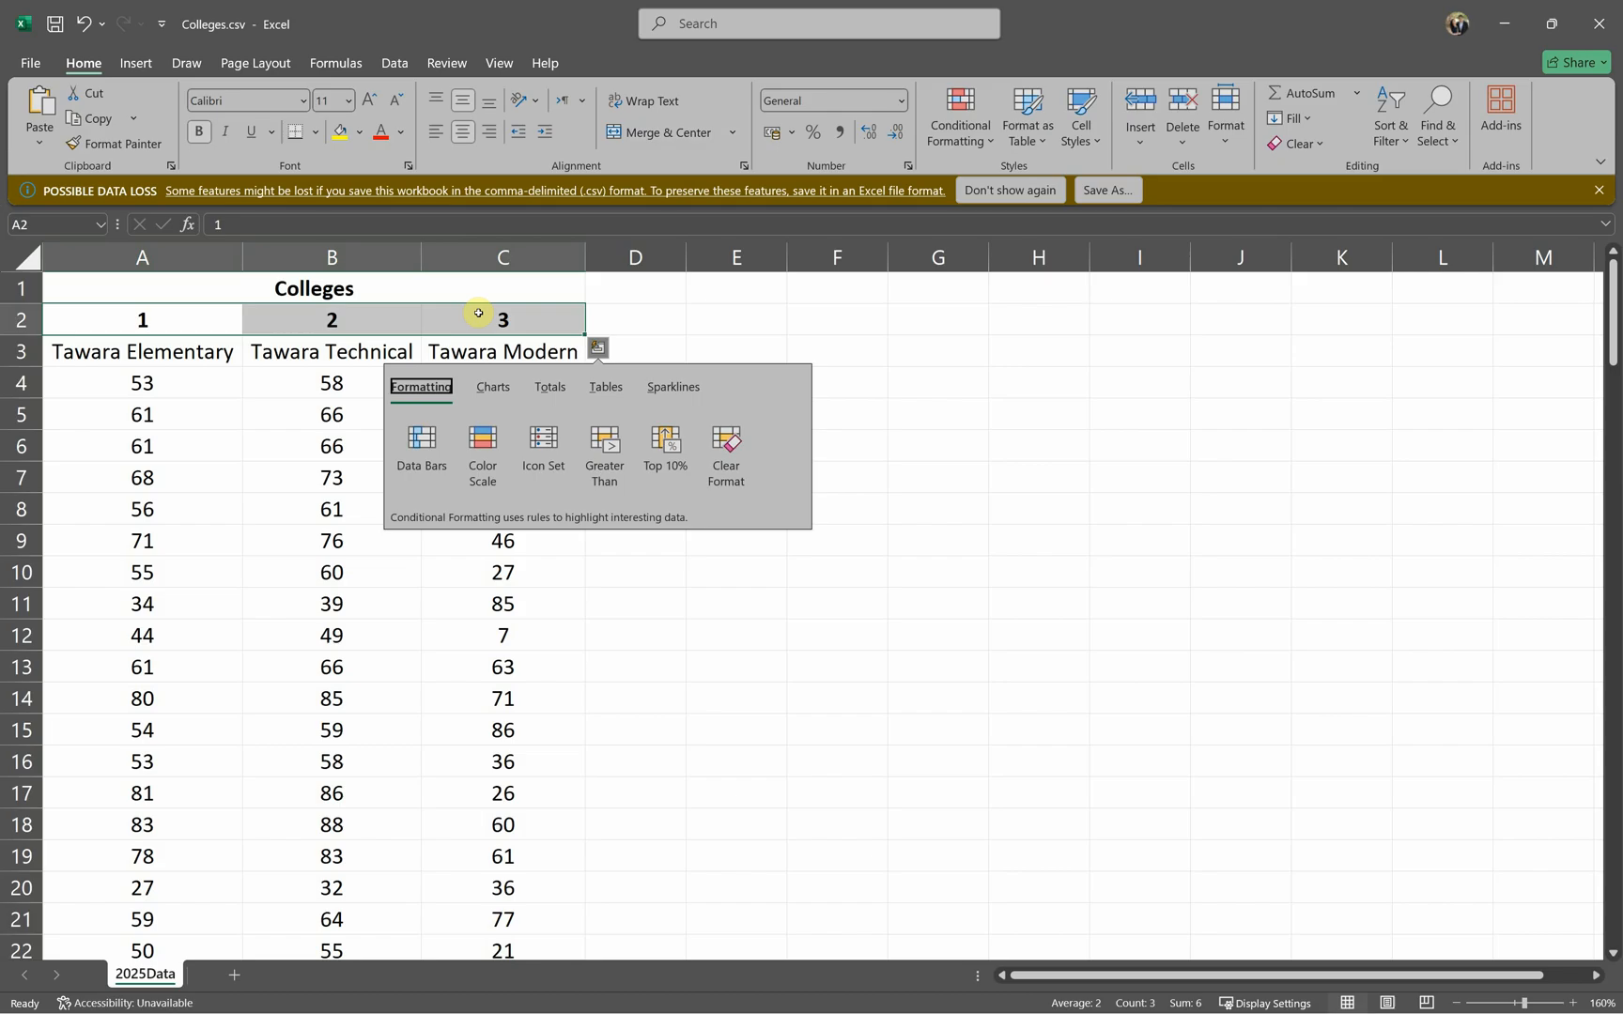
pyautogui.click(286, 406)
# Step: Format the college names in A3:C3 with wrapped text, bold and a red font colour
pyautogui.moveTo(216, 355); pyautogui.dragTo(441, 351)
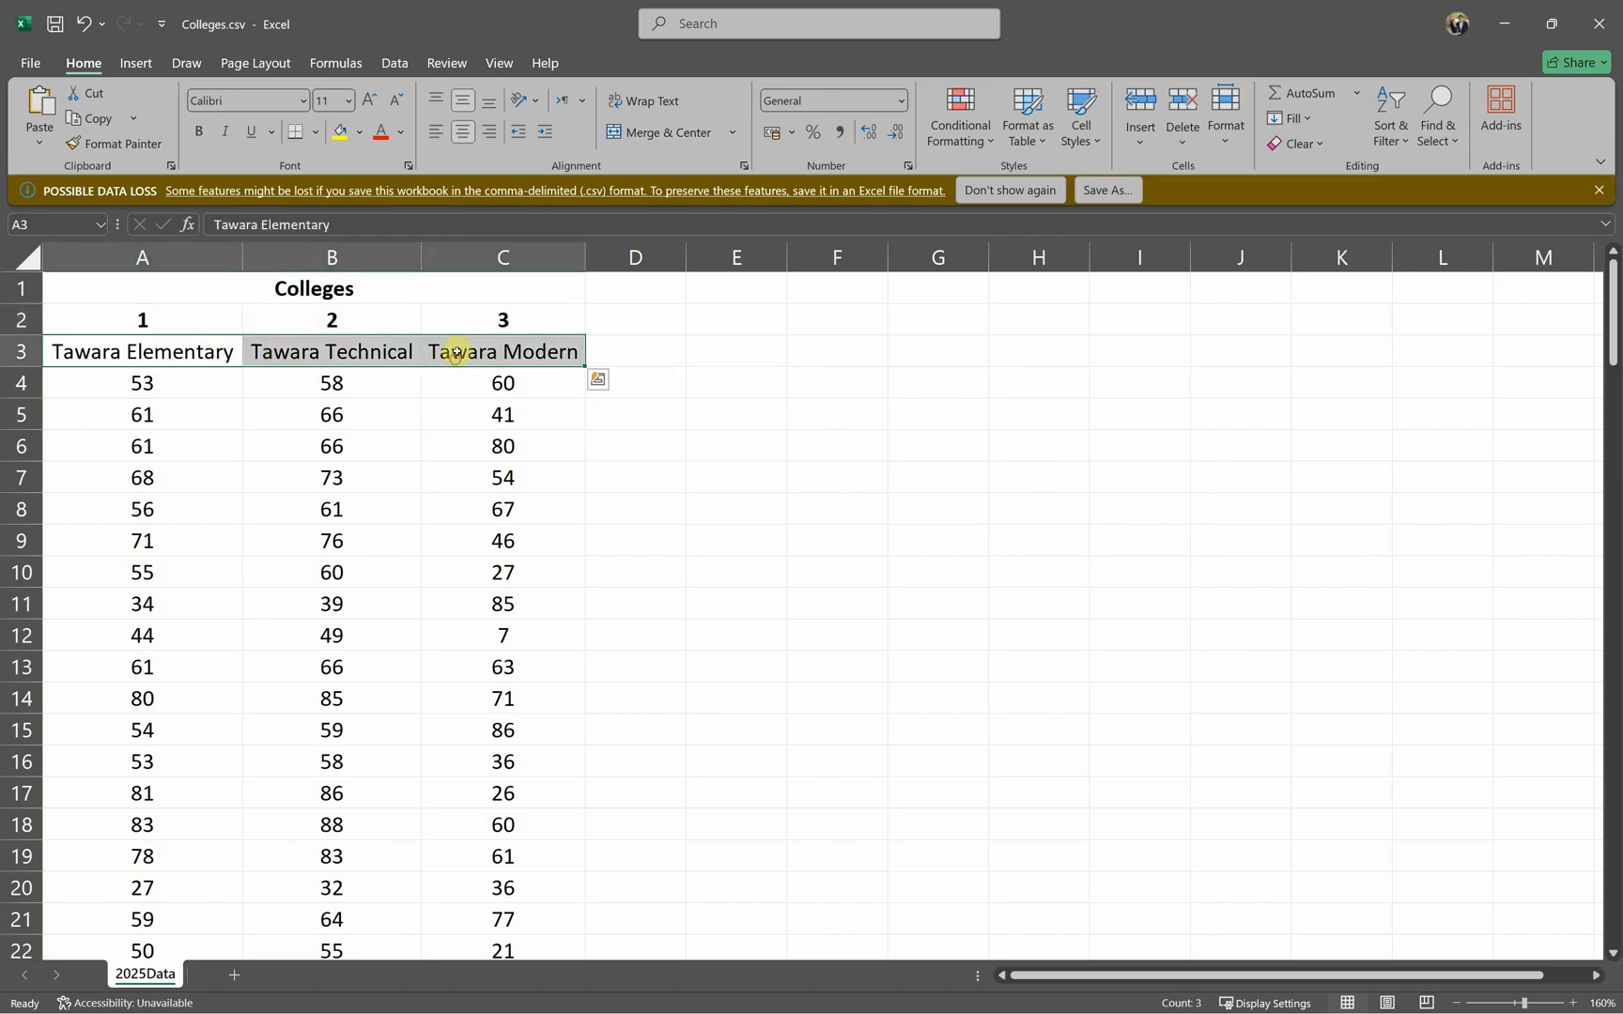
pyautogui.click(646, 107)
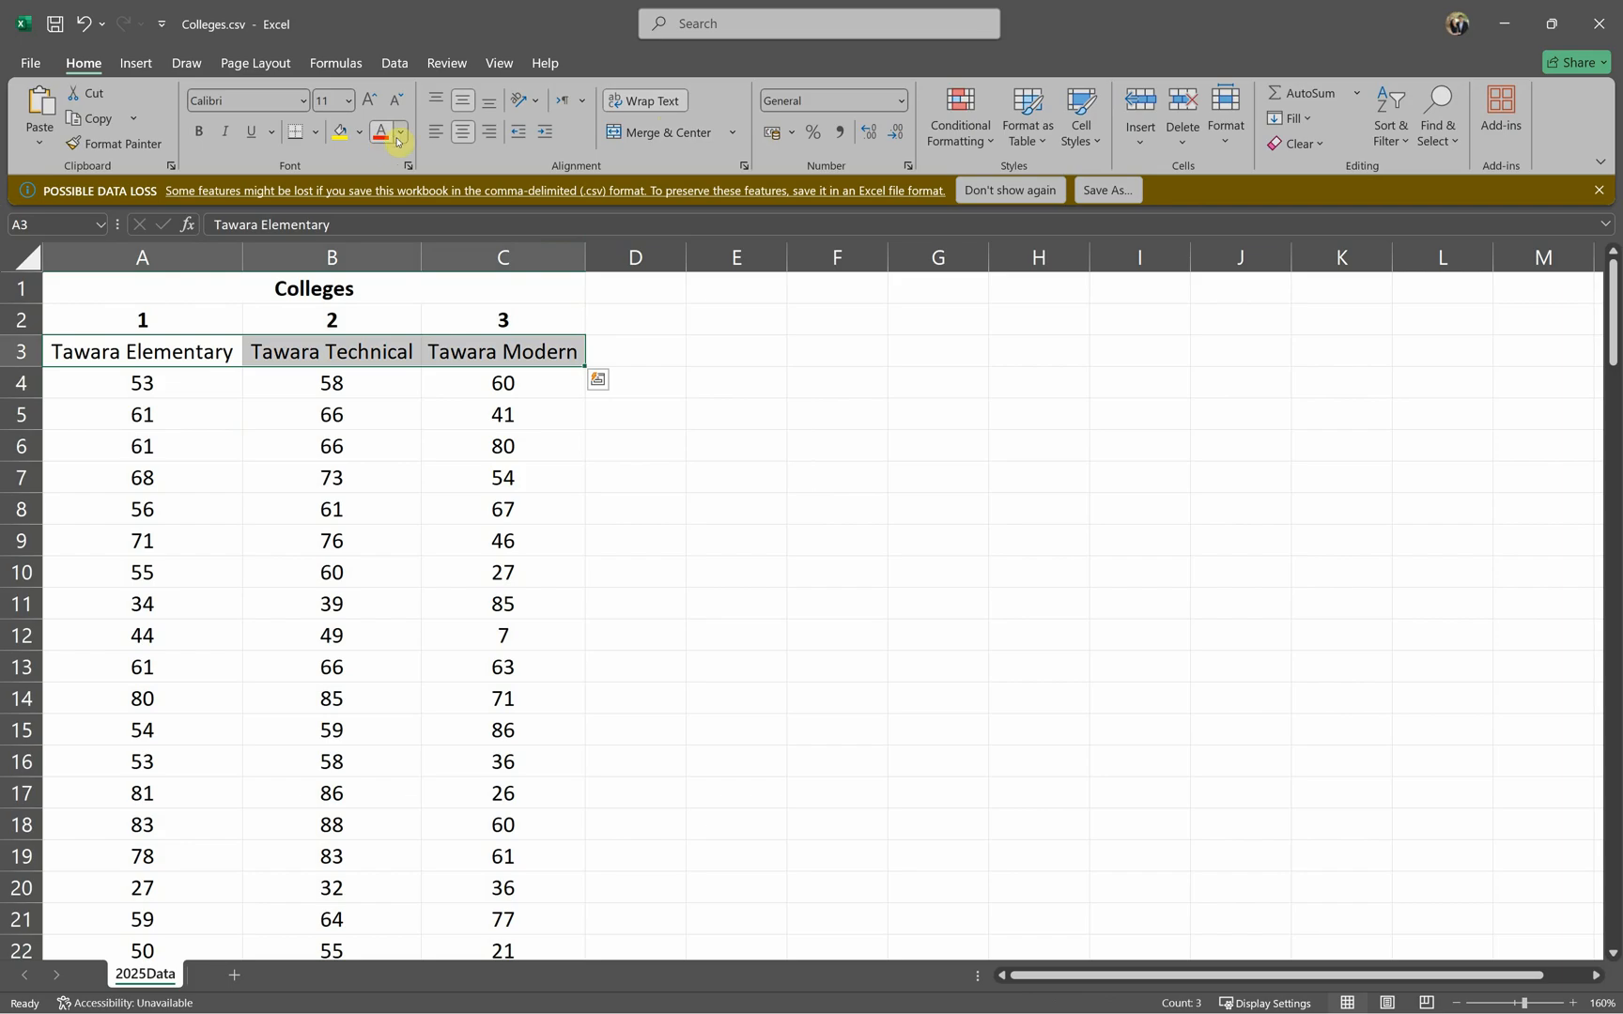
pyautogui.click(198, 131)
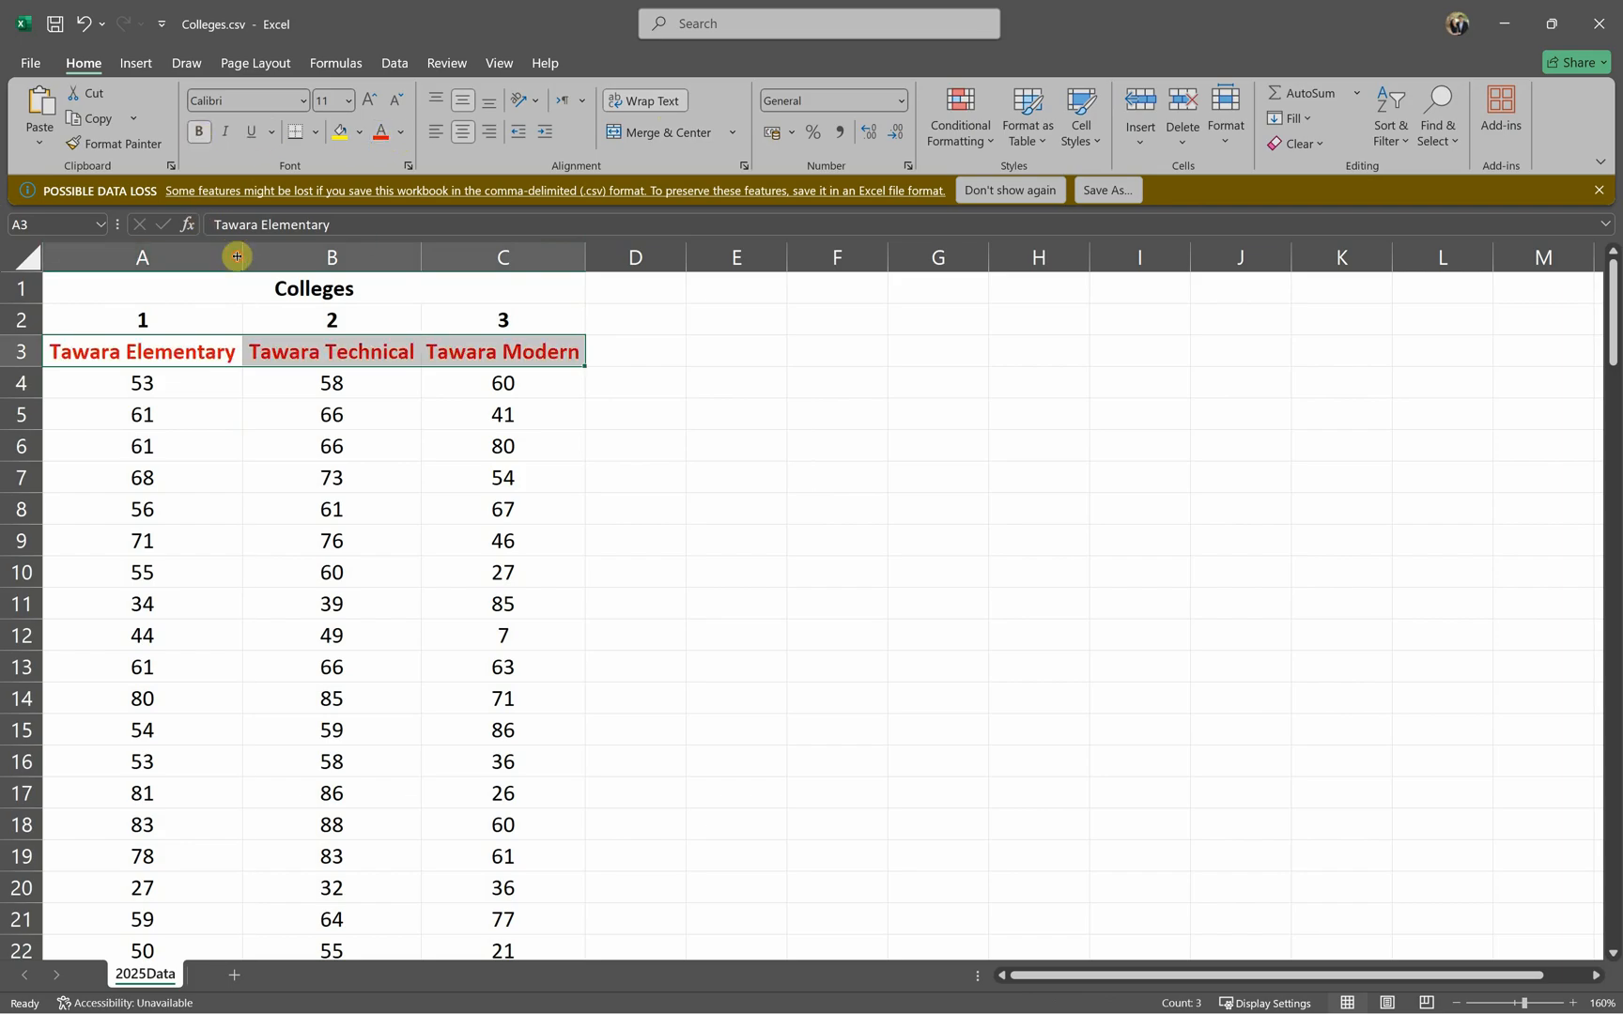
# Step: Narrow columns A, B and C (C to about 12.7) and heighten row 3 so the college names wrap onto two lines
pyautogui.moveTo(242, 253); pyautogui.dragTo(217, 253)
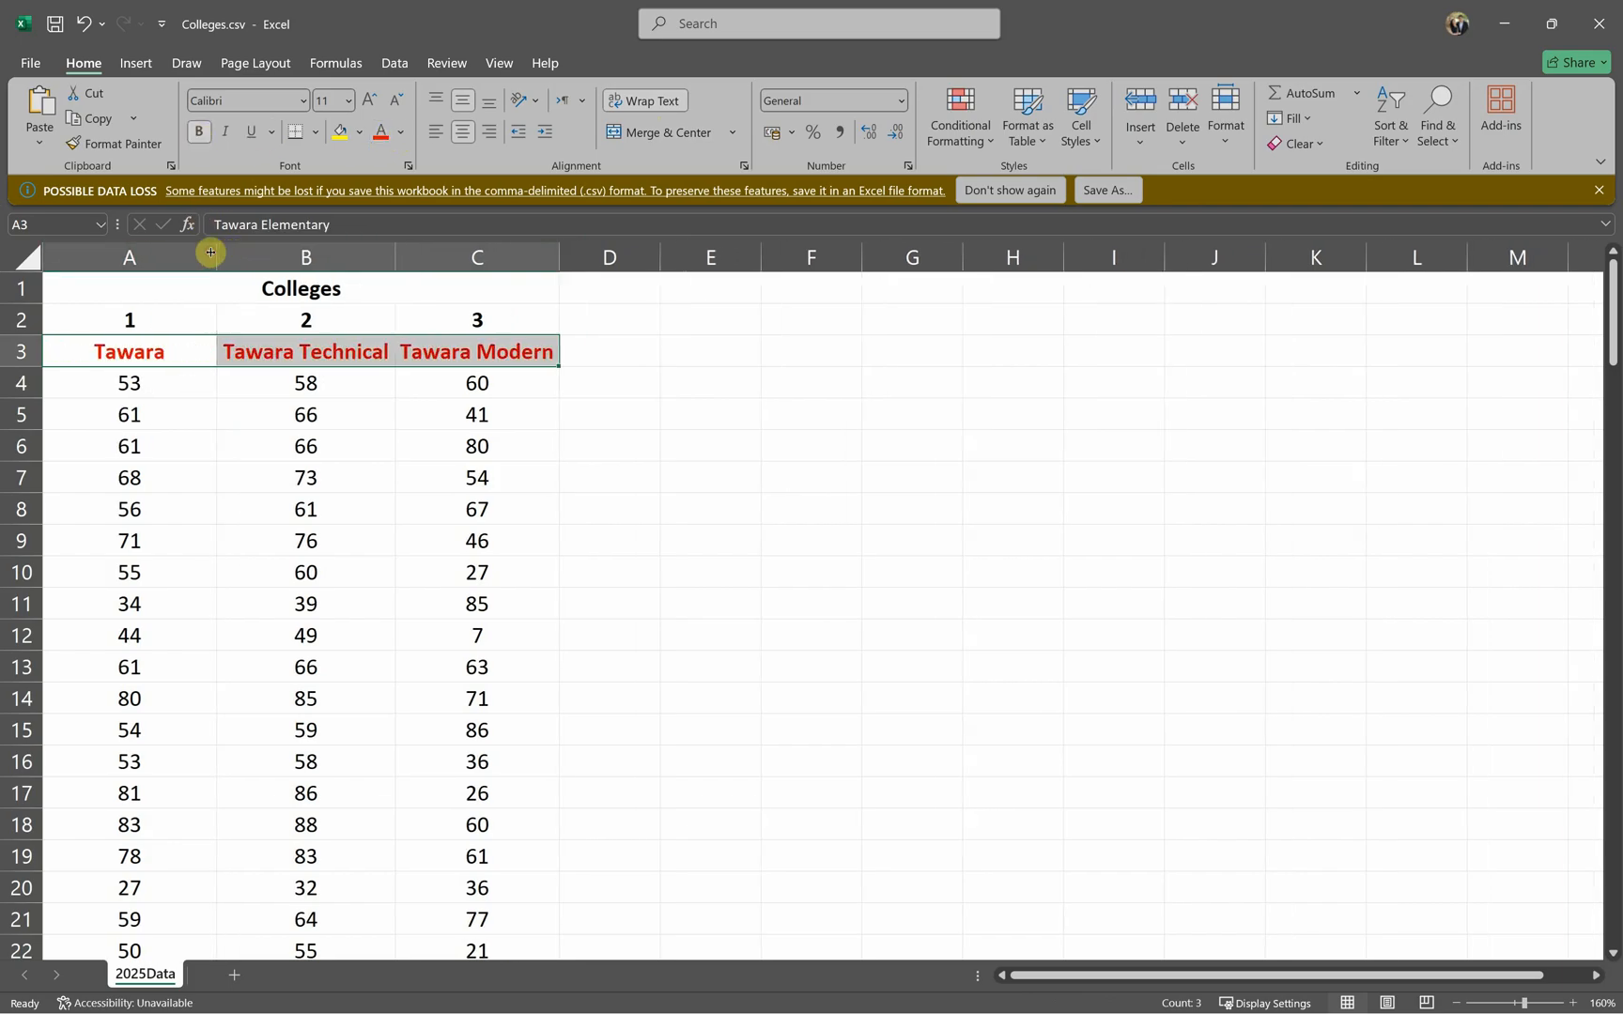
pyautogui.click(26, 368)
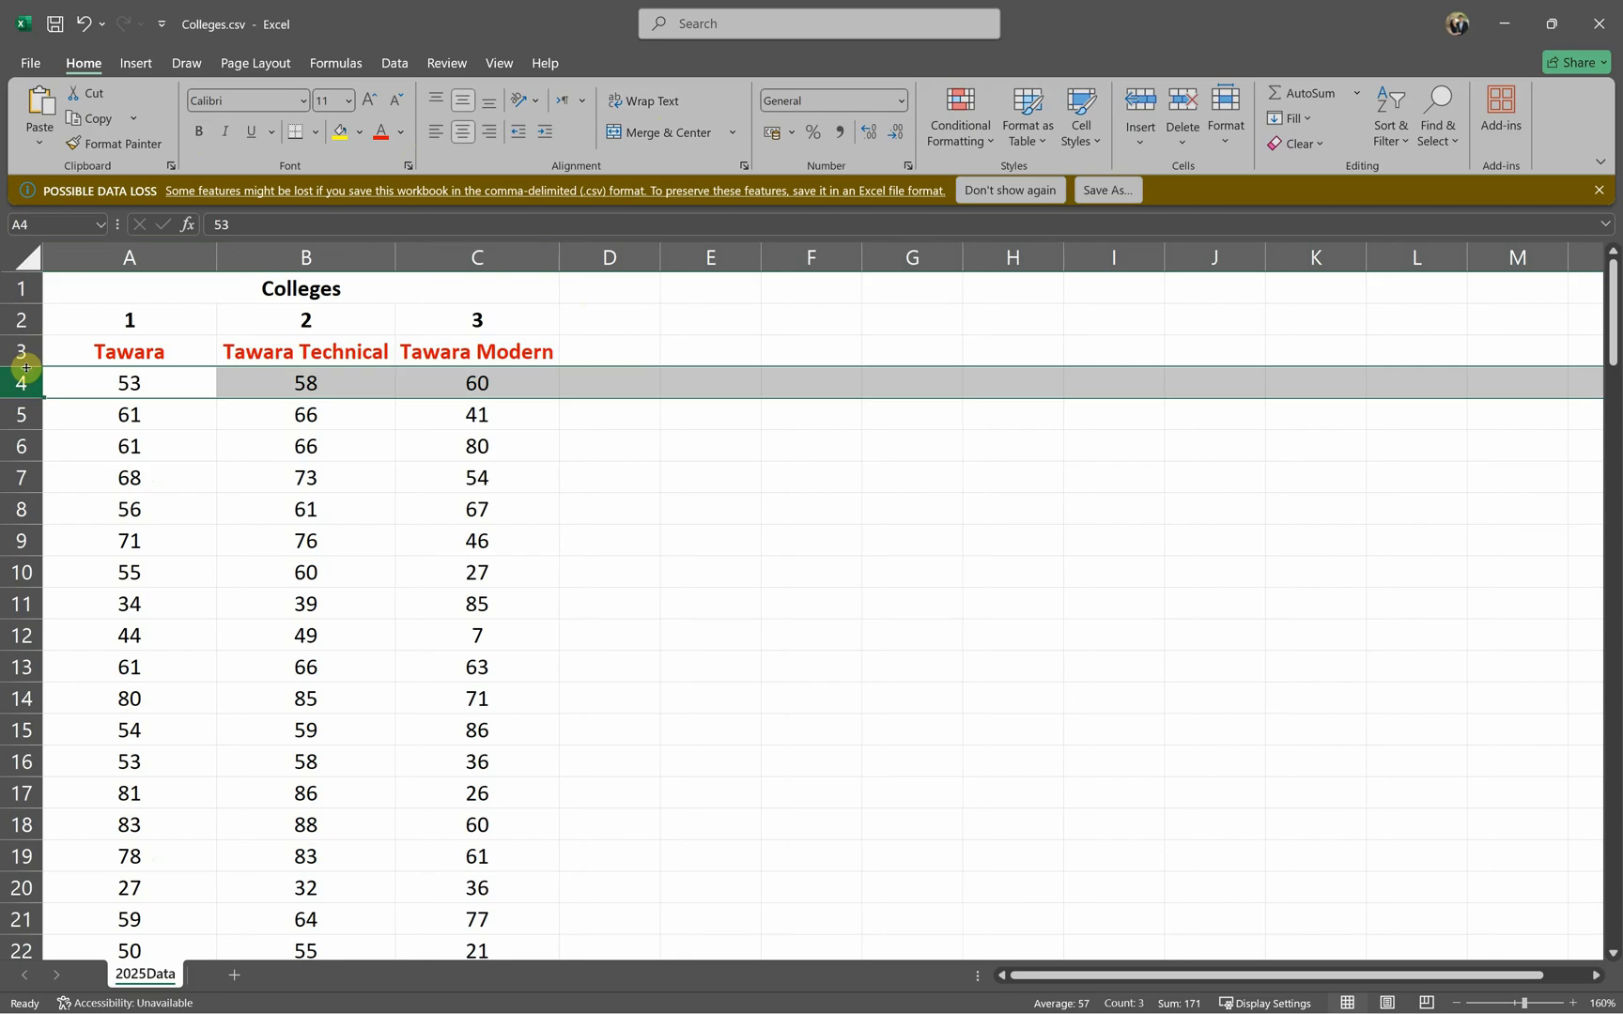
pyautogui.moveTo(27, 368); pyautogui.dragTo(23, 420)
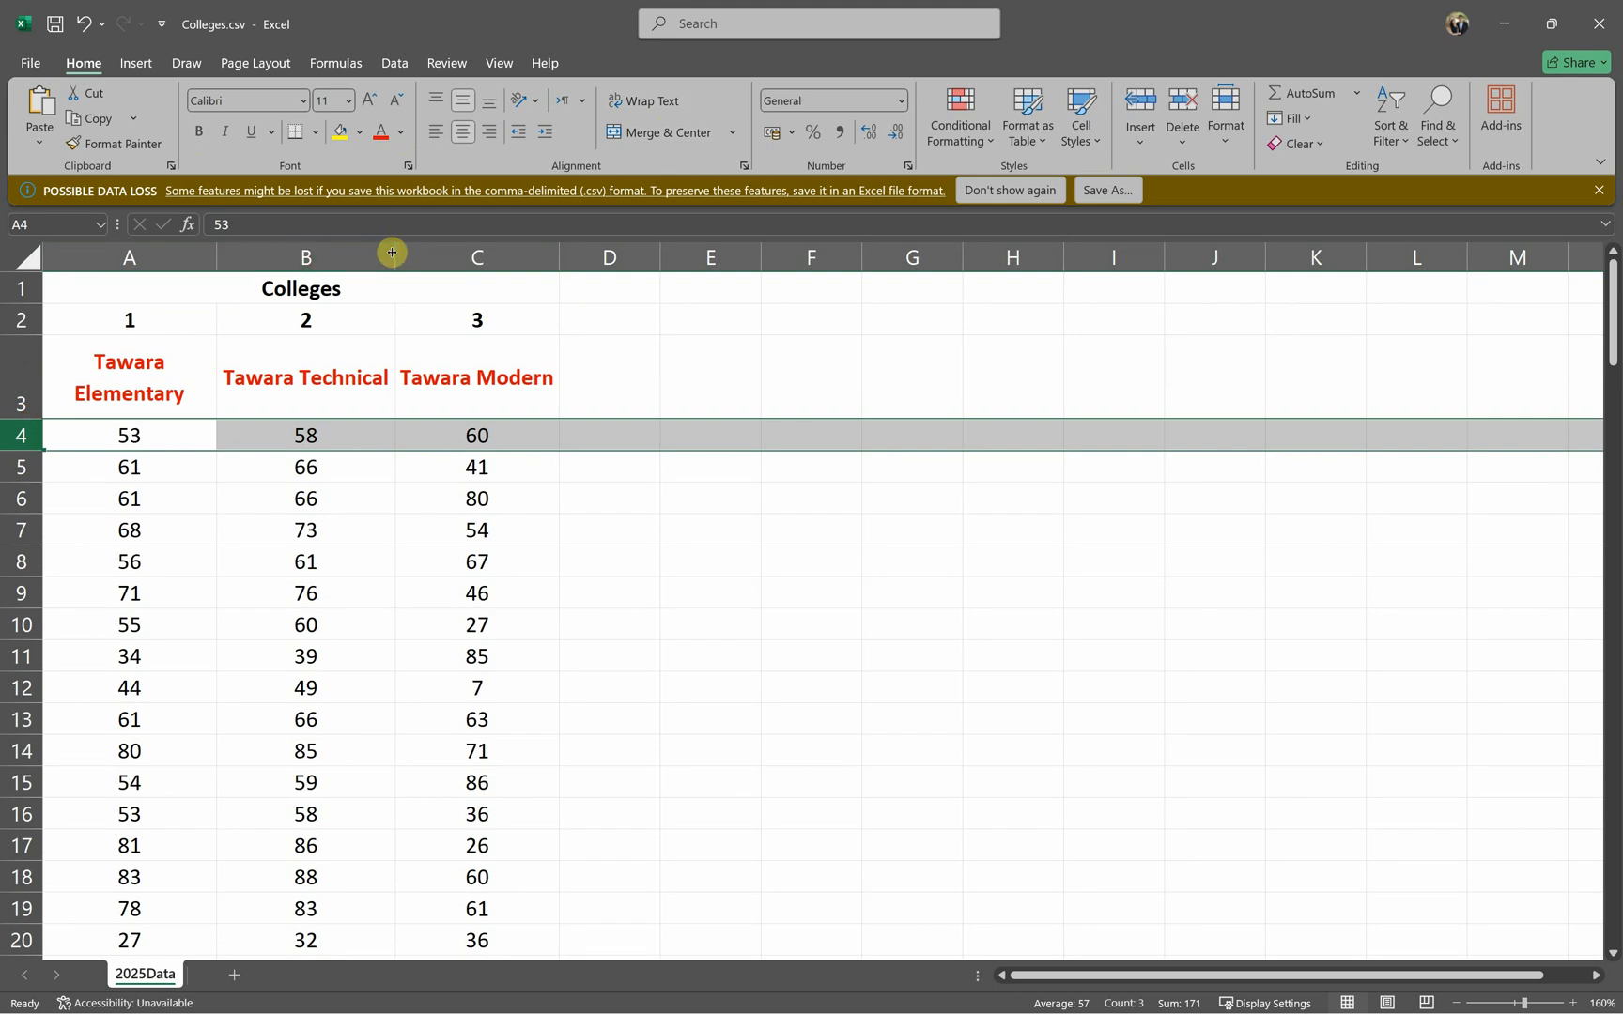
pyautogui.moveTo(392, 253); pyautogui.dragTo(366, 253)
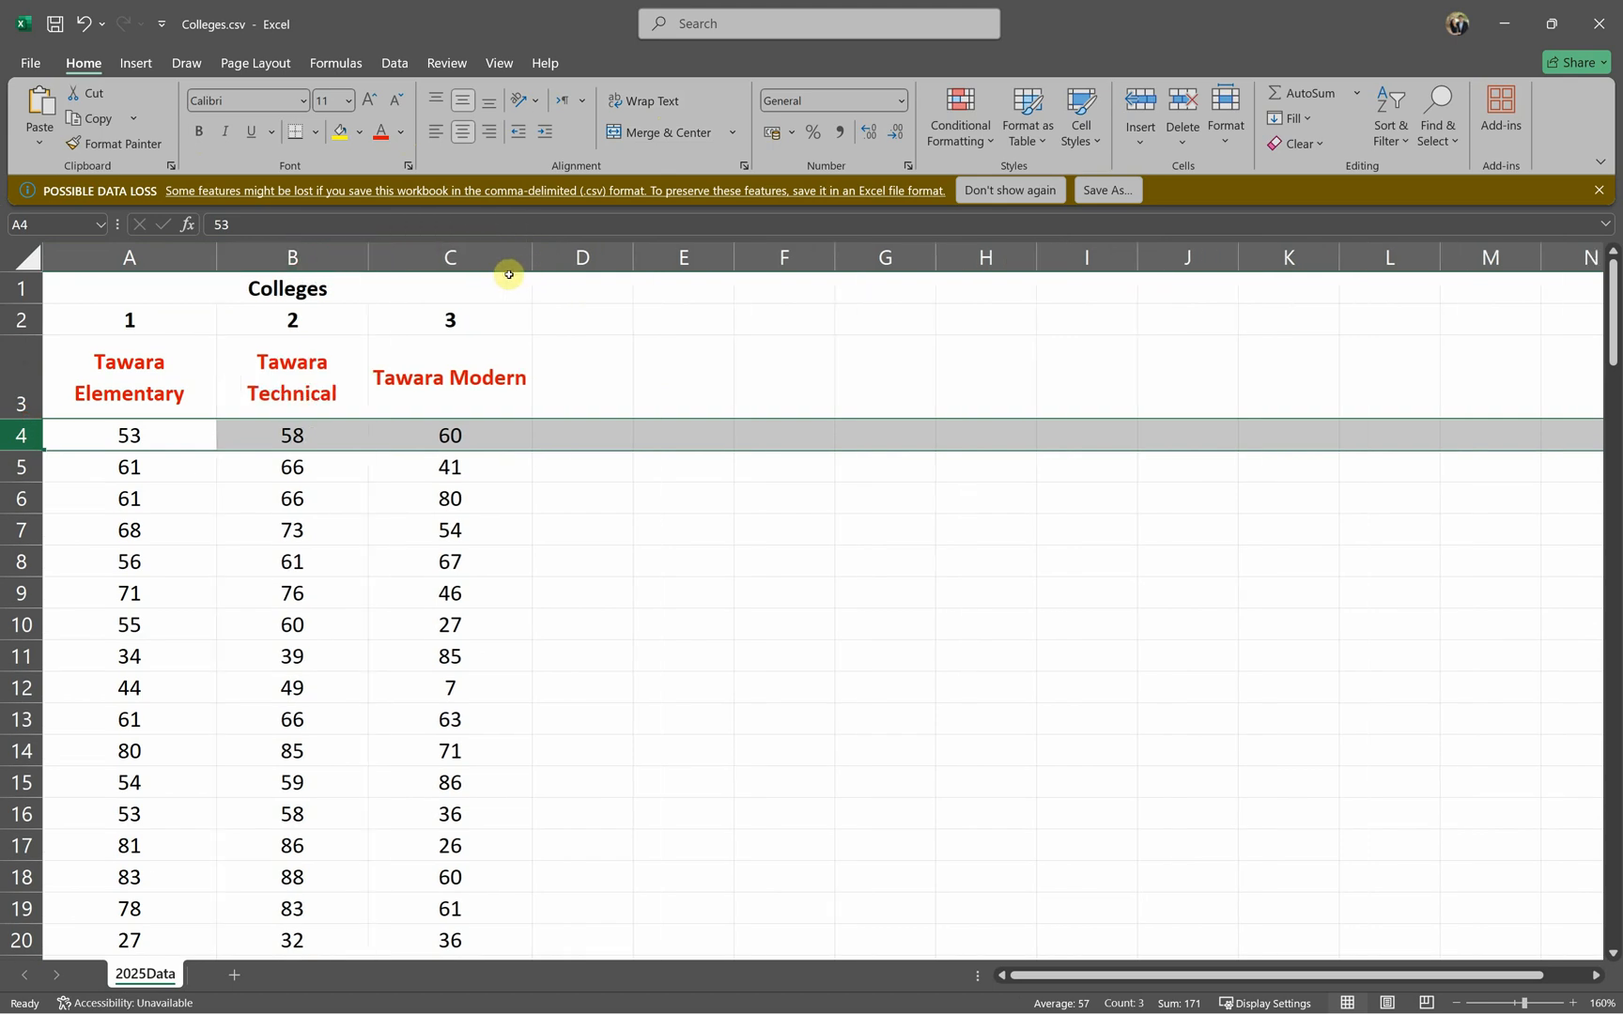
pyautogui.moveTo(530, 257); pyautogui.dragTo(517, 256)
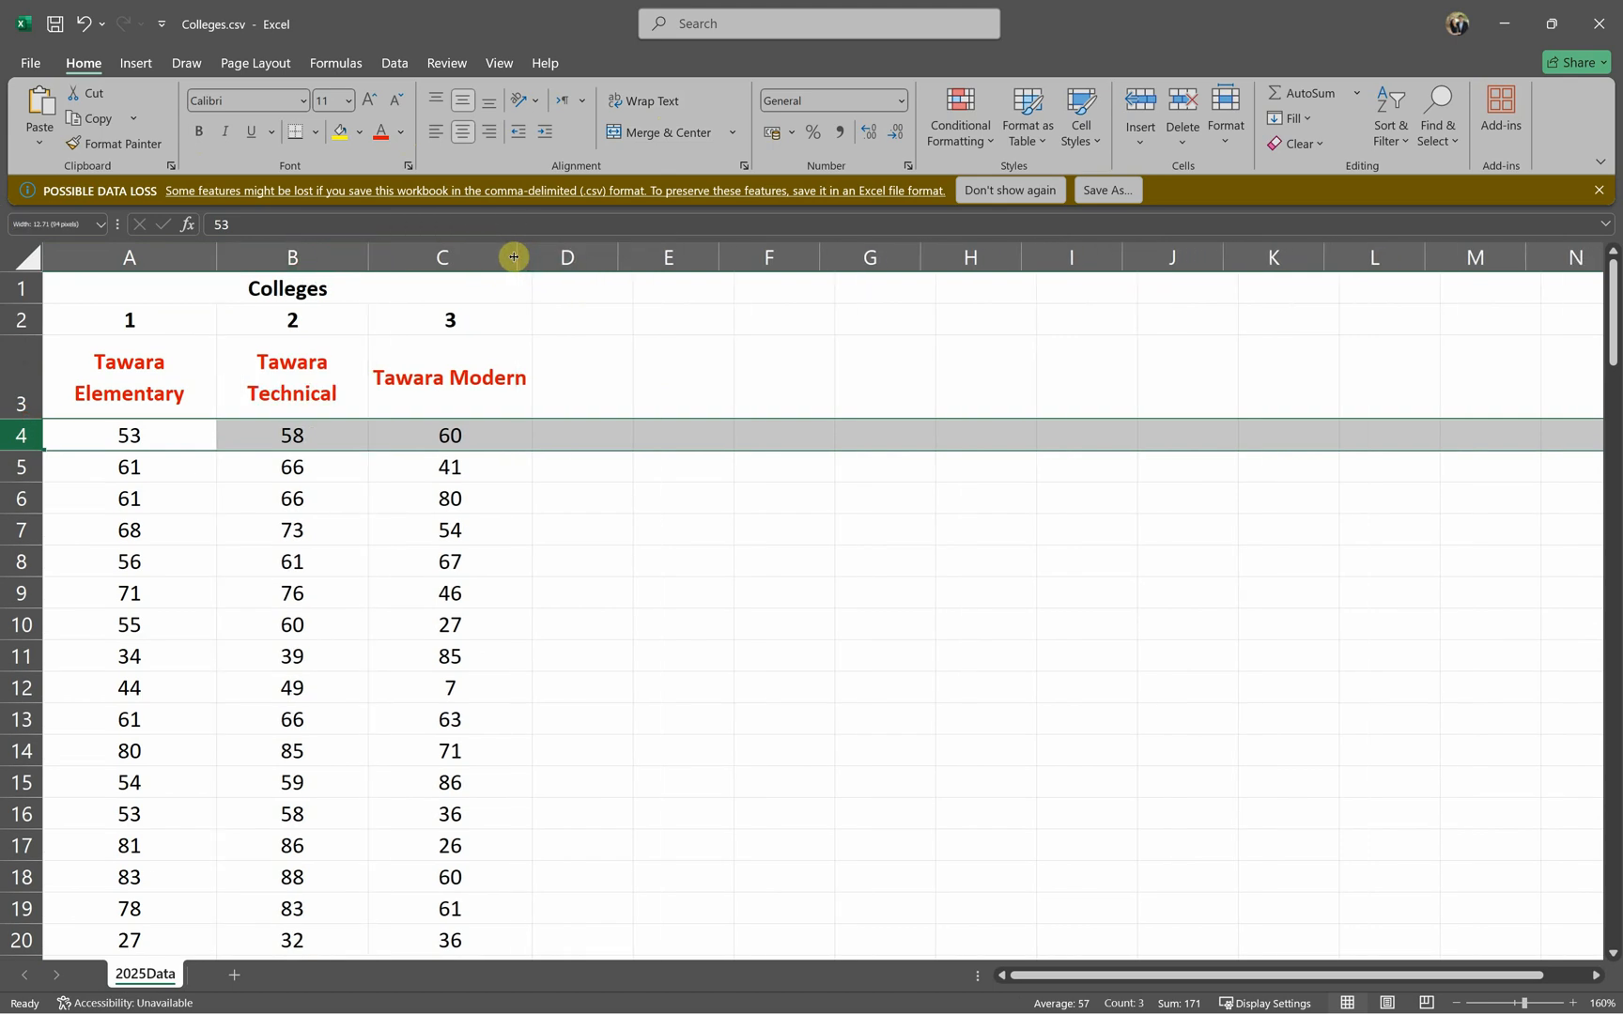
pyautogui.click(301, 533)
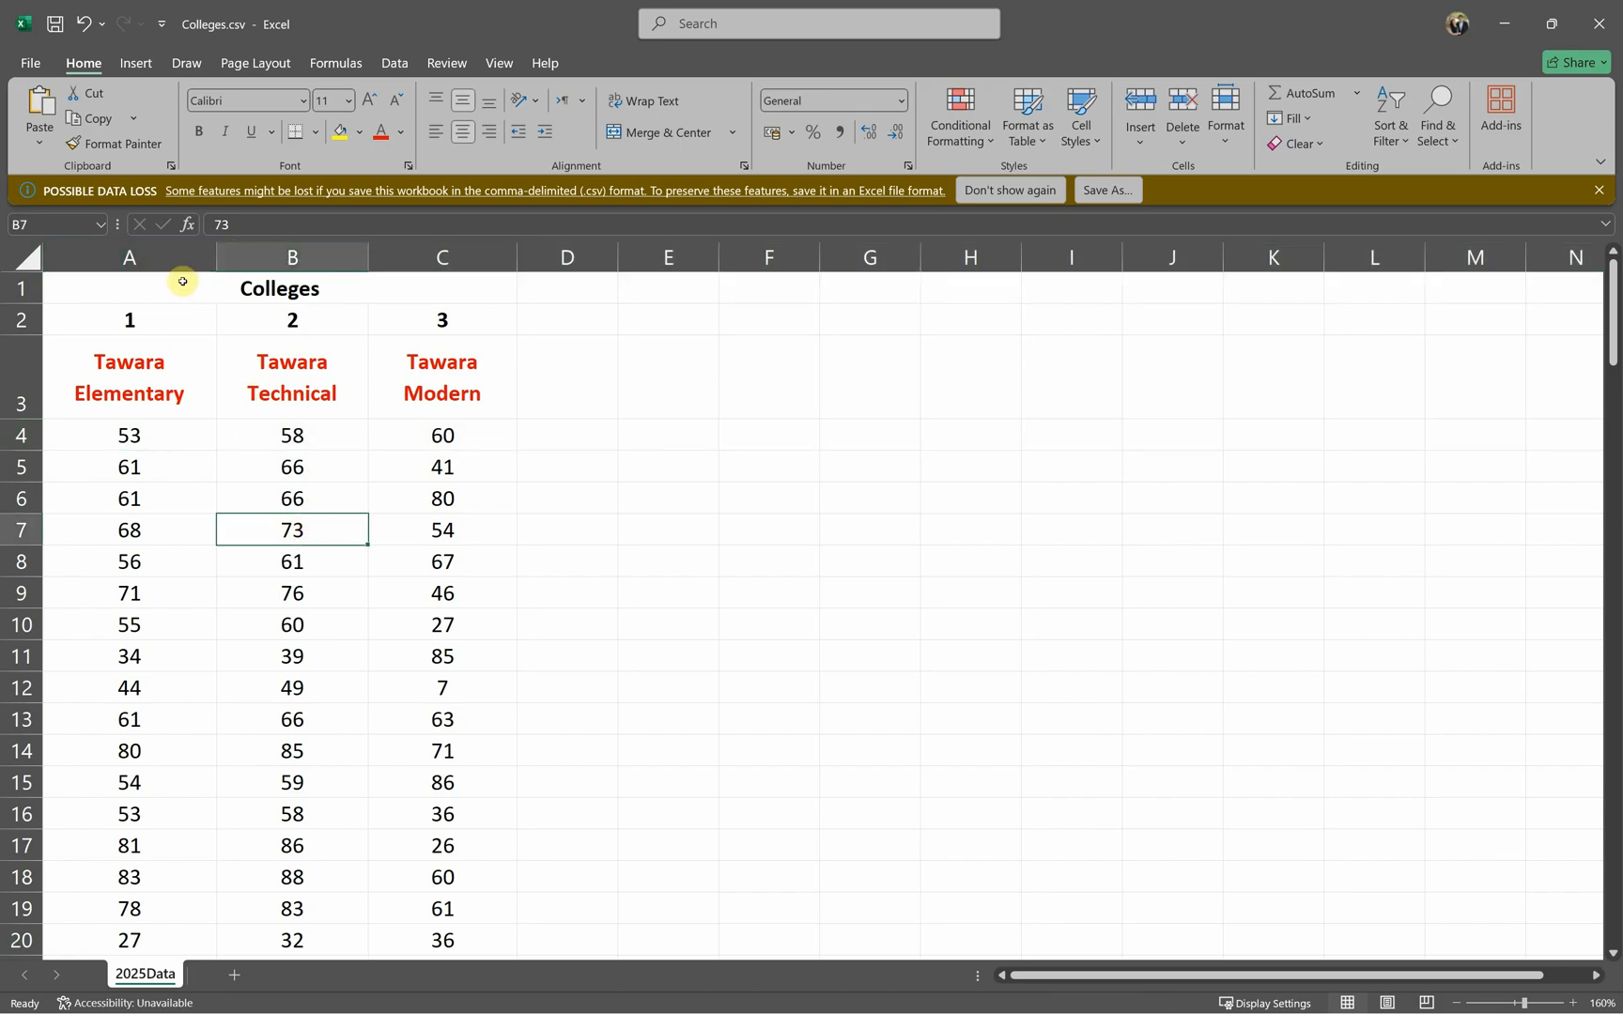
# Step: Apply all borders to the whole data range A1:C135
pyautogui.moveTo(183, 281); pyautogui.dragTo(475, 889)
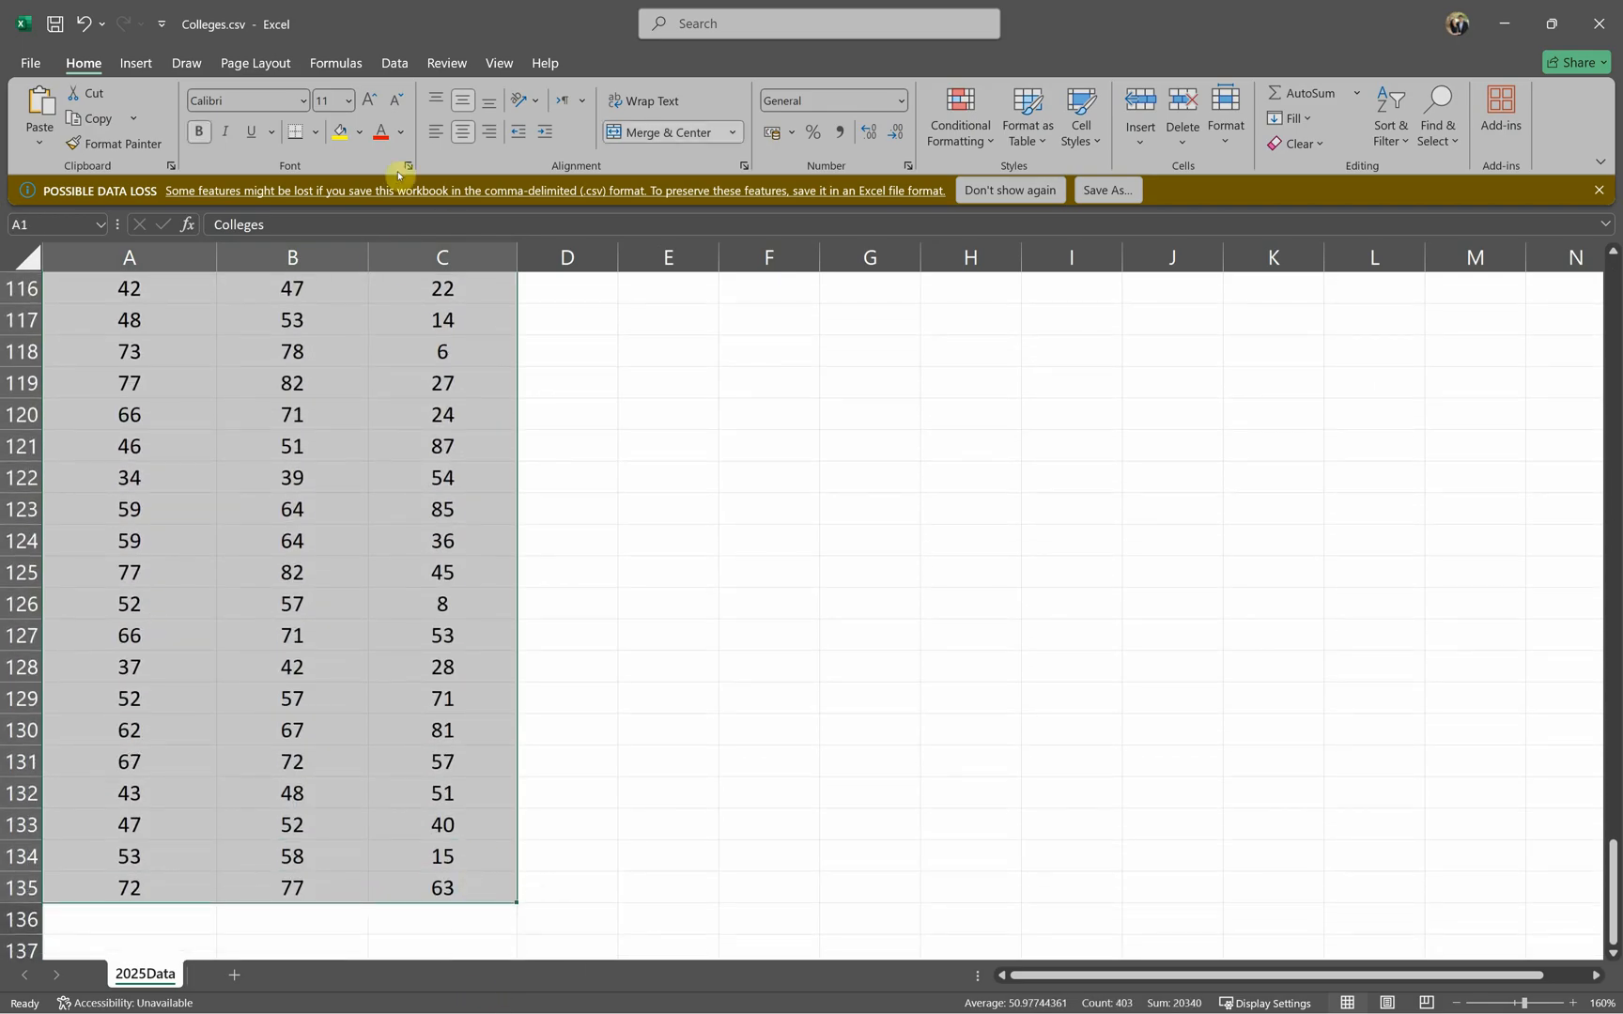
pyautogui.click(315, 131)
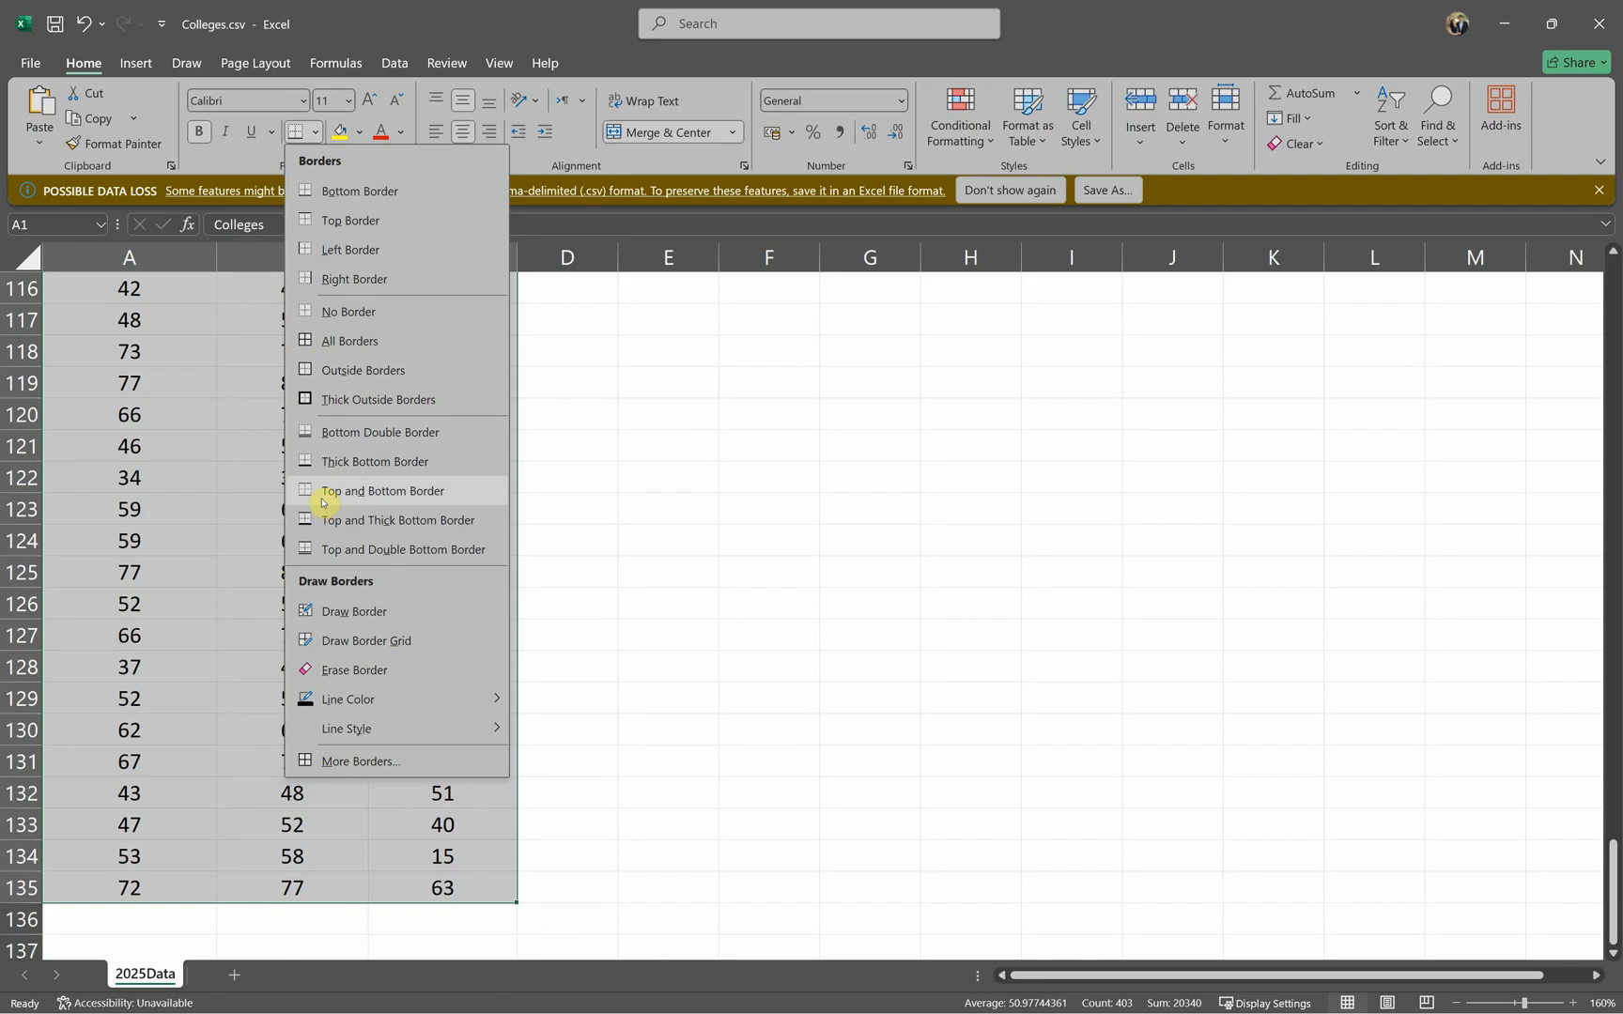
pyautogui.click(351, 342)
pyautogui.scroll(20, 316, 561)
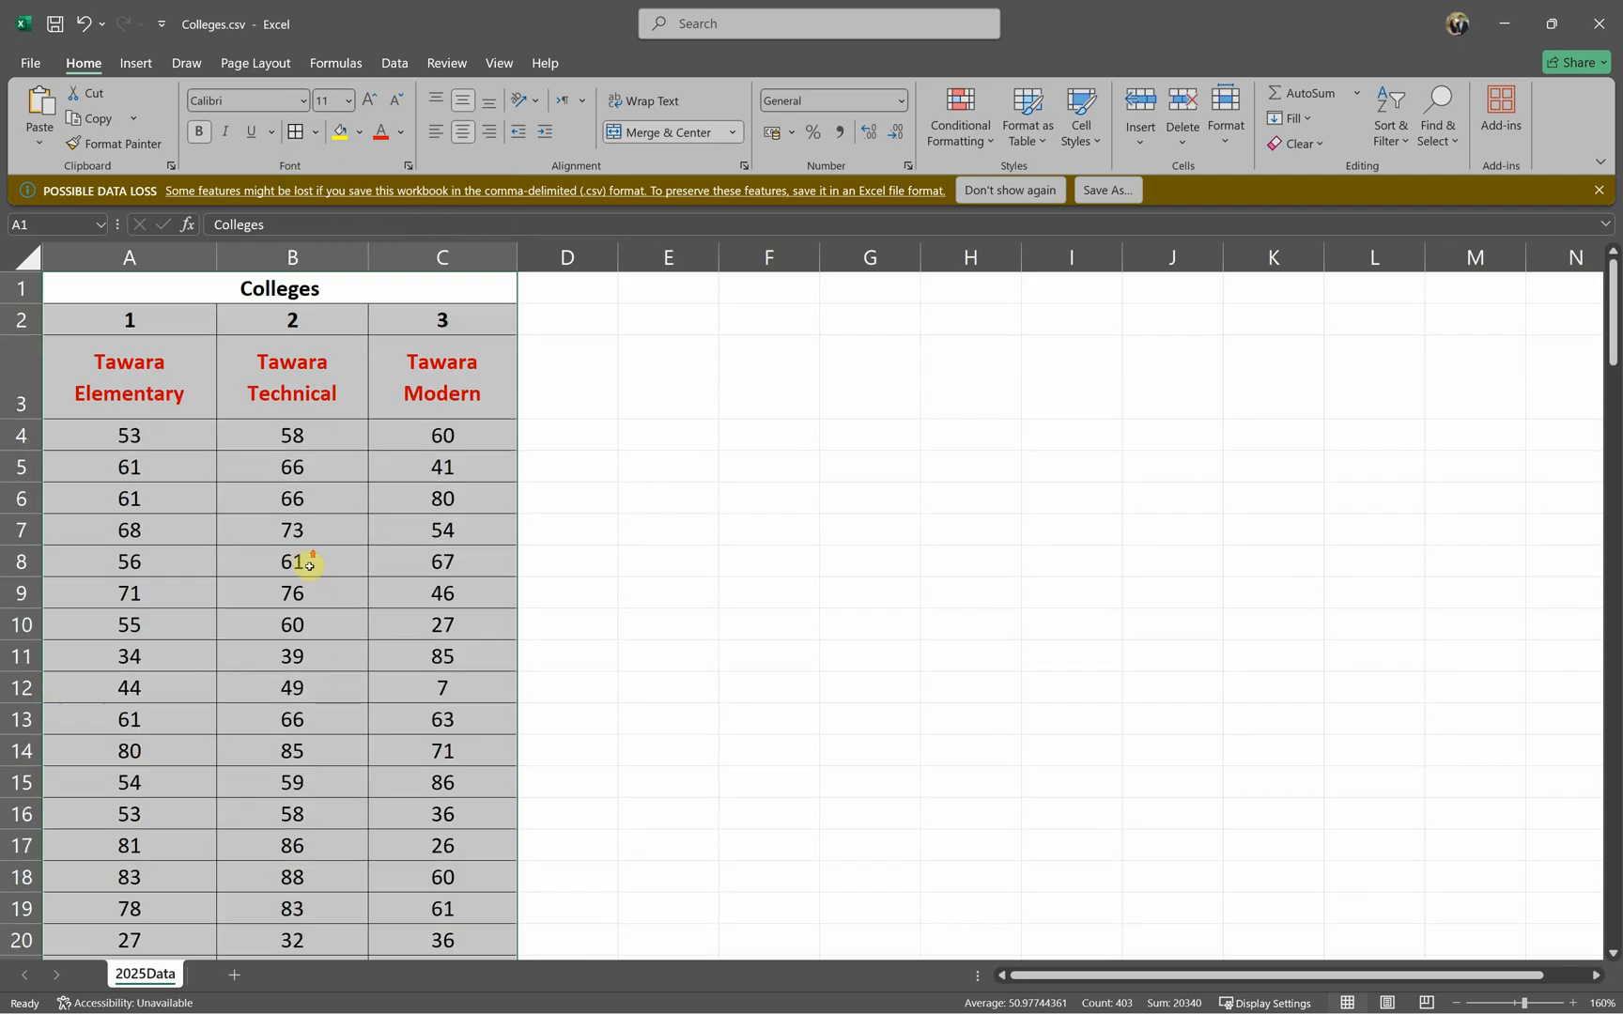
# Step: Switch to the question paper PDF in the browser and copy the example file name TestAnalysis_ZZ999_9999 from the Task 1 save instruction
pyautogui.click(329, 500)
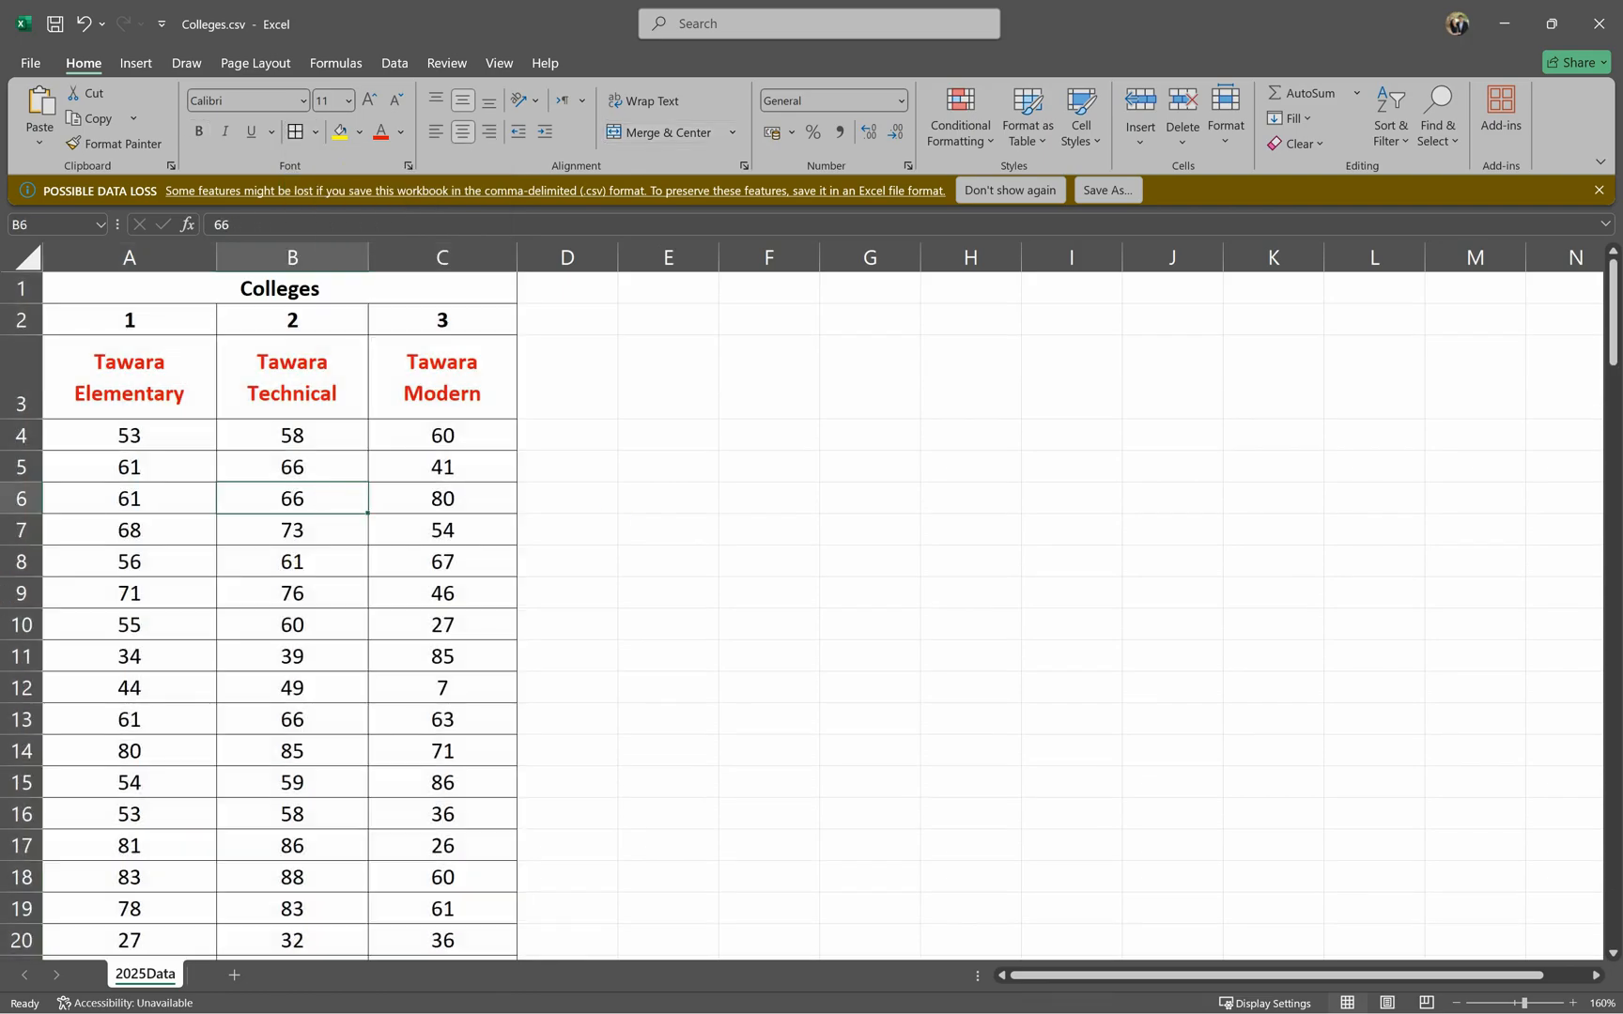
pyautogui.hotkey('alt', 'Tab')
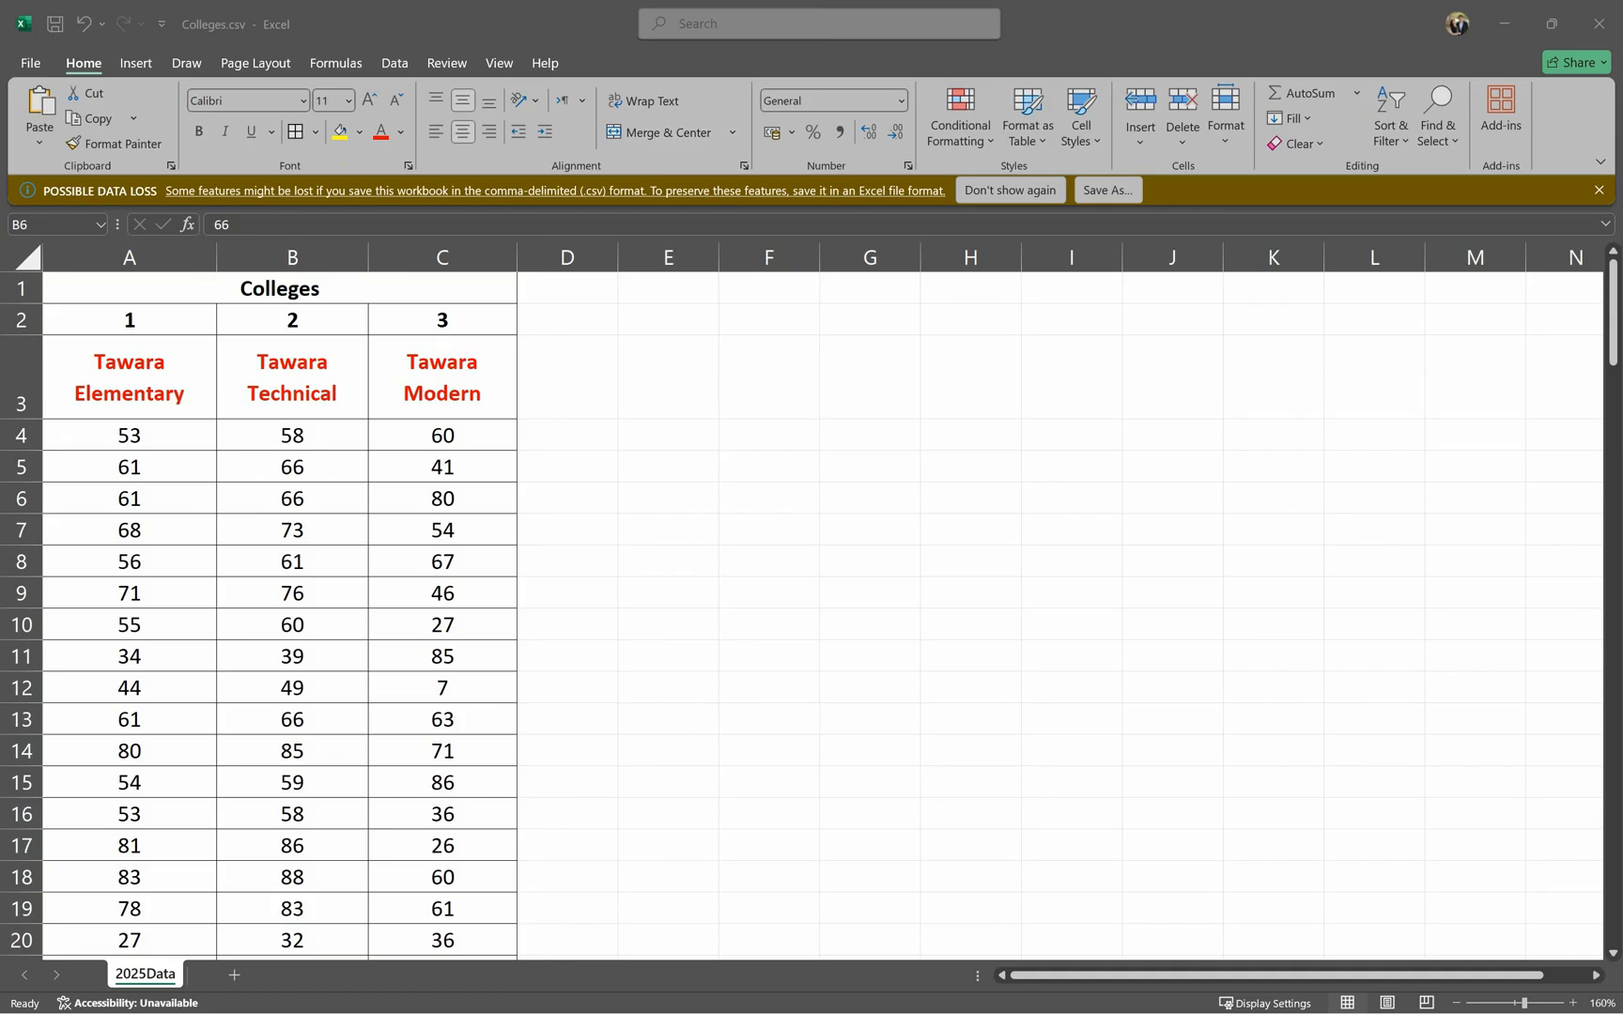
pyautogui.moveTo(1622, 383); pyautogui.dragTo(622, 199)
pyautogui.doubleClick(788, 221)
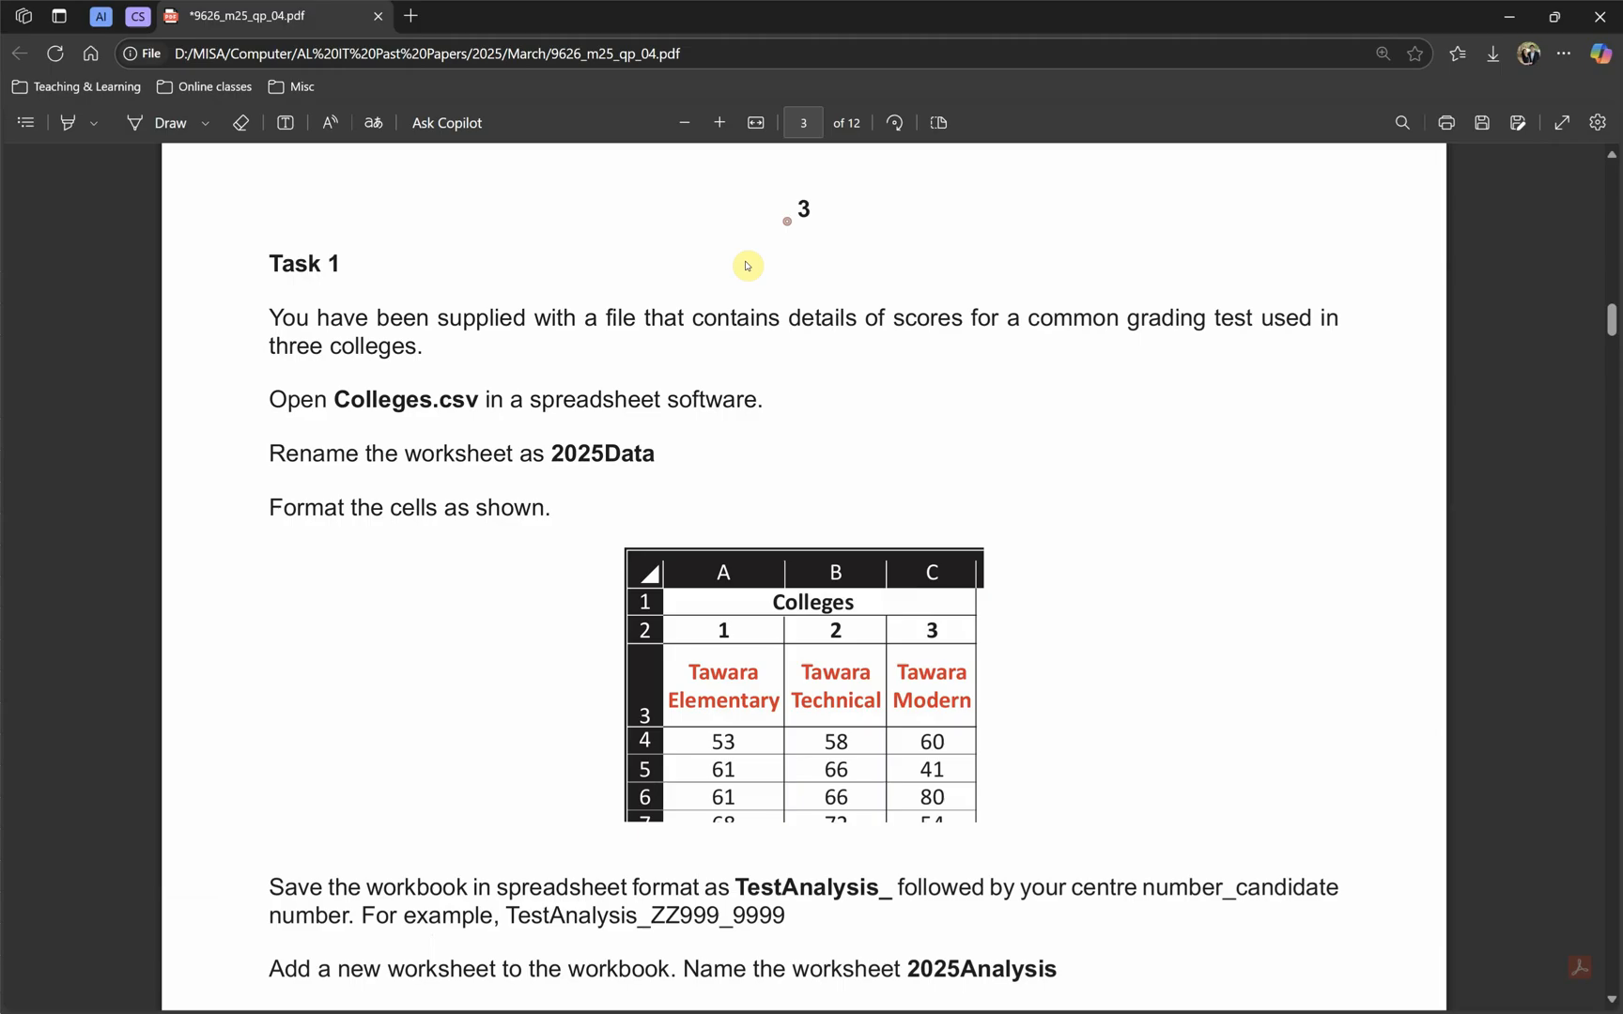
pyautogui.scroll(-4, 464, 639)
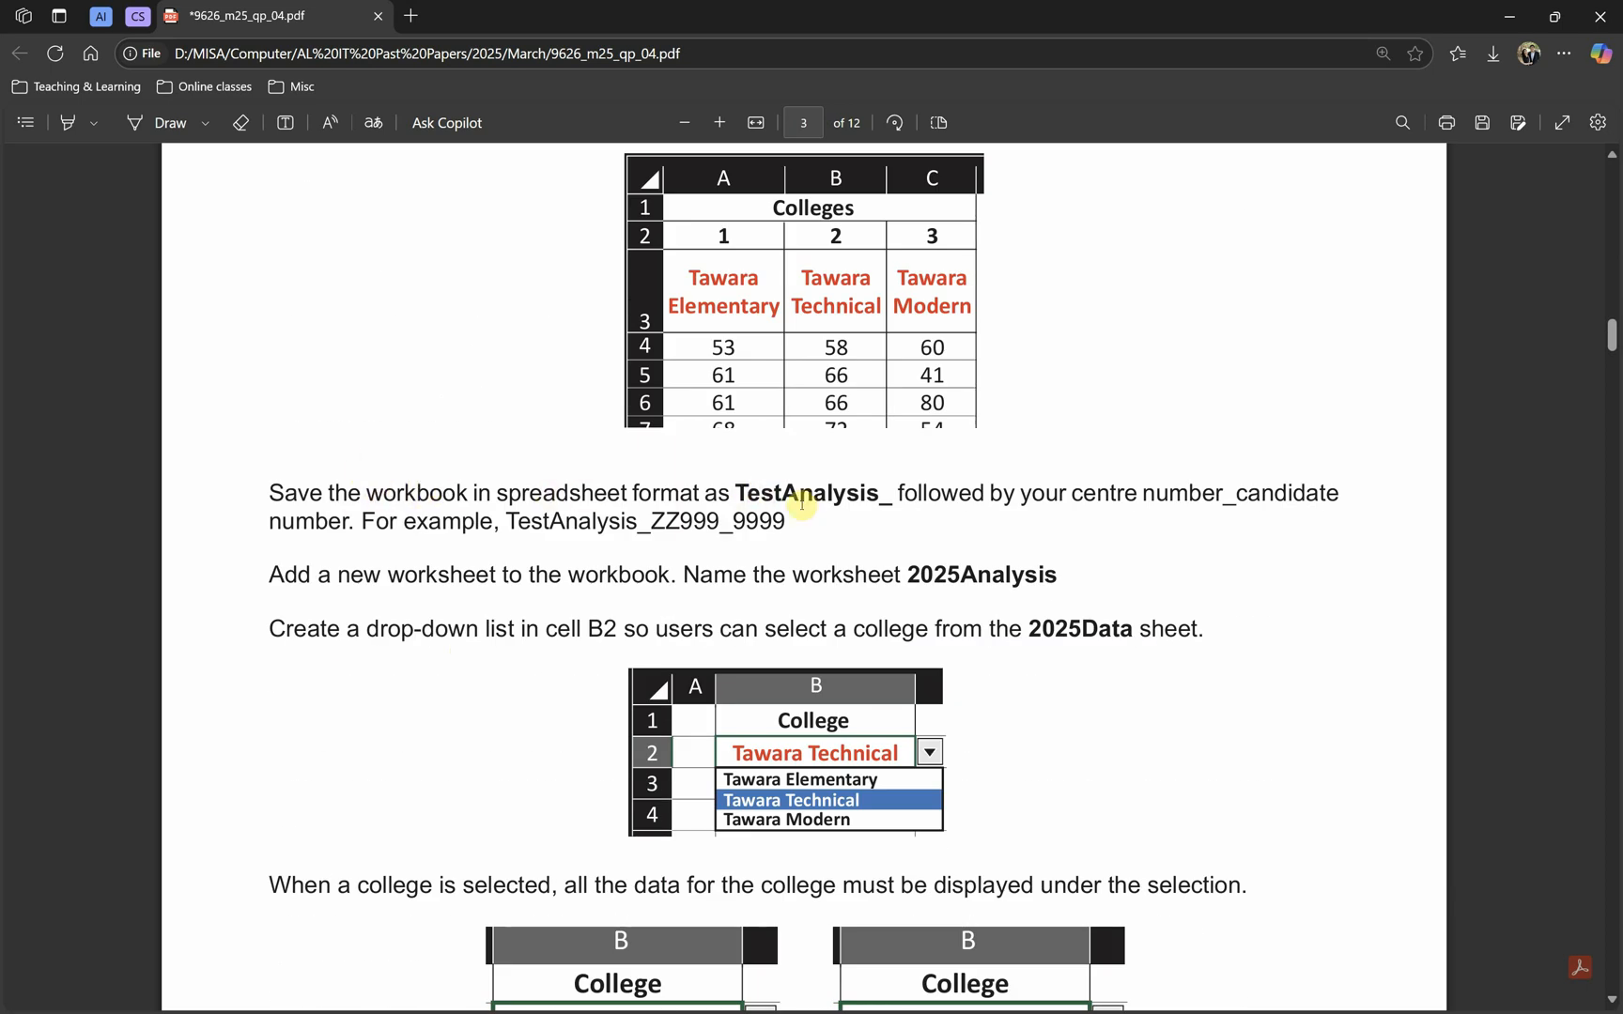
pyautogui.moveTo(506, 521); pyautogui.dragTo(787, 522)
pyautogui.hotkey('ctrl', 'c')
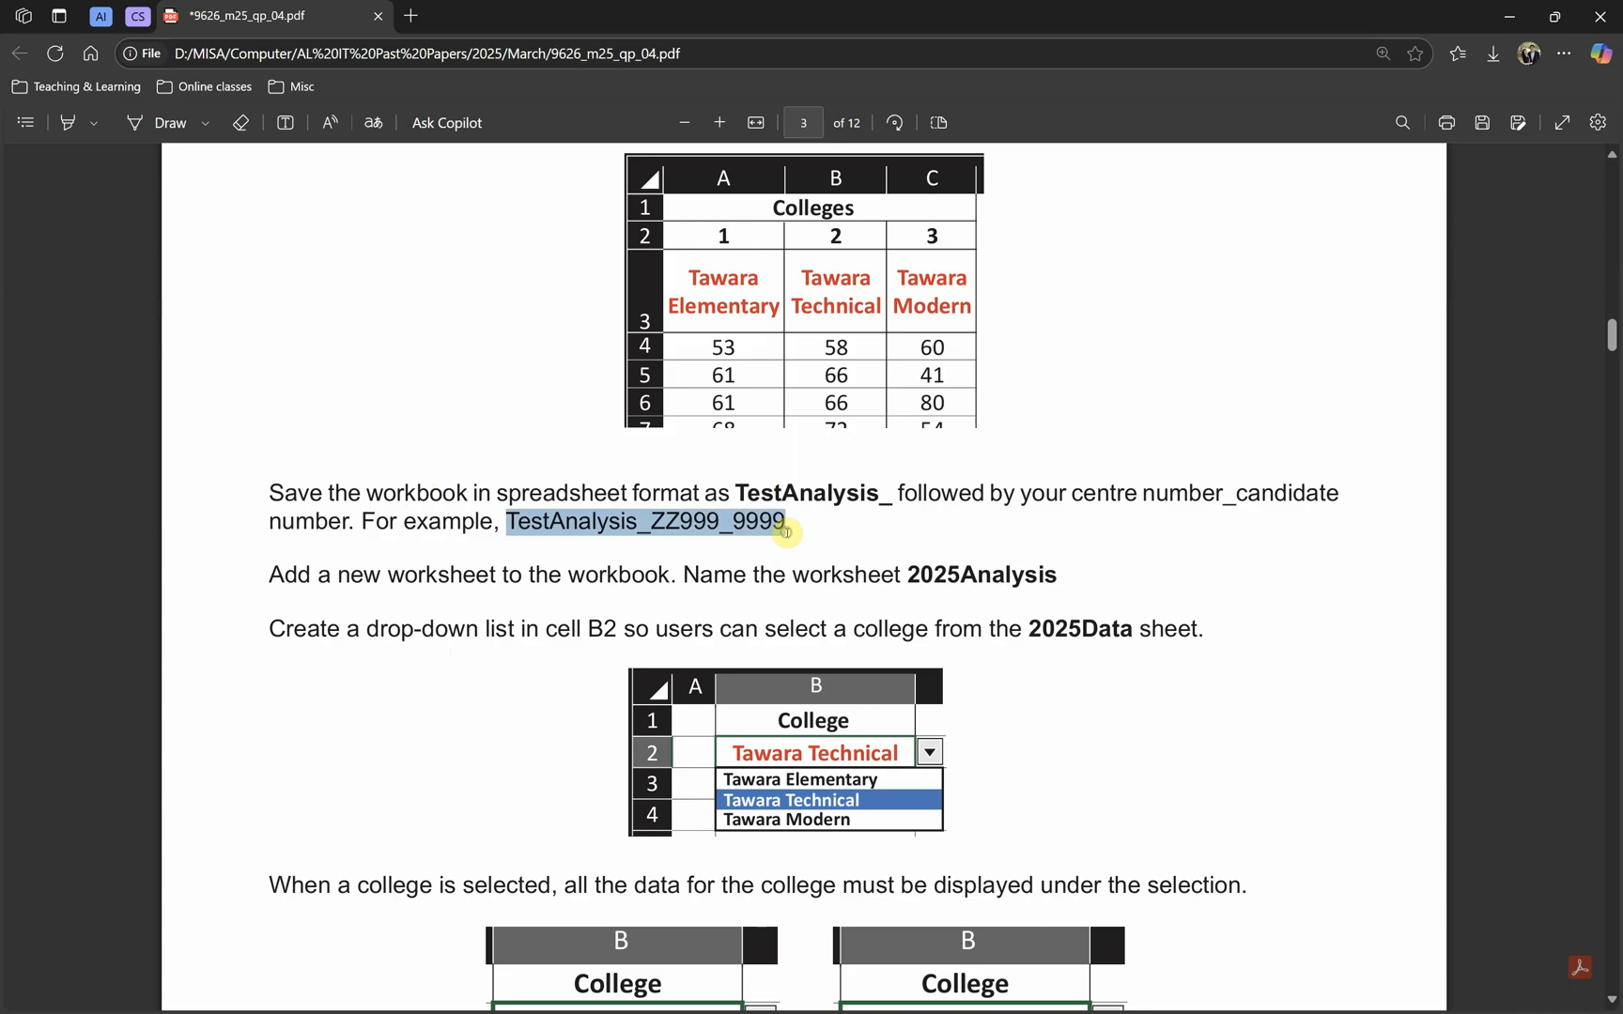
# Step: Switch back to Excel and save the workbook as TestAnalysis_ZZ999_9999 in Excel Workbook (*.xlsx) format in the Examination folder
pyautogui.hotkey('alt', 'Tab')
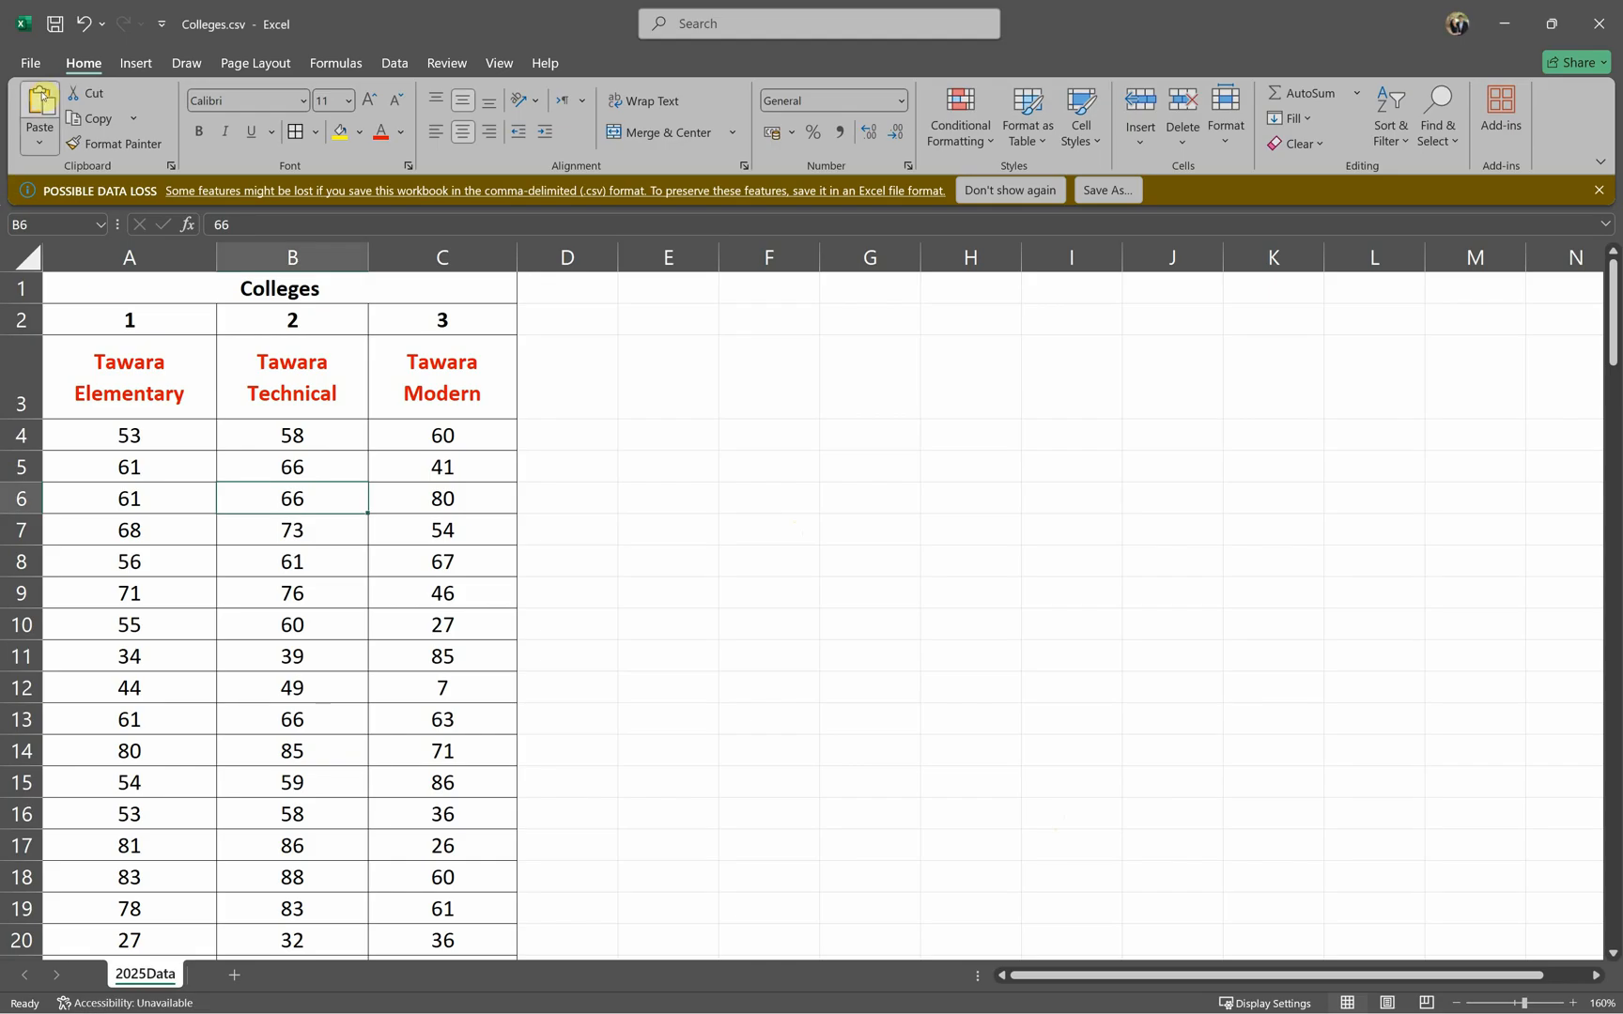
pyautogui.click(37, 70)
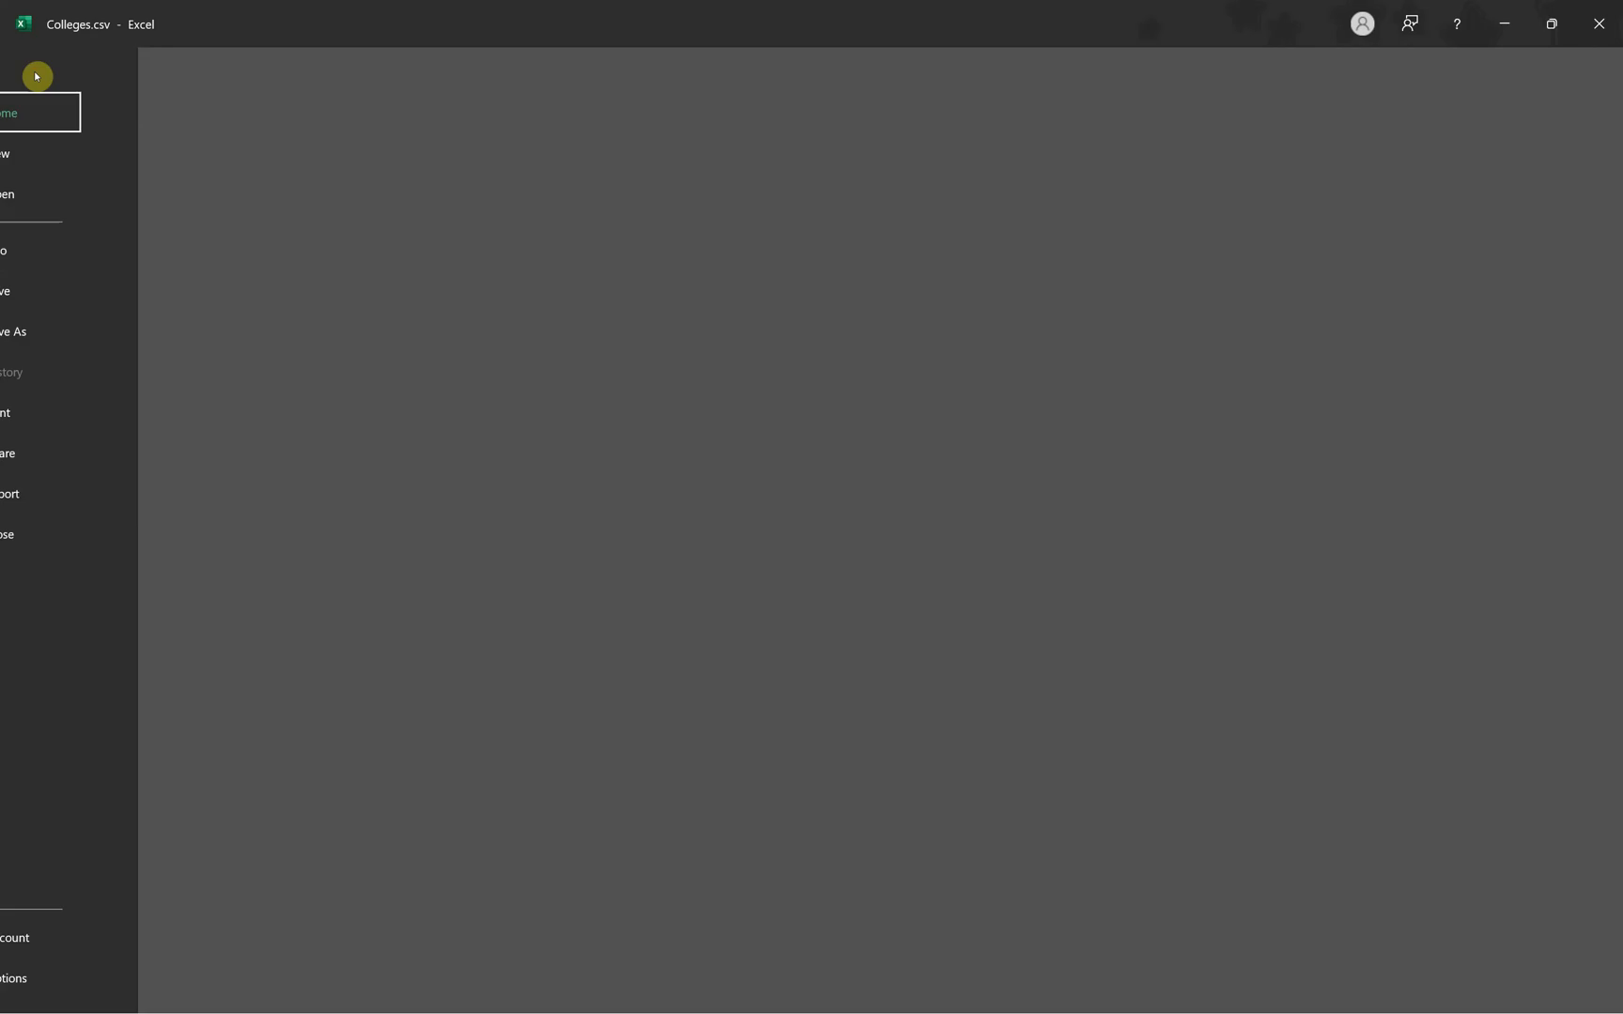
pyautogui.click(66, 331)
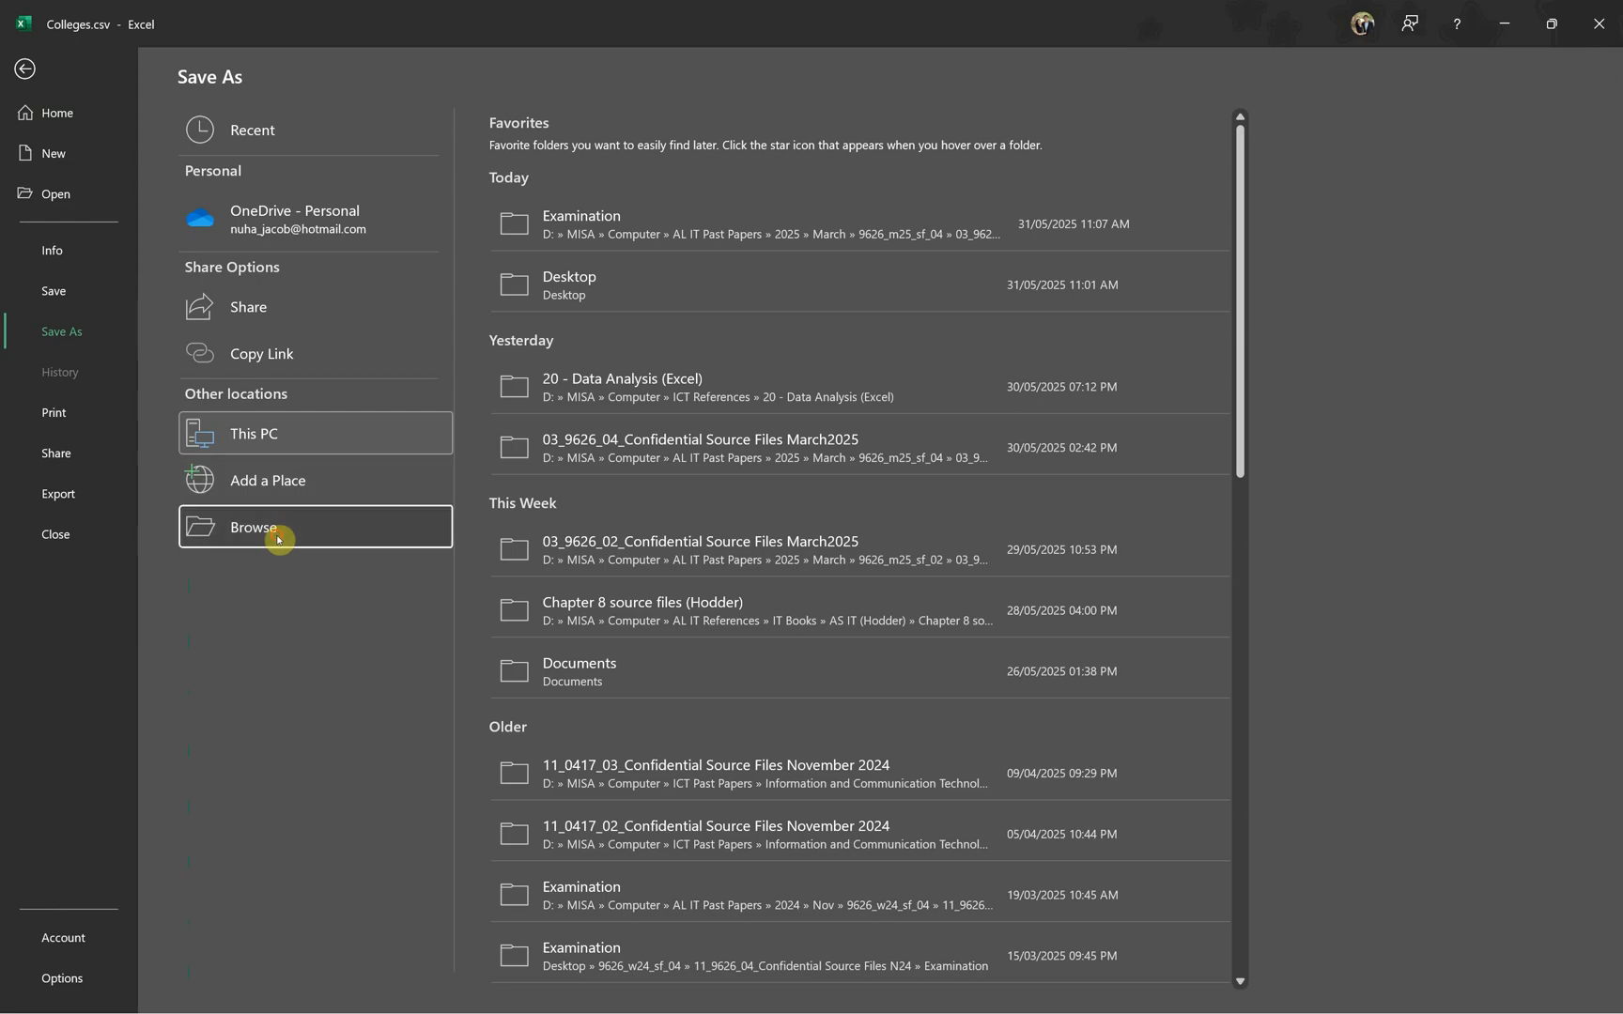
pyautogui.click(278, 540)
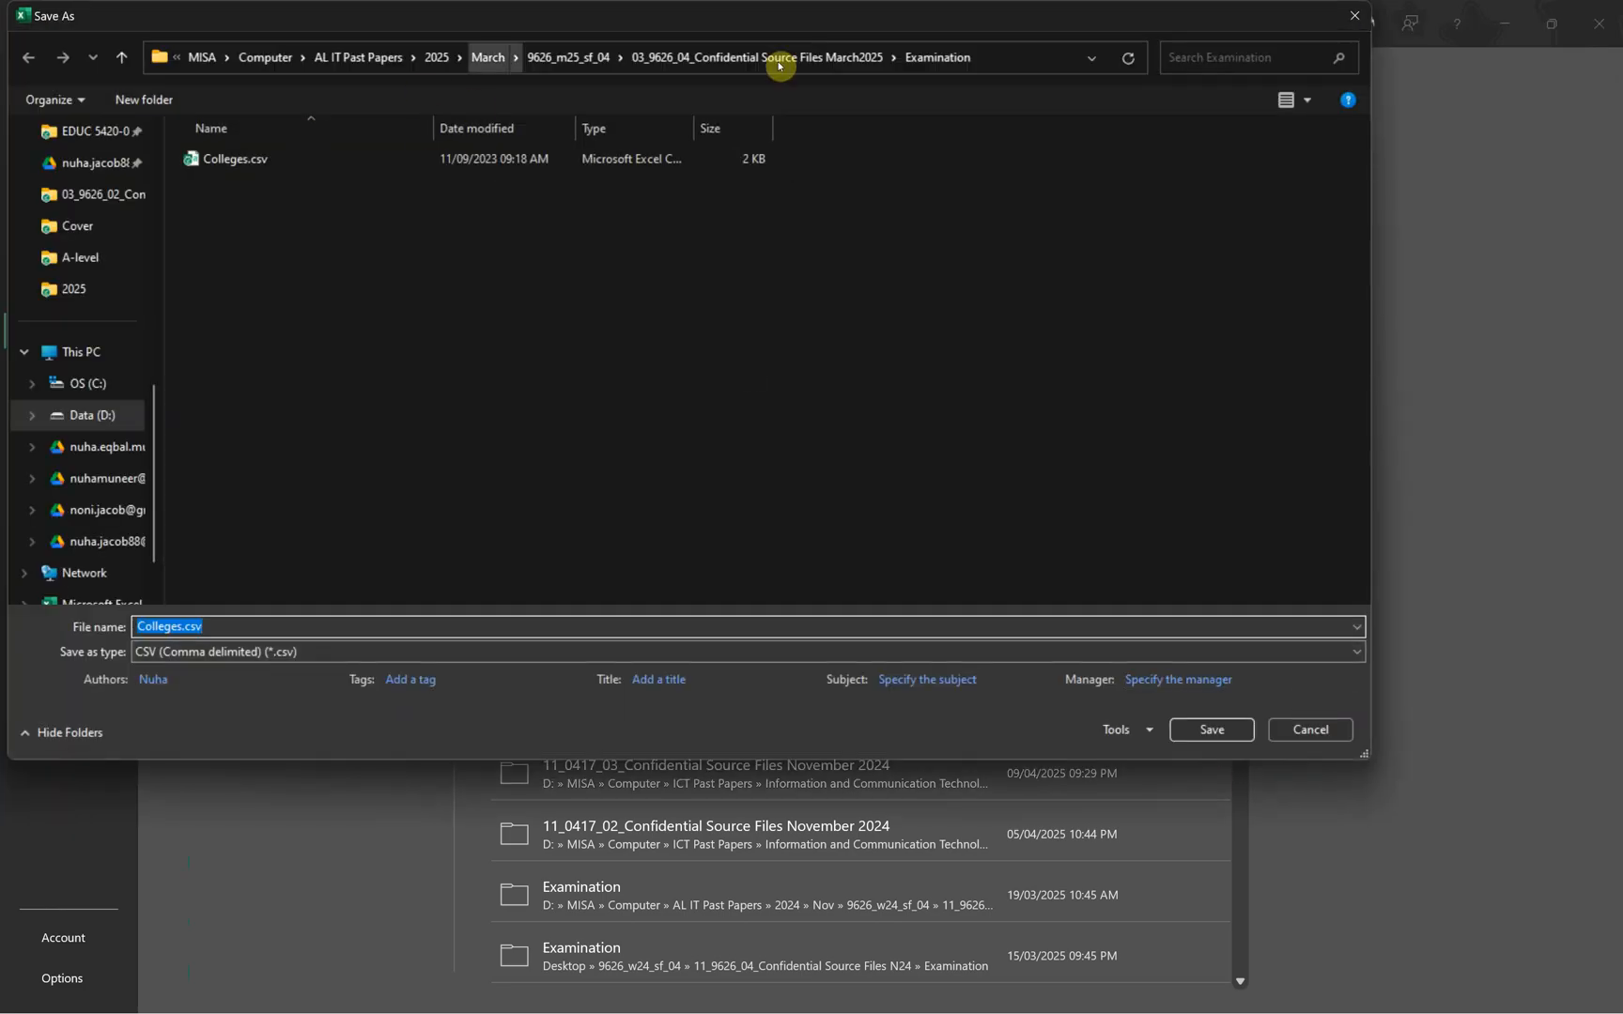
pyautogui.hotkey('ctrl', 'v')
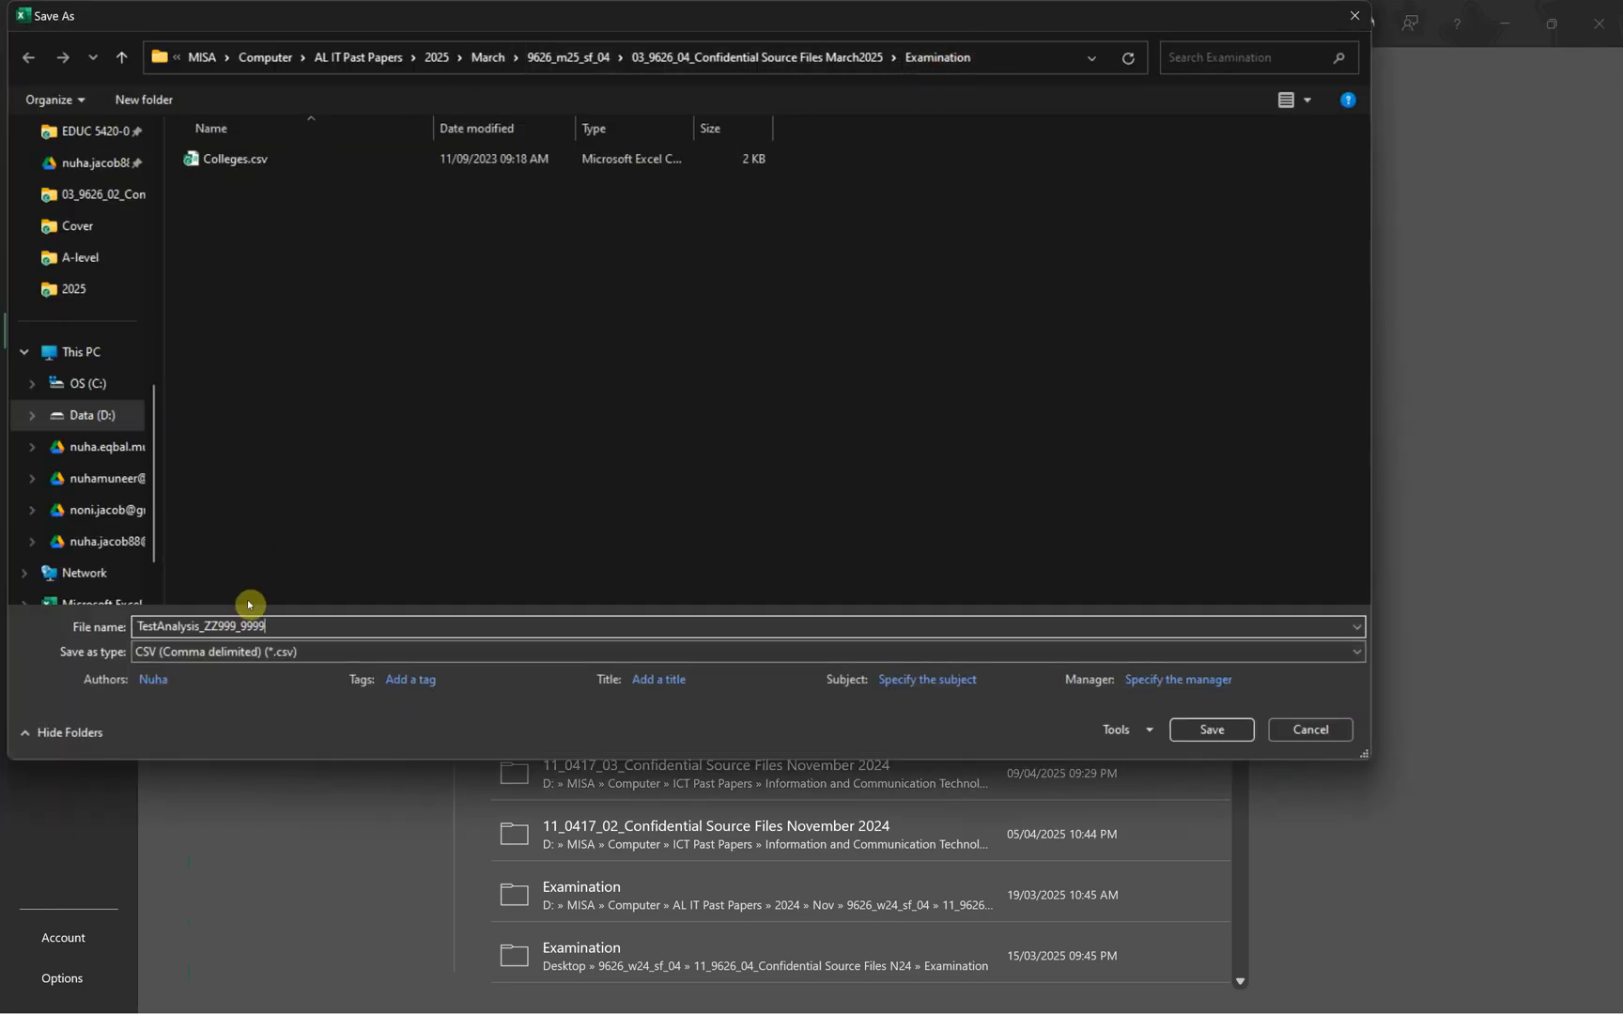
pyautogui.click(292, 657)
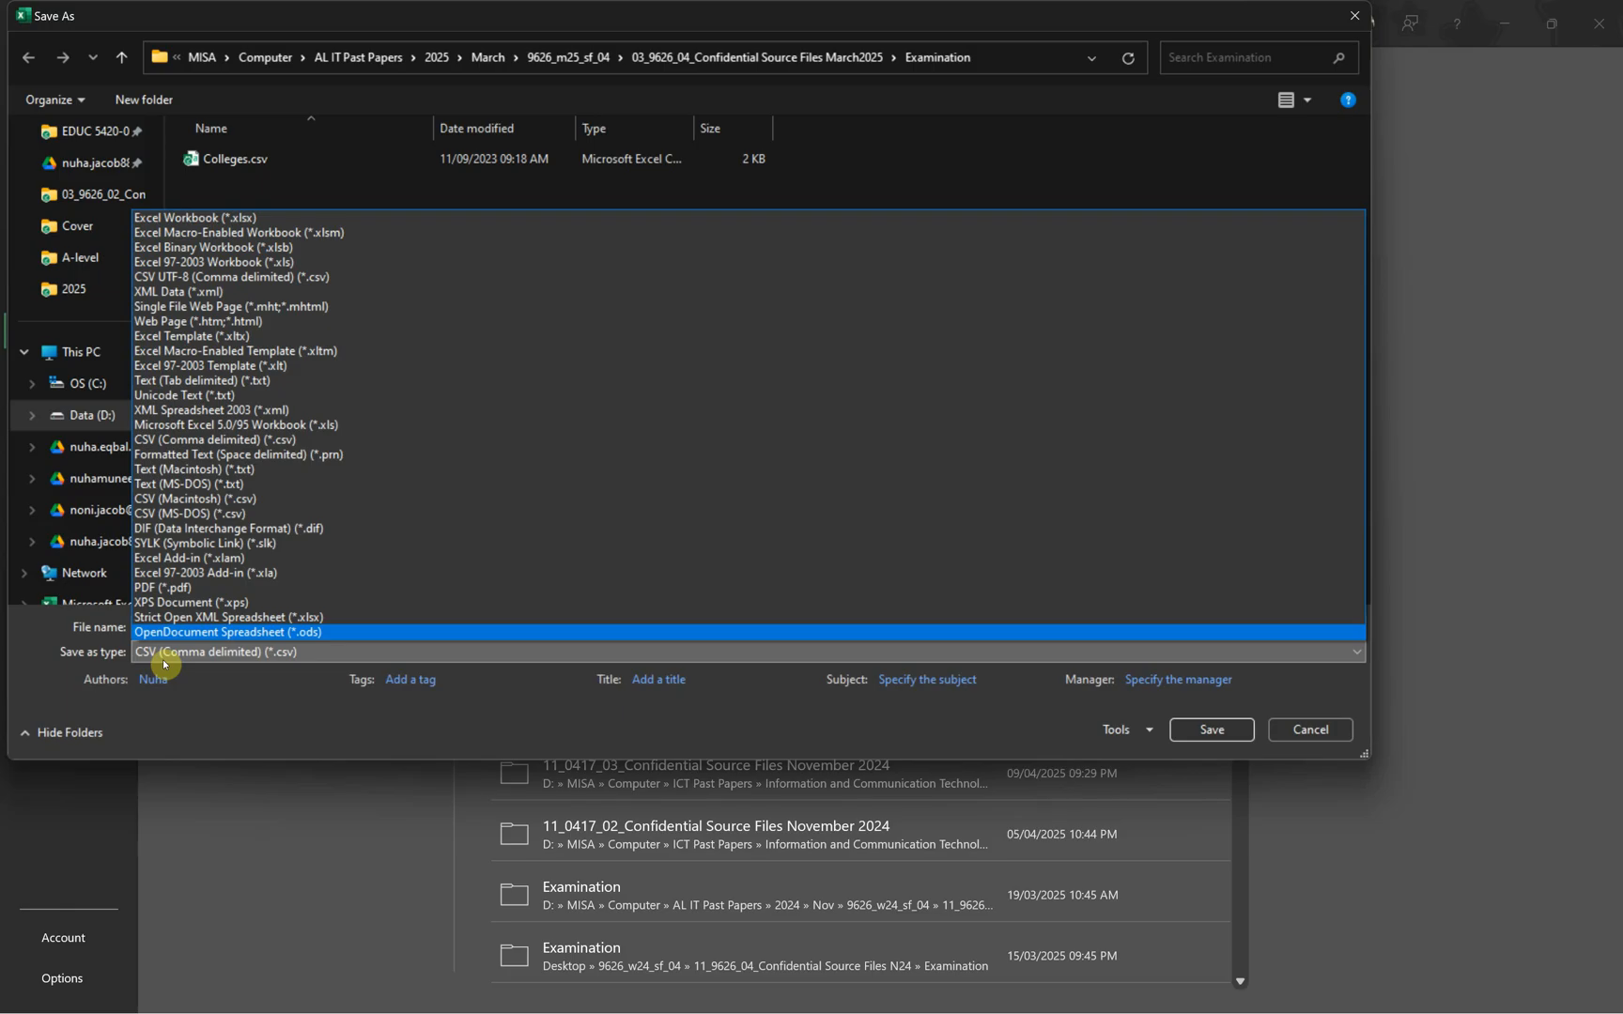
pyautogui.click(193, 218)
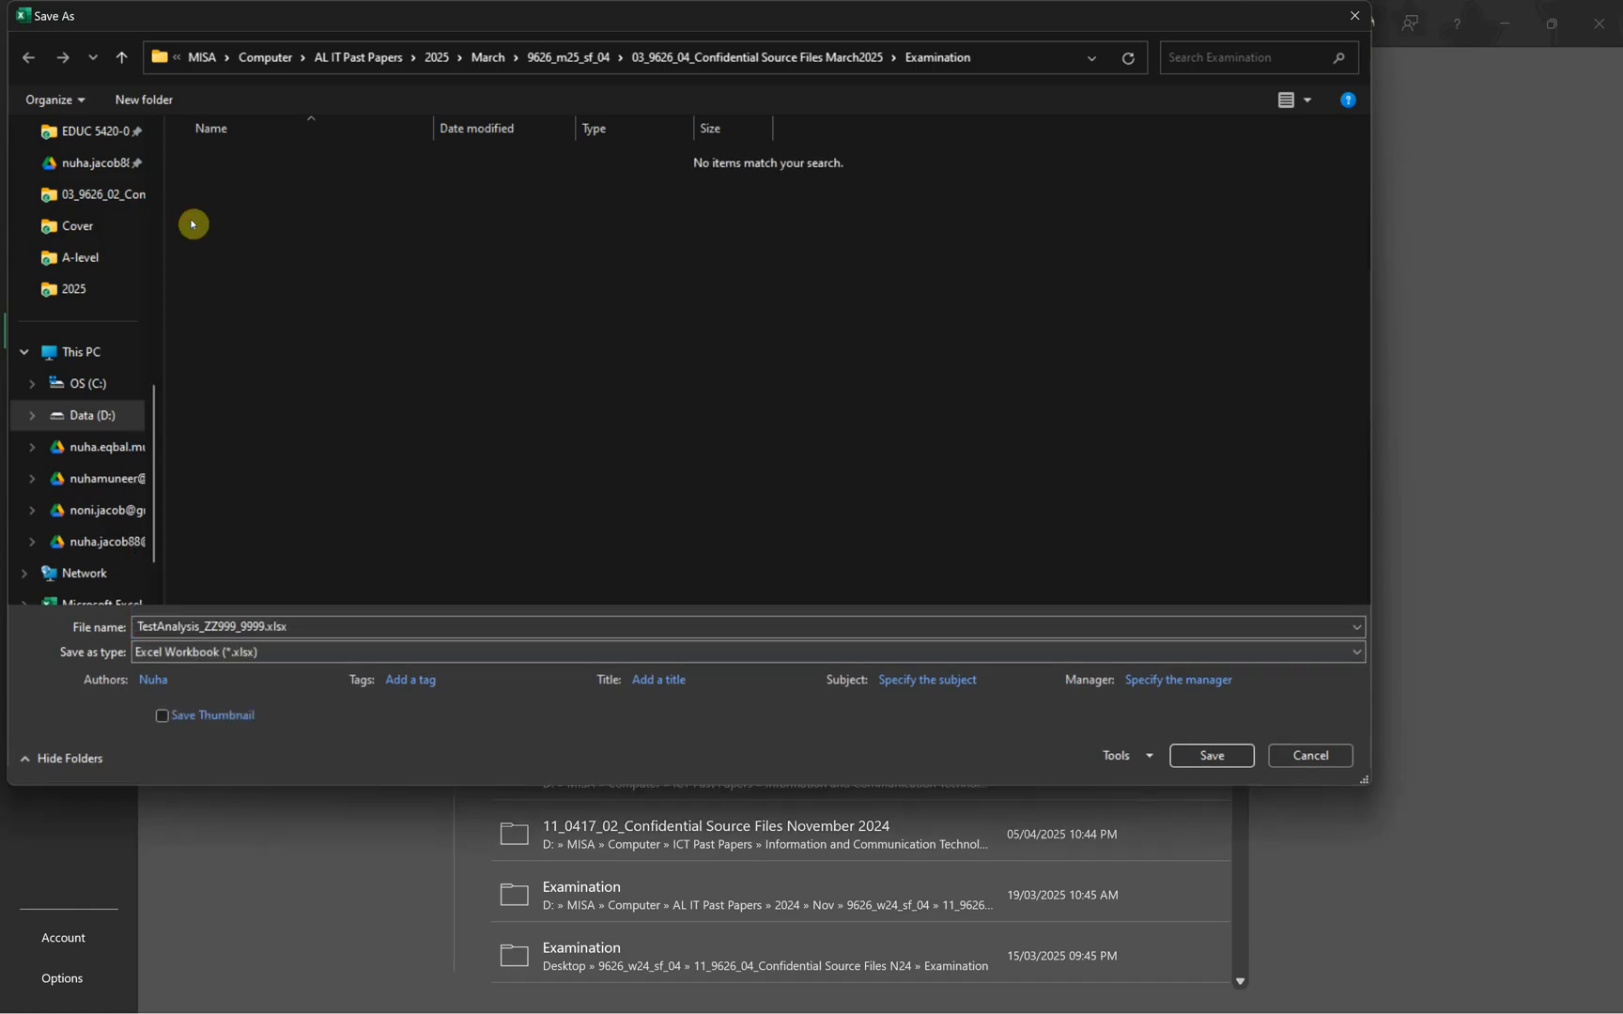
pyautogui.click(1213, 757)
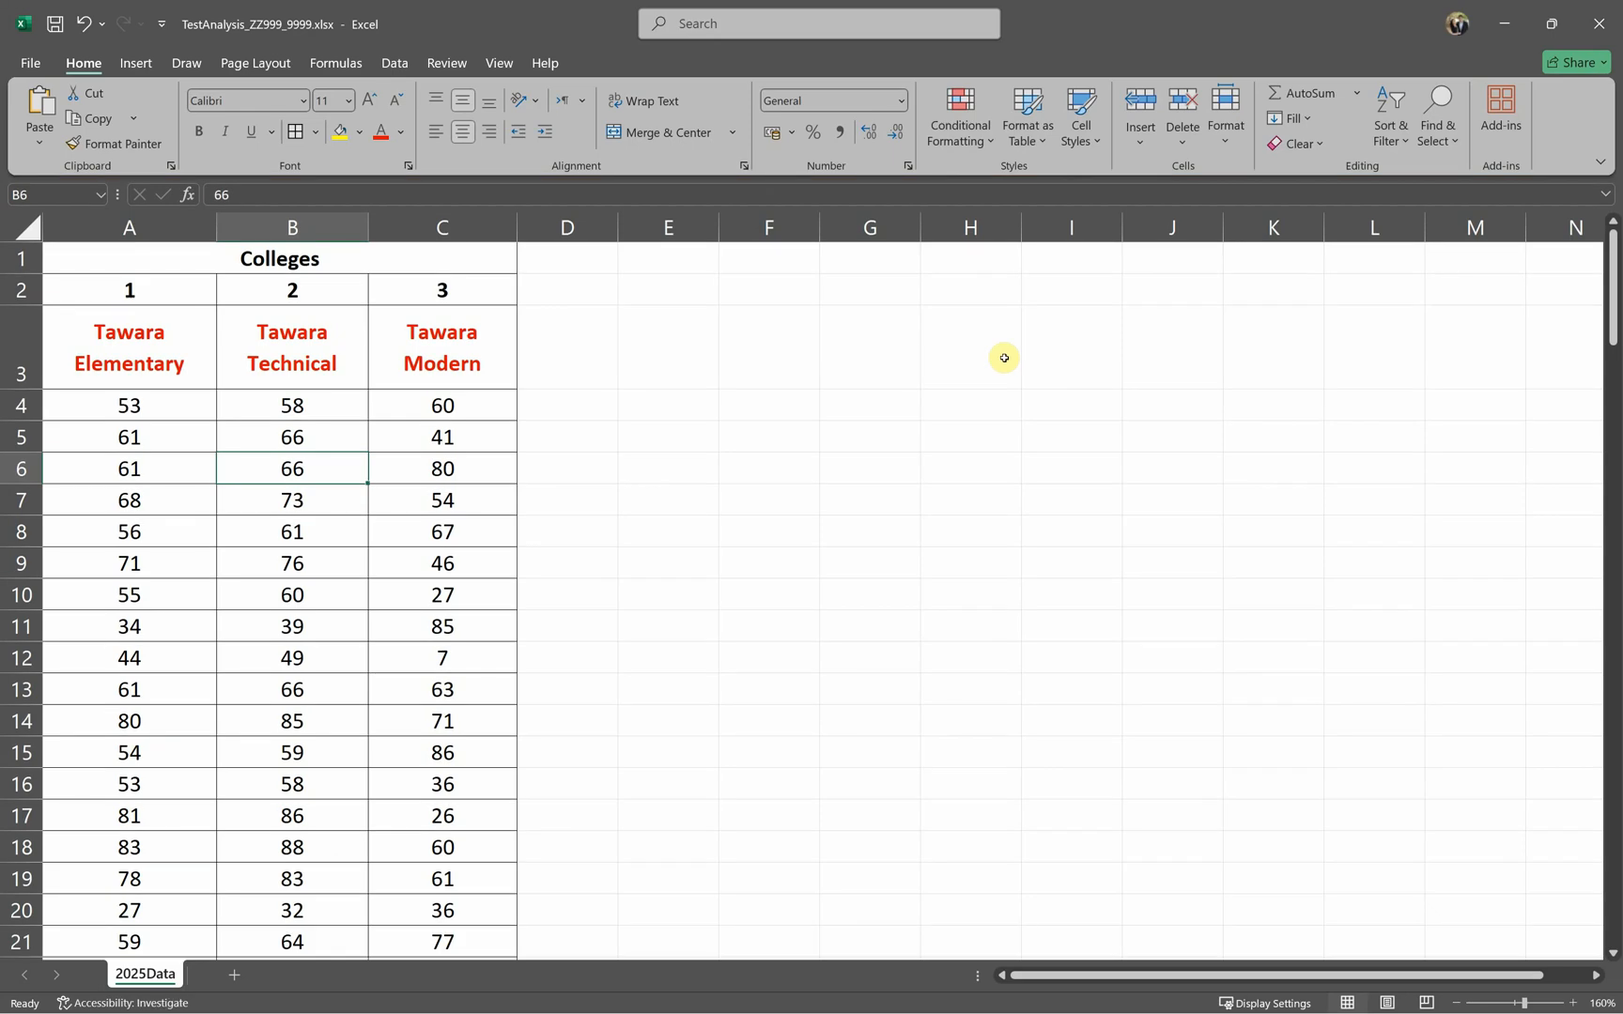
# Step: Check the new worksheet instruction in the question paper, and add a worksheet named 2025Analysis to the Excel workbook
pyautogui.hotkey('alt', 'Tab')
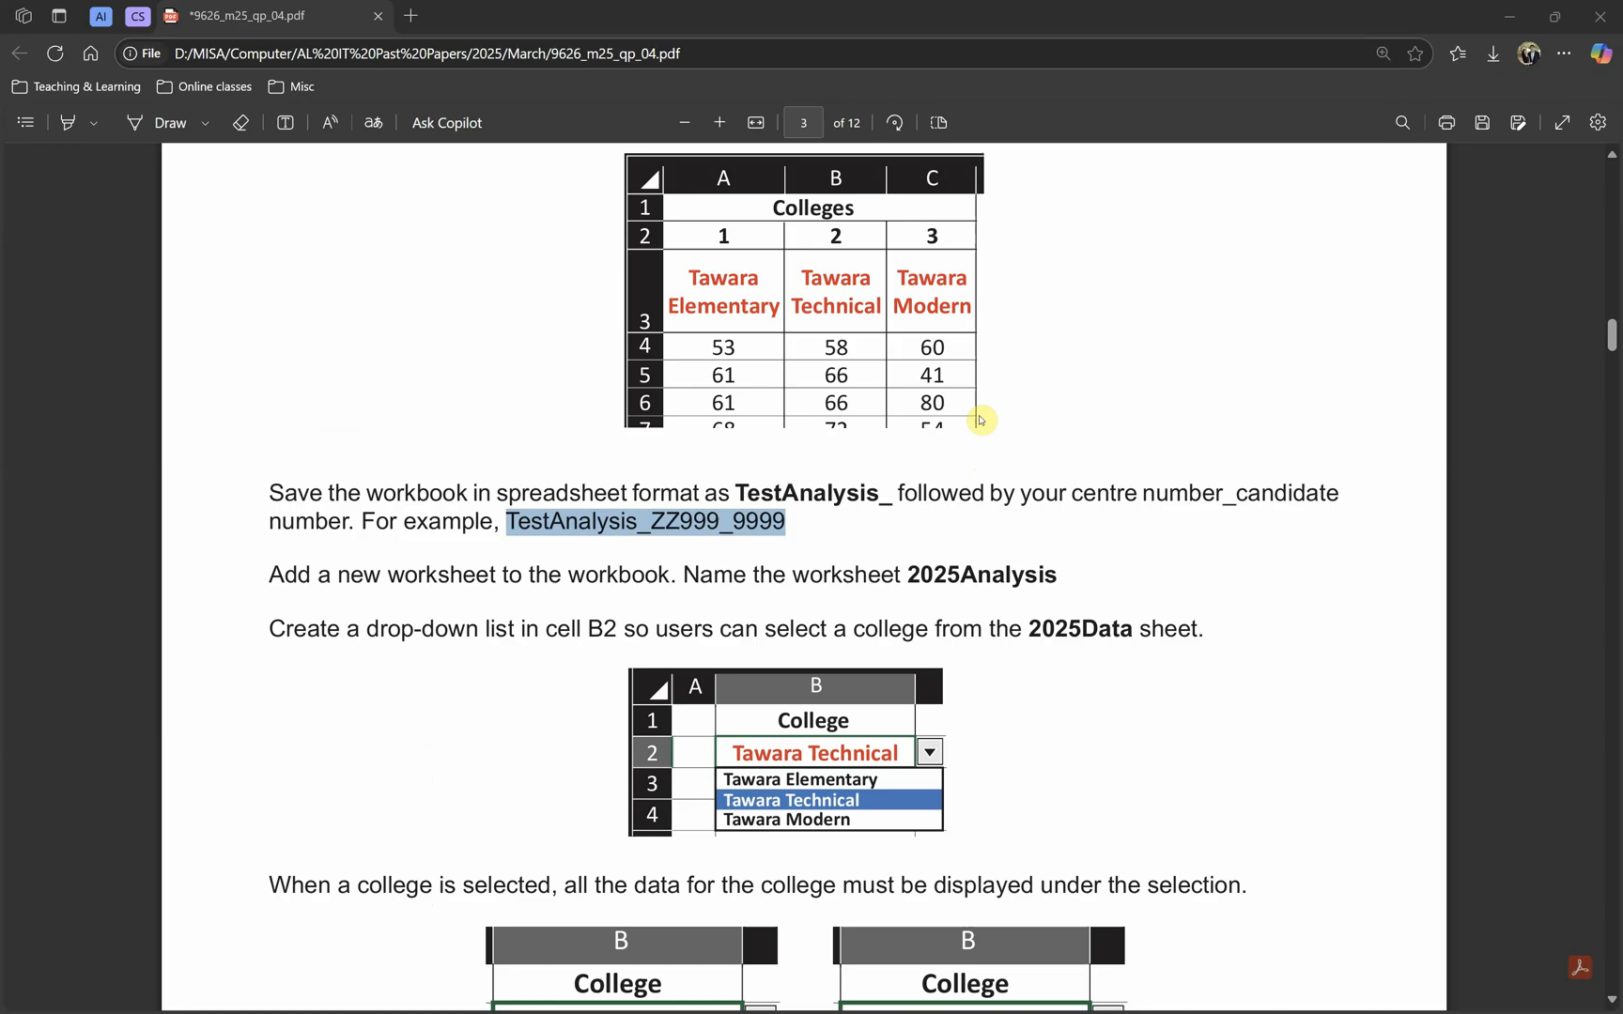
pyautogui.scroll(-1, 611, 564)
pyautogui.moveTo(319, 481); pyautogui.dragTo(496, 481)
pyautogui.moveTo(901, 477); pyautogui.dragTo(1060, 472)
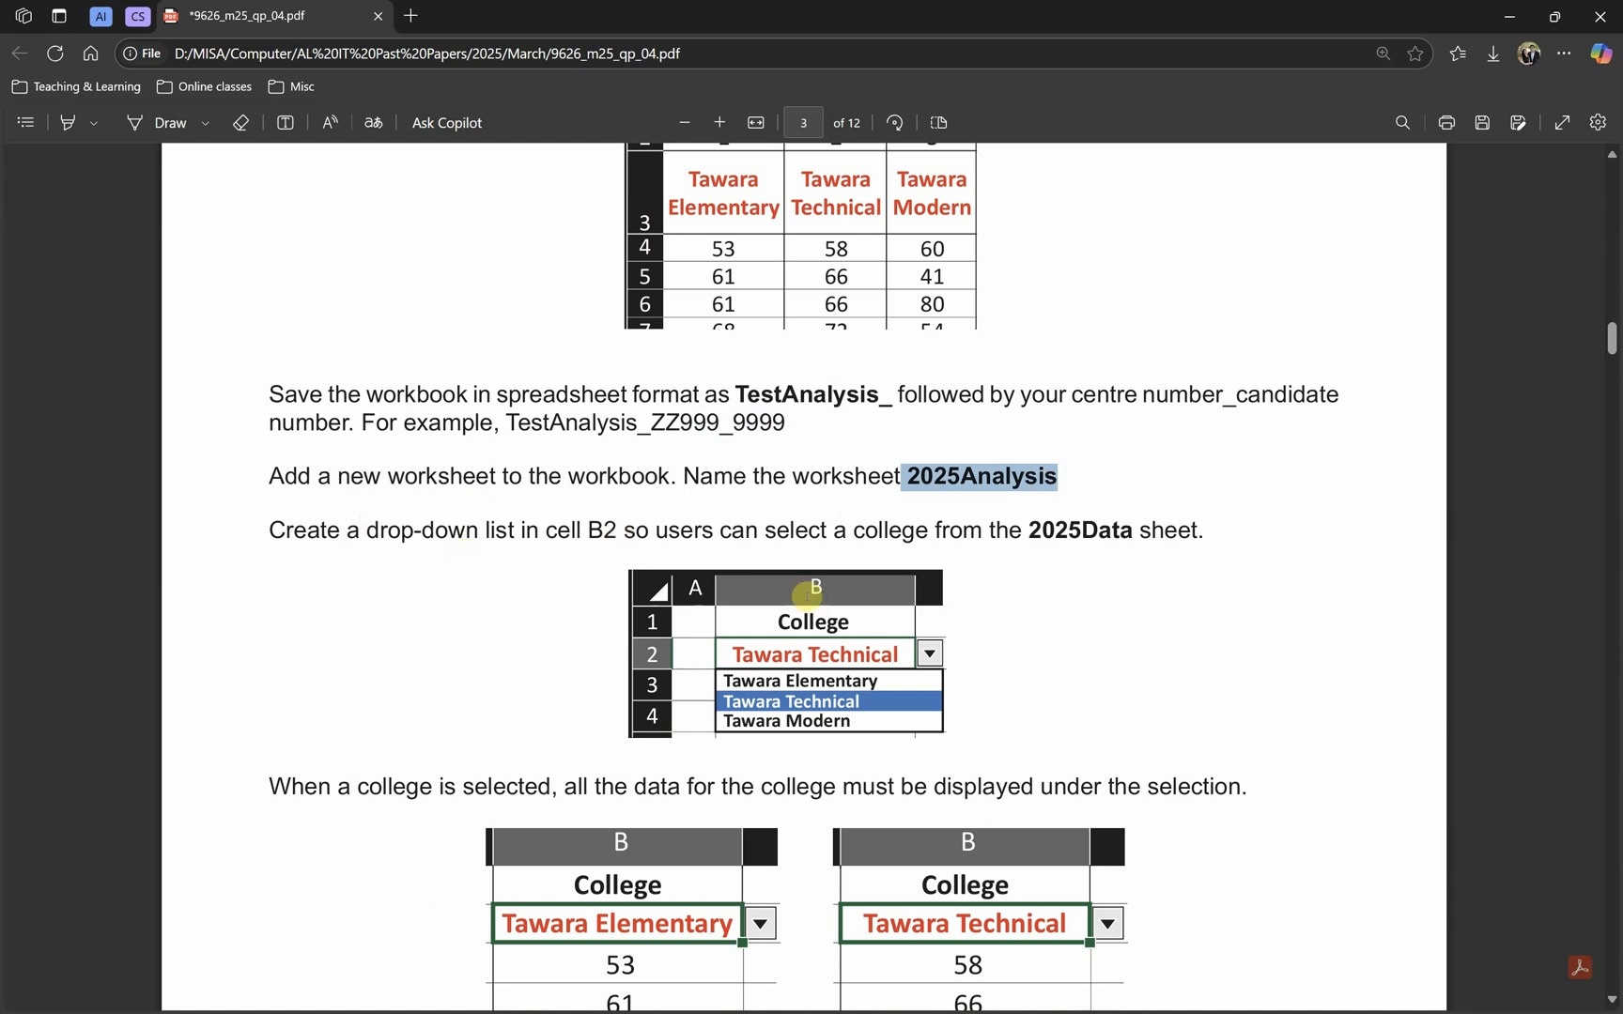
pyautogui.click(808, 597)
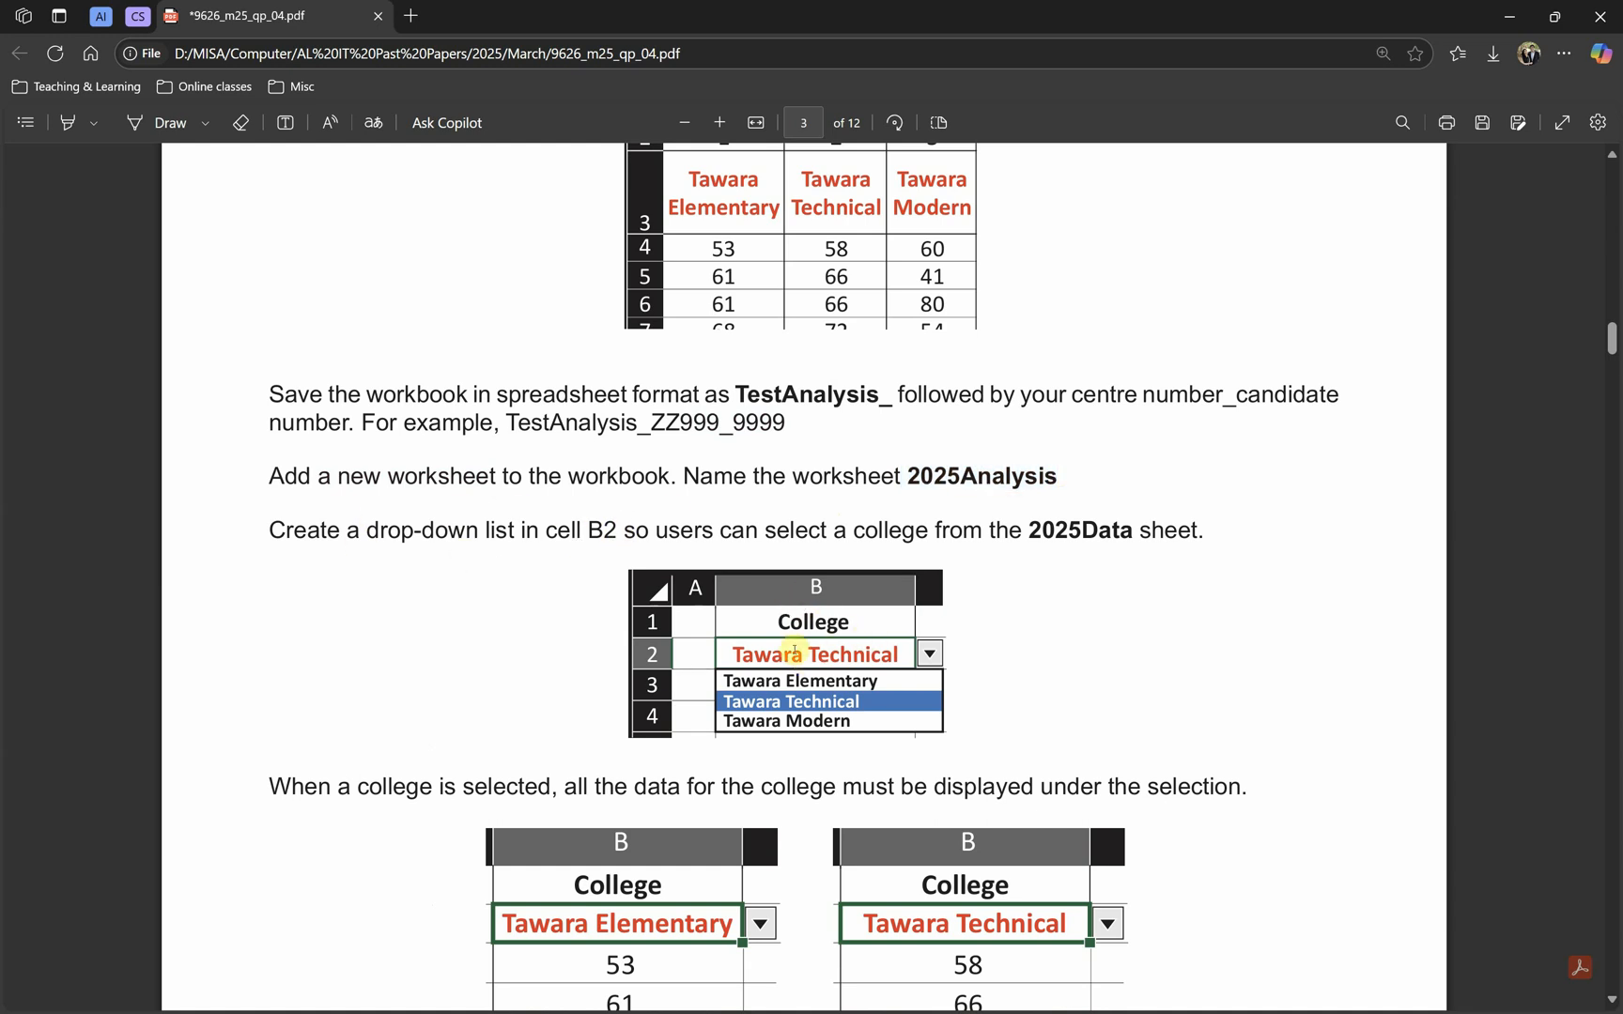
pyautogui.hotkey('alt', 'Tab')
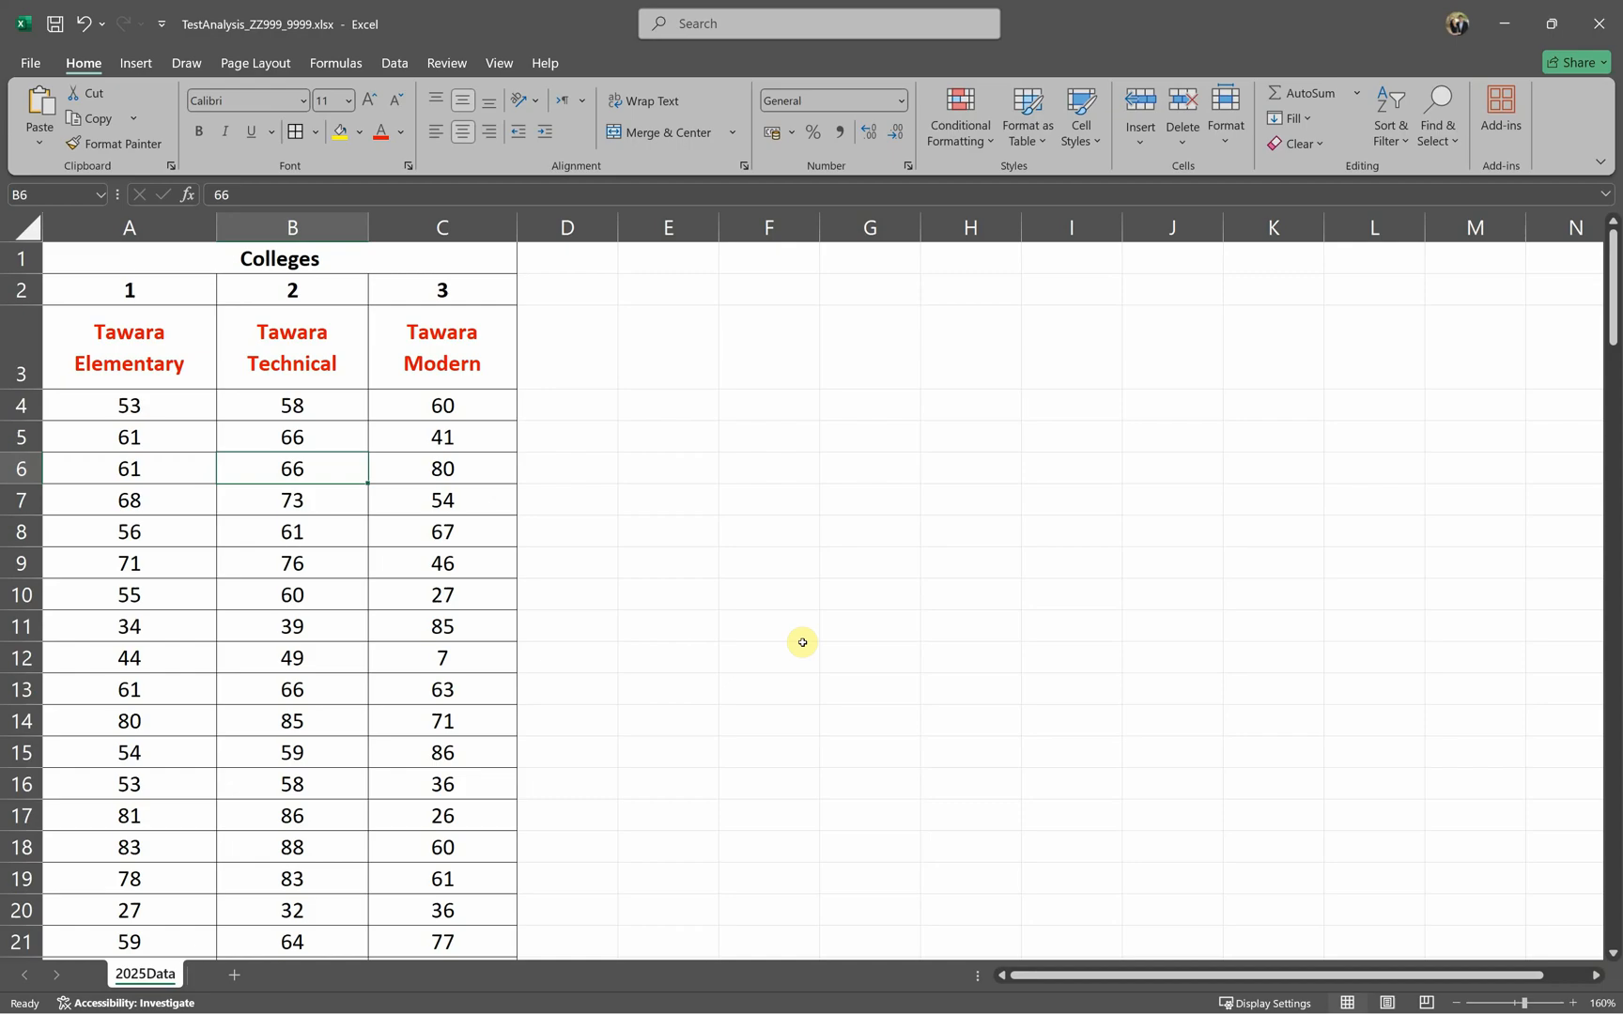
pyautogui.click(239, 977)
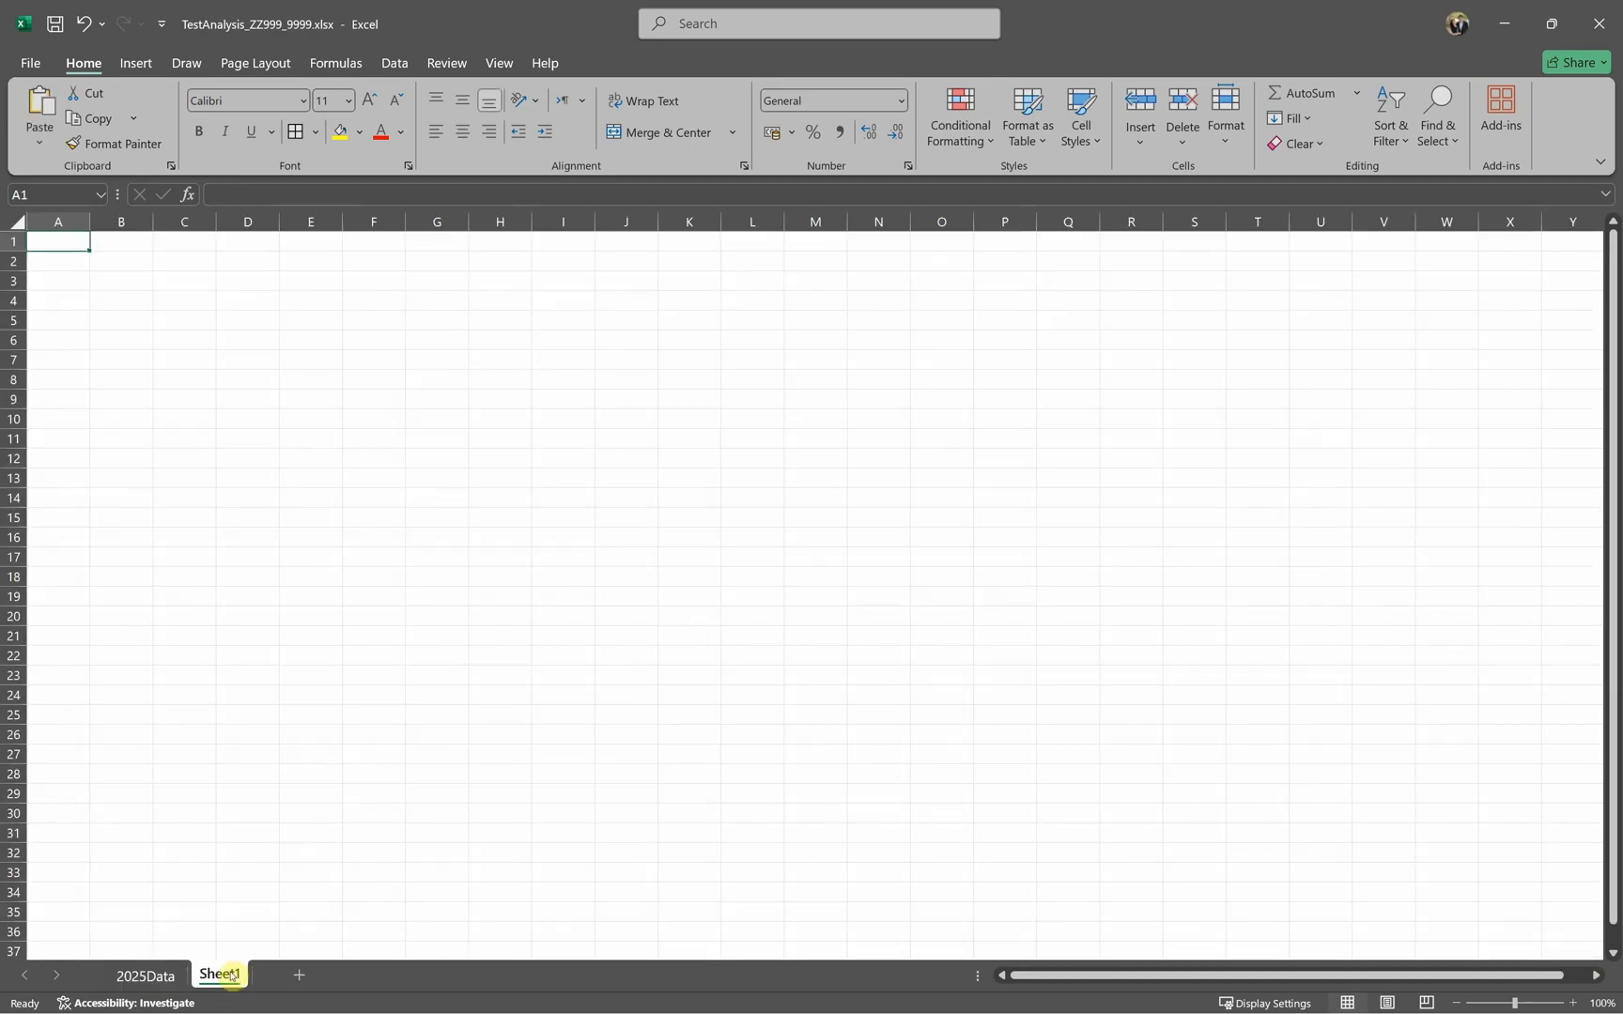
pyautogui.doubleClick(231, 975)
pyautogui.write('2025Analysis')
pyautogui.click(326, 728)
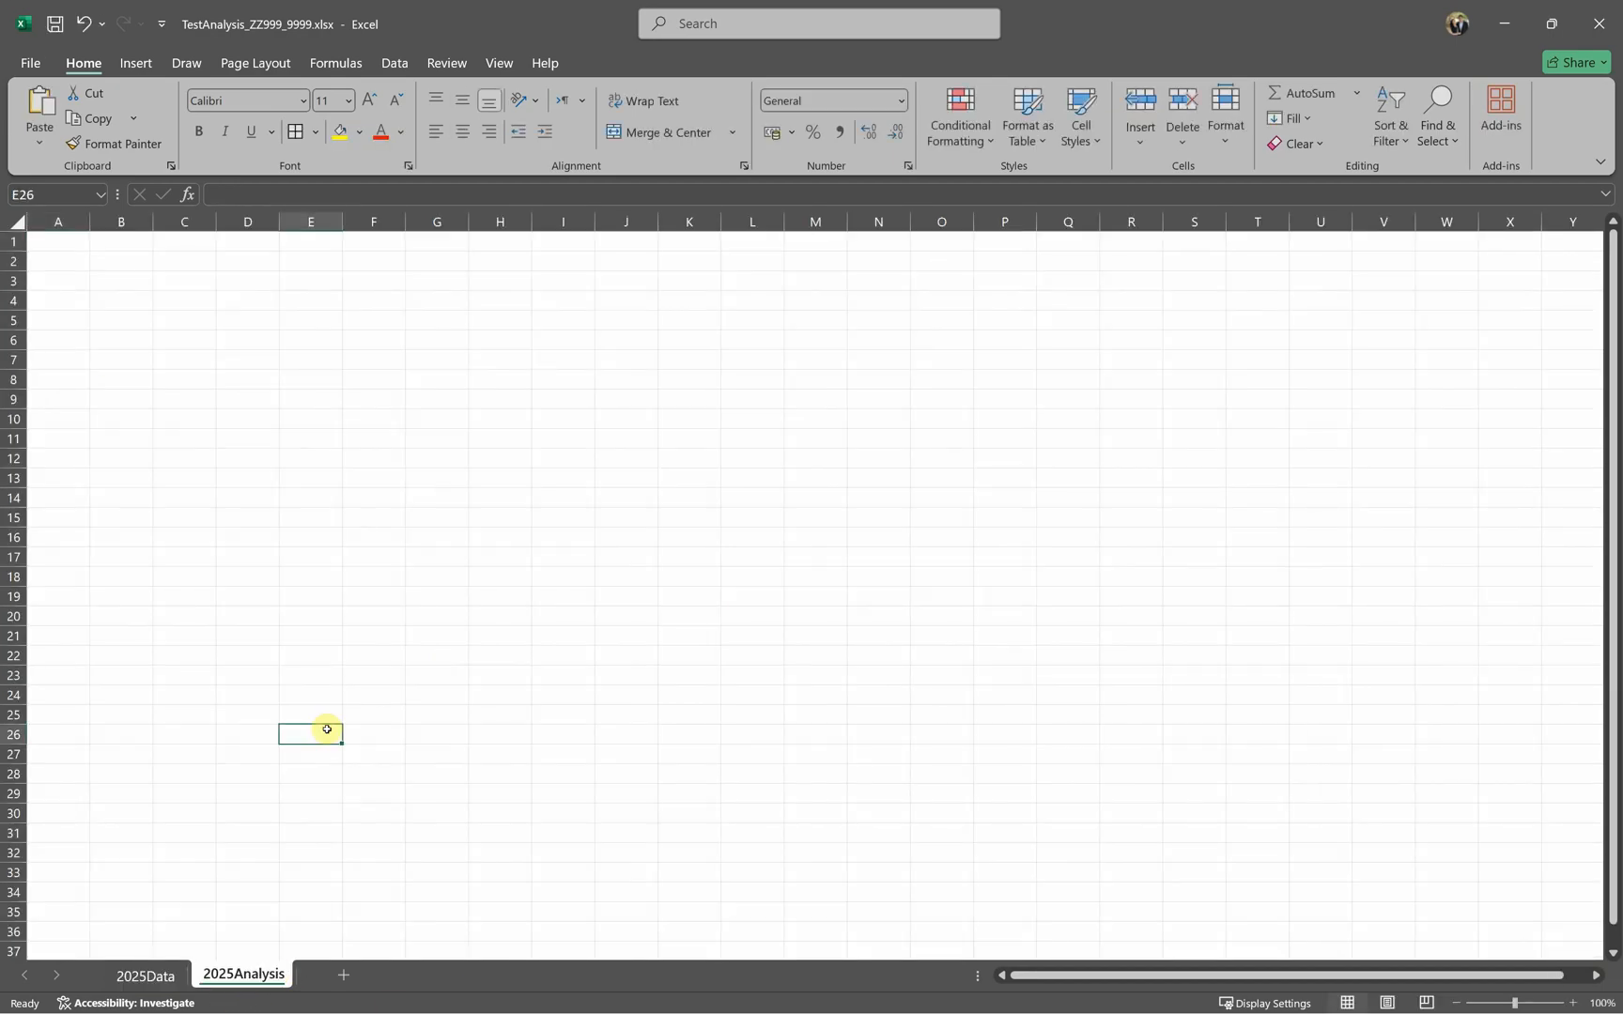
# Step: Read the drop-down list instructions in the question paper, and enter the heading College in cell B1 of the 2025Analysis sheet in Excel
pyautogui.hotkey('alt', 'Tab')
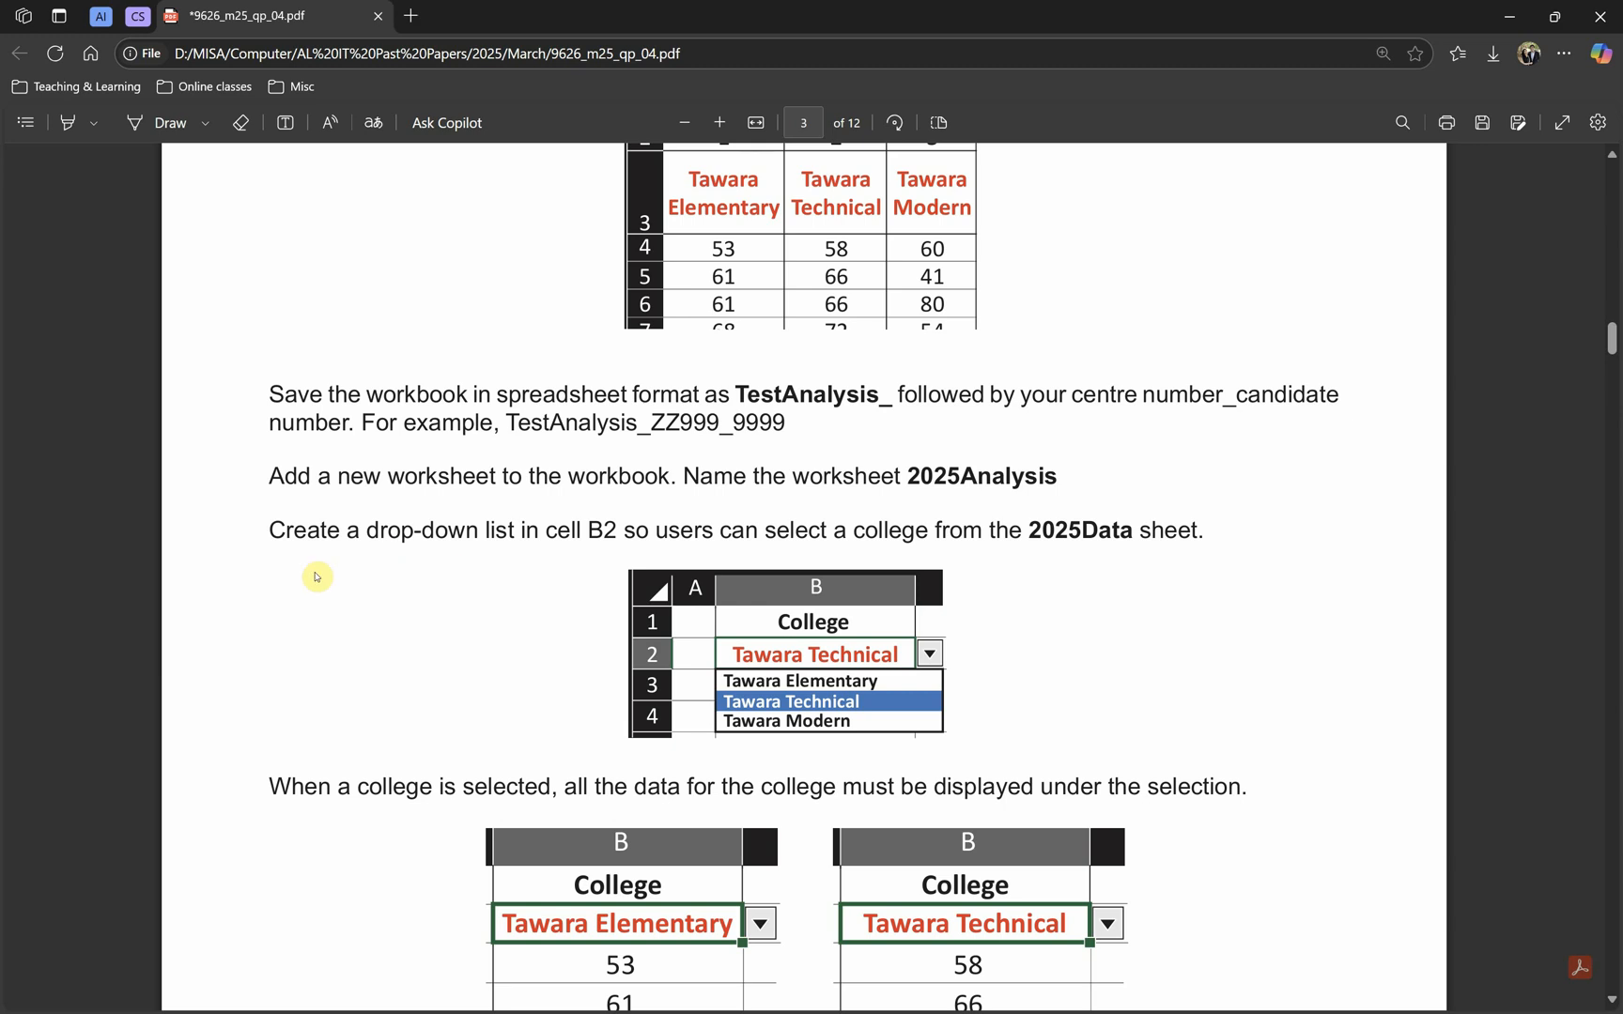
pyautogui.scroll(-1, 776, 714)
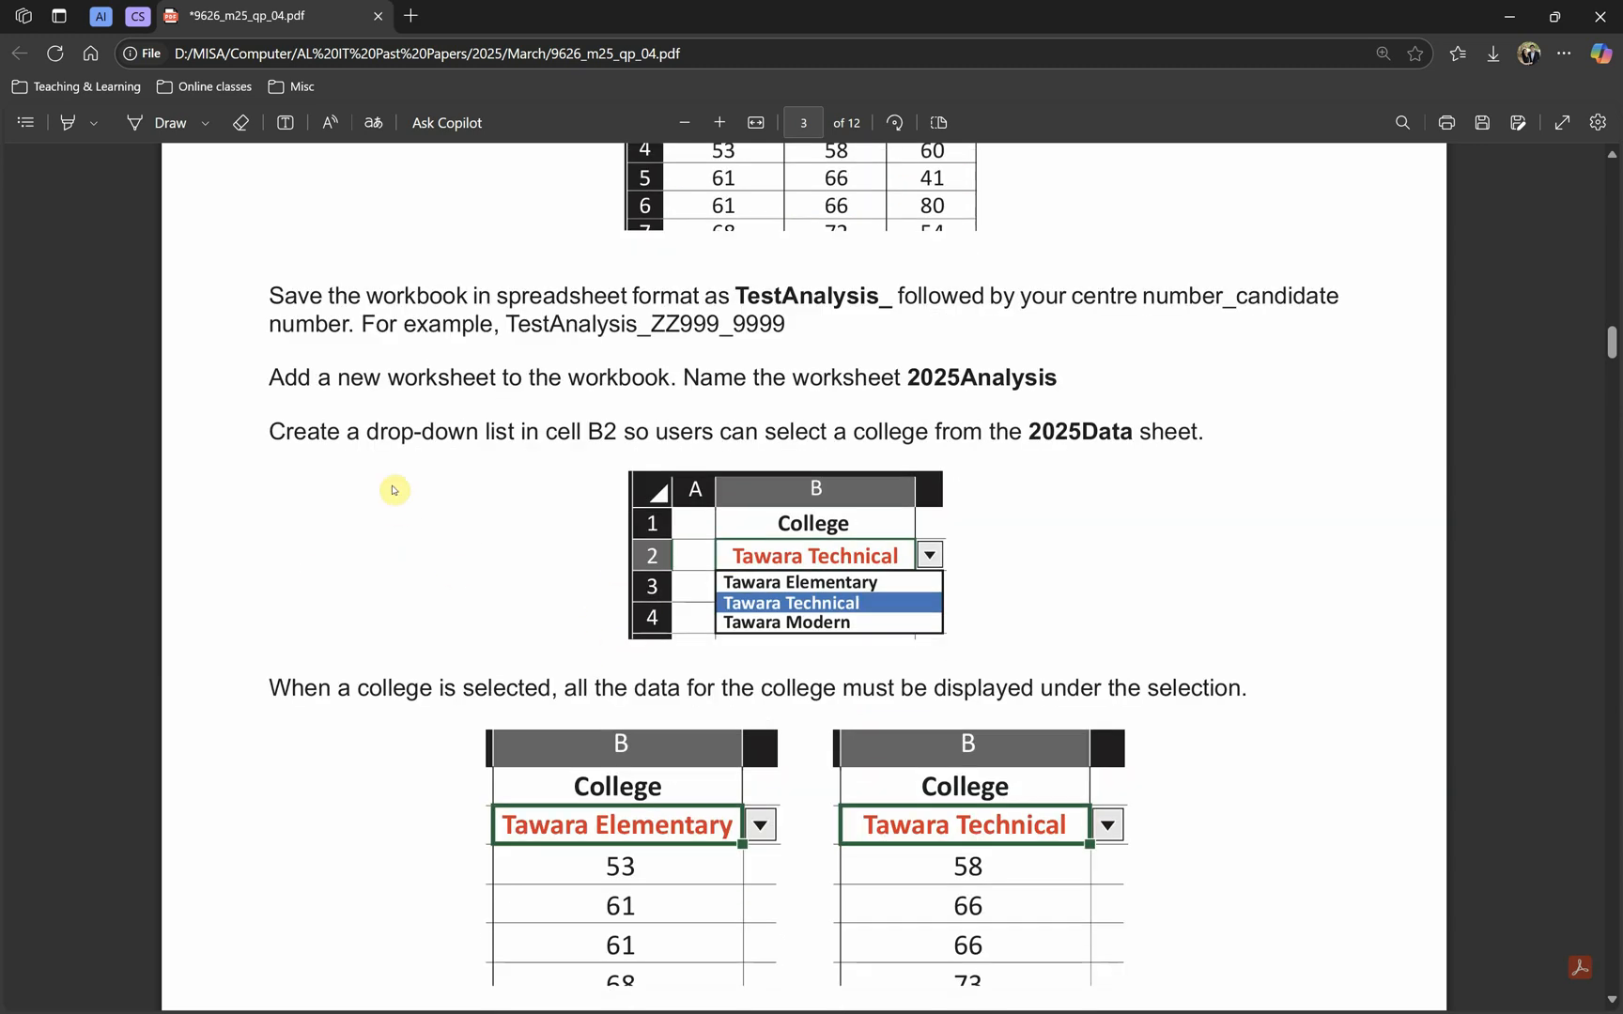
pyautogui.moveTo(589, 432); pyautogui.dragTo(648, 432)
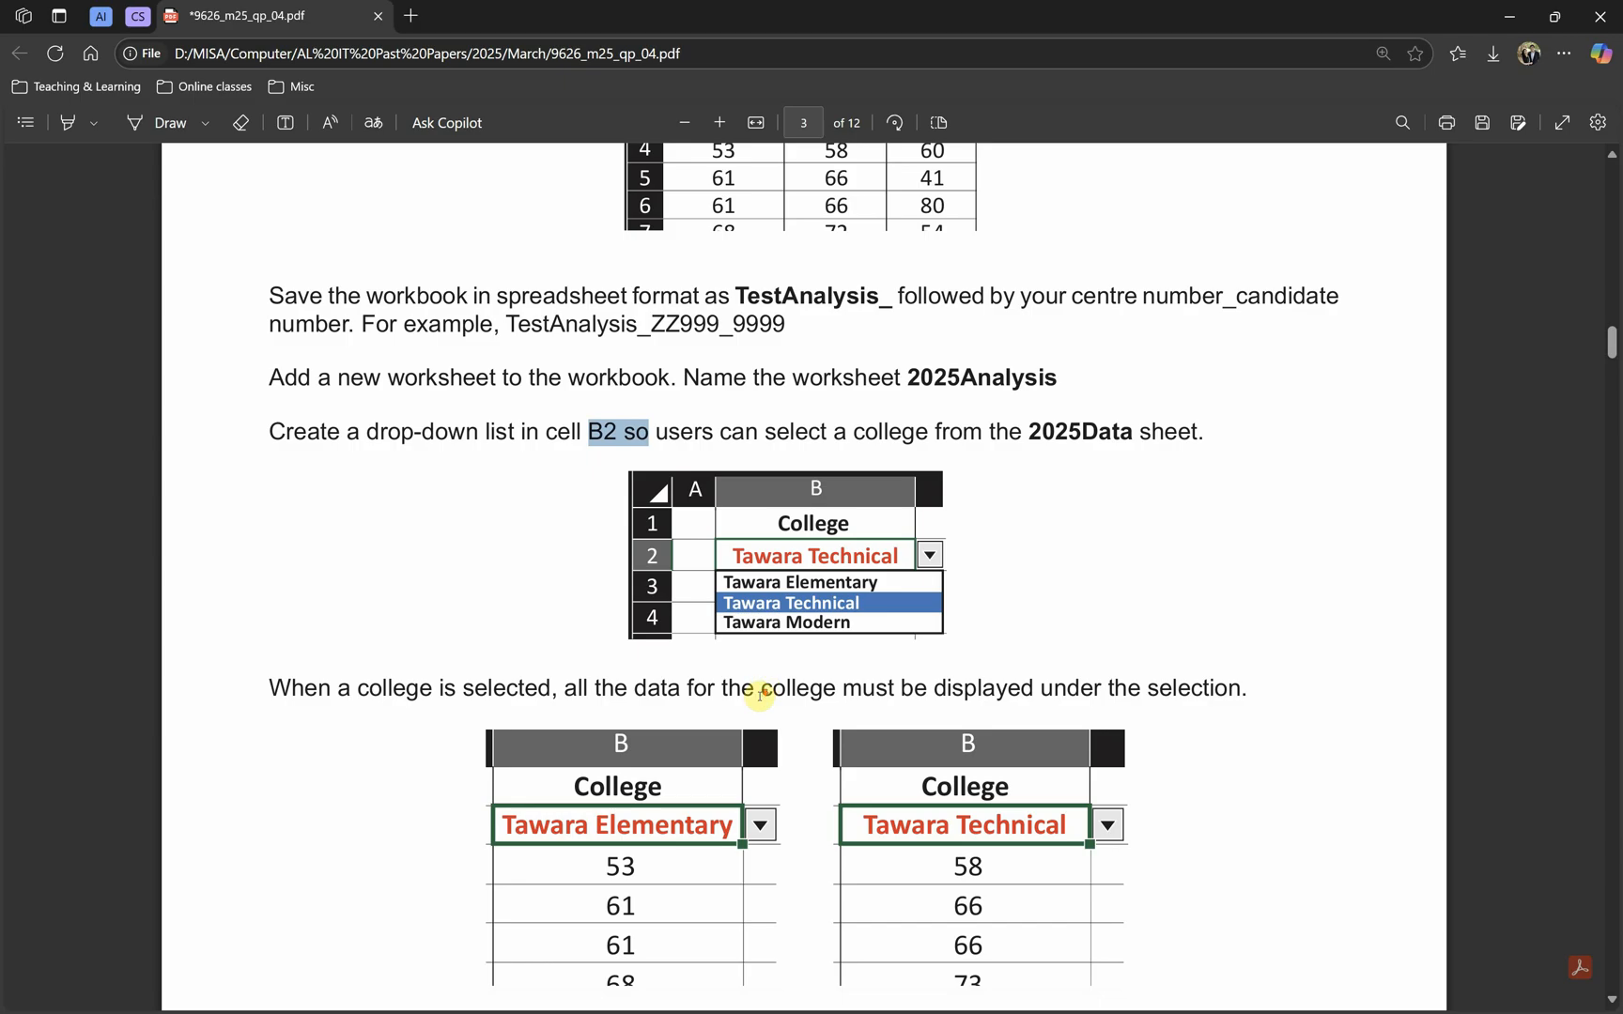
pyautogui.scroll(-2, 761, 689)
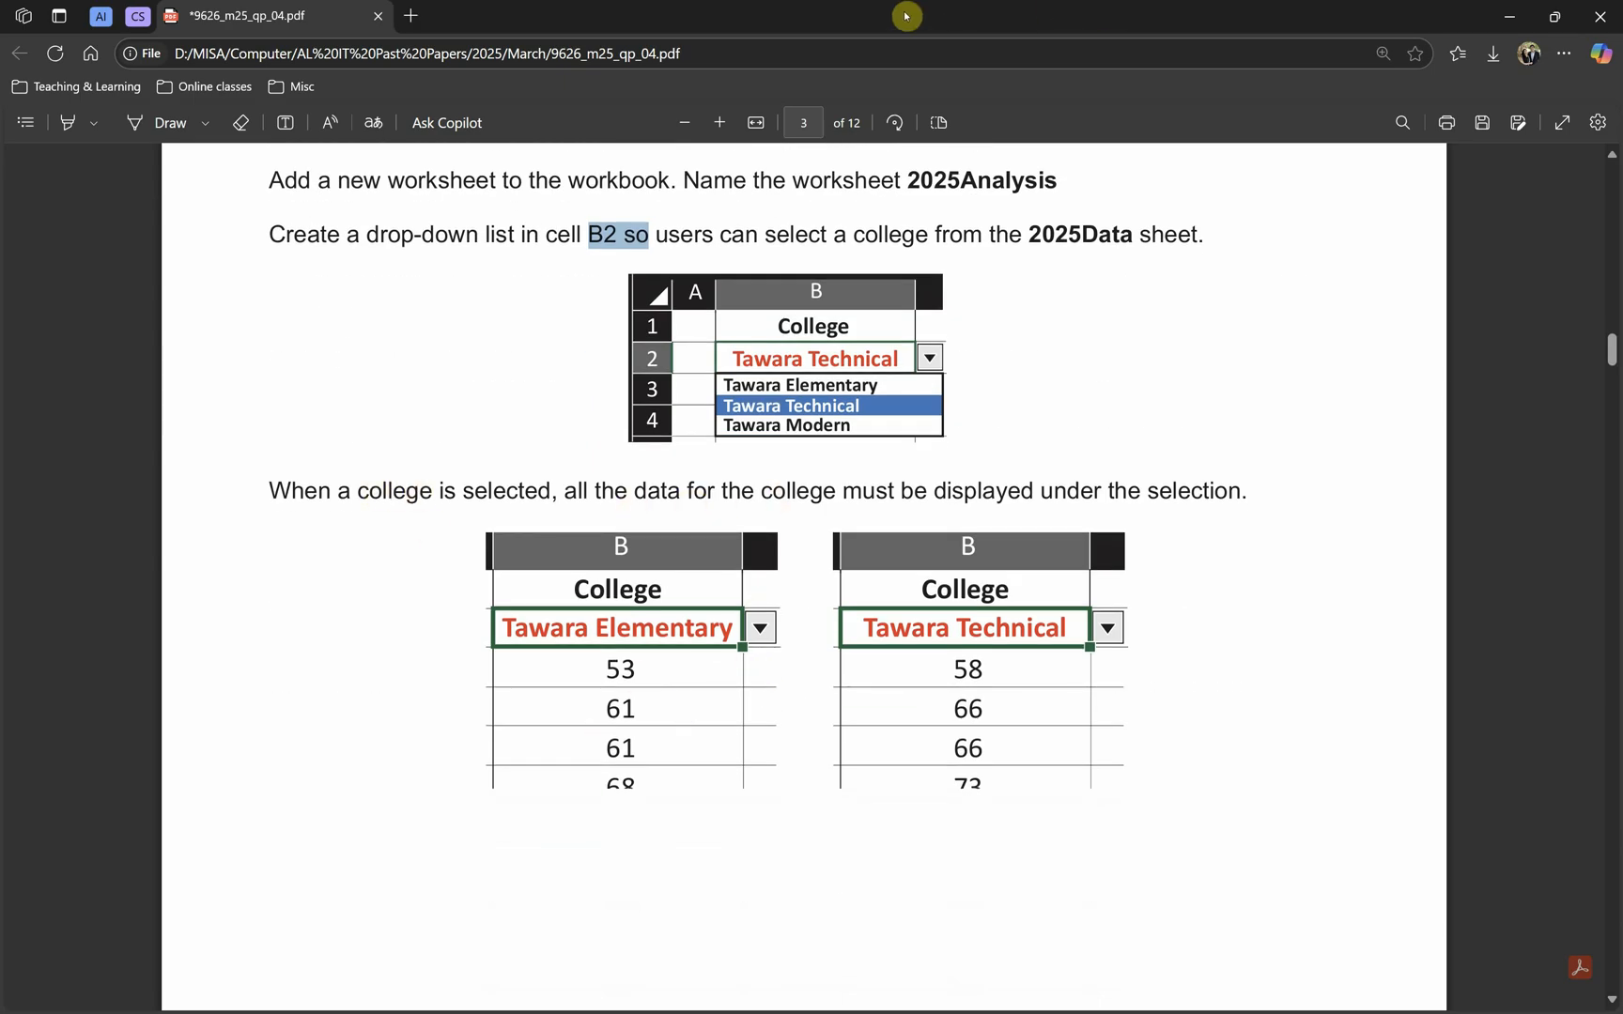
pyautogui.moveTo(845, 23); pyautogui.dragTo(1622, 526)
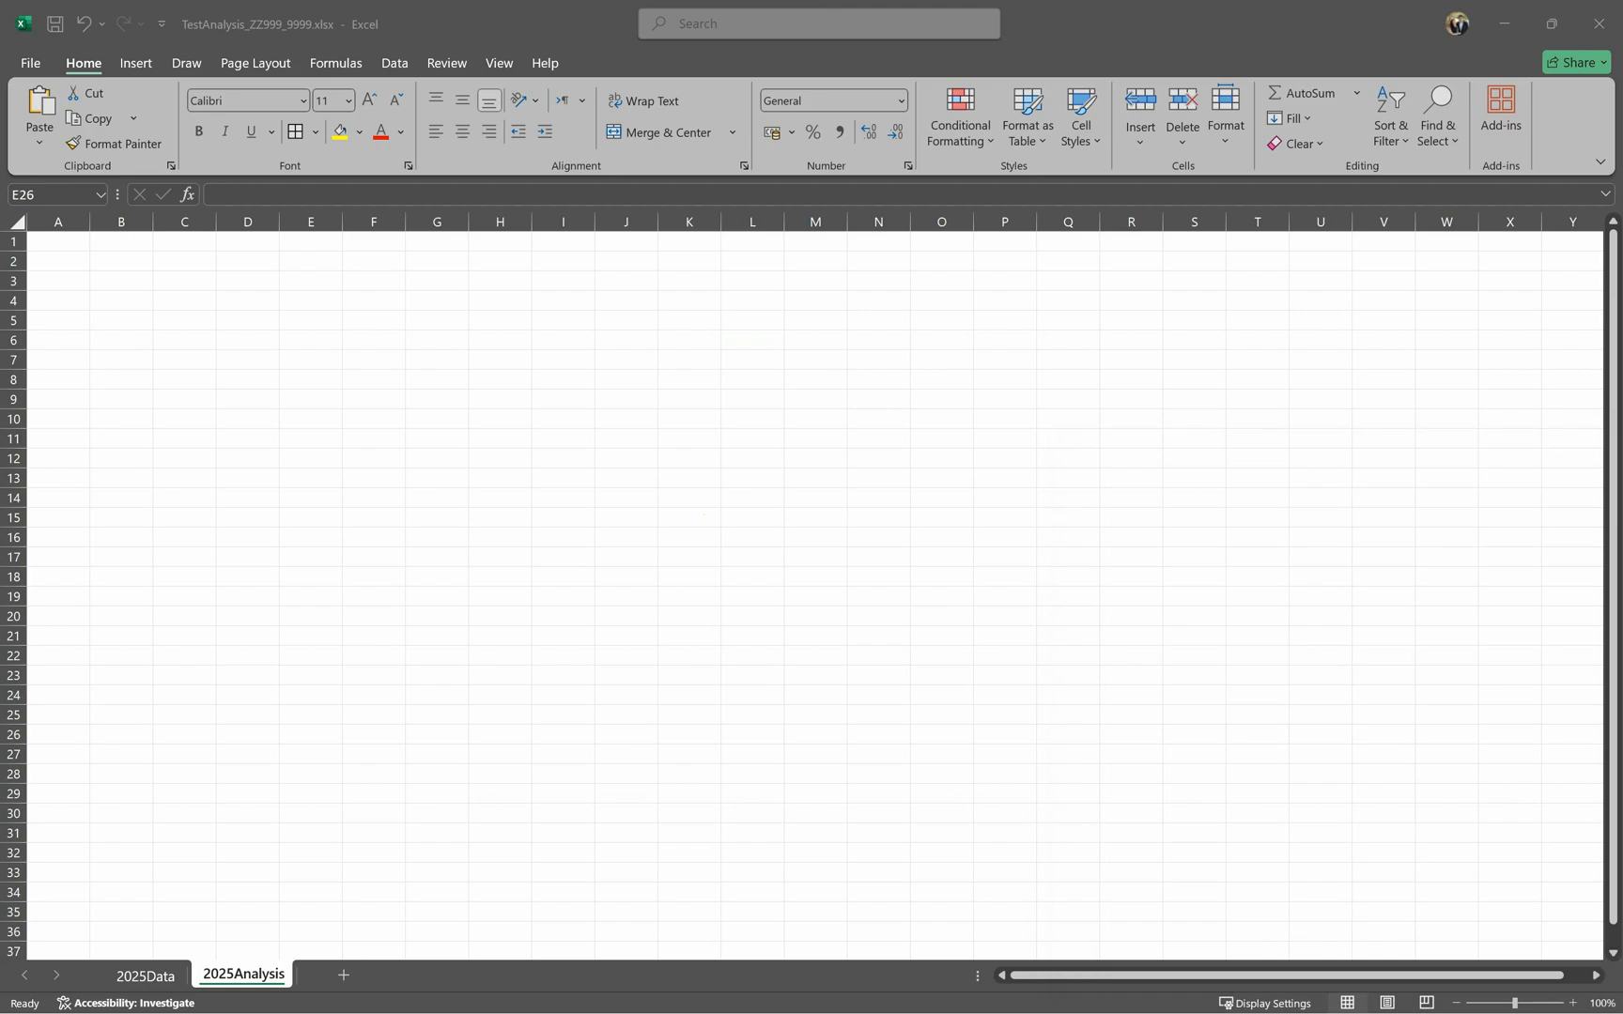
pyautogui.click(160, 251)
pyautogui.write('College')
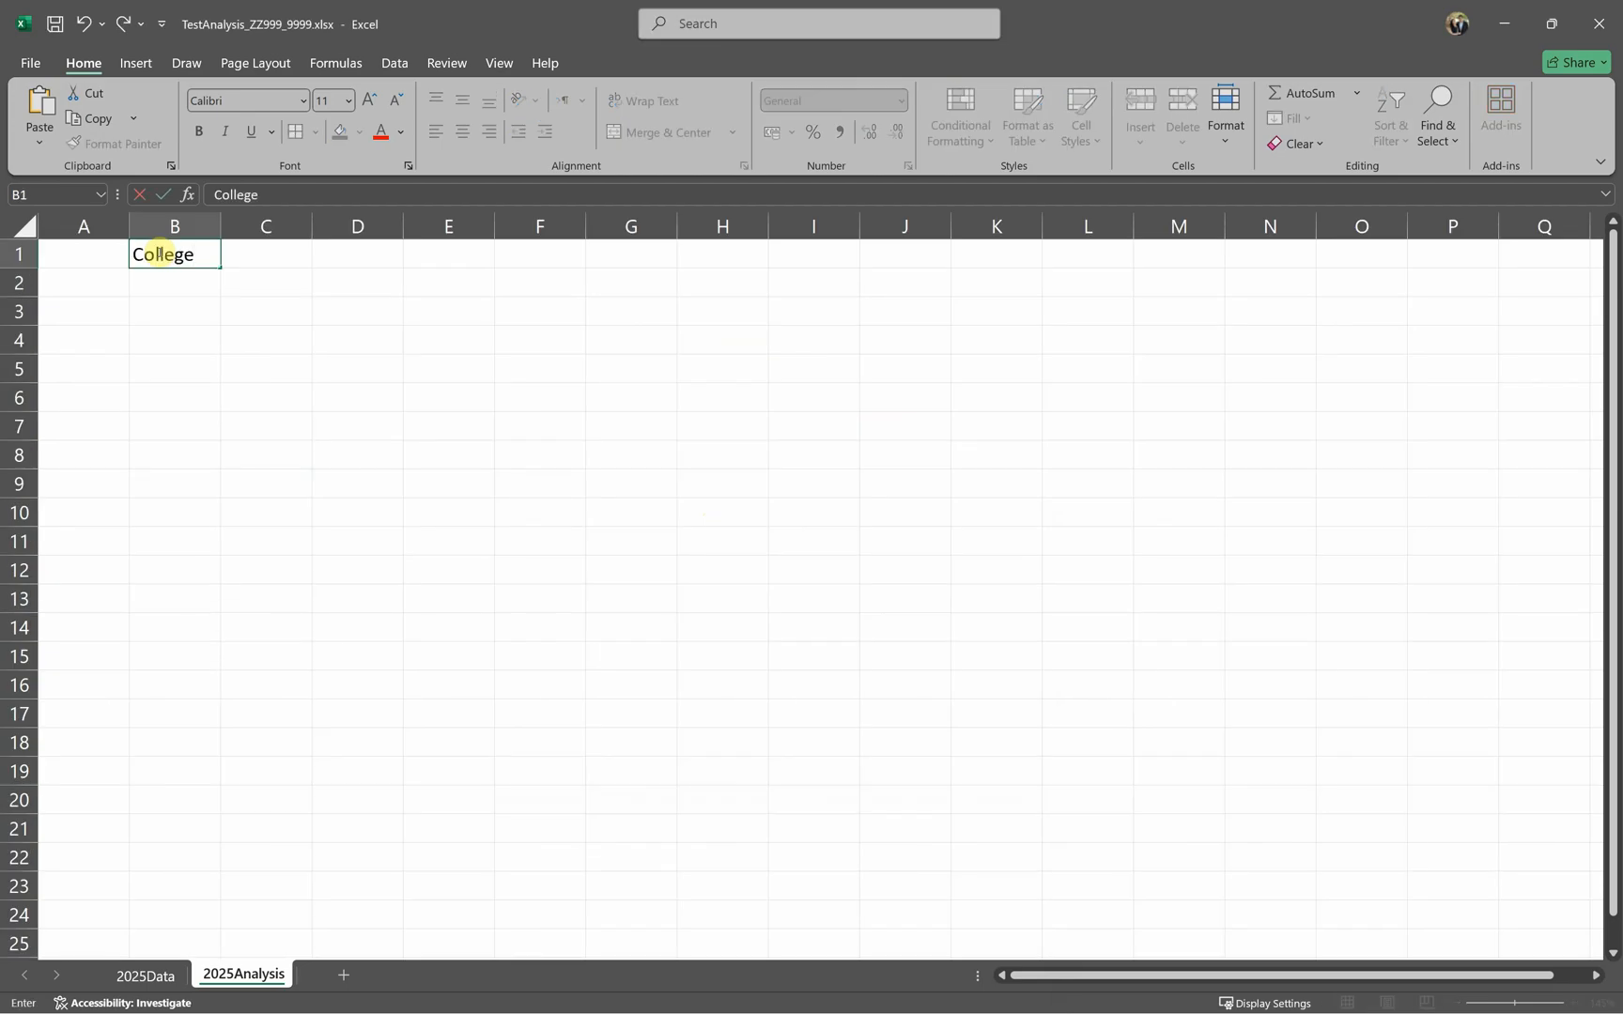
pyautogui.press('Return')
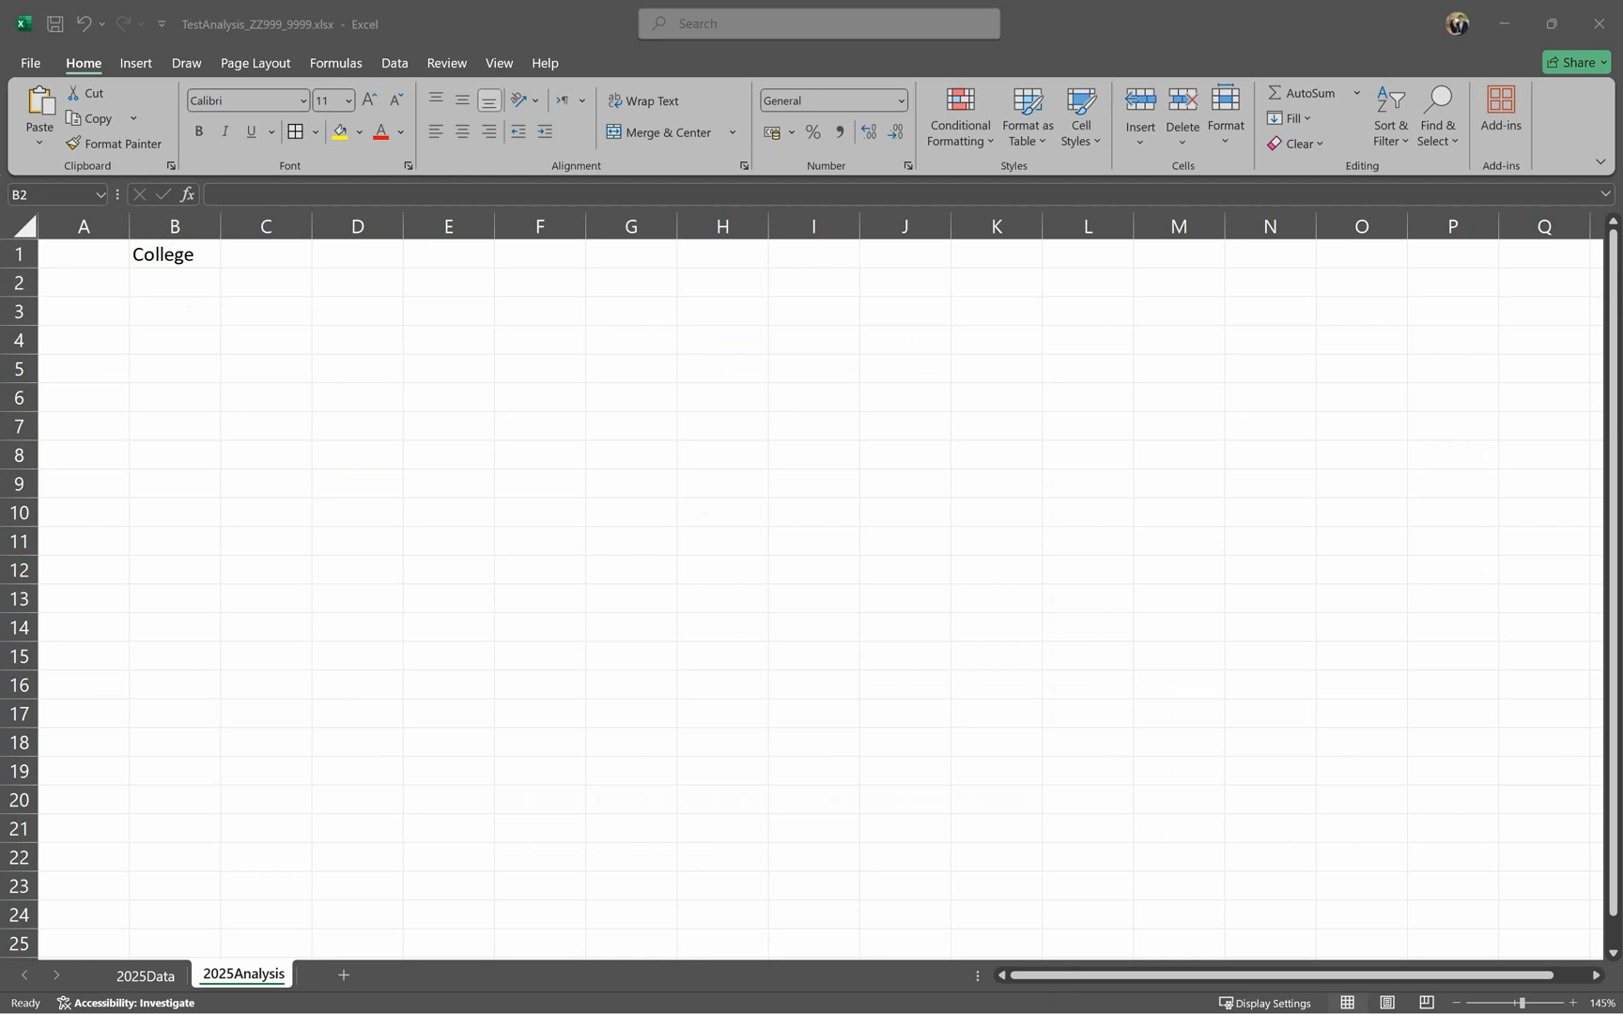
# Step: Add a list data validation to cell B2 with the college names in '2025Data'!$A$3:$C$3 as its source
pyautogui.click(157, 286)
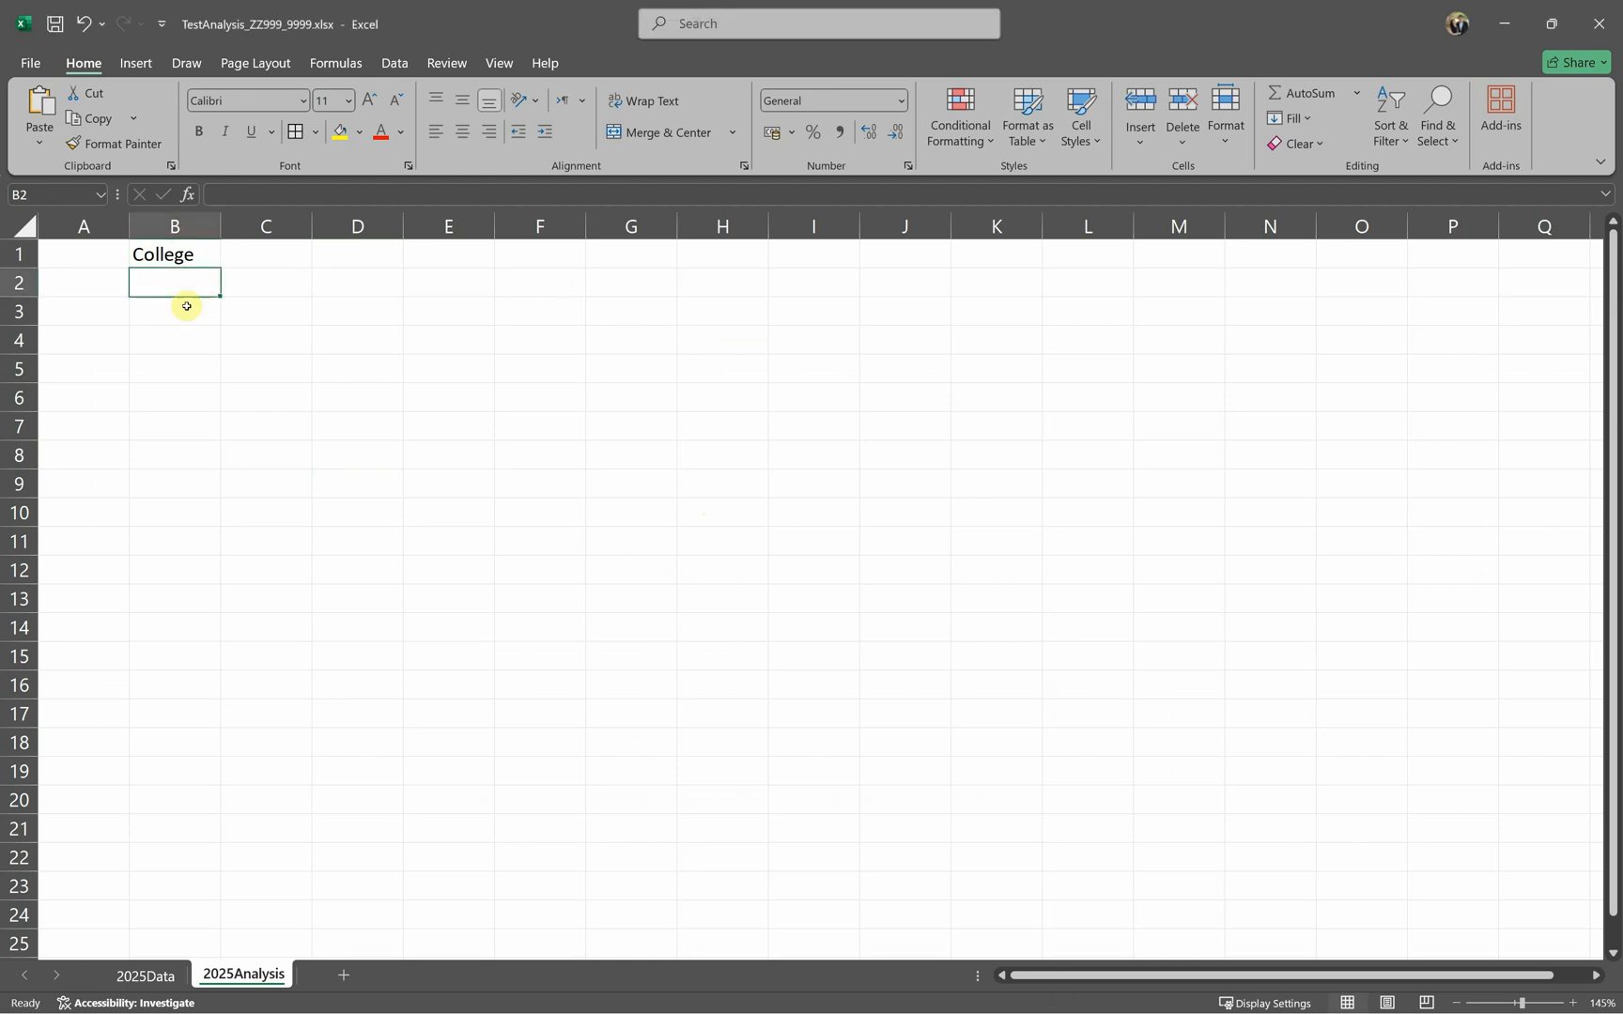
pyautogui.click(385, 64)
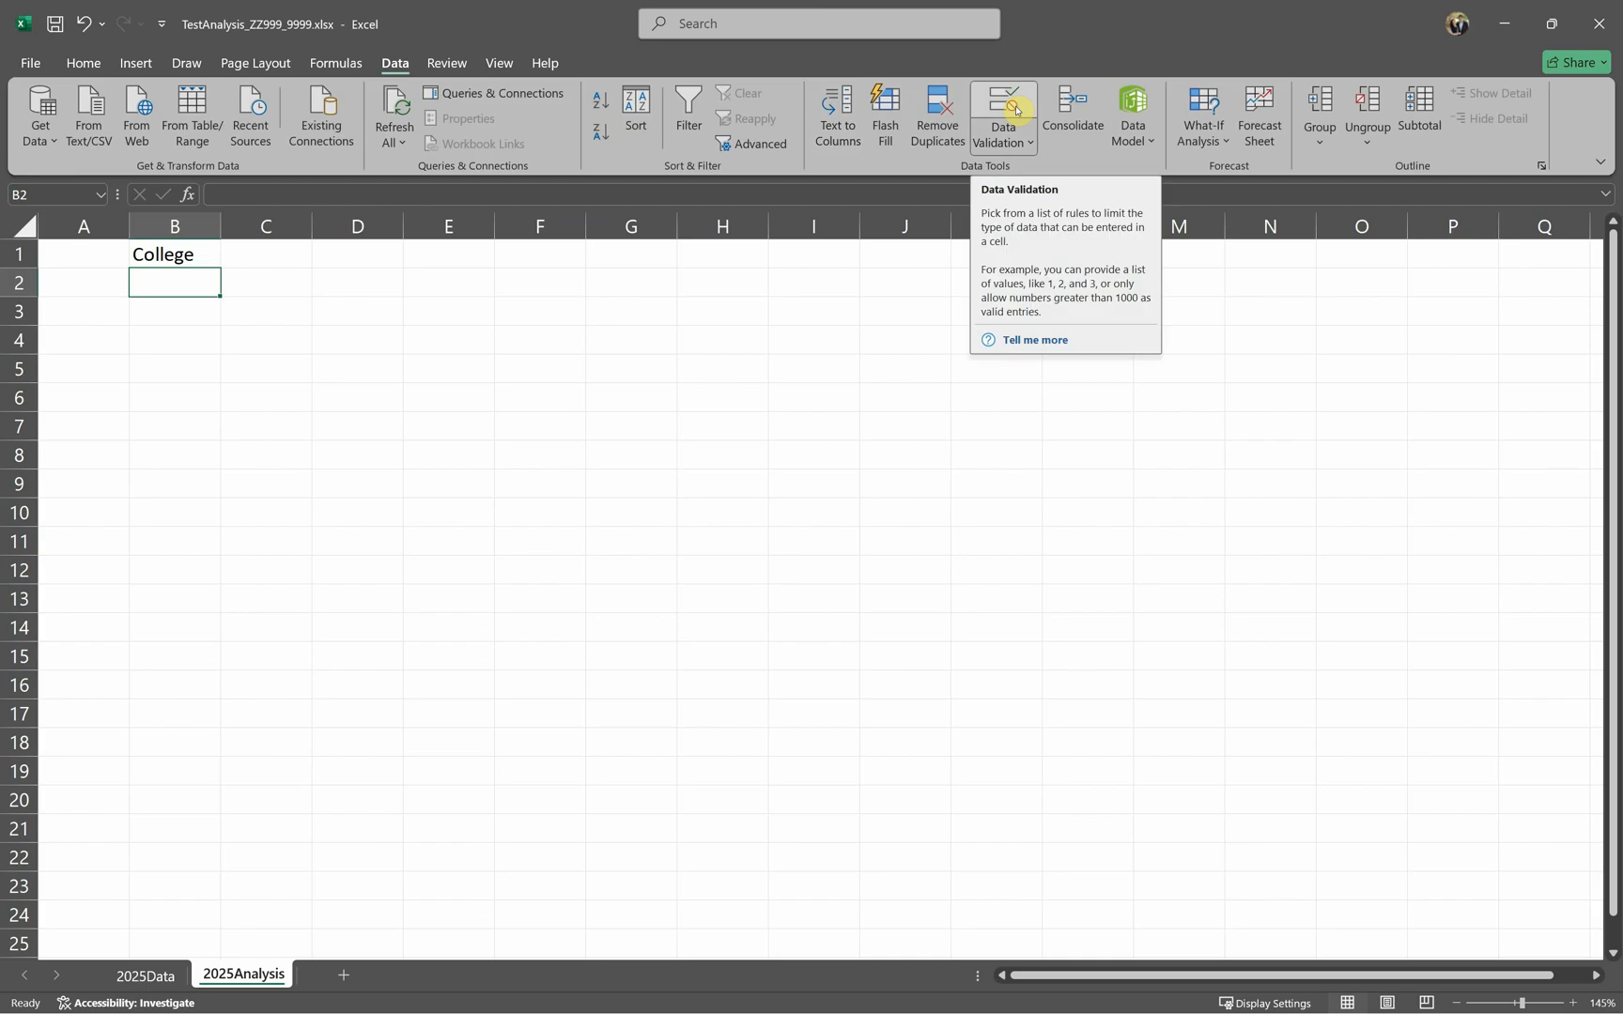
pyautogui.click(1014, 109)
pyautogui.click(755, 415)
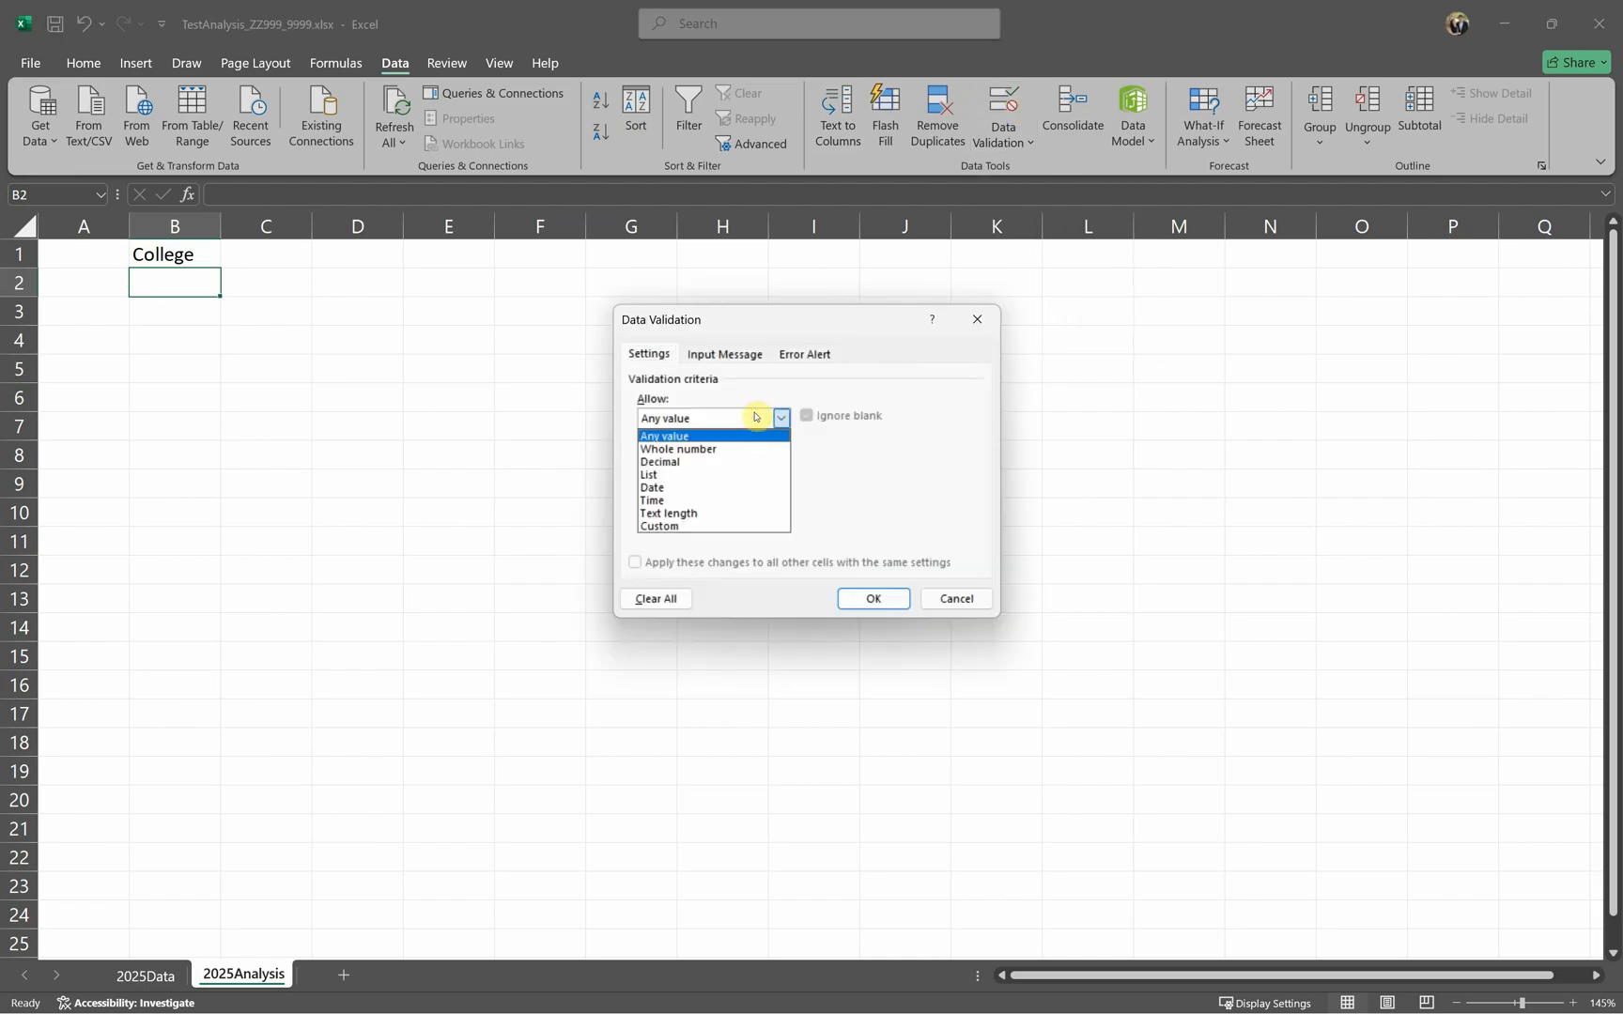
pyautogui.click(687, 476)
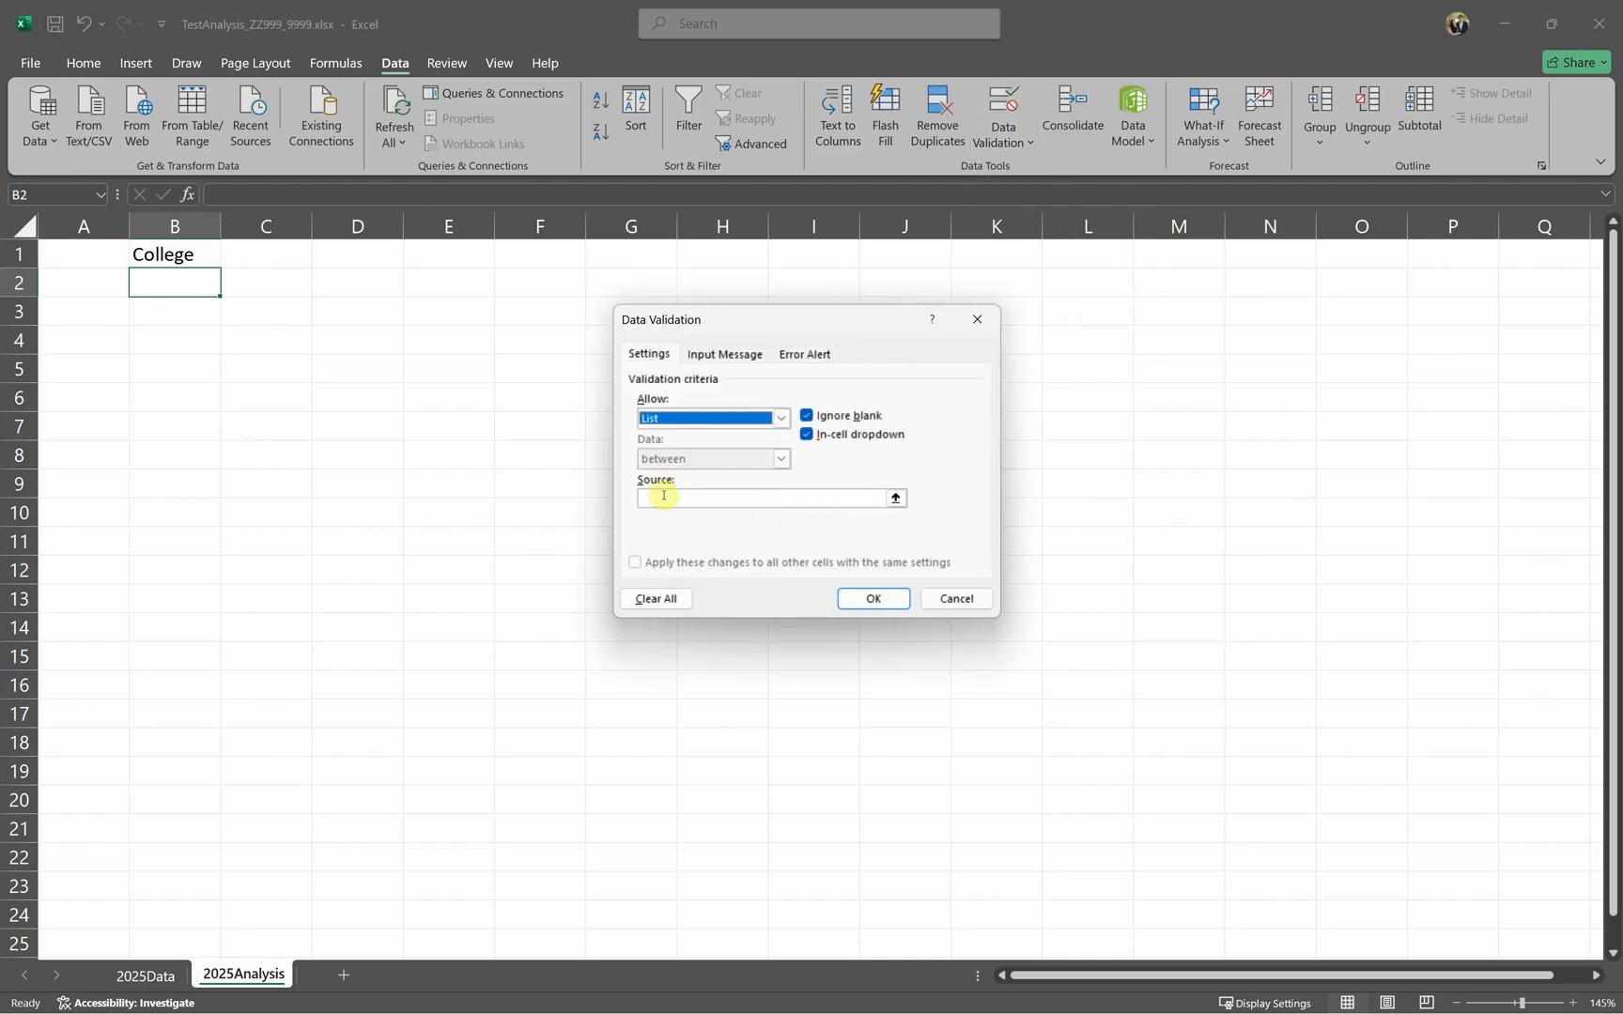
pyautogui.click(663, 496)
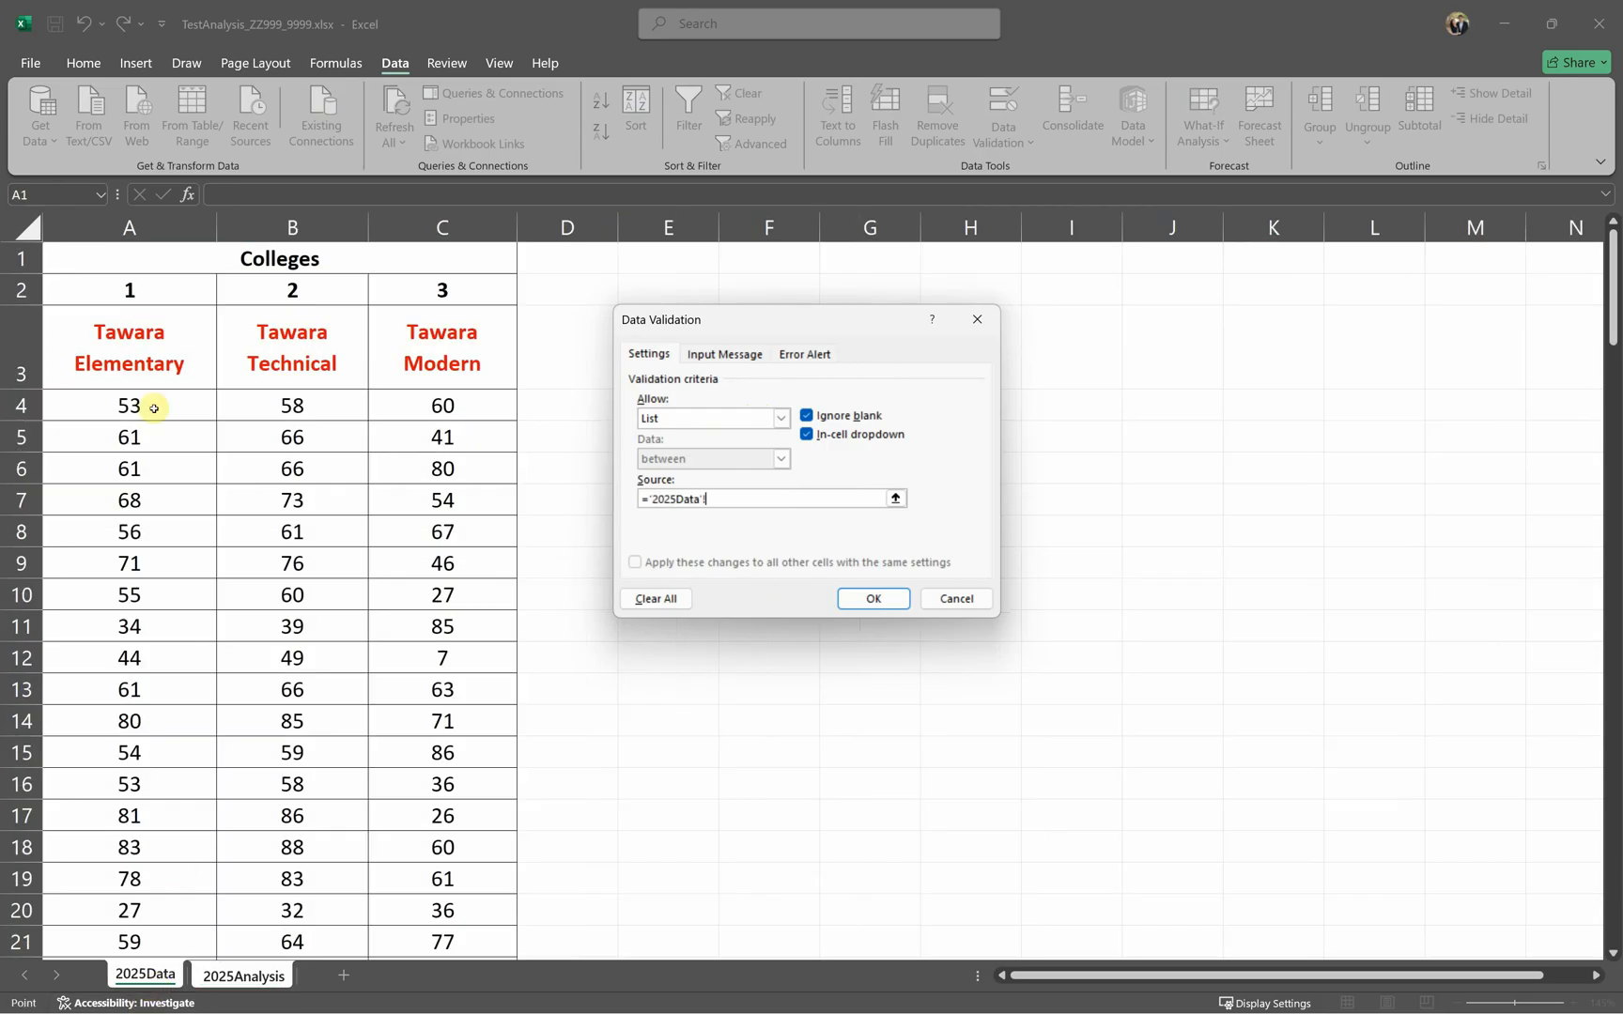
pyautogui.moveTo(94, 344); pyautogui.dragTo(415, 352)
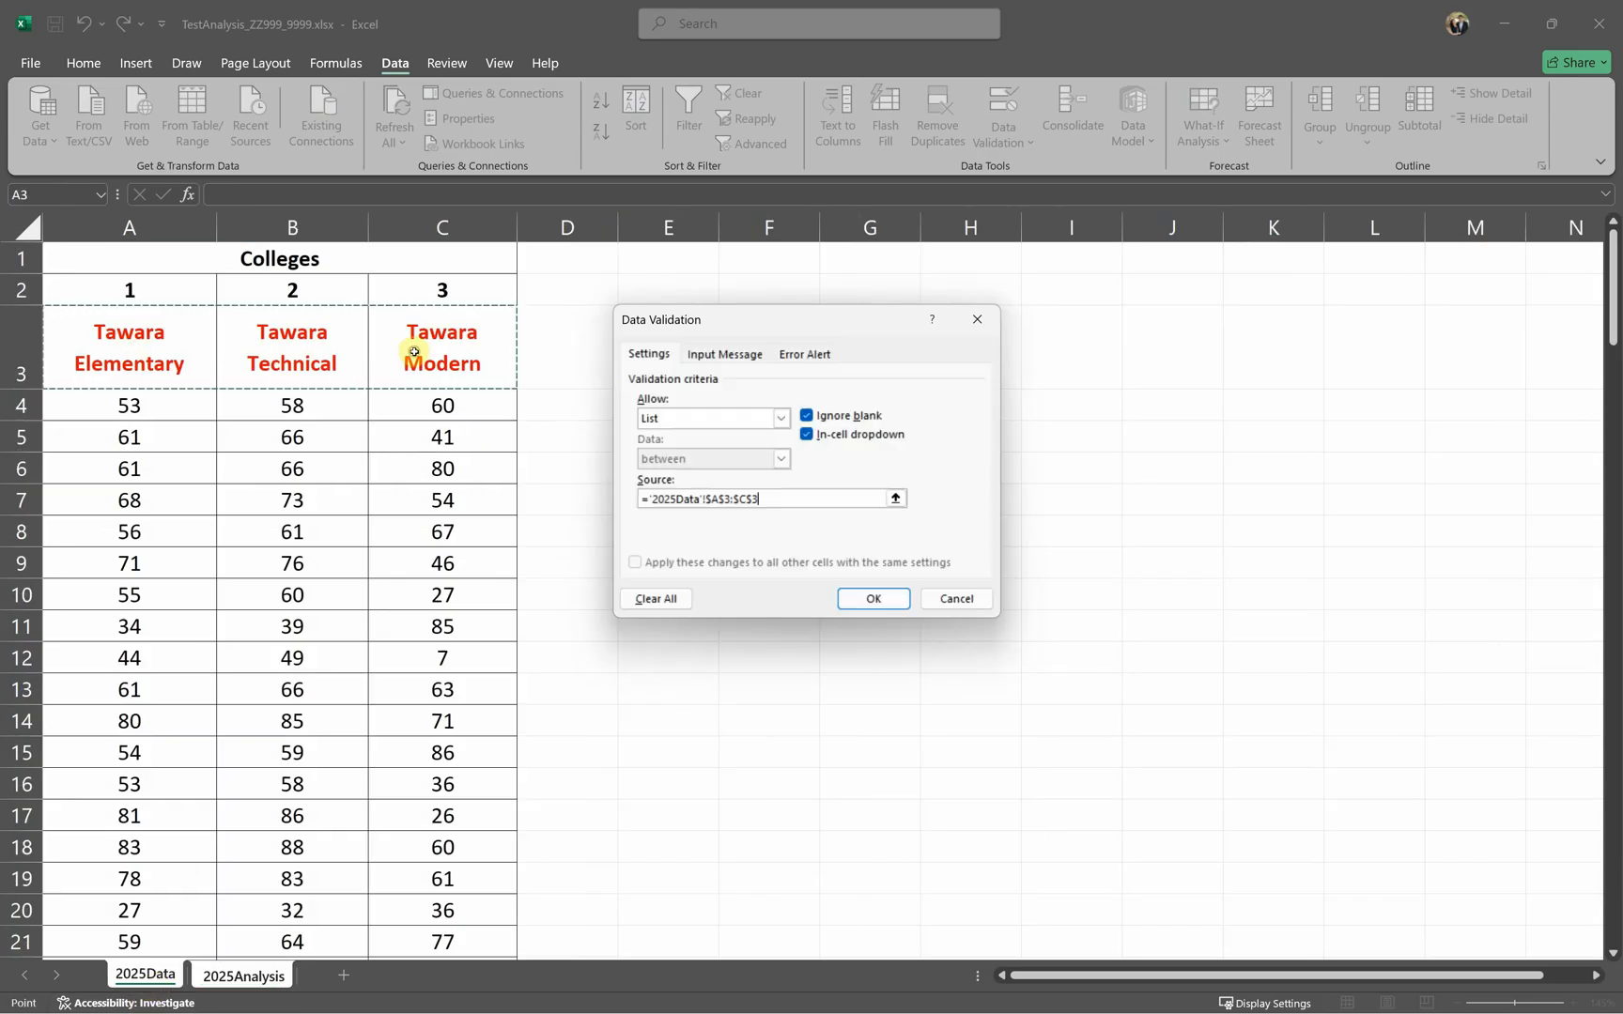
pyautogui.click(878, 598)
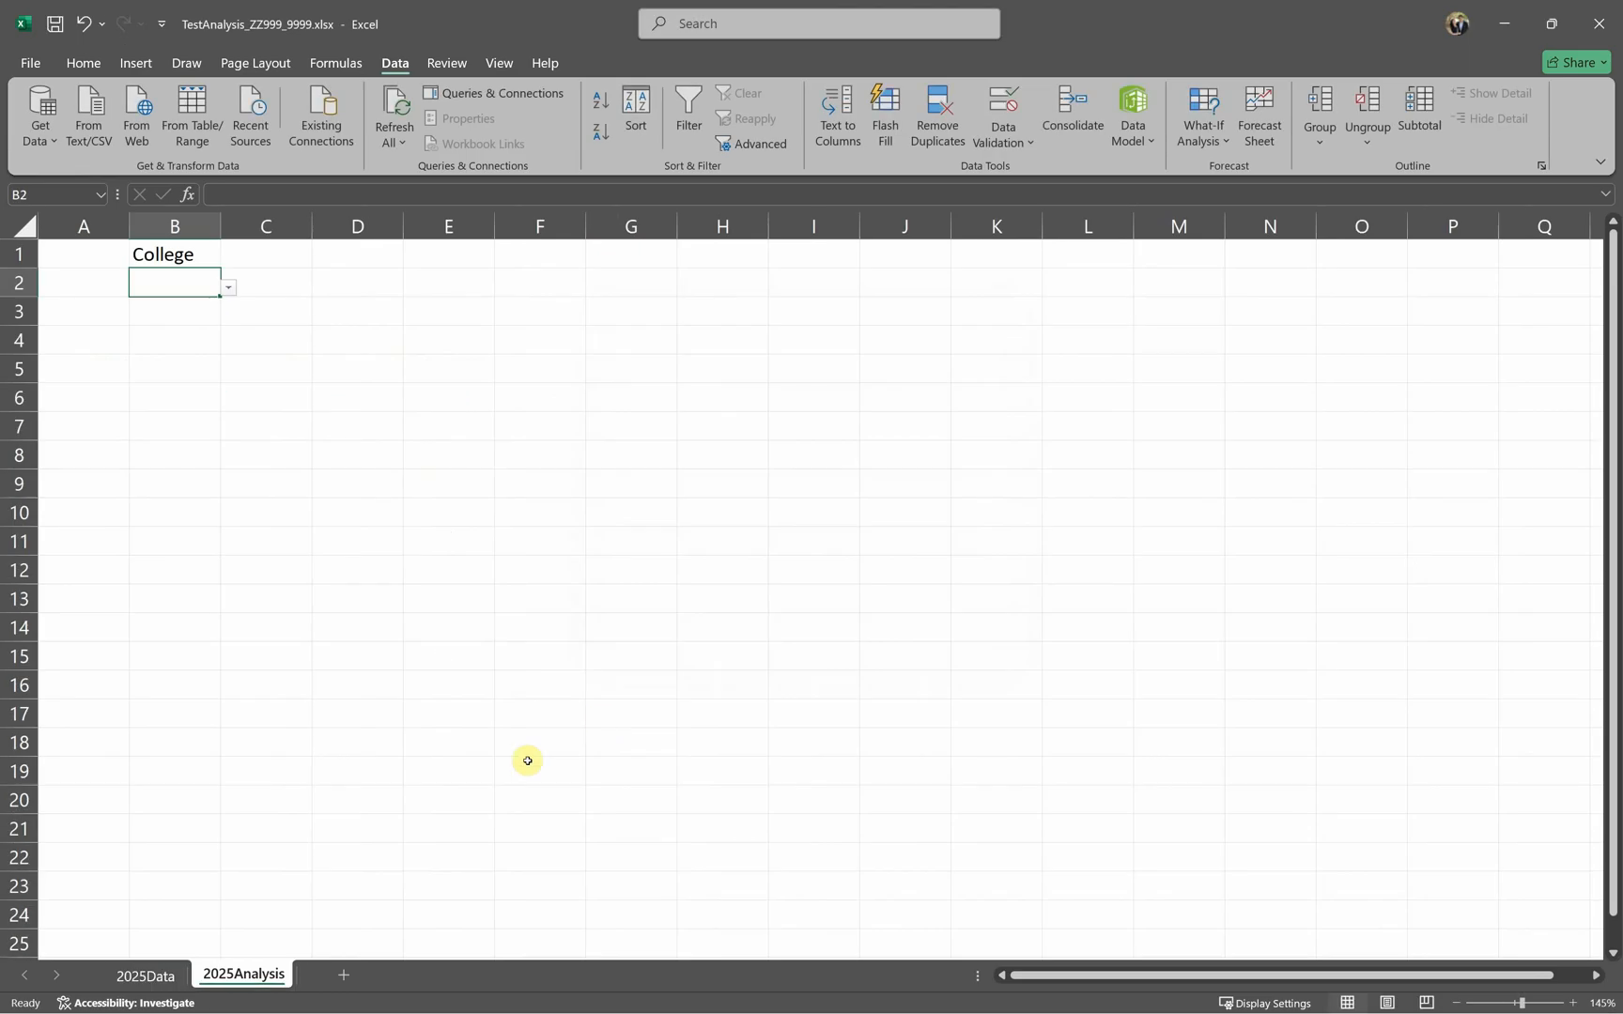
# Step: Choose Tawara Technical from the drop-down list in cell B2
pyautogui.click(228, 286)
pyautogui.click(222, 321)
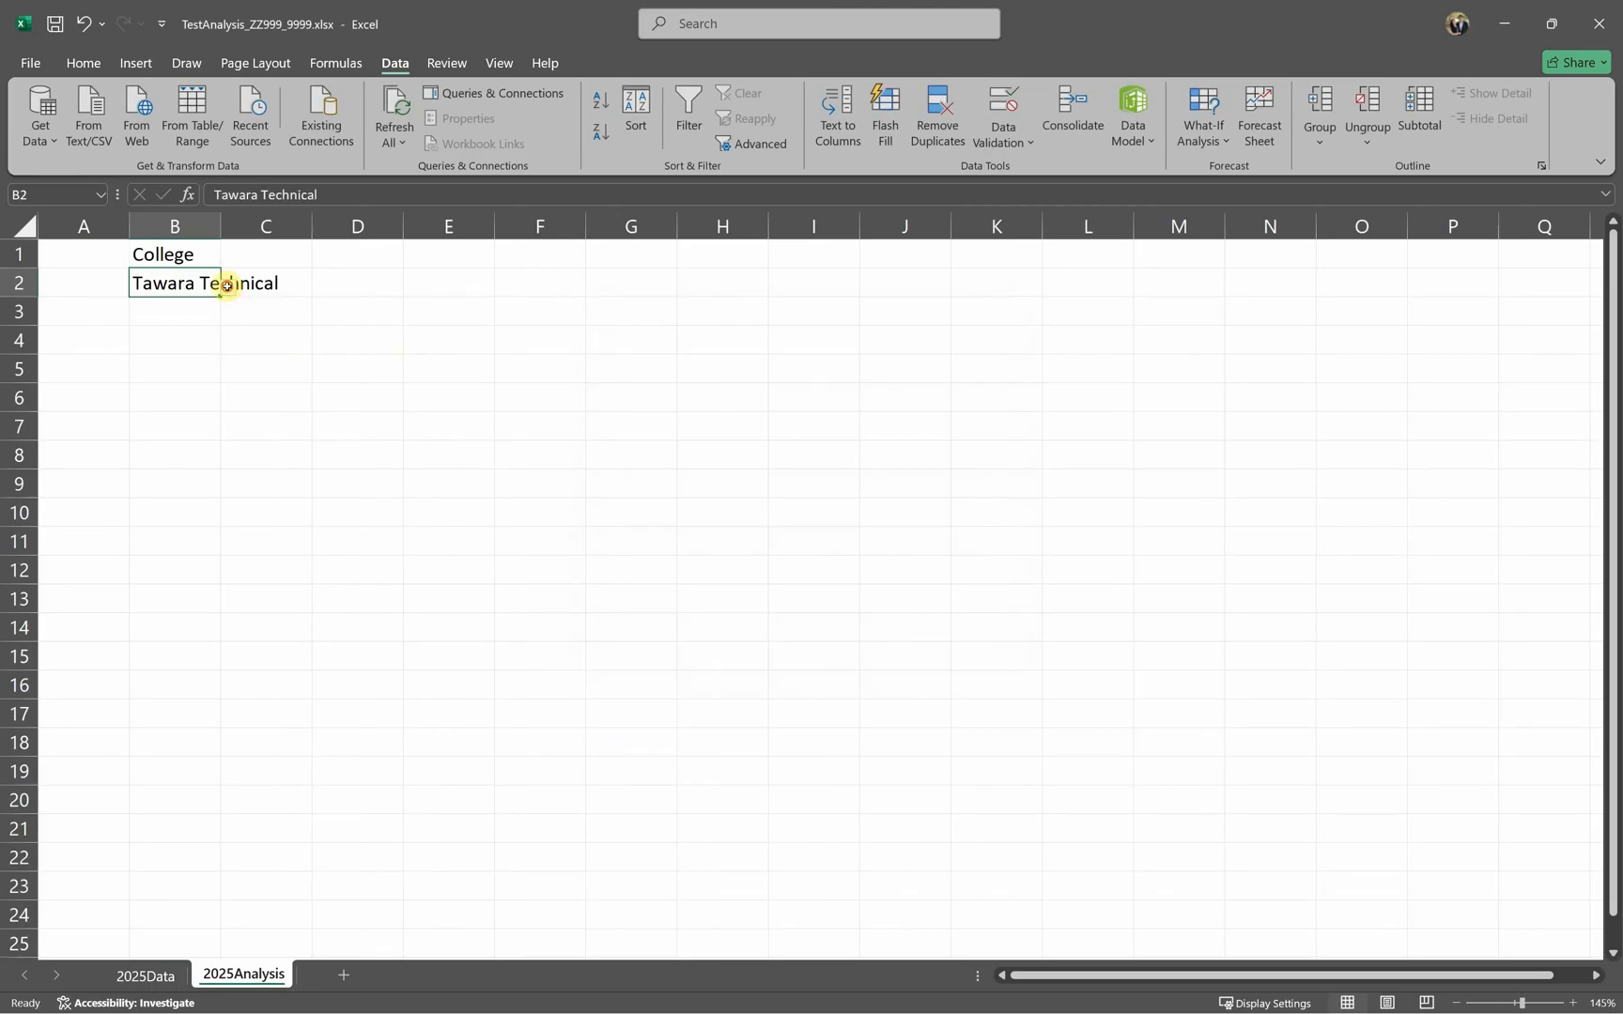
pyautogui.click(235, 296)
pyautogui.click(203, 282)
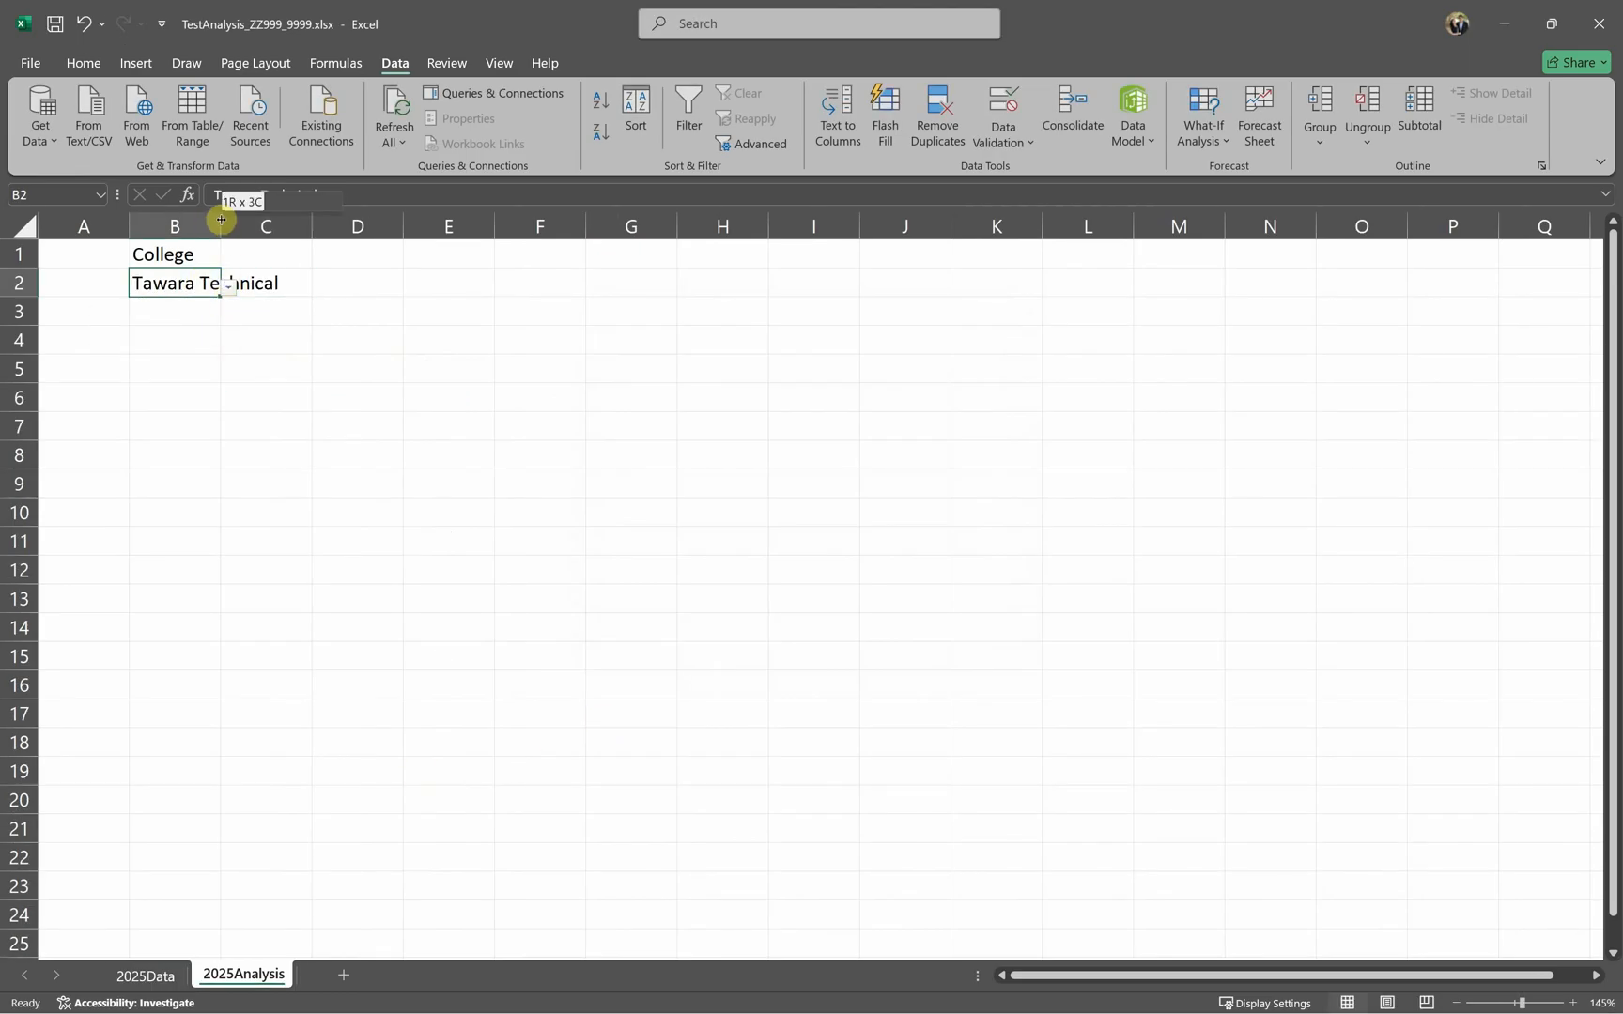
# Step: Auto-fit the width of column B, and centre cells B1:B2 horizontally and vertically
pyautogui.doubleClick(221, 225)
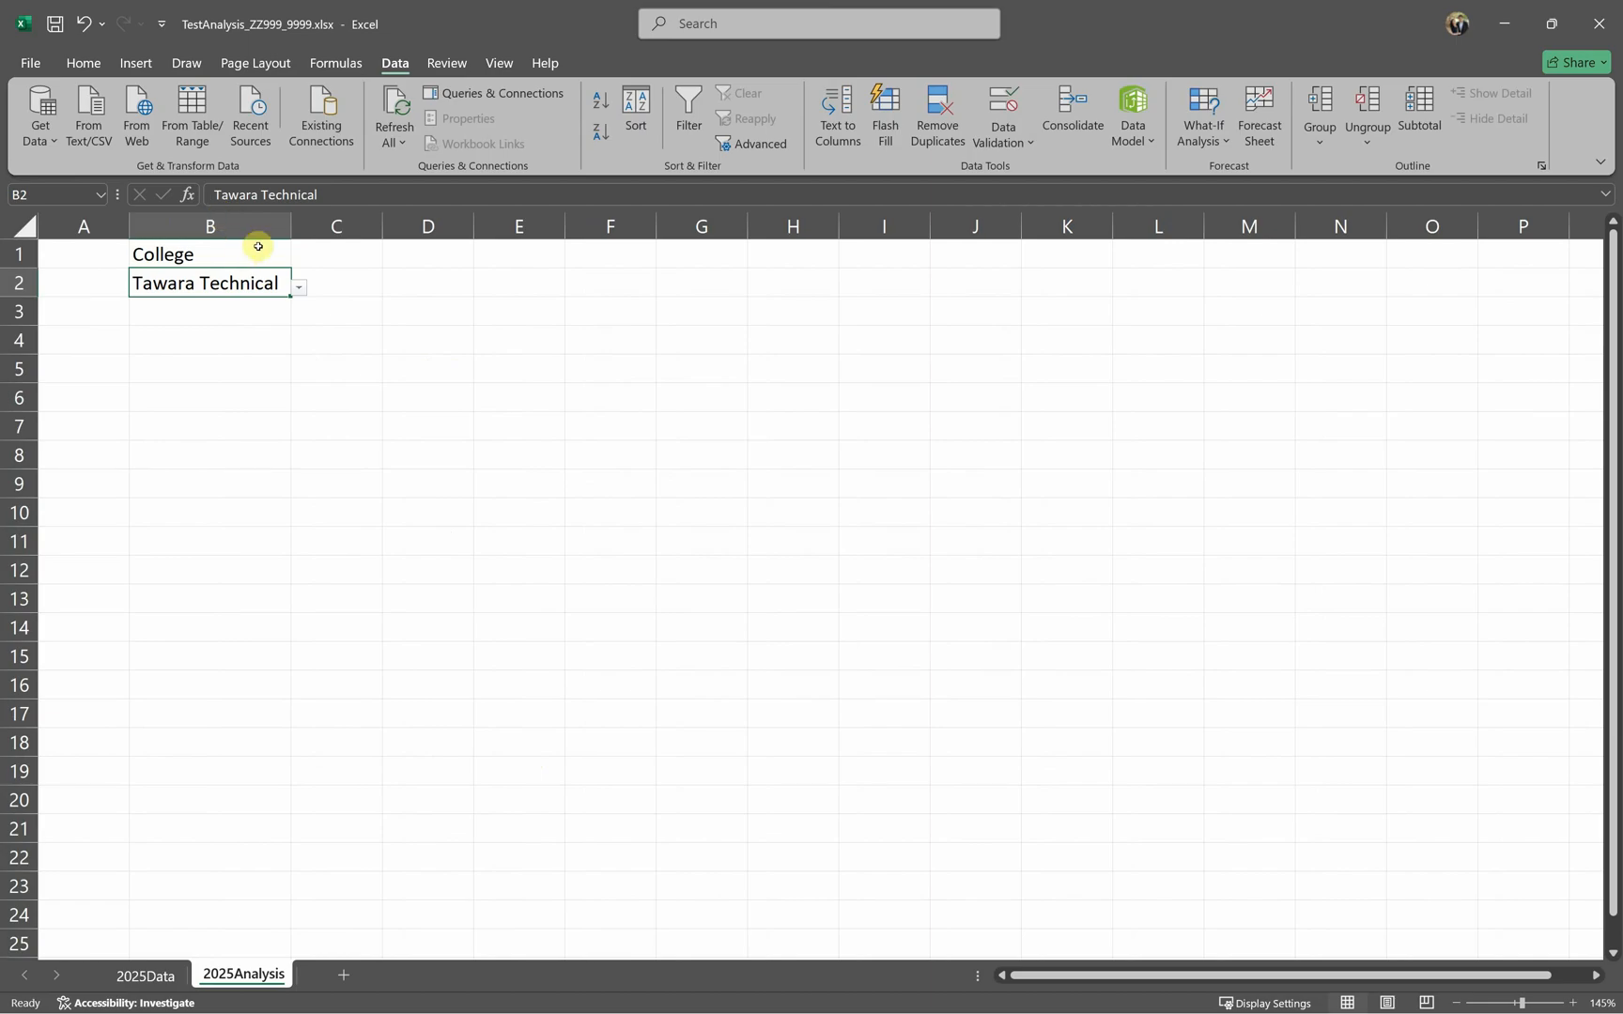
pyautogui.moveTo(257, 252); pyautogui.dragTo(254, 281)
pyautogui.click(69, 67)
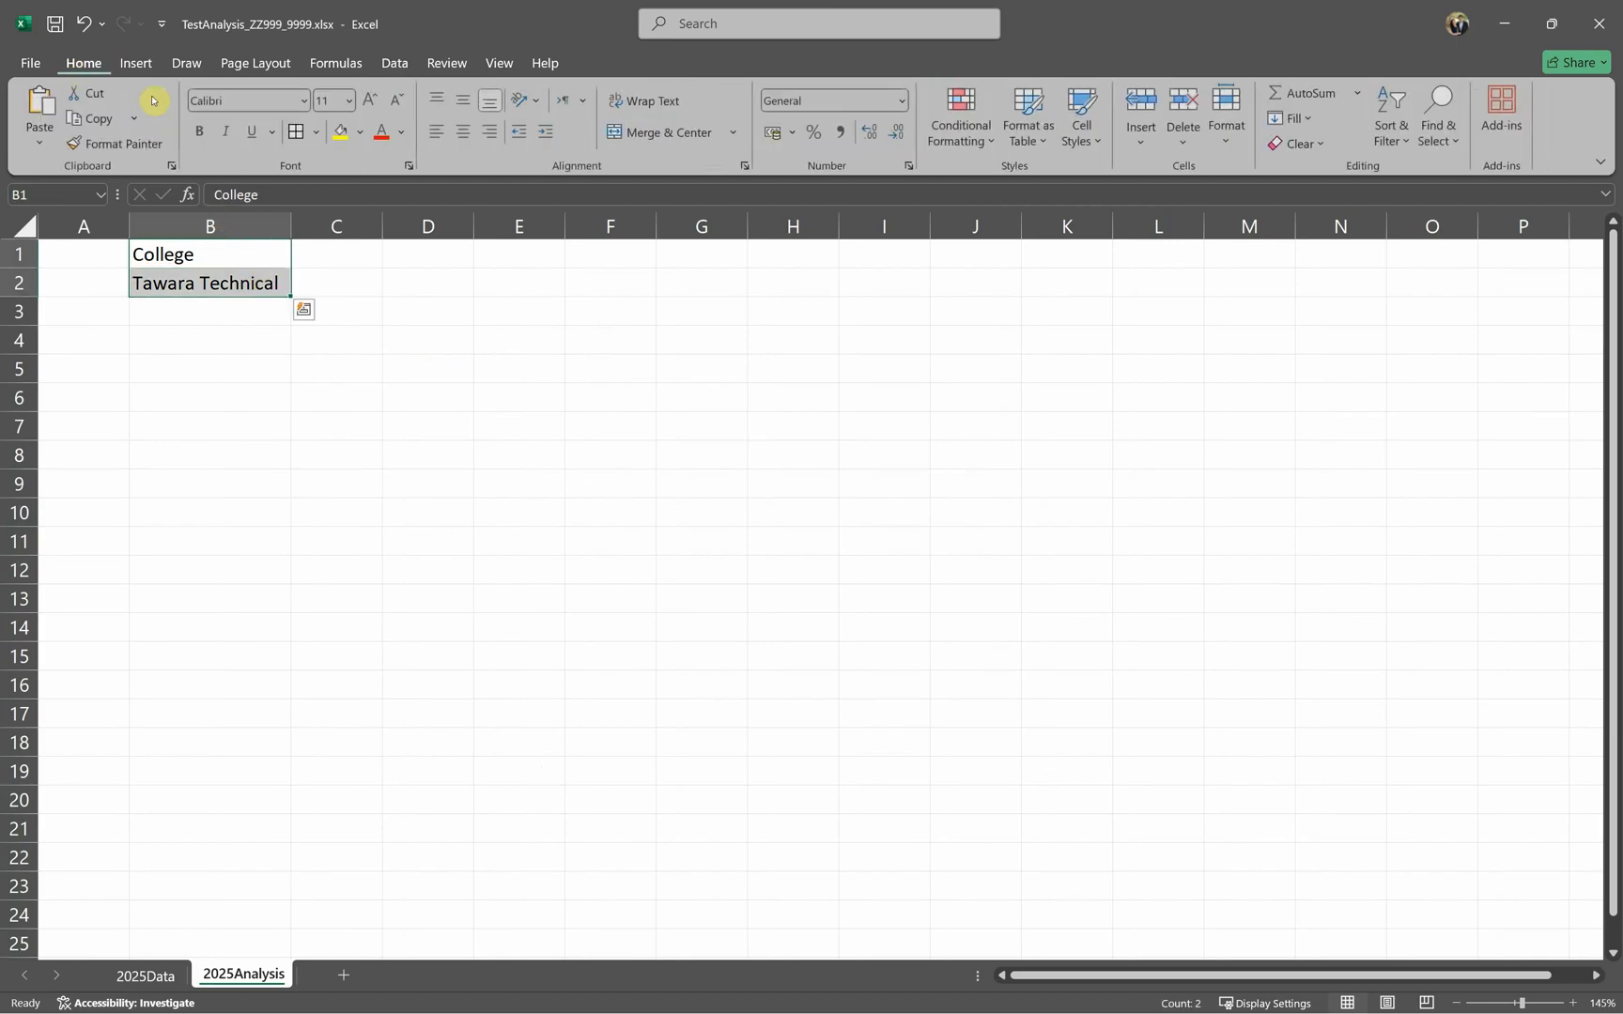
pyautogui.click(463, 132)
pyautogui.click(463, 99)
pyautogui.click(178, 283)
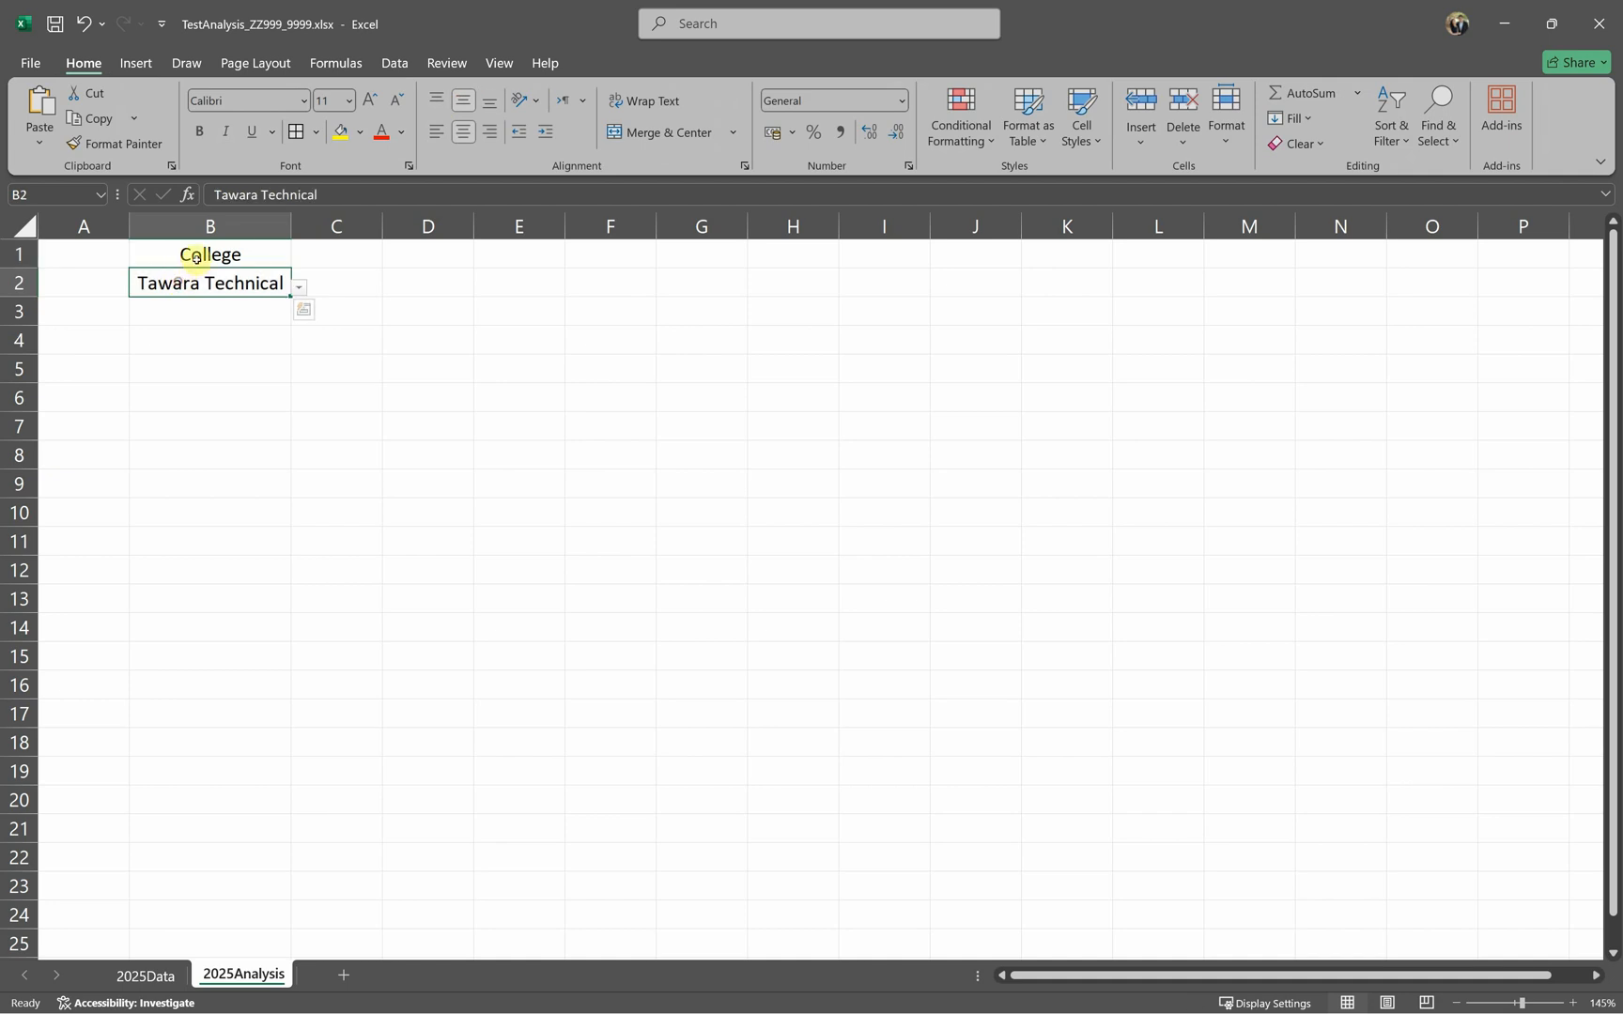
# Step: Make cells B1:B2 bold, and set the font colour of the college name in B2 to red
pyautogui.click(205, 256)
pyautogui.moveTo(207, 257); pyautogui.dragTo(210, 274)
pyautogui.hotkey('ctrl', 'b')
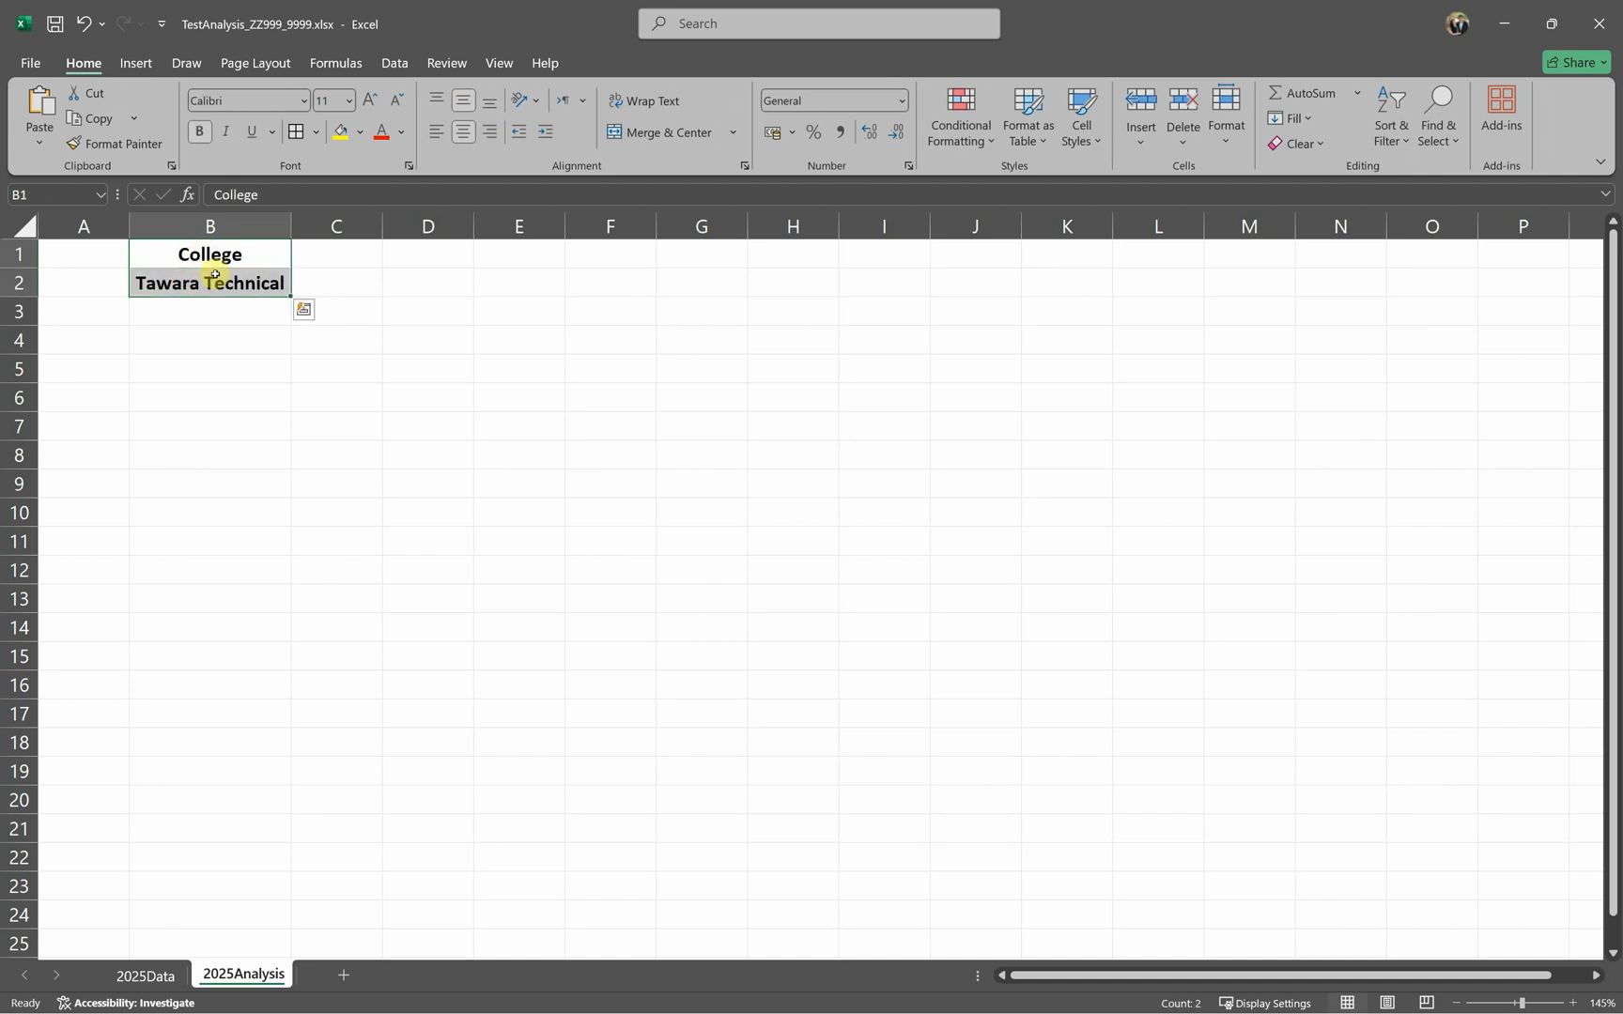
pyautogui.click(269, 280)
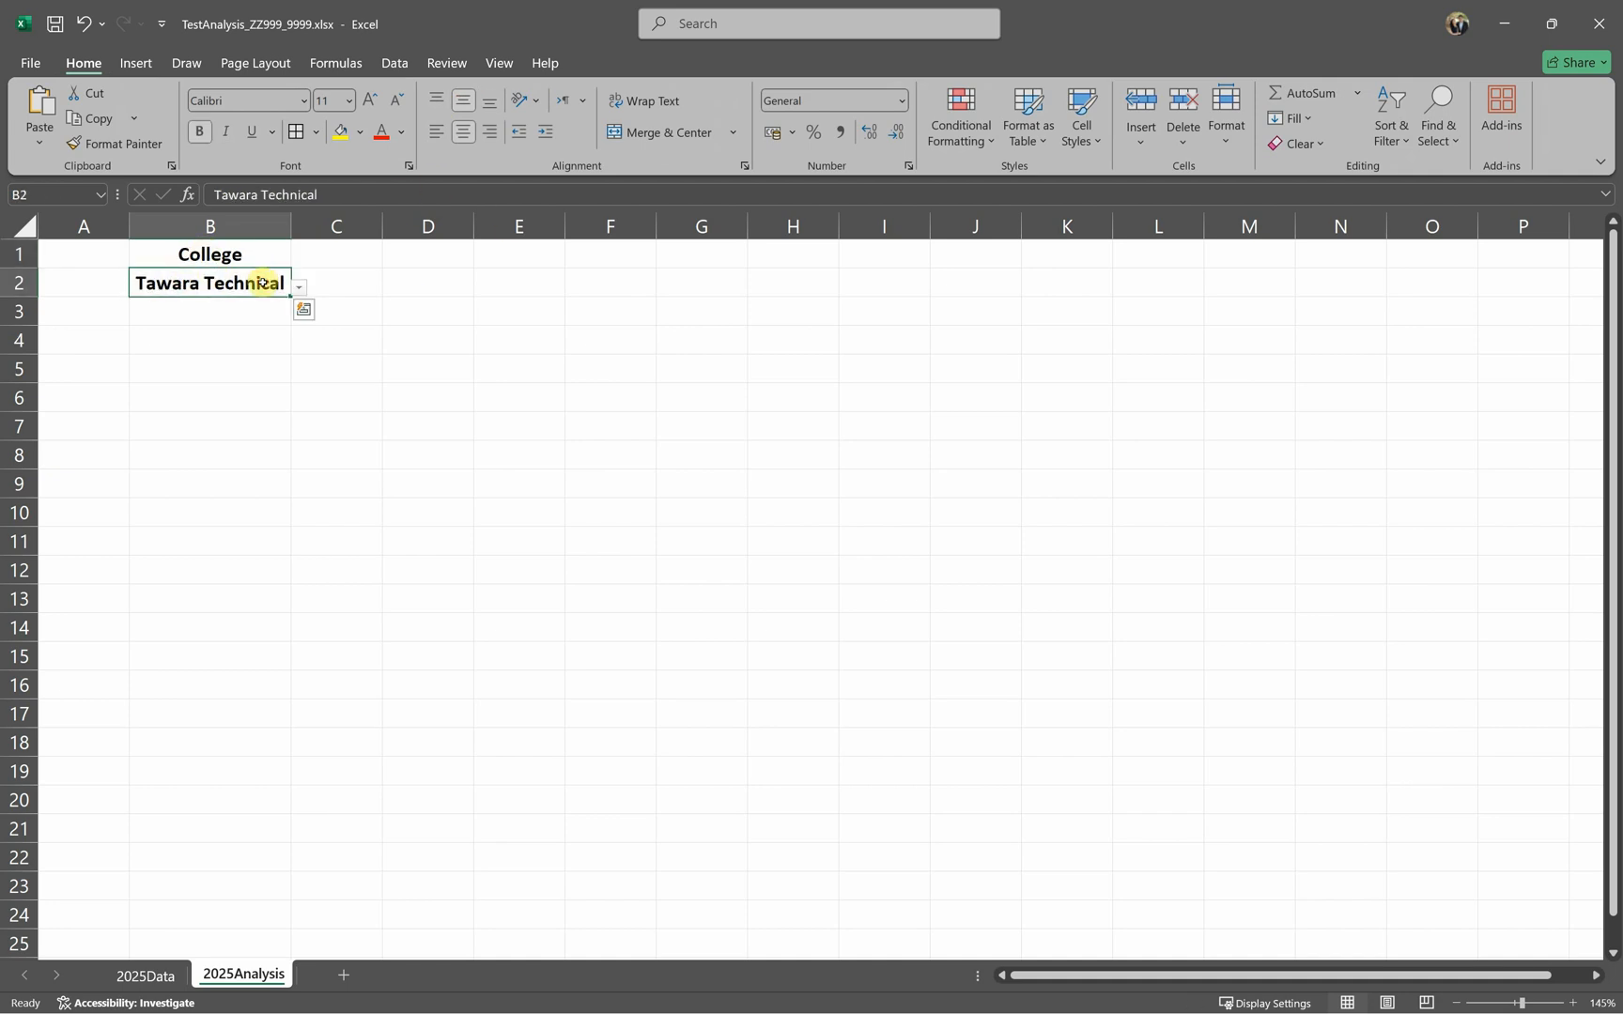
pyautogui.click(381, 131)
pyautogui.click(317, 336)
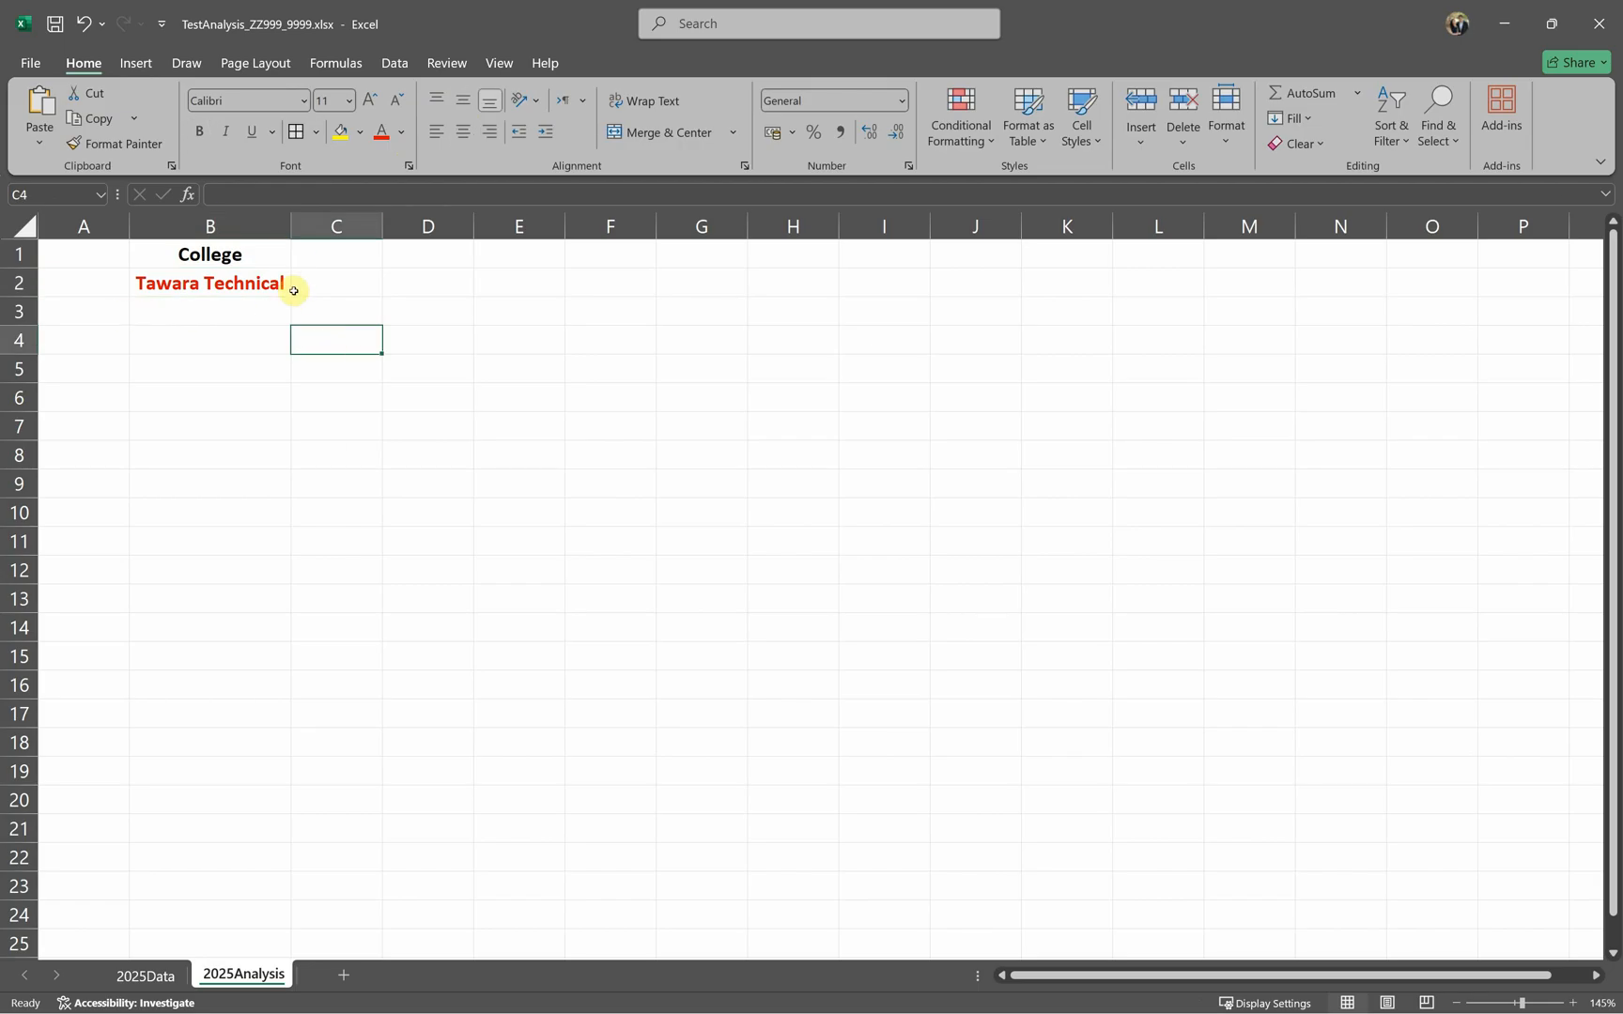
# Step: Choose Tawara Elementary from the drop-down list in B2, and widen column B so the whole name fits
pyautogui.click(283, 280)
pyautogui.click(298, 289)
pyautogui.click(265, 322)
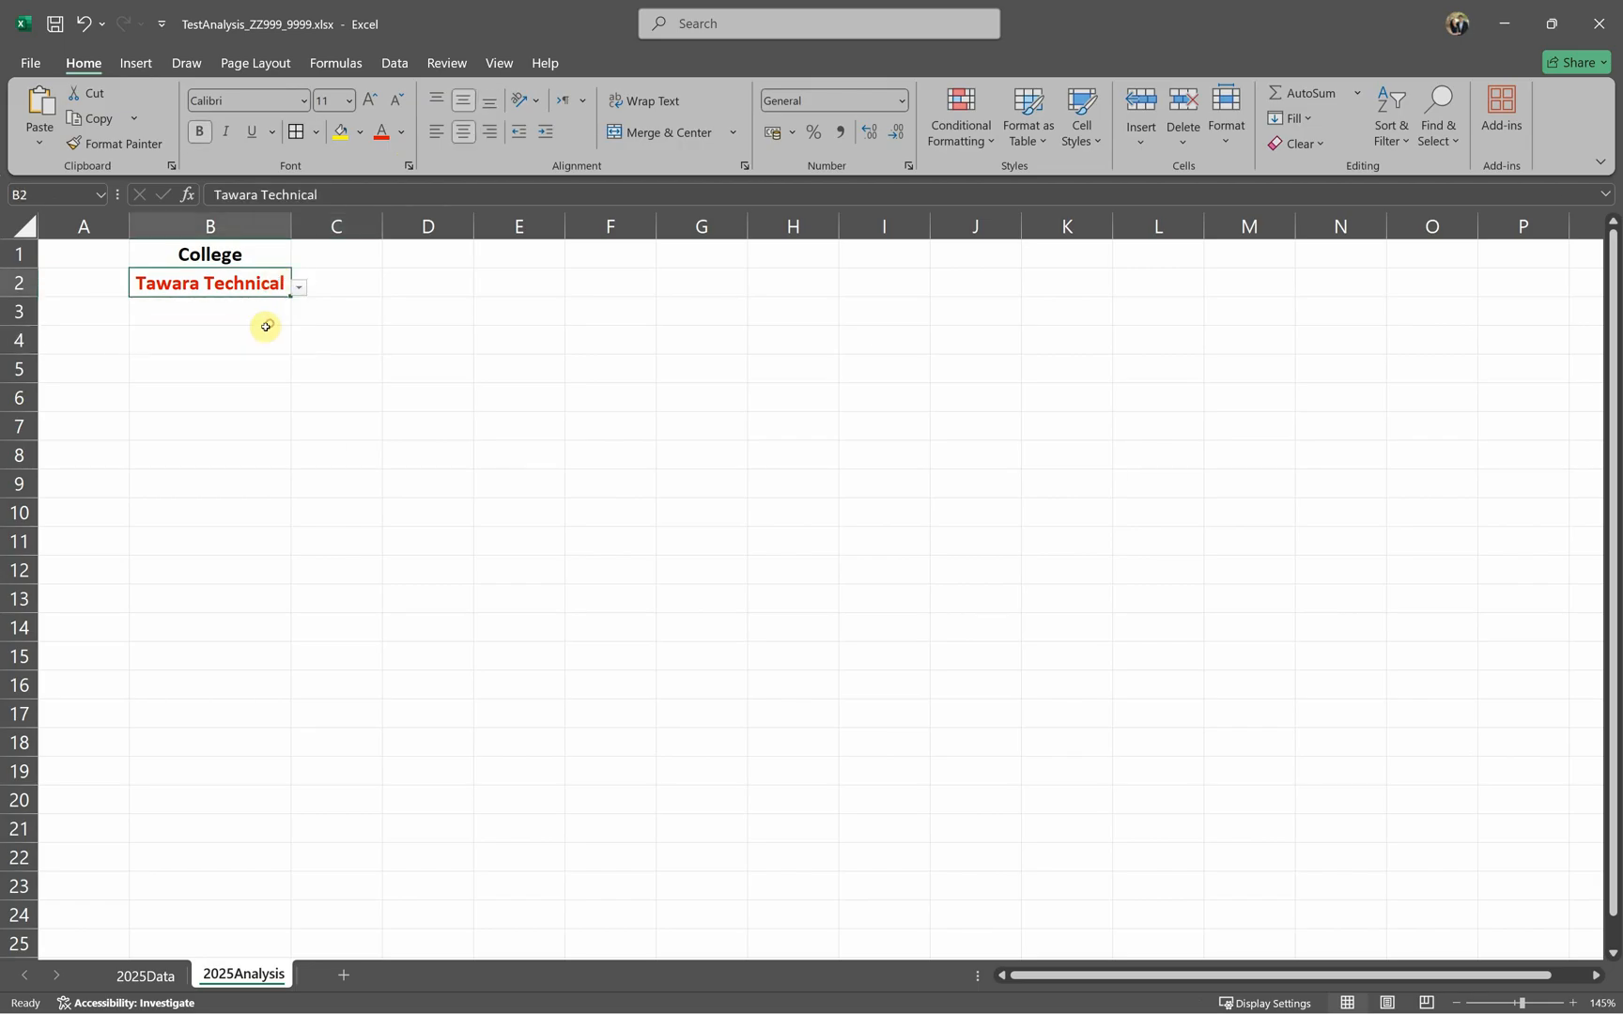
pyautogui.click(299, 286)
pyautogui.click(265, 306)
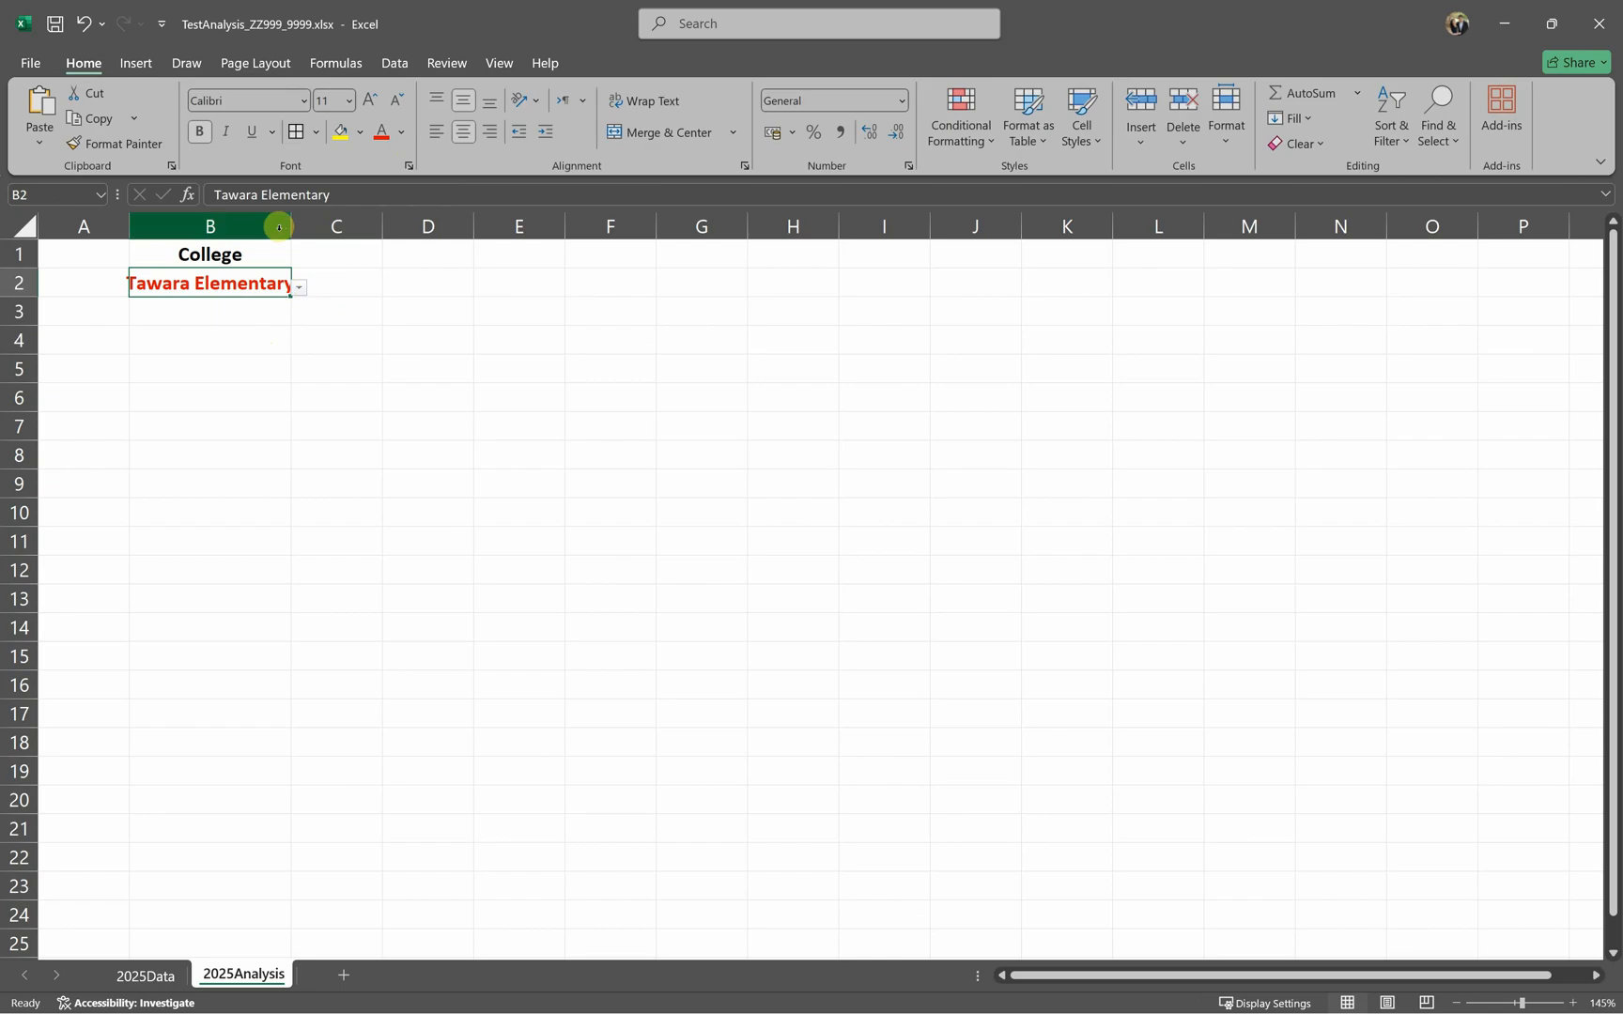
pyautogui.moveTo(291, 225); pyautogui.dragTo(340, 221)
pyautogui.click(364, 315)
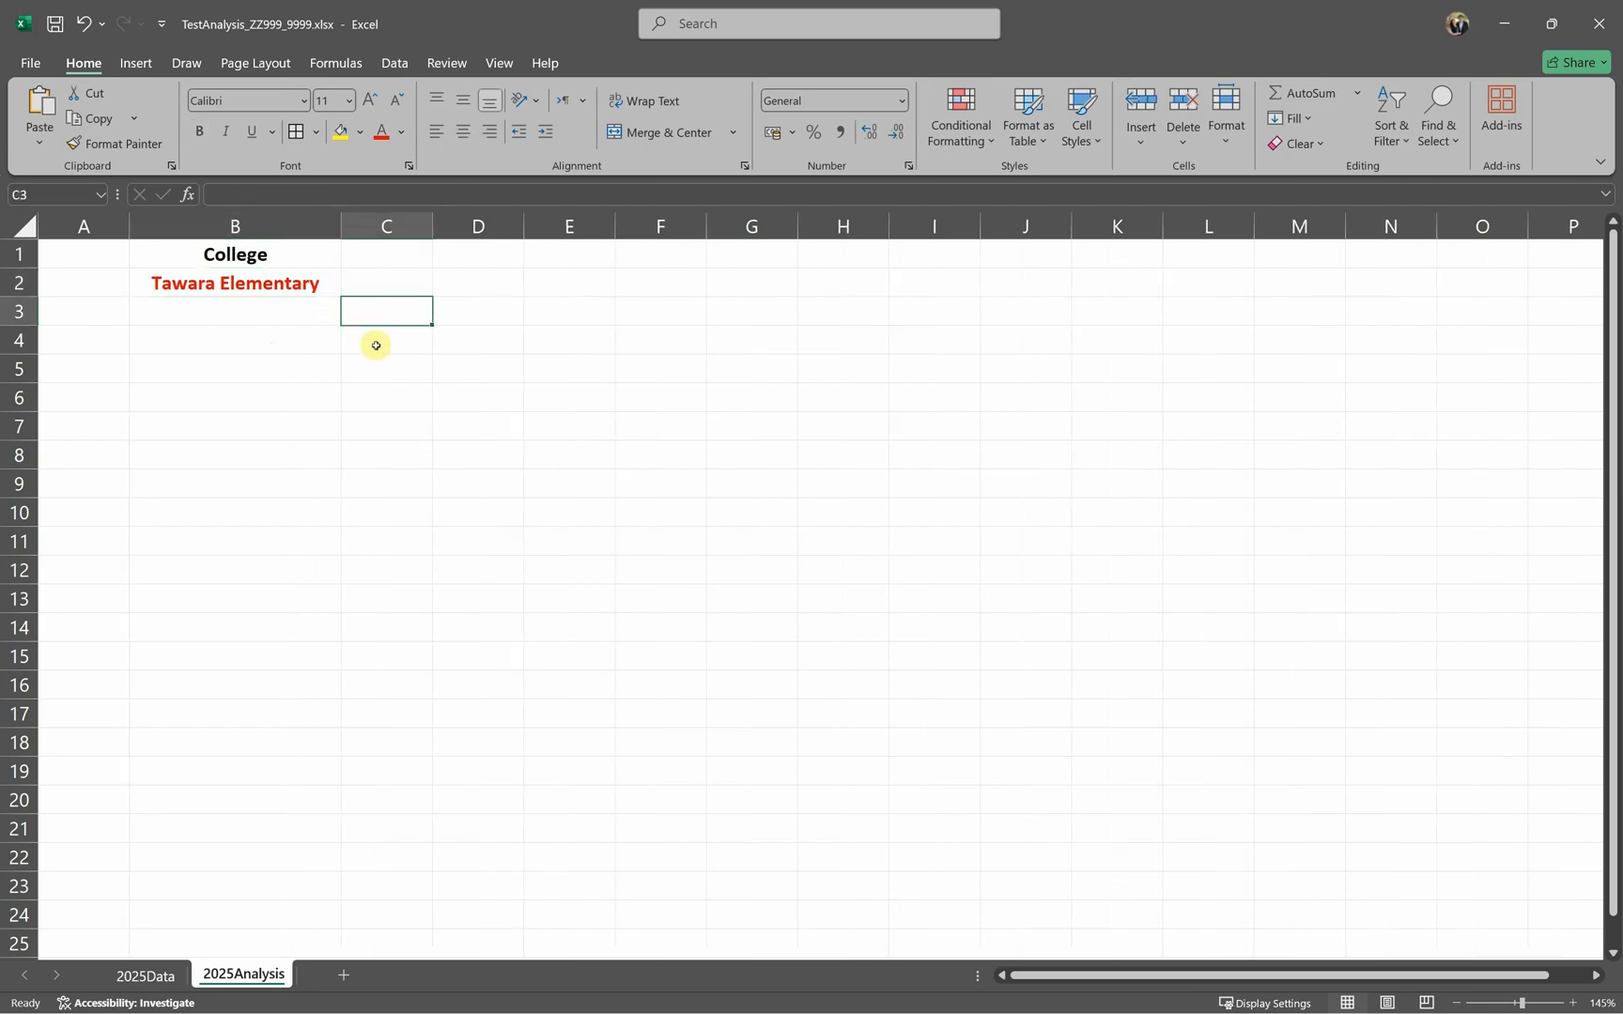
# Step: Compare the formatting with the question paper's sample, and set the font colour of cell B2 in Excel to dark red
pyautogui.hotkey('alt', 'Tab')
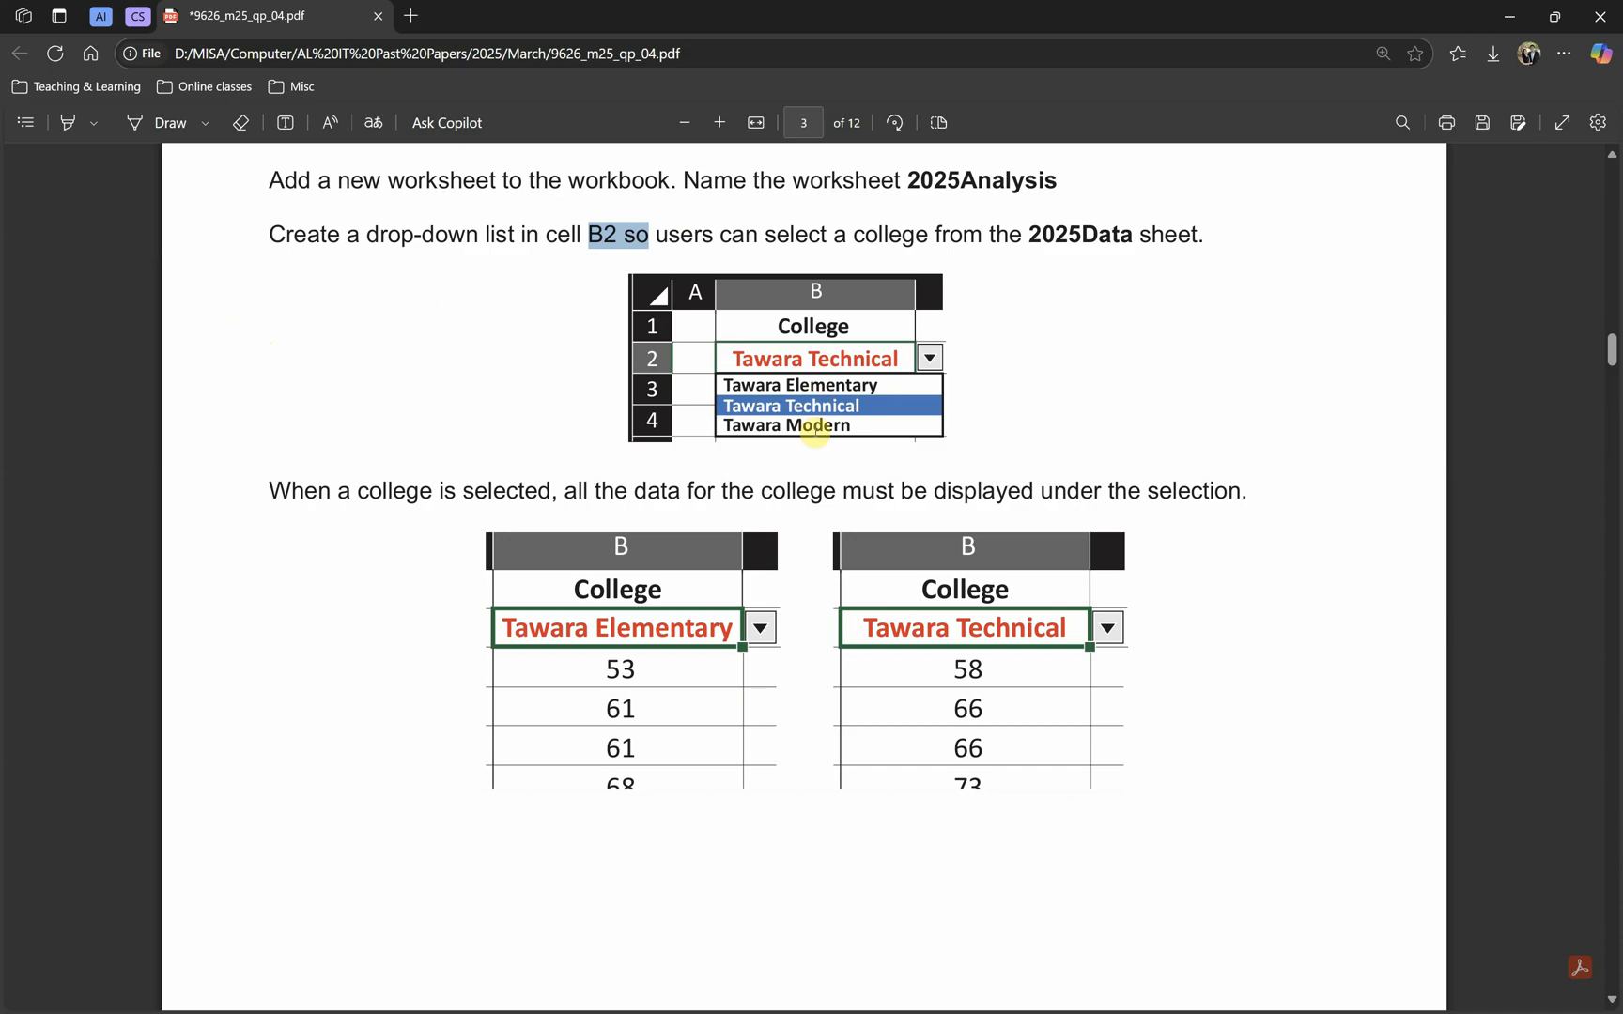
pyautogui.hotkey('alt', 'Tab')
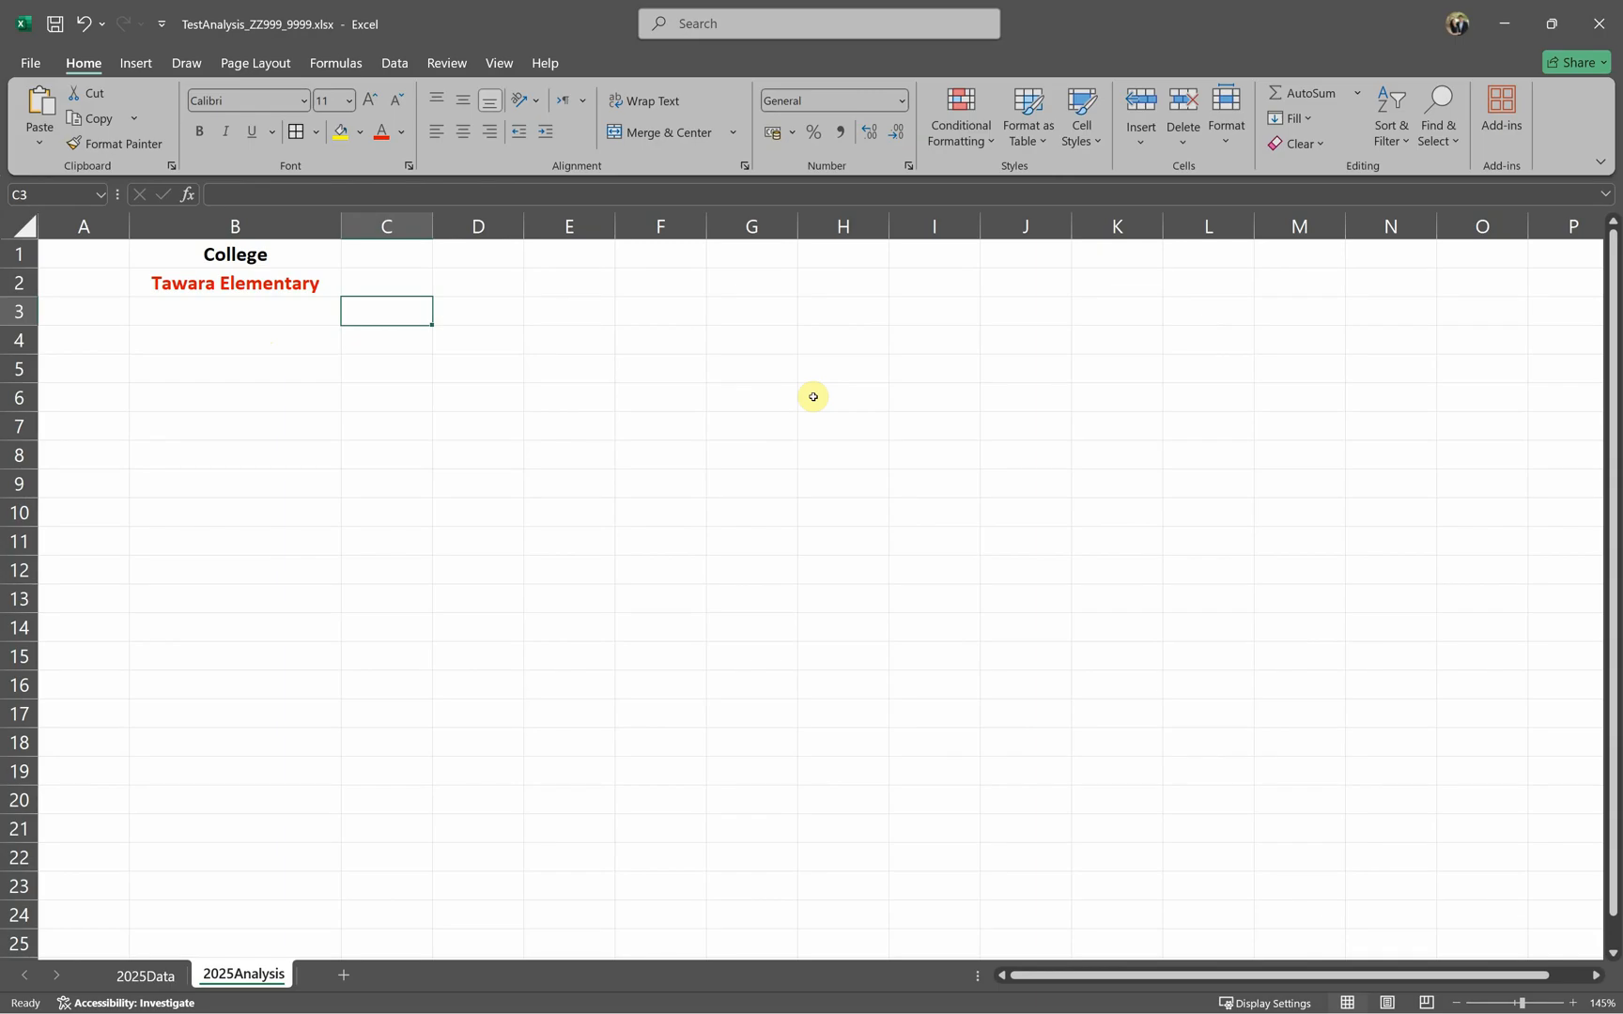
pyautogui.click(272, 280)
pyautogui.click(406, 138)
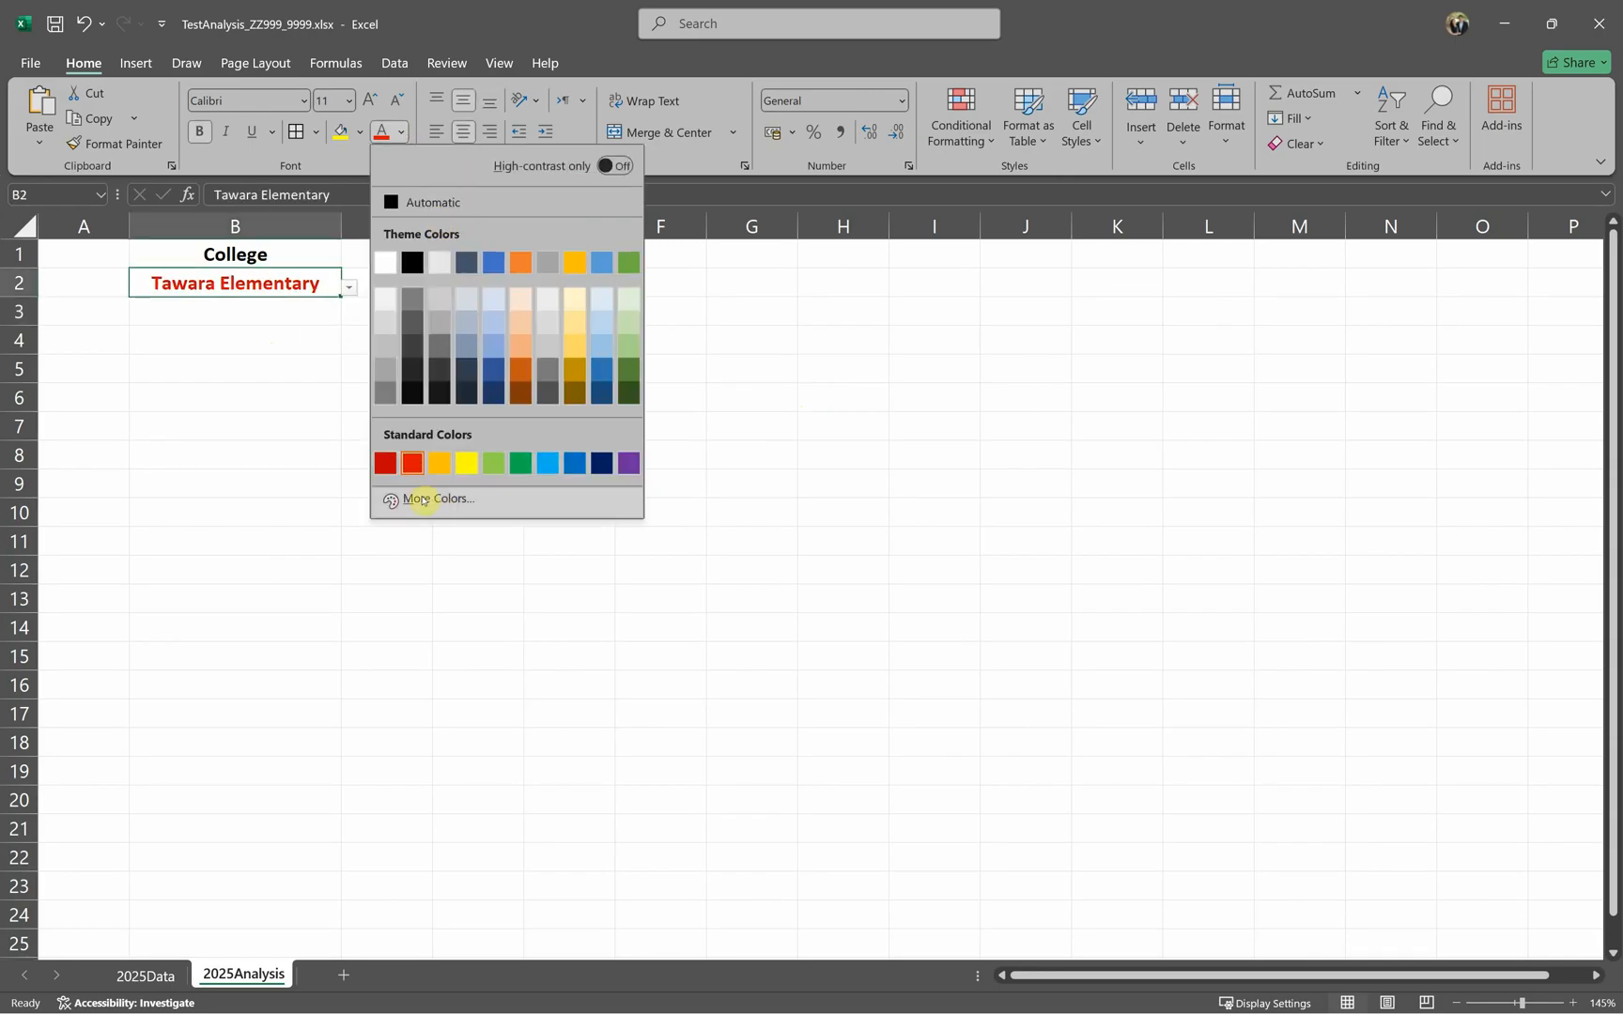
pyautogui.click(389, 474)
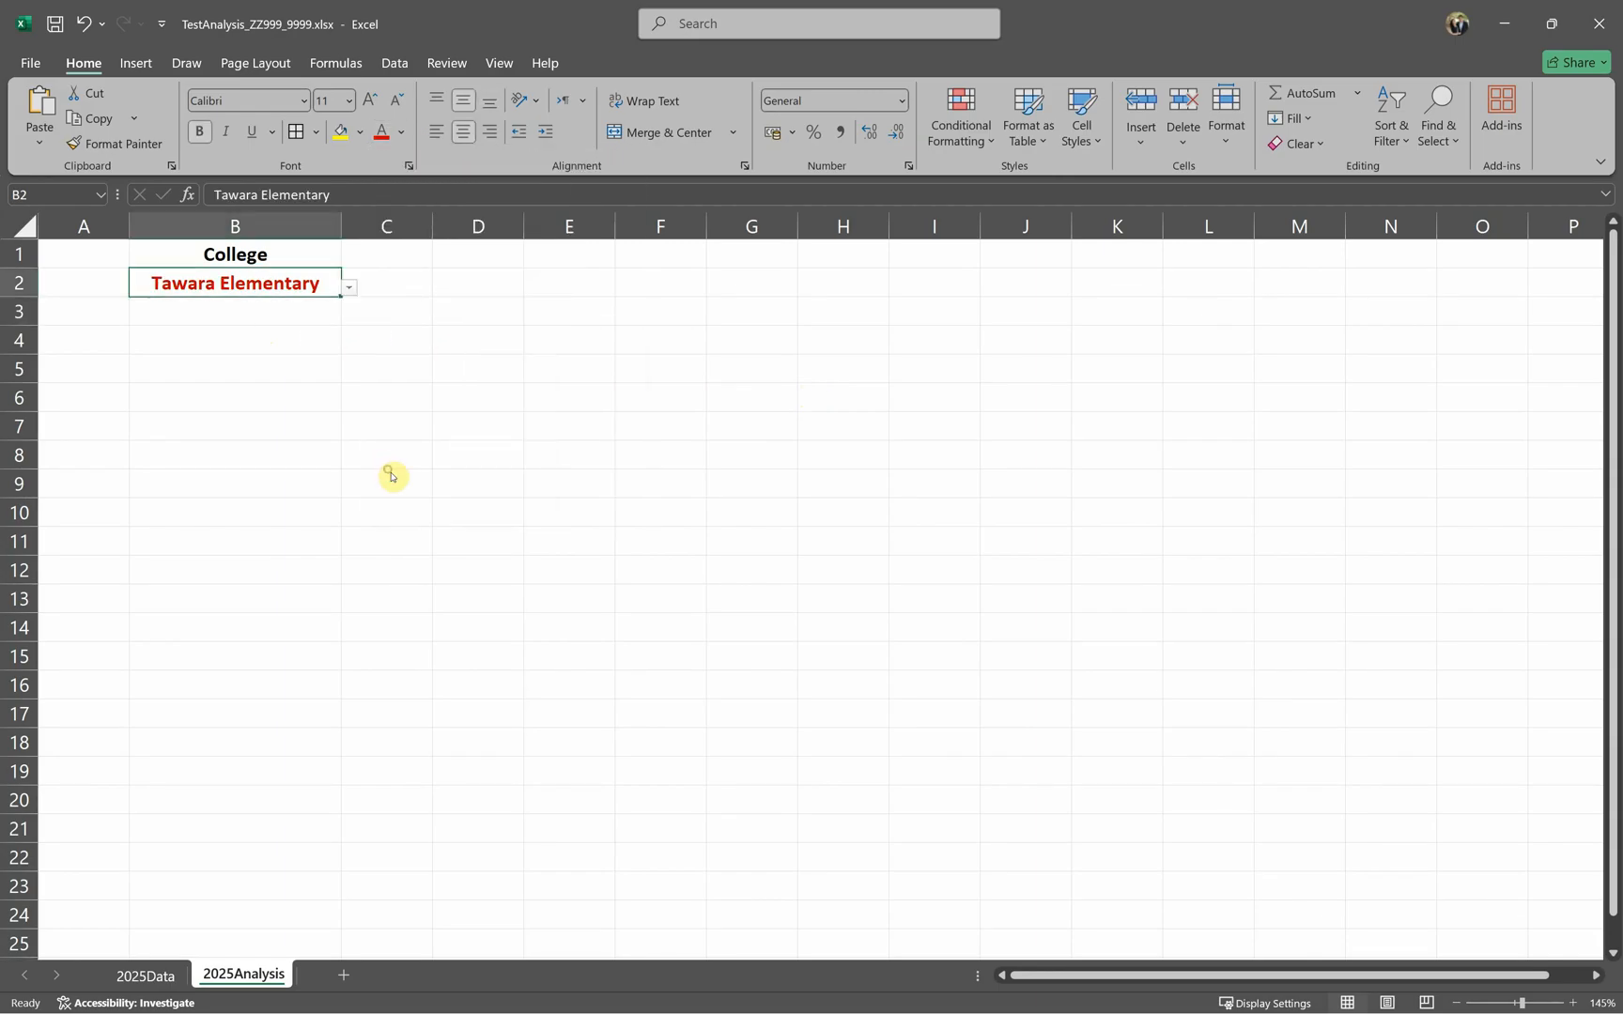
# Step: Read the question paper's instruction on displaying the selected college's data under the selection, and examine the college columns on the 2025Data sheet in Excel
pyautogui.hotkey('alt', 'Tab')
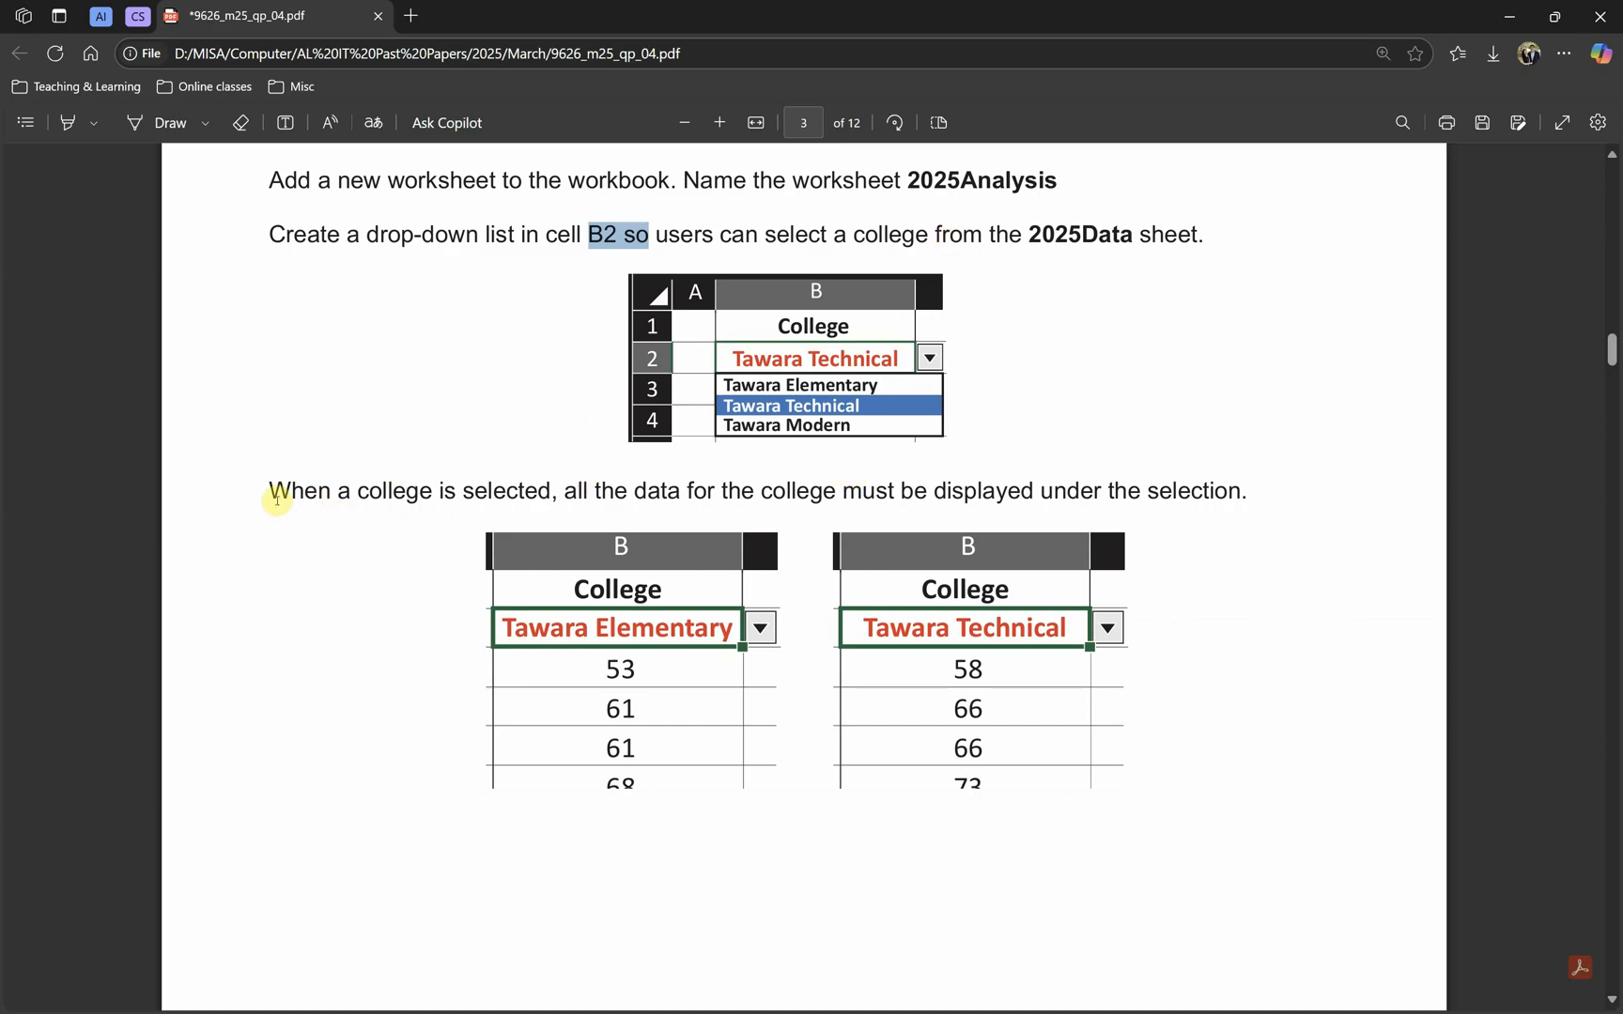
pyautogui.moveTo(277, 499); pyautogui.dragTo(1171, 493)
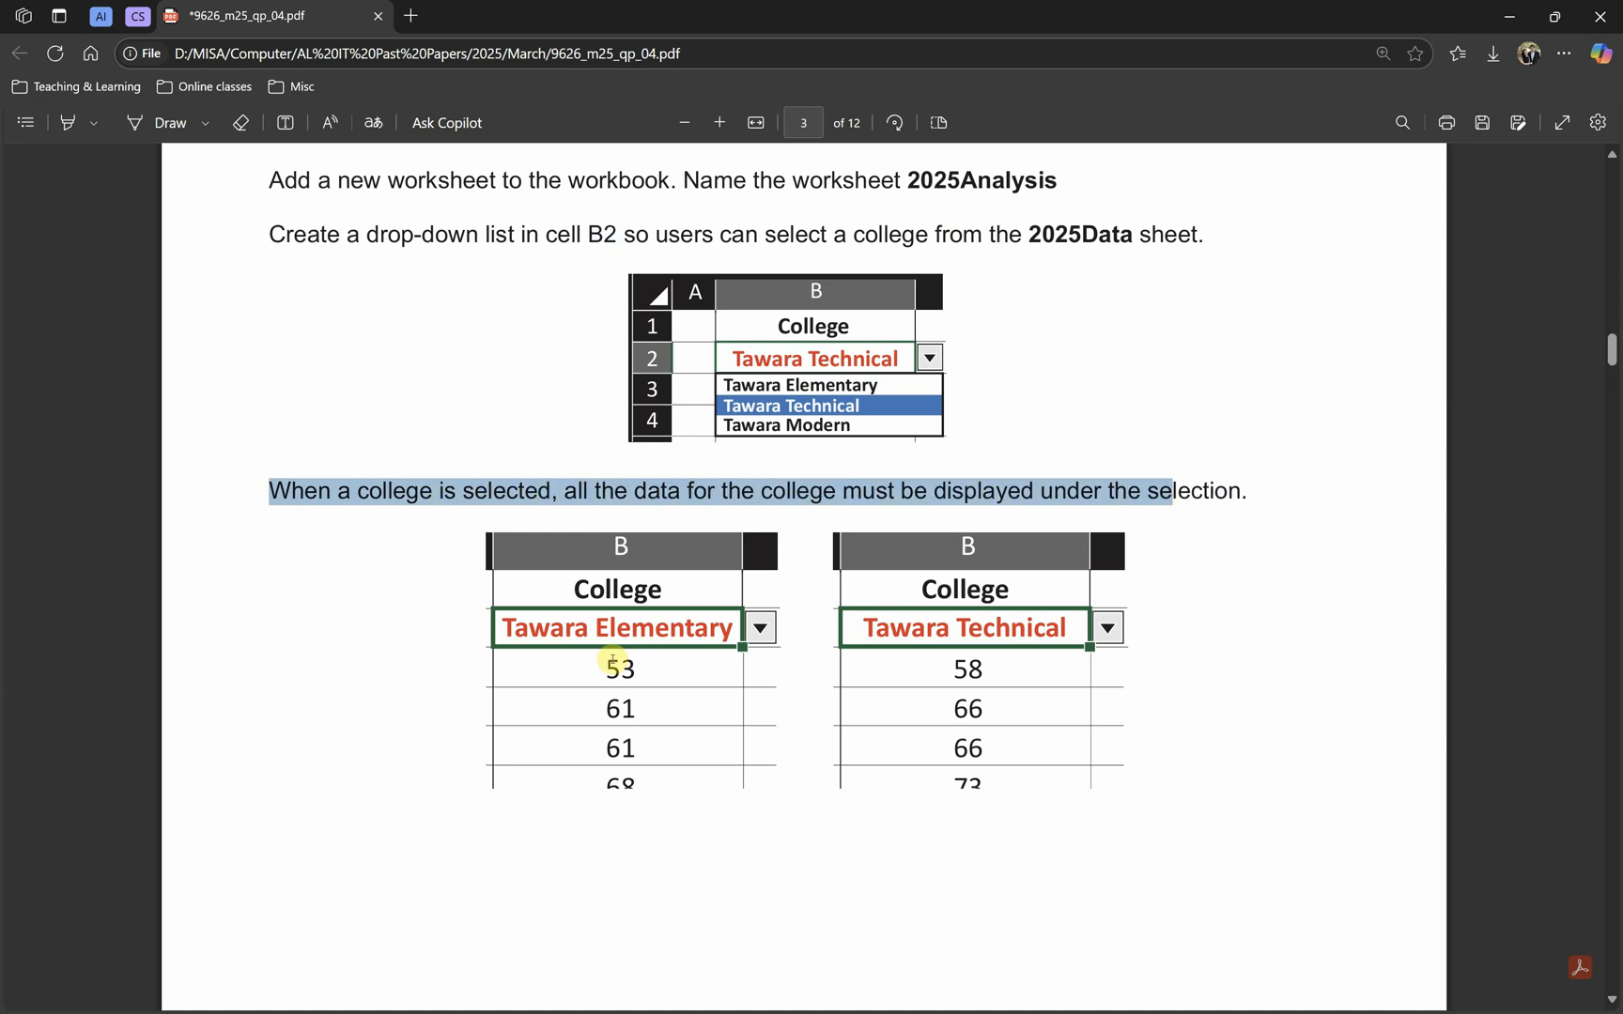
pyautogui.moveTo(603, 667); pyautogui.dragTo(638, 790)
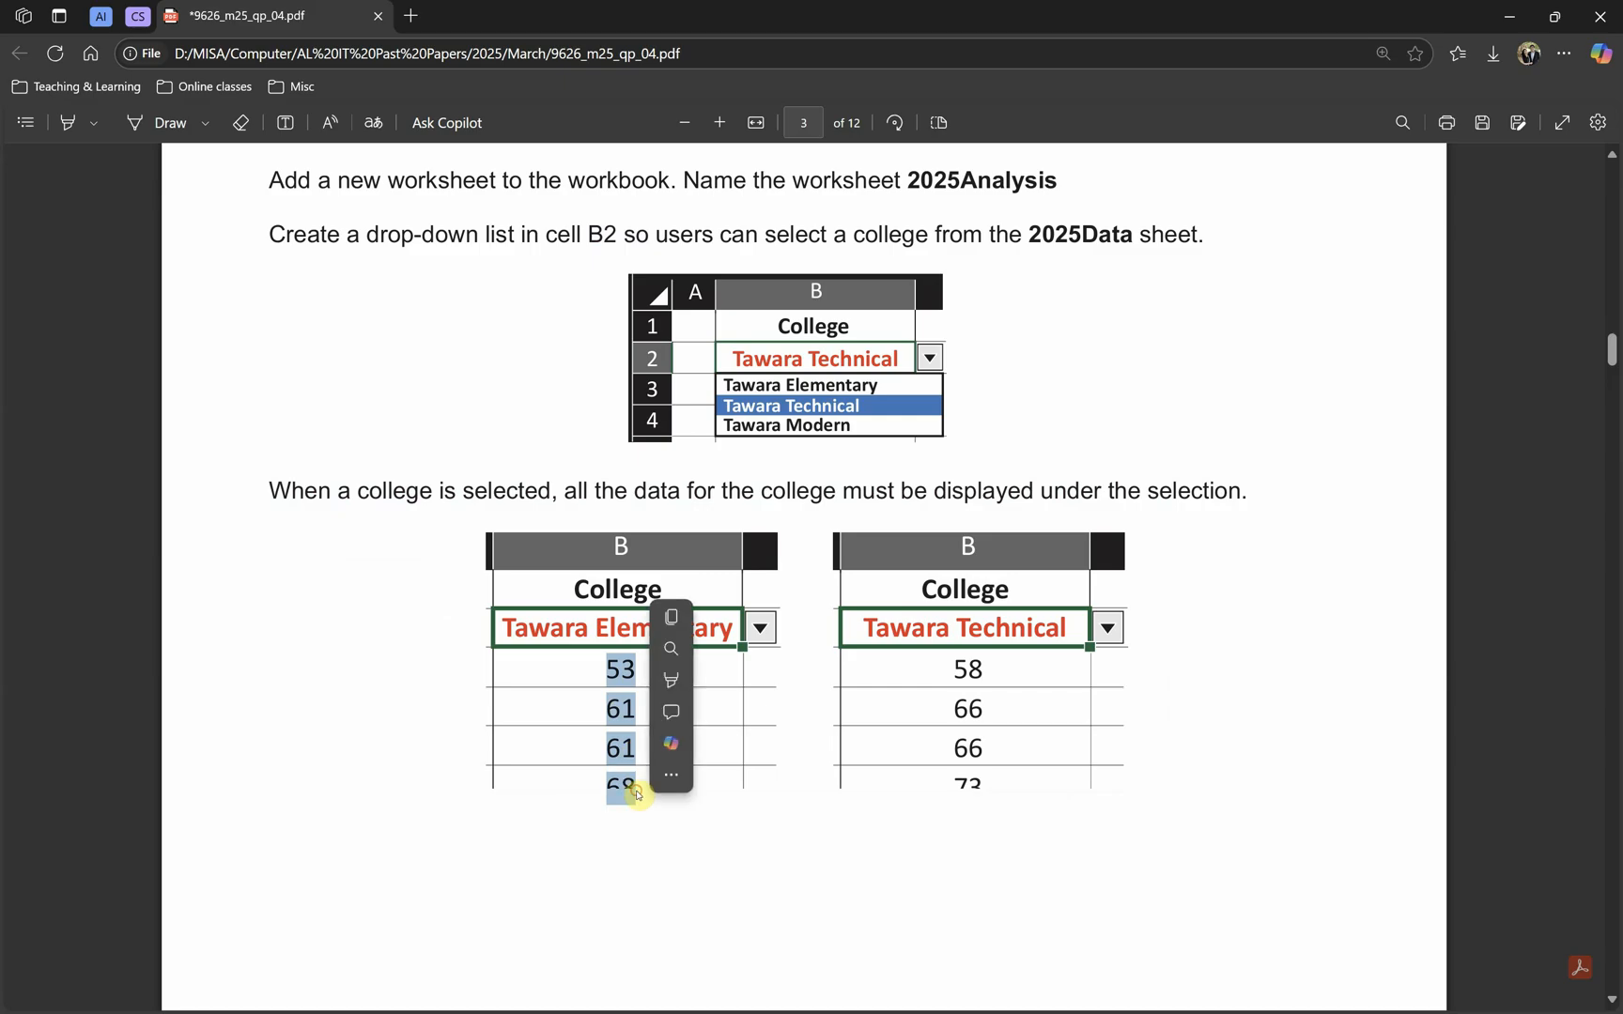
pyautogui.hotkey('alt', 'Tab')
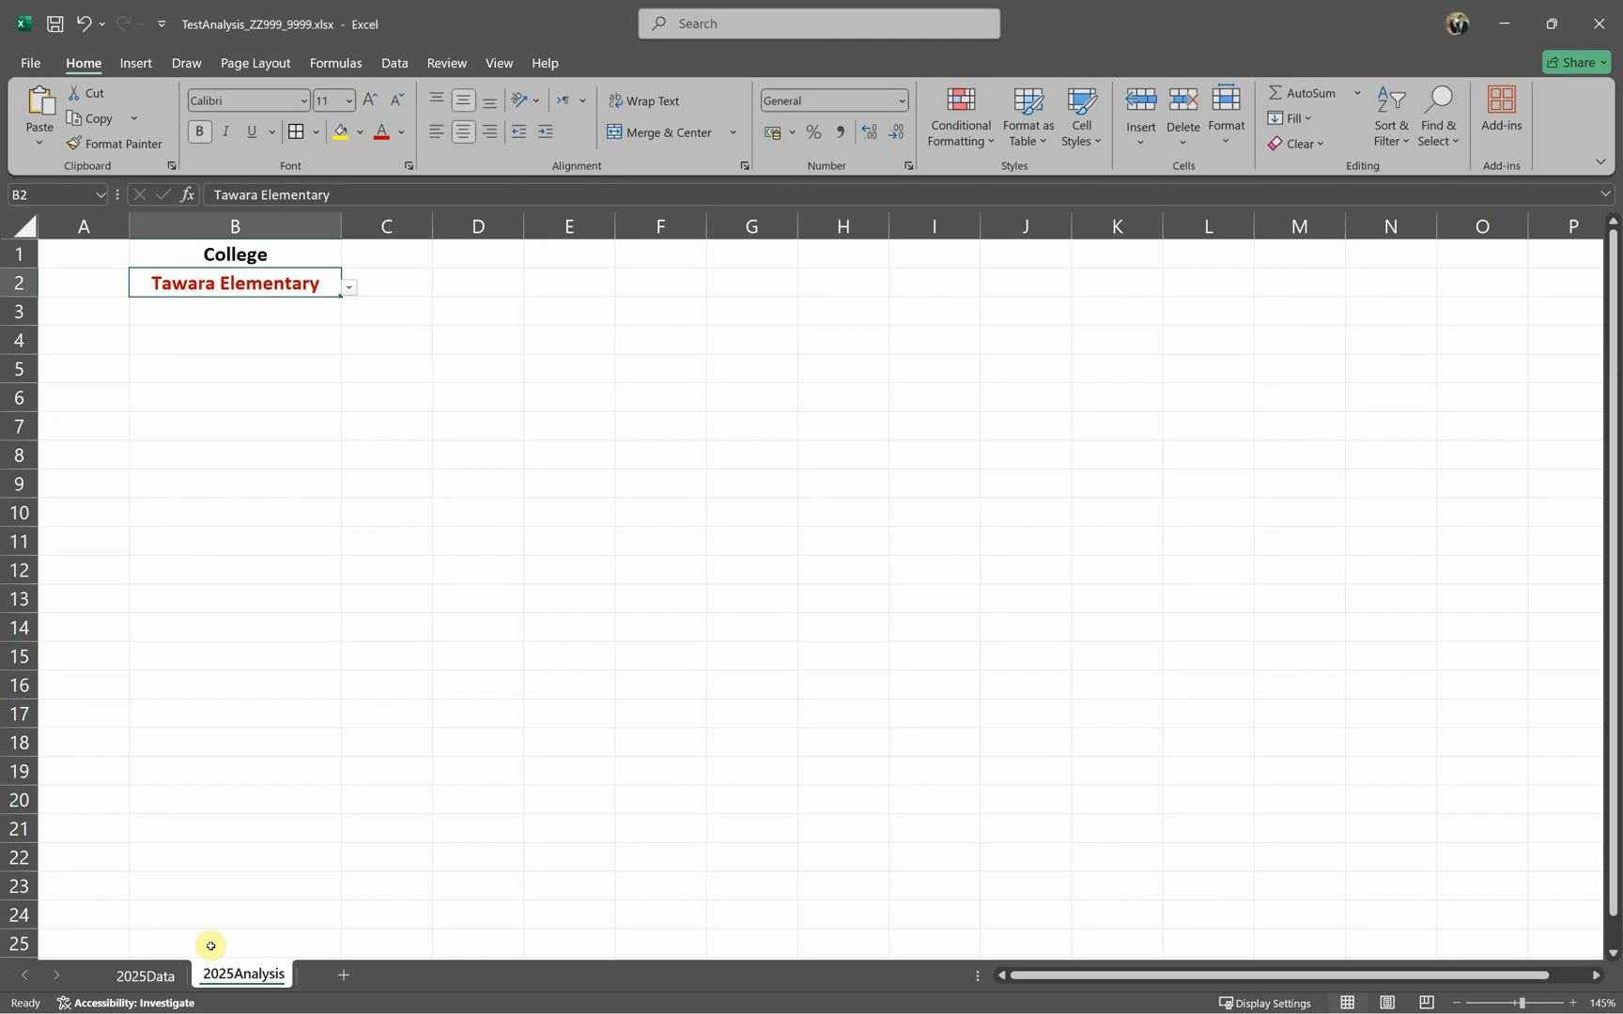
pyautogui.click(145, 975)
pyautogui.click(167, 342)
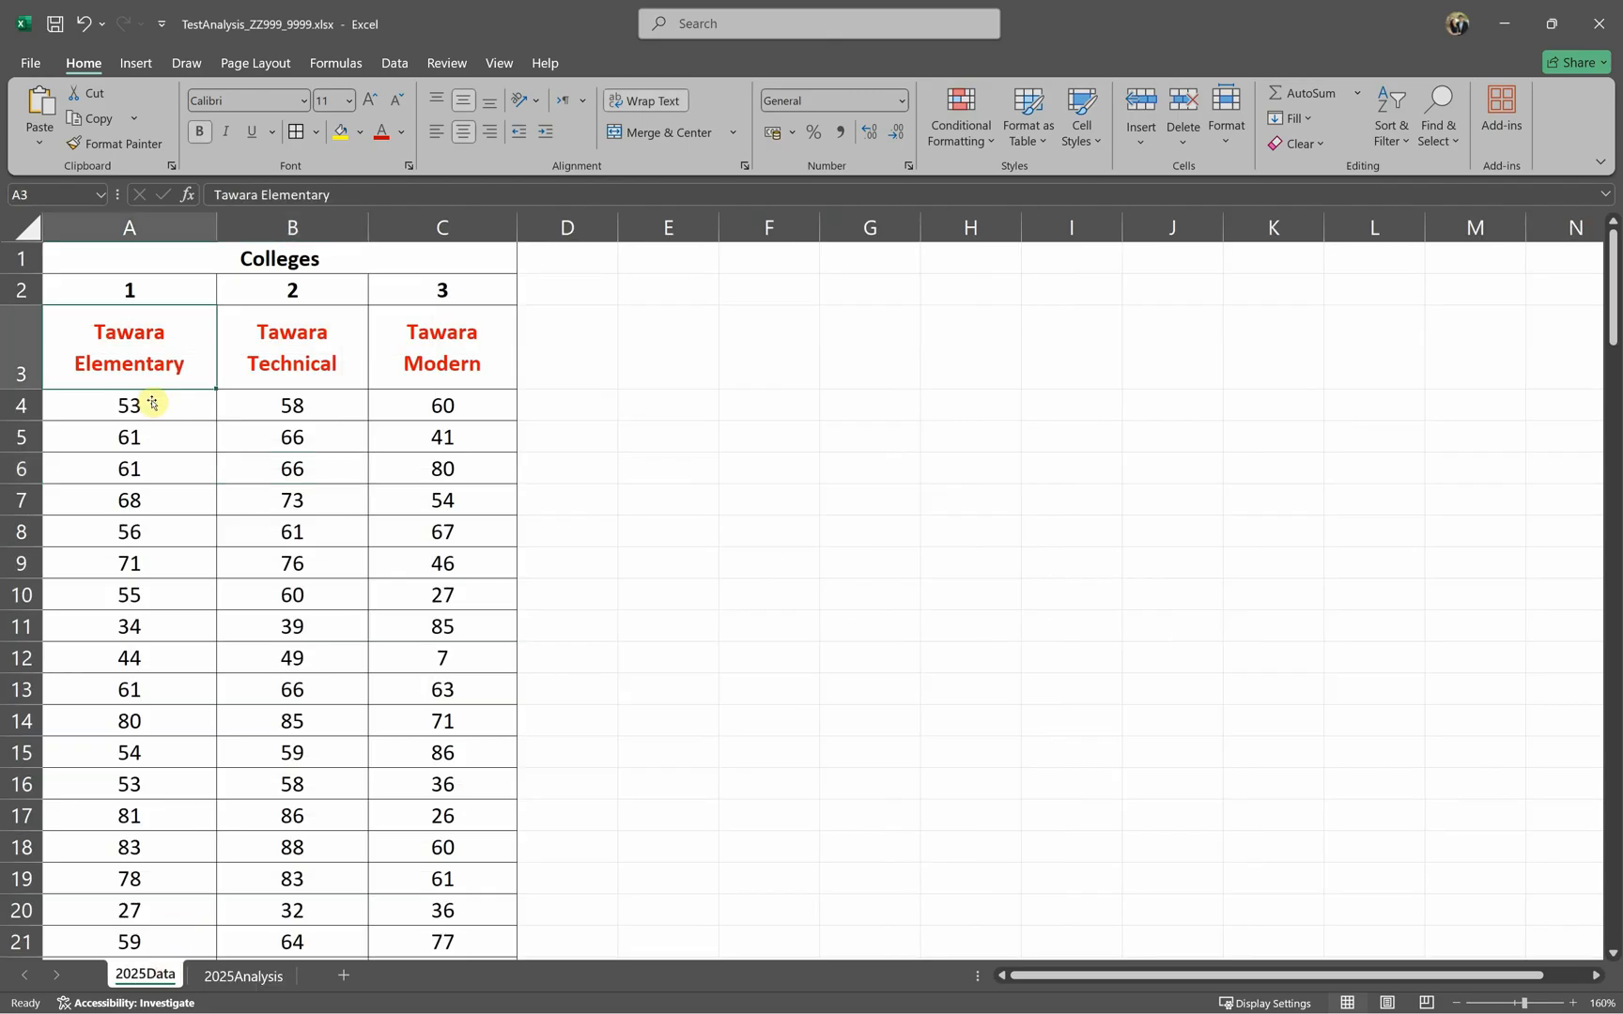
pyautogui.moveTo(153, 404); pyautogui.dragTo(154, 808)
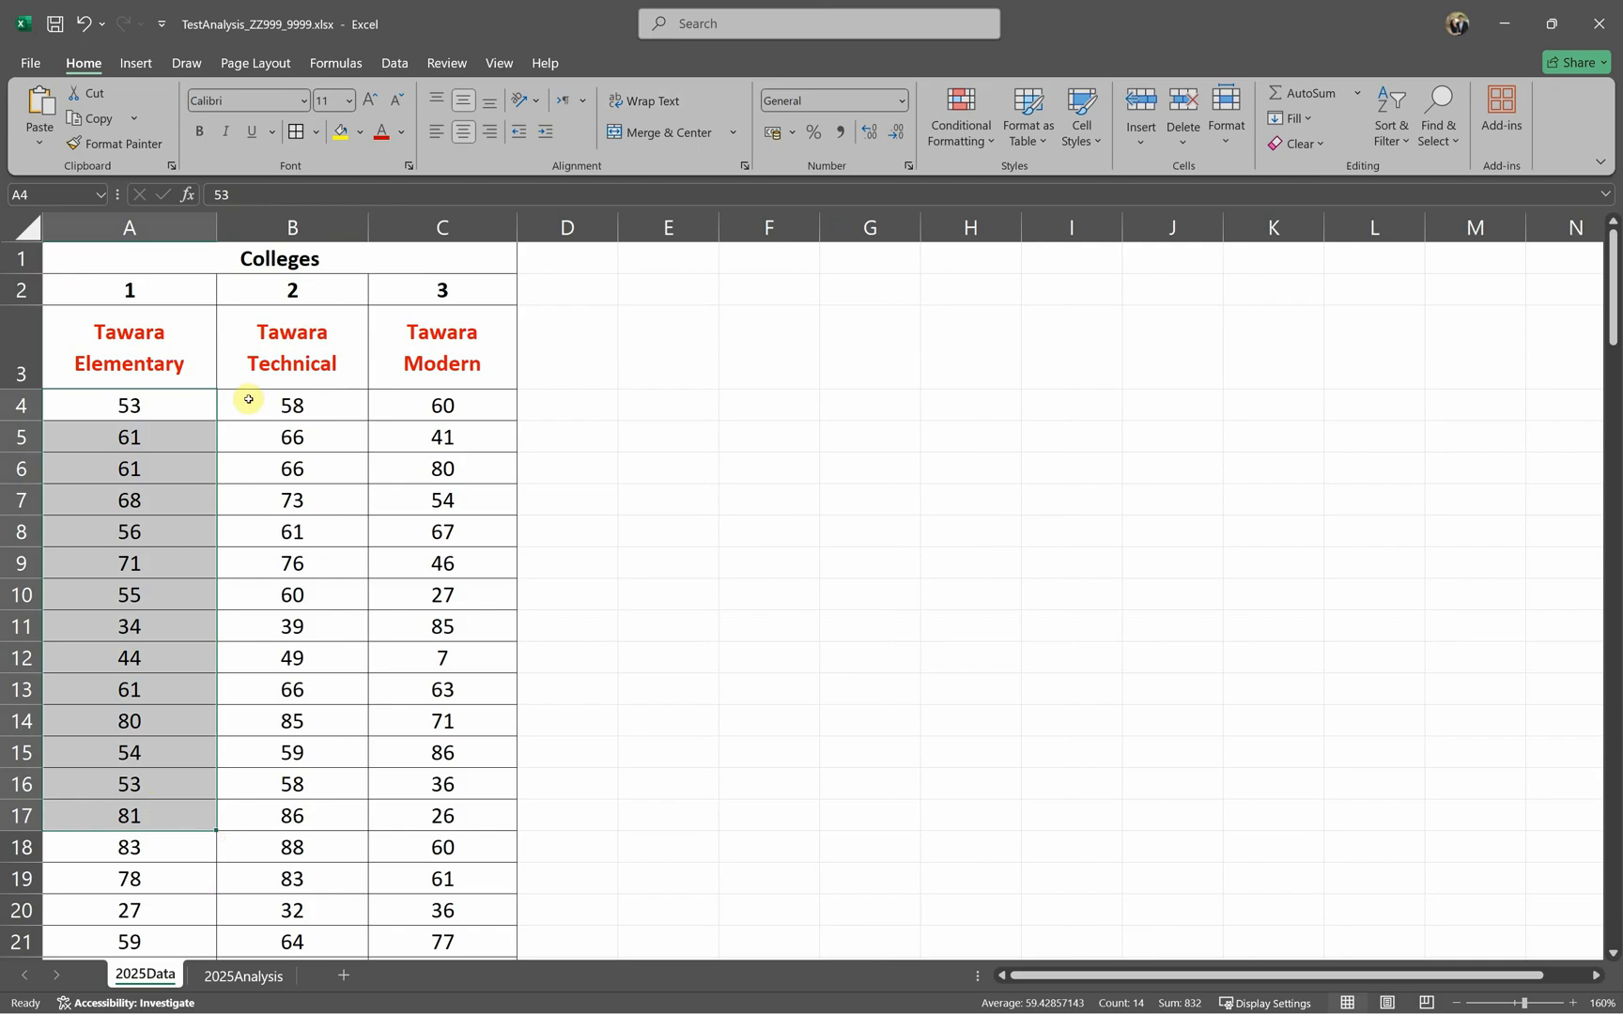
pyautogui.moveTo(307, 326); pyautogui.dragTo(424, 388)
pyautogui.click(243, 975)
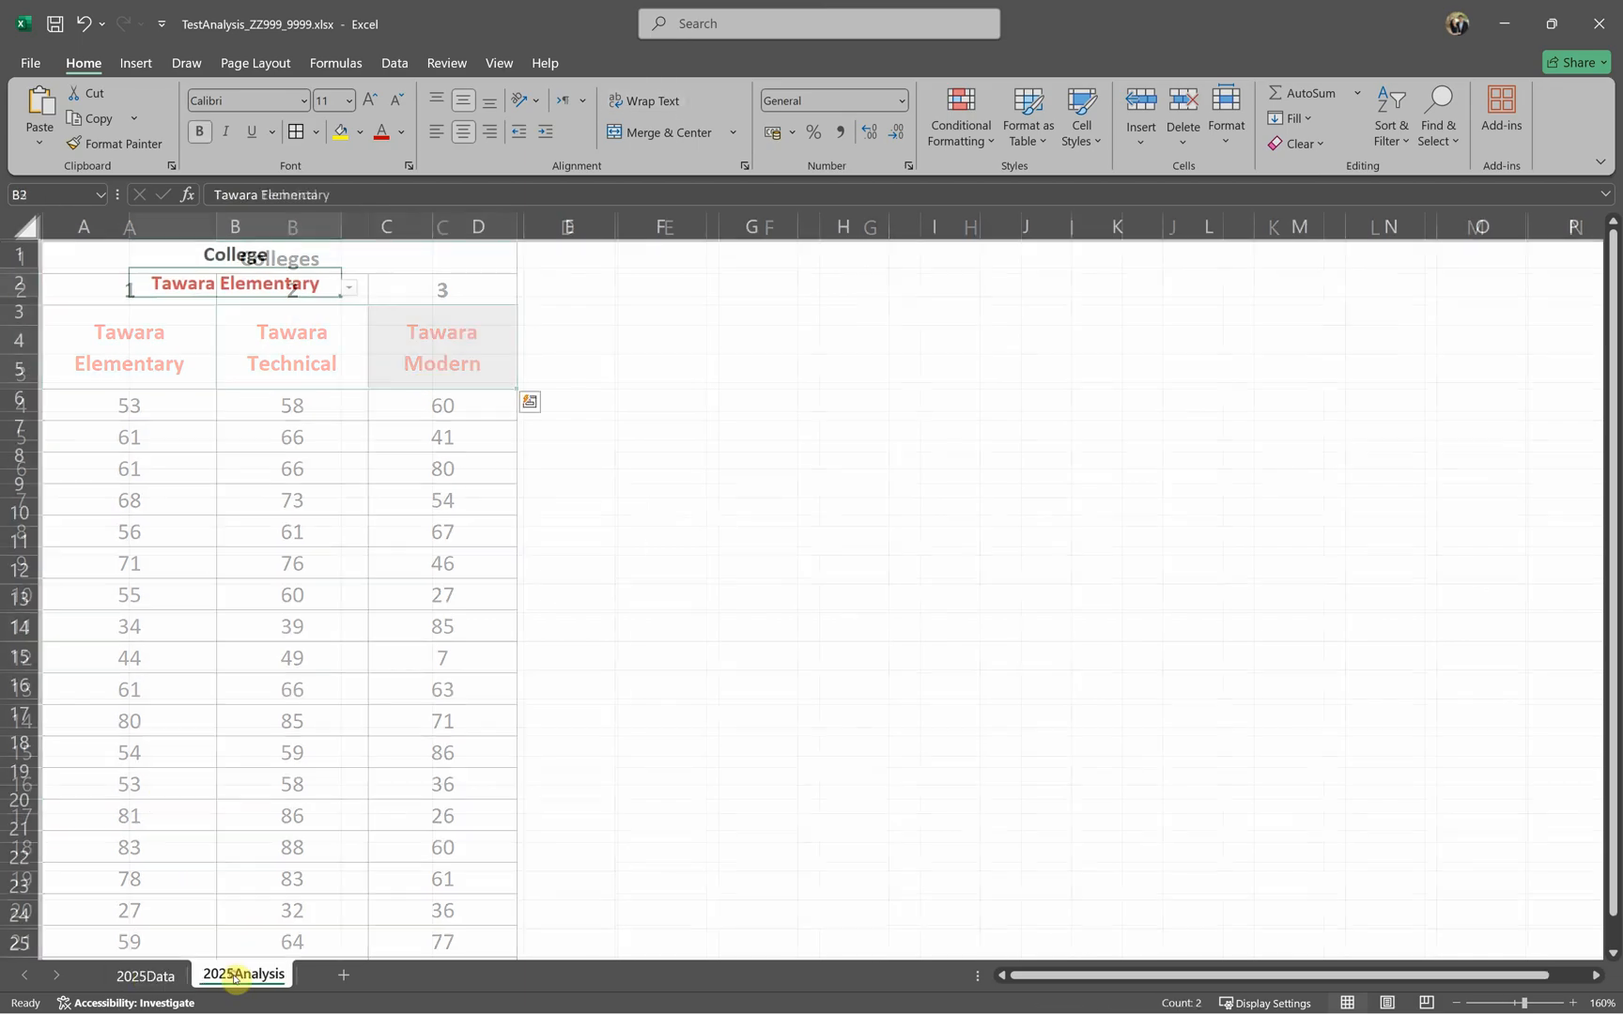
pyautogui.hotkey('alt', 'F11')
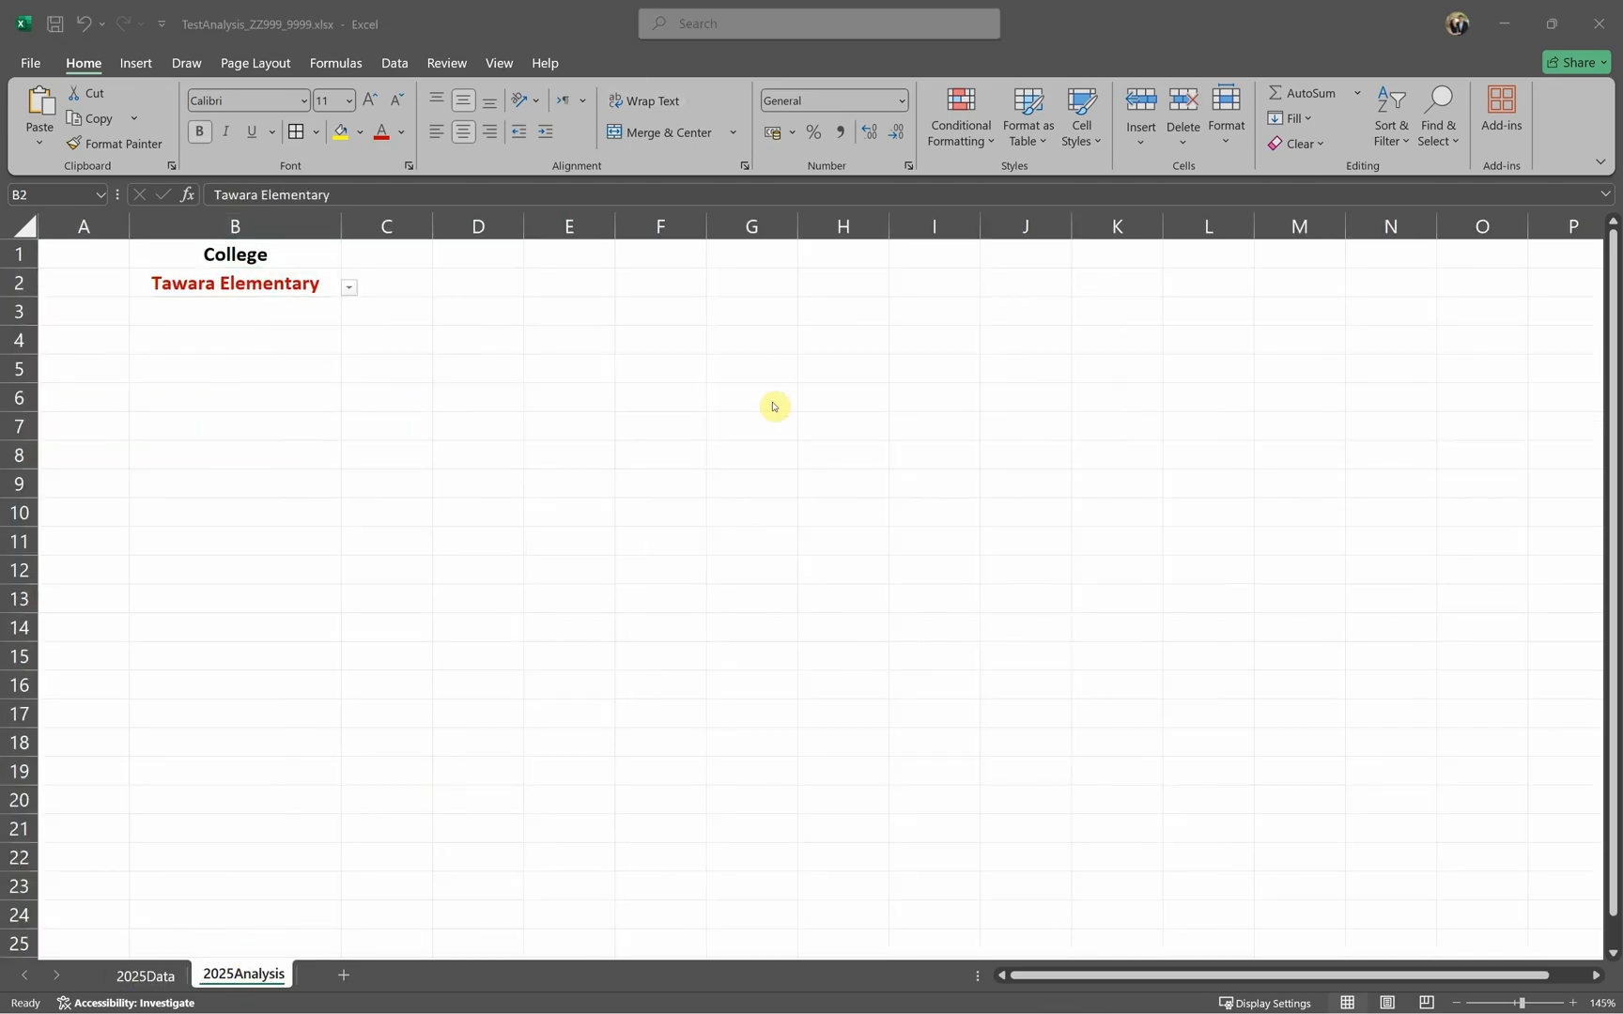
pyautogui.hotkey('alt', 'Tab')
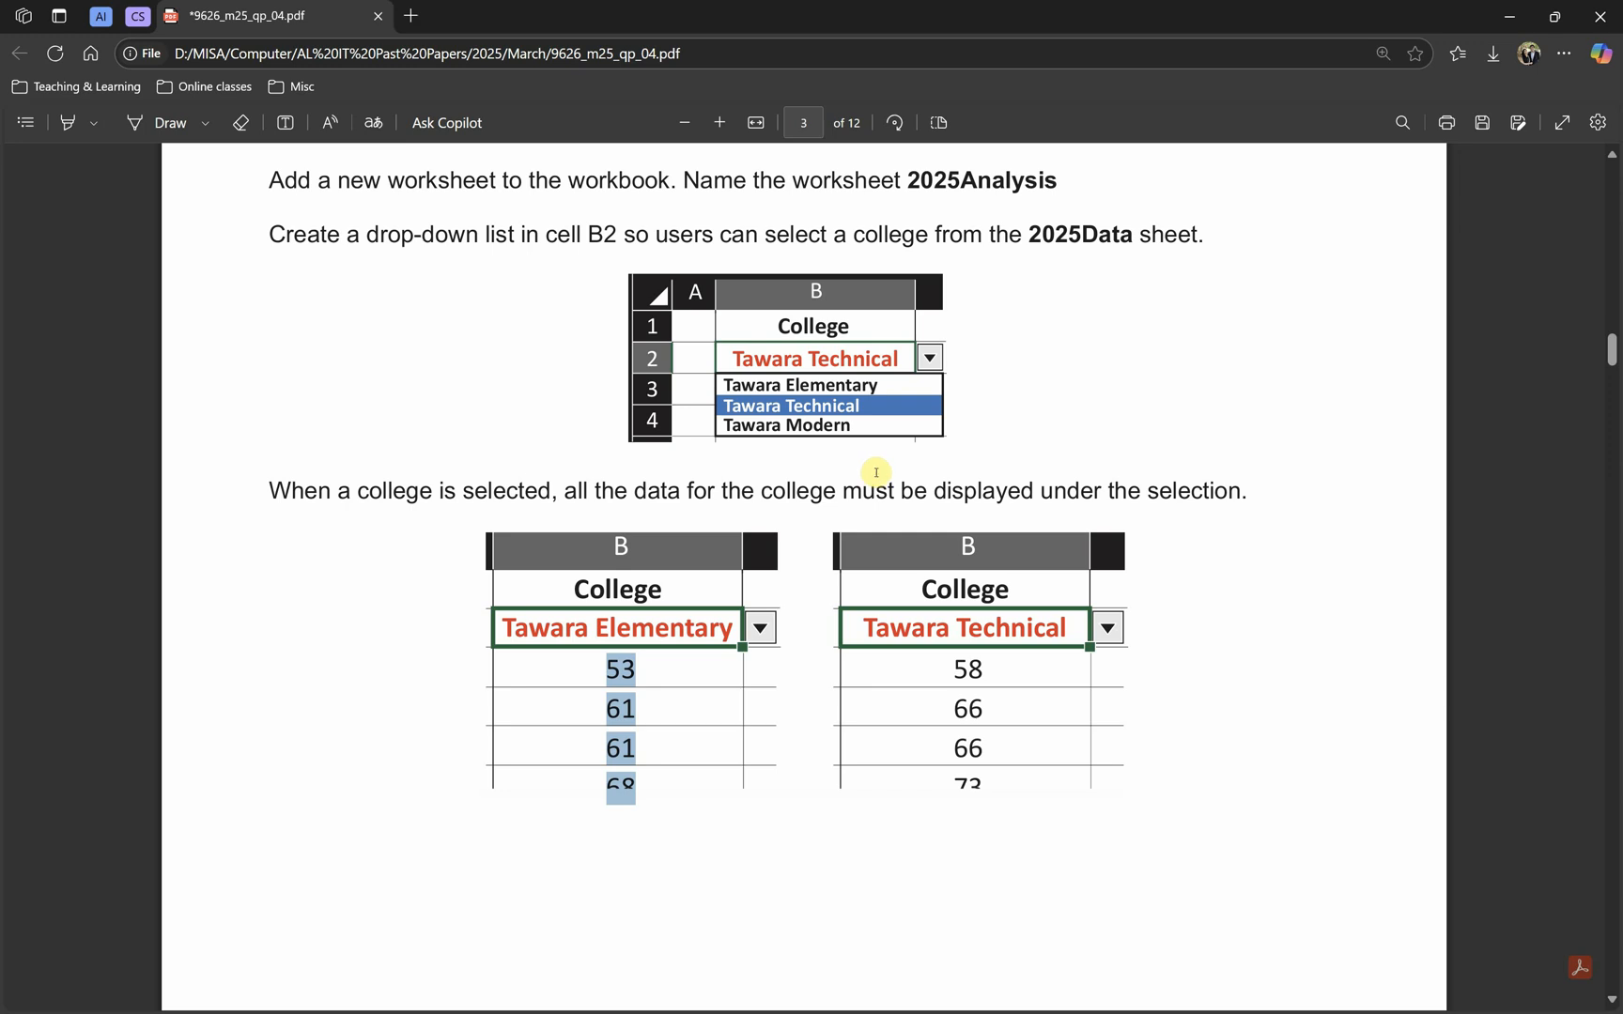
pyautogui.scroll(5, 876, 465)
pyautogui.scroll(-5, 876, 469)
# Step: In Excel, enter =XLOOKUP(B2,'2025Data'!A3:C3,'2025Data'!A4:C135) in cell B3 of the 2025Analysis sheet
pyautogui.hotkey('alt', 'Tab')
pyautogui.click(272, 315)
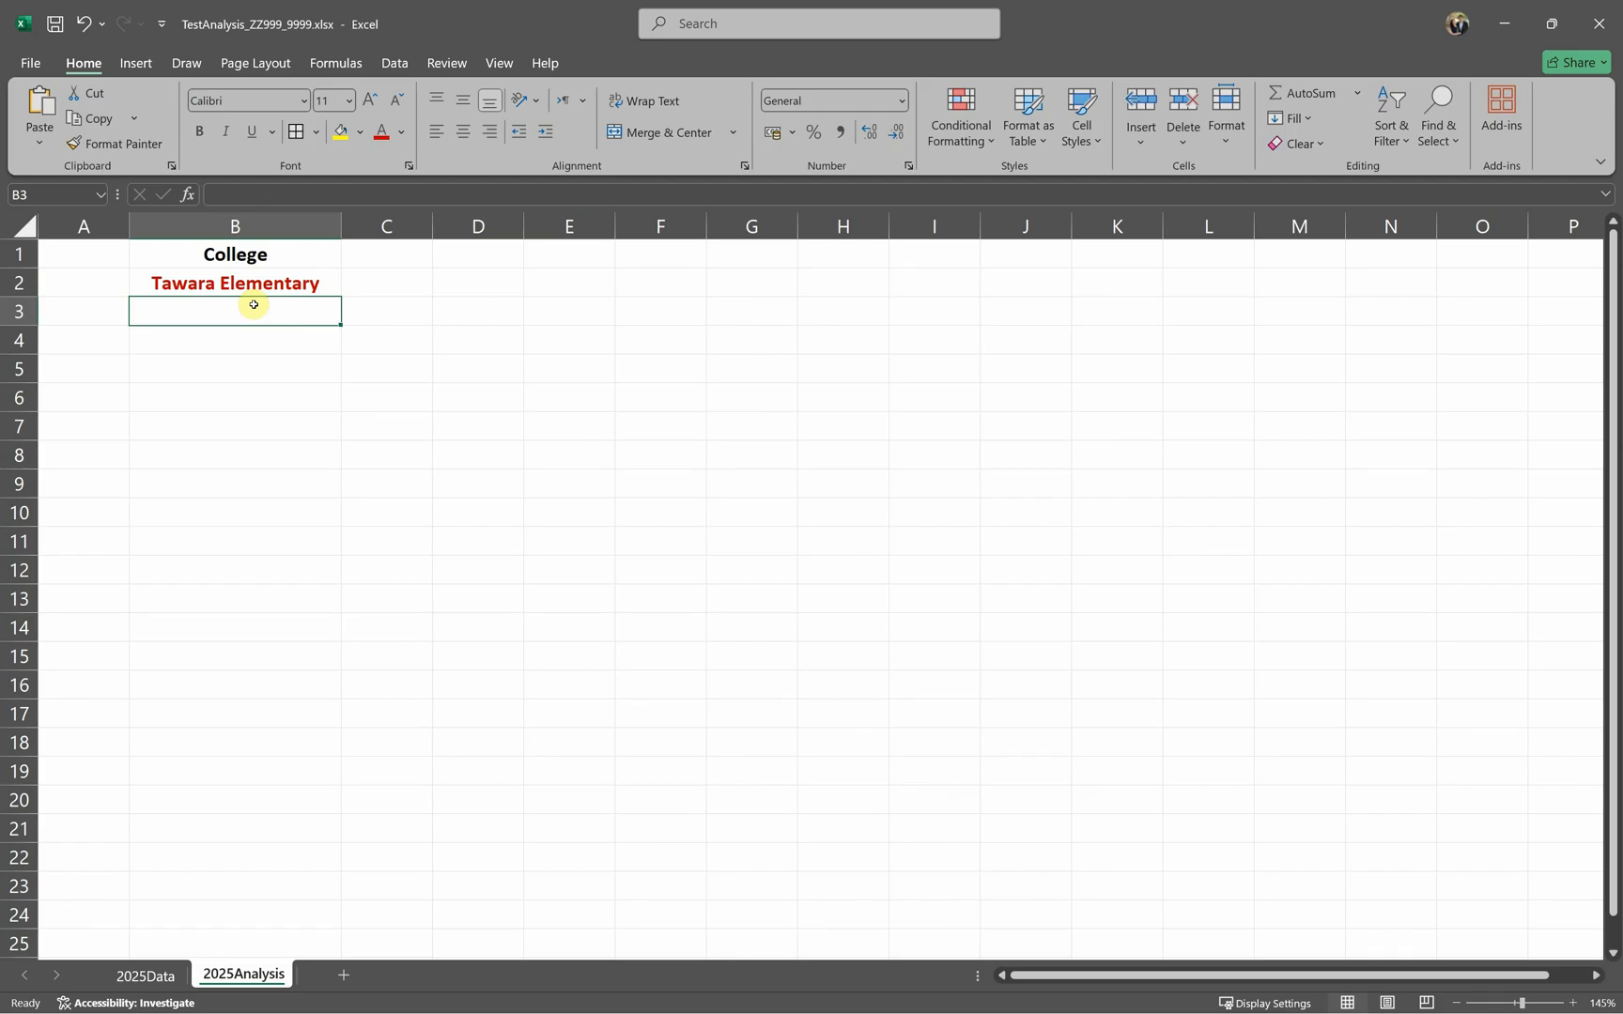
pyautogui.write('=x')
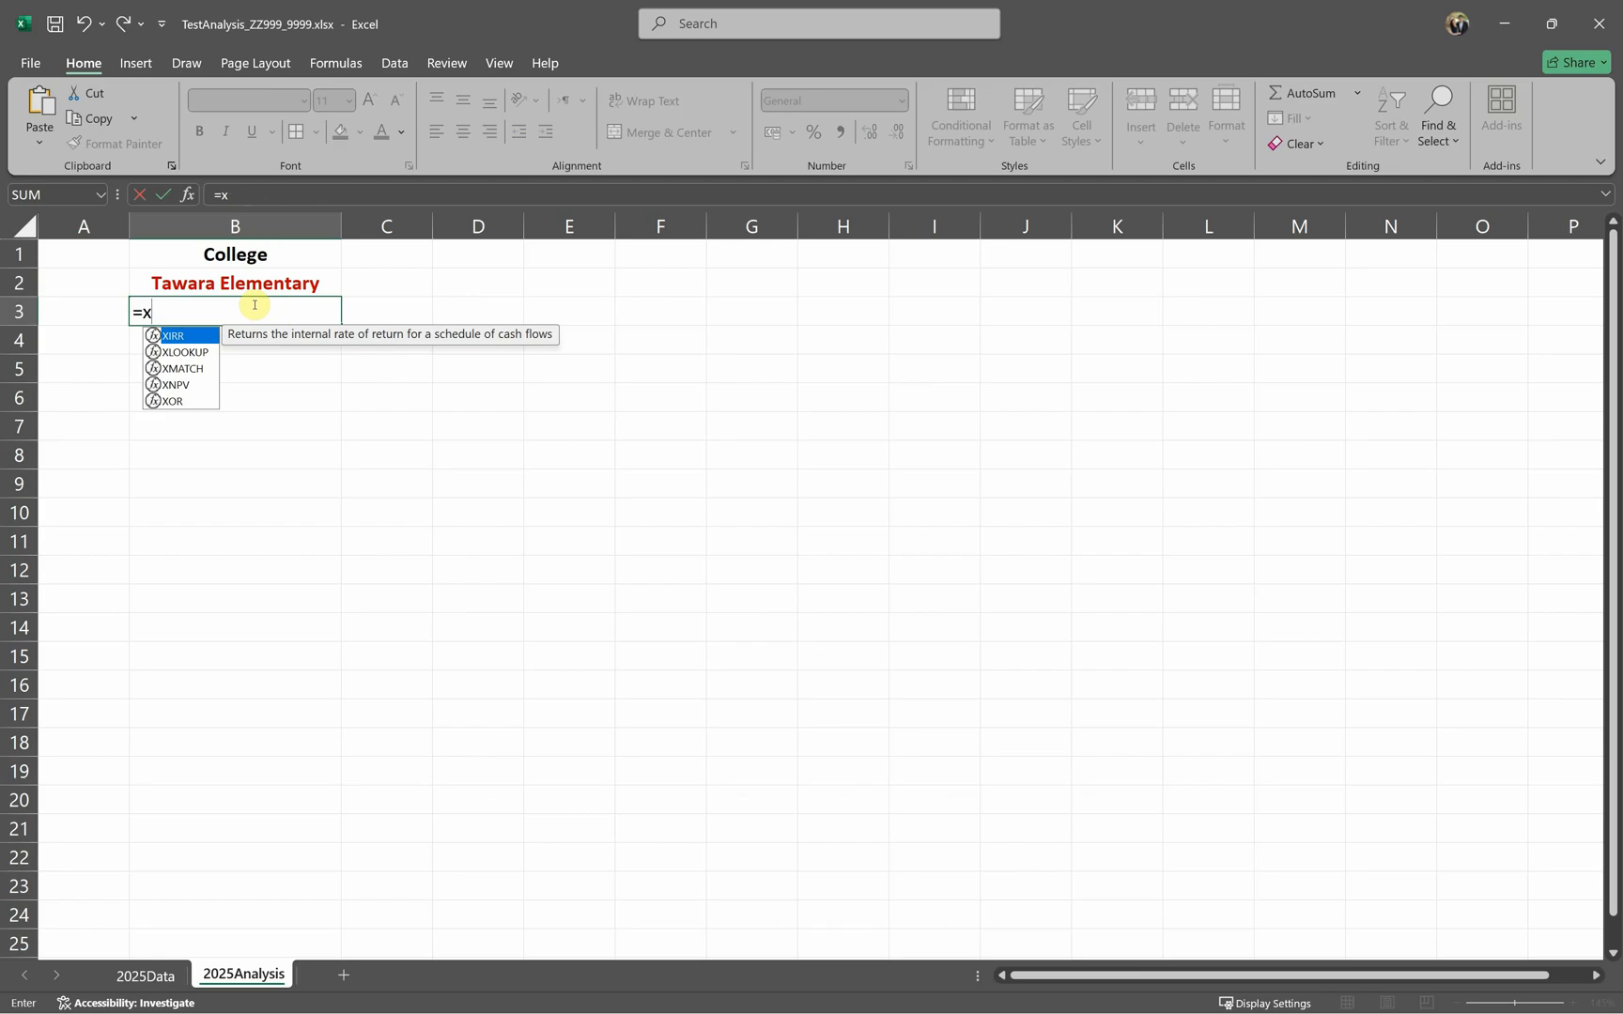
pyautogui.write('l')
pyautogui.press('Tab')
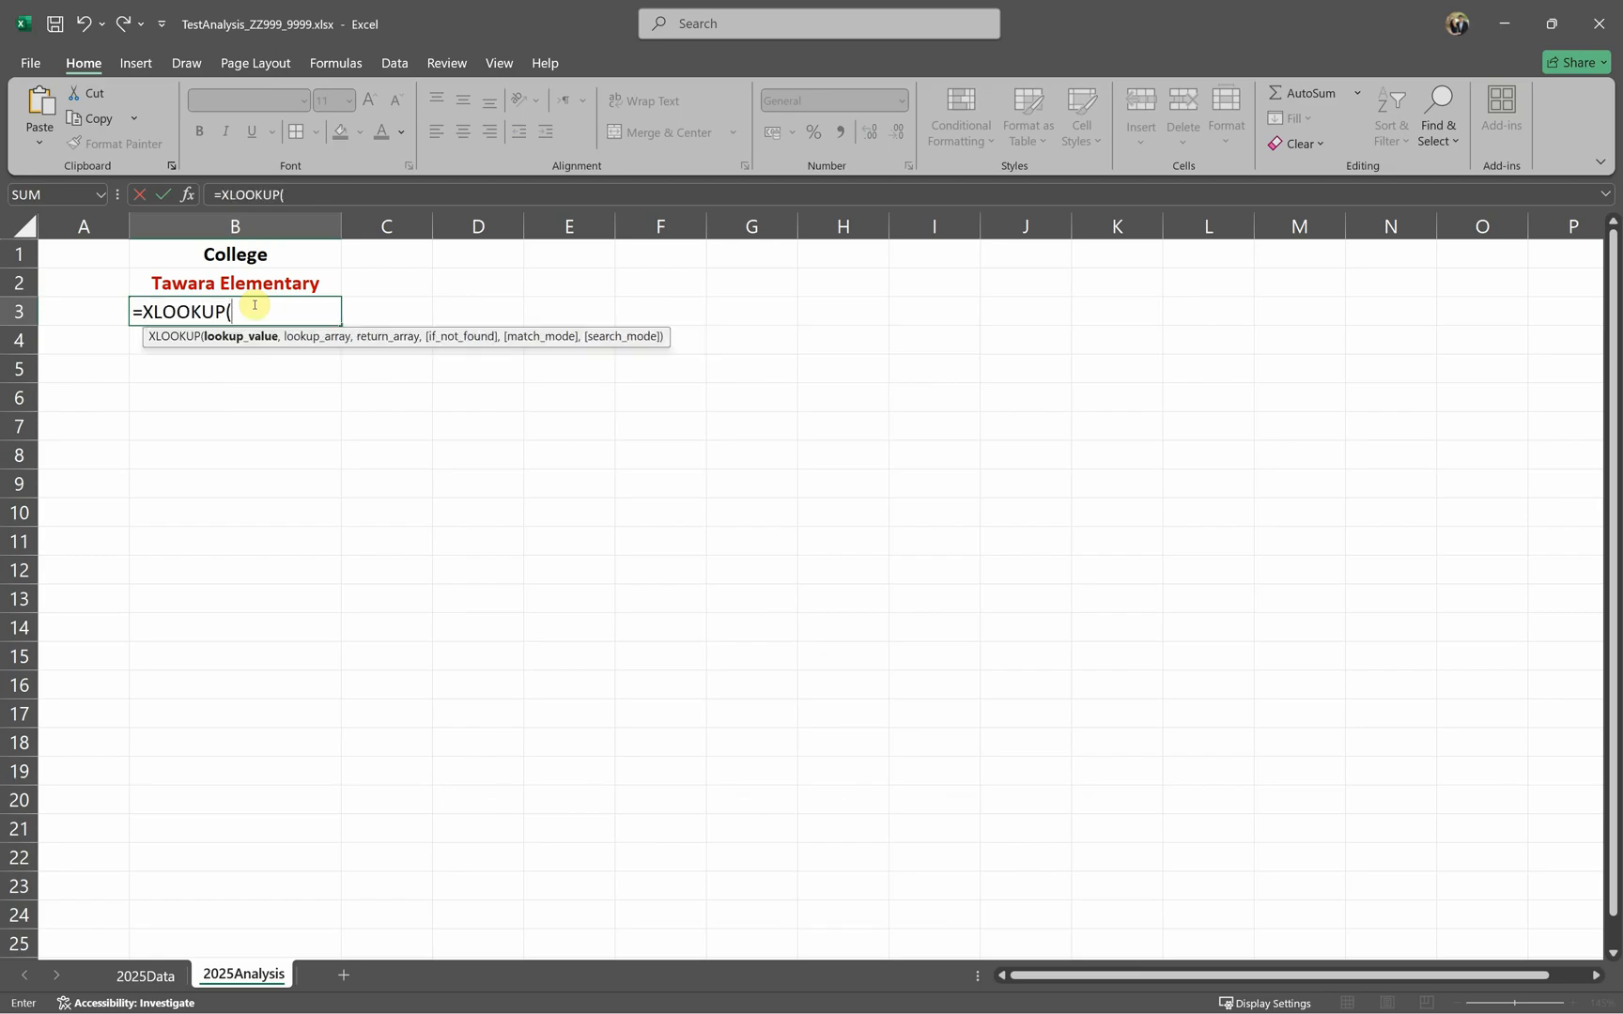
pyautogui.click(260, 283)
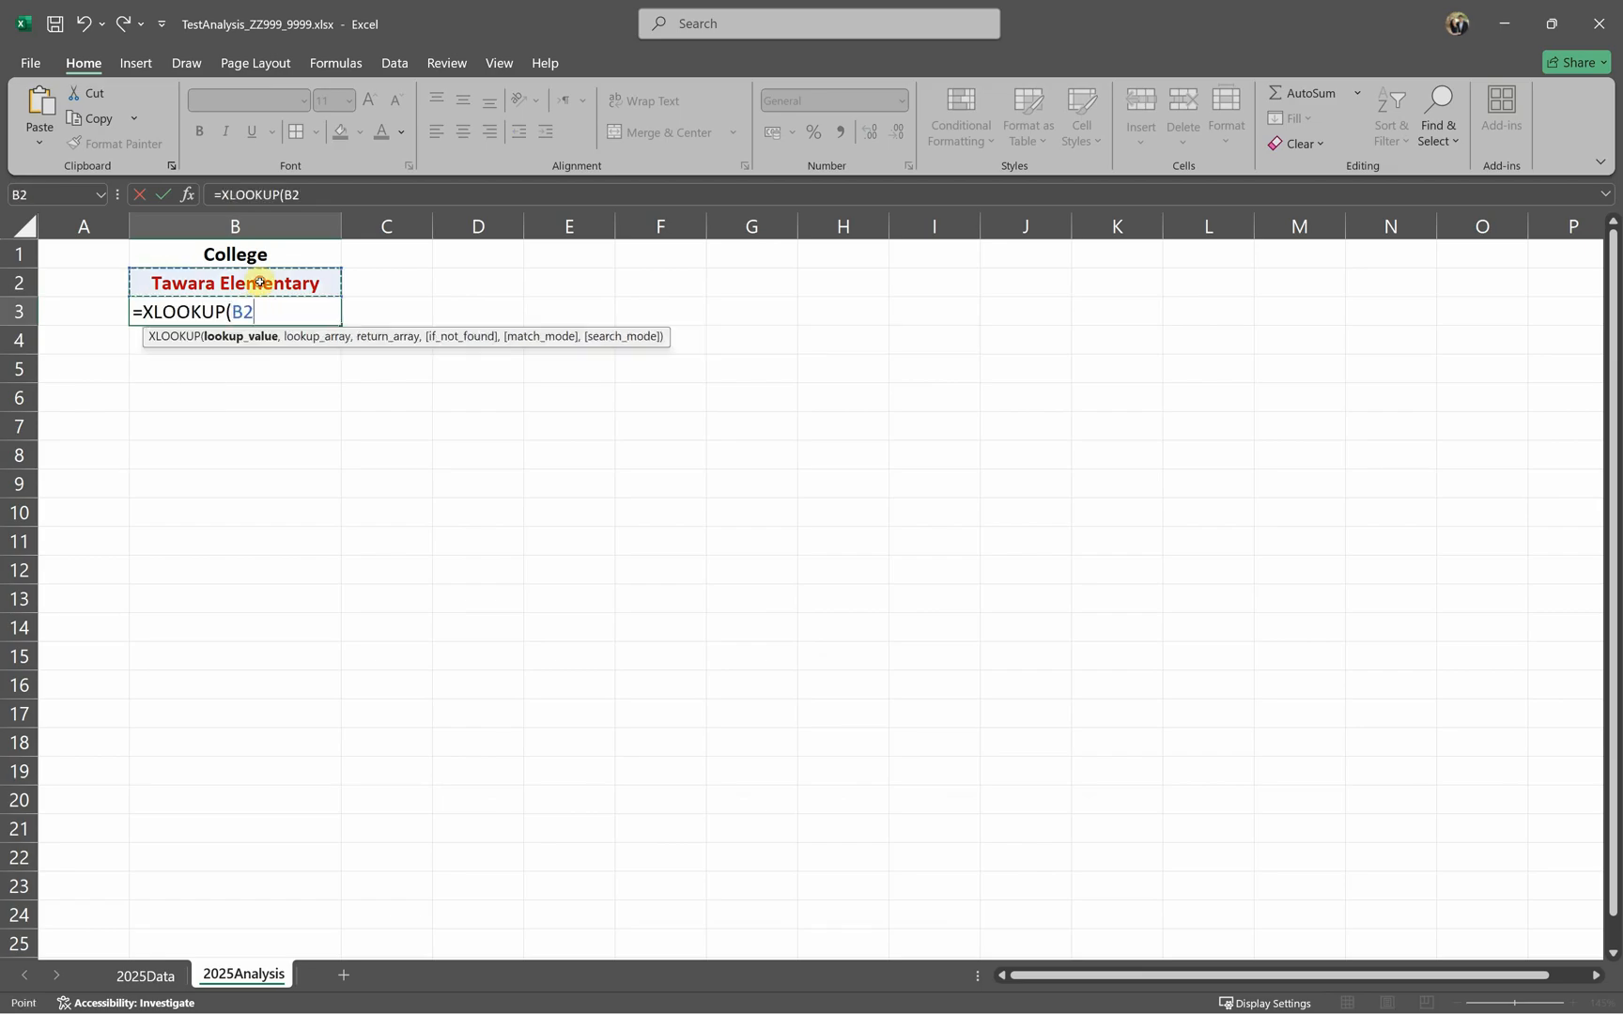
pyautogui.write(',')
pyautogui.click(145, 973)
pyautogui.moveTo(156, 366); pyautogui.dragTo(422, 356)
pyautogui.write(',')
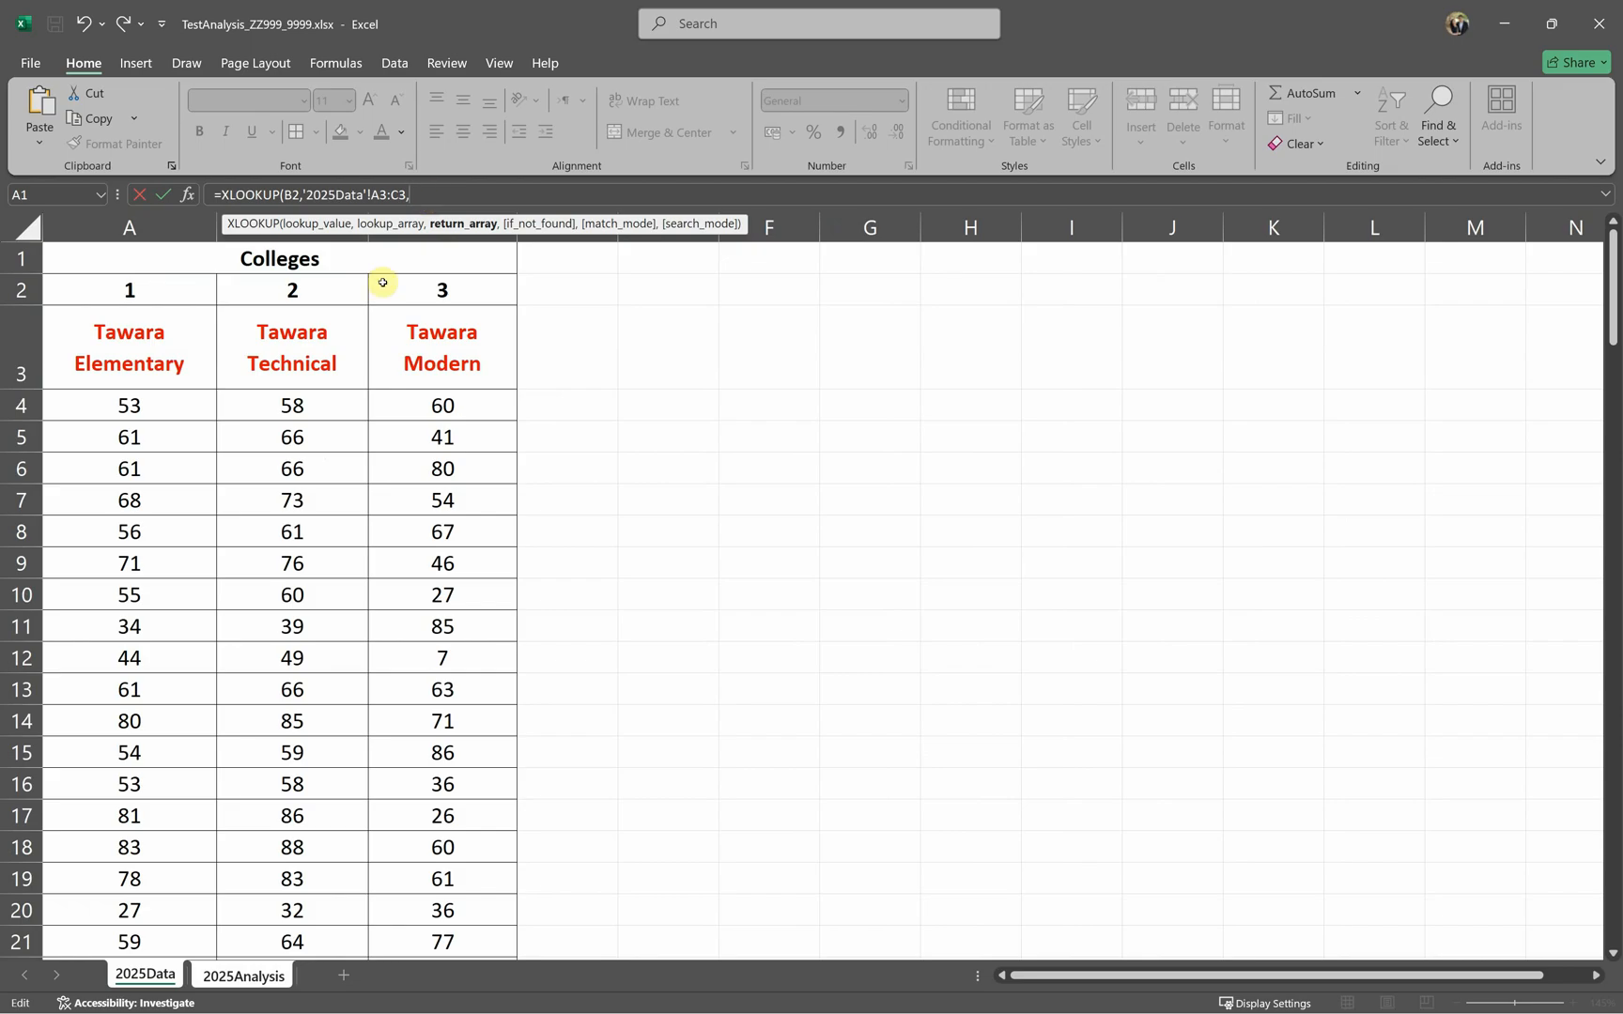
pyautogui.moveTo(164, 402); pyautogui.dragTo(476, 847)
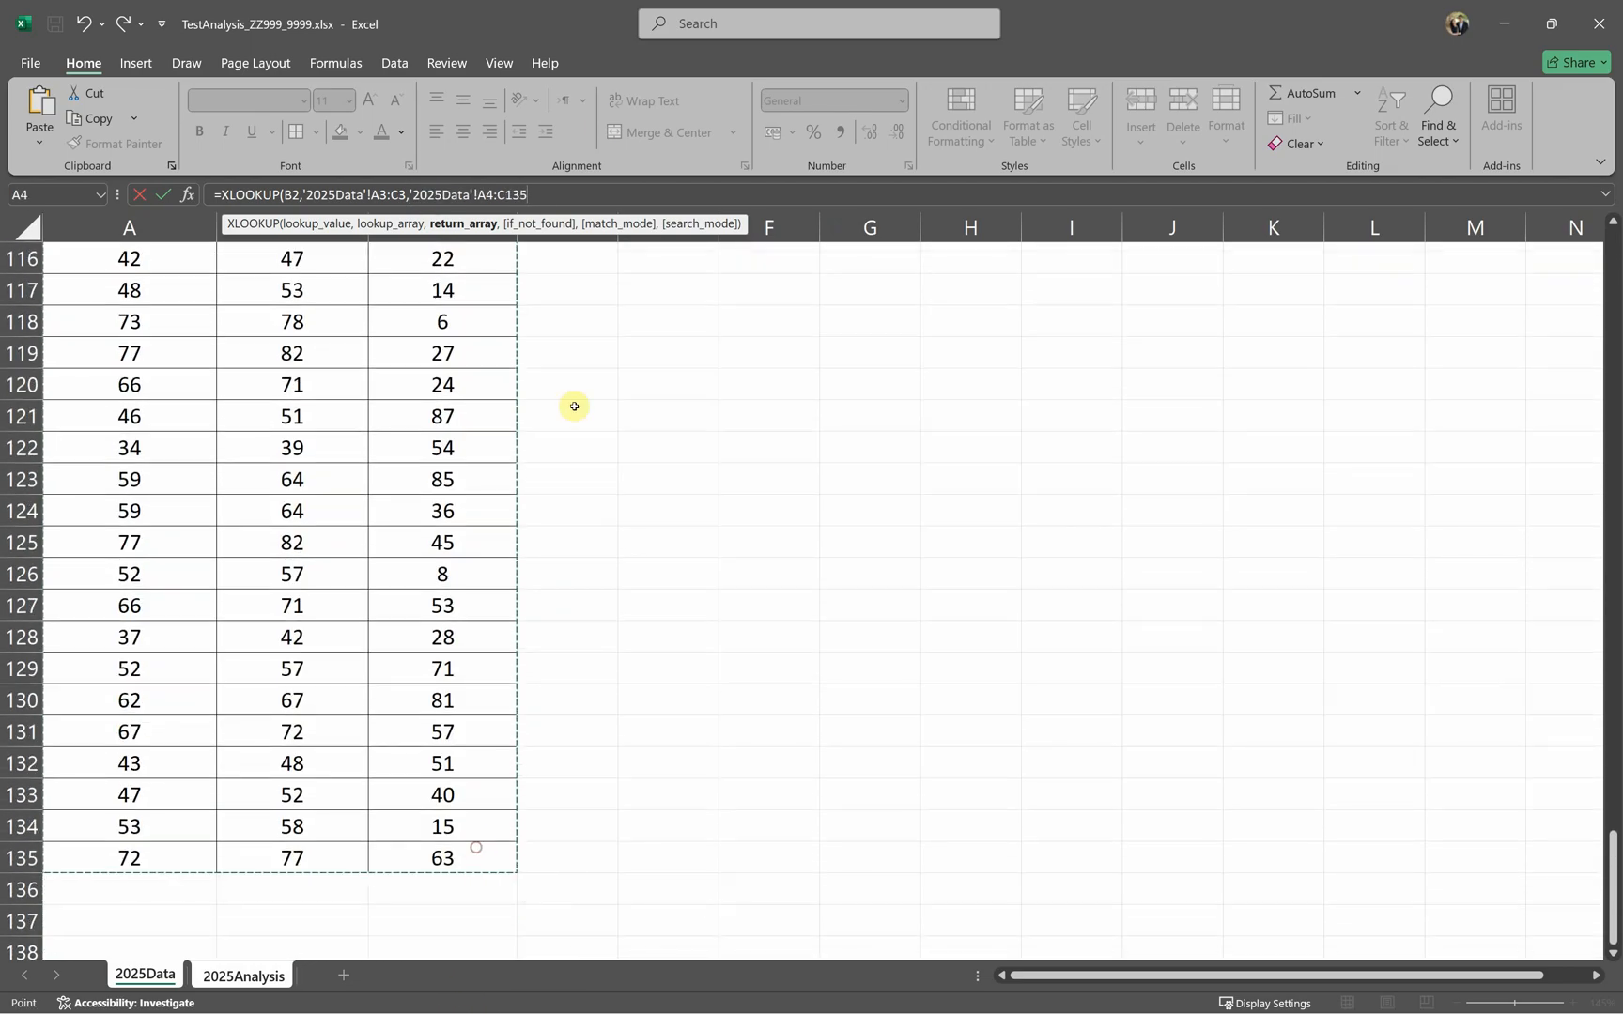
pyautogui.press('Return')
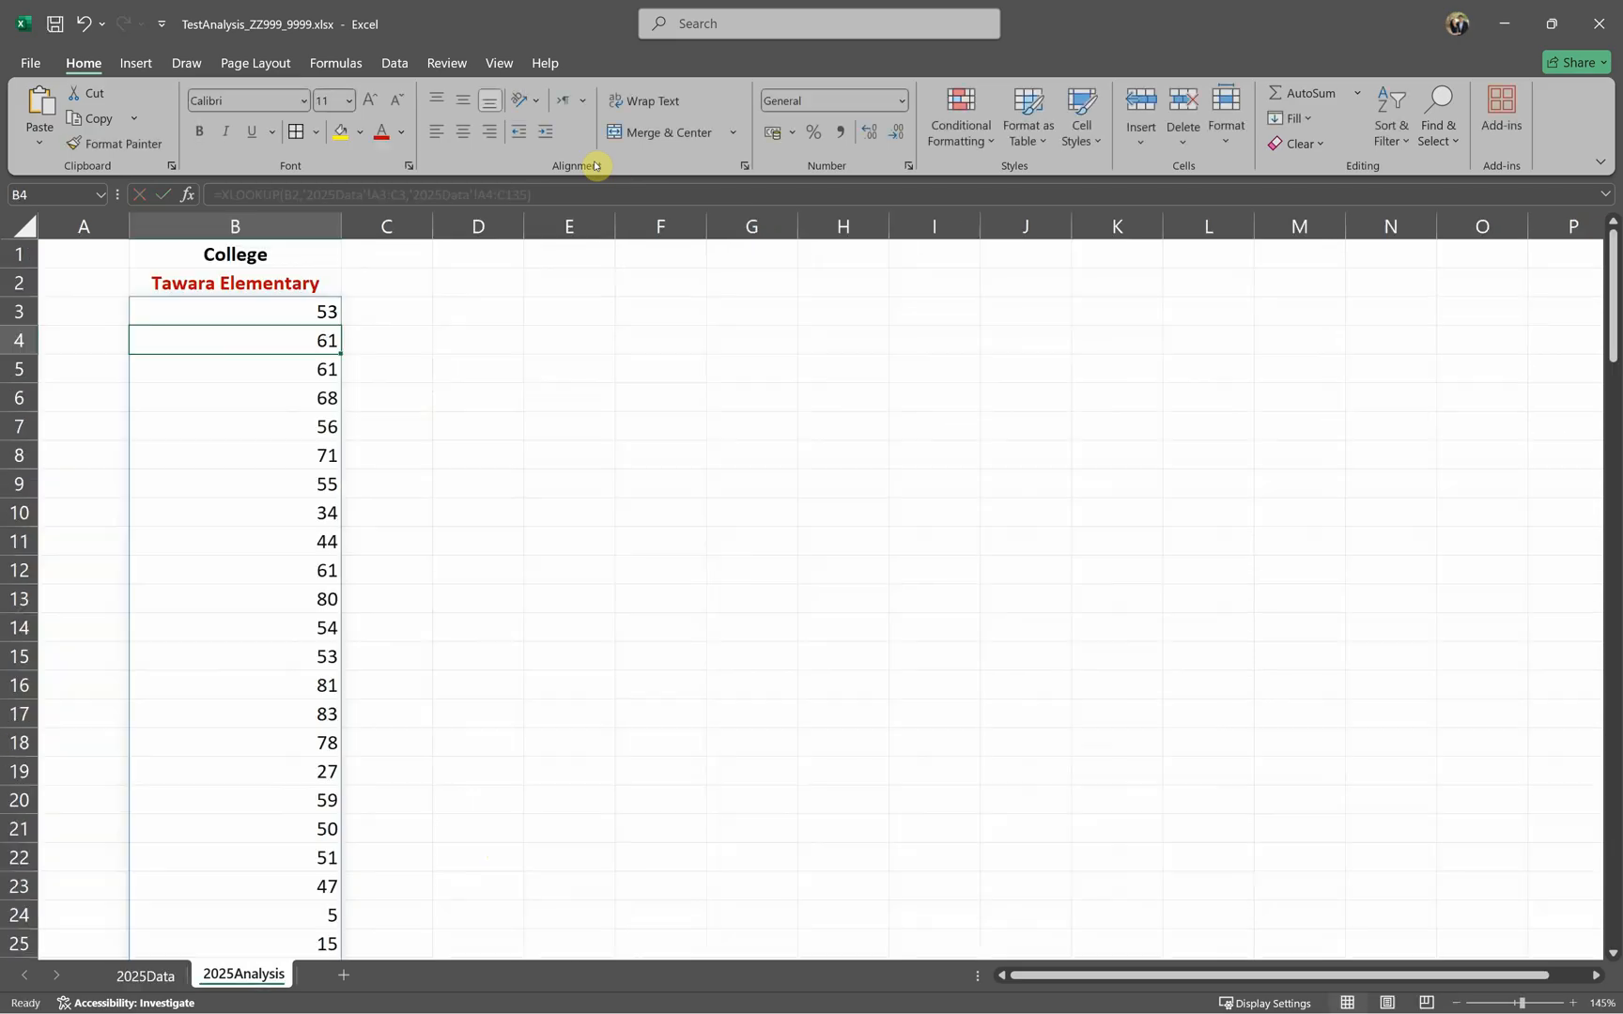
# Step: Test the lookup by choosing Tawara Technical, Tawara Modern and finally Tawara Elementary from the drop-down list in B2
pyautogui.click(316, 271)
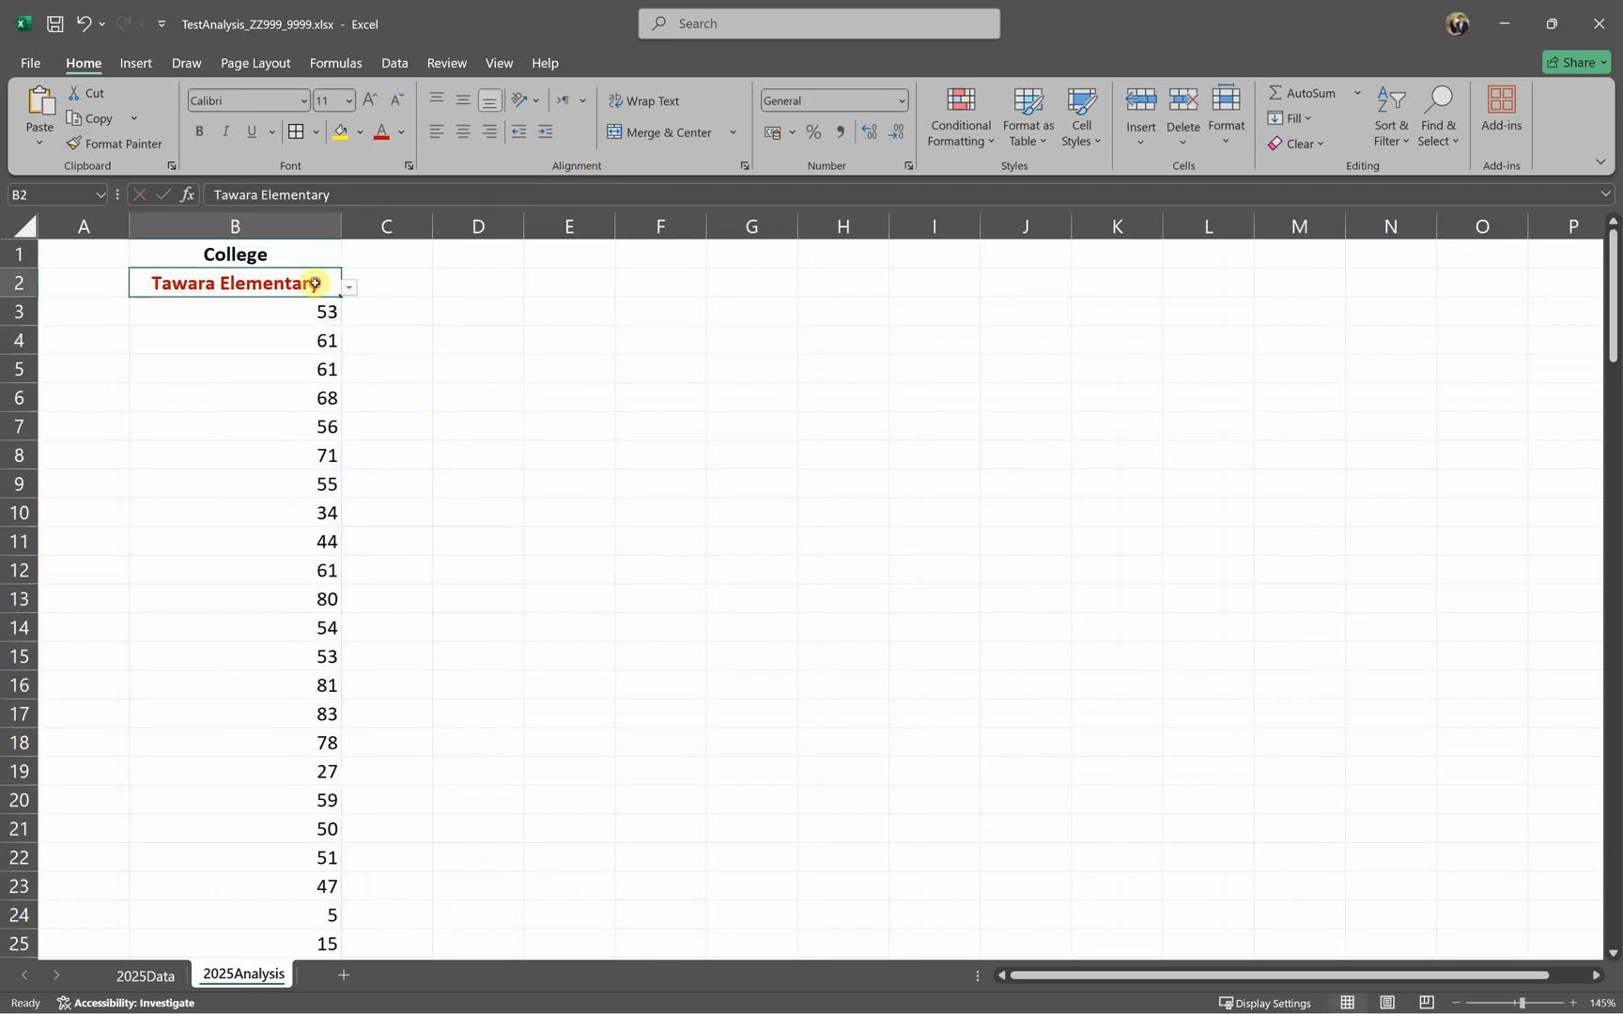
pyautogui.click(349, 287)
pyautogui.click(281, 329)
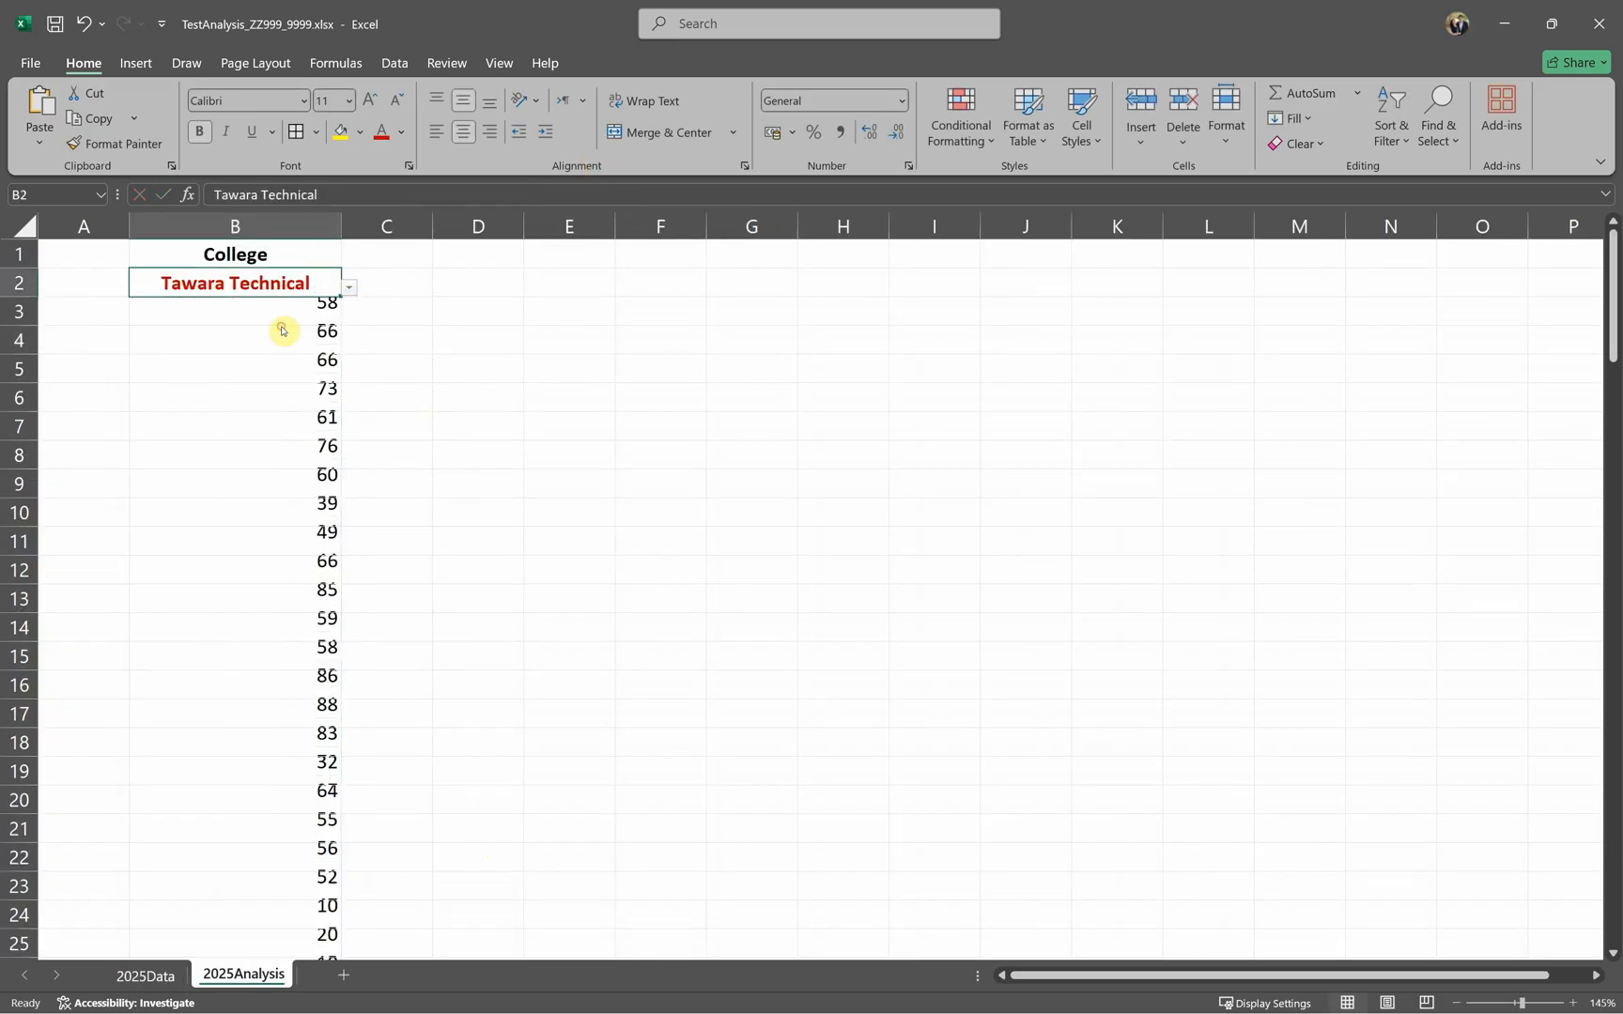
pyautogui.click(348, 287)
pyautogui.click(269, 343)
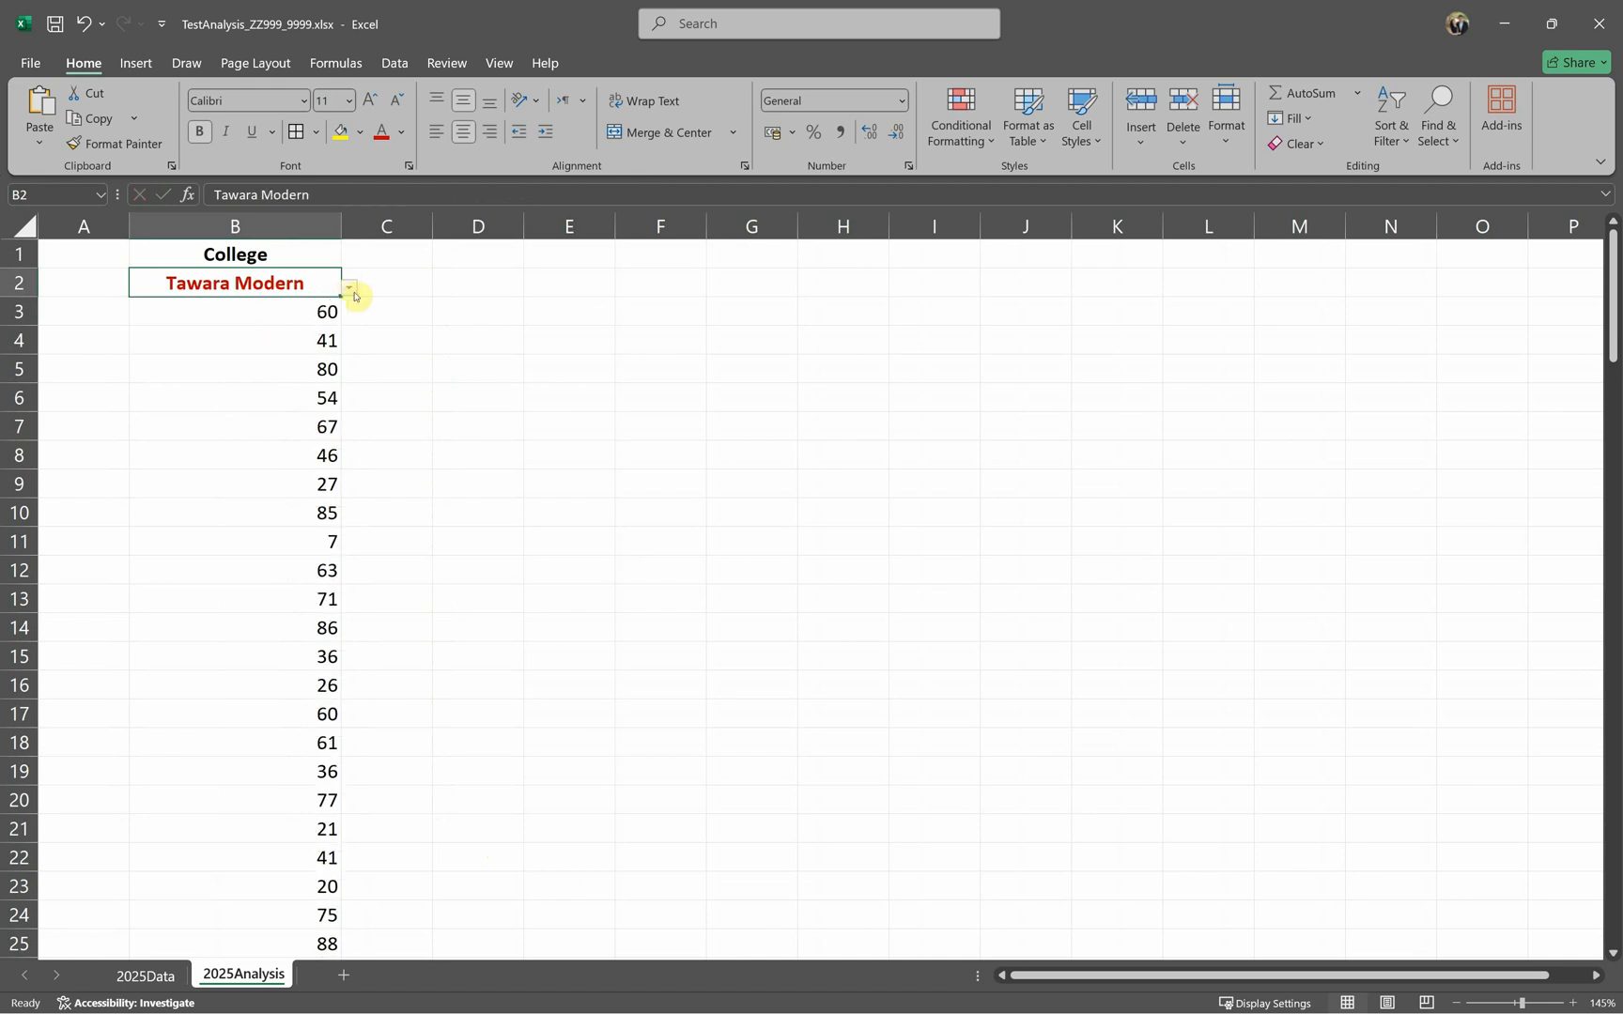
pyautogui.click(347, 285)
pyautogui.click(326, 279)
pyautogui.click(349, 287)
pyautogui.click(286, 304)
# Step: Centre the whole of column B horizontally and vertically
pyautogui.click(286, 231)
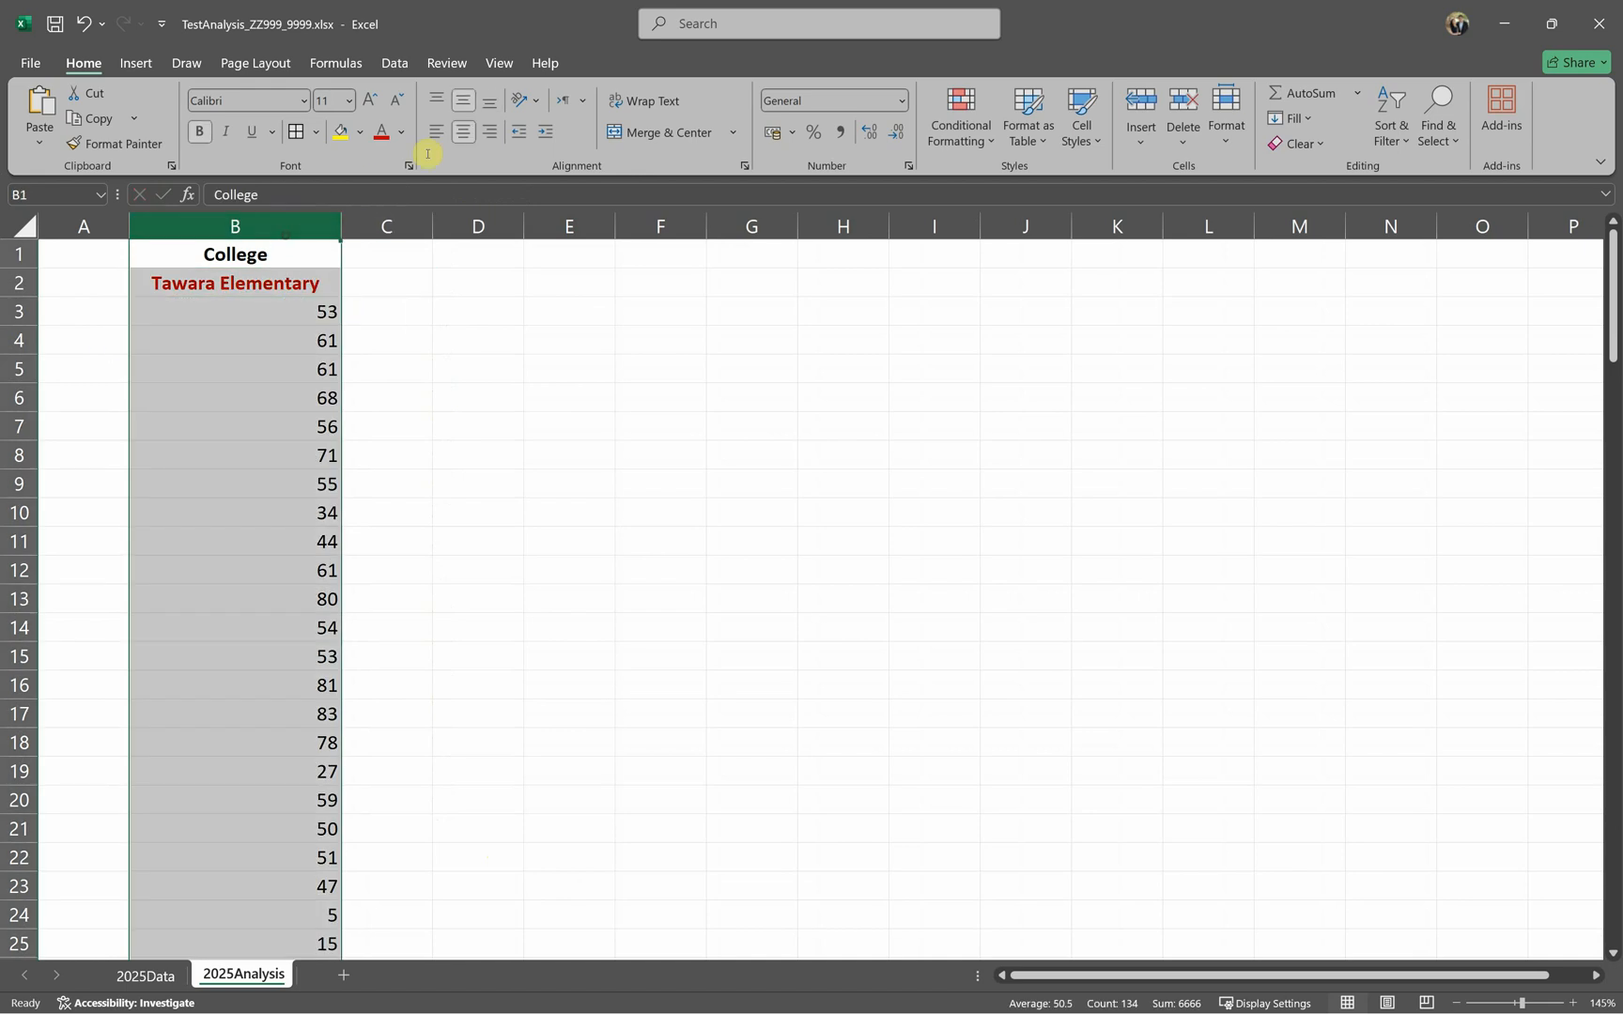
pyautogui.click(463, 132)
pyautogui.click(463, 132)
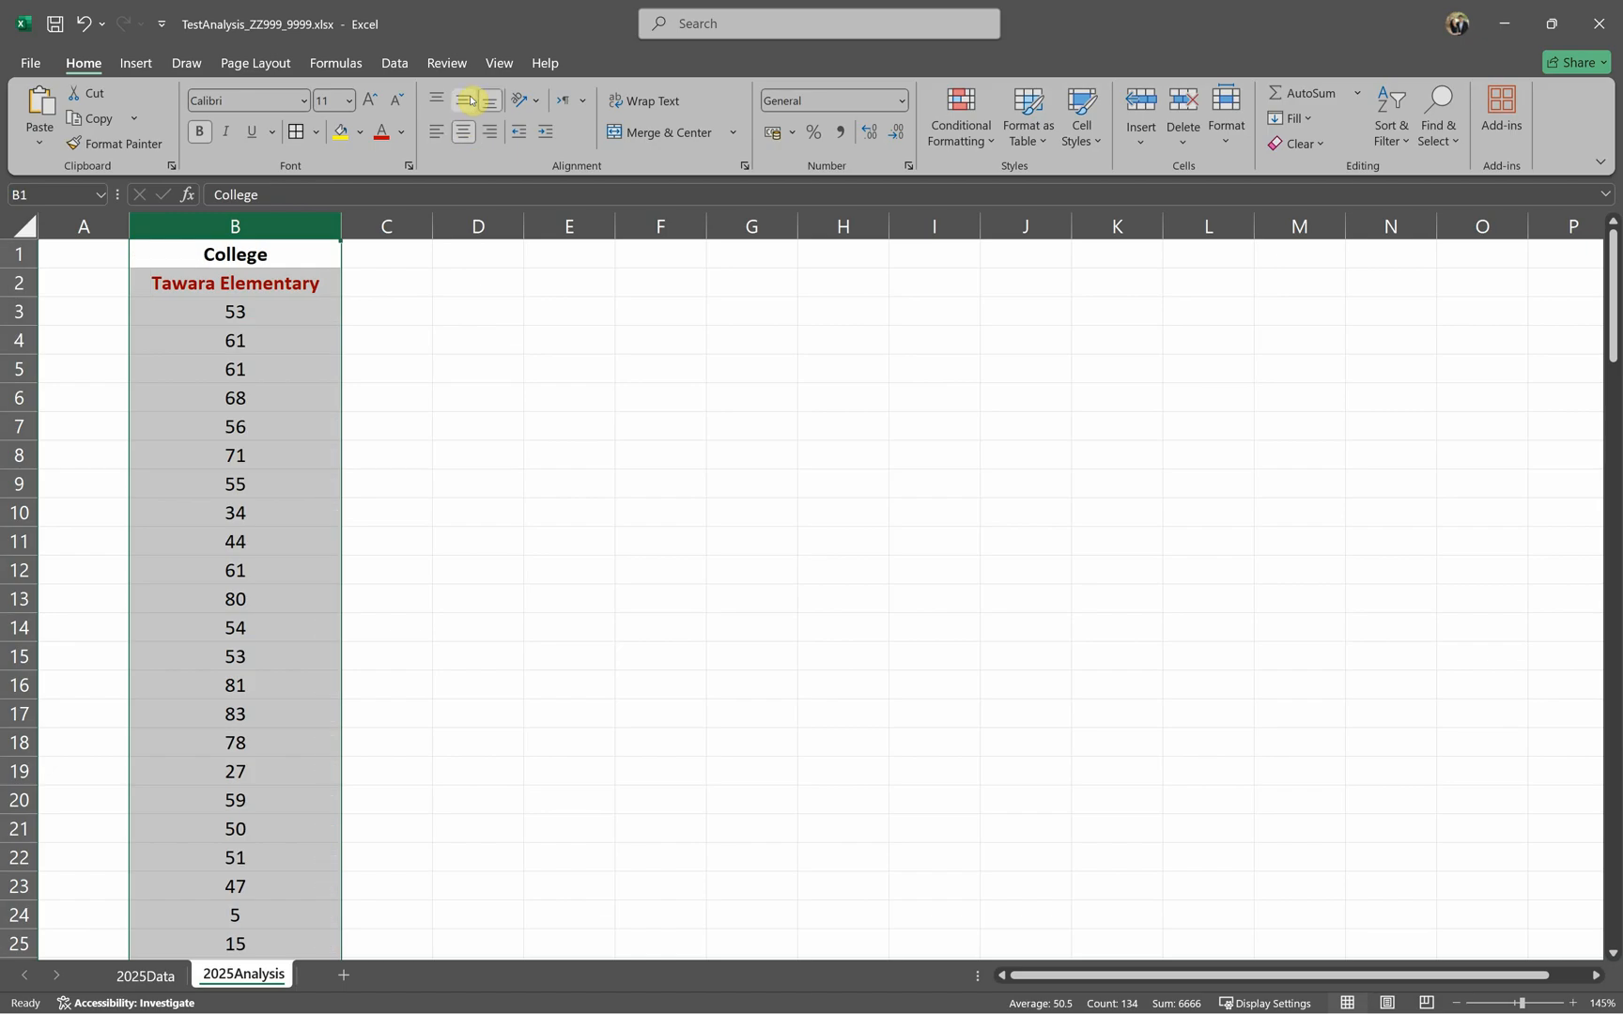
pyautogui.click(467, 101)
pyautogui.click(457, 289)
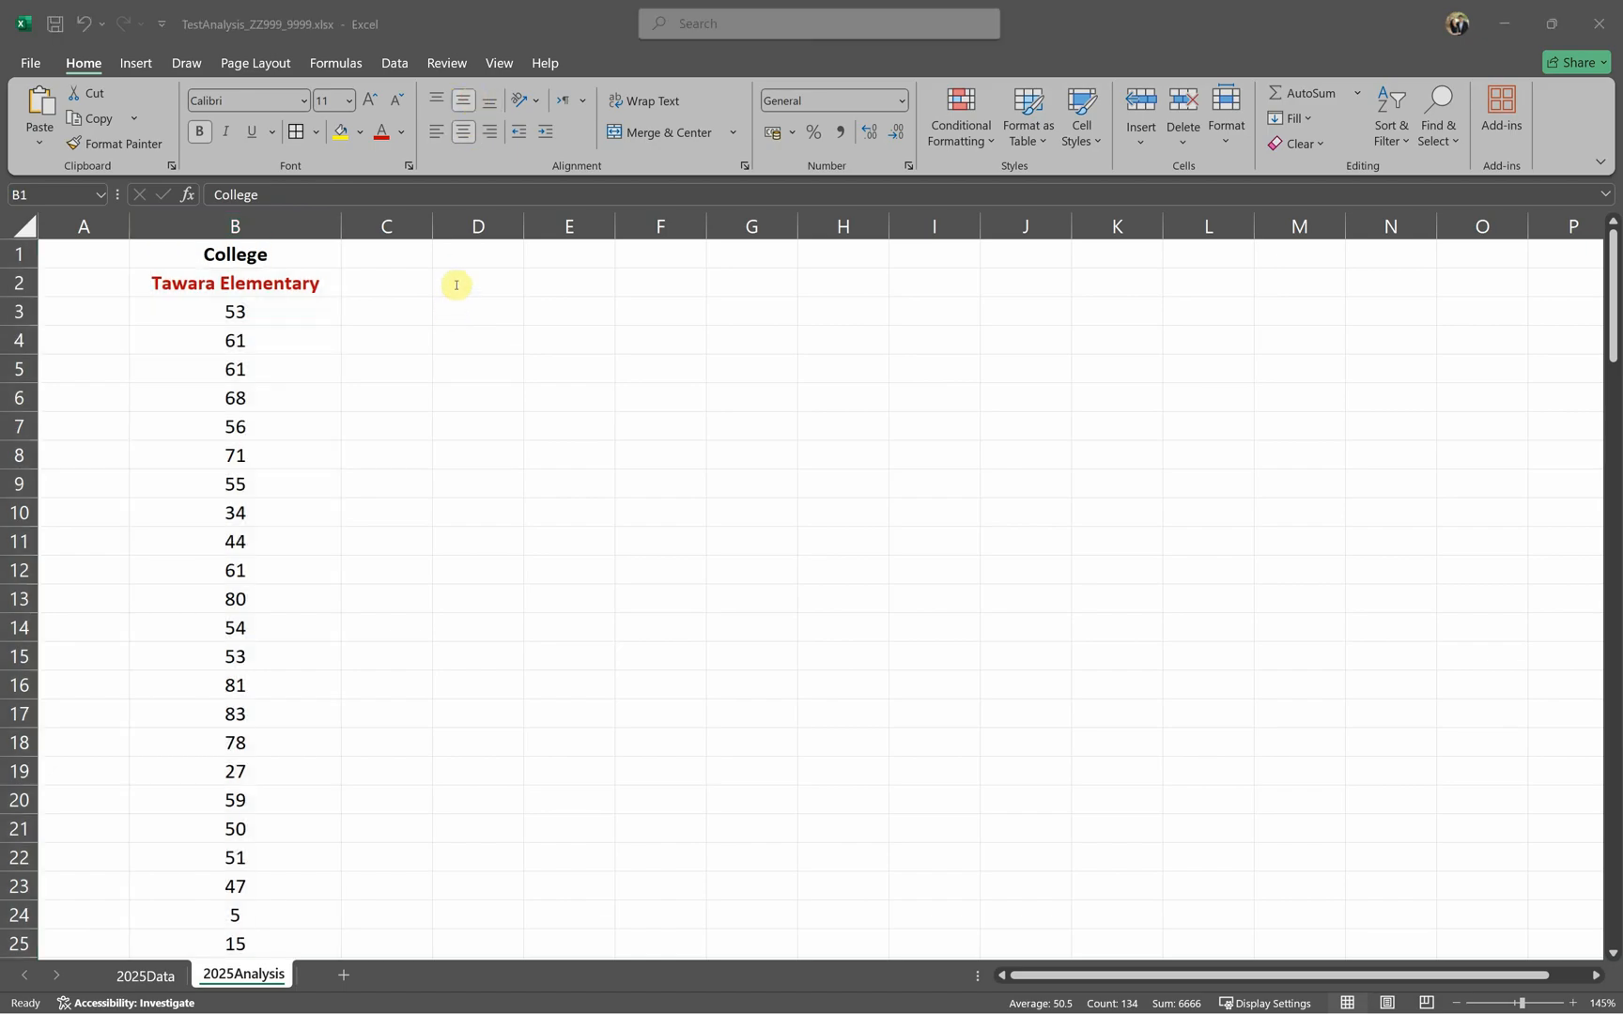
# Step: Switch to the question paper PDF and read page 4's instructions on labelling and formatting the marks interval cells in columns D to F
pyautogui.hotkey('alt', 'Tab')
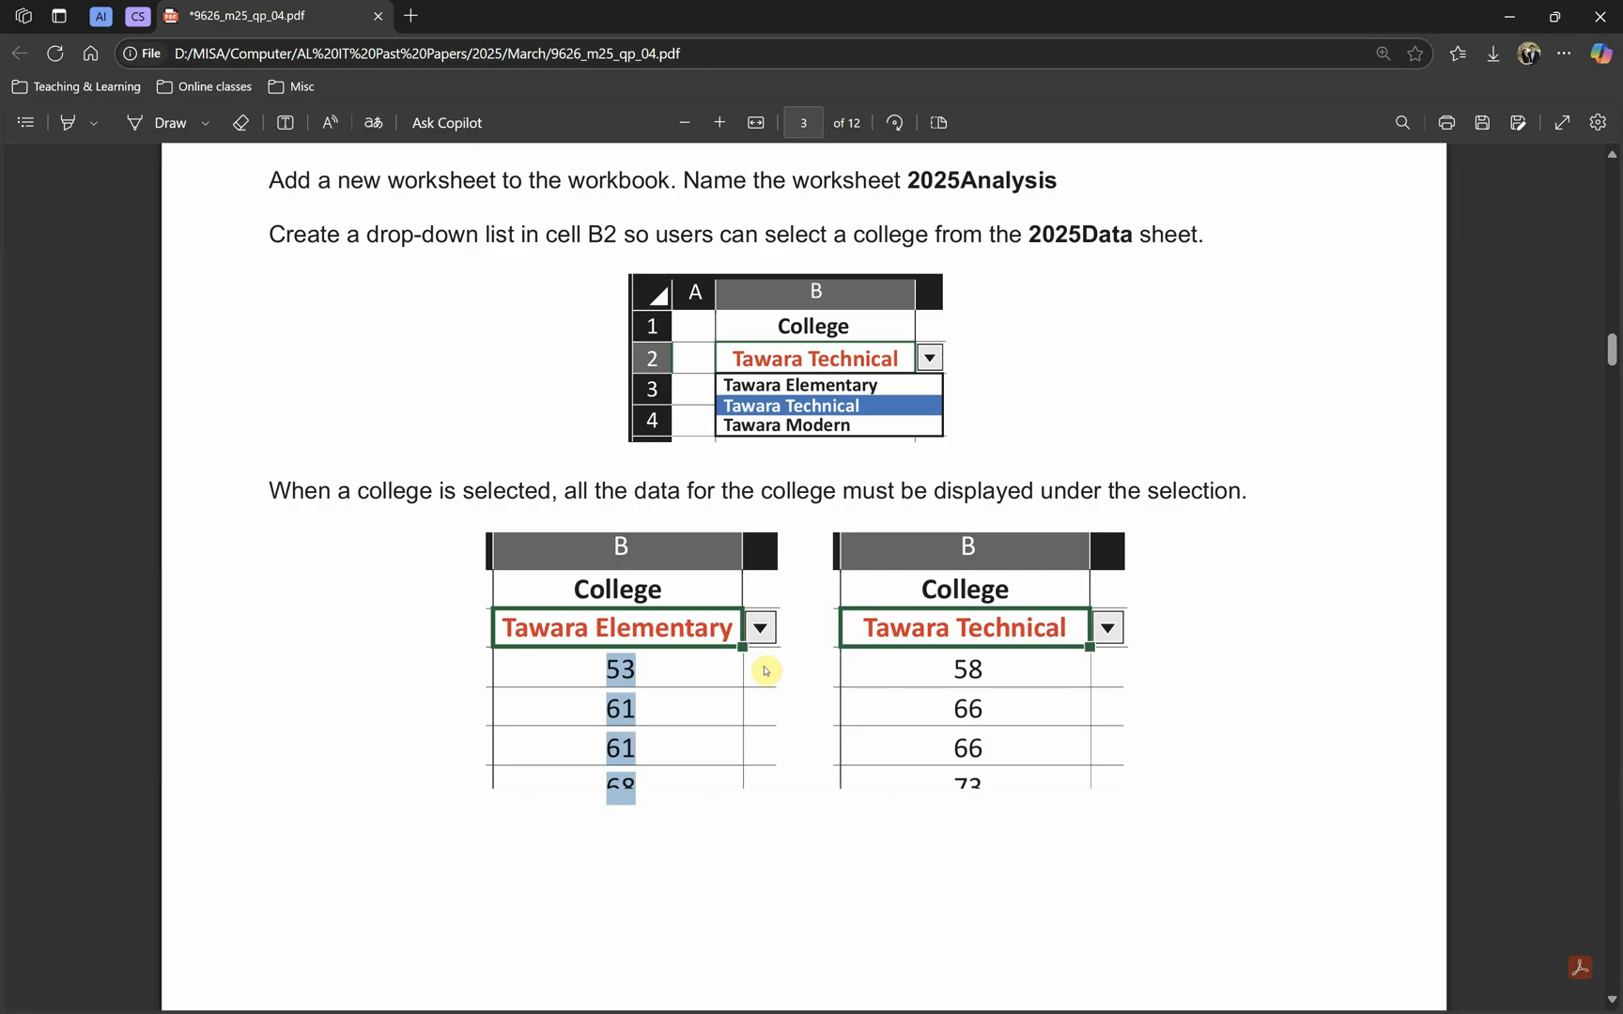
pyautogui.hotkey('alt', 'Tab')
pyautogui.hotkey('alt', 'Tab')
pyautogui.scroll(-10, 858, 710)
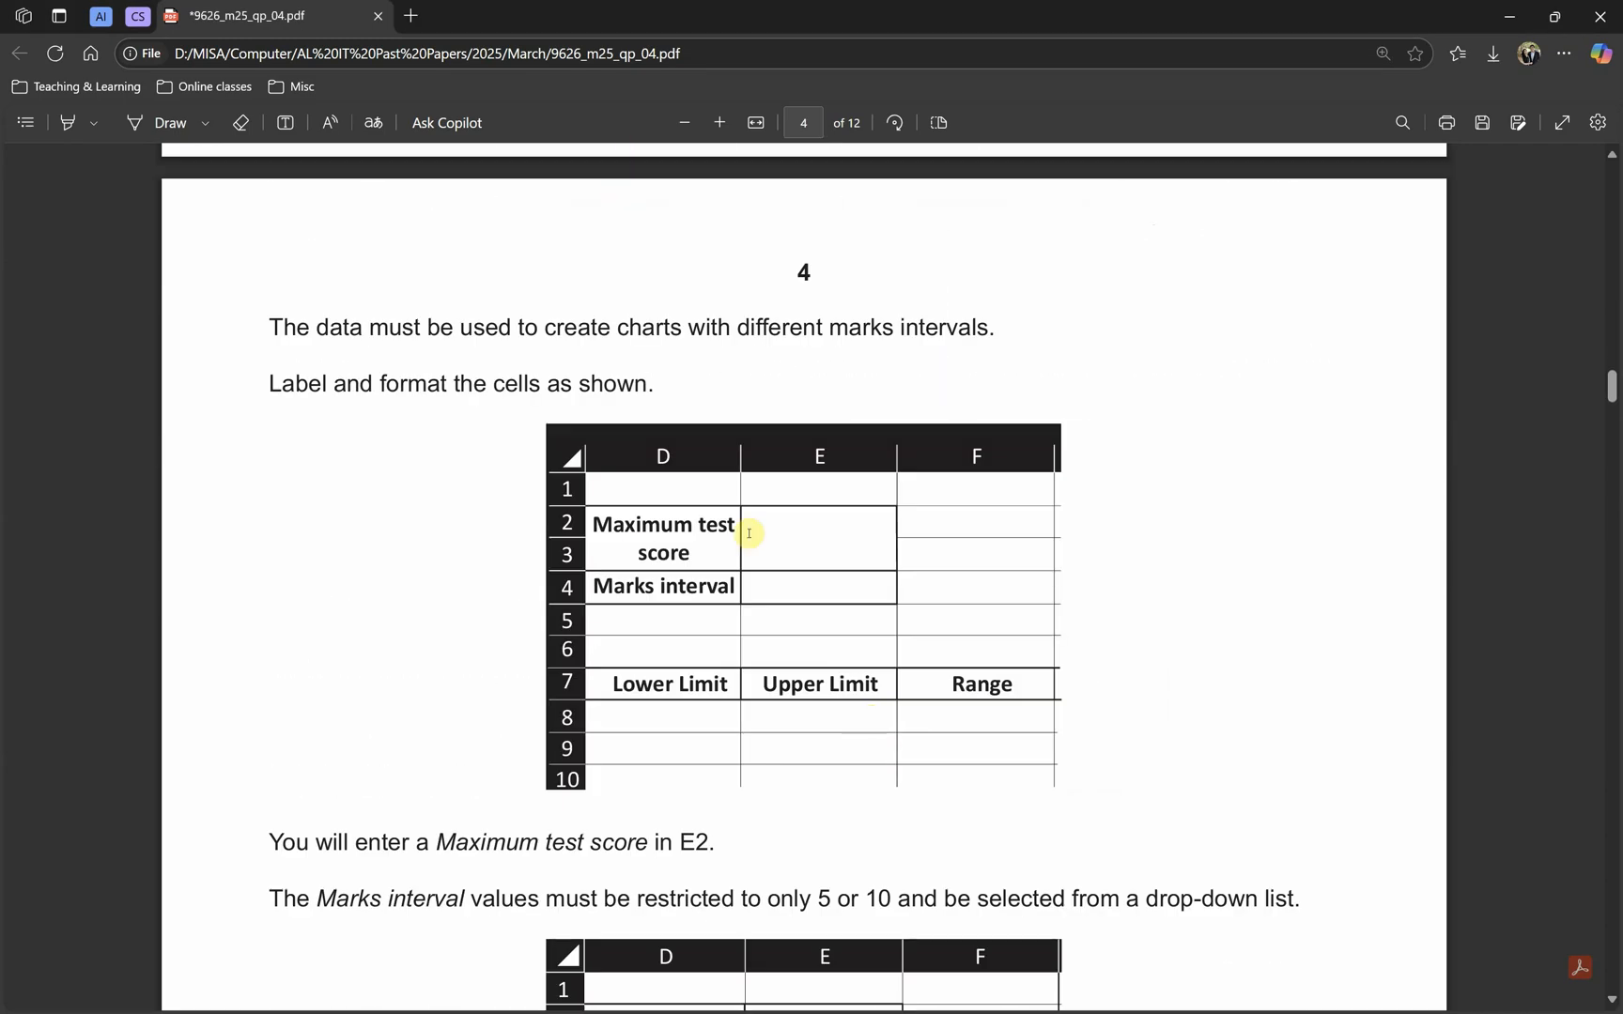
pyautogui.scroll(-4, 706, 665)
pyautogui.scroll(3, 713, 663)
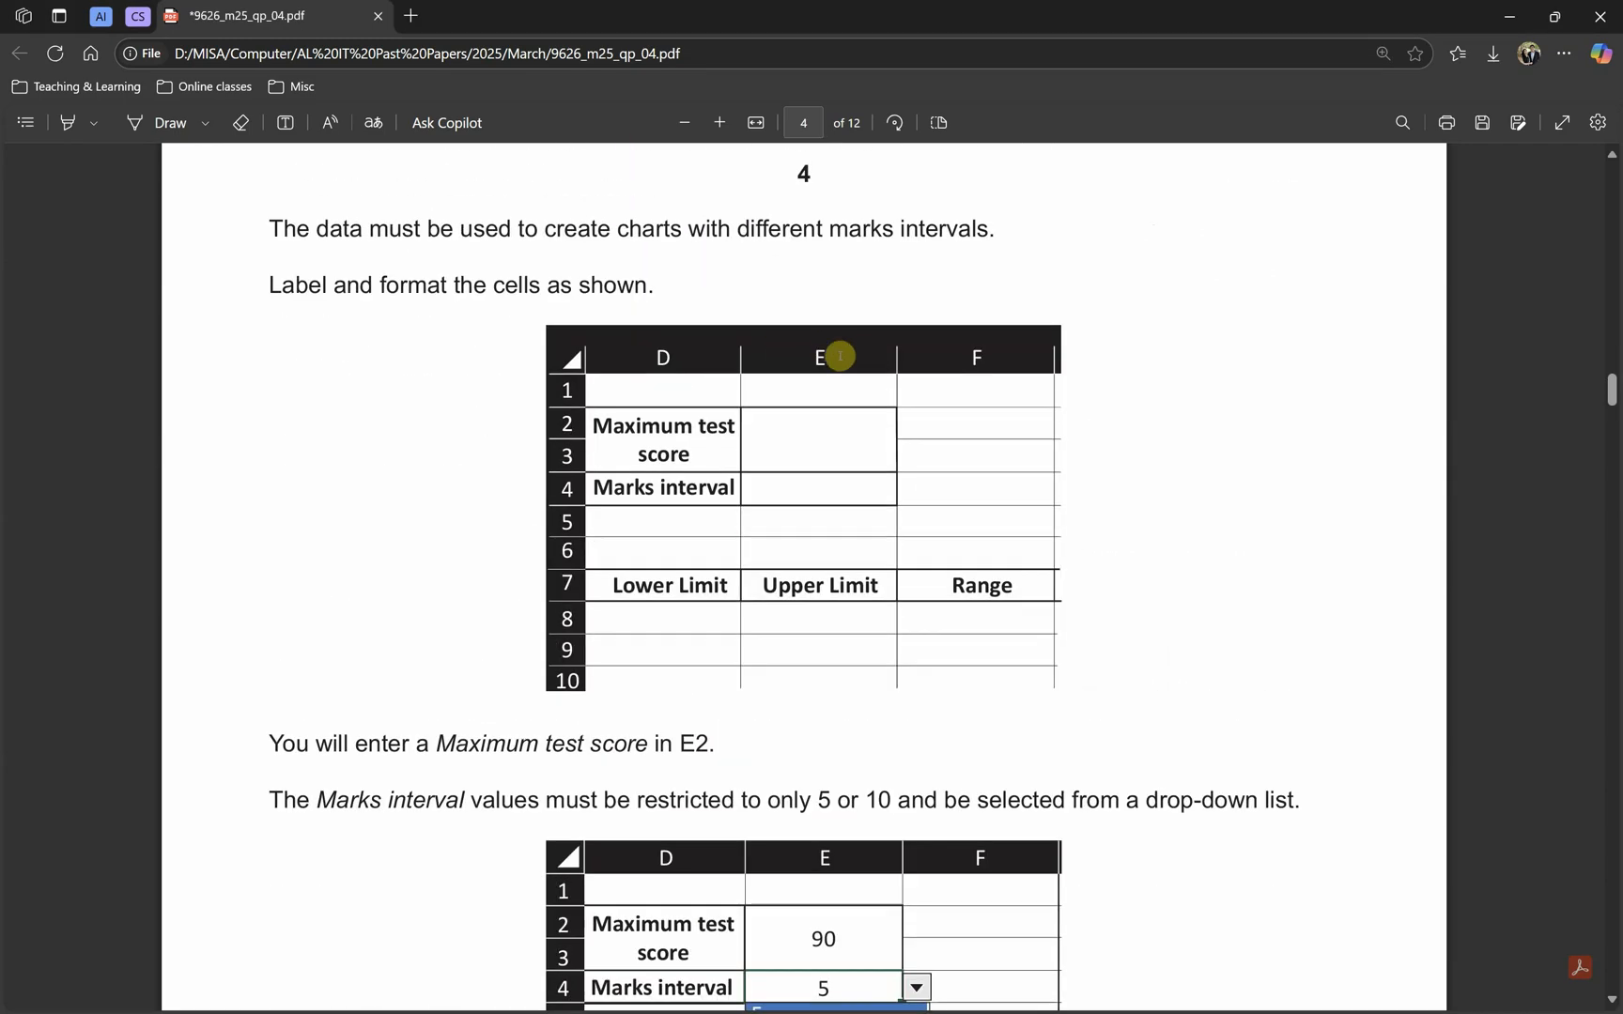
pyautogui.scroll(5, 839, 464)
pyautogui.scroll(-4, 826, 526)
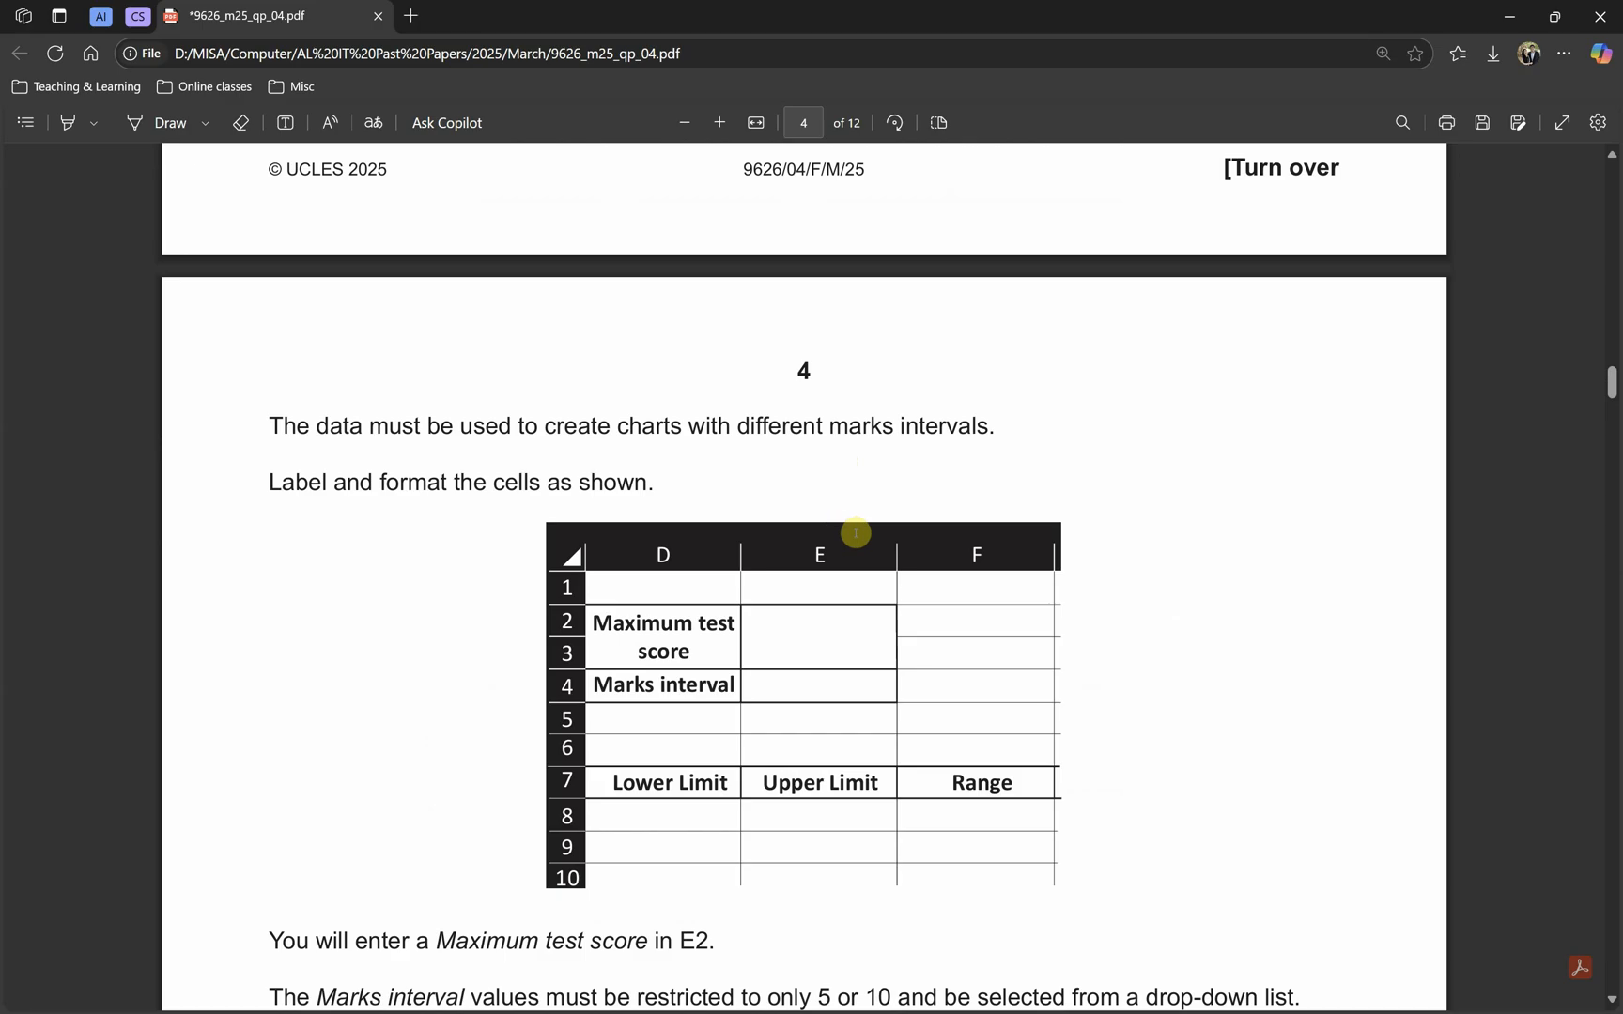
pyautogui.scroll(5, 752, 423)
# Step: In Excel, apply all borders to the College heading and selection cells B1:B2 on the 2025Analysis sheet
pyautogui.hotkey('alt', 'Tab')
pyautogui.click(188, 218)
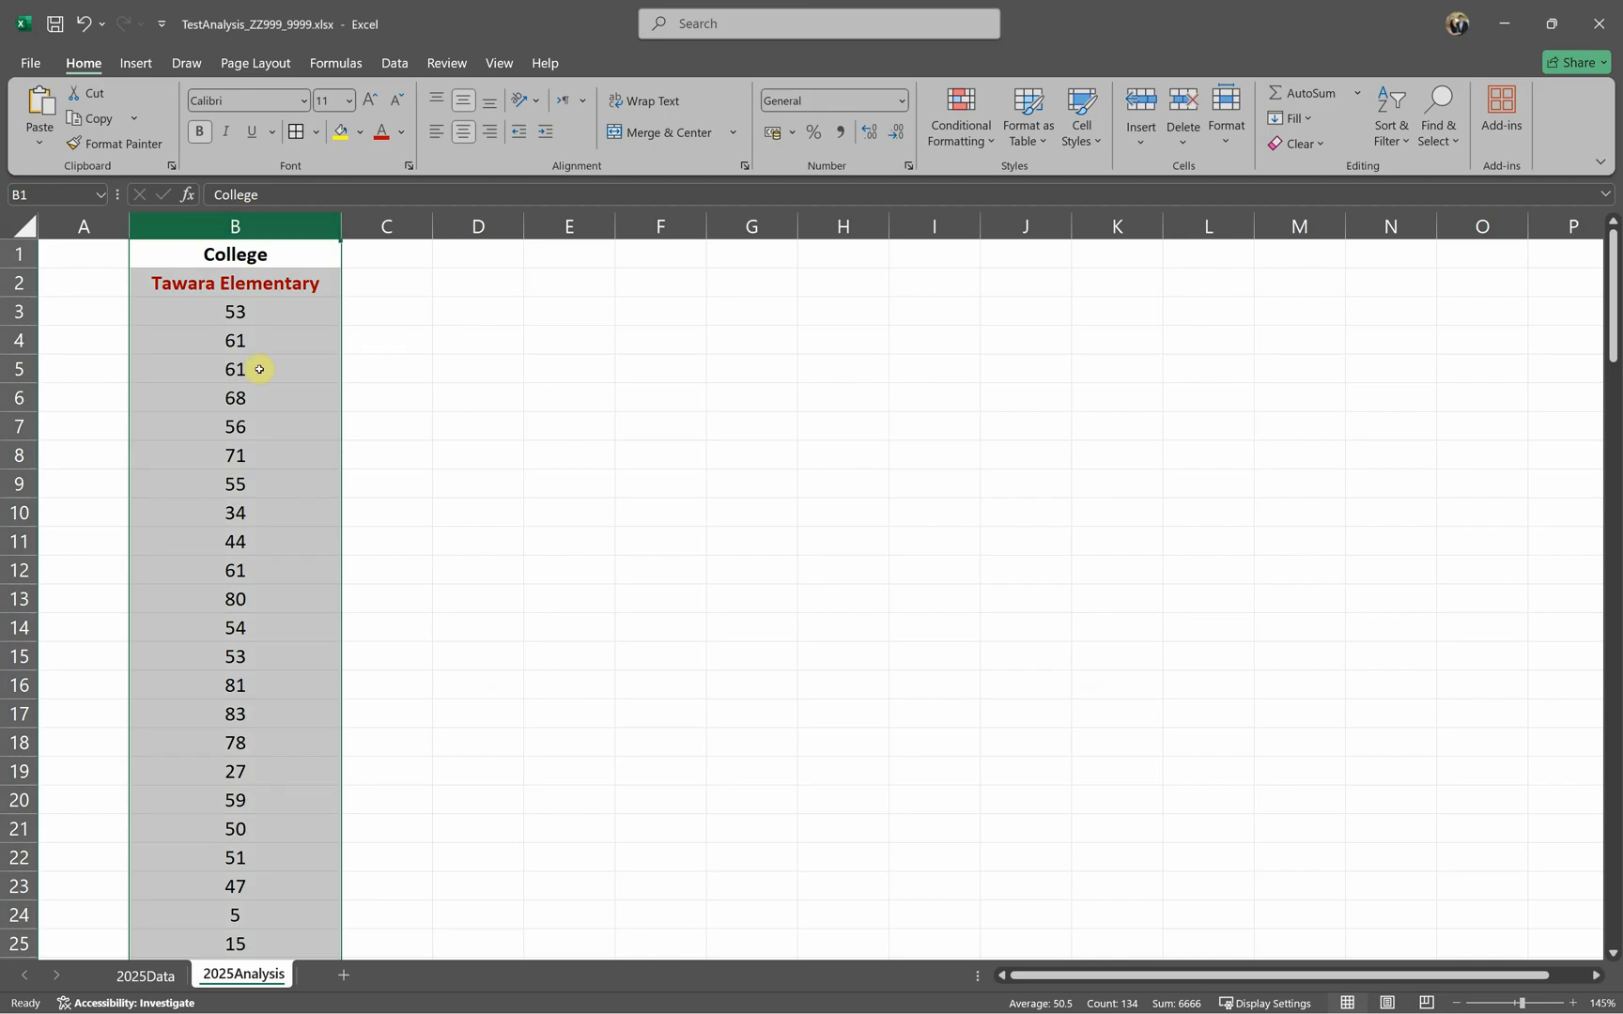
pyautogui.moveTo(318, 255); pyautogui.dragTo(319, 277)
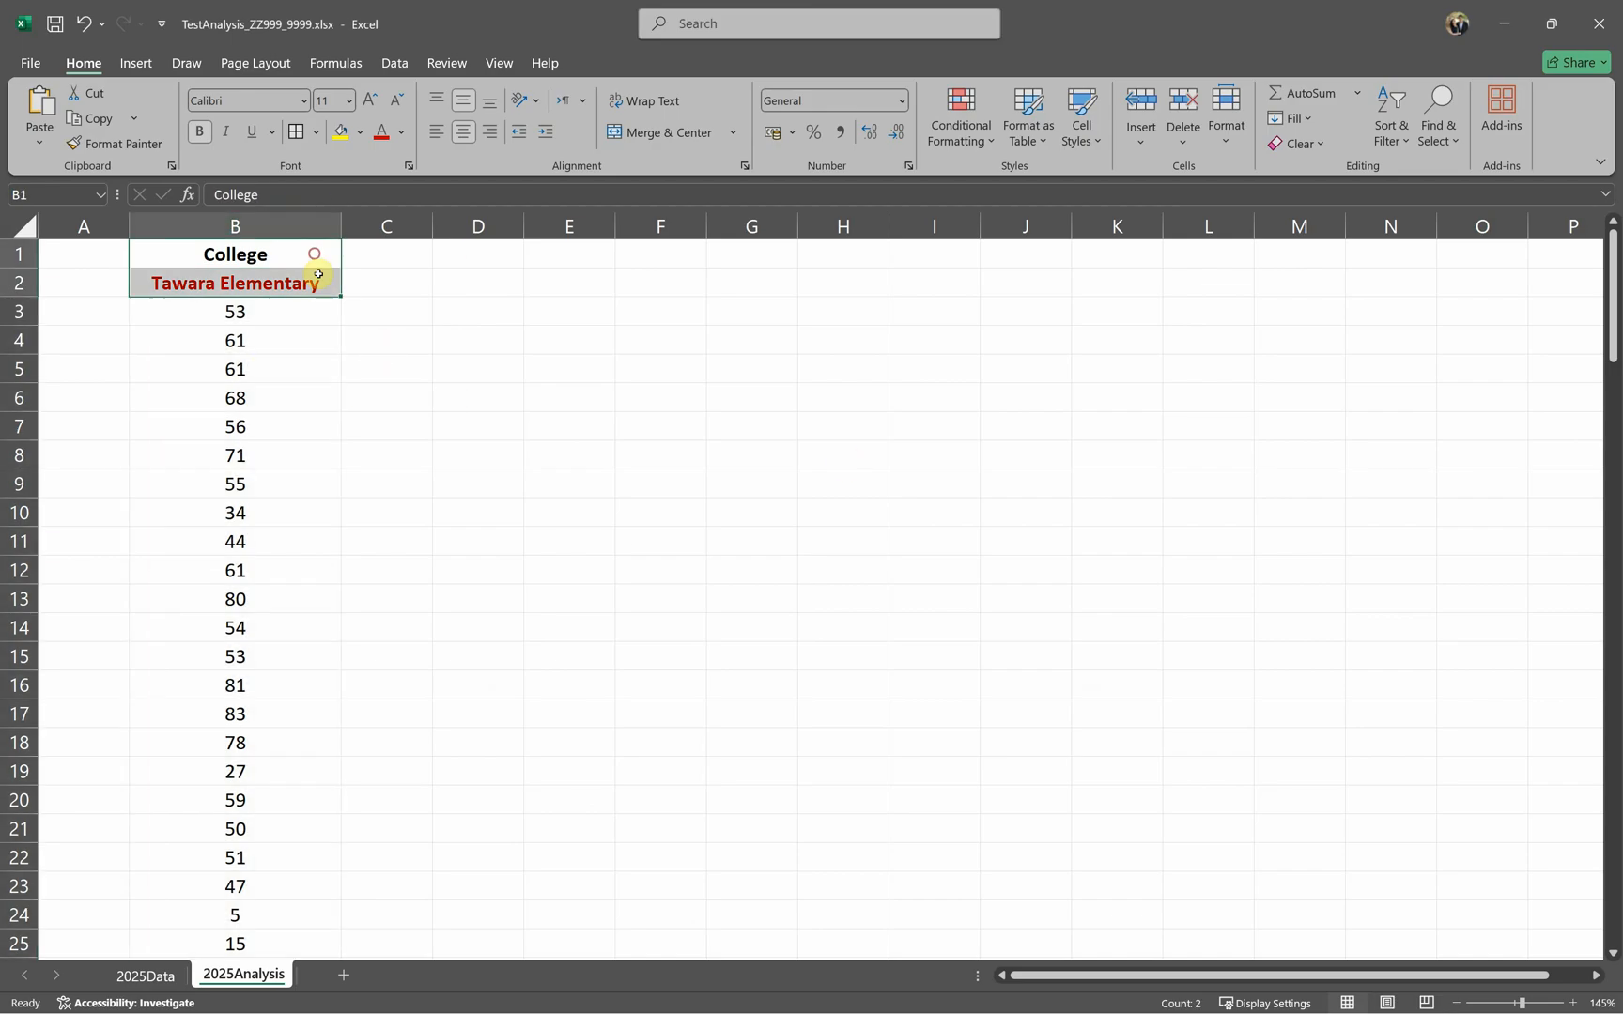
pyautogui.click(304, 137)
pyautogui.click(282, 402)
pyautogui.click(302, 286)
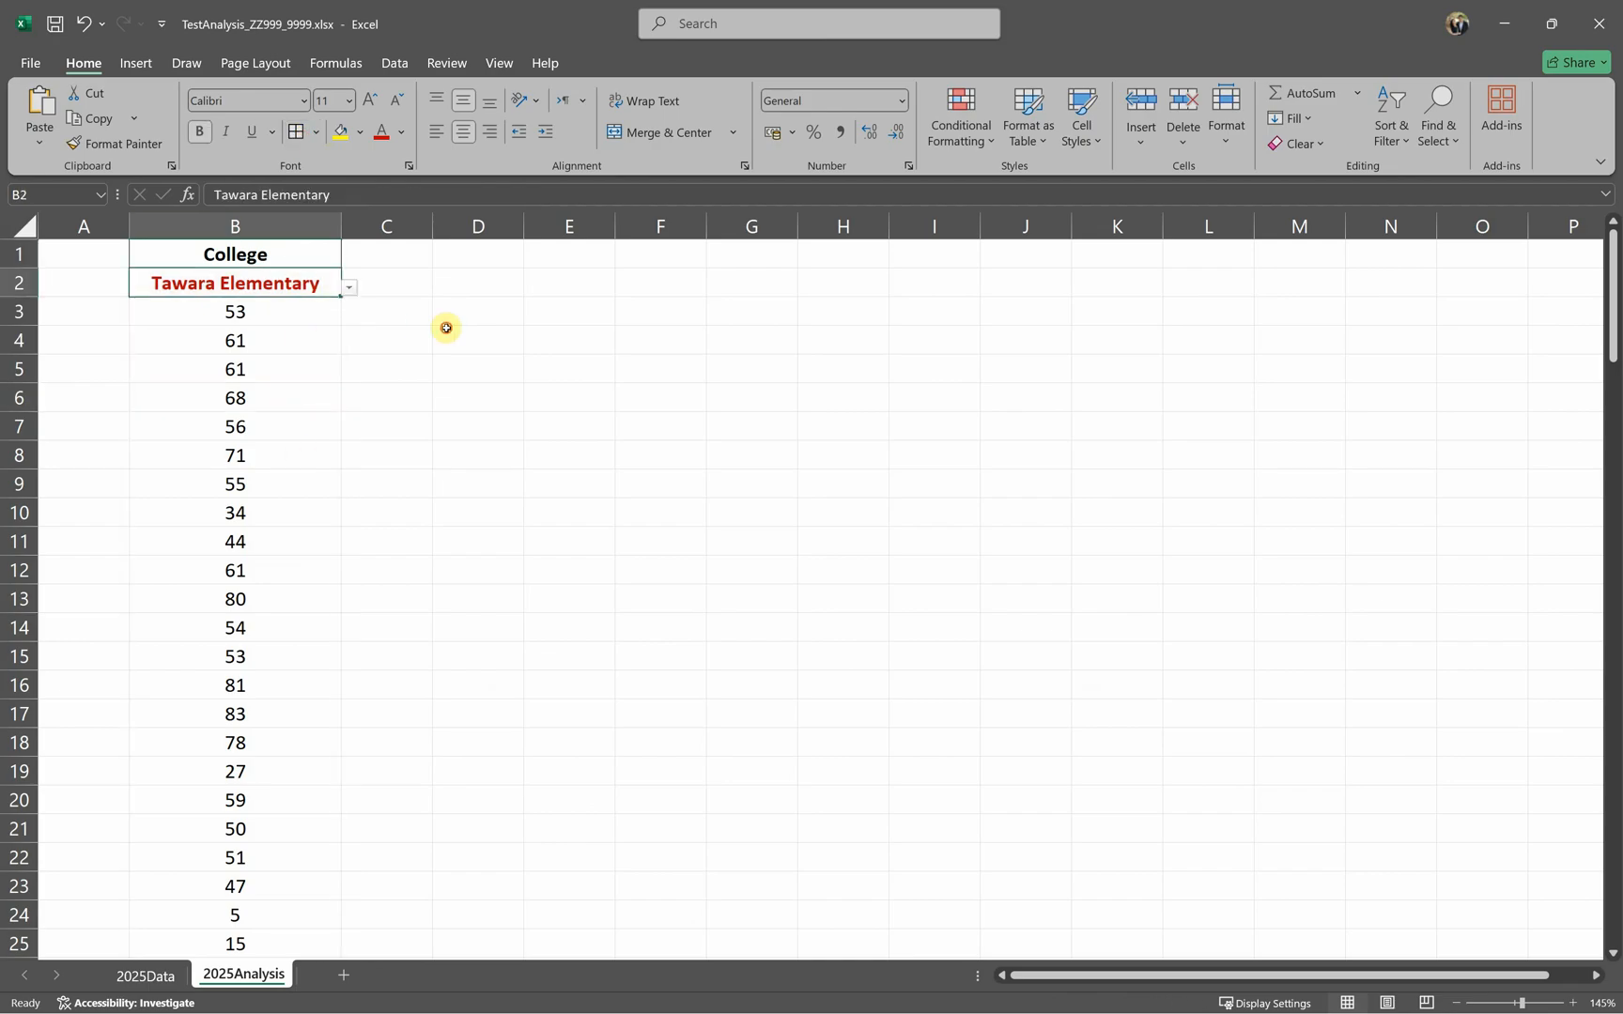
pyautogui.click(446, 332)
# Step: Check the required cell layout in the question paper, and apply all borders to D2:E3 in Excel
pyautogui.hotkey('alt', 'Tab')
pyautogui.scroll(-5, 799, 526)
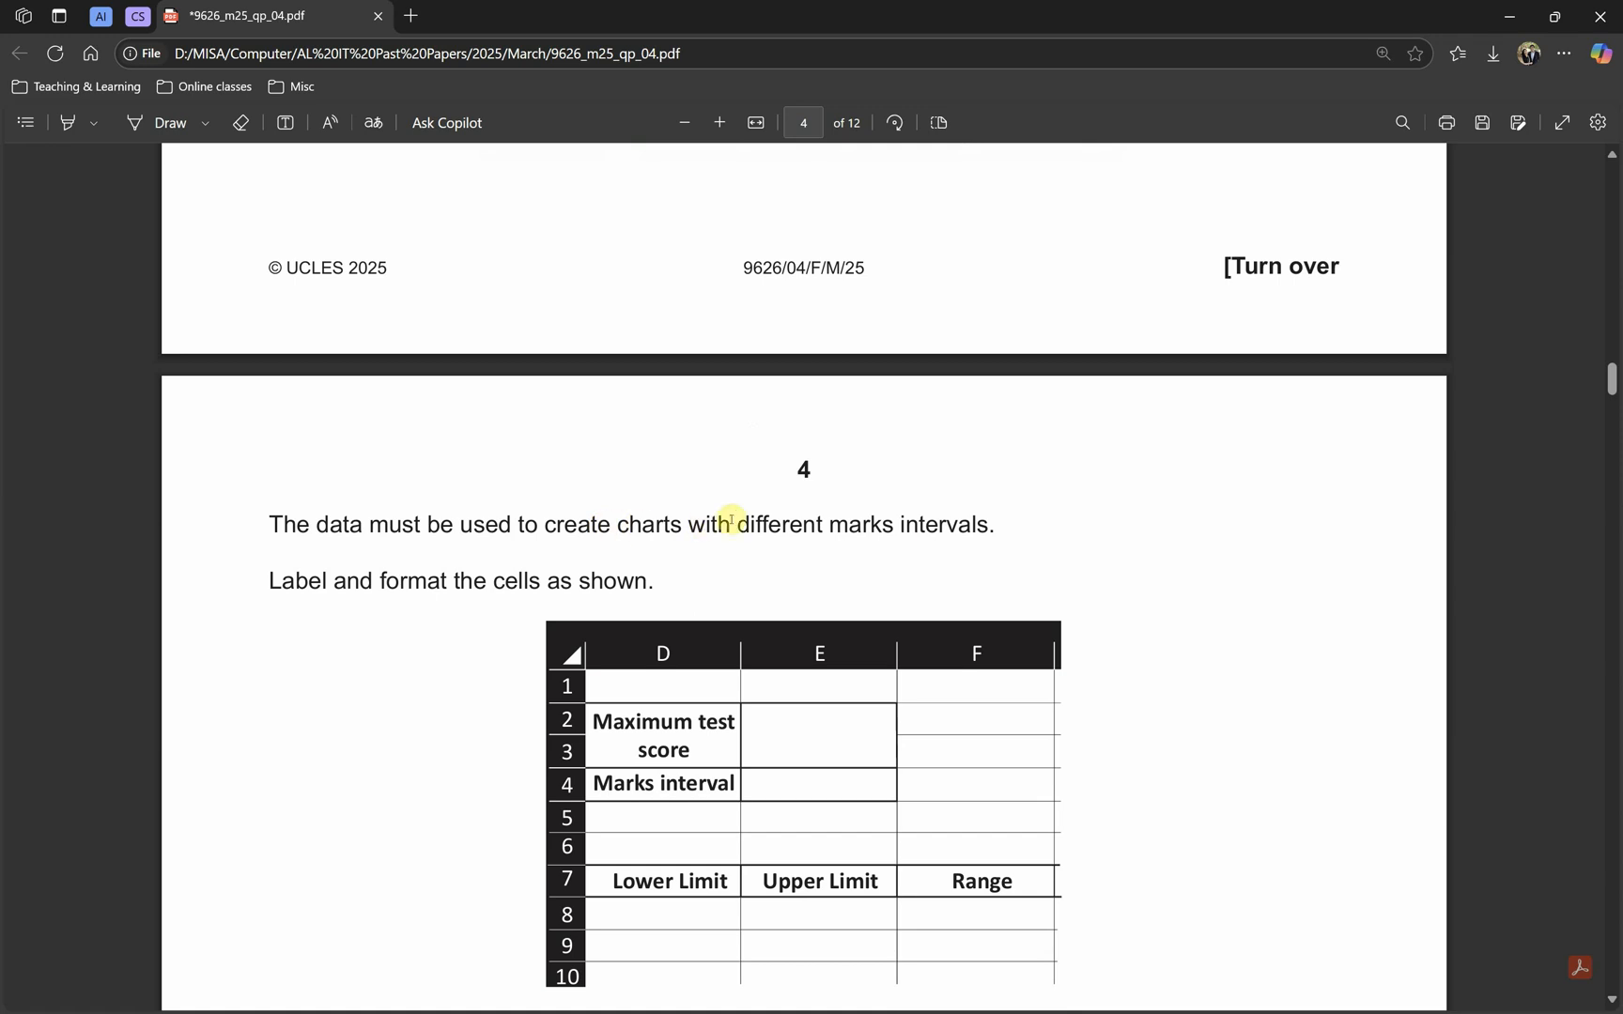
pyautogui.scroll(-2, 898, 528)
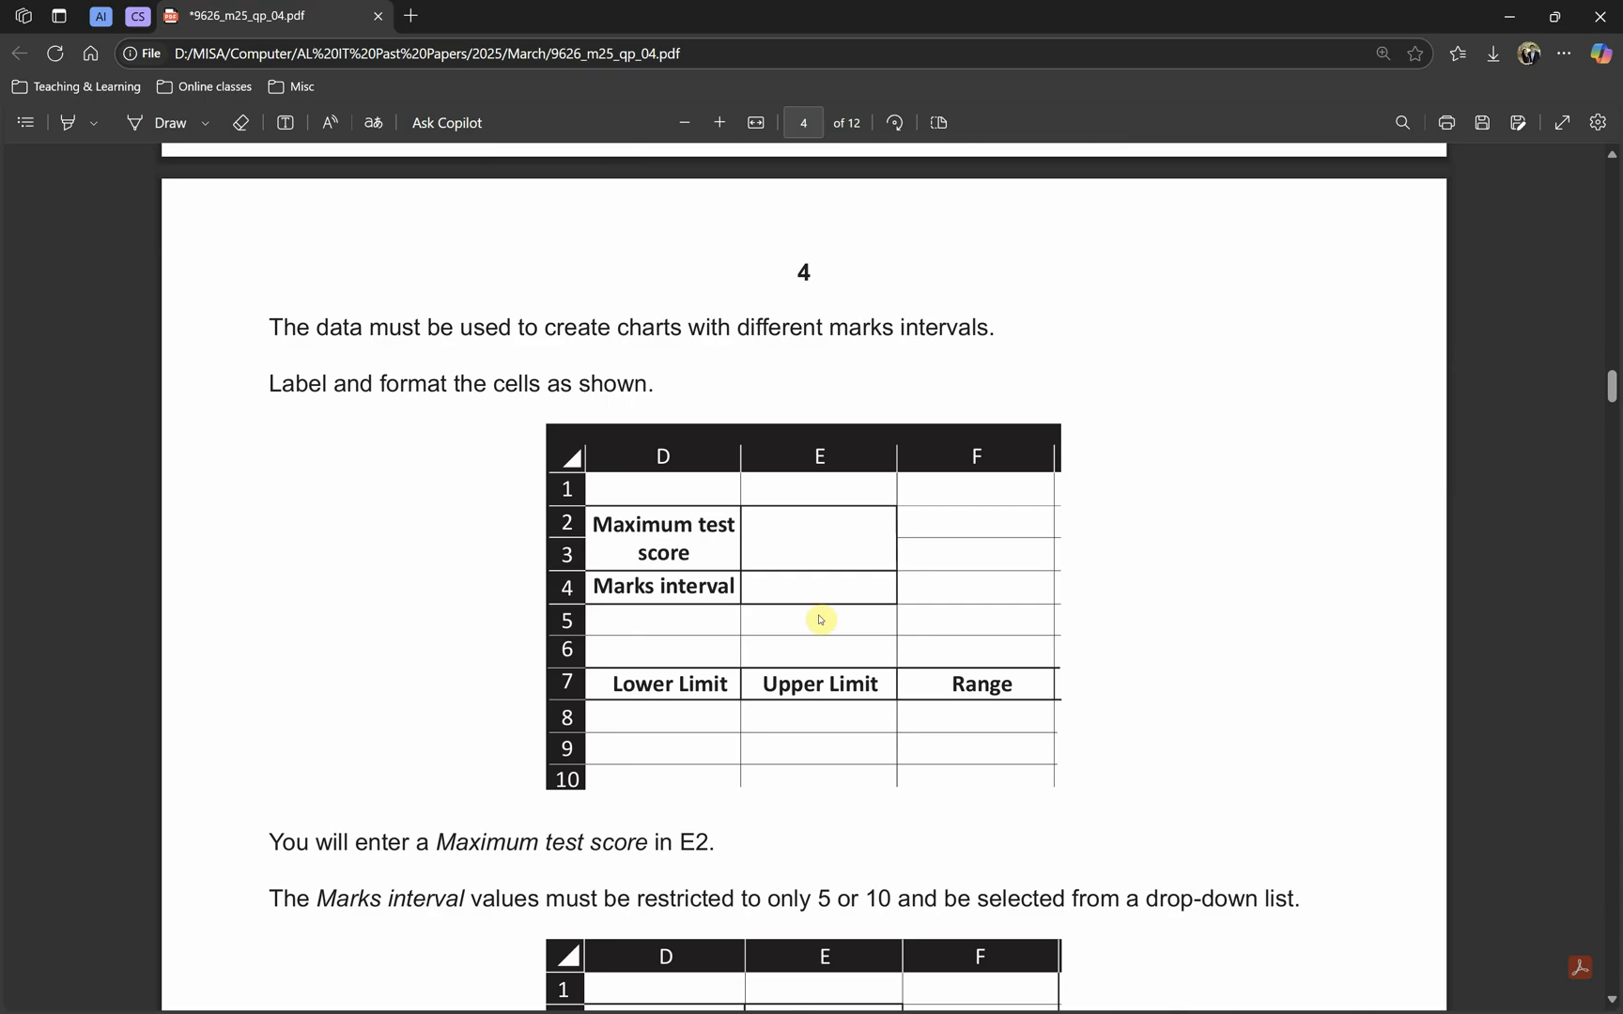
pyautogui.hotkey('alt', 'Tab')
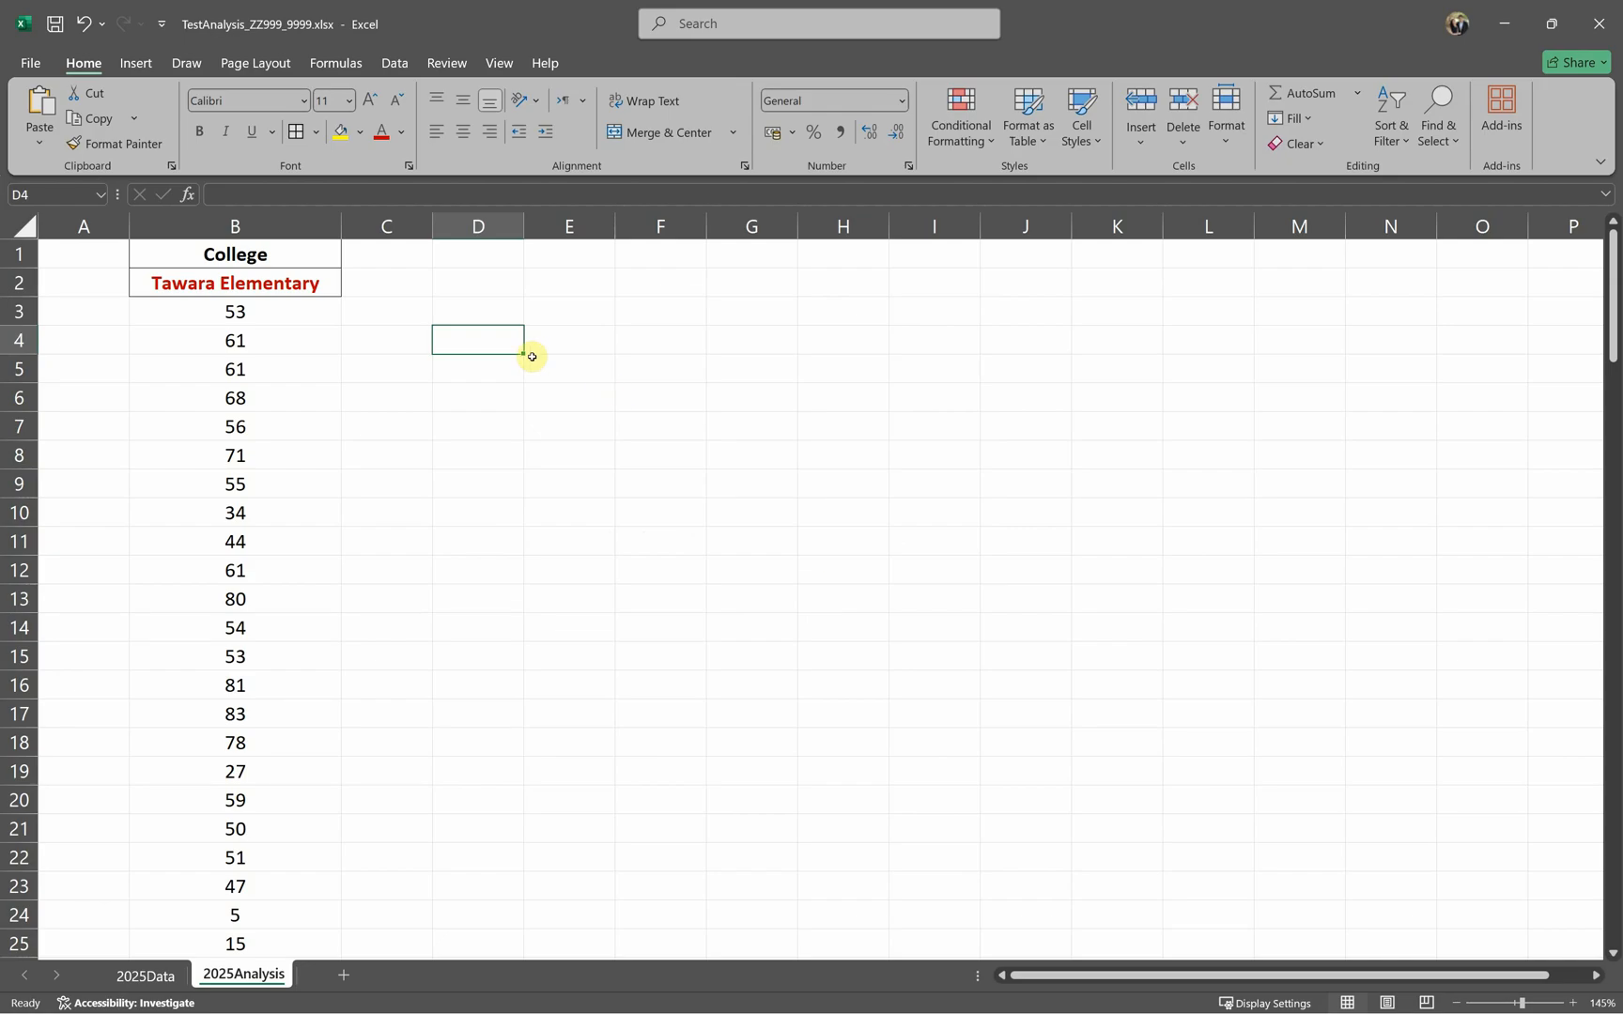
pyautogui.click(442, 308)
pyautogui.click(485, 279)
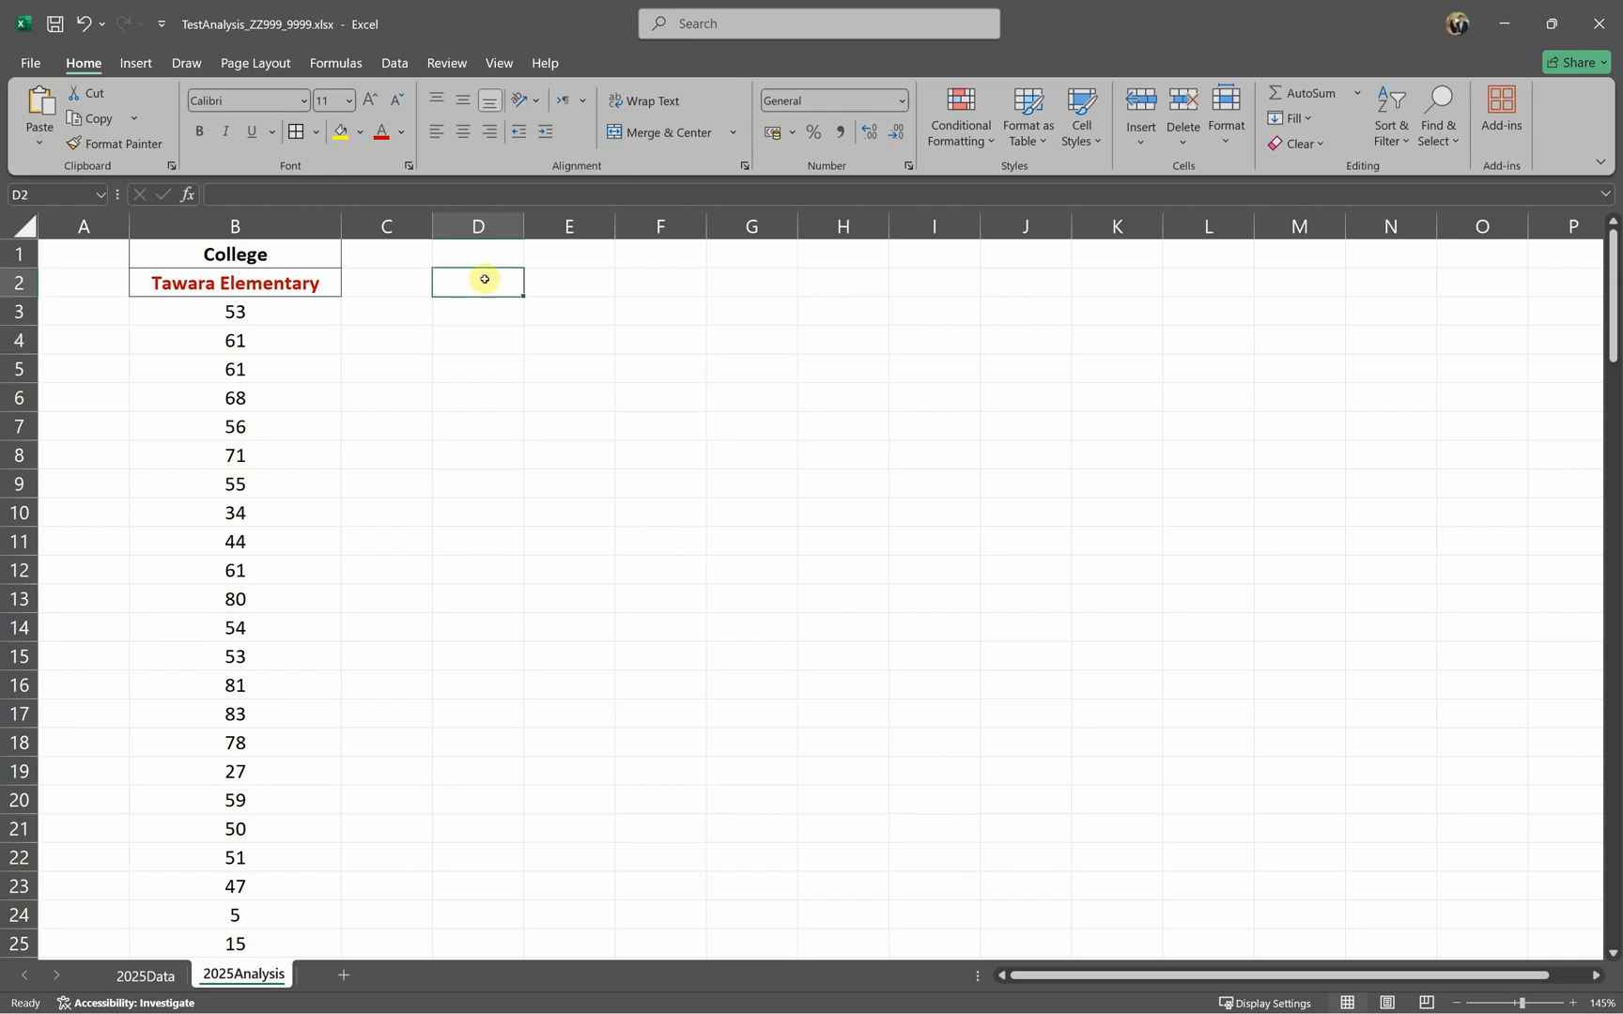
pyautogui.moveTo(487, 283); pyautogui.dragTo(554, 301)
pyautogui.click(293, 133)
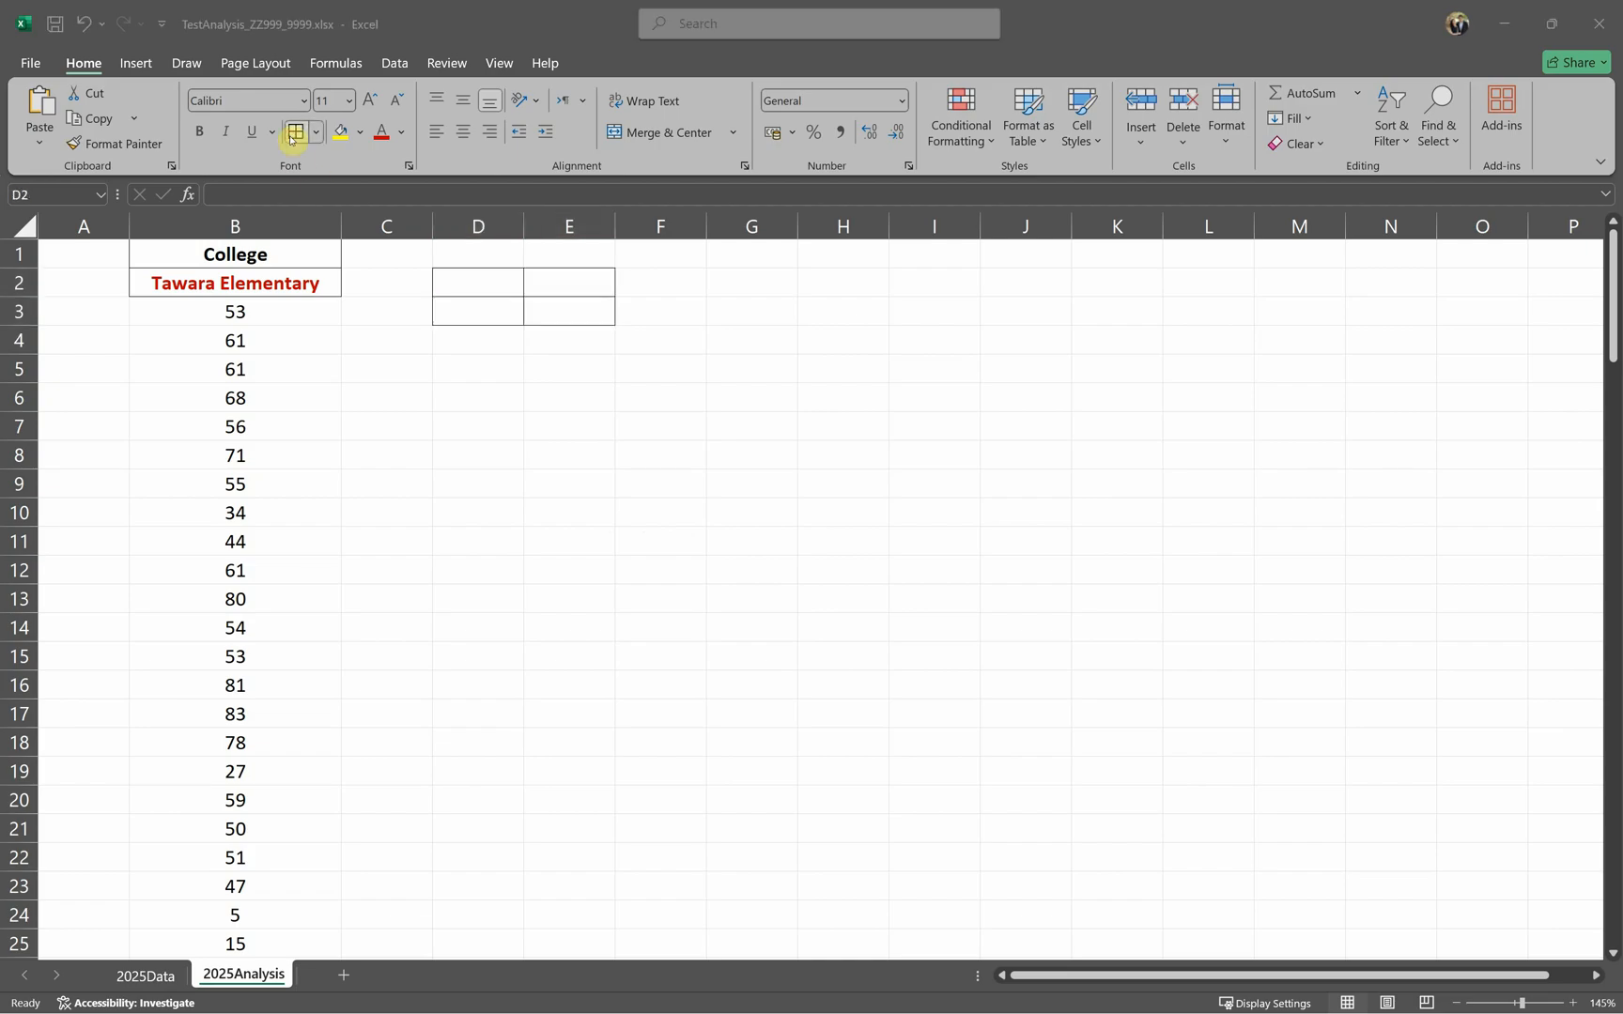
# Step: Compare with the question paper's table and change the outline and inside borders of D2:E3 in Excel to a thicker solid line
pyautogui.hotkey('alt', 'Tab')
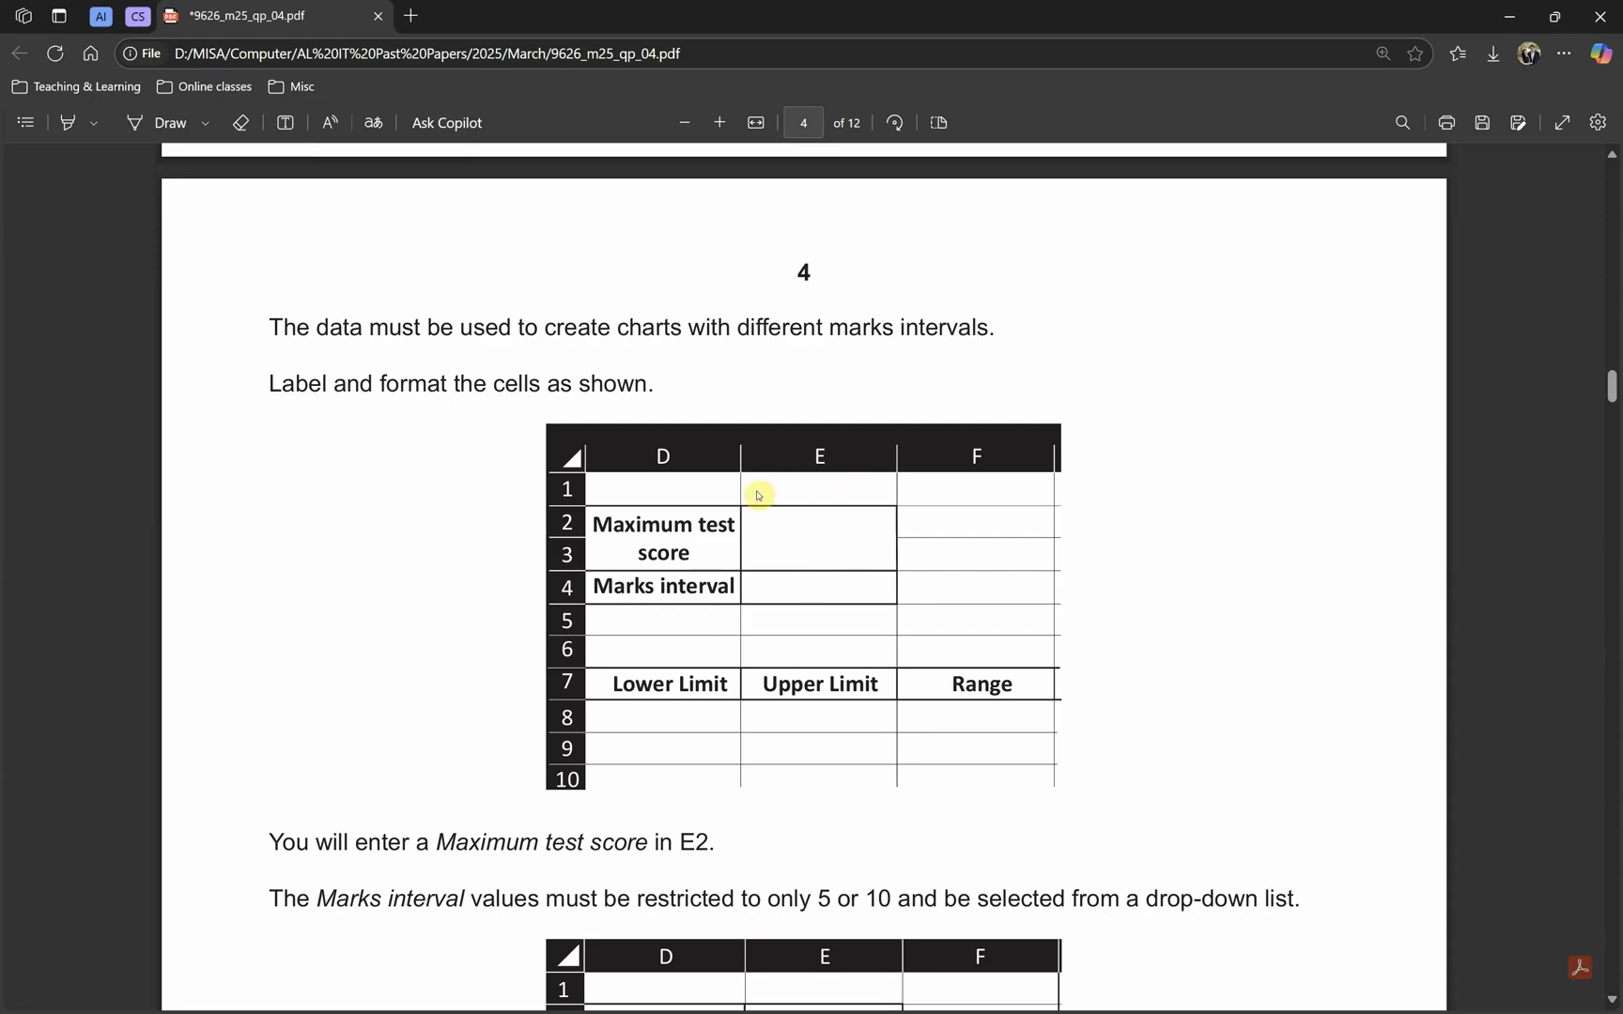
pyautogui.hotkey('alt', 'Tab')
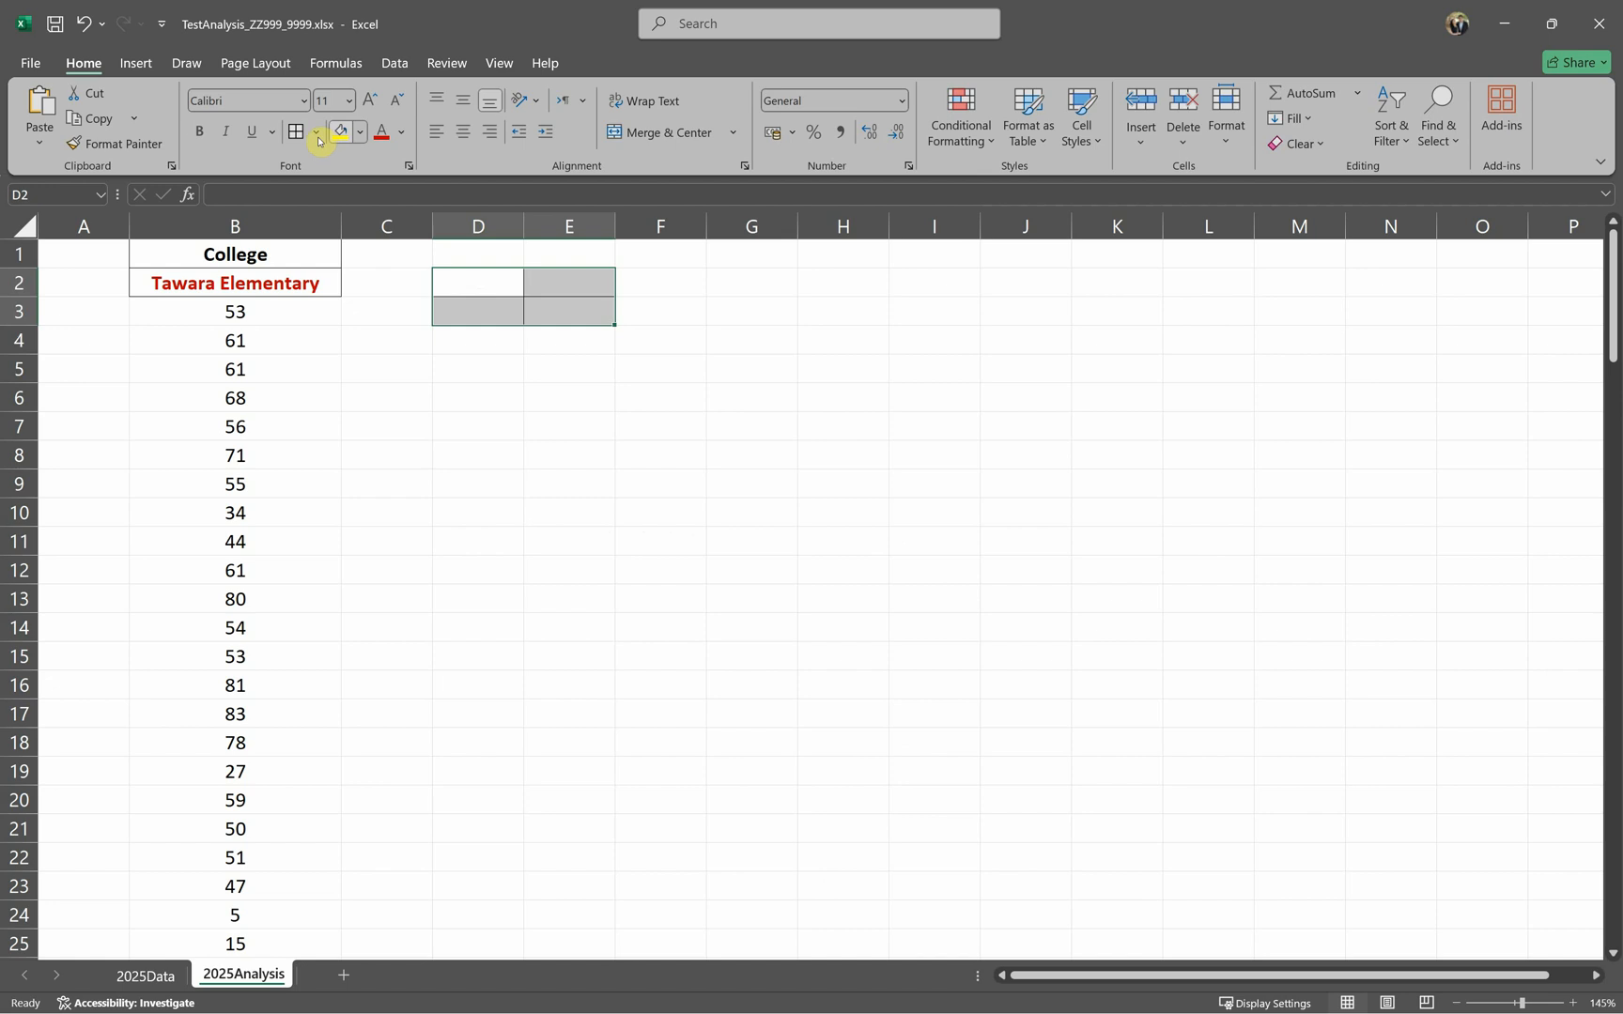
pyautogui.click(316, 132)
pyautogui.click(355, 765)
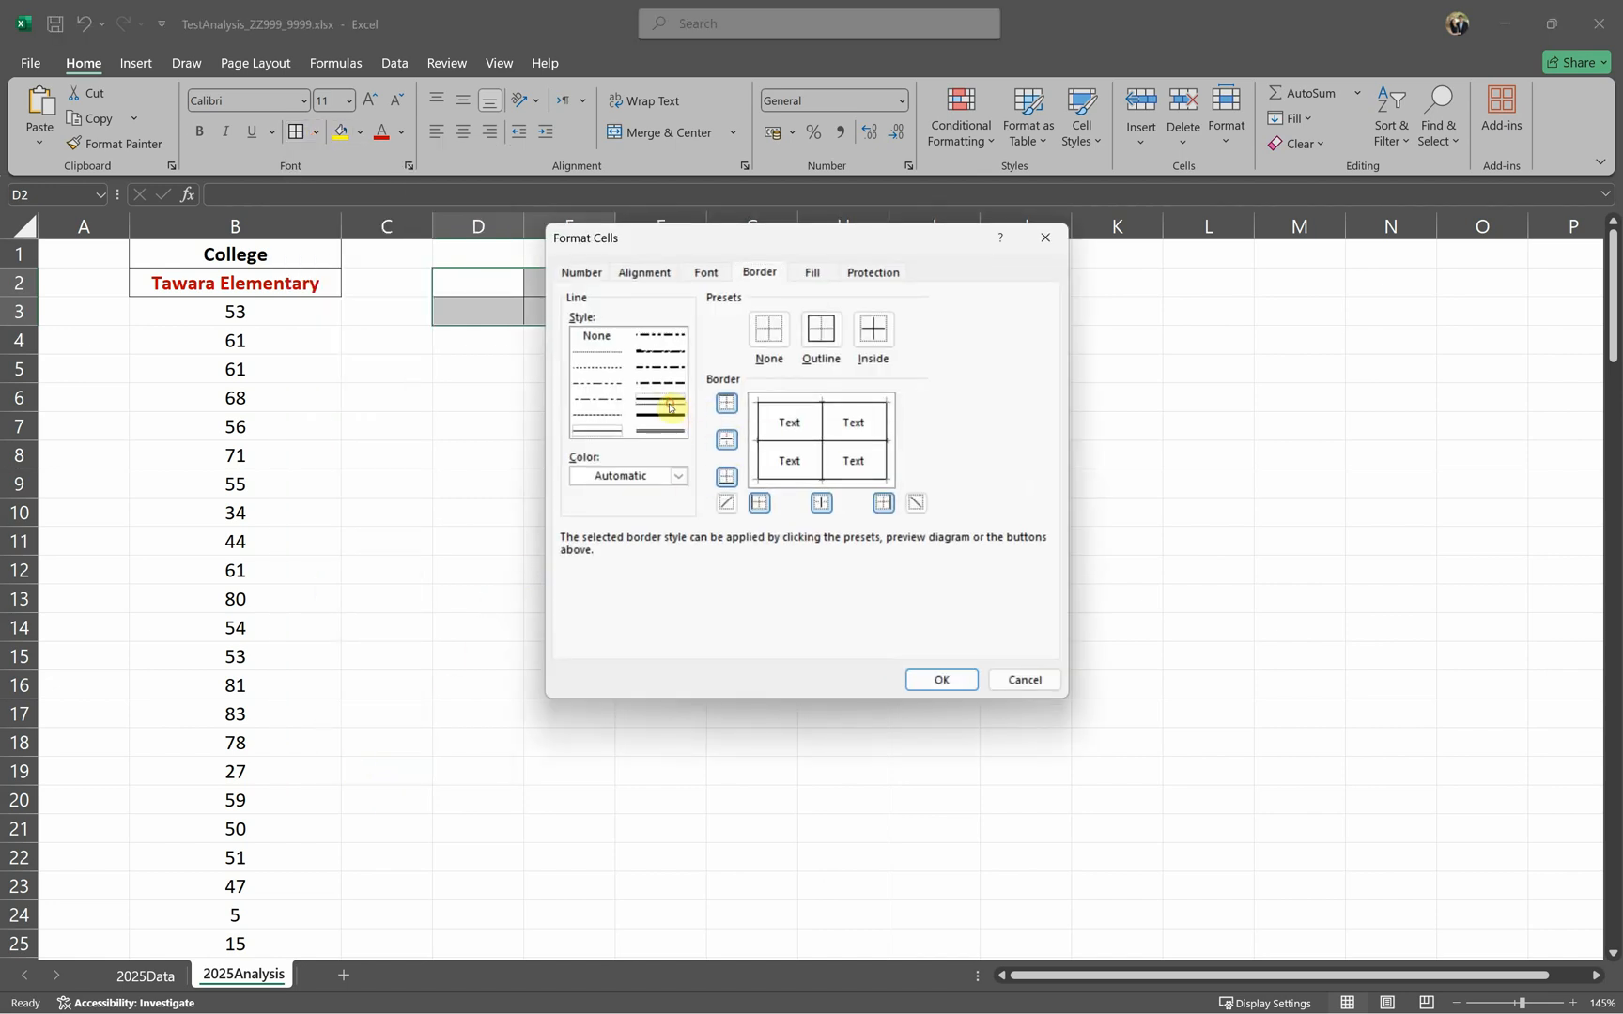
pyautogui.click(792, 405)
pyautogui.click(826, 425)
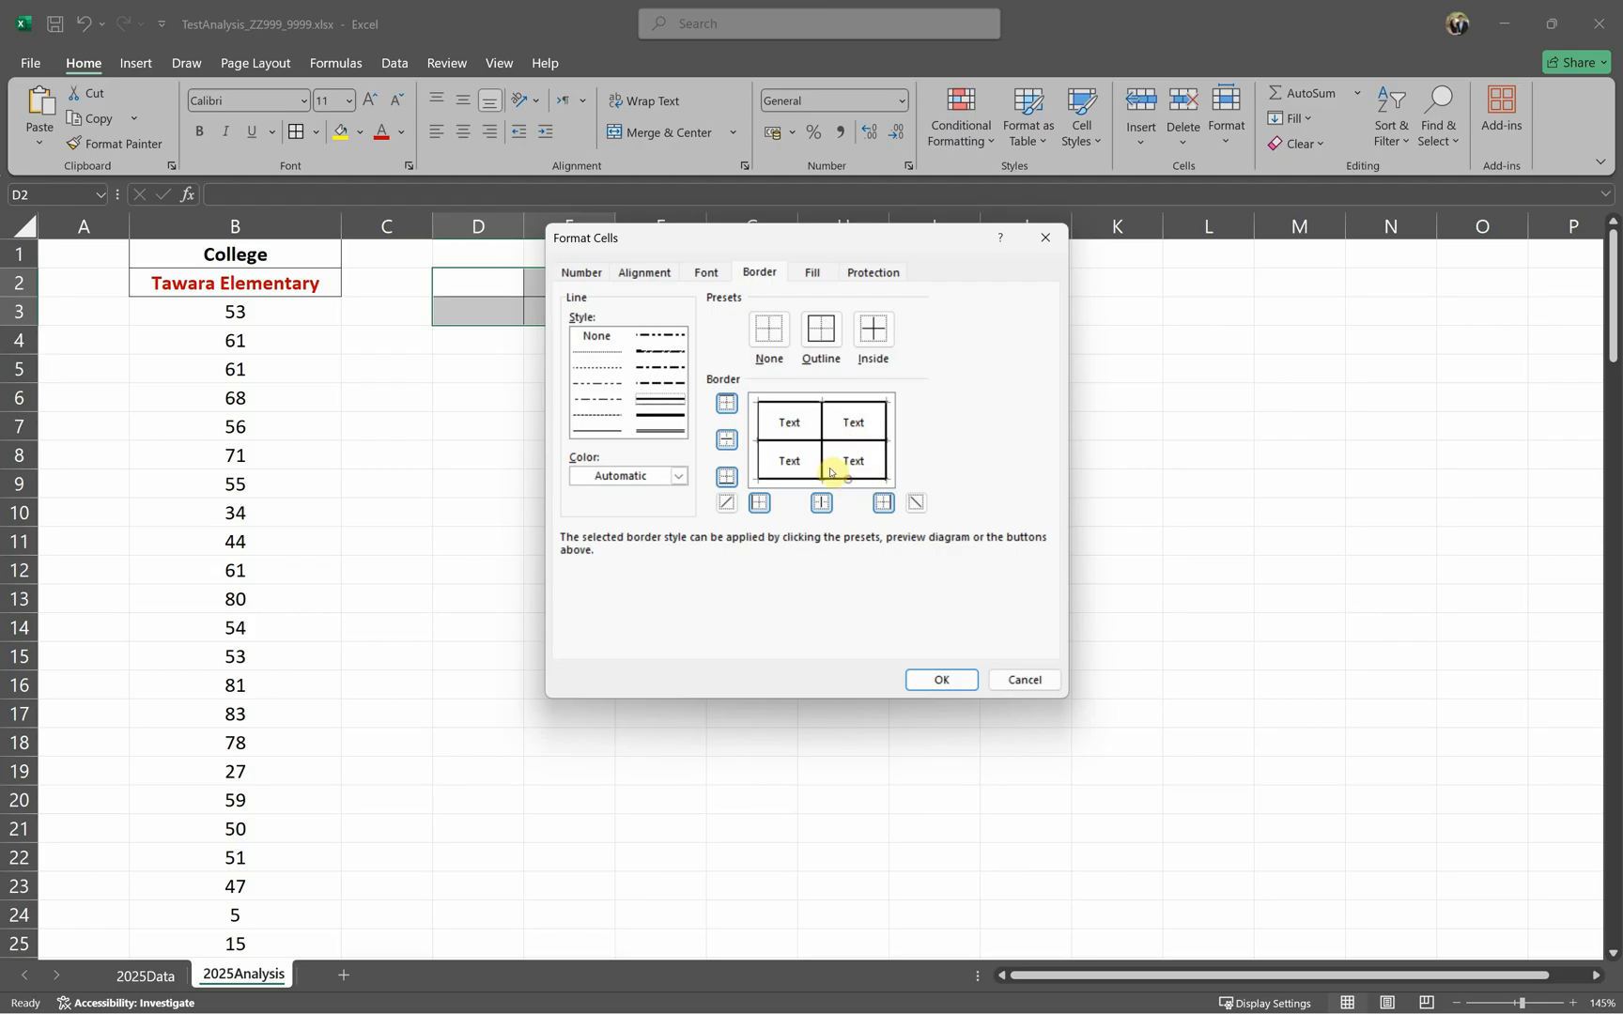
pyautogui.click(936, 679)
pyautogui.click(548, 514)
# Step: Check the label wording in the question paper and enter "Maximum test score" in cell D2 in Excel
pyautogui.hotkey('alt', 'Tab')
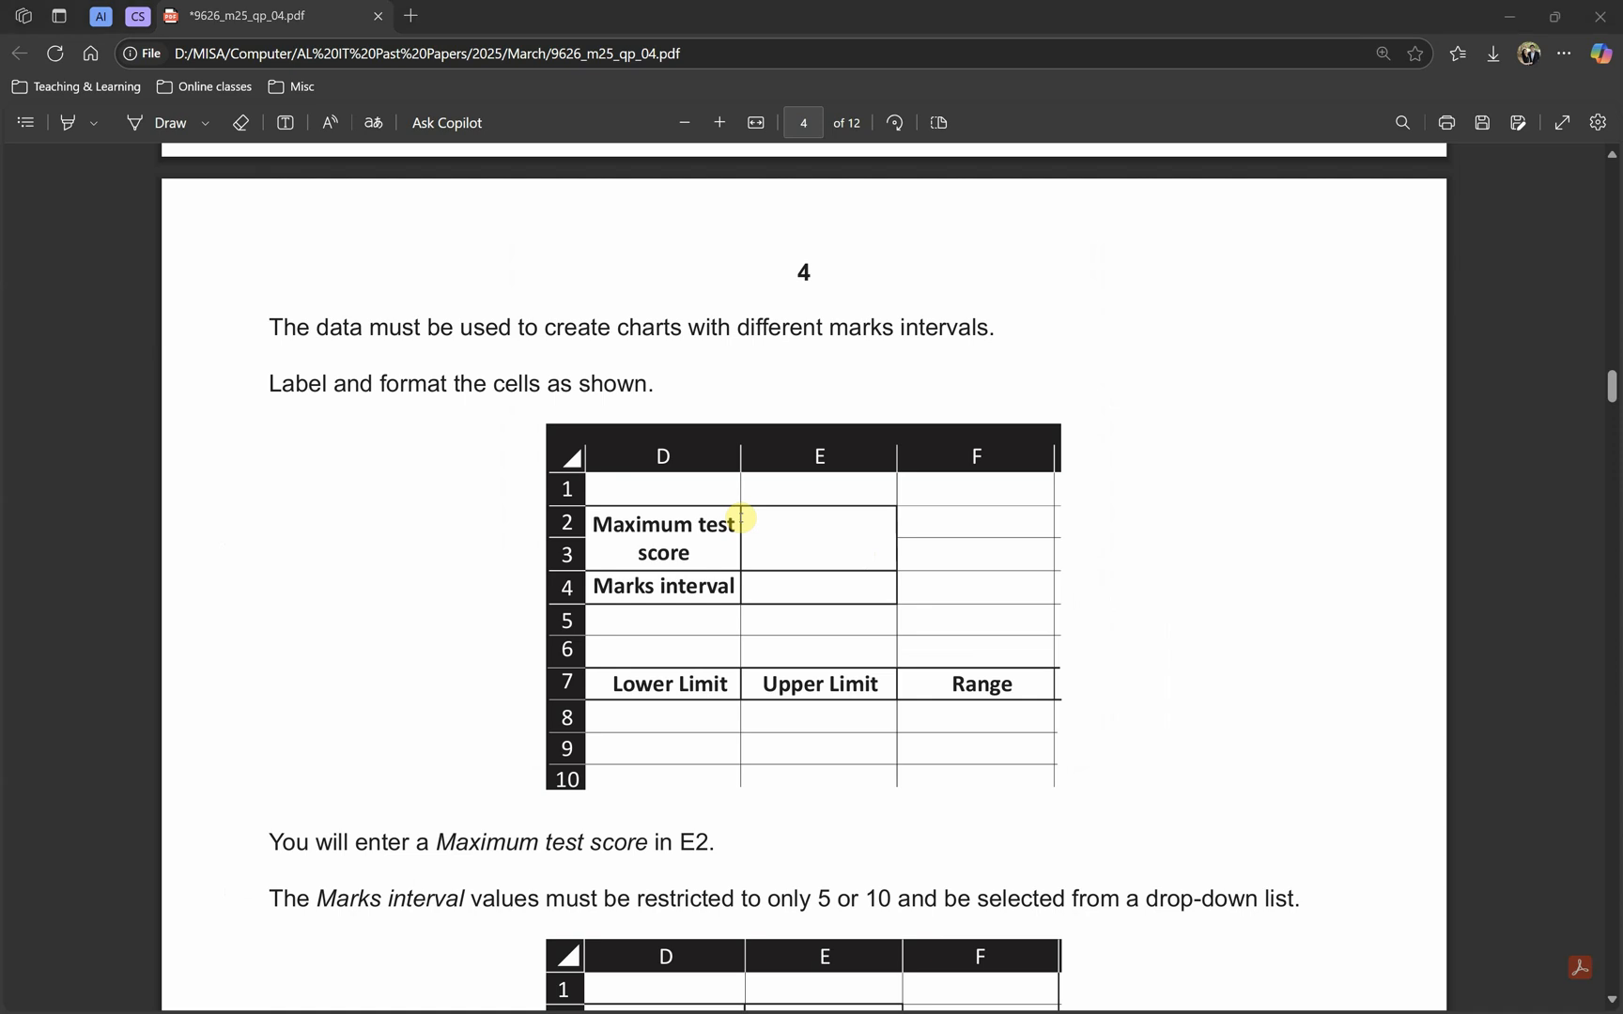
pyautogui.hotkey('alt', 'Tab')
pyautogui.click(512, 283)
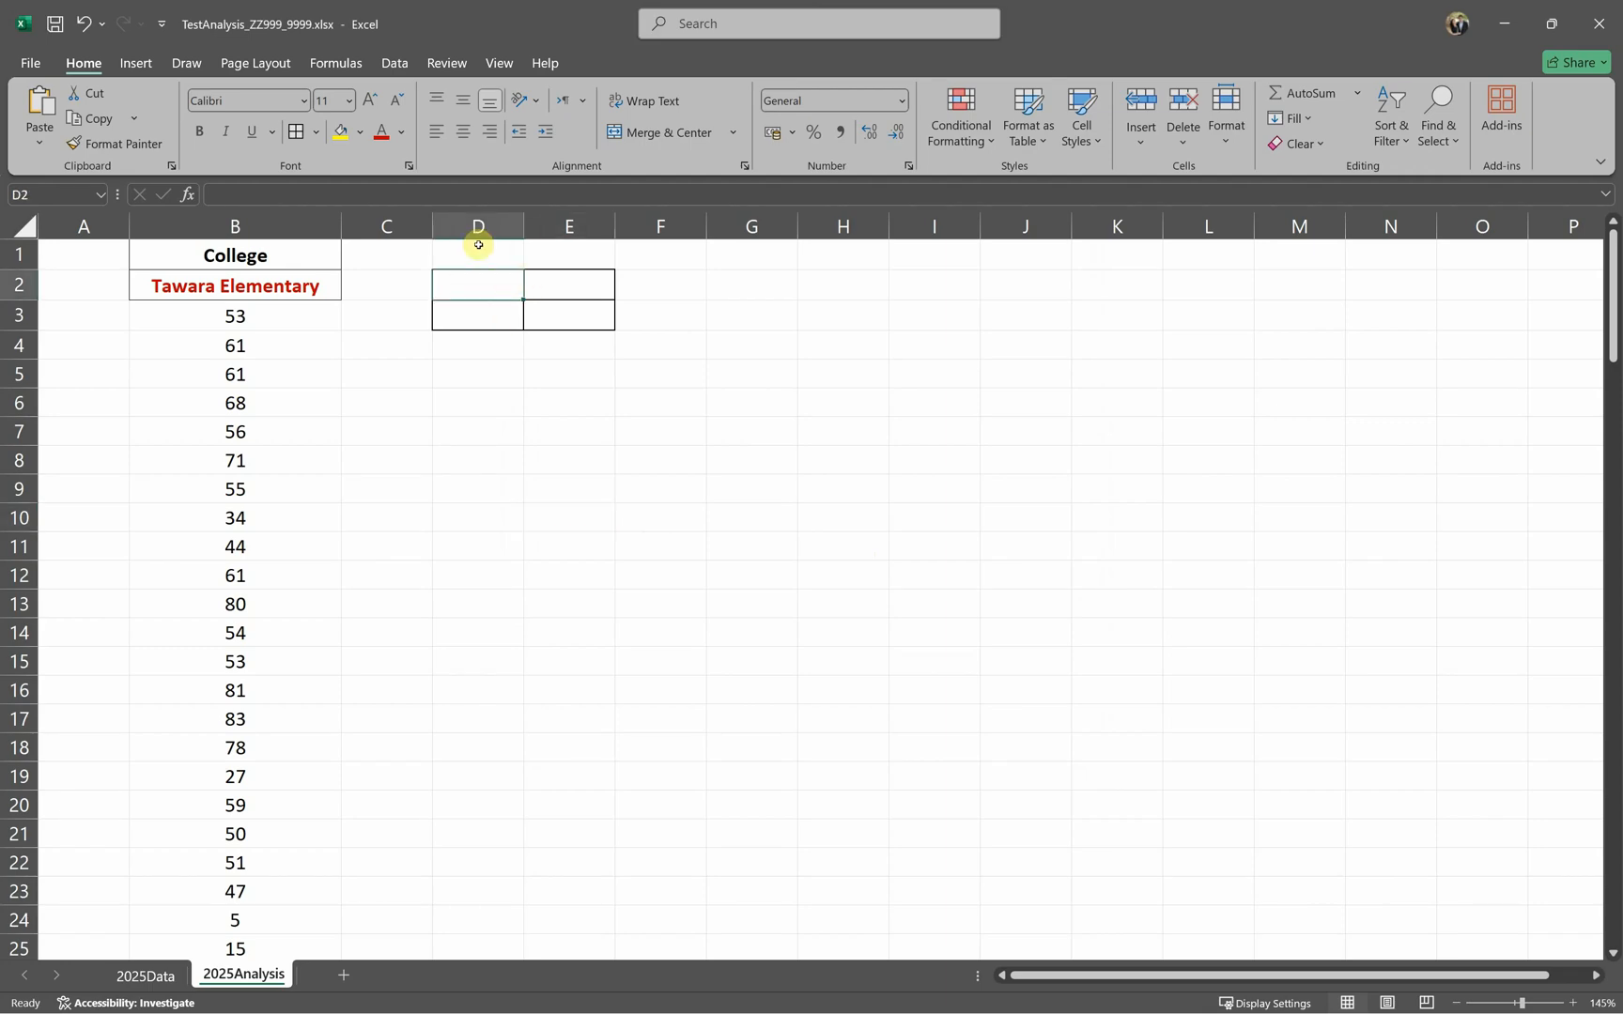
pyautogui.write('MAx')
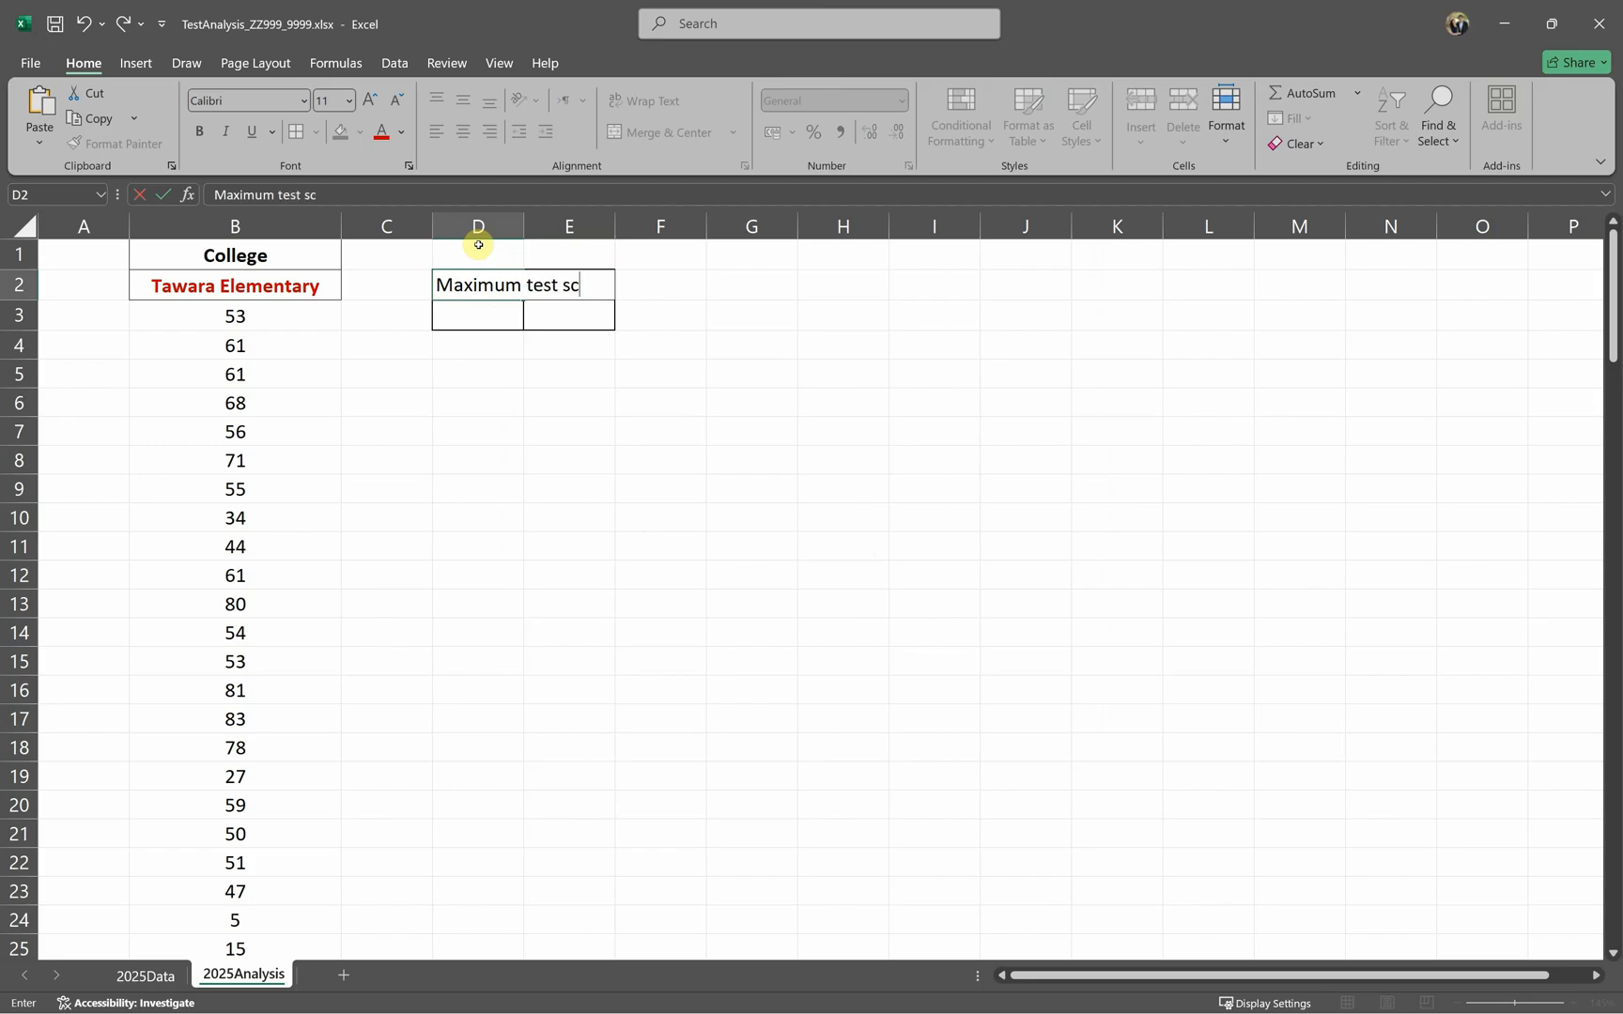
pyautogui.click(515, 349)
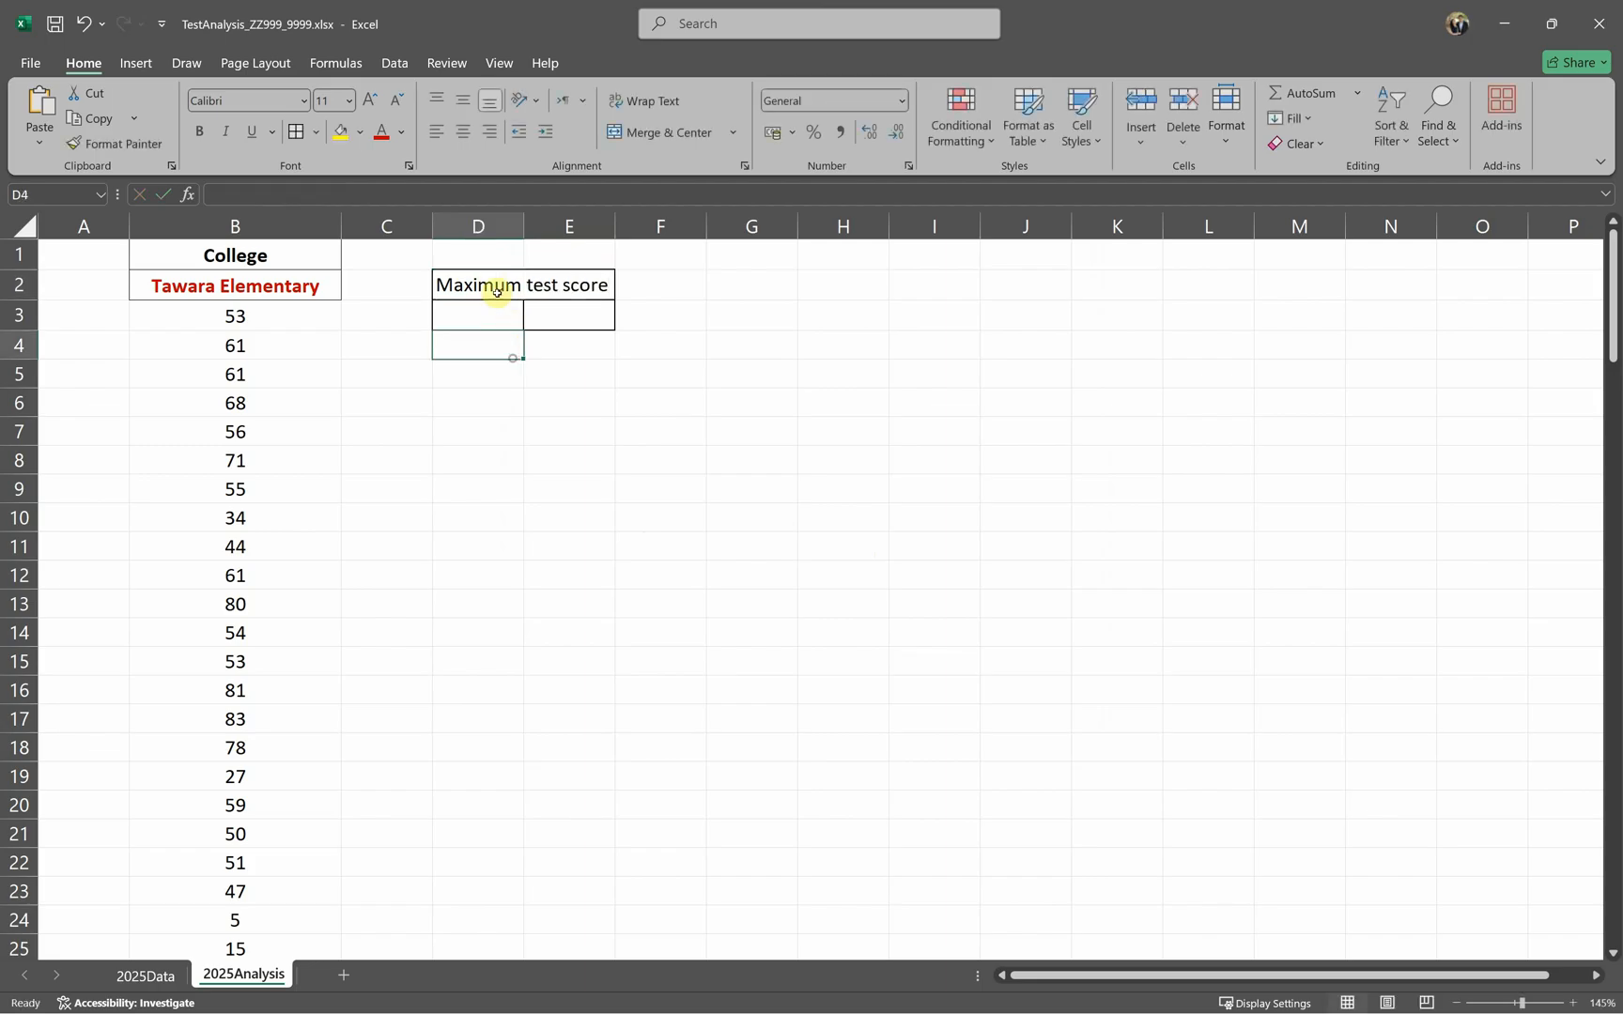
# Step: Wrap the D2 label onto two lines by resizing column D and row 2, and make it bold and centred horizontally and vertically
pyautogui.click(490, 287)
pyautogui.click(653, 104)
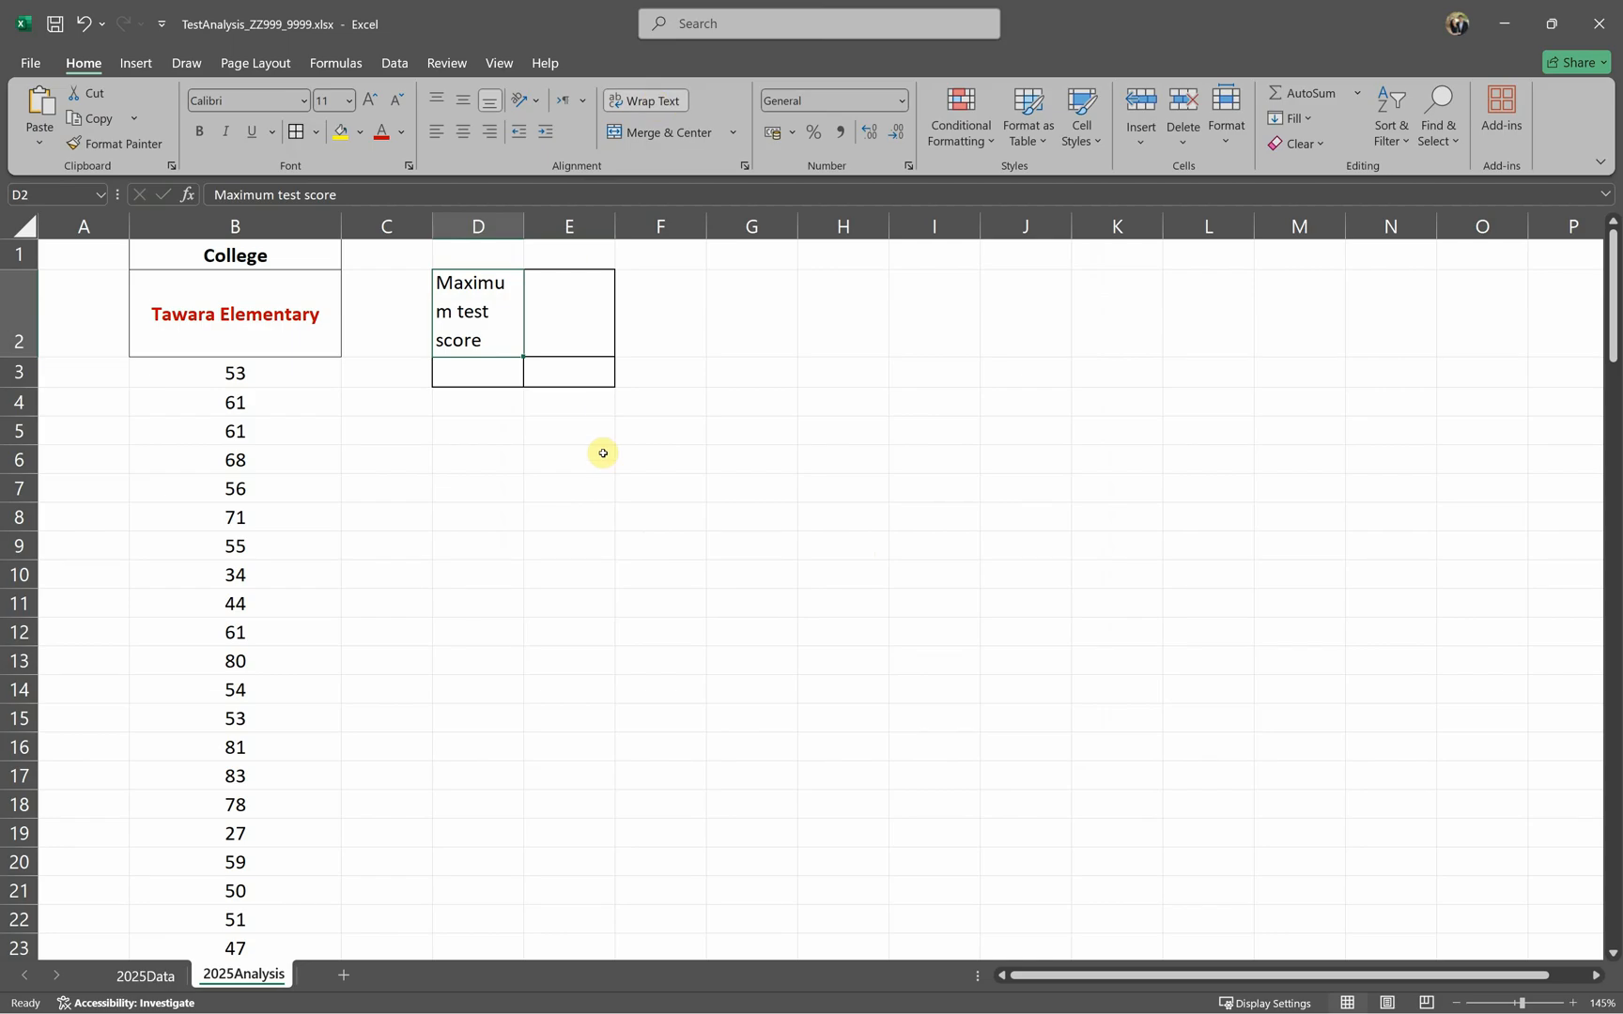
pyautogui.moveTo(529, 230); pyautogui.dragTo(562, 229)
pyautogui.moveTo(32, 357); pyautogui.dragTo(32, 333)
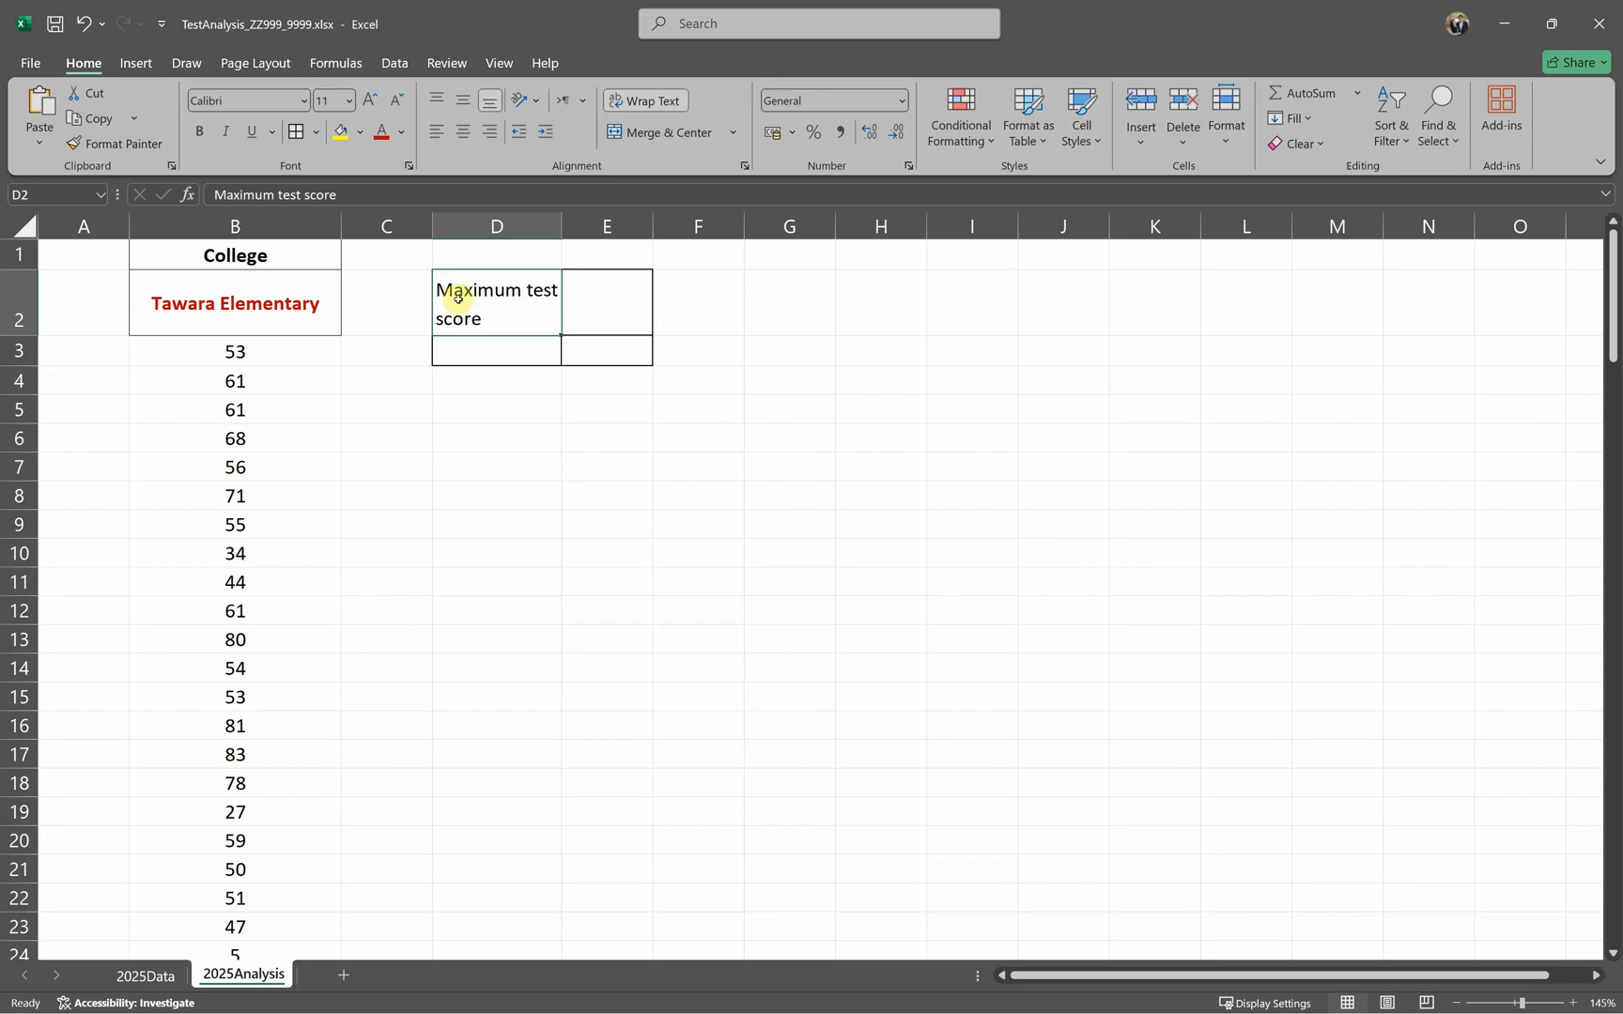
pyautogui.hotkey('ctrl', 'b')
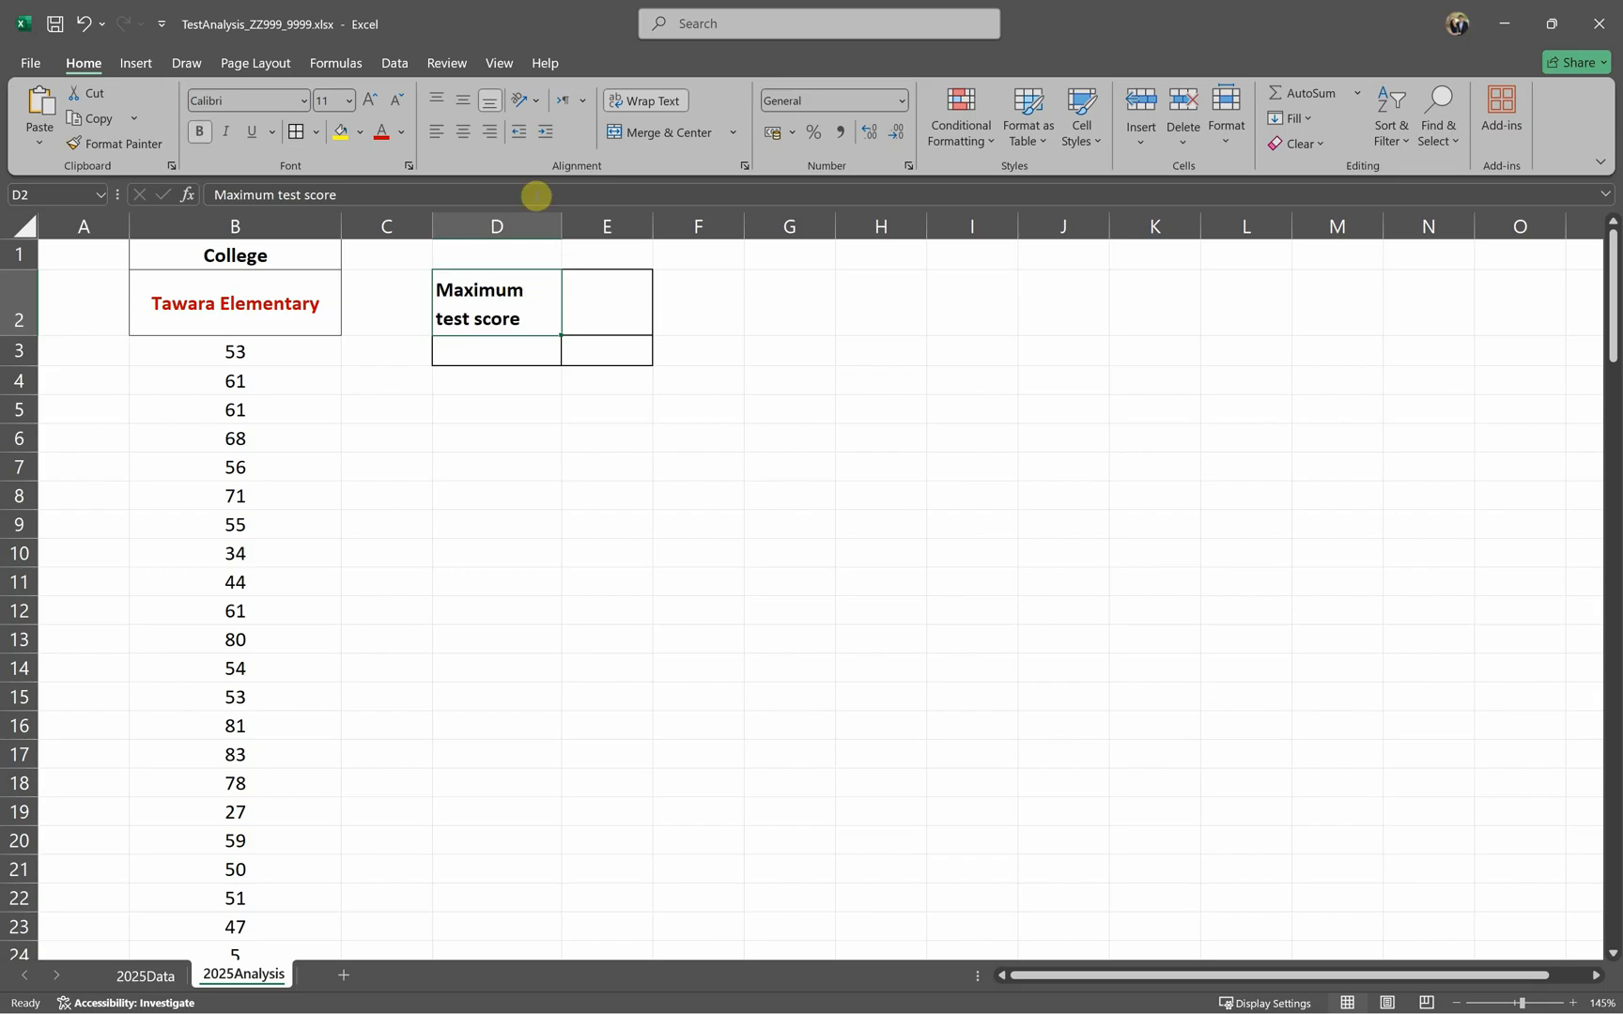
pyautogui.click(463, 131)
pyautogui.click(463, 101)
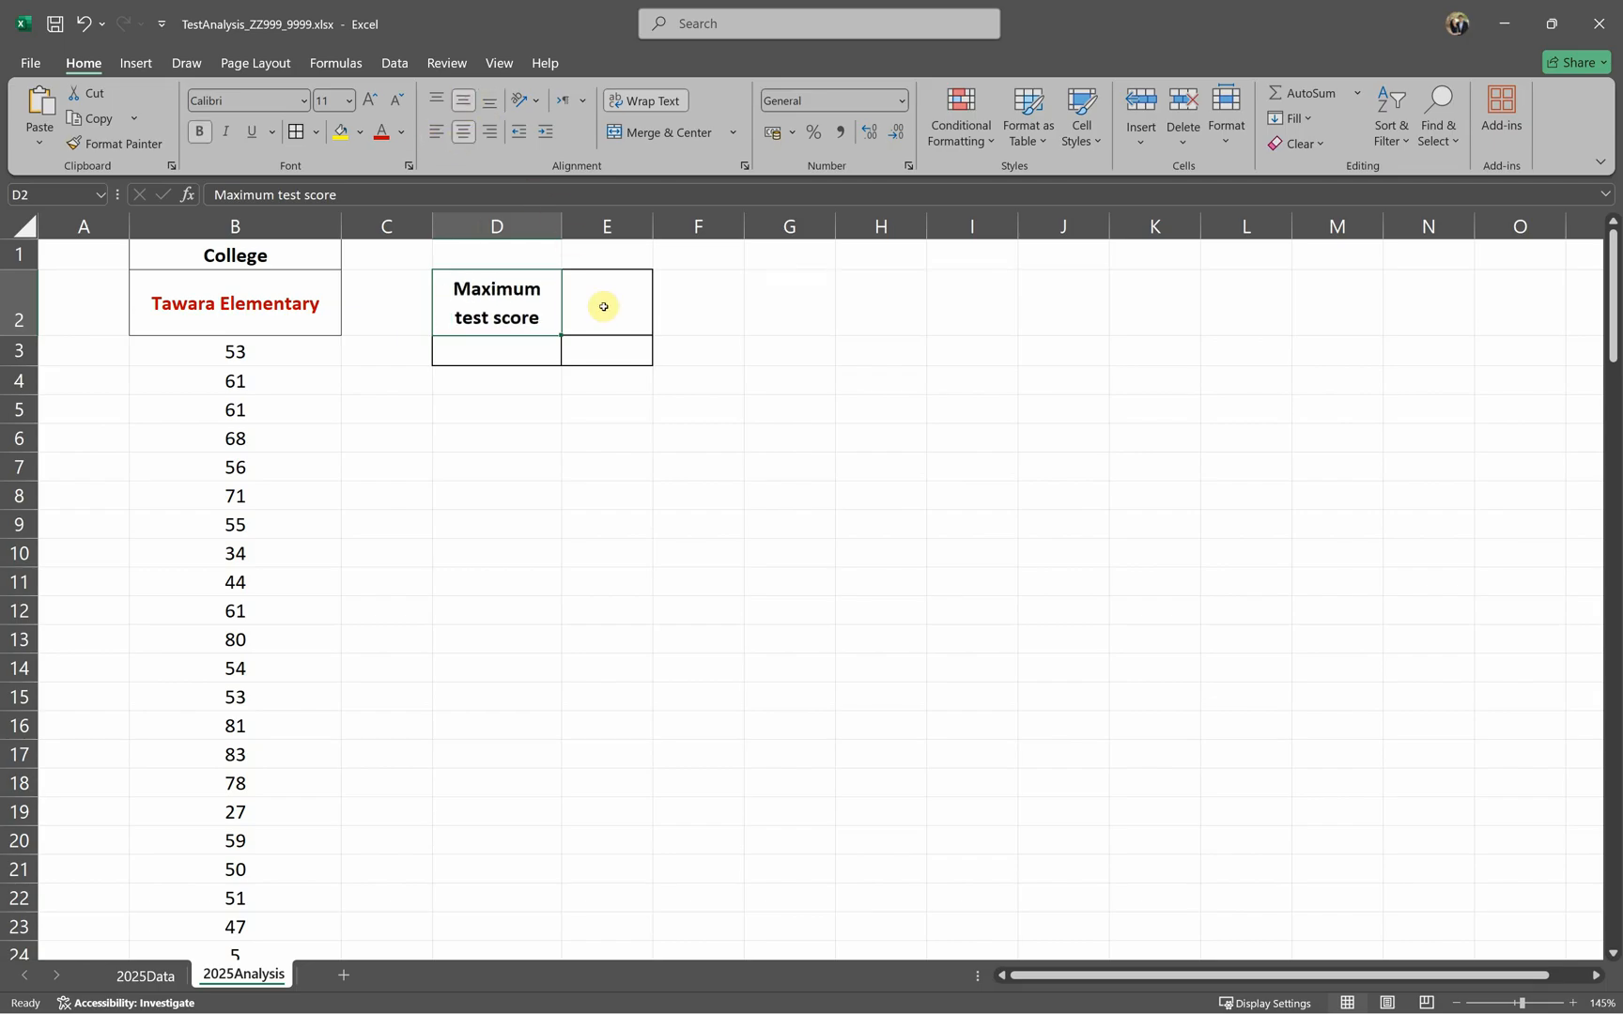
# Step: Enter the label "Marks interval" in cell D3
pyautogui.click(500, 348)
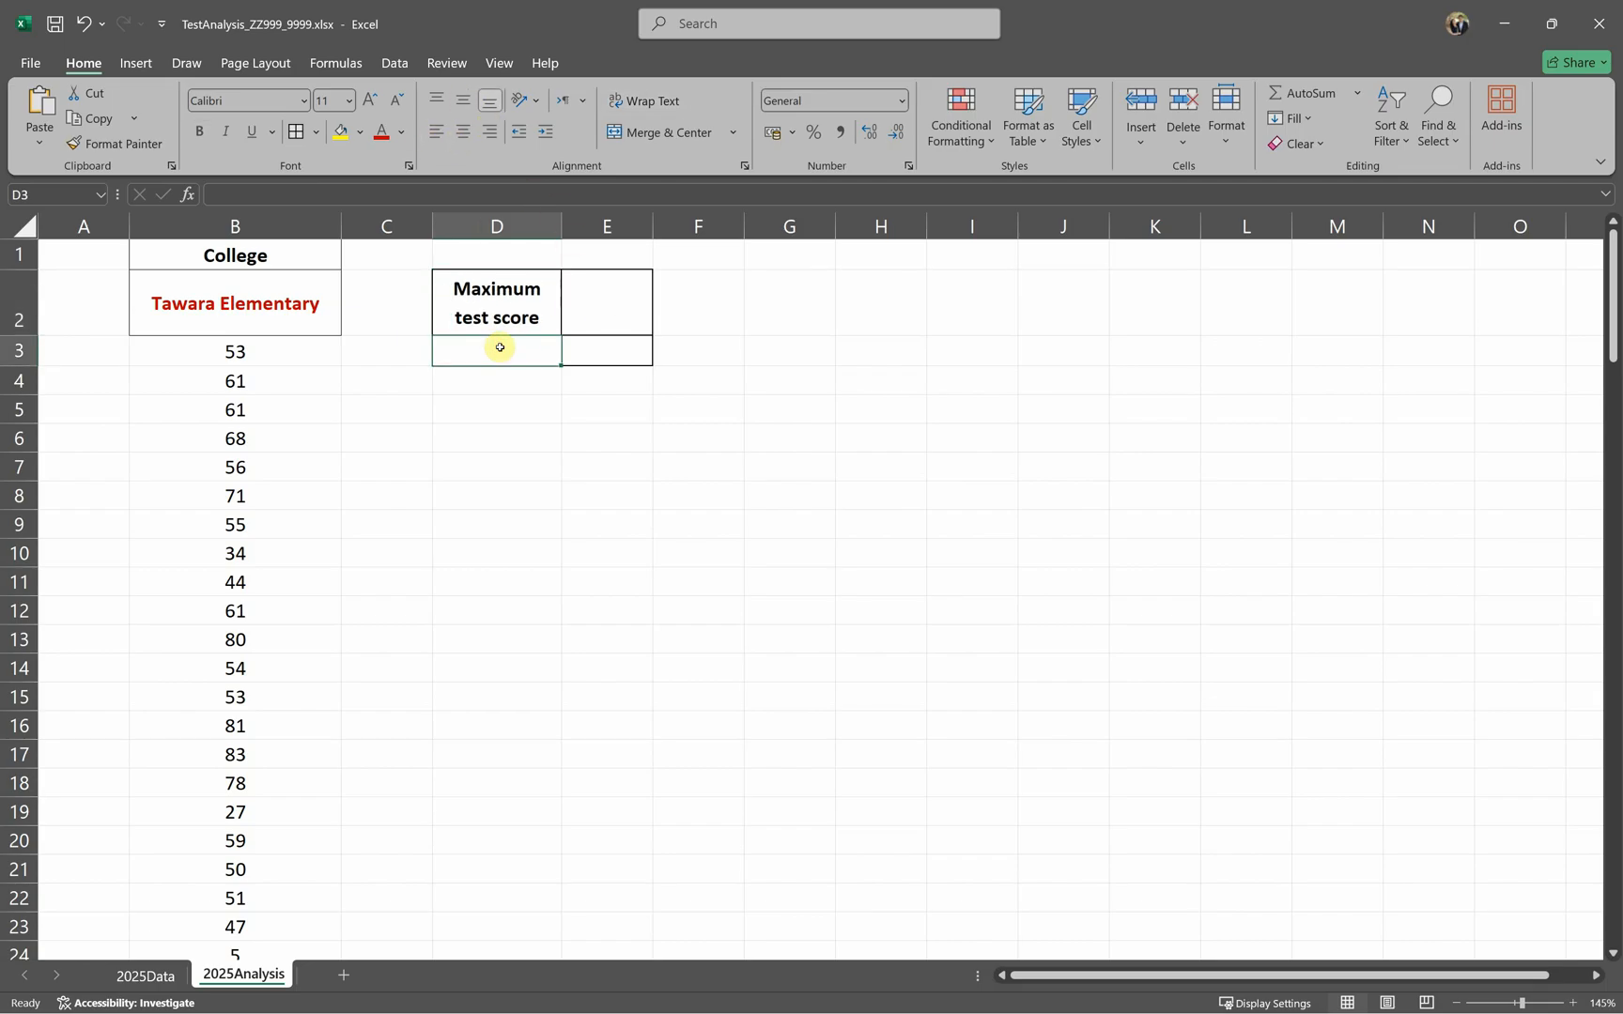
pyautogui.write('MArks inte')
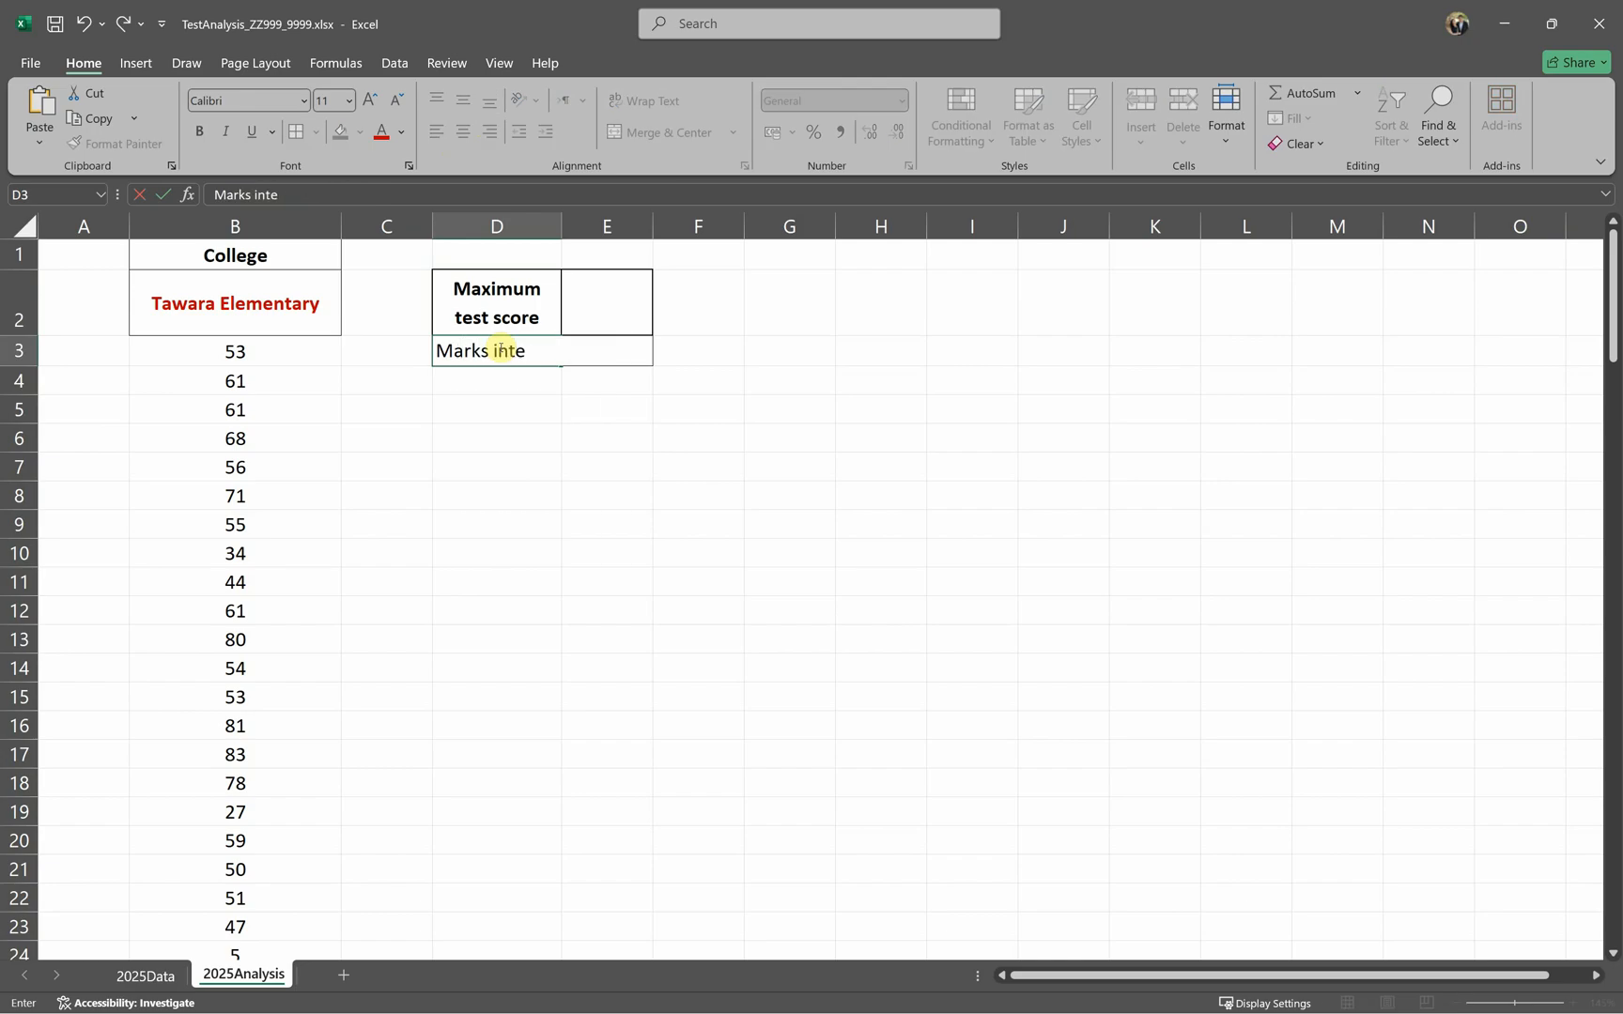
pyautogui.write('rval')
pyautogui.press('Tab')
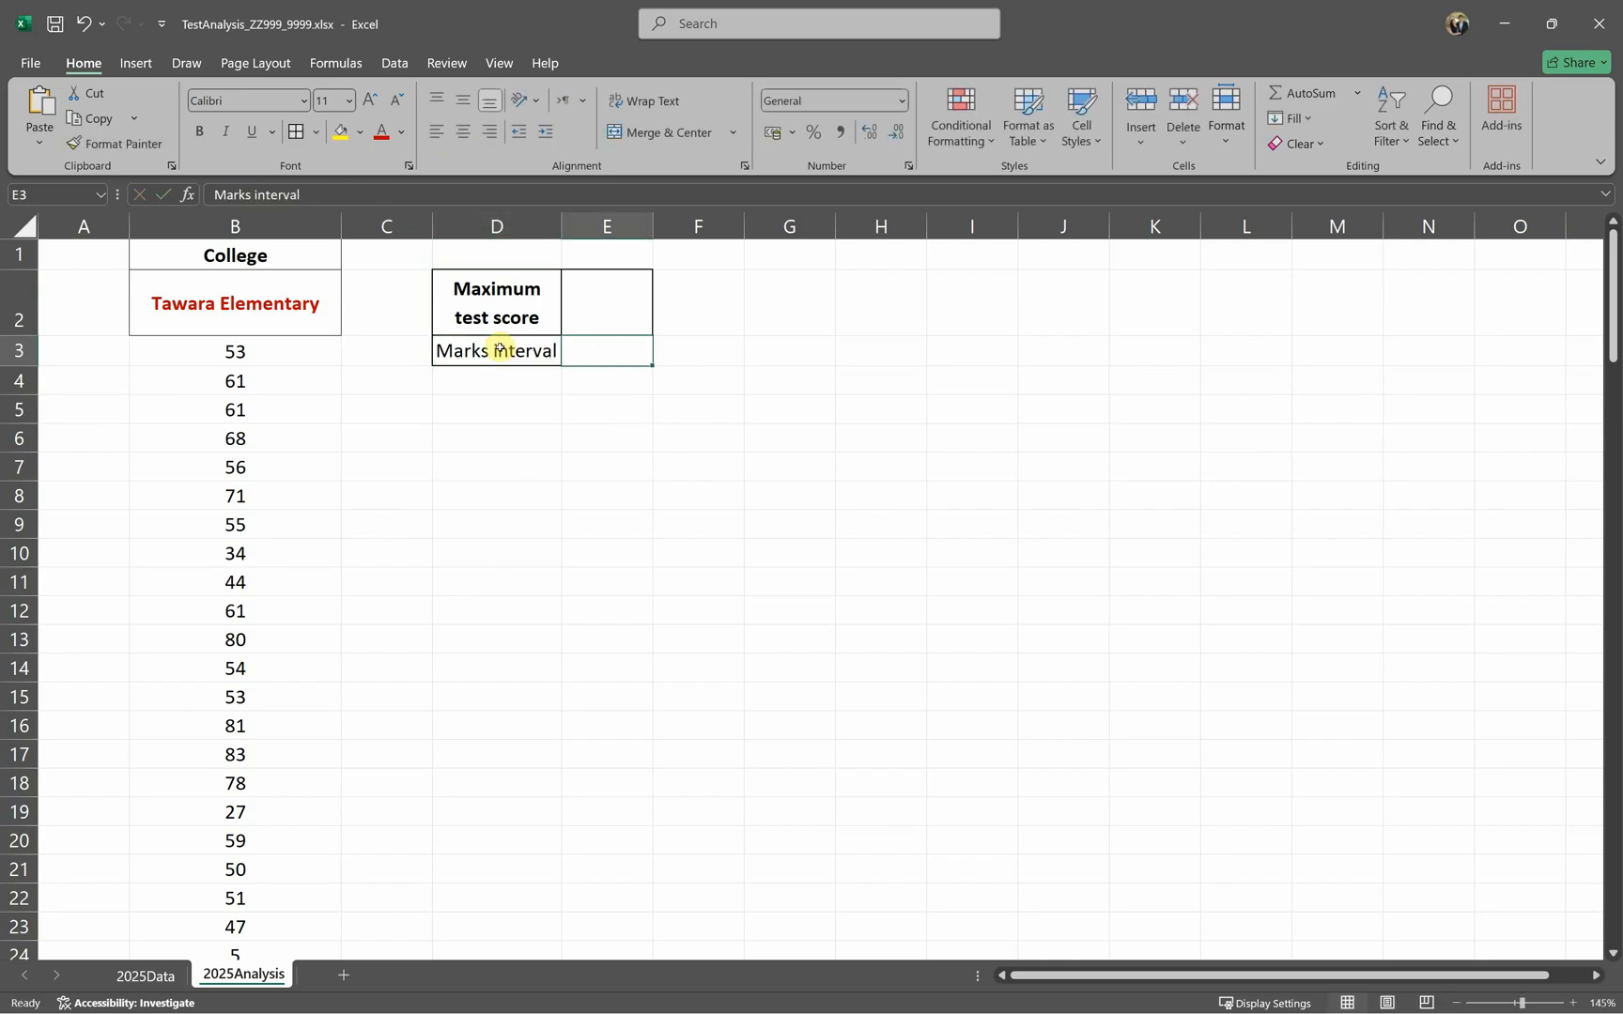
# Step: Copy the formatting of the Maximum test score cell D2 onto the Marks interval cell D3
pyautogui.click(482, 282)
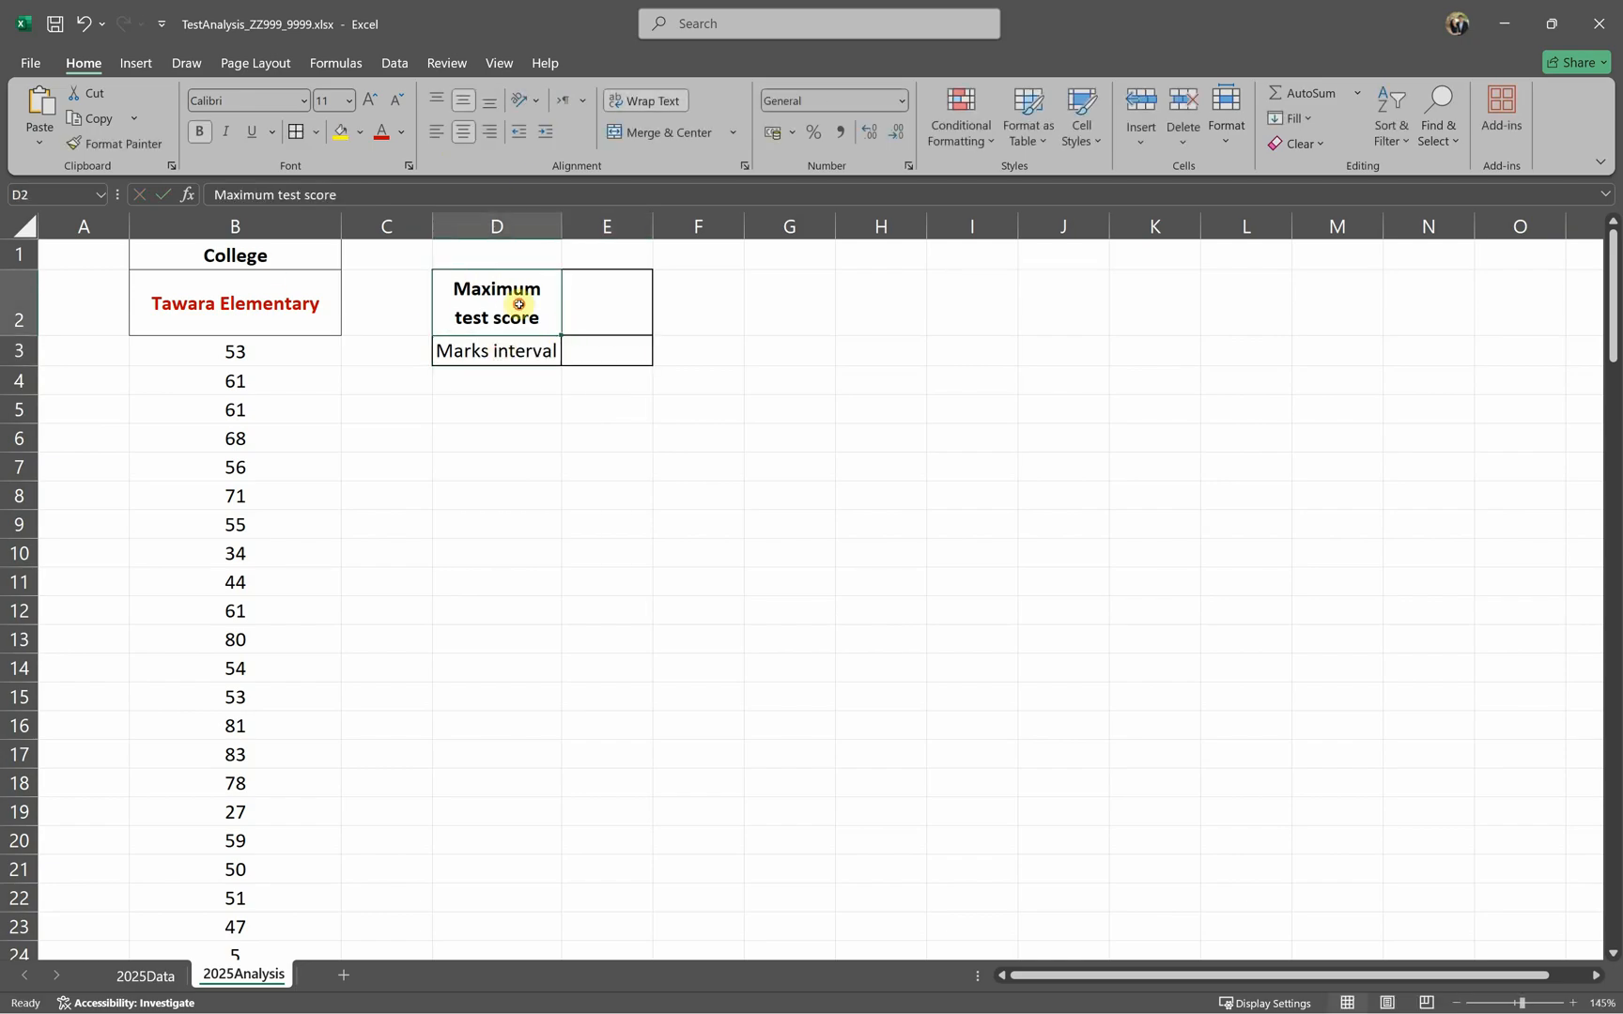
pyautogui.click(127, 145)
pyautogui.click(531, 351)
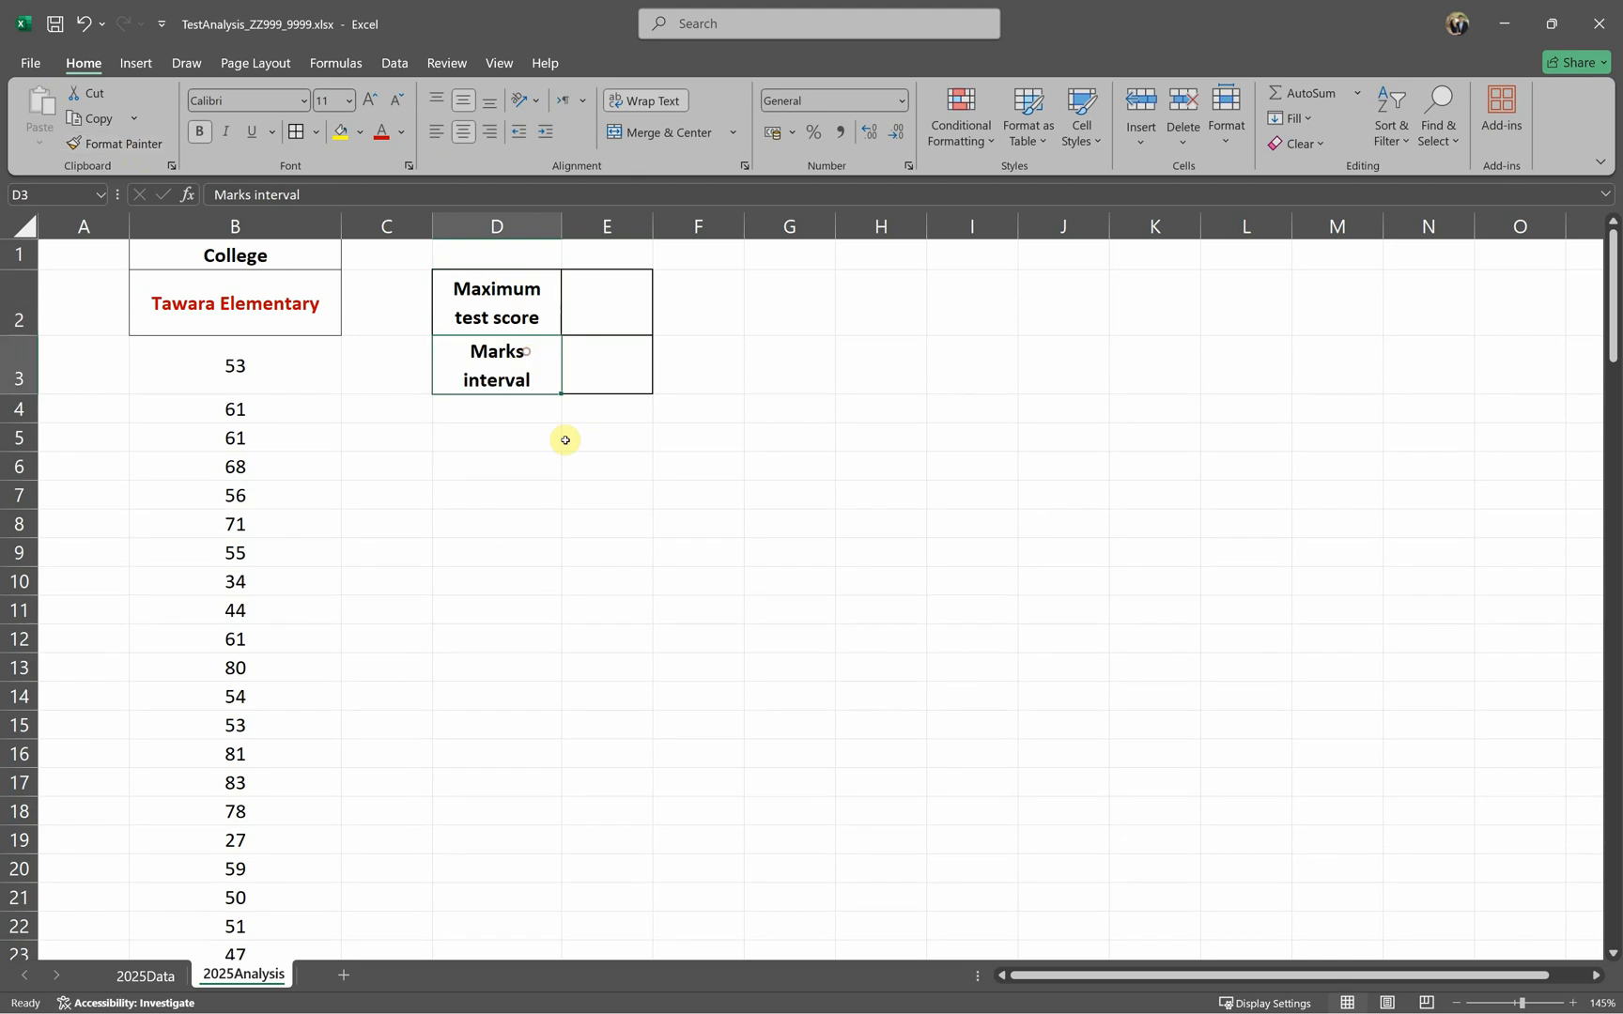
pyautogui.click(568, 439)
# Step: Widen column D so "Marks interval" fits on one line, and autofit the height of row 3
pyautogui.click(580, 305)
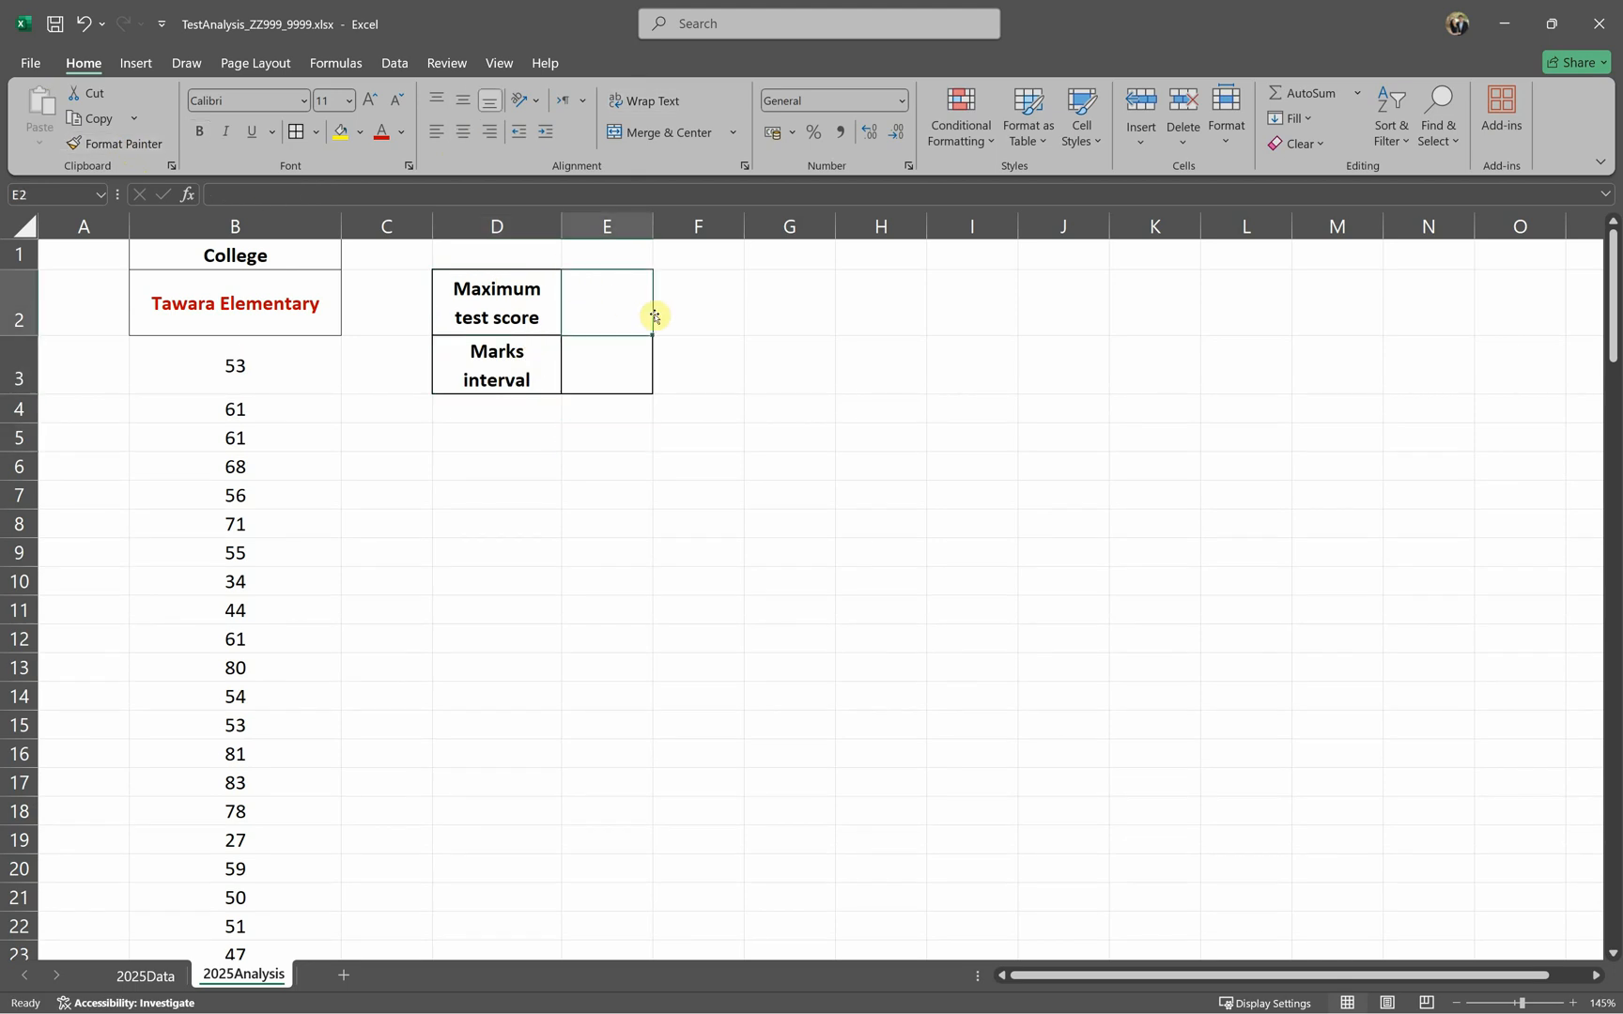
pyautogui.moveTo(562, 225); pyautogui.dragTo(591, 226)
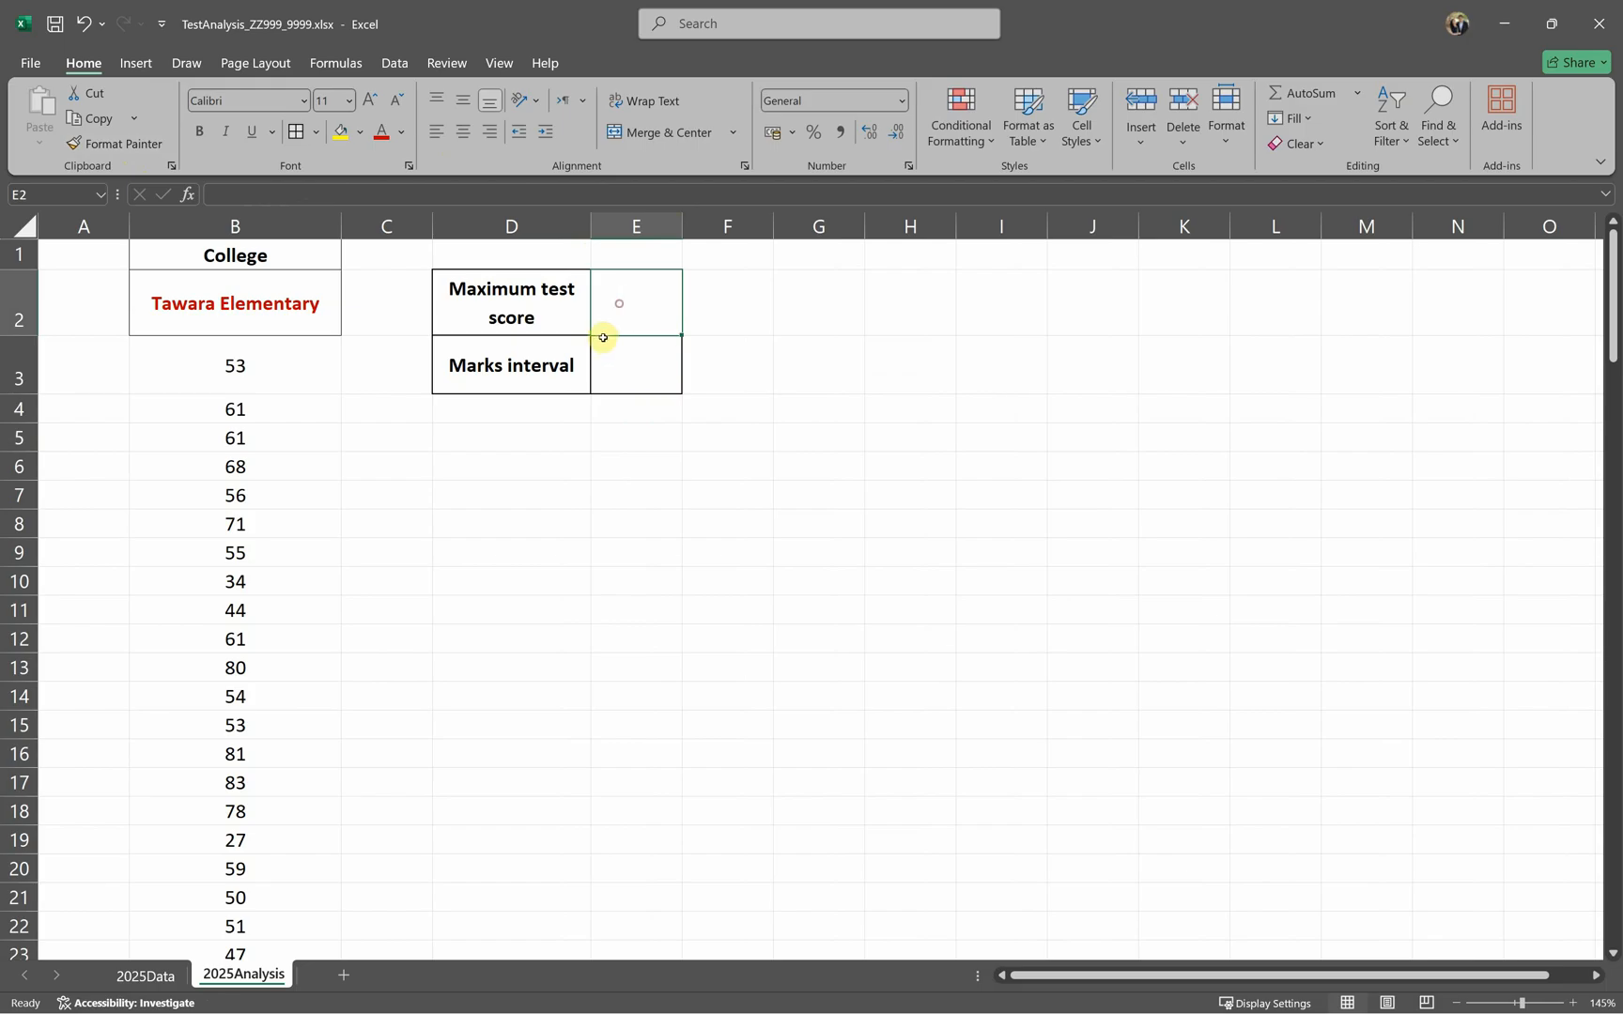
pyautogui.doubleClick(25, 396)
pyautogui.click(425, 441)
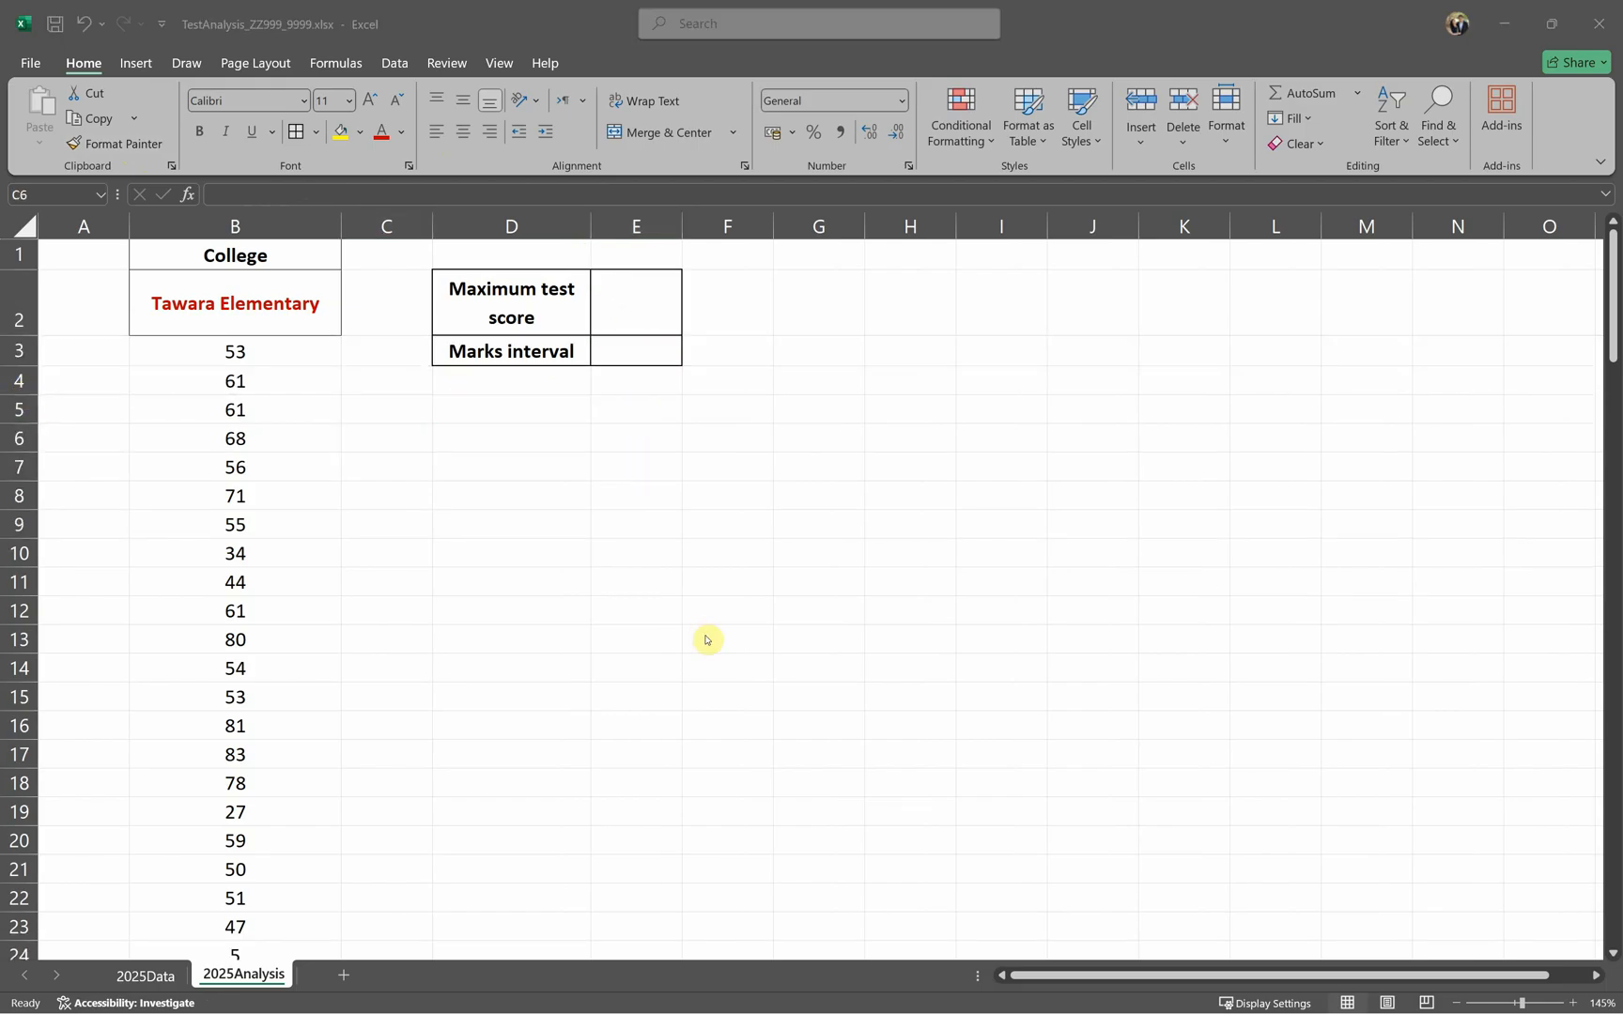
# Step: Copy the formatting of the Marks interval label cell D3 onto cells D6:F6
pyautogui.hotkey('alt', 'Tab')
pyautogui.scroll(-1, 710, 630)
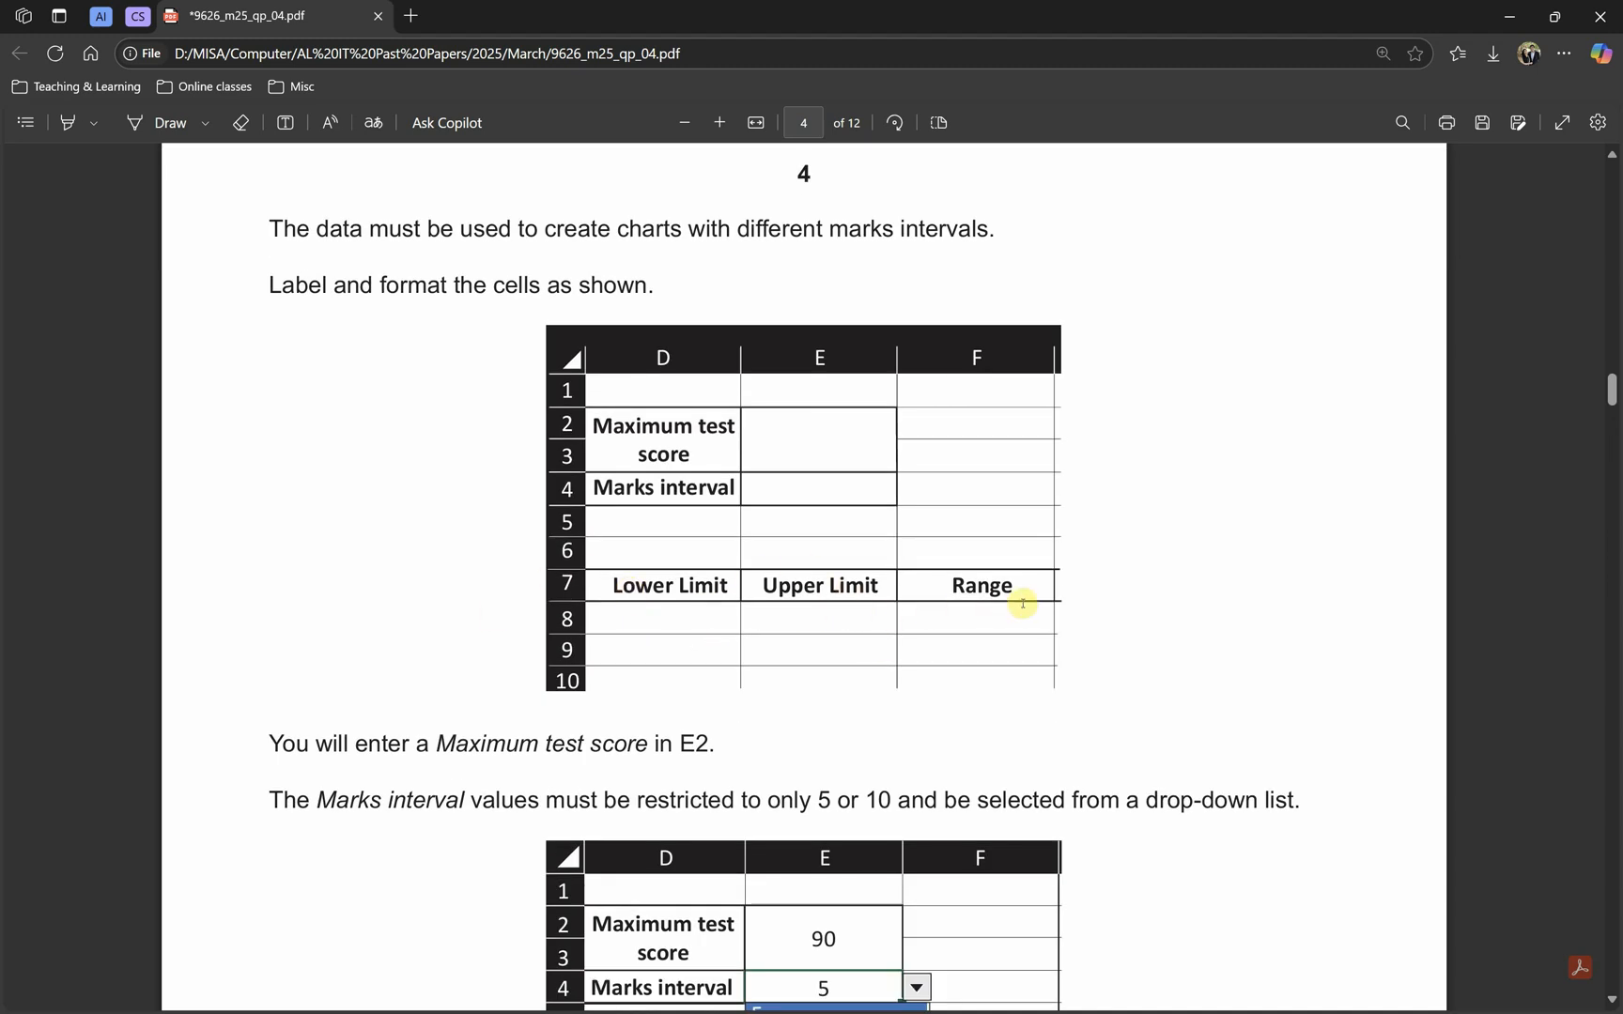
pyautogui.hotkey('alt', 'Tab')
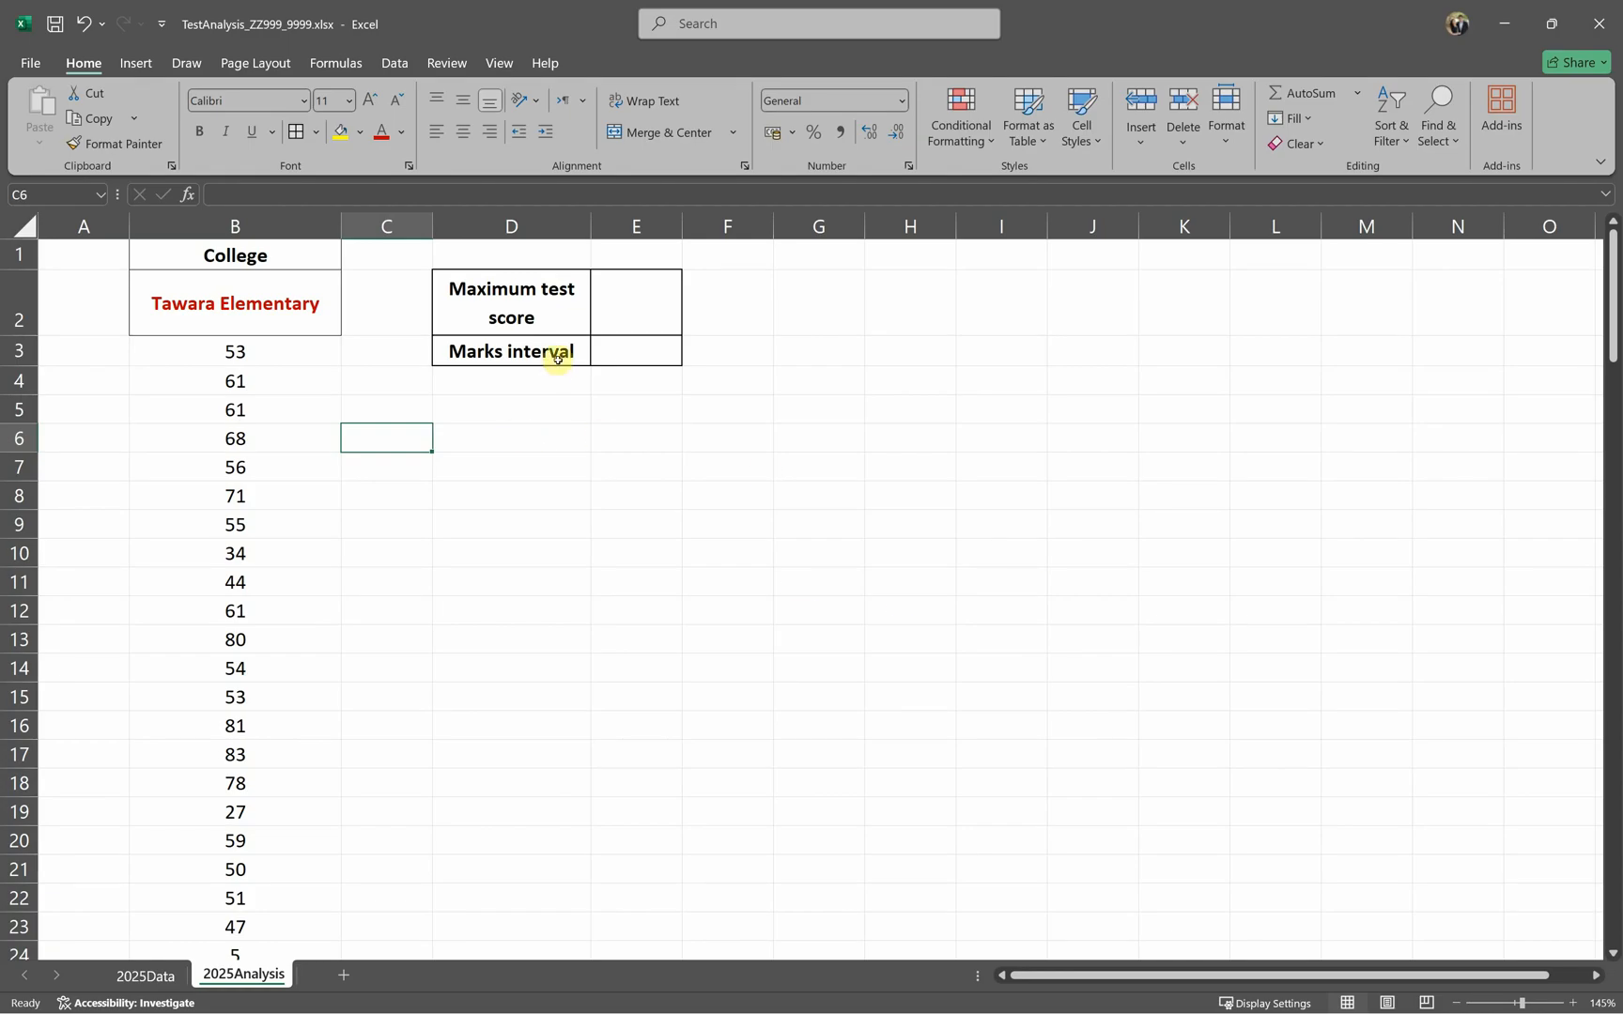
pyautogui.click(559, 319)
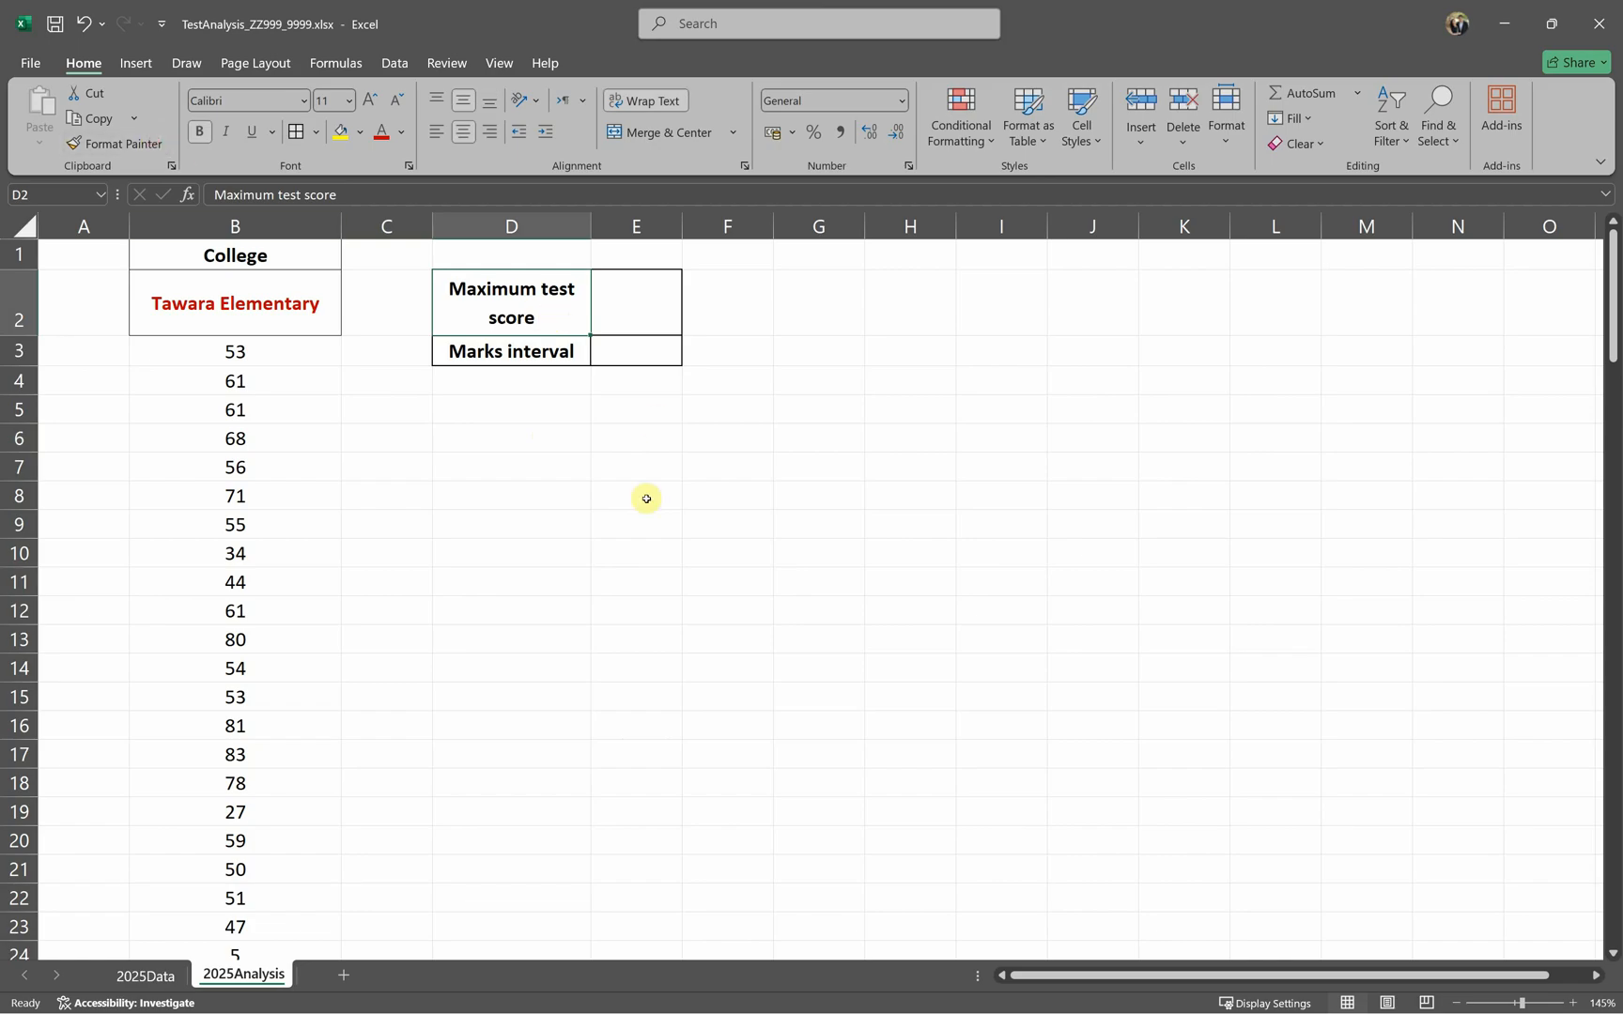
pyautogui.click(533, 445)
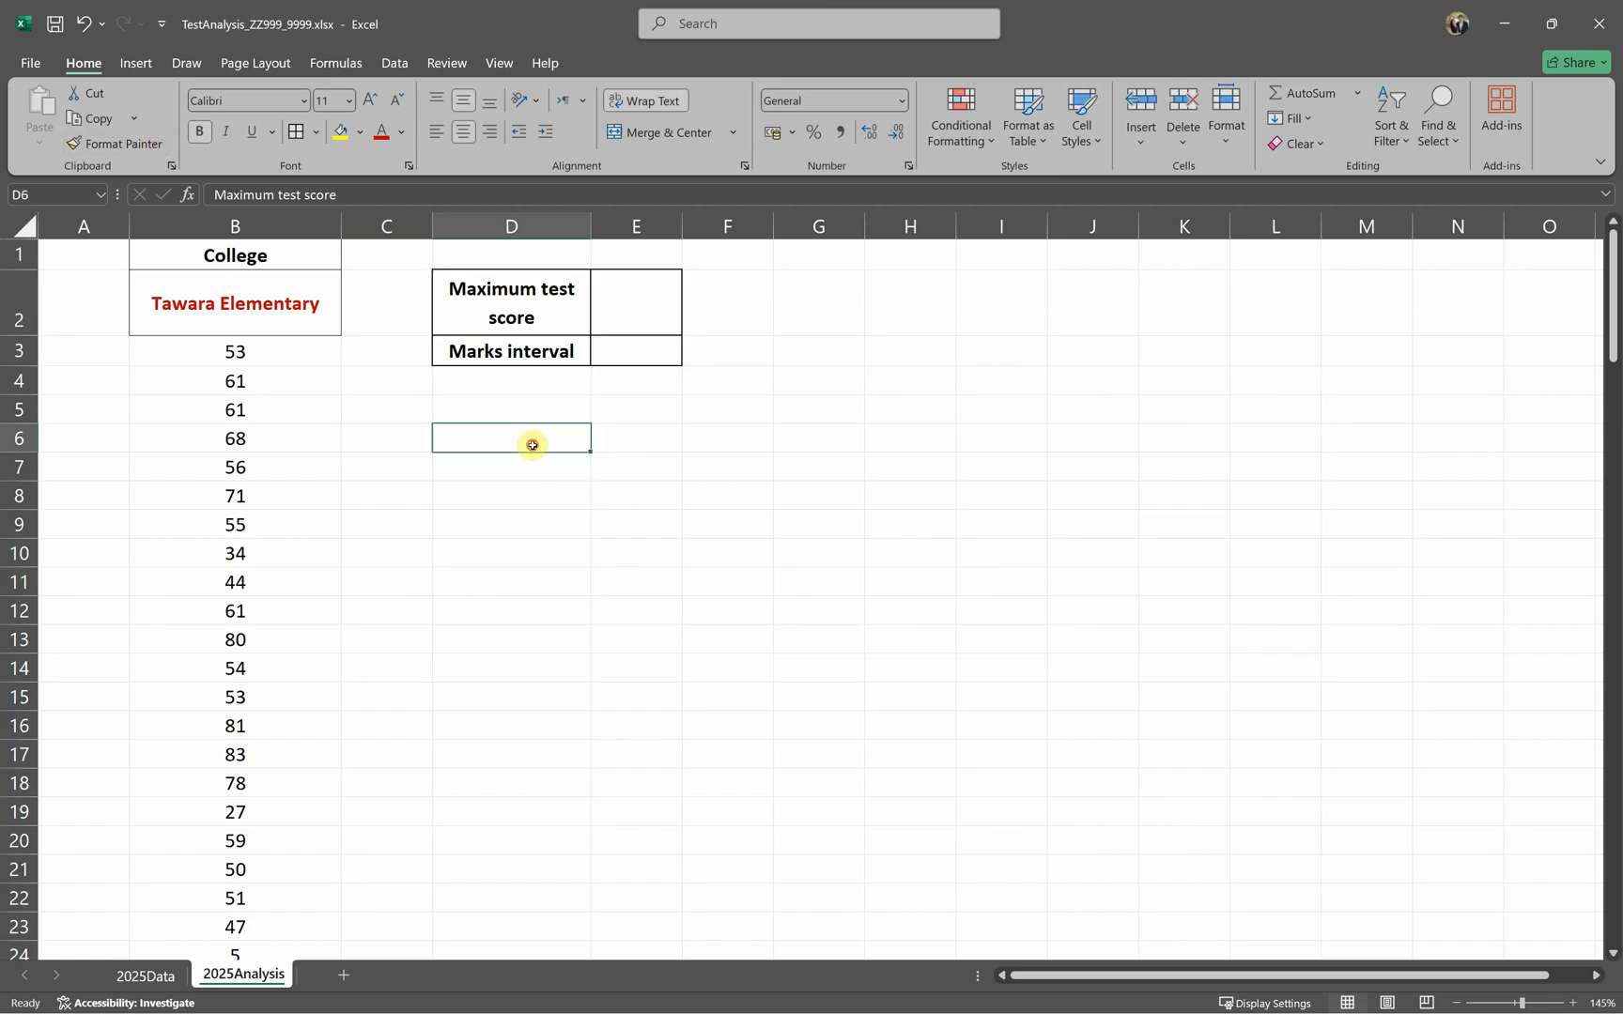
pyautogui.moveTo(533, 445); pyautogui.dragTo(695, 439)
pyautogui.click(686, 491)
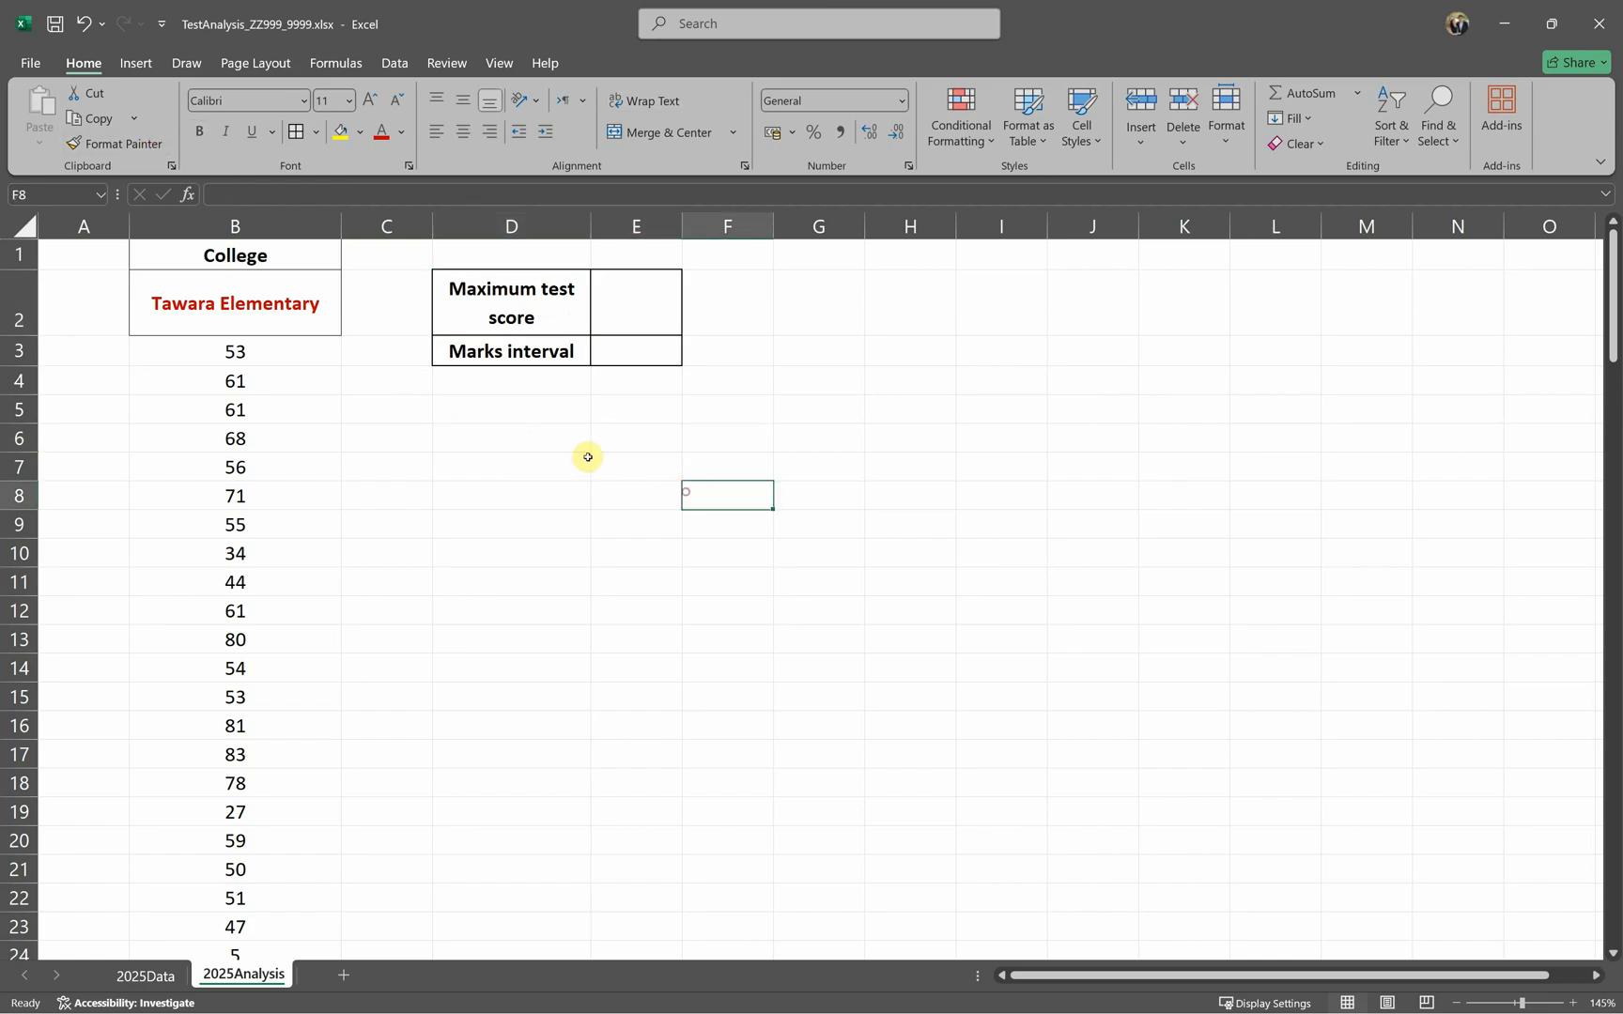
pyautogui.click(545, 355)
pyautogui.click(114, 142)
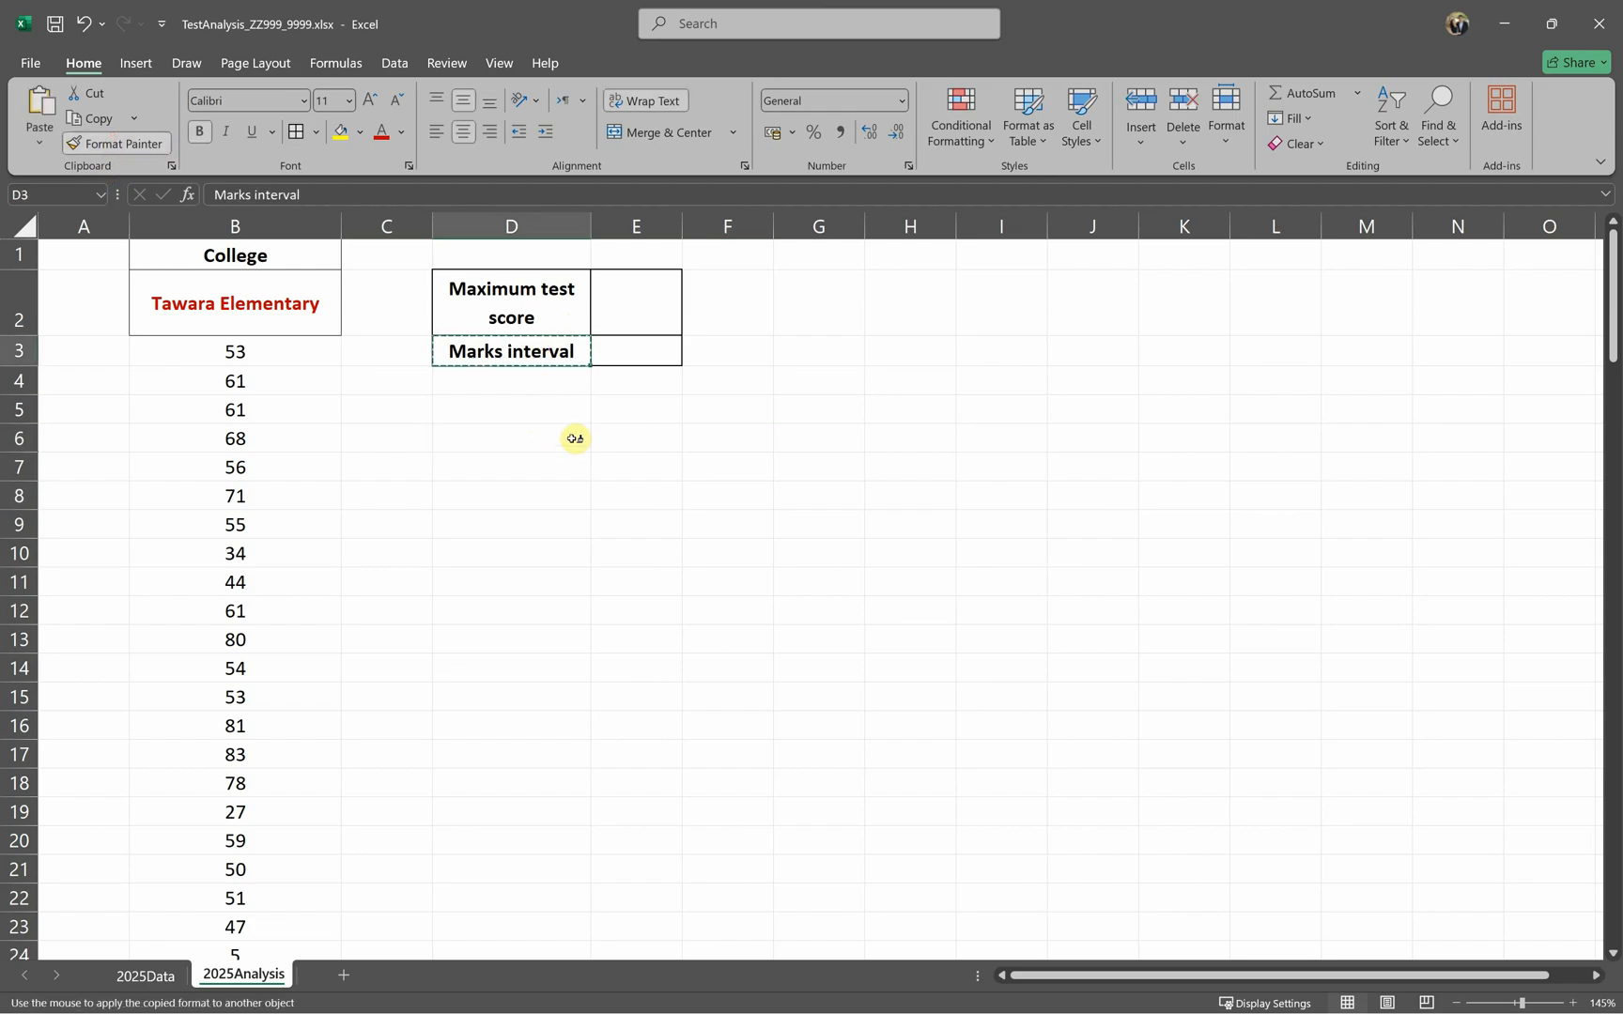
pyautogui.moveTo(575, 439); pyautogui.dragTo(690, 443)
pyautogui.click(634, 493)
pyautogui.click(539, 458)
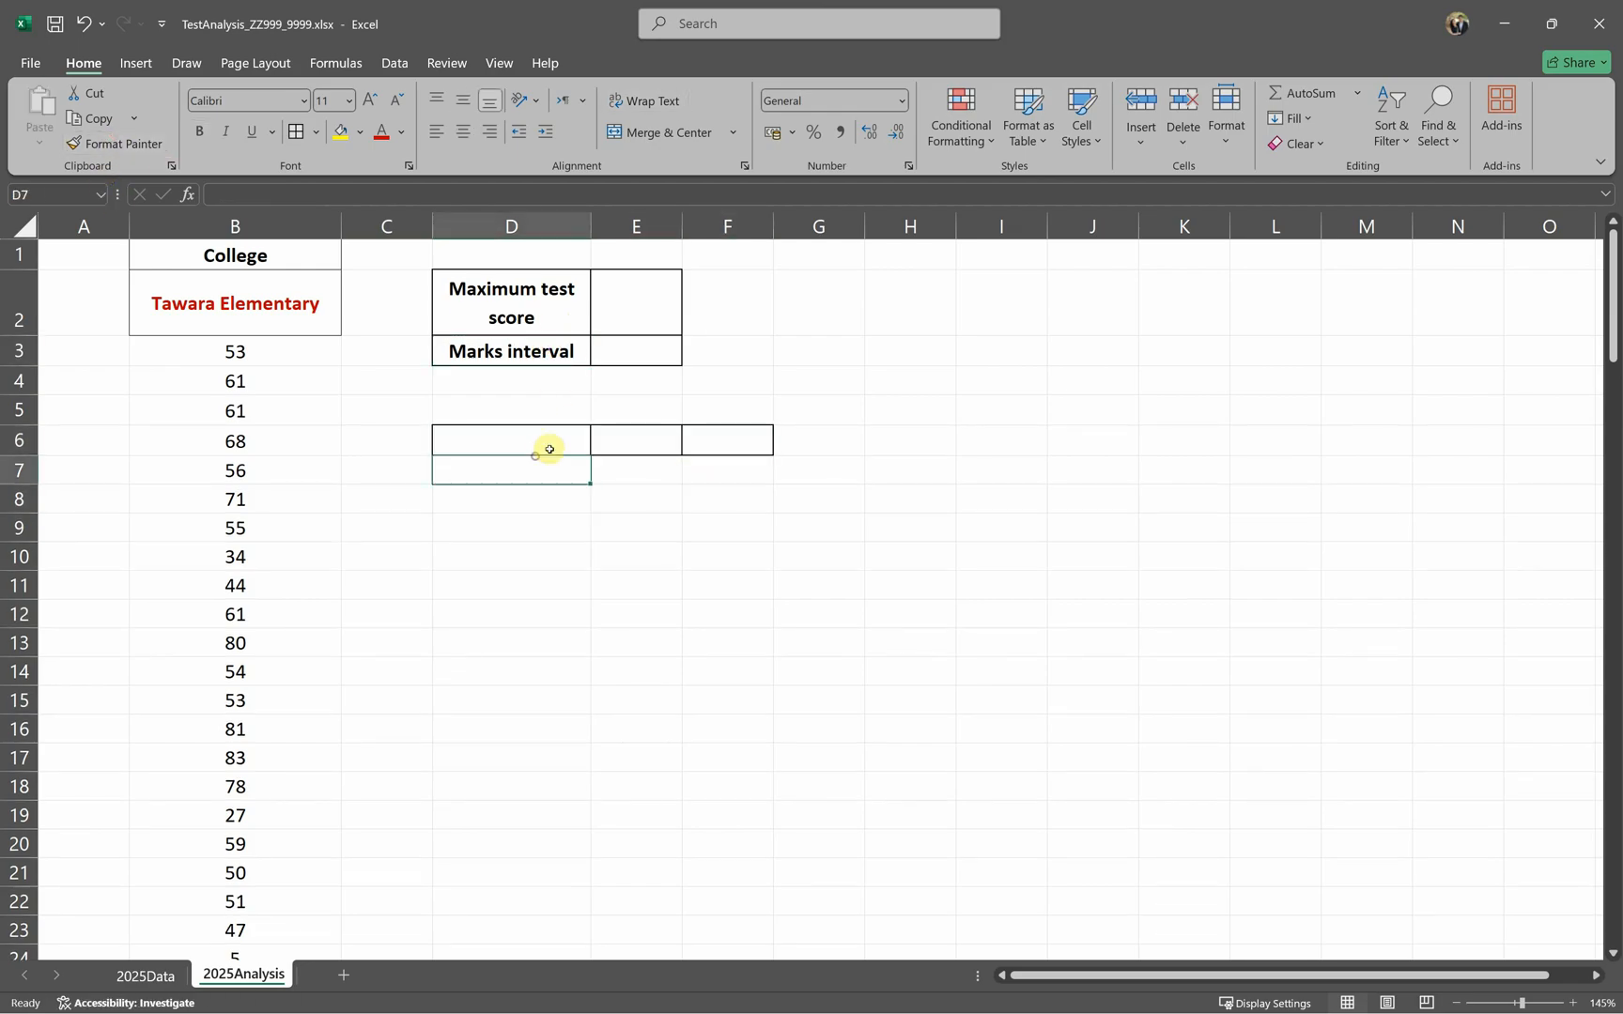
# Step: Enter the headings "Lower Limit", "Upper Limit" and "Range" in cells D6, E6 and F6
pyautogui.click(562, 421)
pyautogui.click(569, 439)
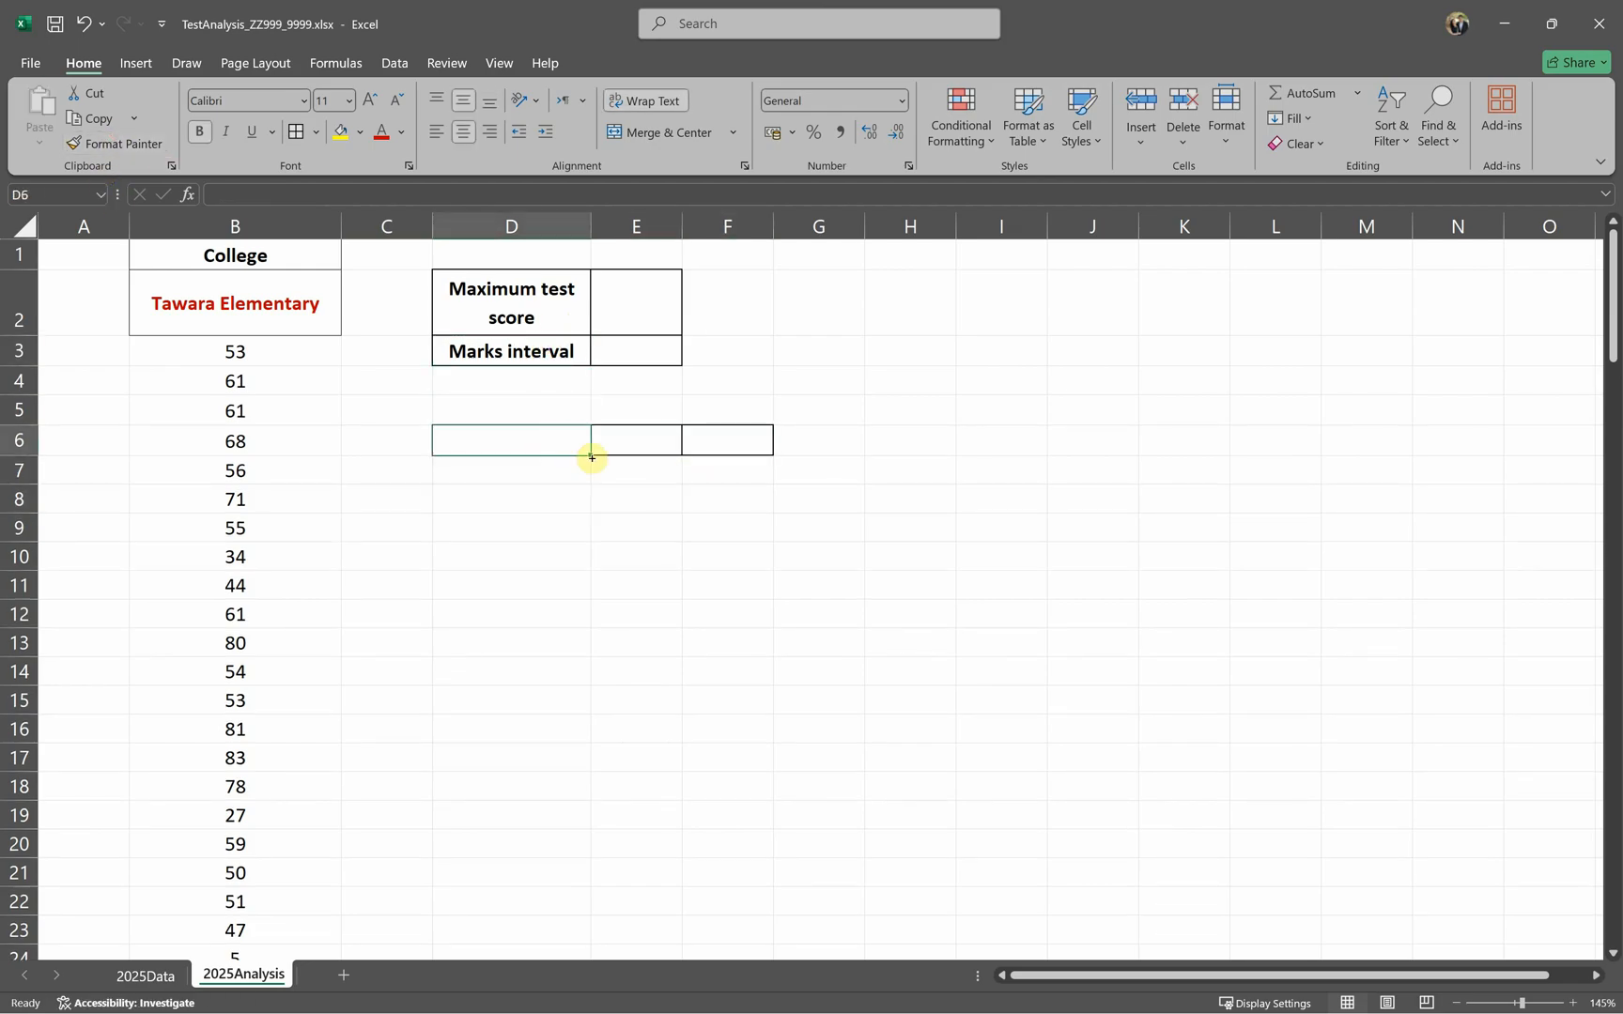
pyautogui.write('Lower')
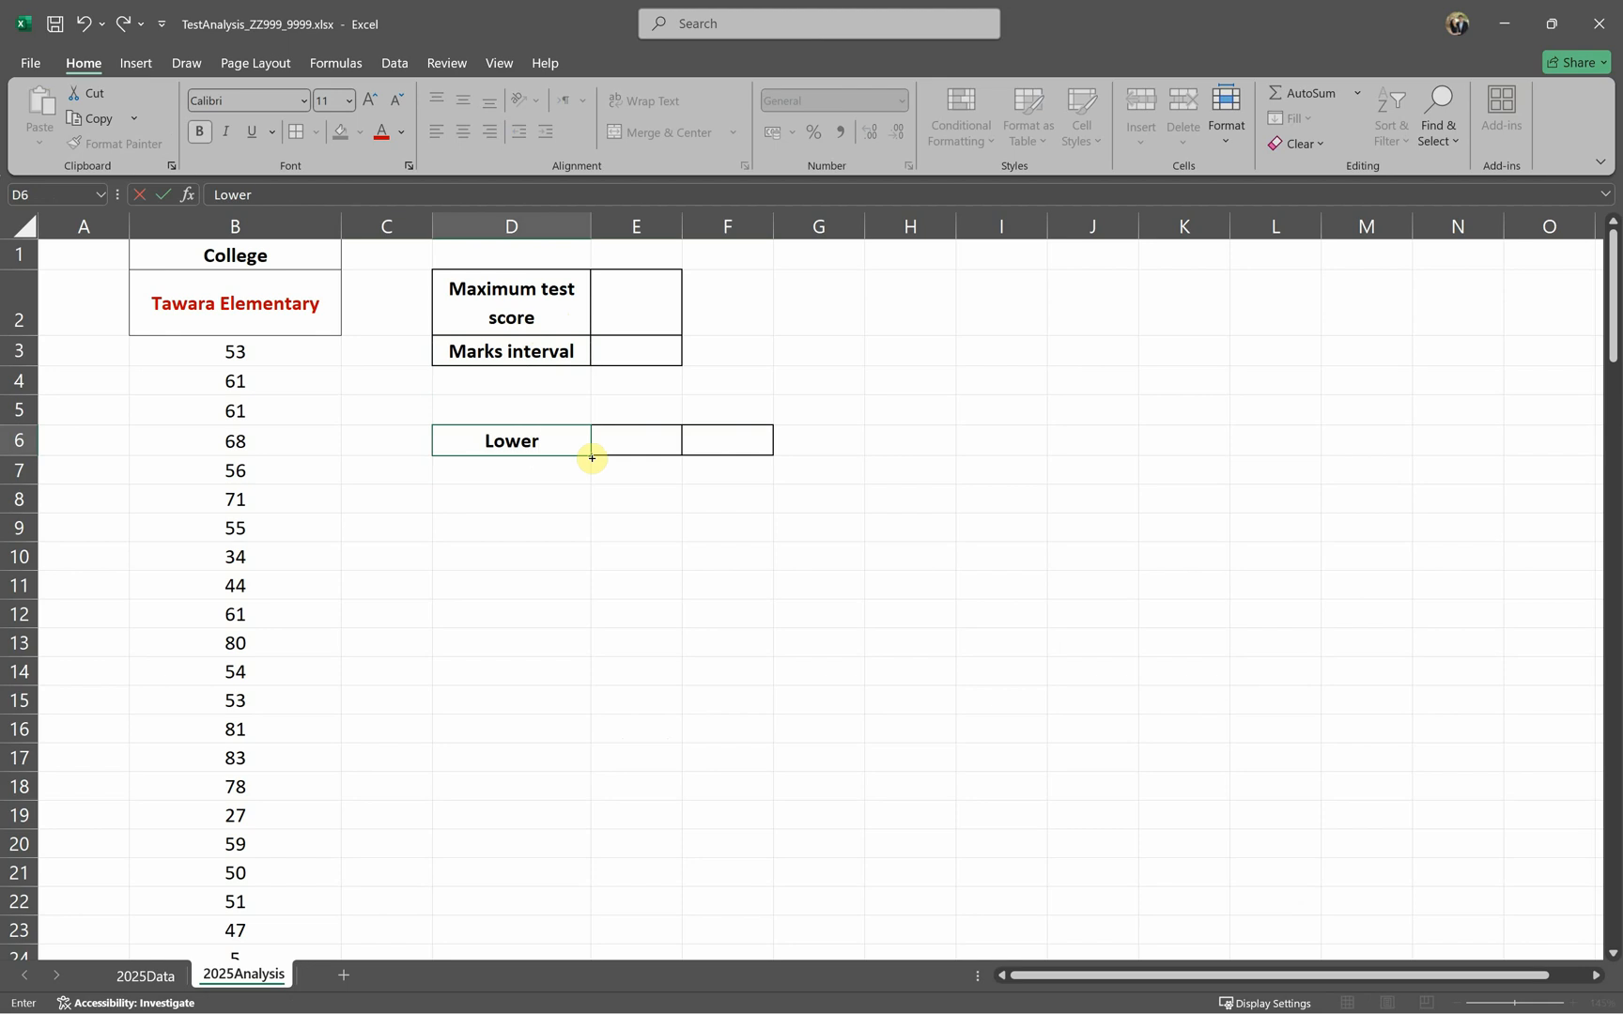
pyautogui.write(' Limit')
pyautogui.press('Return')
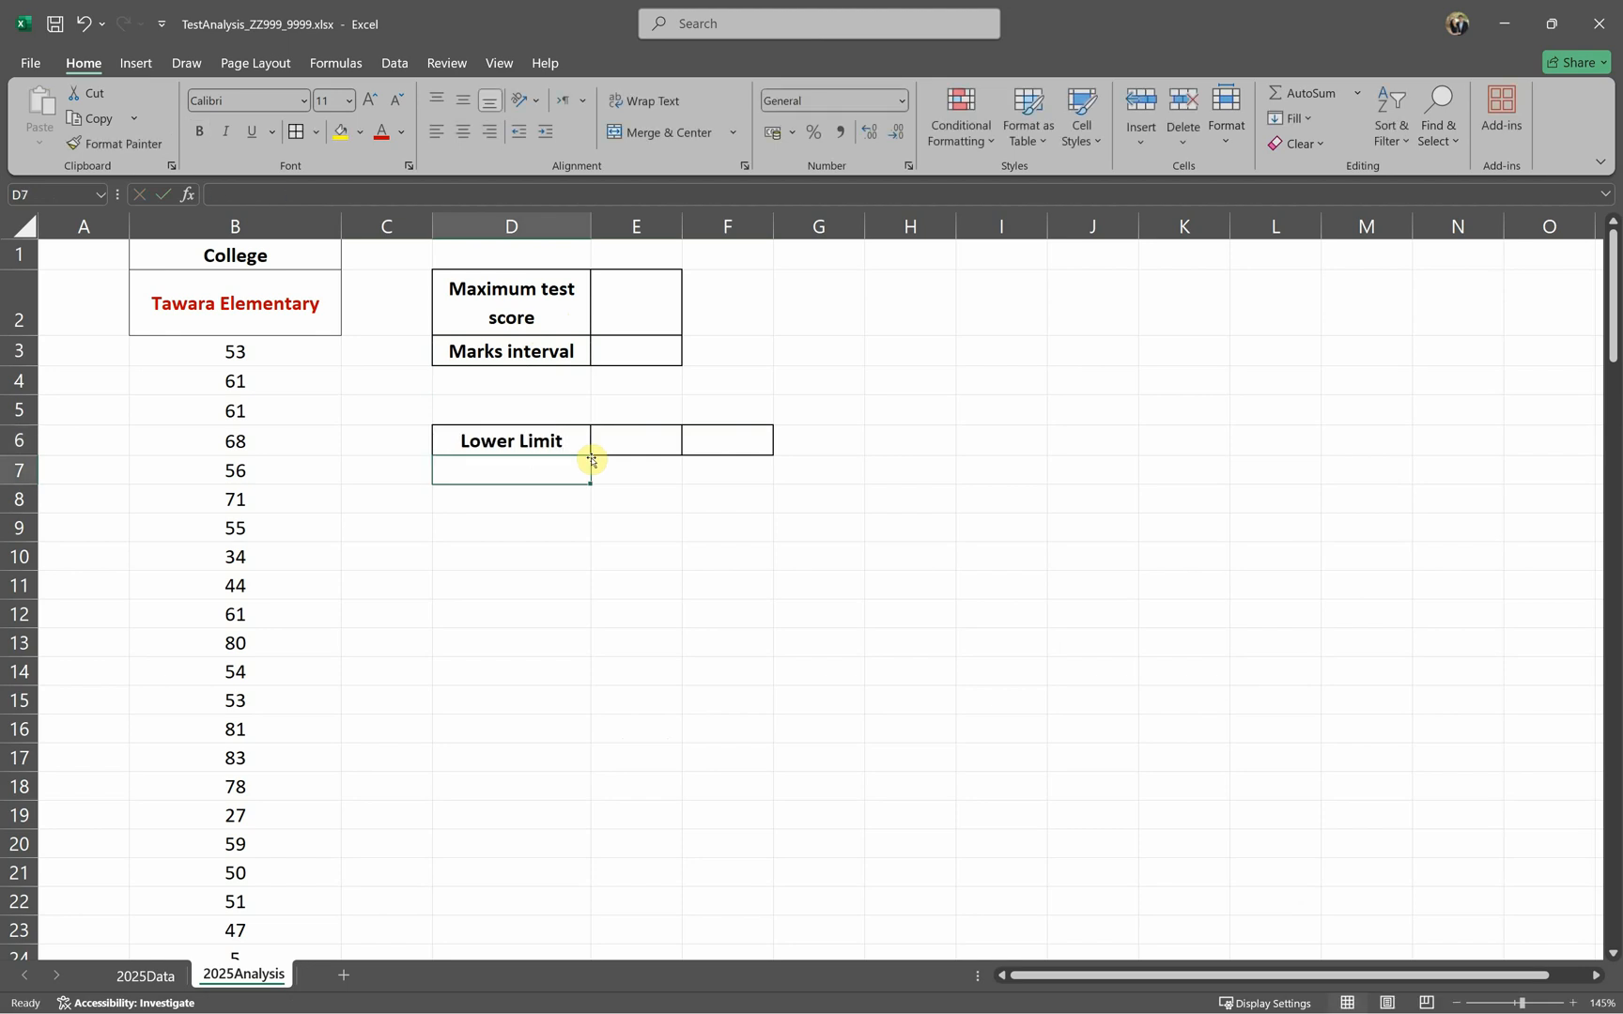
pyautogui.click(592, 460)
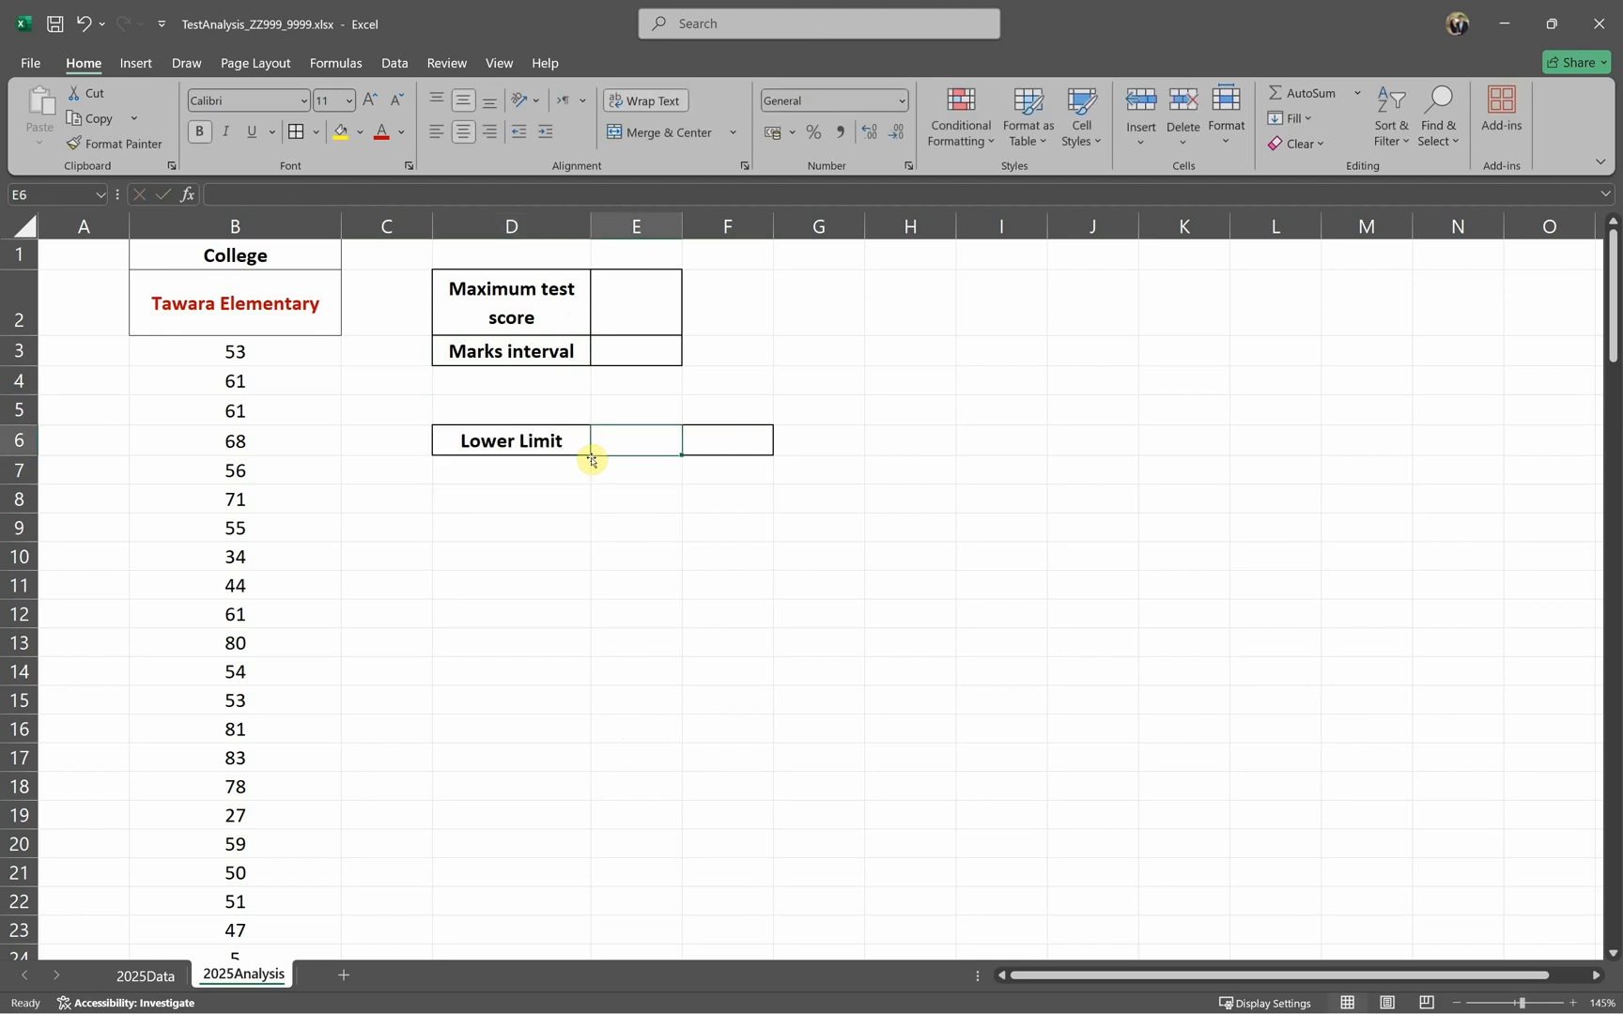
pyautogui.write('Upper L')
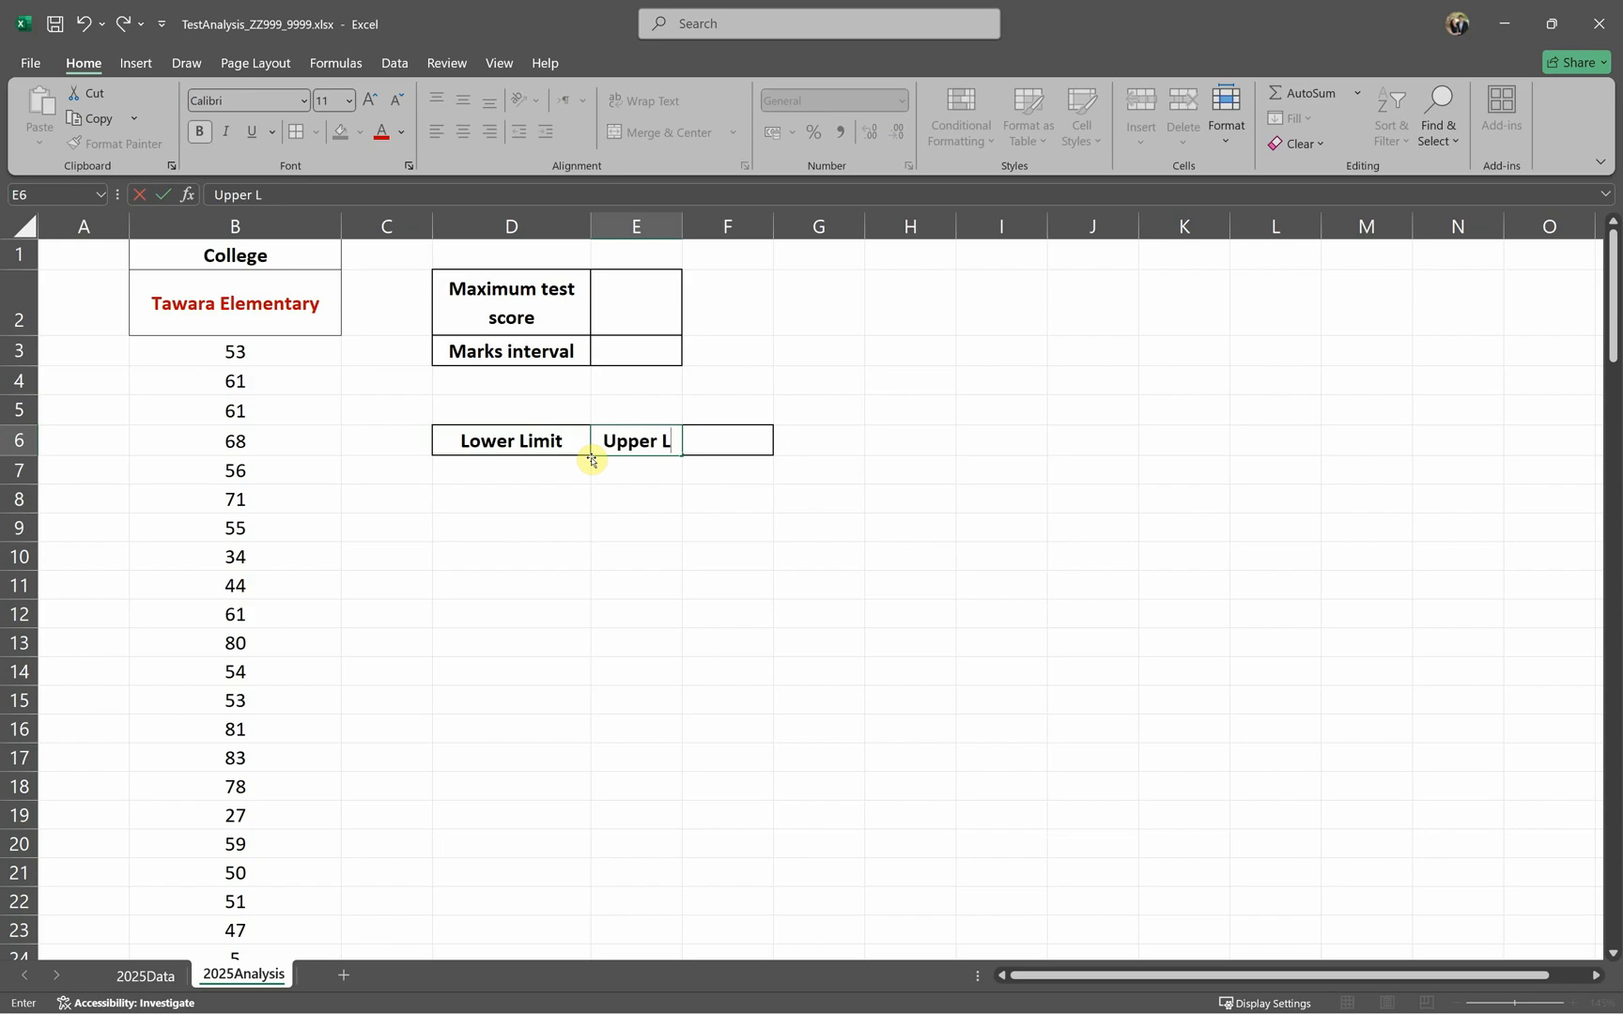
pyautogui.write('imit')
pyautogui.press('Return')
pyautogui.press('Right')
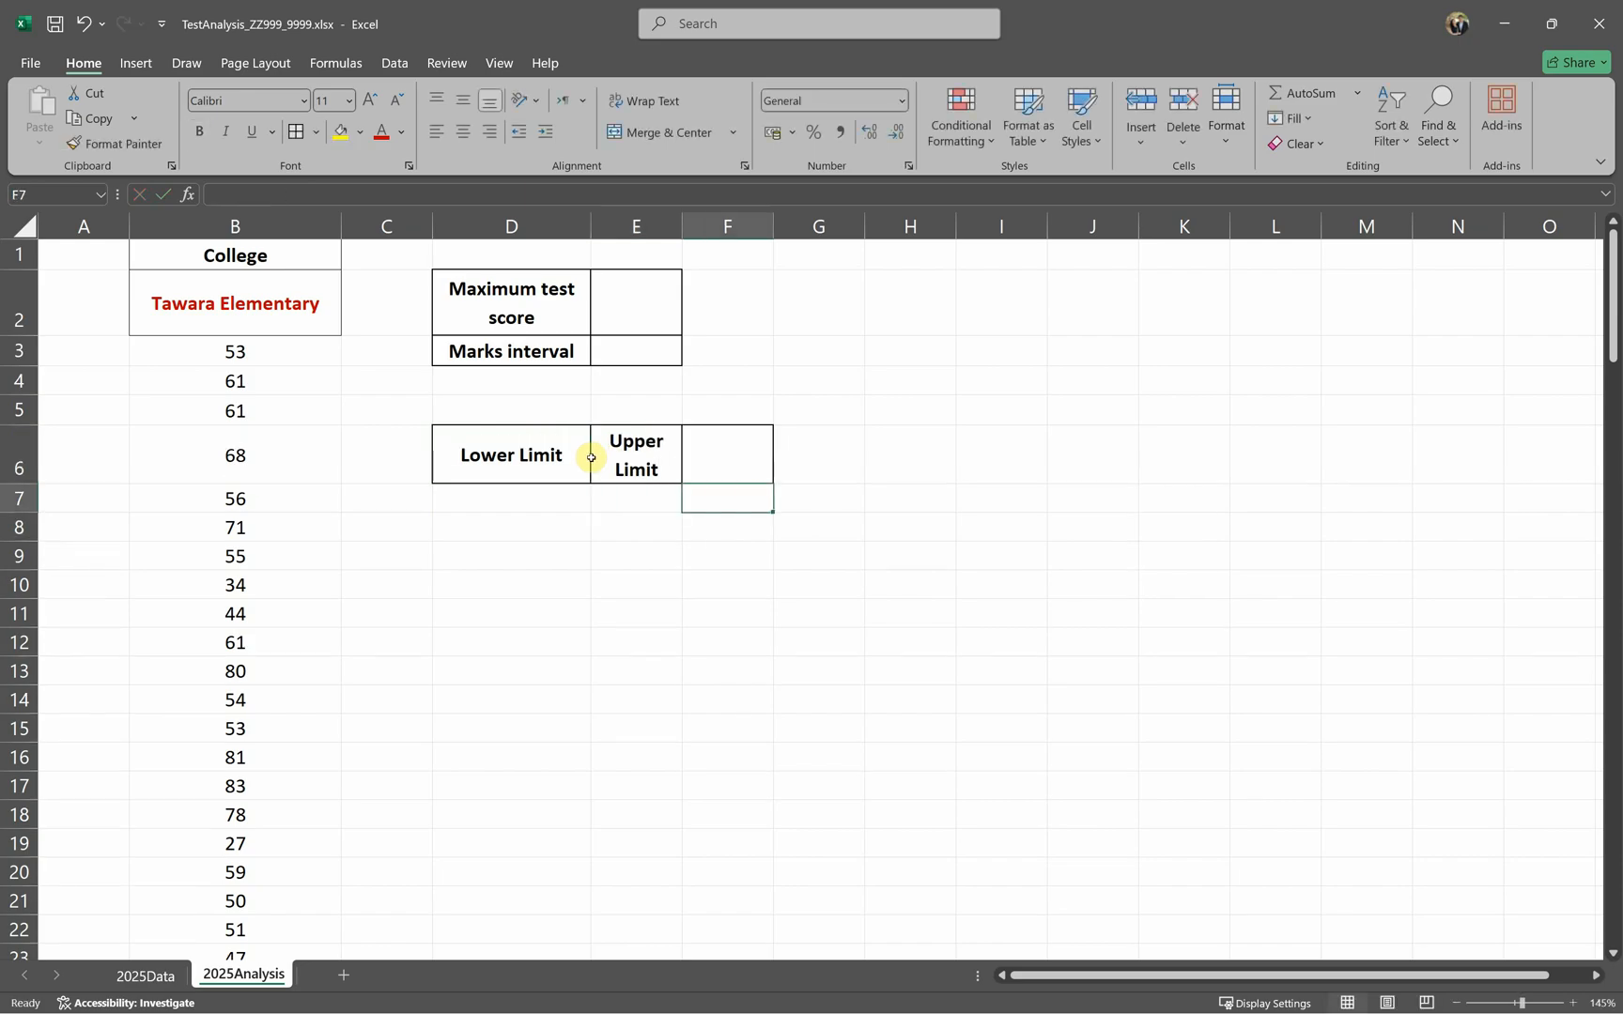
pyautogui.press('Up')
pyautogui.write('Ra')
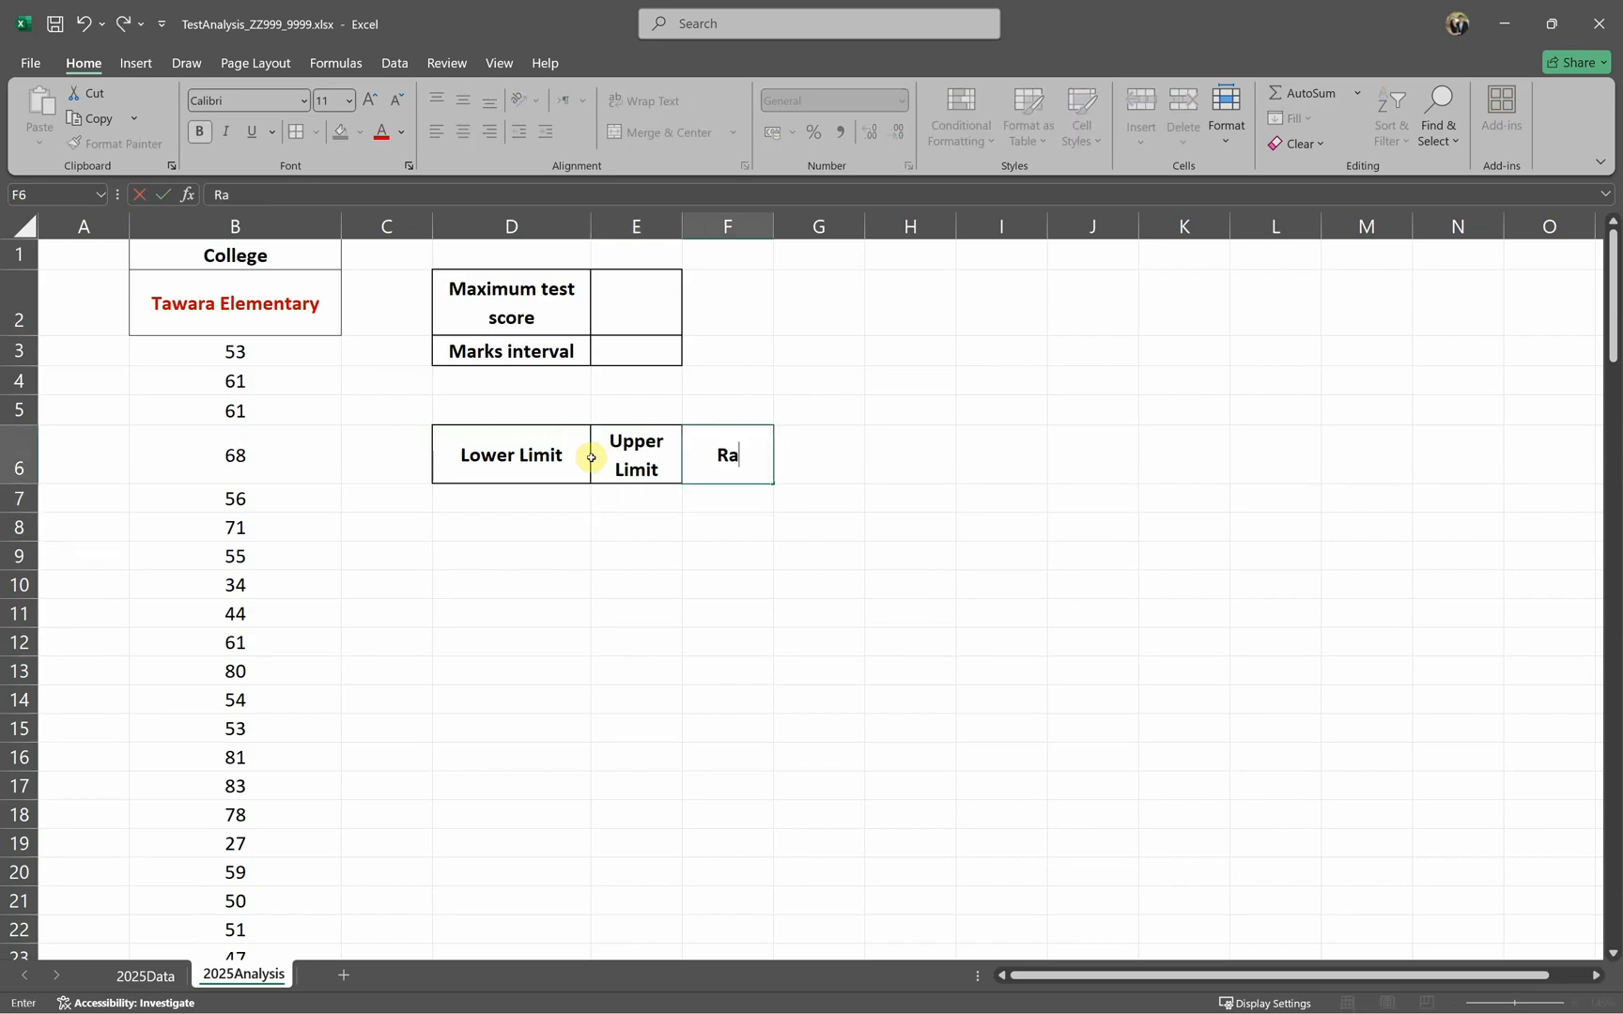
pyautogui.click(698, 609)
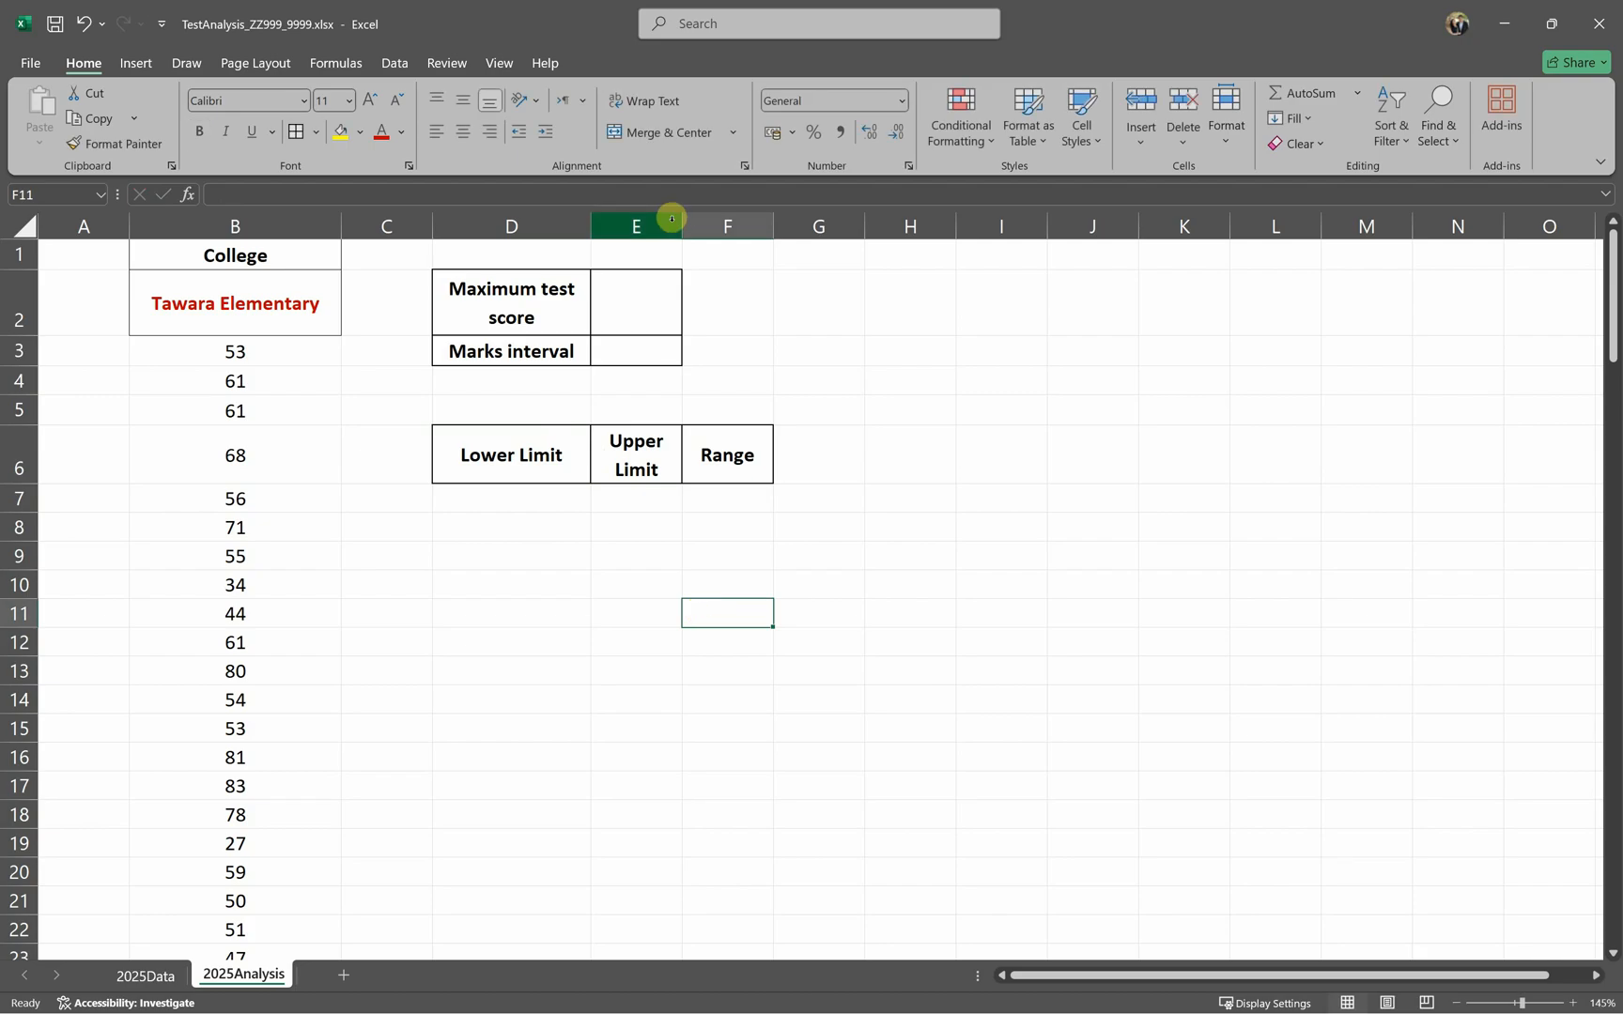
# Step: Widen columns E and F so the row 6 headings fit on one line, and autofit the height of row 6
pyautogui.moveTo(682, 226); pyautogui.dragTo(725, 227)
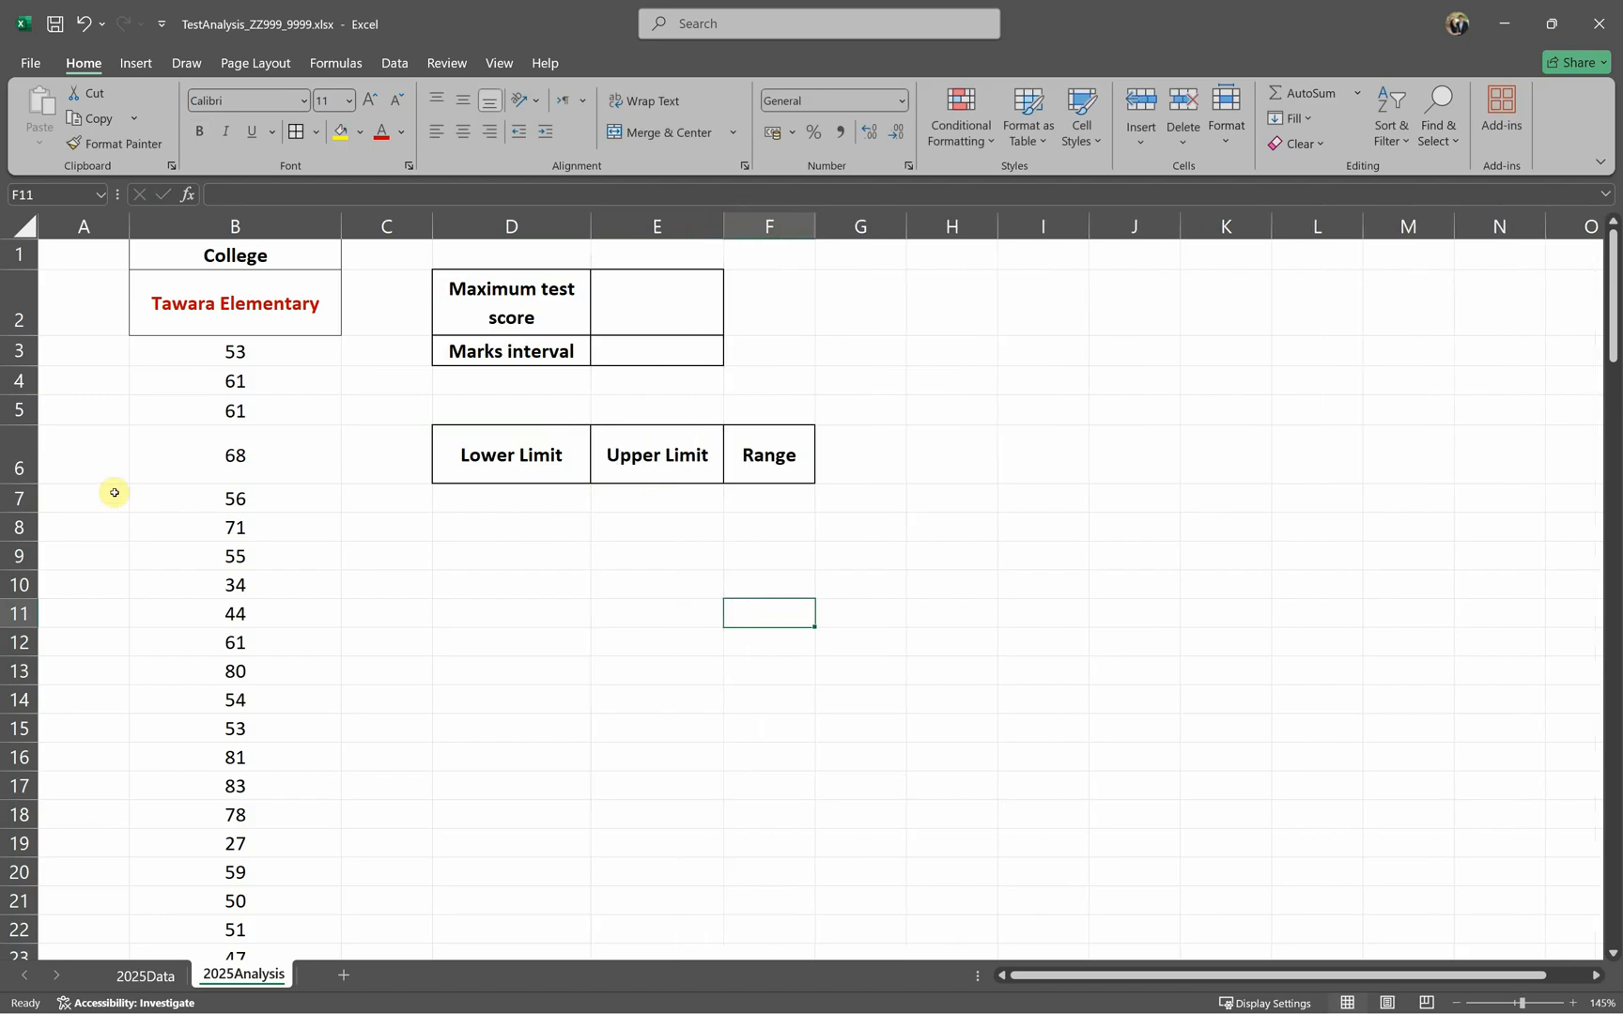
pyautogui.doubleClick(29, 485)
pyautogui.click(512, 584)
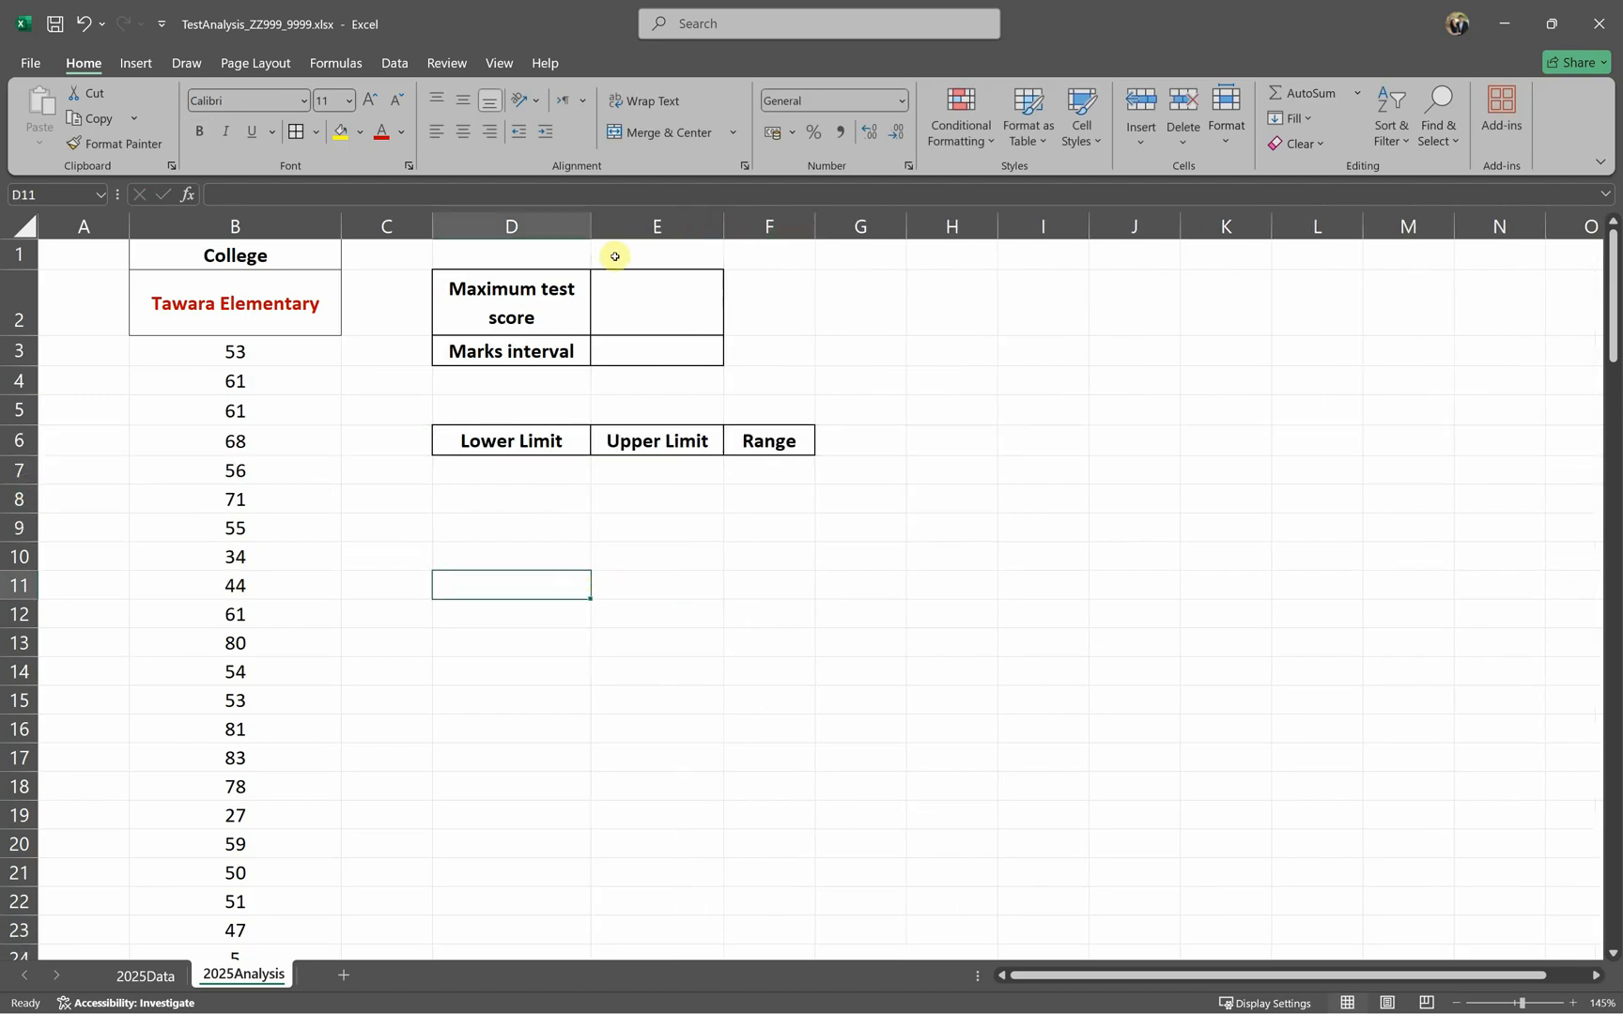
pyautogui.moveTo(724, 227); pyautogui.dragTo(891, 230)
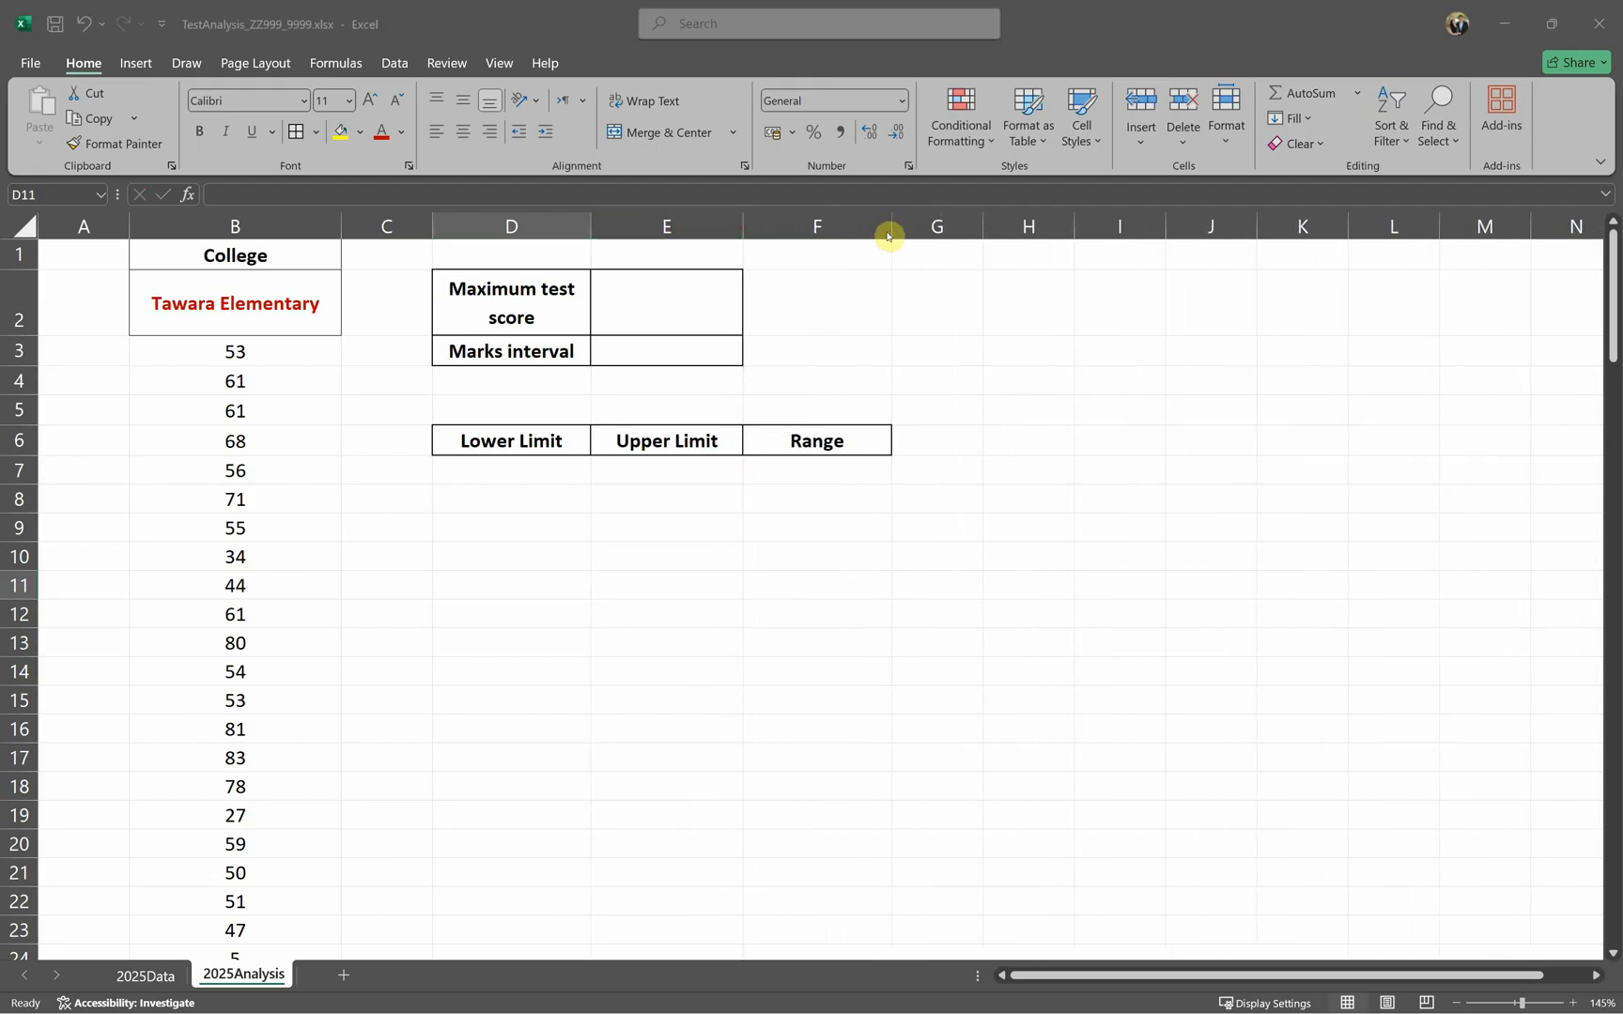
# Step: Check the exam paper's example for the maximum test score and enter 90 in cell E2
pyautogui.hotkey('alt', 'Tab')
pyautogui.hotkey('alt', 'Tab')
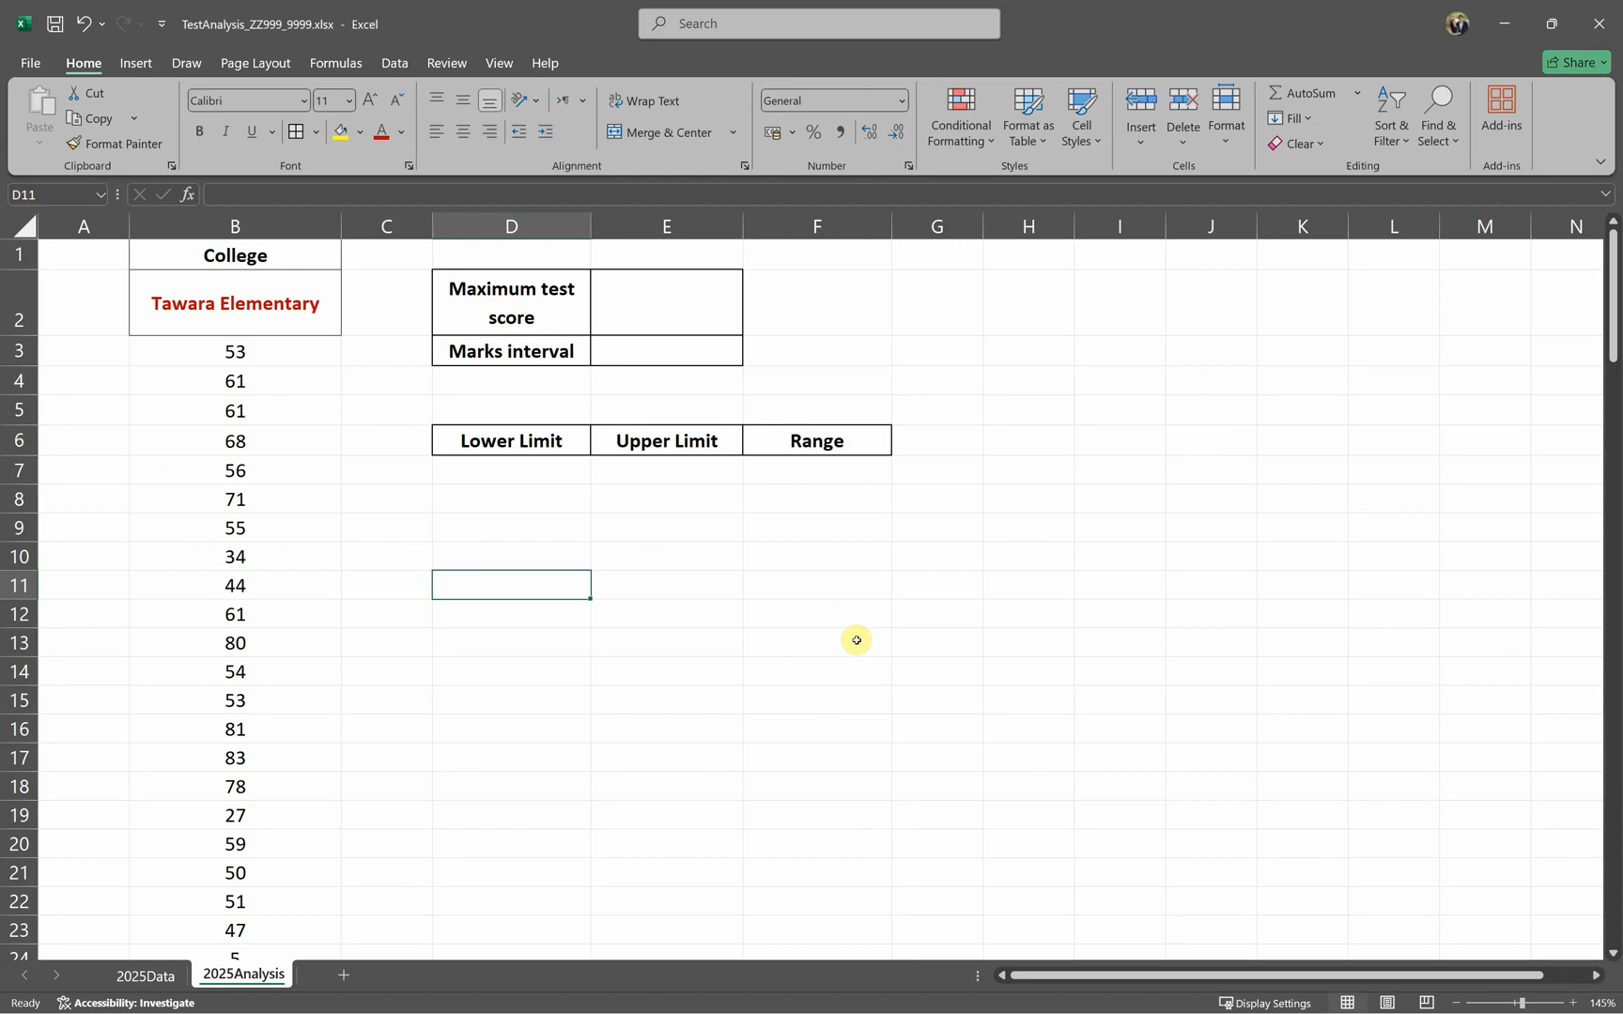
pyautogui.hotkey('alt', 'Tab')
pyautogui.scroll(-3, 860, 653)
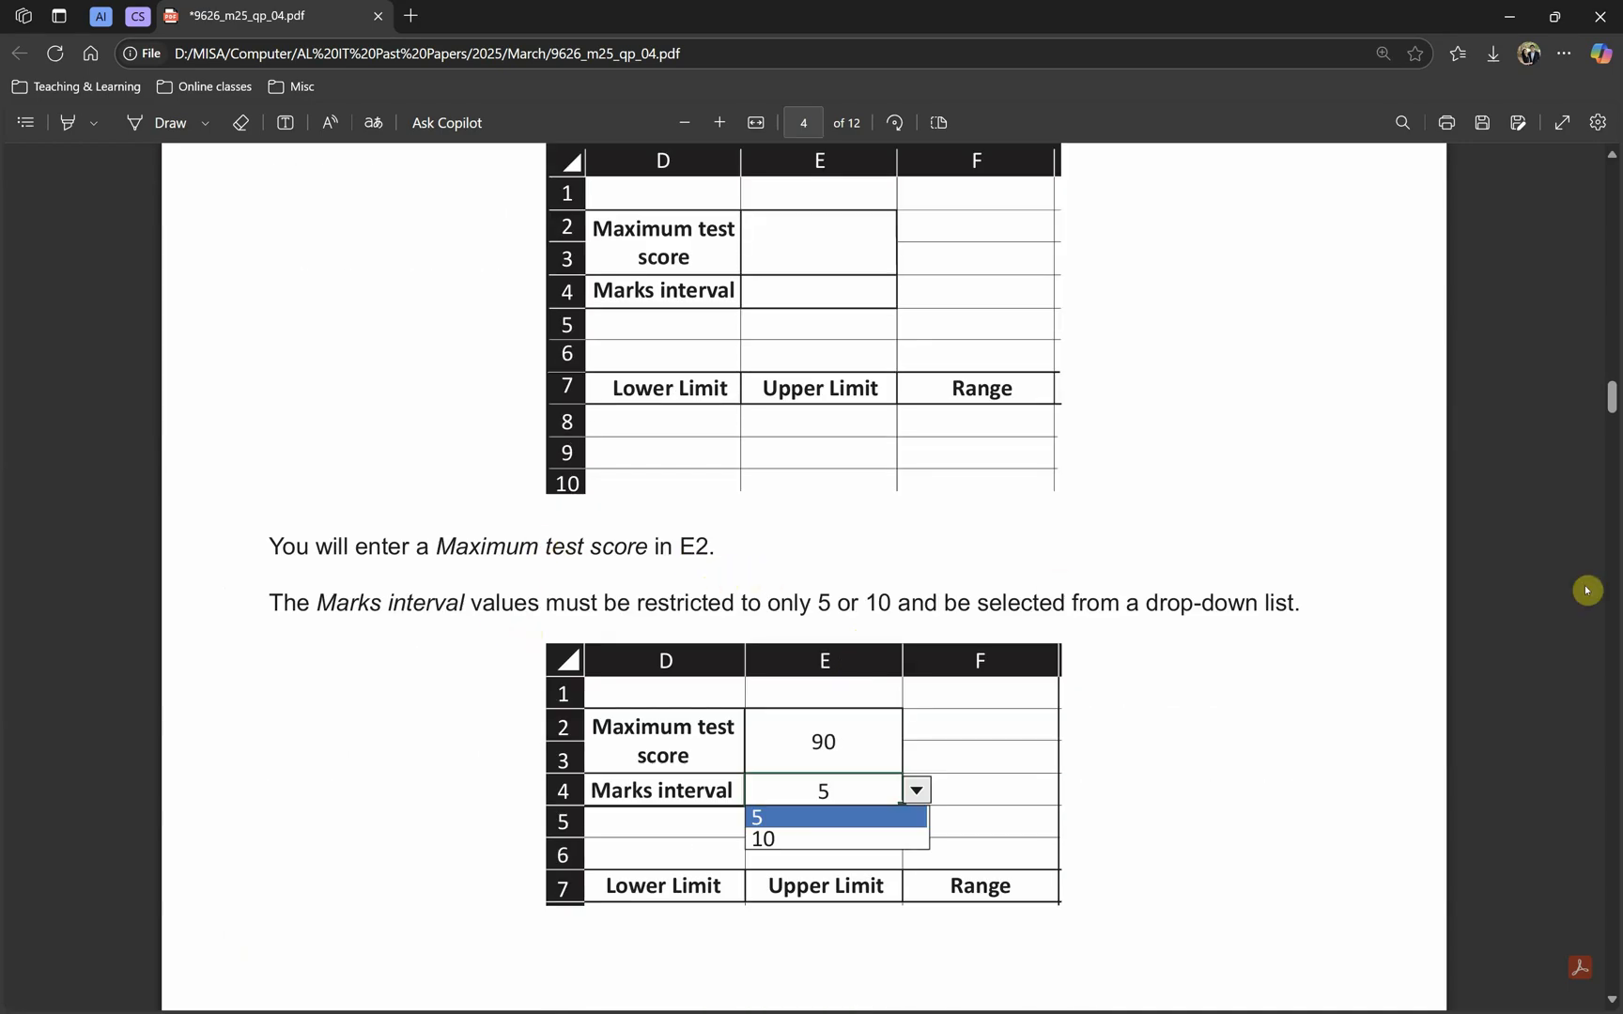
pyautogui.hotkey('alt', 'Tab')
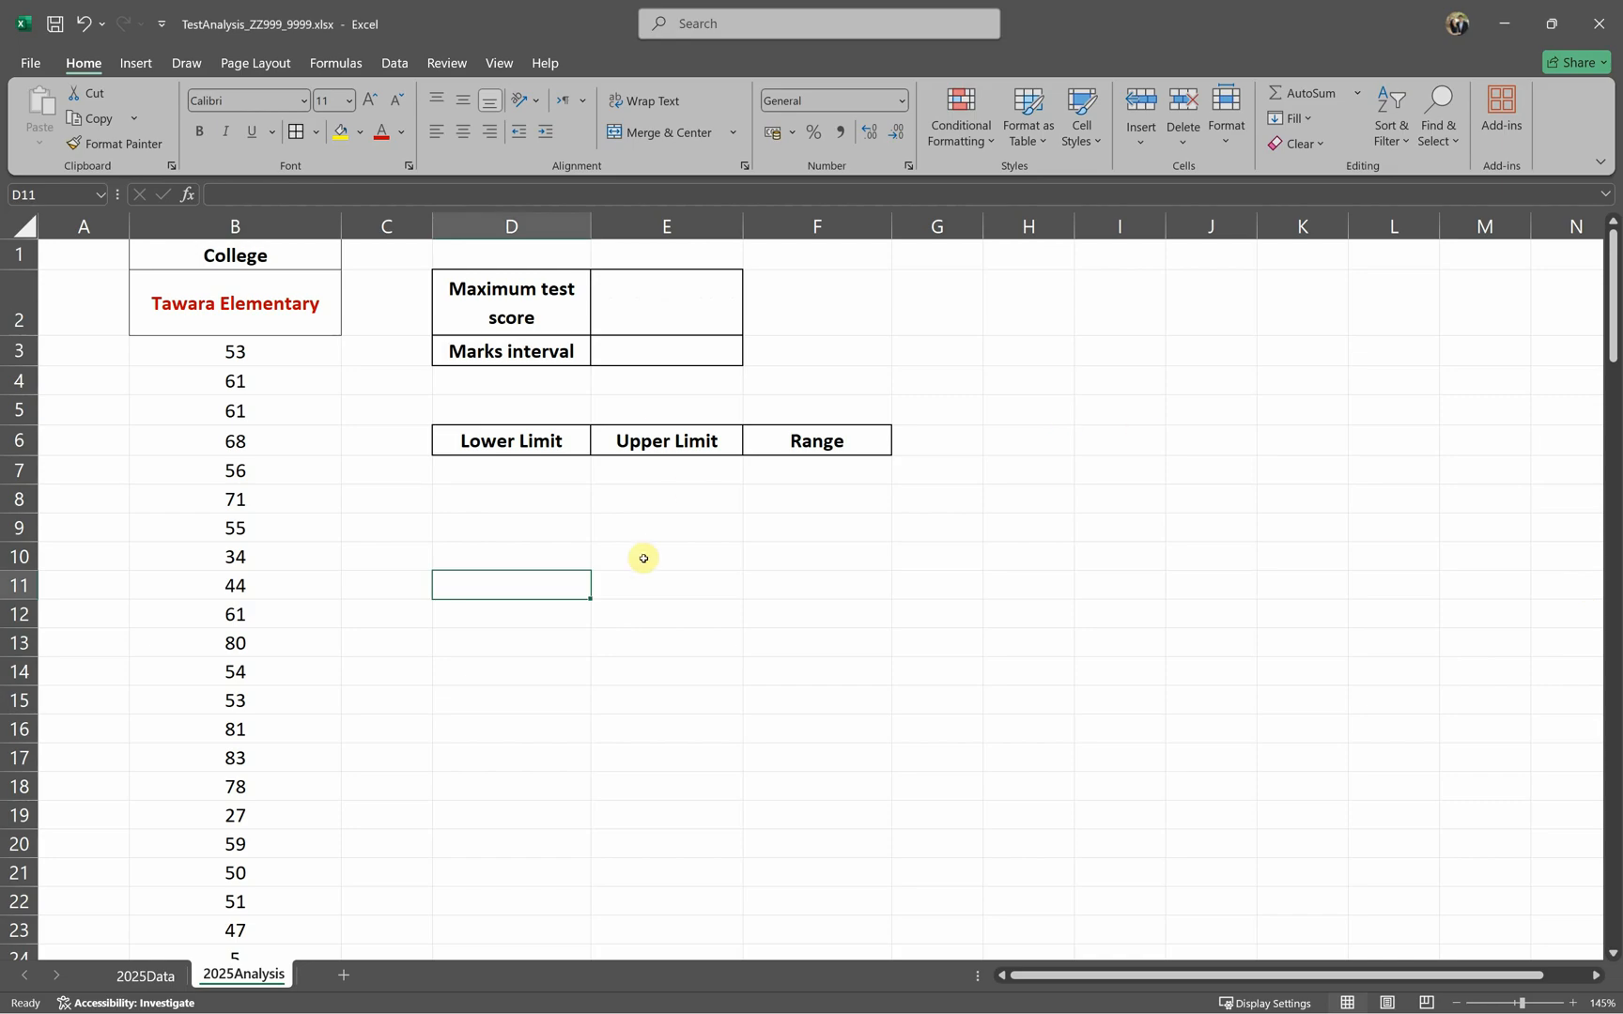
pyautogui.click(674, 315)
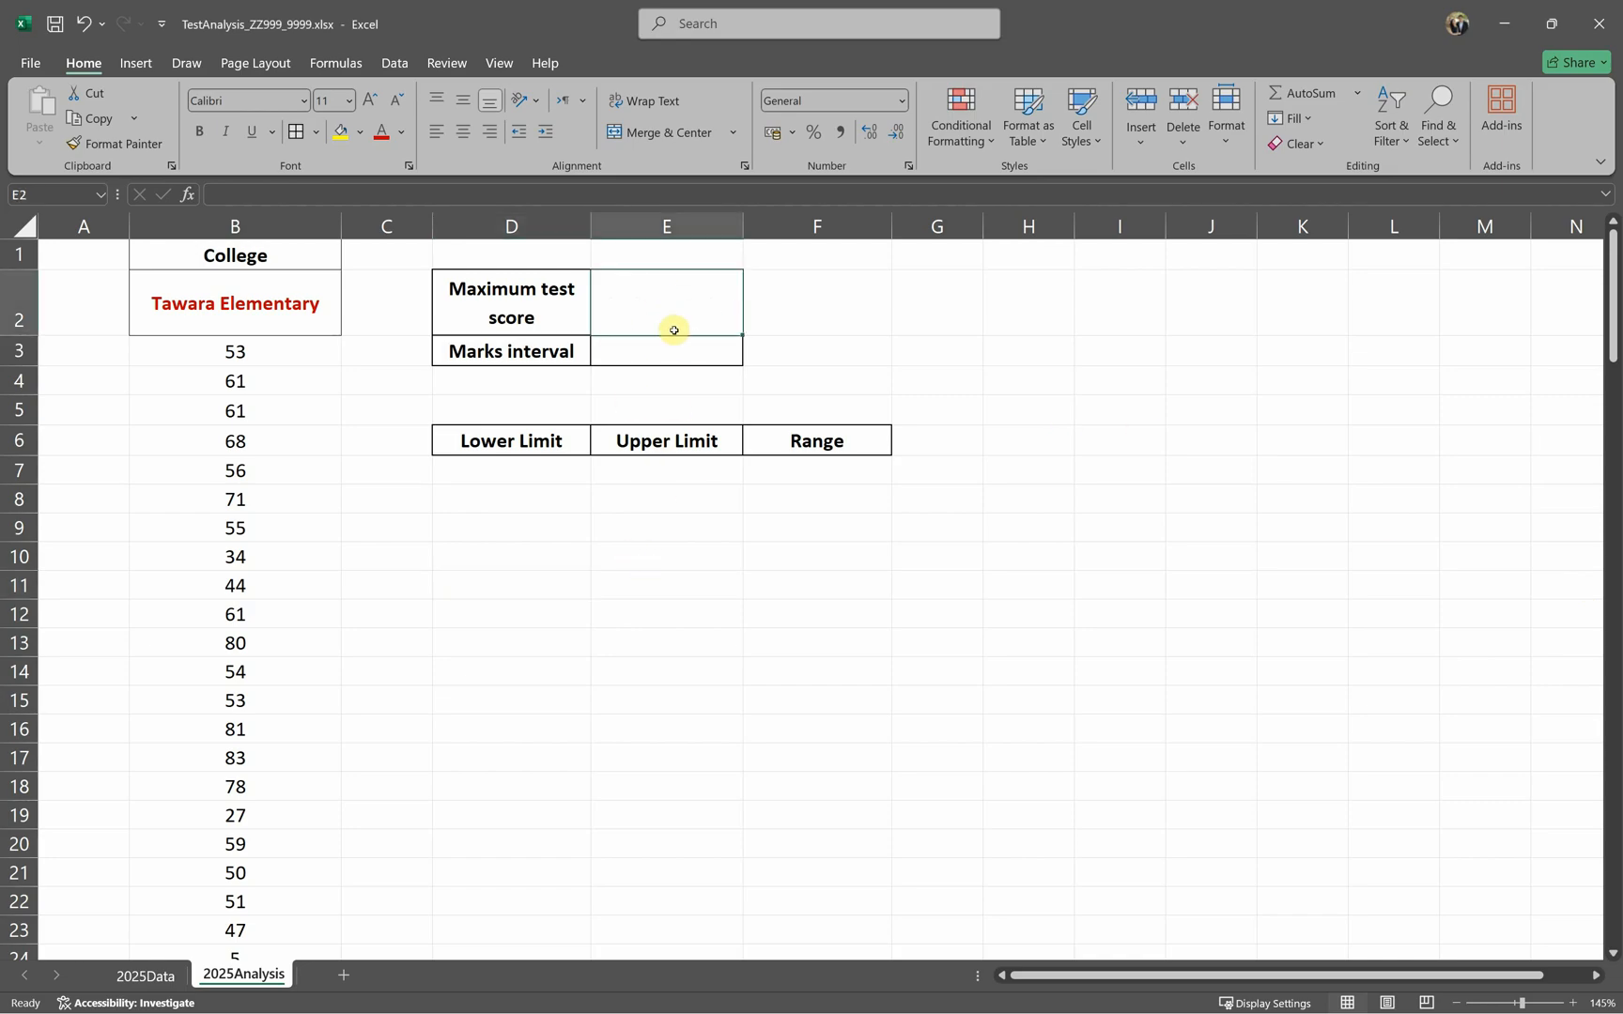
pyautogui.hotkey('alt', 'Tab')
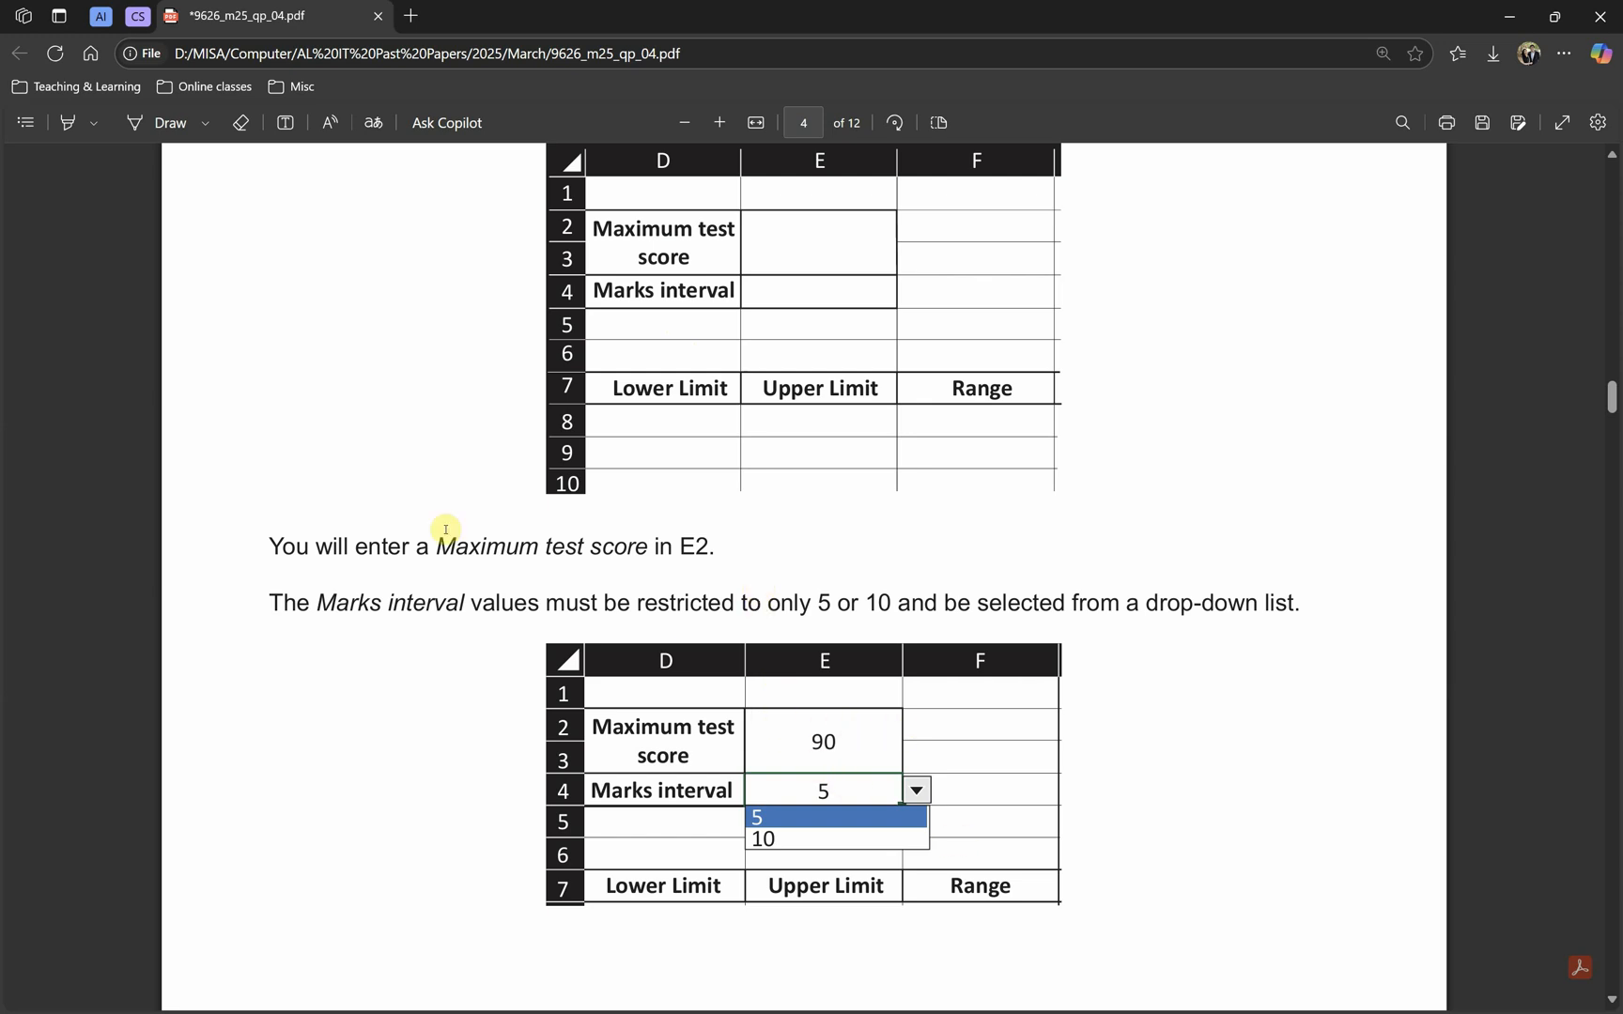
pyautogui.hotkey('alt', 'Tab')
pyautogui.hotkey('alt', 'Tab')
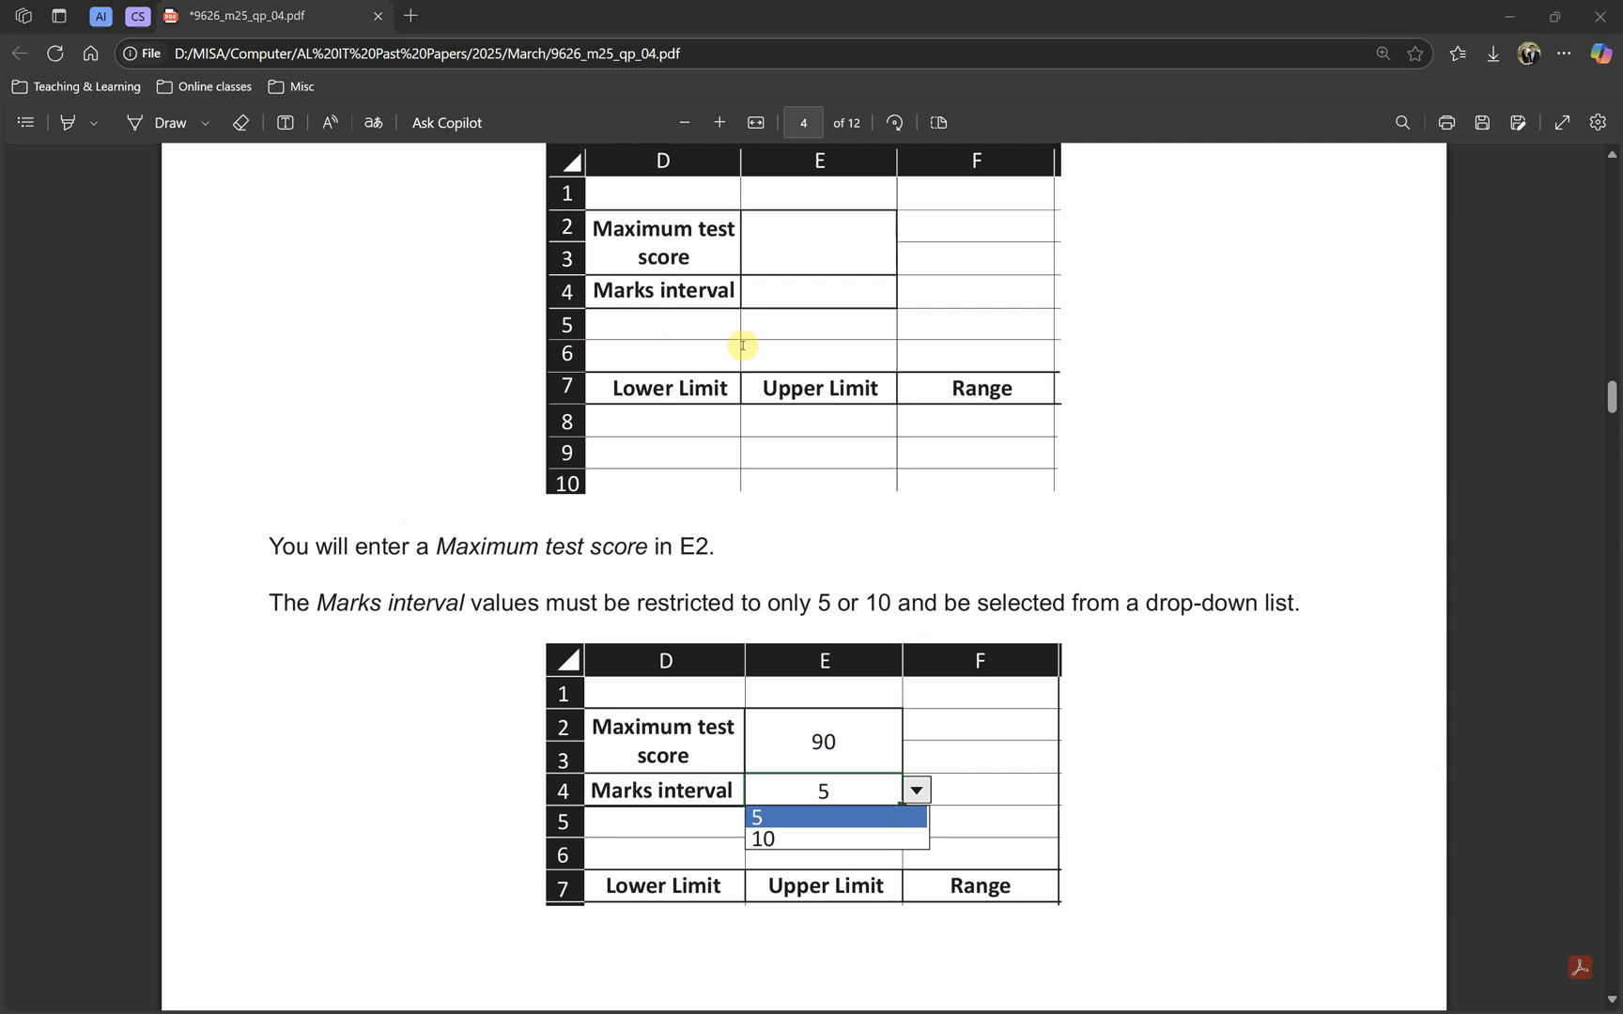
pyautogui.hotkey('alt', 'Tab')
pyautogui.write('90')
pyautogui.click(778, 388)
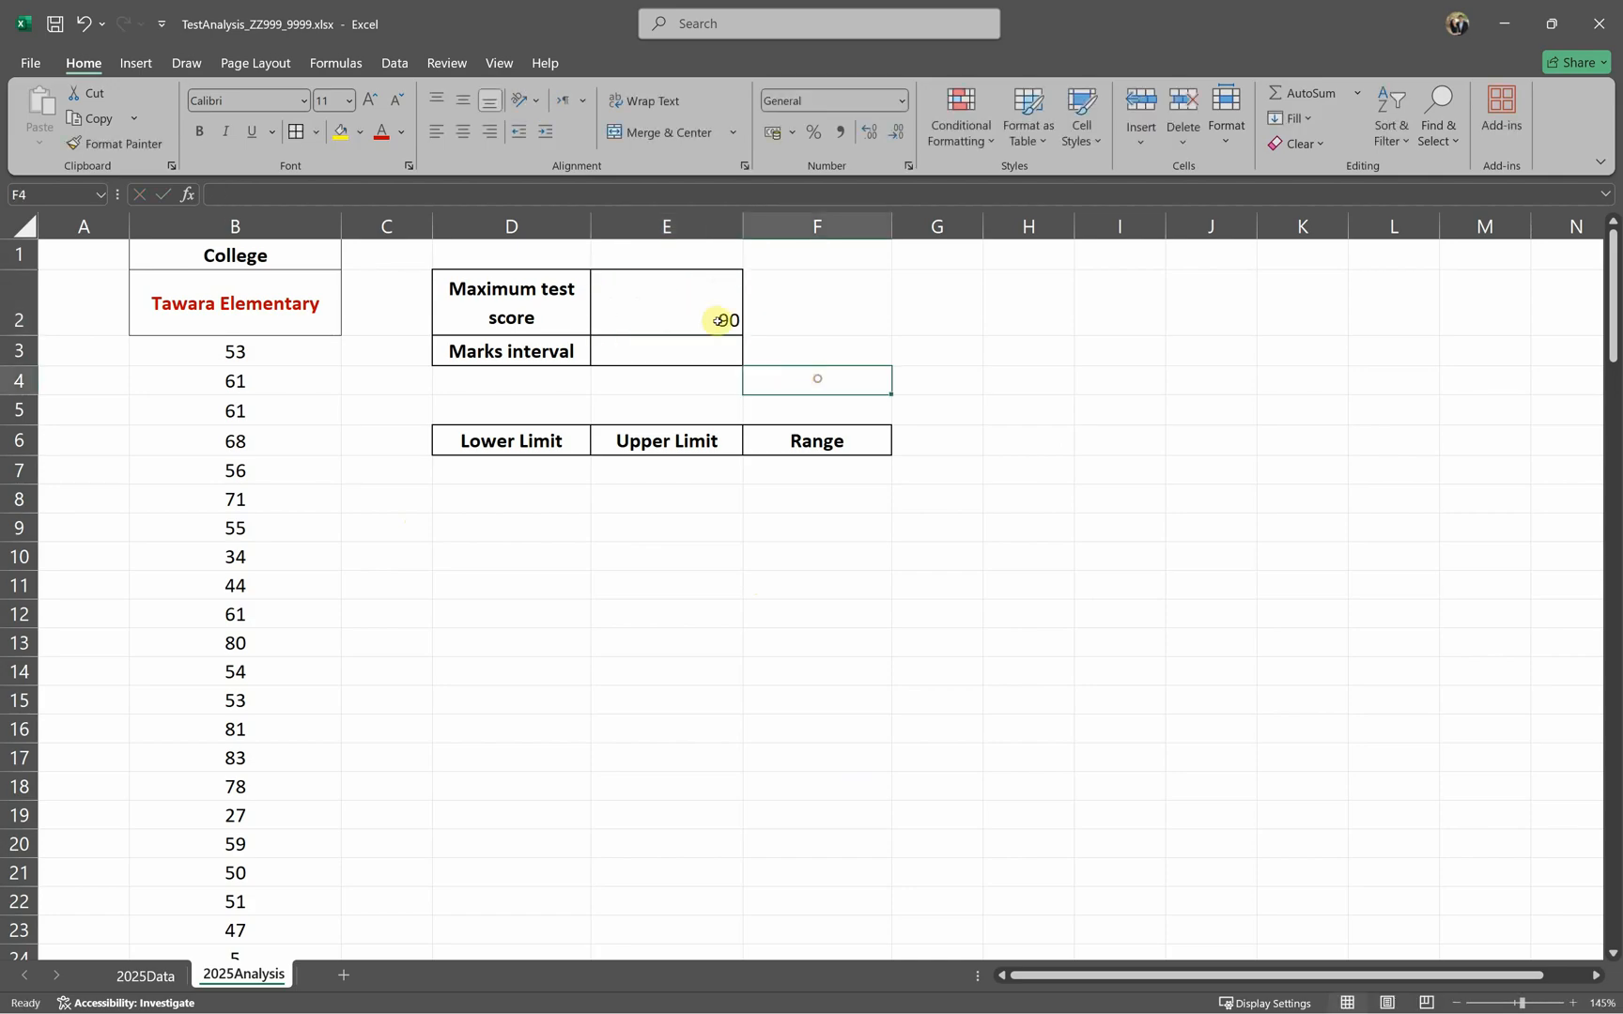
# Step: Centre the contents of columns A to F both horizontally and vertically
pyautogui.moveTo(688, 224); pyautogui.dragTo(43, 226)
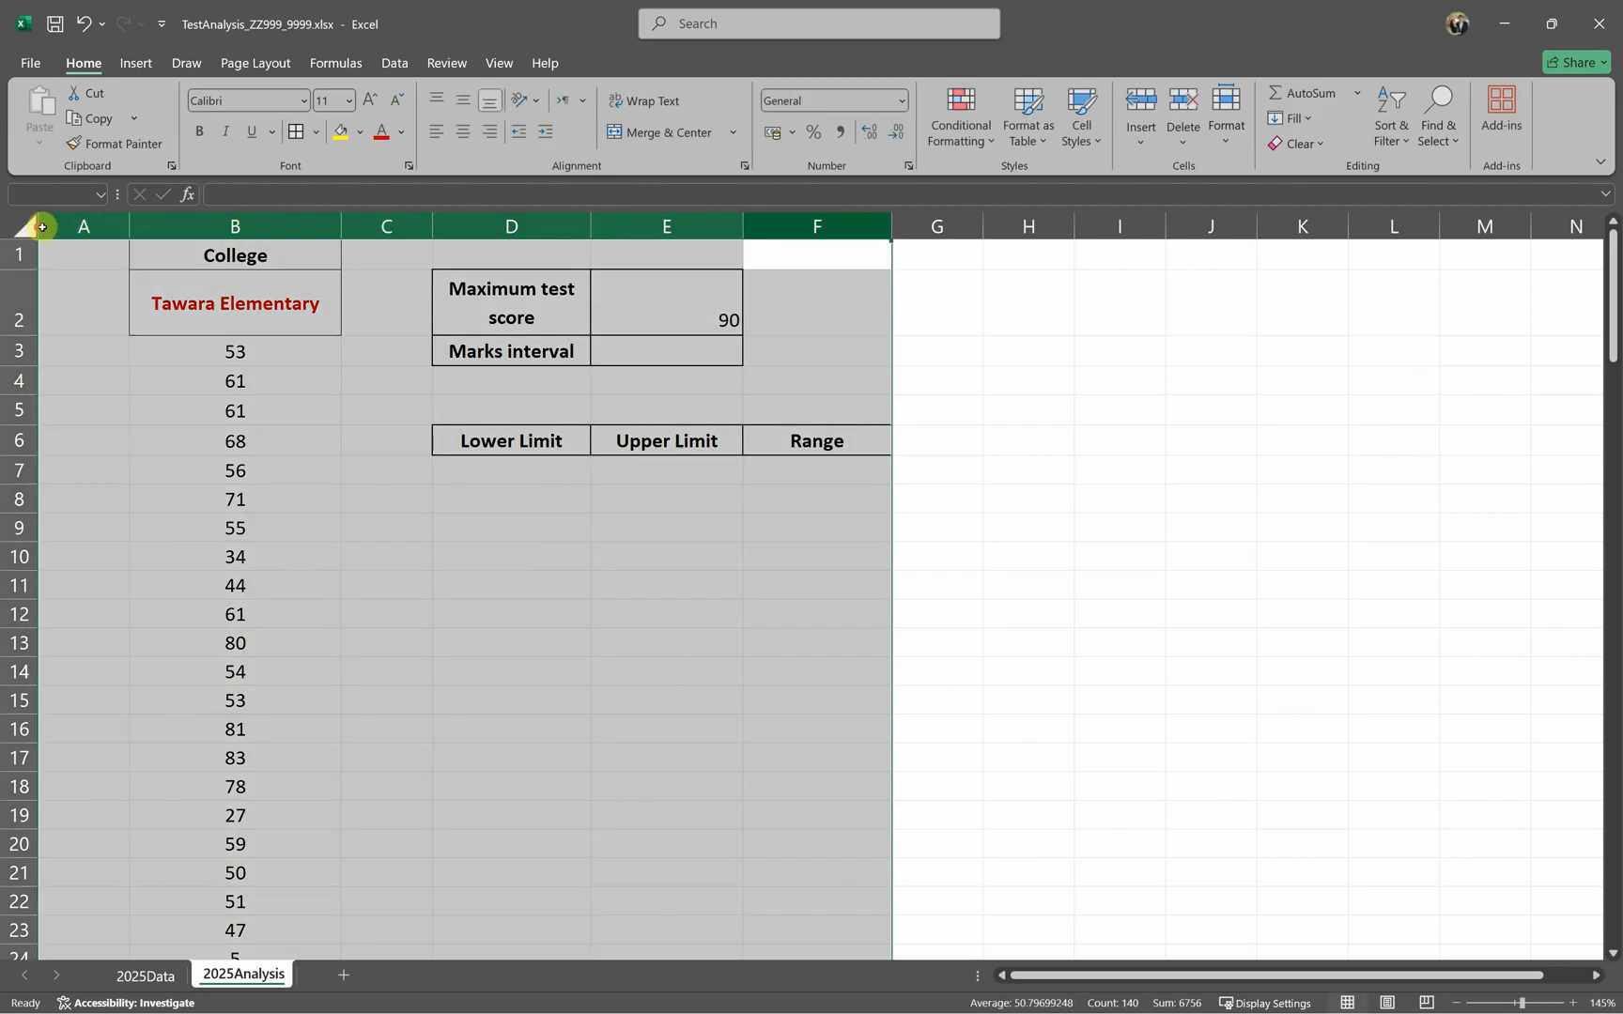
pyautogui.click(463, 131)
pyautogui.click(457, 98)
# Step: Restrict the Marks interval cell E3 to an in-cell drop-down list of 5 and 10 using data validation, as the exam paper requires
pyautogui.click(667, 350)
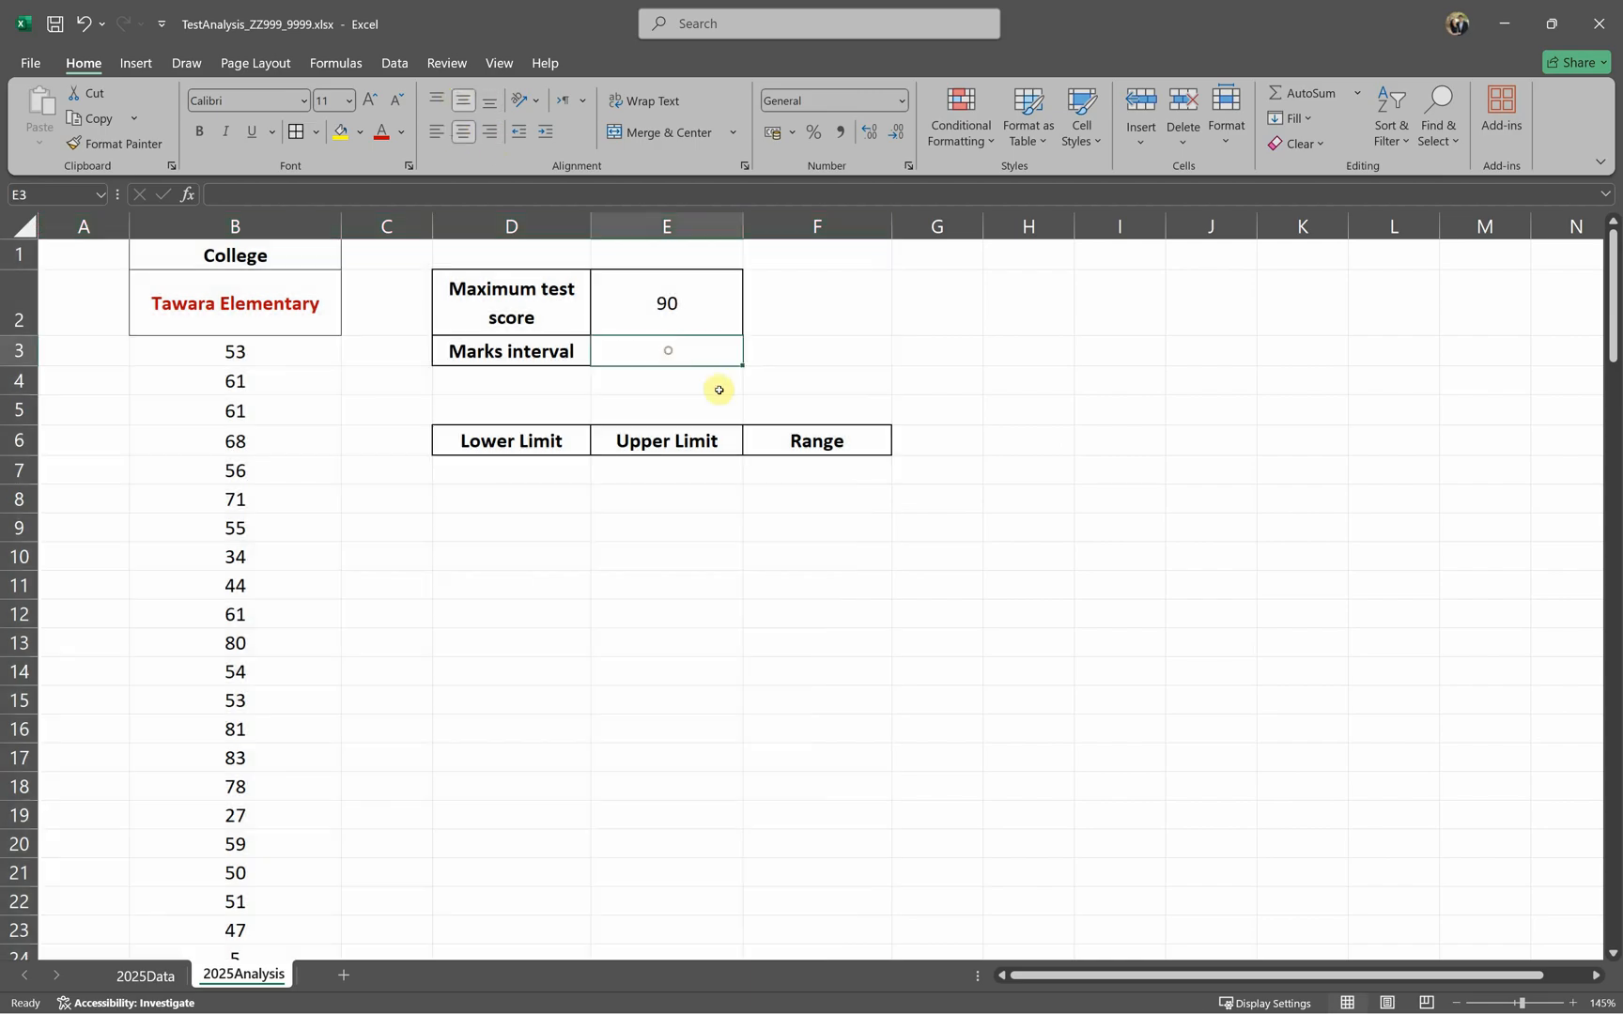
pyautogui.hotkey('alt', 'Tab')
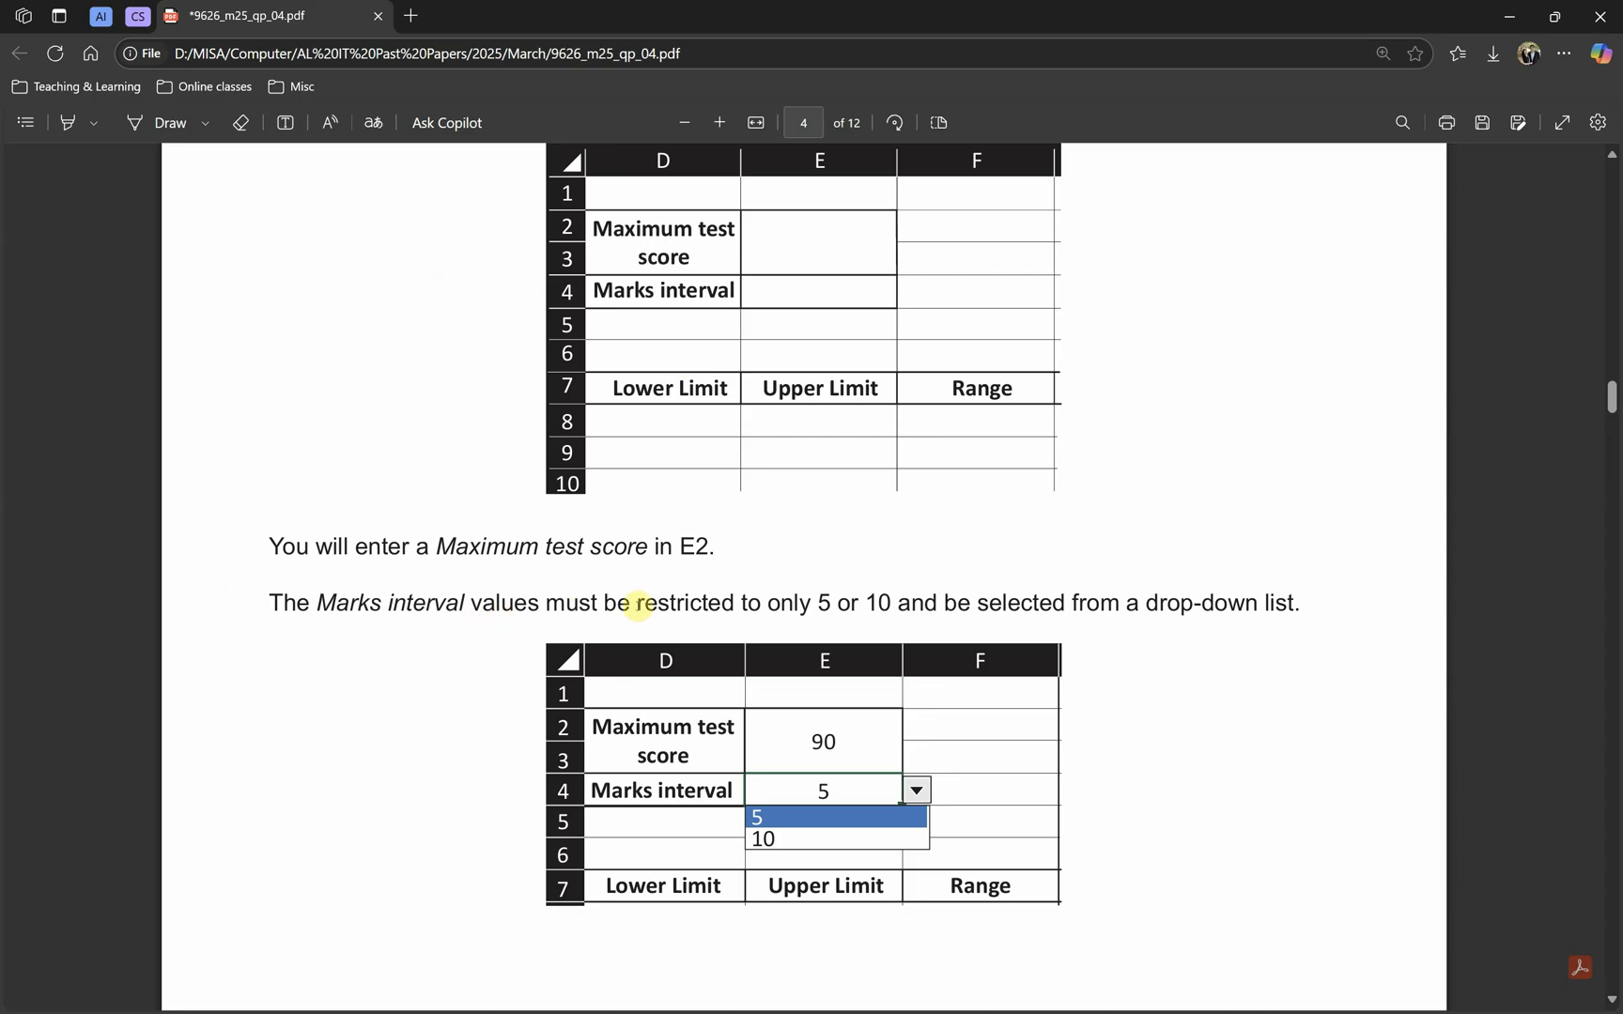
pyautogui.moveTo(813, 601); pyautogui.dragTo(899, 601)
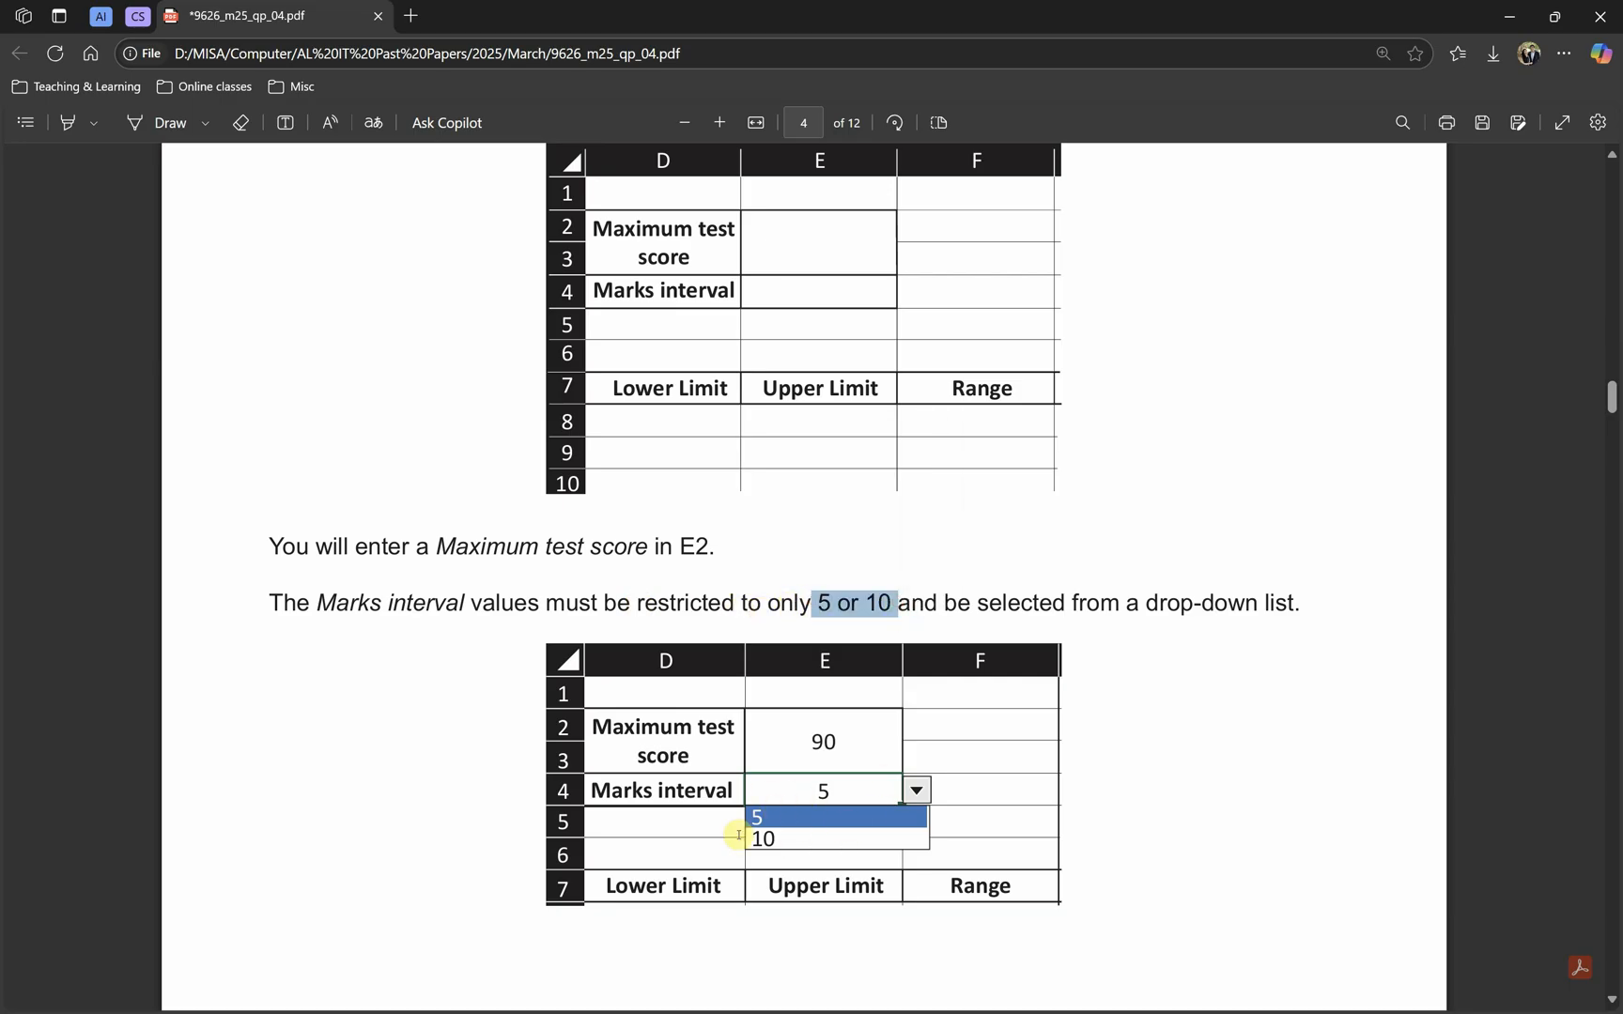
pyautogui.moveTo(986, 602); pyautogui.dragTo(1300, 606)
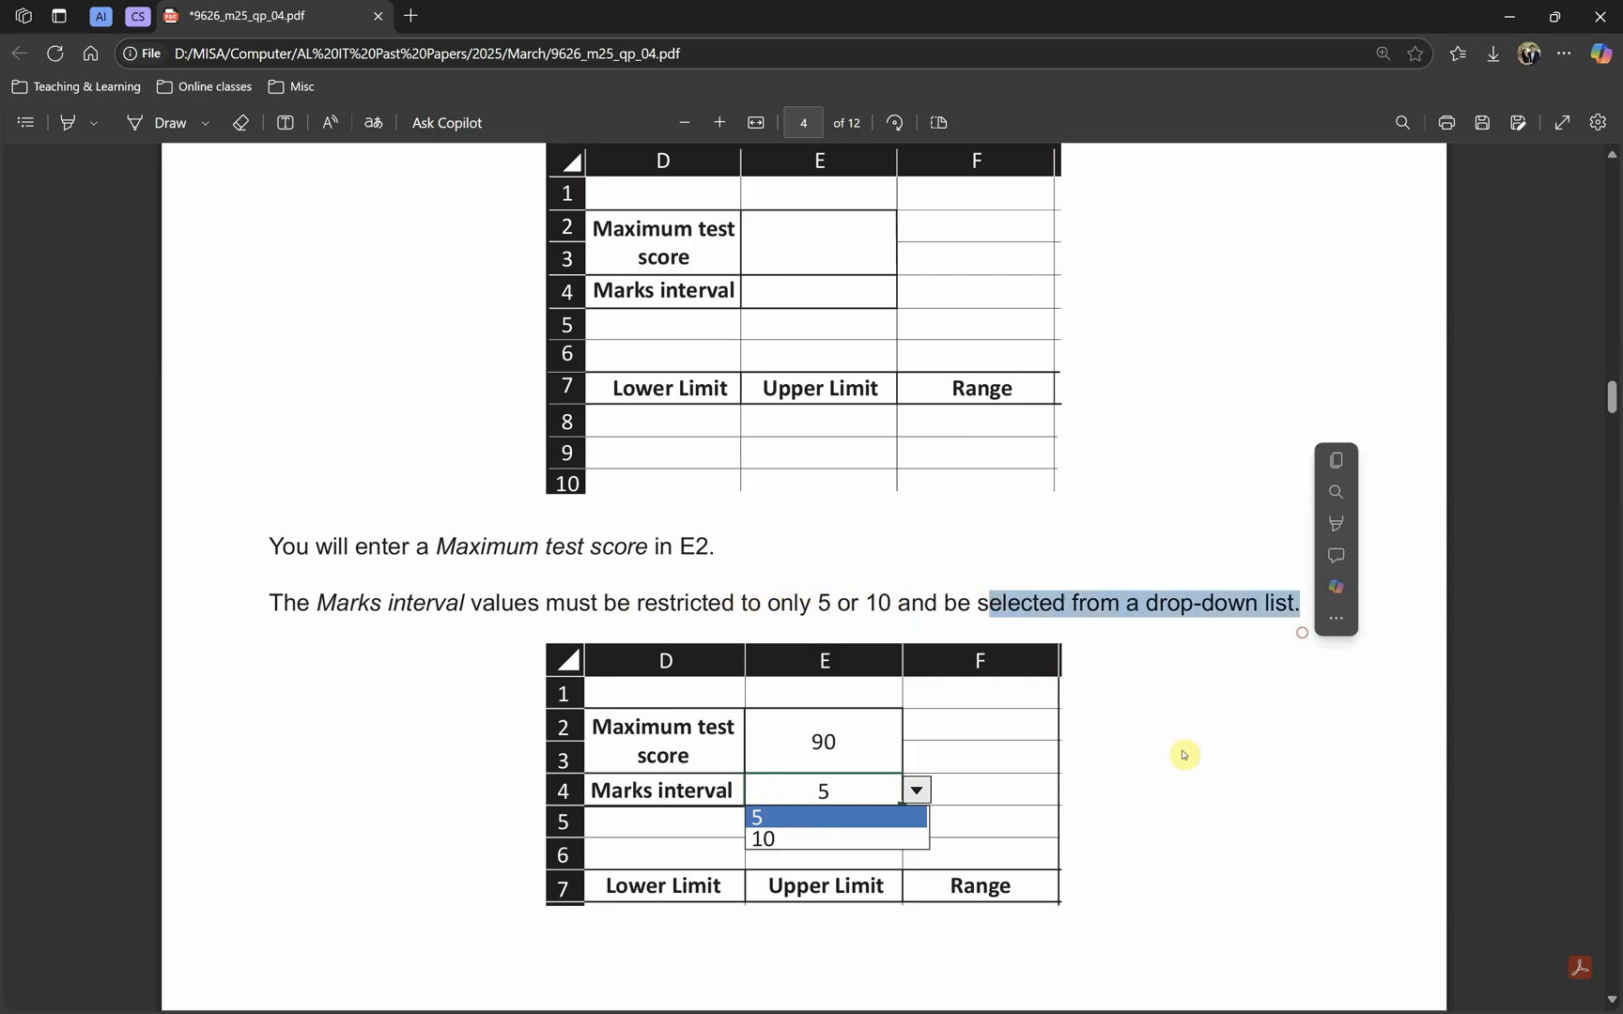
pyautogui.scroll(-1, 1180, 756)
pyautogui.scroll(-2, 1178, 769)
pyautogui.hotkey('alt', 'Tab')
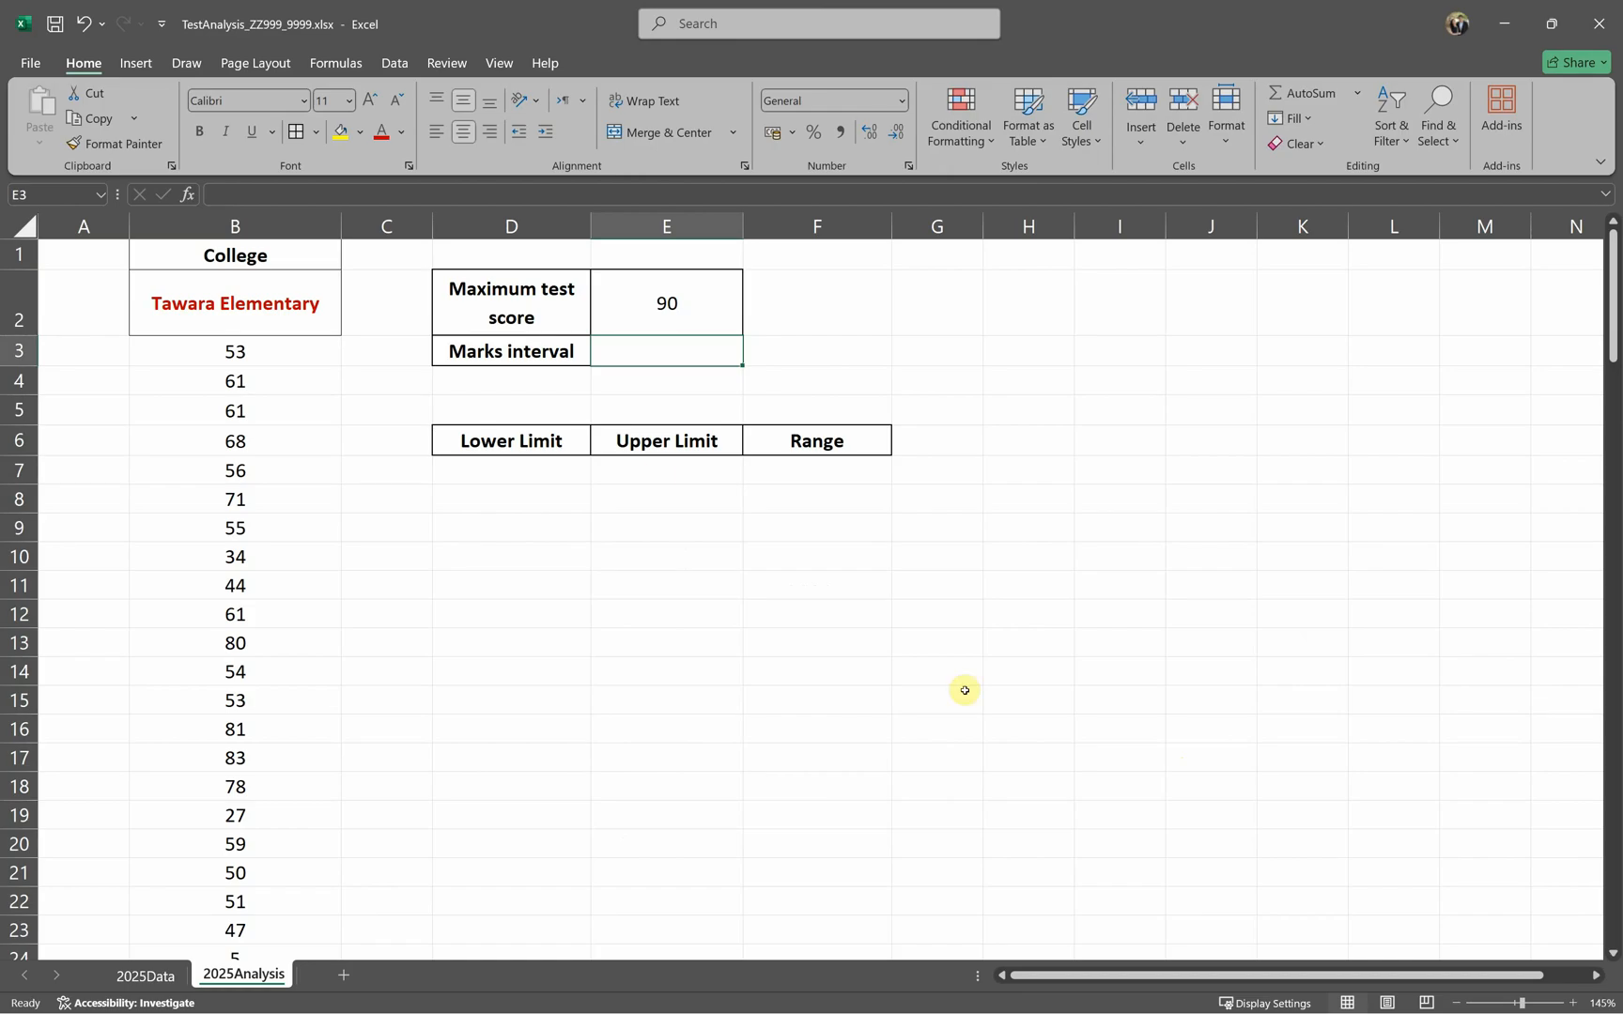
pyautogui.click(394, 63)
pyautogui.click(1003, 104)
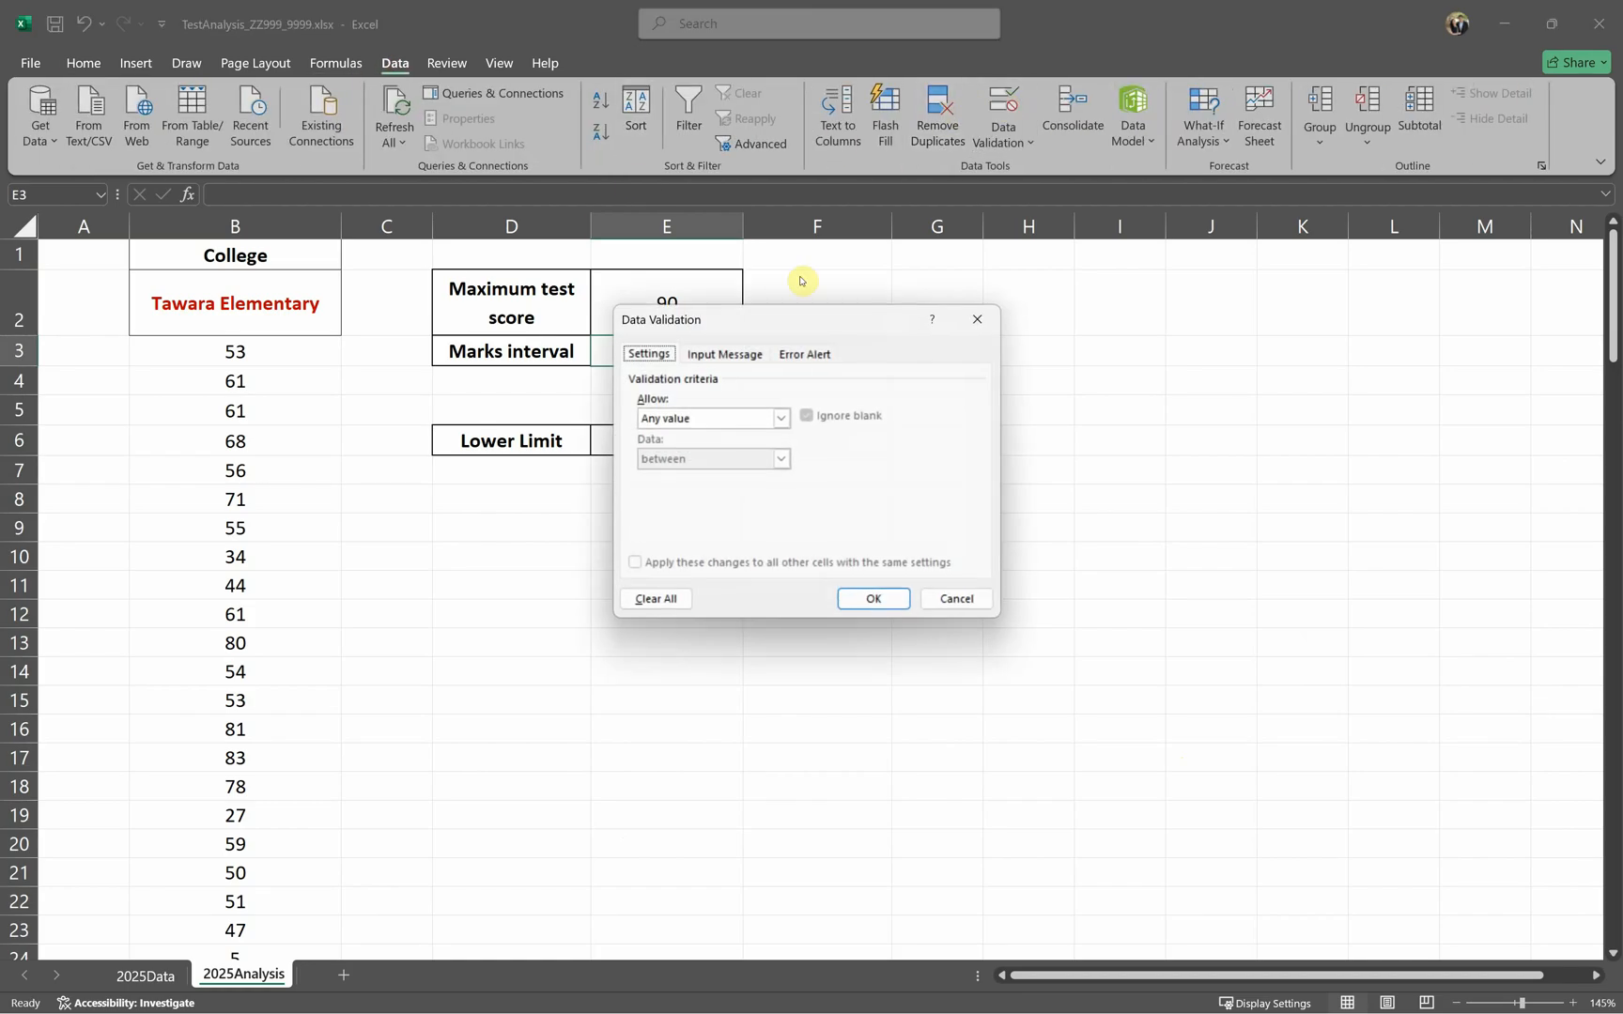
pyautogui.click(709, 413)
pyautogui.click(666, 462)
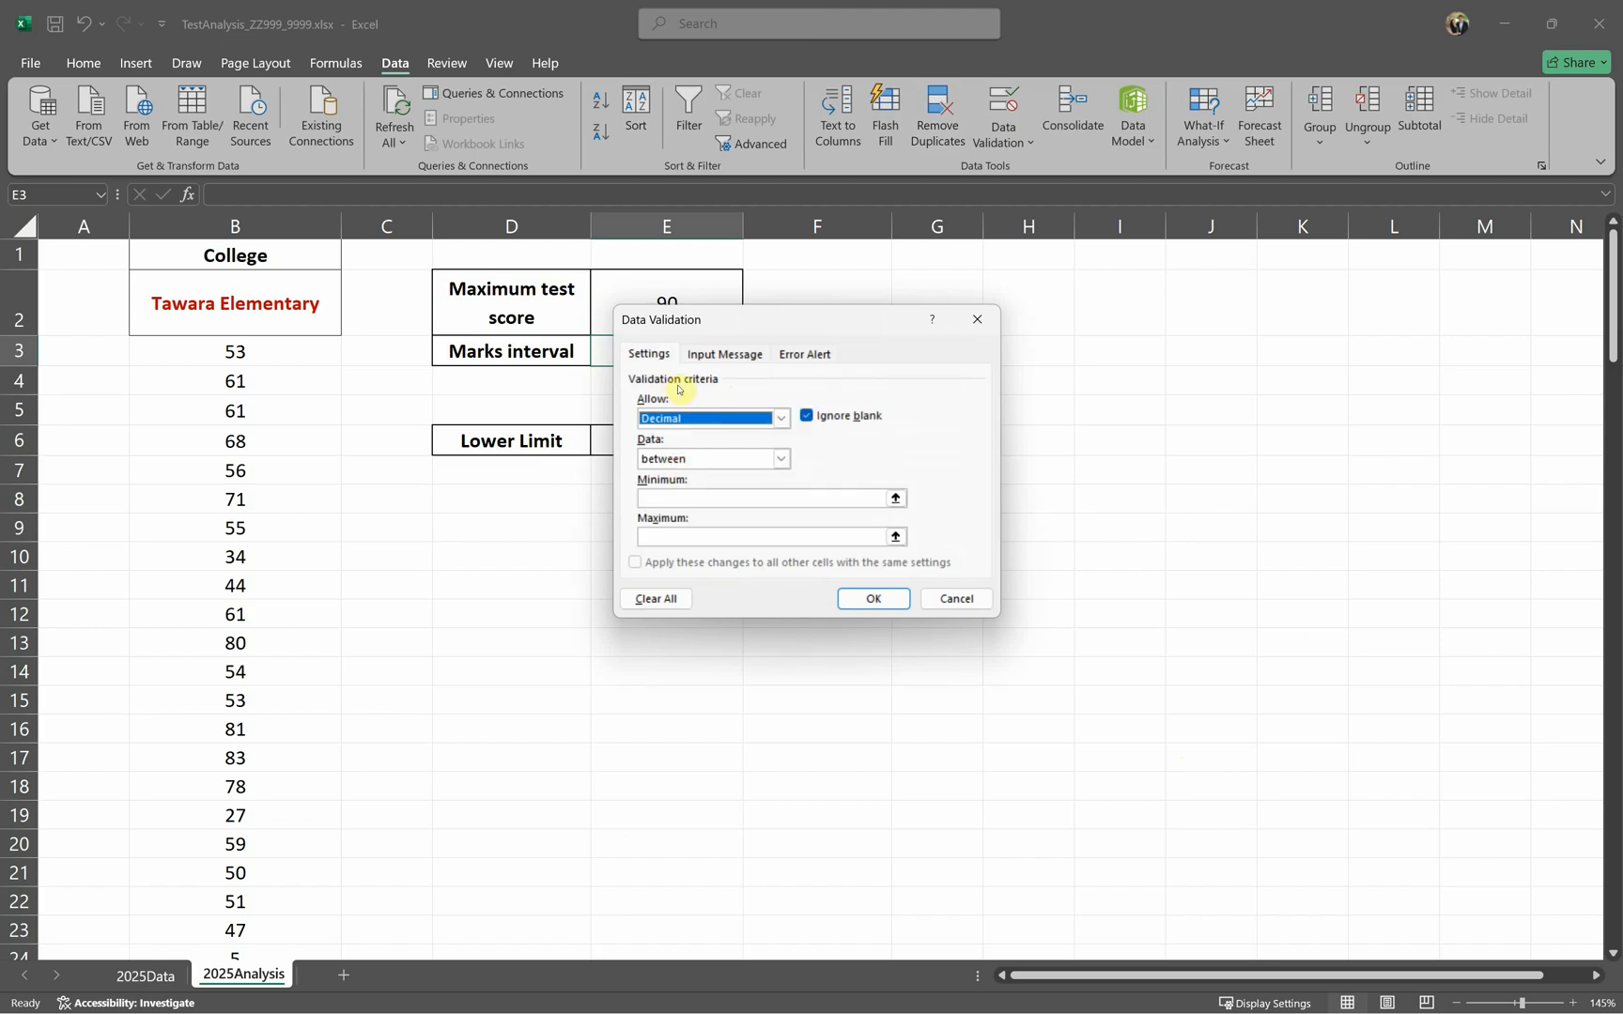
pyautogui.click(671, 418)
pyautogui.click(658, 474)
pyautogui.click(654, 500)
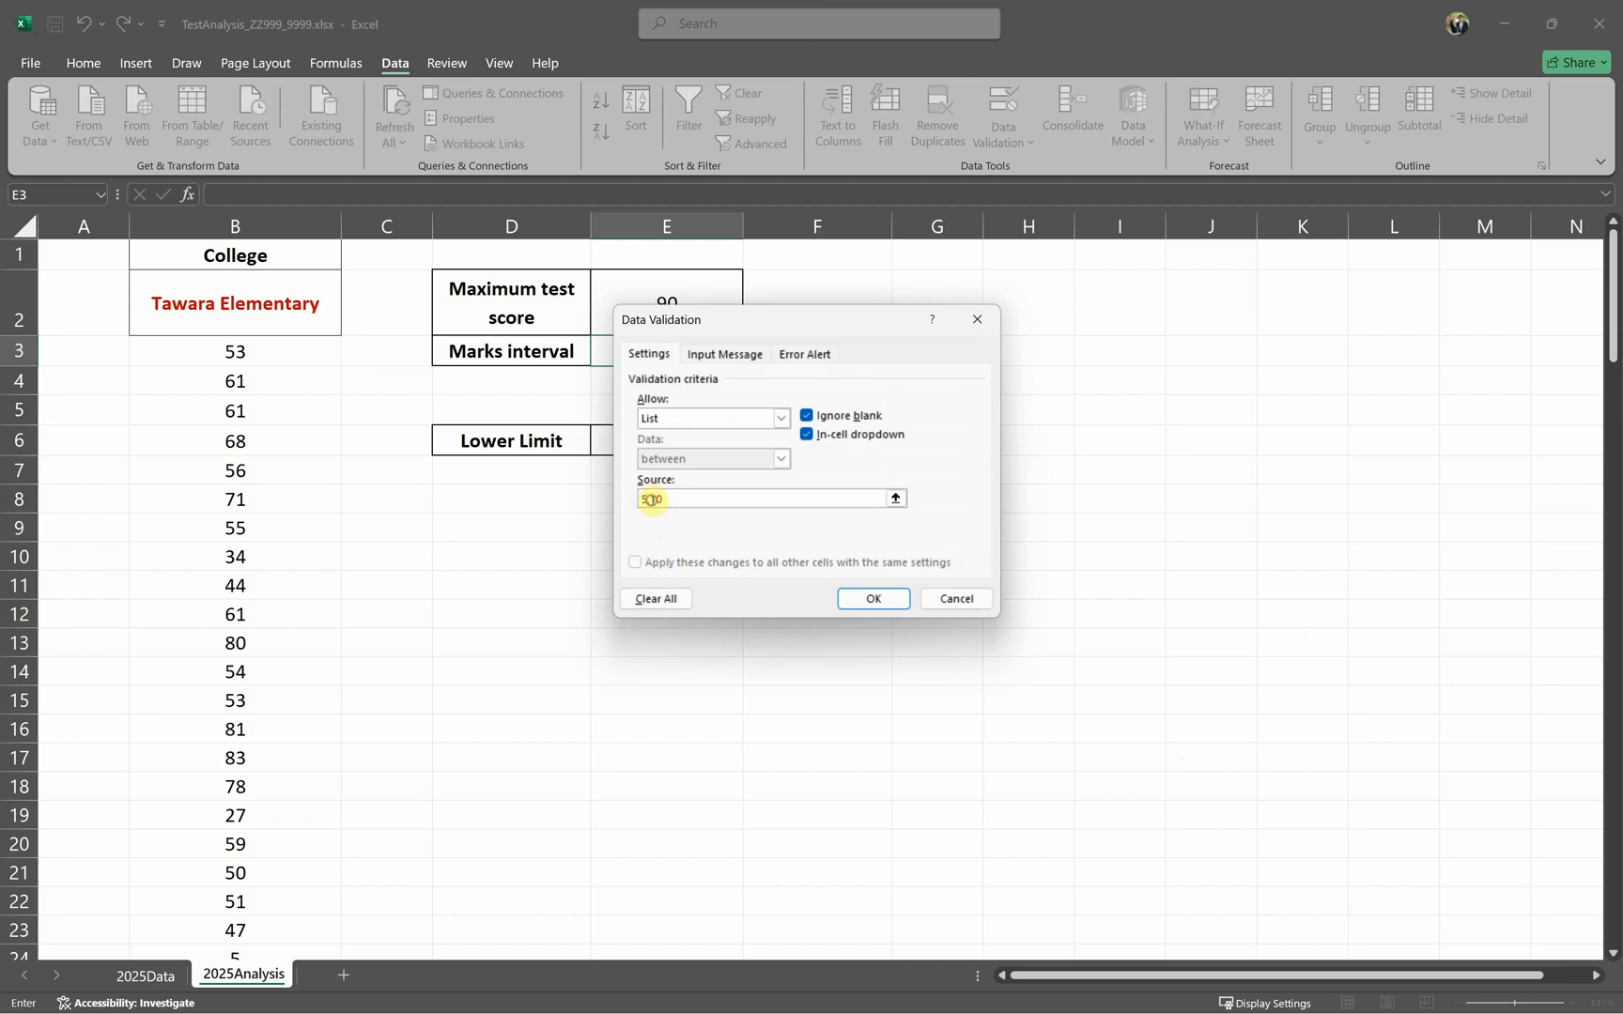
pyautogui.click(889, 601)
pyautogui.click(699, 562)
pyautogui.click(728, 354)
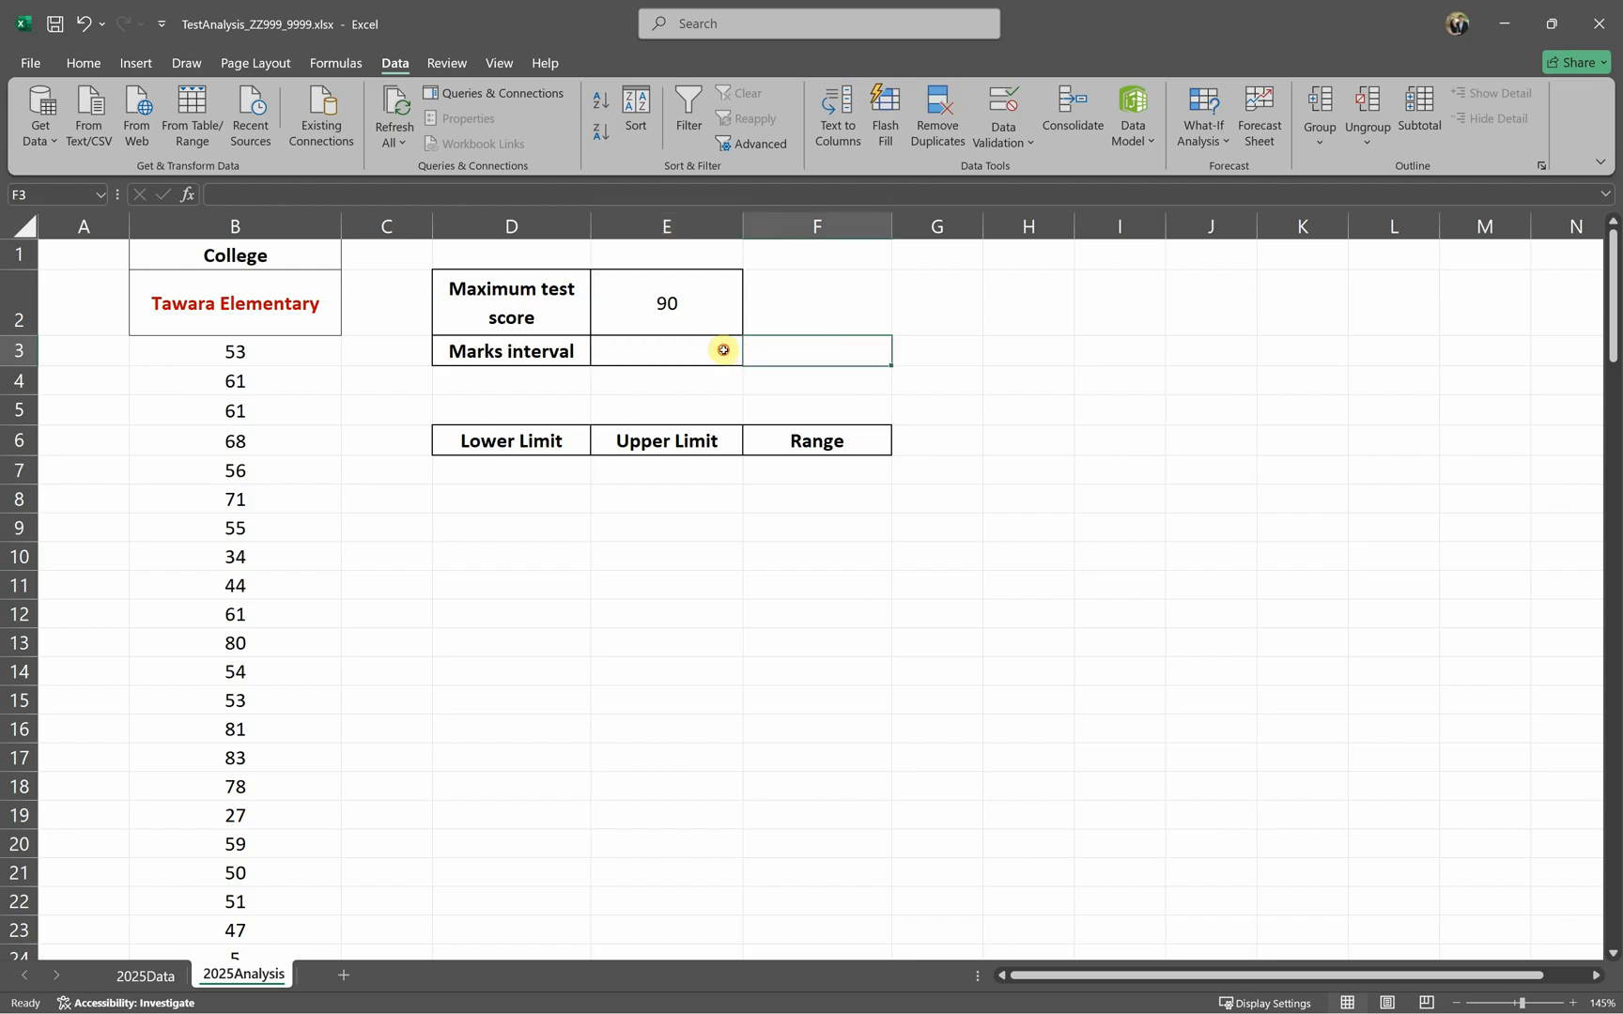
# Step: Try the value 10 in the Marks interval drop-down of cell E3, and set the interval to 5
pyautogui.click(750, 357)
pyautogui.click(710, 395)
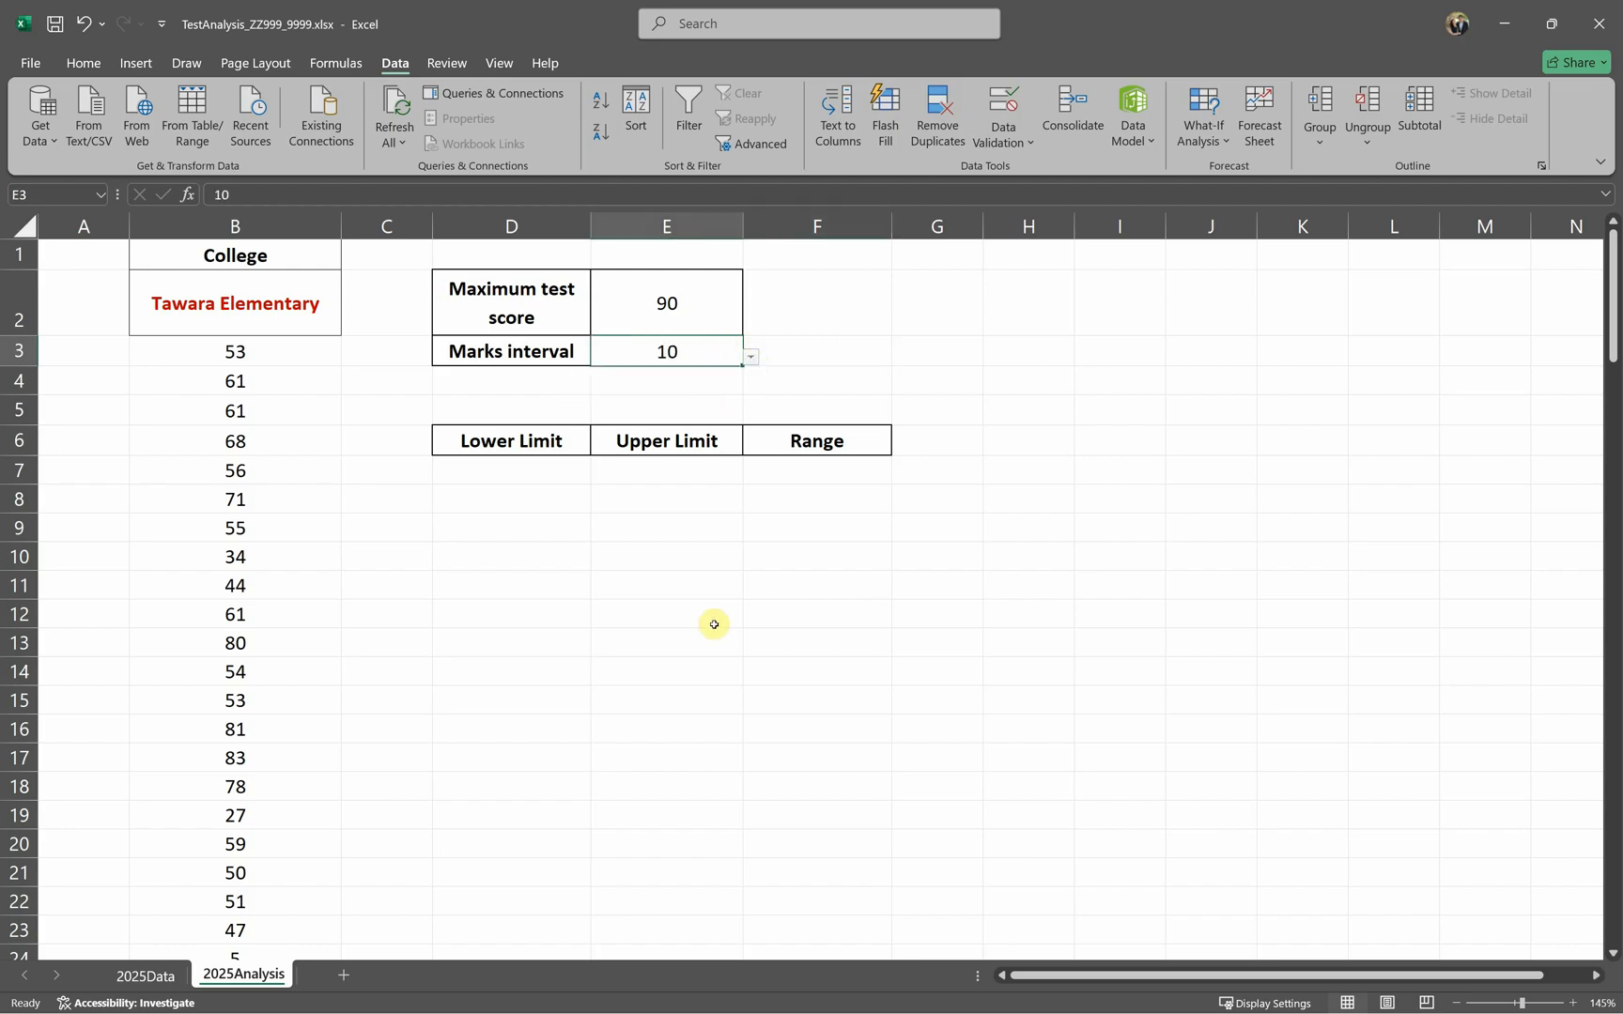
pyautogui.hotkey('alt', 'Tab')
pyautogui.hotkey('alt', 'Tab')
pyautogui.click(750, 357)
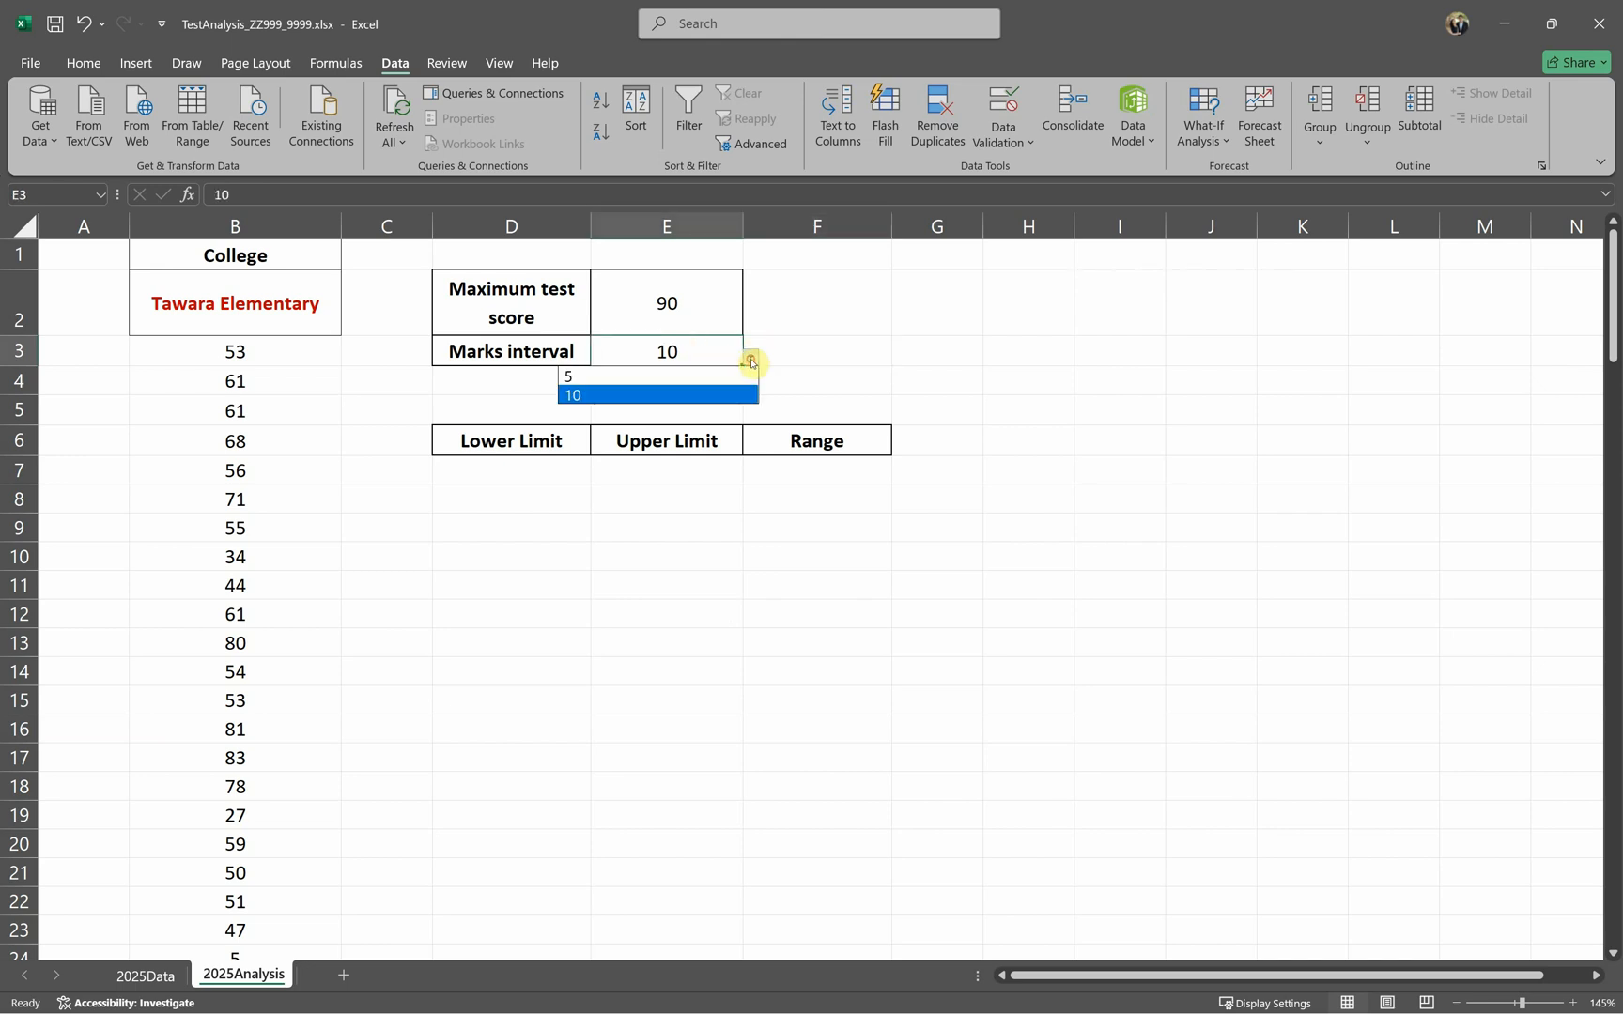
pyautogui.click(713, 380)
# Step: Switch to the exam paper PDF and read the page 5 rules for the starting values of the Lower Limit and Upper Limit
pyautogui.hotkey('alt', 'Tab')
pyautogui.scroll(-10, 728, 749)
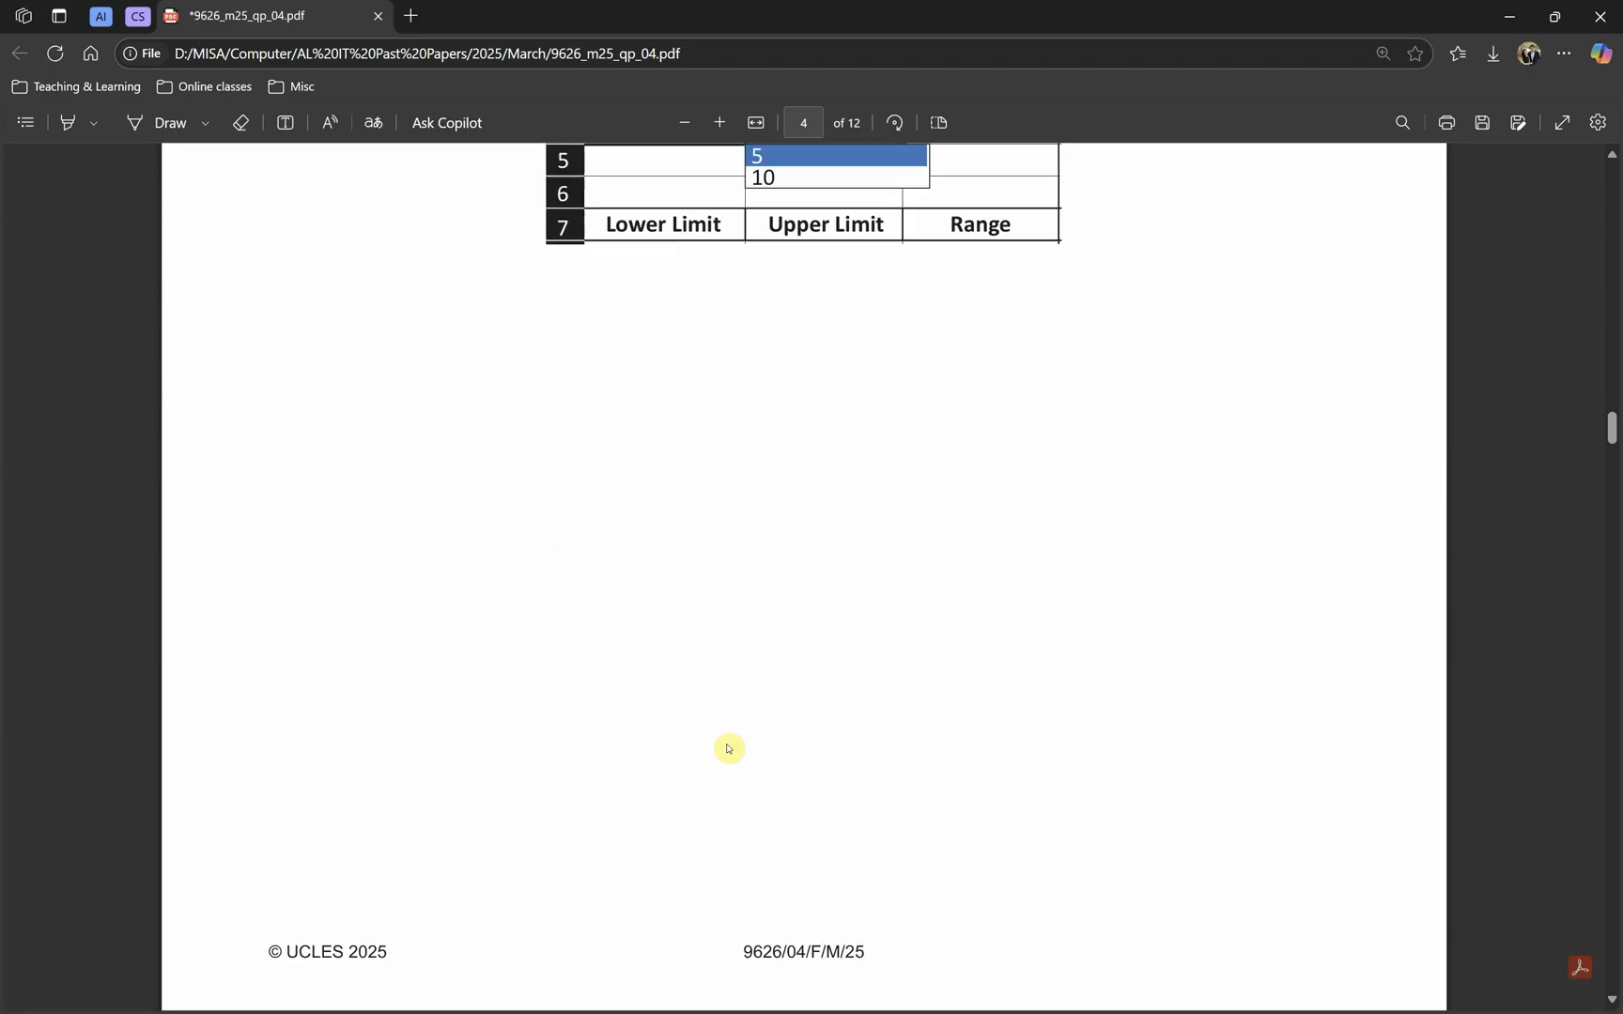
pyautogui.scroll(-2, 404, 540)
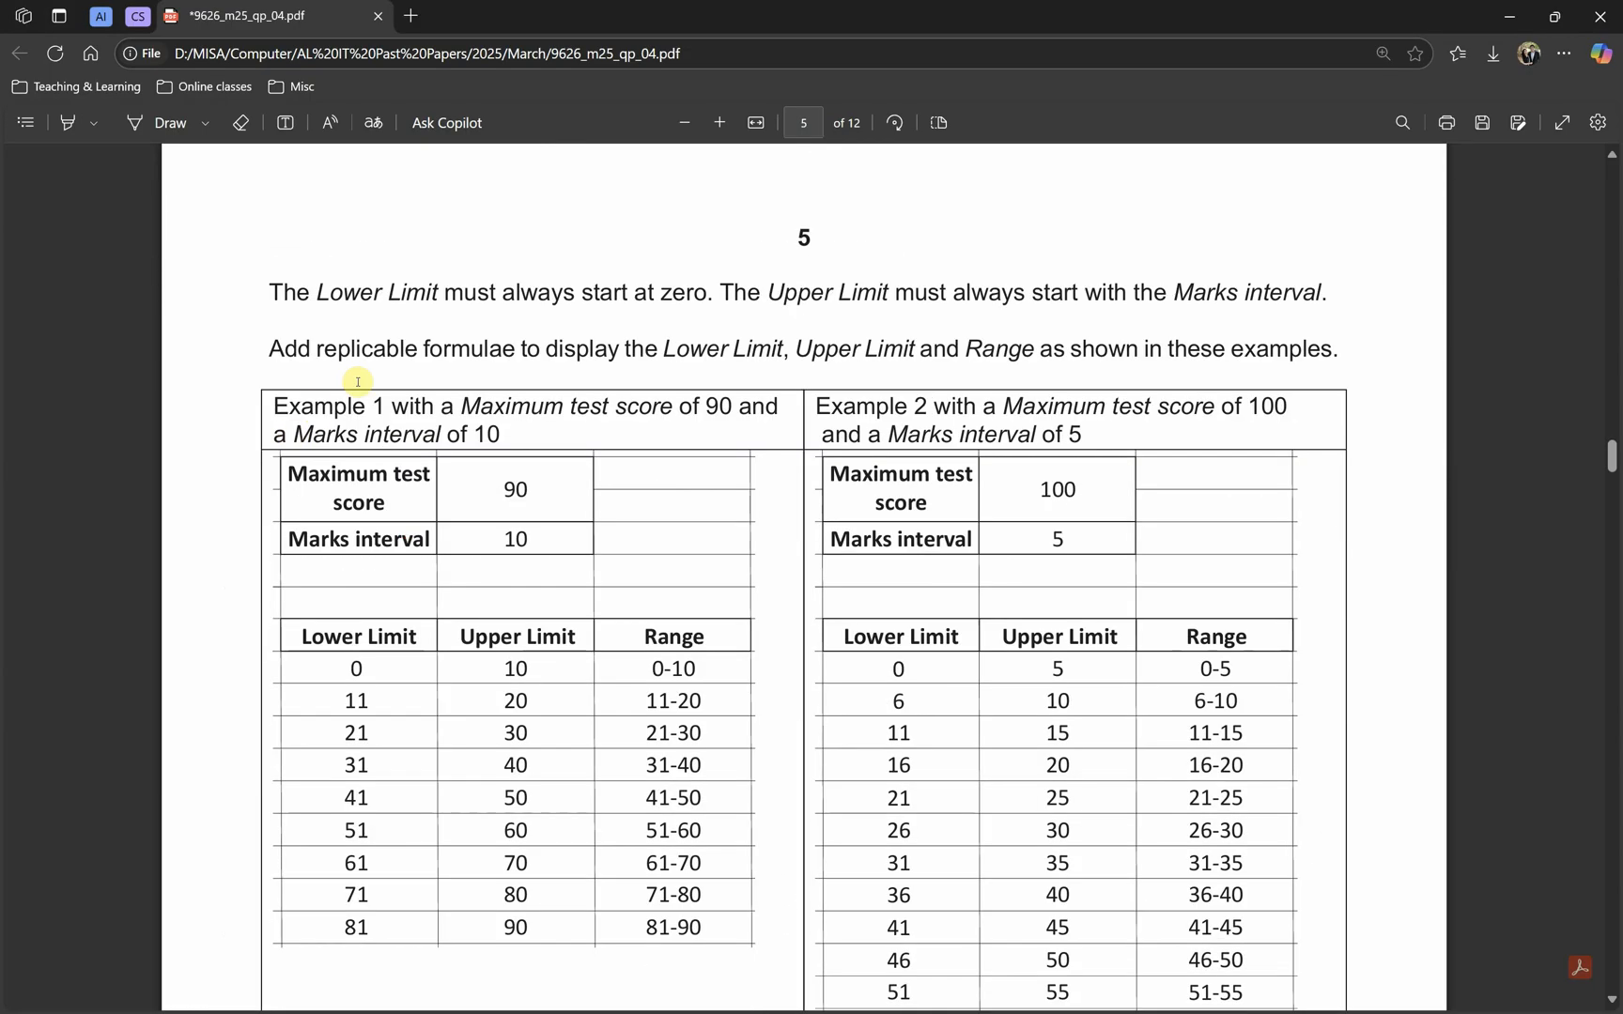
pyautogui.moveTo(594, 293); pyautogui.dragTo(714, 293)
pyautogui.moveTo(325, 638); pyautogui.dragTo(383, 732)
pyautogui.click(661, 734)
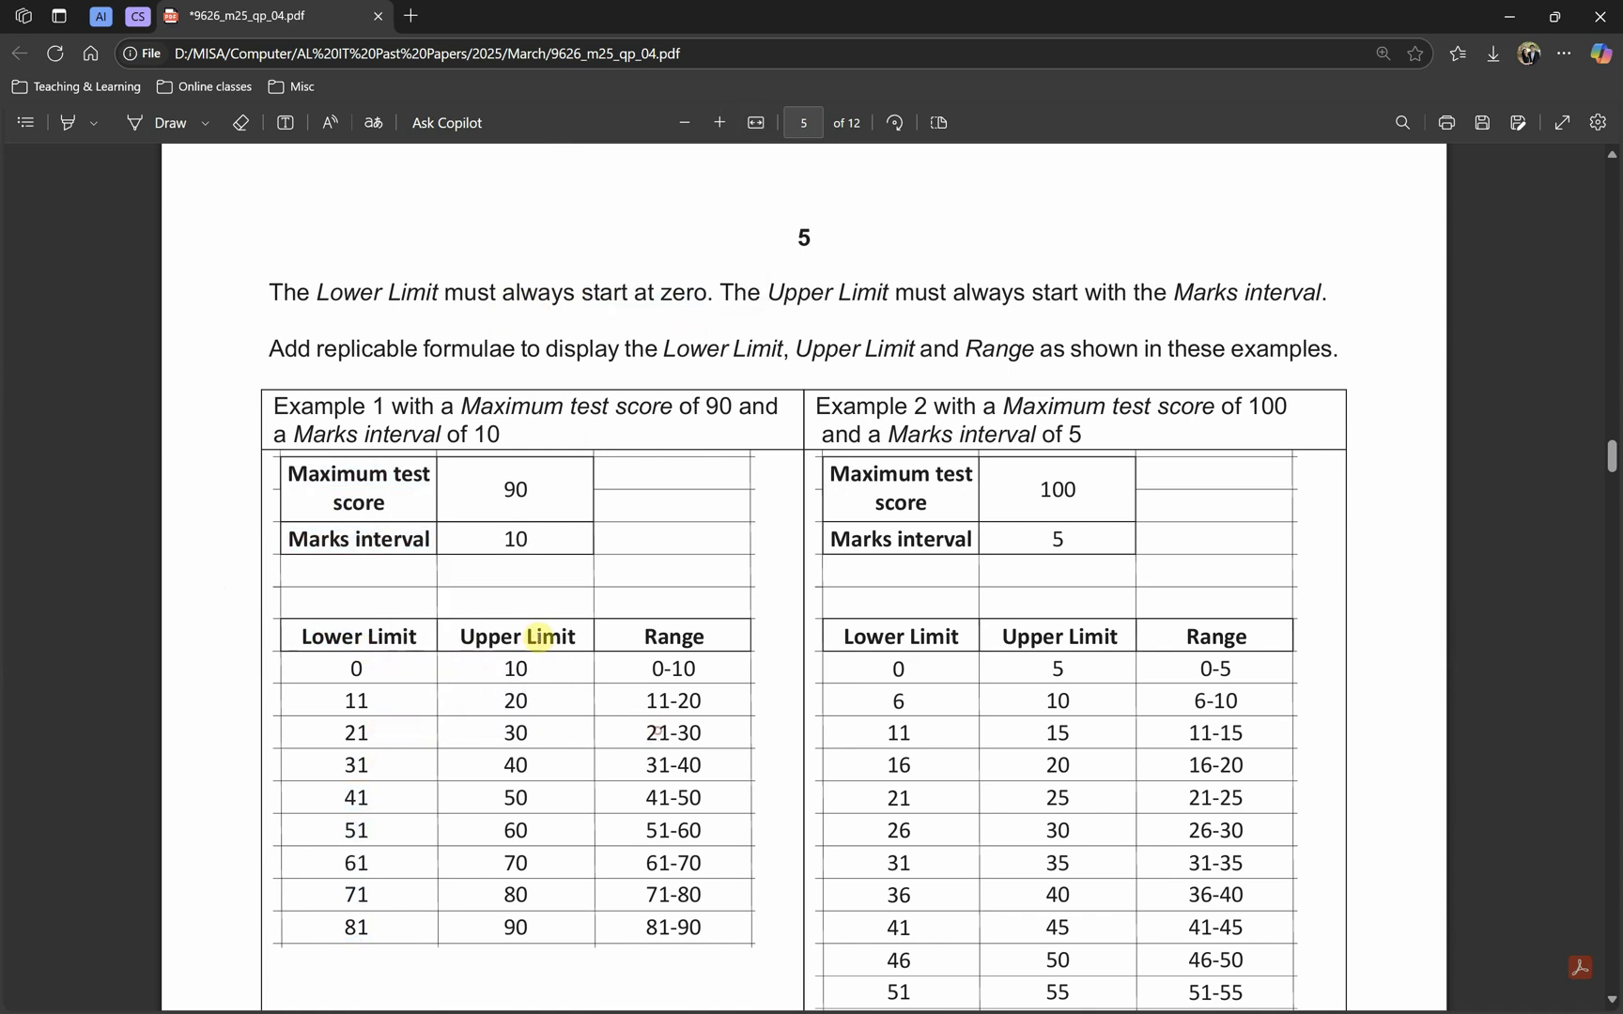
pyautogui.moveTo(536, 634); pyautogui.dragTo(698, 817)
pyautogui.click(678, 812)
pyautogui.moveTo(706, 293); pyautogui.dragTo(648, 293)
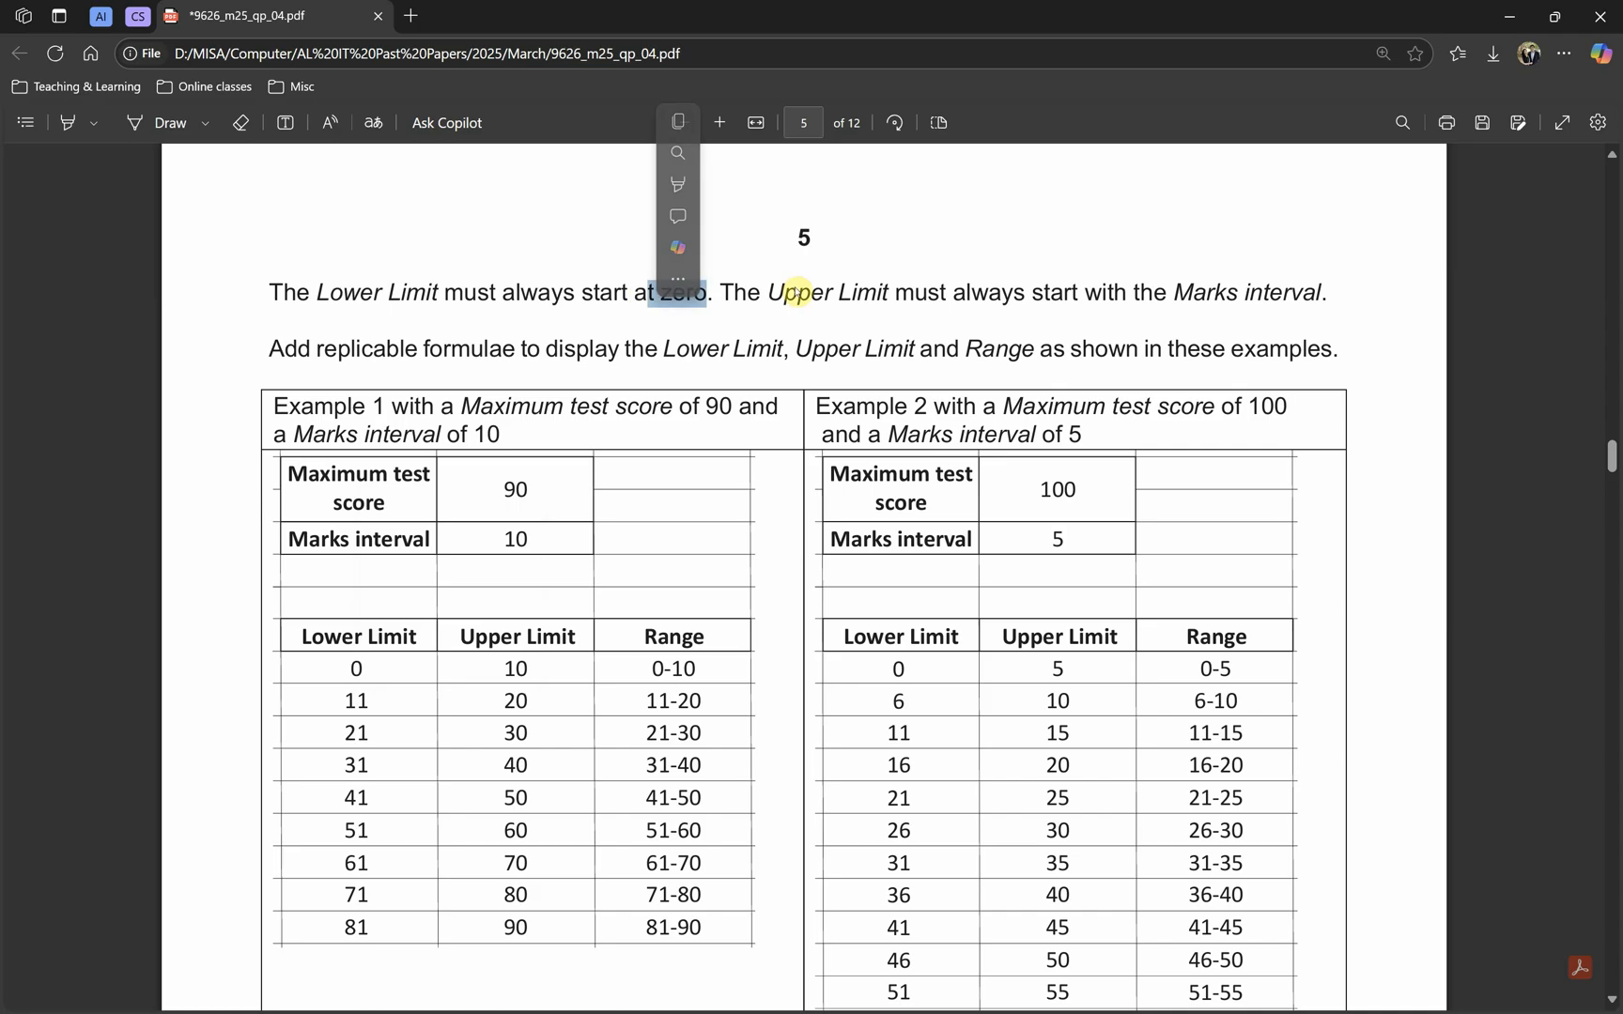
pyautogui.click(869, 300)
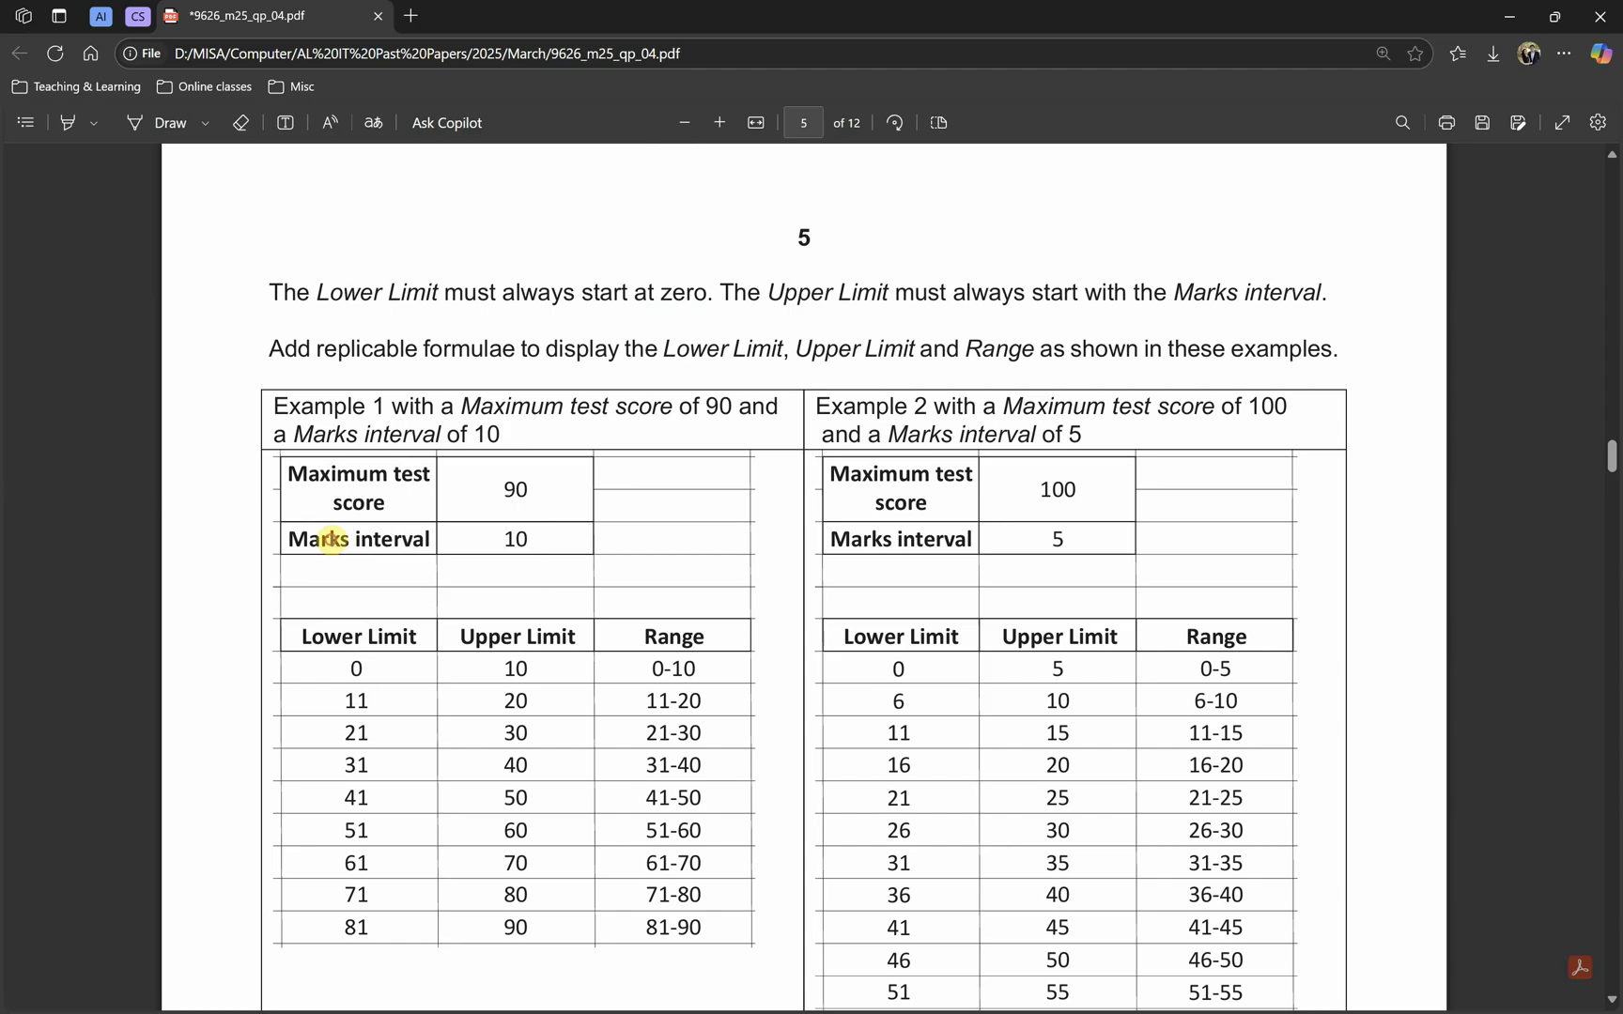
# Step: Compare the first Lower Limit and Upper Limit values with the Marks interval in both page 5 examples, and read the replicable formulae requirement
pyautogui.moveTo(331, 540); pyautogui.dragTo(525, 536)
pyautogui.click(526, 539)
pyautogui.click(1073, 543)
pyautogui.click(1051, 665)
pyautogui.doubleClick(517, 539)
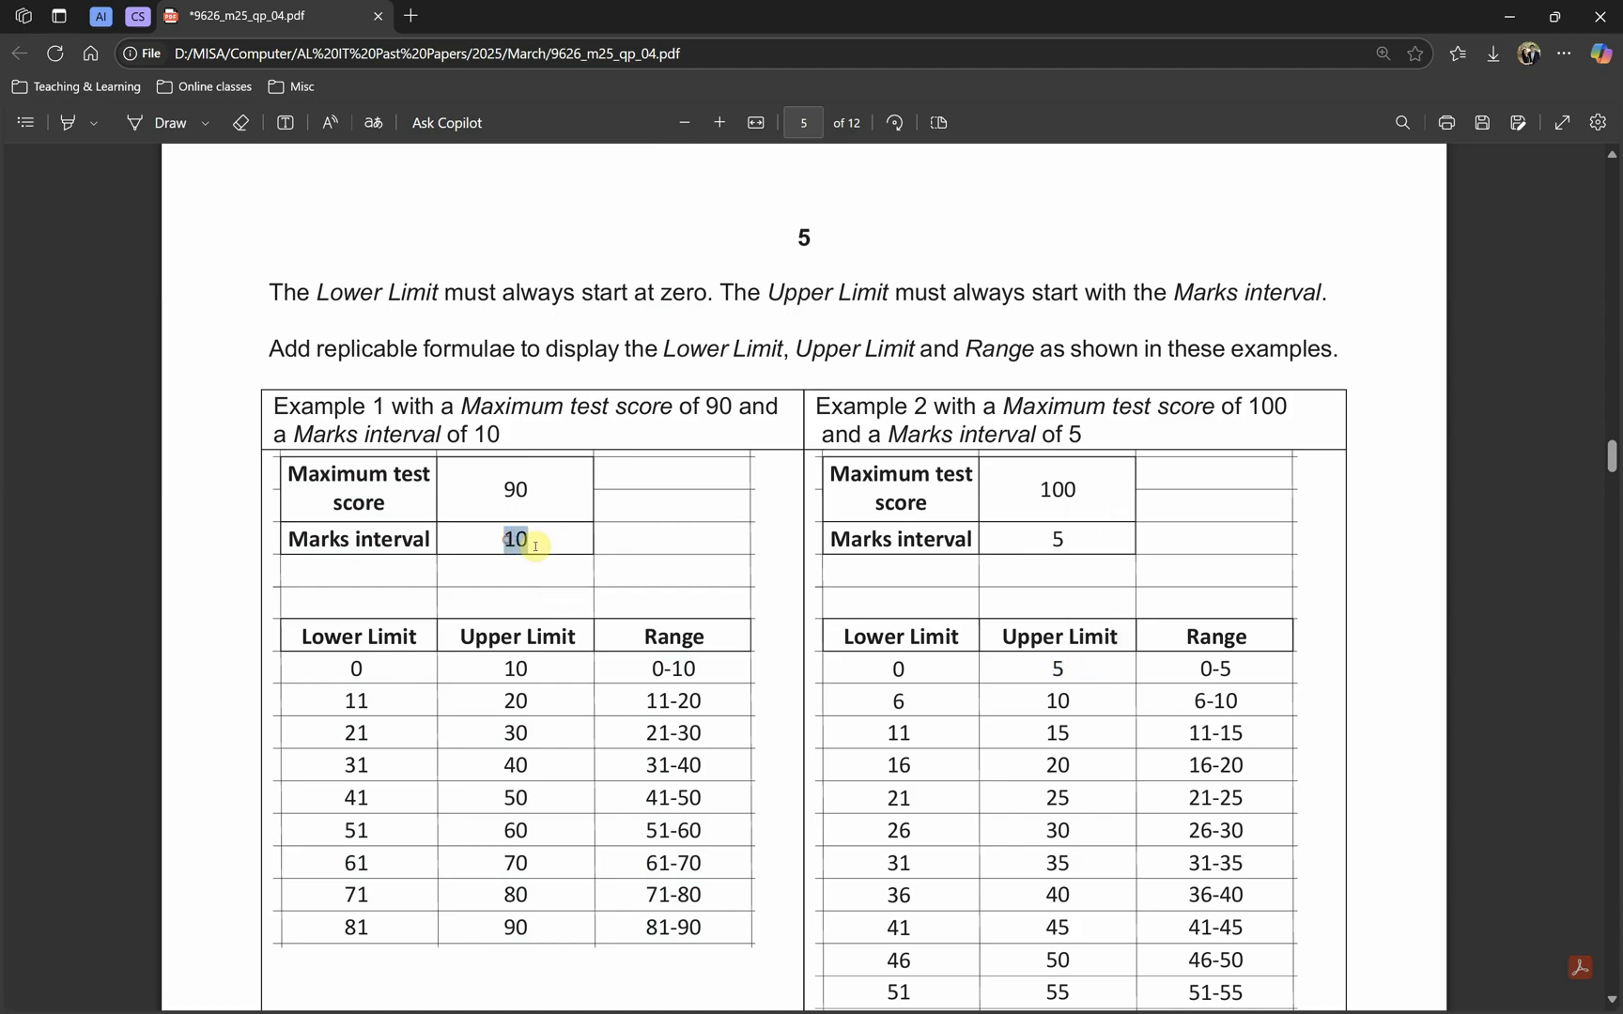
pyautogui.click(519, 664)
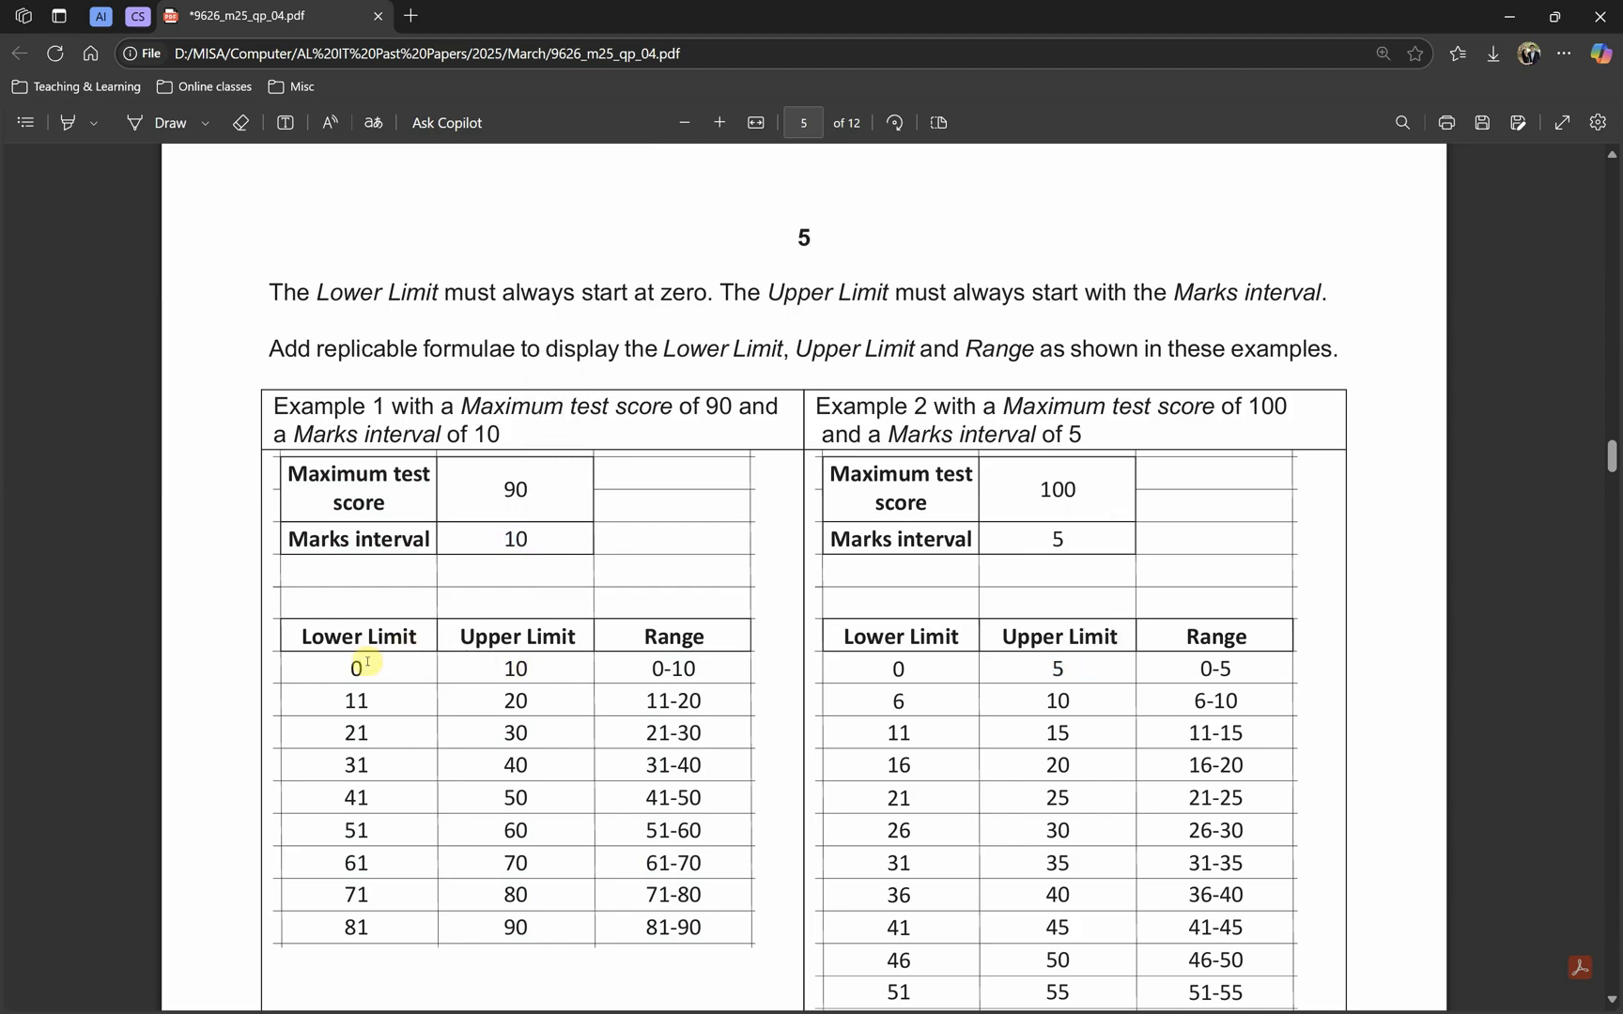
pyautogui.doubleClick(895, 672)
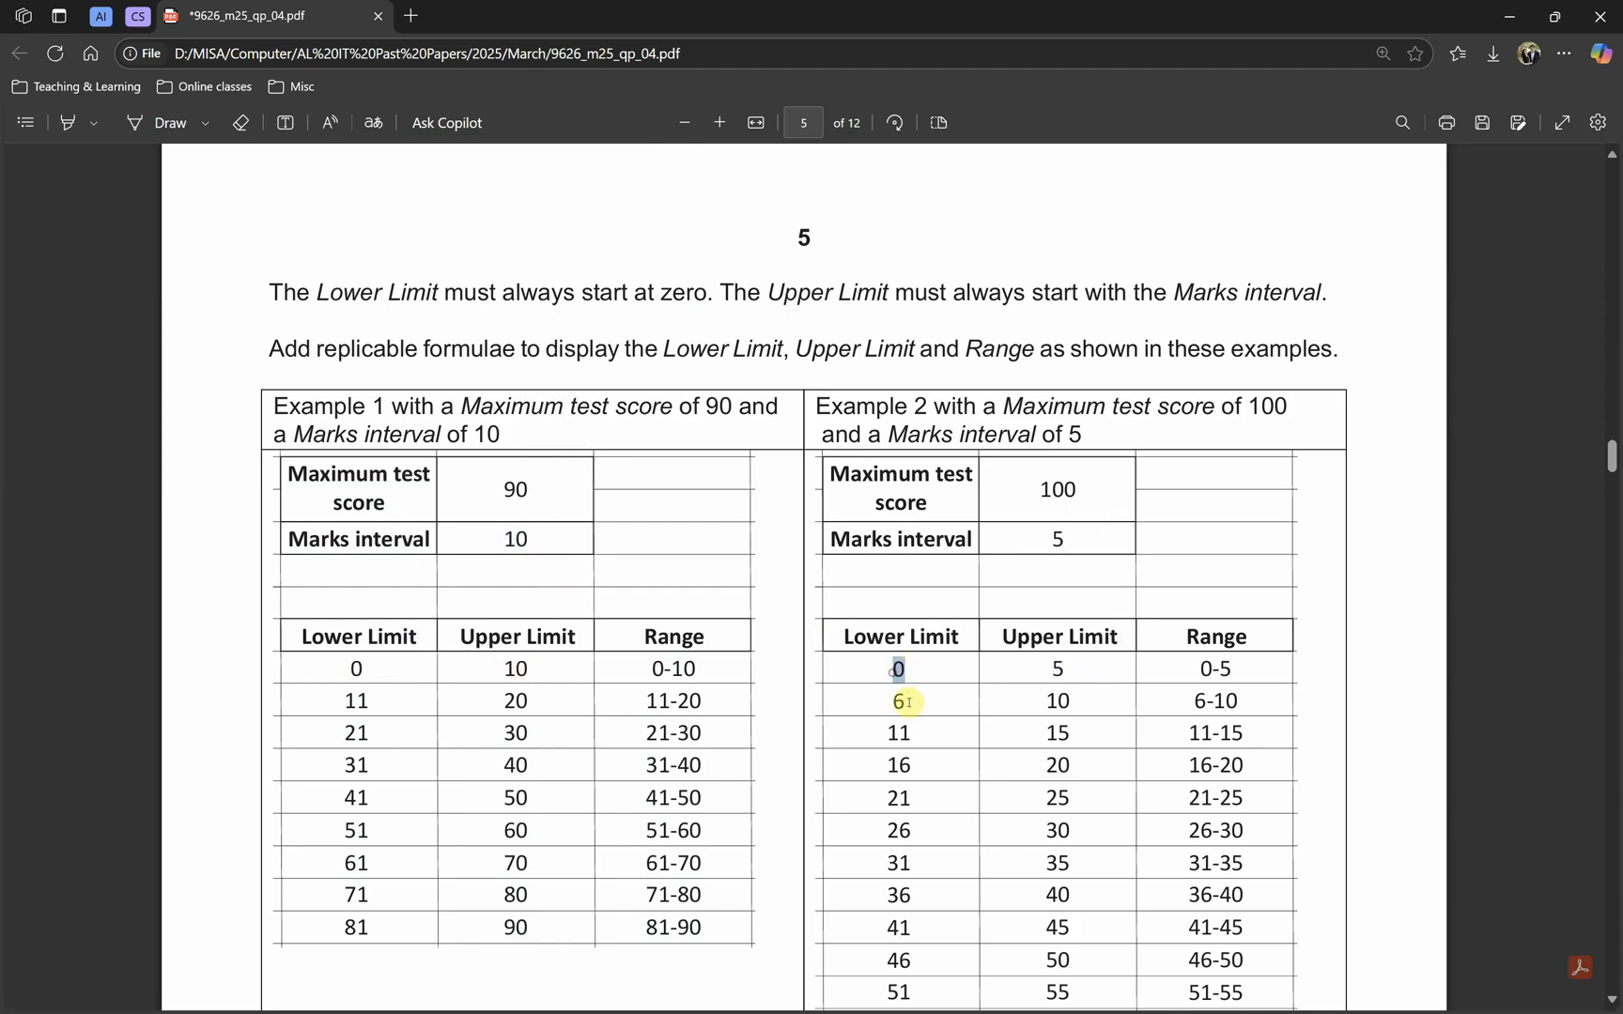
pyautogui.moveTo(965, 286); pyautogui.dragTo(711, 293)
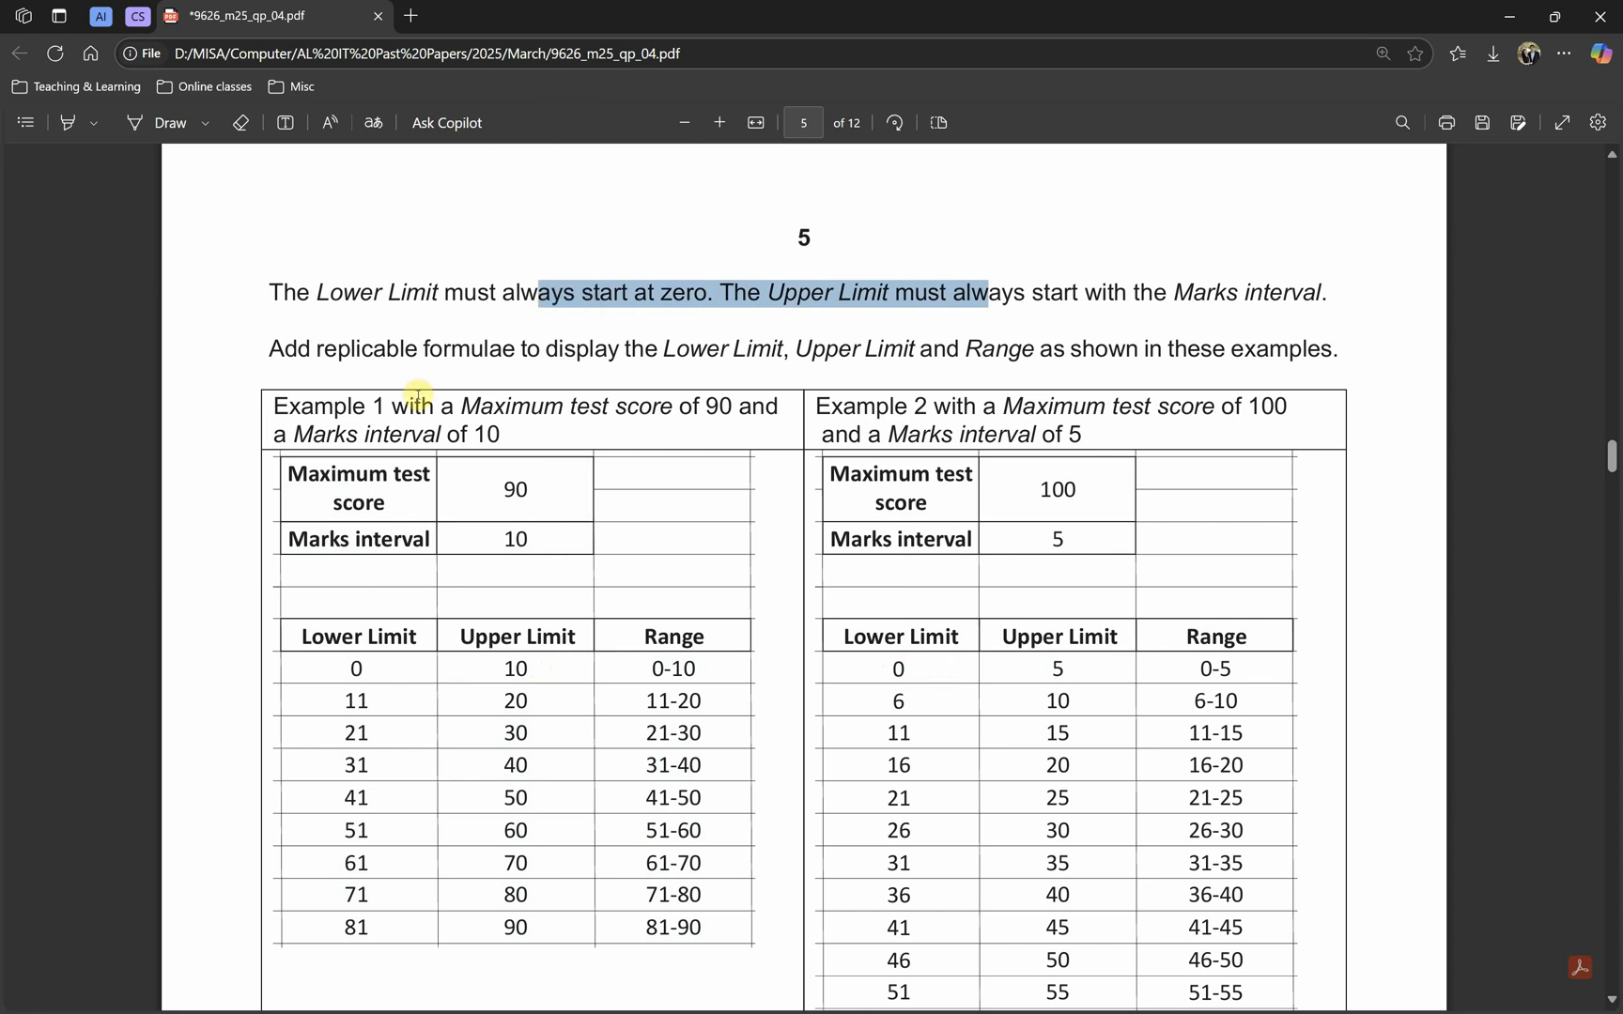
pyautogui.click(385, 364)
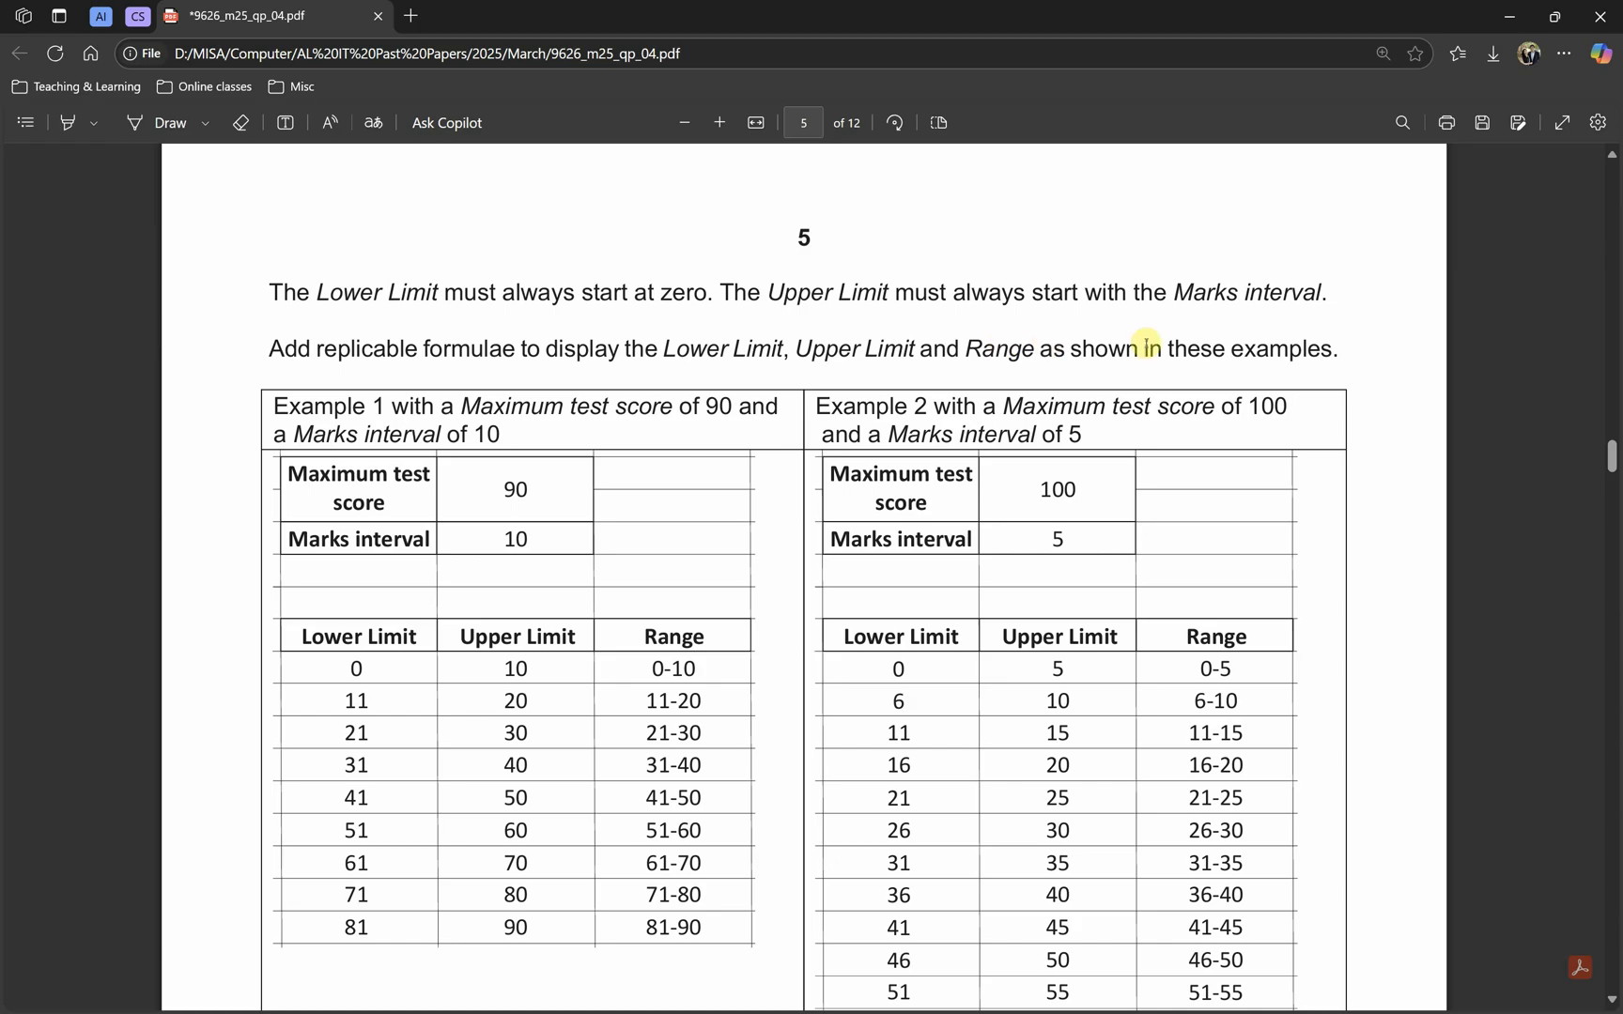
pyautogui.scroll(-1, 1161, 487)
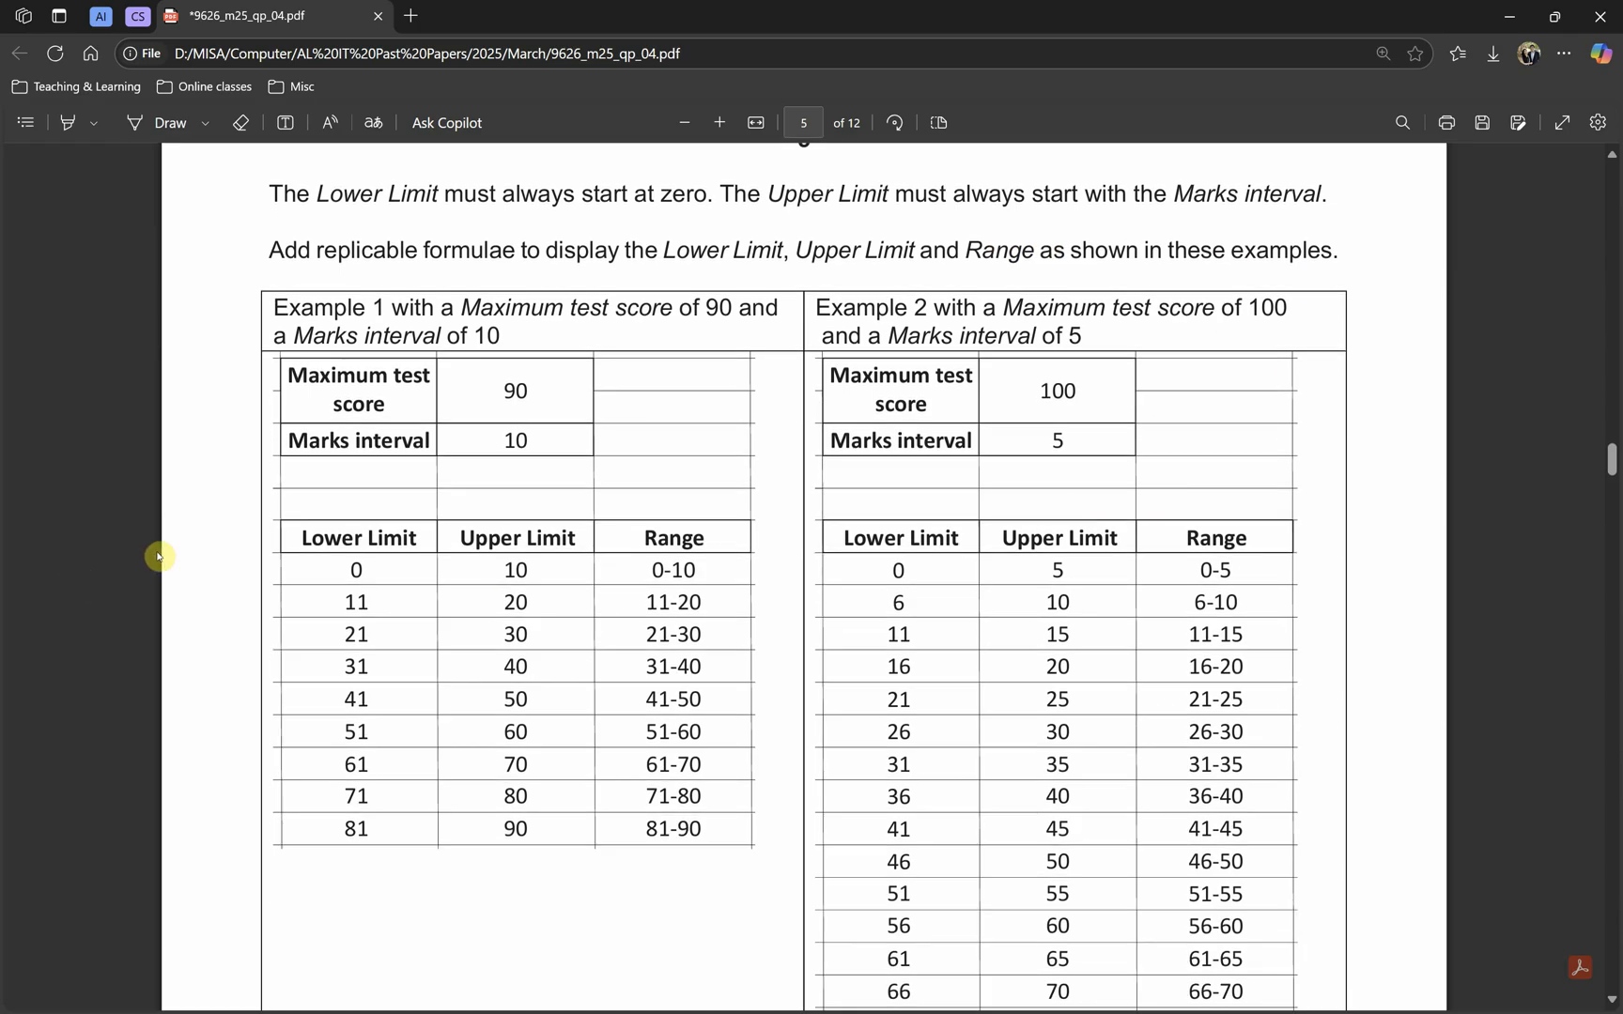
# Step: Examine how the Lower Limit values in Example 1 progress down the column in relation to the Marks interval
pyautogui.moveTo(349, 569); pyautogui.dragTo(364, 567)
pyautogui.click(512, 442)
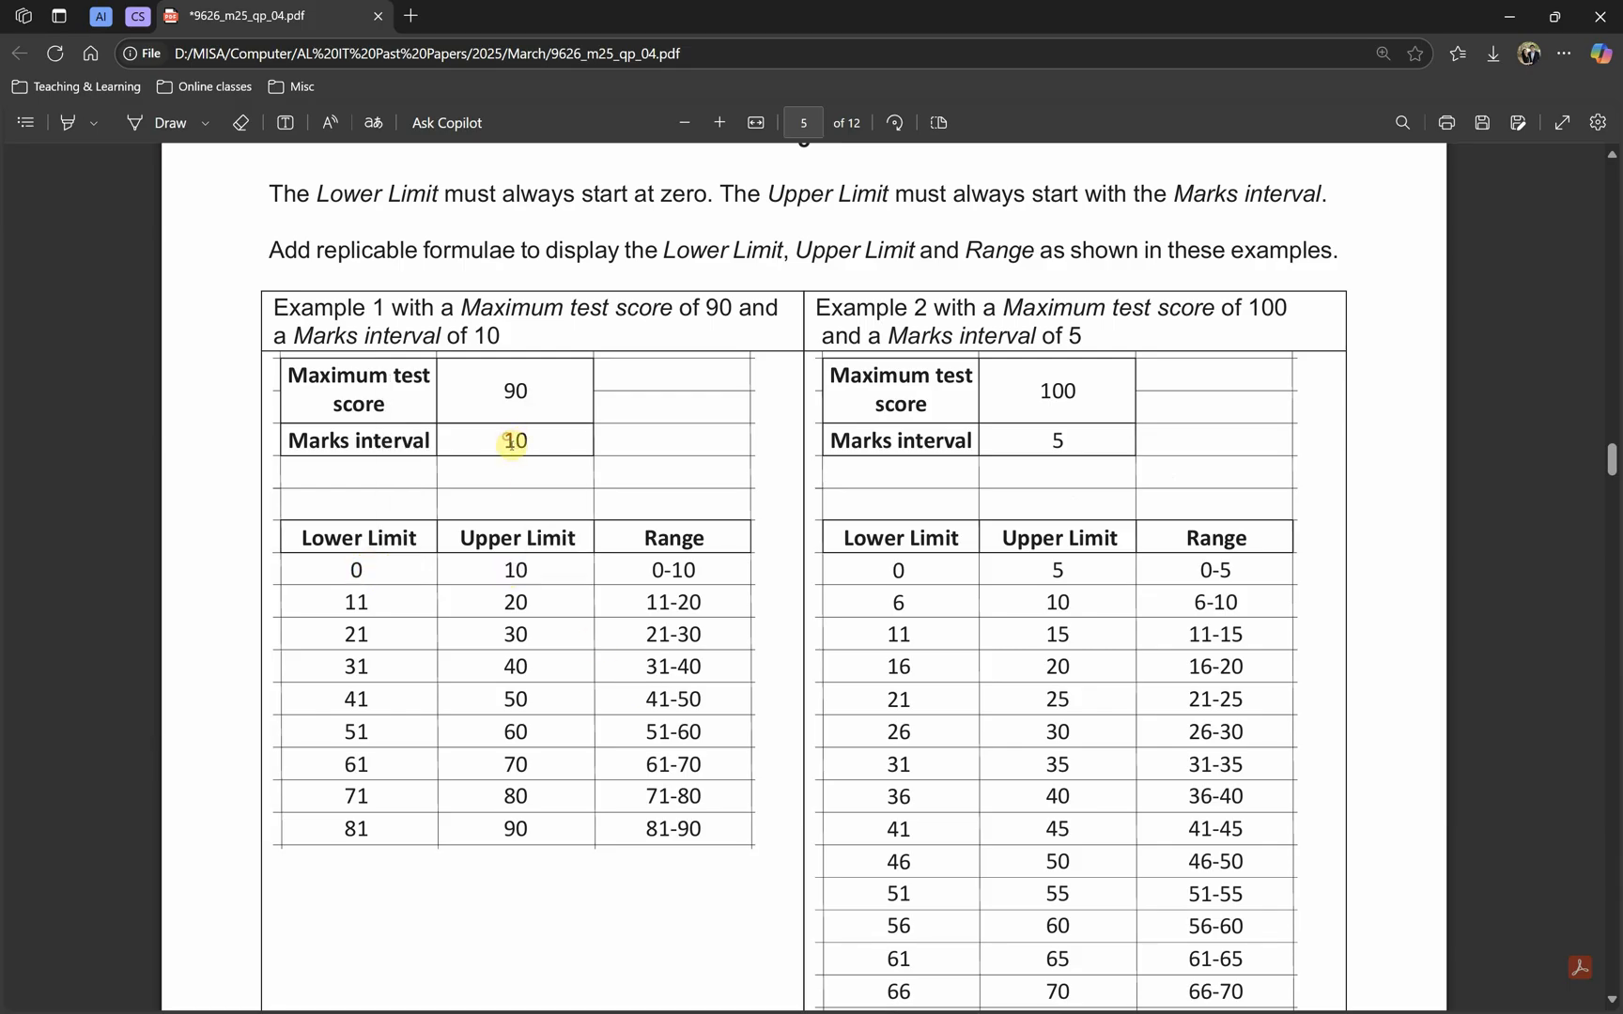
pyautogui.doubleClick(507, 570)
pyautogui.doubleClick(512, 441)
pyautogui.moveTo(357, 601); pyautogui.dragTo(361, 606)
pyautogui.click(348, 585)
pyautogui.doubleClick(357, 602)
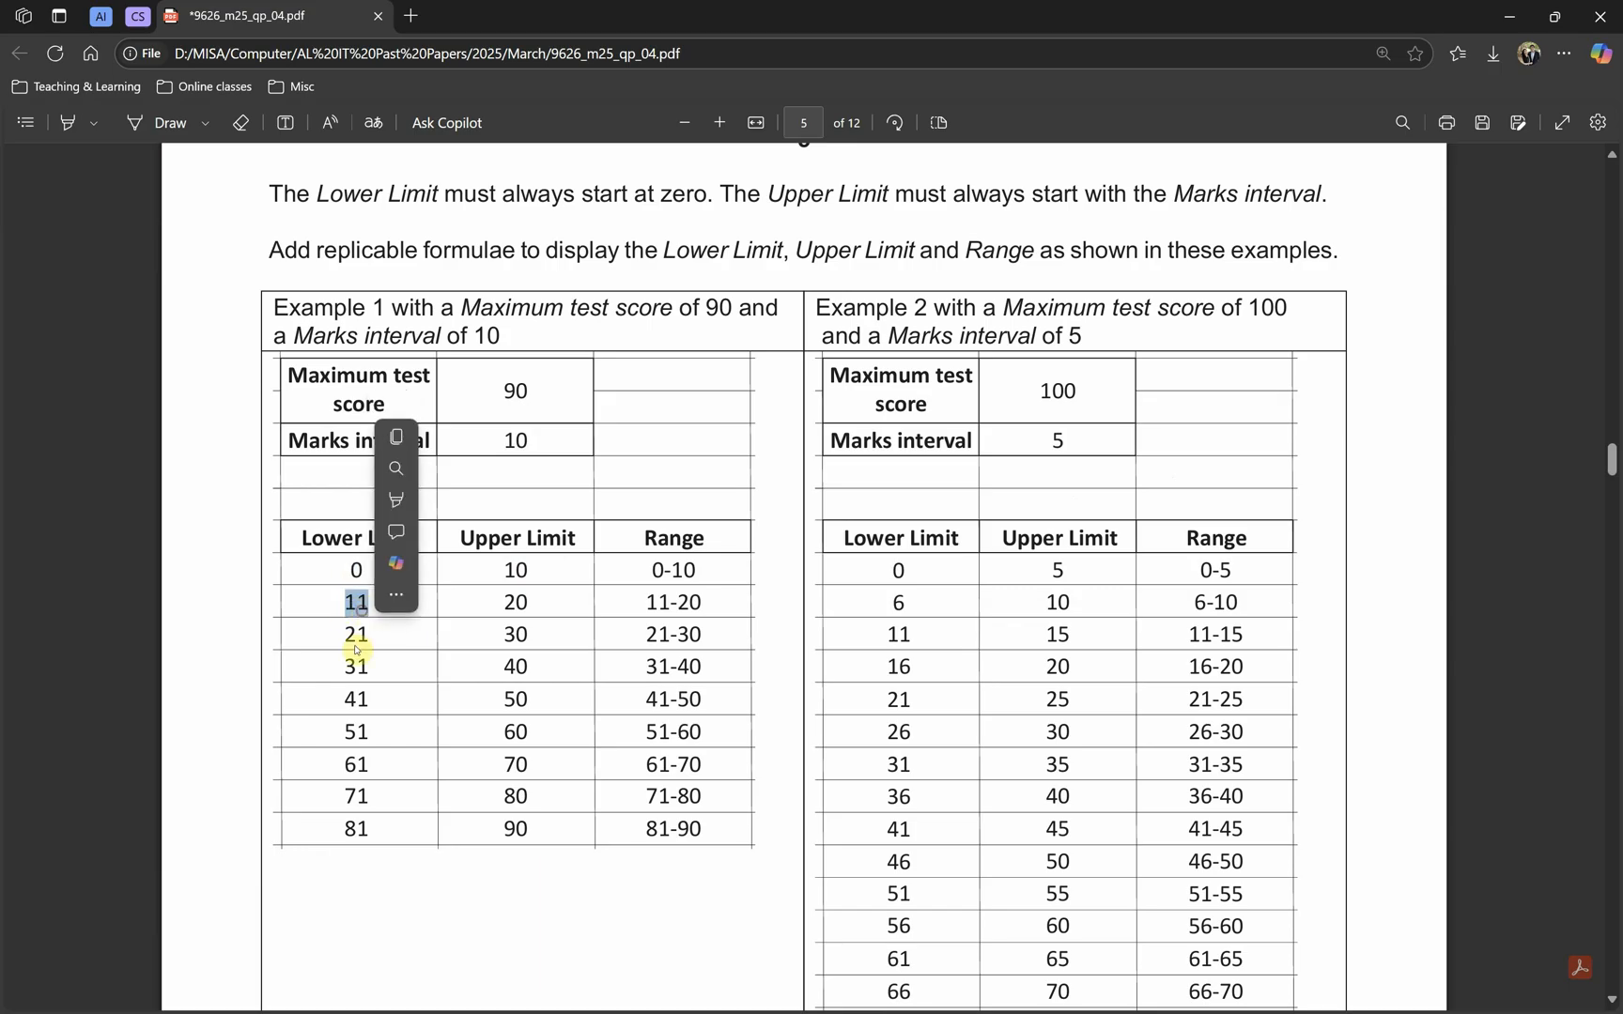
pyautogui.doubleClick(361, 639)
pyautogui.doubleClick(361, 602)
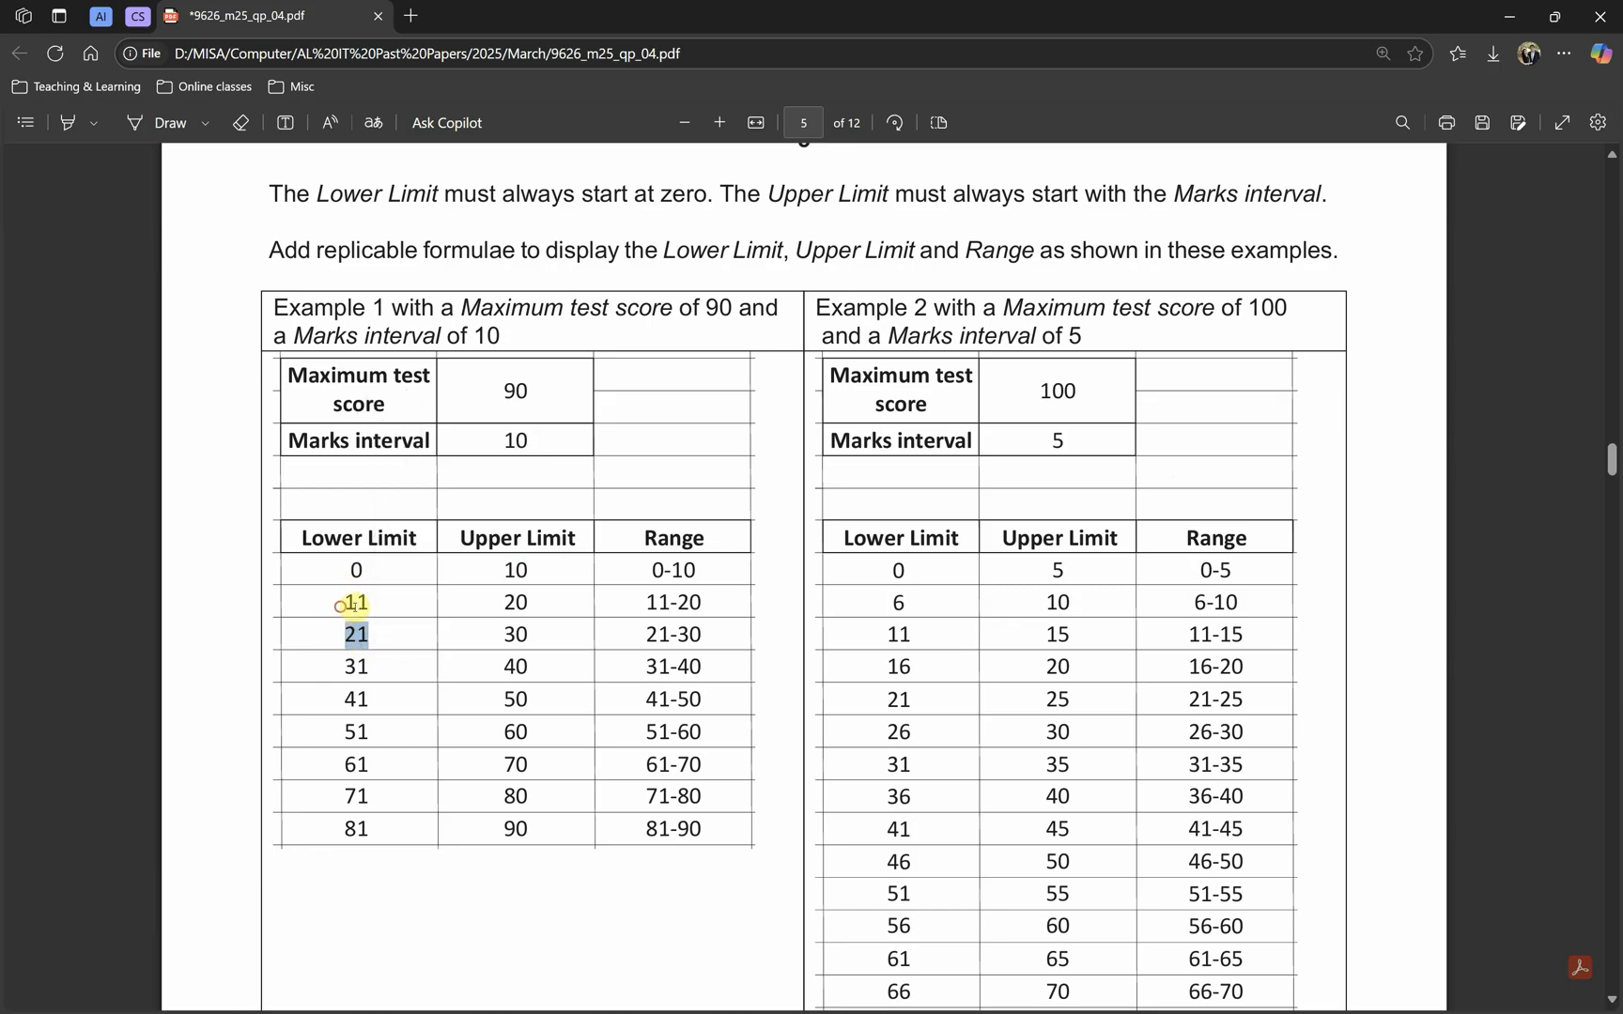
pyautogui.doubleClick(363, 634)
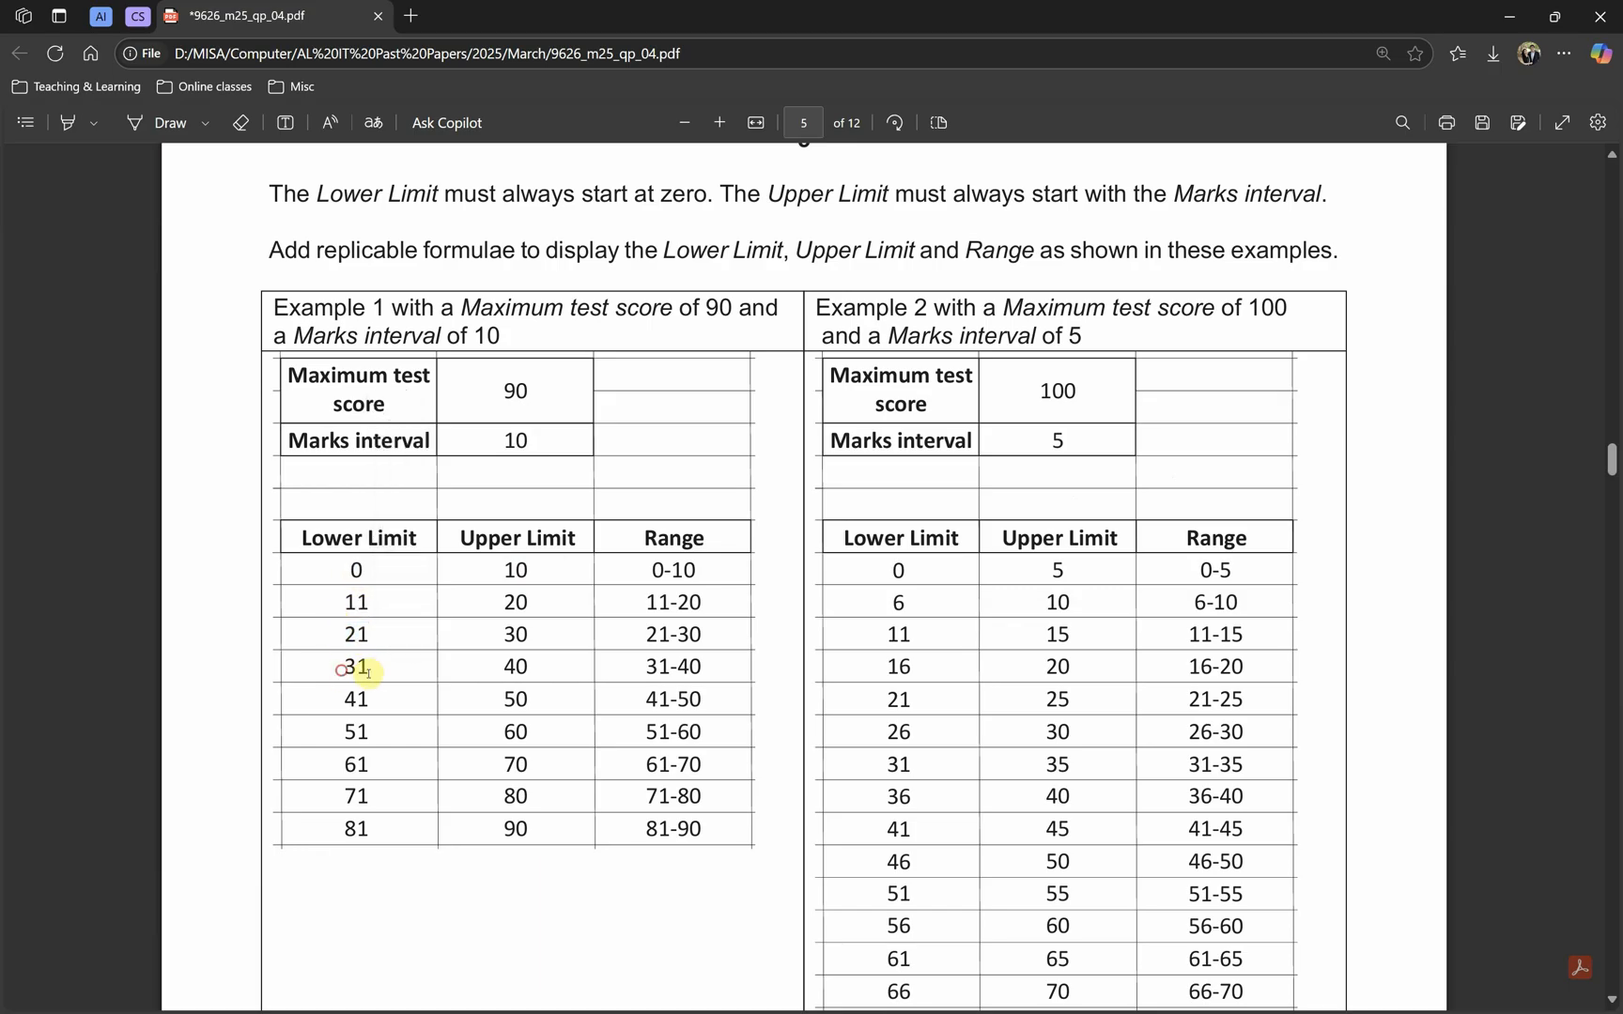
pyautogui.doubleClick(359, 667)
pyautogui.doubleClick(357, 699)
pyautogui.click(336, 736)
# Step: Examine how the second Lower Limit in Example 1 relates to the first Upper Limit and the Marks interval
pyautogui.doubleClick(349, 602)
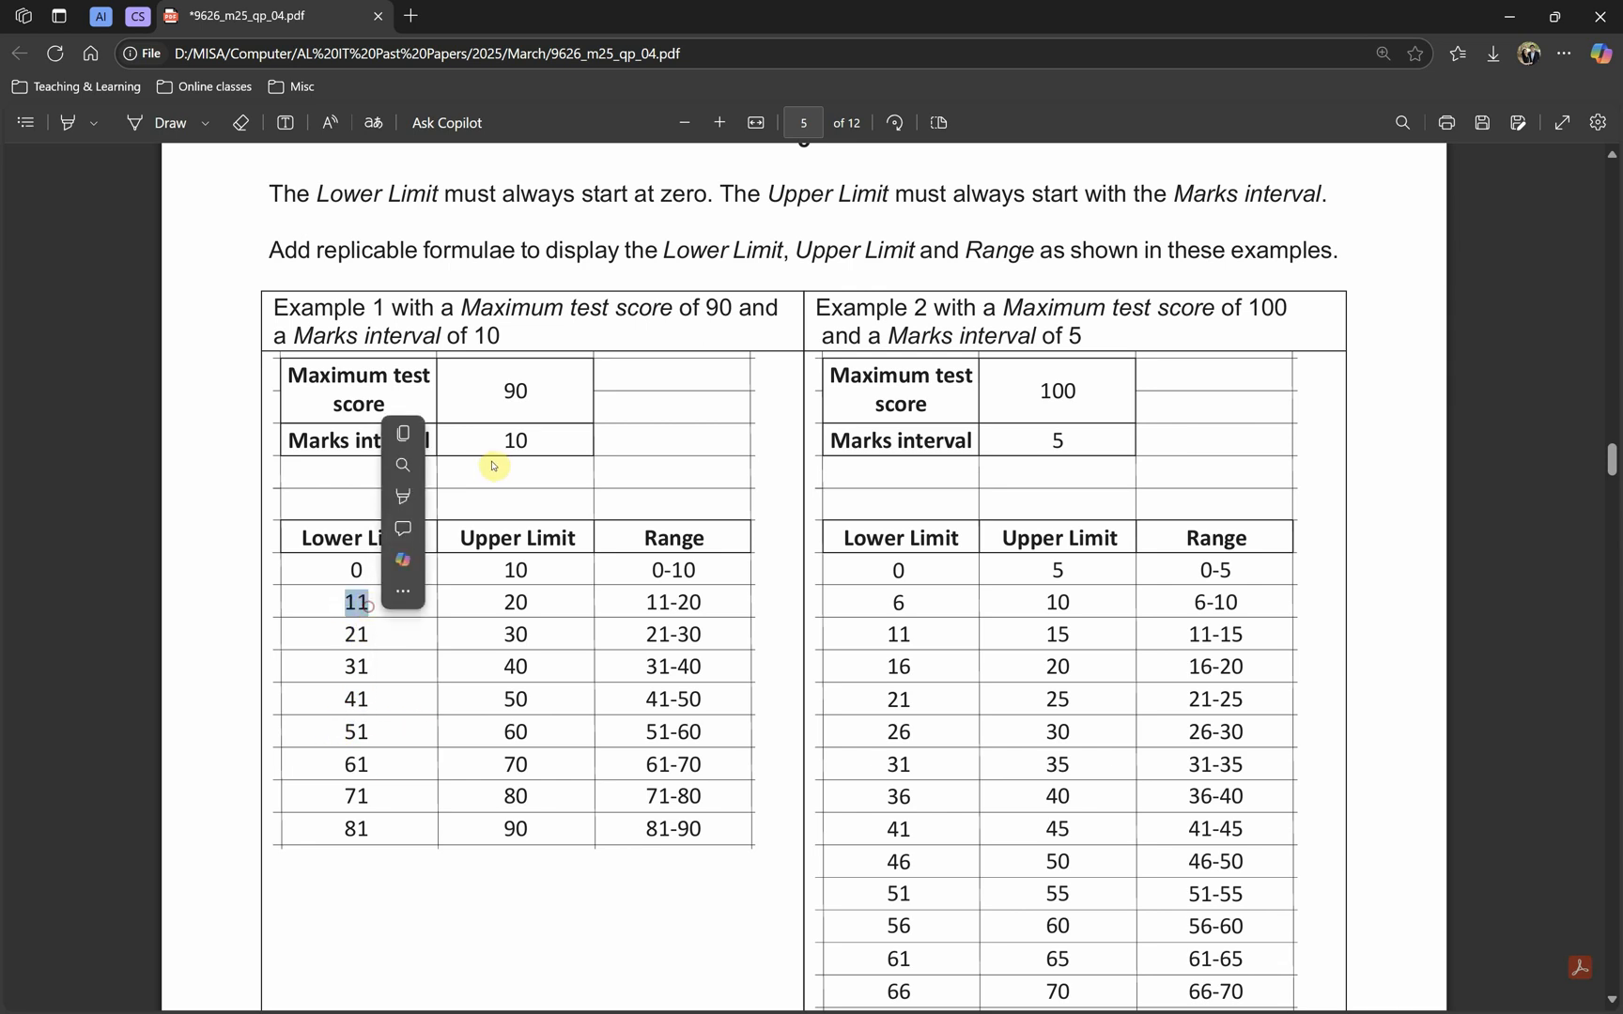
pyautogui.click(567, 412)
pyautogui.moveTo(530, 439); pyautogui.dragTo(494, 444)
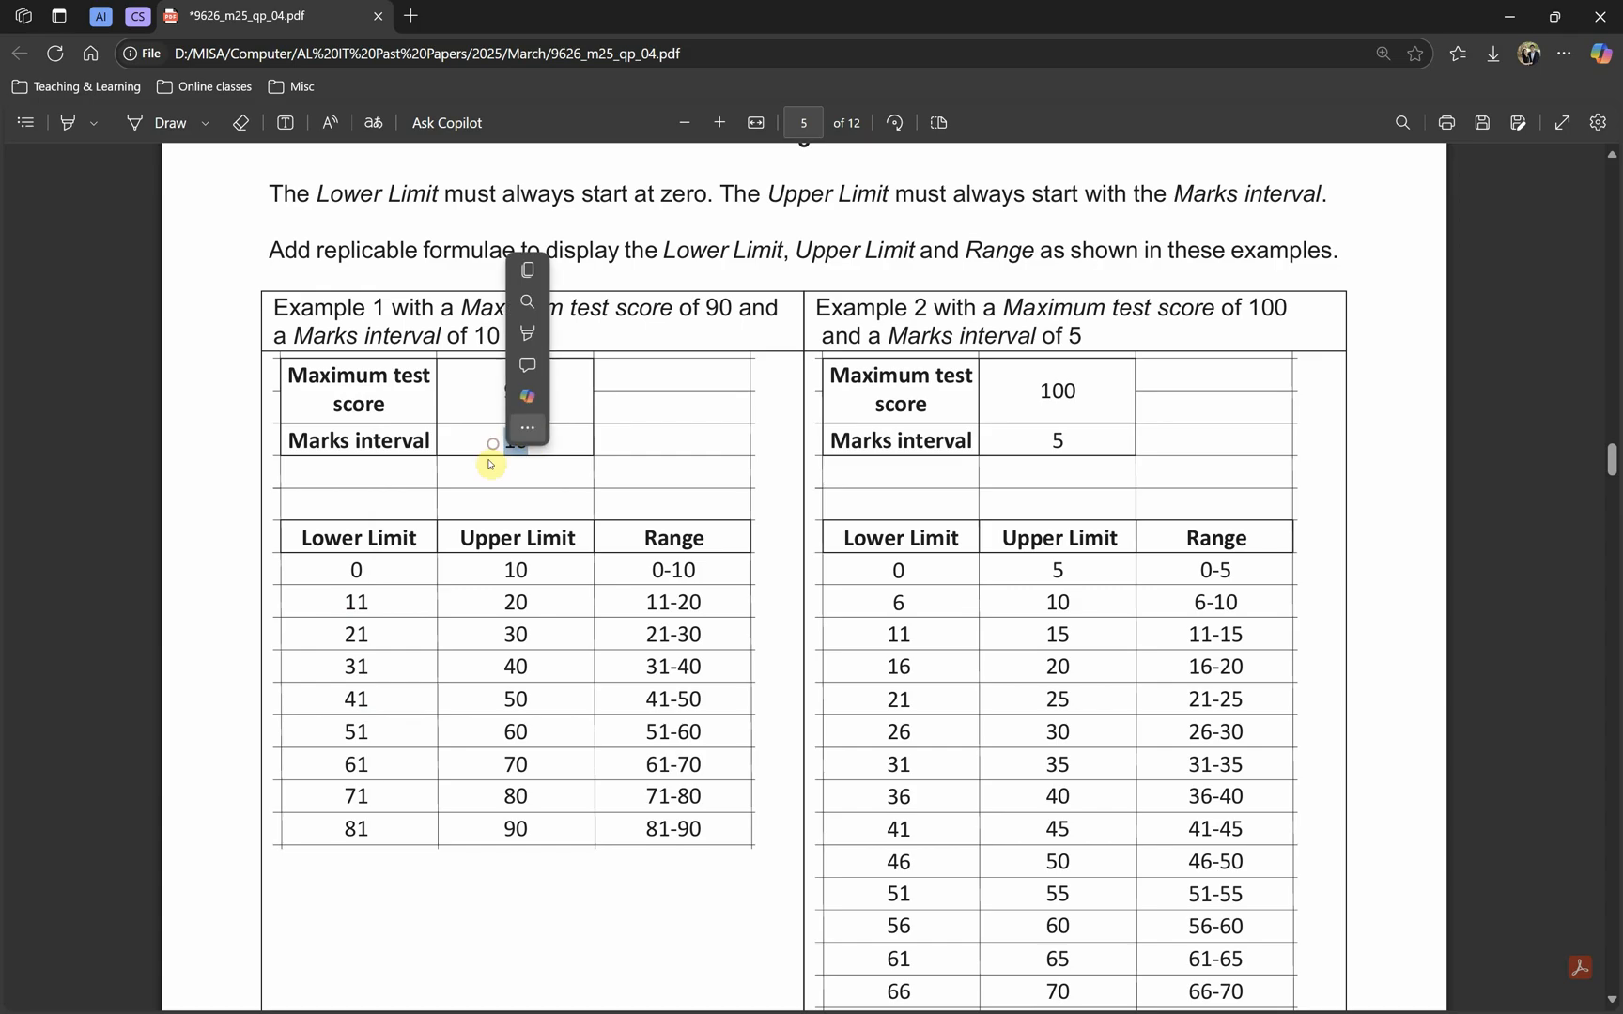
pyautogui.click(493, 444)
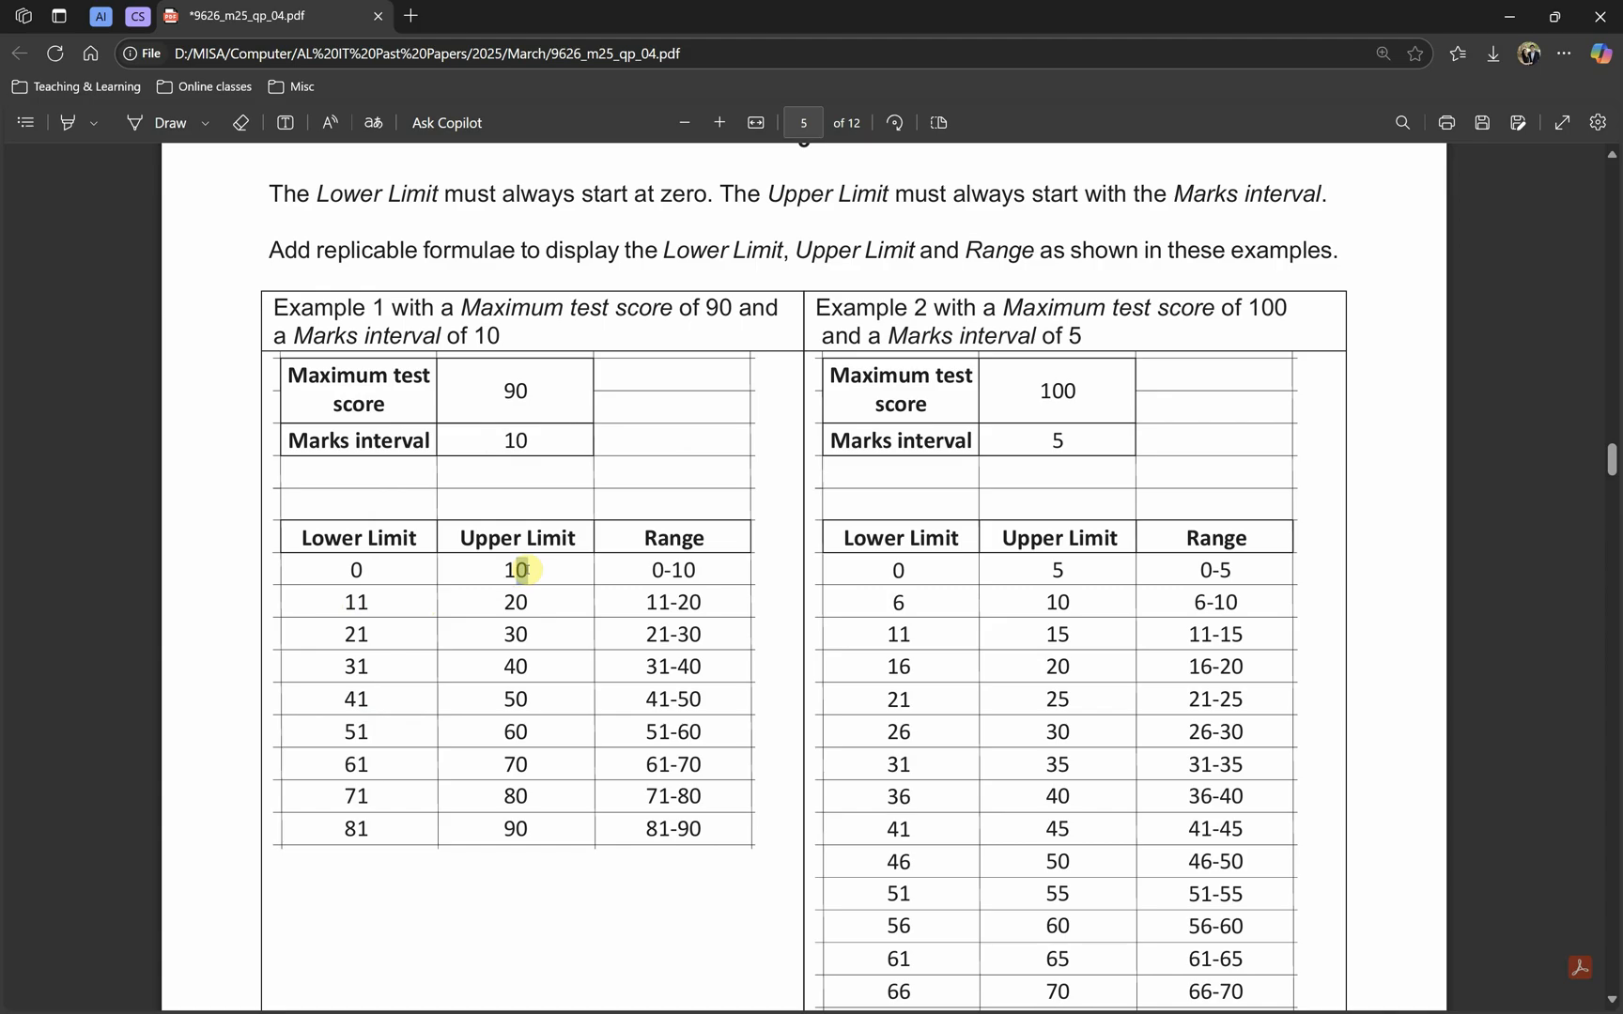
pyautogui.moveTo(526, 569); pyautogui.dragTo(516, 571)
pyautogui.doubleClick(515, 440)
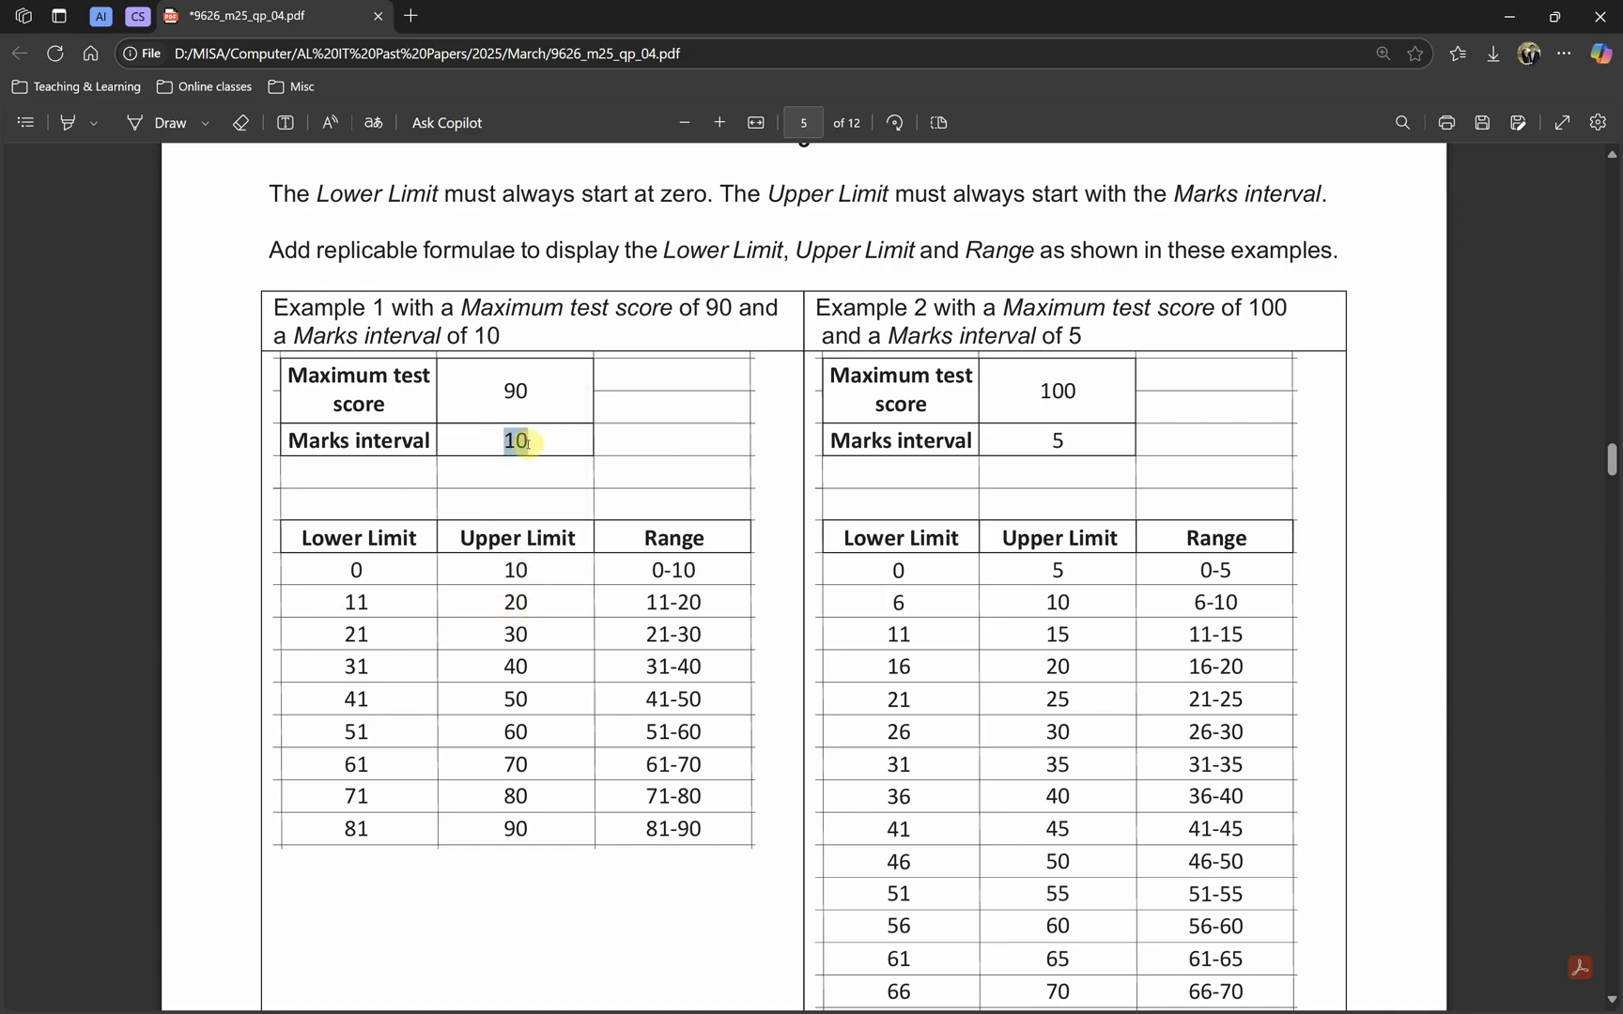
pyautogui.click(355, 602)
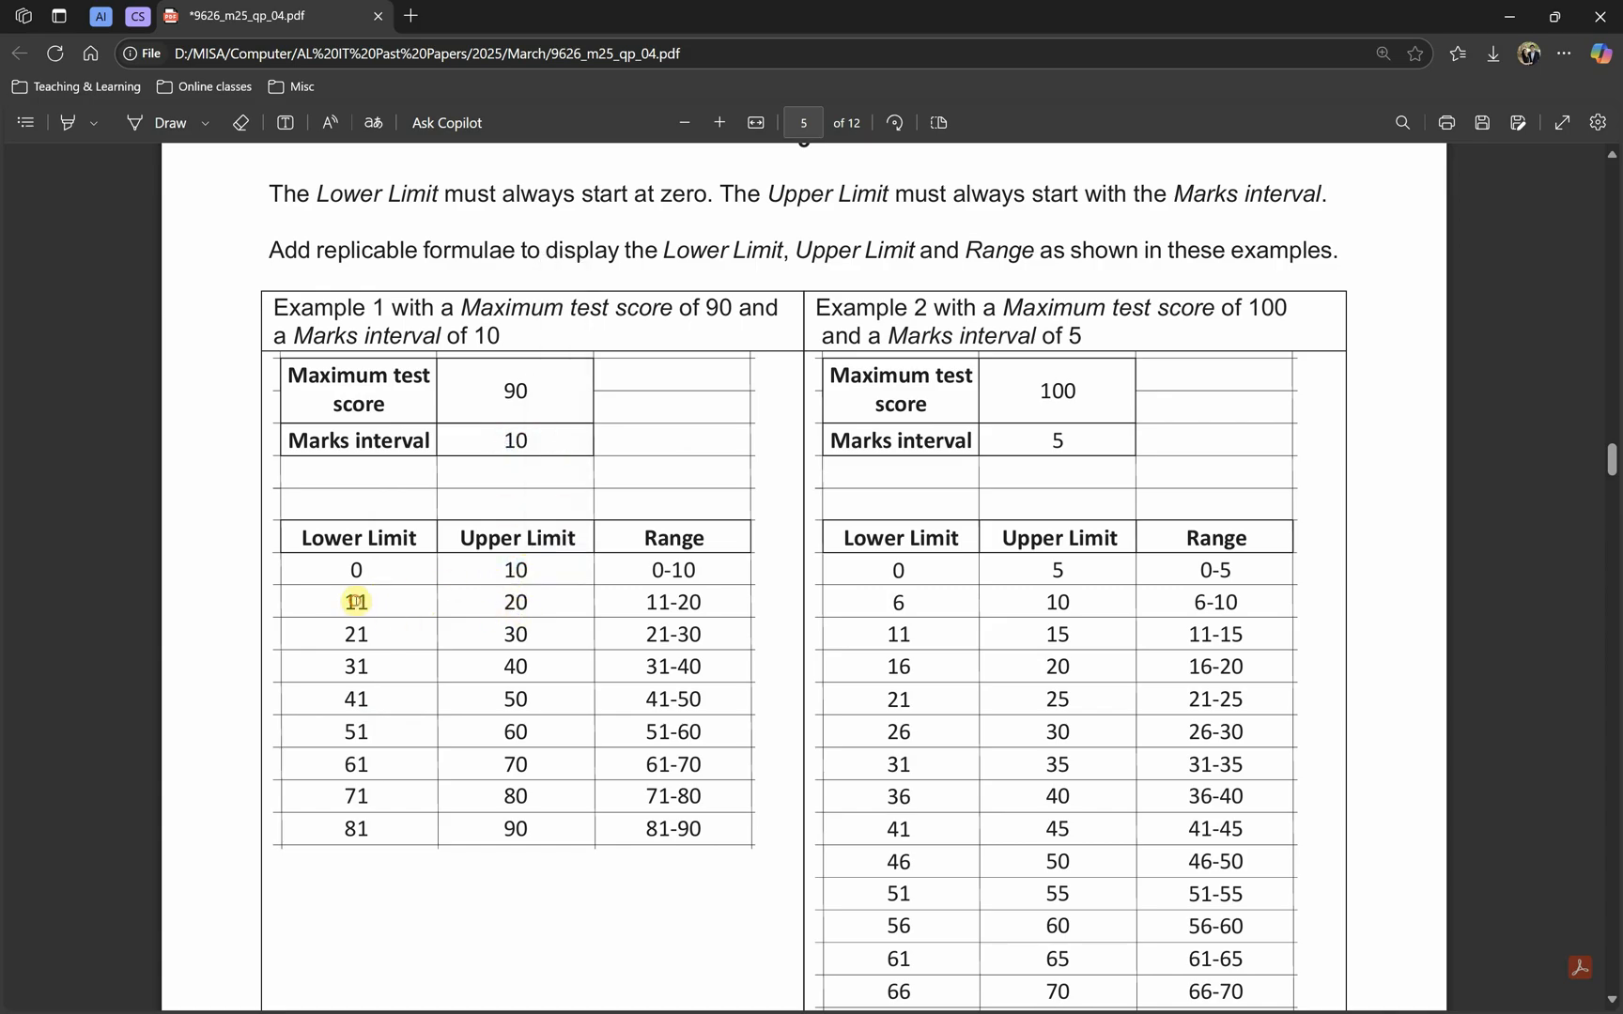
pyautogui.moveTo(345, 599); pyautogui.dragTo(369, 603)
pyautogui.click(488, 628)
# Step: Draw pen arrows on both examples linking Upper Limits to the Marks interval, and in Example 1 linking Lower Limits to the preceding row's Upper Limit
pyautogui.click(162, 123)
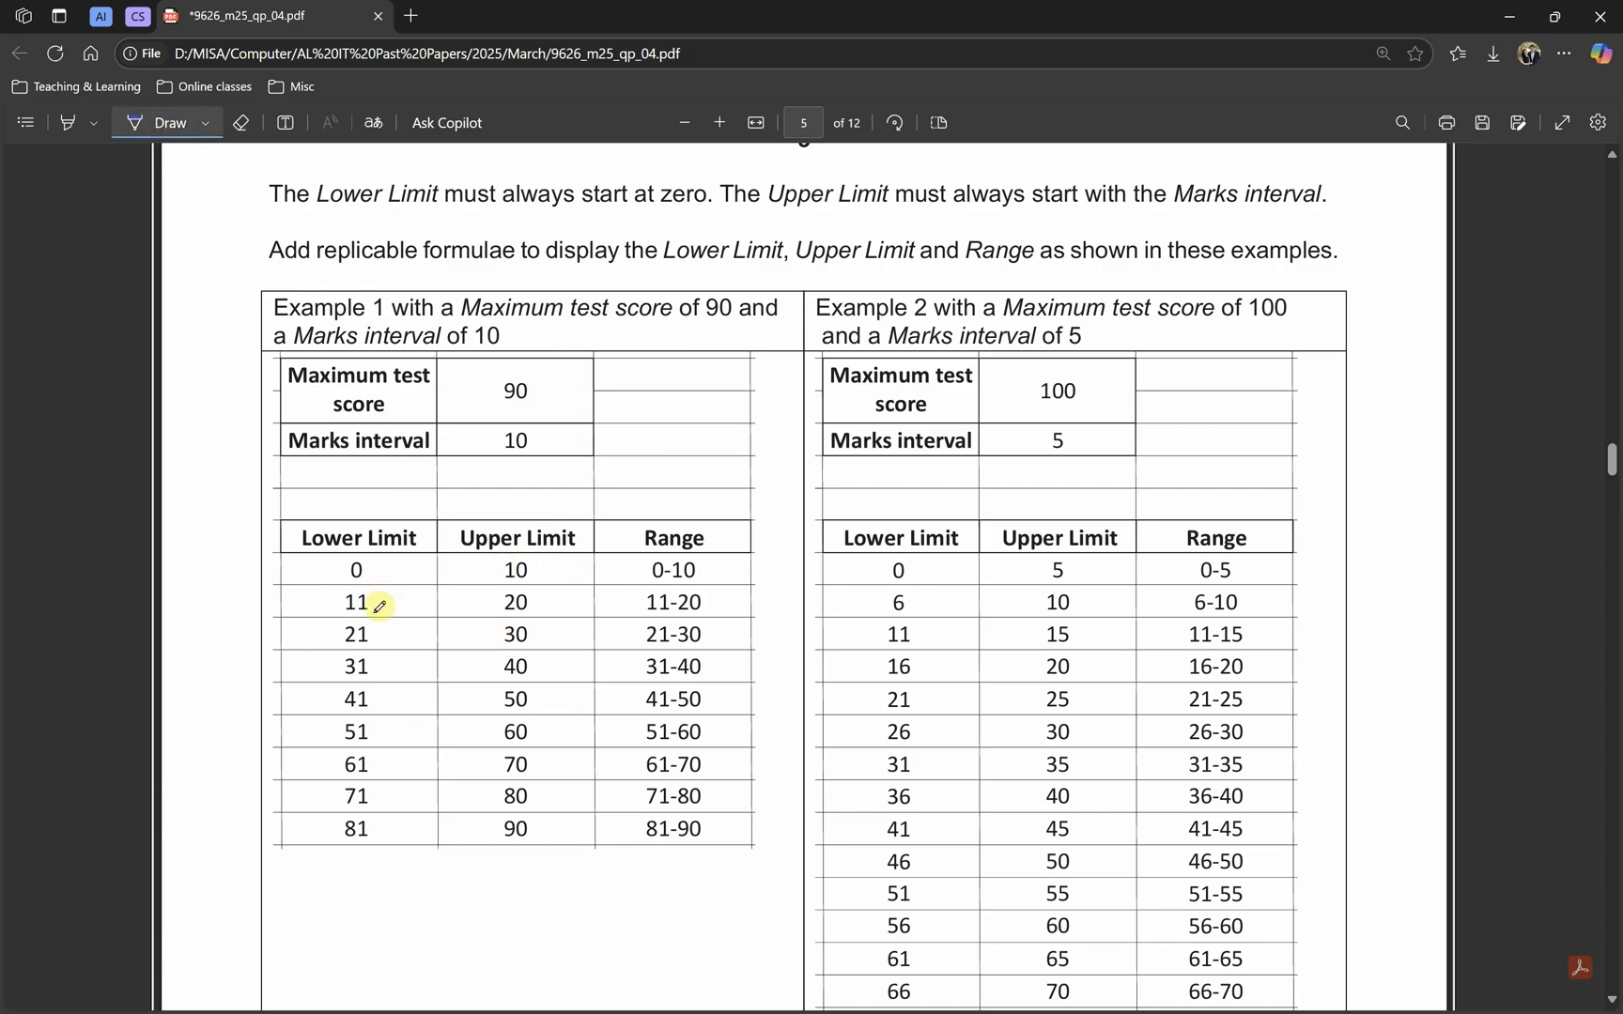
pyautogui.moveTo(373, 610); pyautogui.dragTo(465, 581)
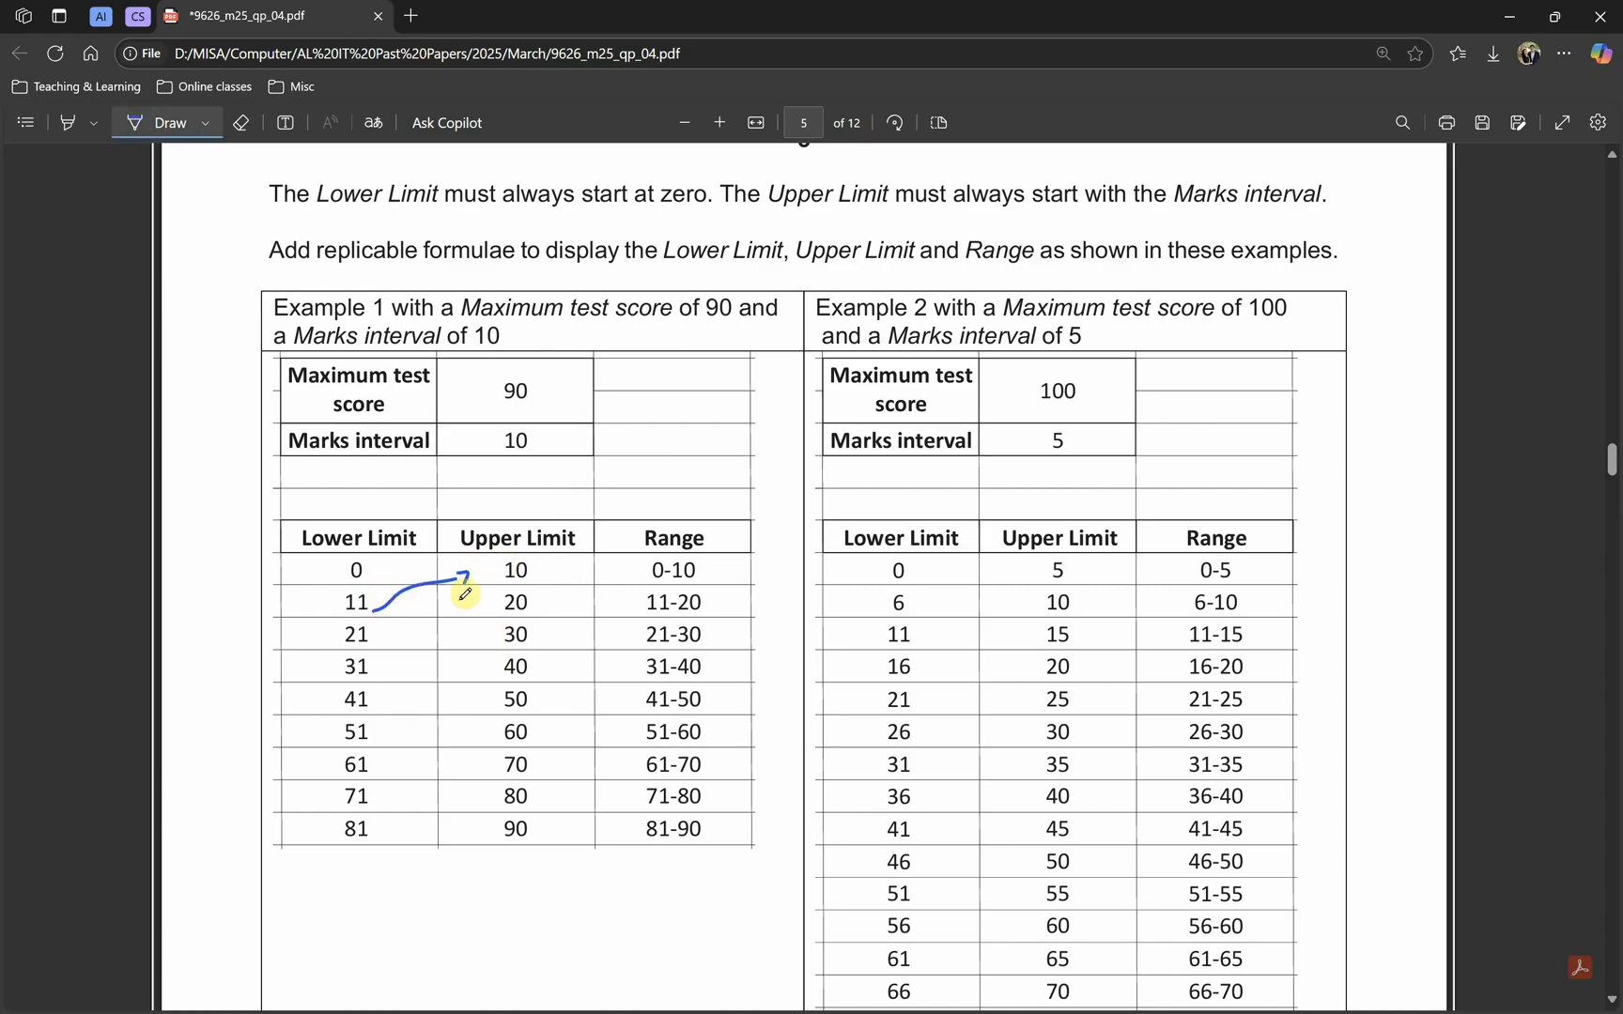
pyautogui.moveTo(379, 639)
pyautogui.mouseDown()
pyautogui.moveTo(460, 605)
pyautogui.moveTo(476, 647)
pyautogui.mouseUp()
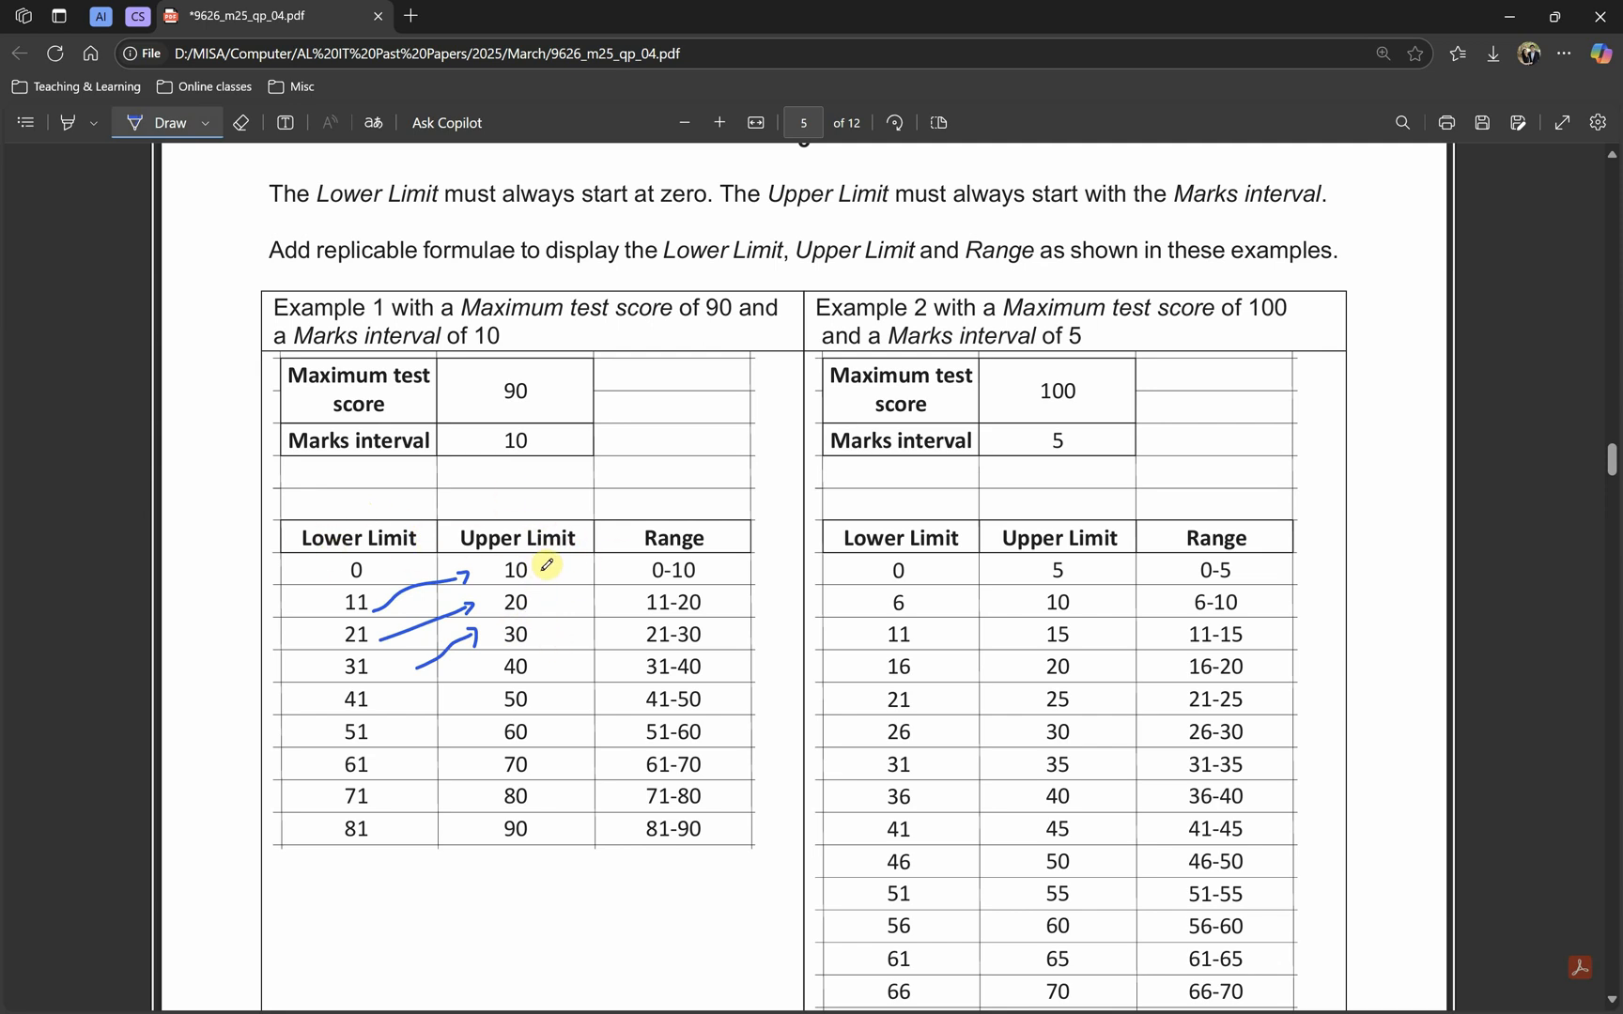
pyautogui.moveTo(544, 569)
pyautogui.mouseDown()
pyautogui.moveTo(592, 531)
pyautogui.moveTo(566, 439)
pyautogui.moveTo(593, 434)
pyautogui.mouseUp()
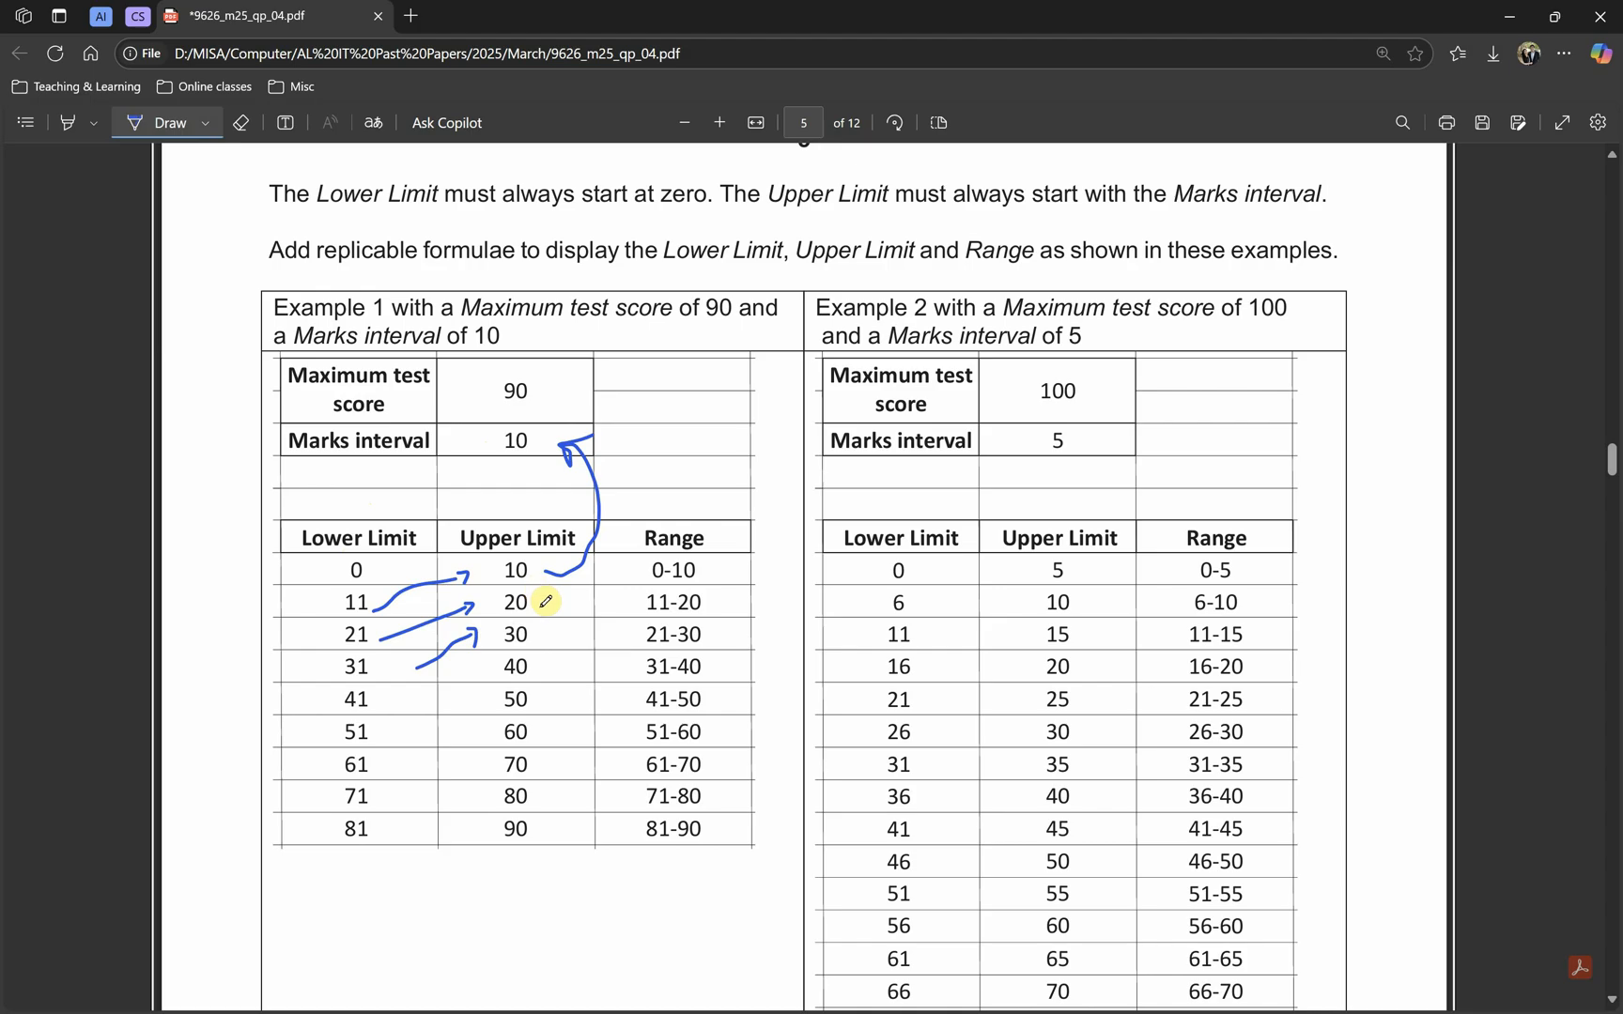
pyautogui.moveTo(526, 586); pyautogui.dragTo(536, 587)
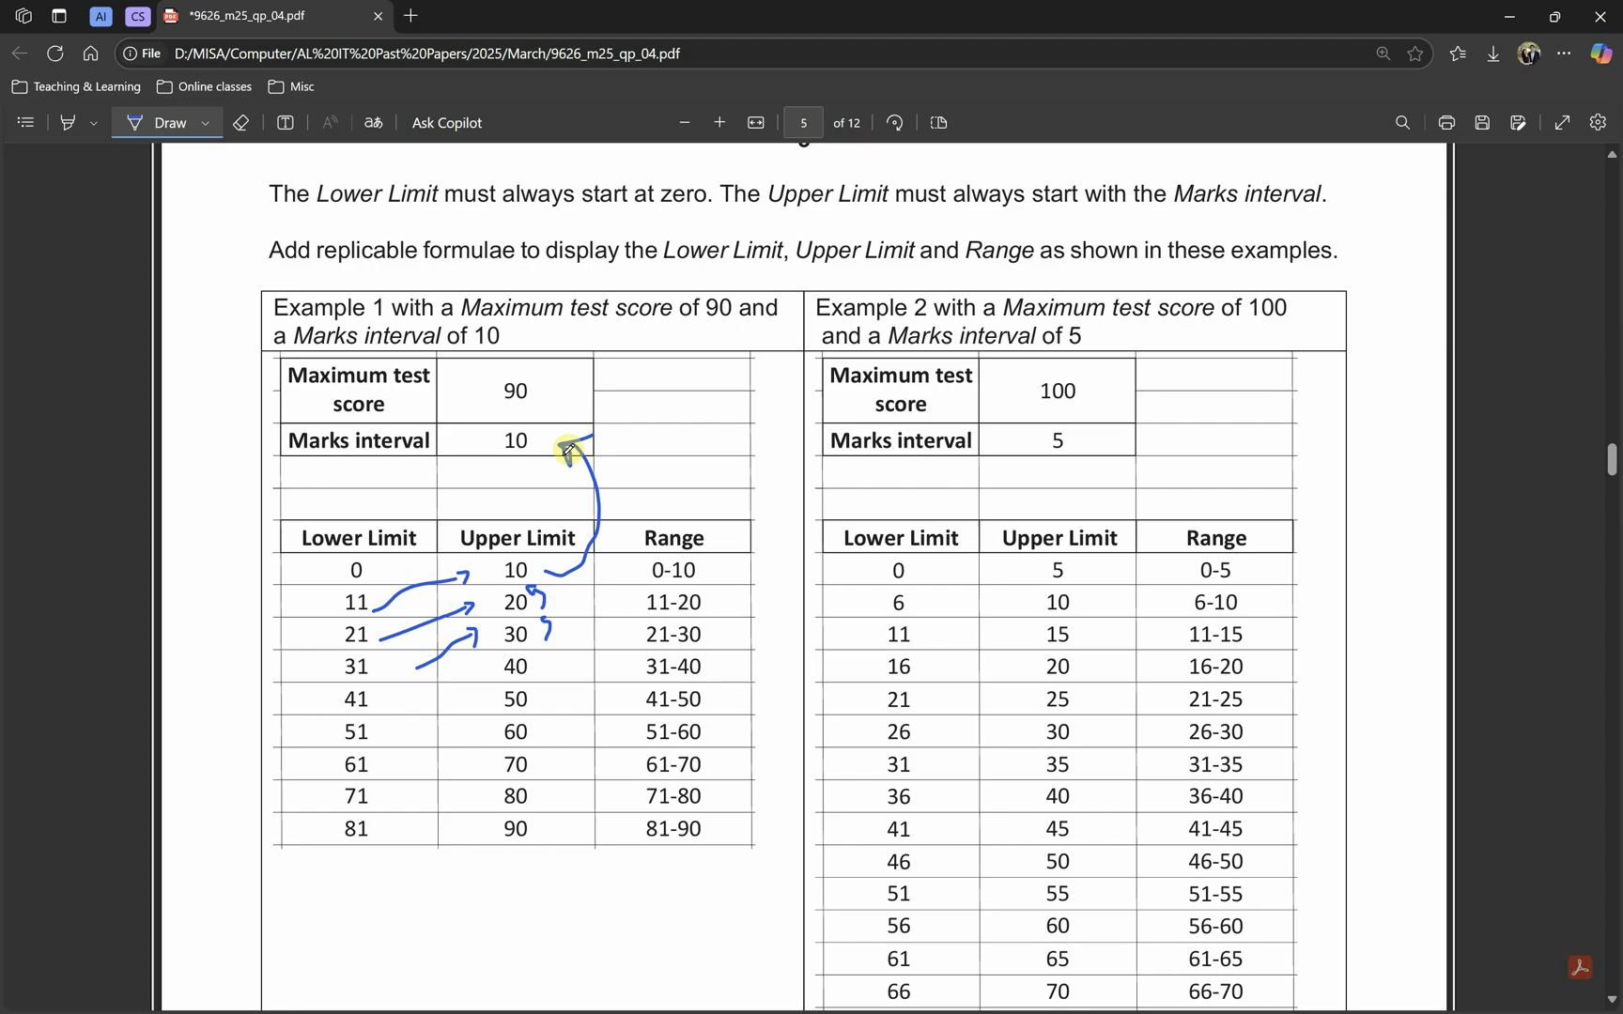
pyautogui.moveTo(1091, 576); pyautogui.dragTo(1070, 467)
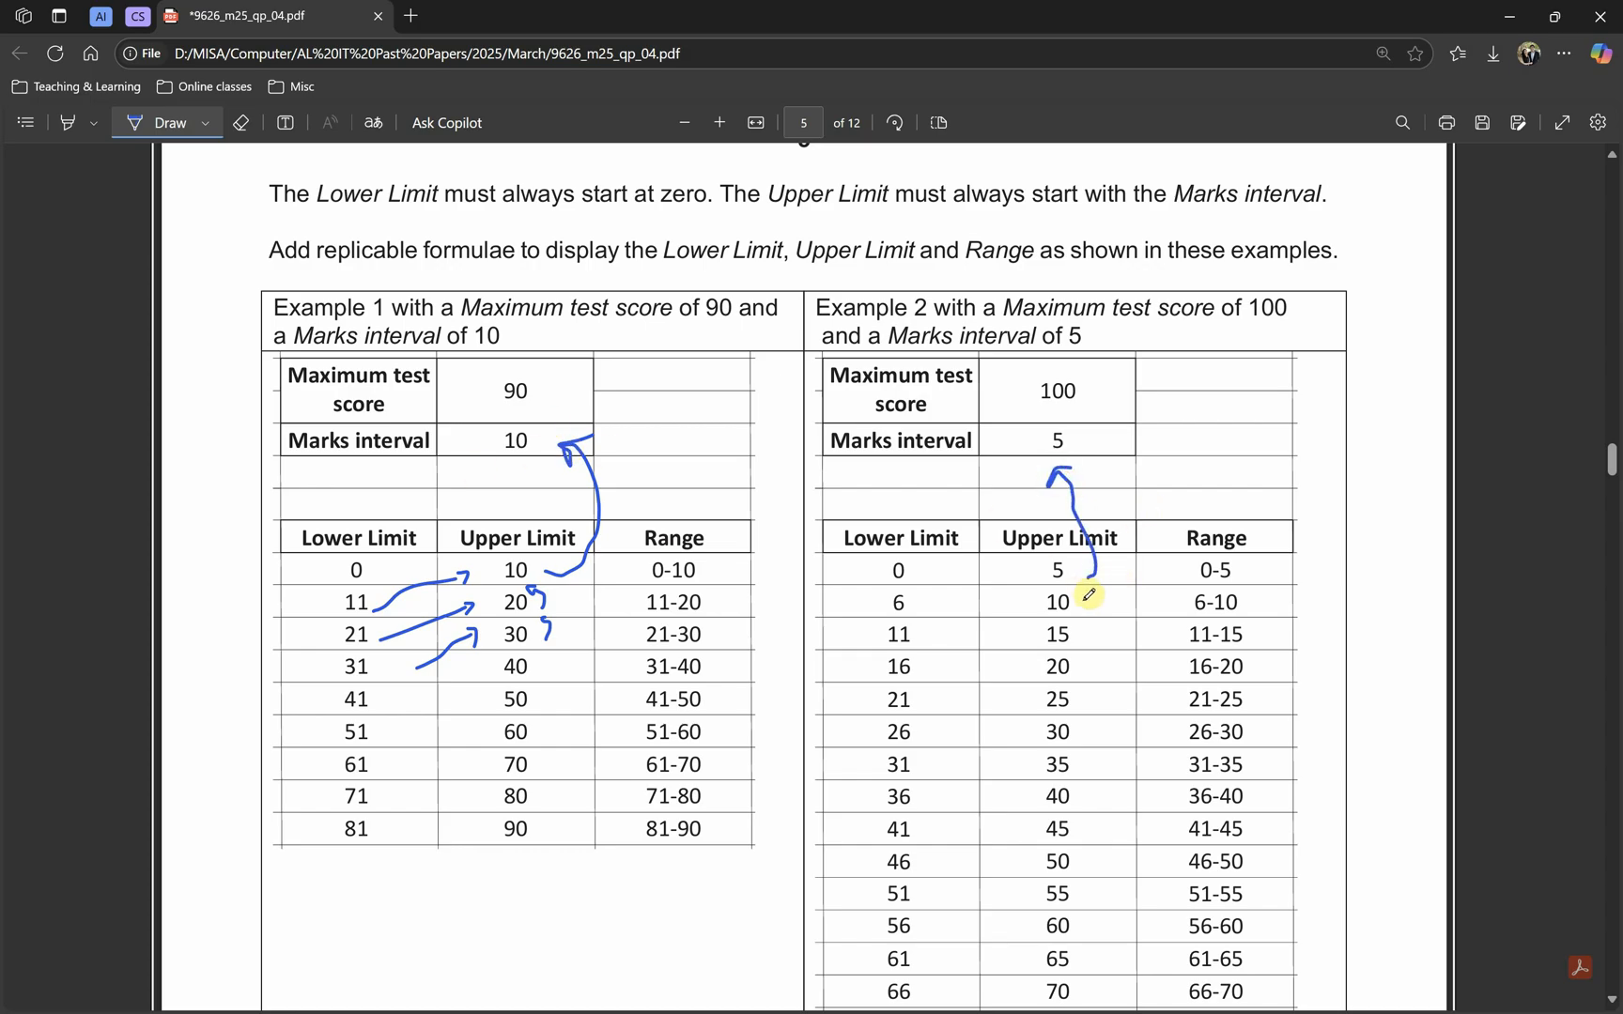
pyautogui.moveTo(1097, 599)
pyautogui.mouseDown()
pyautogui.moveTo(1095, 496)
pyautogui.moveTo(1116, 507)
pyautogui.mouseUp()
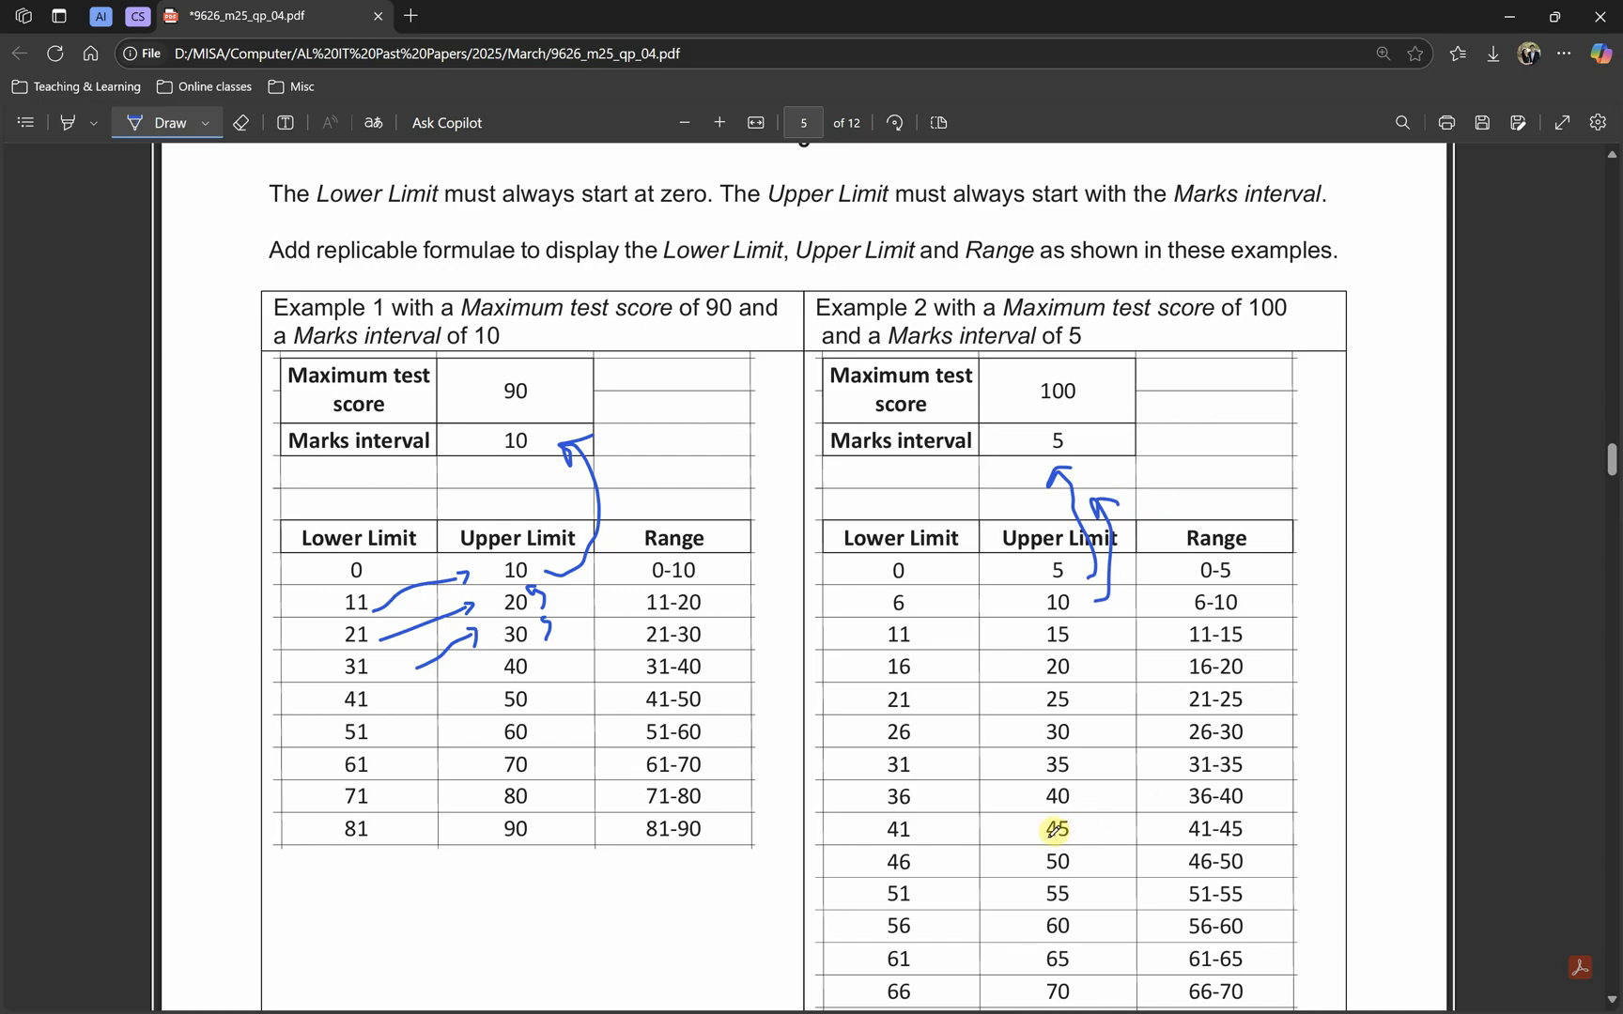
# Step: Return to the Excel workbook and enter =E3 in cell E7 as the first Upper Limit
pyautogui.hotkey('alt', 'Tab')
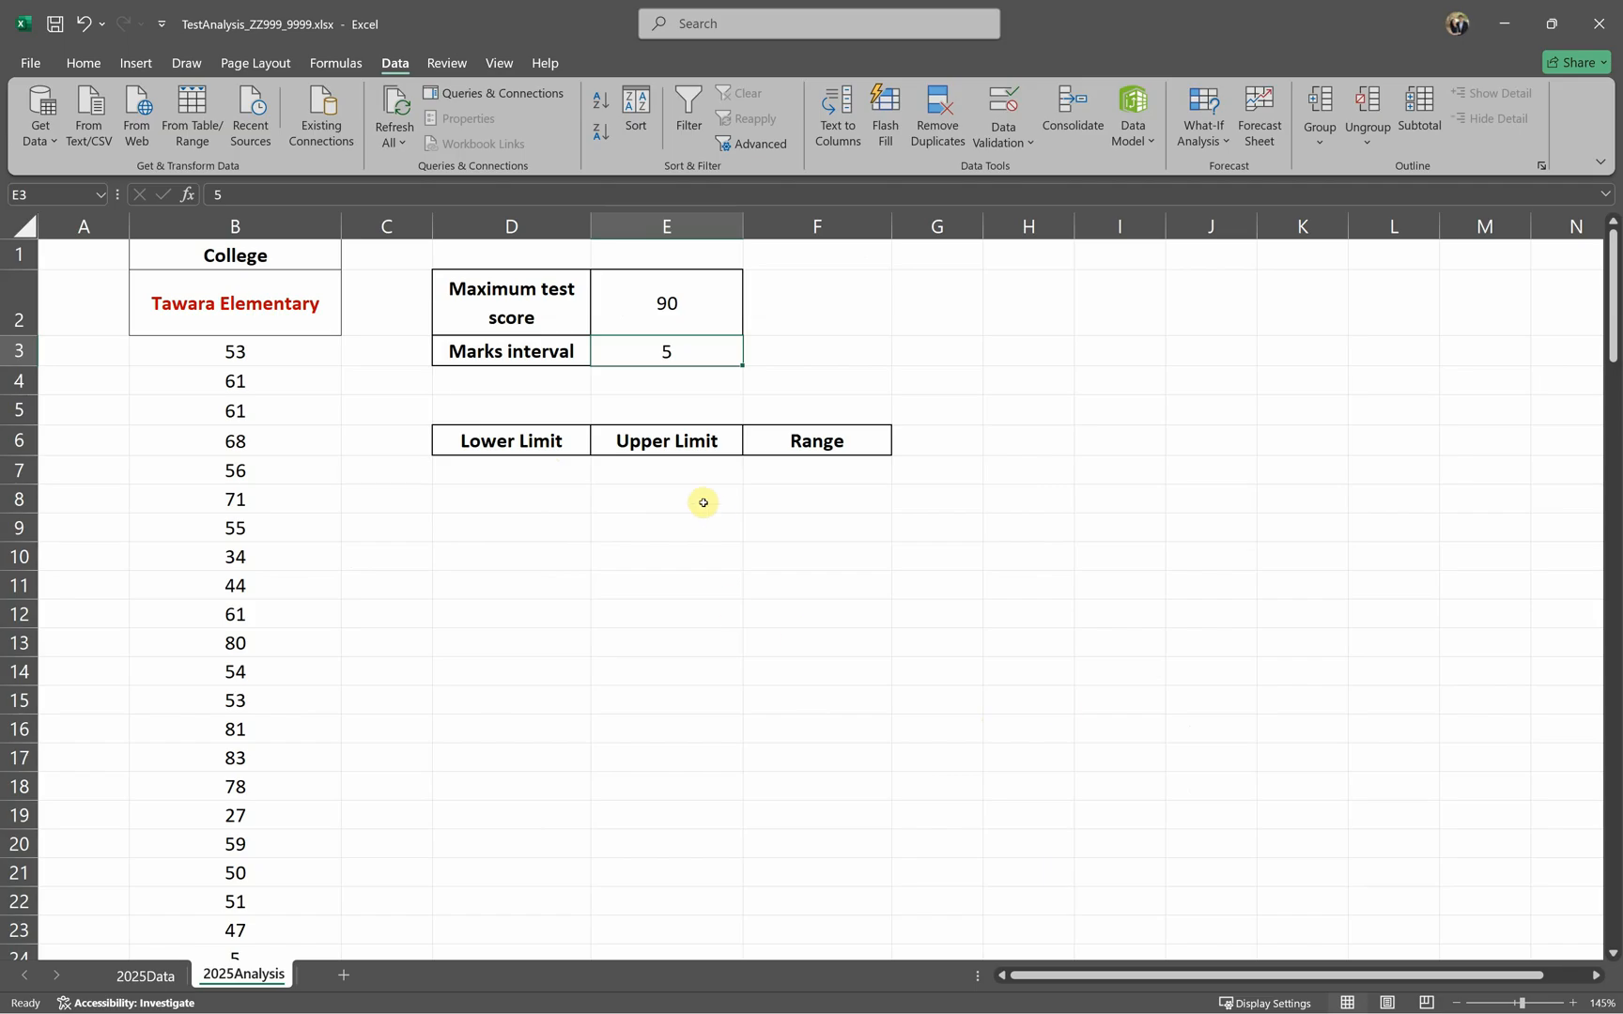
pyautogui.click(686, 469)
pyautogui.hotkey('alt', 'Tab')
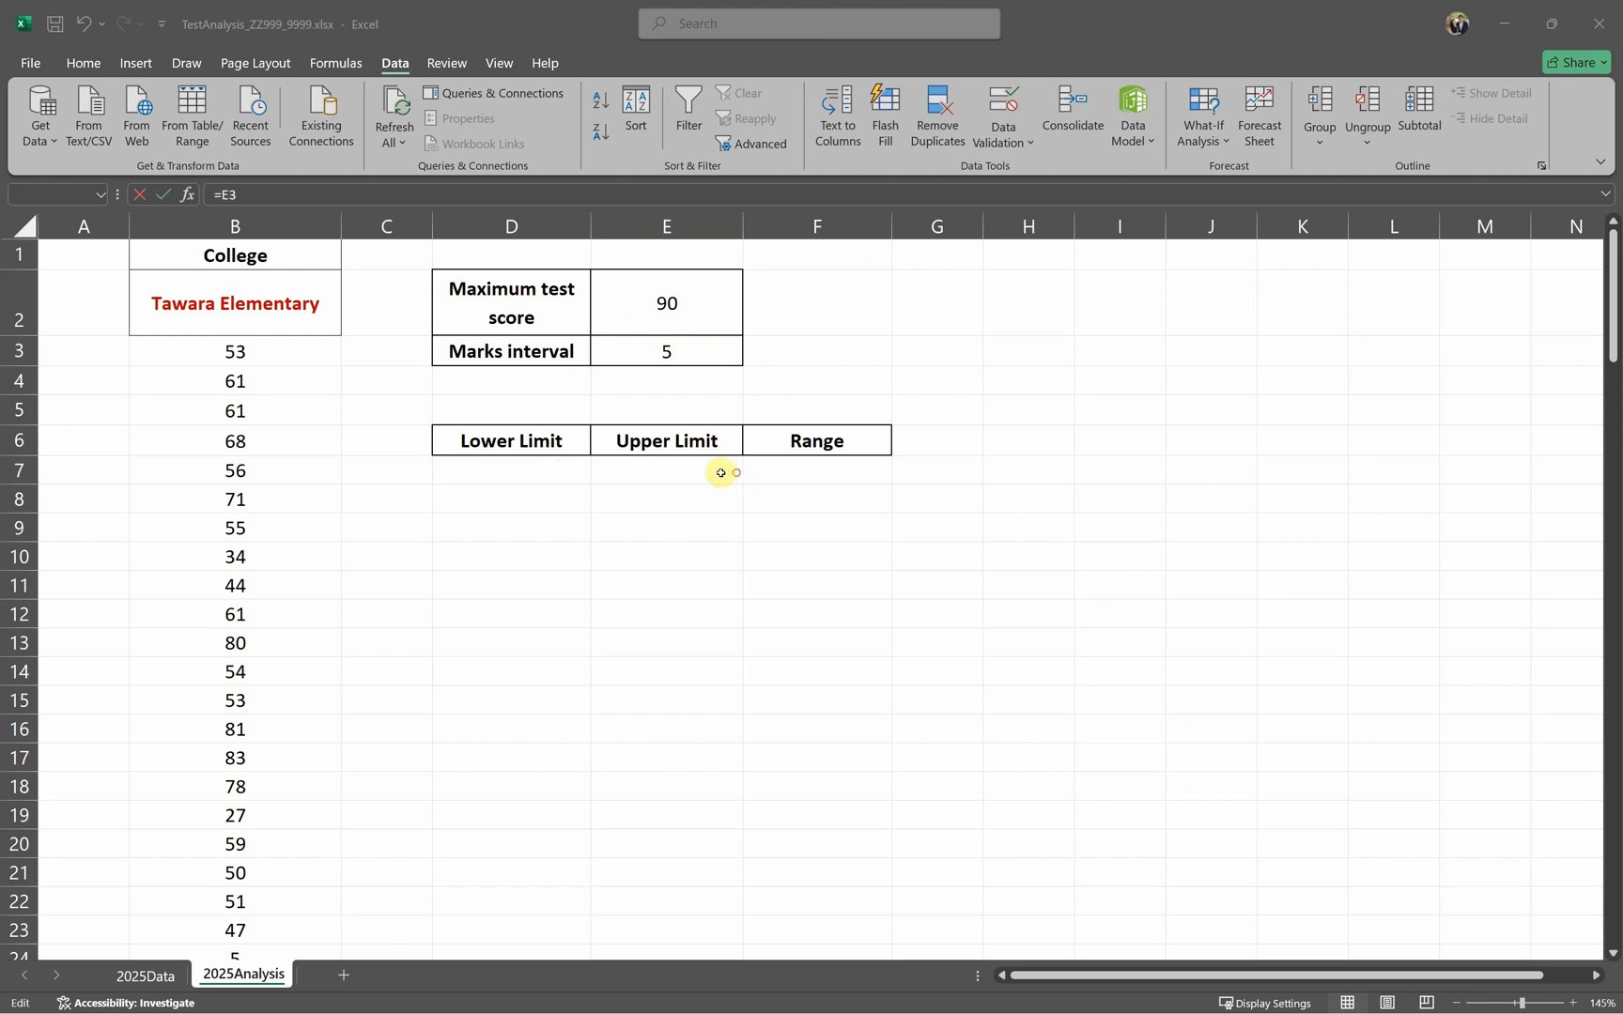
pyautogui.click(657, 465)
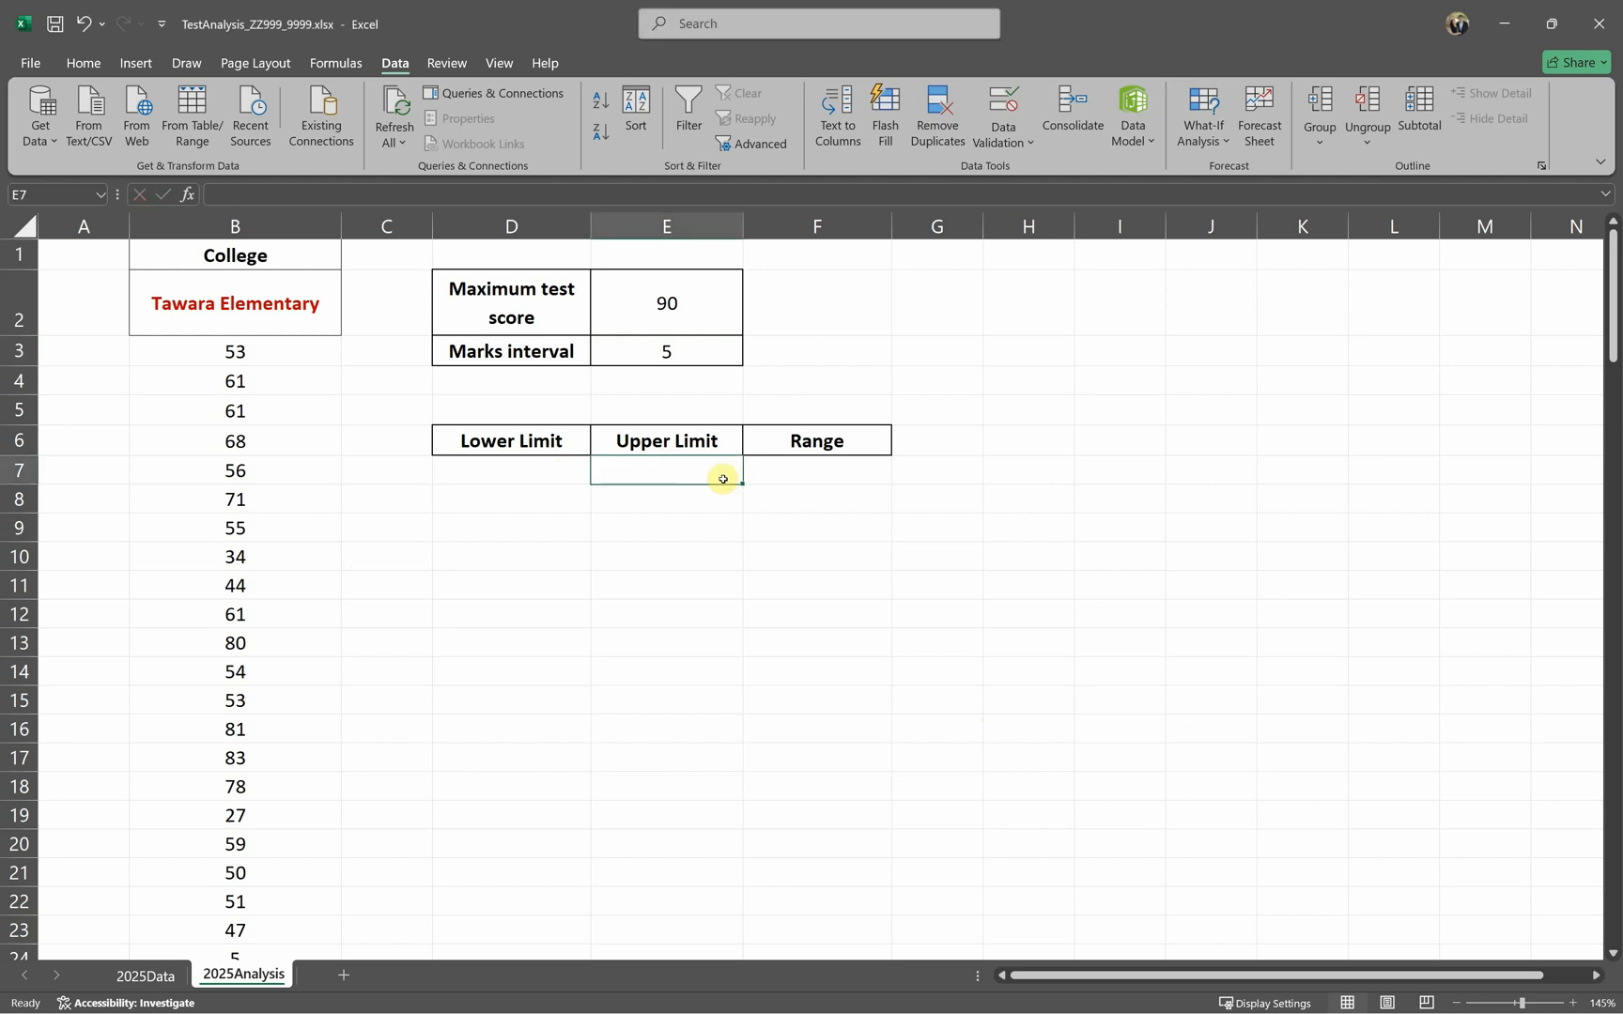
pyautogui.write('=')
pyautogui.click(693, 351)
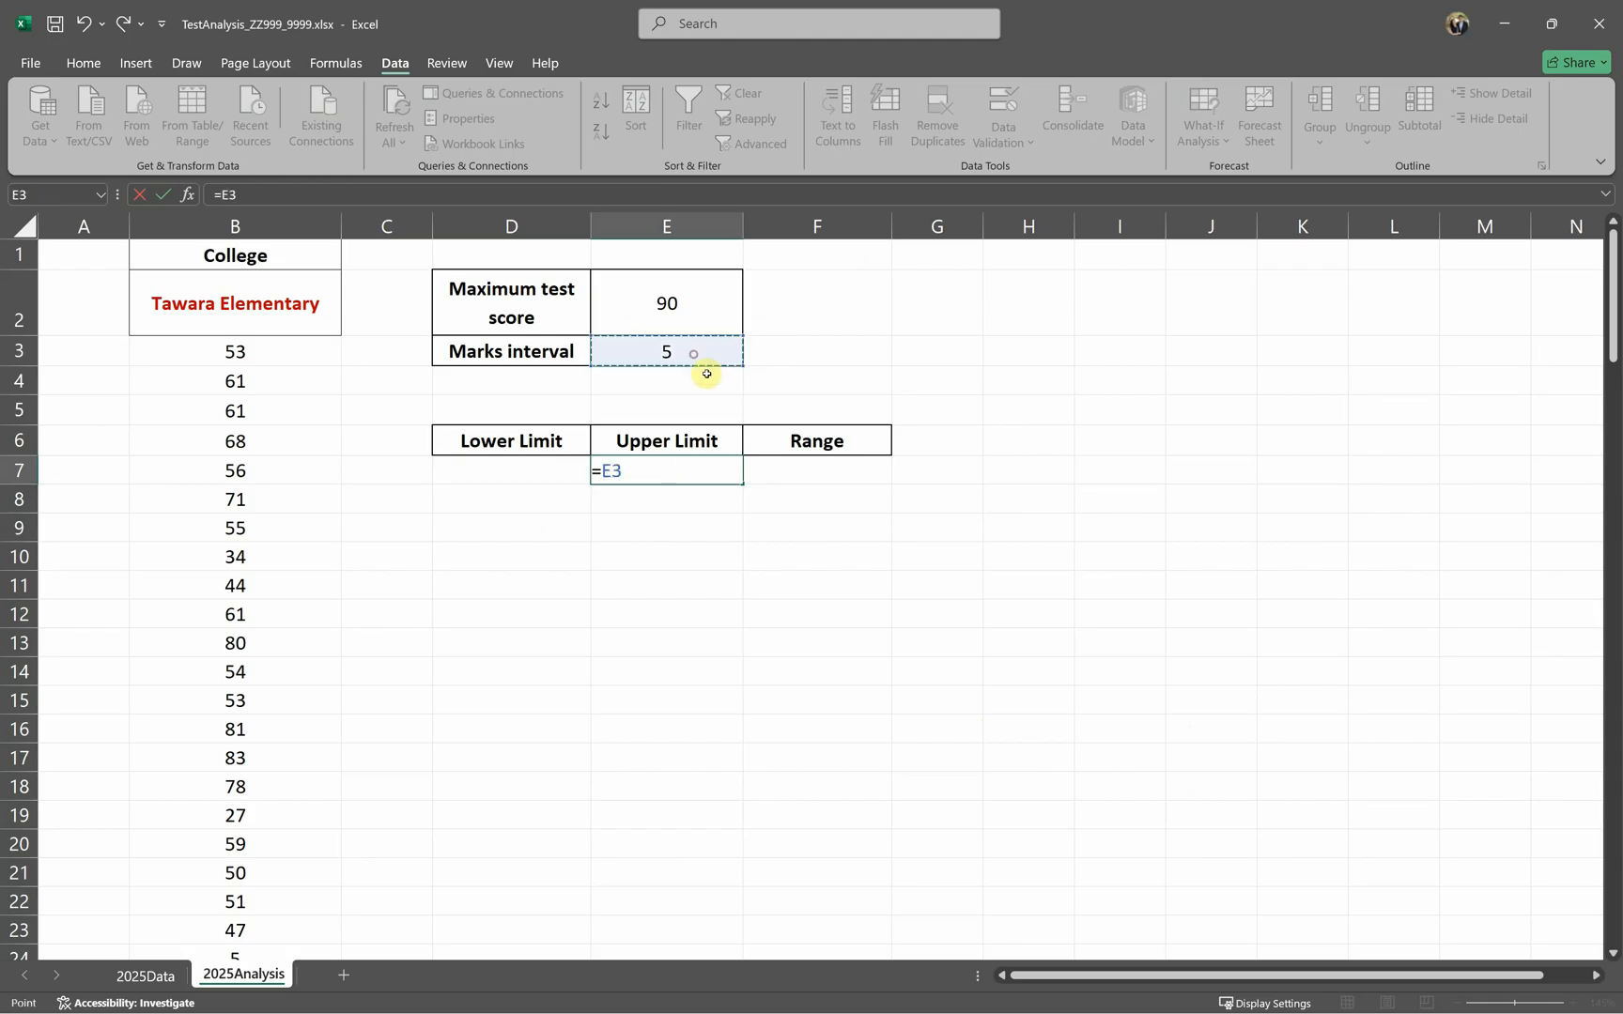
pyautogui.press('Return')
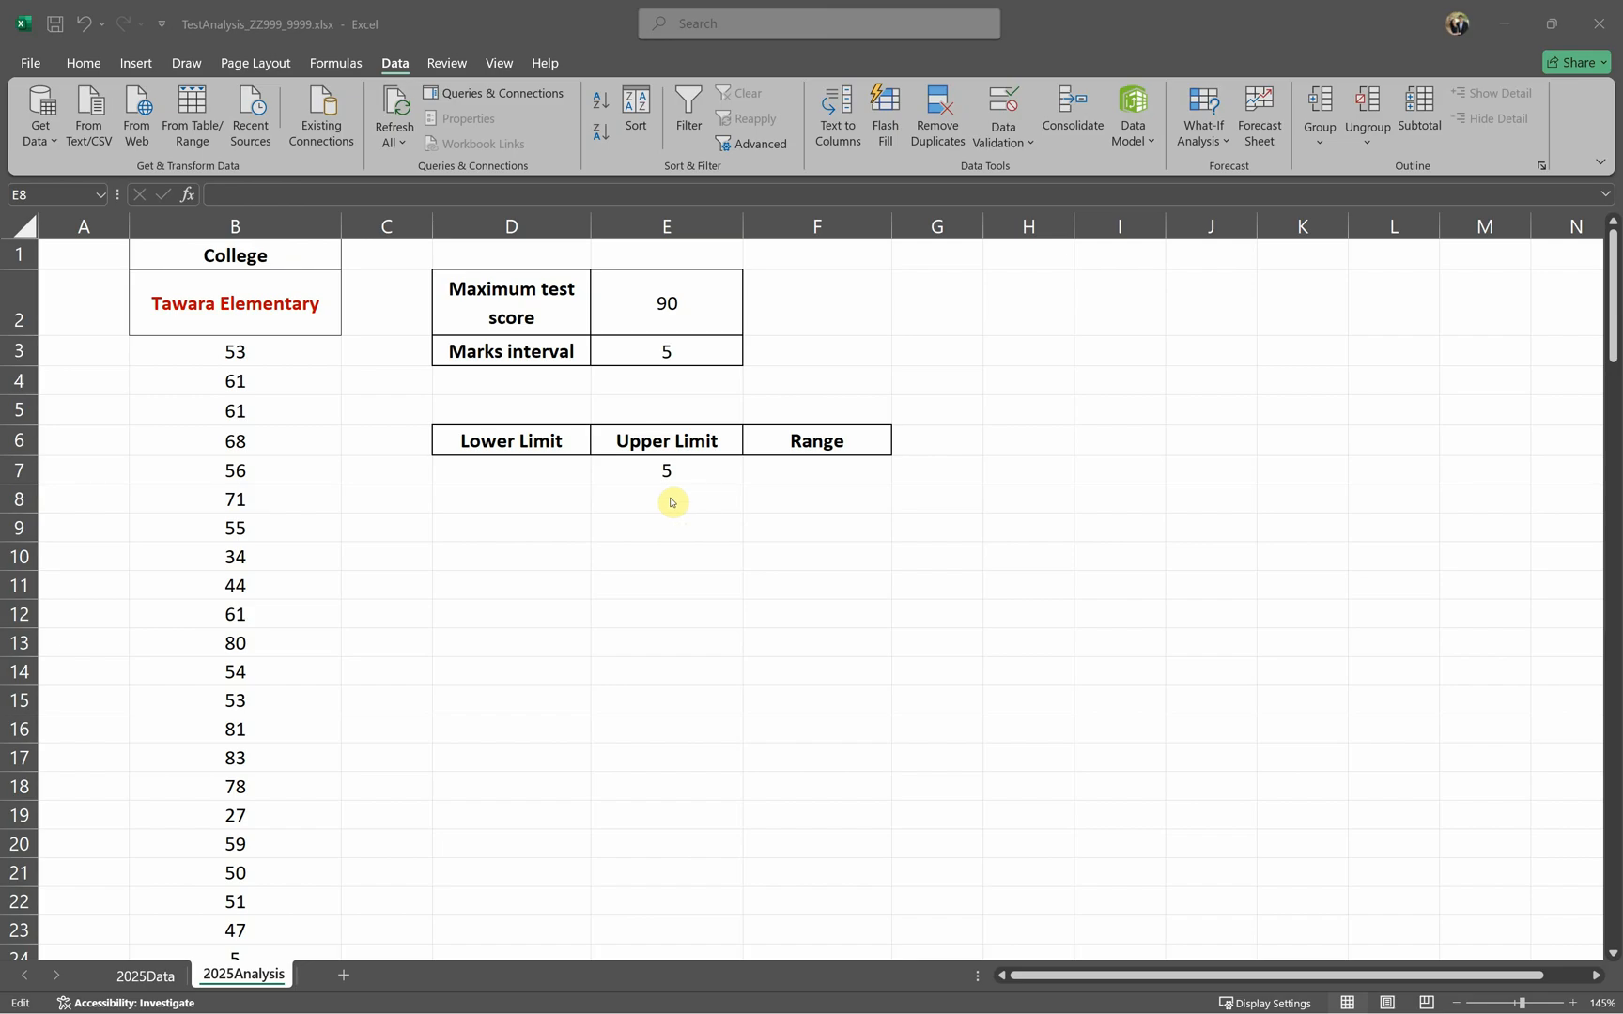
# Step: Enter =E7+E3 in cell E8 to add the Marks interval to the first Upper Limit
pyautogui.hotkey('ctrl', 'v')
pyautogui.click(704, 496)
pyautogui.write('=')
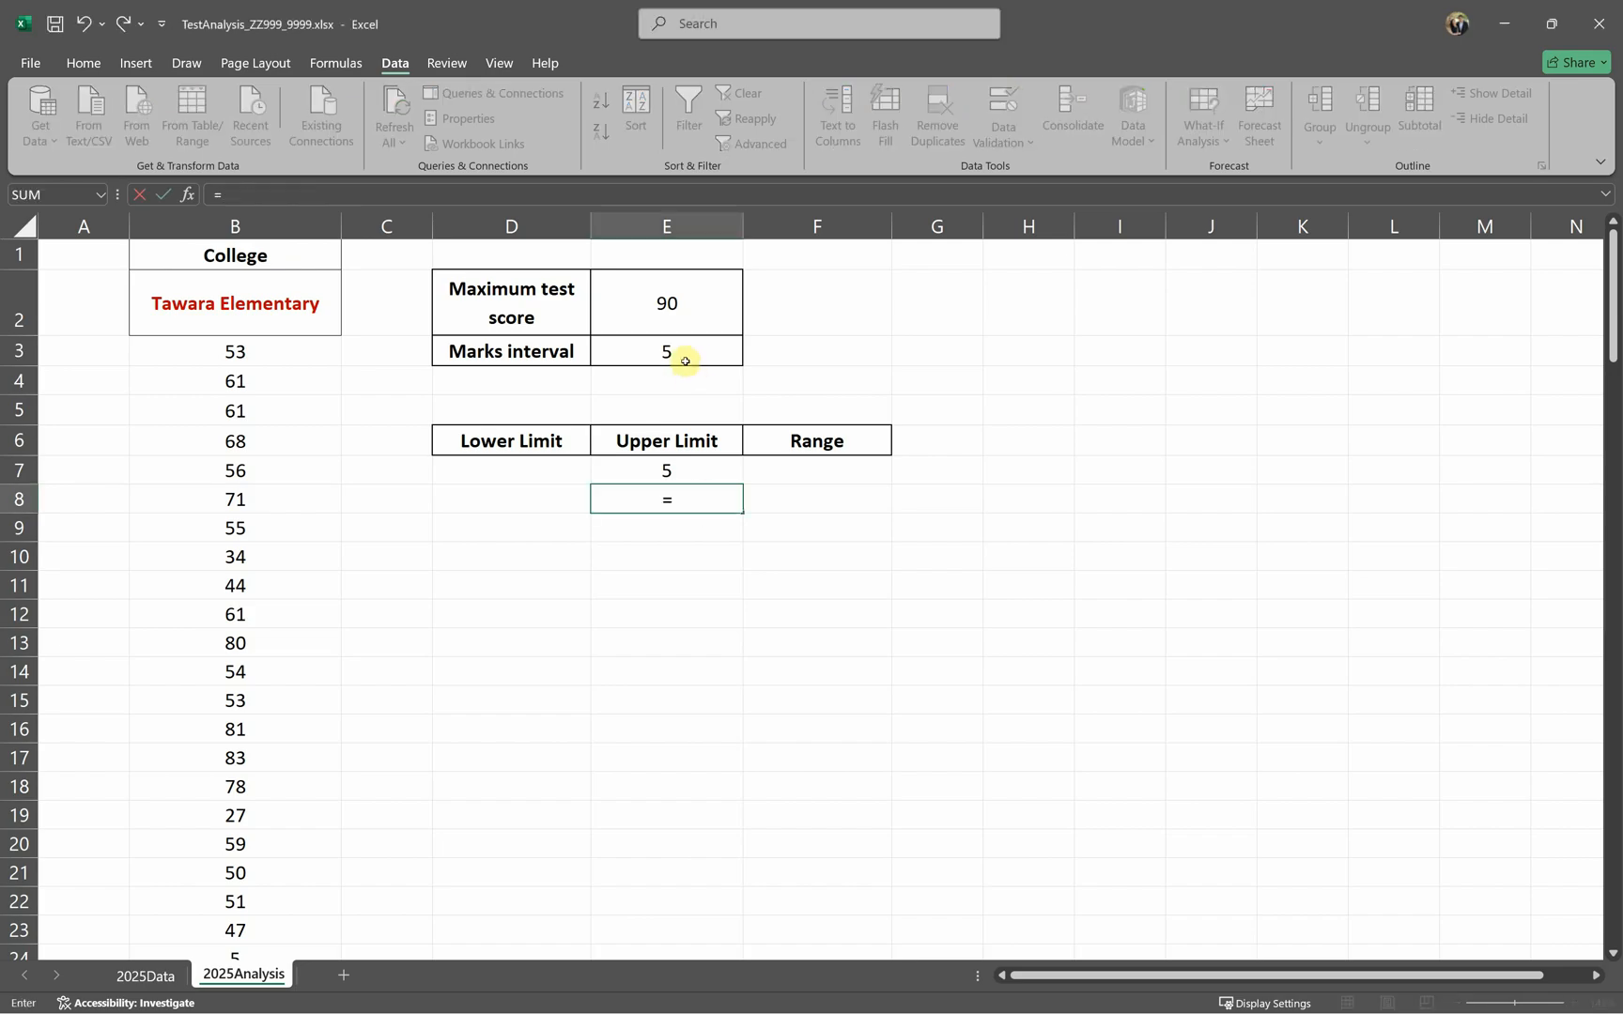
pyautogui.click(661, 467)
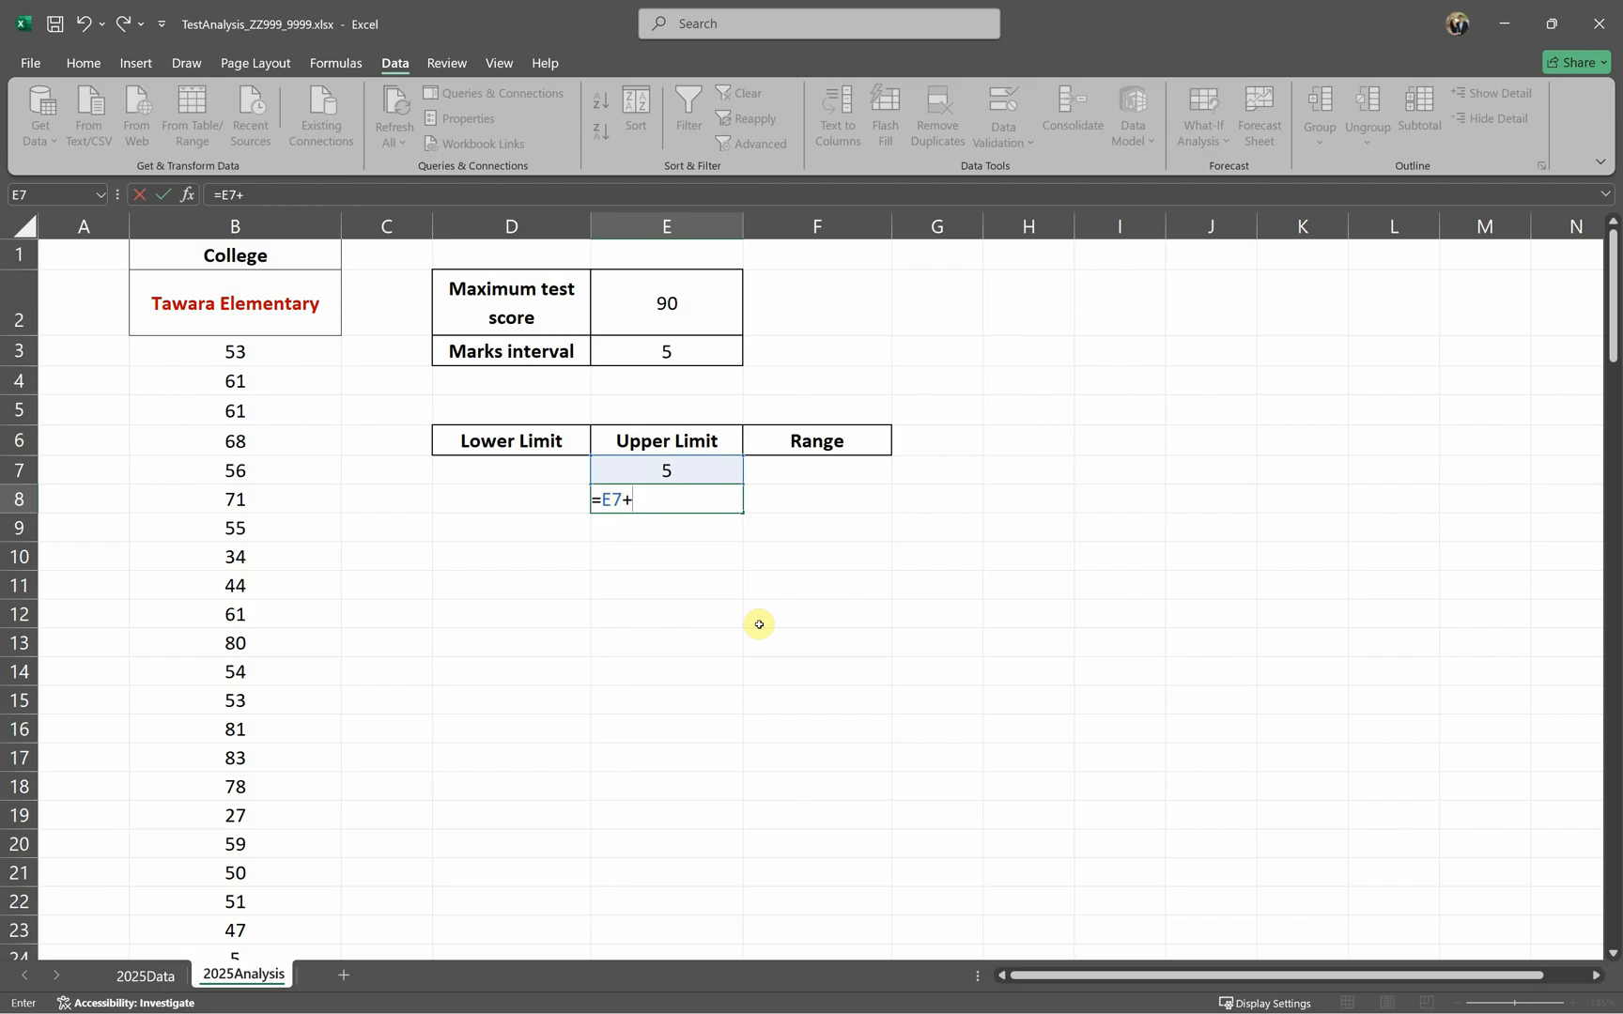
pyautogui.write('+')
pyautogui.click(652, 350)
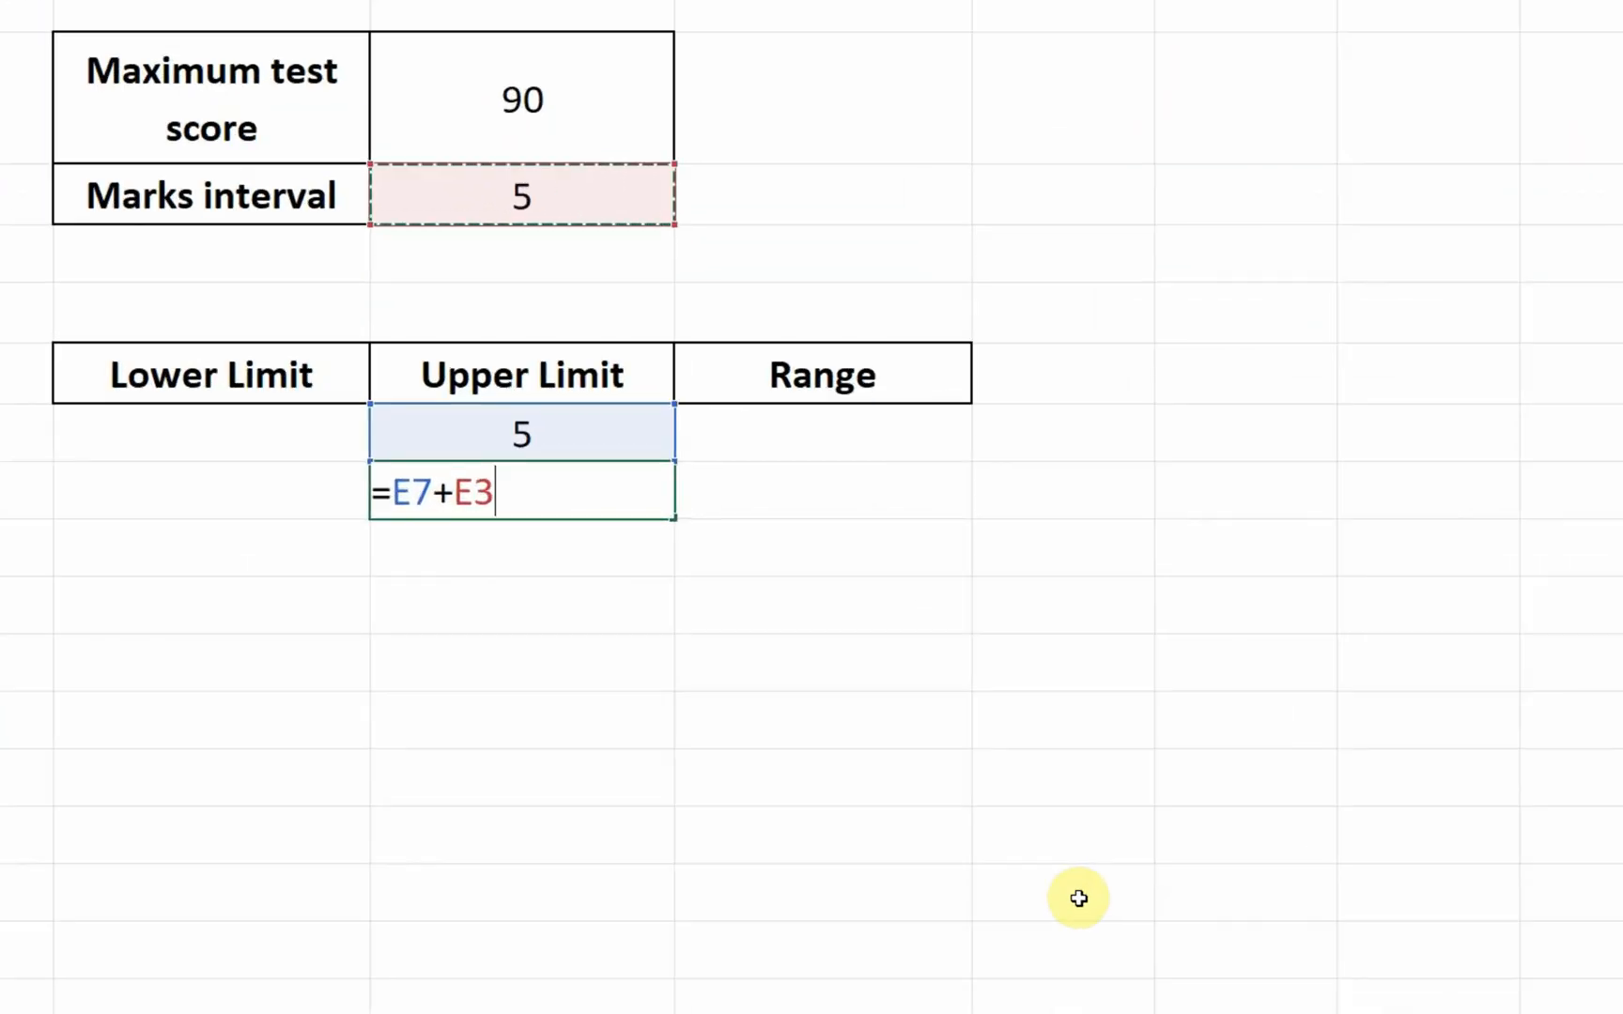
pyautogui.press('Return')
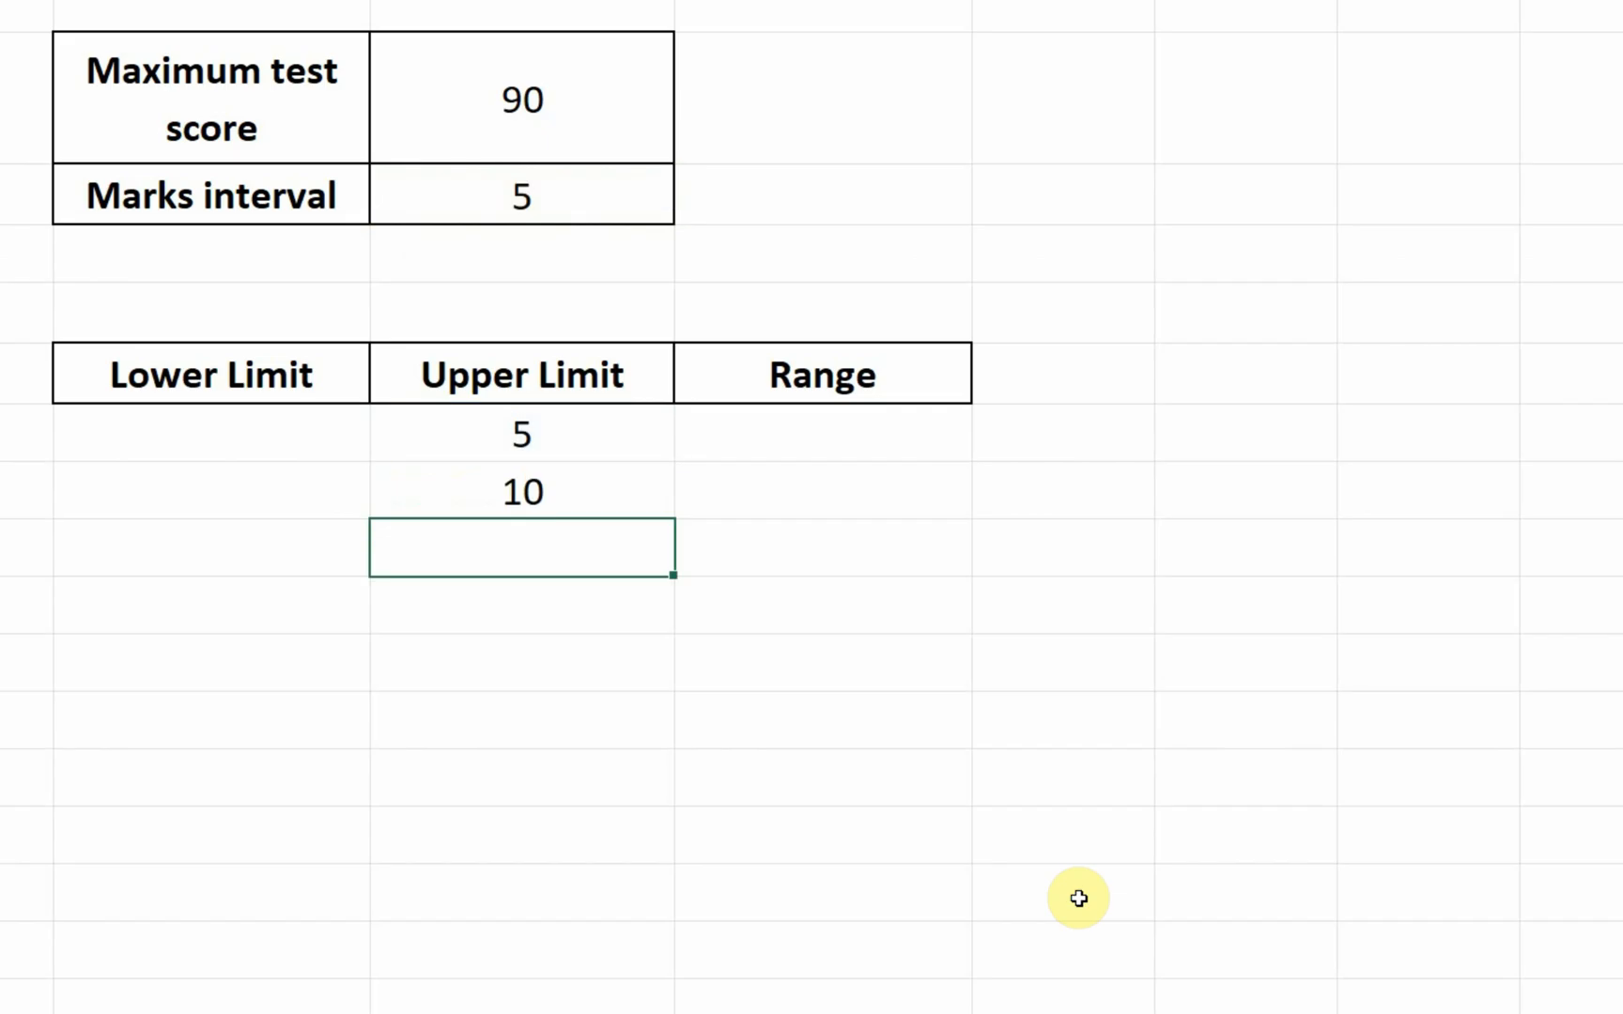
# Step: Try to fill the relative-reference Upper Limit formula from E8 down to E14
pyautogui.click(610, 486)
pyautogui.moveTo(675, 519); pyautogui.dragTo(703, 873)
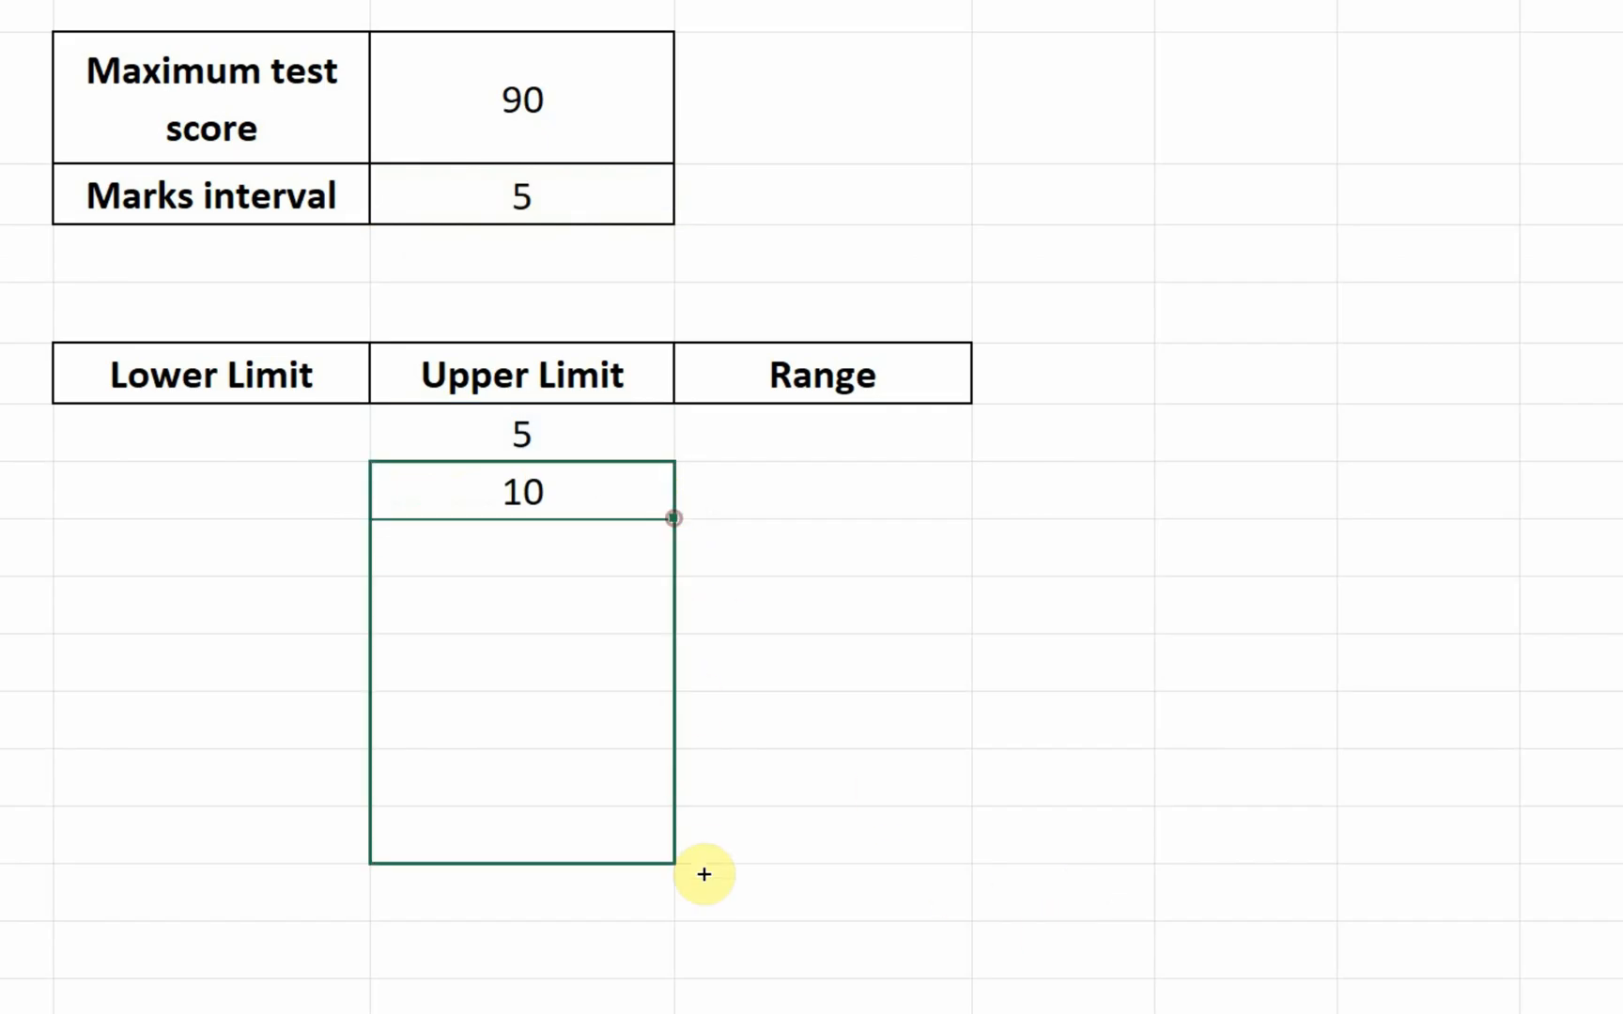
pyautogui.click(593, 507)
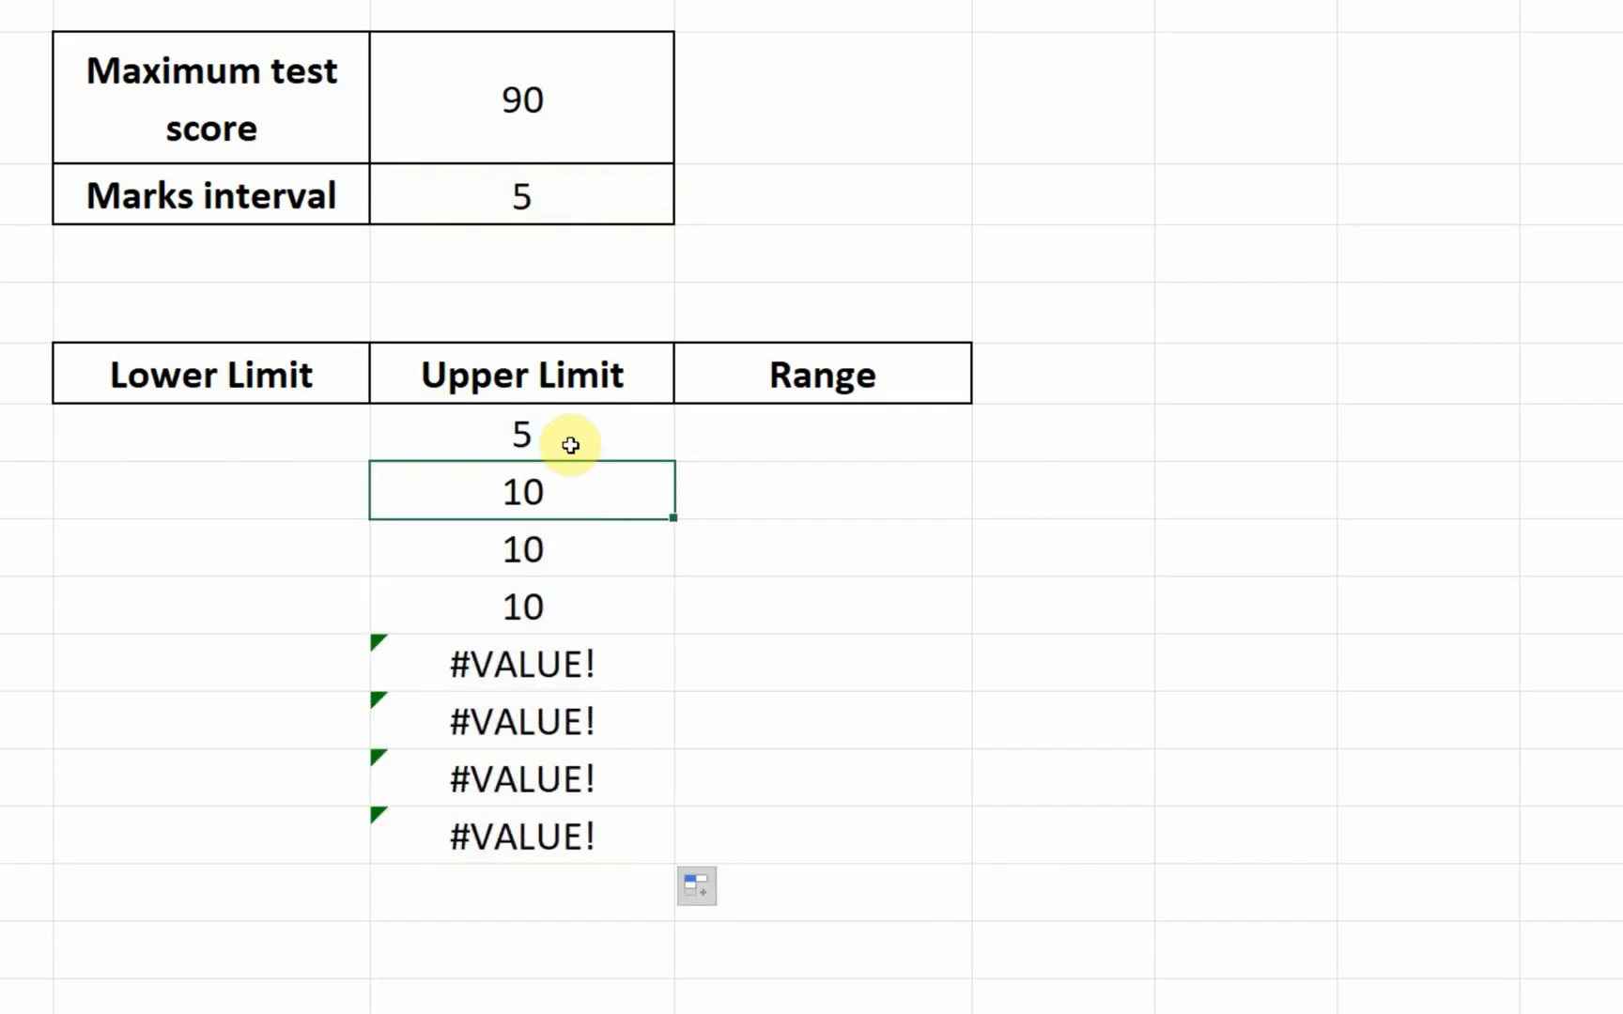
# Step: Make the Marks interval reference in E8 absolute, so the formula reads =E7+$E$3
pyautogui.doubleClick(551, 491)
pyautogui.doubleClick(477, 504)
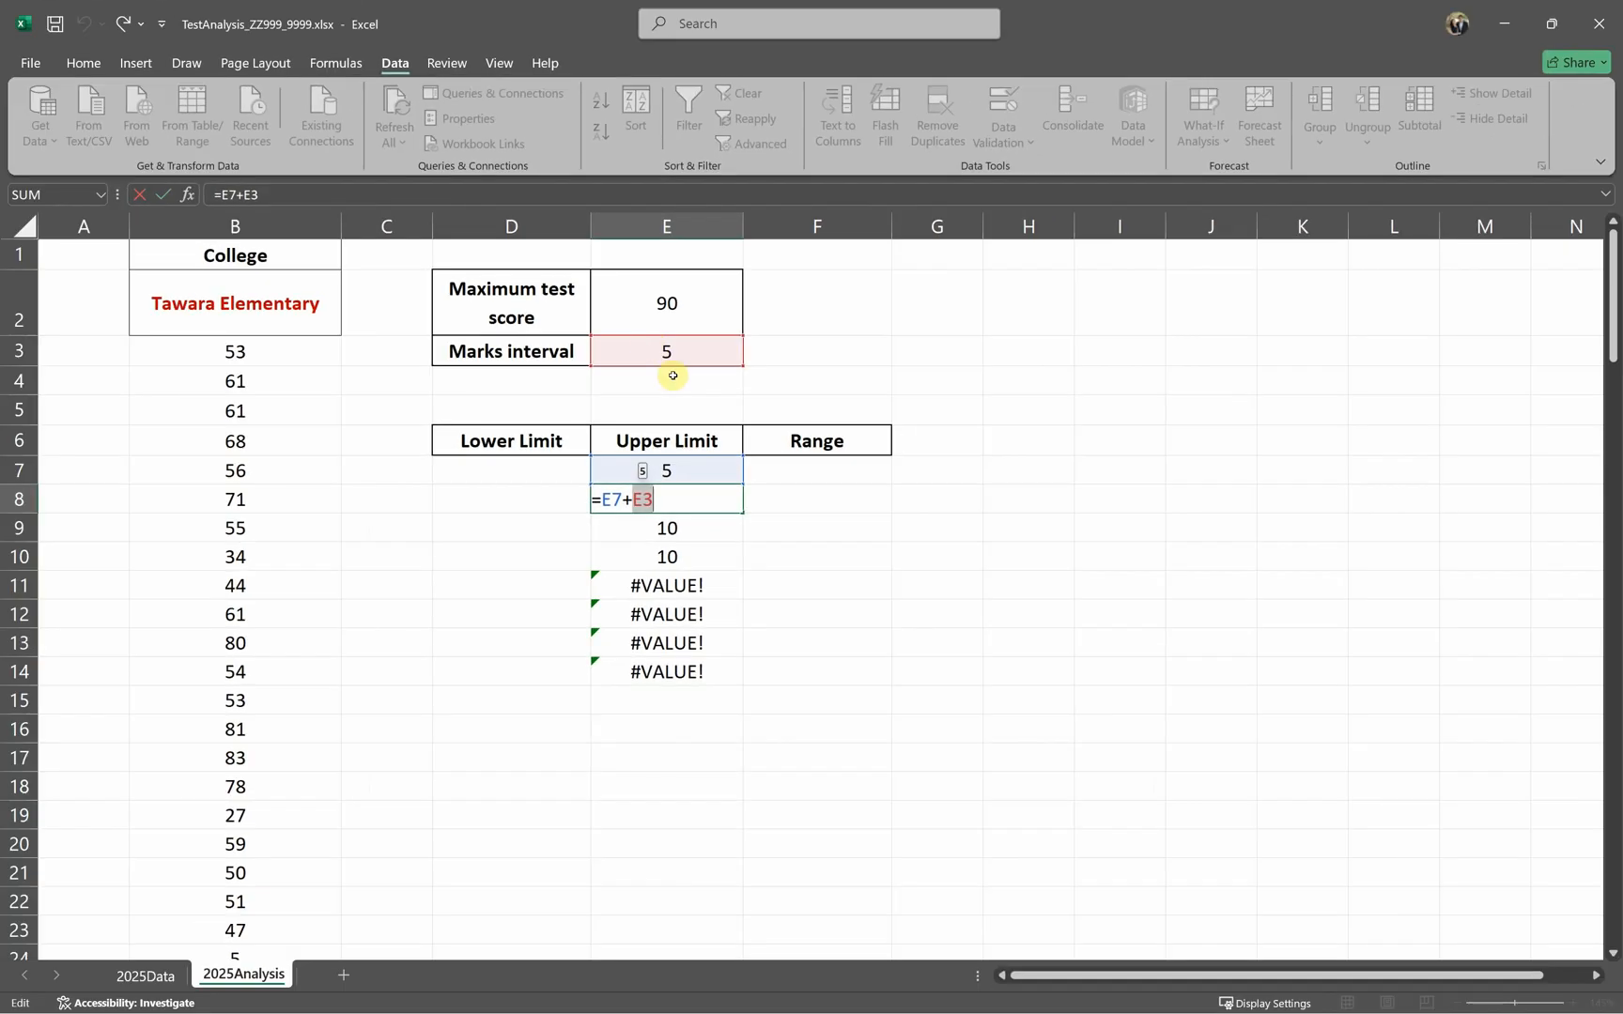
pyautogui.press('F4')
pyautogui.press('Return')
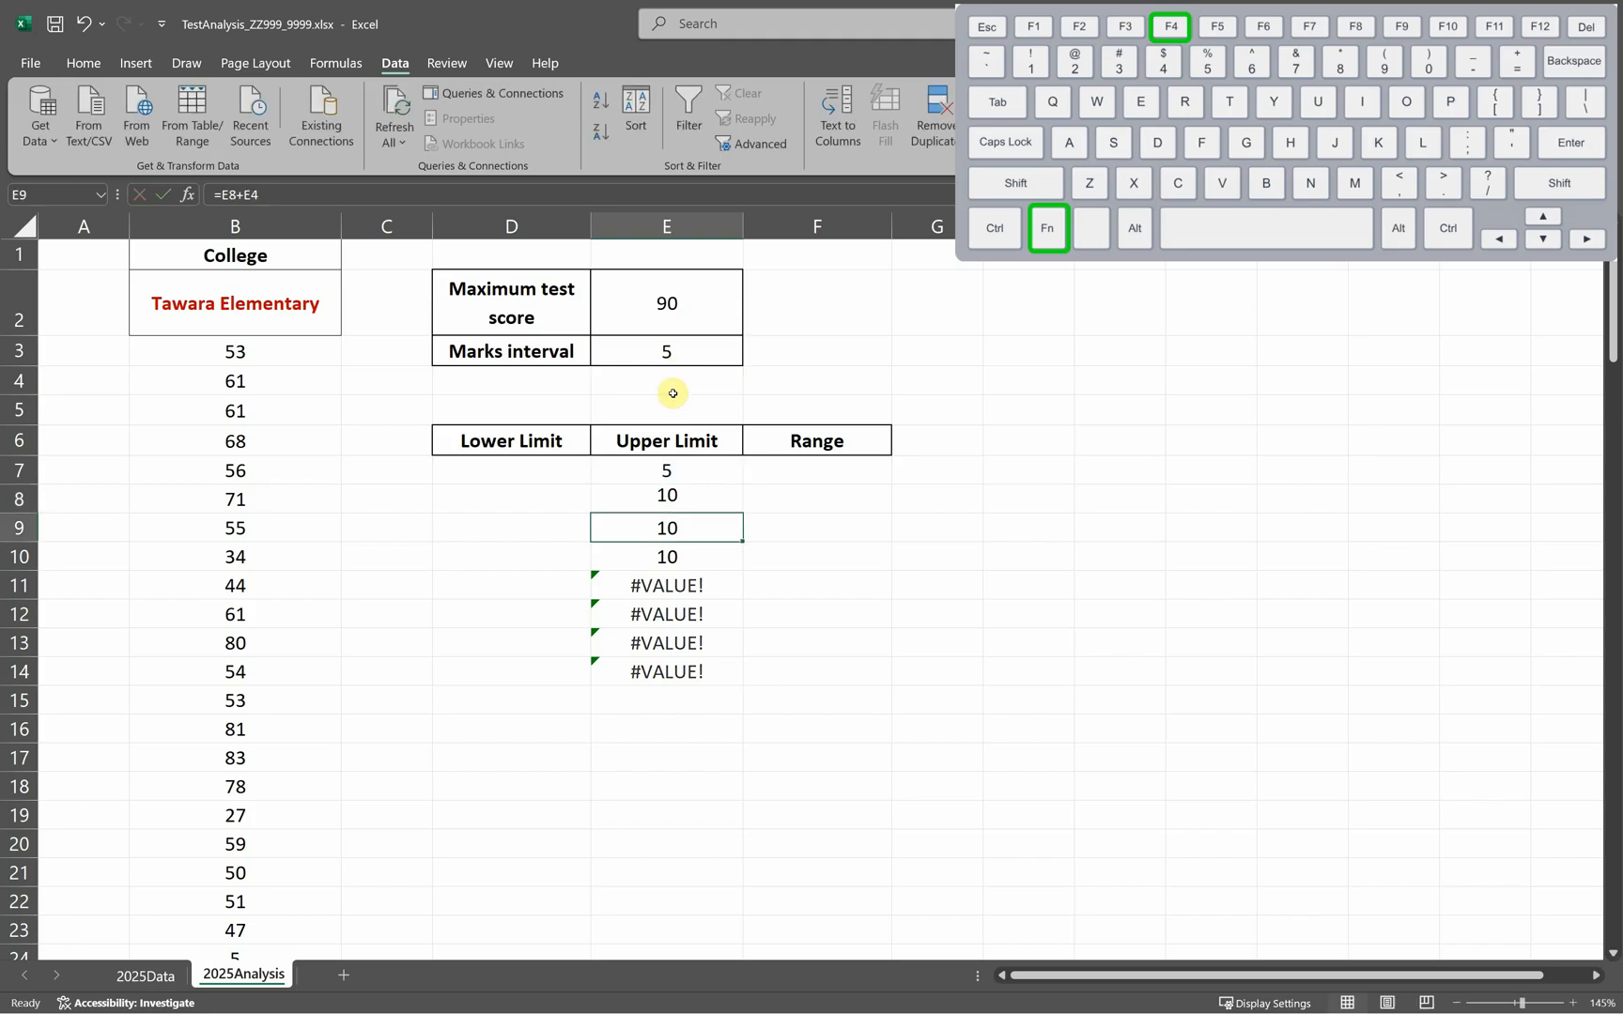
# Step: Fill the corrected Upper Limit formula from E8 down to E17 and review the formulas and resulting column
pyautogui.click(703, 497)
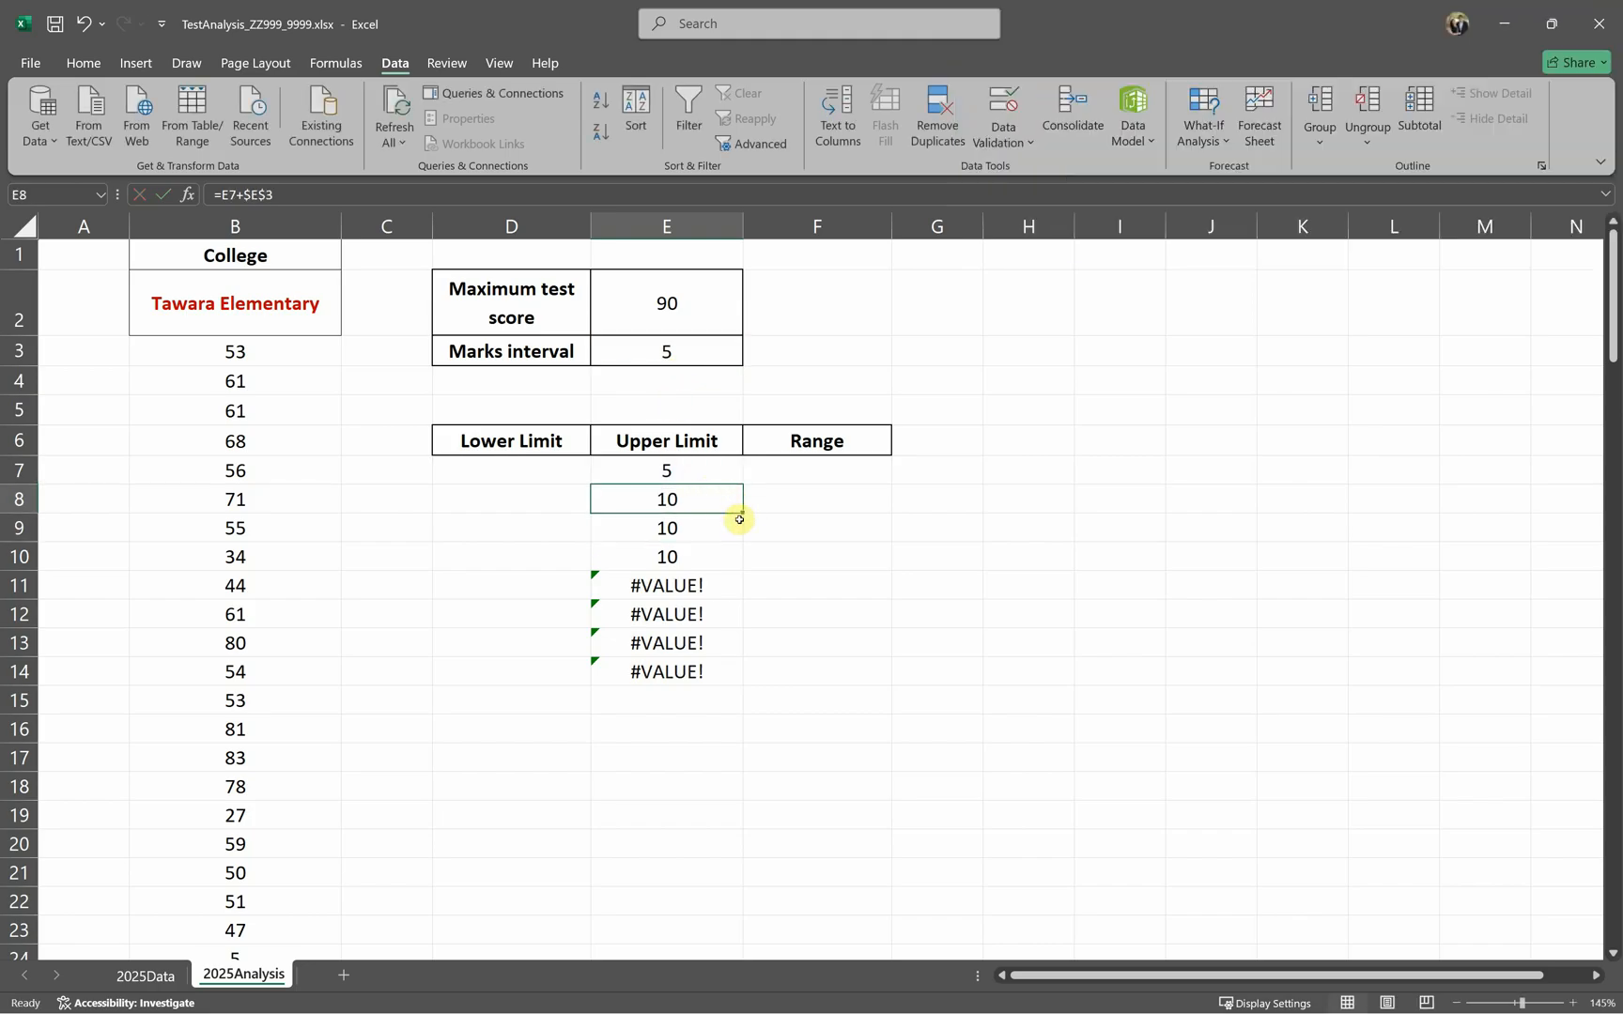
pyautogui.moveTo(742, 513); pyautogui.dragTo(752, 762)
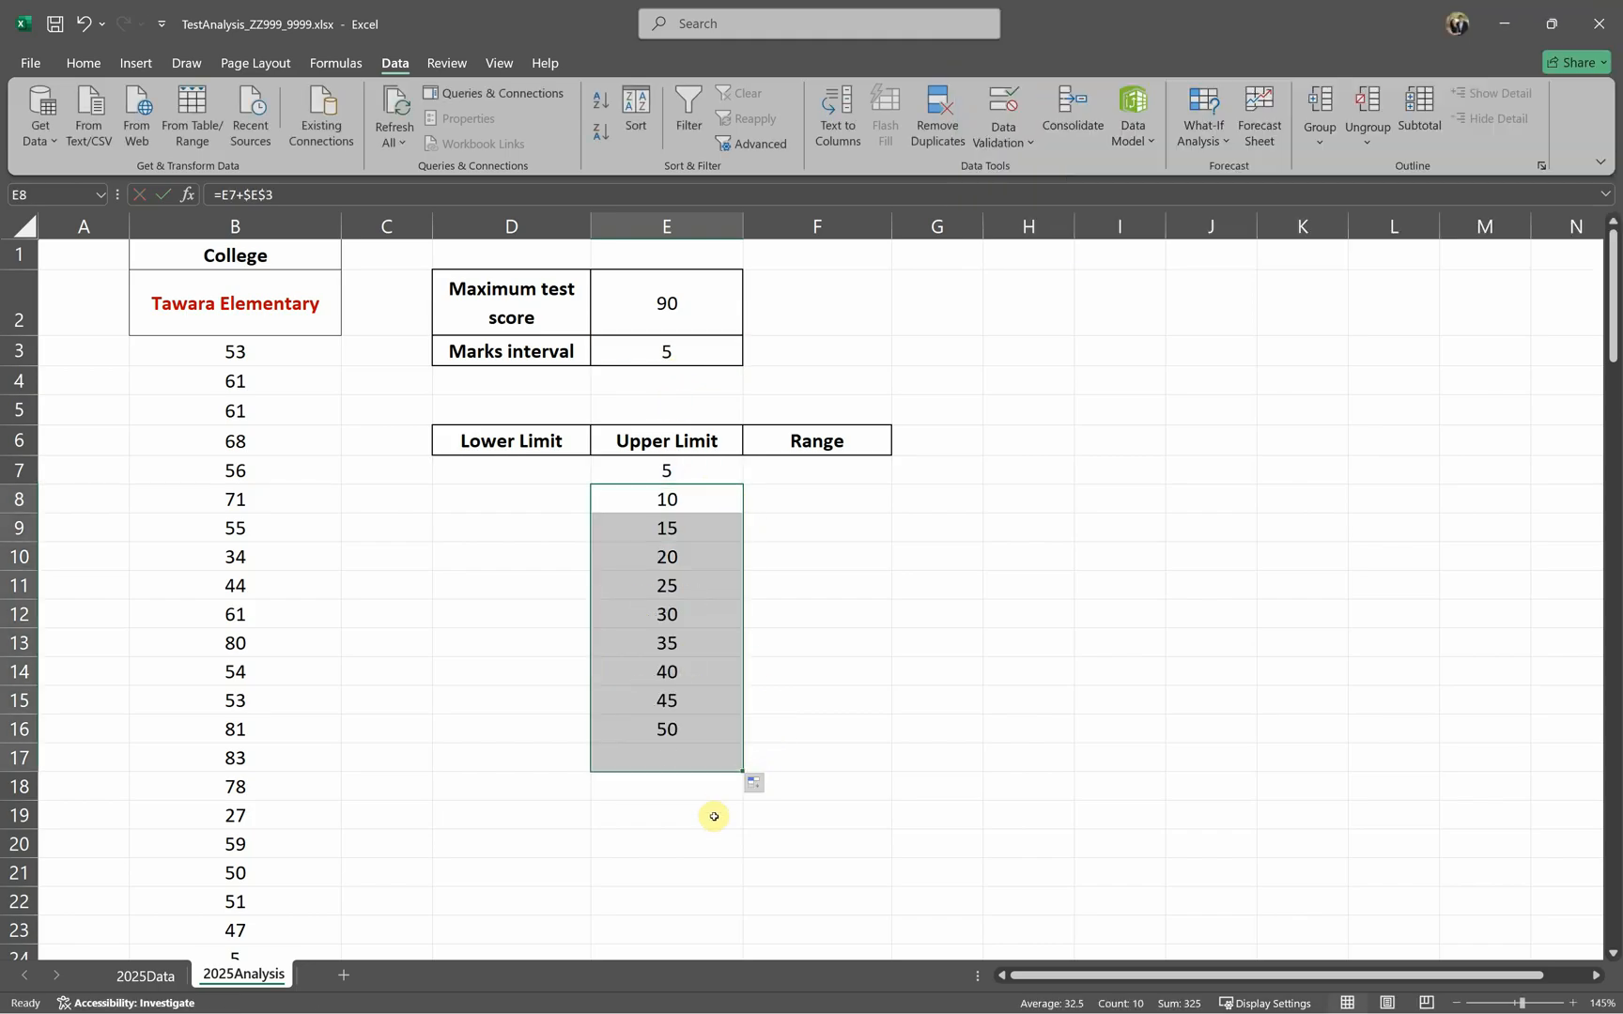
pyautogui.click(705, 556)
pyautogui.click(695, 498)
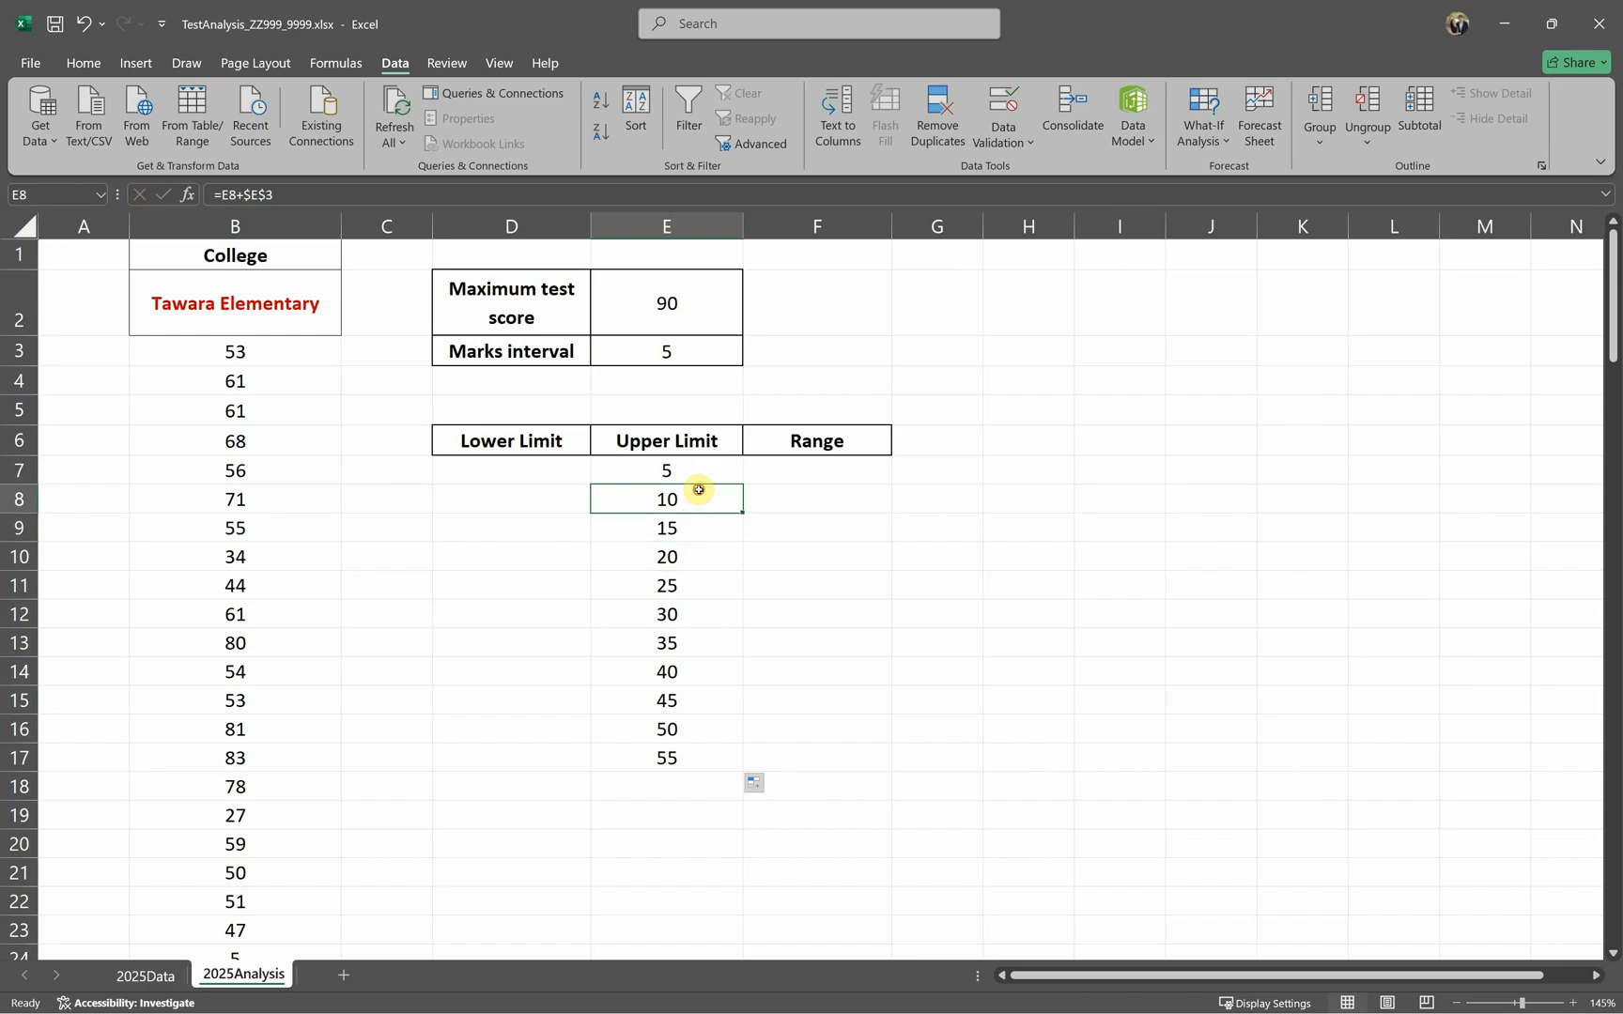
pyautogui.click(697, 471)
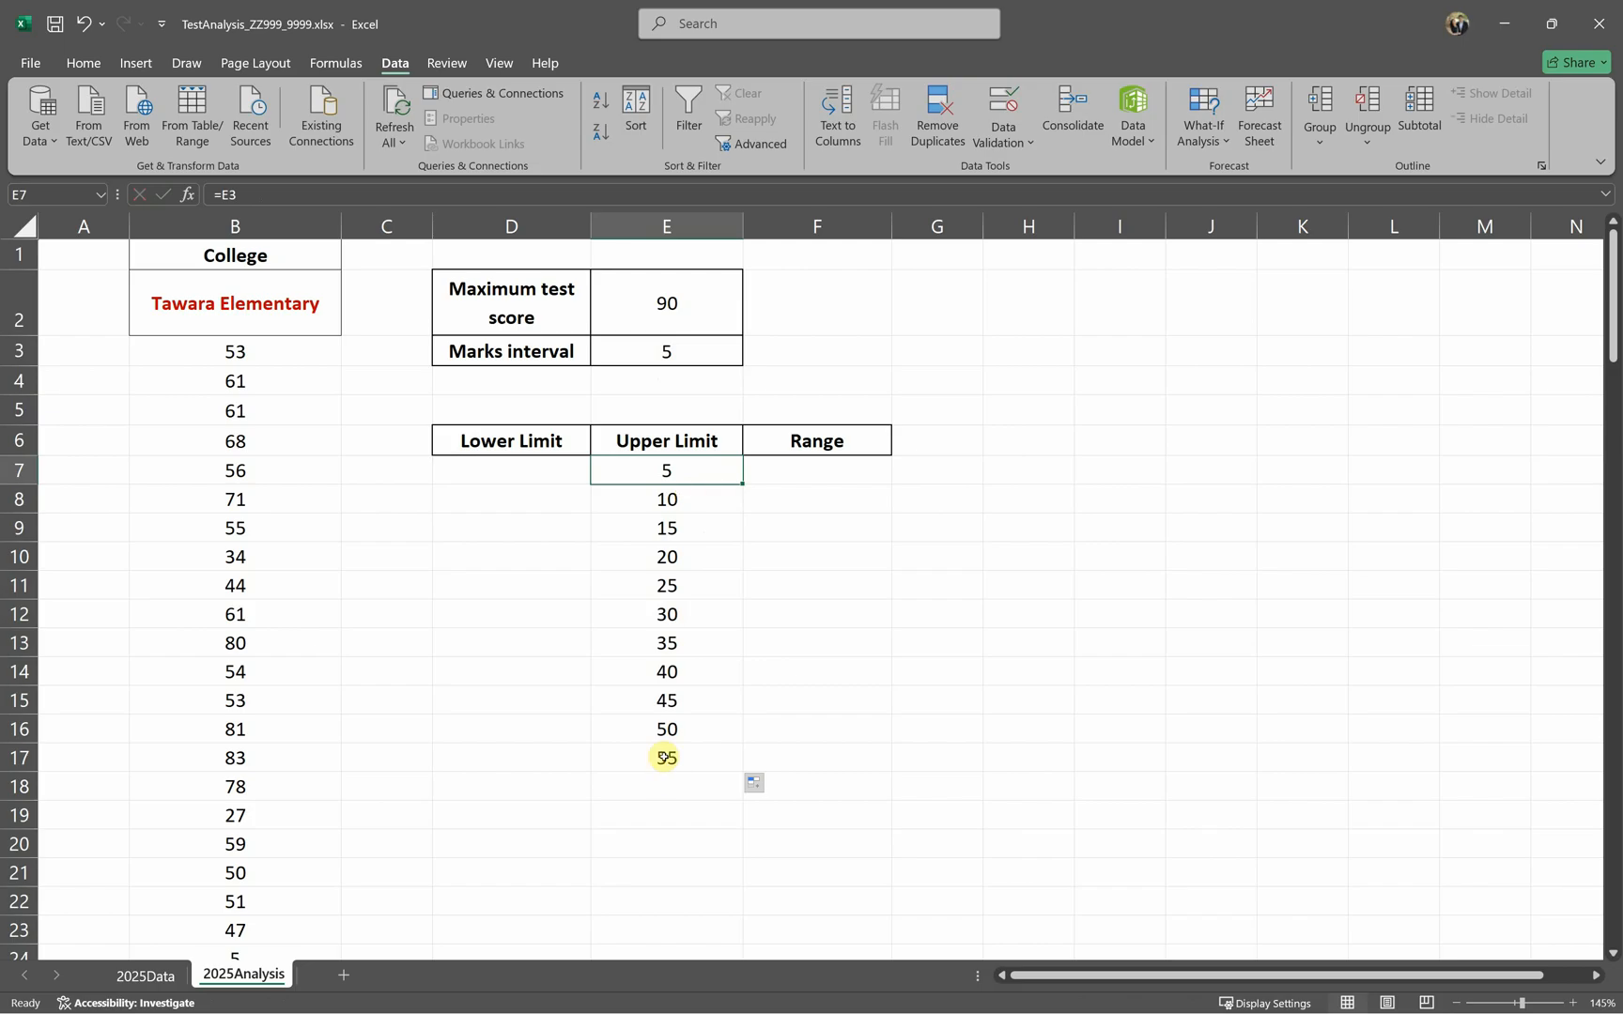
pyautogui.moveTo(693, 478); pyautogui.dragTo(661, 823)
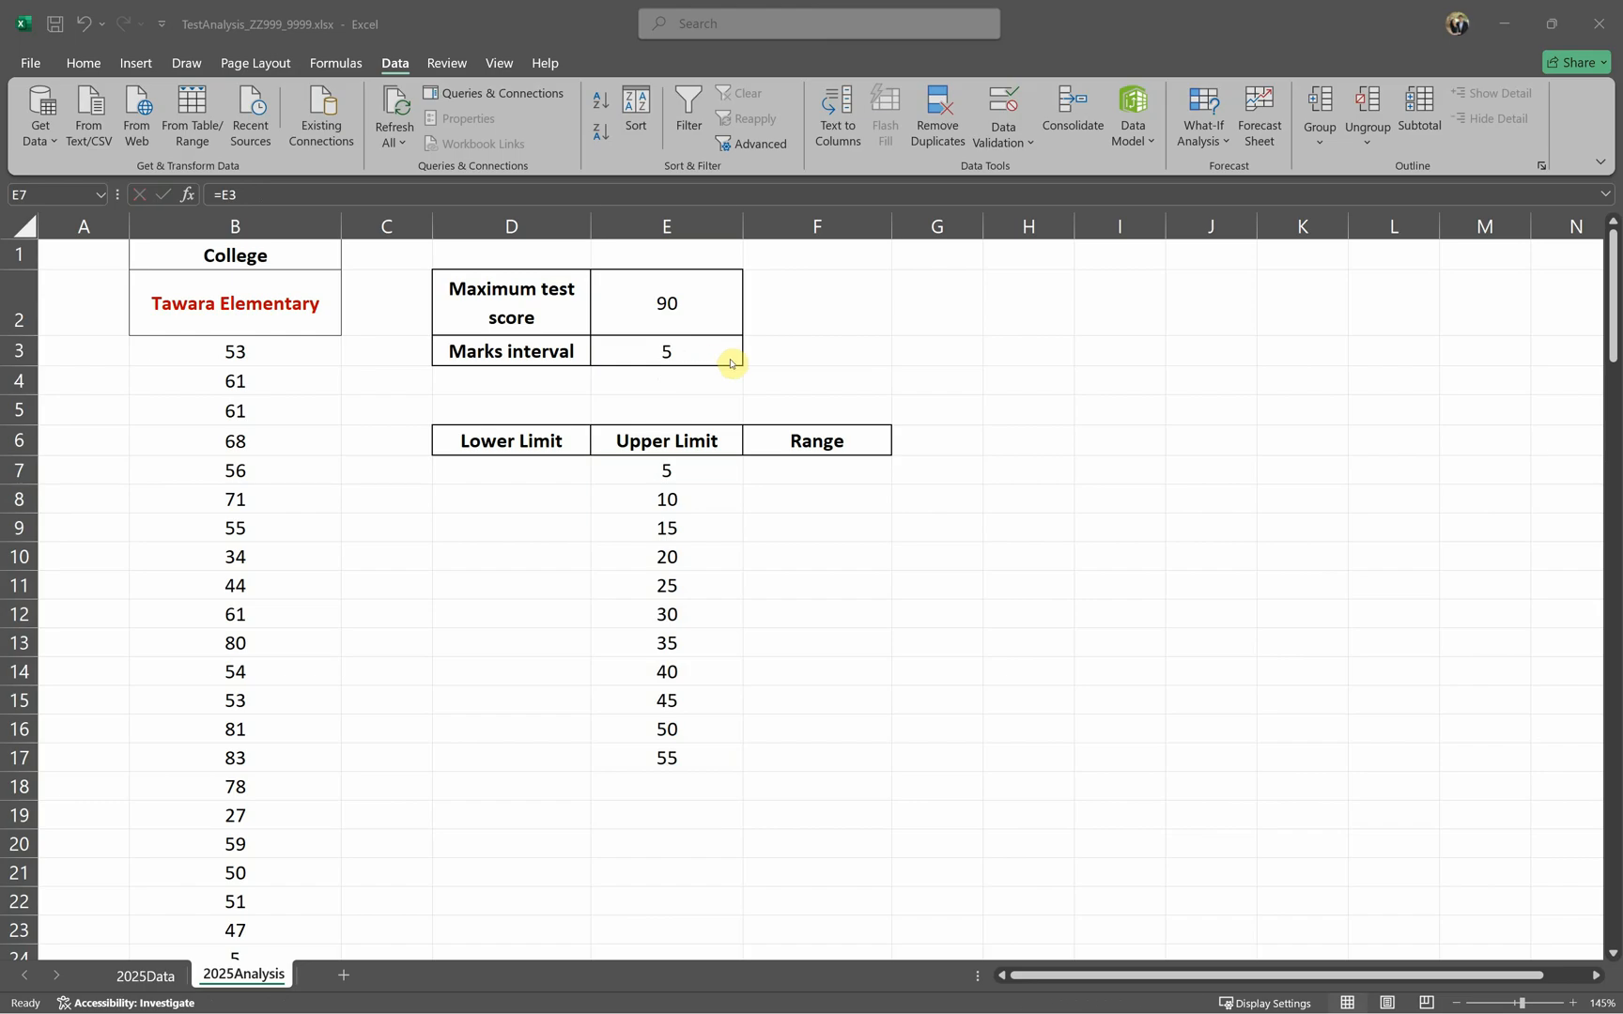
# Step: Switch to the question paper PDF and underline the last Upper Limit of Example 1, checking it against where Example 2 ends
pyautogui.hotkey('alt', 'Tab')
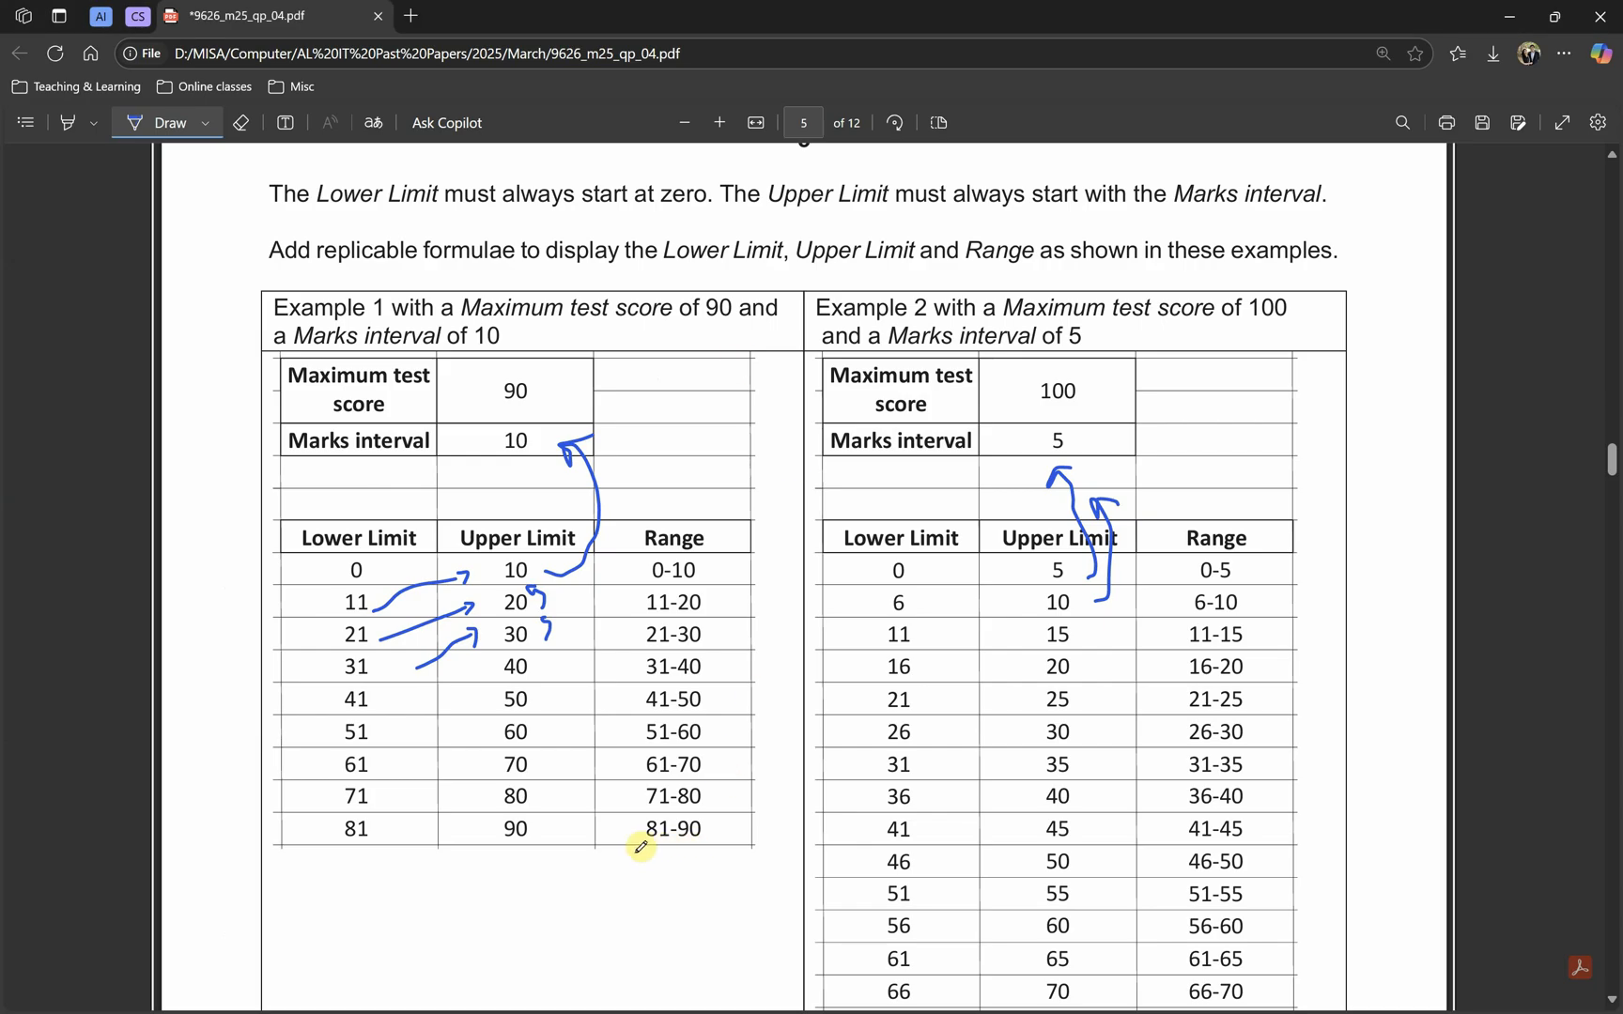
pyautogui.moveTo(503, 849); pyautogui.dragTo(538, 852)
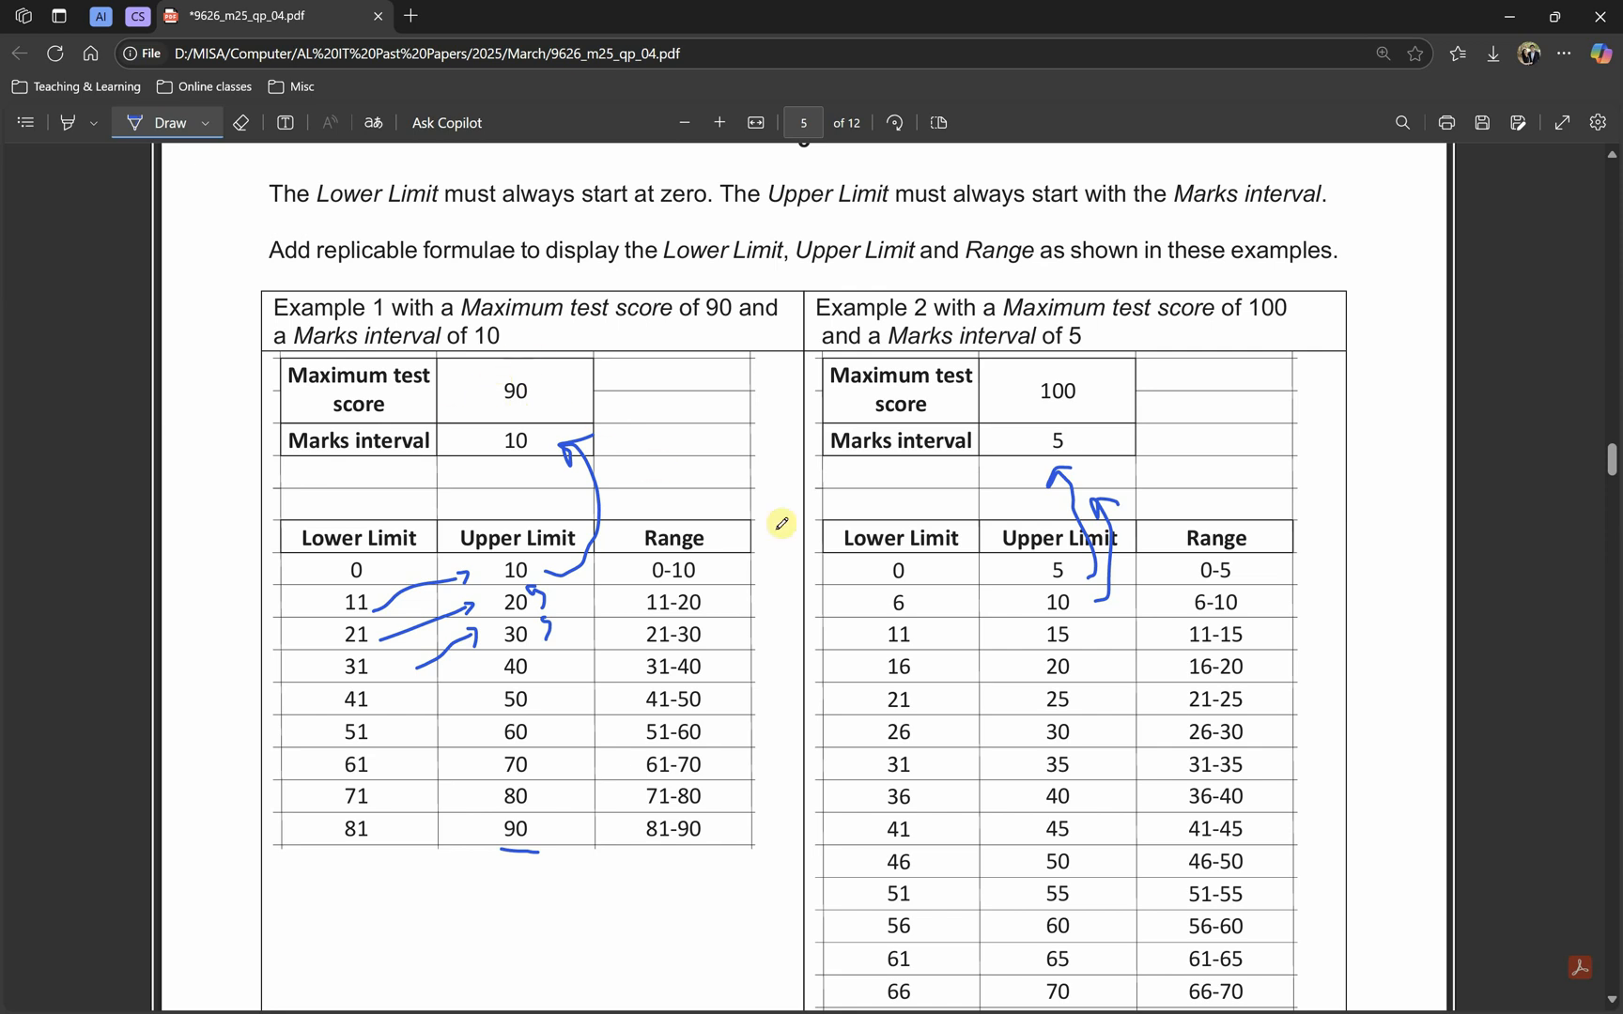
pyautogui.scroll(-5, 1173, 715)
pyautogui.scroll(5, 1061, 718)
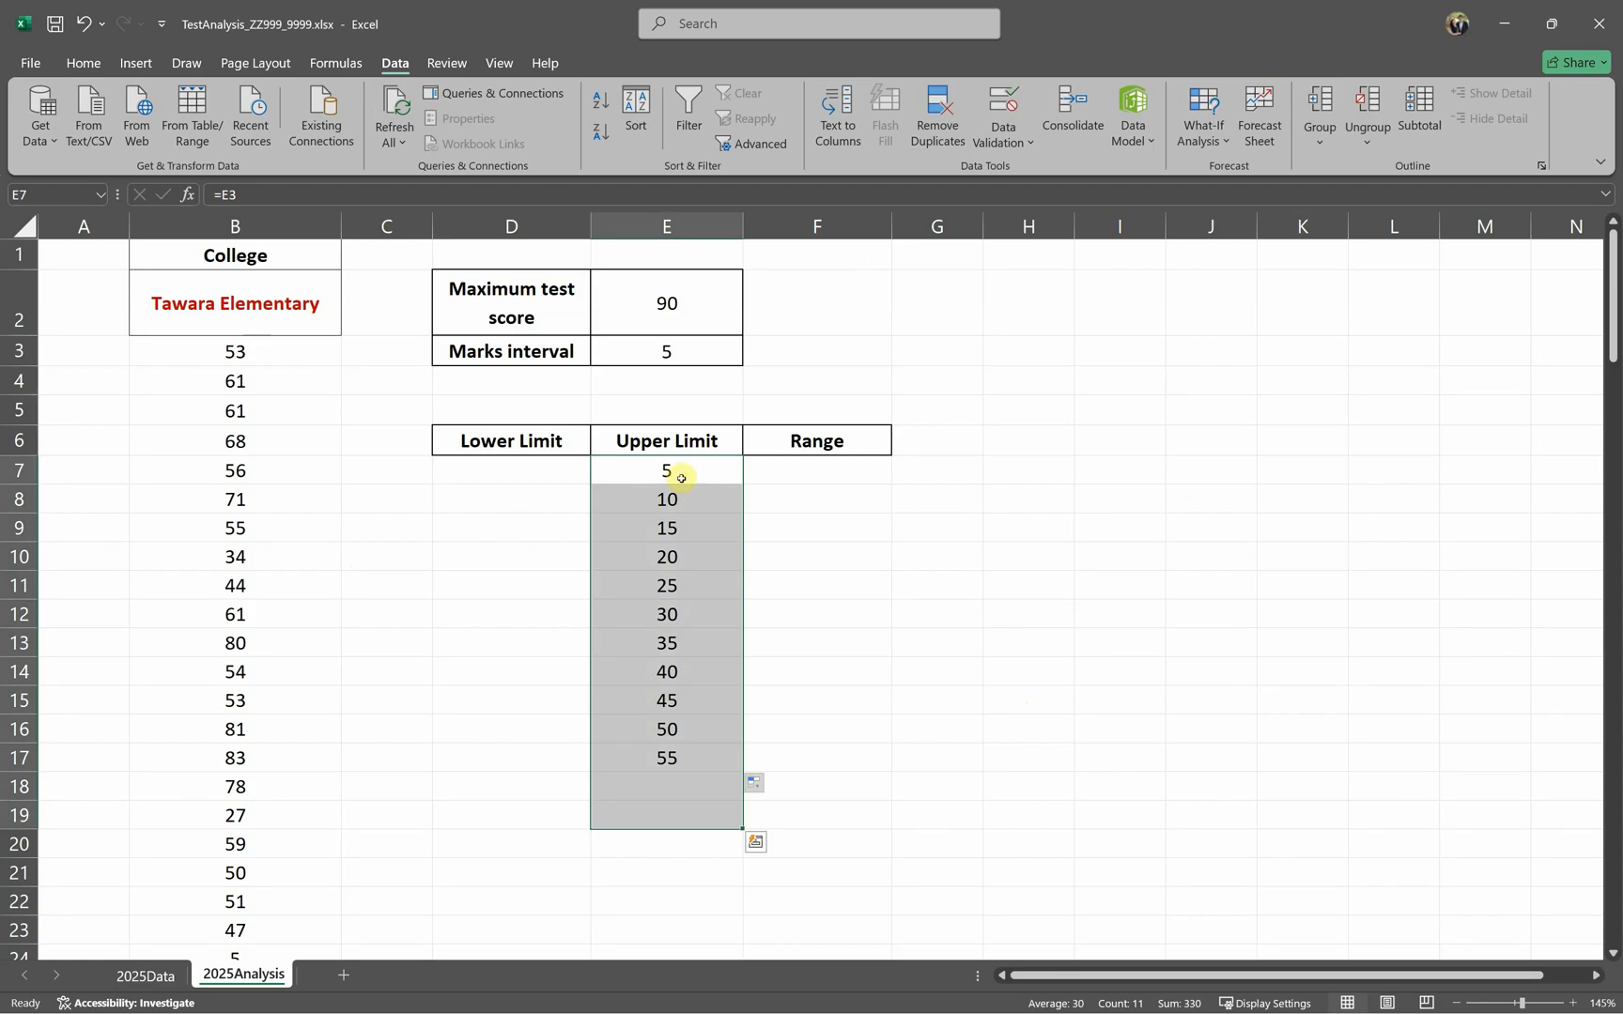
# Step: Return to the Excel workbook and start an IF in E8 that tests E7<E2, keeping E7+$E$3 as the value if true
pyautogui.click(670, 473)
pyautogui.doubleClick(642, 481)
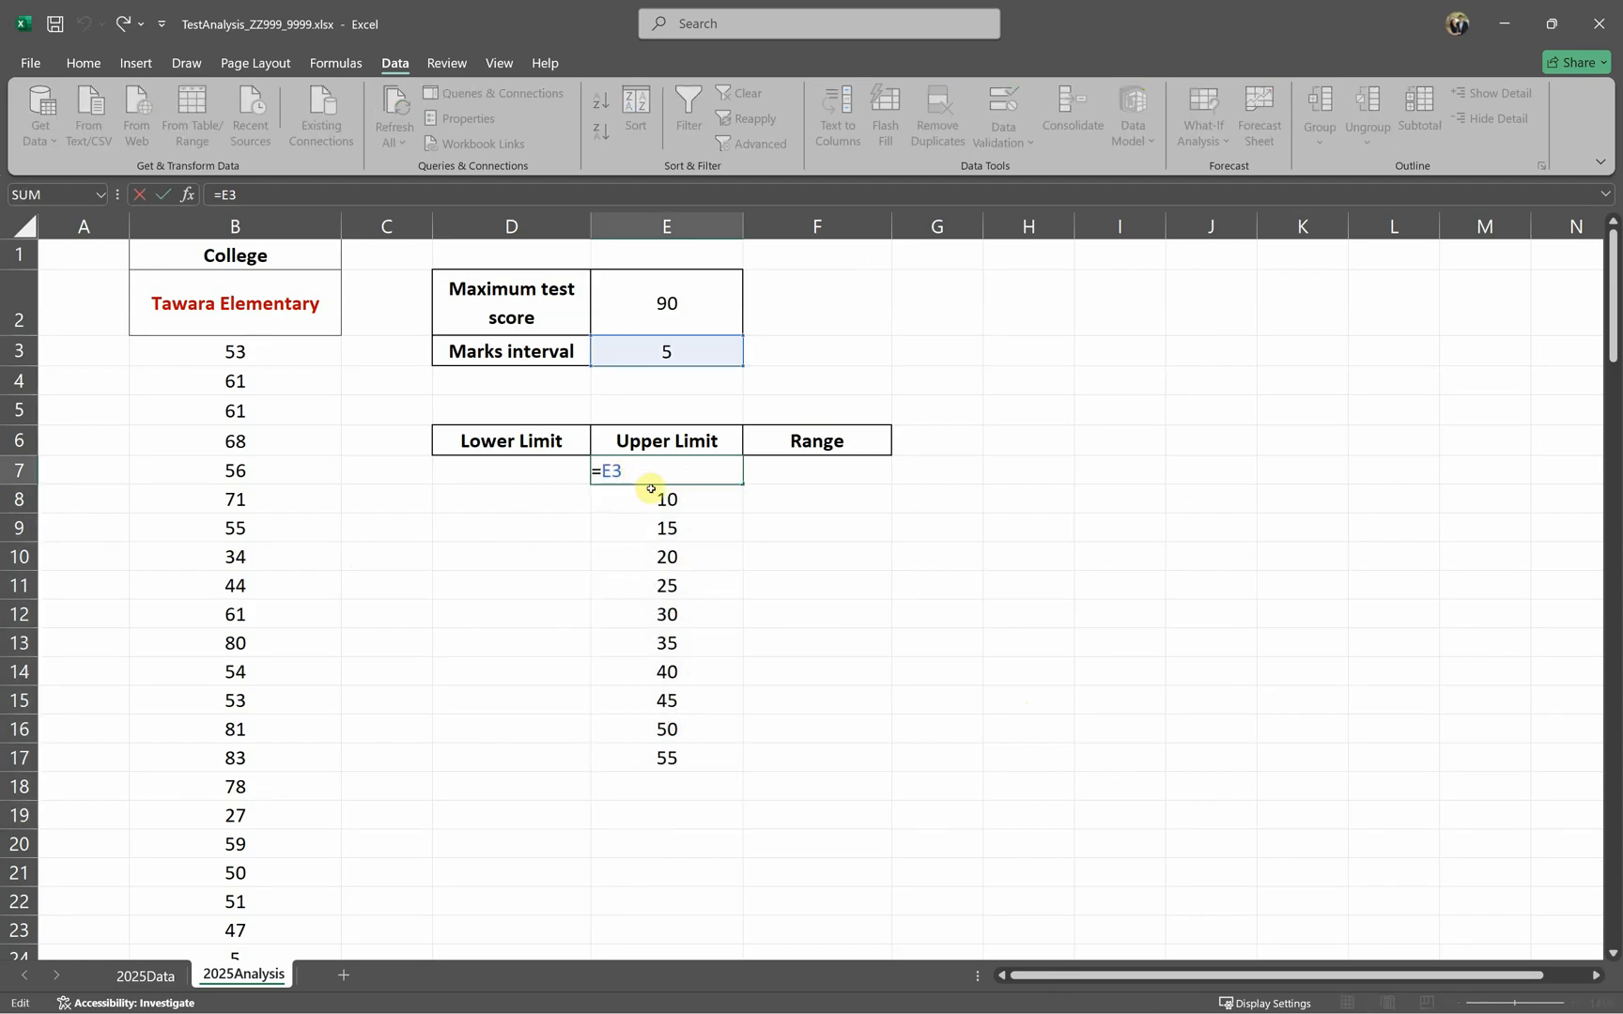
pyautogui.press('Return')
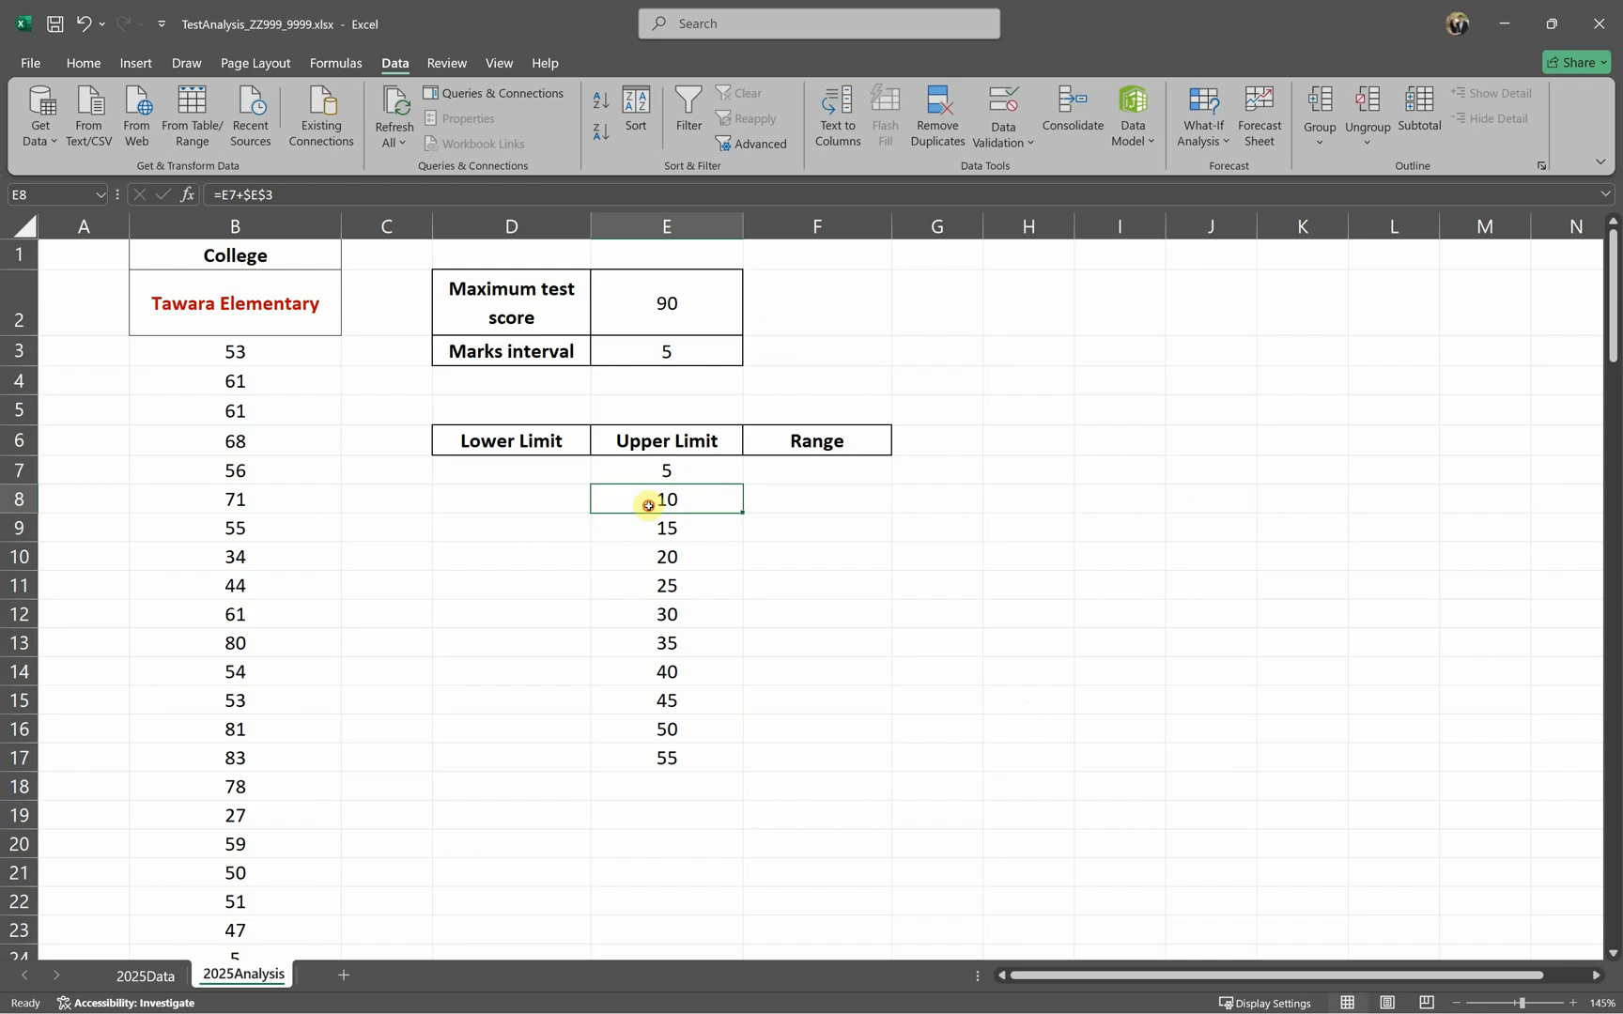
pyautogui.doubleClick(675, 498)
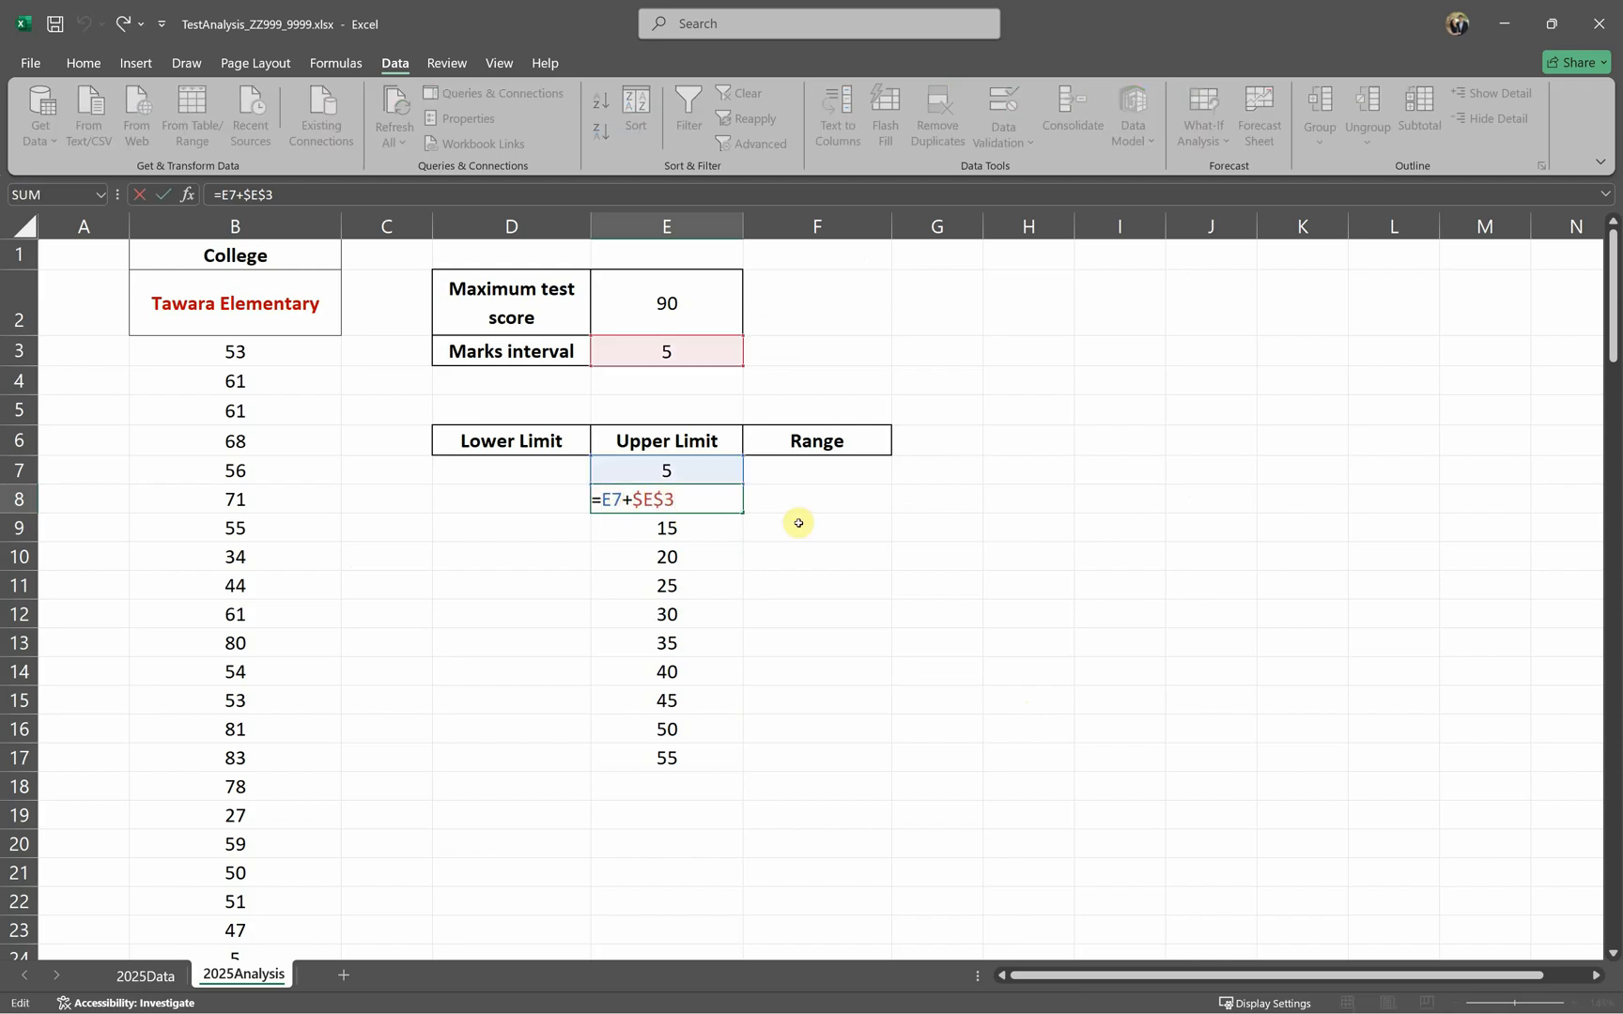
pyautogui.write('if(')
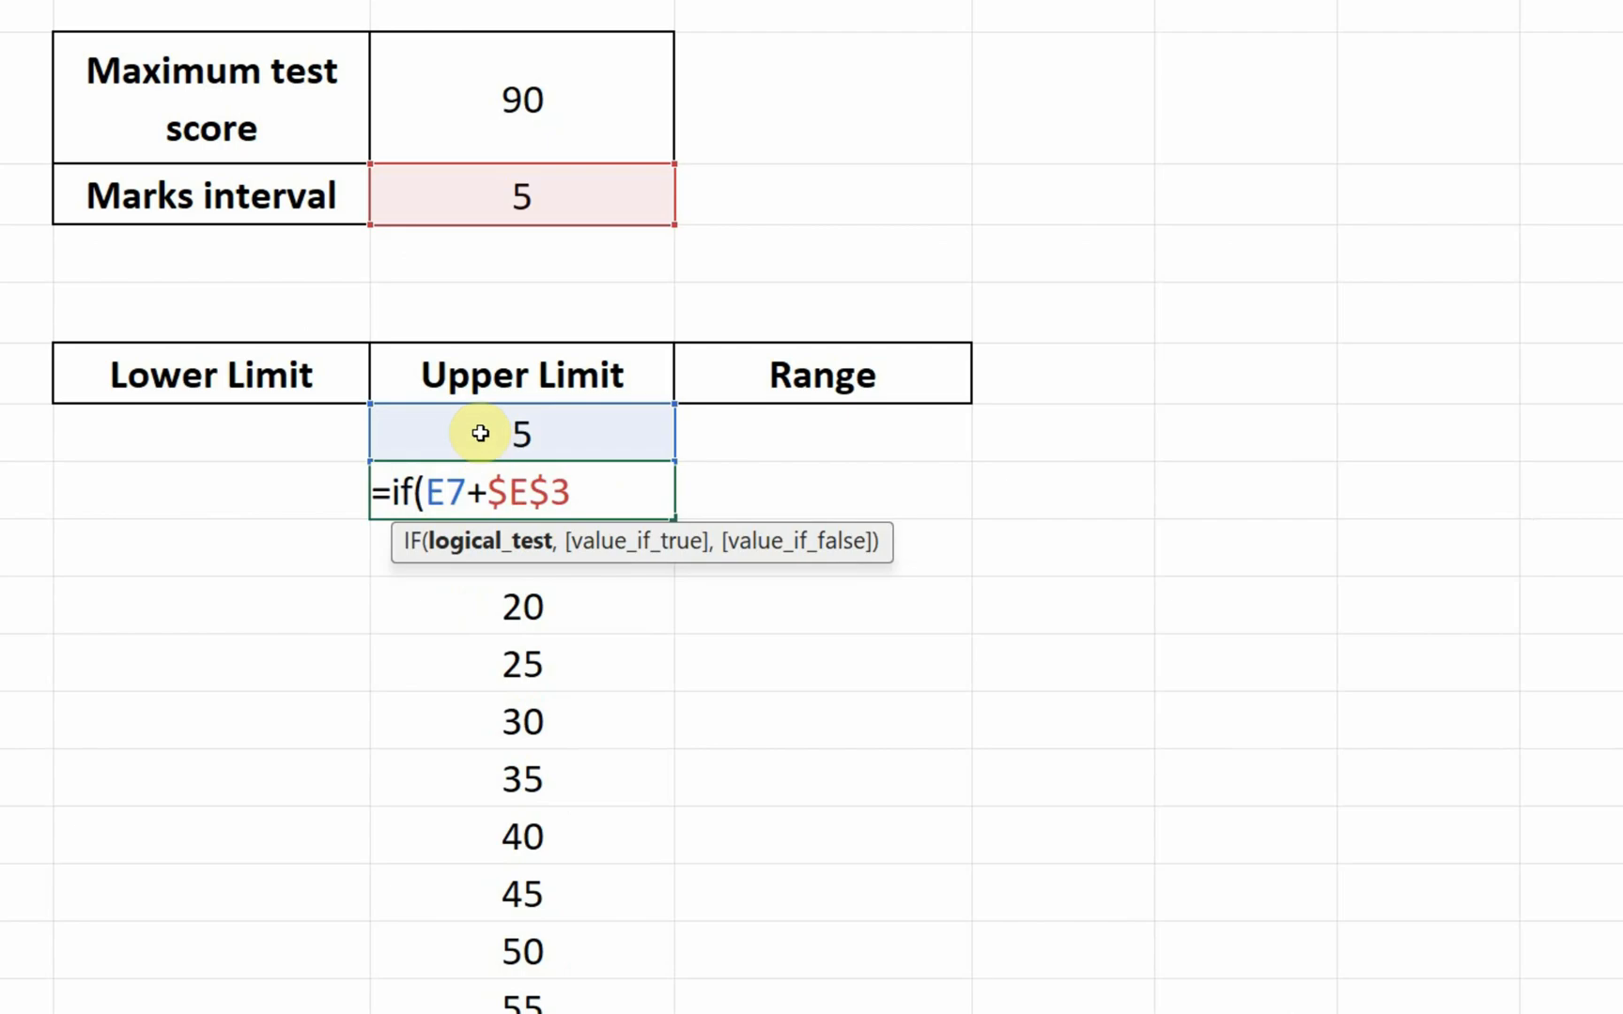
pyautogui.click(527, 444)
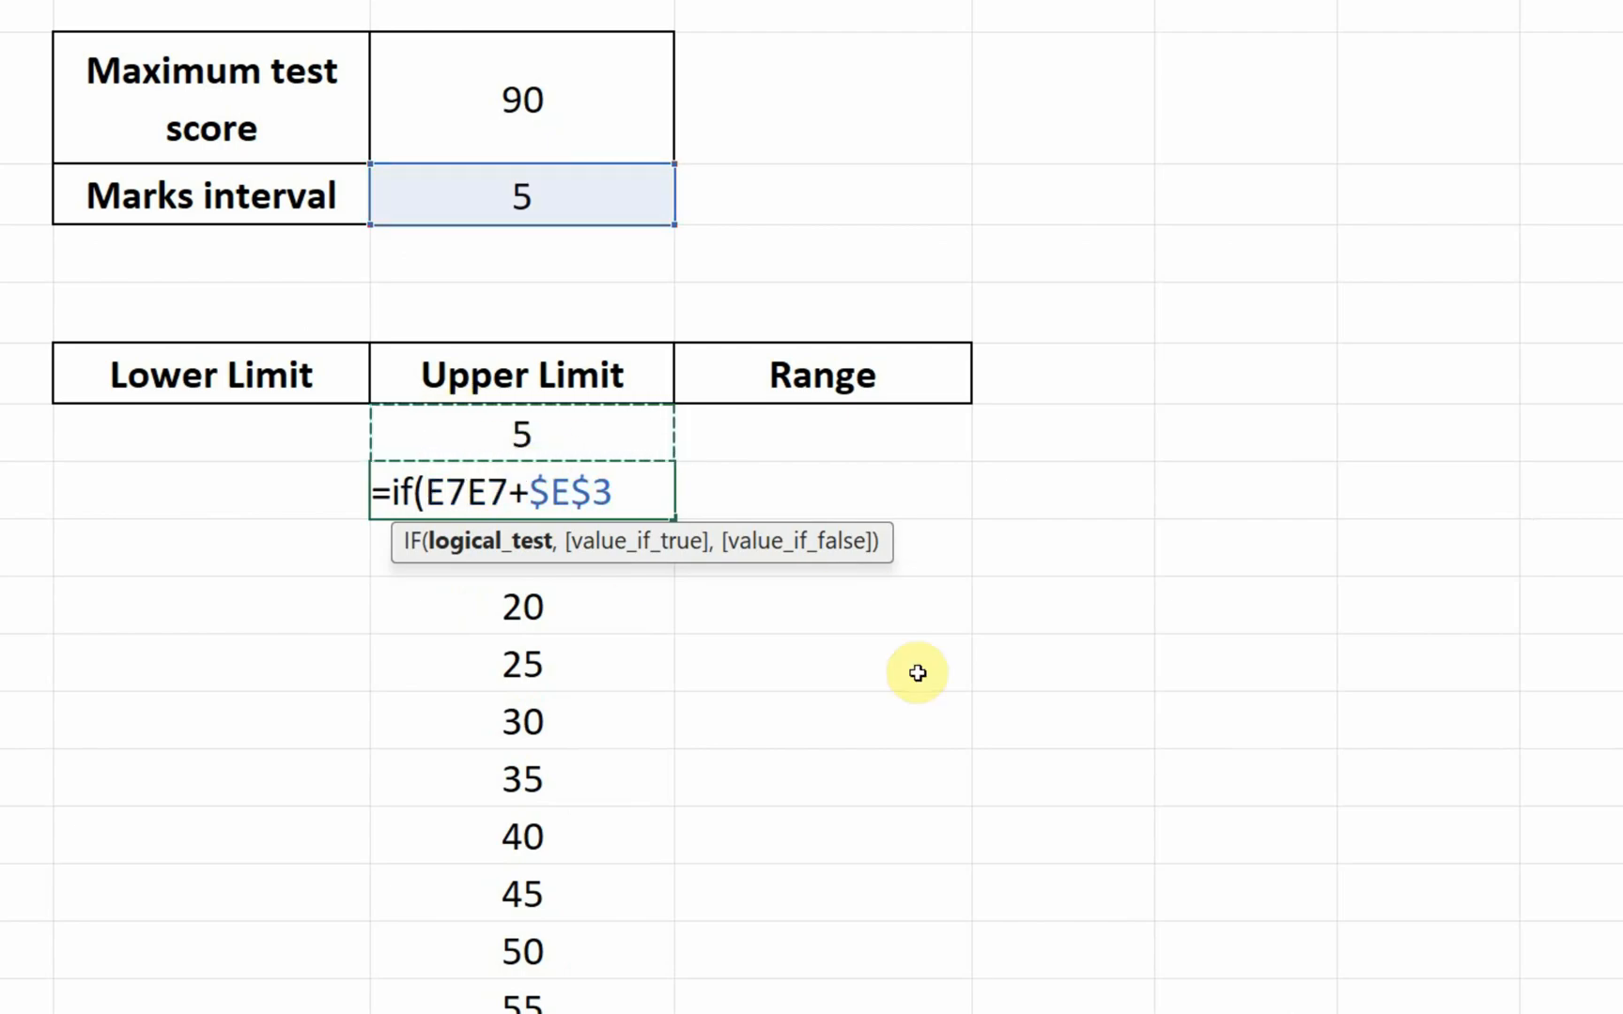
pyautogui.write('<')
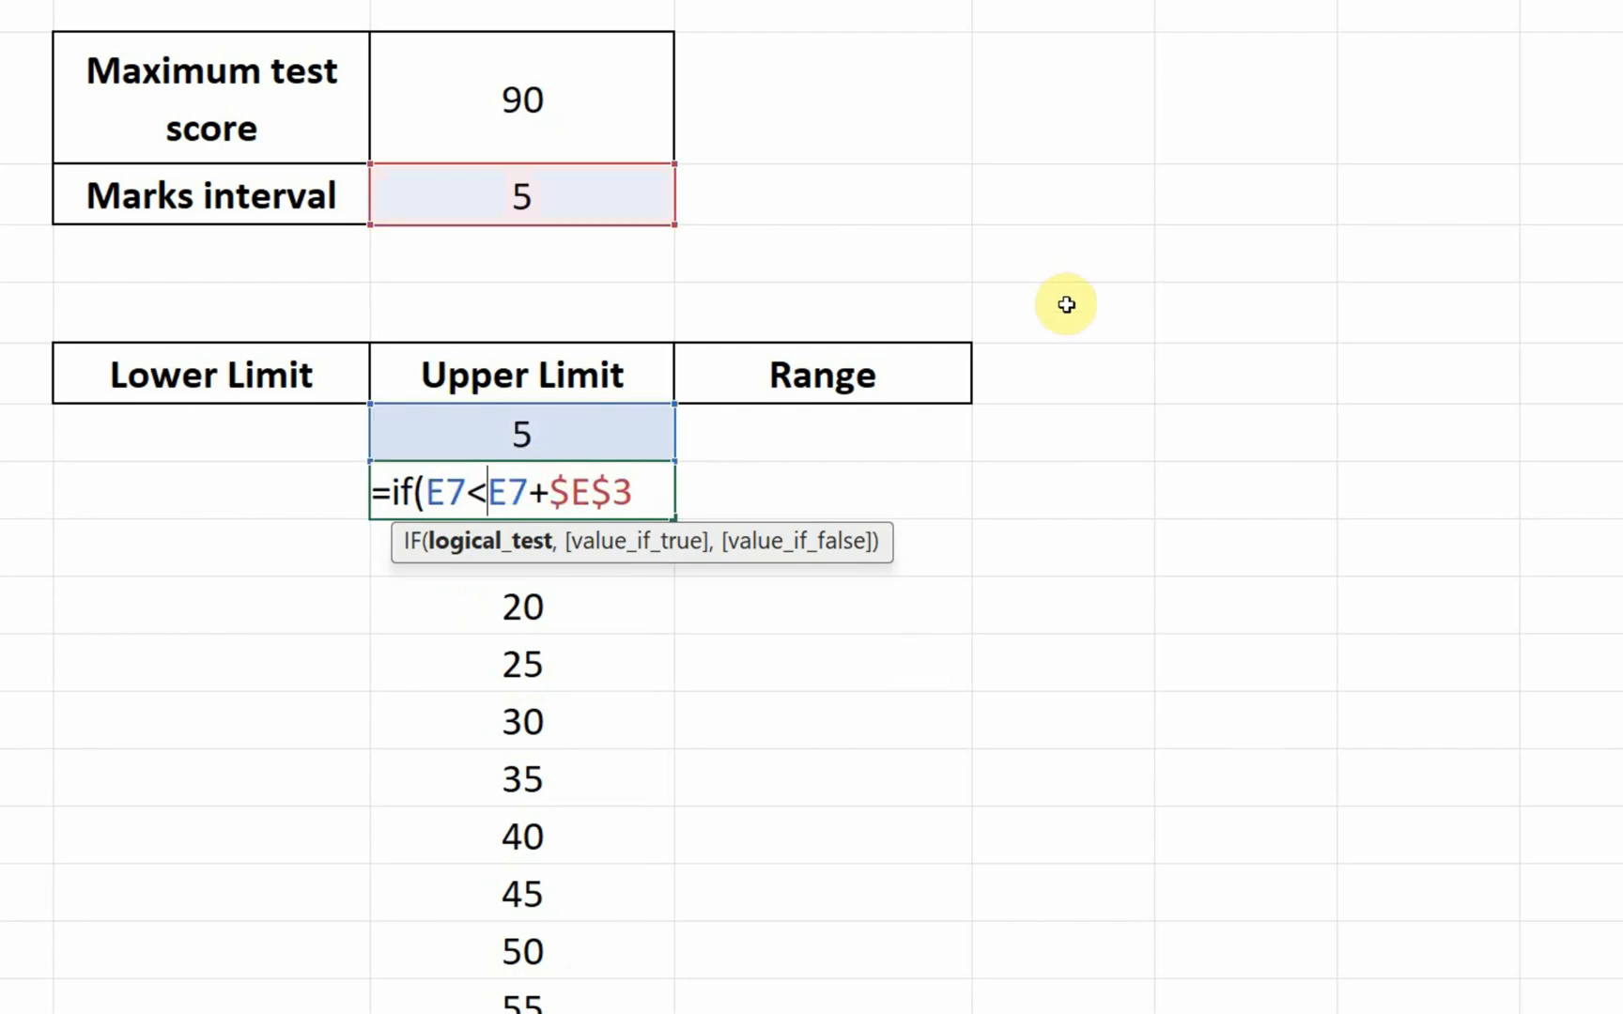
pyautogui.click(534, 133)
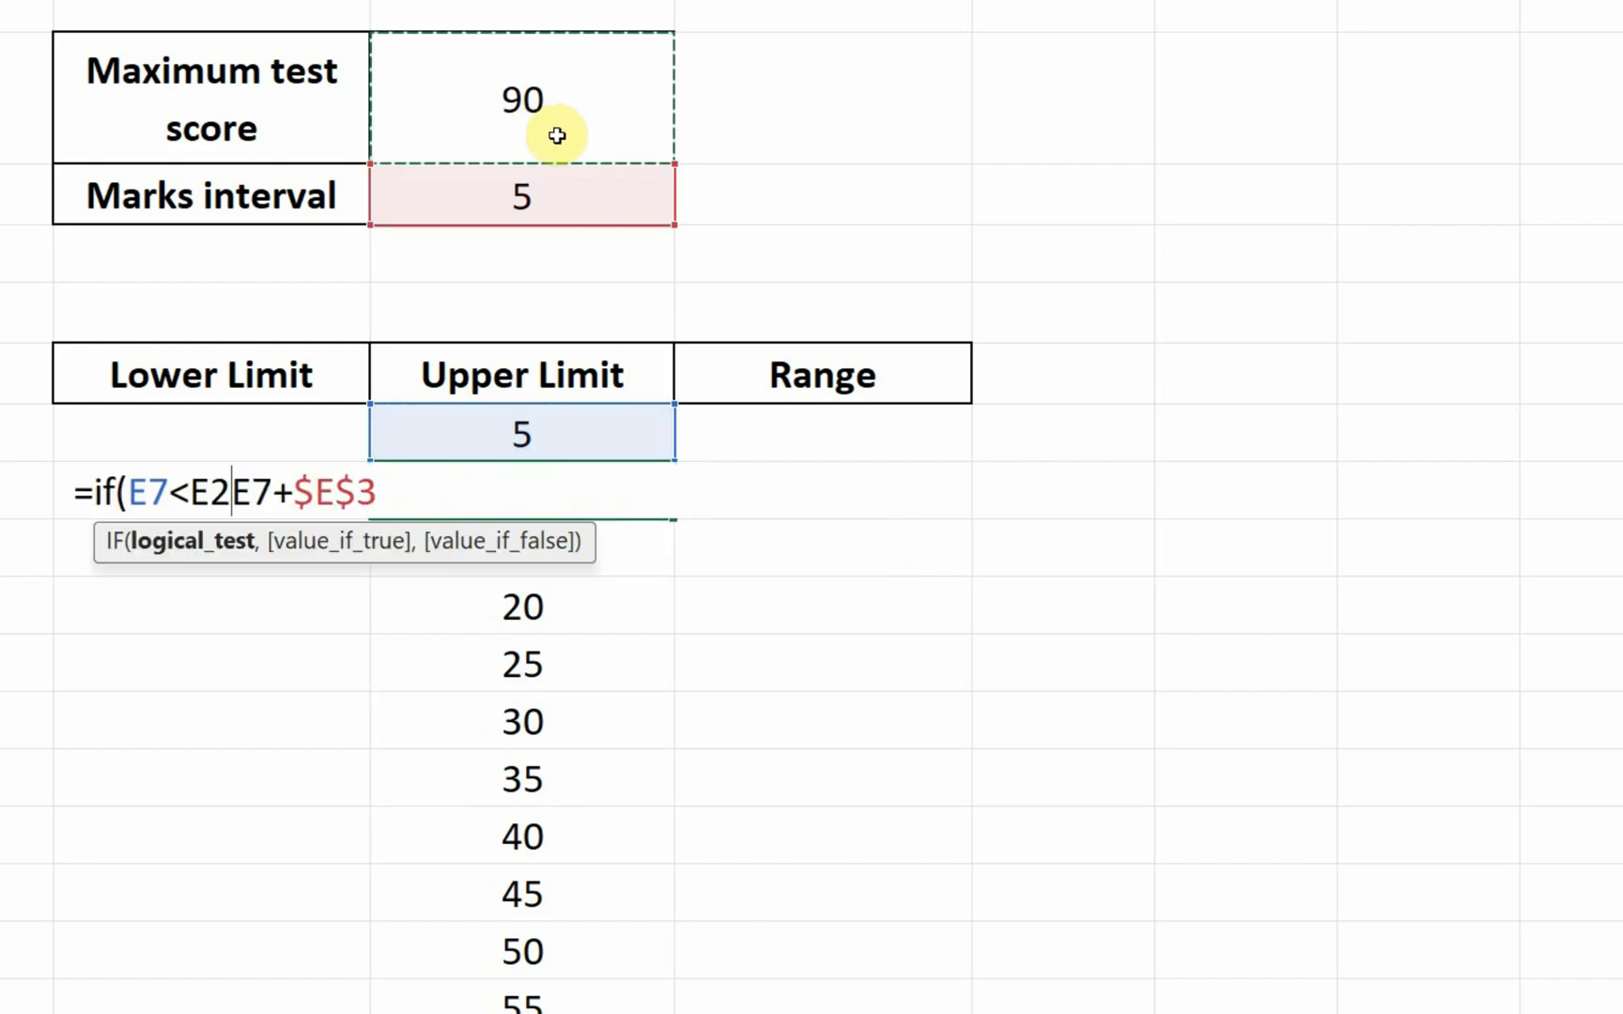
pyautogui.write(',')
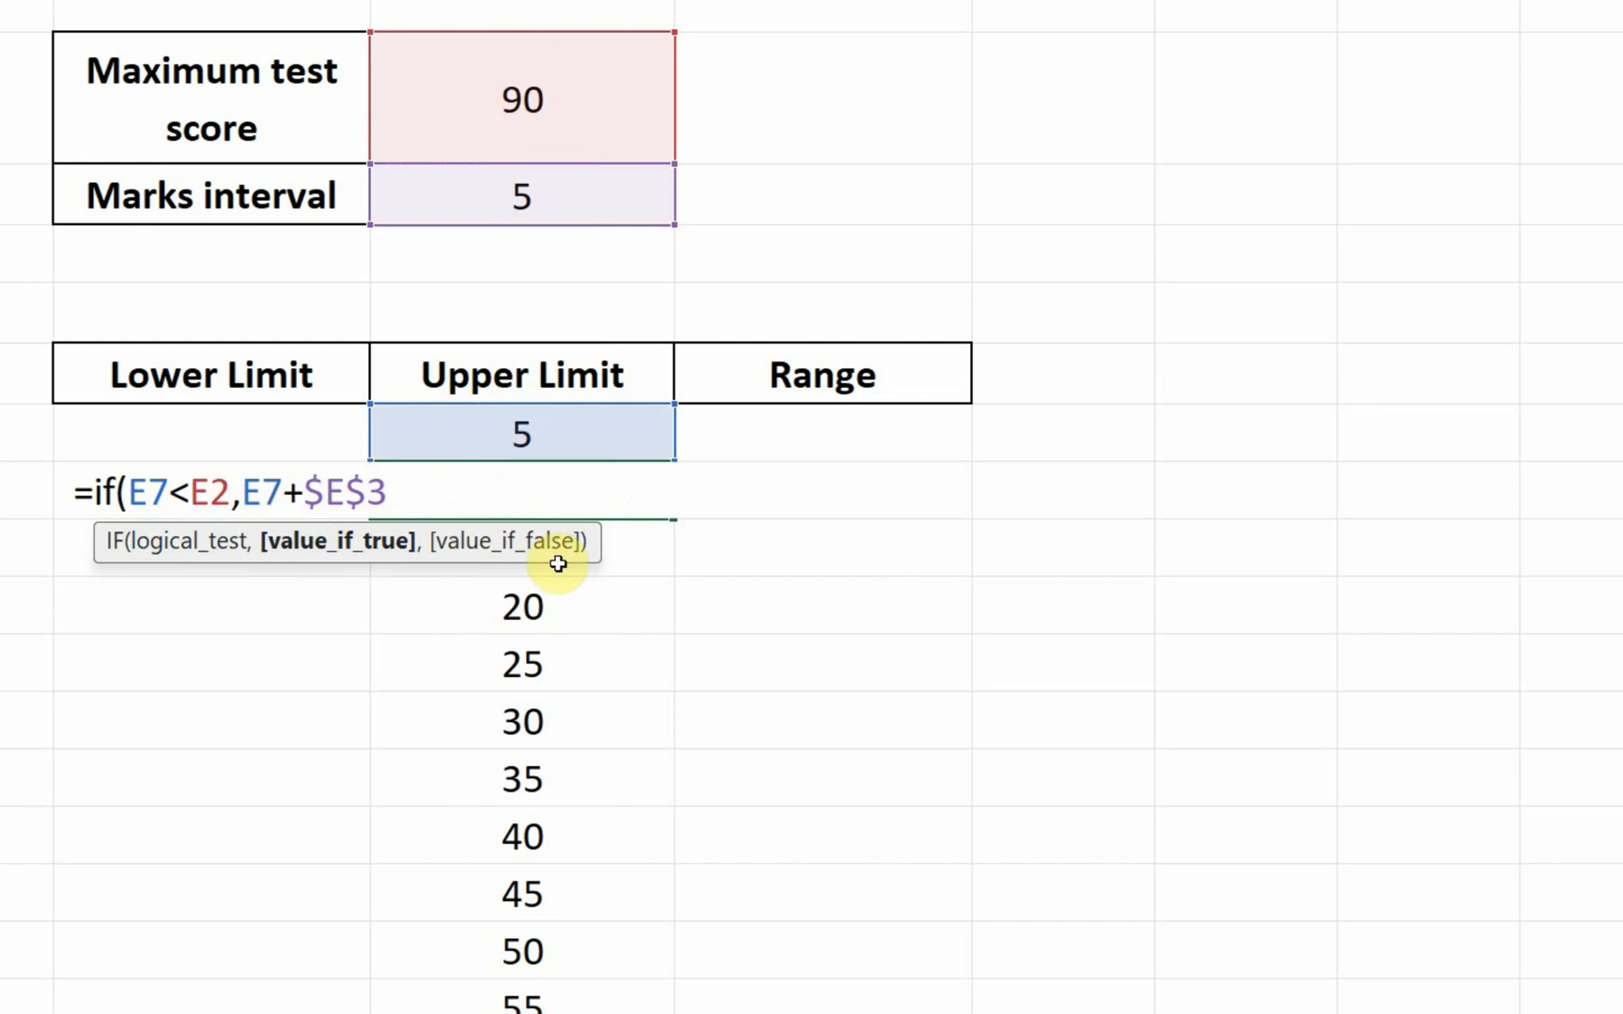
# Step: Complete the IF formula in E8 with empty text ("") as the value if false
pyautogui.moveTo(389, 490); pyautogui.dragTo(244, 492)
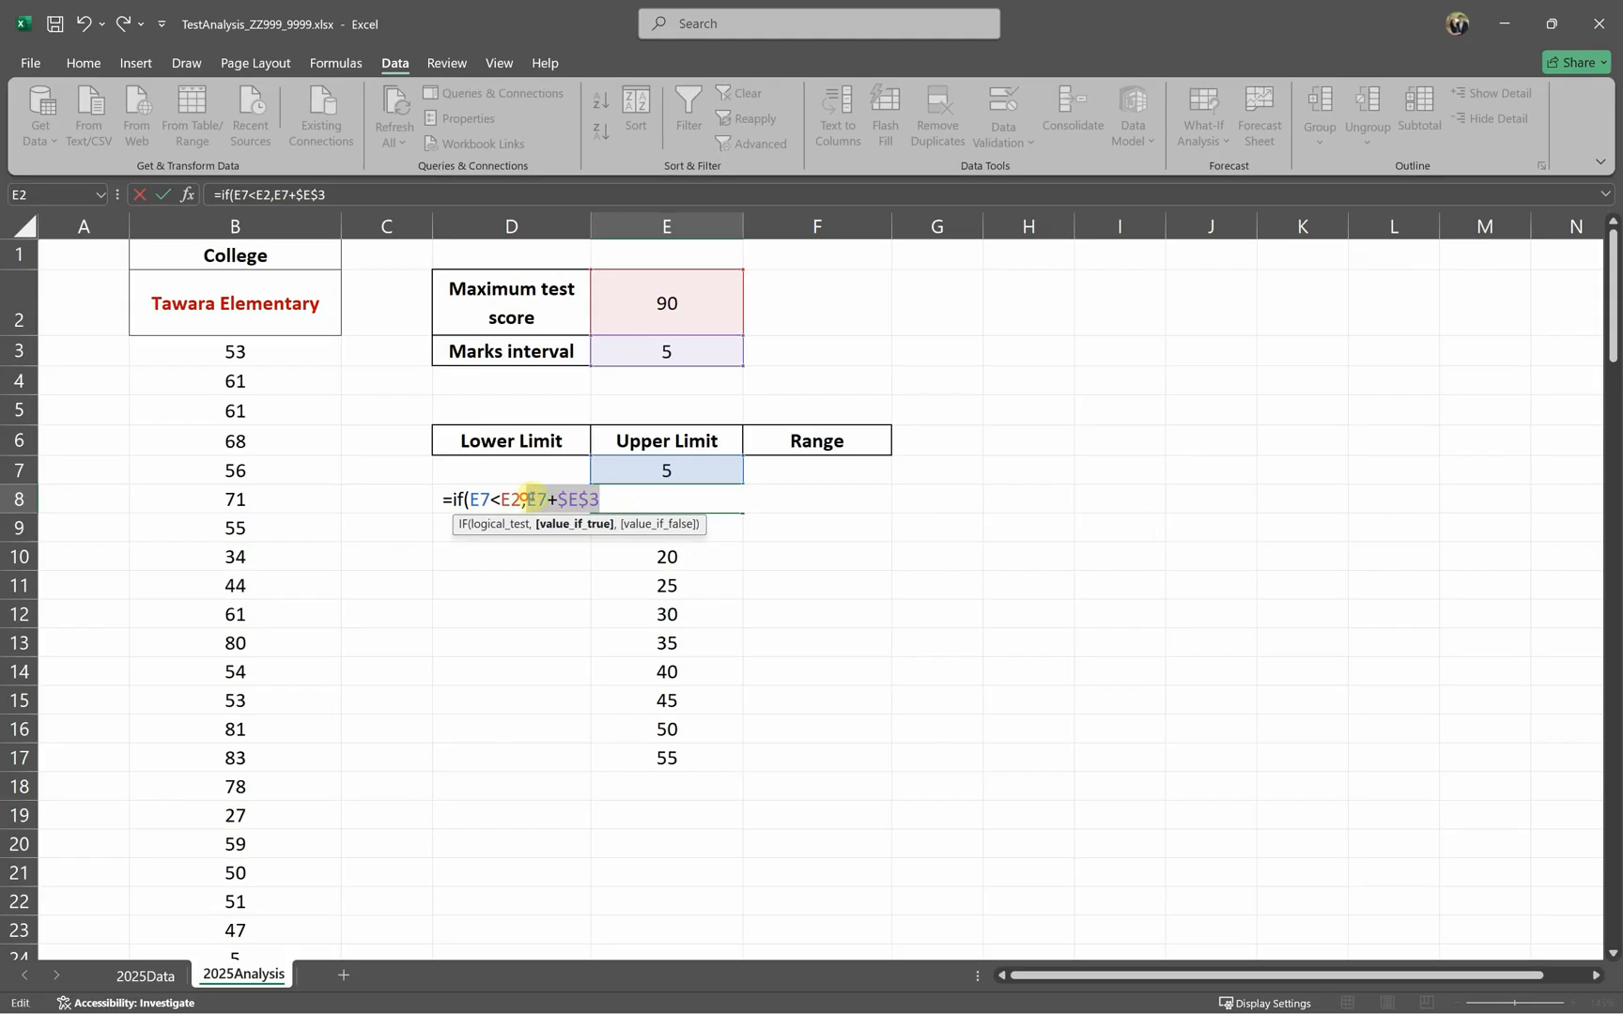
pyautogui.click(620, 499)
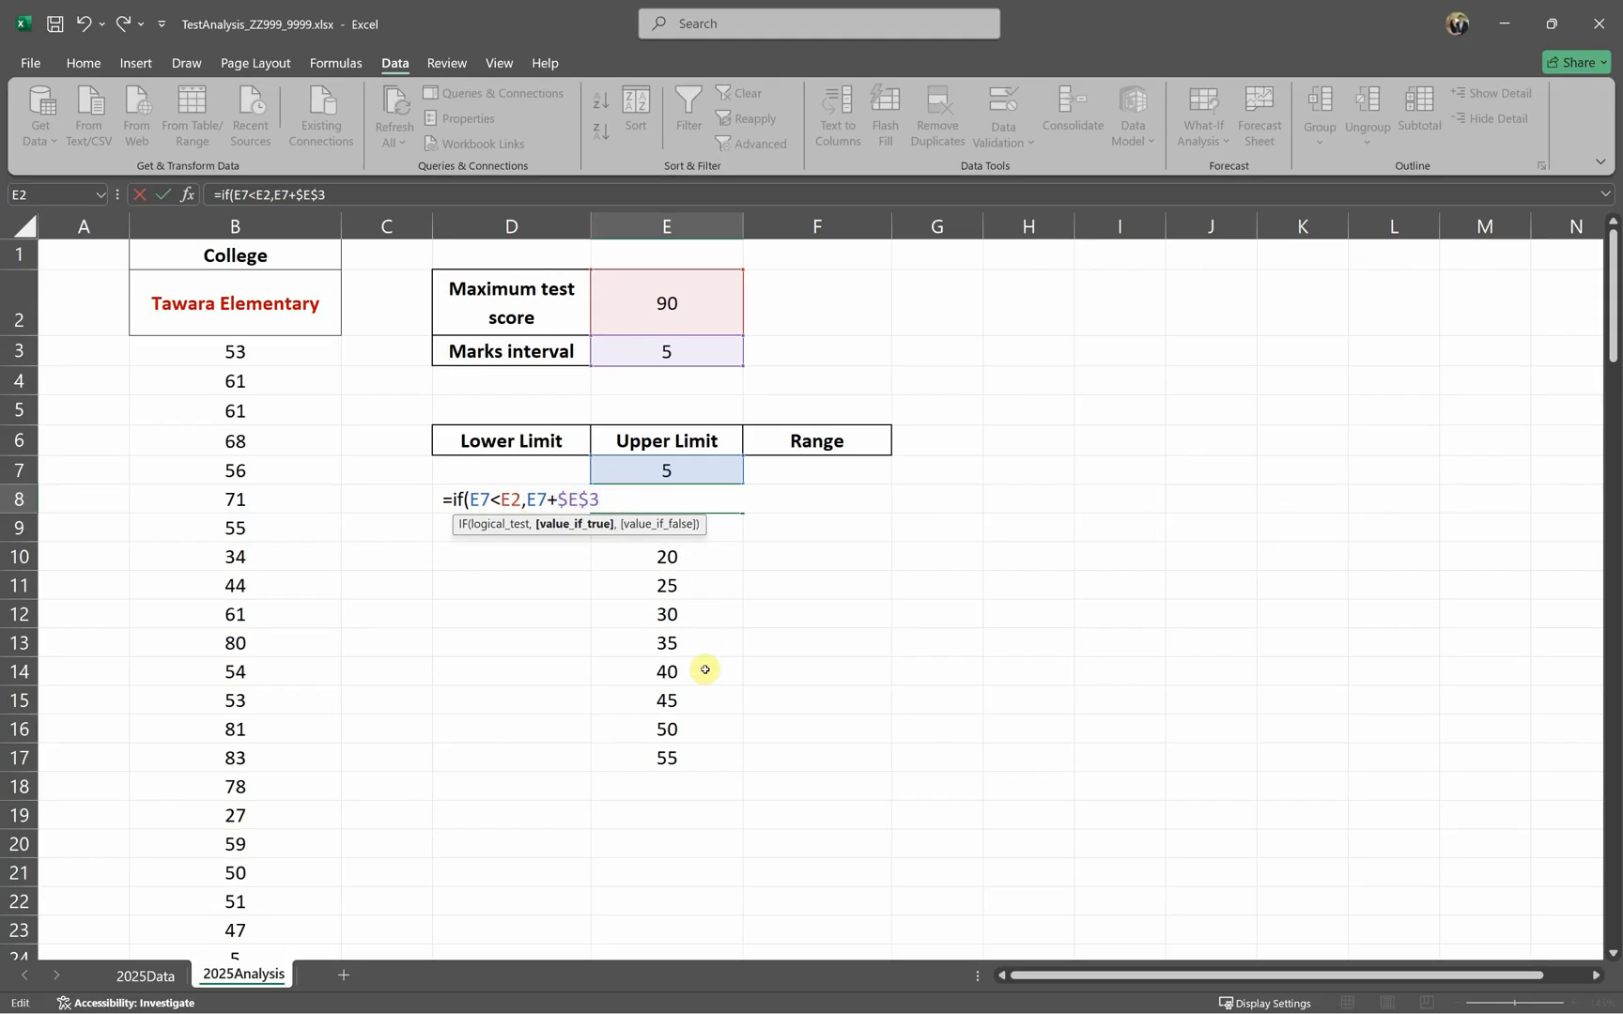
pyautogui.write(',')
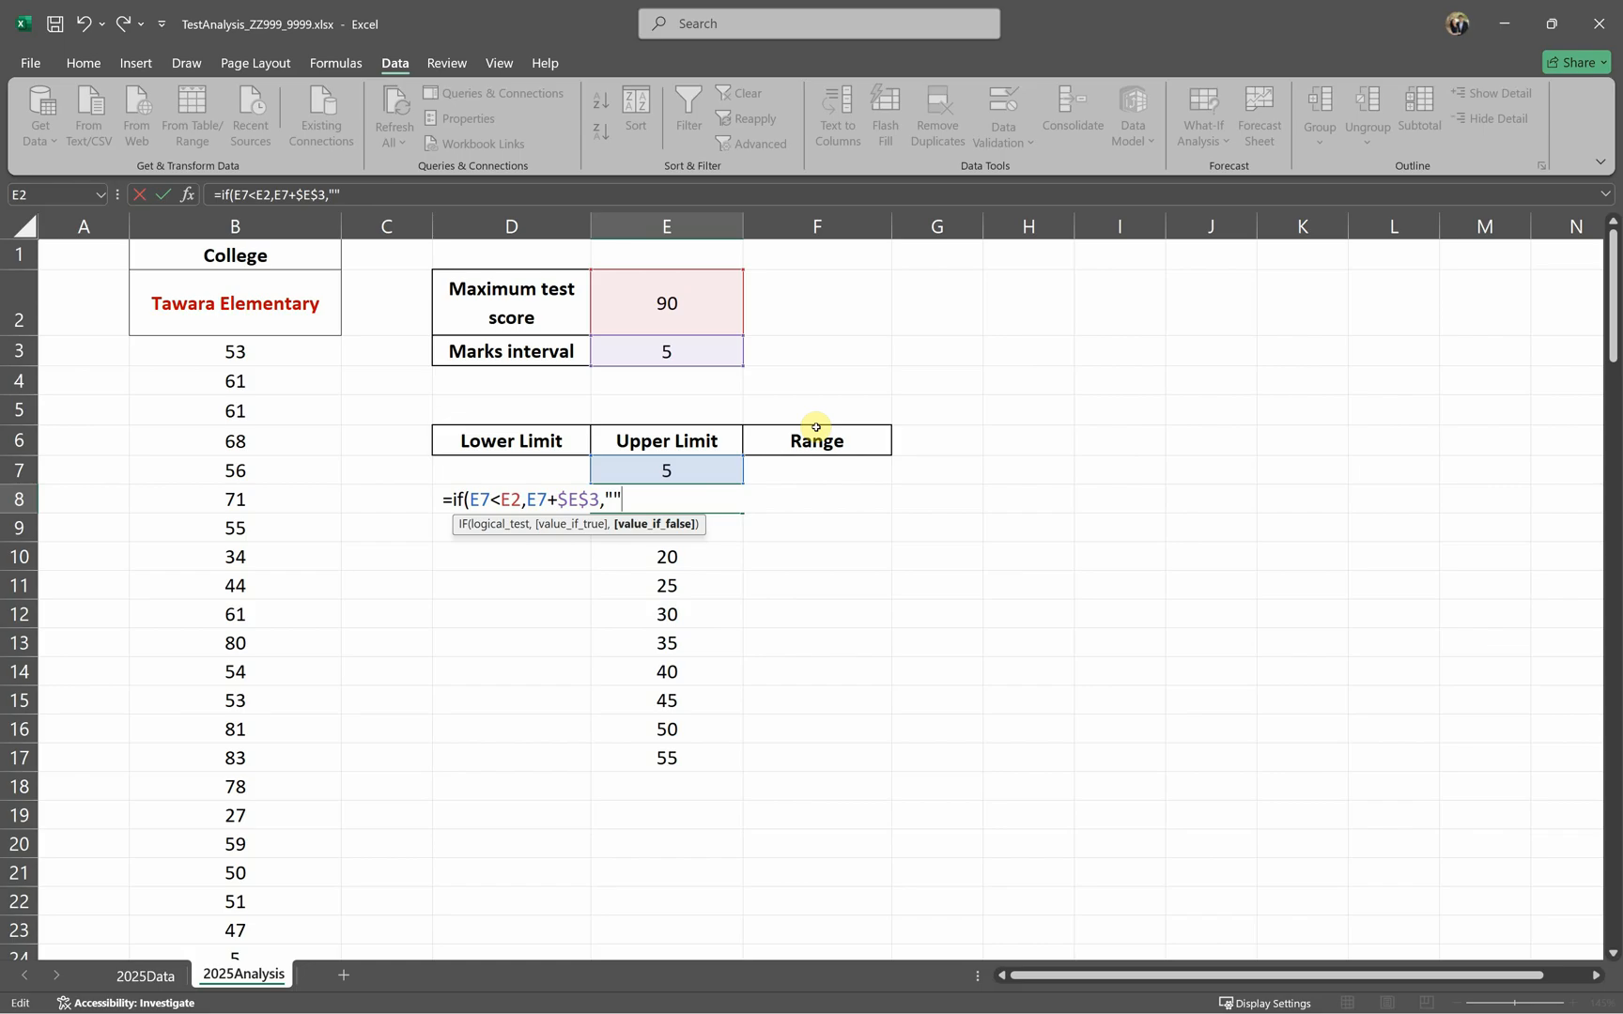
pyautogui.write(')')
pyautogui.press('Return')
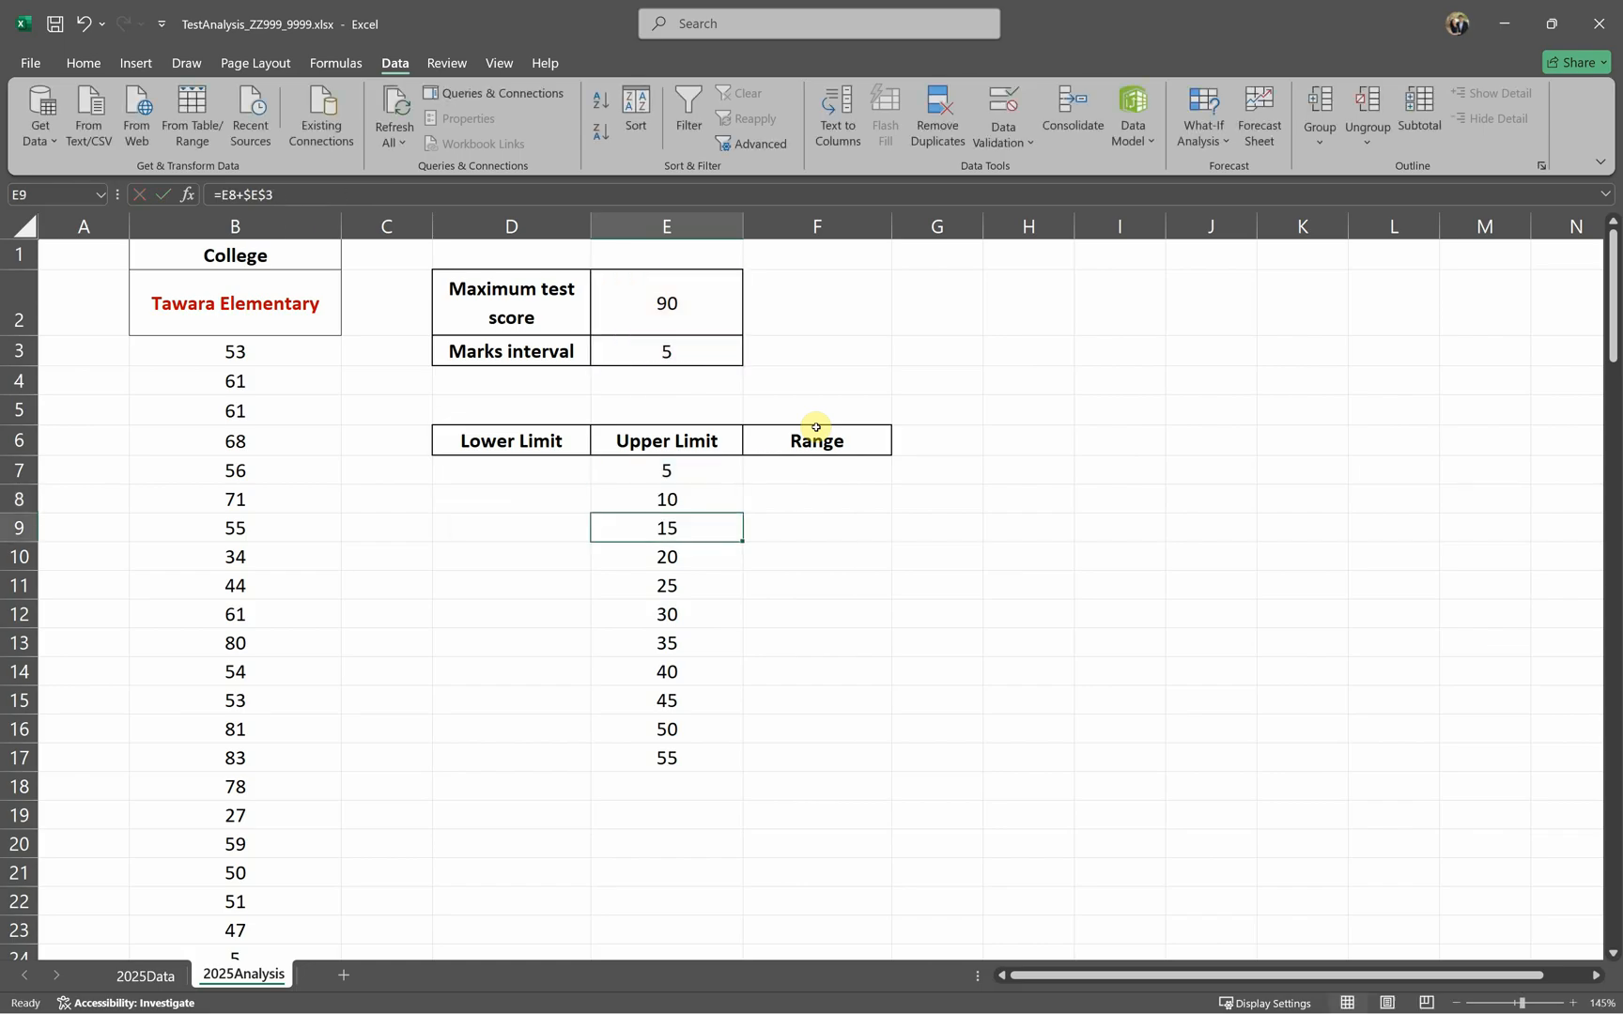
# Step: Make the Maximum test score reference in E8 absolute, so the formula reads =IF(E7<$E$2,E7+$E$3,"")
pyautogui.doubleClick(725, 496)
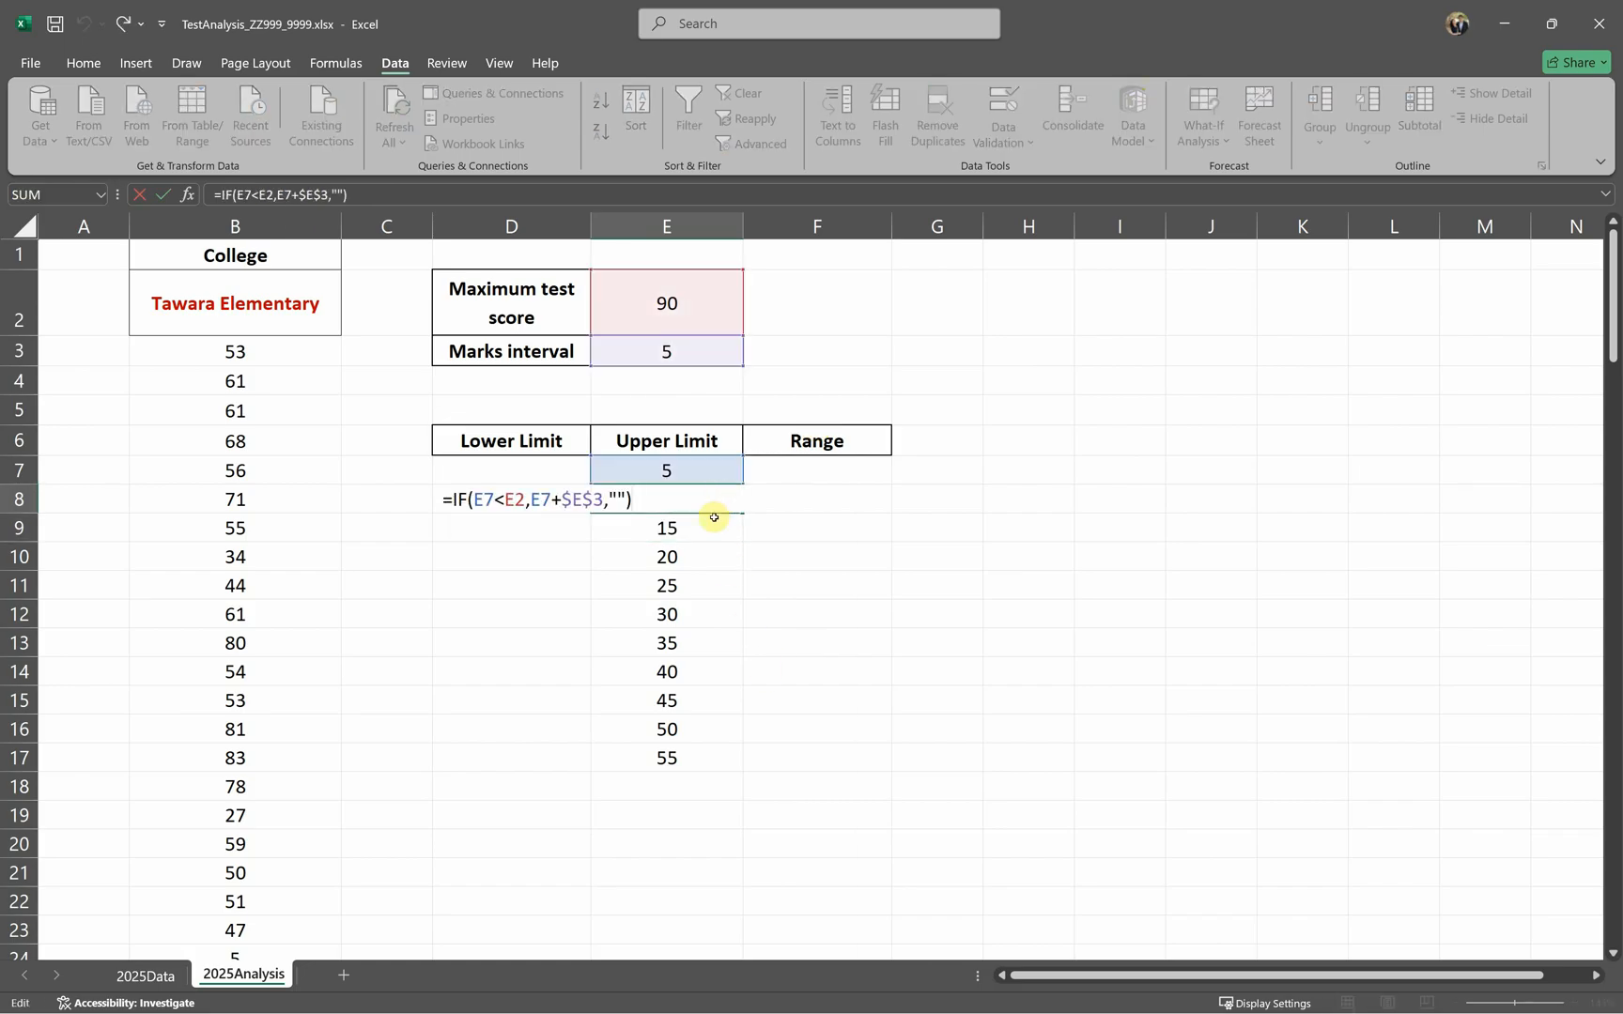
pyautogui.doubleClick(512, 499)
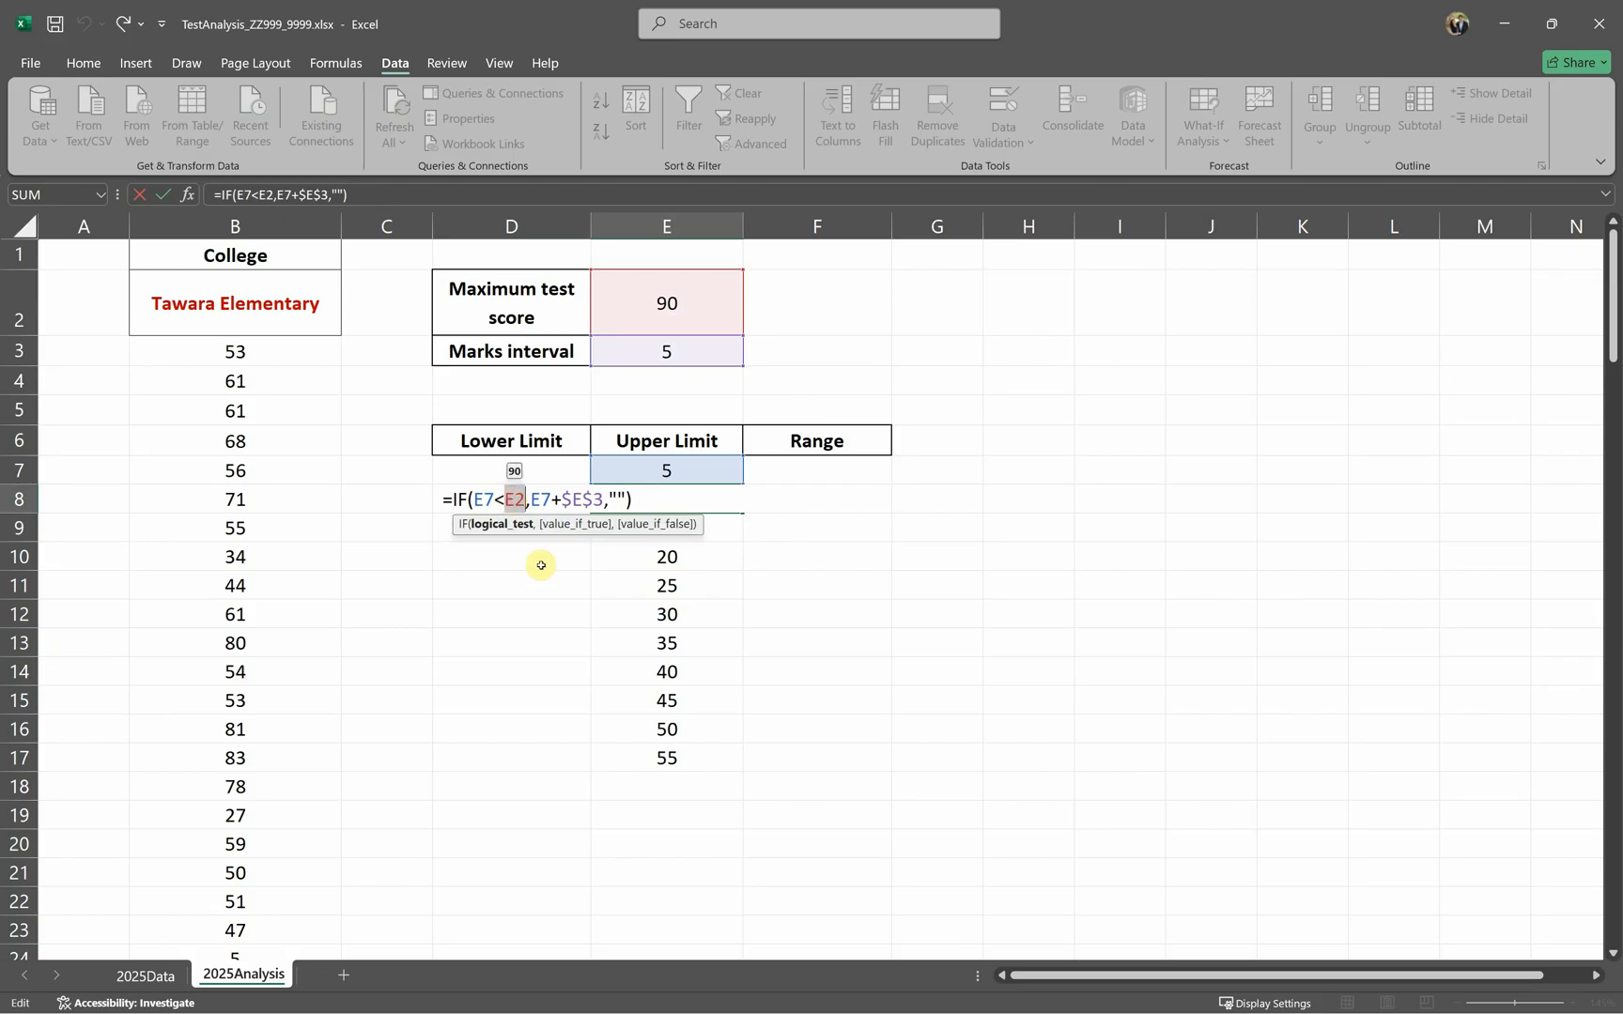
pyautogui.press('F4')
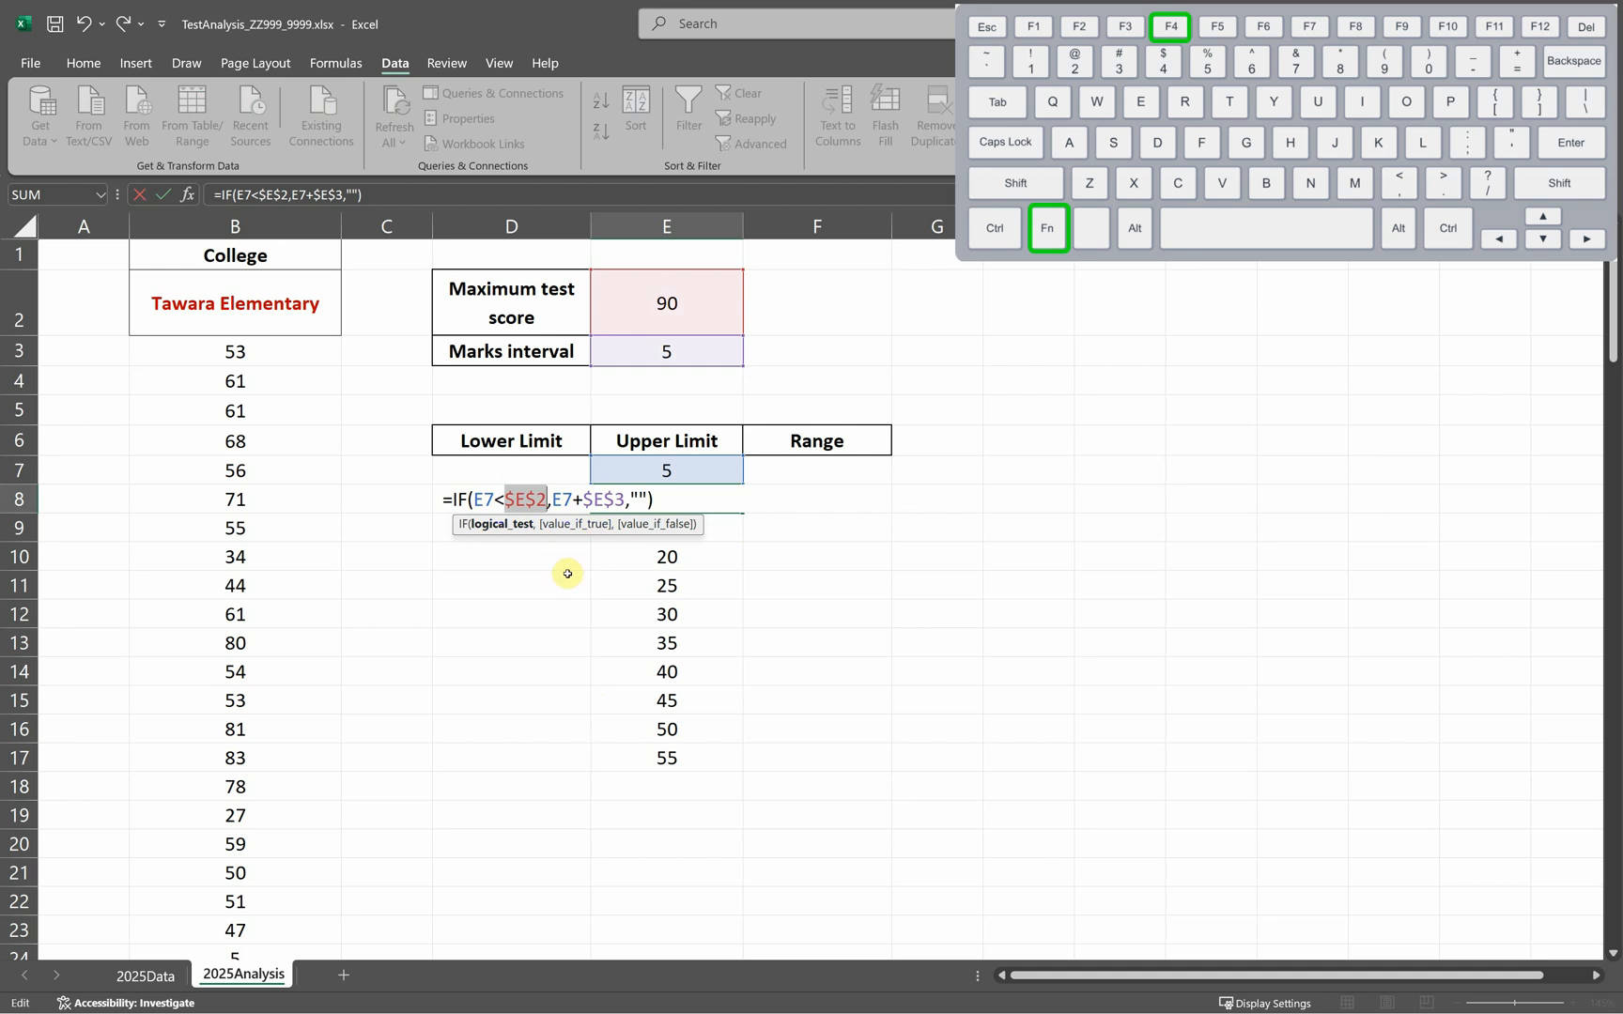
pyautogui.press('Return')
# Step: Fill the IF-based Upper Limit formula from E8 down to E21
pyautogui.click(706, 502)
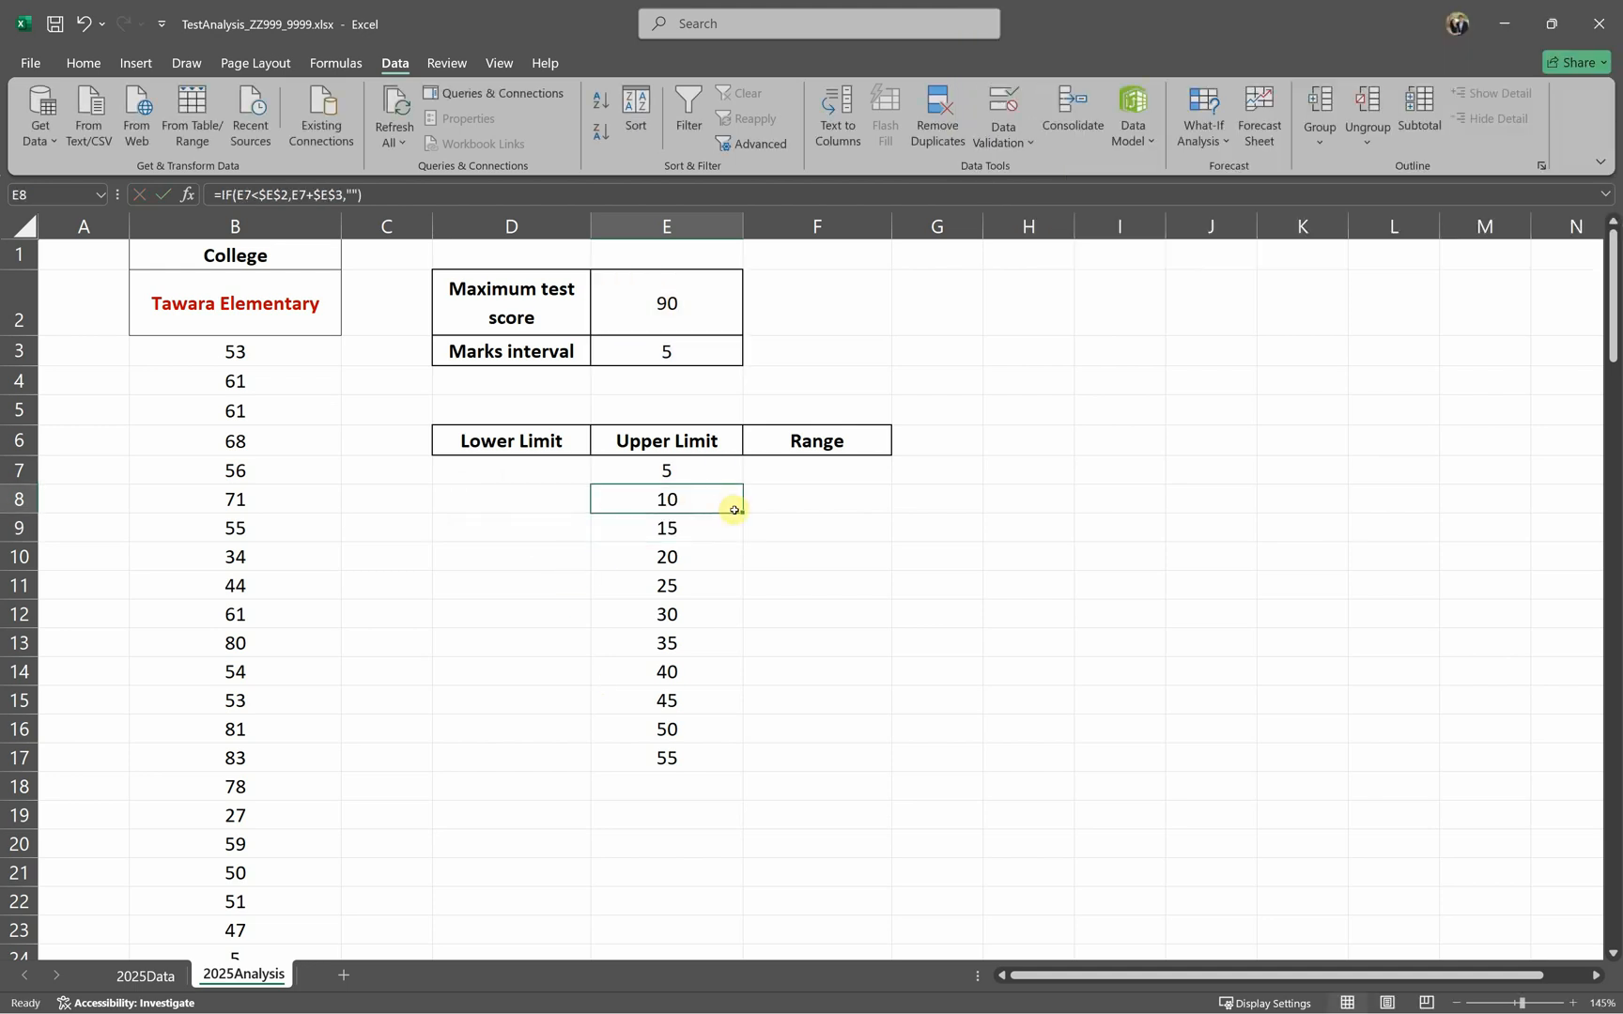
pyautogui.doubleClick(743, 513)
pyautogui.click(742, 508)
pyautogui.moveTo(743, 515); pyautogui.dragTo(725, 876)
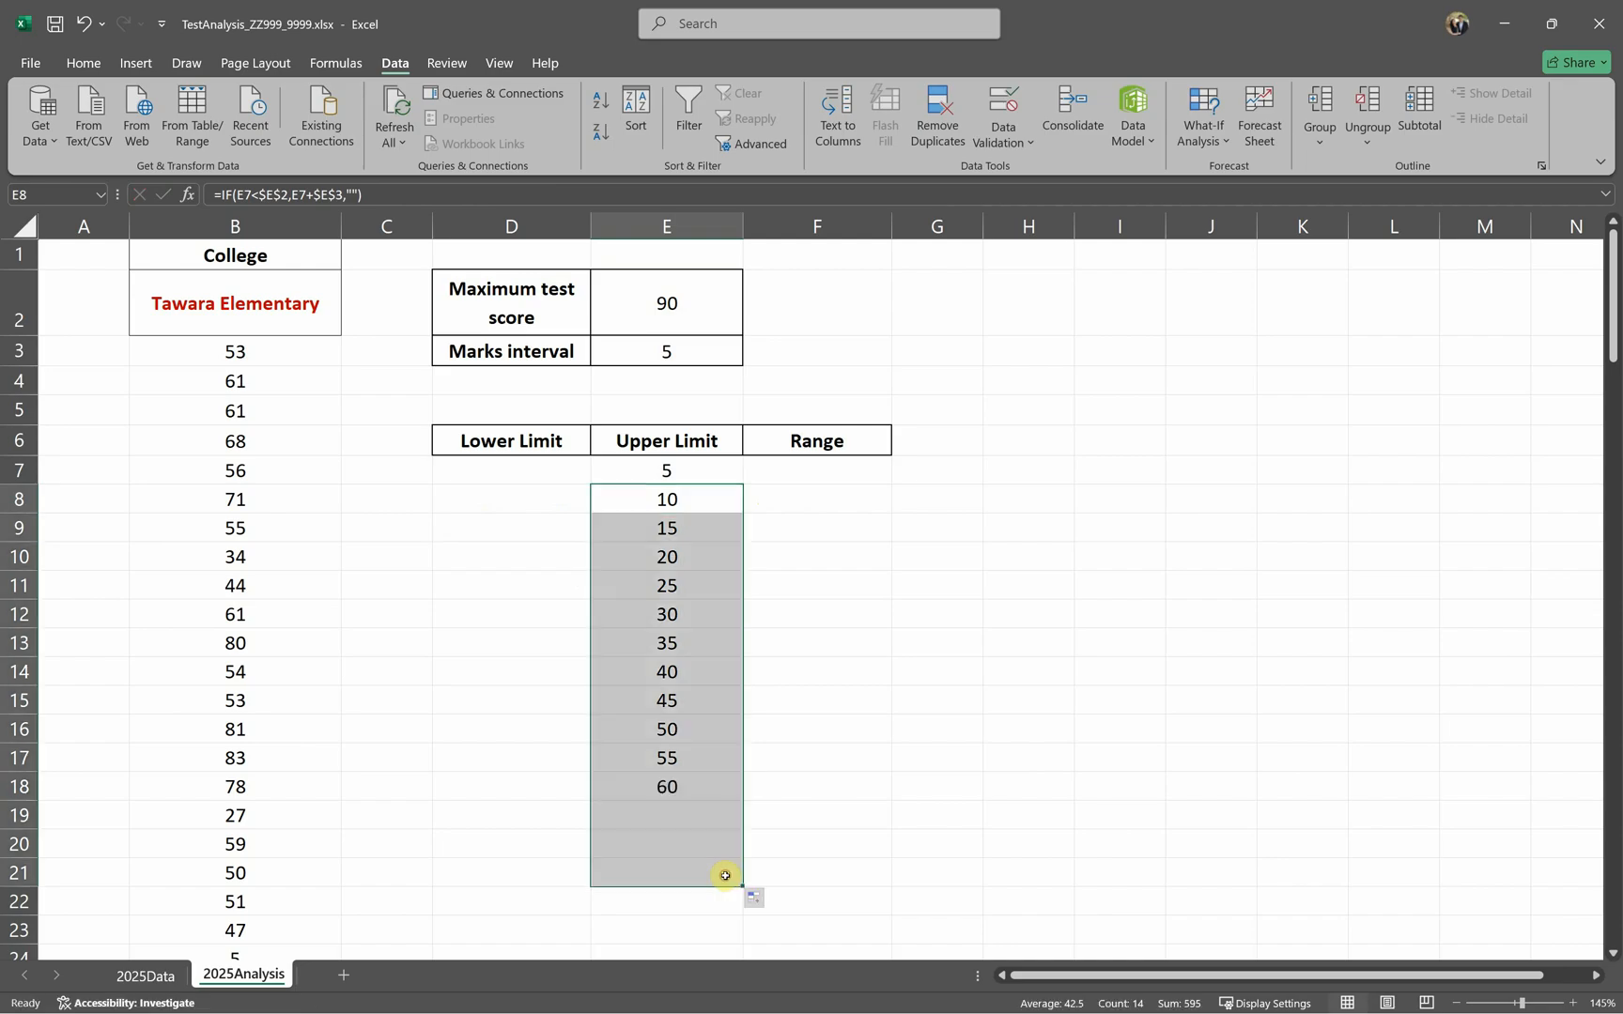
# Step: Set the Maximum test score in E2 to 100 and reselect the Upper Limit formula cell E8
pyautogui.click(690, 306)
pyautogui.write('100')
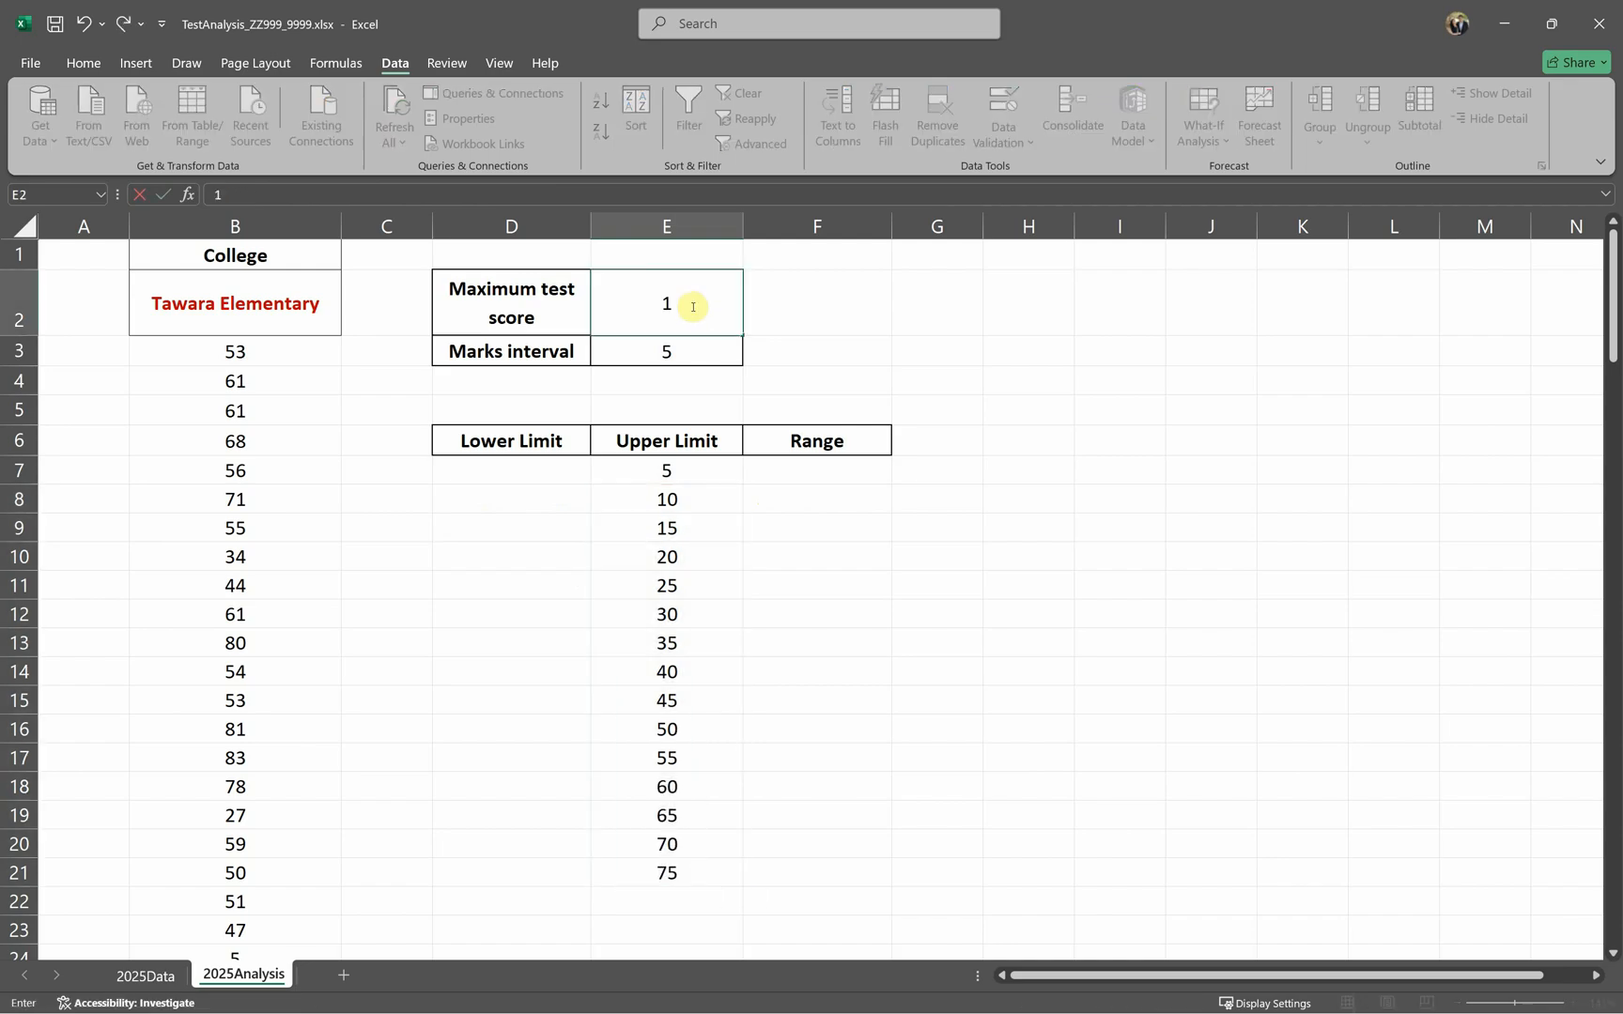
pyautogui.click(1023, 673)
pyautogui.click(707, 500)
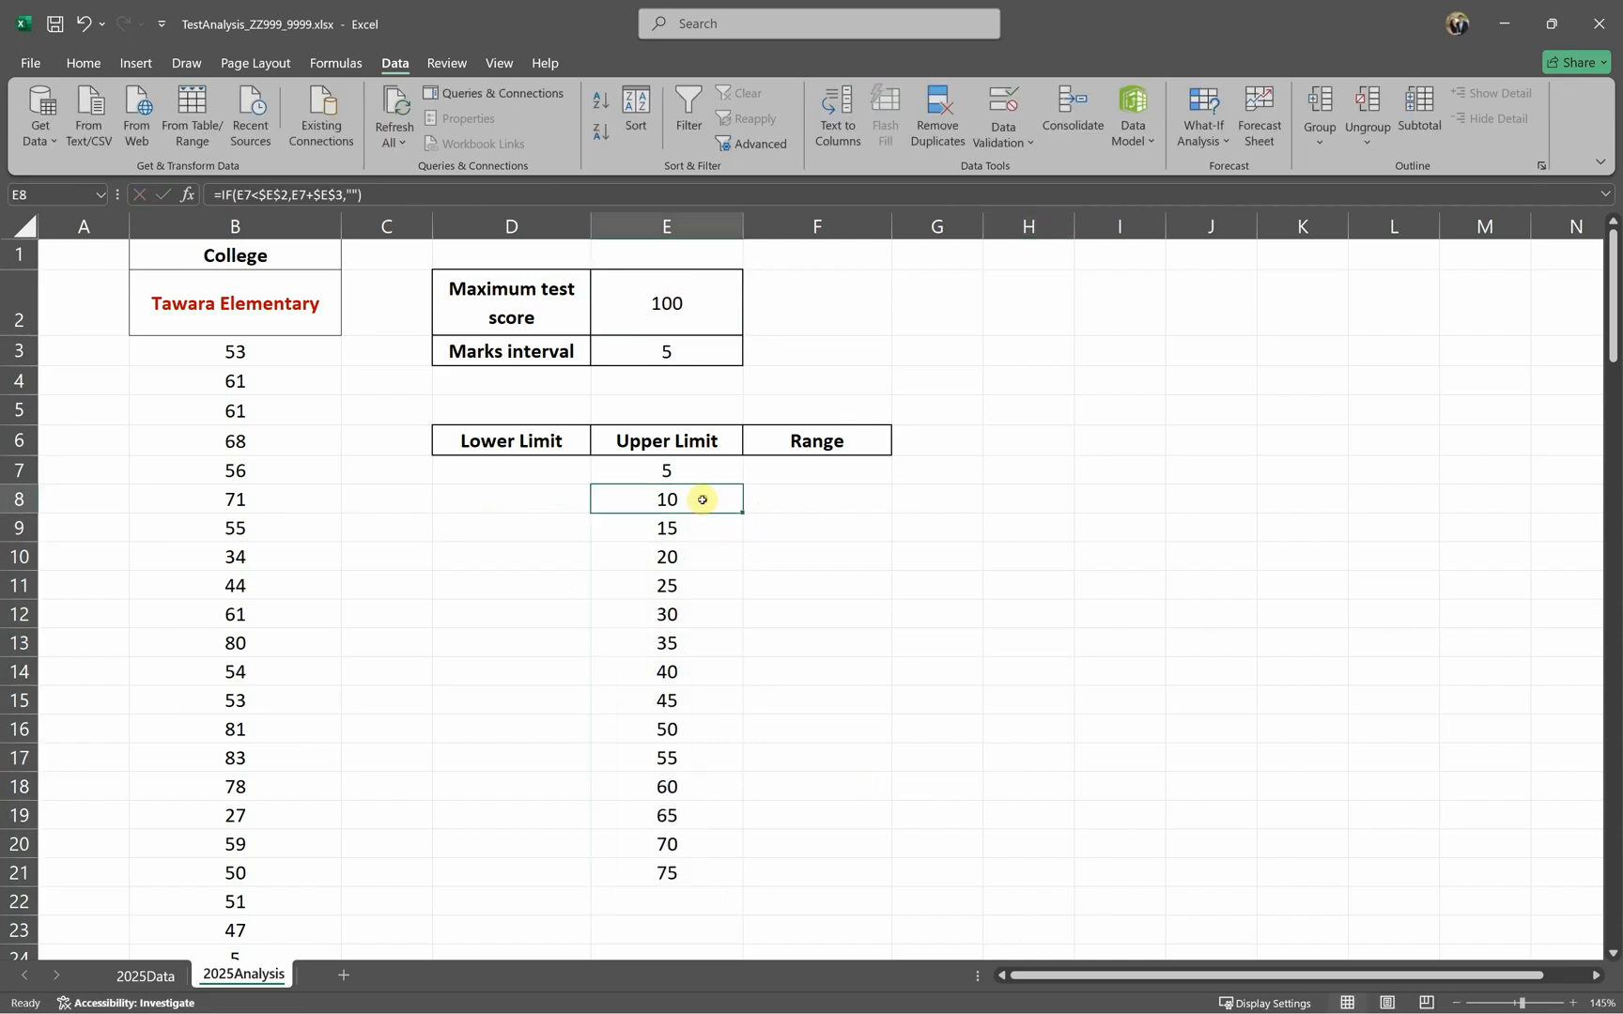
# Step: Fill the Upper Limit formula from E8 down to E29 and check the formula in E27
pyautogui.moveTo(737, 515); pyautogui.dragTo(707, 767)
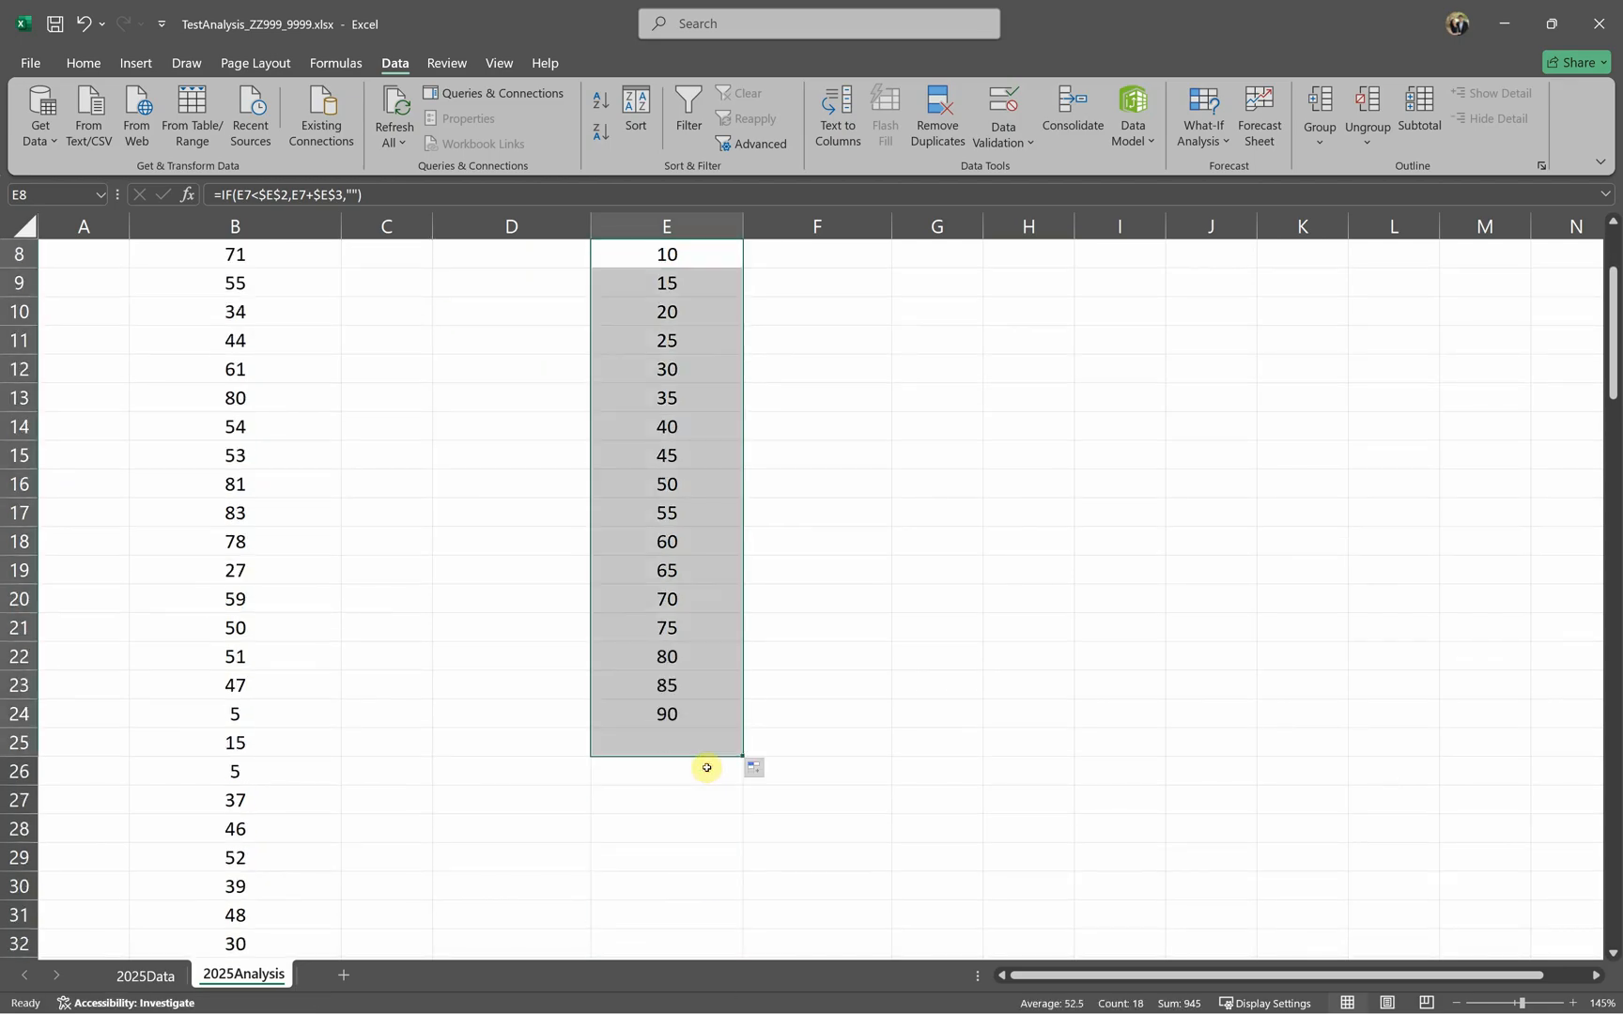
pyautogui.click(711, 753)
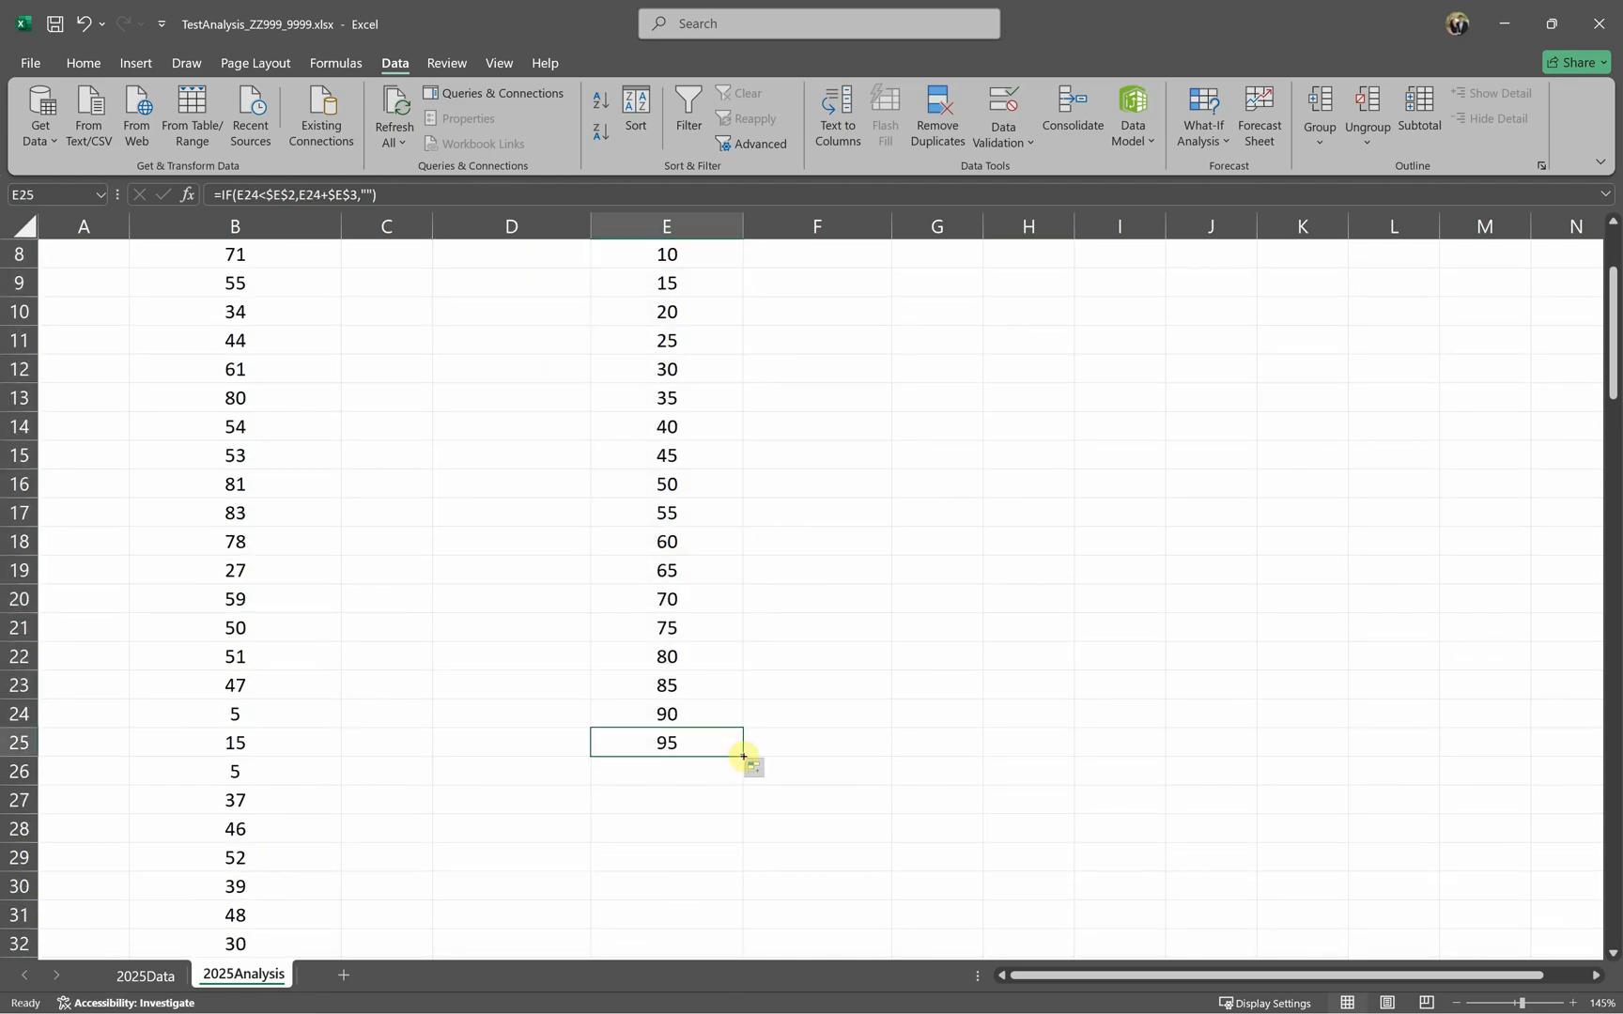
pyautogui.moveTo(742, 756); pyautogui.dragTo(735, 856)
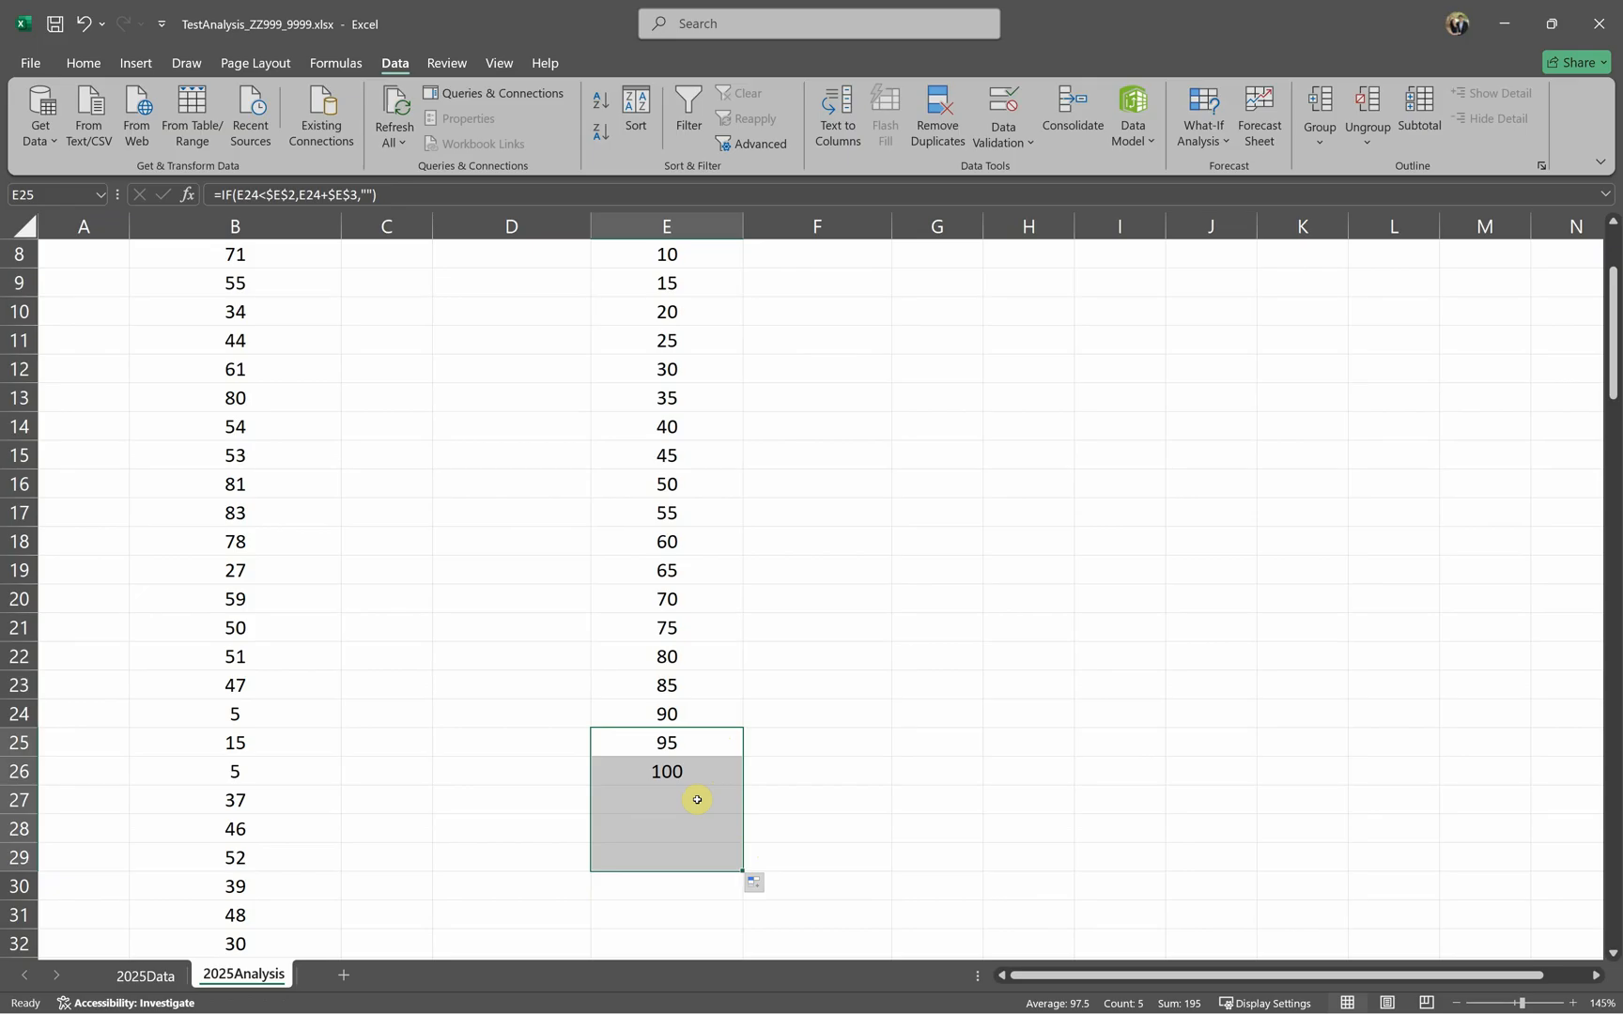
pyautogui.moveTo(697, 799)
pyautogui.mouseDown()
pyautogui.moveTo(700, 823)
pyautogui.moveTo(699, 797)
pyautogui.mouseUp()
pyautogui.doubleClick(698, 800)
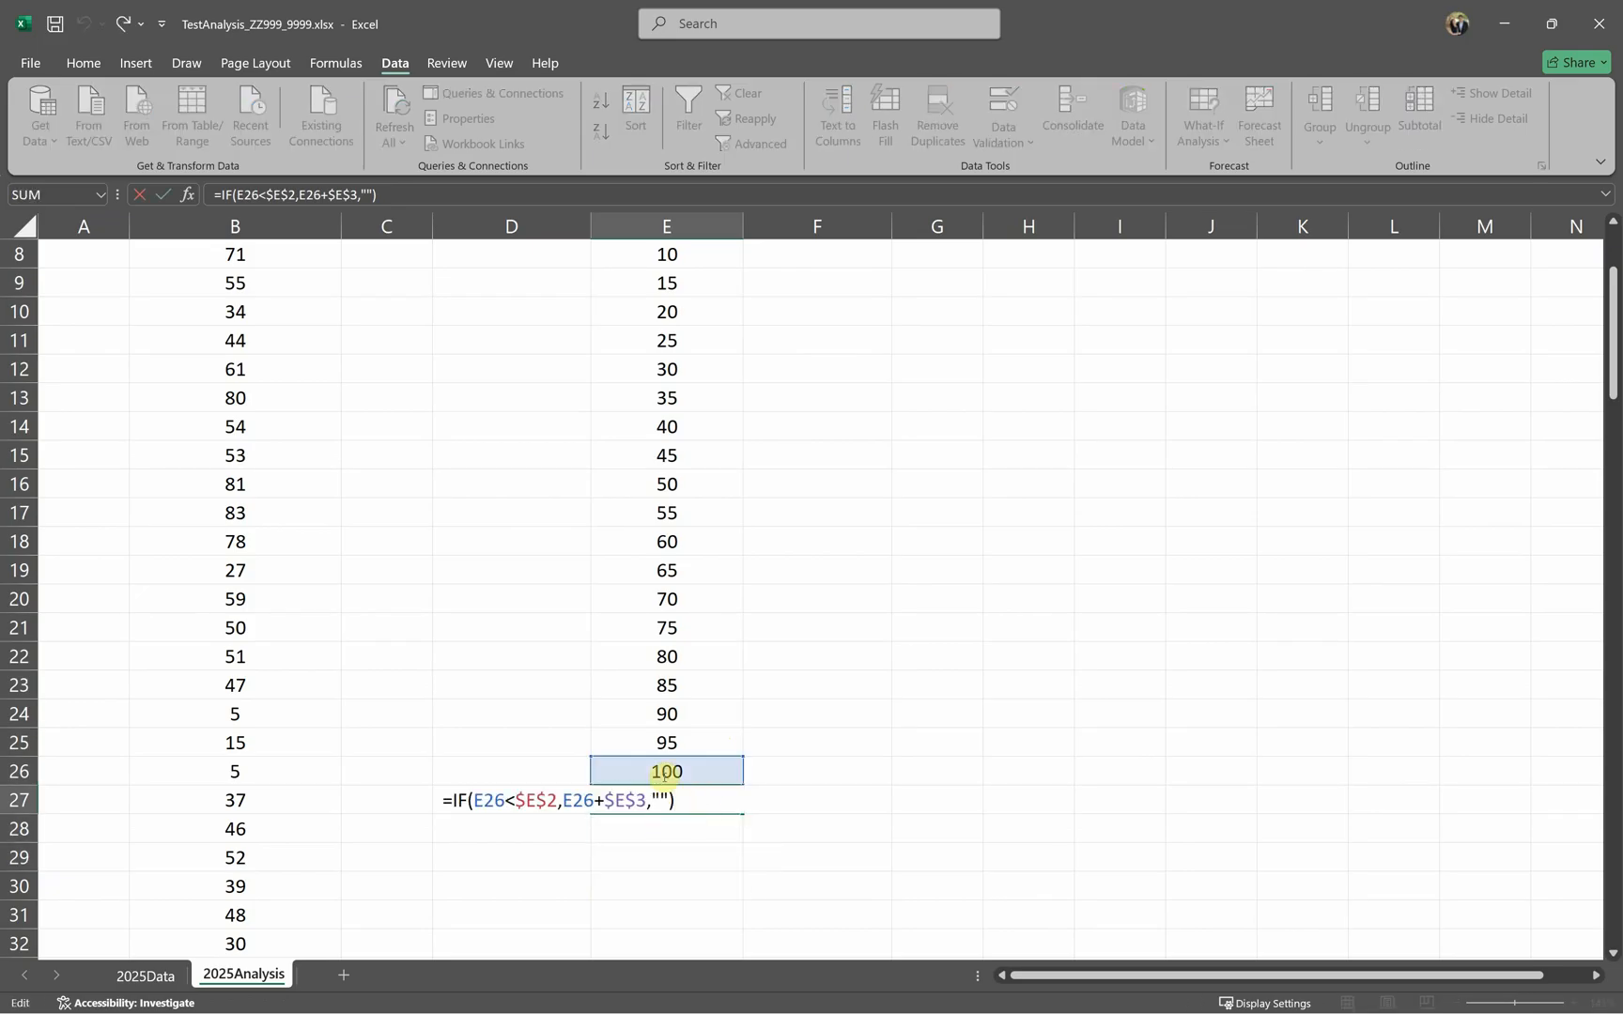
pyautogui.press('Return')
pyautogui.click(690, 774)
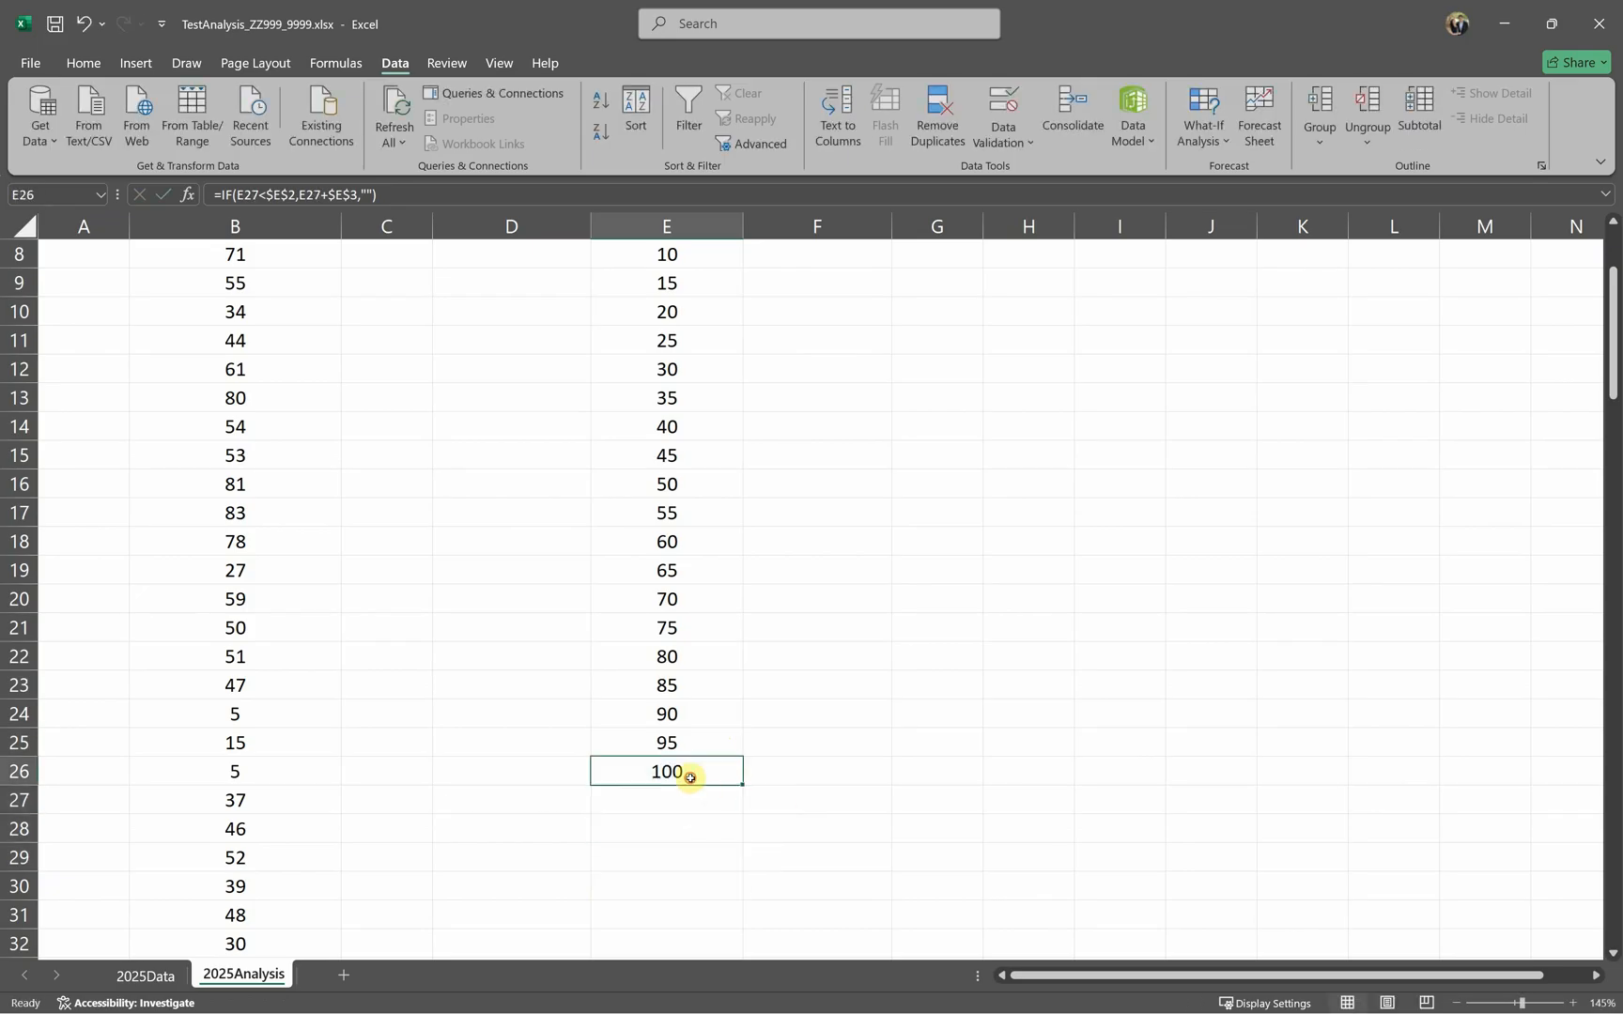
# Step: Set the Maximum test score in E2 to 90
pyautogui.scroll(3, 683, 796)
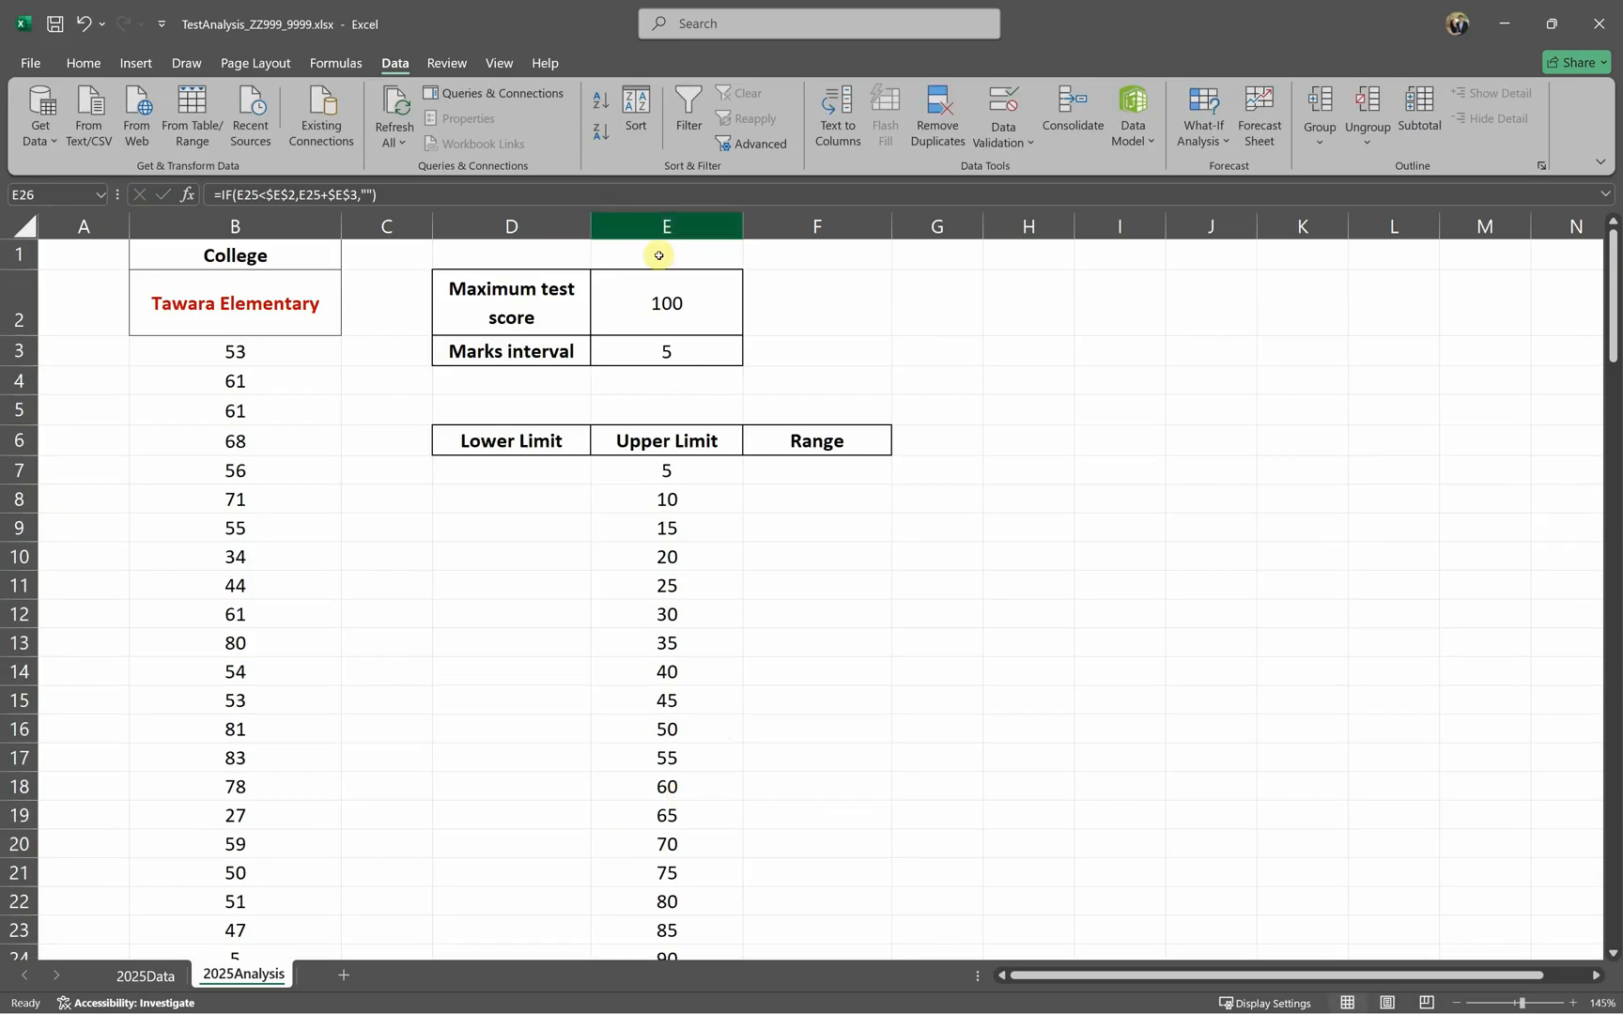
pyautogui.click(669, 322)
pyautogui.write('90')
pyautogui.press('Return')
pyautogui.click(920, 468)
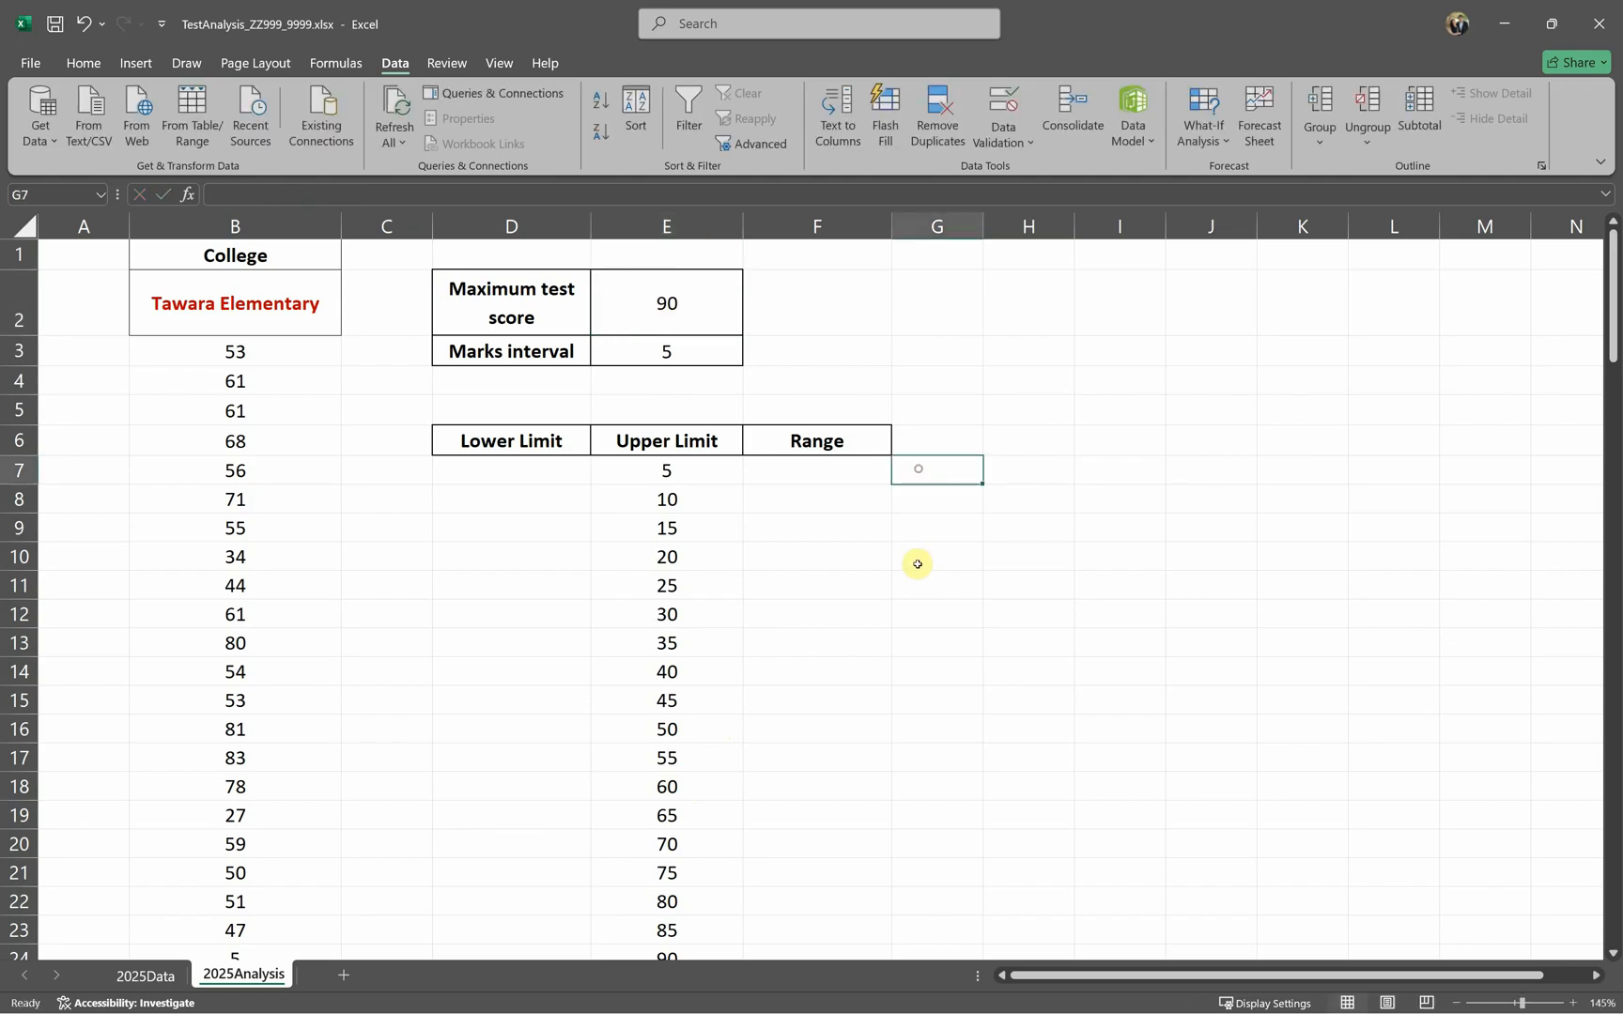
# Step: Examine where the Upper Limit values stop, checking the formula in E25 and the cells E25:E28 against the maximum test score
pyautogui.scroll(-3, 917, 561)
pyautogui.click(717, 664)
pyautogui.doubleClick(685, 693)
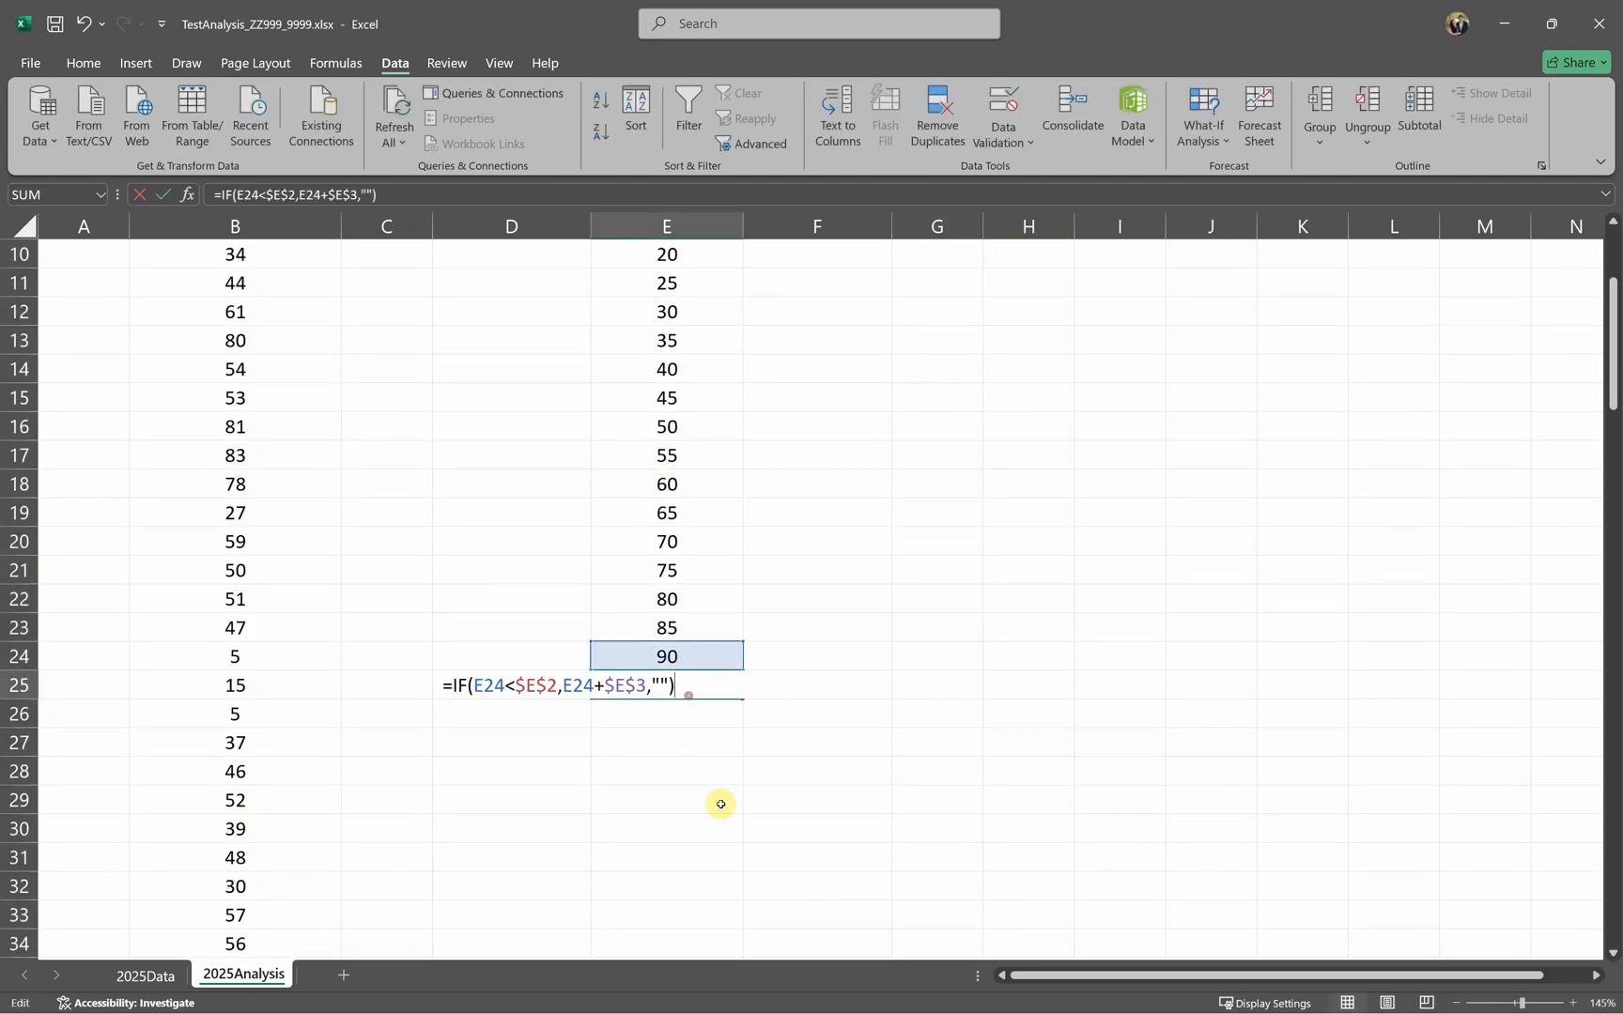
pyautogui.press('Return')
pyautogui.scroll(3, 842, 778)
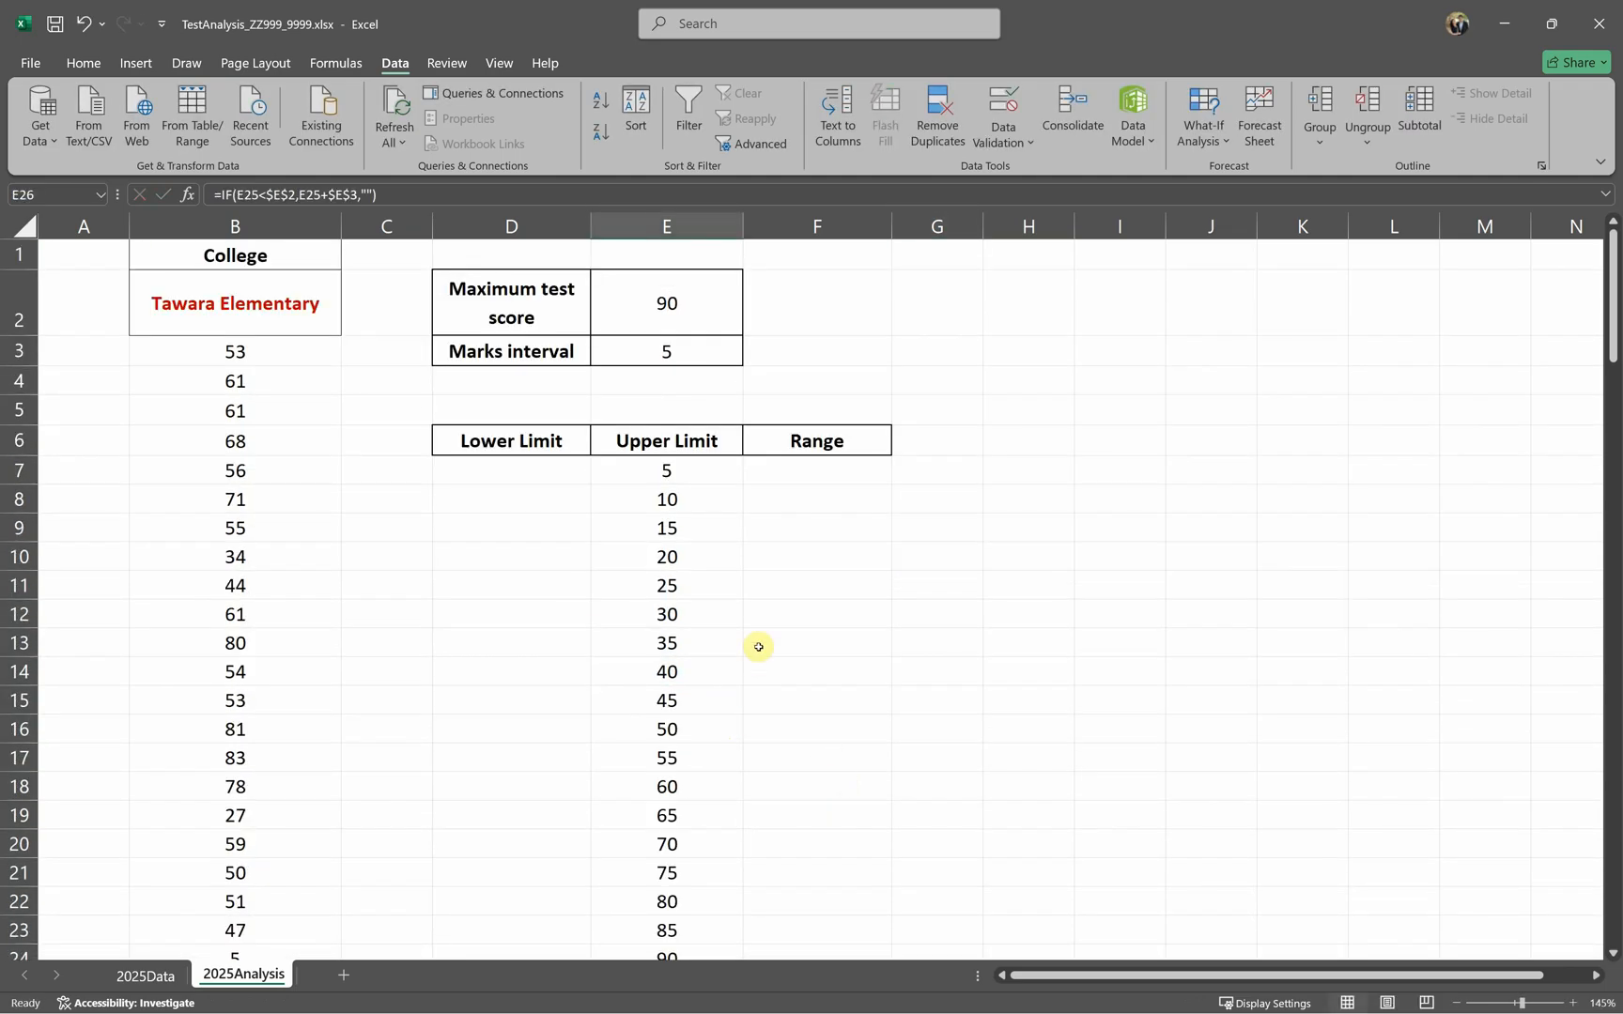
pyautogui.click(704, 319)
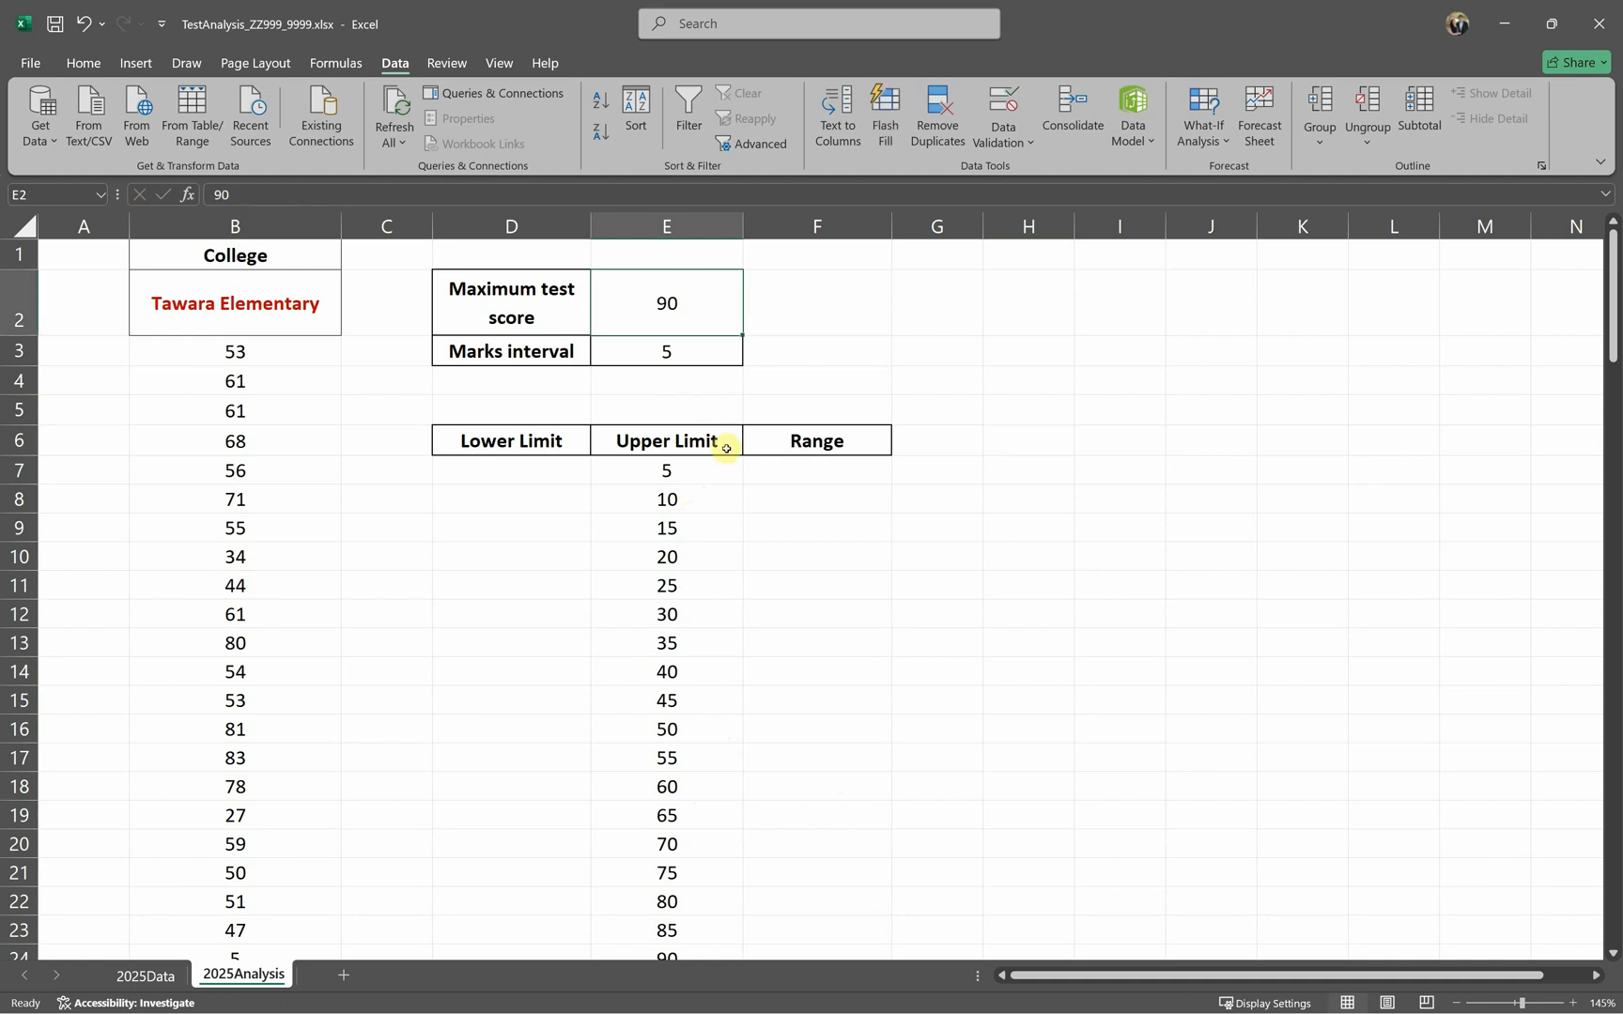
pyautogui.scroll(-3, 695, 634)
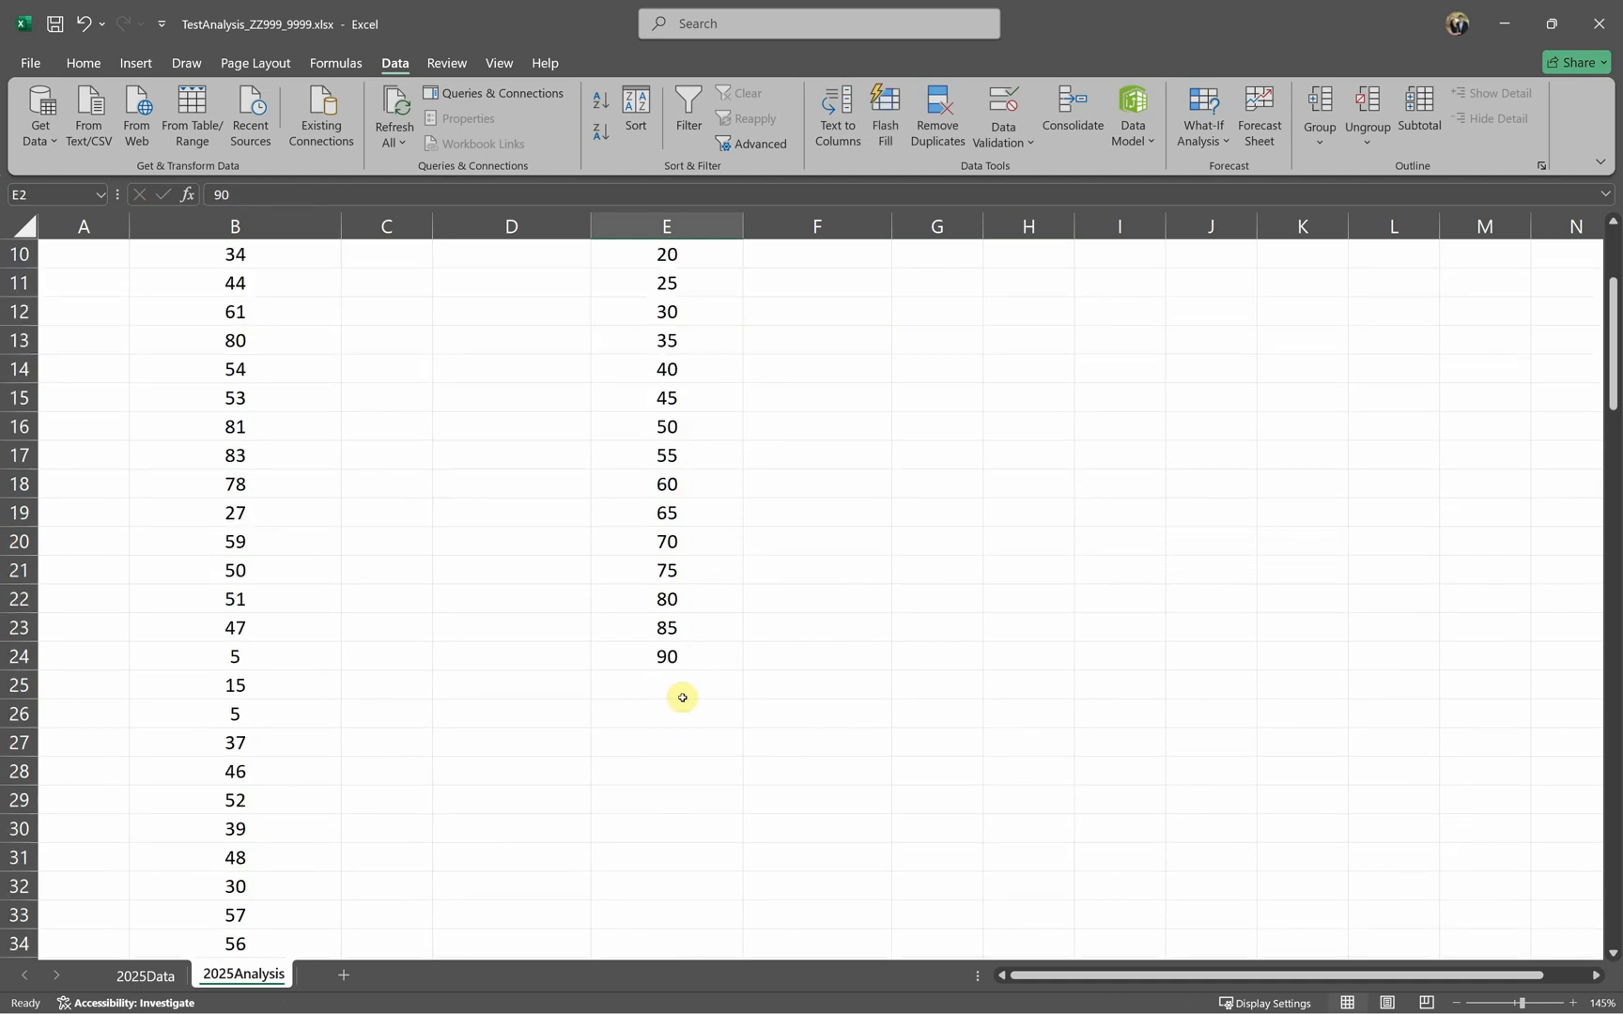
pyautogui.moveTo(677, 695); pyautogui.dragTo(699, 775)
pyautogui.hotkey('ctrl', 'v')
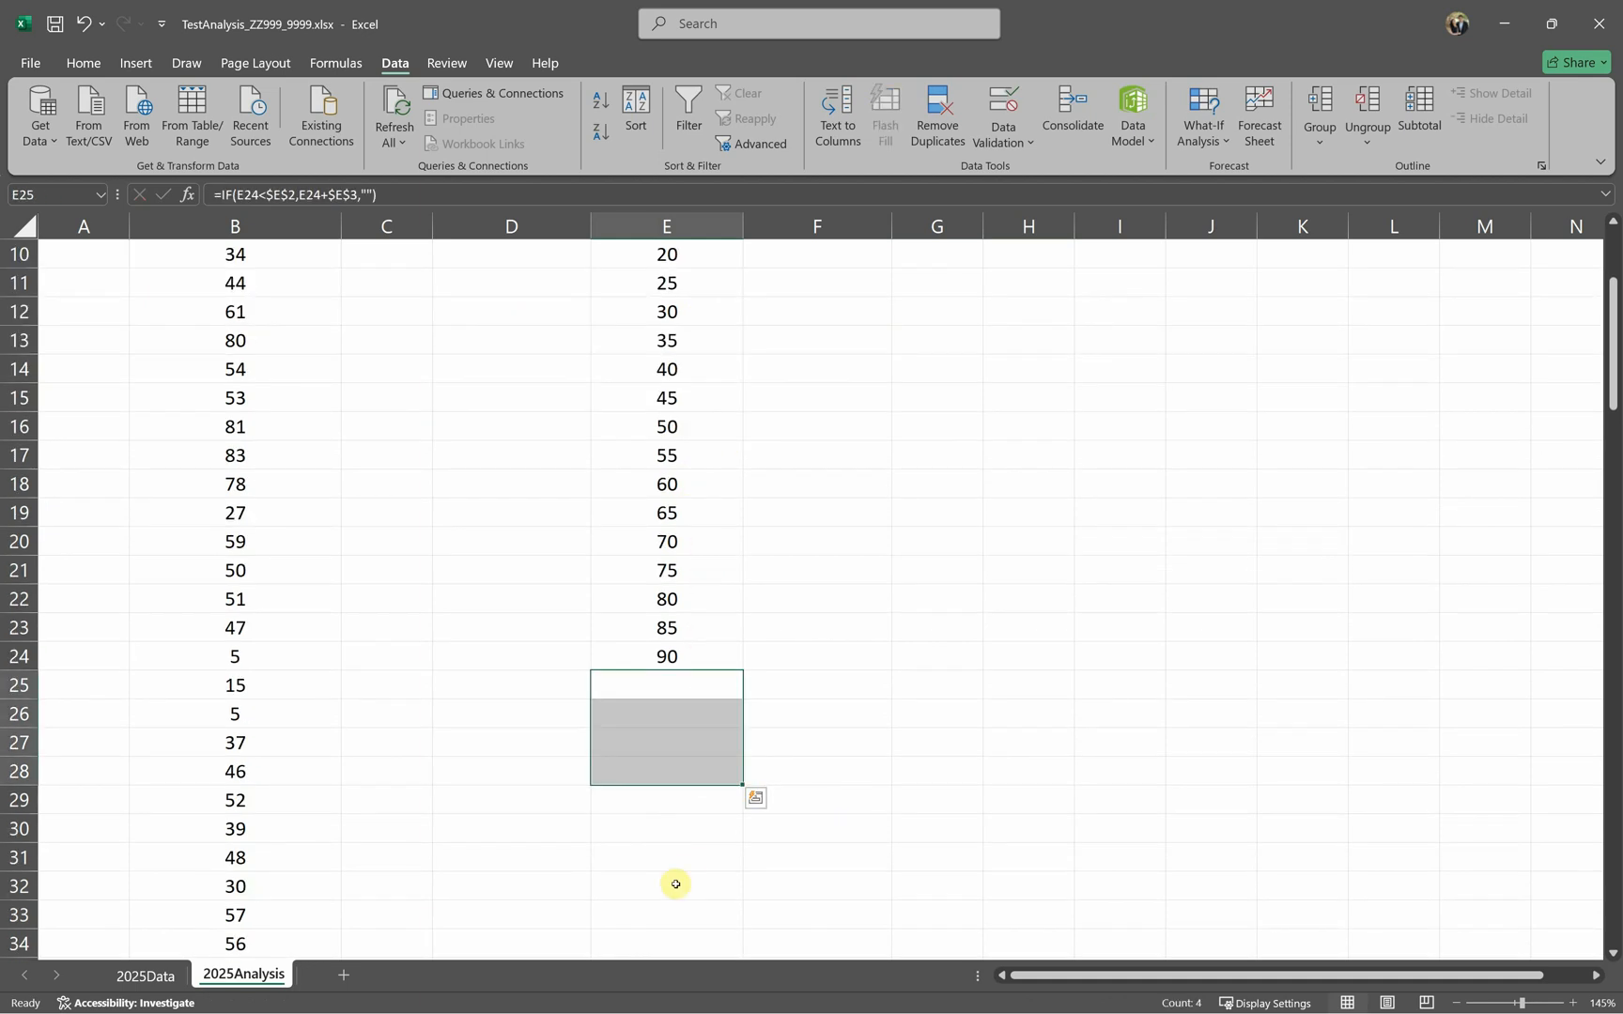
pyautogui.scroll(3, 675, 884)
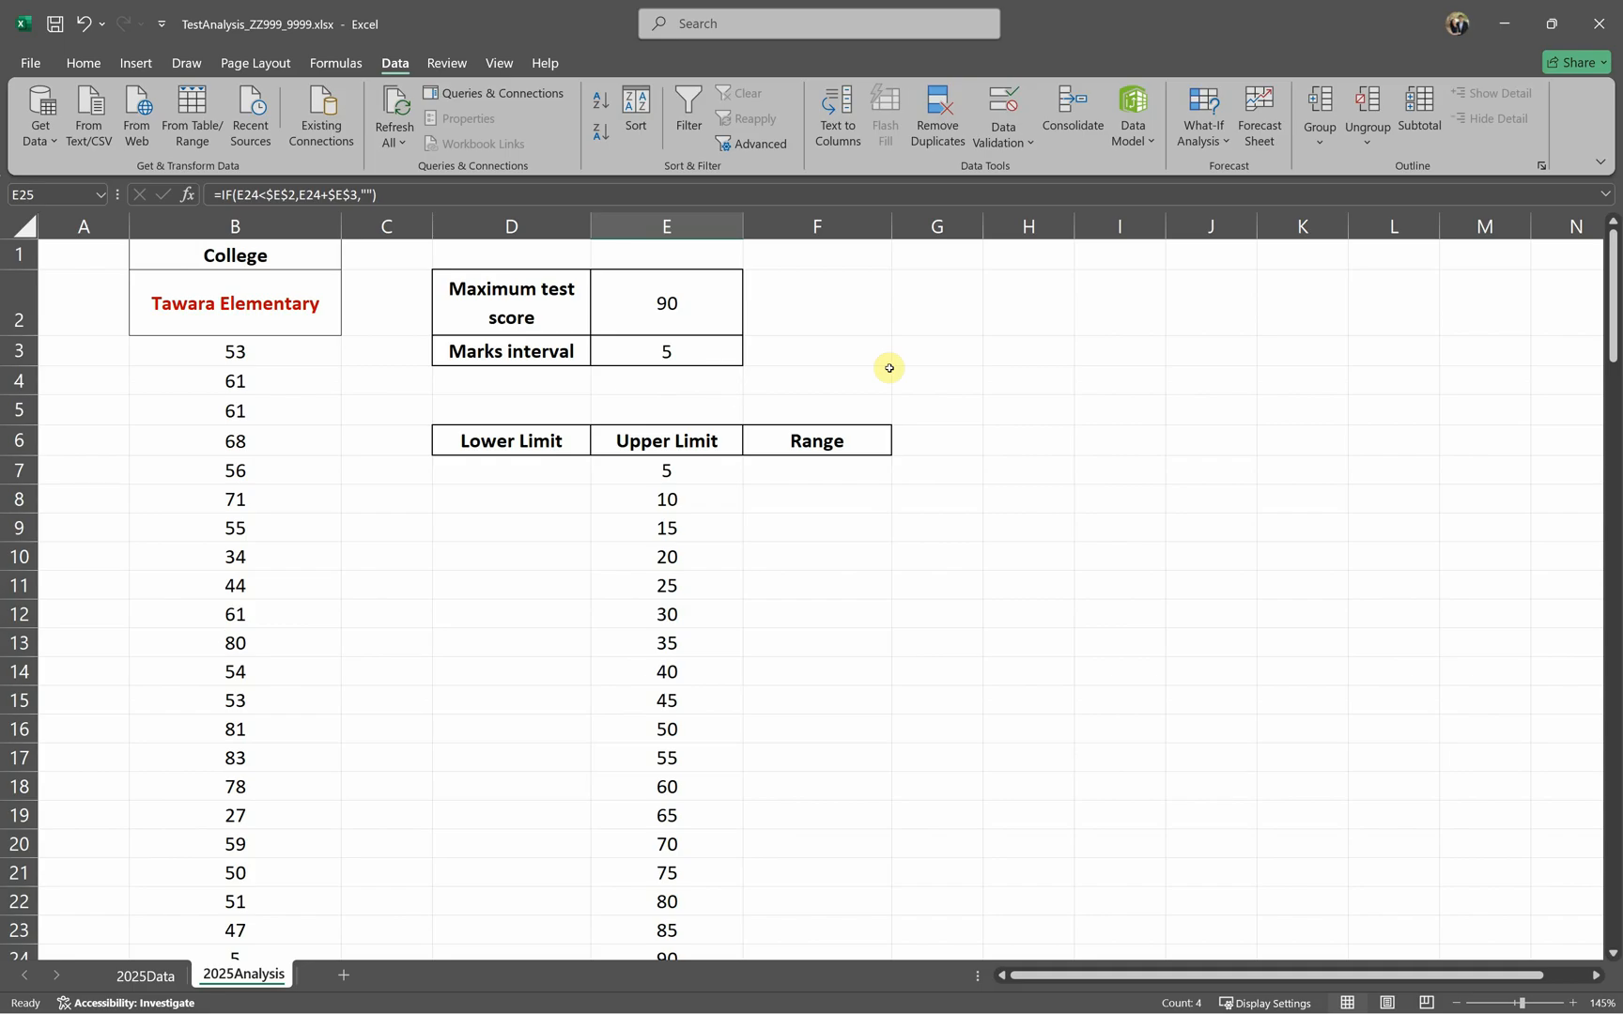
# Step: Enter 0 as the first Lower Limit value in D7
pyautogui.click(542, 474)
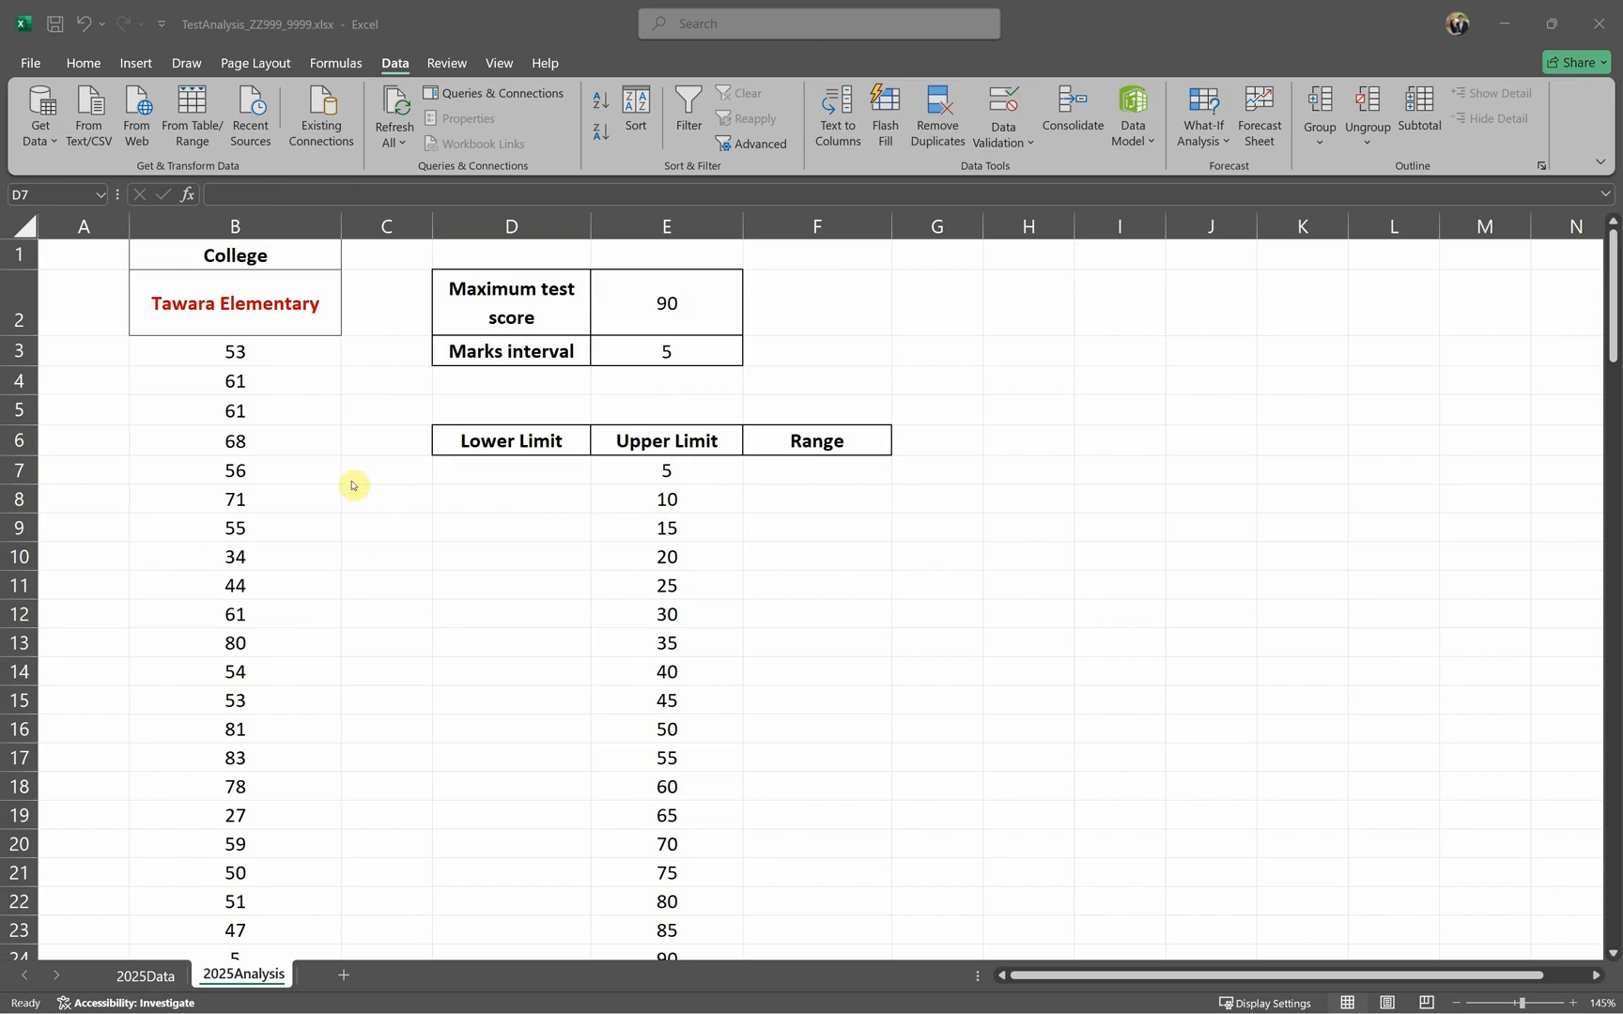
pyautogui.click(546, 464)
pyautogui.write('0')
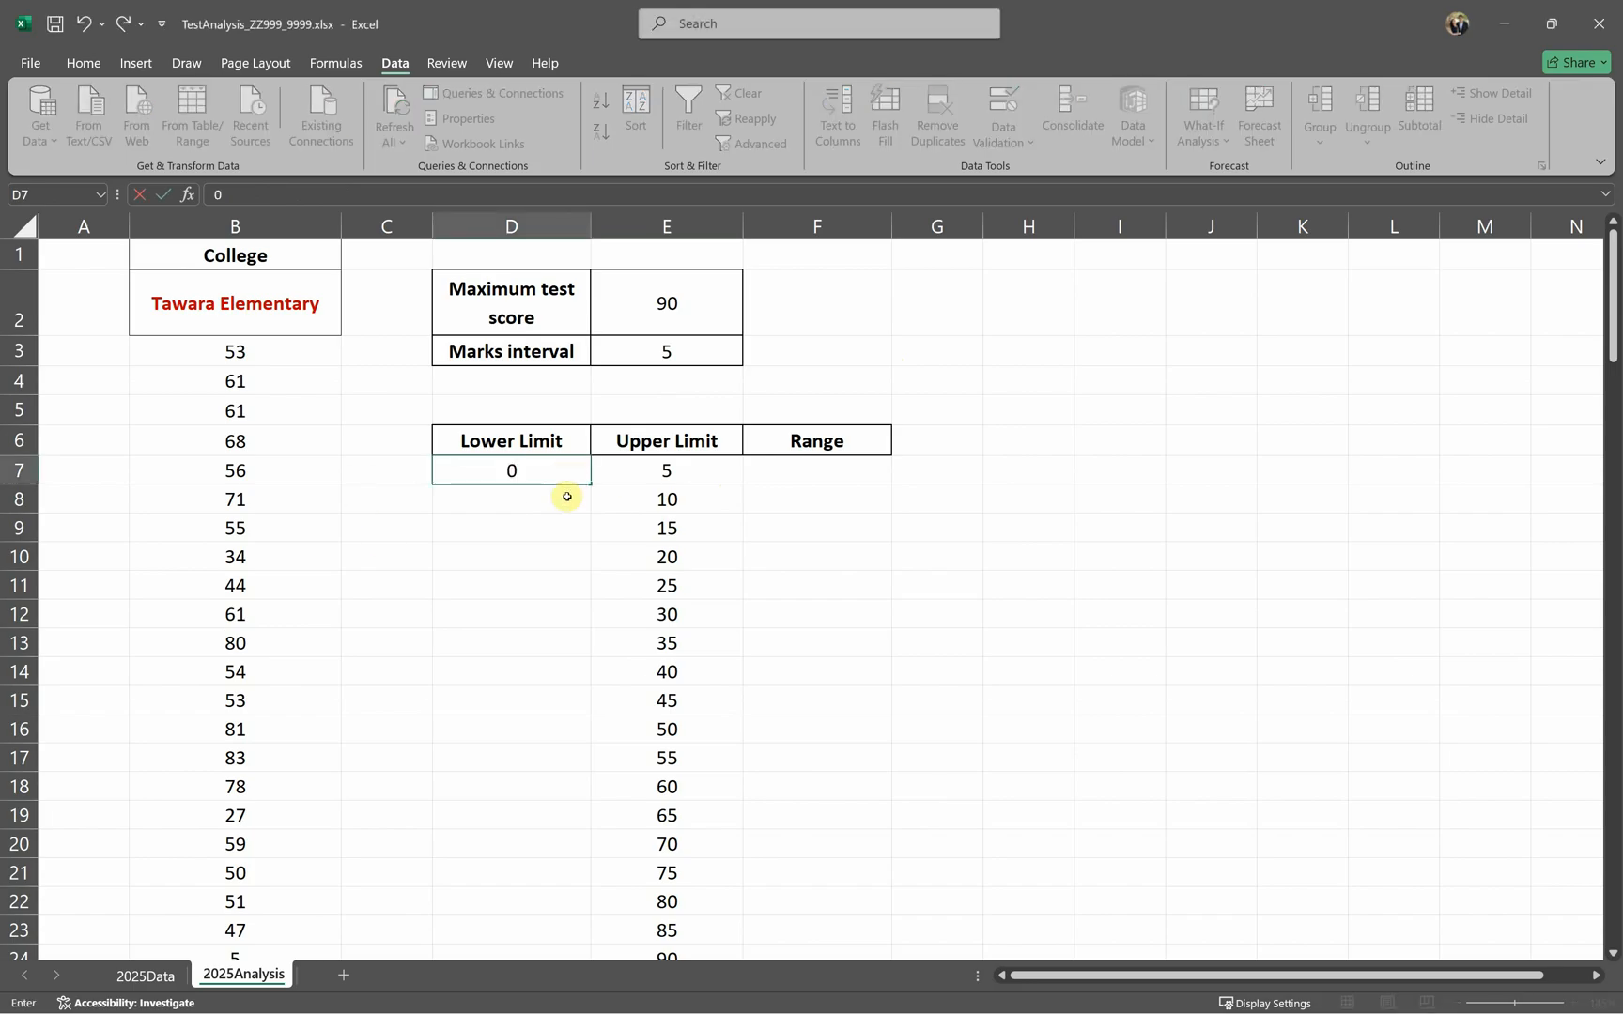
pyautogui.press('Return')
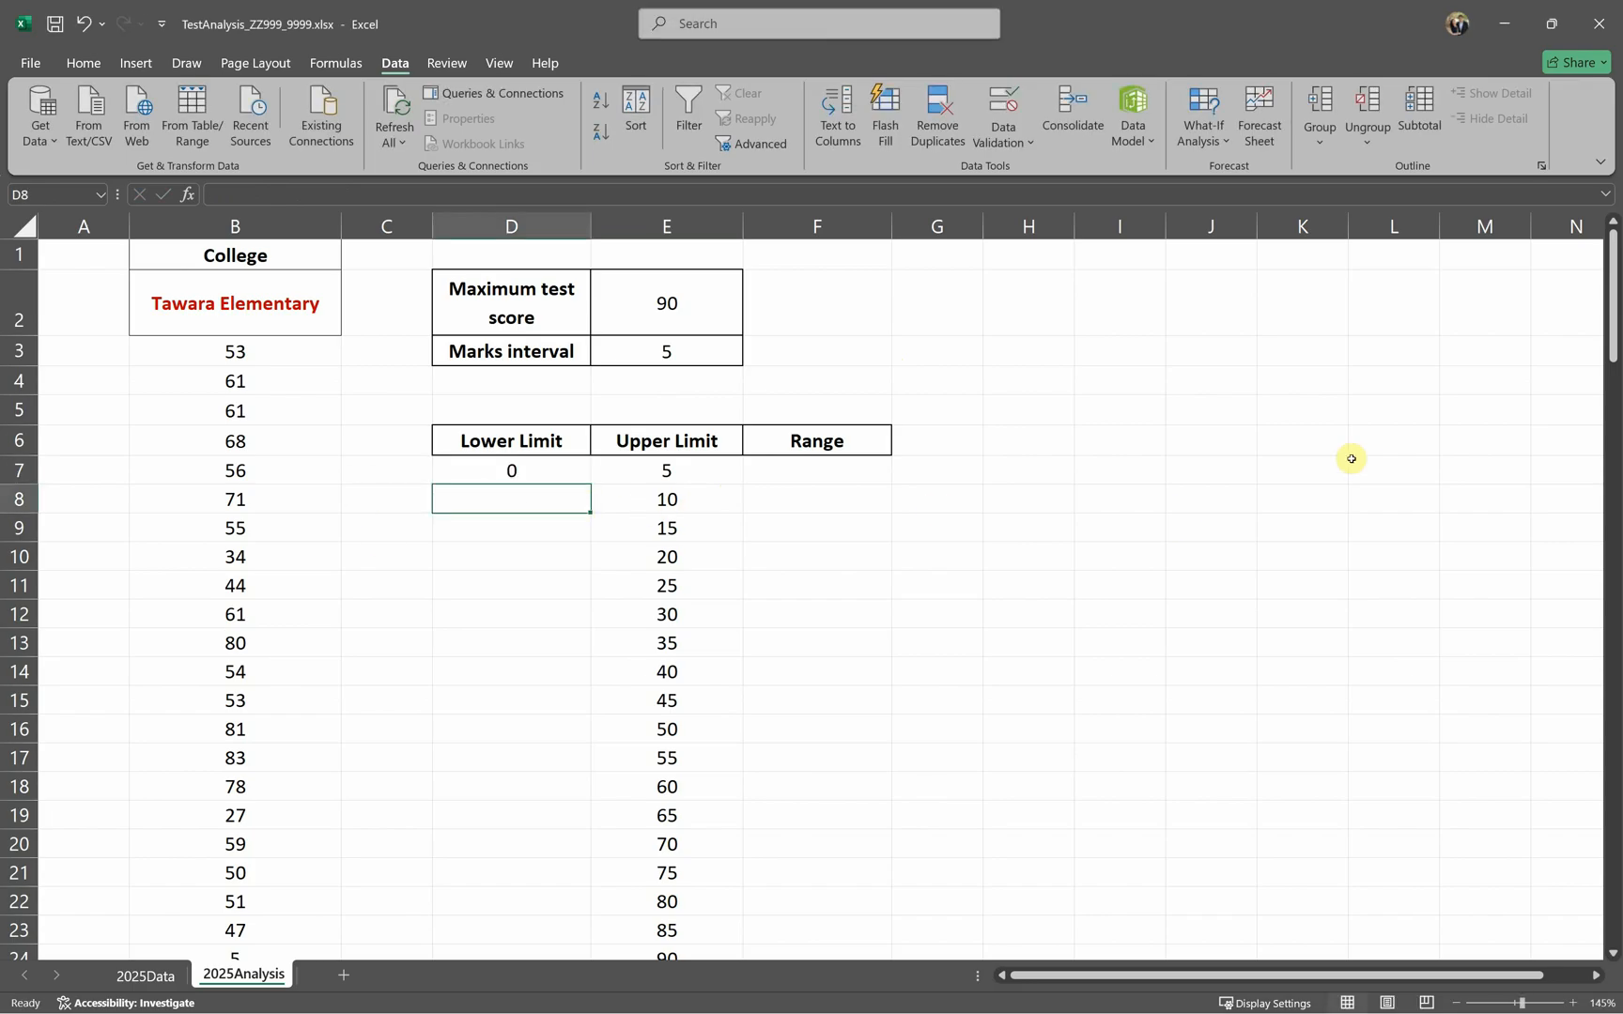
# Step: Enter the formula =E7+1 in Lower Limit cell D8 and reselect that cell
pyautogui.write('=')
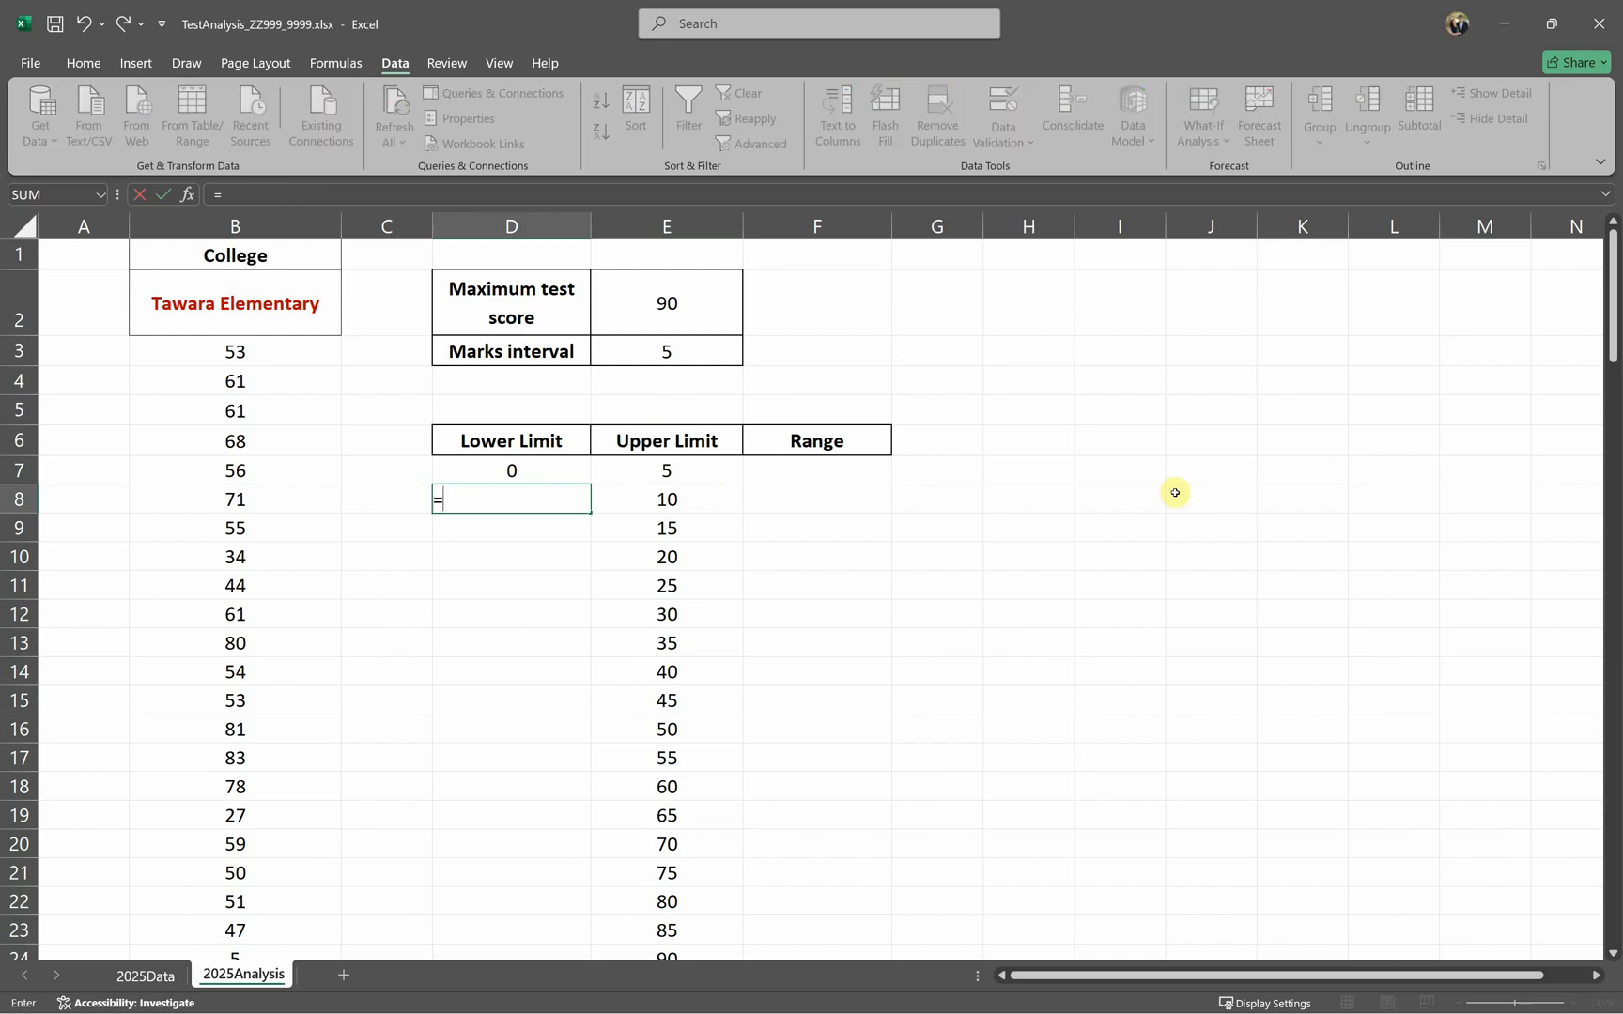
pyautogui.click(667, 471)
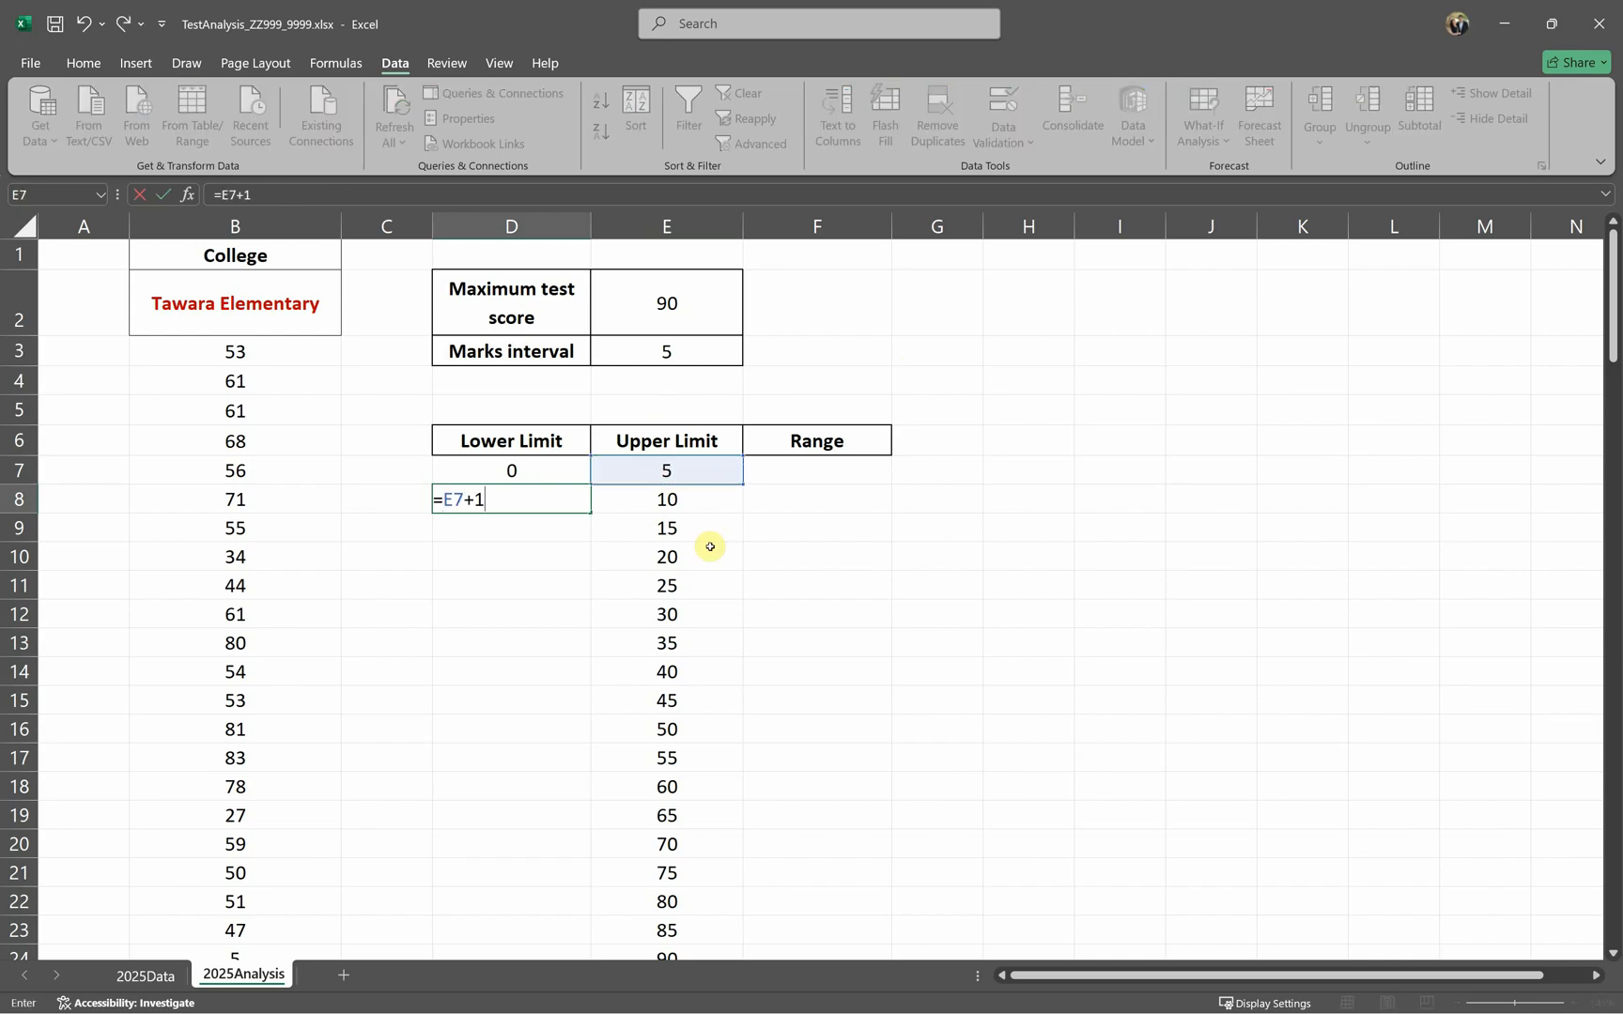
pyautogui.write('+1')
pyautogui.press('Return')
pyautogui.click(562, 508)
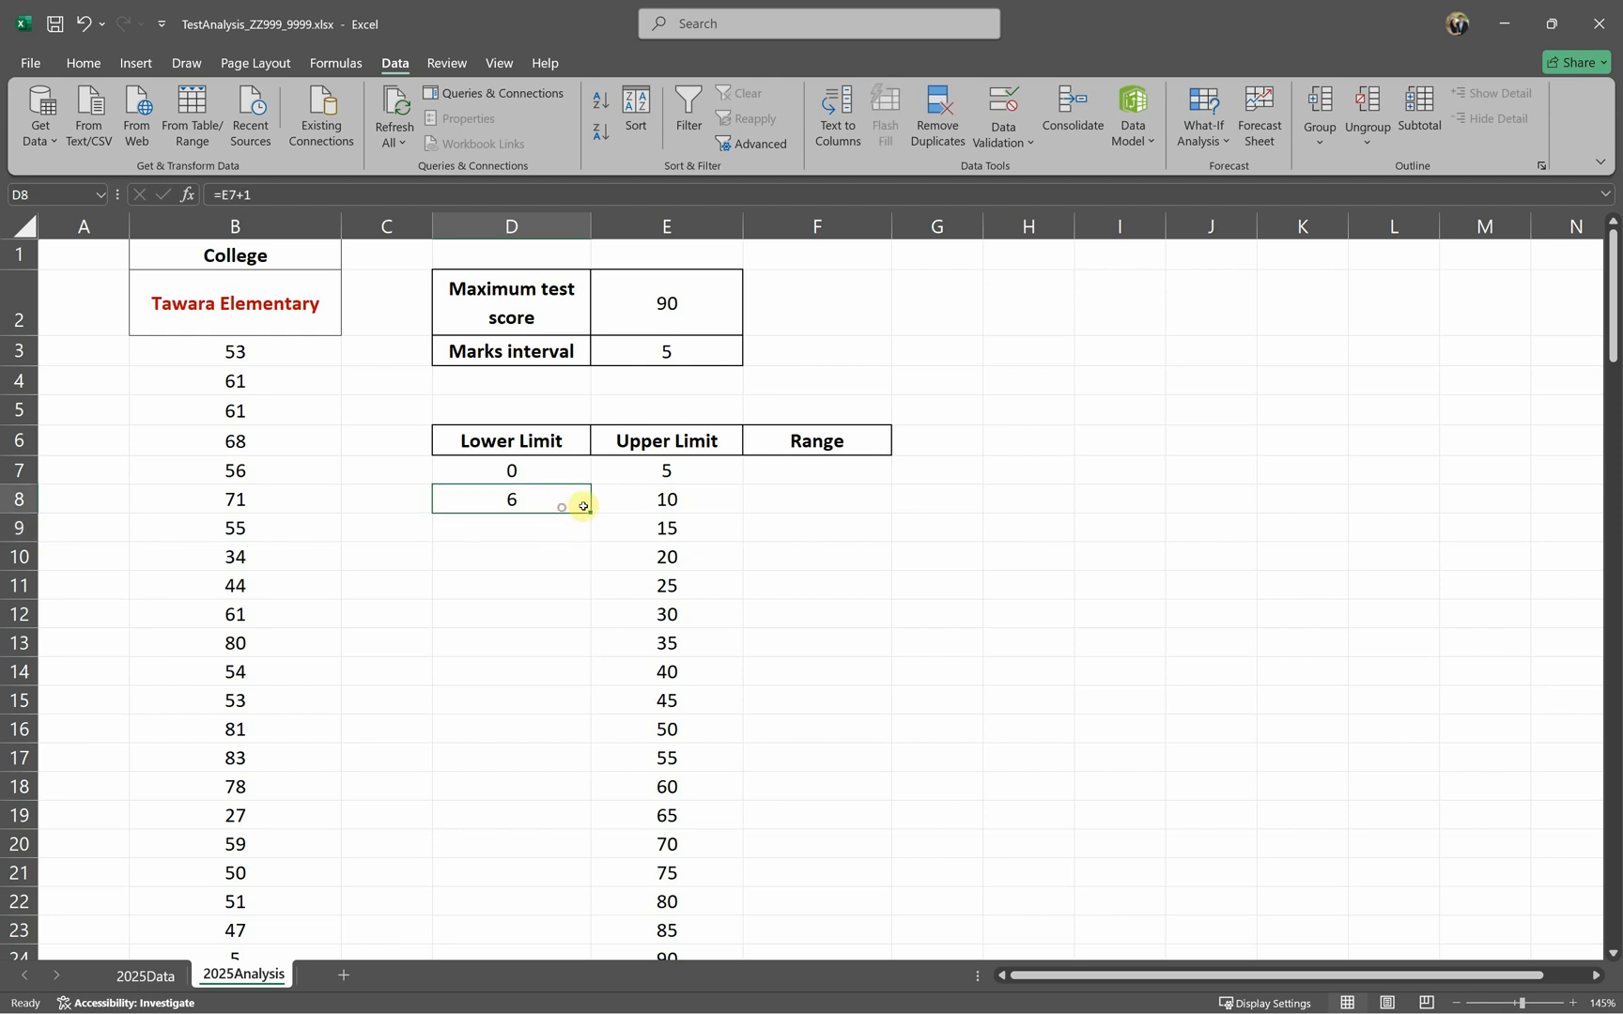
# Step: Fill the D8 formula down the Lower Limit column and check it against the examples in the question paper PDF
pyautogui.doubleClick(590, 513)
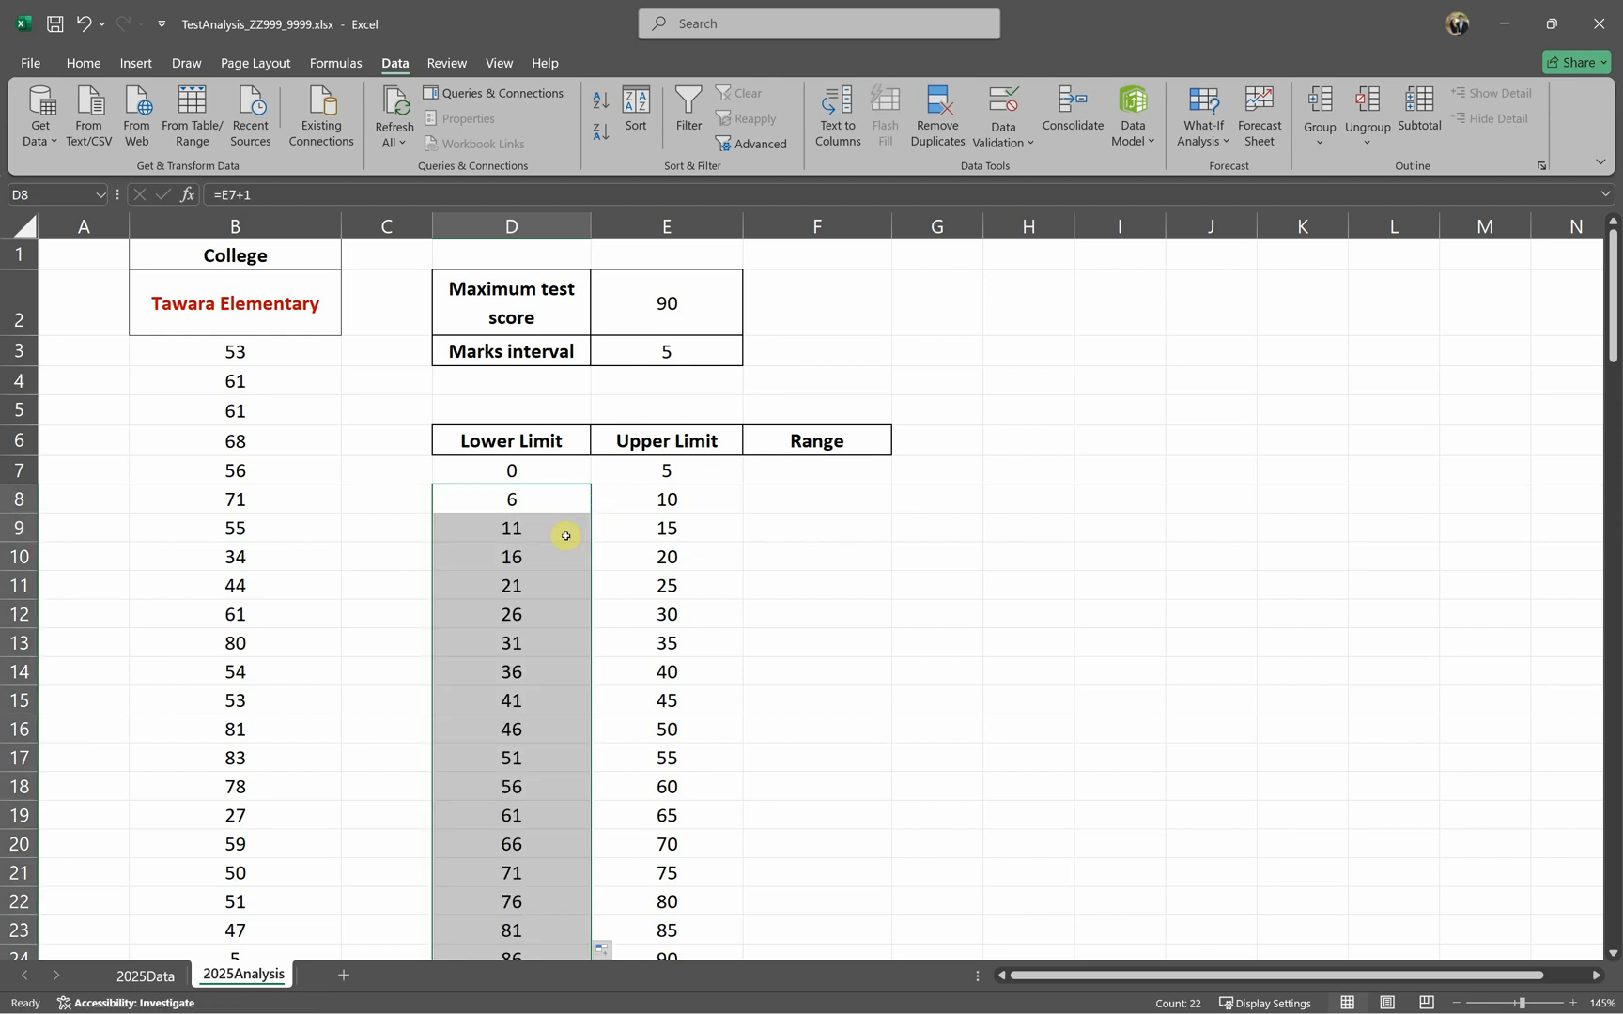
pyautogui.click(565, 537)
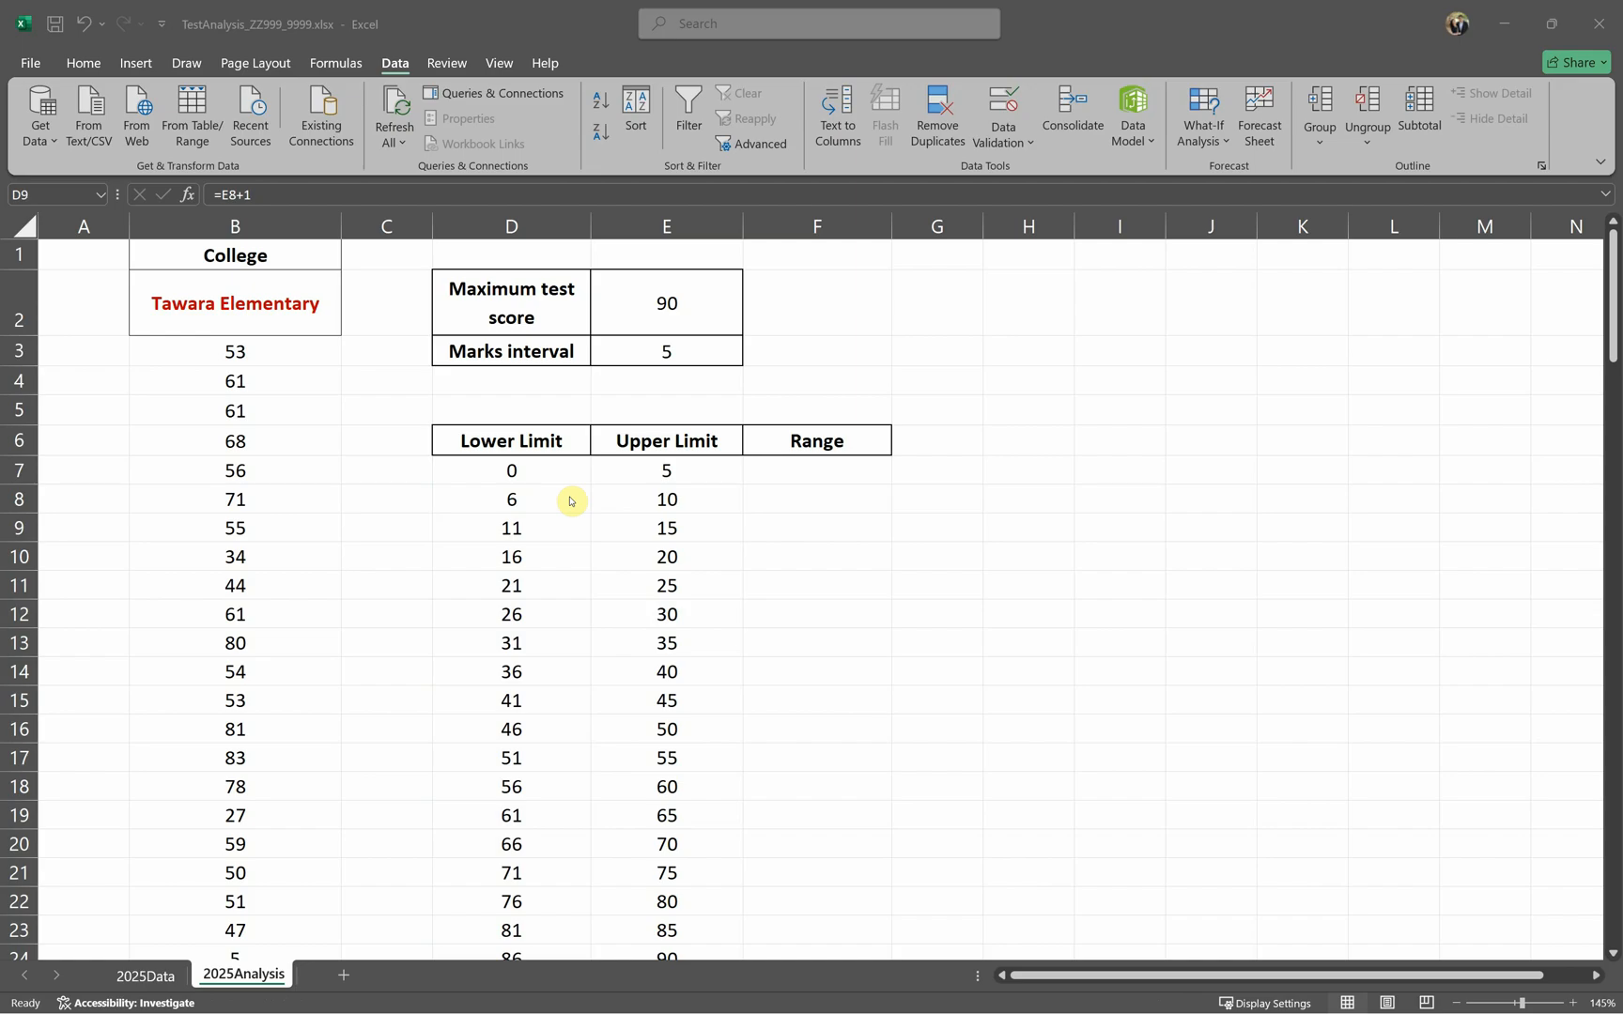
pyautogui.hotkey('alt', 'Tab')
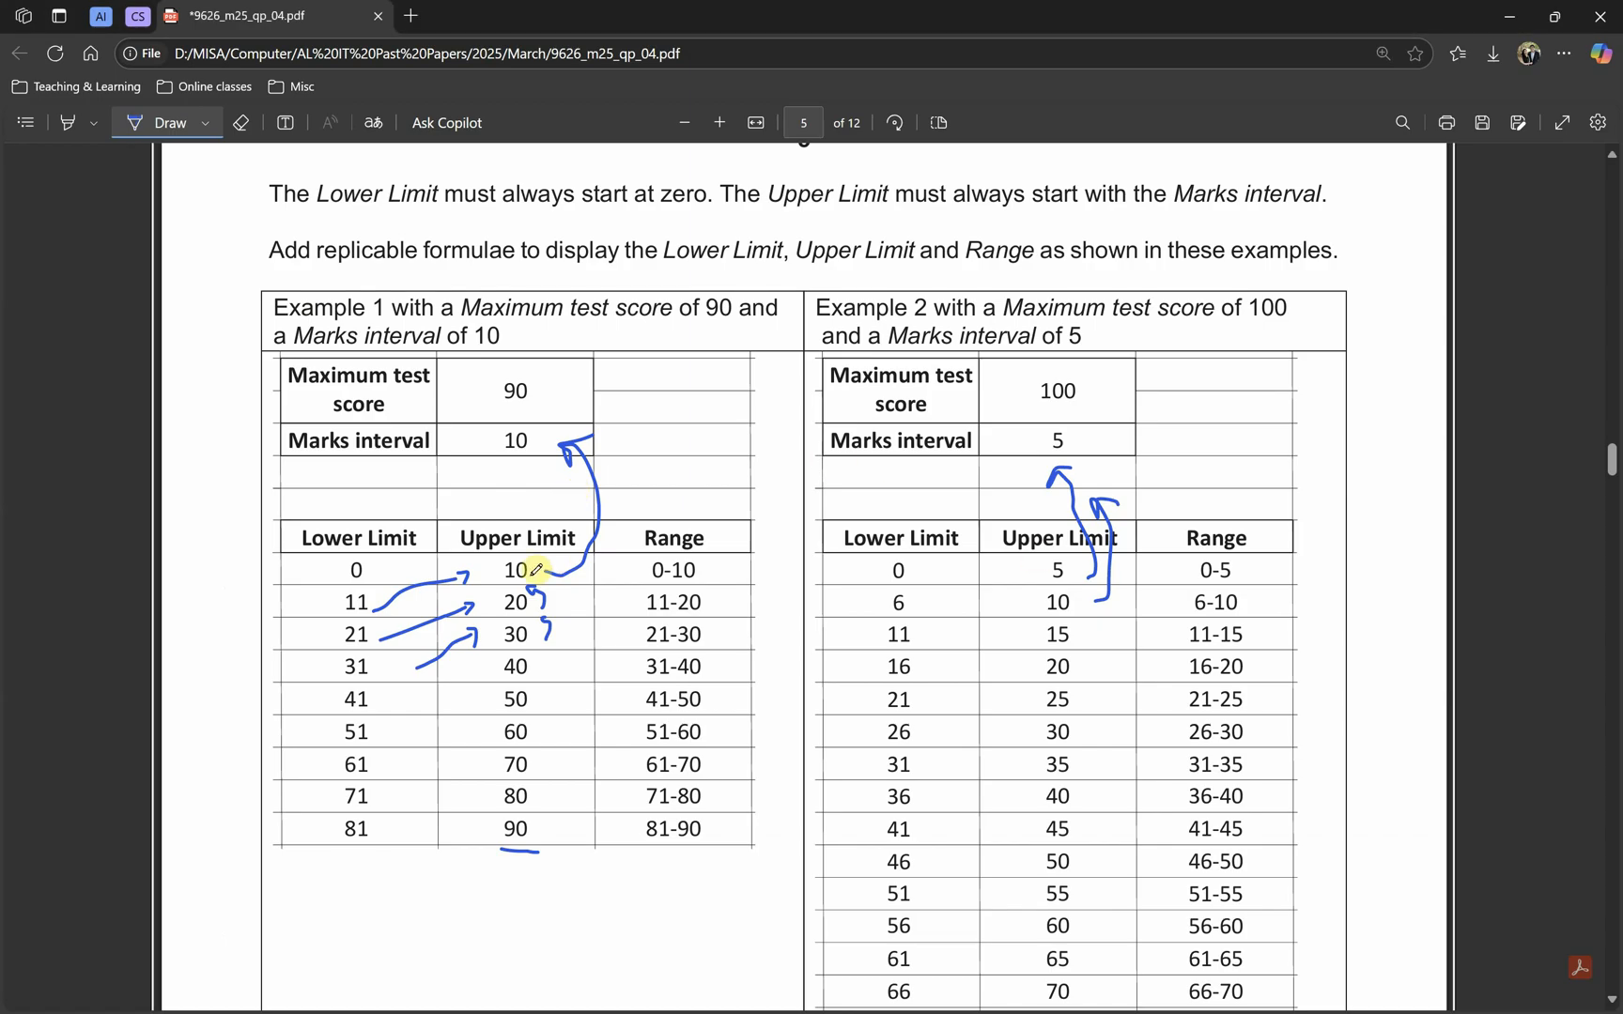
pyautogui.hotkey('alt', 'Tab')
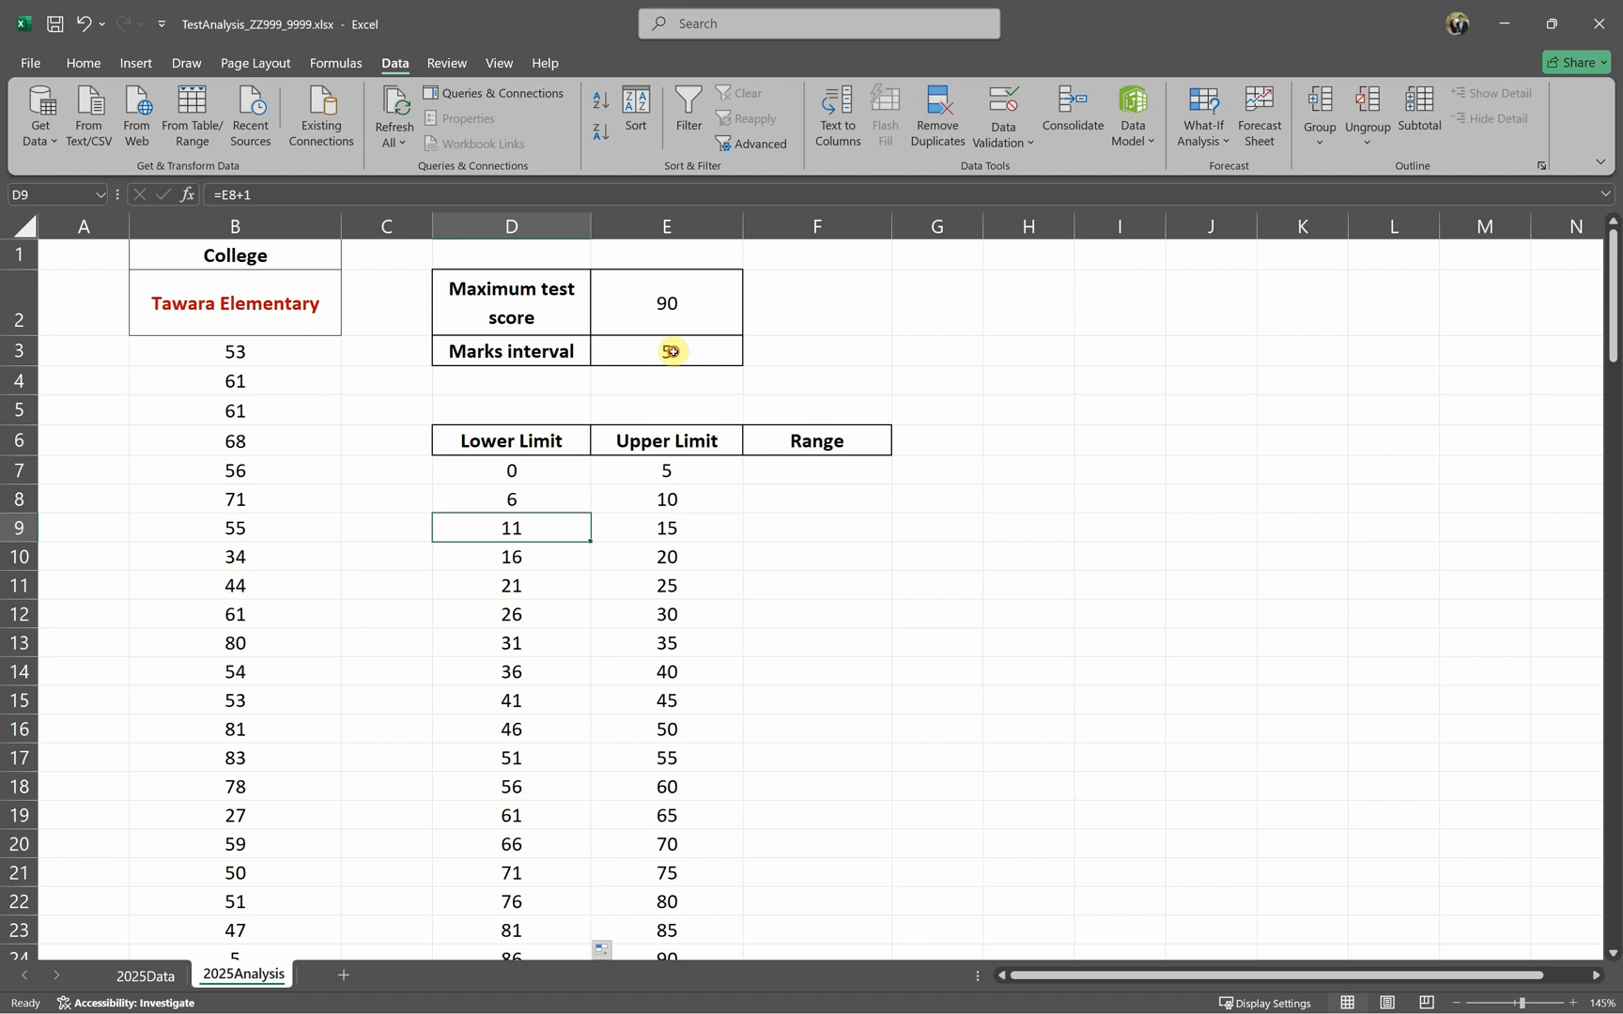
# Step: Set the Marks interval in E3 to 10 and inspect the Lower Limit cells beyond the last Upper Limit
pyautogui.click(665, 352)
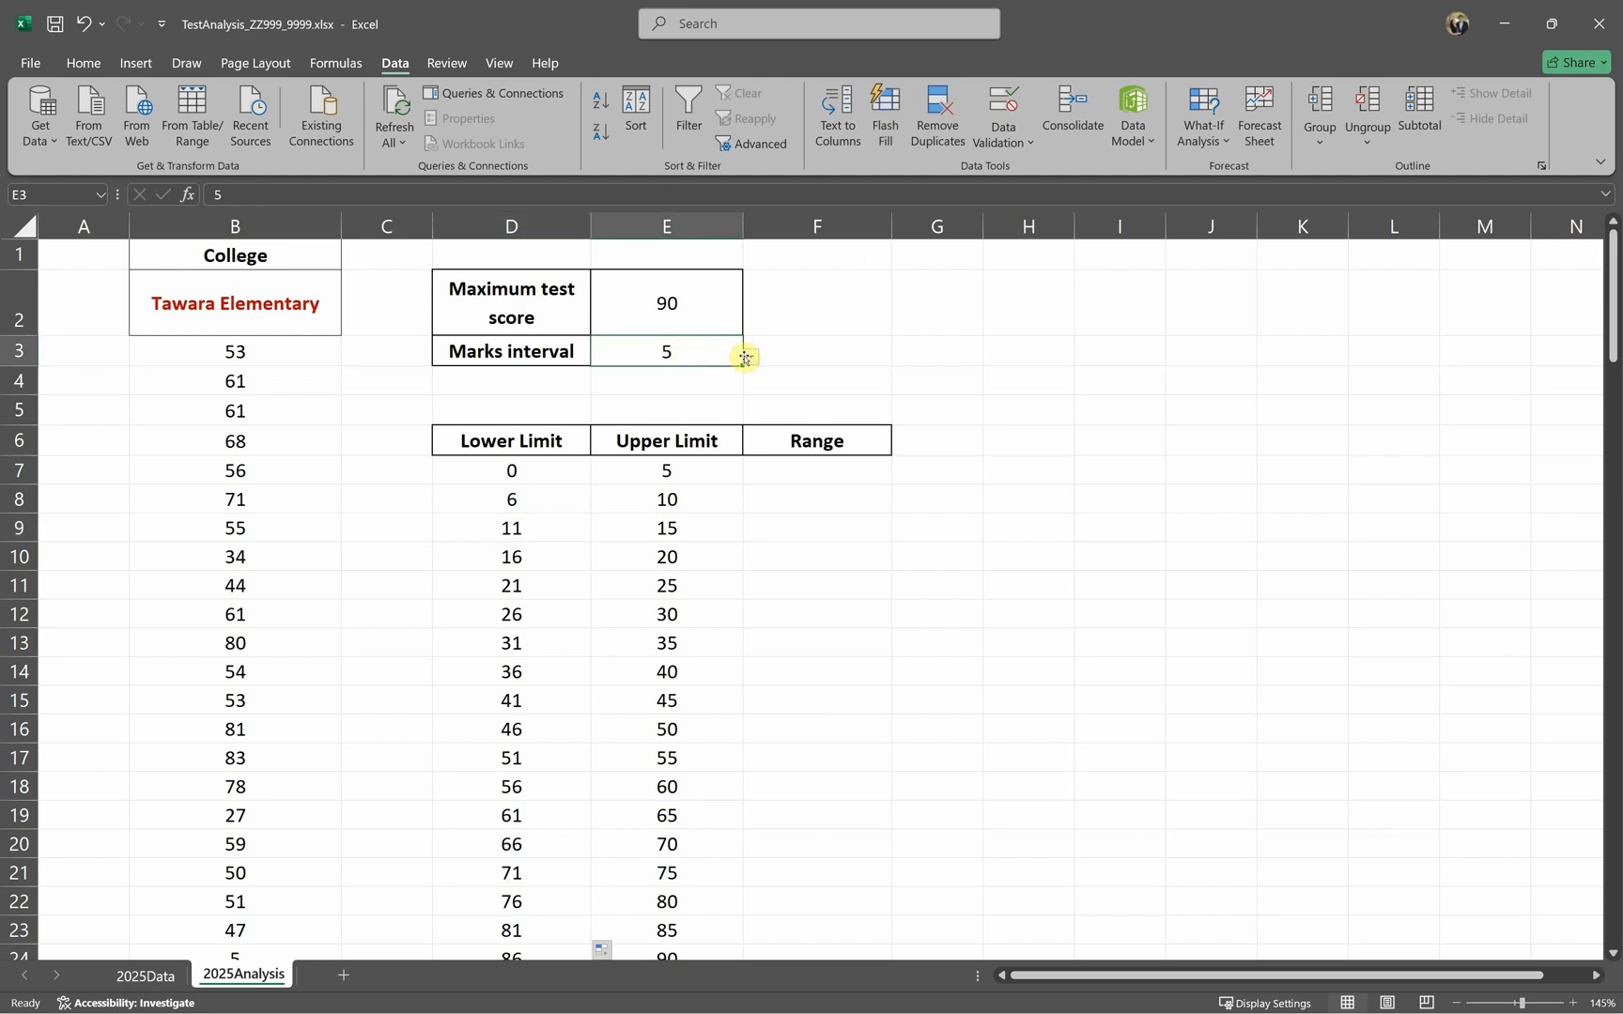
pyautogui.click(751, 359)
pyautogui.click(709, 389)
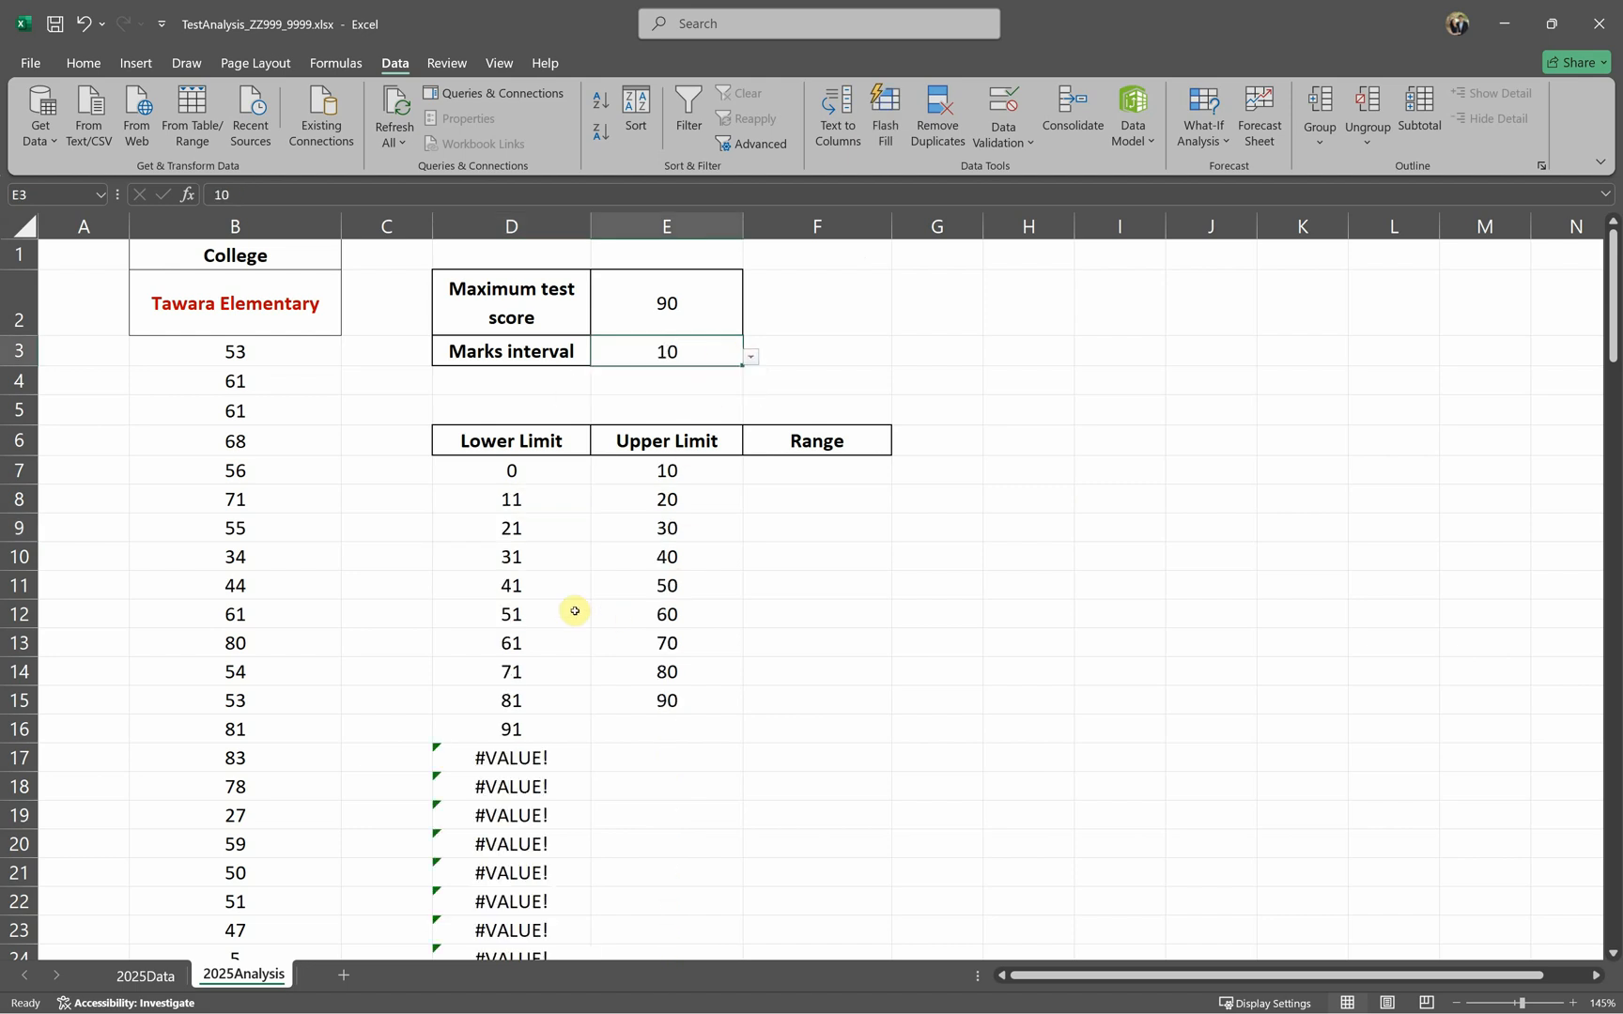
pyautogui.moveTo(558, 507); pyautogui.dragTo(526, 615)
pyautogui.moveTo(562, 757); pyautogui.dragTo(556, 901)
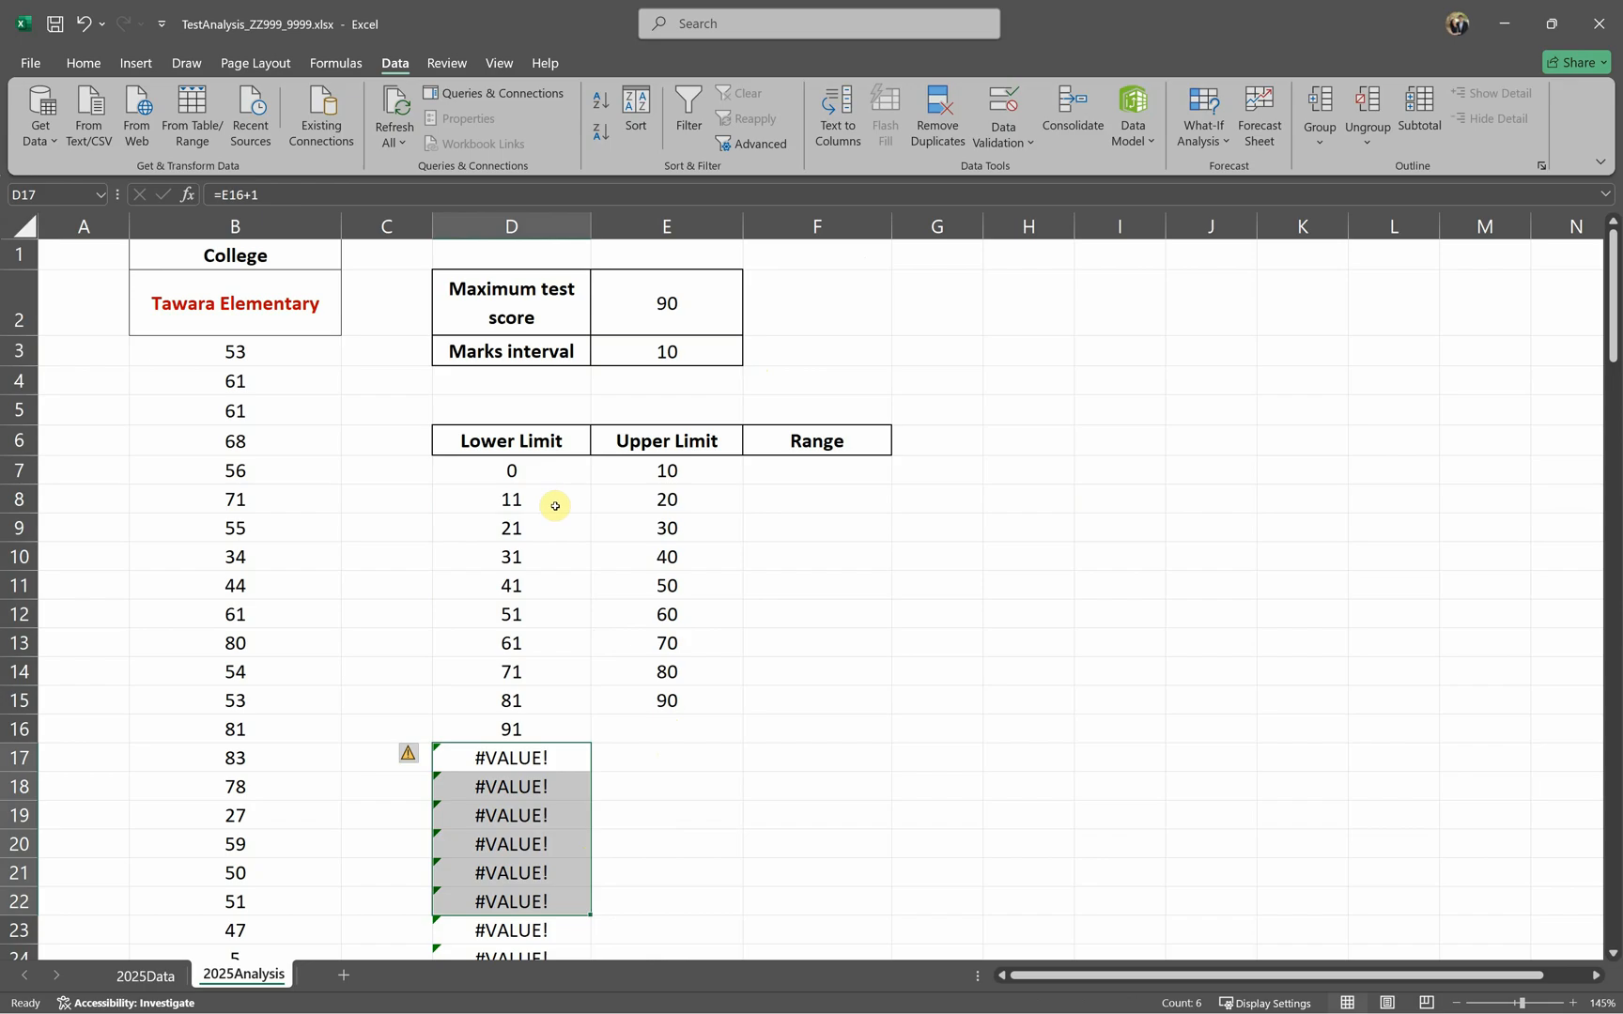
# Step: Change the Lower Limit formula in D8 to =IF(E8<>"",E7+1,"") so it stays blank without an Upper Limit
pyautogui.doubleClick(555, 506)
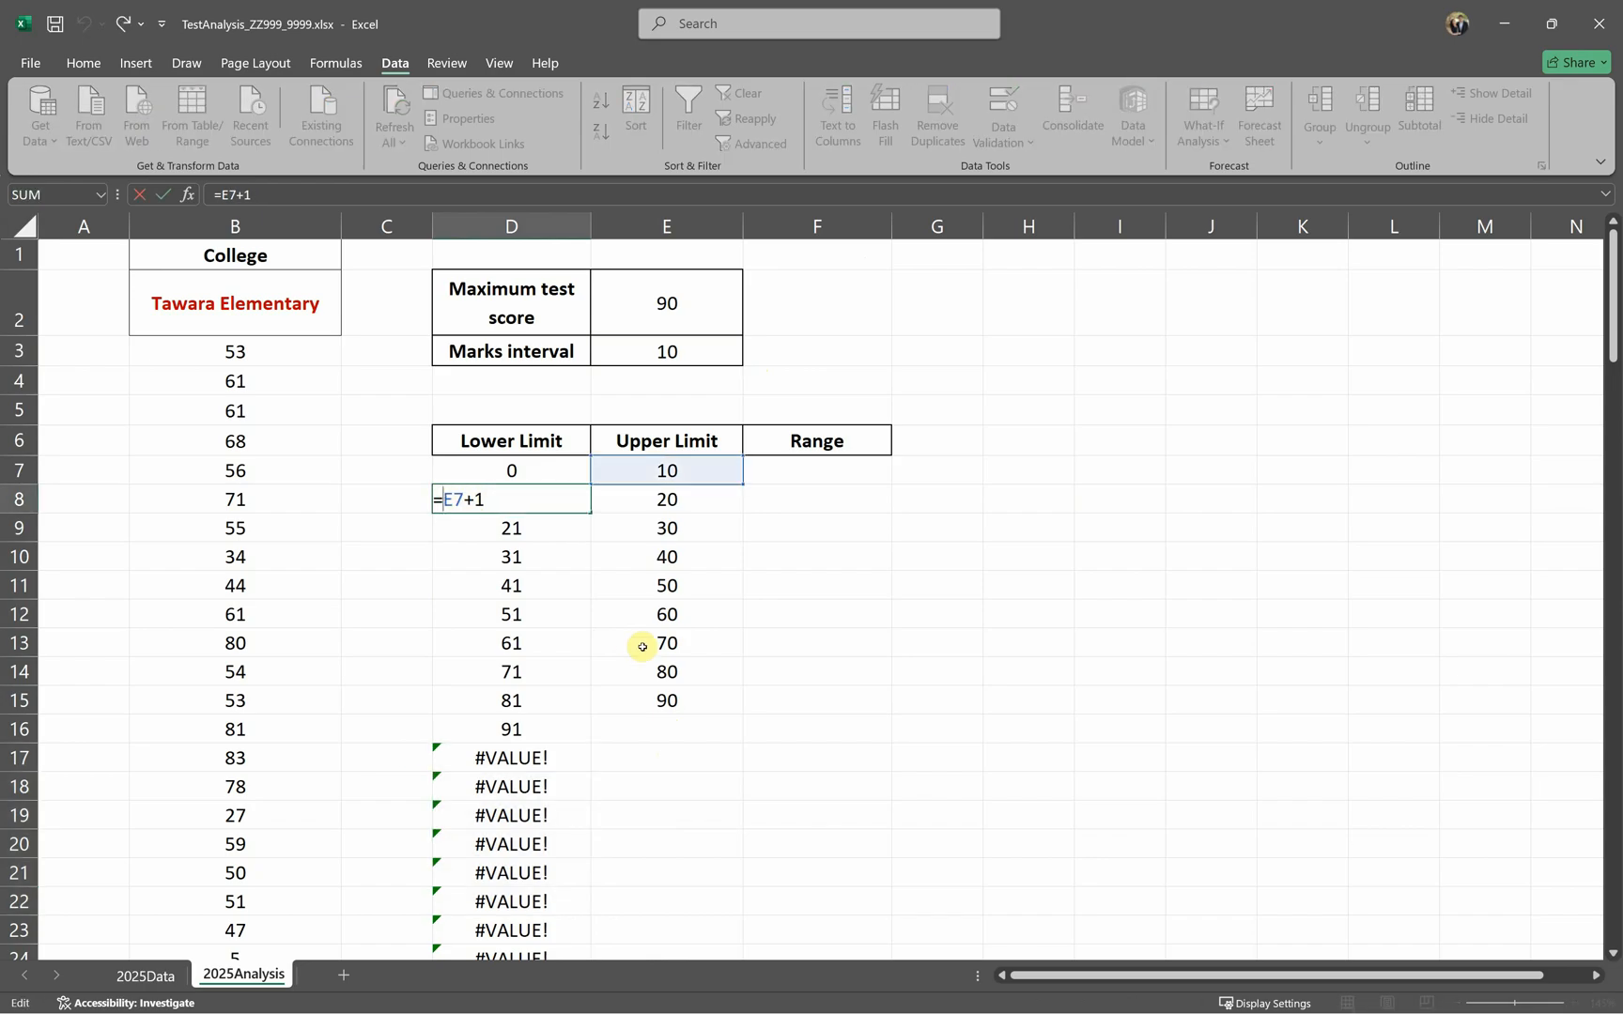
pyautogui.write('if(')
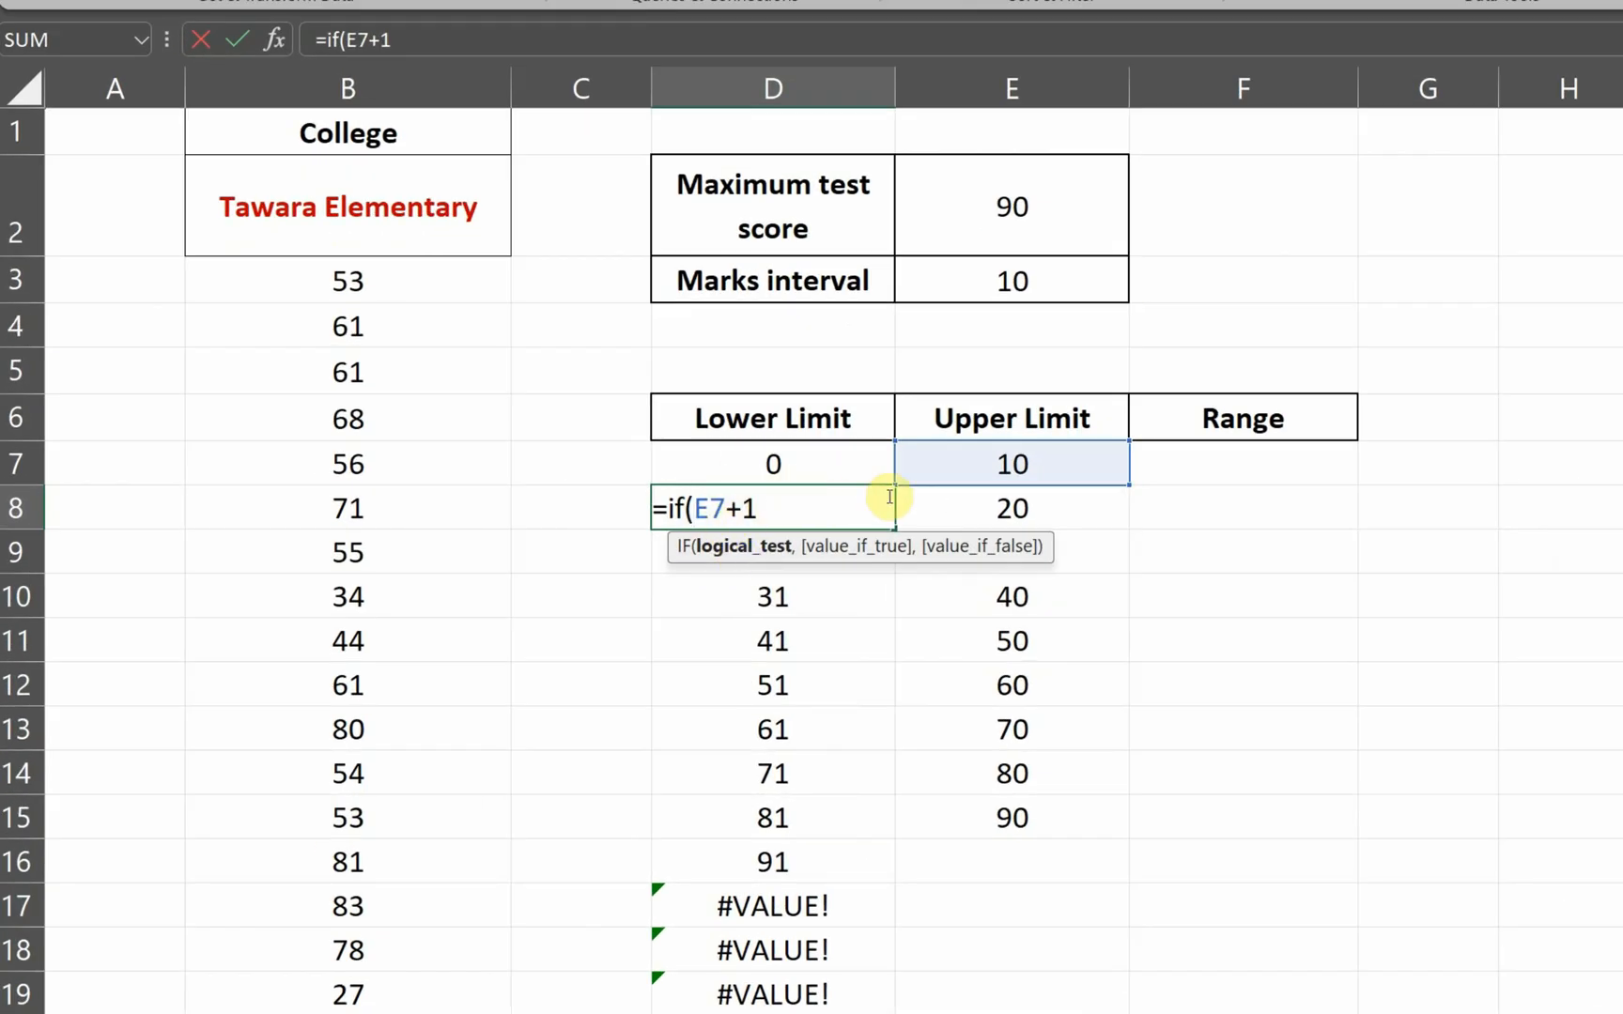
pyautogui.click(1003, 514)
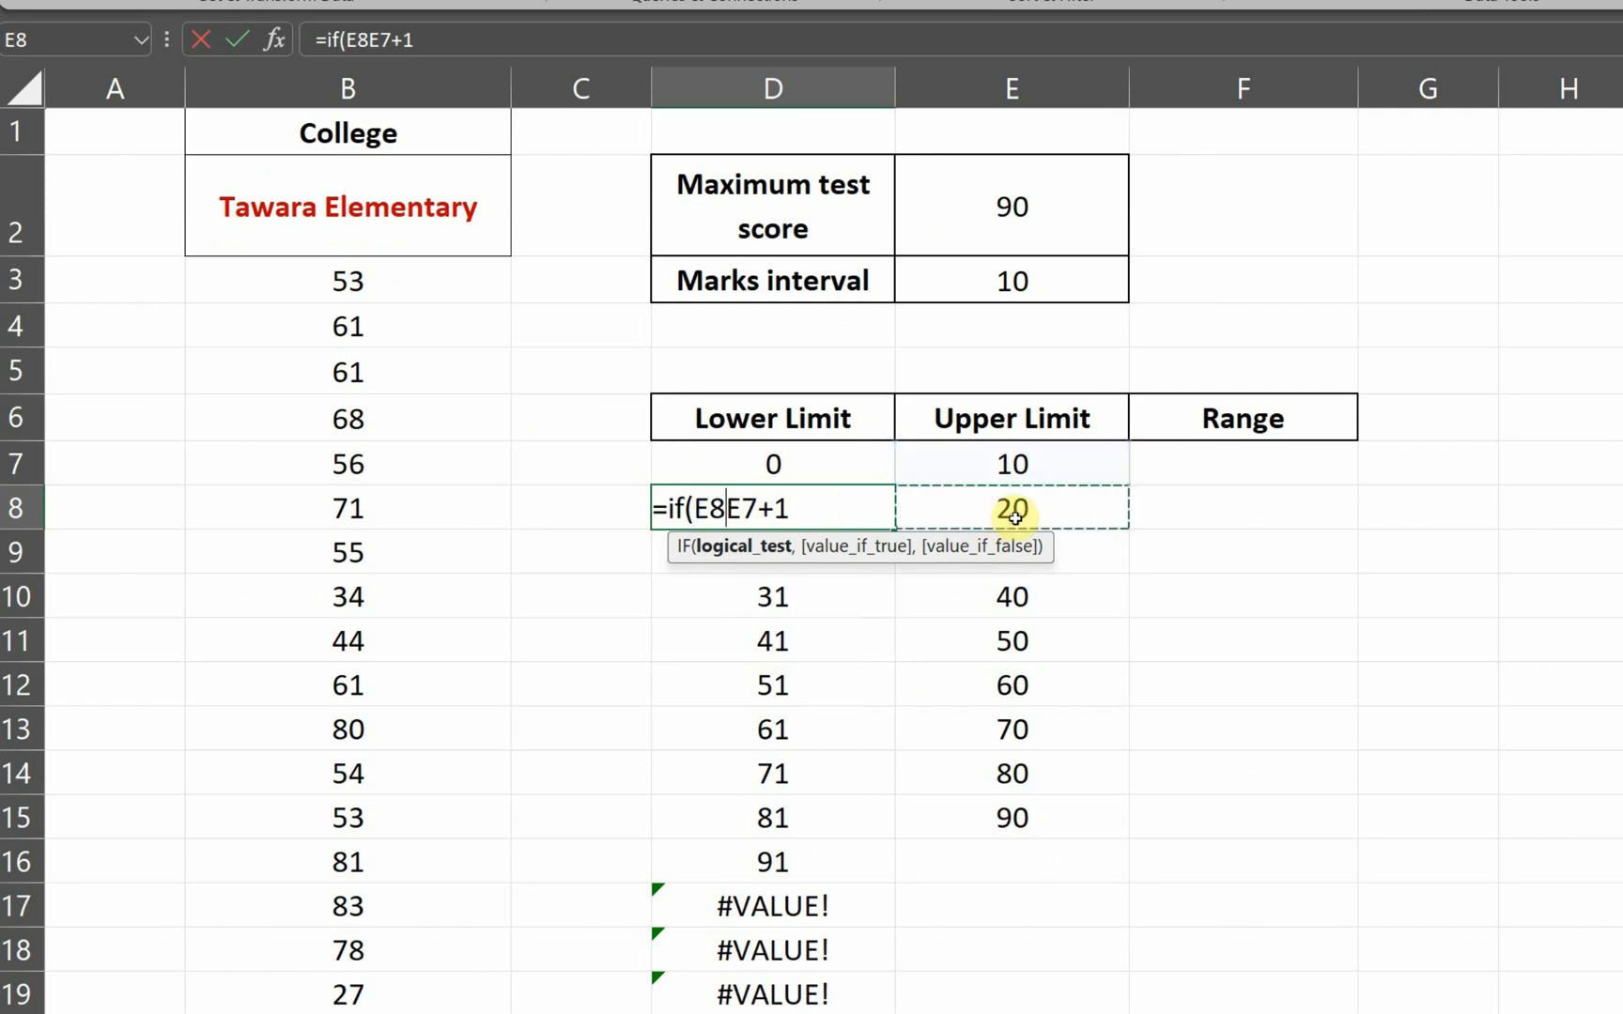
pyautogui.write('<>')
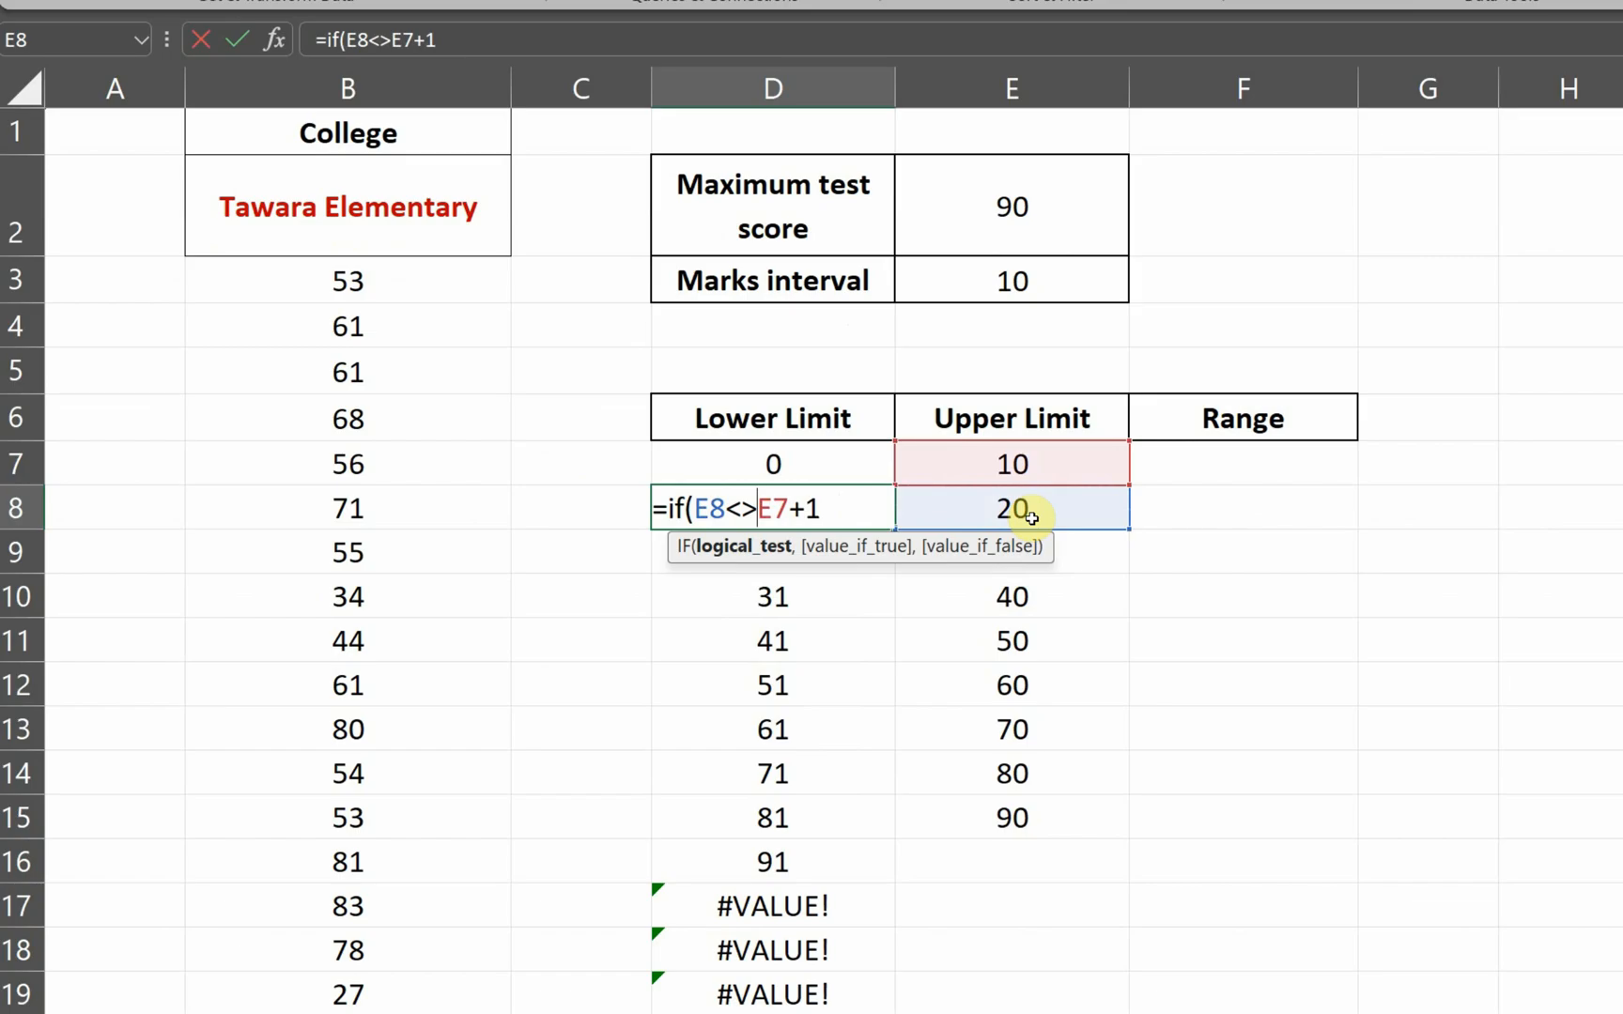
pyautogui.write('"",')
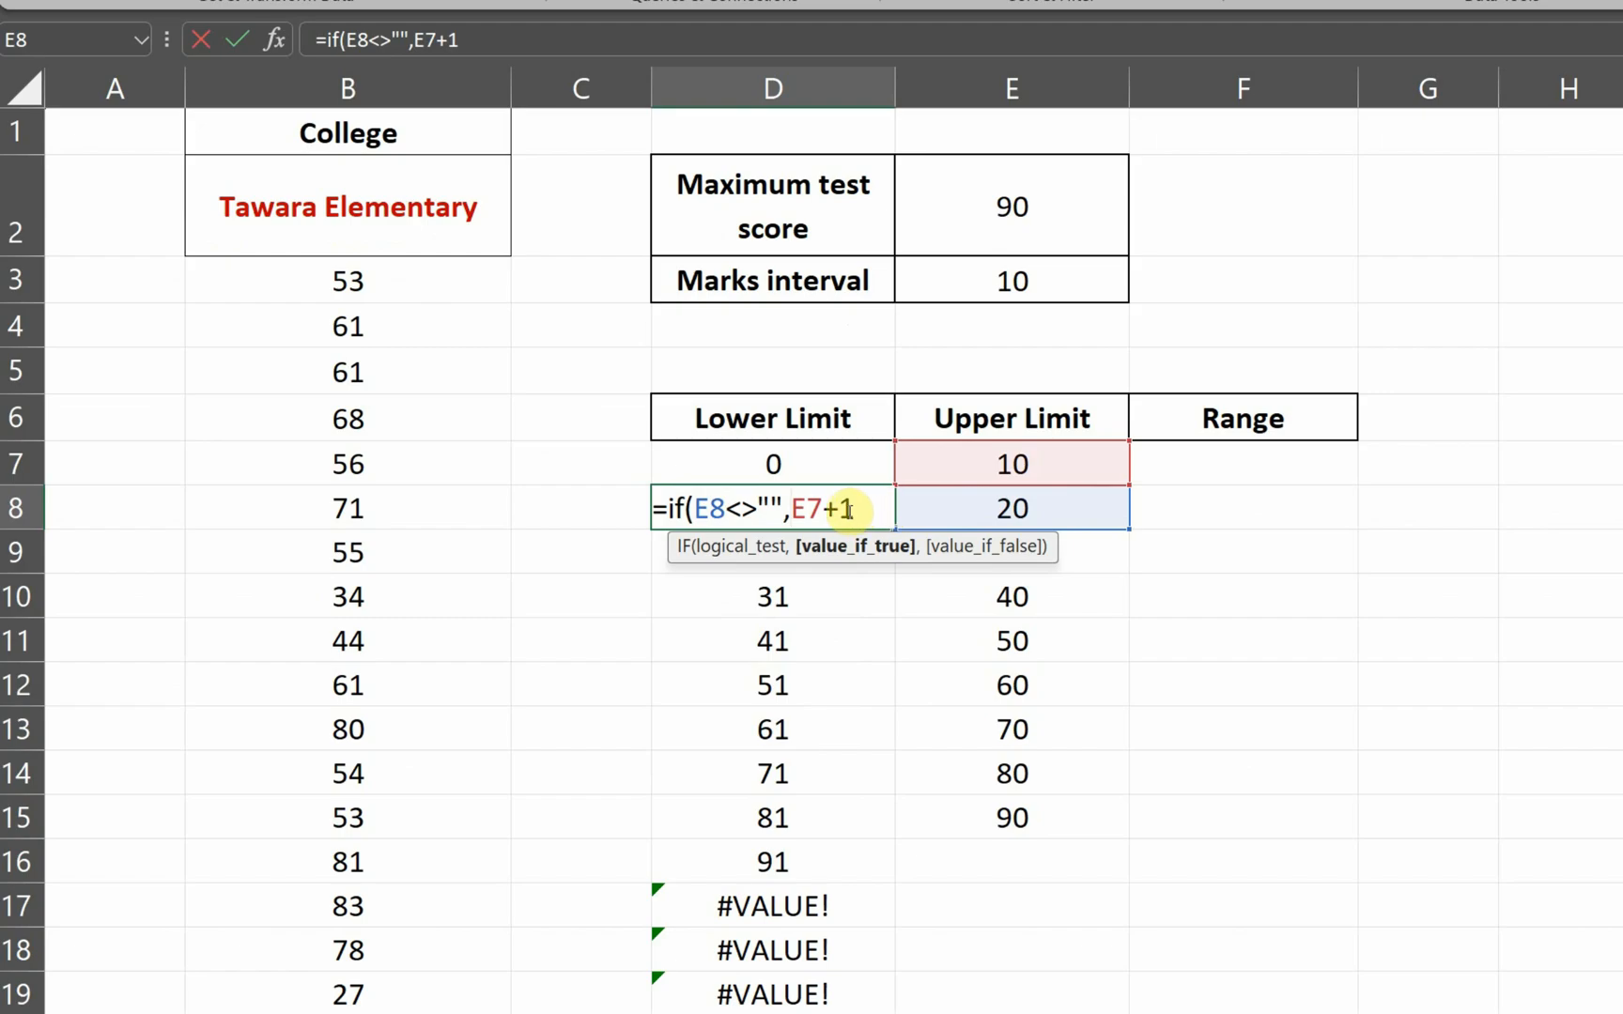
pyautogui.click(791, 508)
pyautogui.click(859, 510)
pyautogui.write(',')
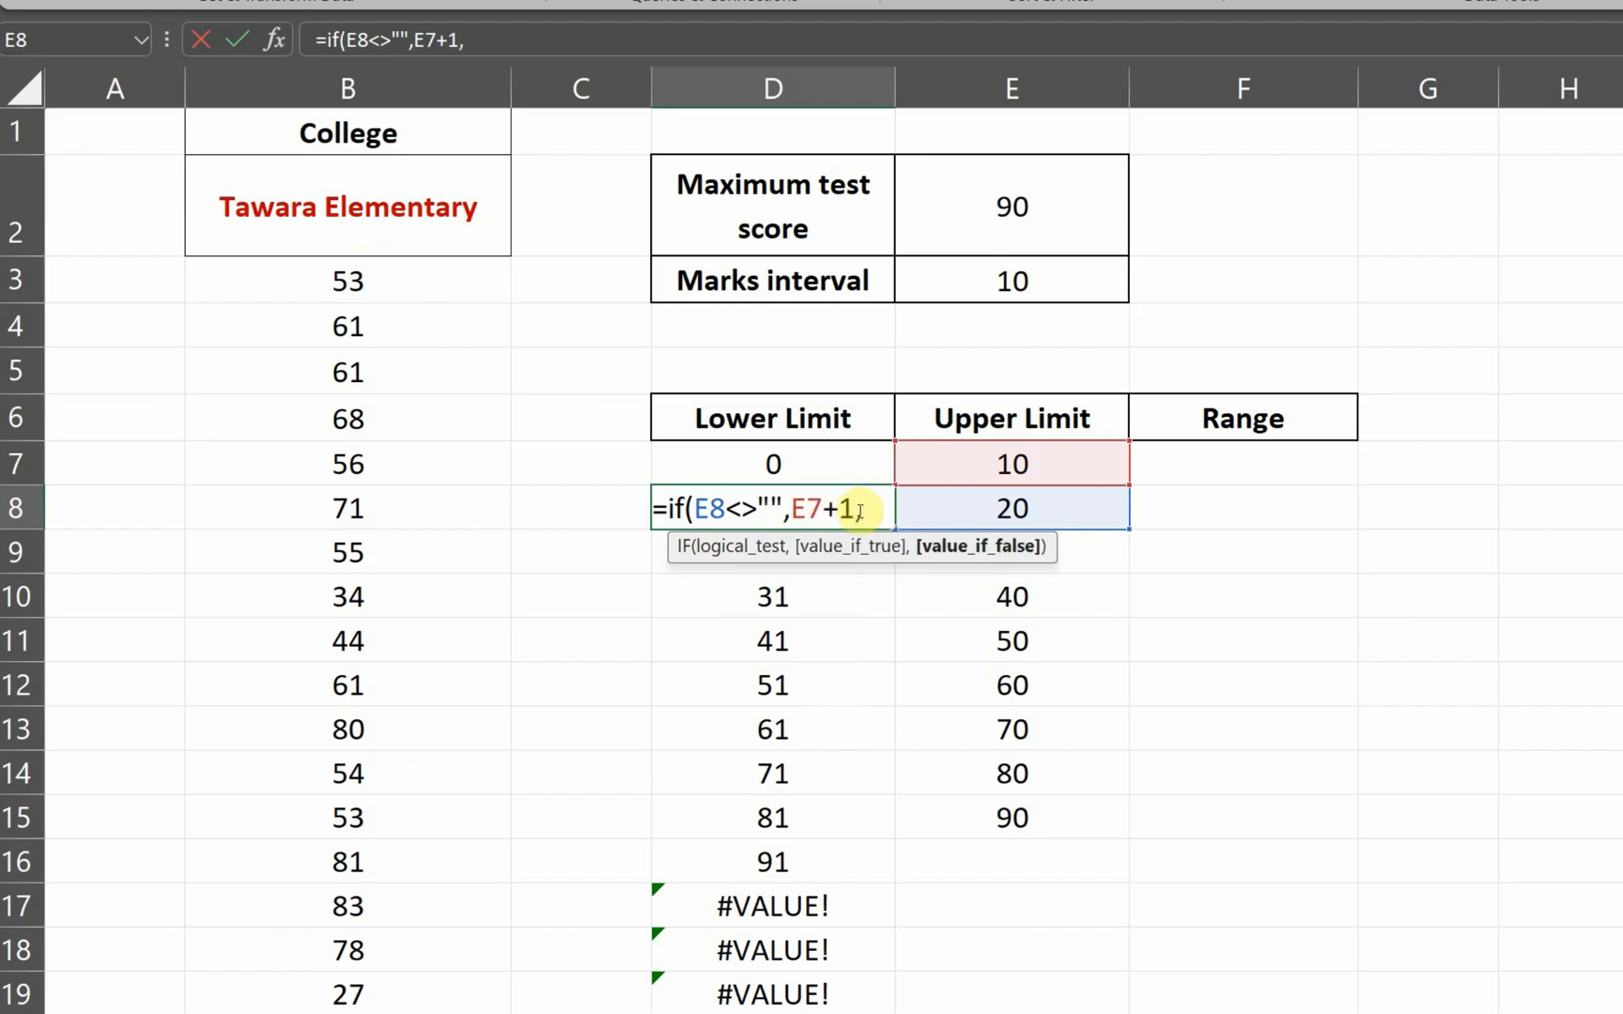
pyautogui.write('""')
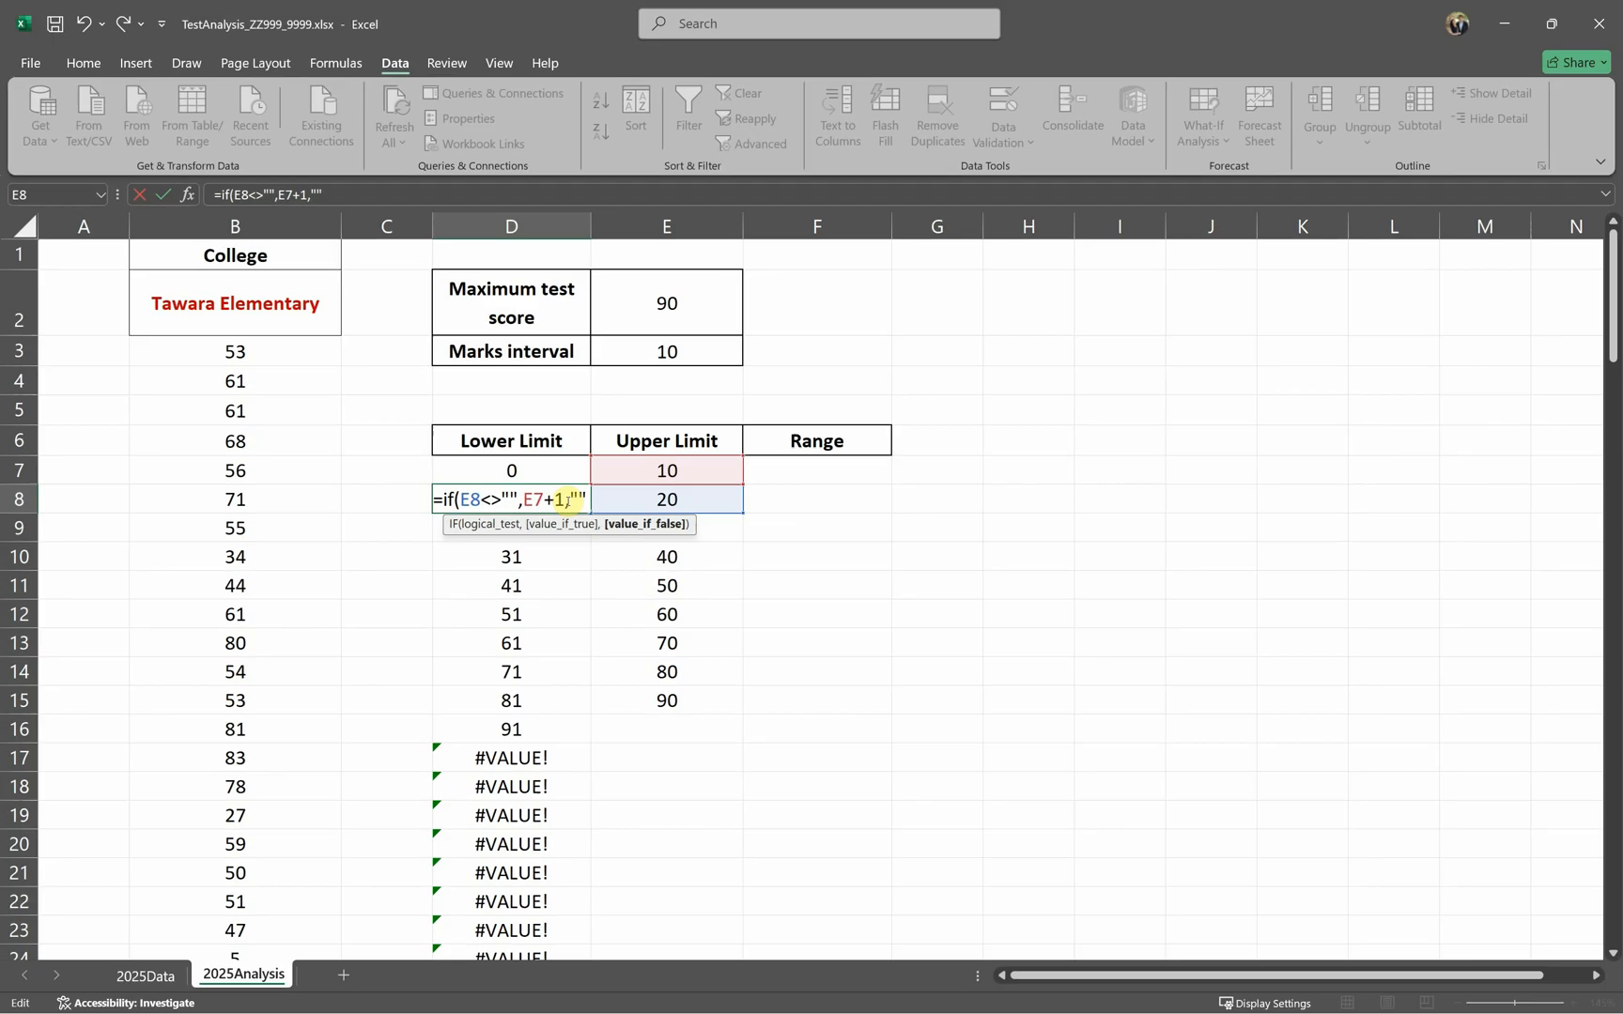
pyautogui.write(')')
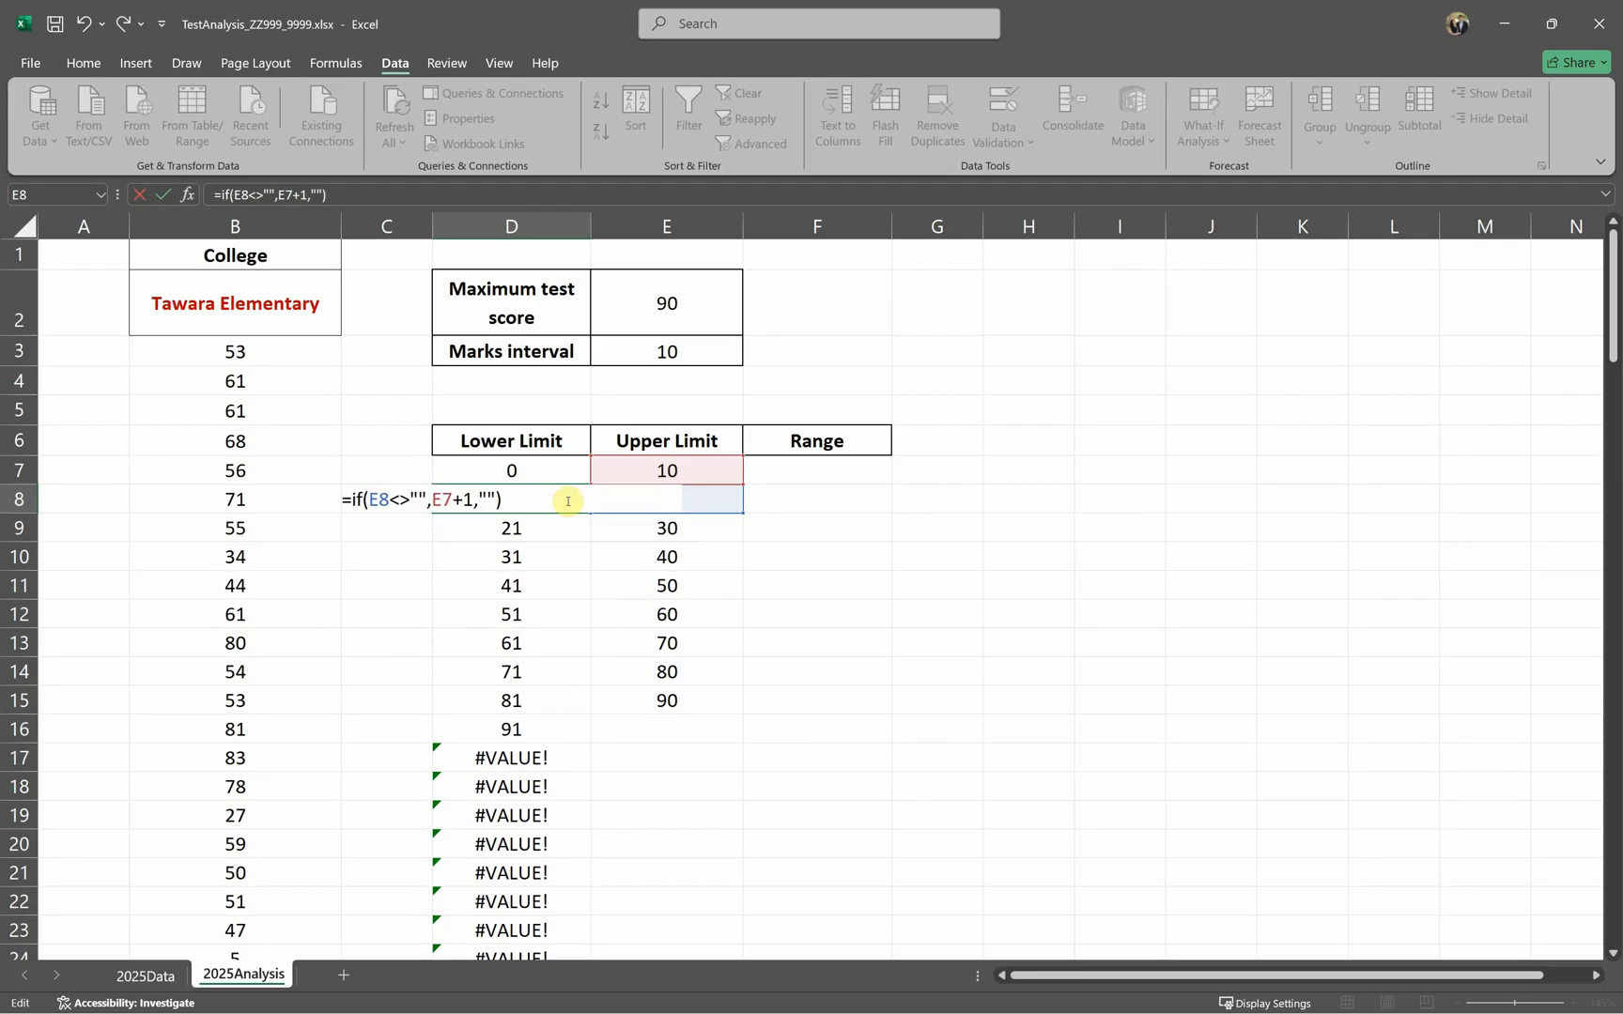
pyautogui.press('Return')
# Step: Fill the revised D8 formula down the Lower Limit column through D29 and check the cell below the last band
pyautogui.click(567, 501)
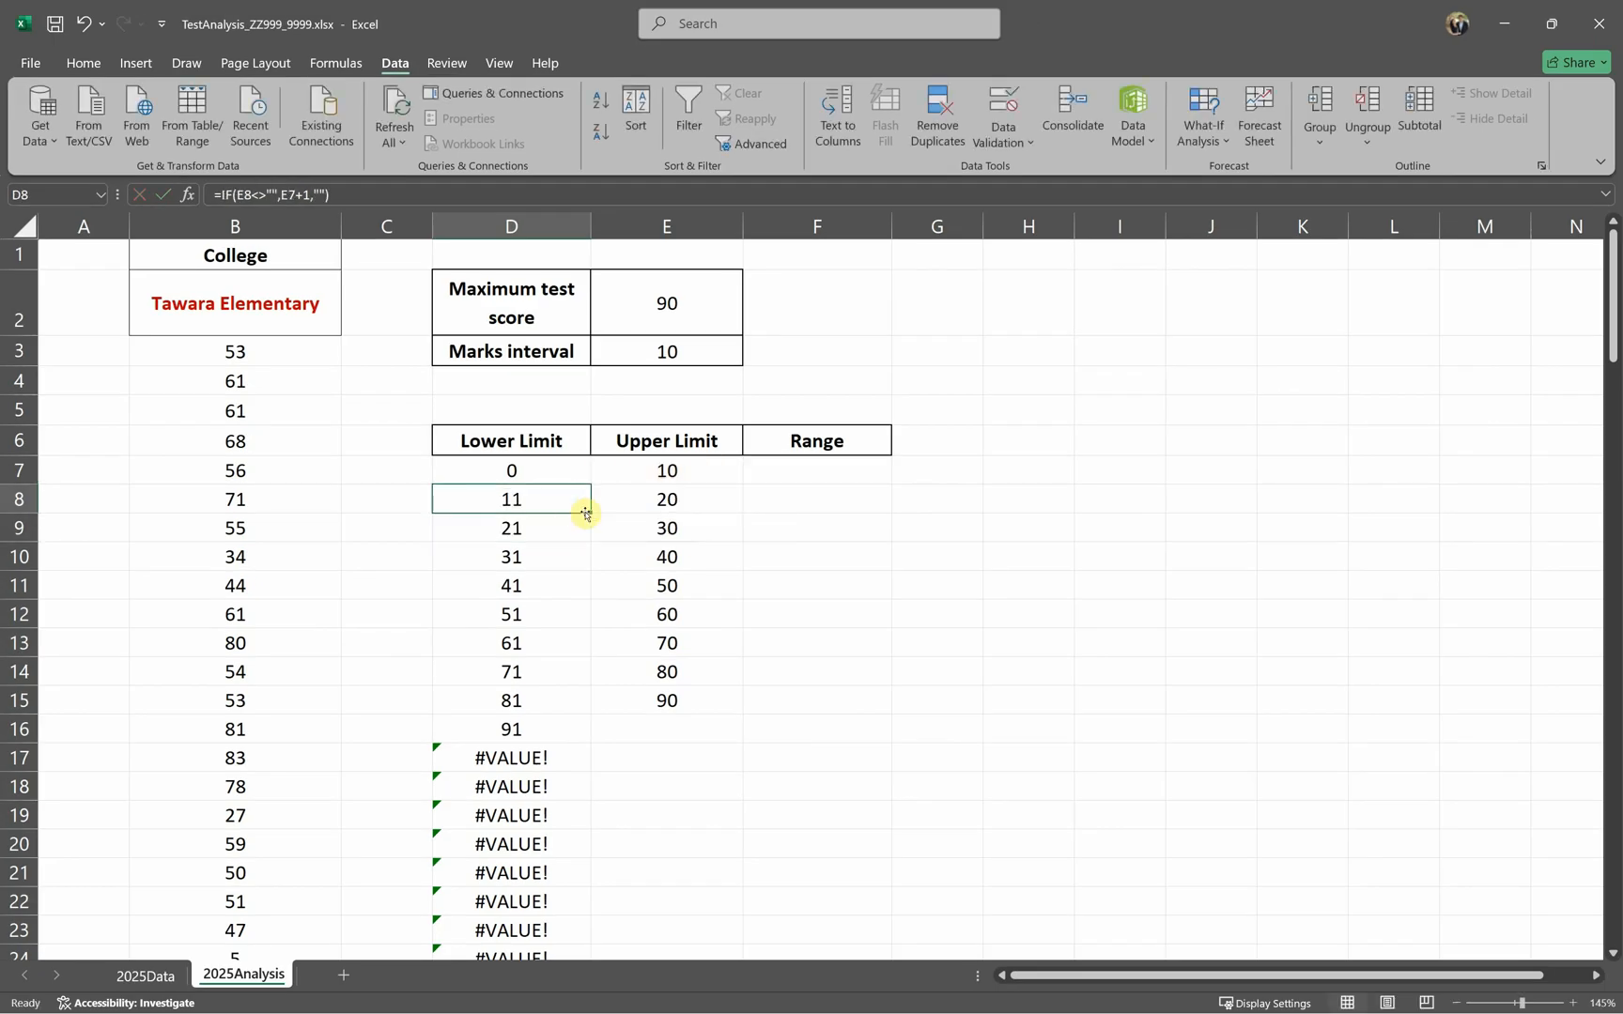
pyautogui.moveTo(594, 510); pyautogui.dragTo(491, 812)
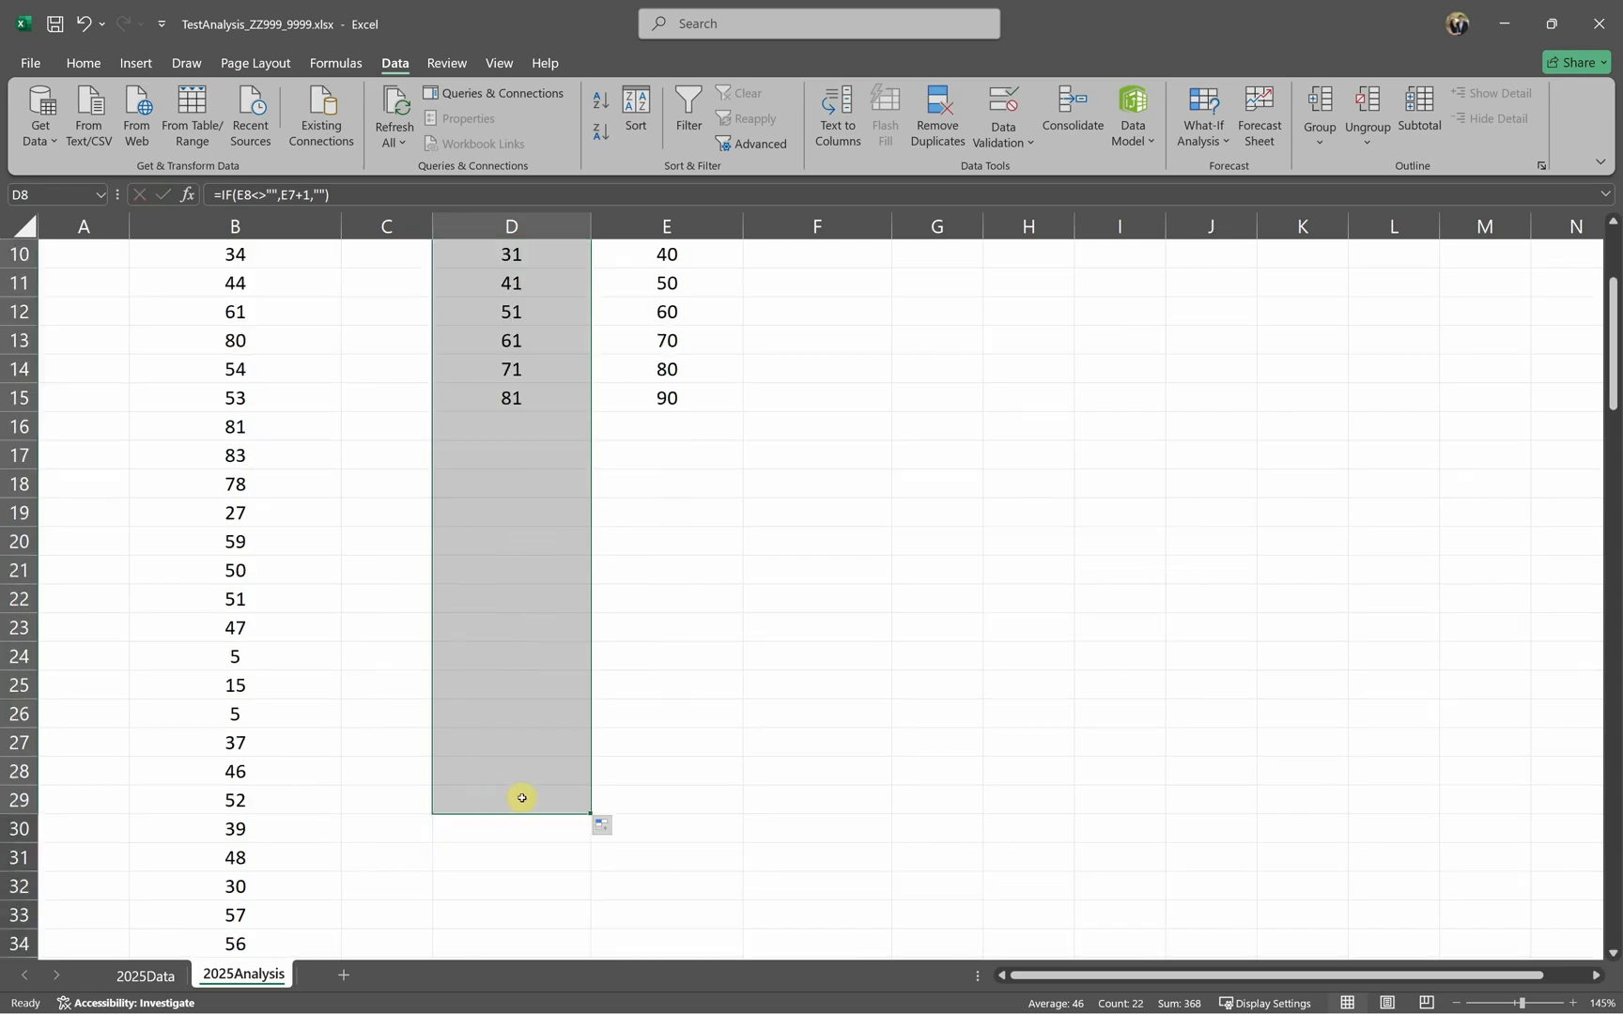
pyautogui.scroll(2, 703, 622)
pyautogui.click(551, 605)
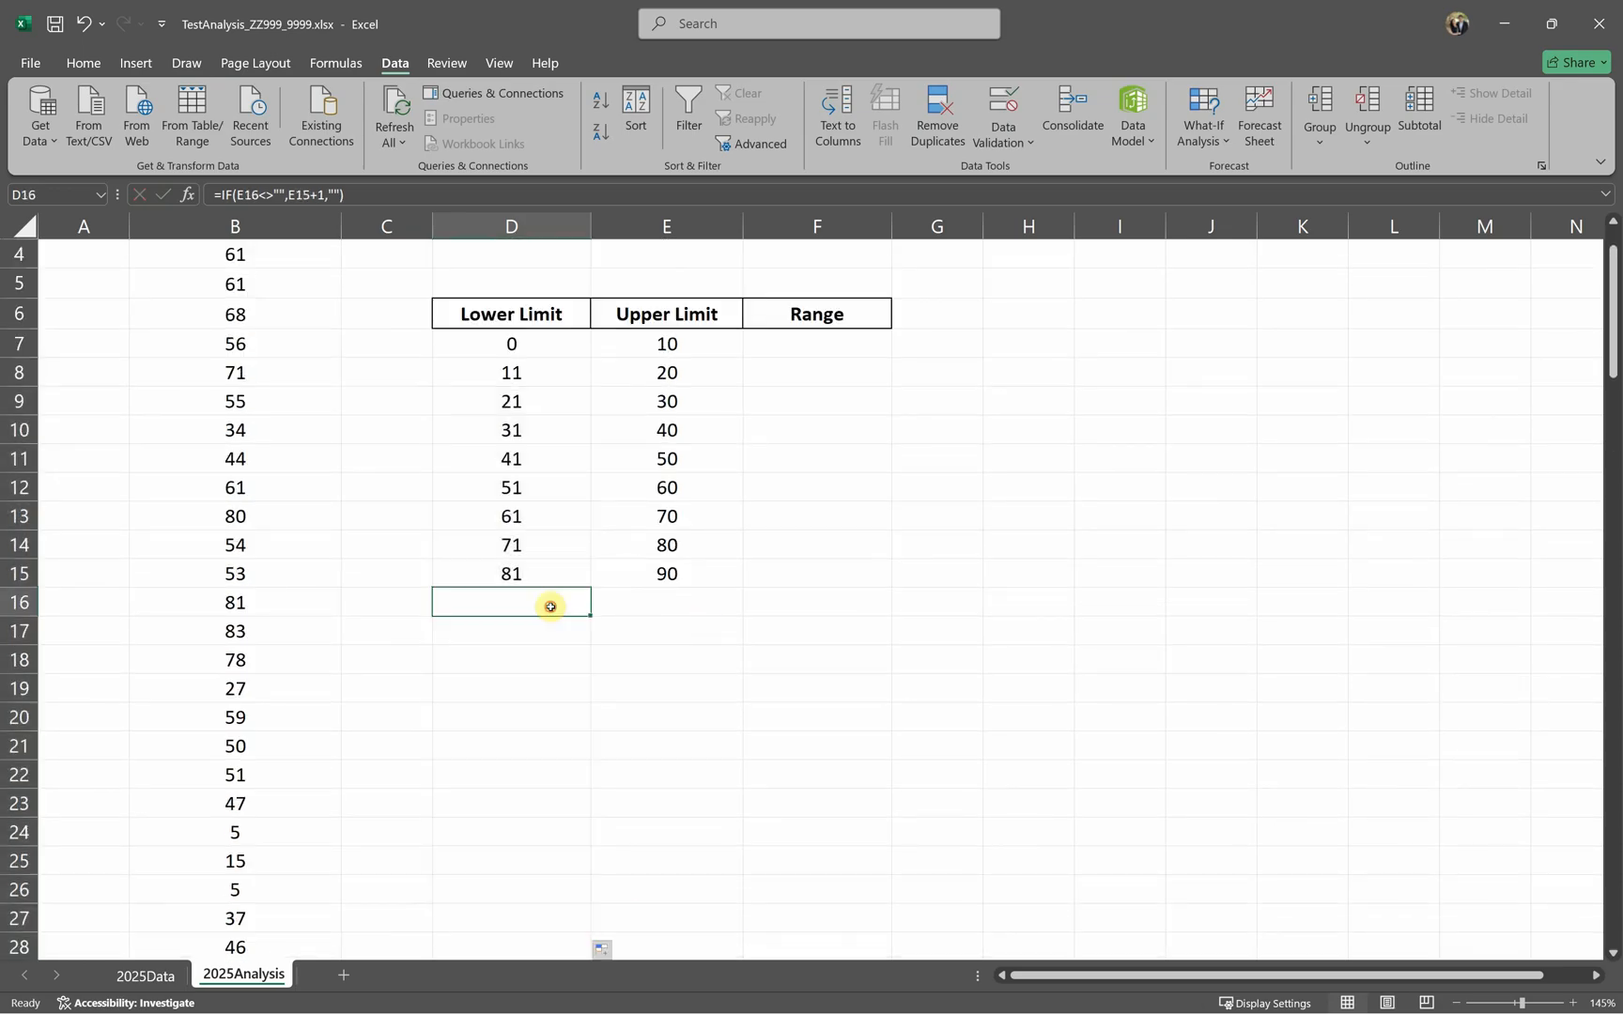
# Step: Set the Maximum test score in E2 to 100 and the Marks interval in E3 to 5
pyautogui.scroll(1, 551, 604)
pyautogui.scroll(1, 544, 611)
pyautogui.click(663, 305)
pyautogui.write('100')
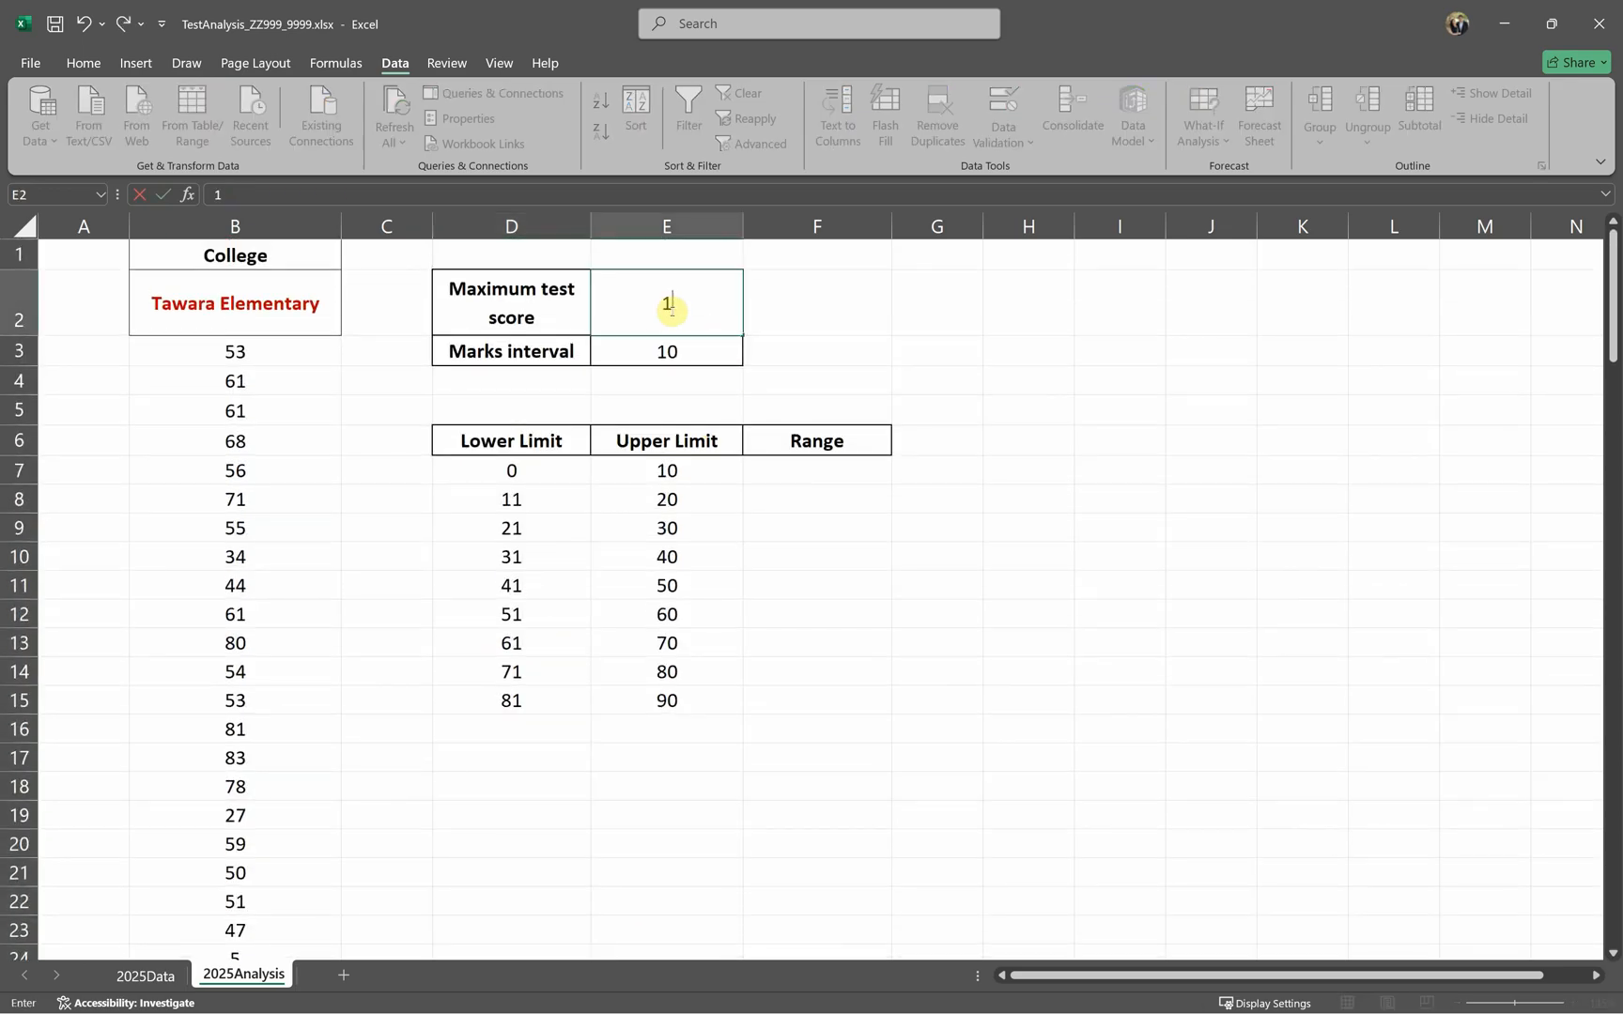
pyautogui.click(967, 622)
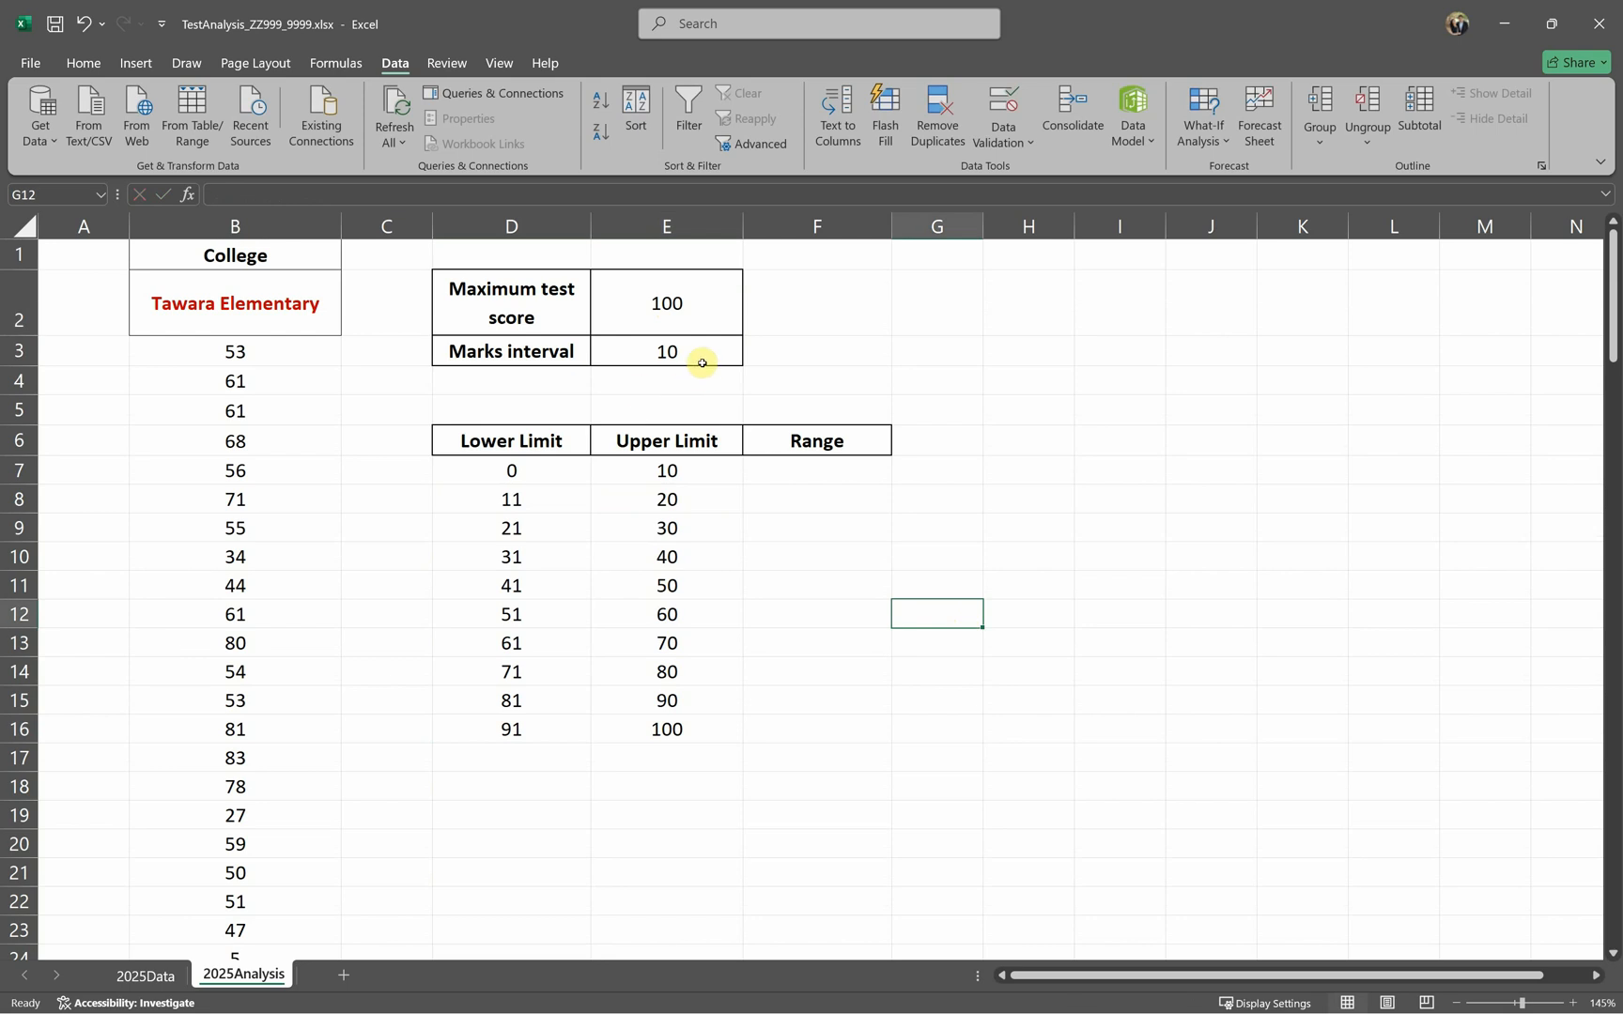
pyautogui.click(702, 363)
pyautogui.write('5')
pyautogui.click(881, 558)
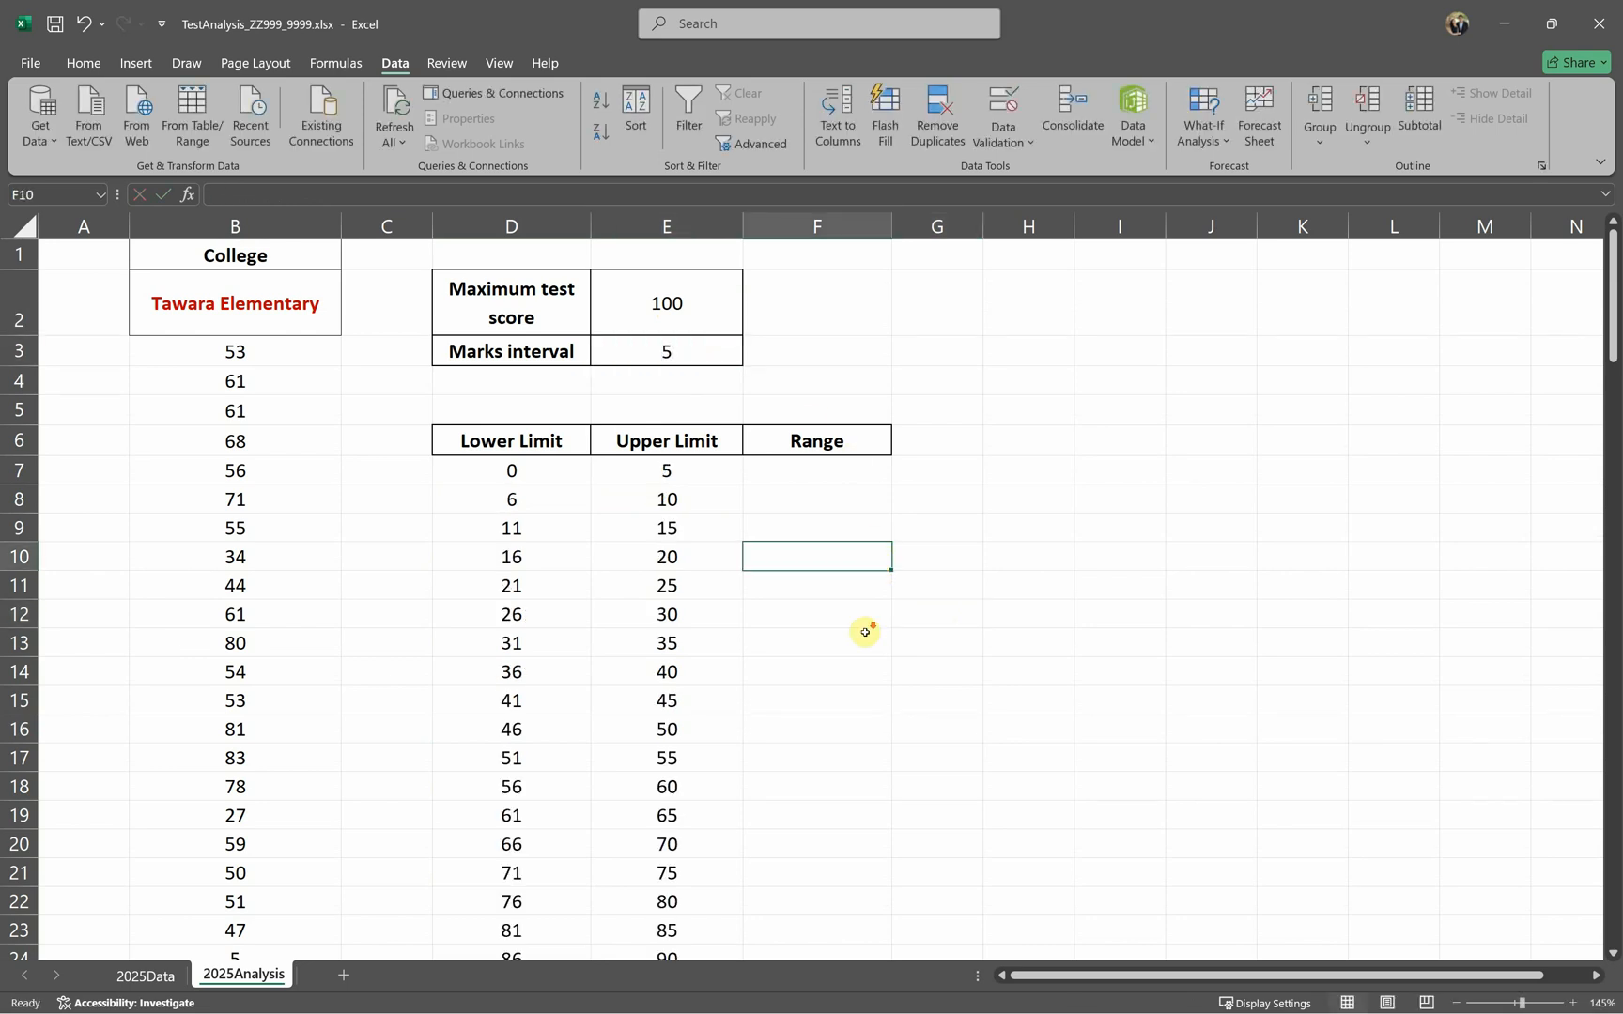
# Step: Compare the last Lower Limit and Upper Limit rows with Example 2 in the question paper PDF
pyautogui.scroll(-3, 865, 631)
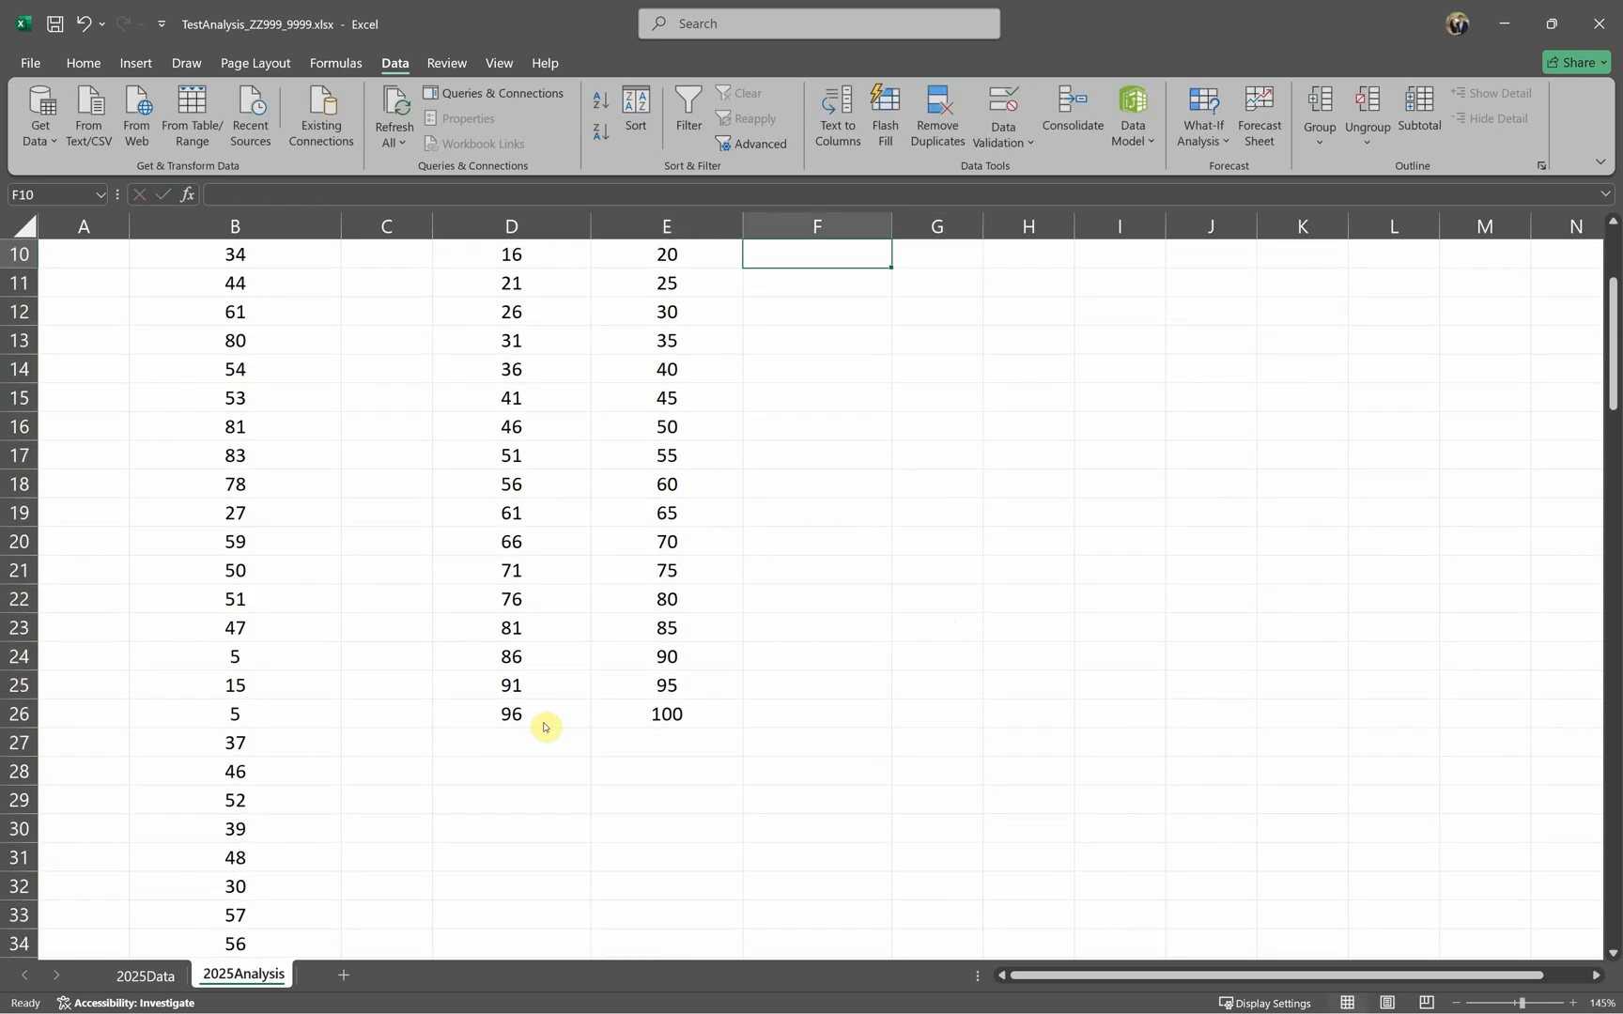
pyautogui.hotkey('alt', 'Tab')
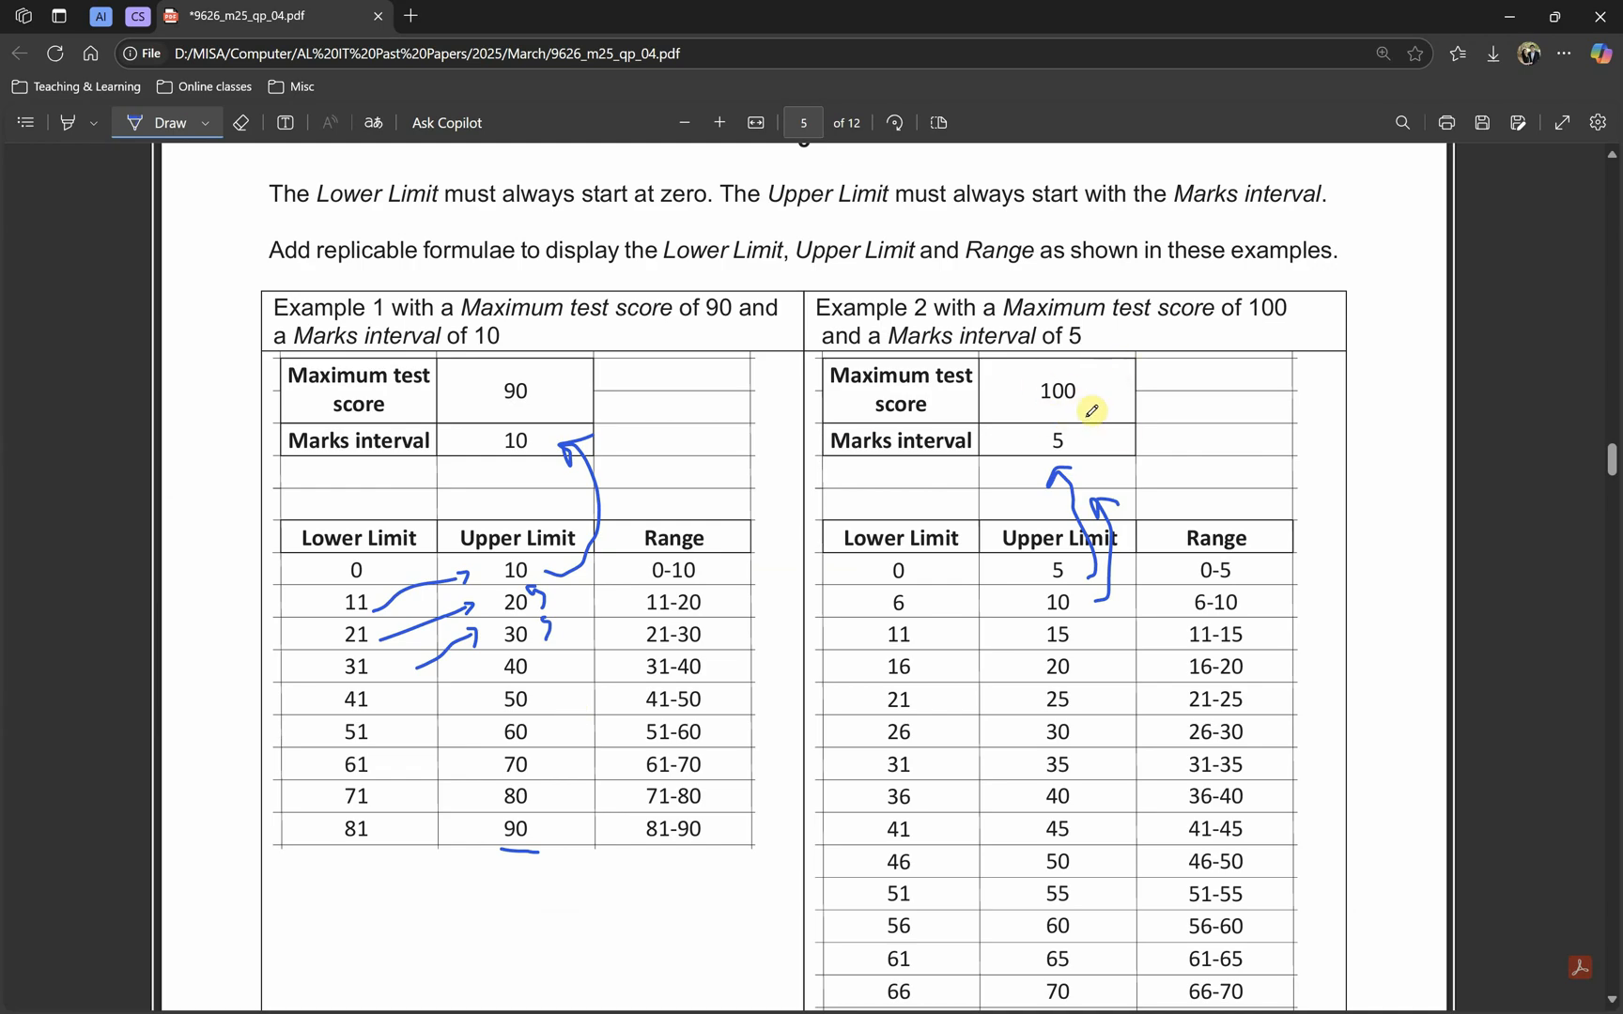
pyautogui.scroll(-1, 1072, 395)
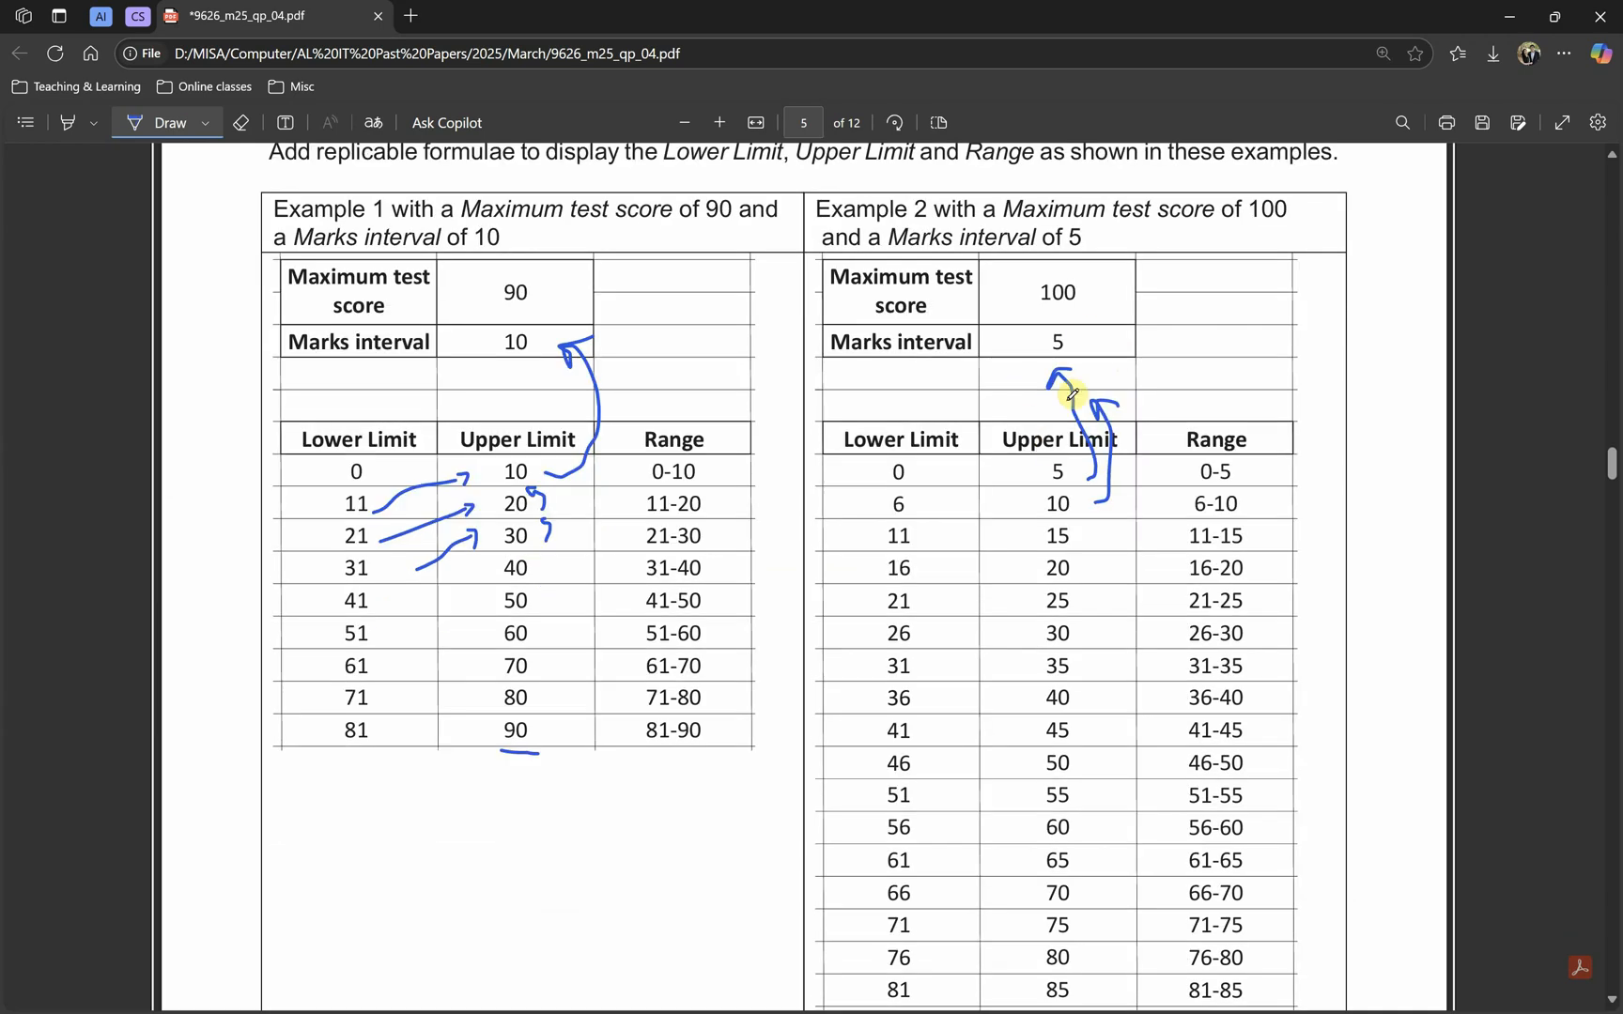
pyautogui.scroll(-3, 1134, 533)
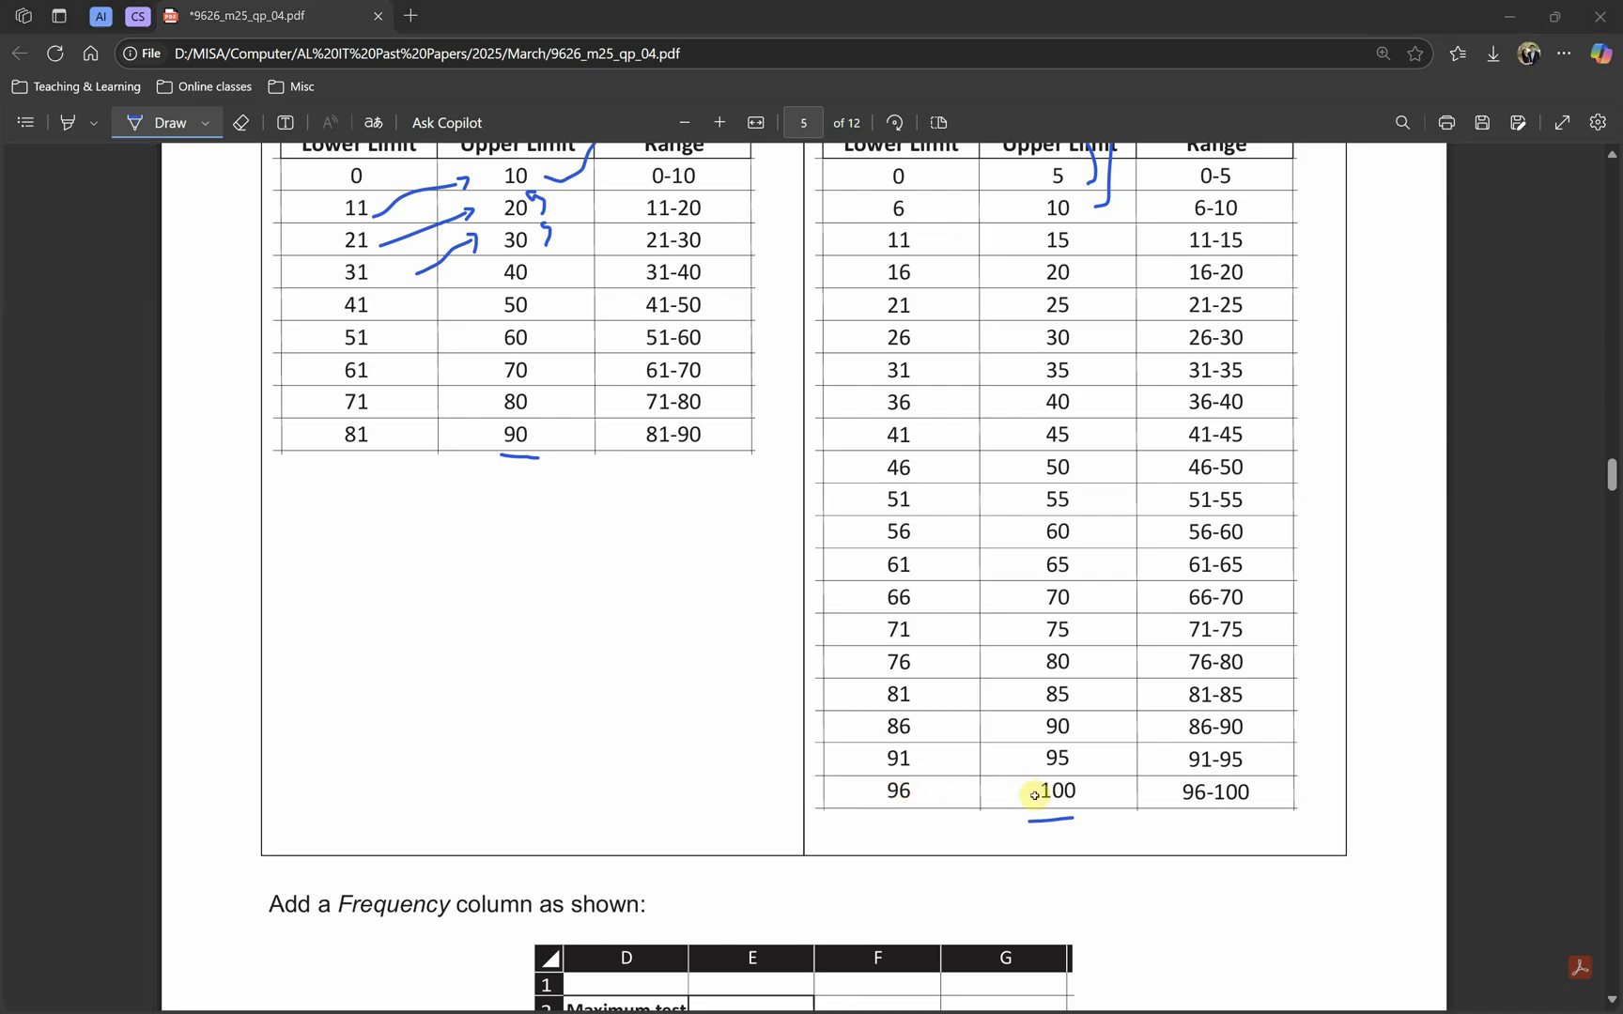
pyautogui.hotkey('alt', 'Tab')
pyautogui.moveTo(543, 724); pyautogui.dragTo(666, 715)
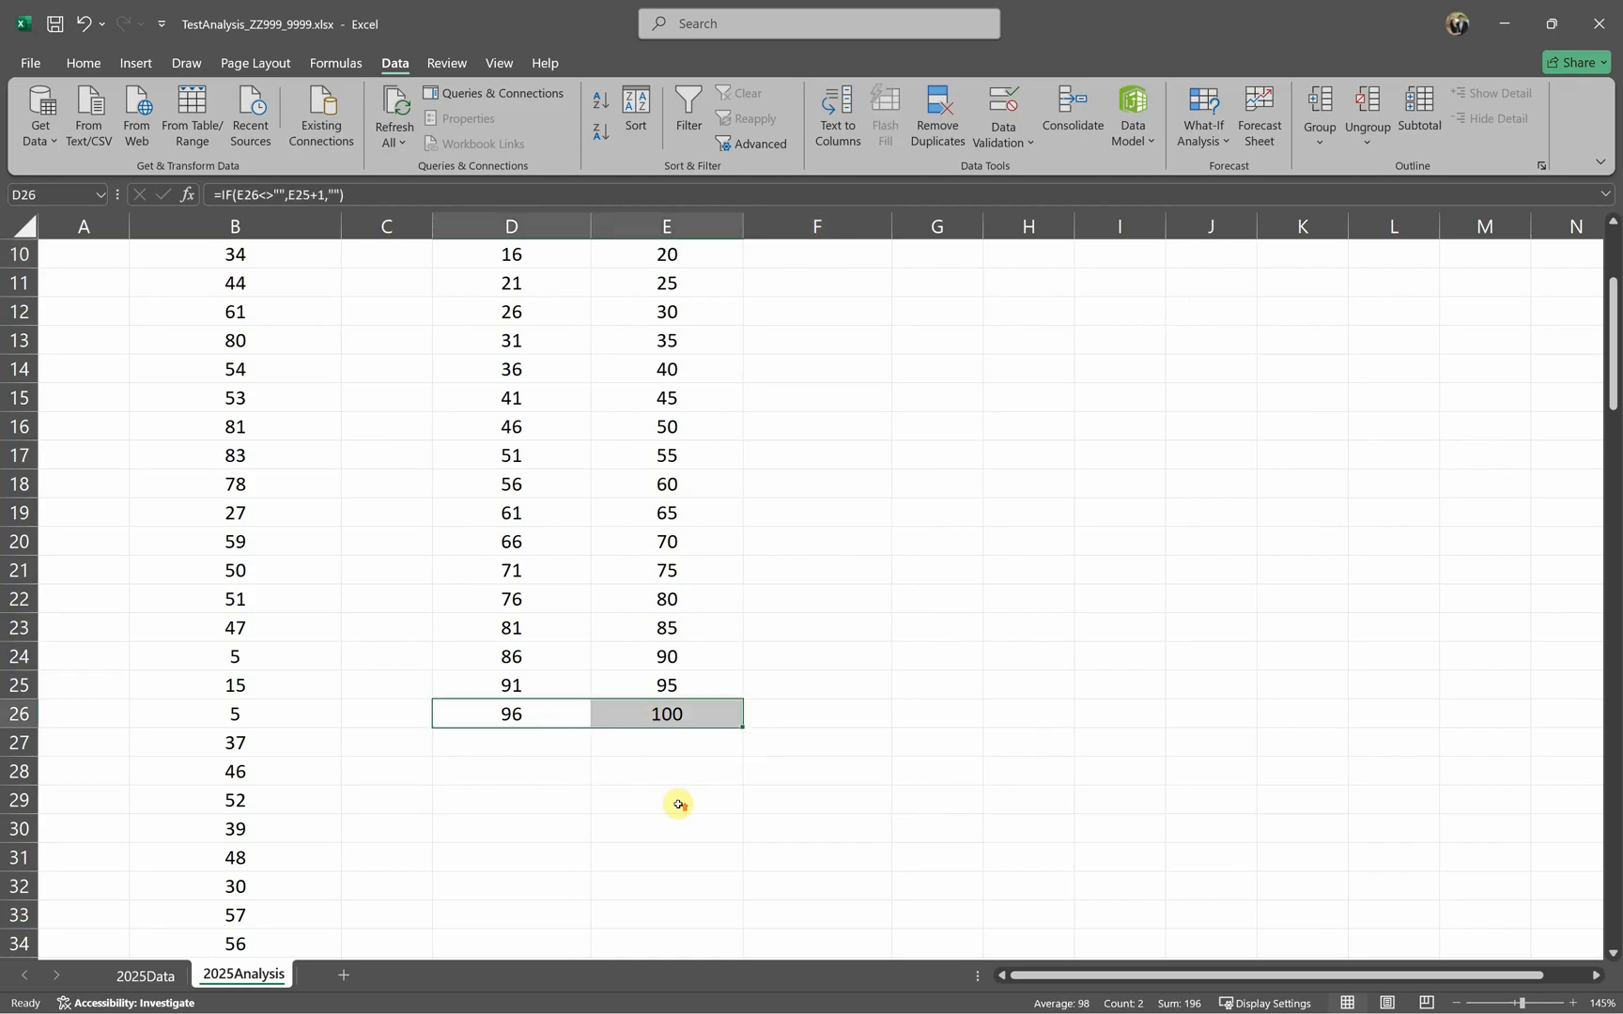
# Step: Underline the first Lower Limit in Example 2 of the question paper PDF and start the Range formula in F7
pyautogui.scroll(3, 679, 804)
pyautogui.click(827, 472)
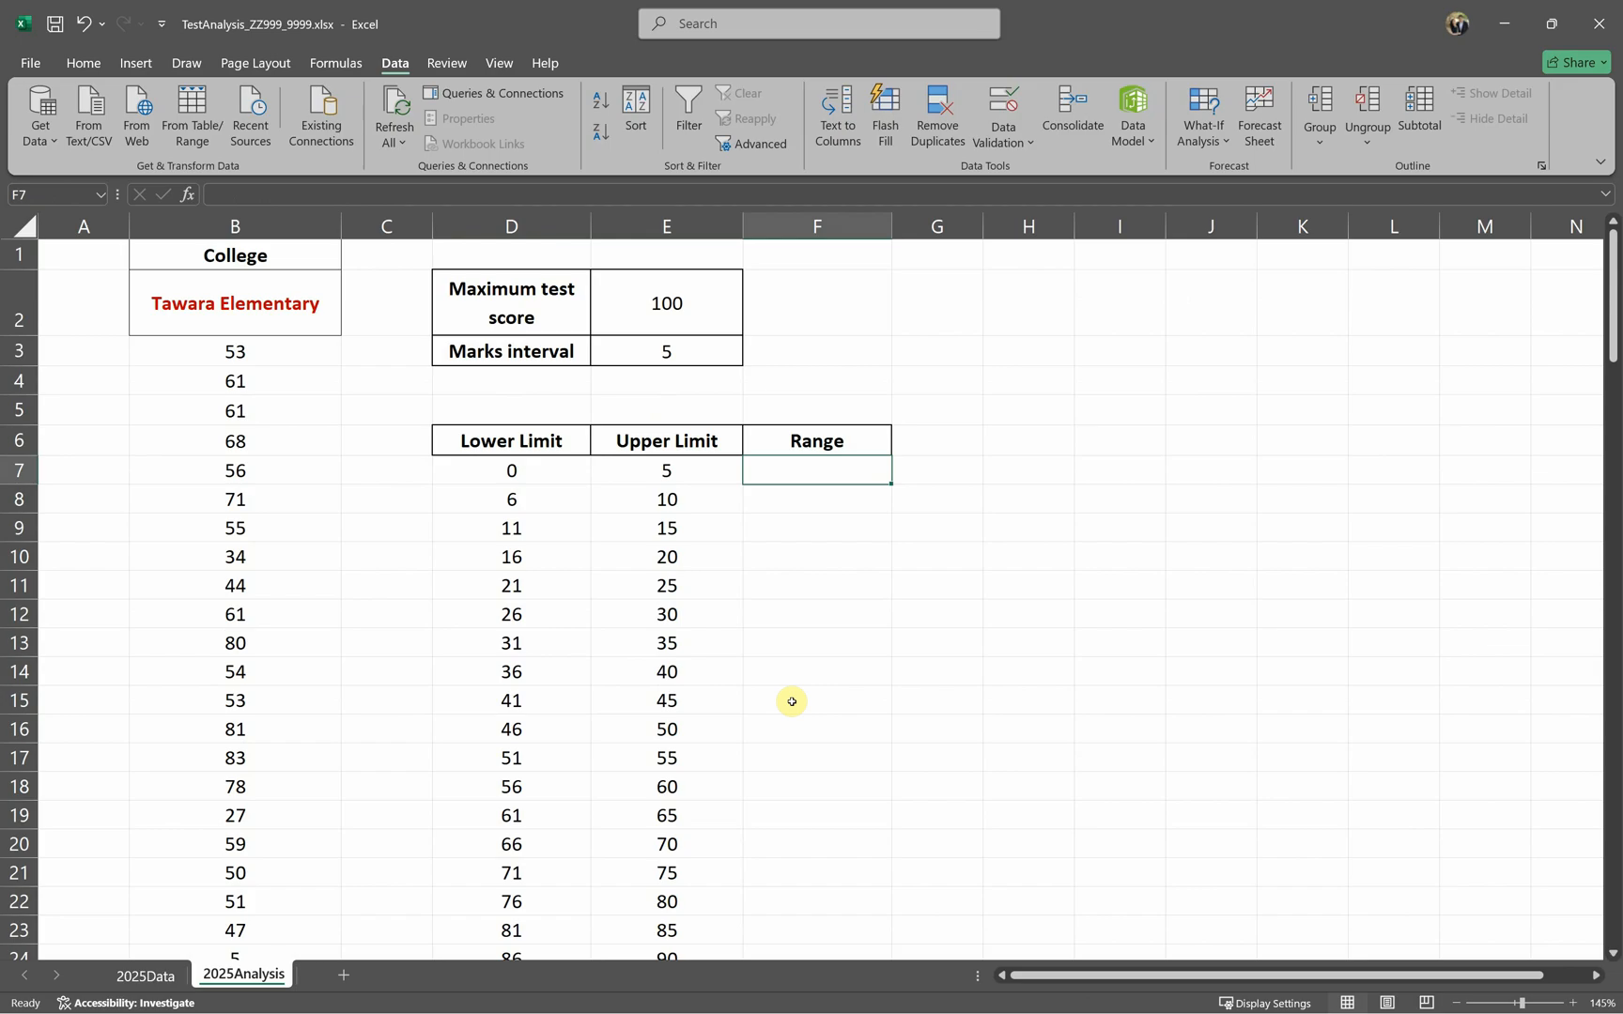
pyautogui.press('alt')
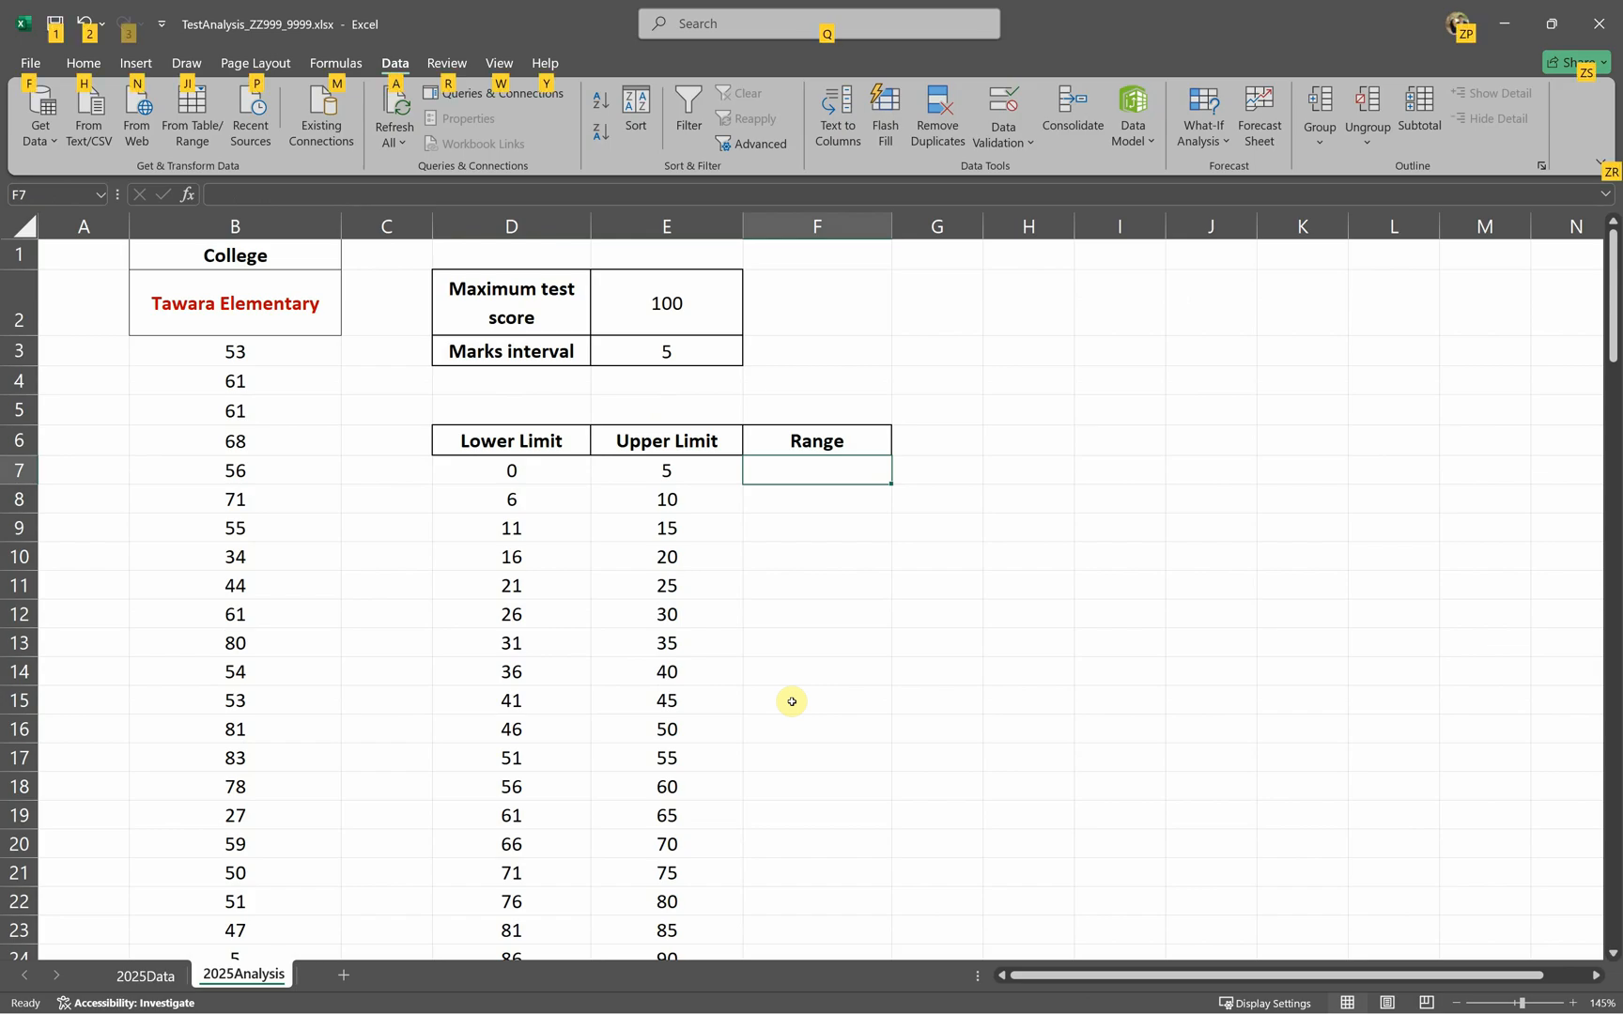
pyautogui.hotkey('alt', 'Tab')
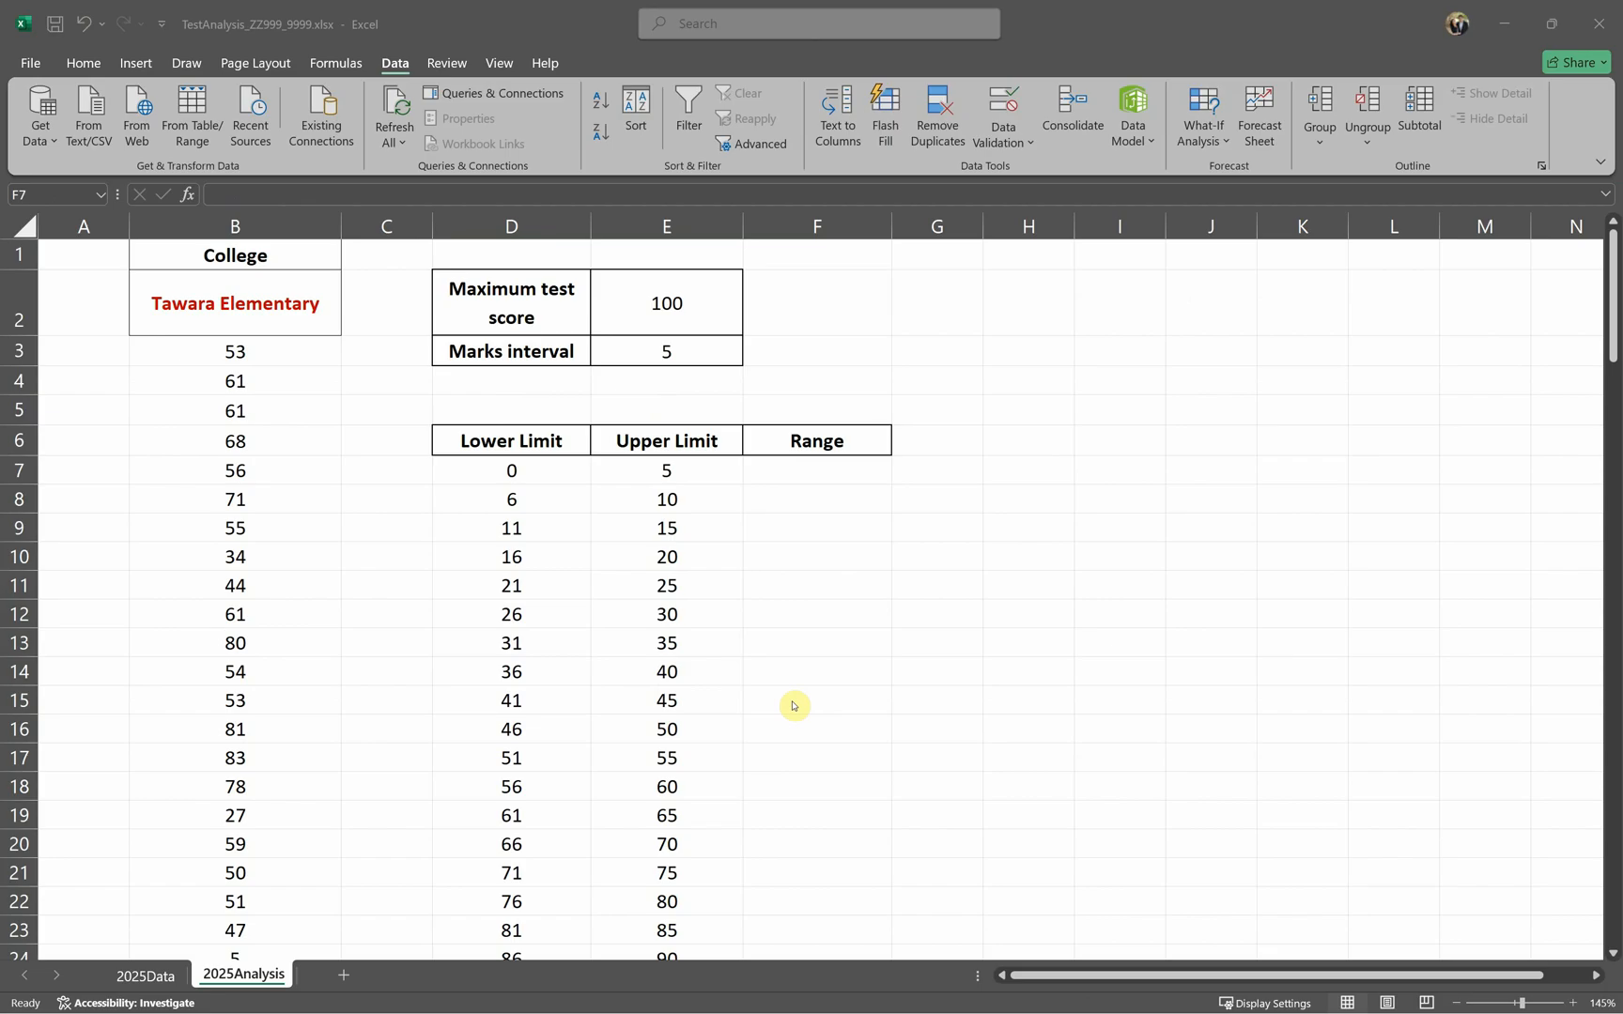
pyautogui.scroll(4, 1019, 732)
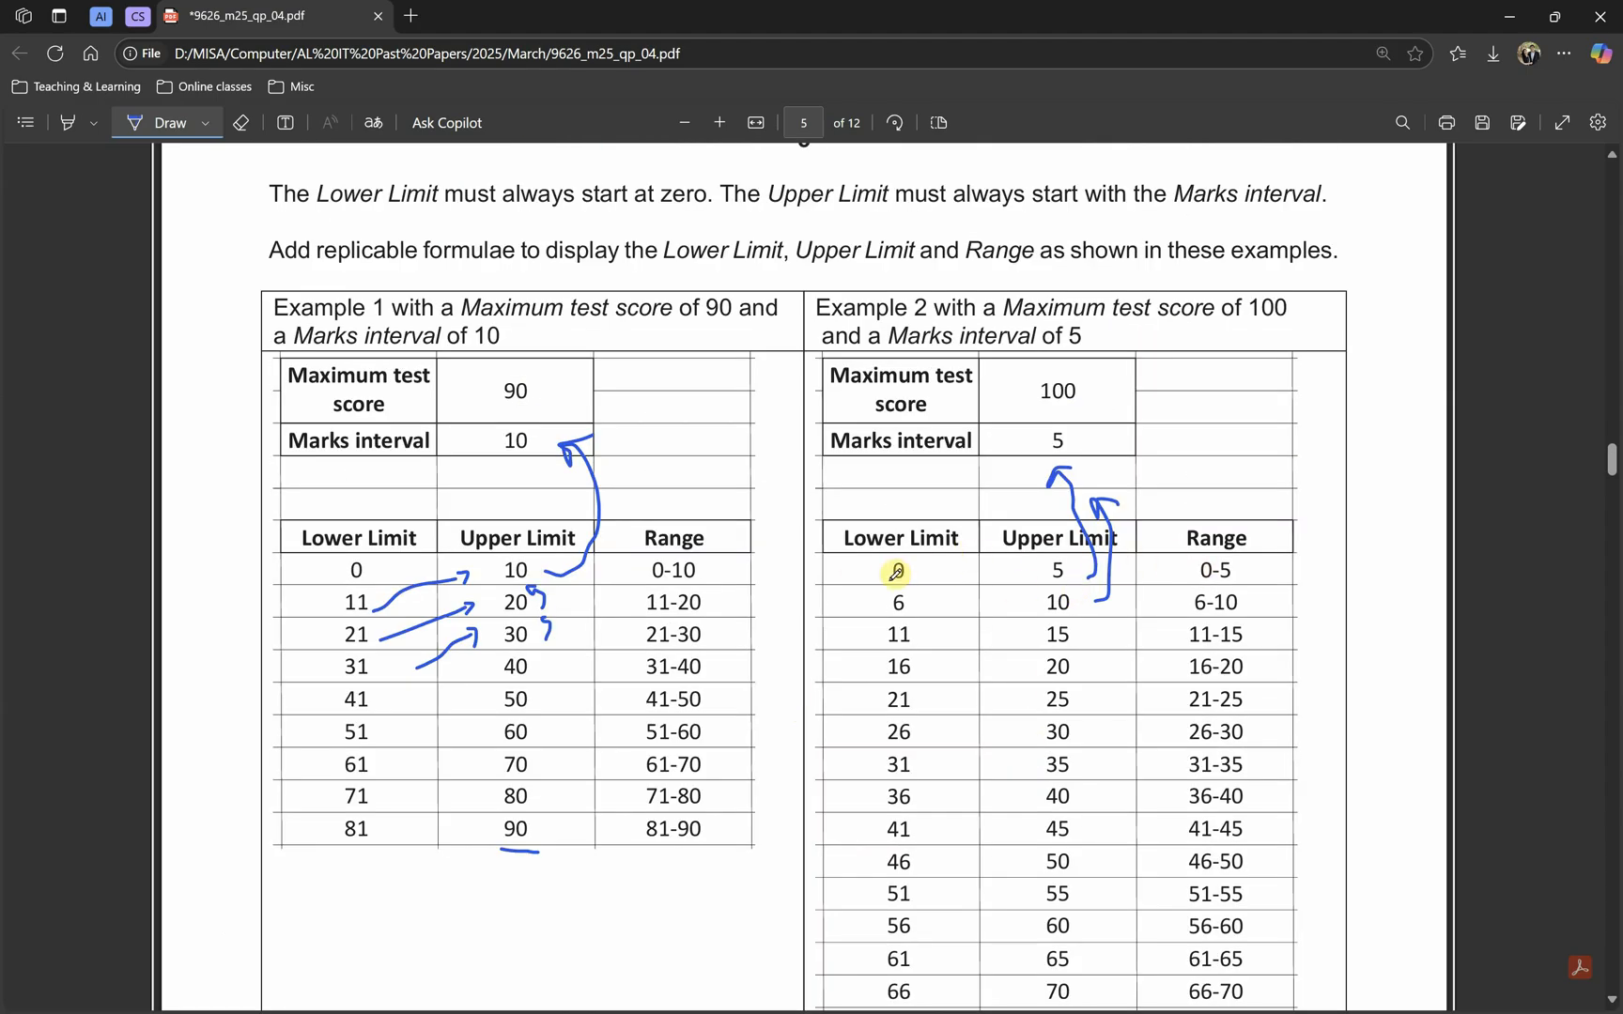
pyautogui.moveTo(888, 582); pyautogui.dragTo(912, 581)
pyautogui.hotkey('alt', 'Tab')
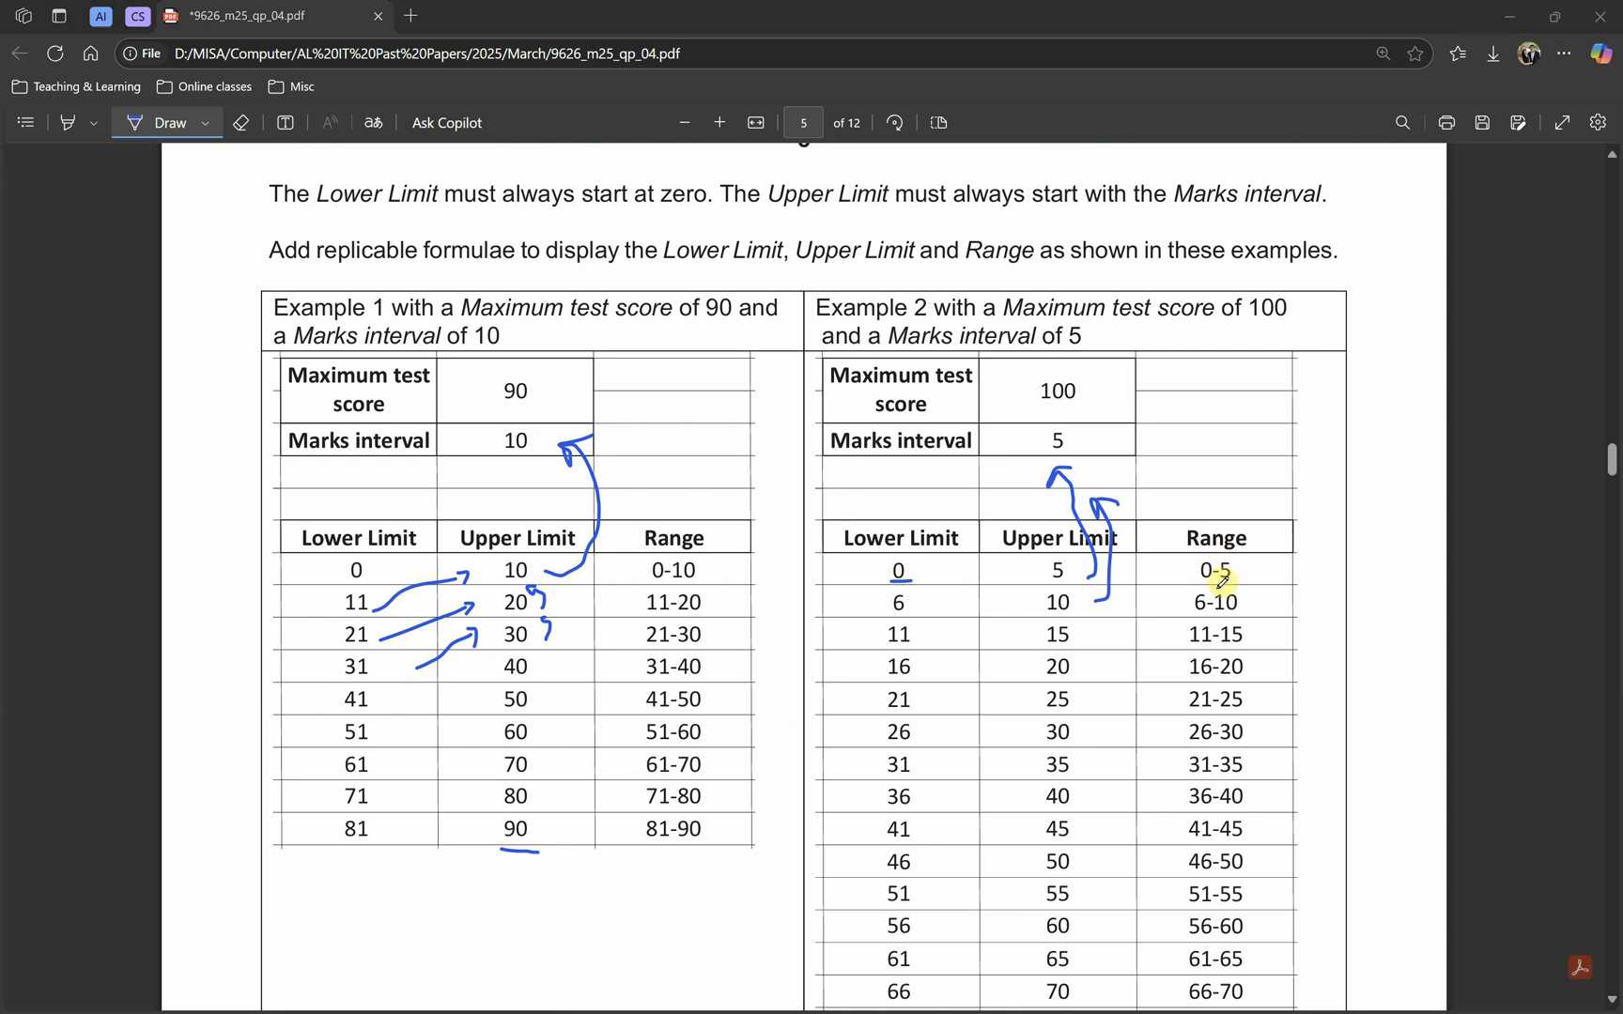
pyautogui.hotkey('alt', 'Tab')
pyautogui.write('=')
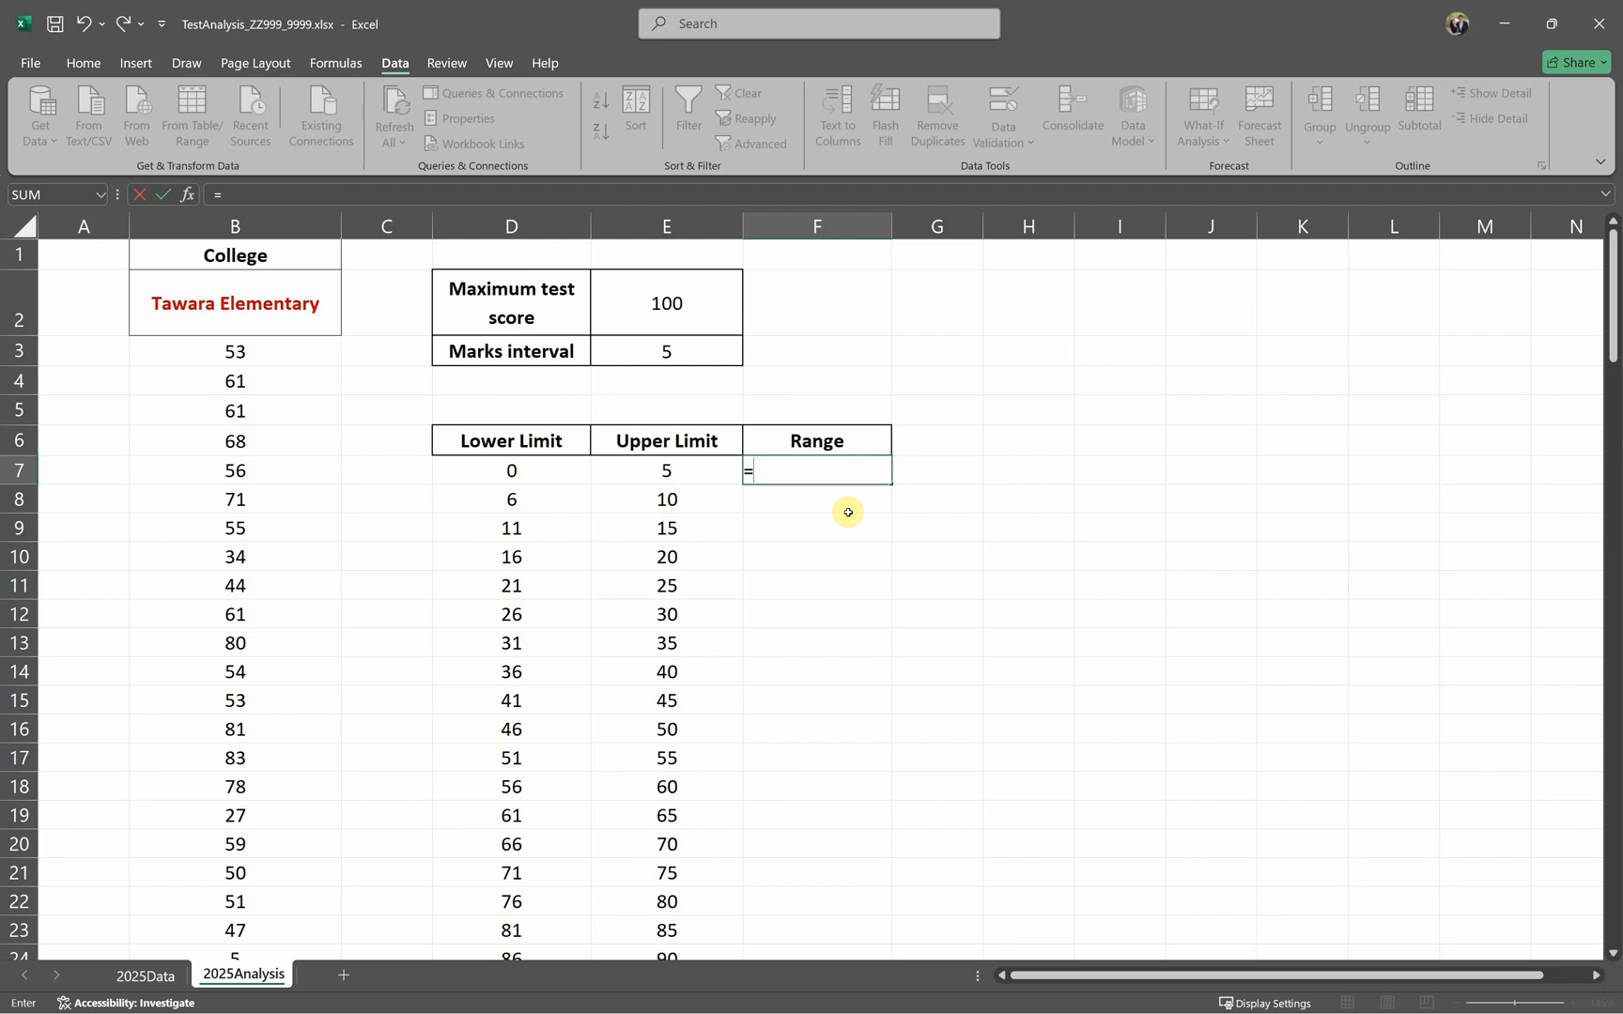
pyautogui.write('con')
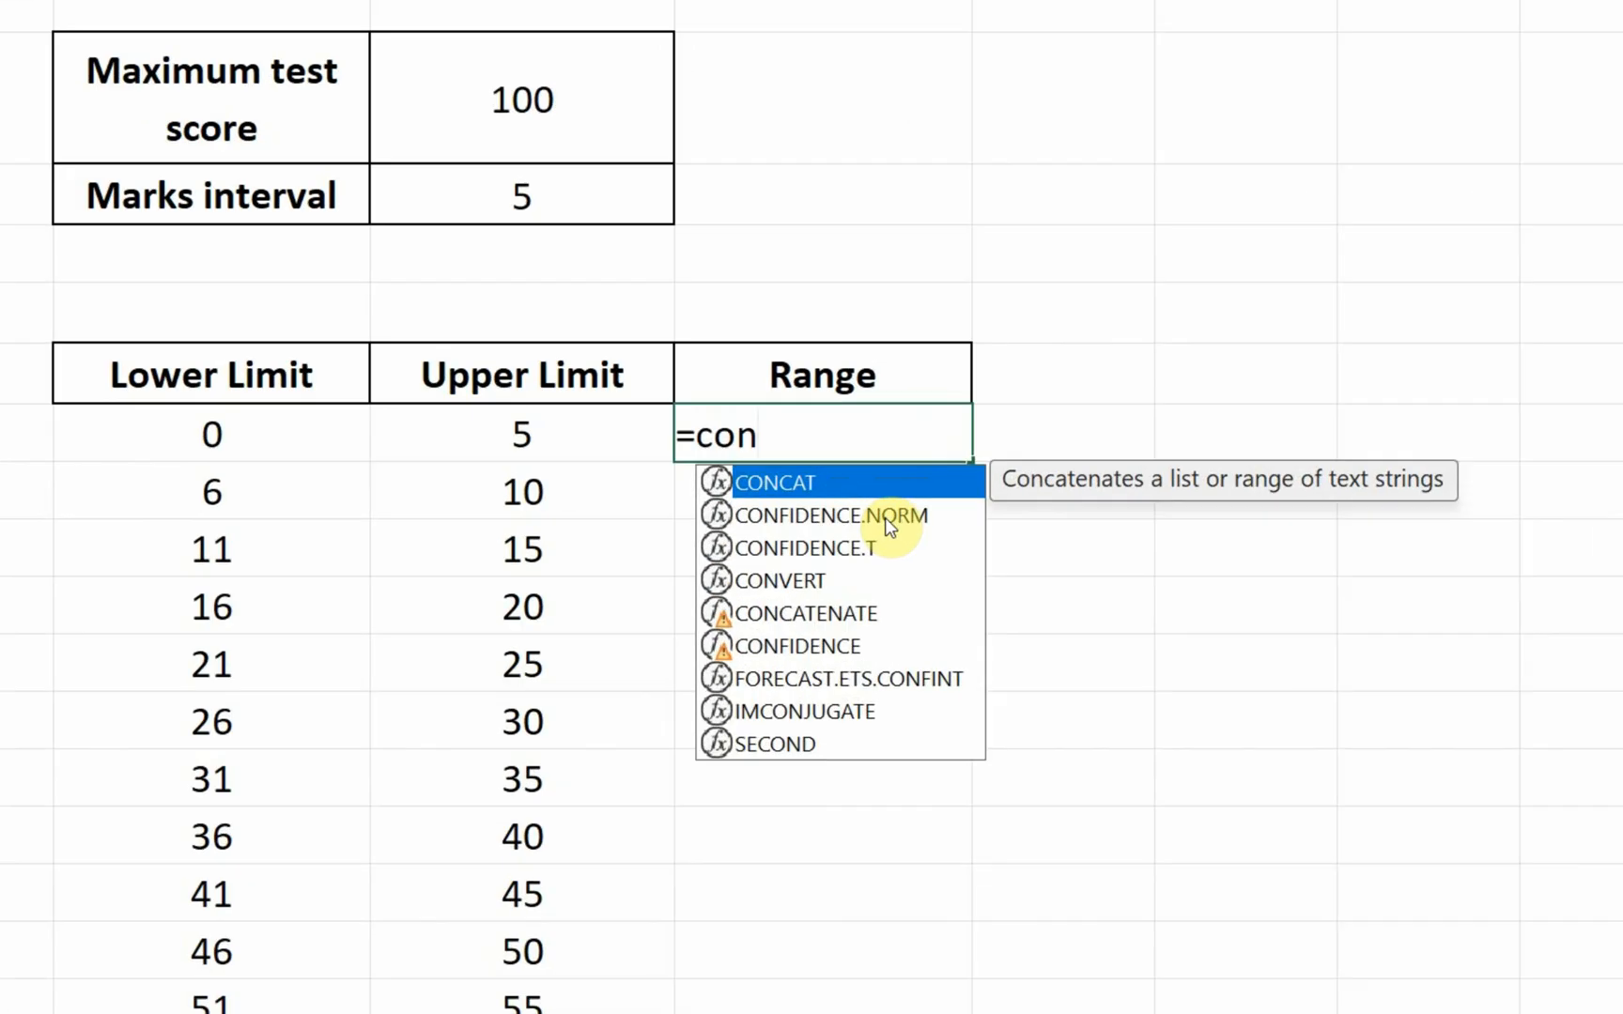
pyautogui.press('Down')
pyautogui.press('Down')
pyautogui.press('Down')
pyautogui.press('Down')
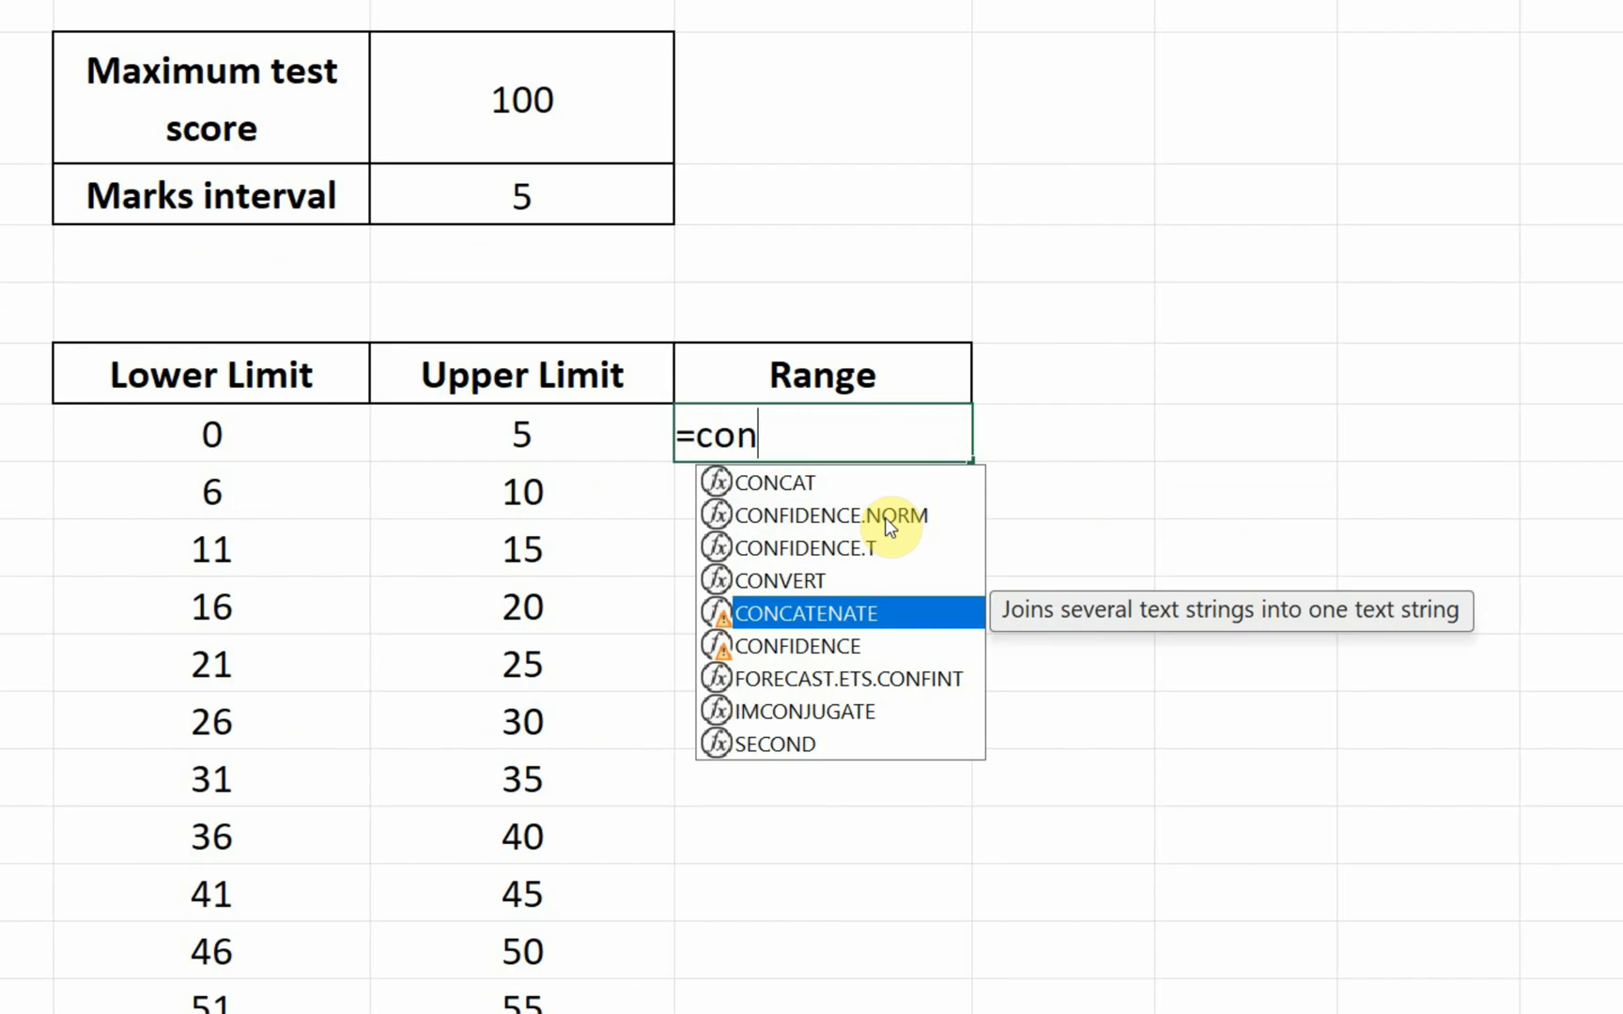
pyautogui.press('BackSpace')
pyautogui.press('BackSpace')
pyautogui.press('BackSpace')
pyautogui.write('&')
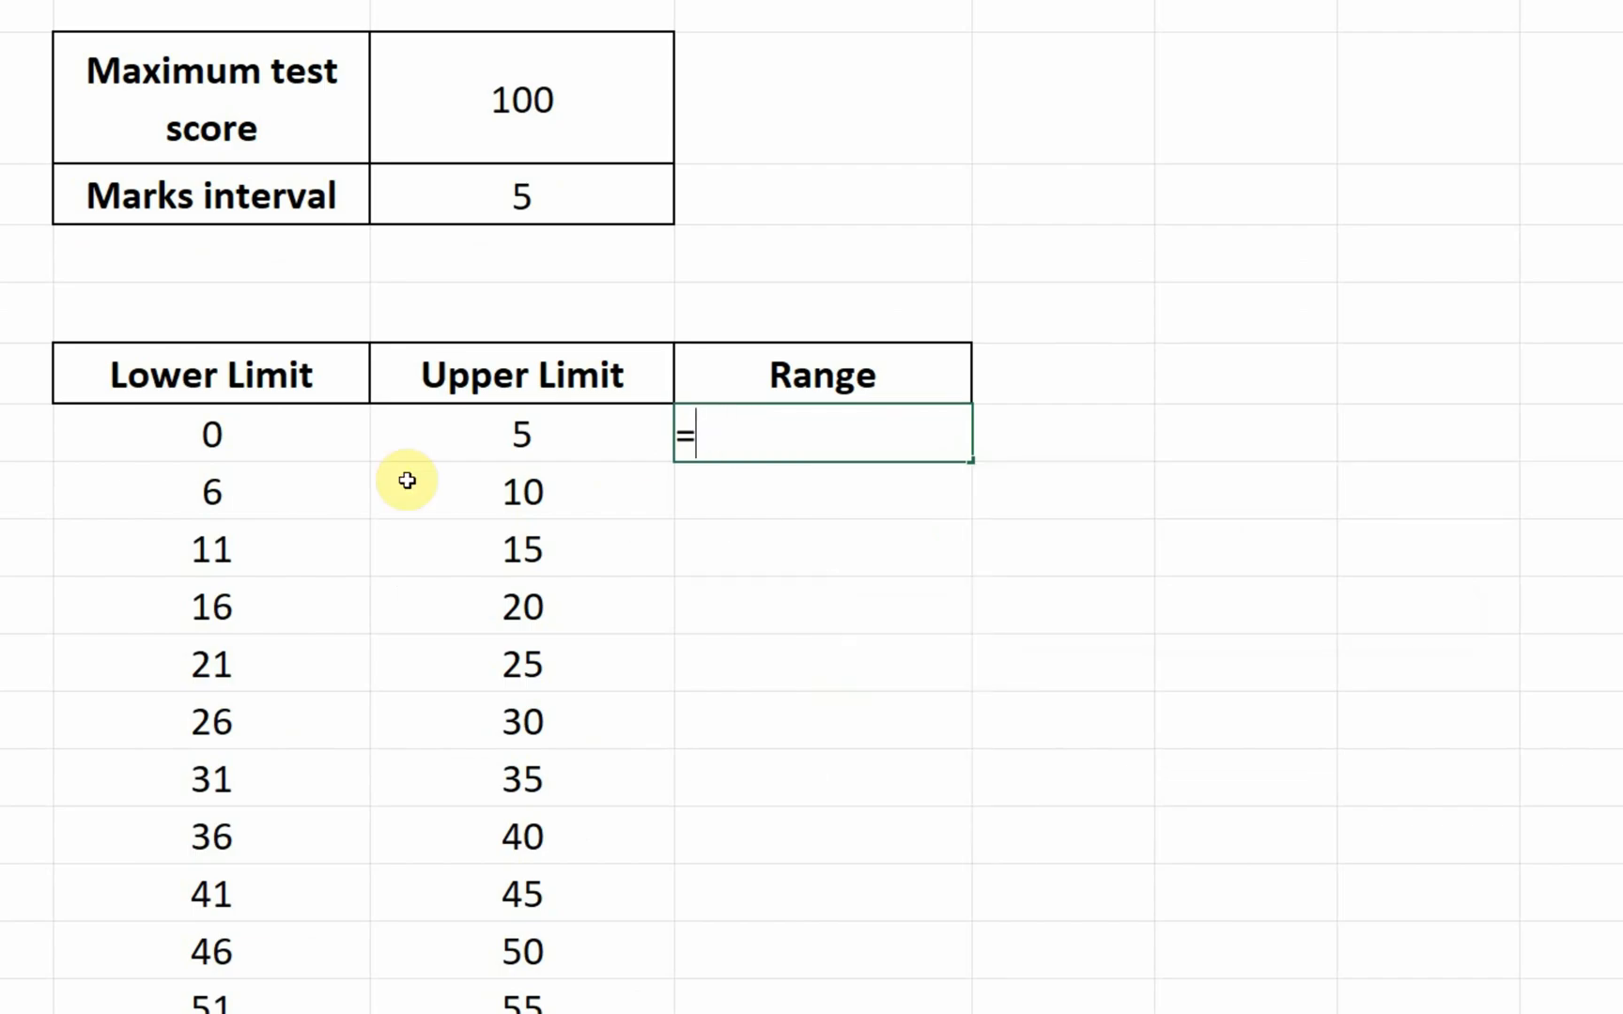
# Step: Complete the Range formula in F7 as =D7&"-"&E7
pyautogui.click(302, 436)
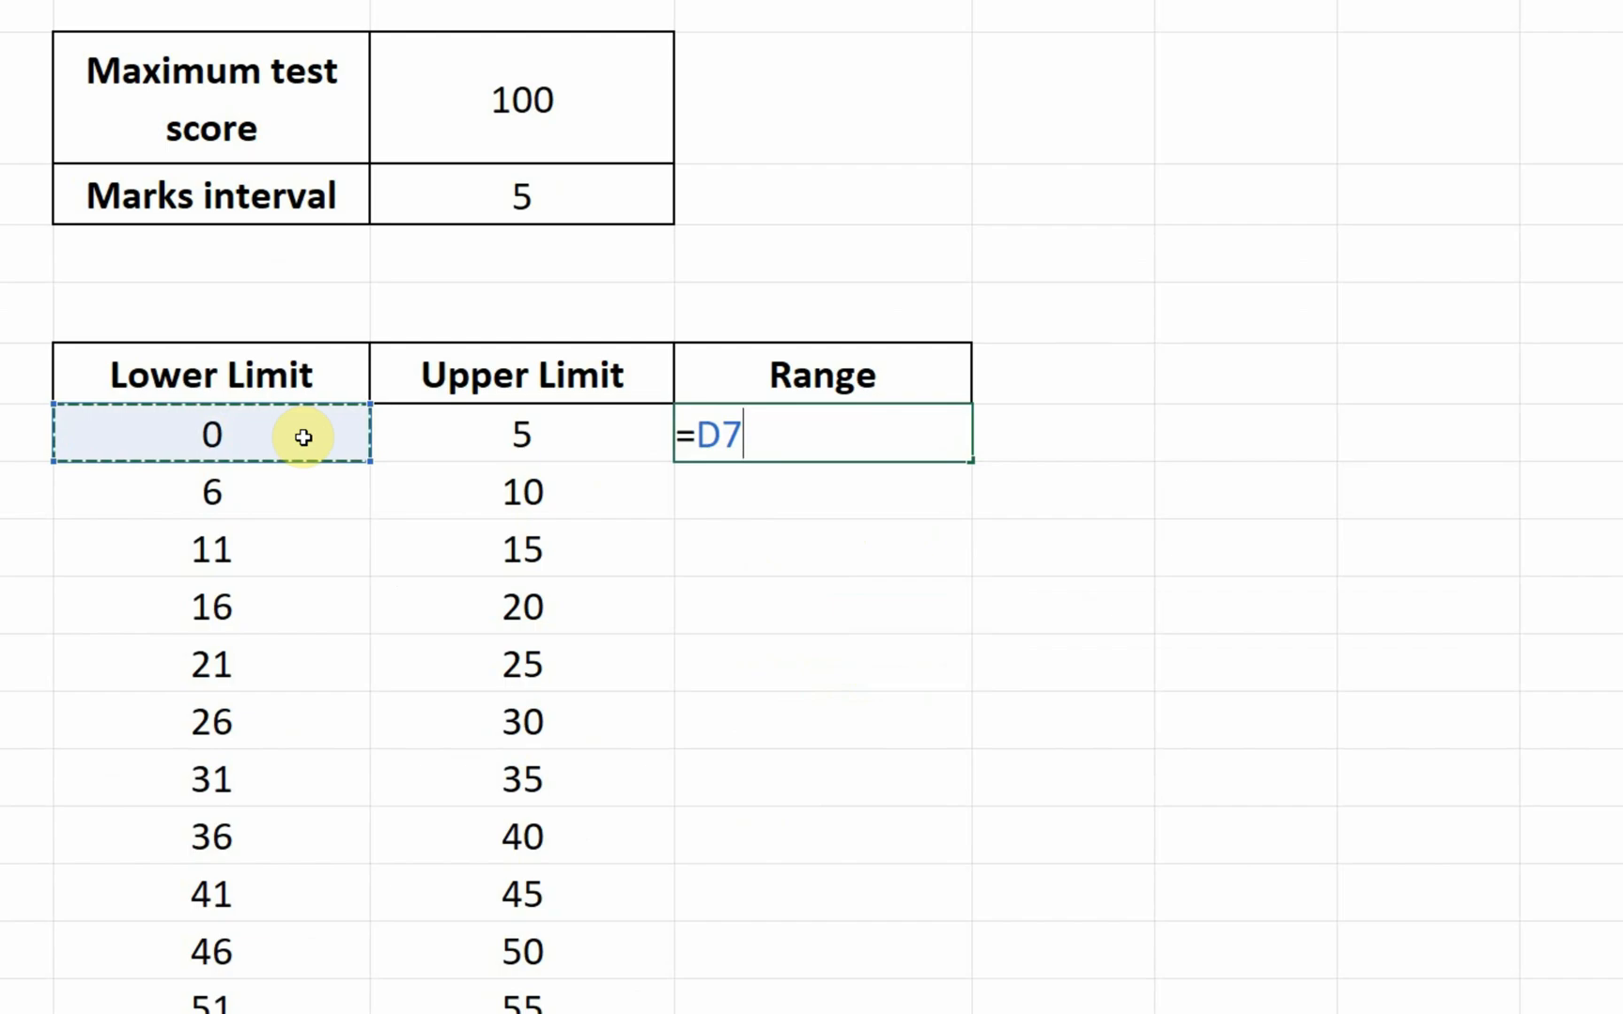
pyautogui.write('&"-"&')
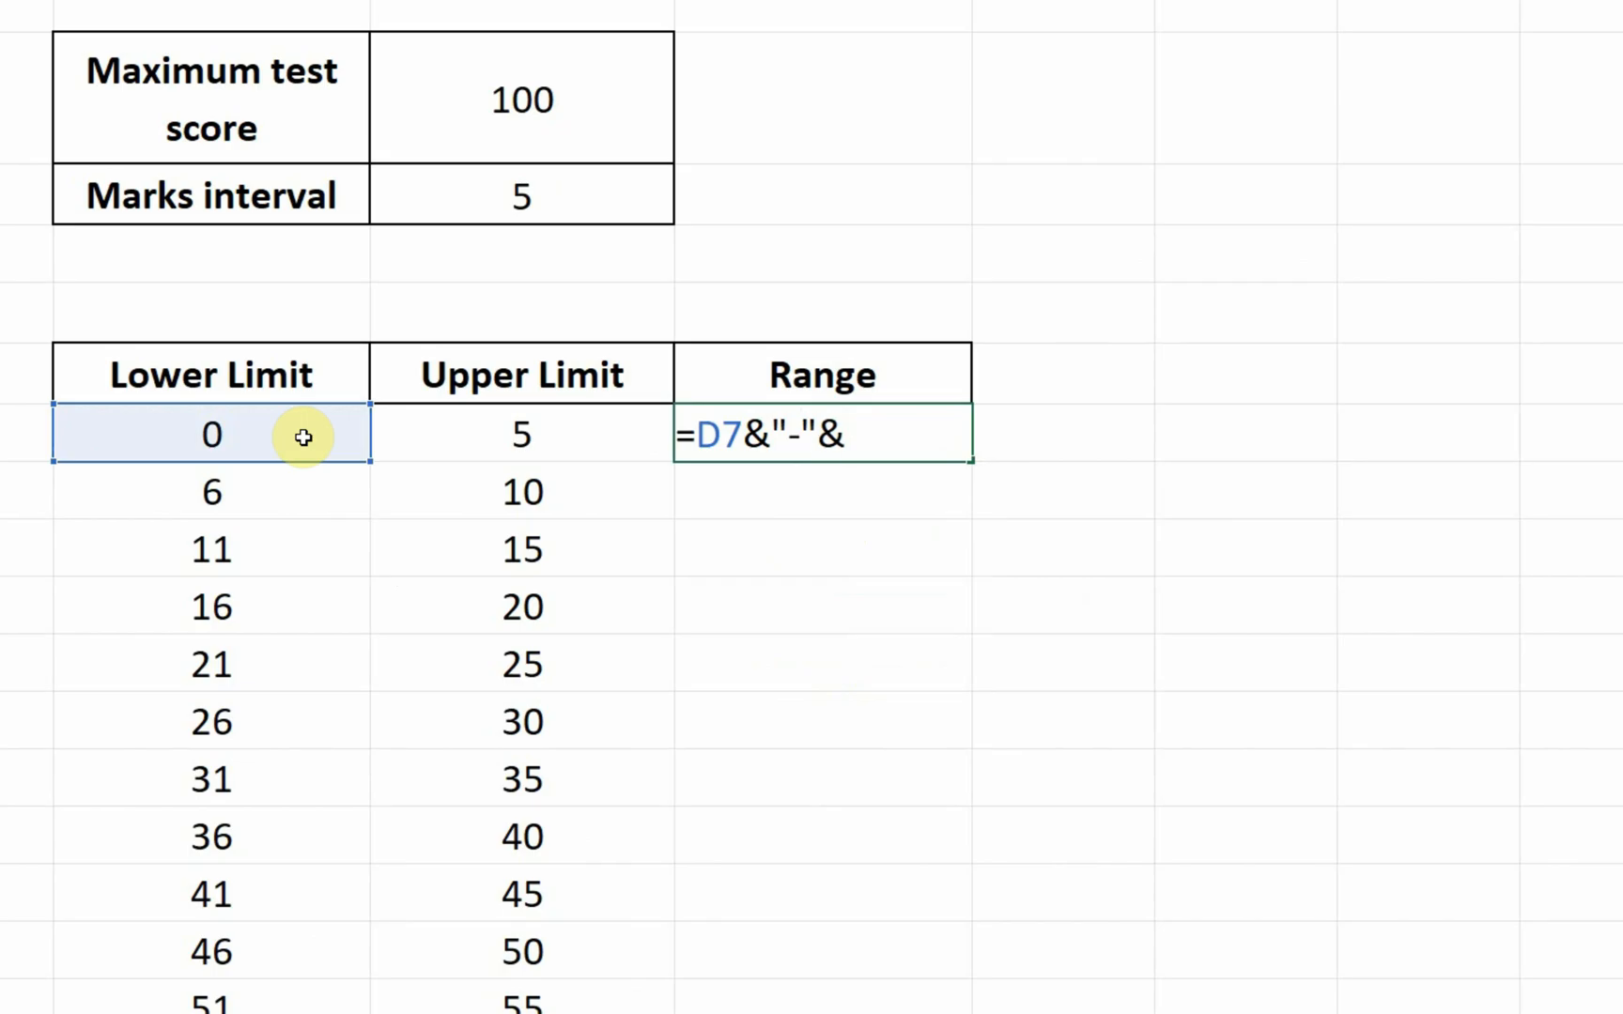
pyautogui.click(482, 433)
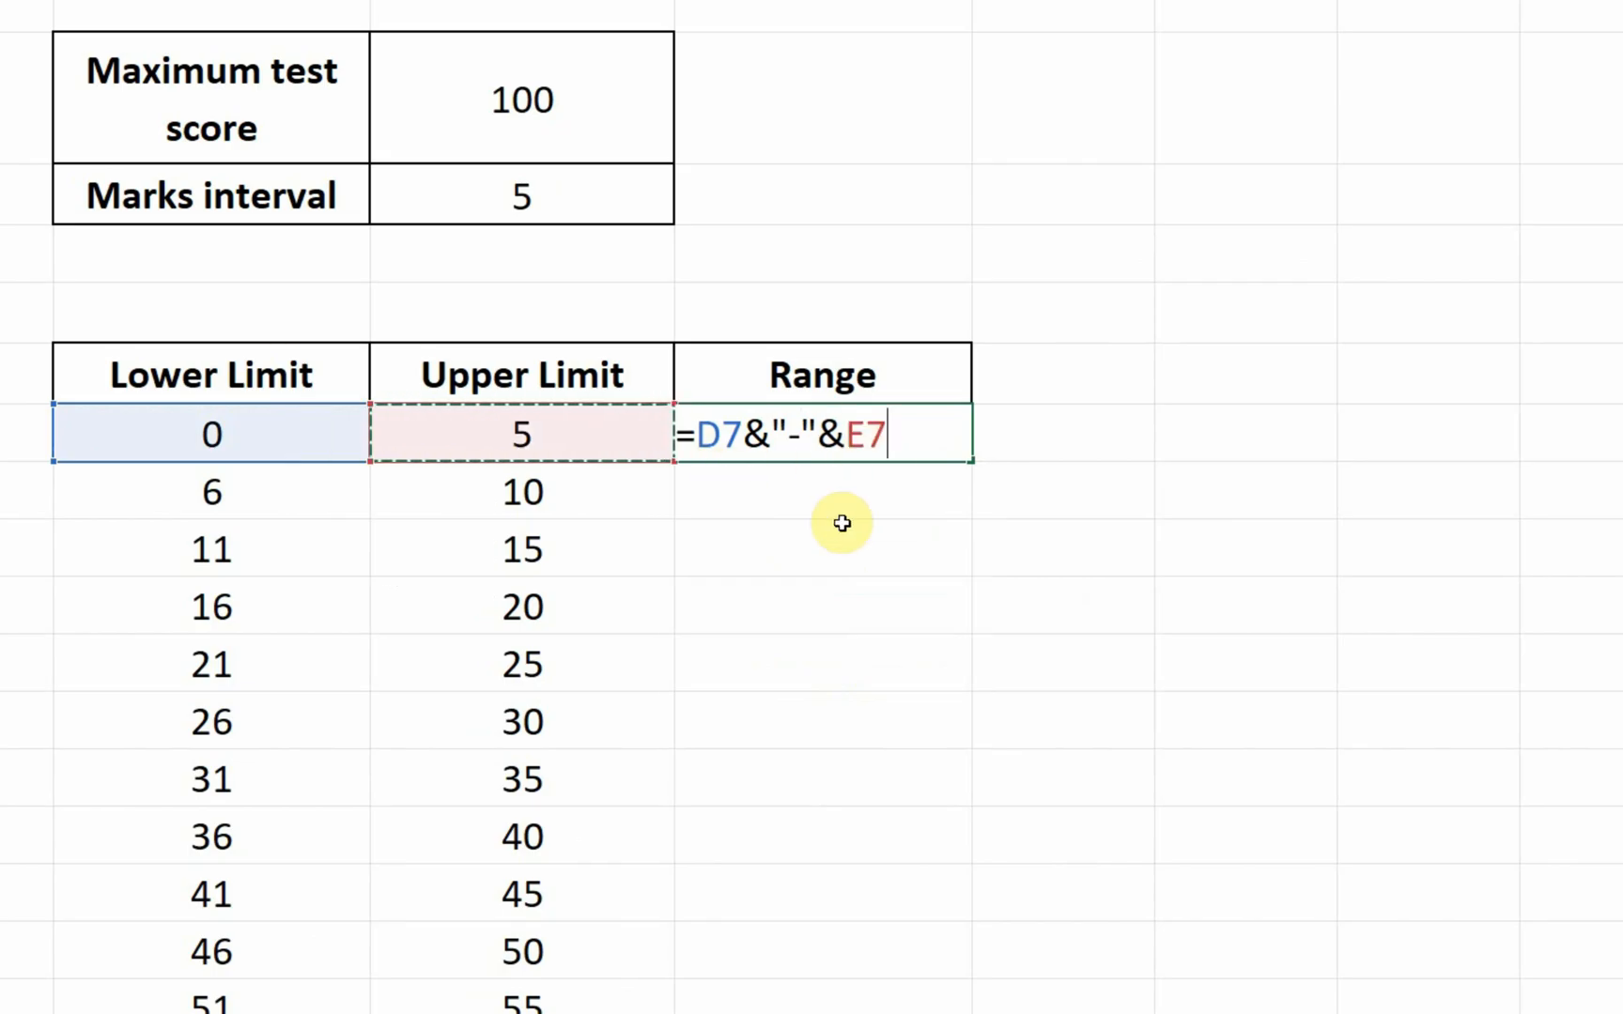
pyautogui.press('Return')
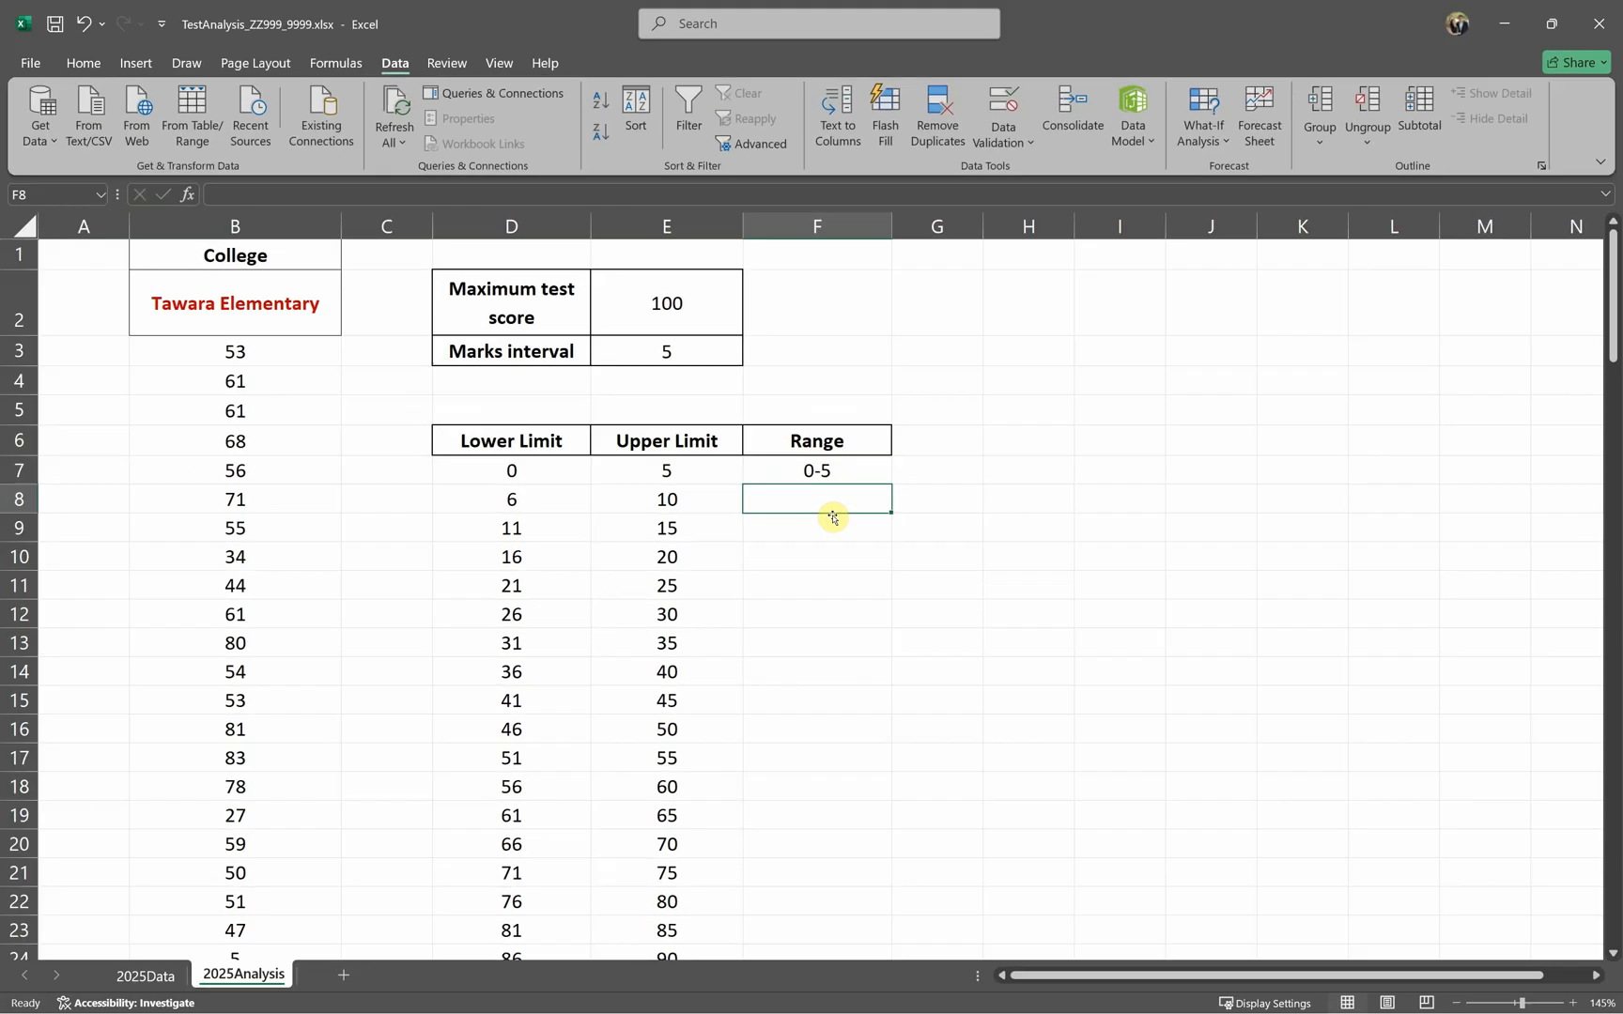
# Step: Fill the F7 Range formula down through F29 and check the cells below the last band
pyautogui.click(856, 458)
pyautogui.doubleClick(890, 484)
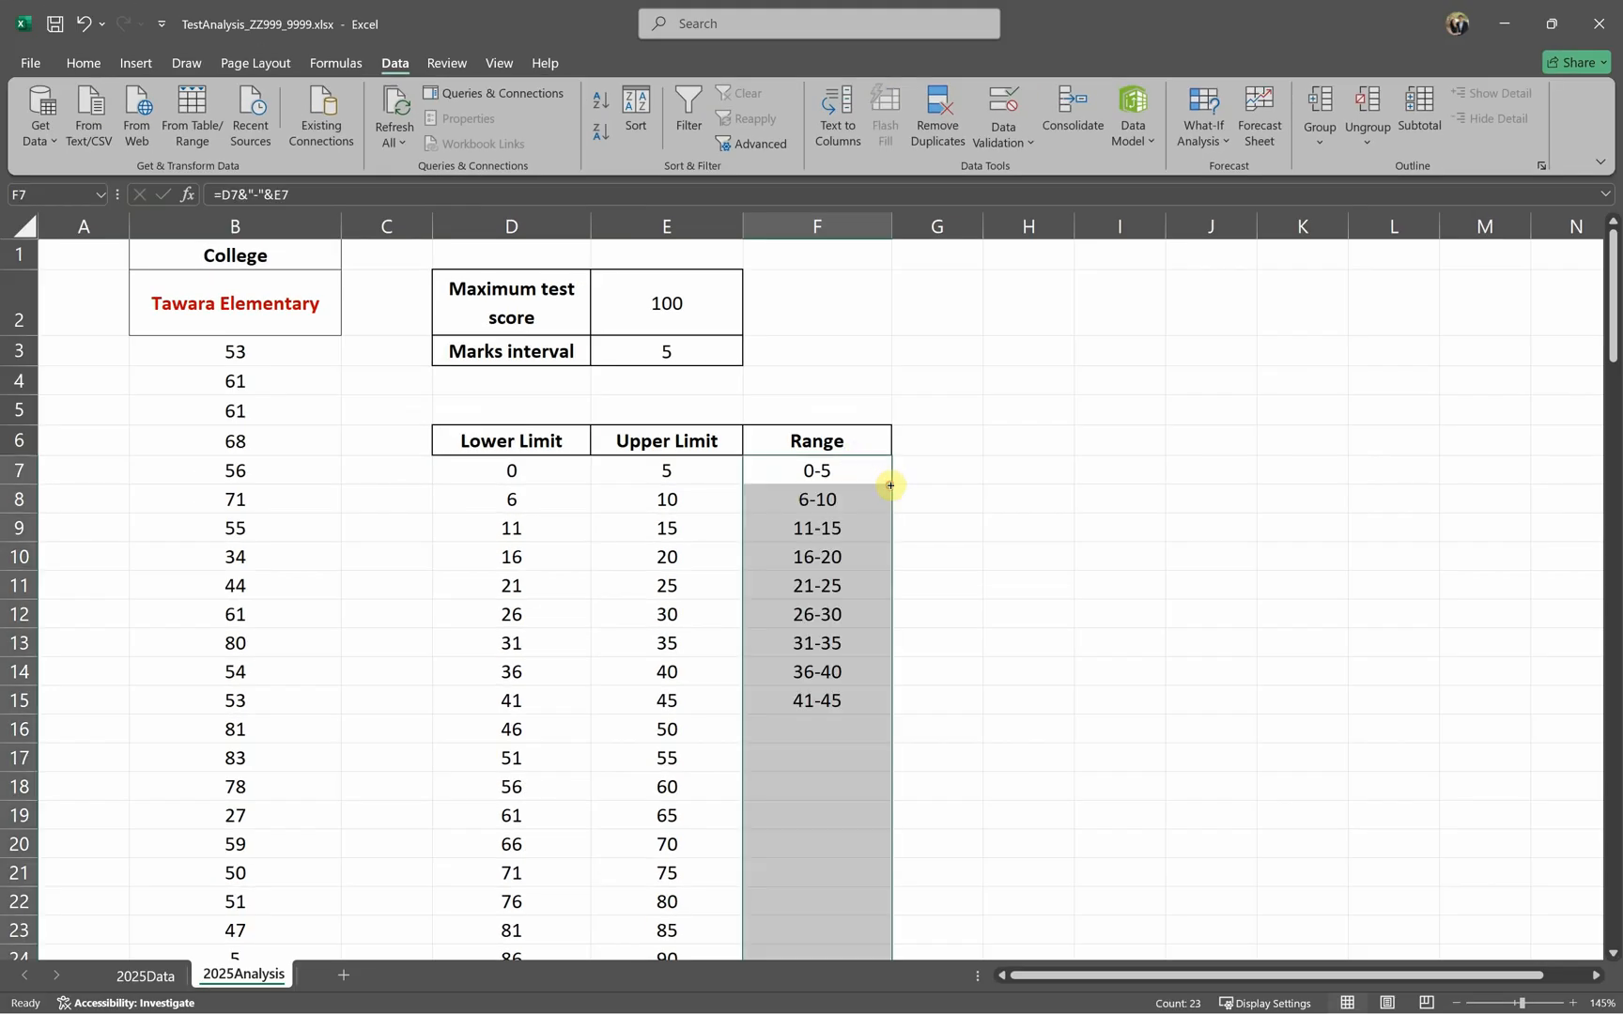
pyautogui.scroll(-4, 902, 512)
pyautogui.click(807, 659)
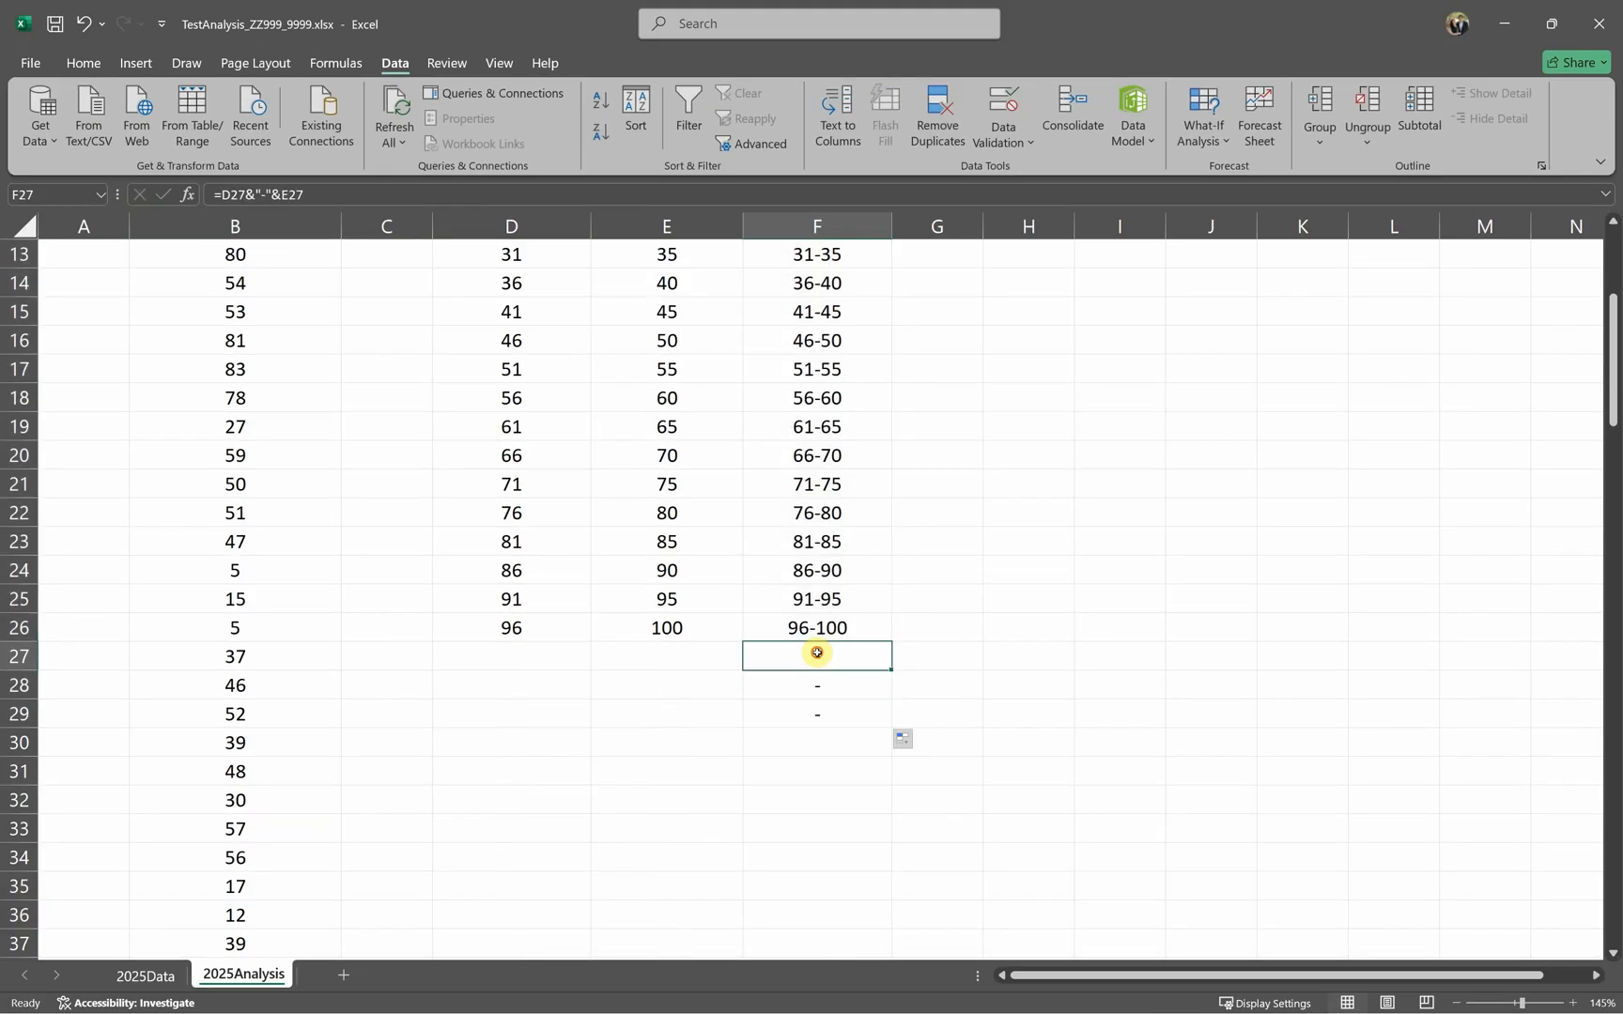
pyautogui.click(819, 684)
pyautogui.click(821, 716)
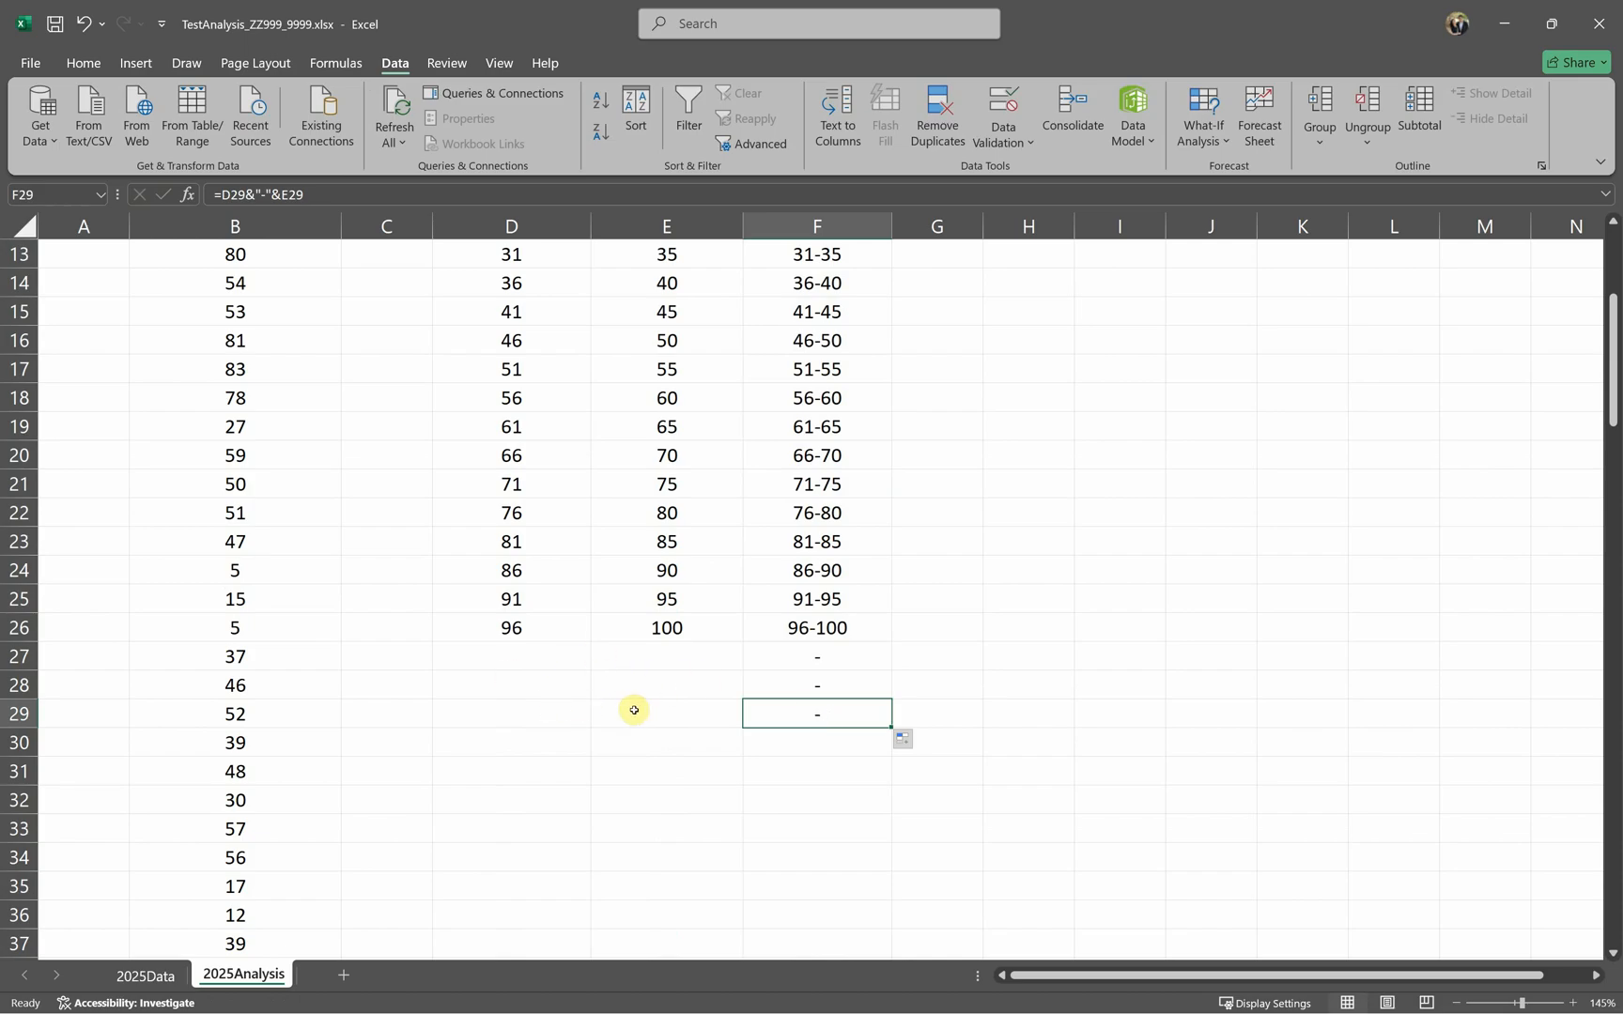
pyautogui.scroll(4, 634, 710)
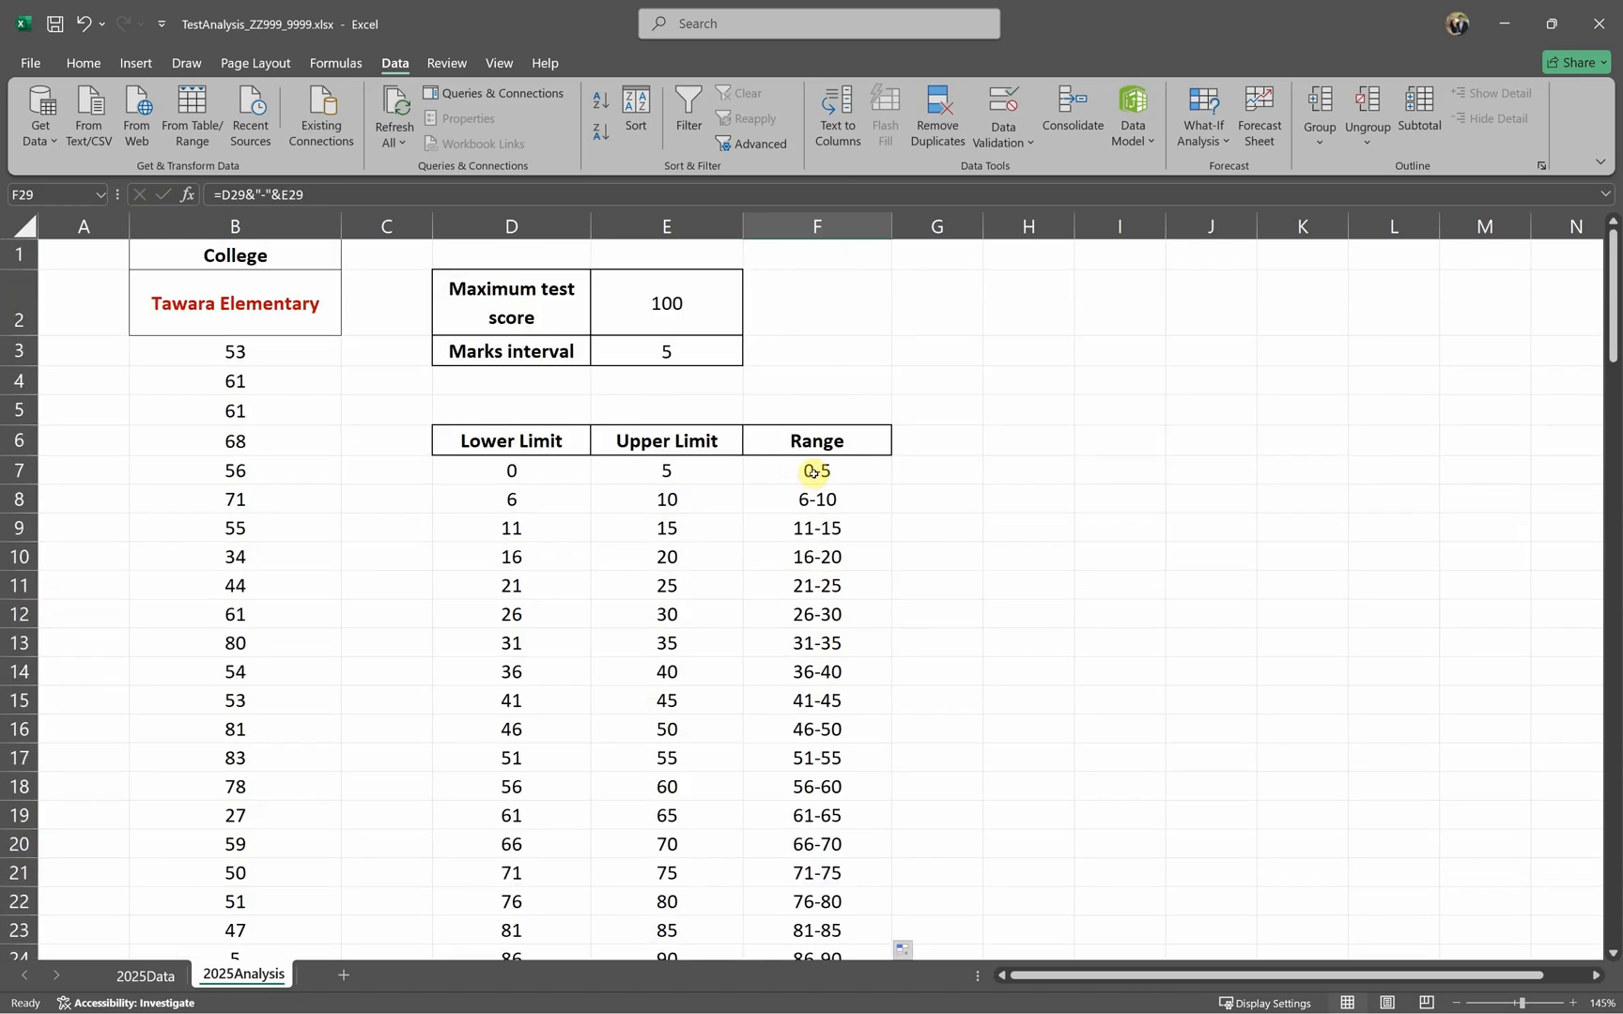
# Step: Revise the F7 formula to =IF(E7<>"",D7&"-"&E7,"") so that empty bands return a blank
pyautogui.doubleClick(813, 472)
pyautogui.click(754, 470)
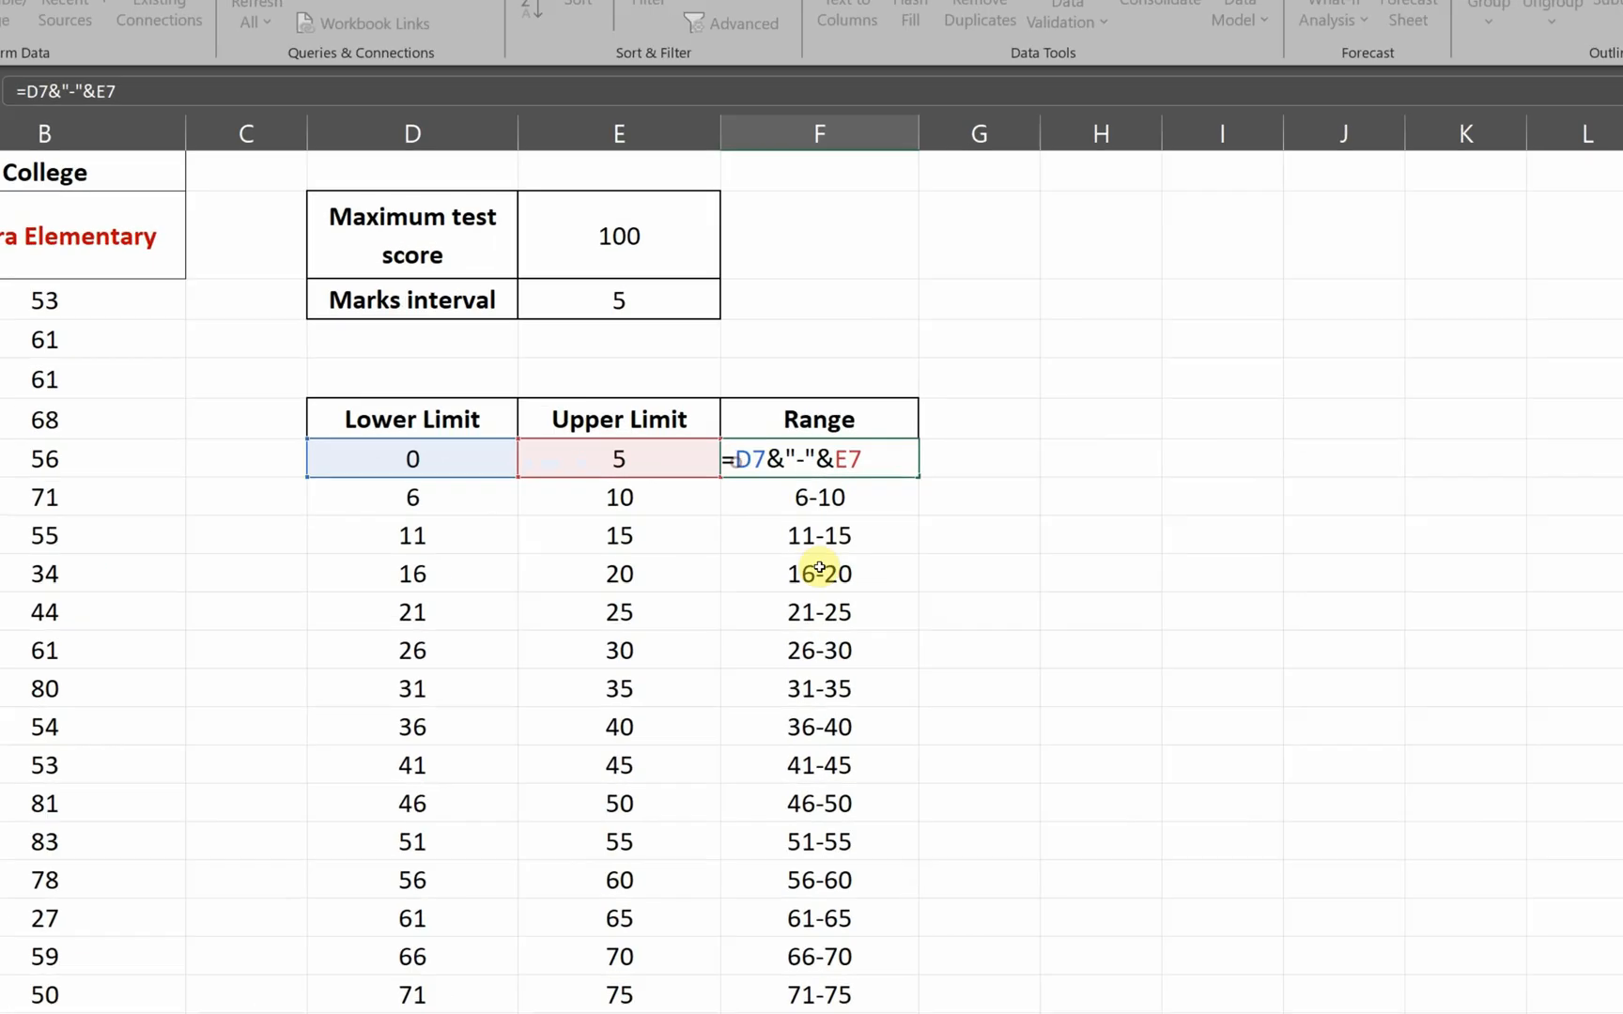
pyautogui.write('if(')
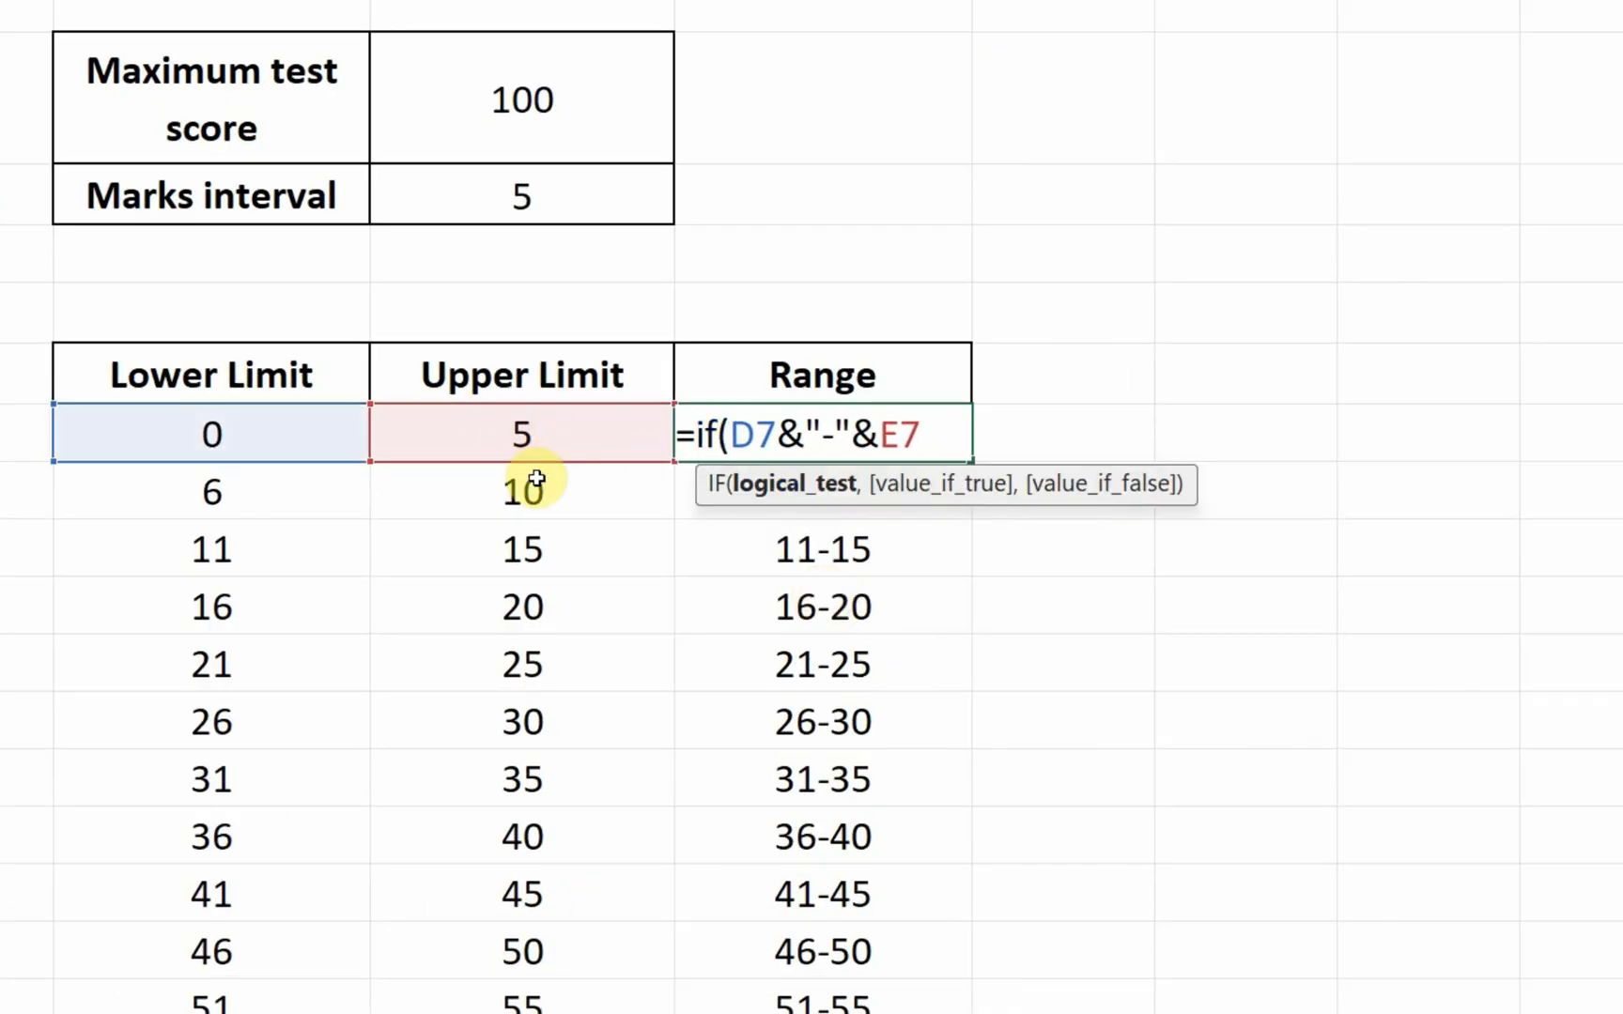
pyautogui.click(554, 441)
pyautogui.write('<>"",')
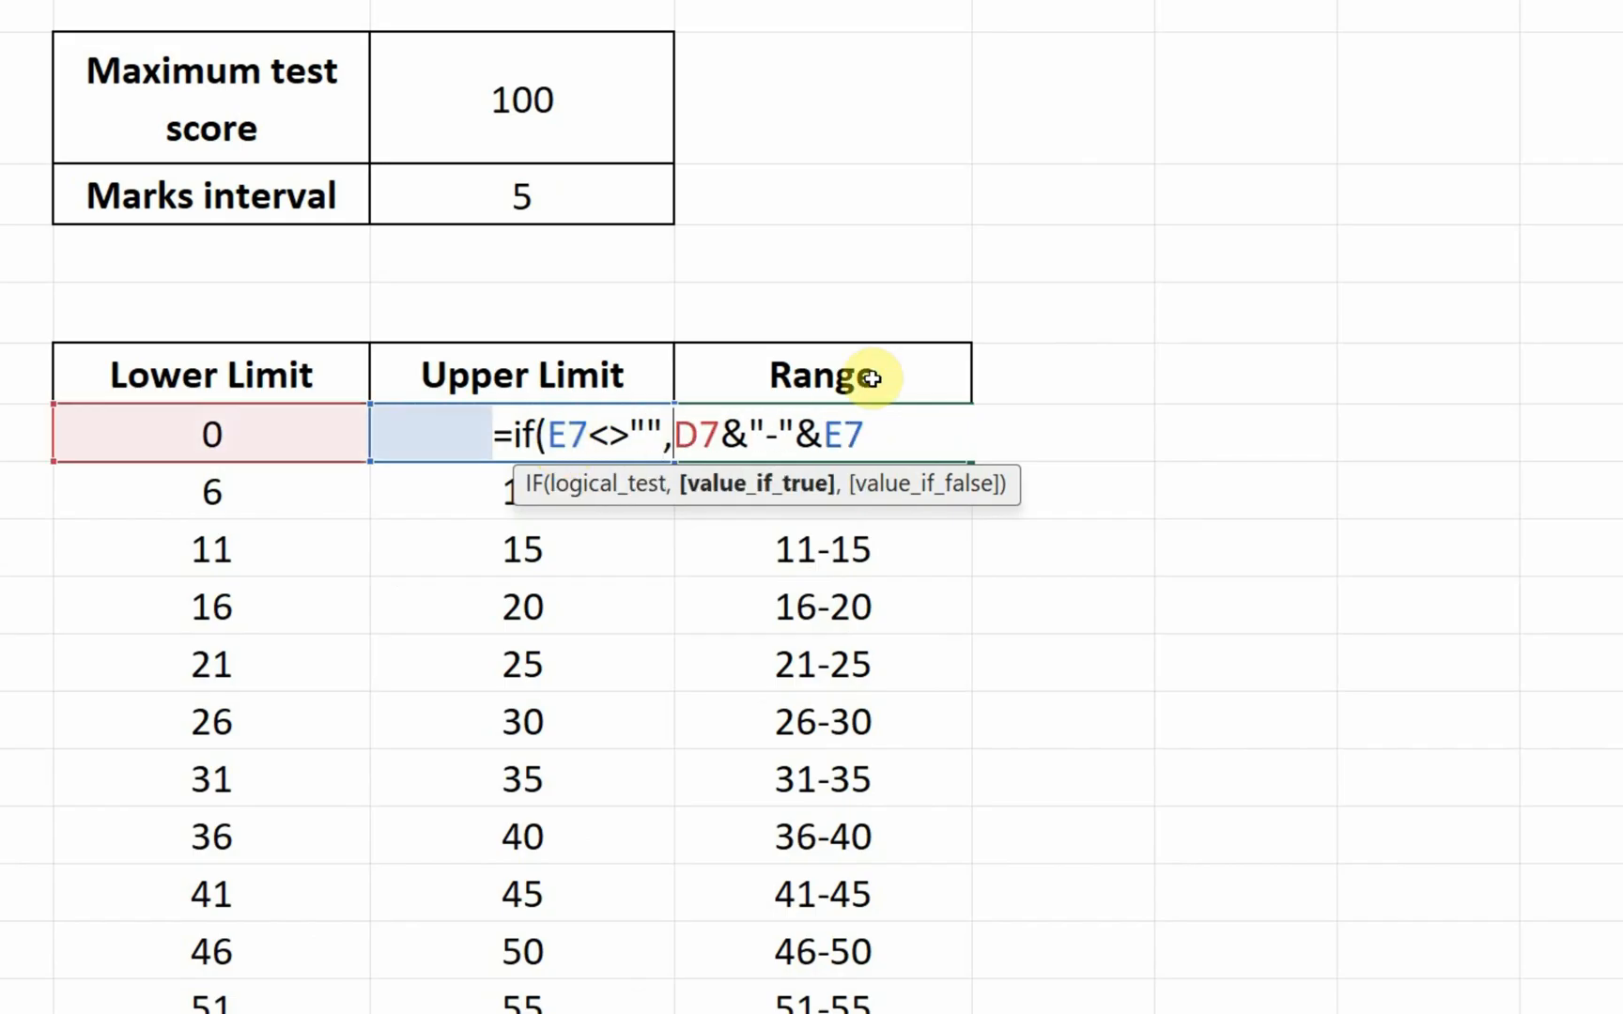
pyautogui.write('D7&"-"&E7')
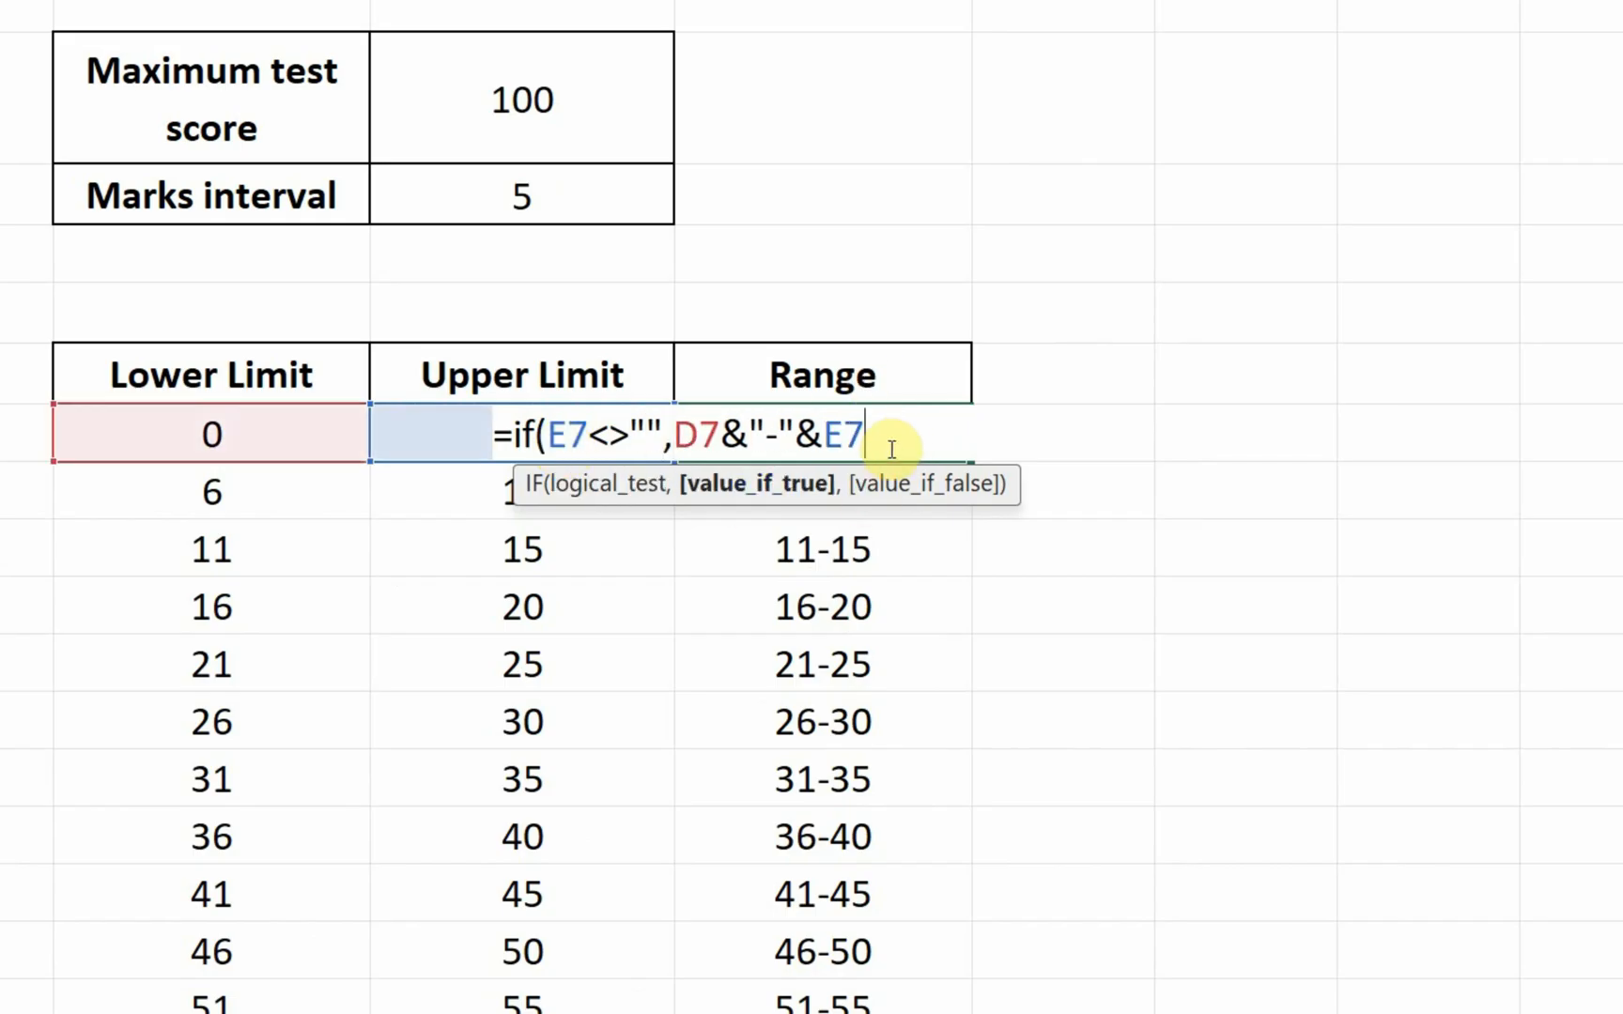
pyautogui.write(',')
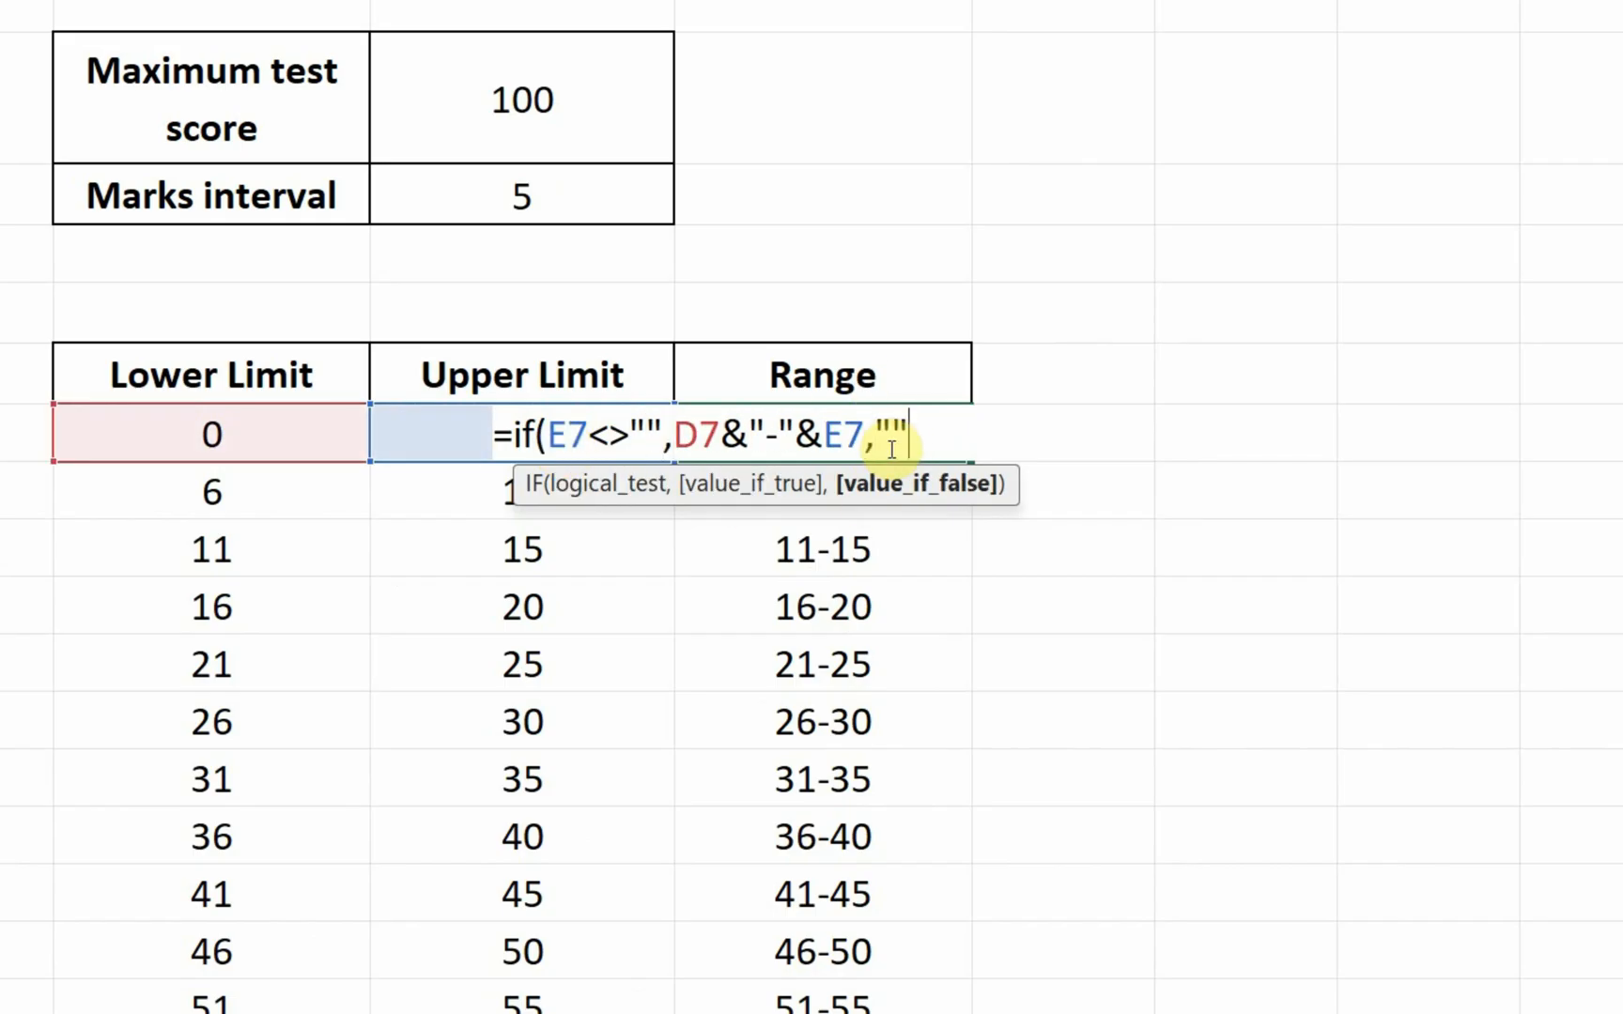
pyautogui.press('Return')
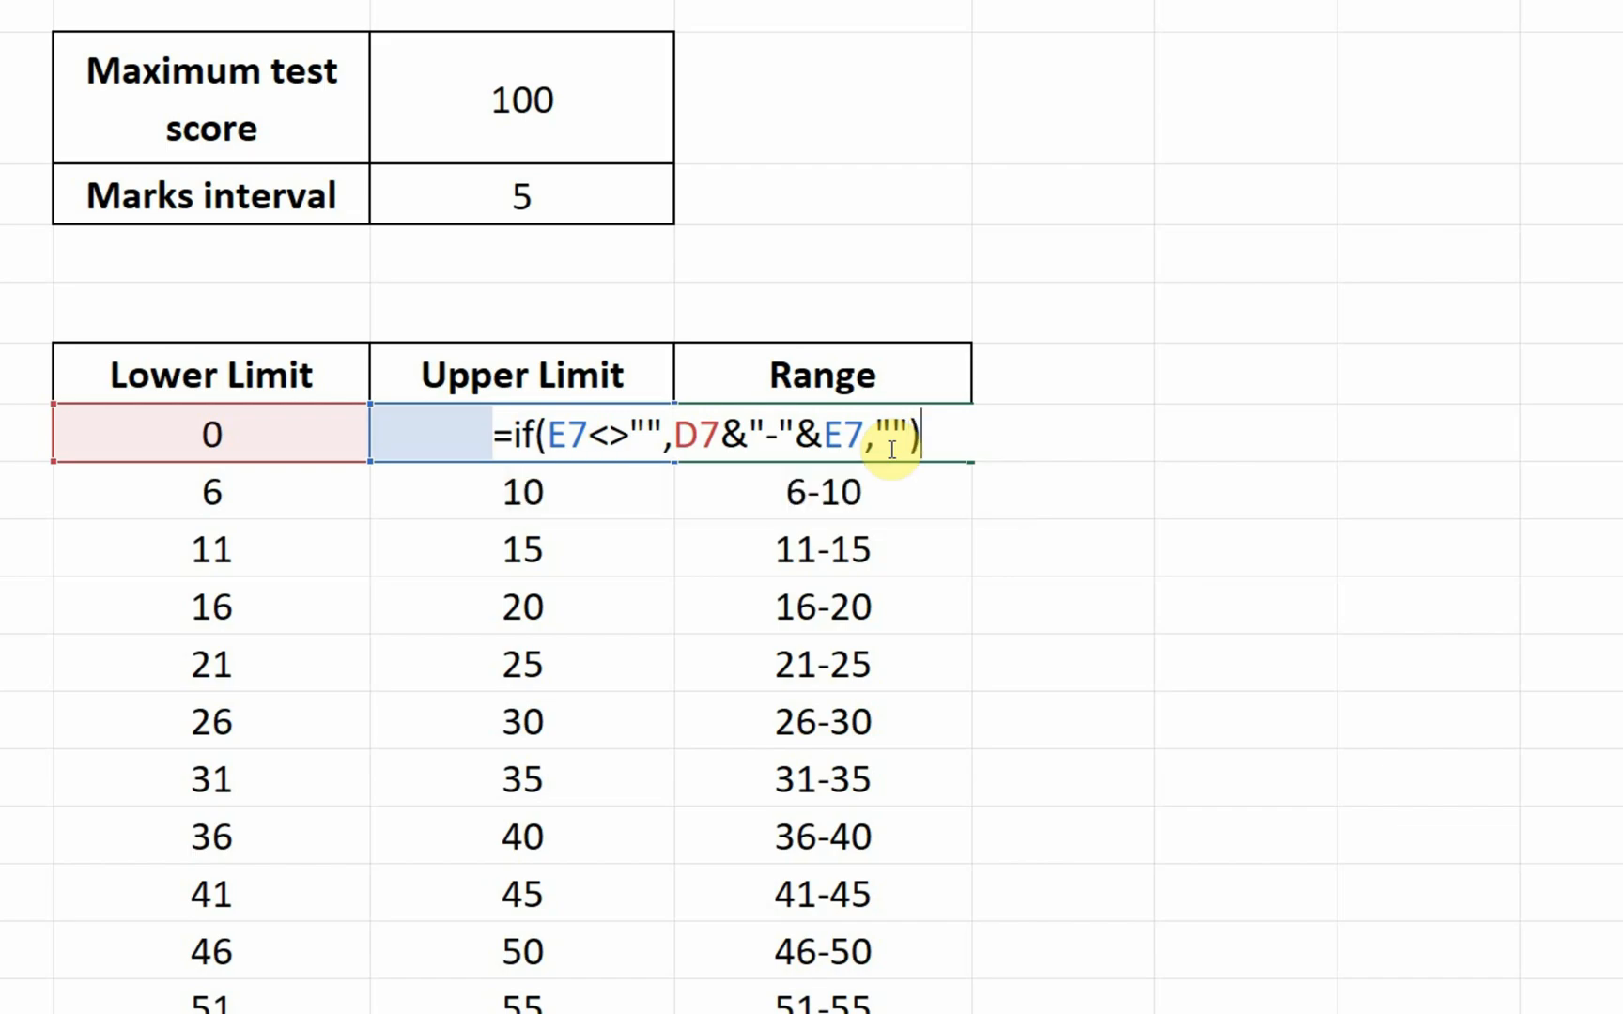
pyautogui.press('Return')
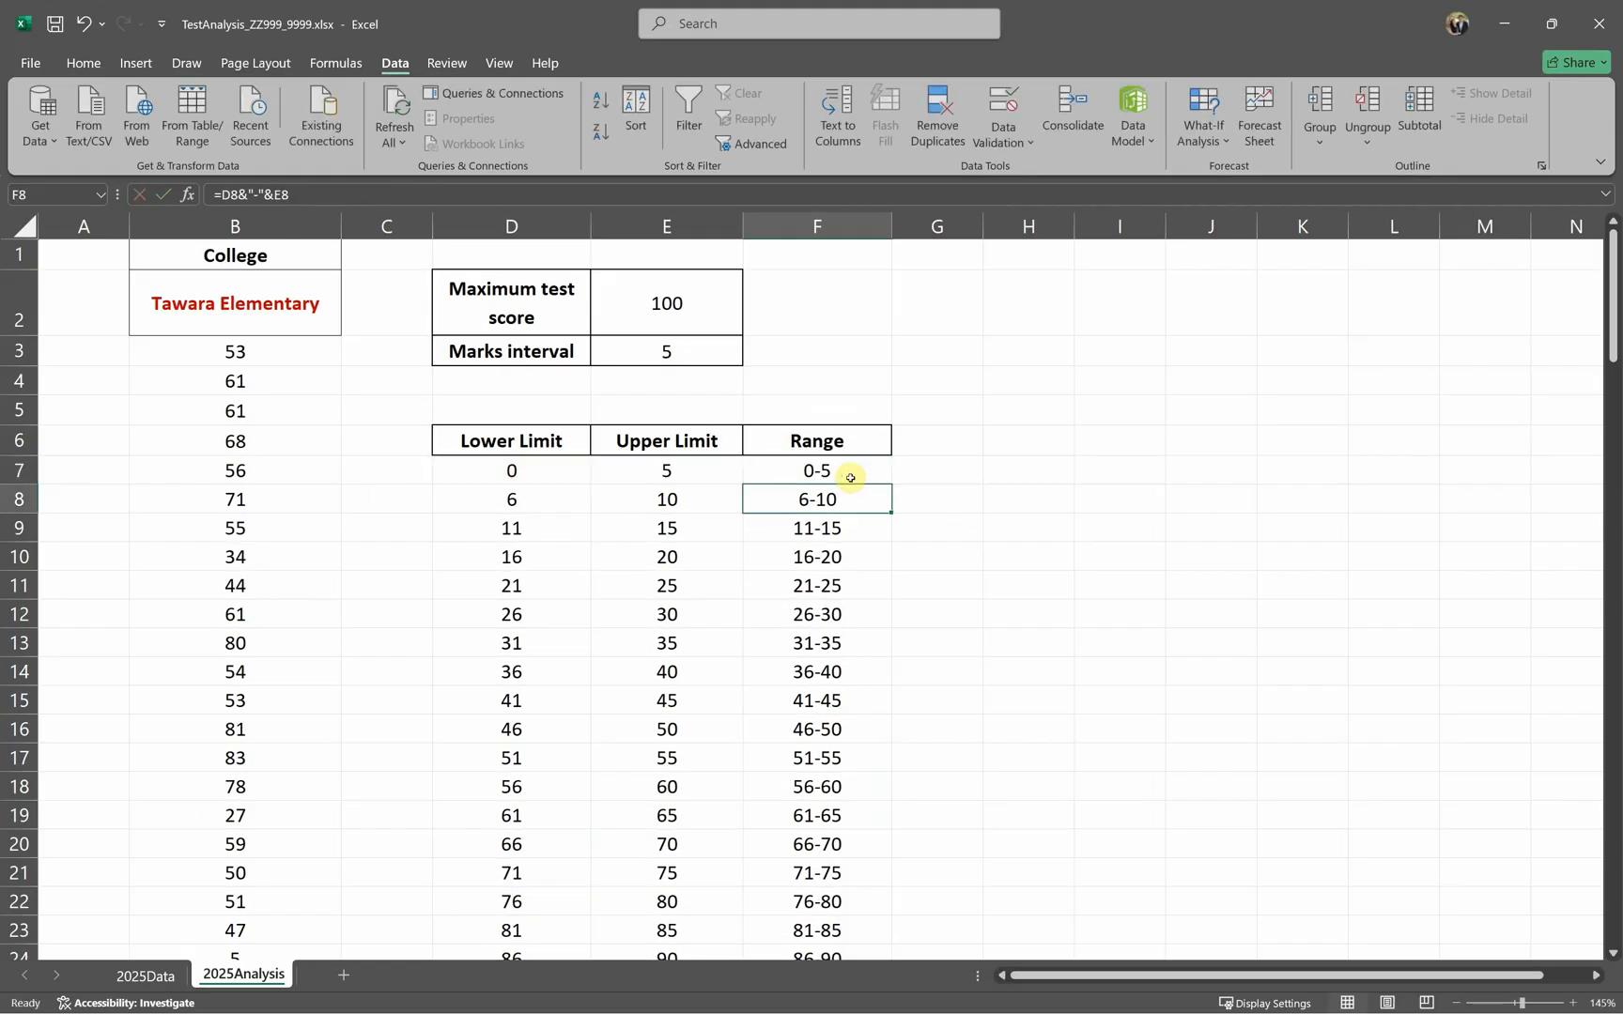
# Step: Fill the revised F7 formula down the Range column through F29
pyautogui.click(850, 478)
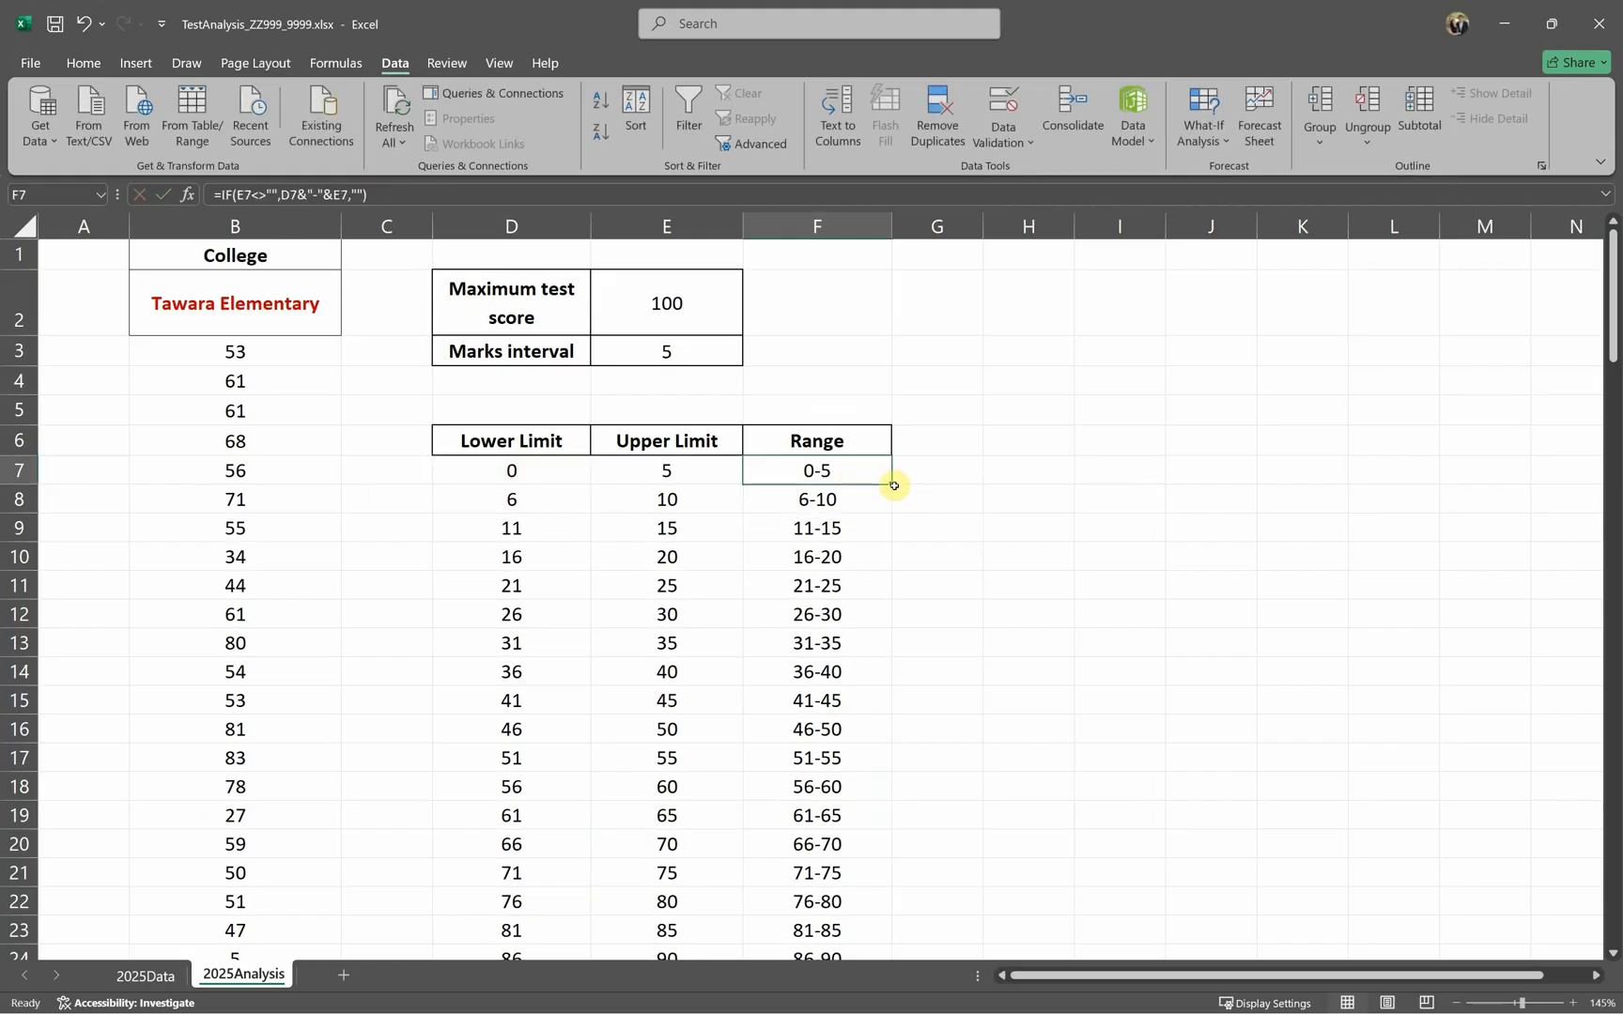
pyautogui.doubleClick(892, 485)
pyautogui.scroll(-4, 902, 605)
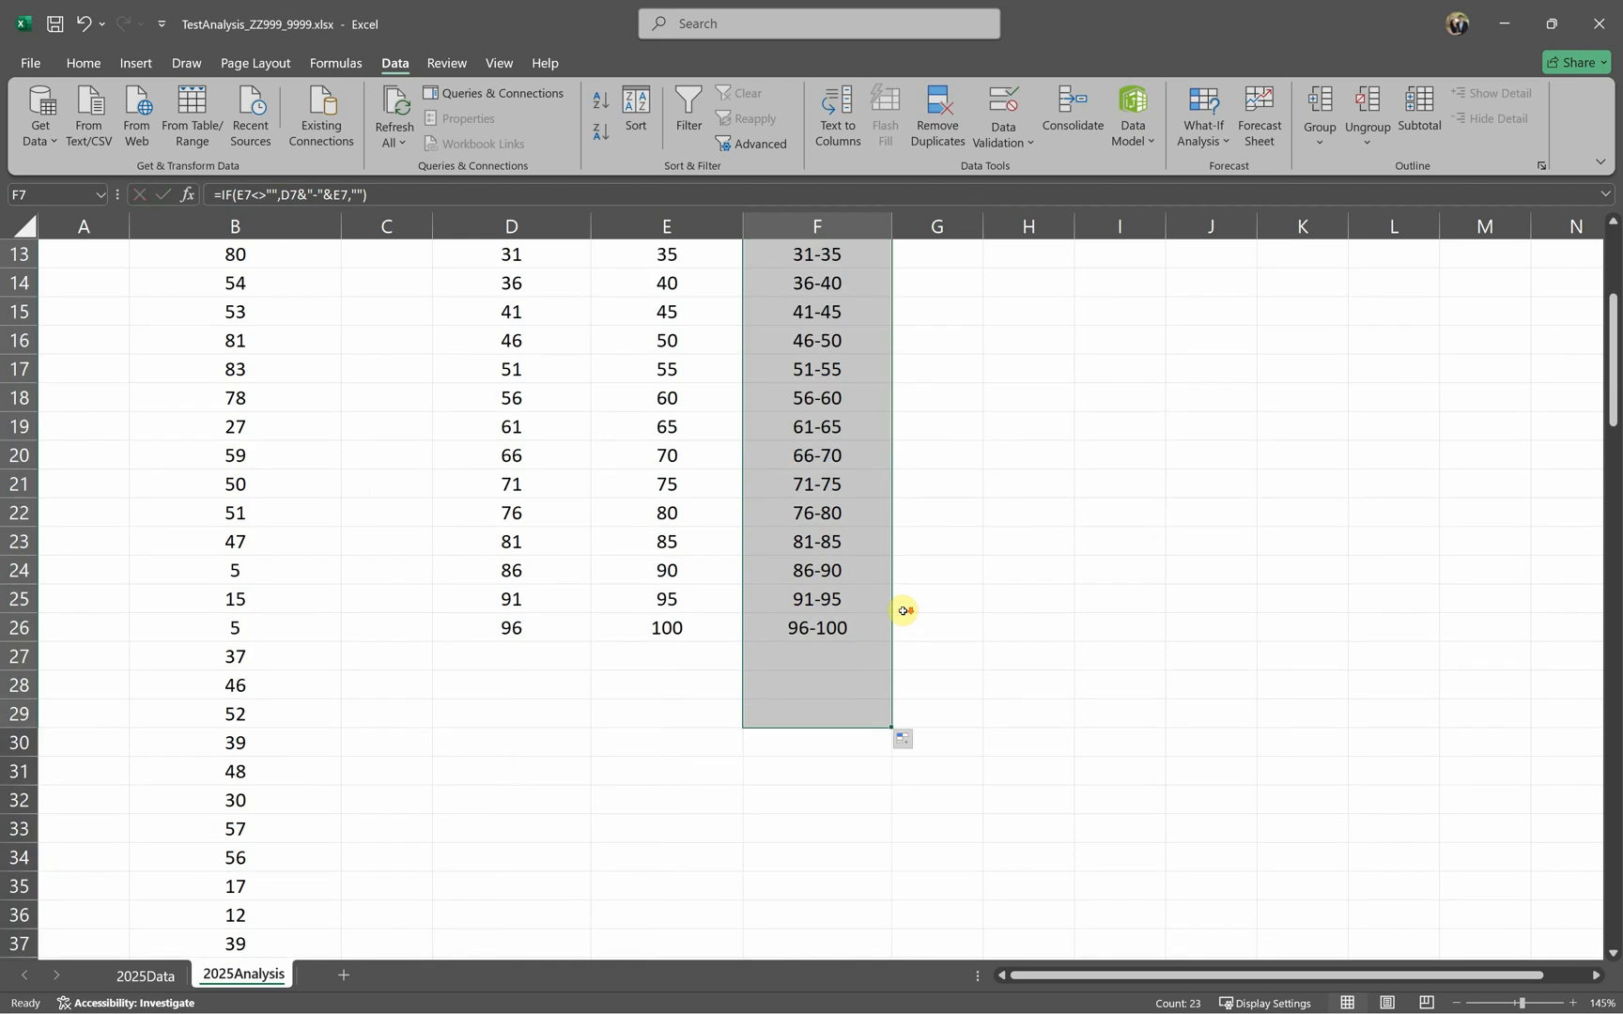
# Step: Inspect the formulas in the blank Lower Limit, Upper Limit and Range cells in rows 28 to 30
pyautogui.click(835, 737)
pyautogui.click(677, 741)
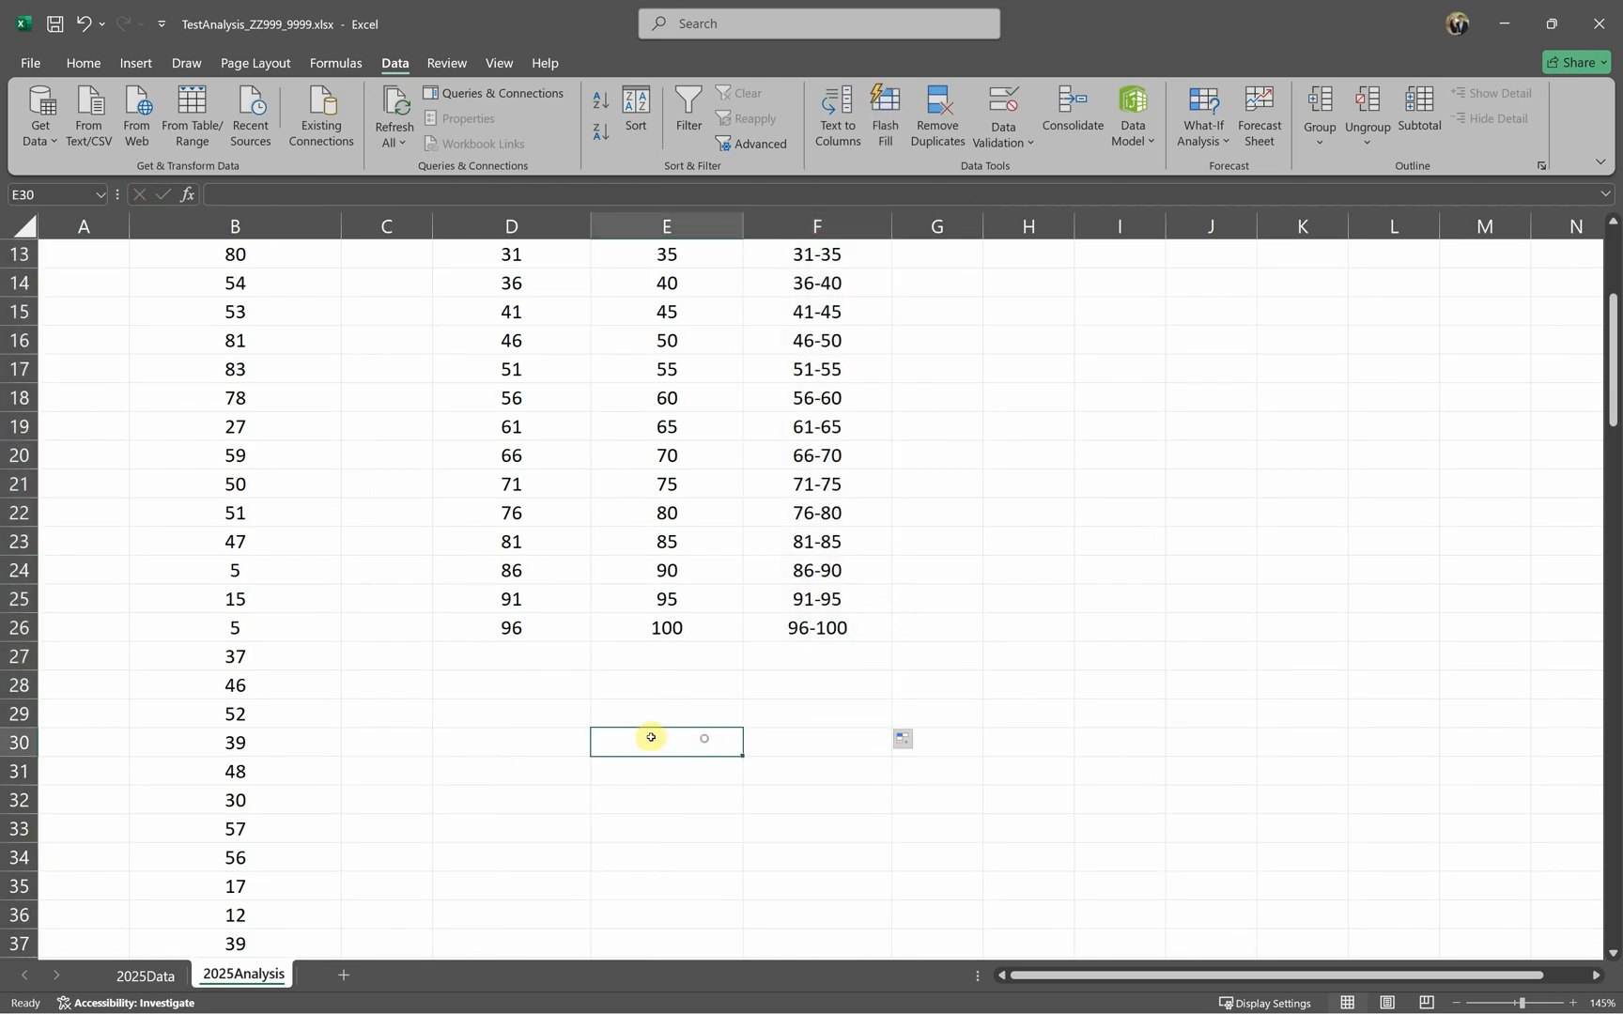
pyautogui.click(566, 738)
pyautogui.click(565, 714)
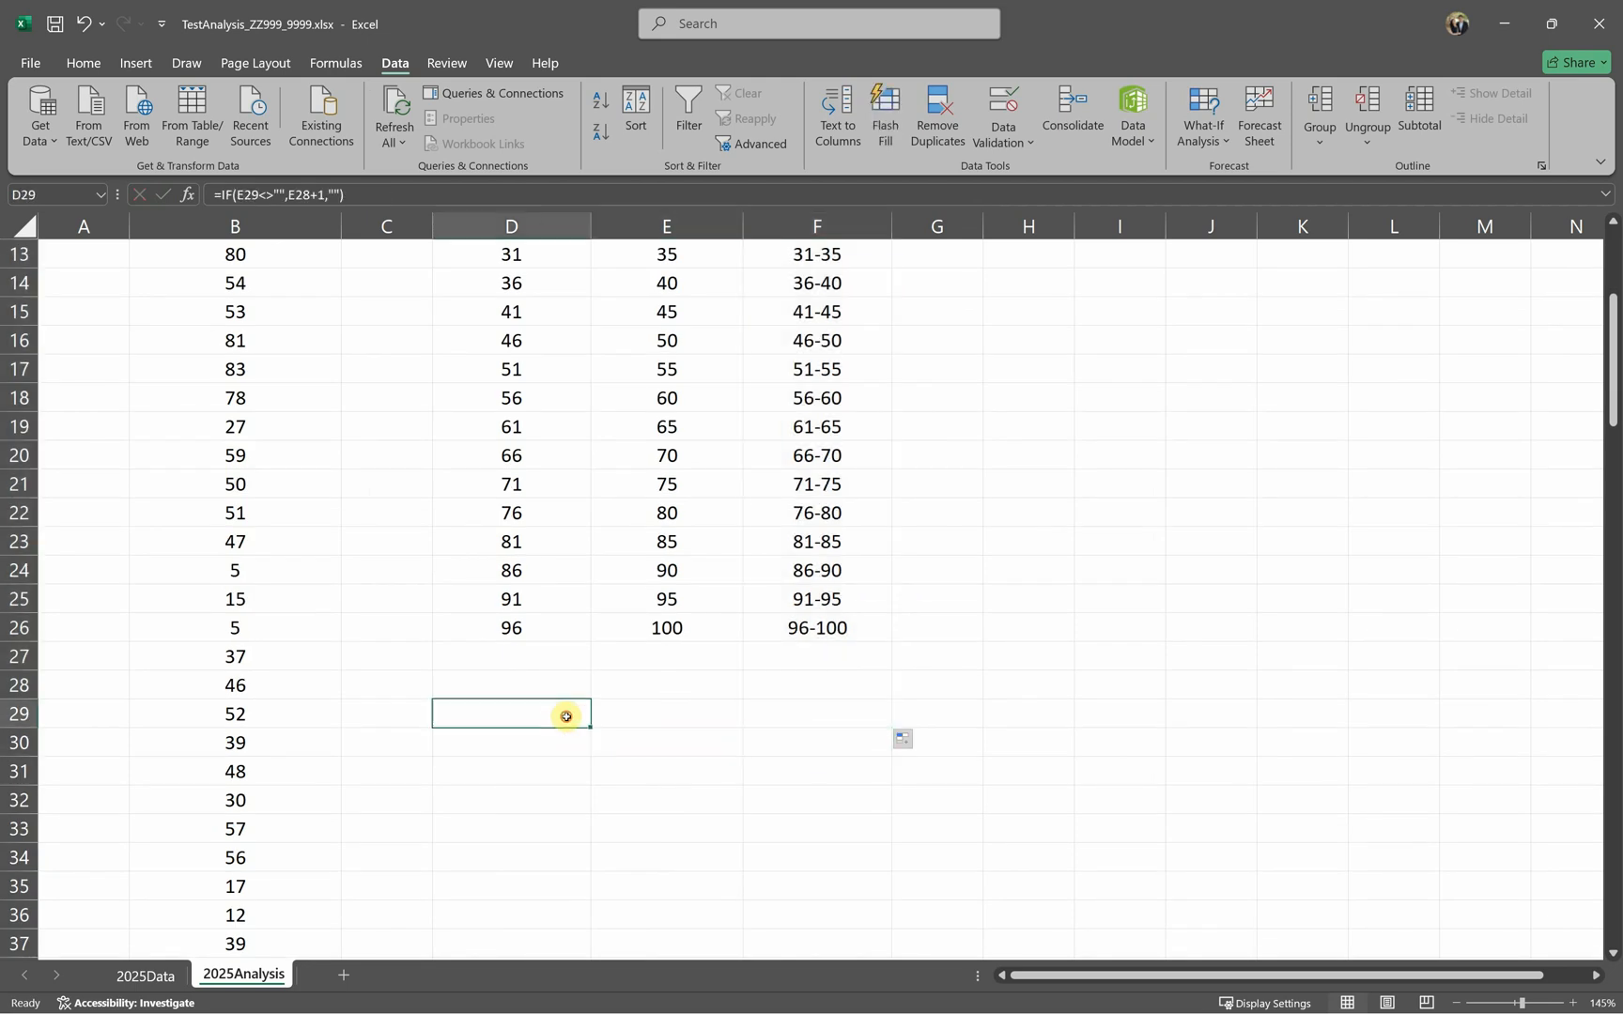
pyautogui.click(659, 724)
pyautogui.click(565, 711)
pyautogui.click(568, 683)
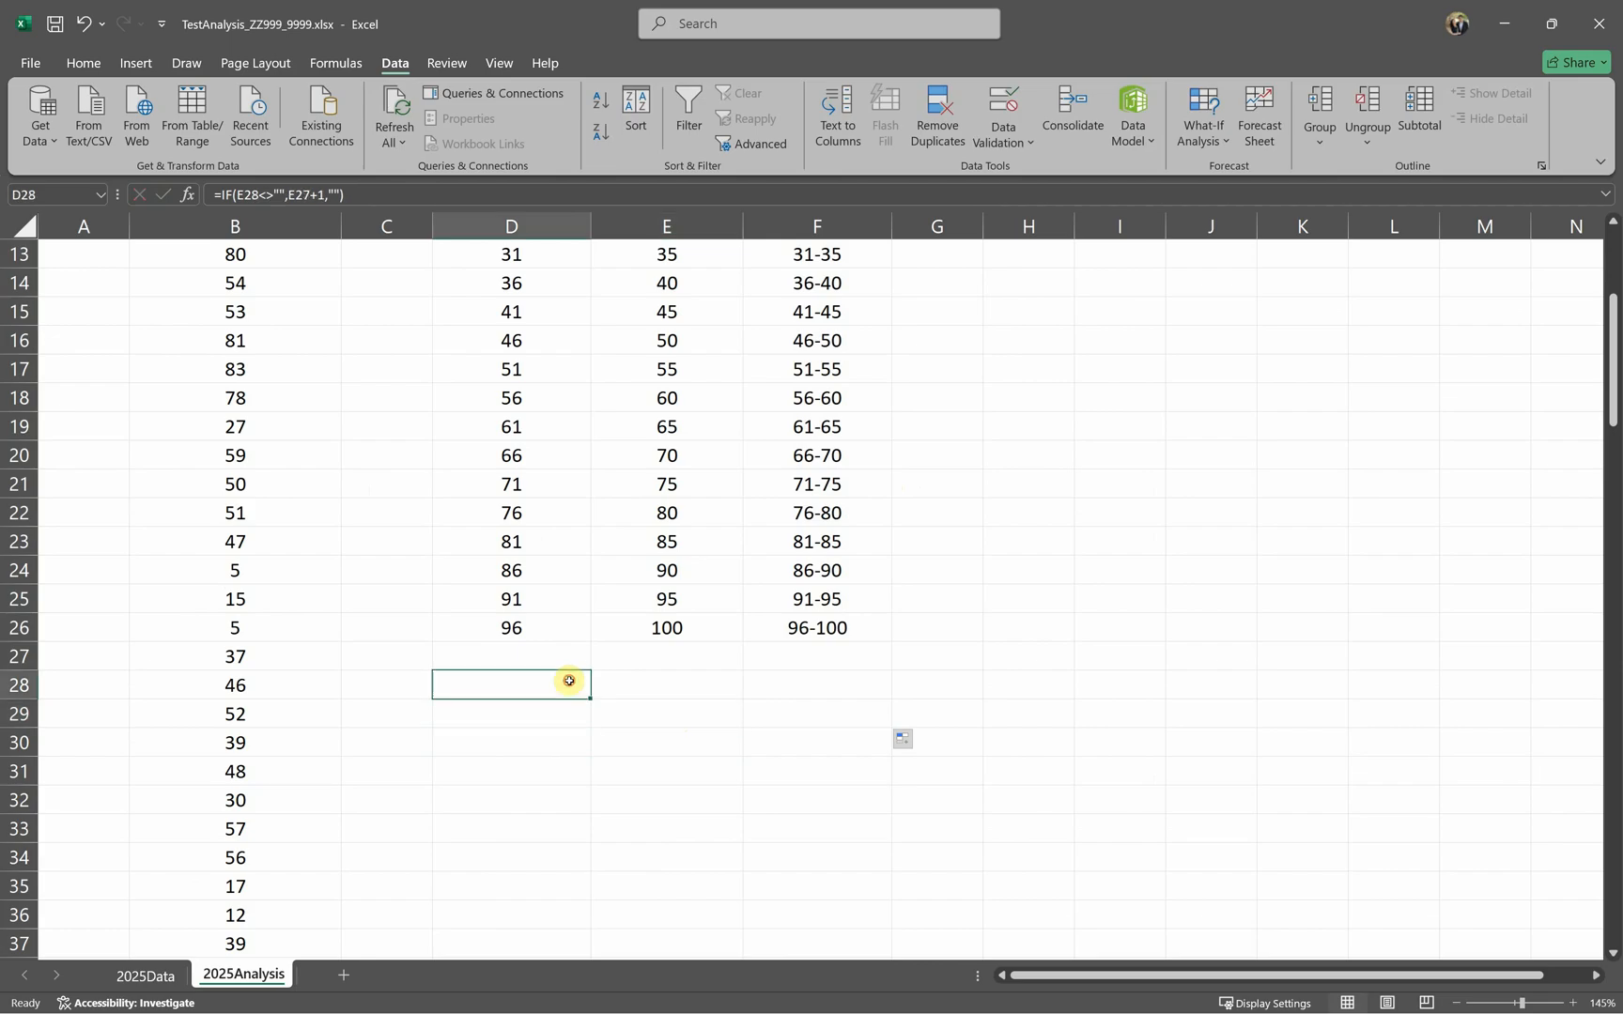
pyautogui.click(634, 681)
pyautogui.click(757, 683)
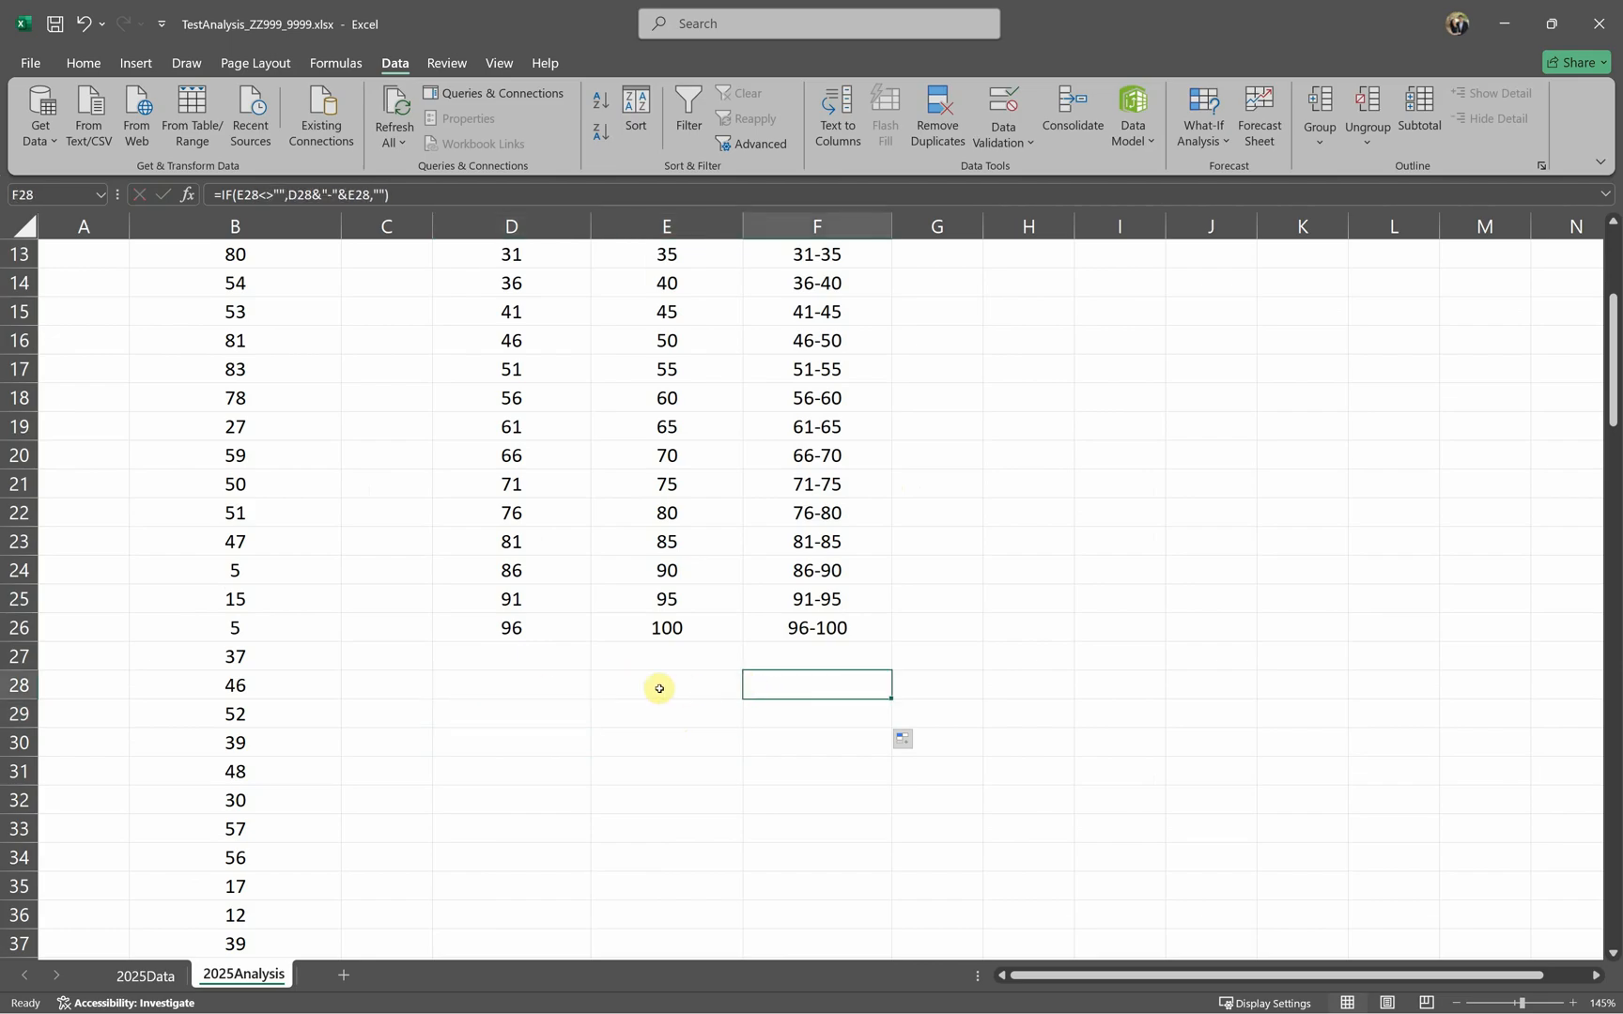
pyautogui.click(529, 658)
pyautogui.keyDown('shift'); pyautogui.click(620, 659); pyautogui.keyUp('shift')
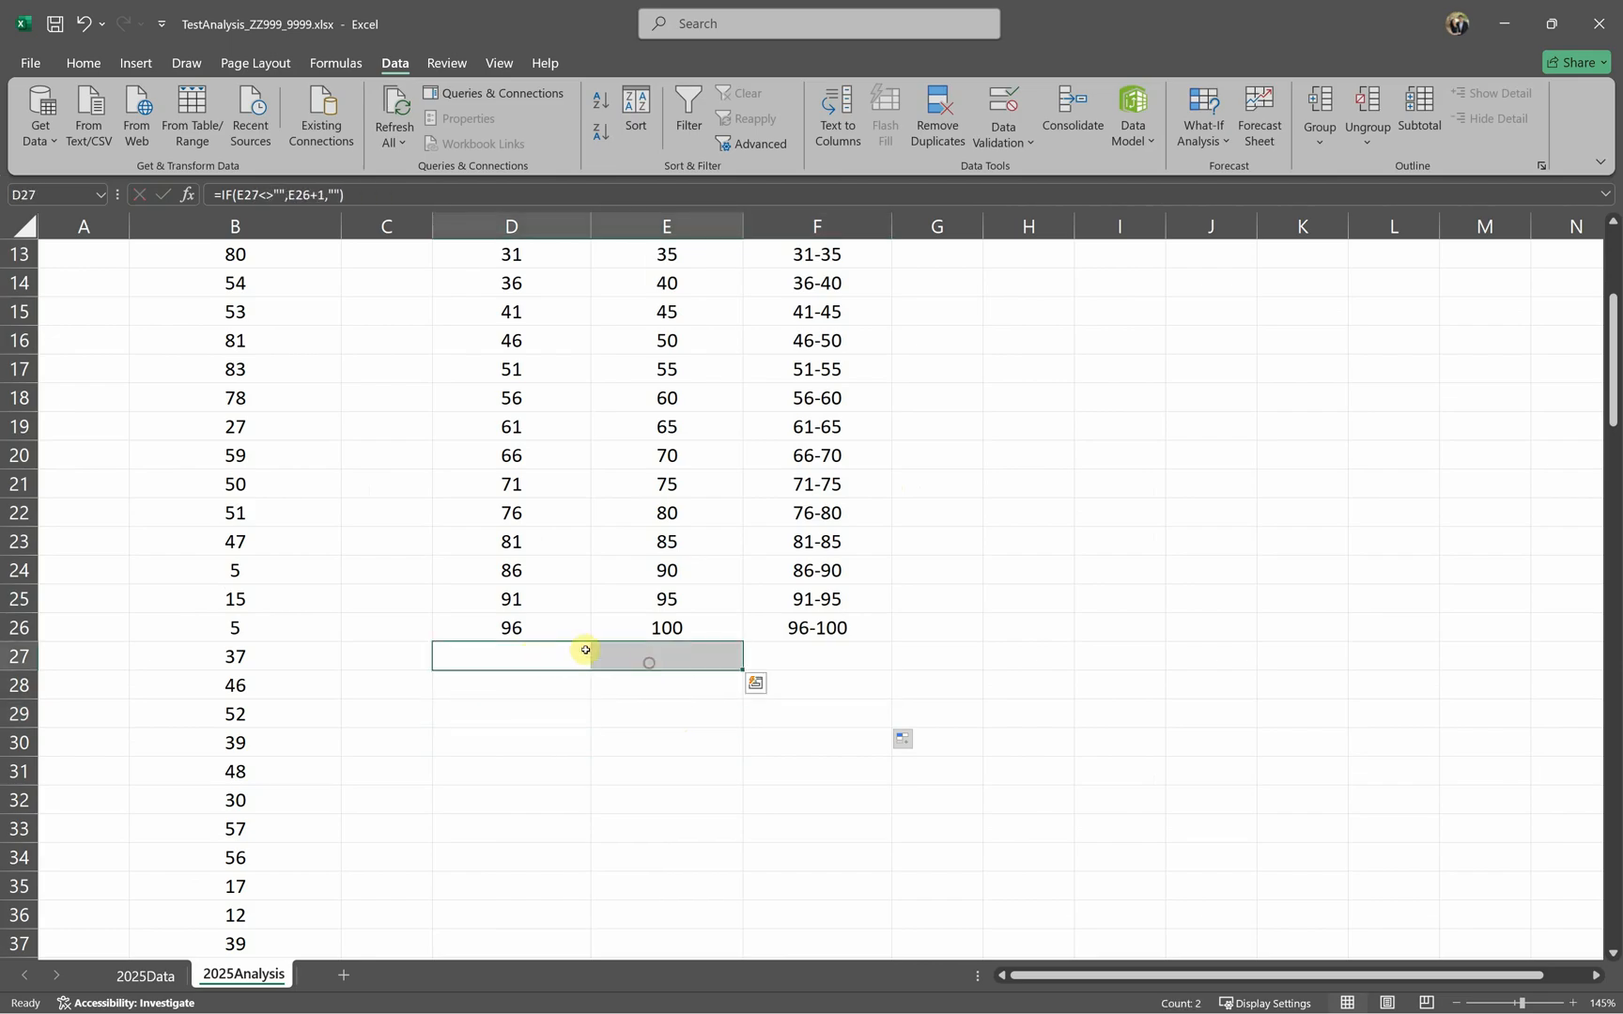
pyautogui.moveTo(583, 642)
pyautogui.mouseDown()
pyautogui.moveTo(623, 637)
pyautogui.moveTo(606, 631)
pyautogui.mouseUp()
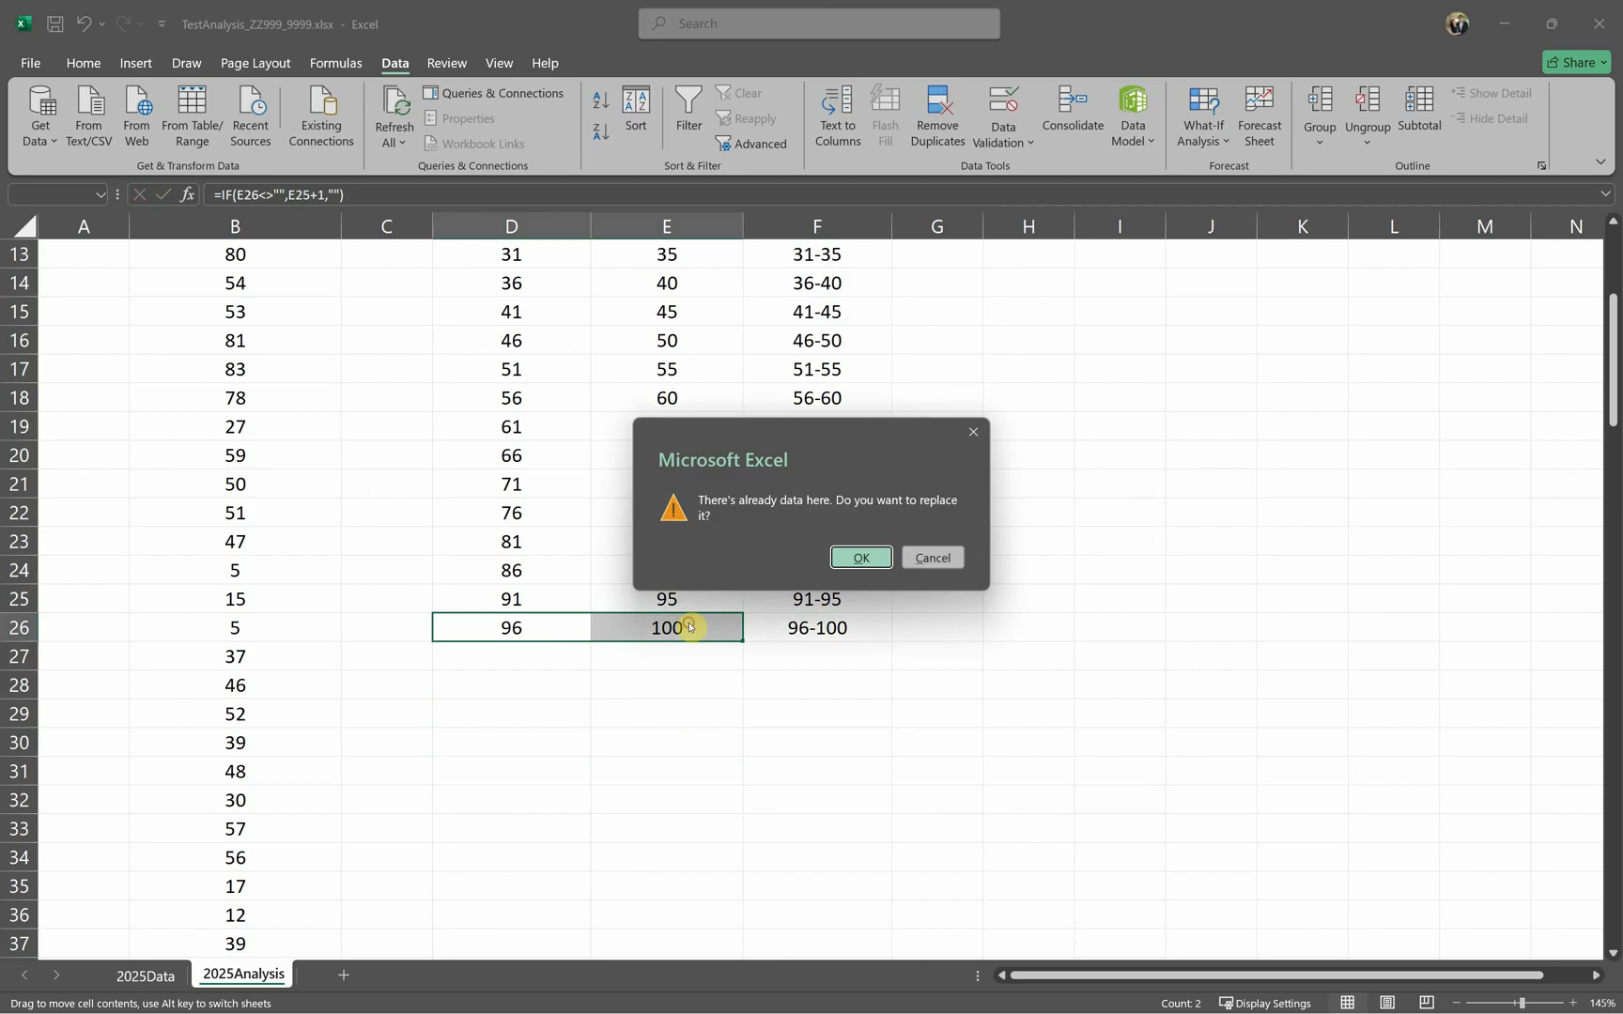
pyautogui.press('Escape')
pyautogui.click(616, 629)
pyautogui.click(579, 627)
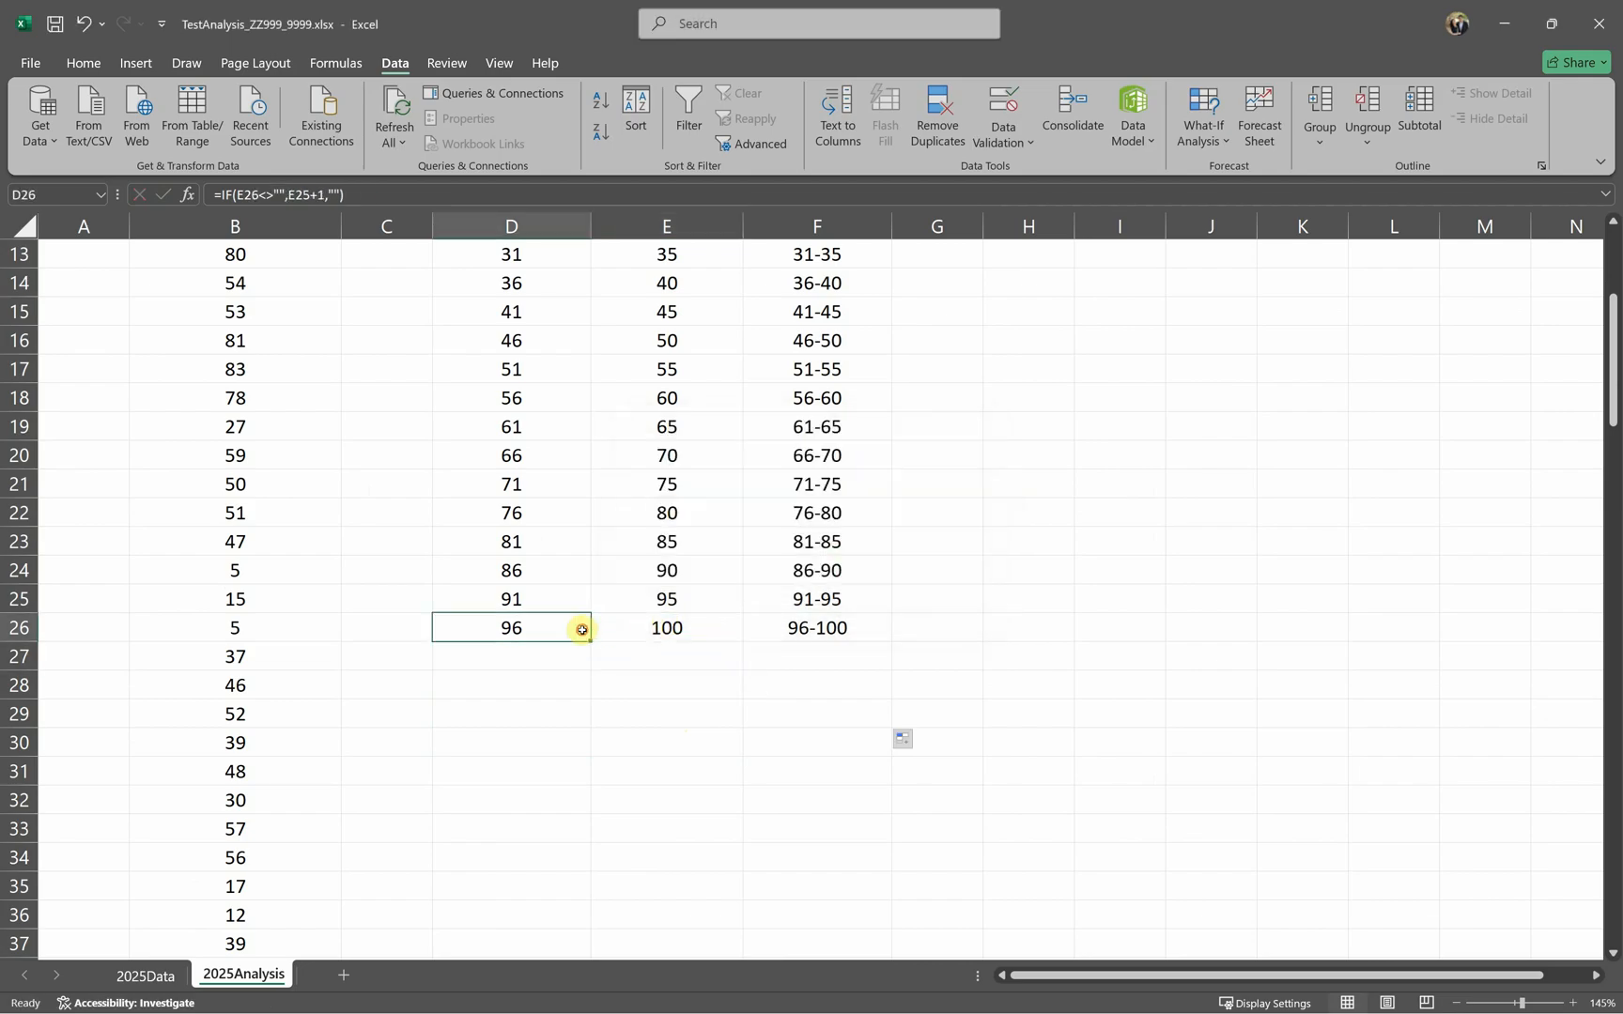
# Step: Clear the surplus formulas in D27:F34 below the last band and check the last Upper Limit formula in E26
pyautogui.click(565, 655)
pyautogui.moveTo(565, 654); pyautogui.dragTo(805, 844)
pyautogui.press('Delete')
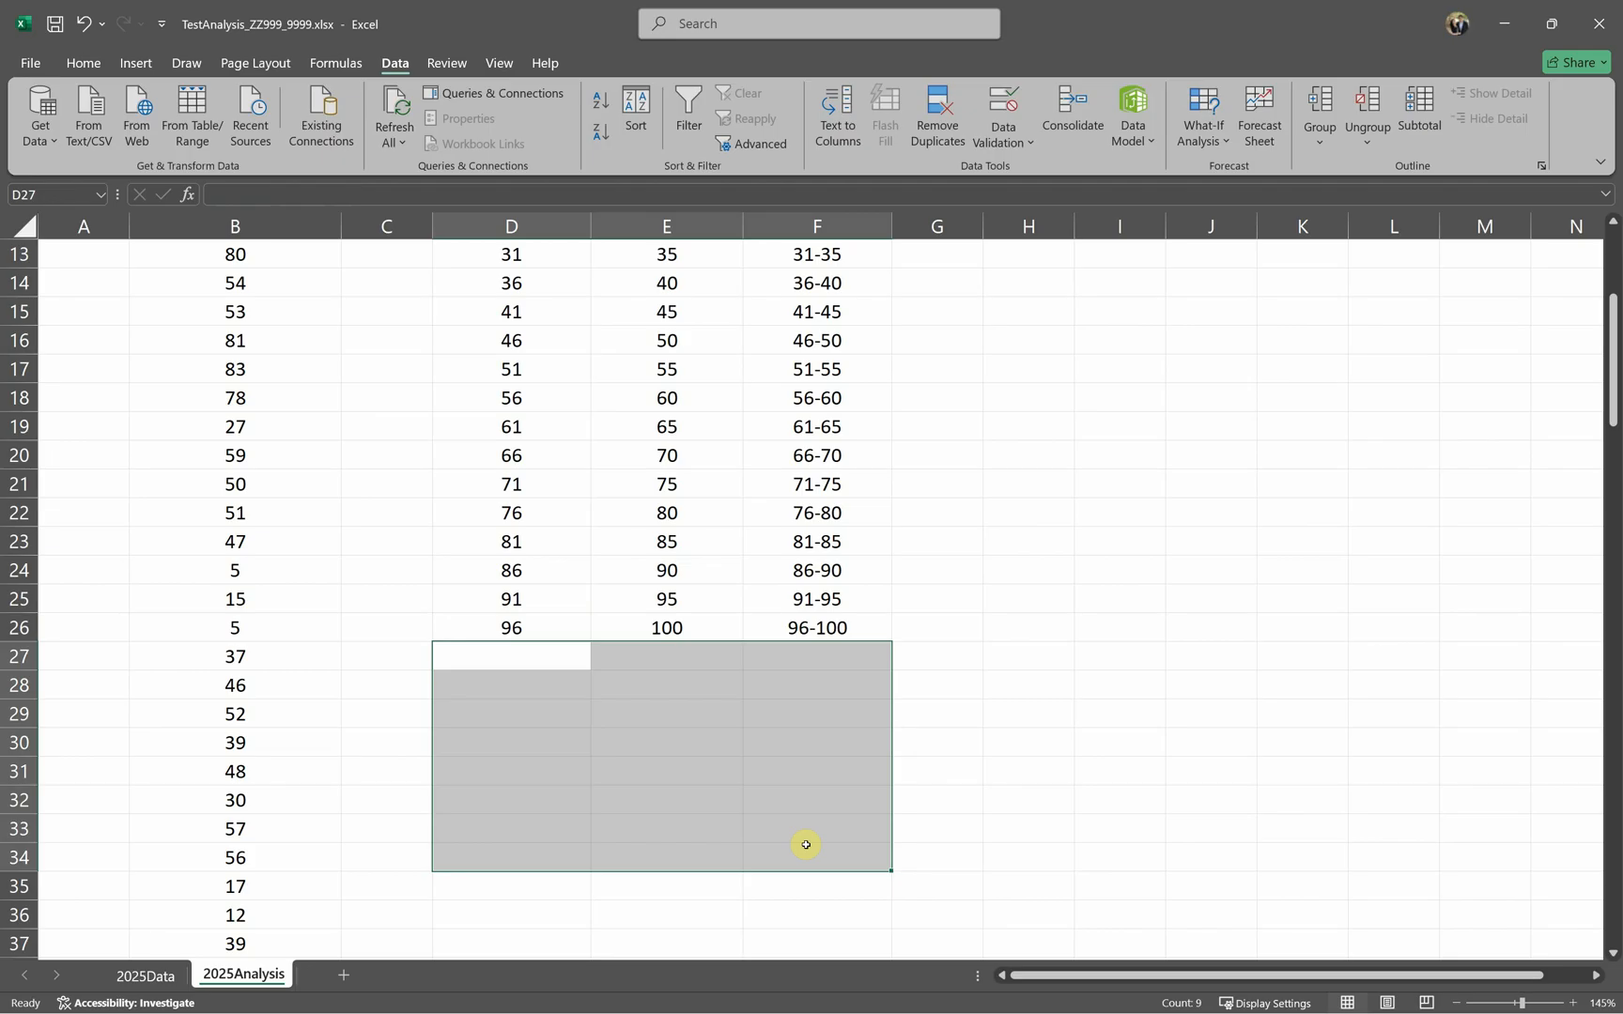
pyautogui.click(695, 707)
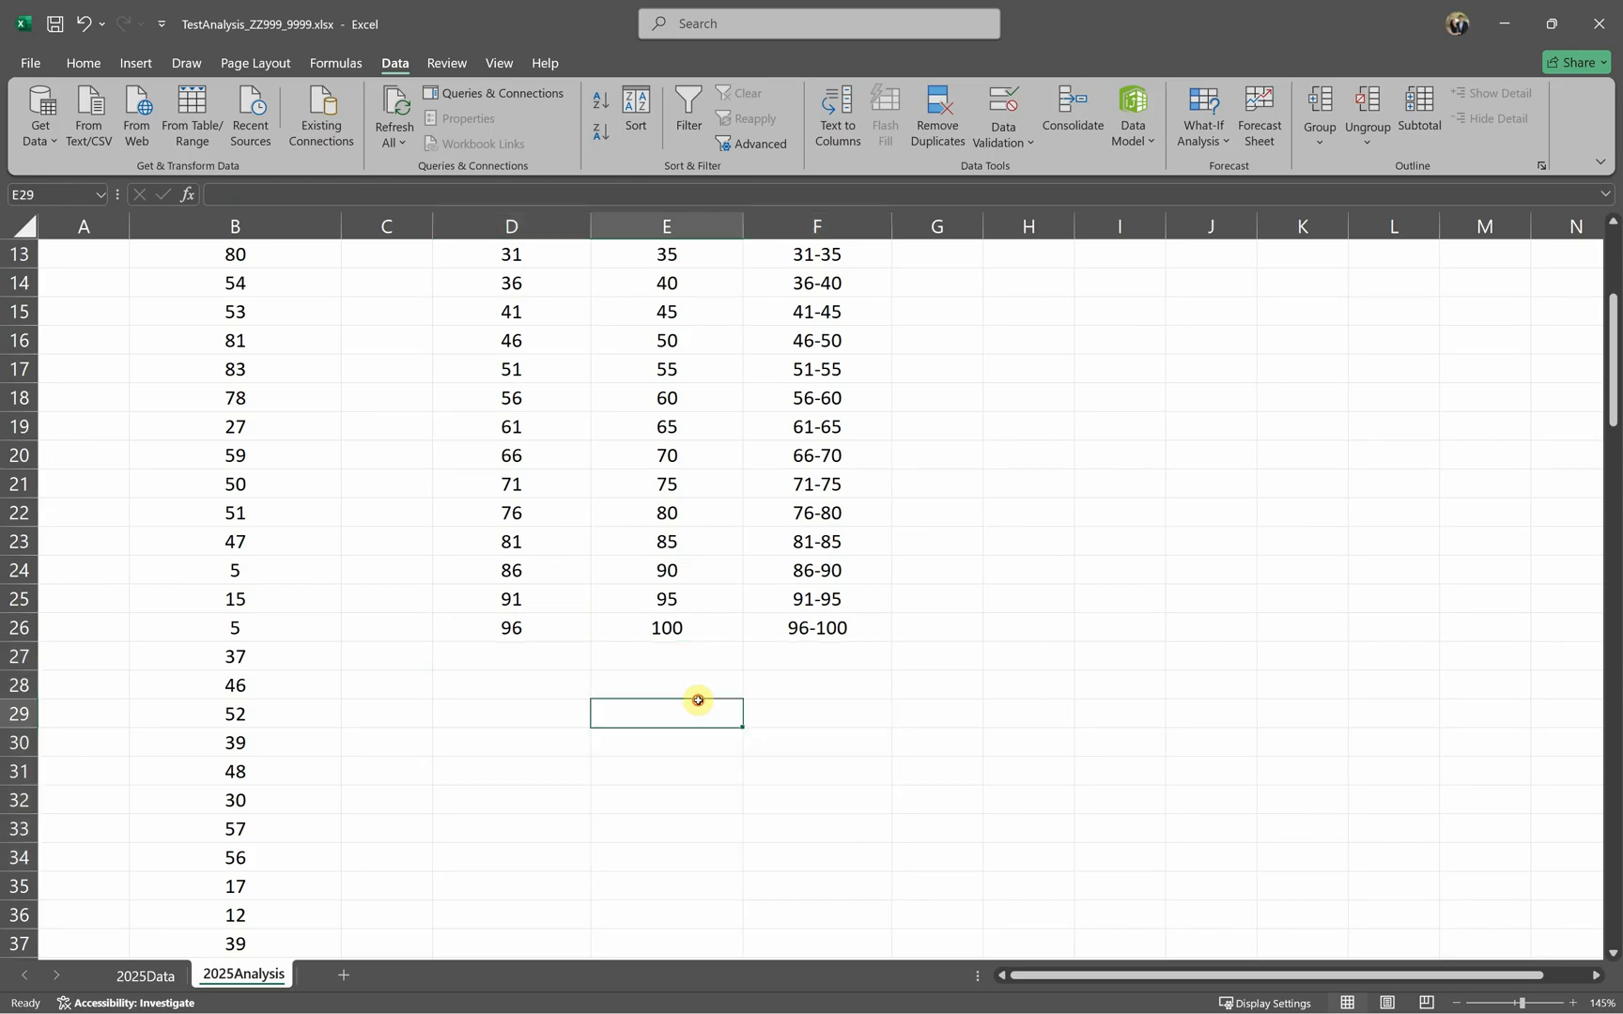
pyautogui.click(20, 627)
pyautogui.click(648, 626)
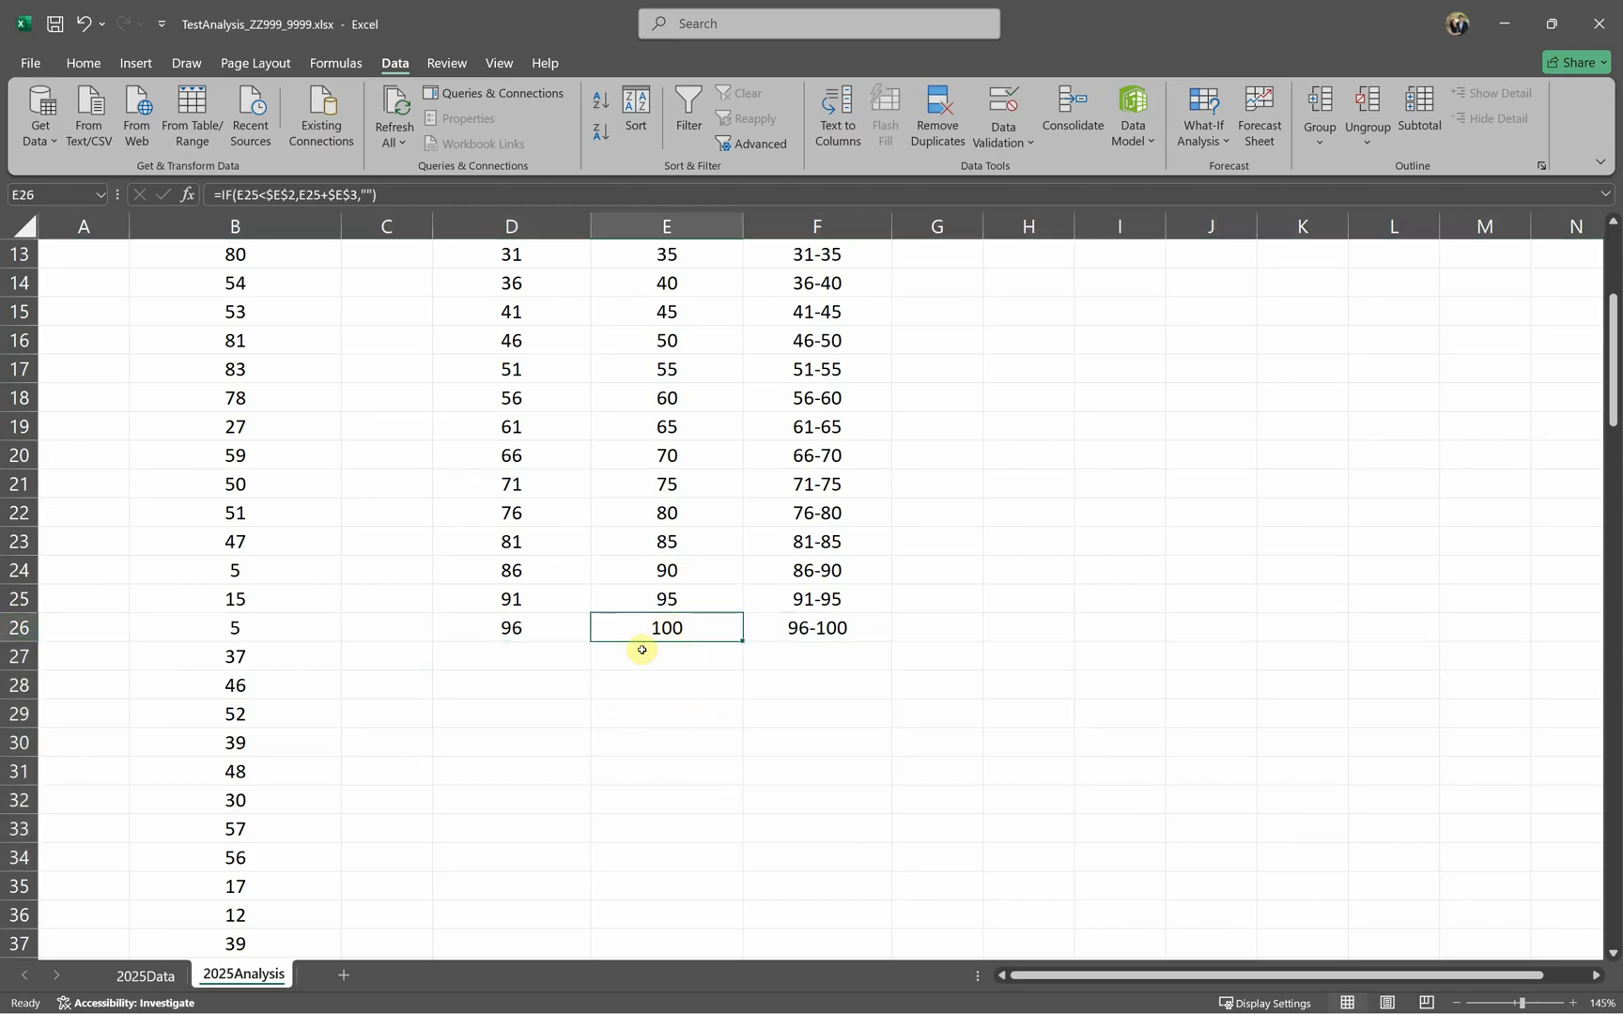
# Step: Set the Maximum test score in E2 to 88 and check the last bands of the table
pyautogui.scroll(4, 794, 681)
pyautogui.click(760, 568)
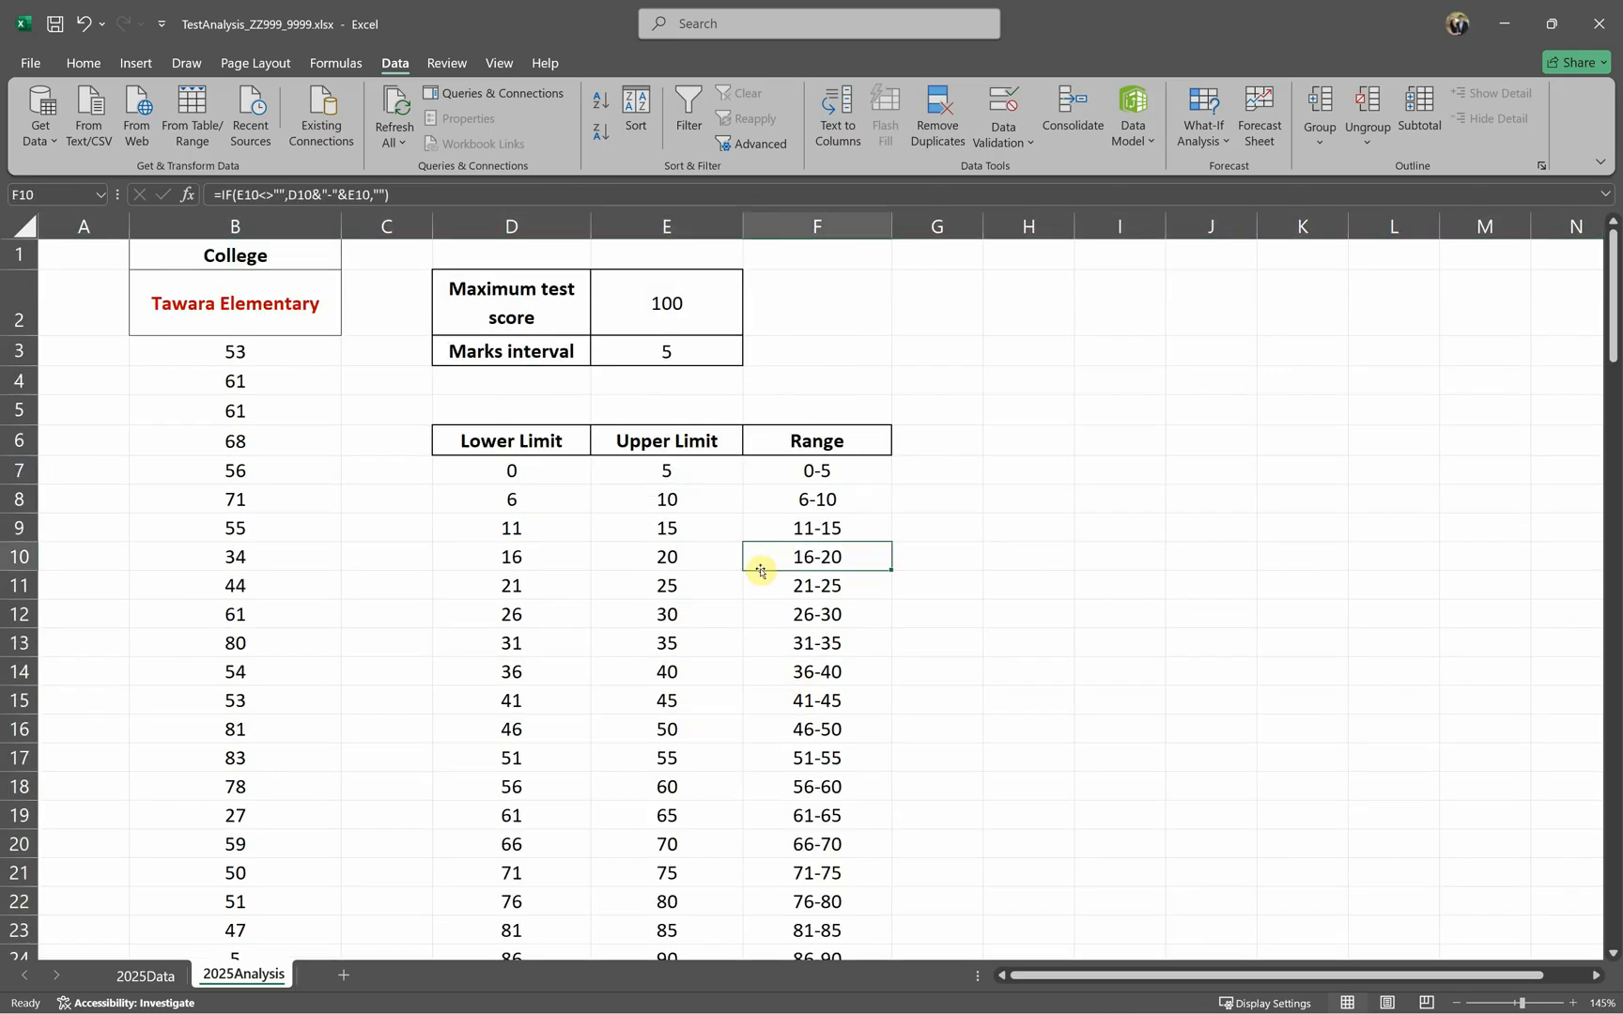
pyautogui.click(706, 326)
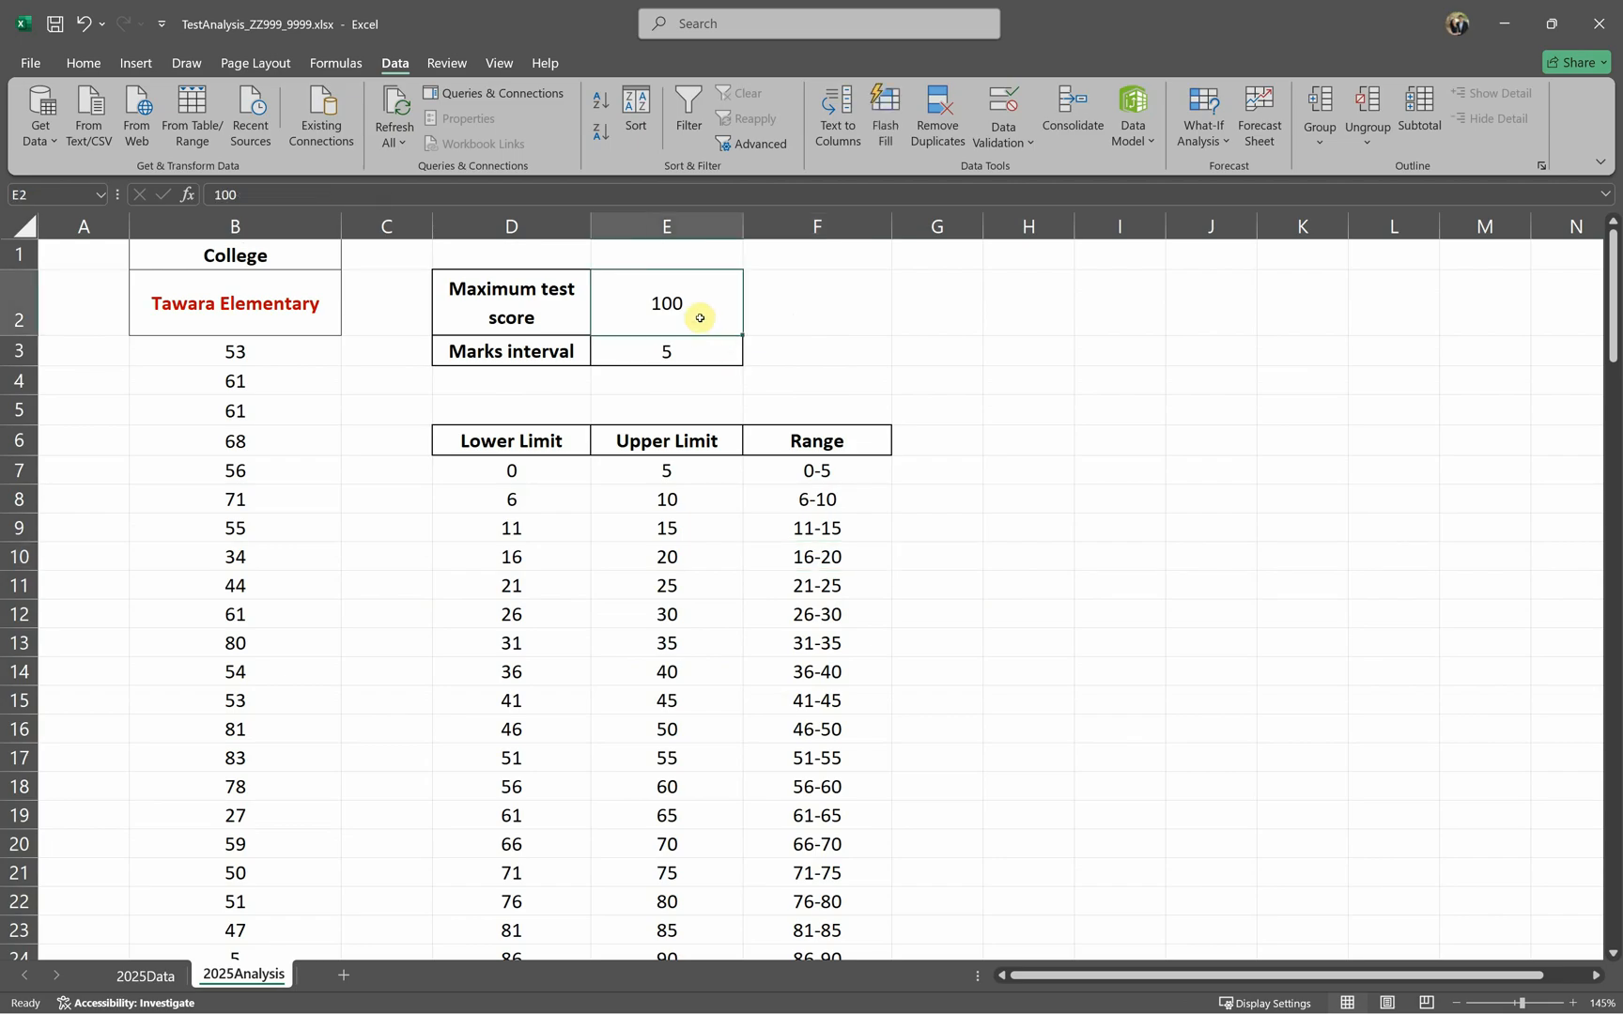
pyautogui.write('88')
pyautogui.click(917, 526)
pyautogui.scroll(-1, 873, 609)
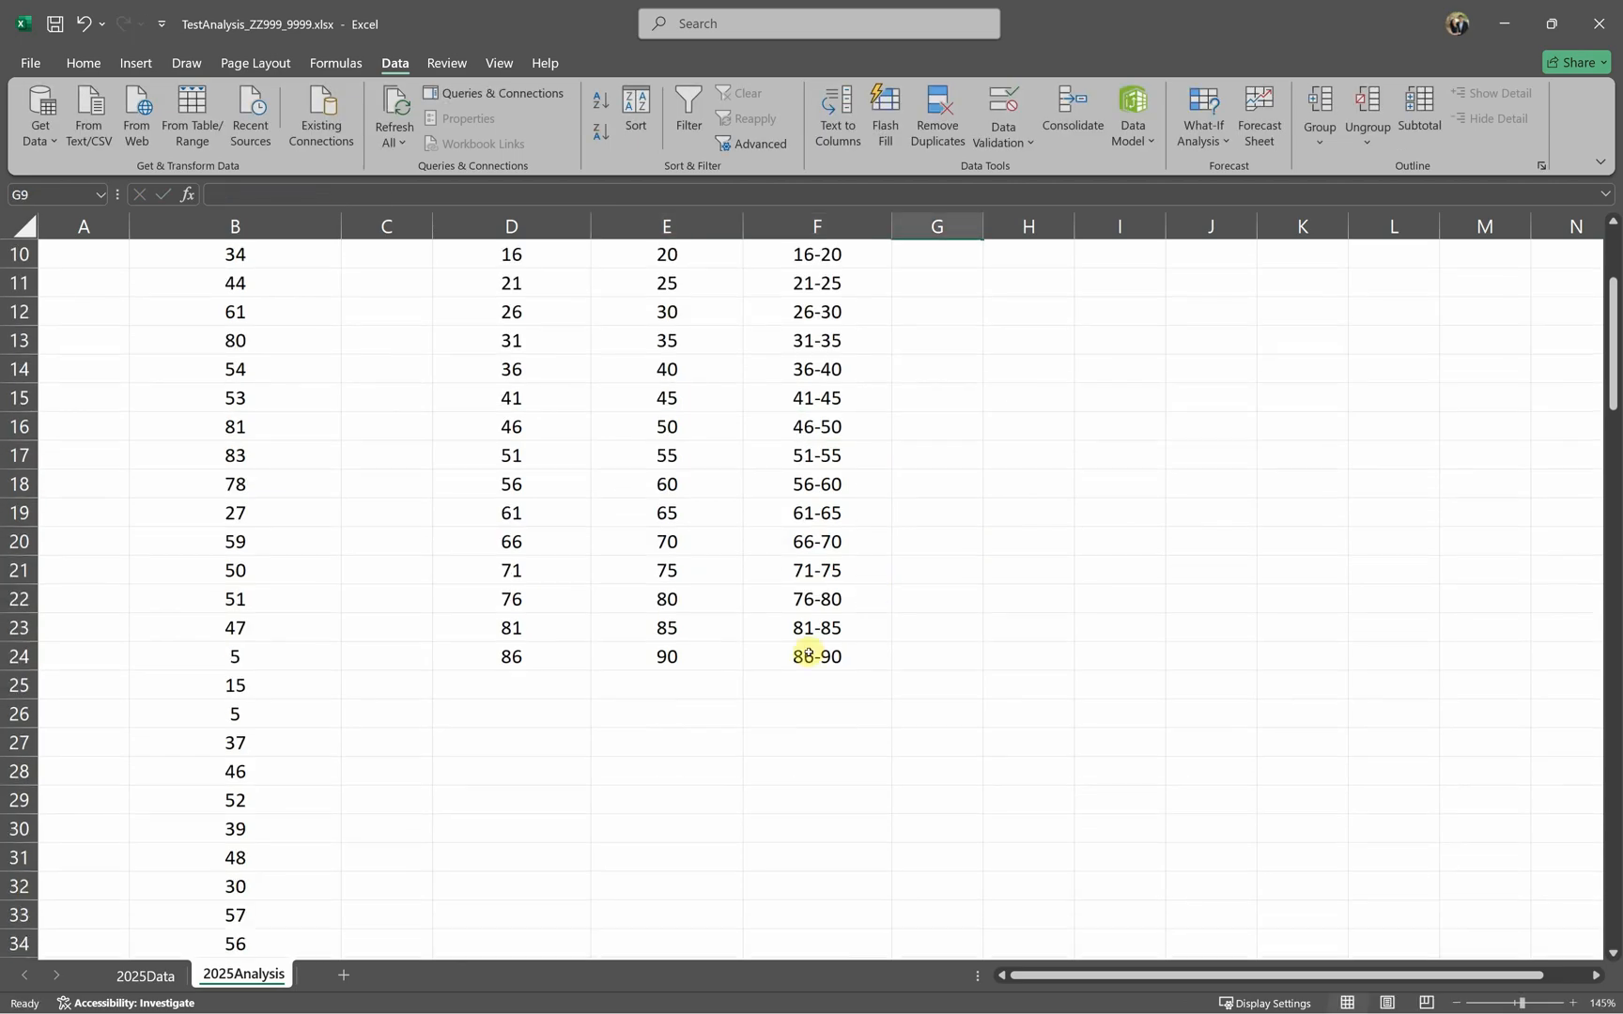
pyautogui.scroll(3, 816, 663)
# Step: Set the Marks interval in E3 to 10 and check the resulting bands
pyautogui.click(684, 352)
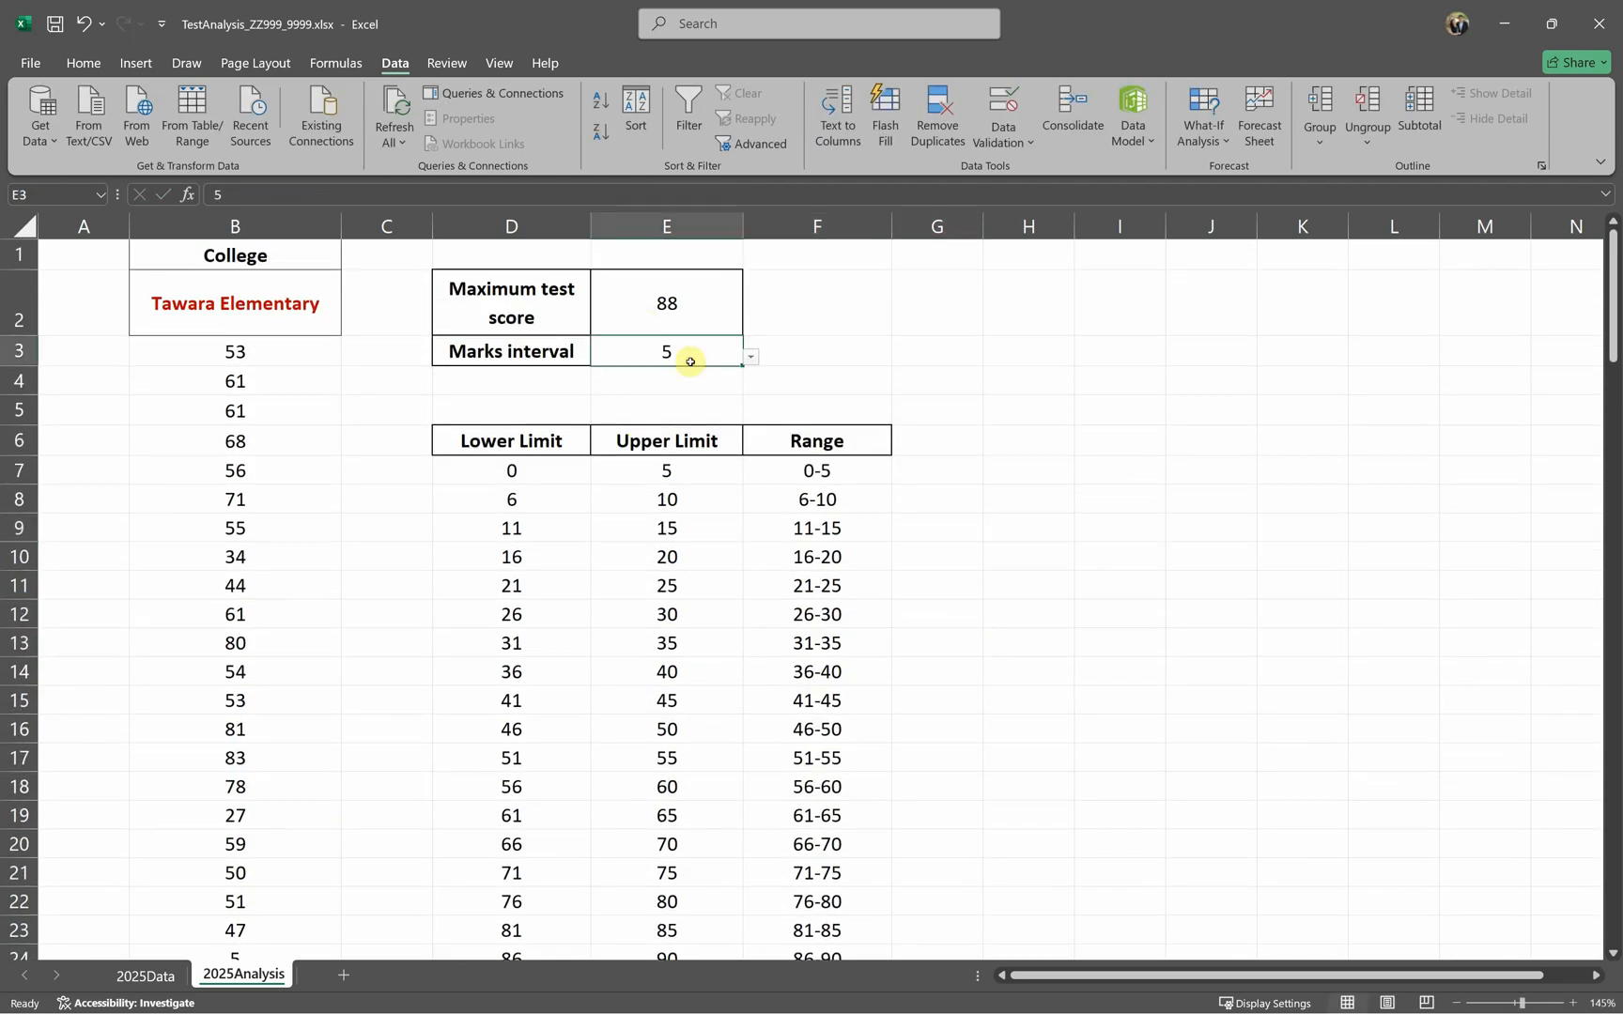
pyautogui.write('10')
pyautogui.click(848, 470)
pyautogui.scroll(-1, 870, 601)
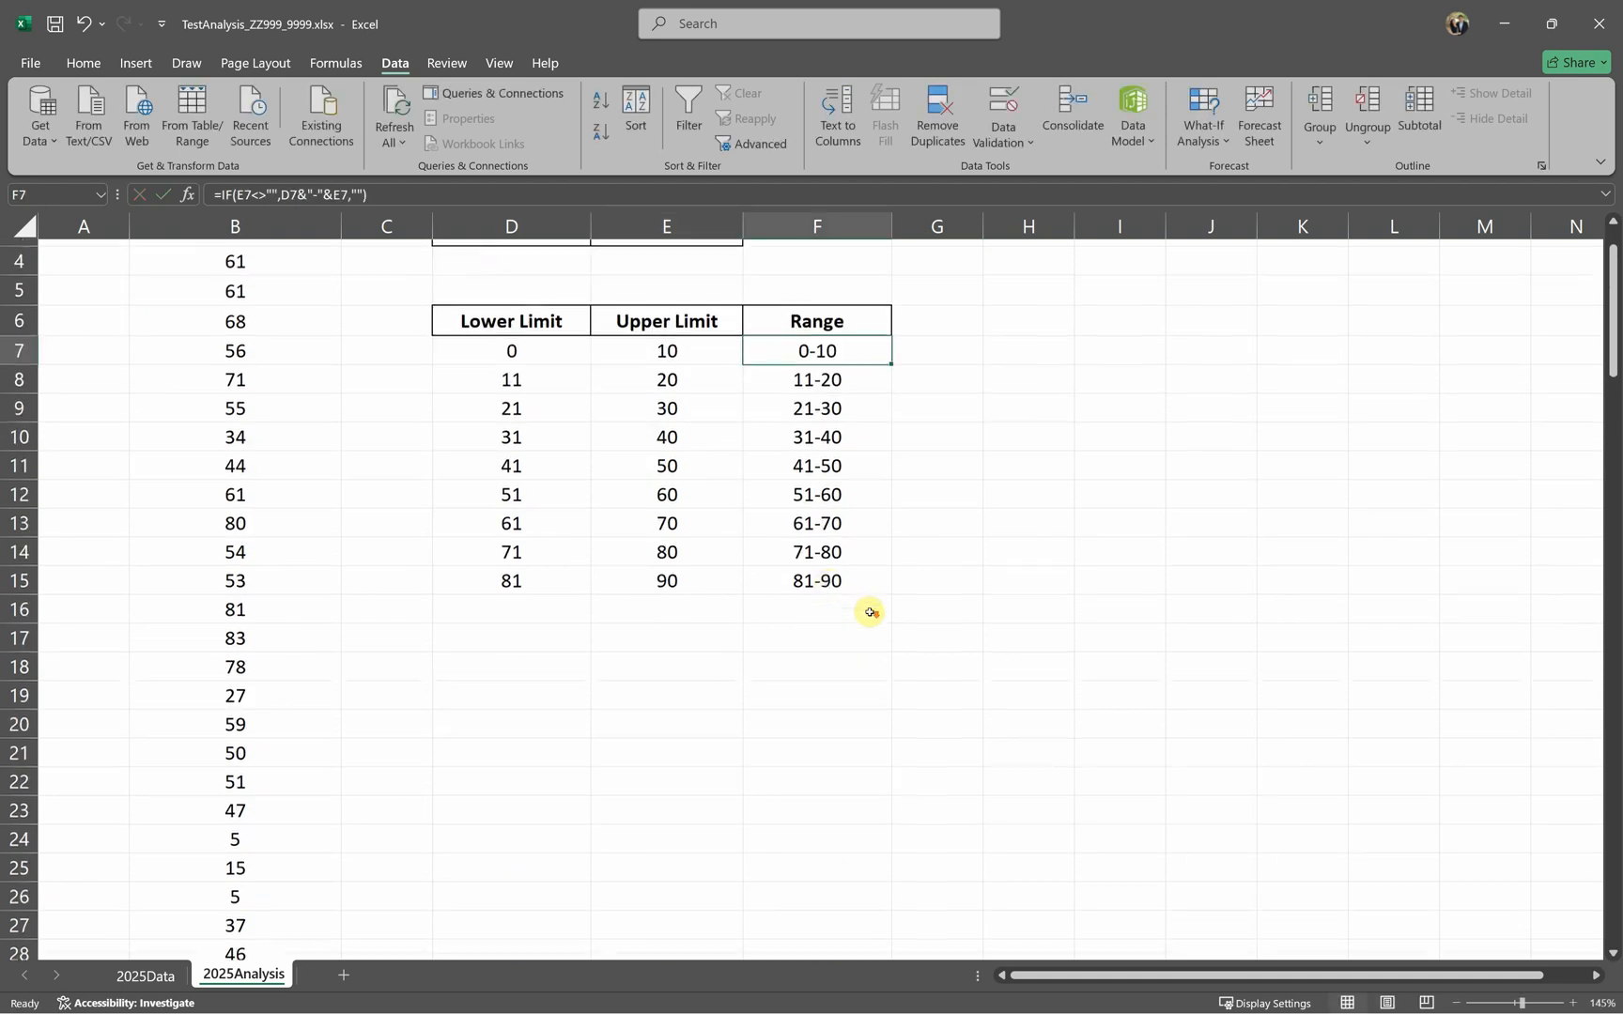
pyautogui.scroll(1, 829, 577)
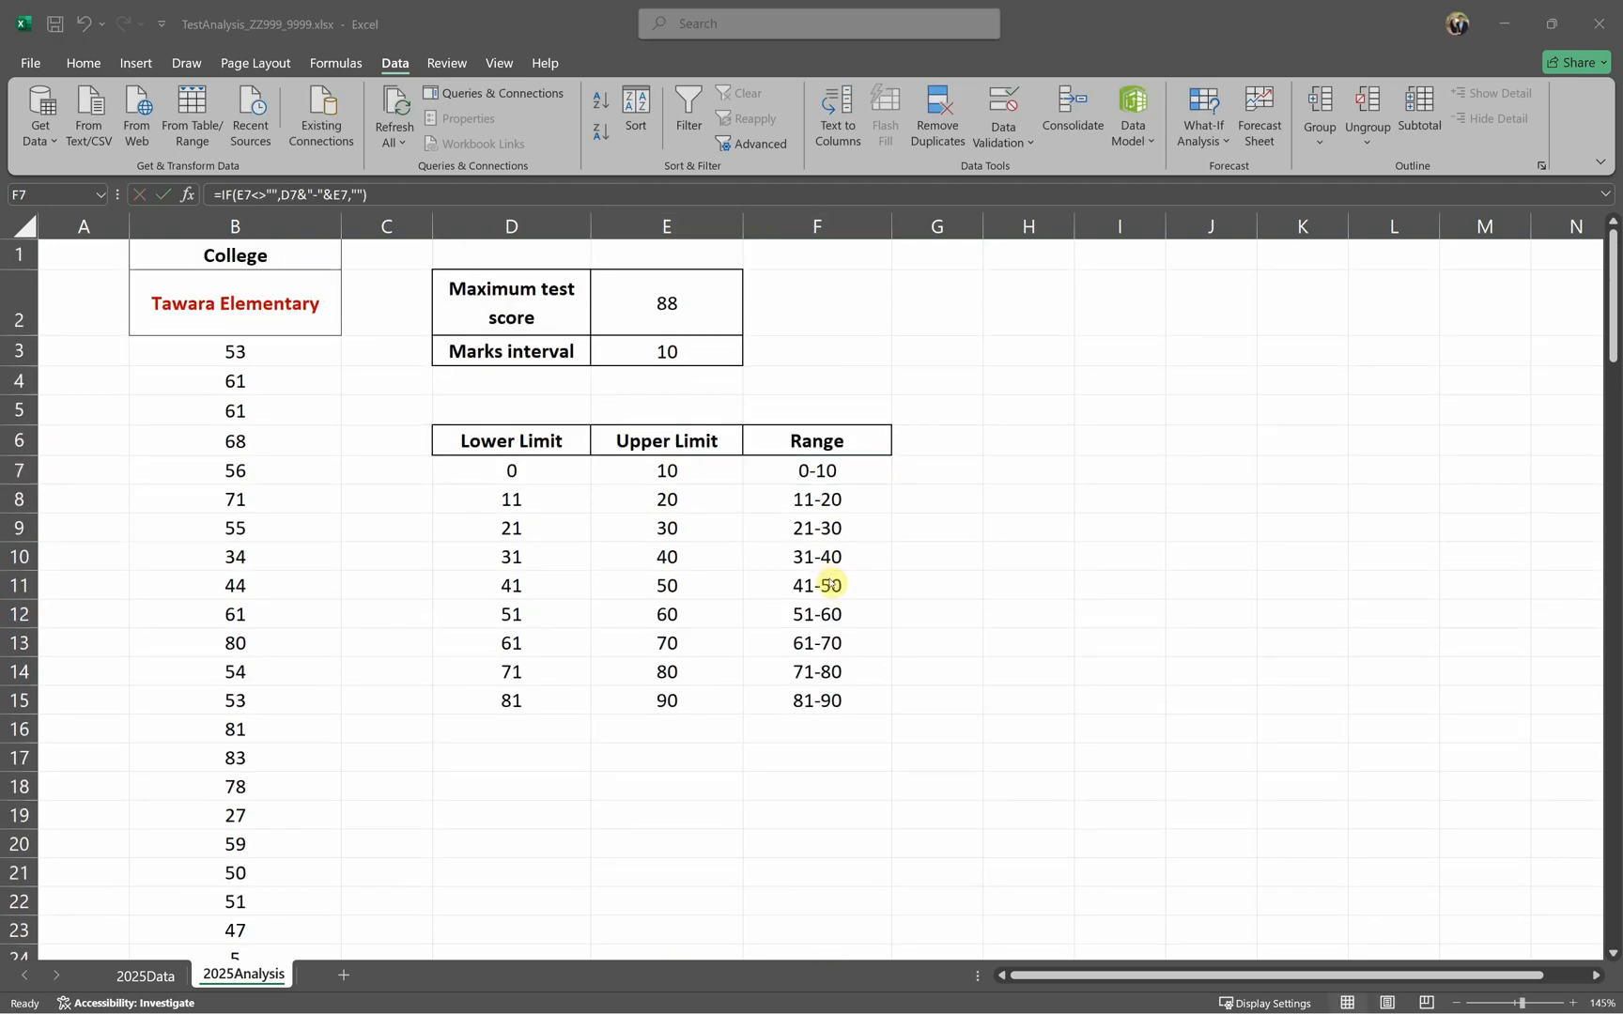
# Step: Switch to the question paper PDF and read the Frequency column instructions on pages 5 and 6
pyautogui.hotkey('alt', 'Tab')
pyautogui.scroll(-10, 833, 568)
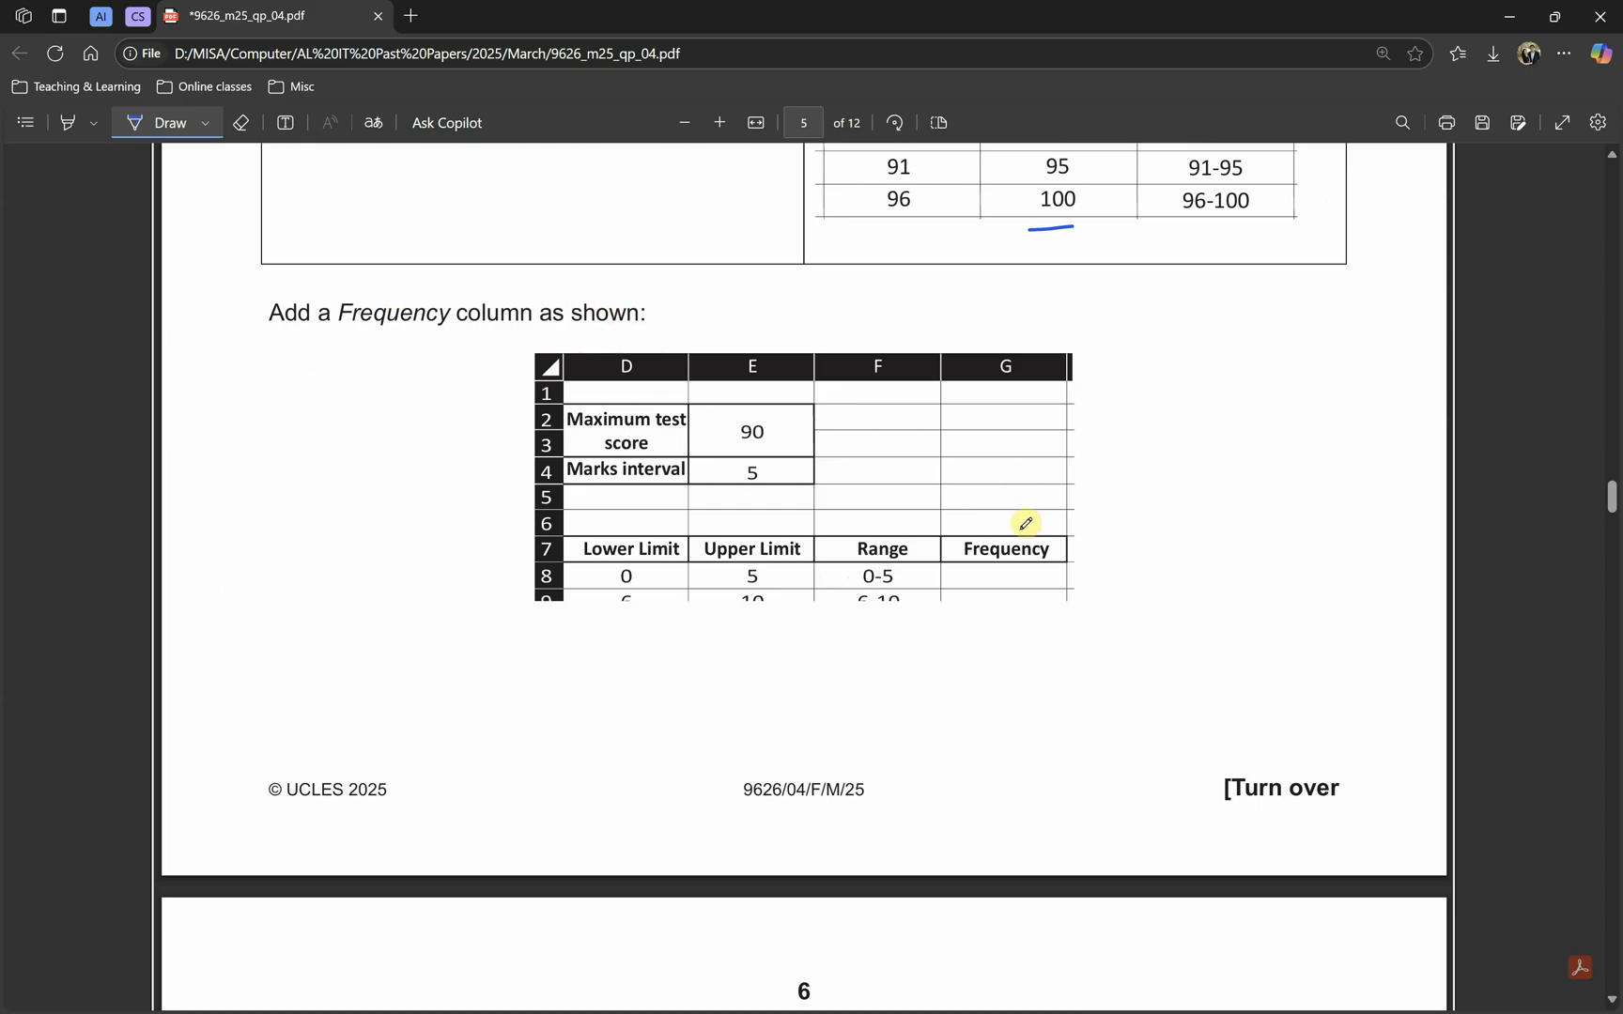
pyautogui.scroll(-6, 1028, 572)
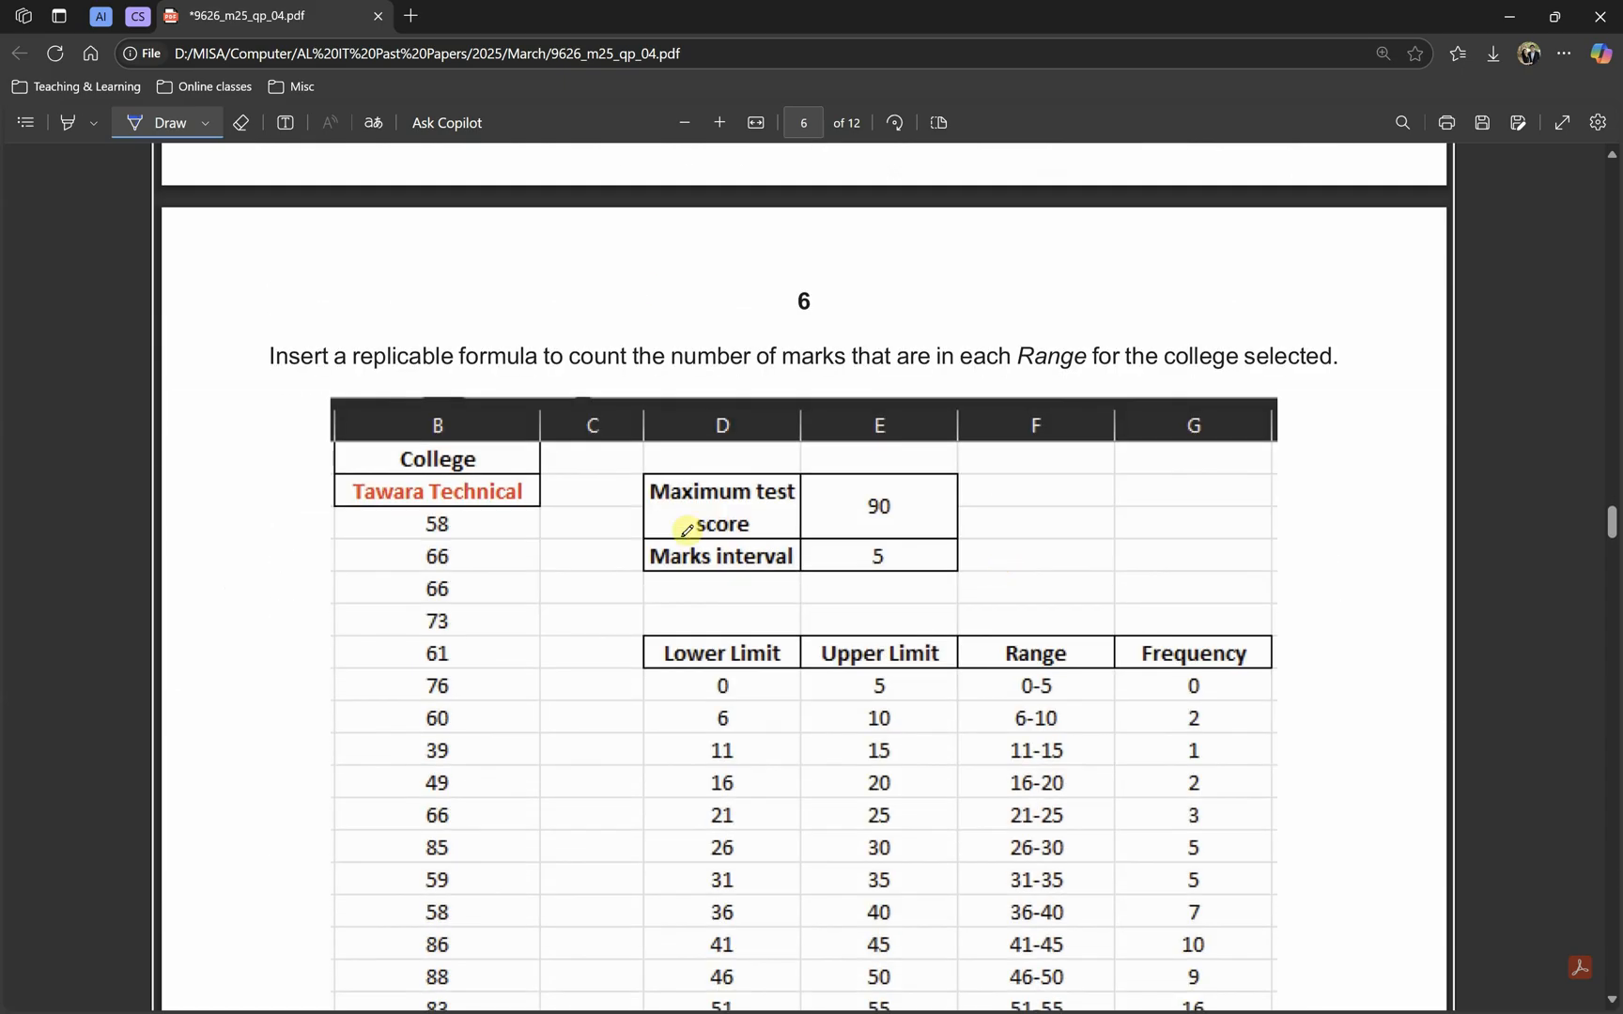
# Step: Read the Frequency example on page 6 of the question paper and circle the ranges 0-5 and 6-10
pyautogui.scroll(-1, 670, 520)
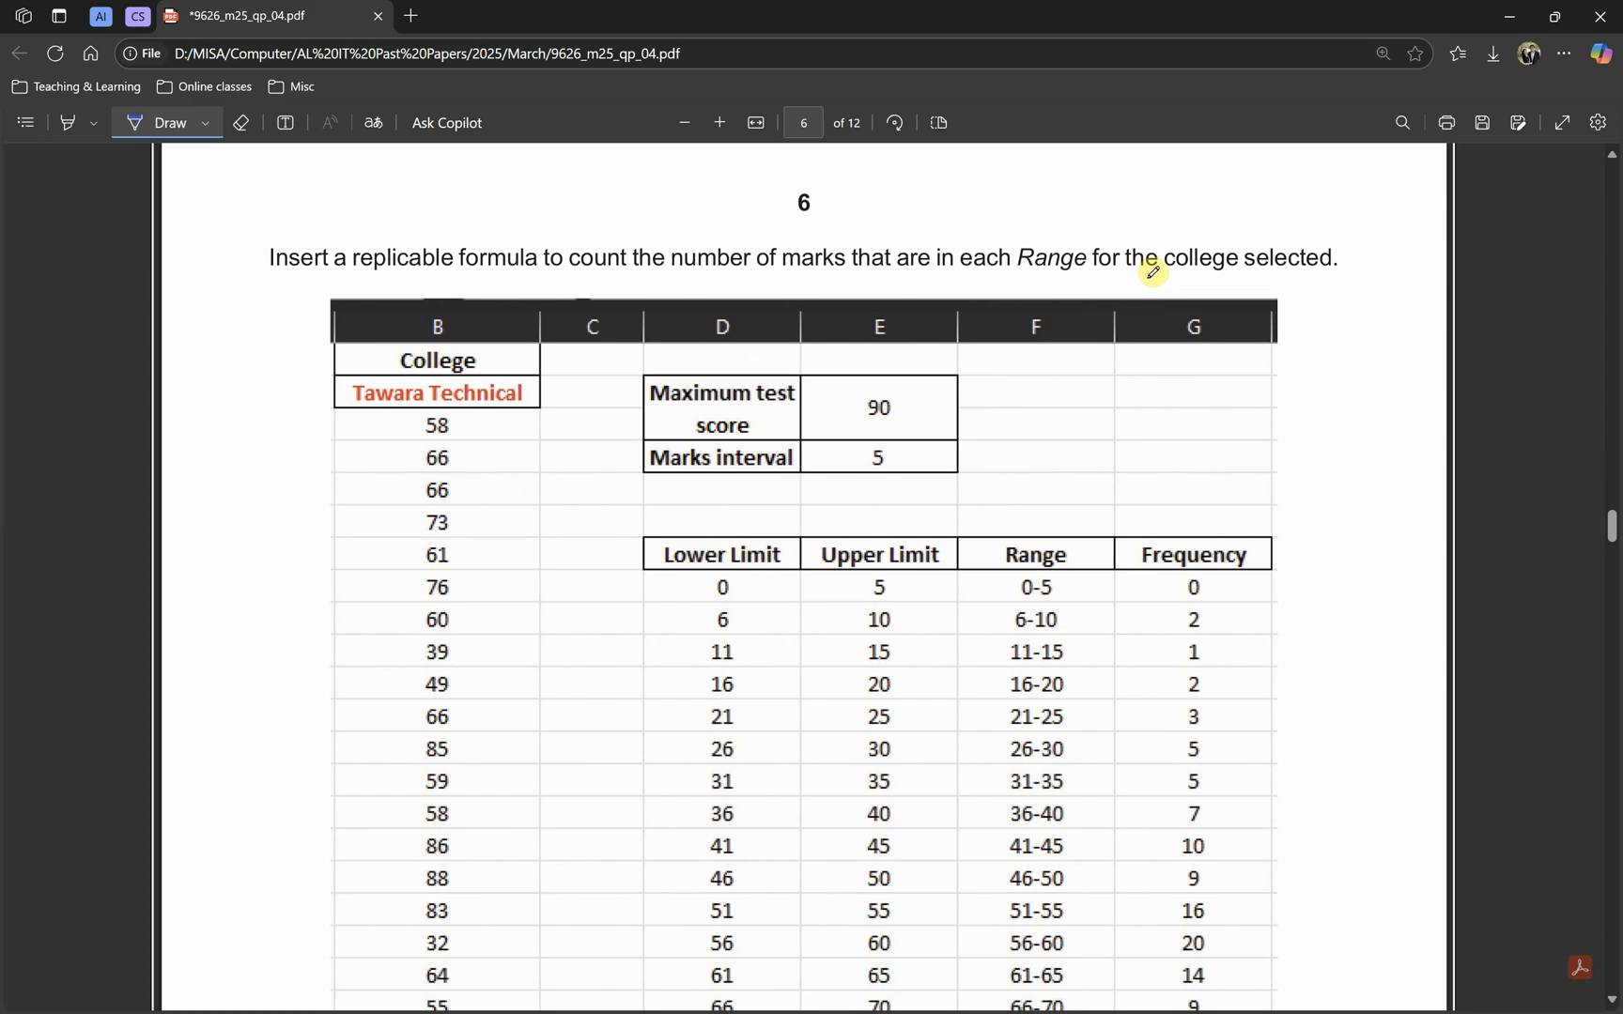
pyautogui.scroll(-1, 1324, 413)
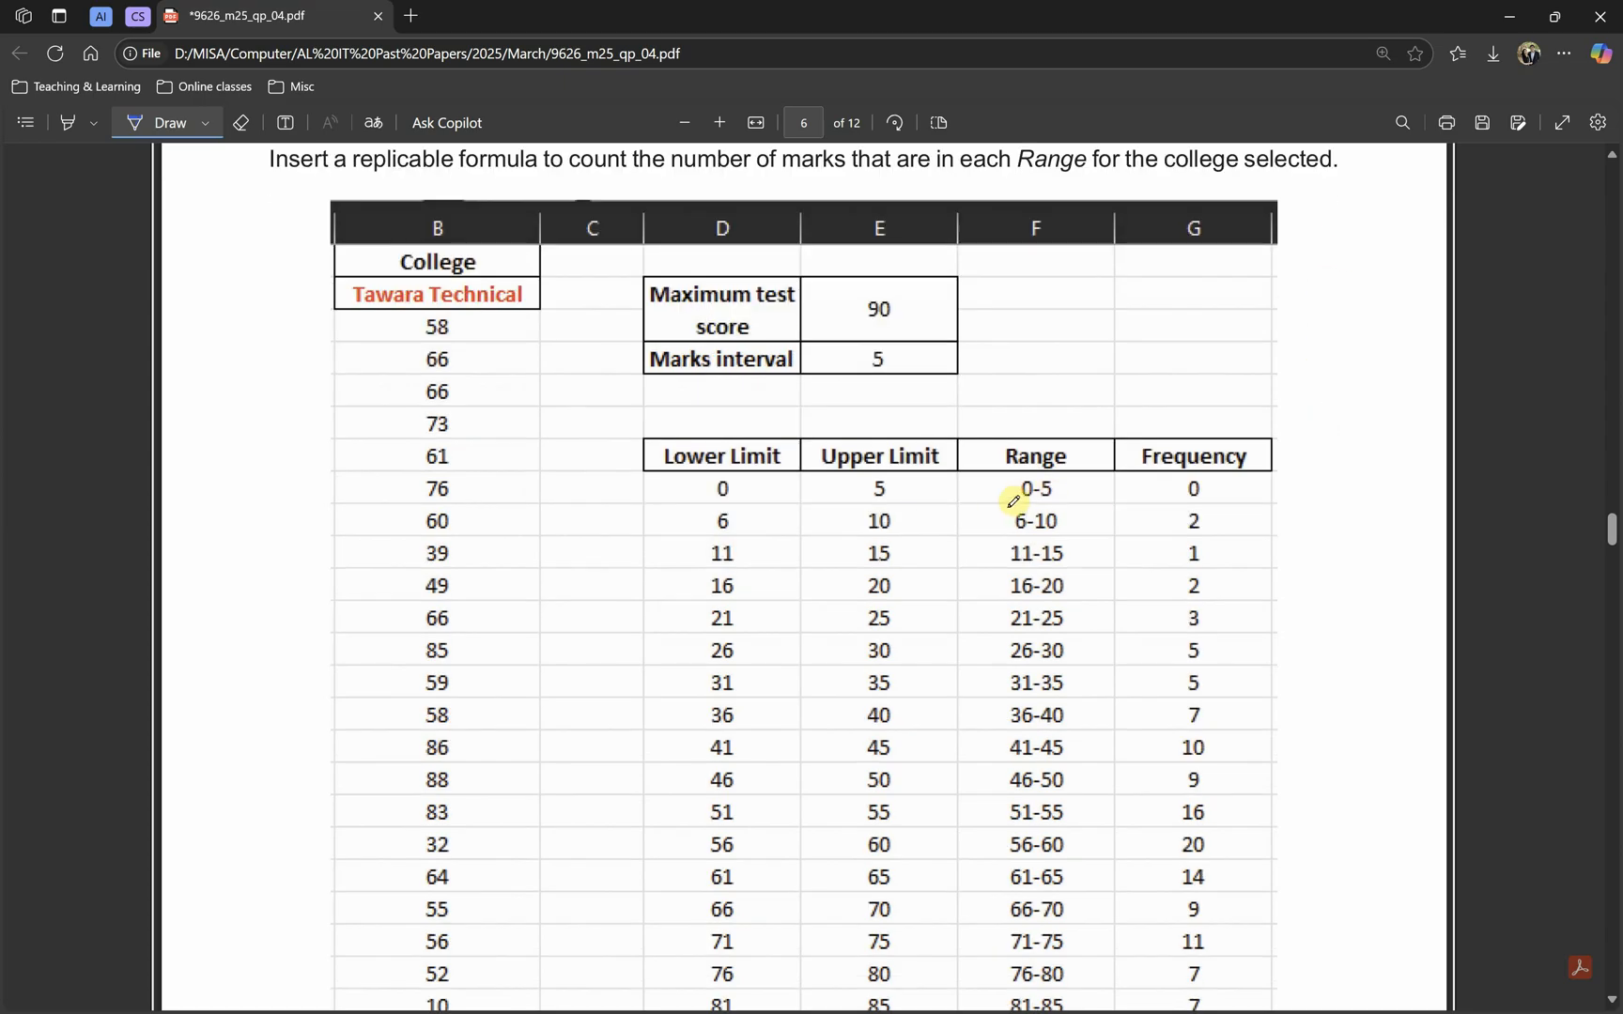
pyautogui.moveTo(1070, 478)
pyautogui.mouseDown()
pyautogui.moveTo(1028, 463)
pyautogui.moveTo(1059, 479)
pyautogui.mouseUp()
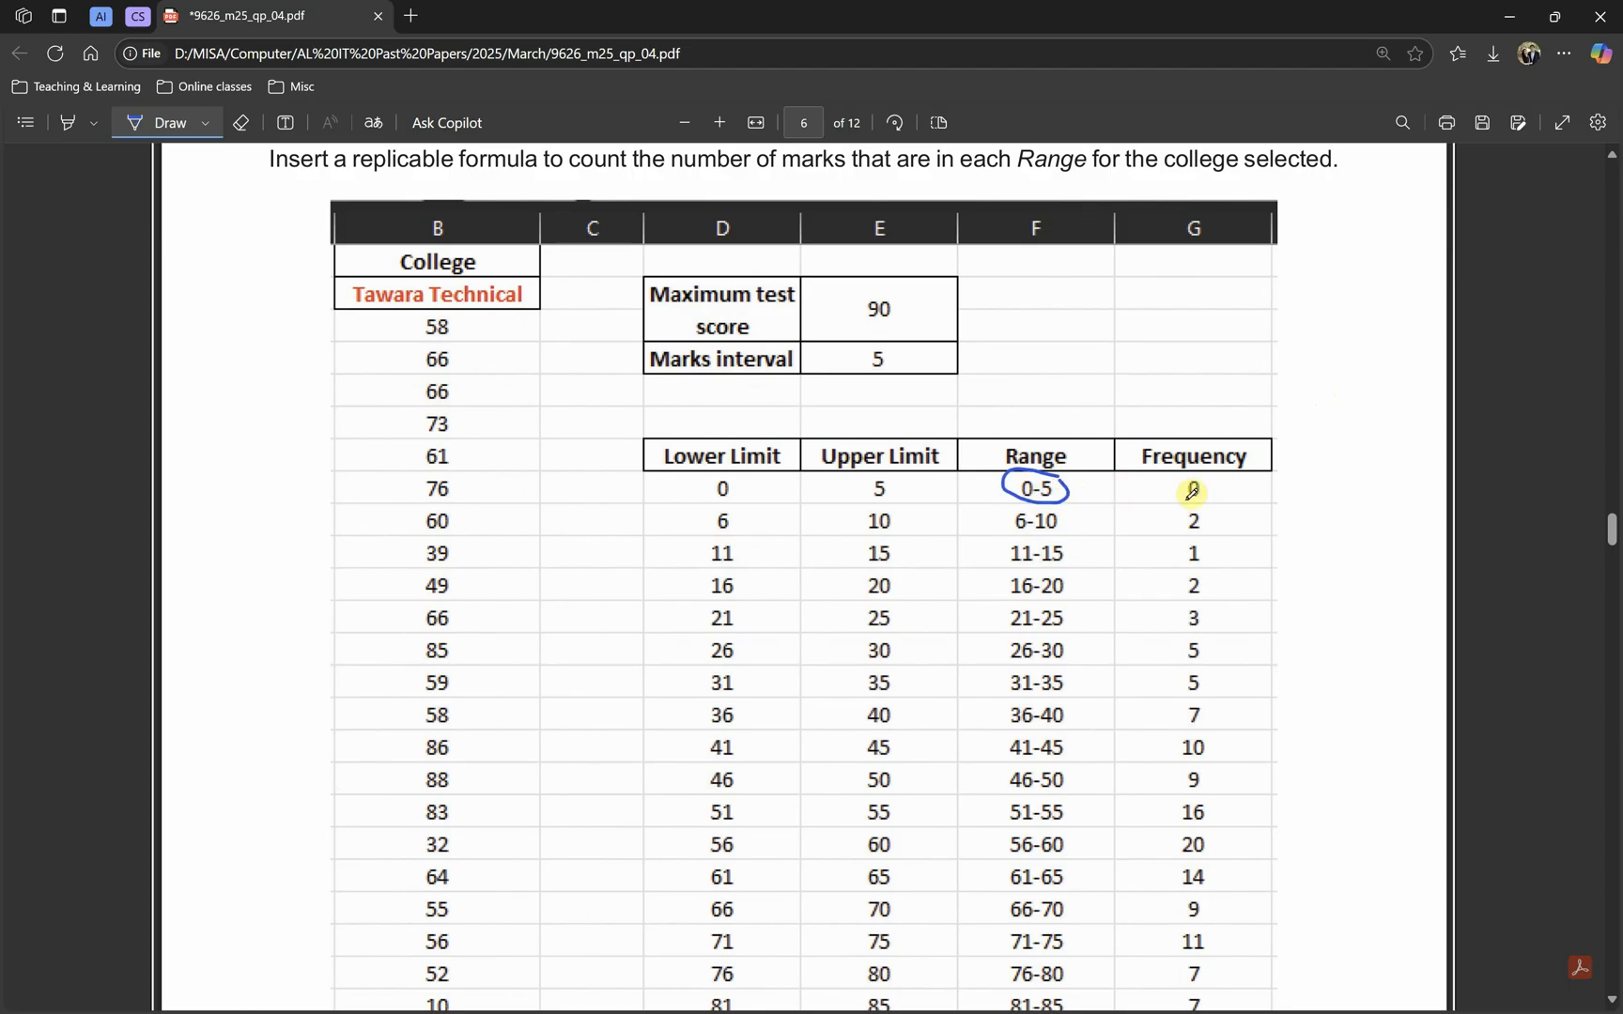
pyautogui.moveTo(1060, 514)
pyautogui.mouseDown()
pyautogui.moveTo(1028, 503)
pyautogui.moveTo(1075, 528)
pyautogui.mouseUp()
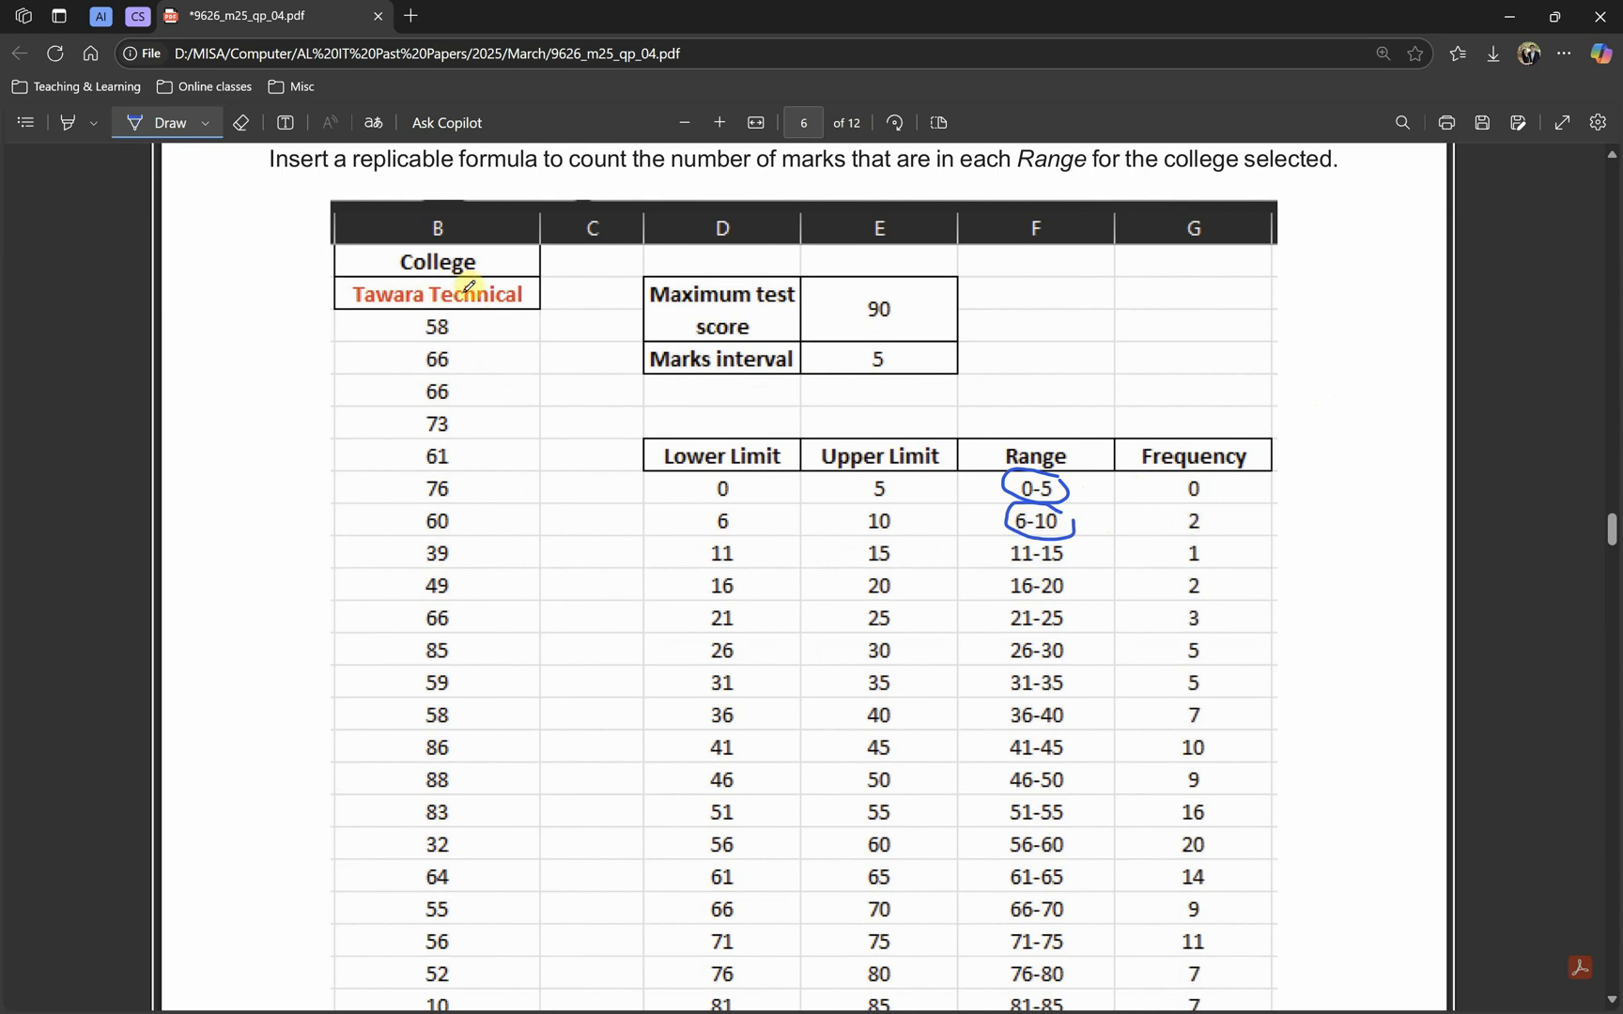
# Step: Switch to the TestAnalysis workbook in Excel and set the college in B2 to Tawara Technical
pyautogui.hotkey('alt', 'Tab')
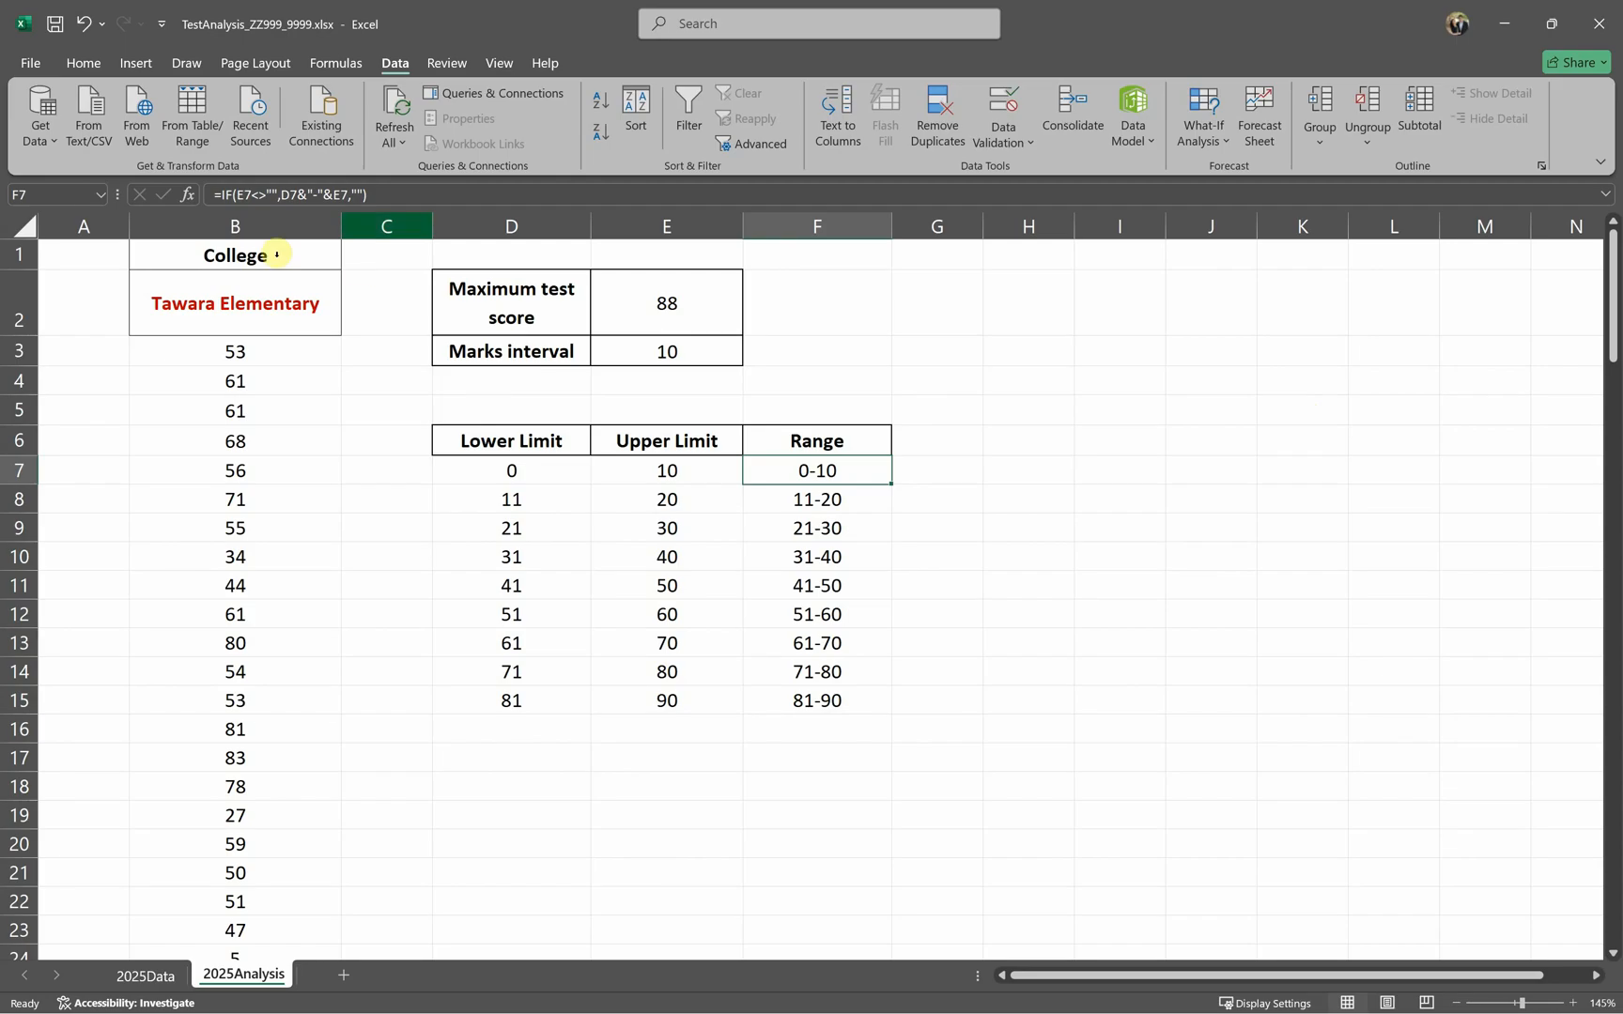
pyautogui.click(235, 299)
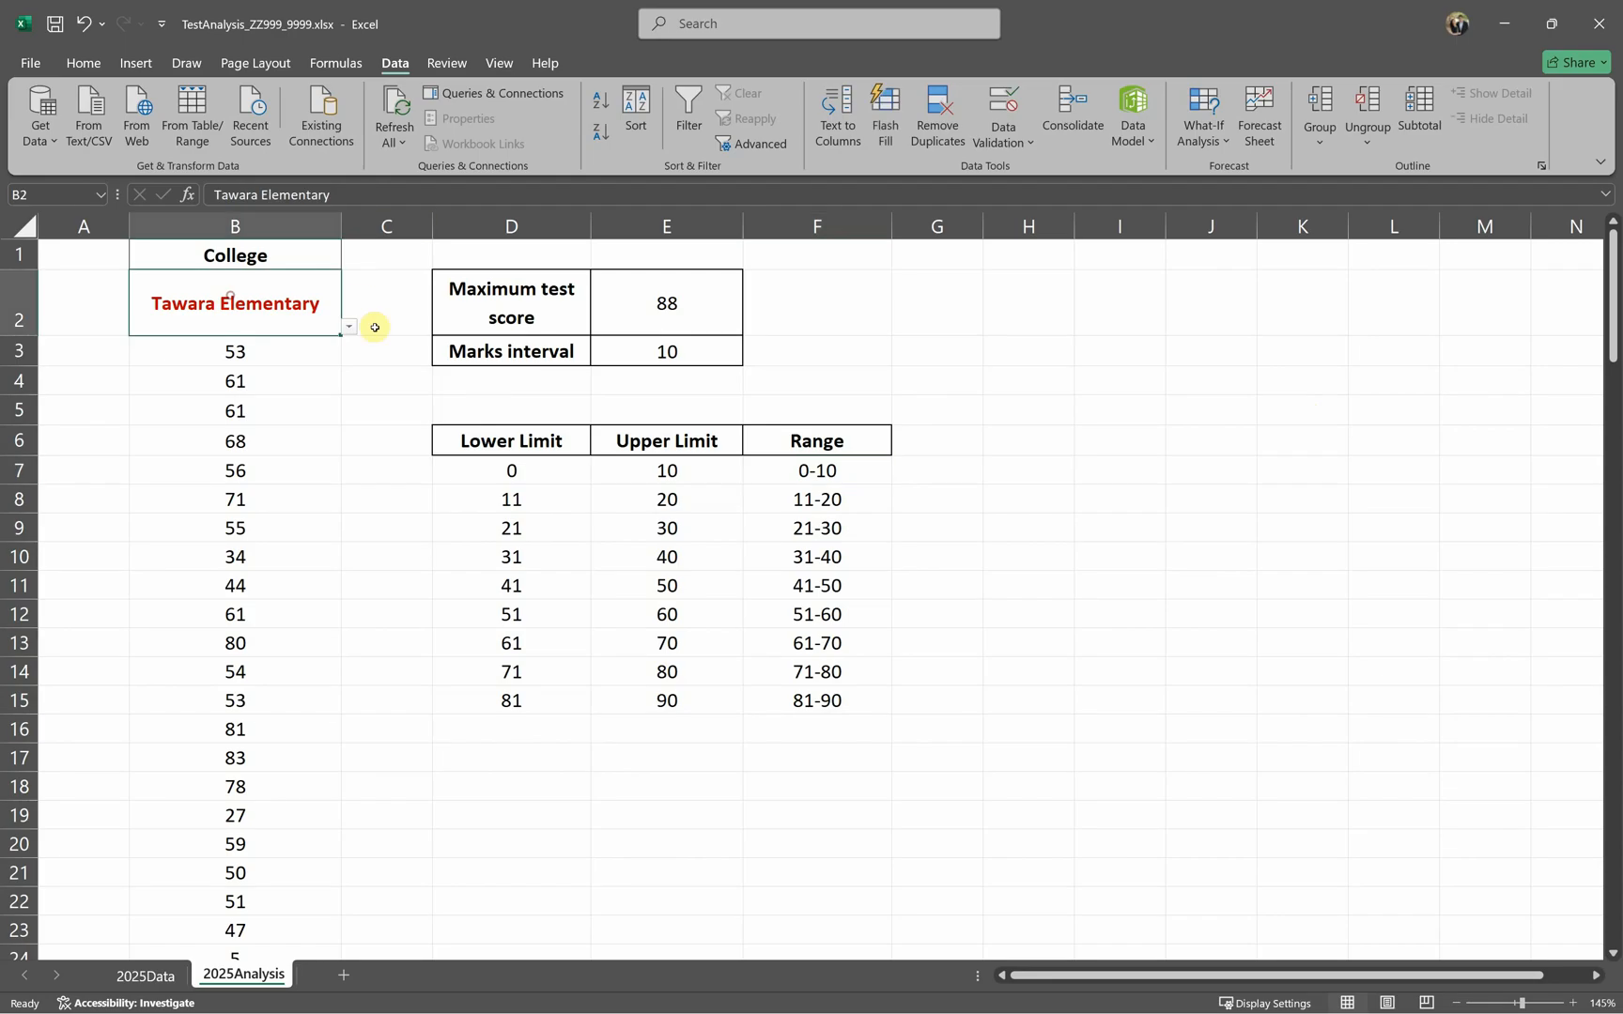
pyautogui.click(349, 326)
pyautogui.click(244, 365)
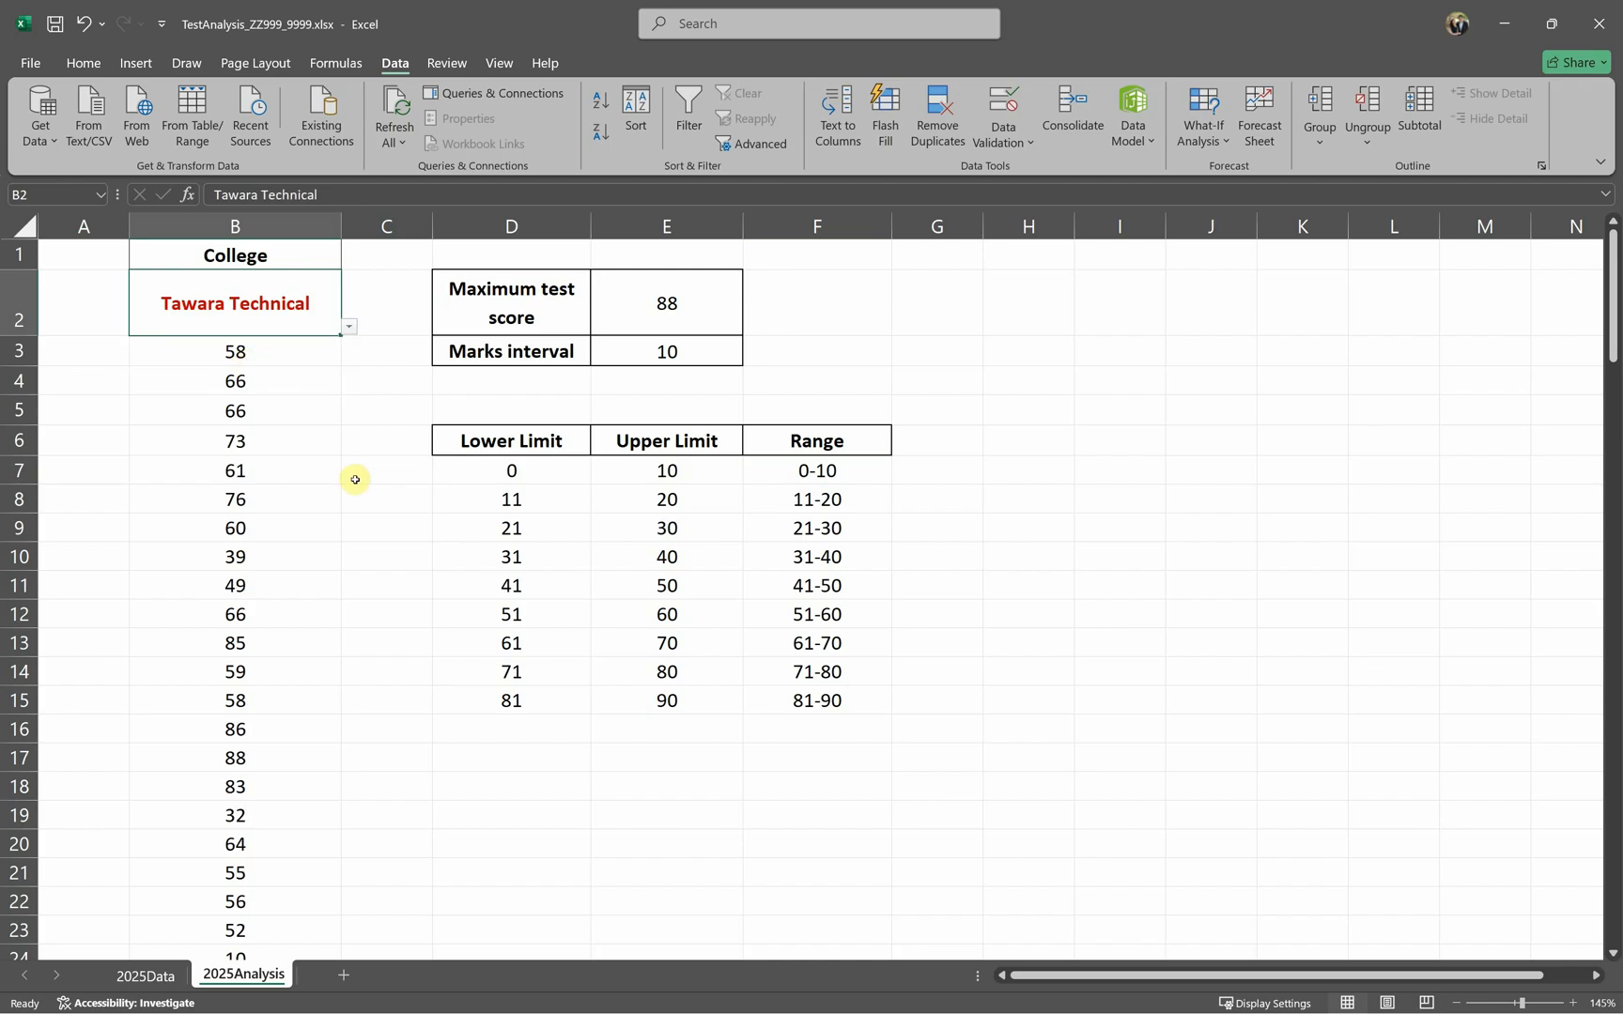
# Step: Find the marks of 10 in column B by selecting B26 and B24 together
pyautogui.scroll(-3, 337, 476)
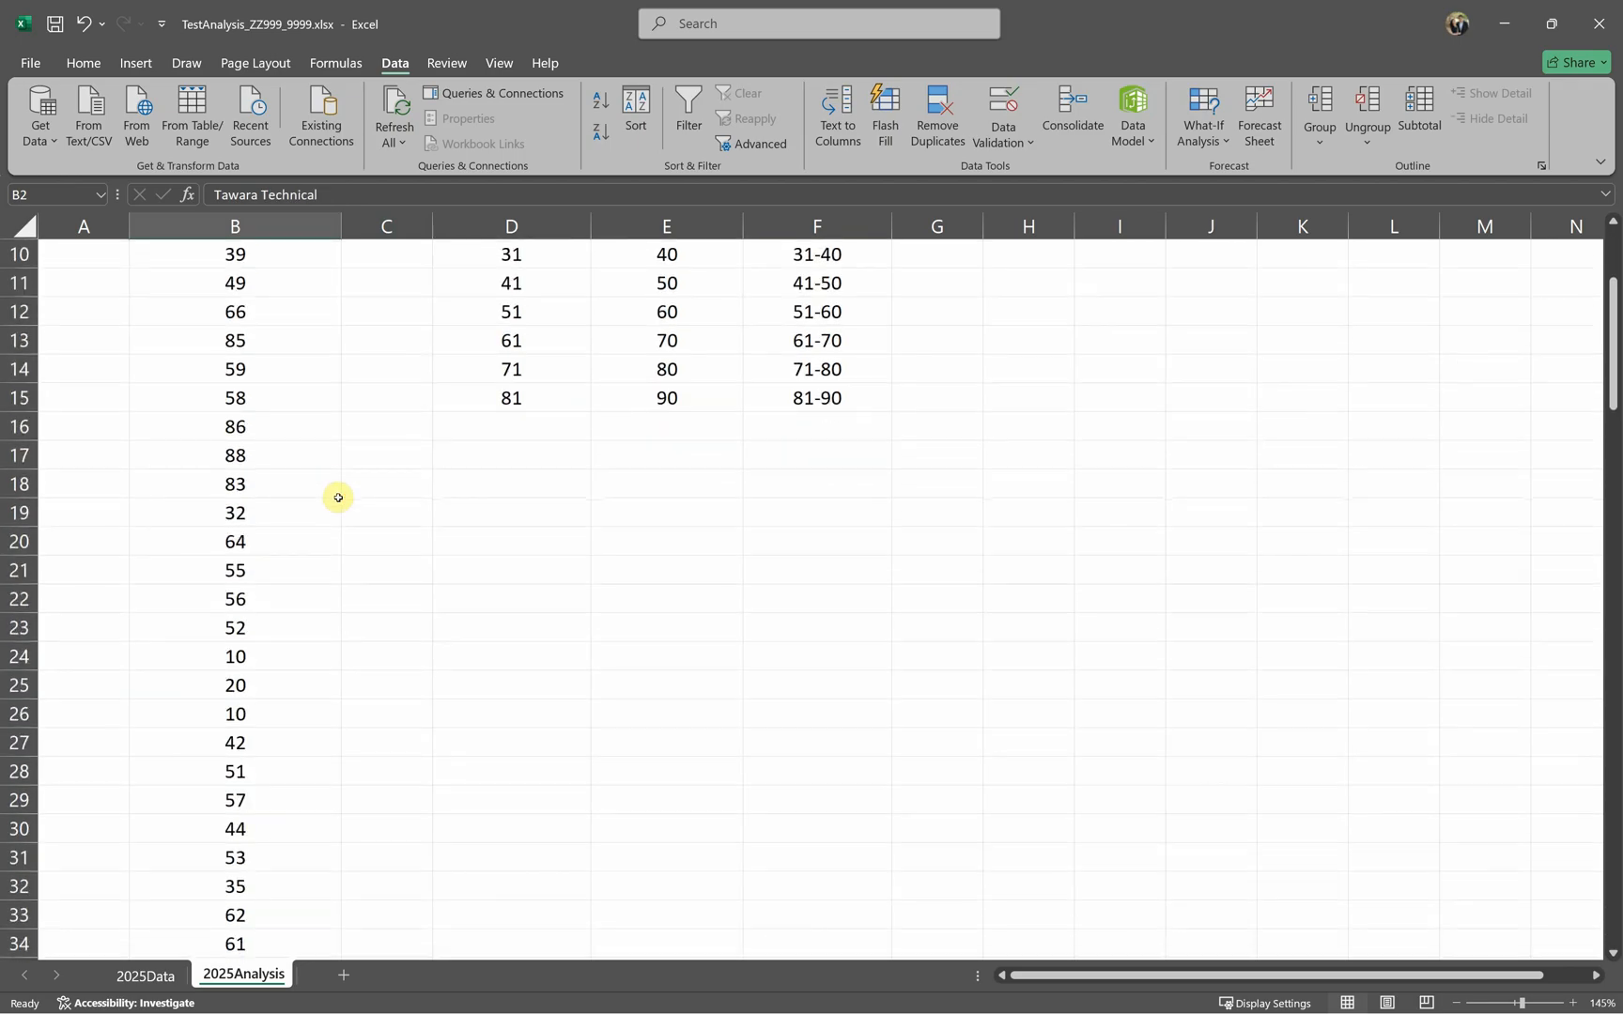
pyautogui.click(245, 715)
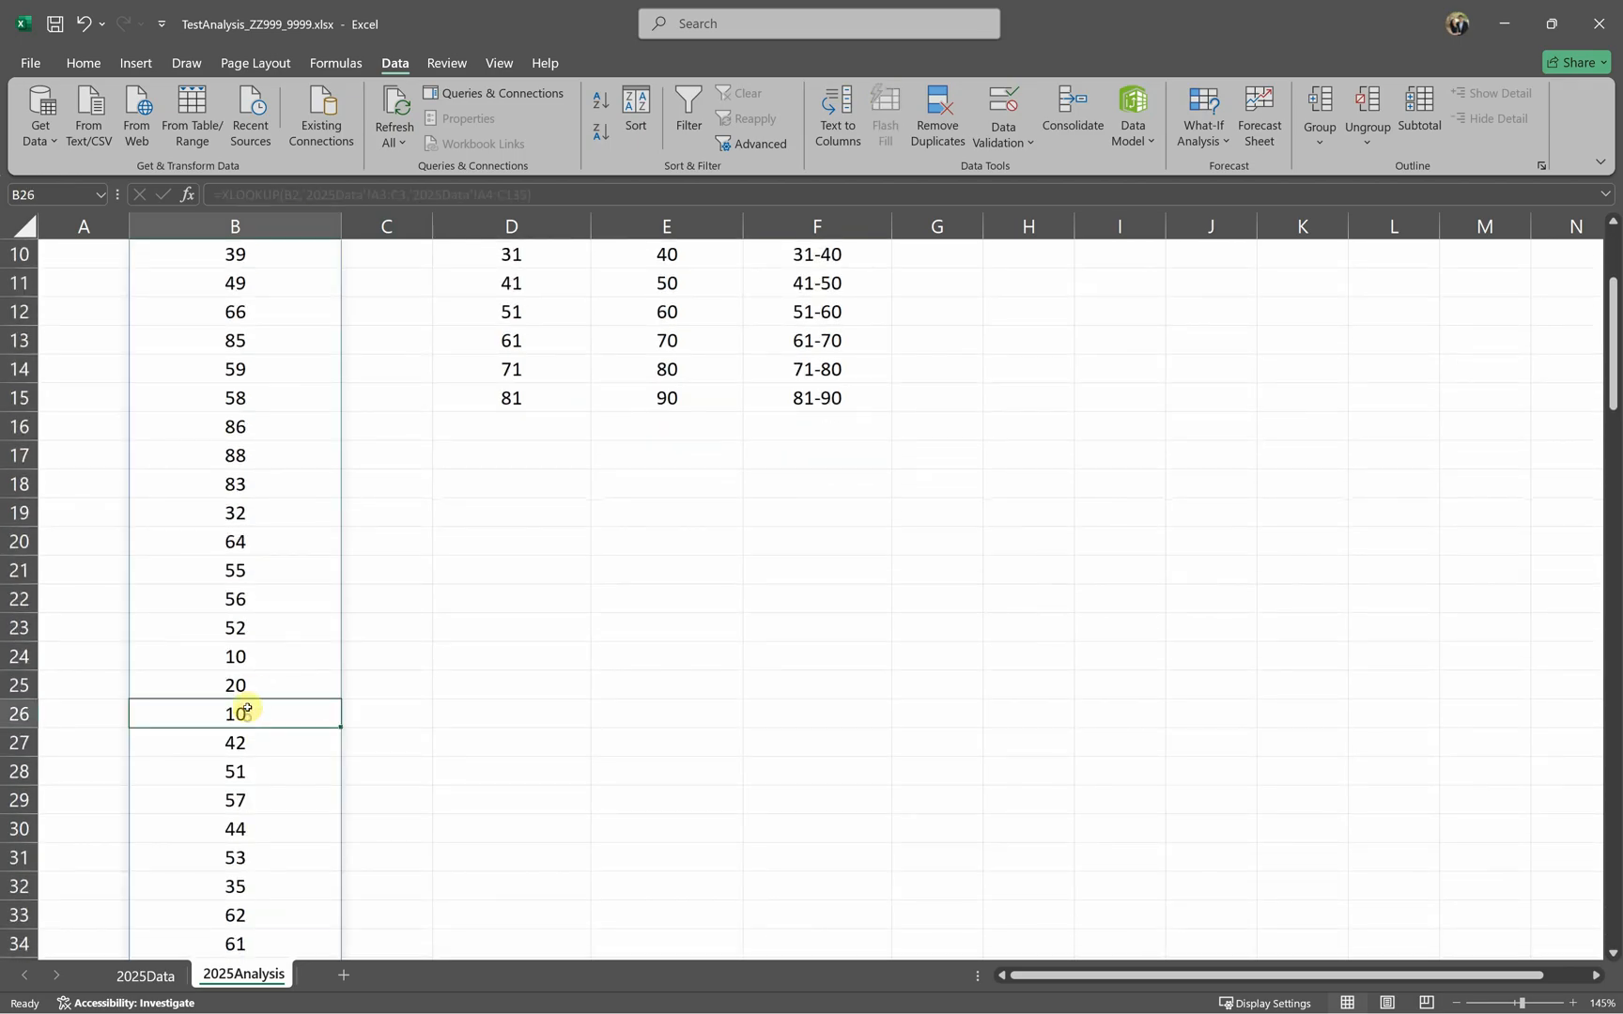
pyautogui.keyDown('ctrl'); pyautogui.click(259, 657); pyautogui.keyUp('ctrl')
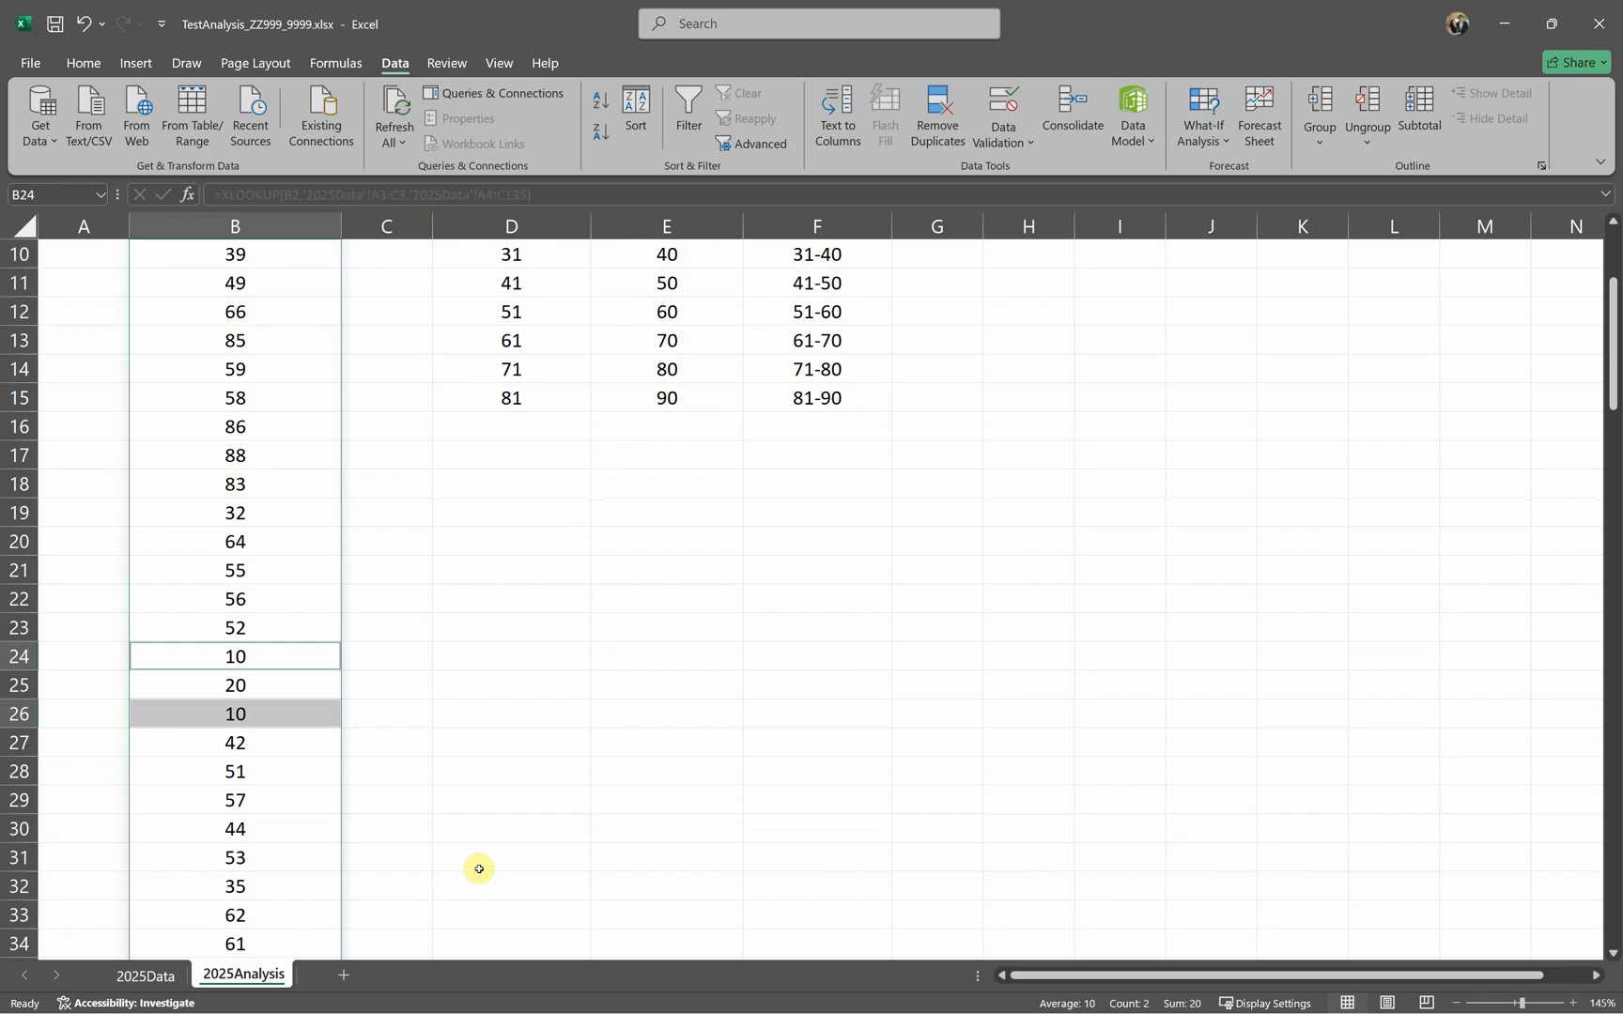
pyautogui.scroll(3, 479, 869)
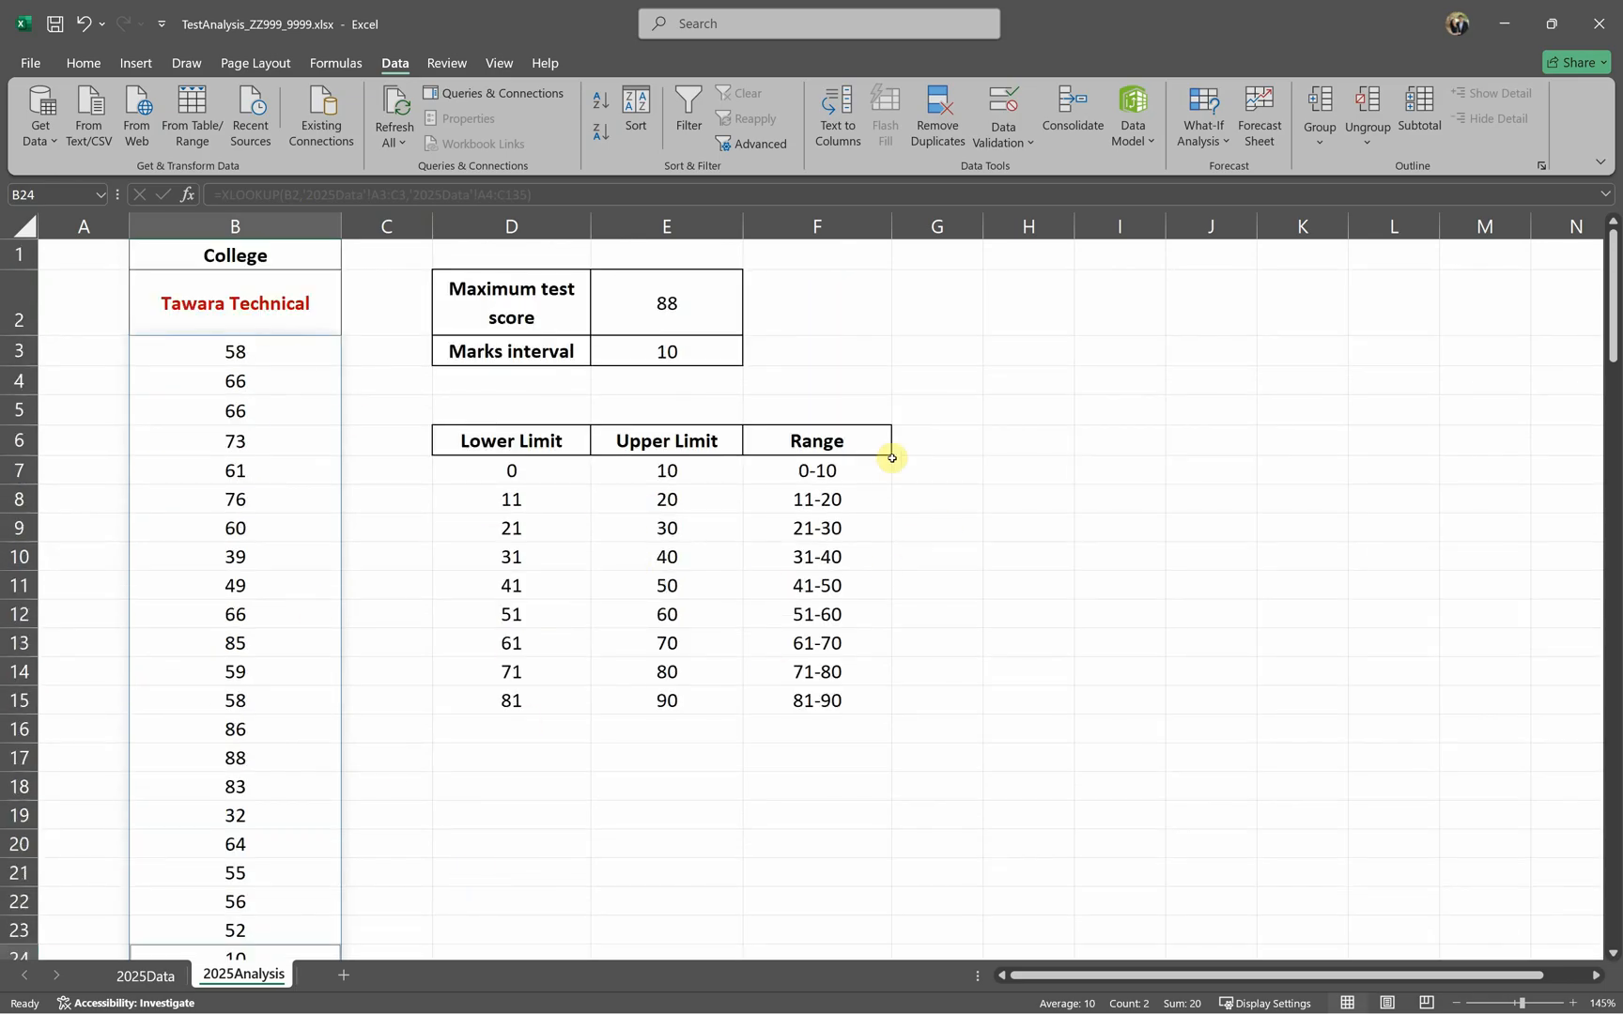
# Step: Enter the heading Frequency in G6 beside the Range heading
pyautogui.click(920, 452)
pyautogui.write('Frequency')
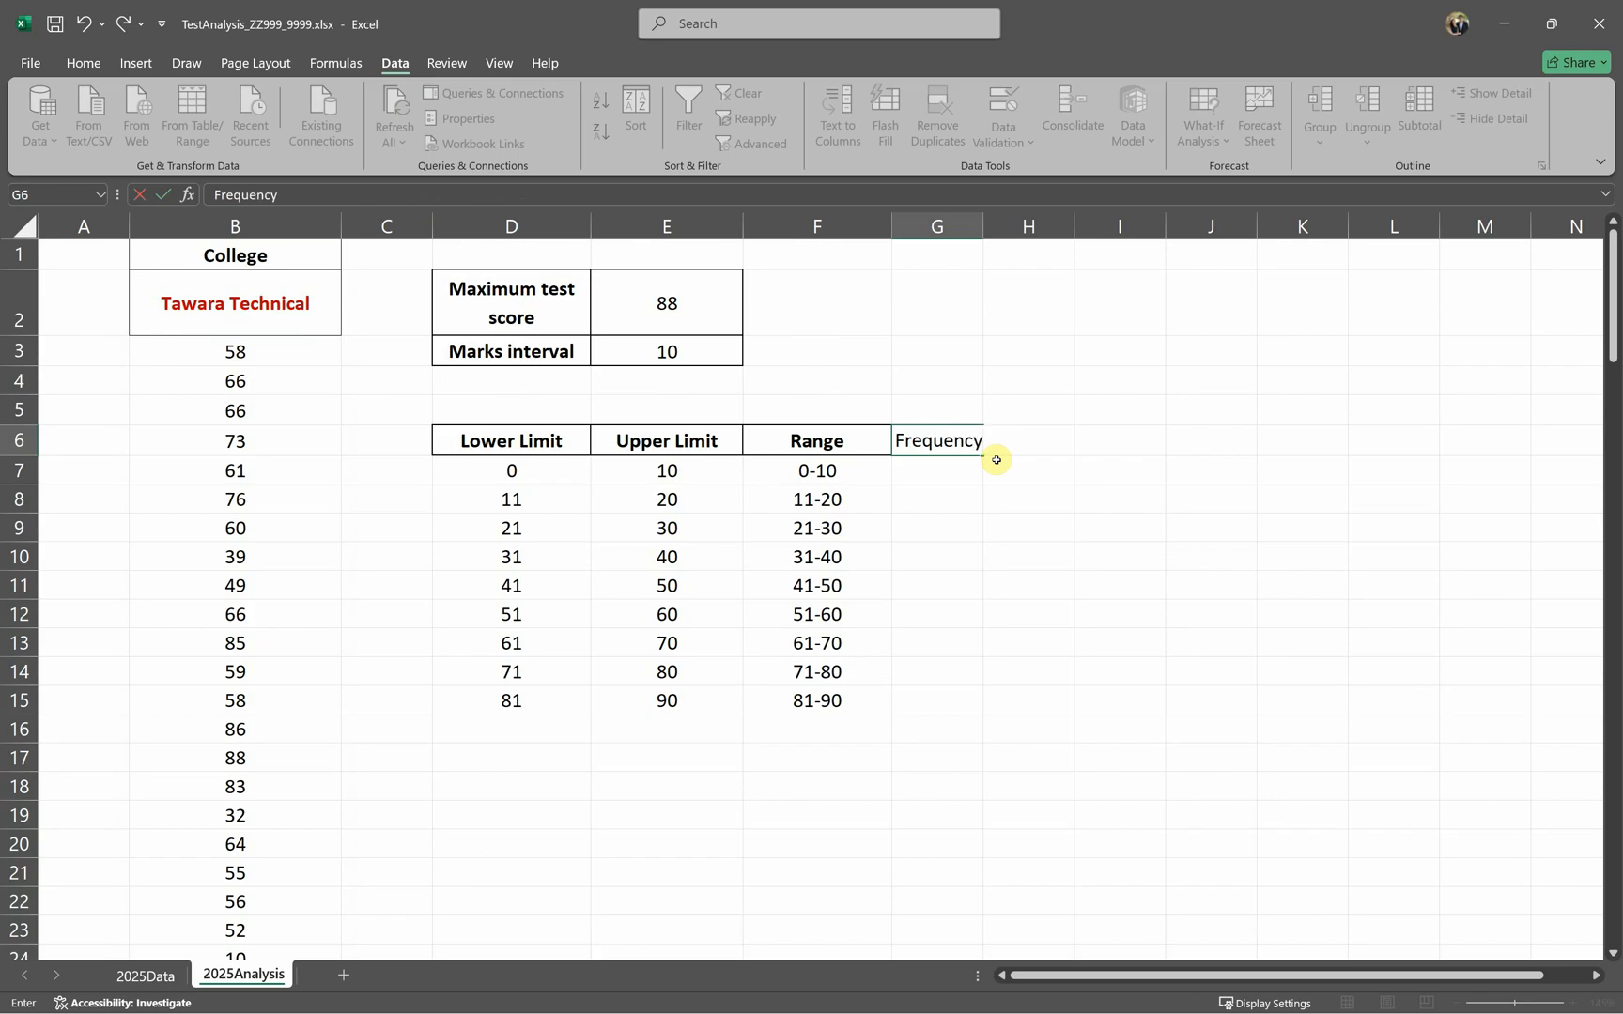
pyautogui.press('Return')
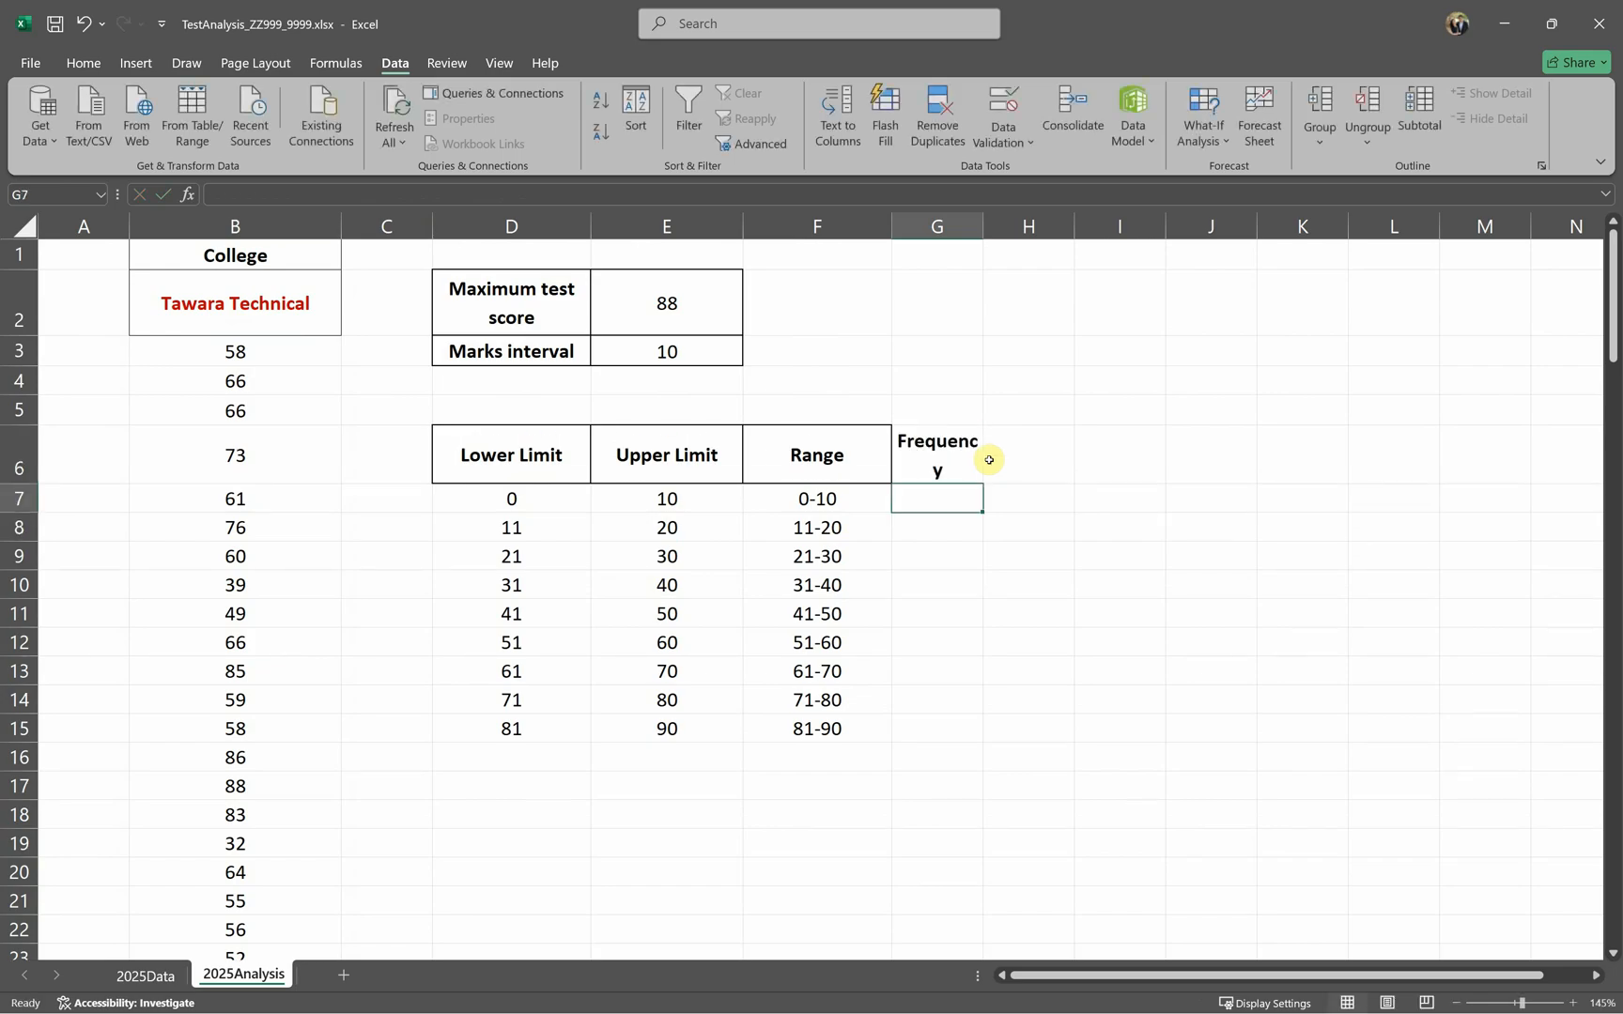
# Step: Widen column G to fit the Frequency heading on one line and copy the Range heading's formatting to G6
pyautogui.click(956, 459)
pyautogui.moveTo(982, 225); pyautogui.dragTo(1052, 235)
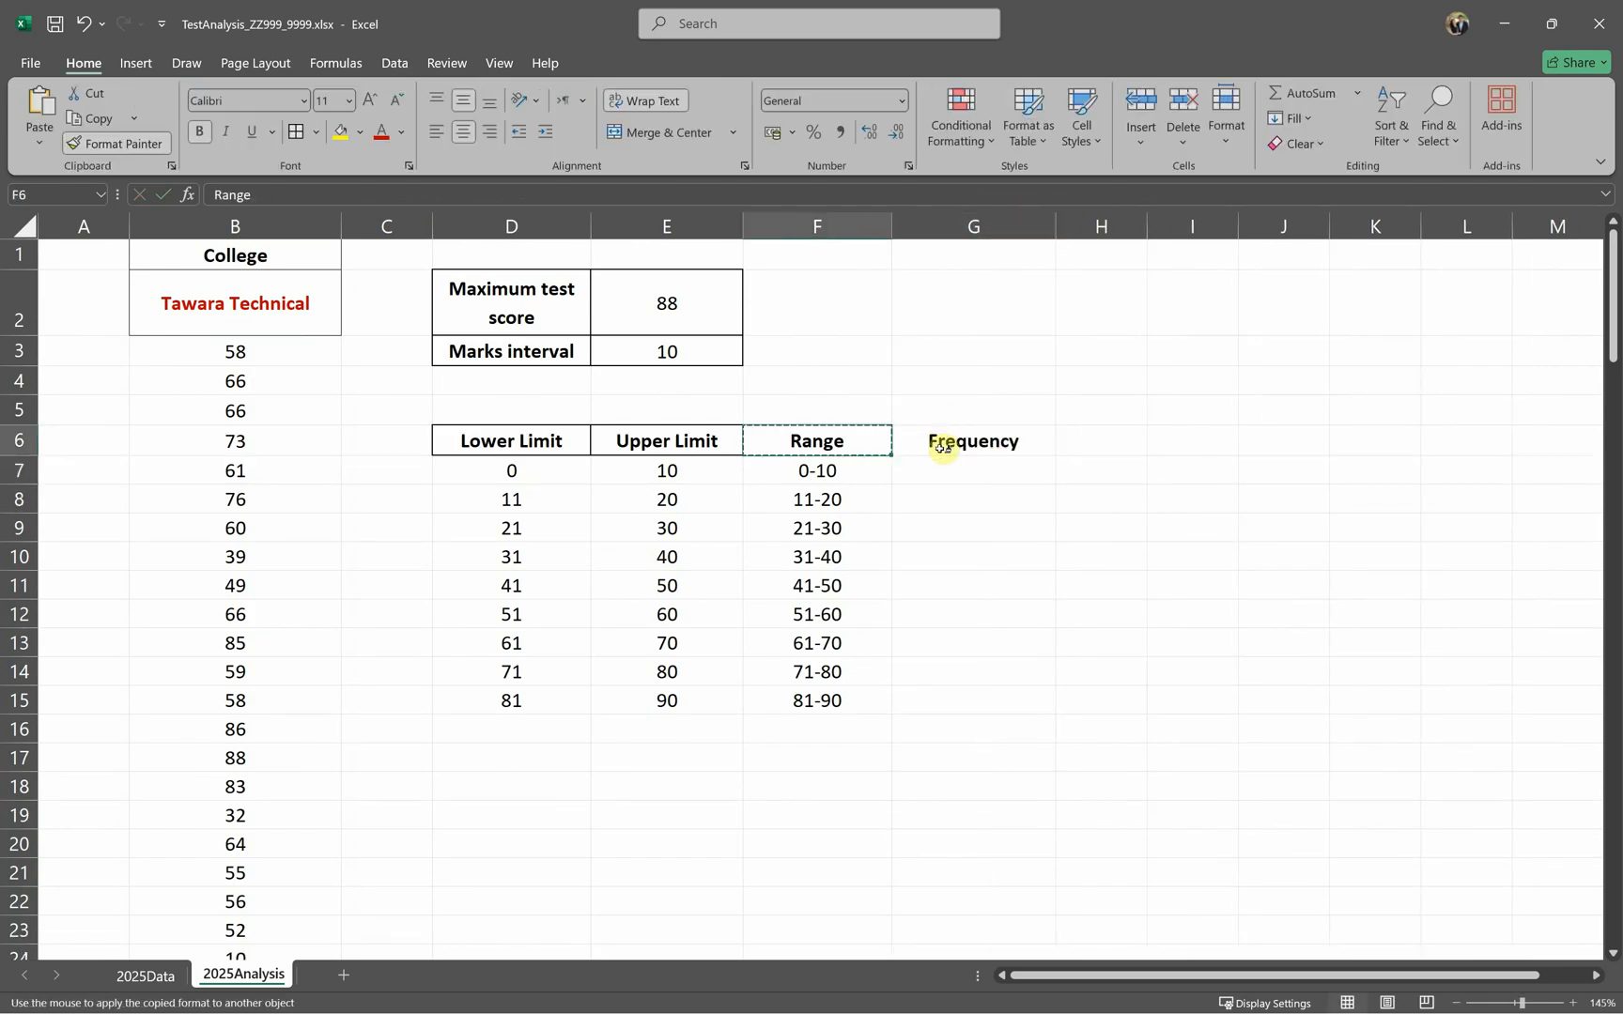
pyautogui.click(942, 441)
pyautogui.click(944, 490)
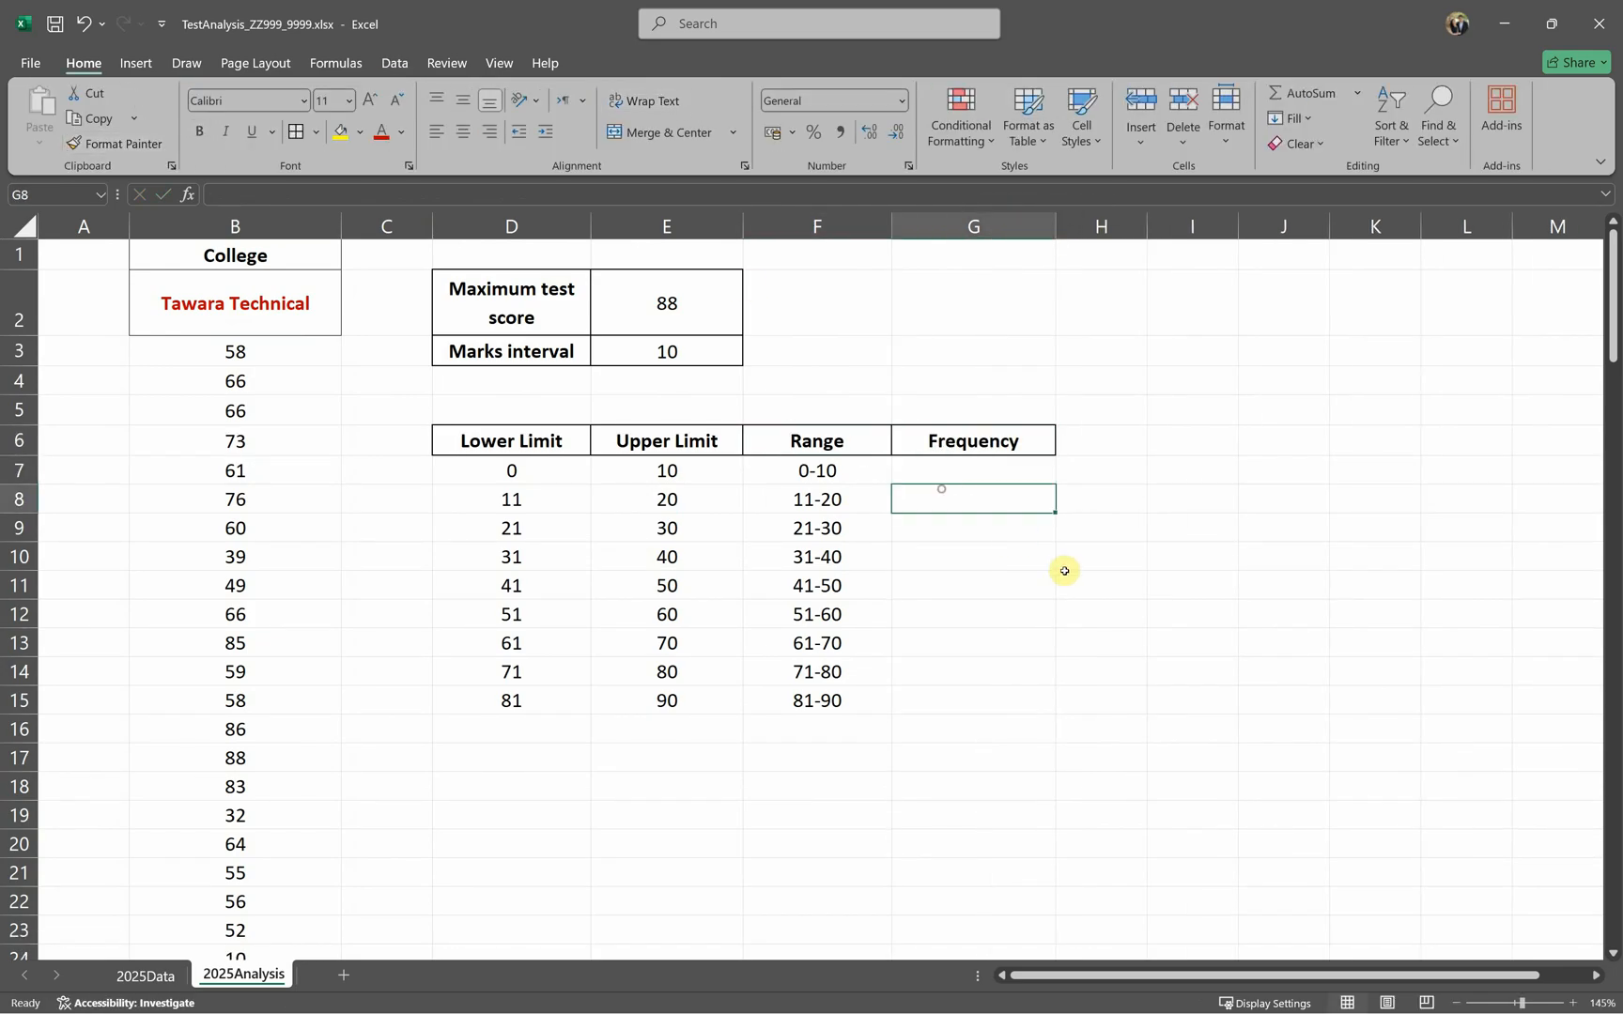
# Step: Start a COUNTIF formula in G7 with the selected college's full list of marks, B3#, as its range
pyautogui.click(950, 482)
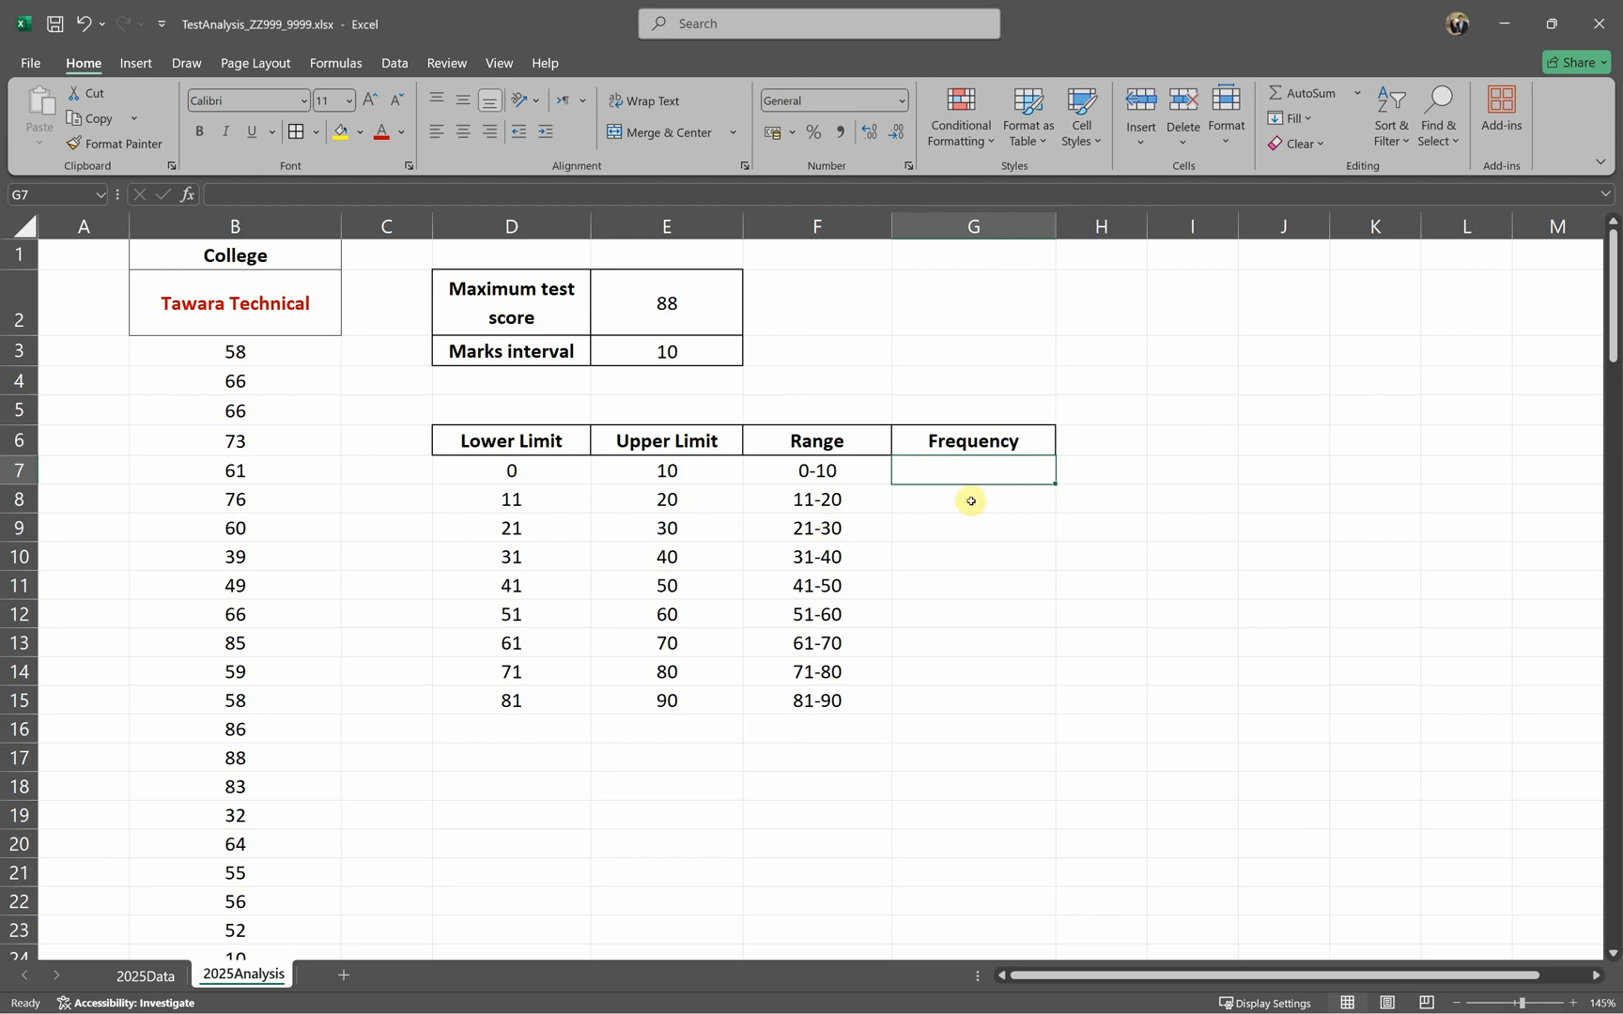
pyautogui.write('=count')
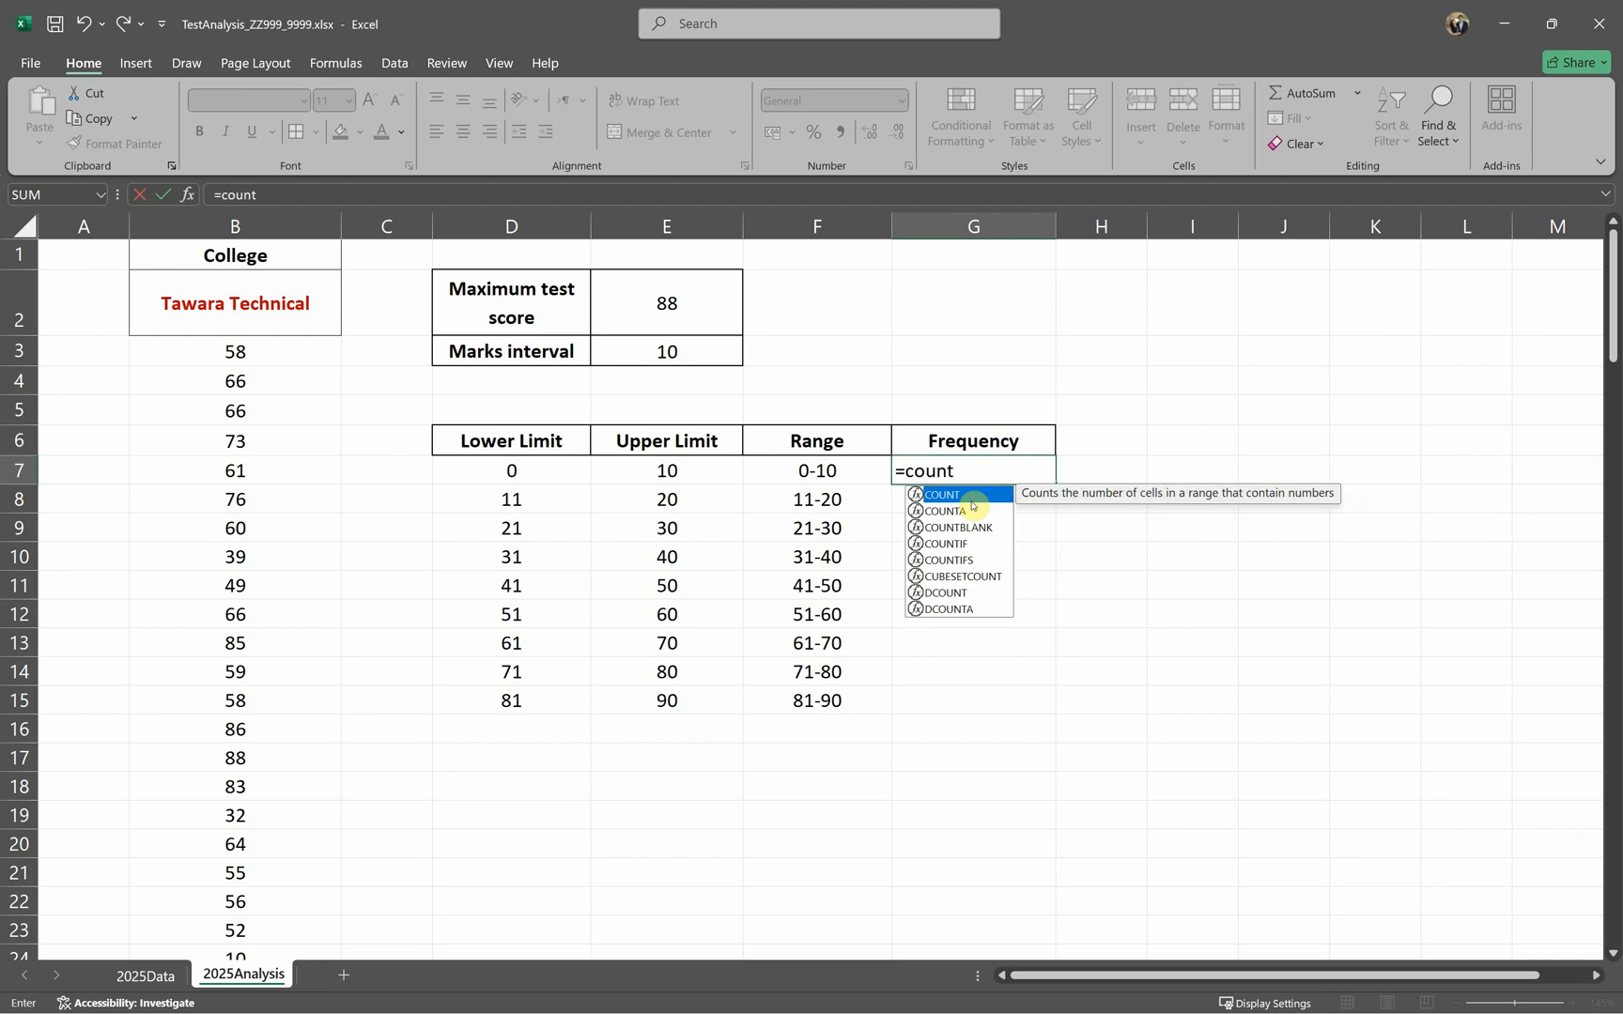
pyautogui.write('if')
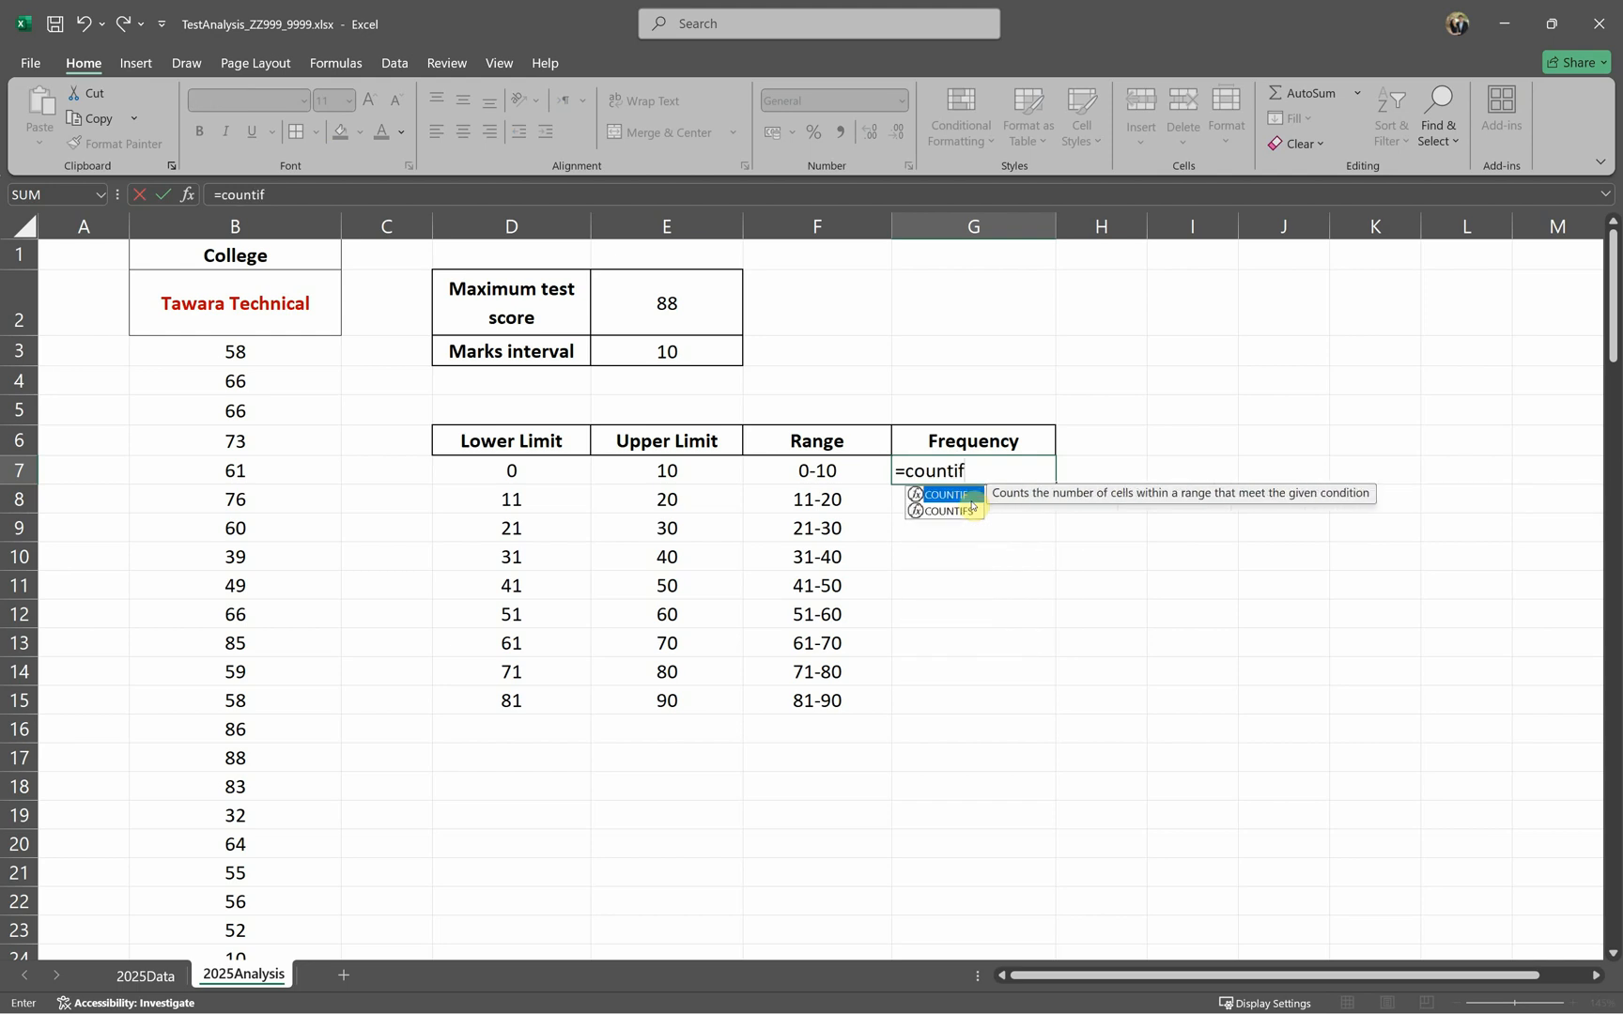
pyautogui.write('s')
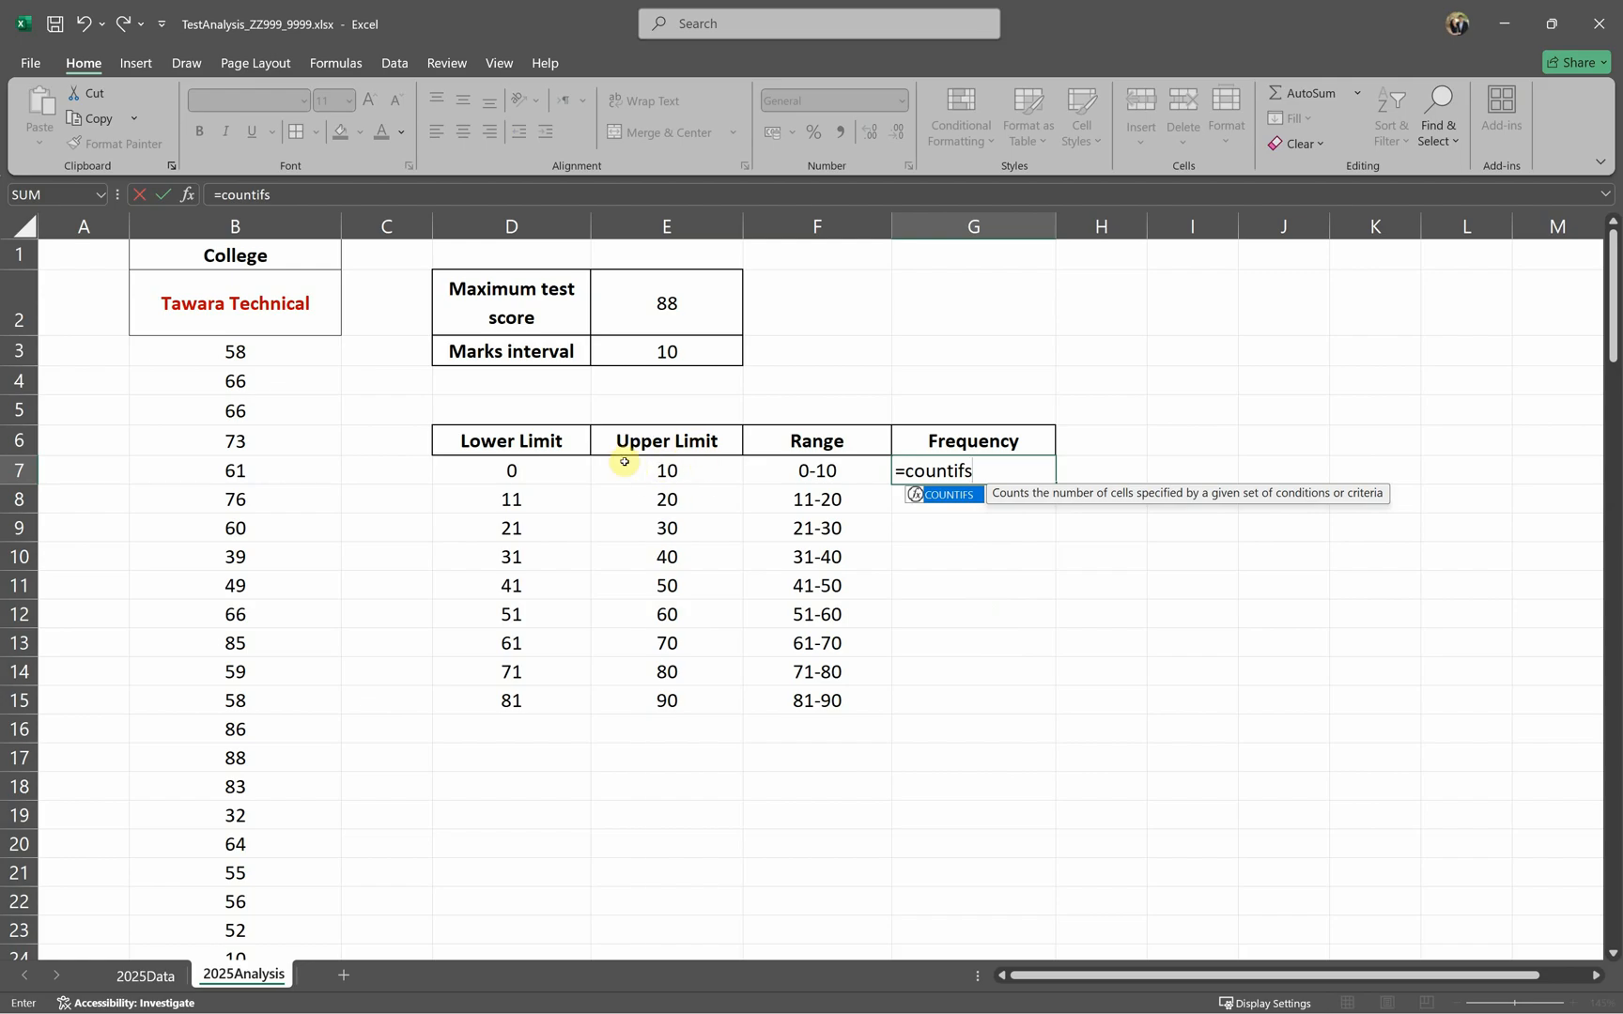
pyautogui.press('BackSpace')
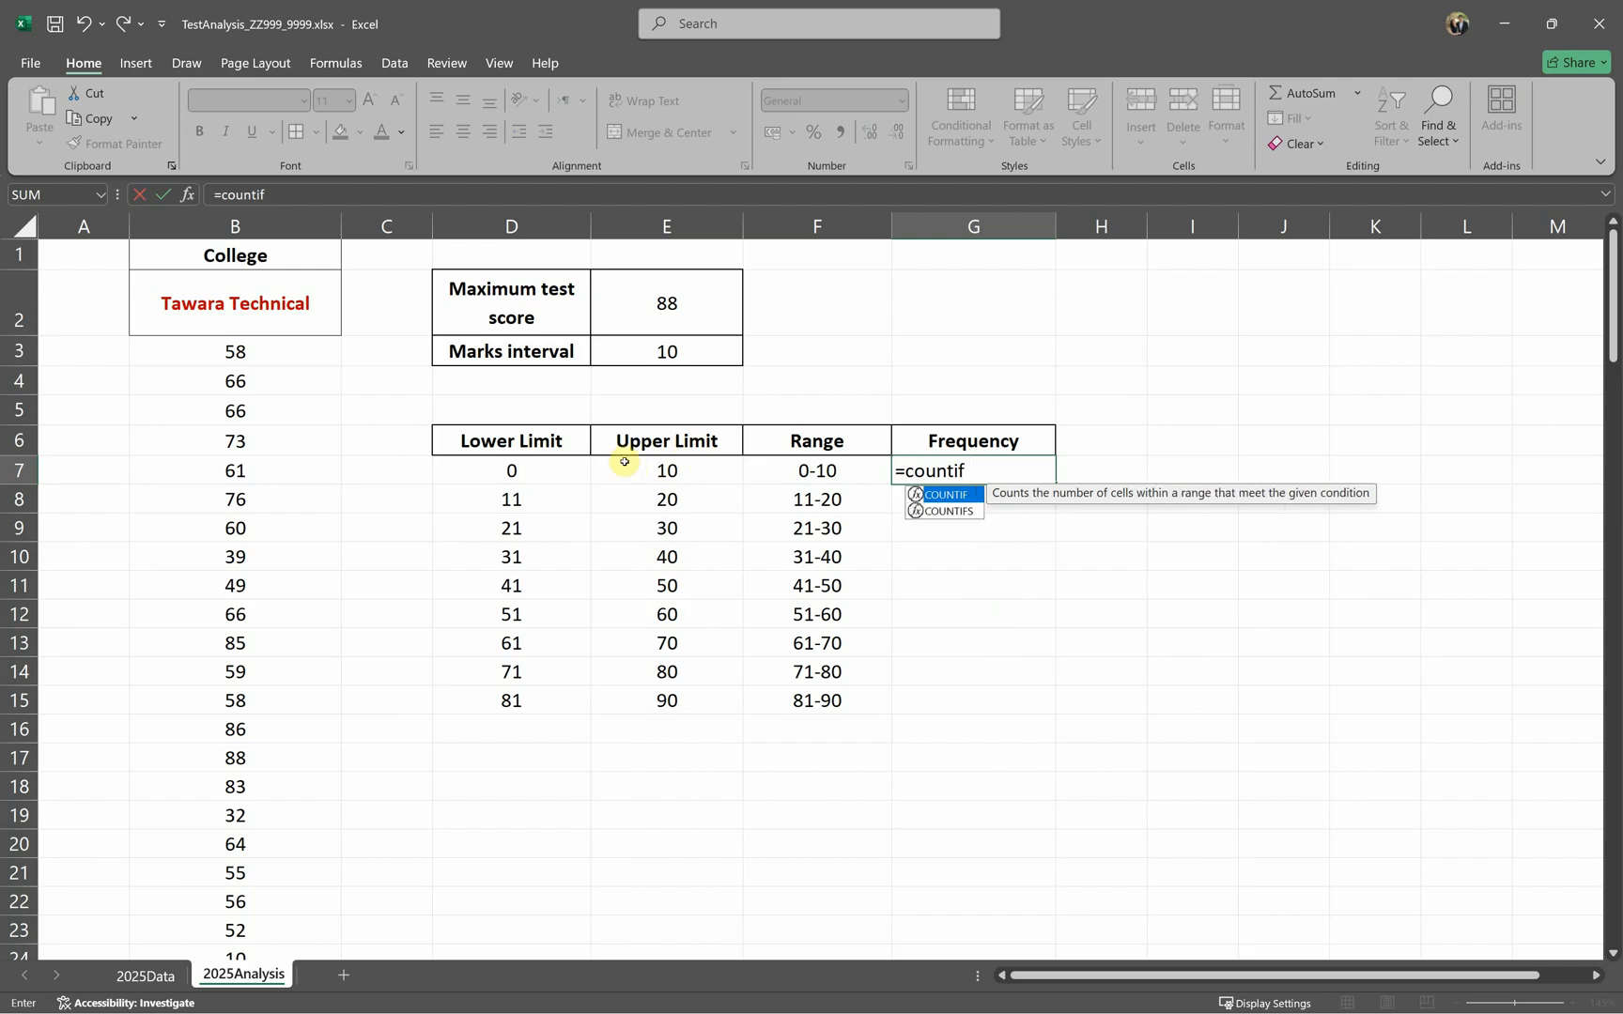
pyautogui.write('(')
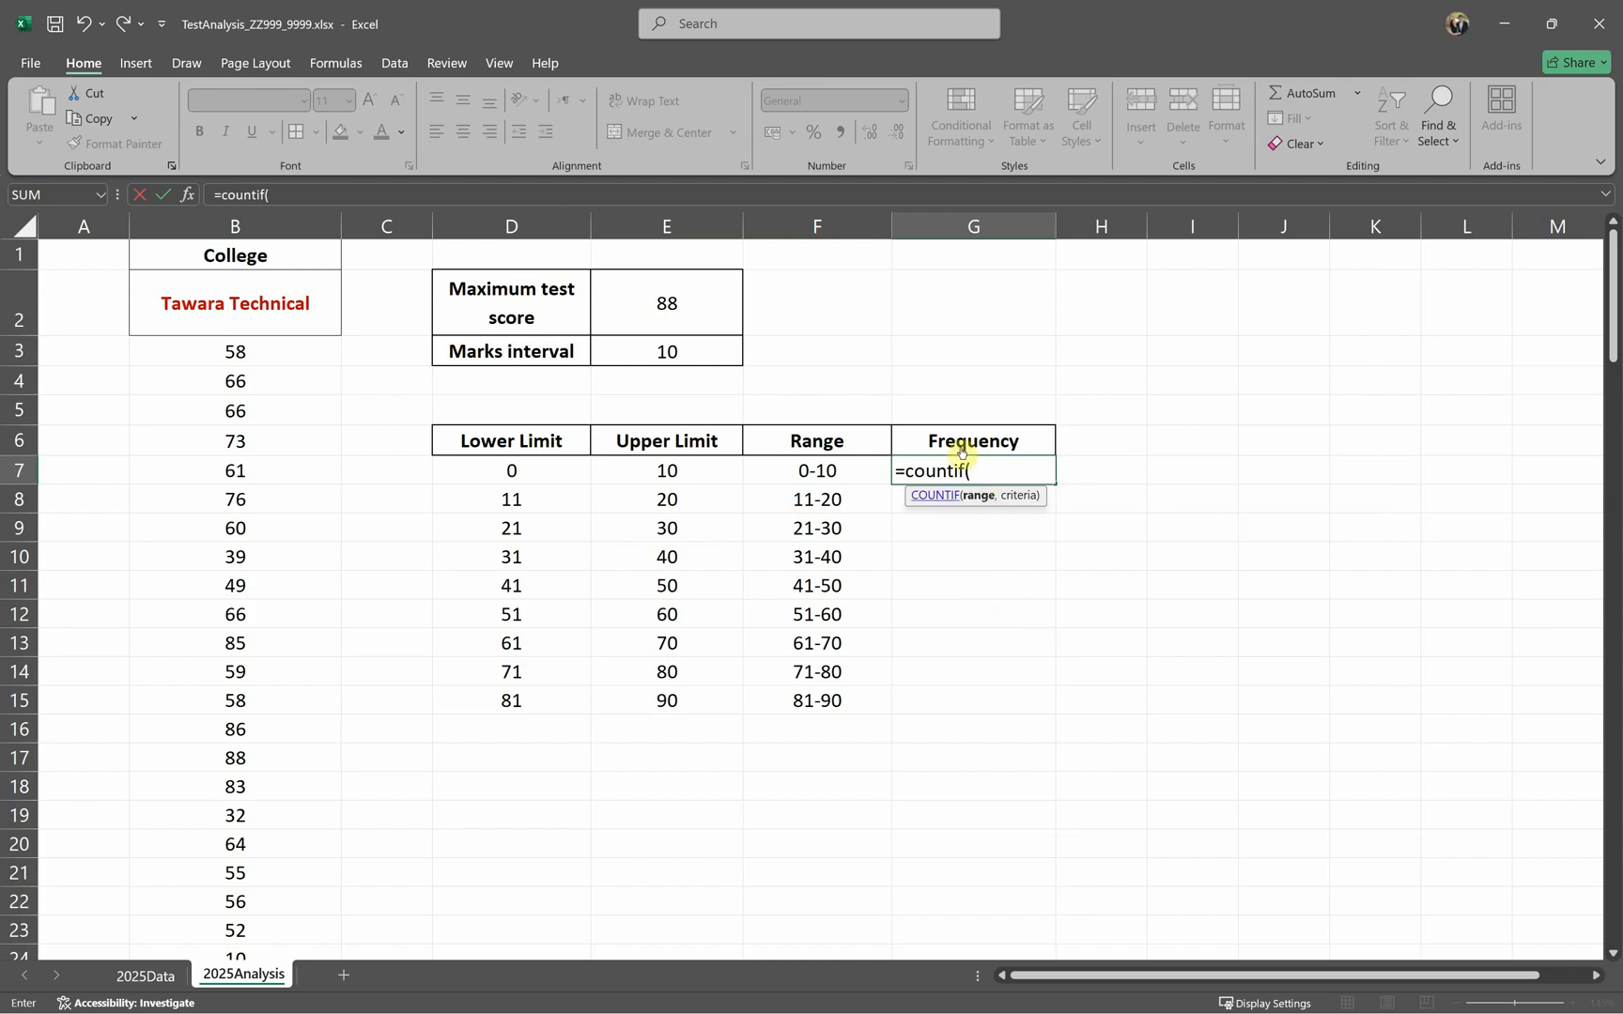
pyautogui.click(302, 357)
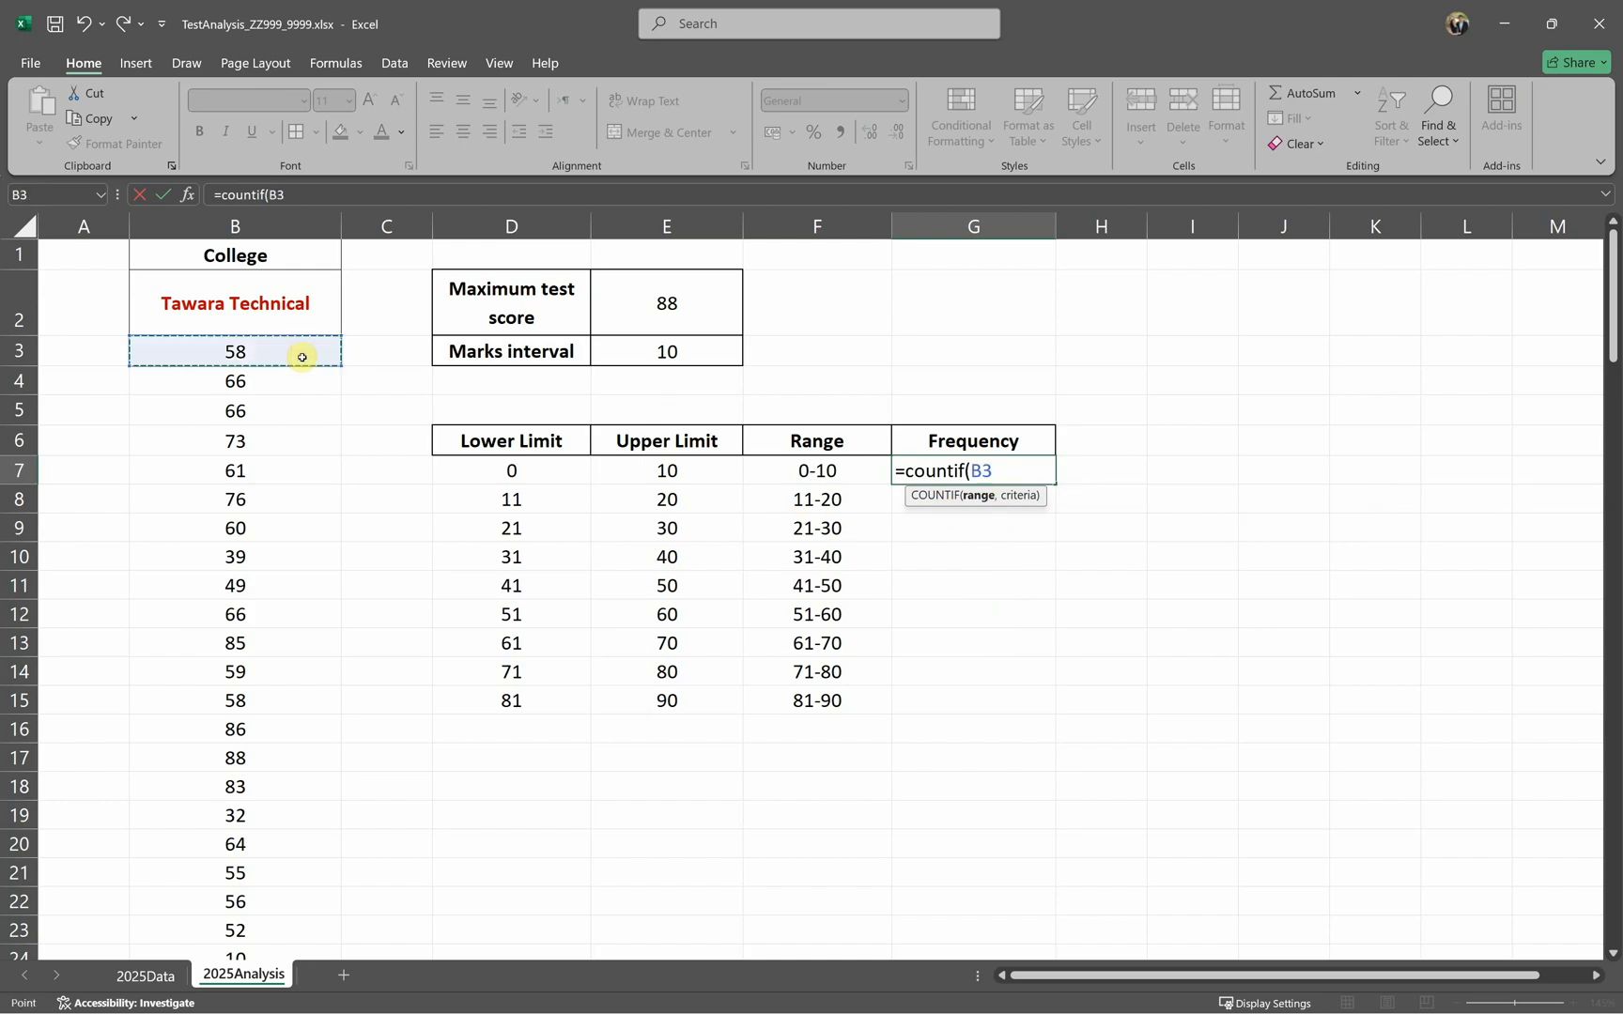
pyautogui.hotkey('ctrl', 'shift', 'Down')
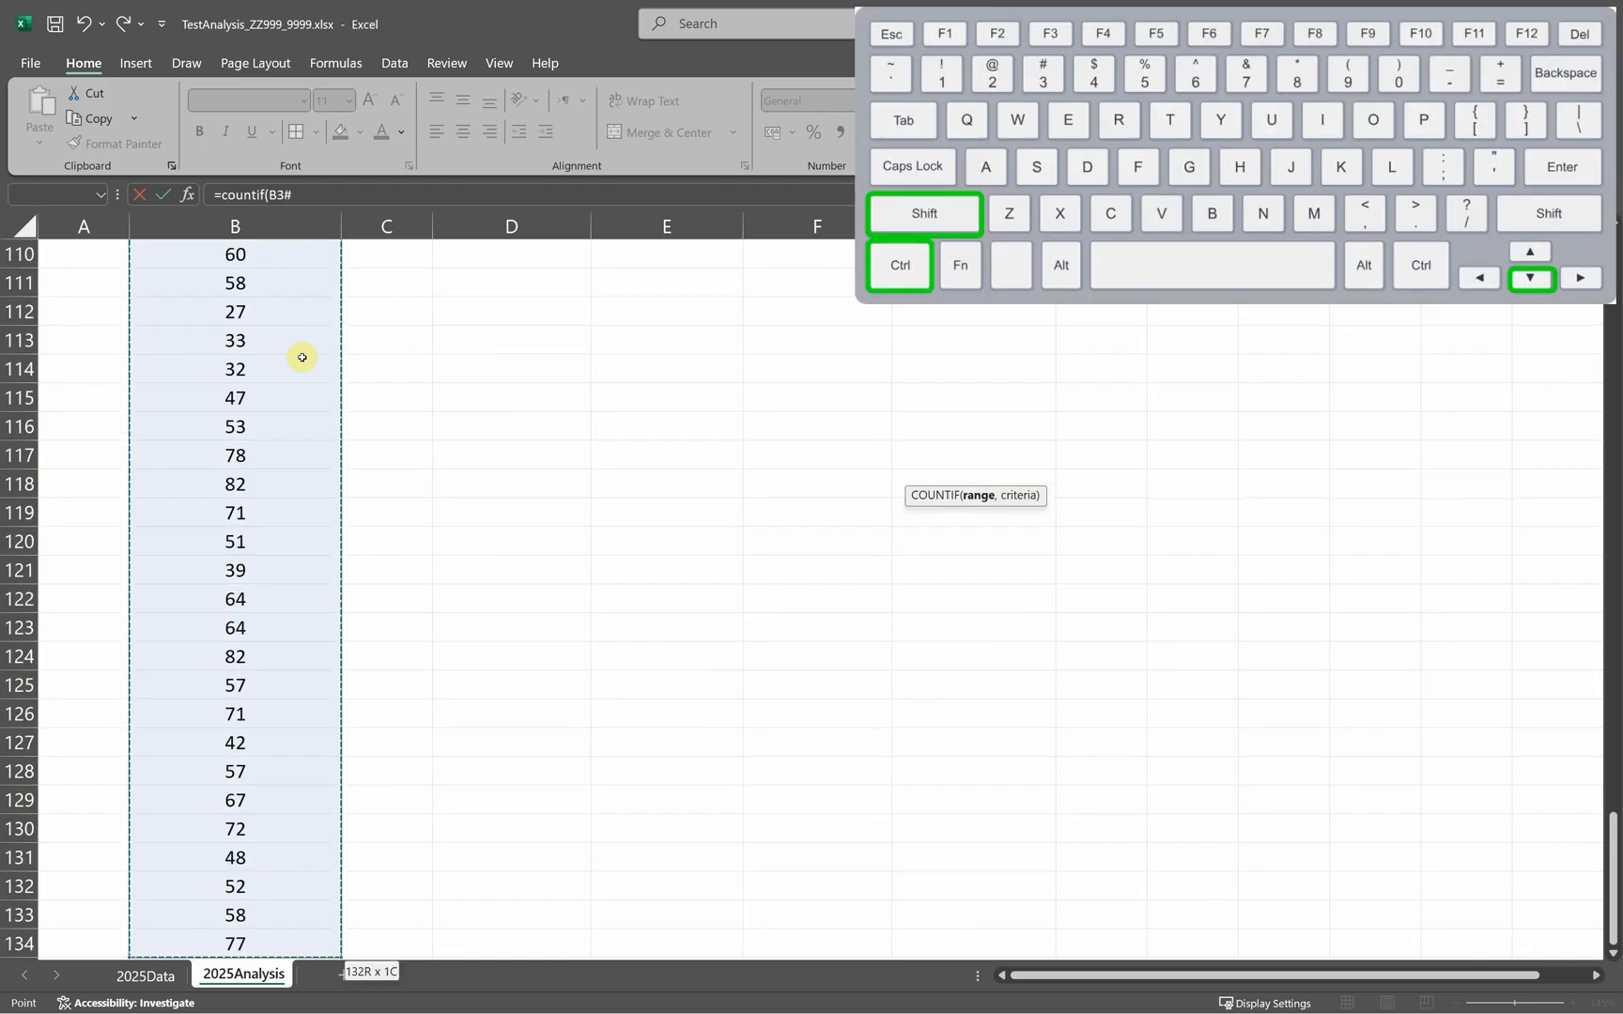
pyautogui.scroll(20, 631, 389)
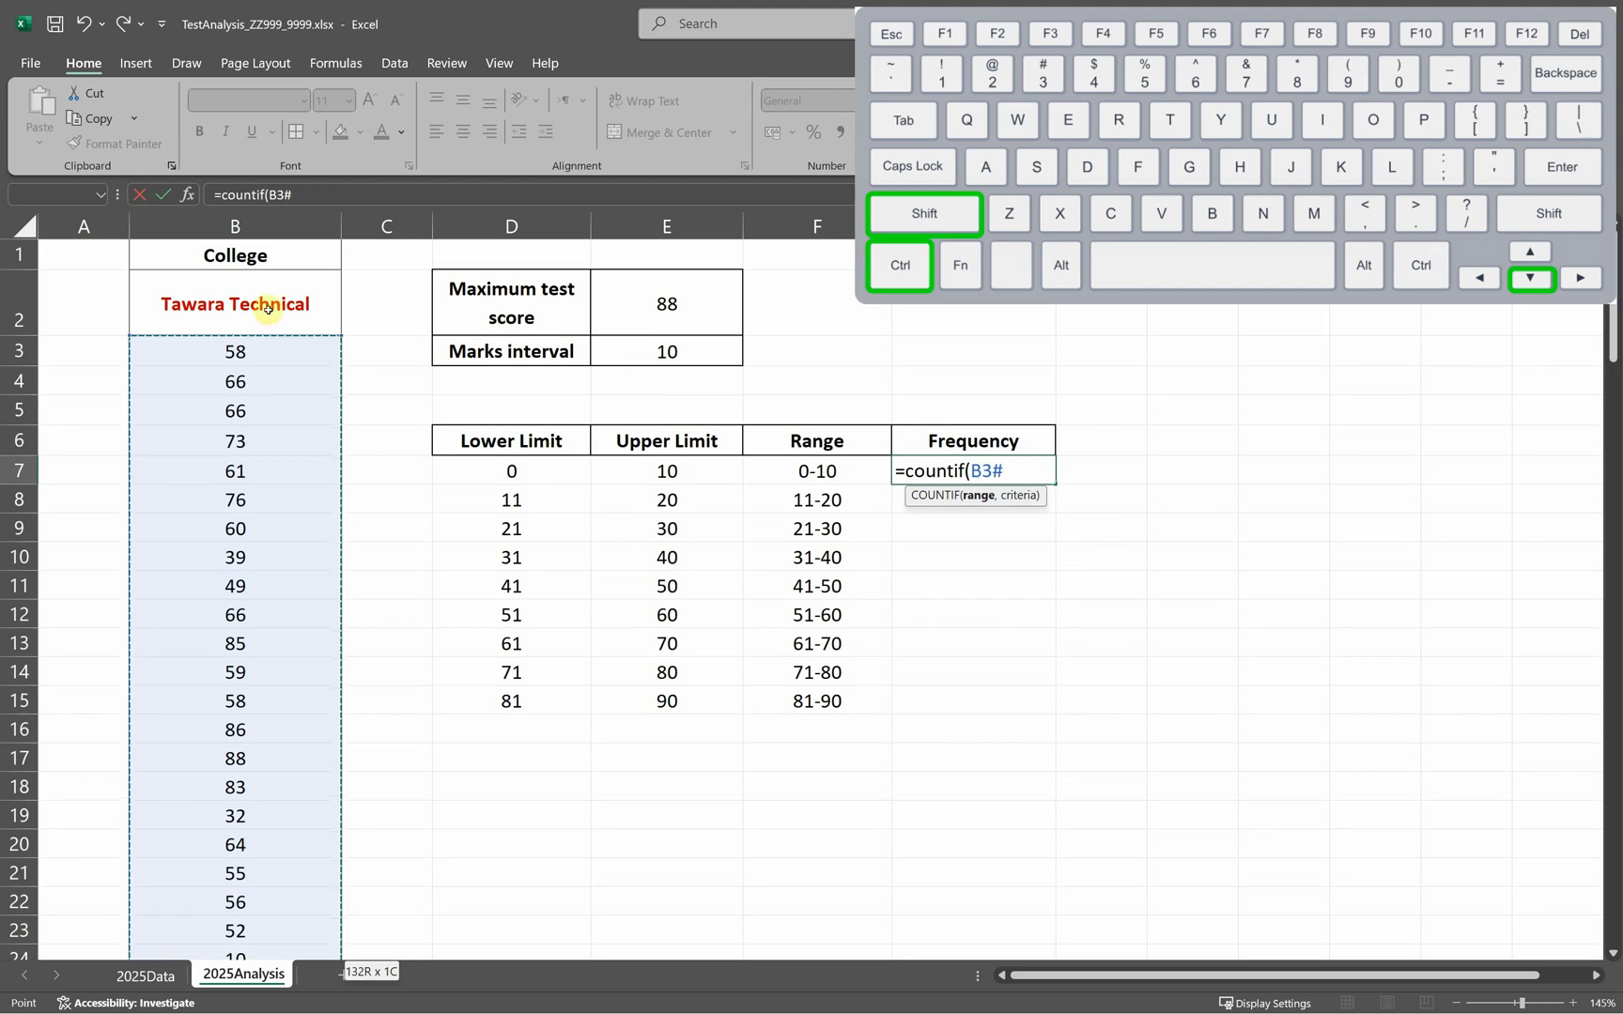
# Step: Complete the G7 formula with the lower limit criterion so that it reads =COUNTIF(B3#,">="&D7)
pyautogui.write(',>')
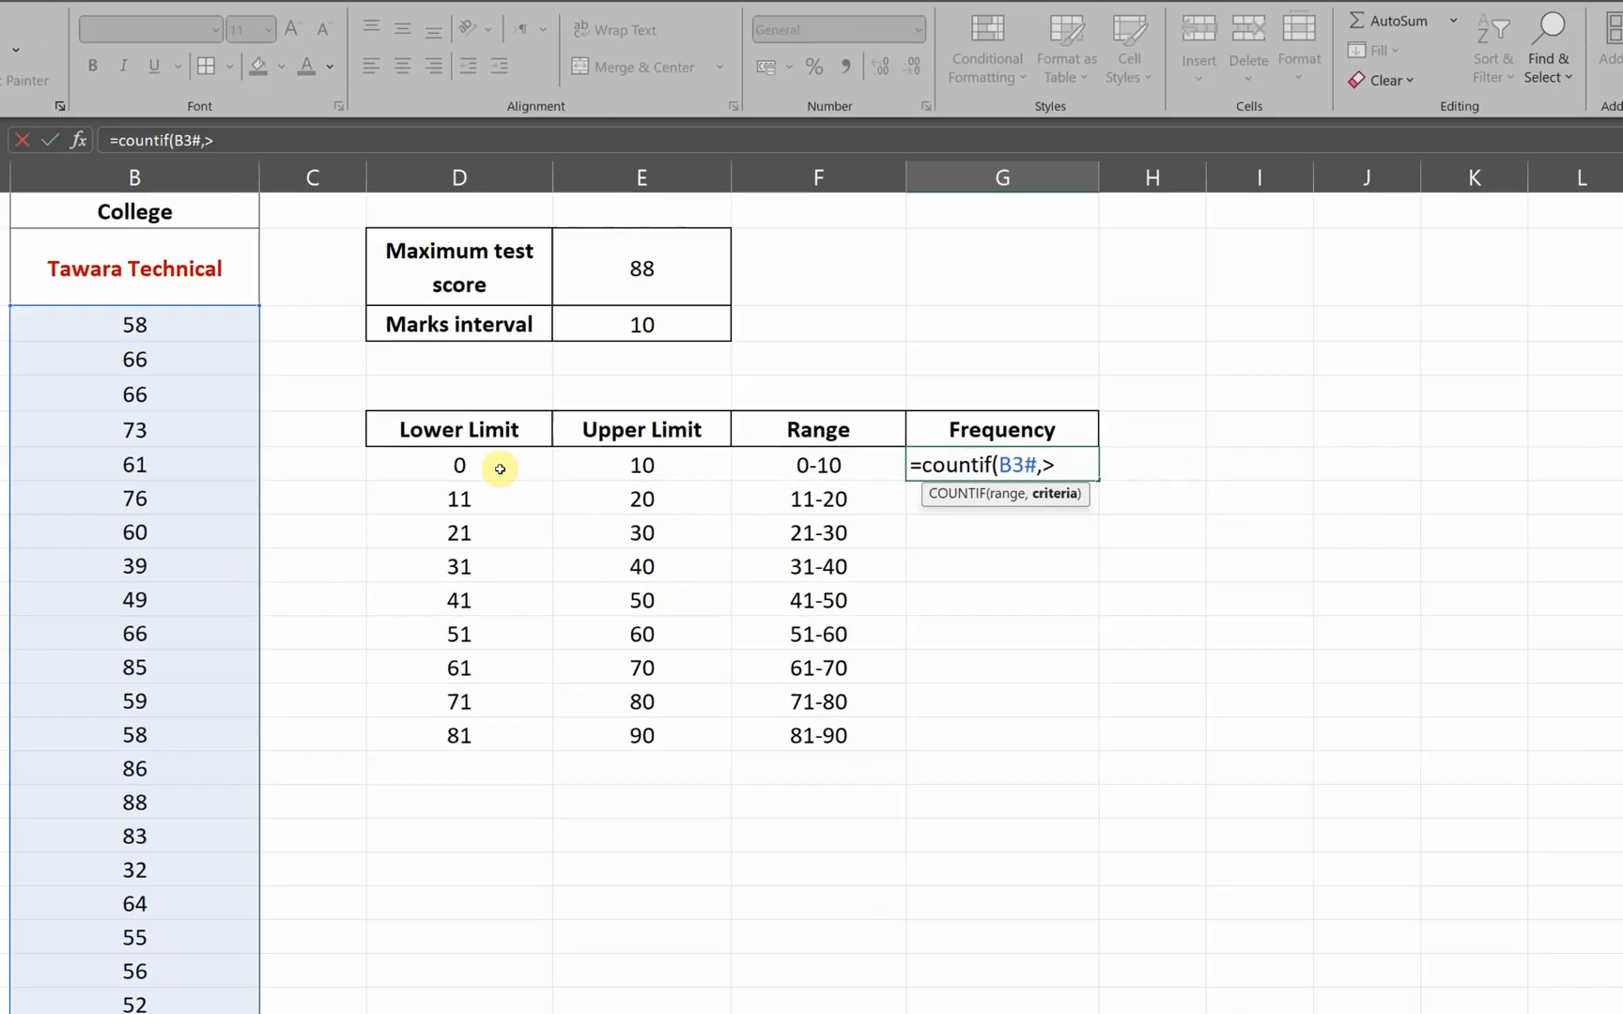
pyautogui.click(226, 435)
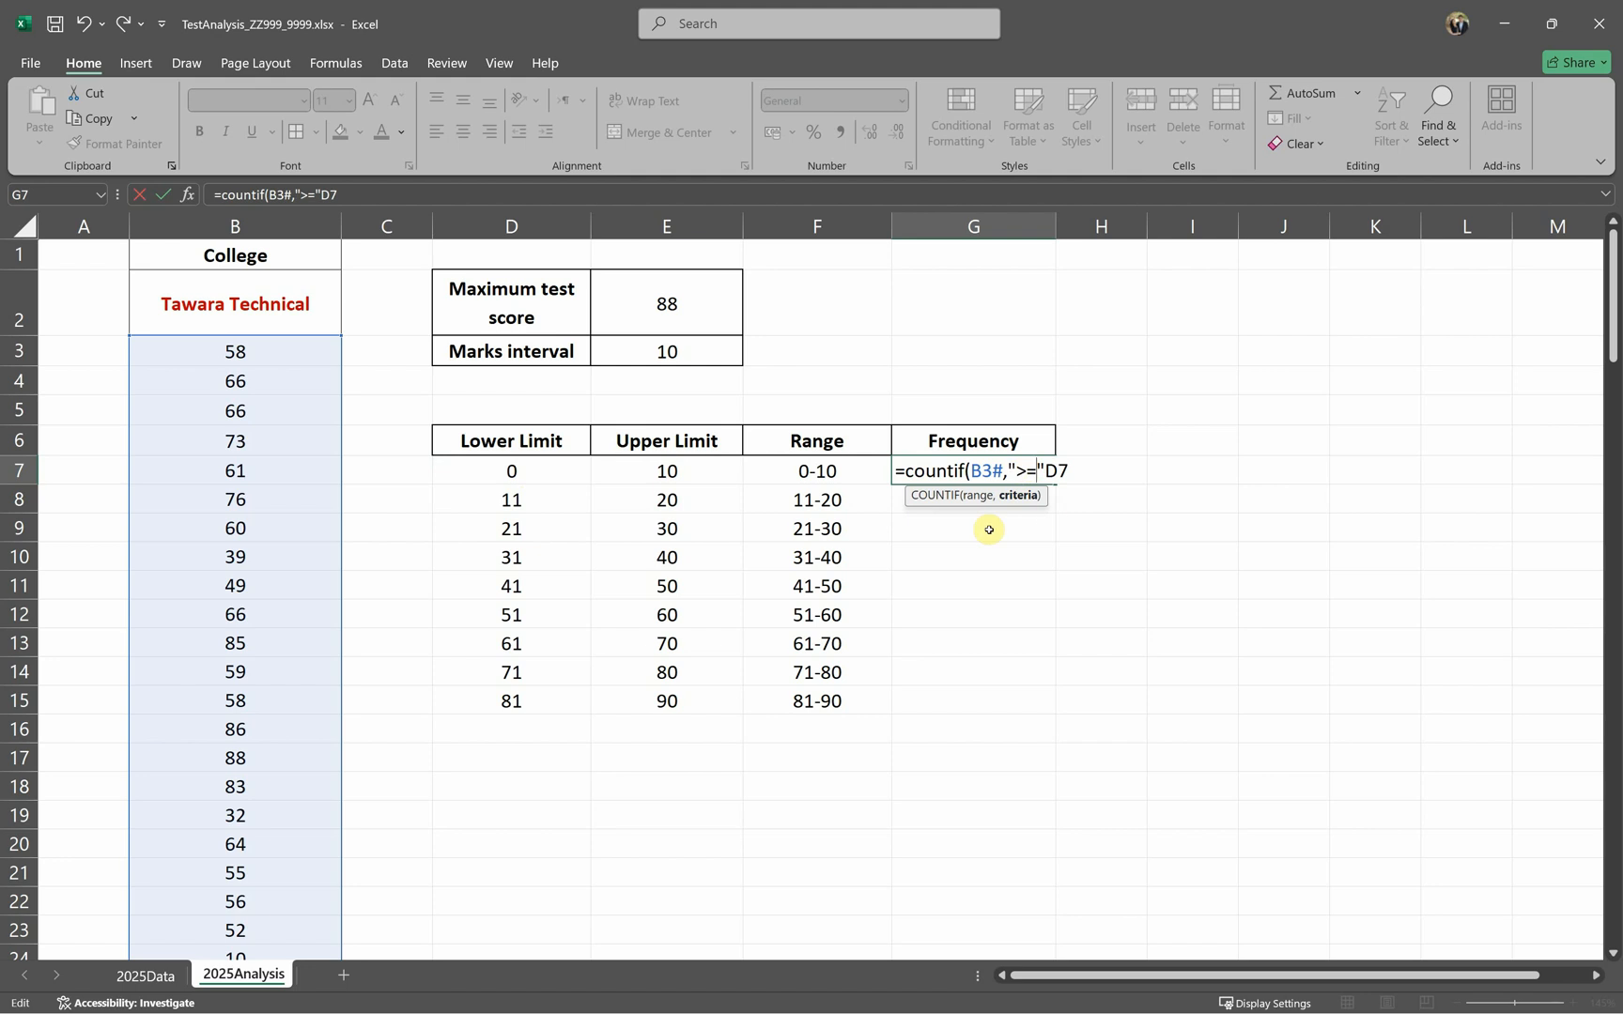
pyautogui.write(')')
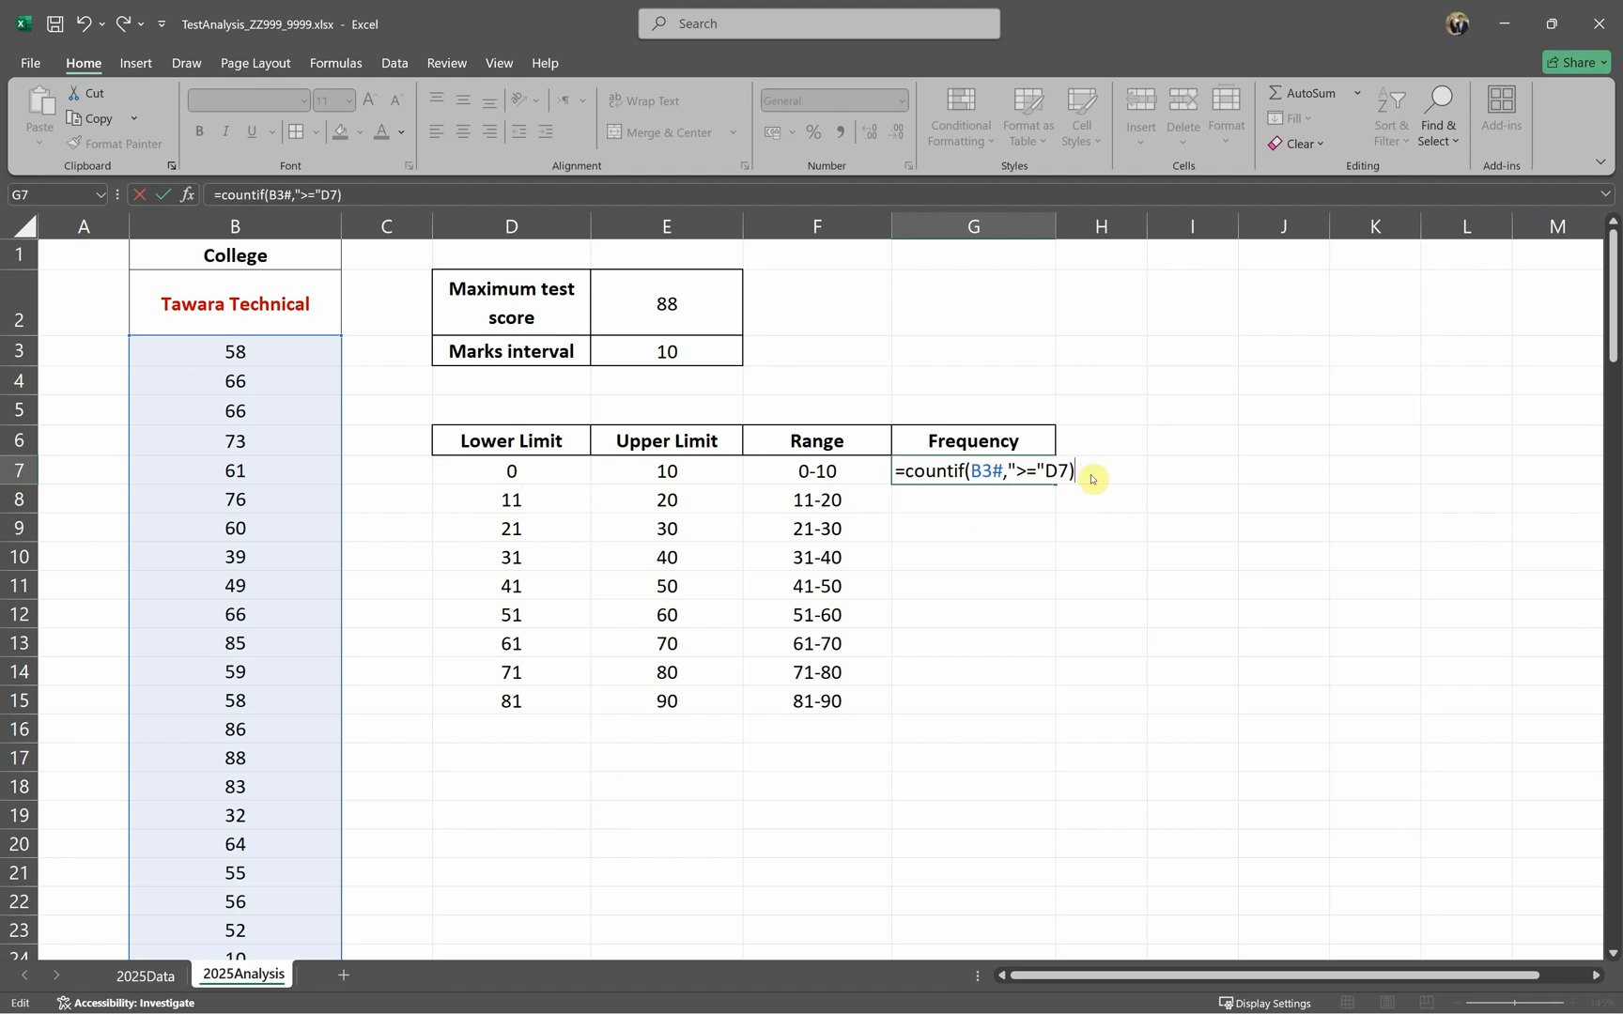
pyautogui.click(1050, 472)
pyautogui.write('&')
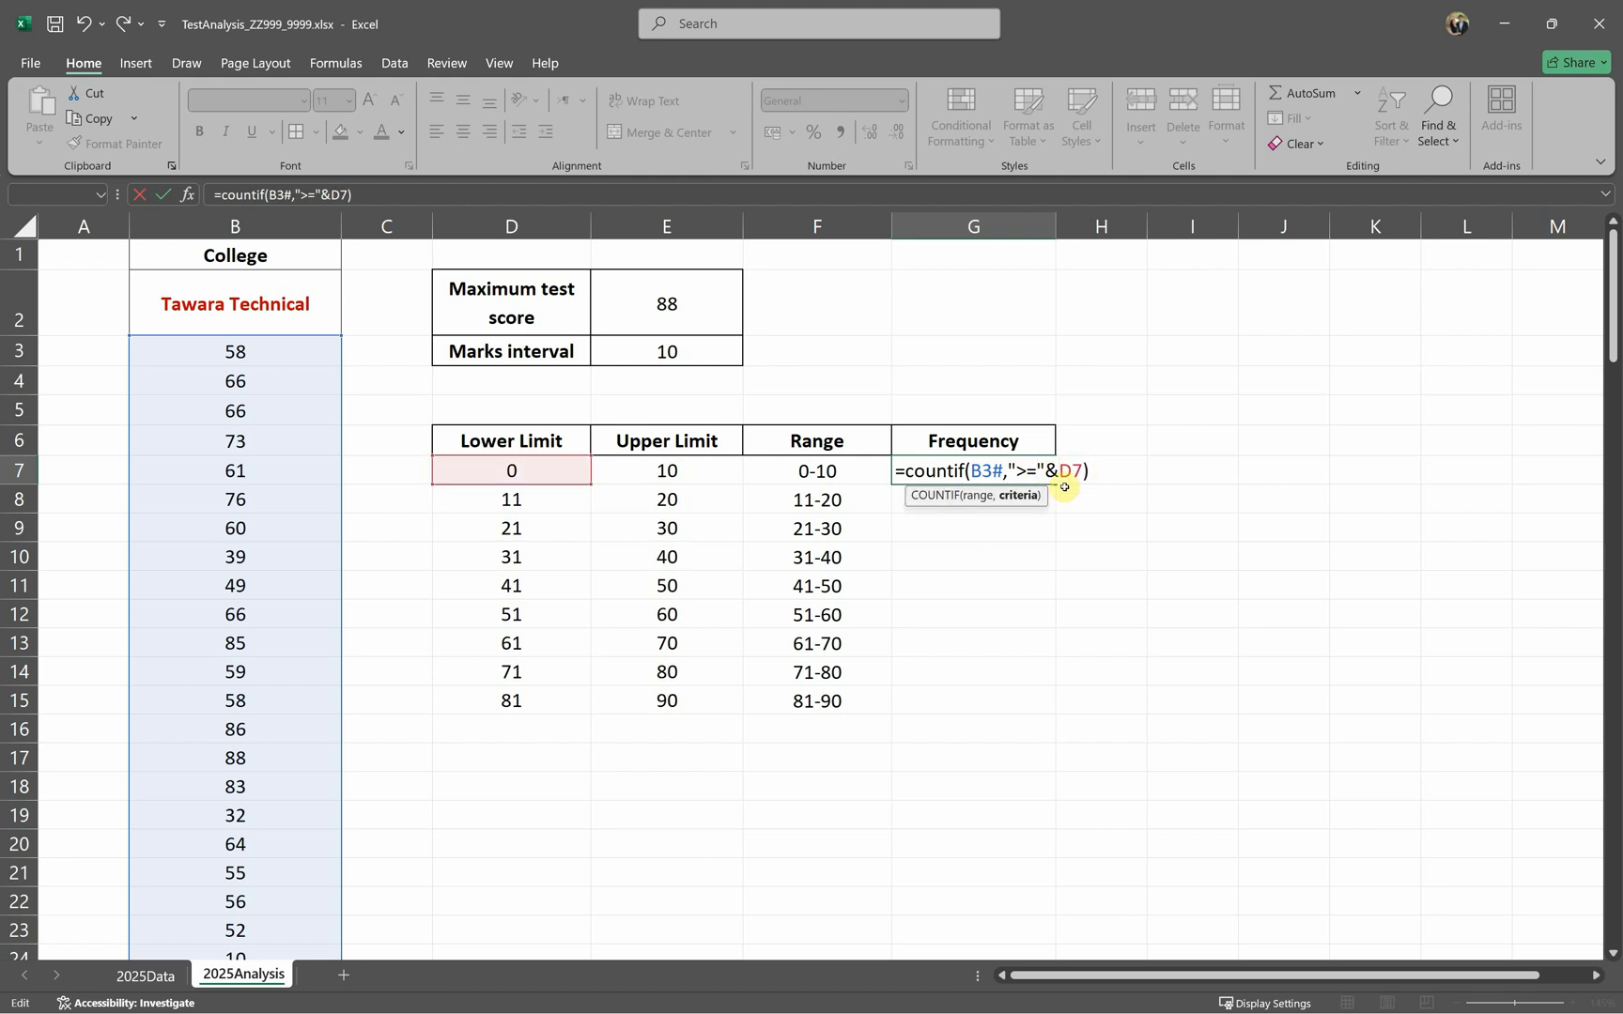
pyautogui.press('Return')
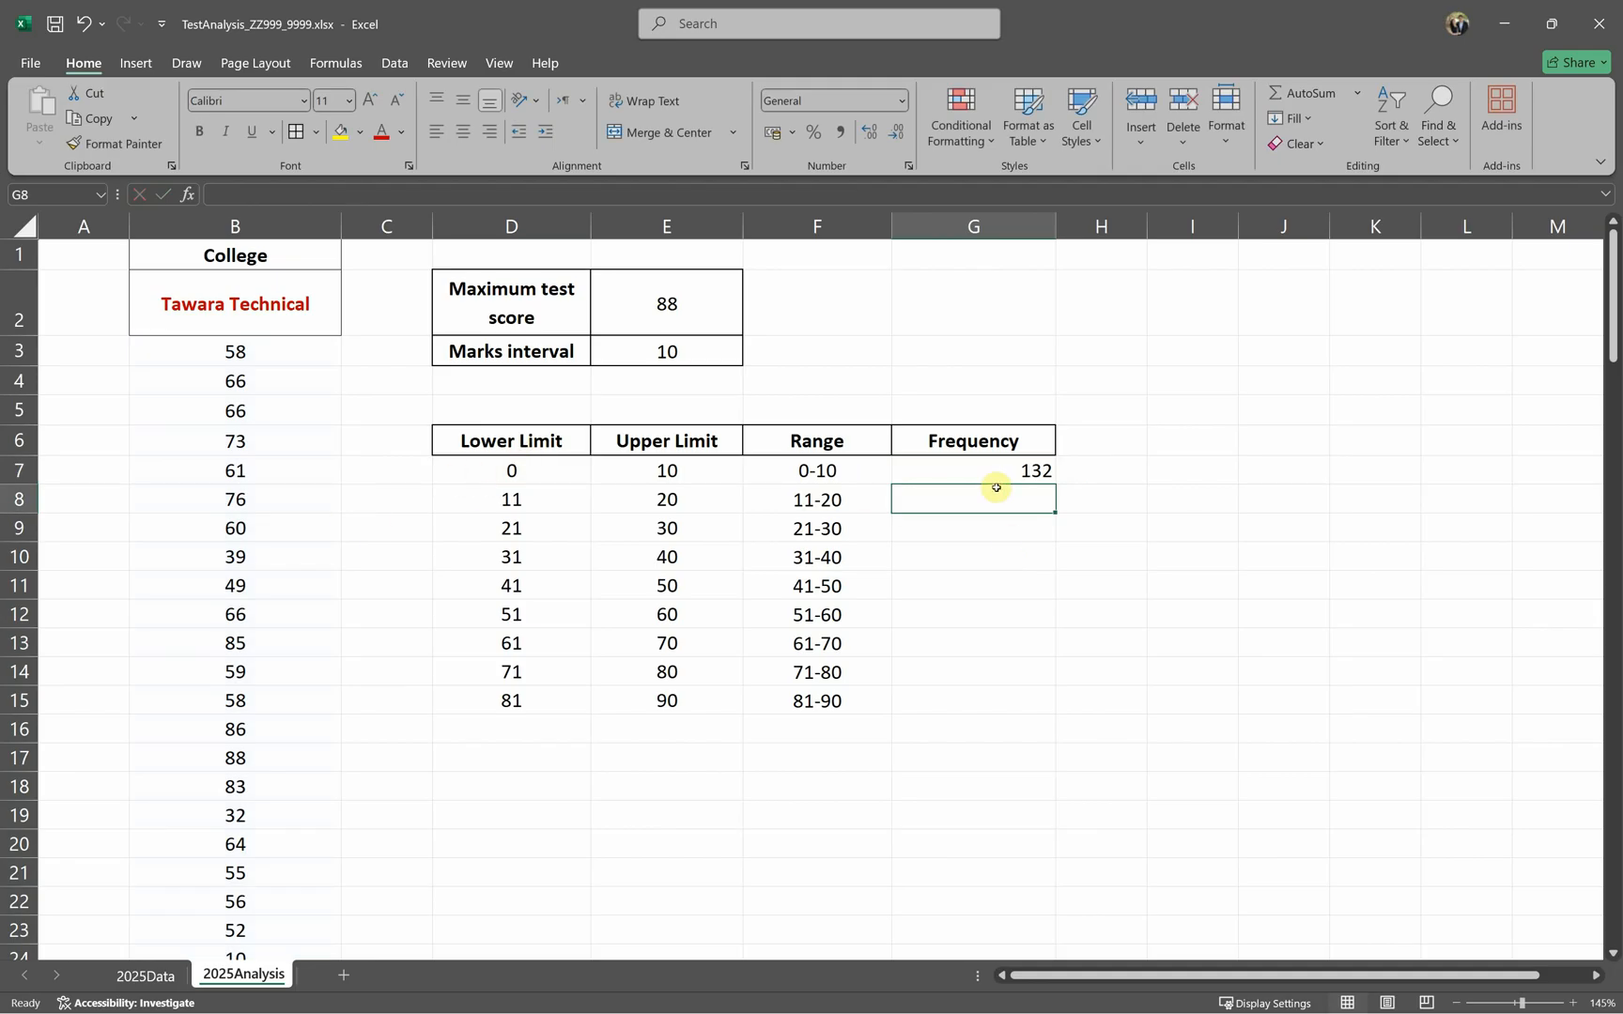
# Step: Check the list of marks in column B down to its last row against the count in G7
pyautogui.scroll(-20, 285, 647)
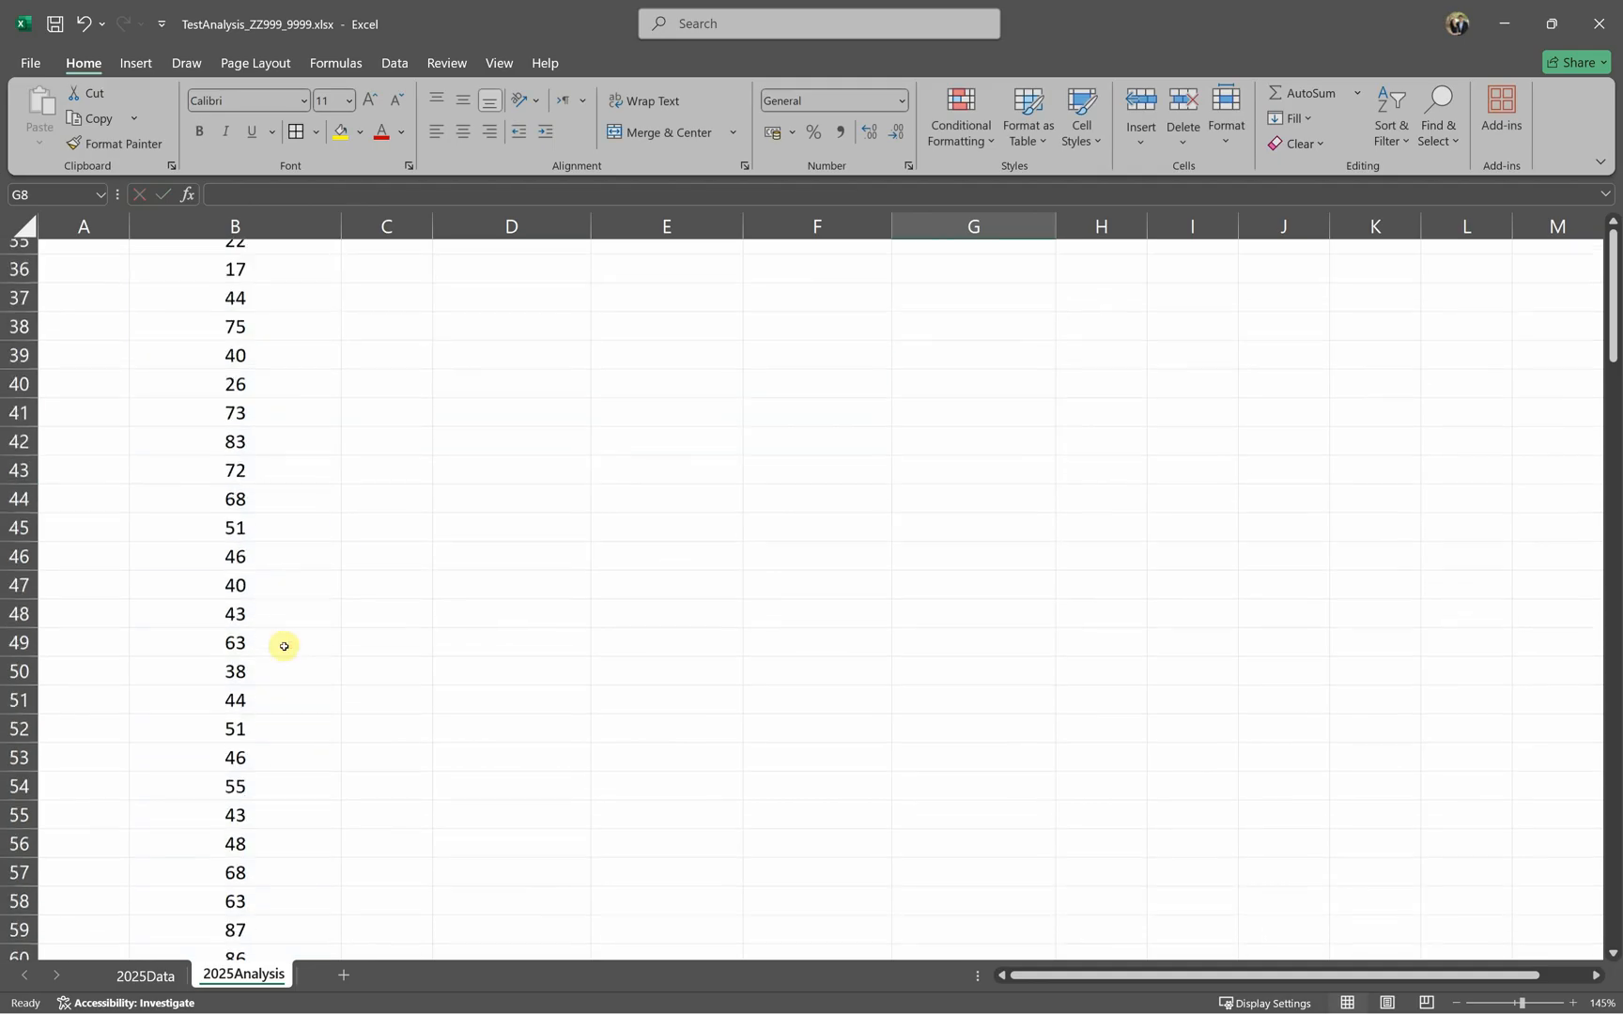
pyautogui.scroll(2, 283, 645)
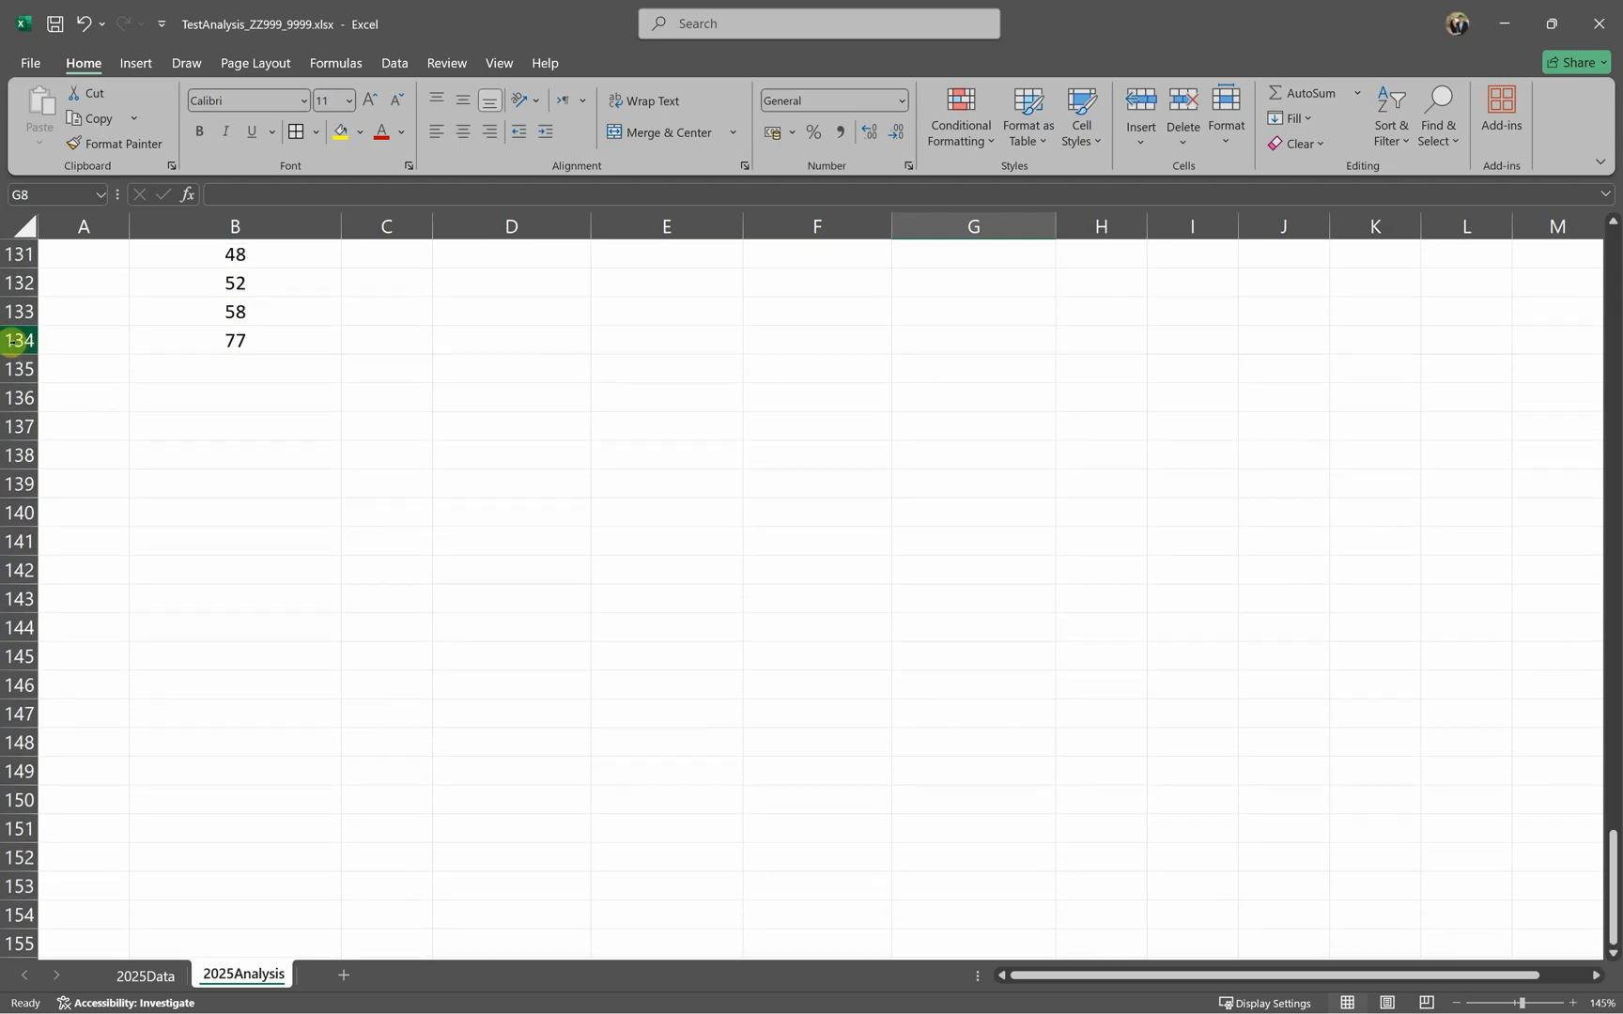
pyautogui.scroll(20, 399, 531)
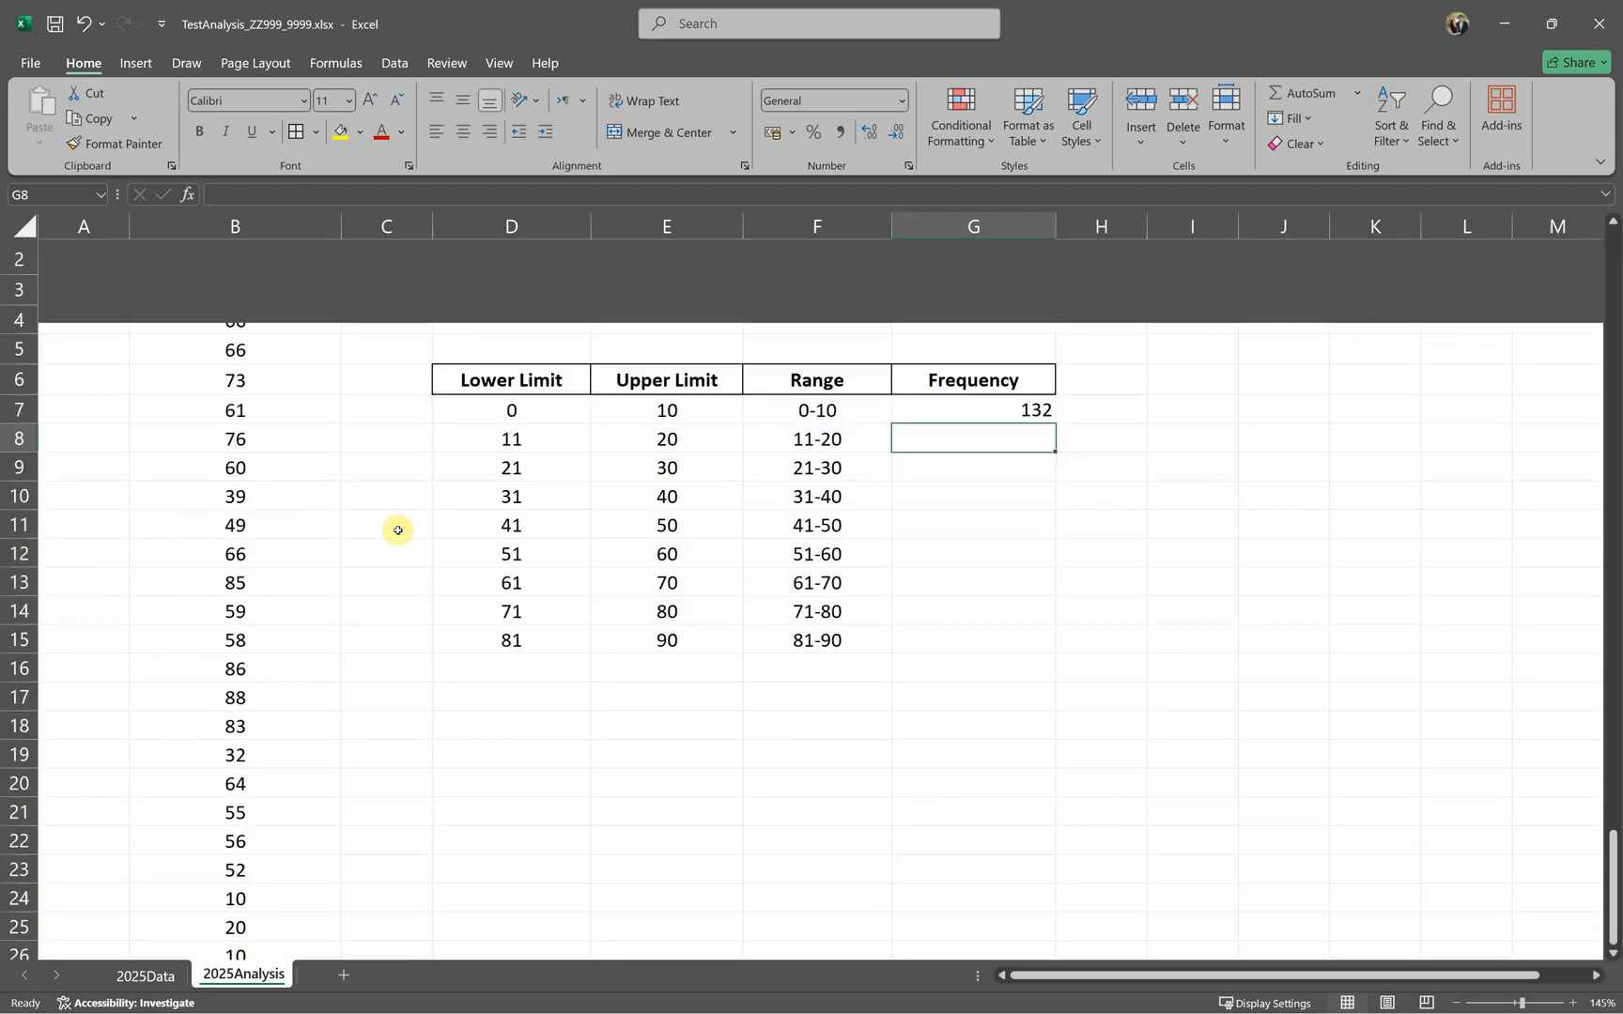
pyautogui.scroll(2, 398, 531)
# Step: Centre the contents of the whole Frequency column G horizontally
pyautogui.click(988, 463)
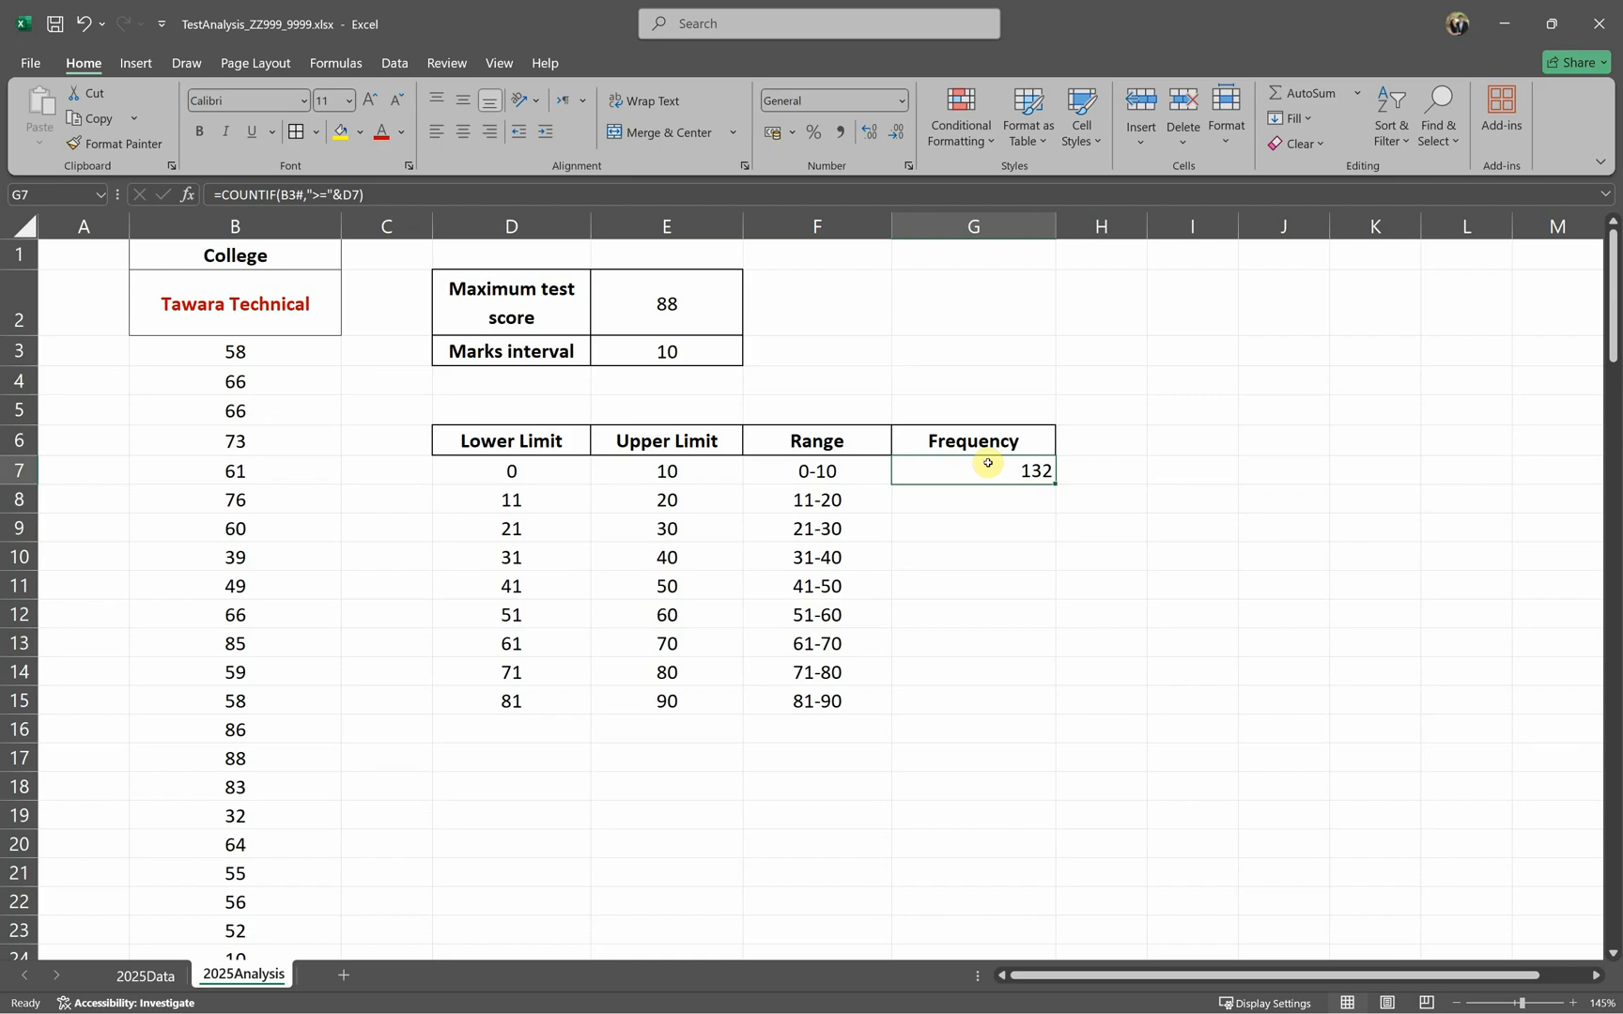
pyautogui.click(977, 226)
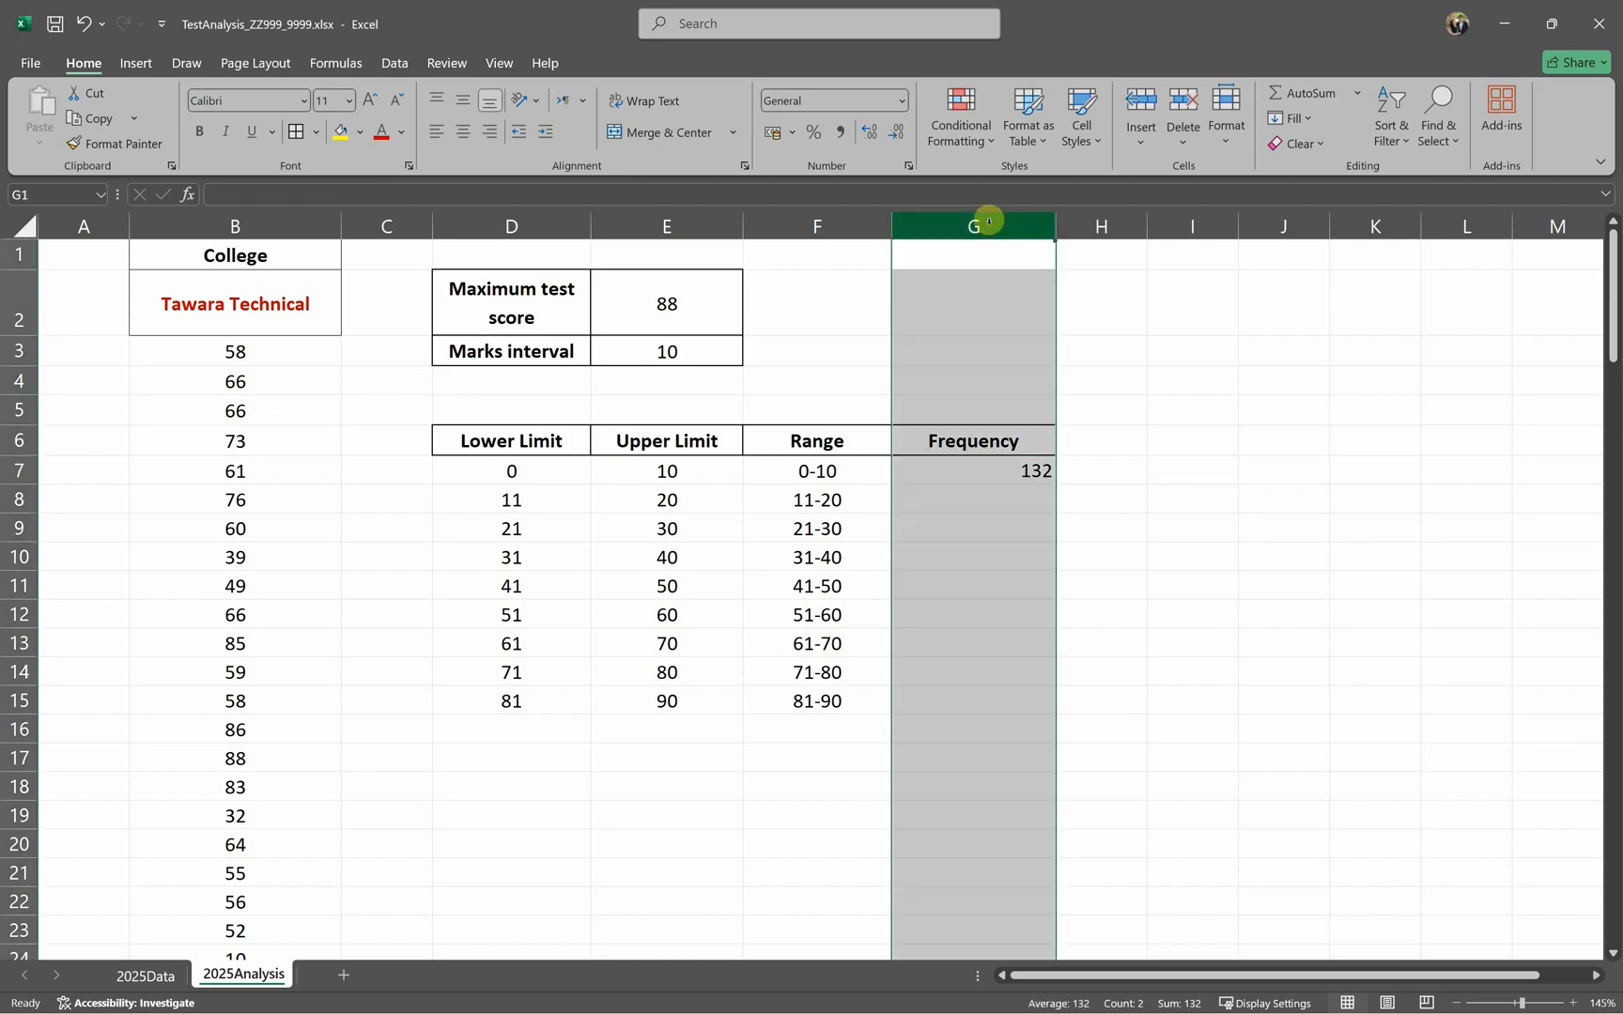
pyautogui.click(463, 131)
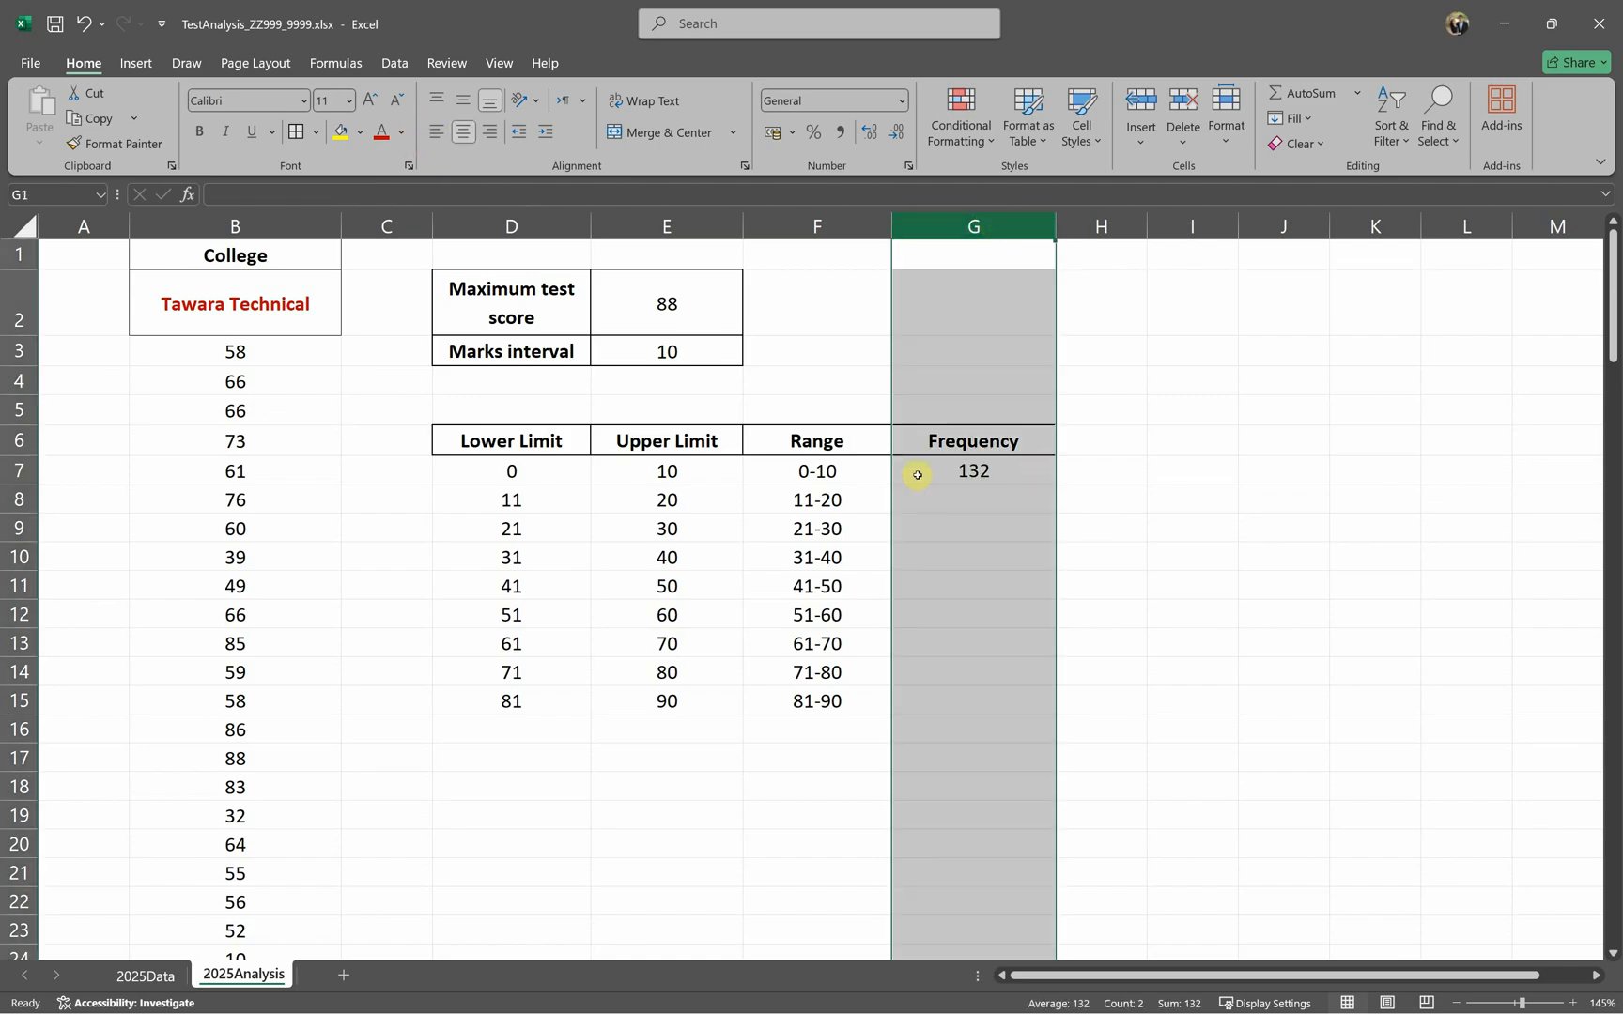
# Step: Change the formula in G7 from COUNTIF to COUNTIFS and add B3# as its second criteria range
pyautogui.click(951, 474)
pyautogui.doubleClick(951, 474)
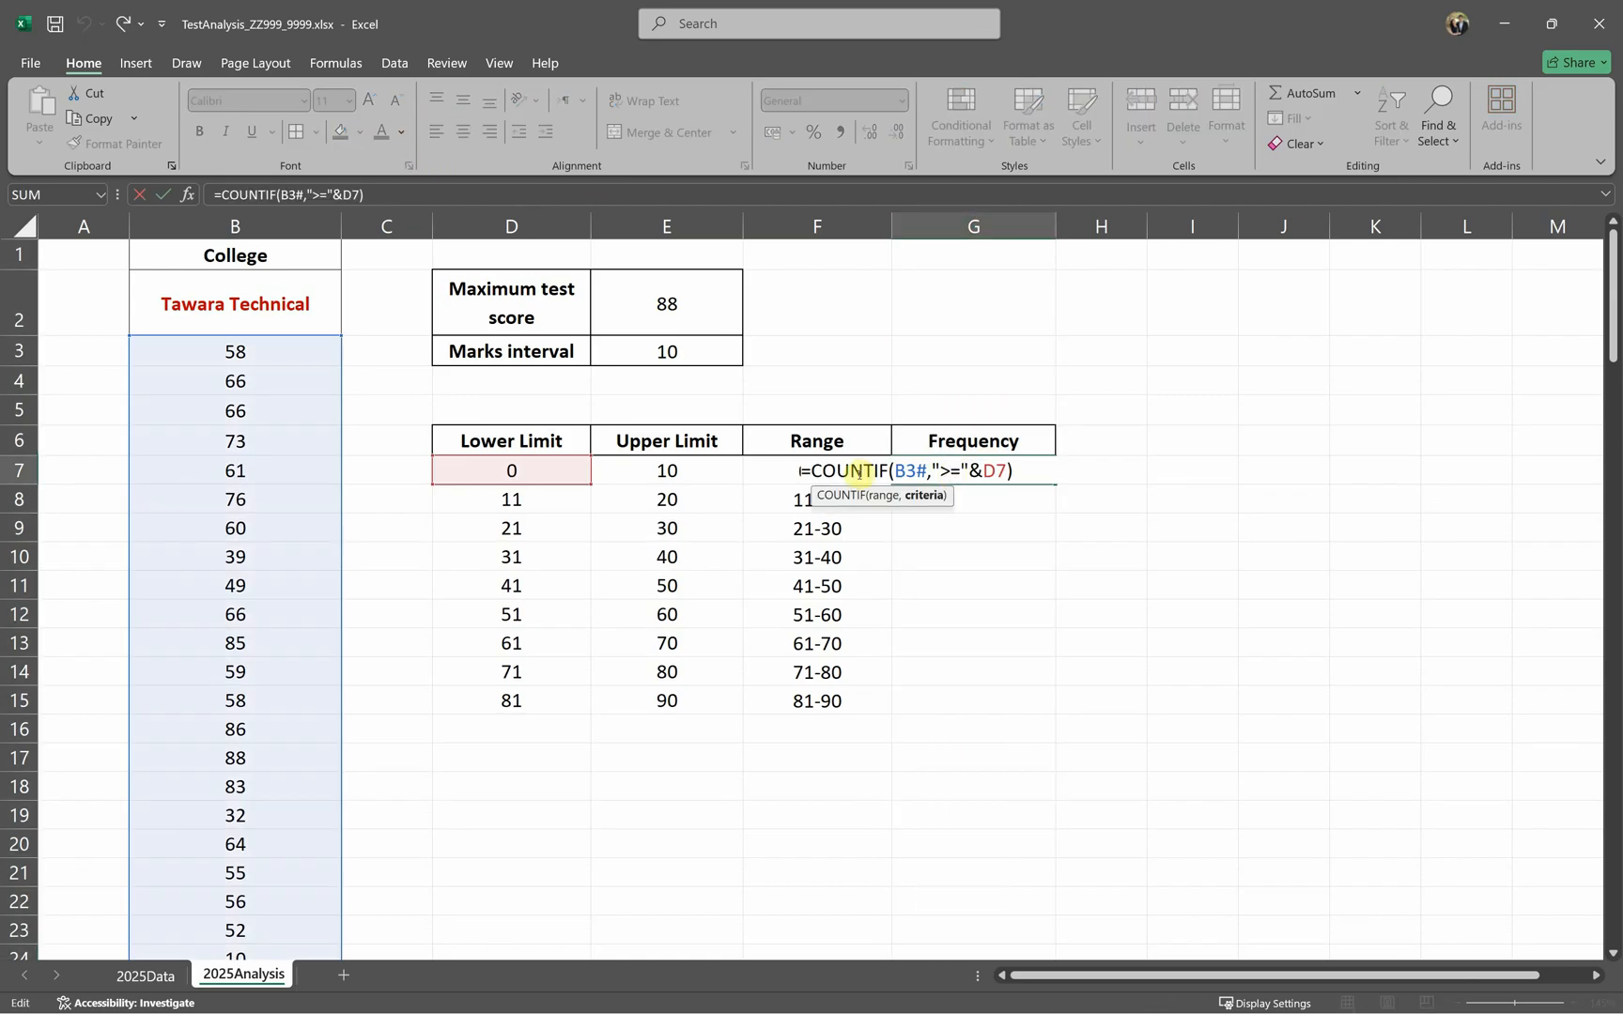
pyautogui.click(889, 472)
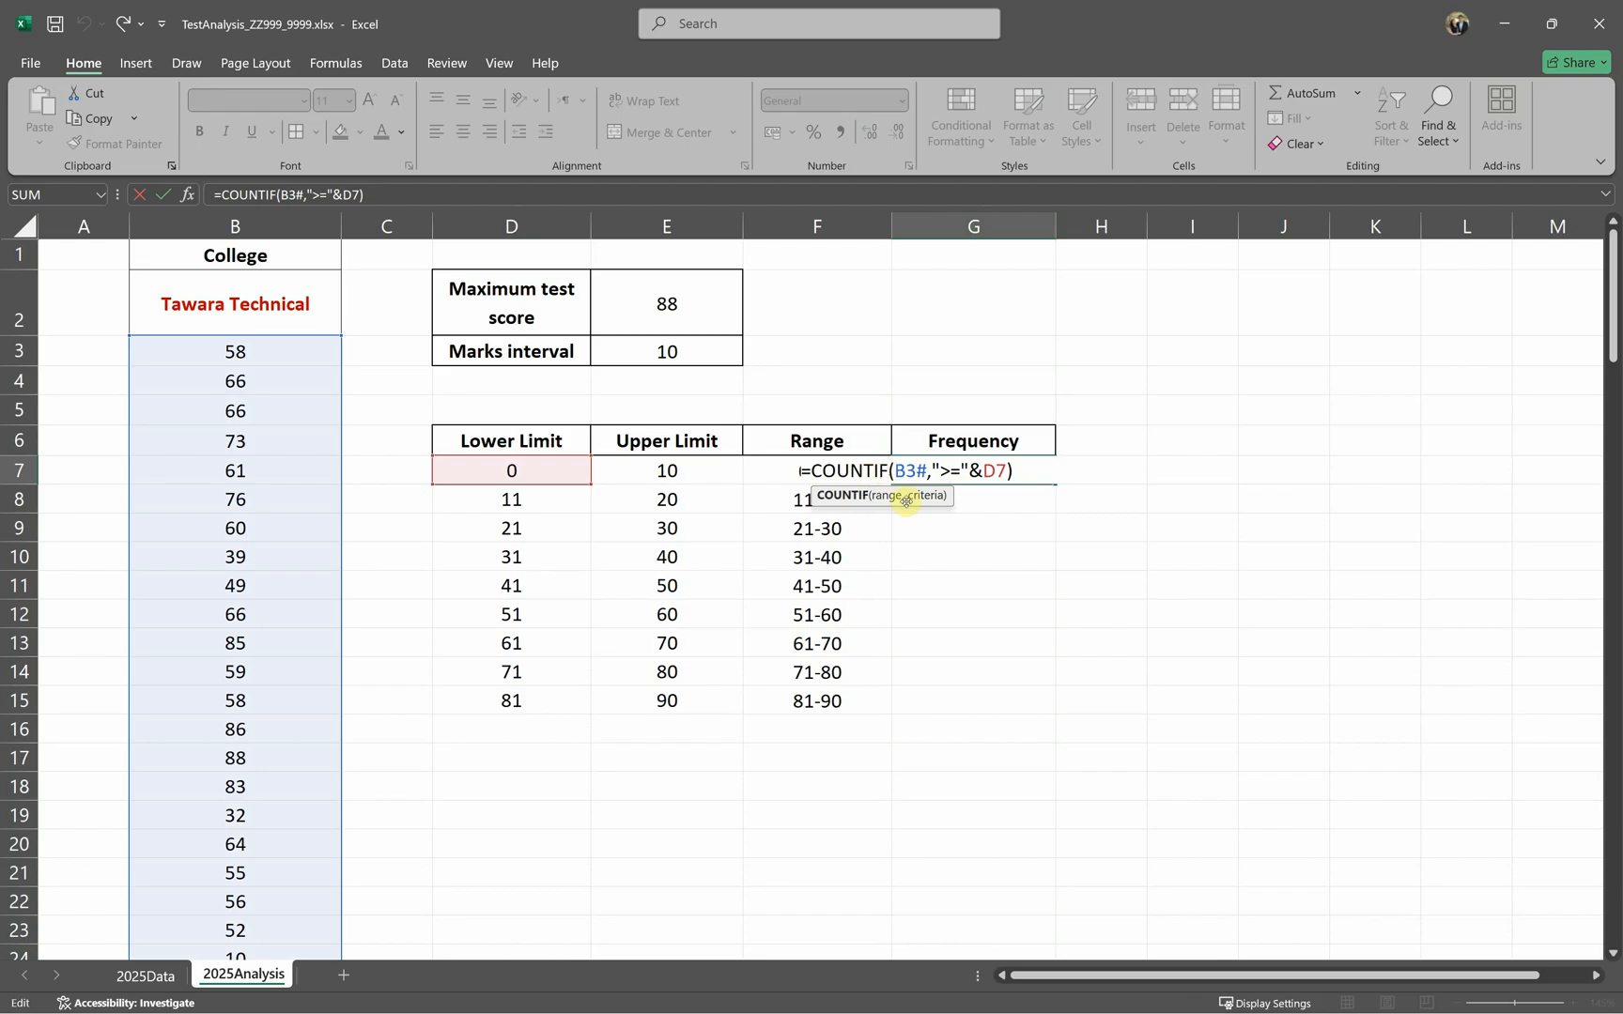
pyautogui.write('S')
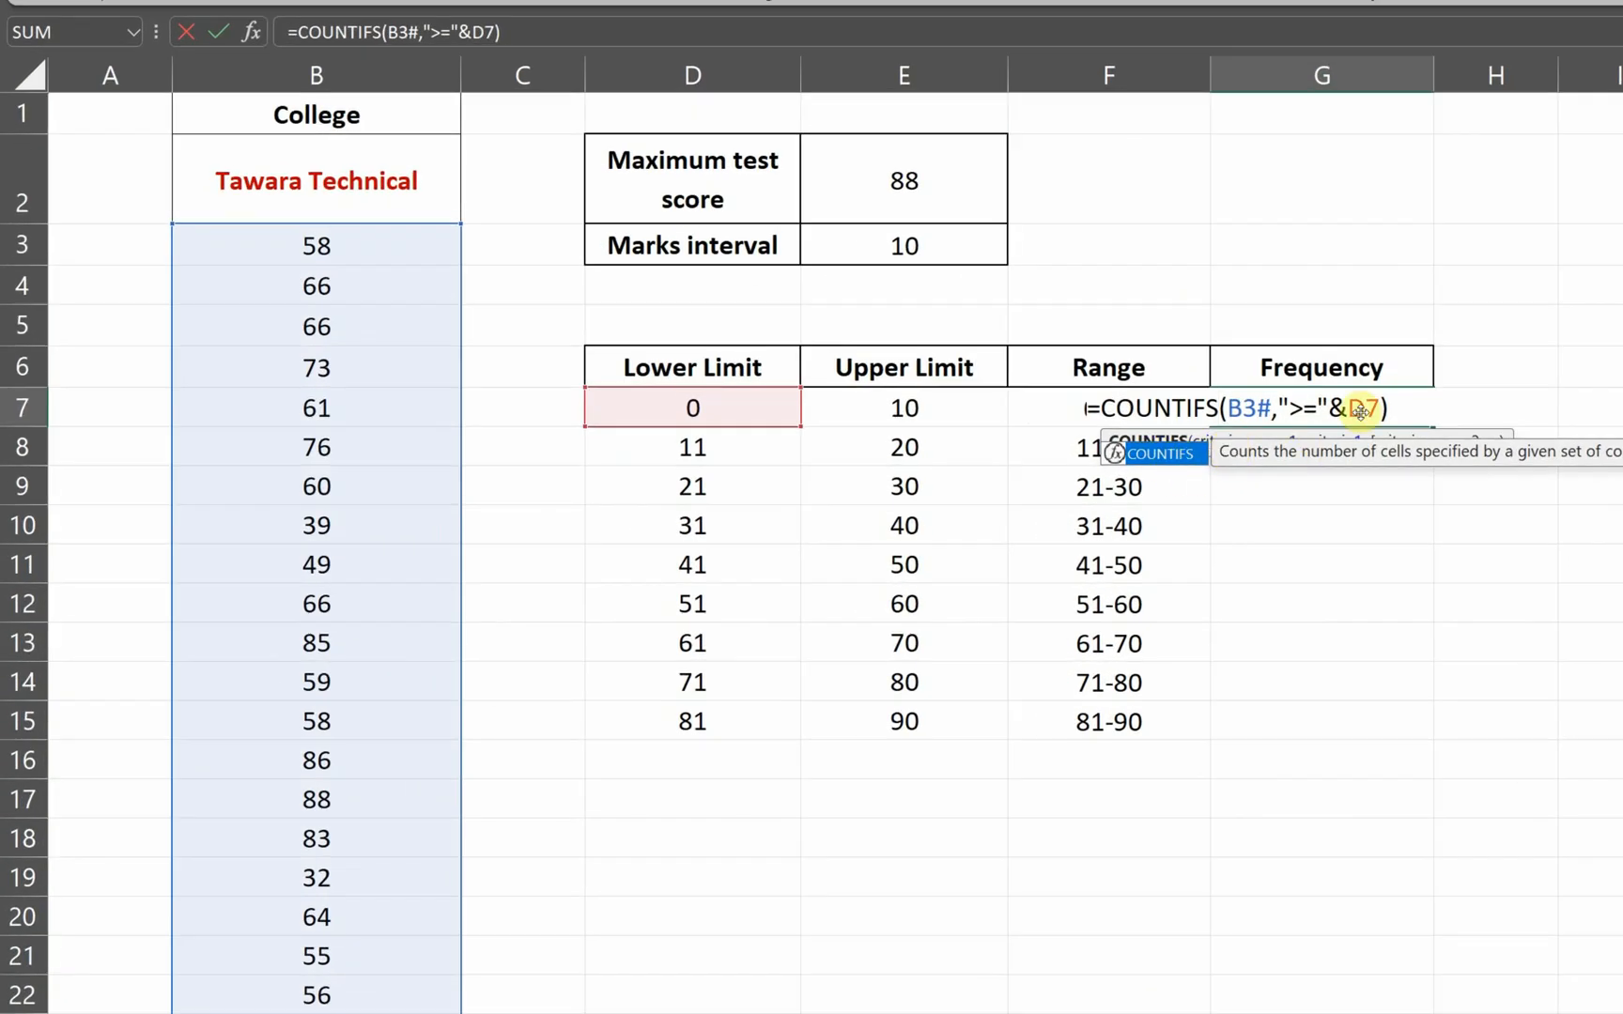
pyautogui.click(1359, 410)
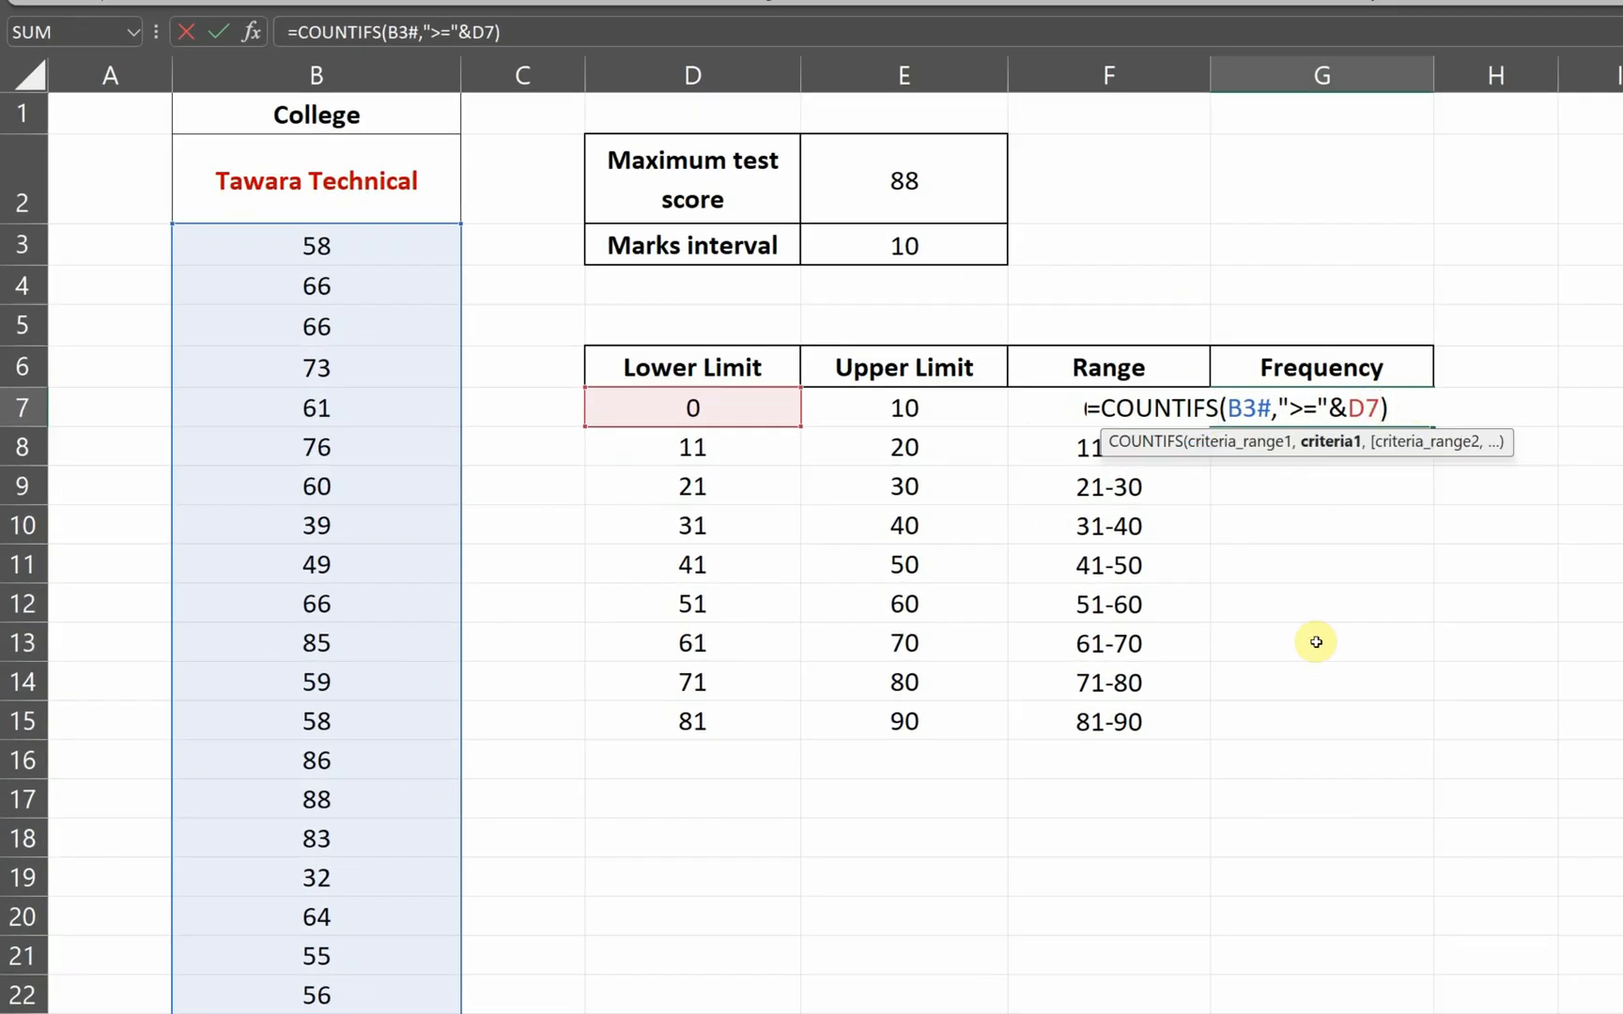
pyautogui.write(',')
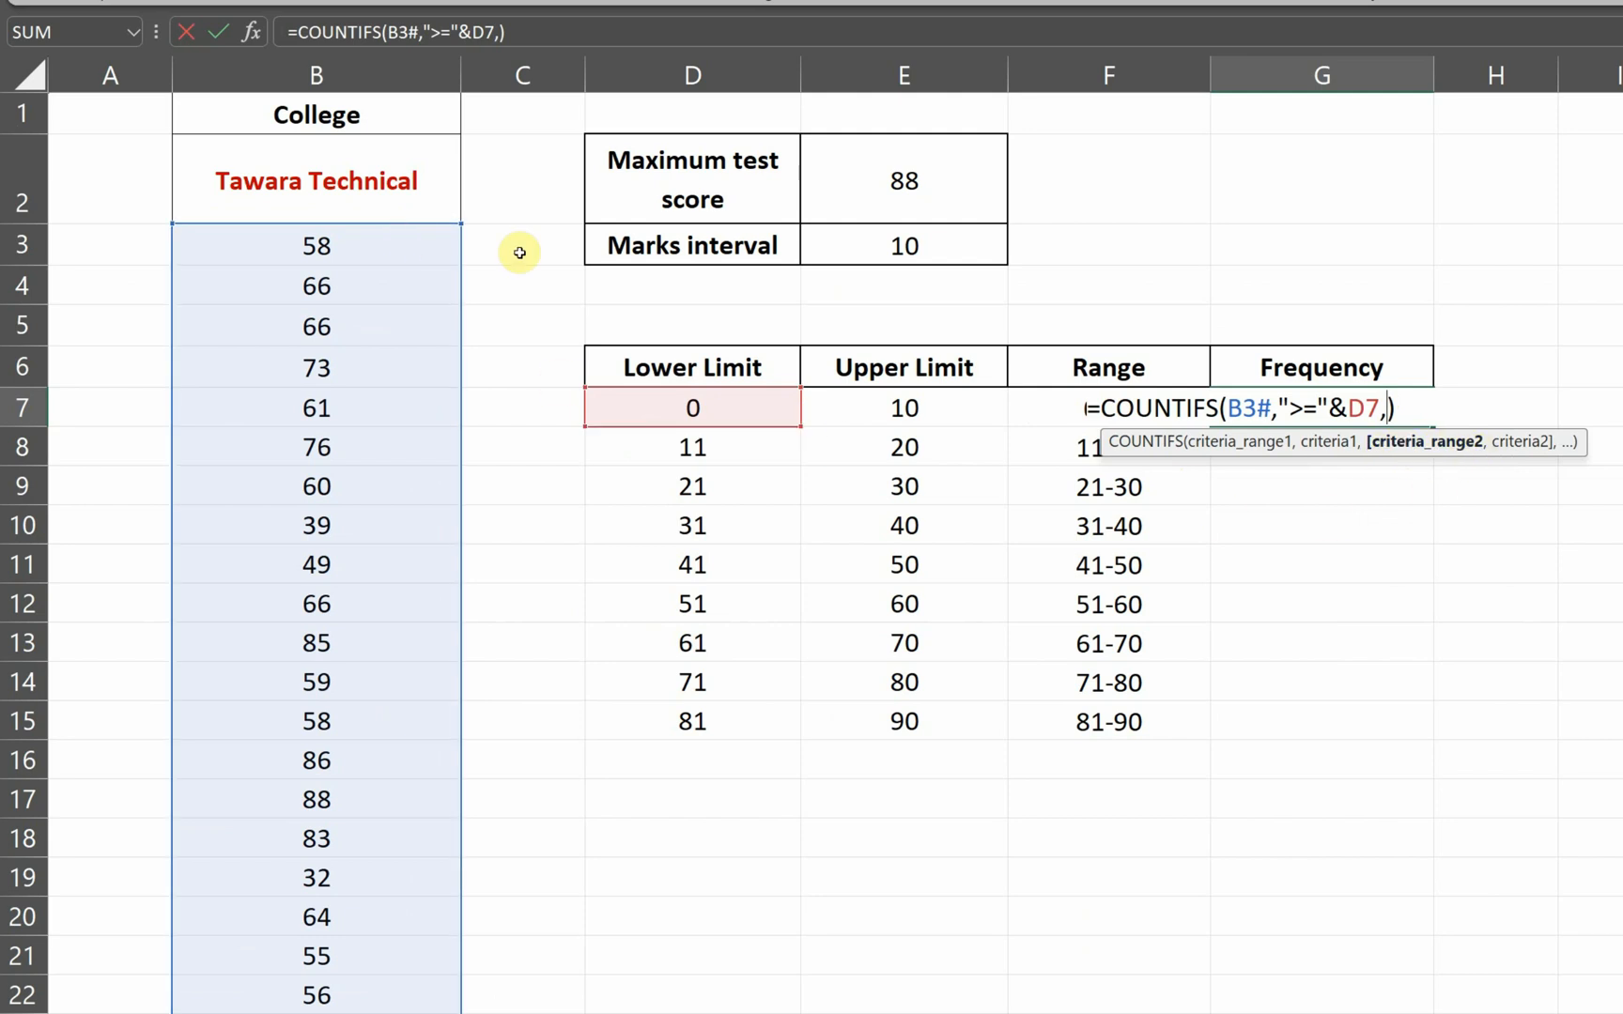
pyautogui.write('B#')
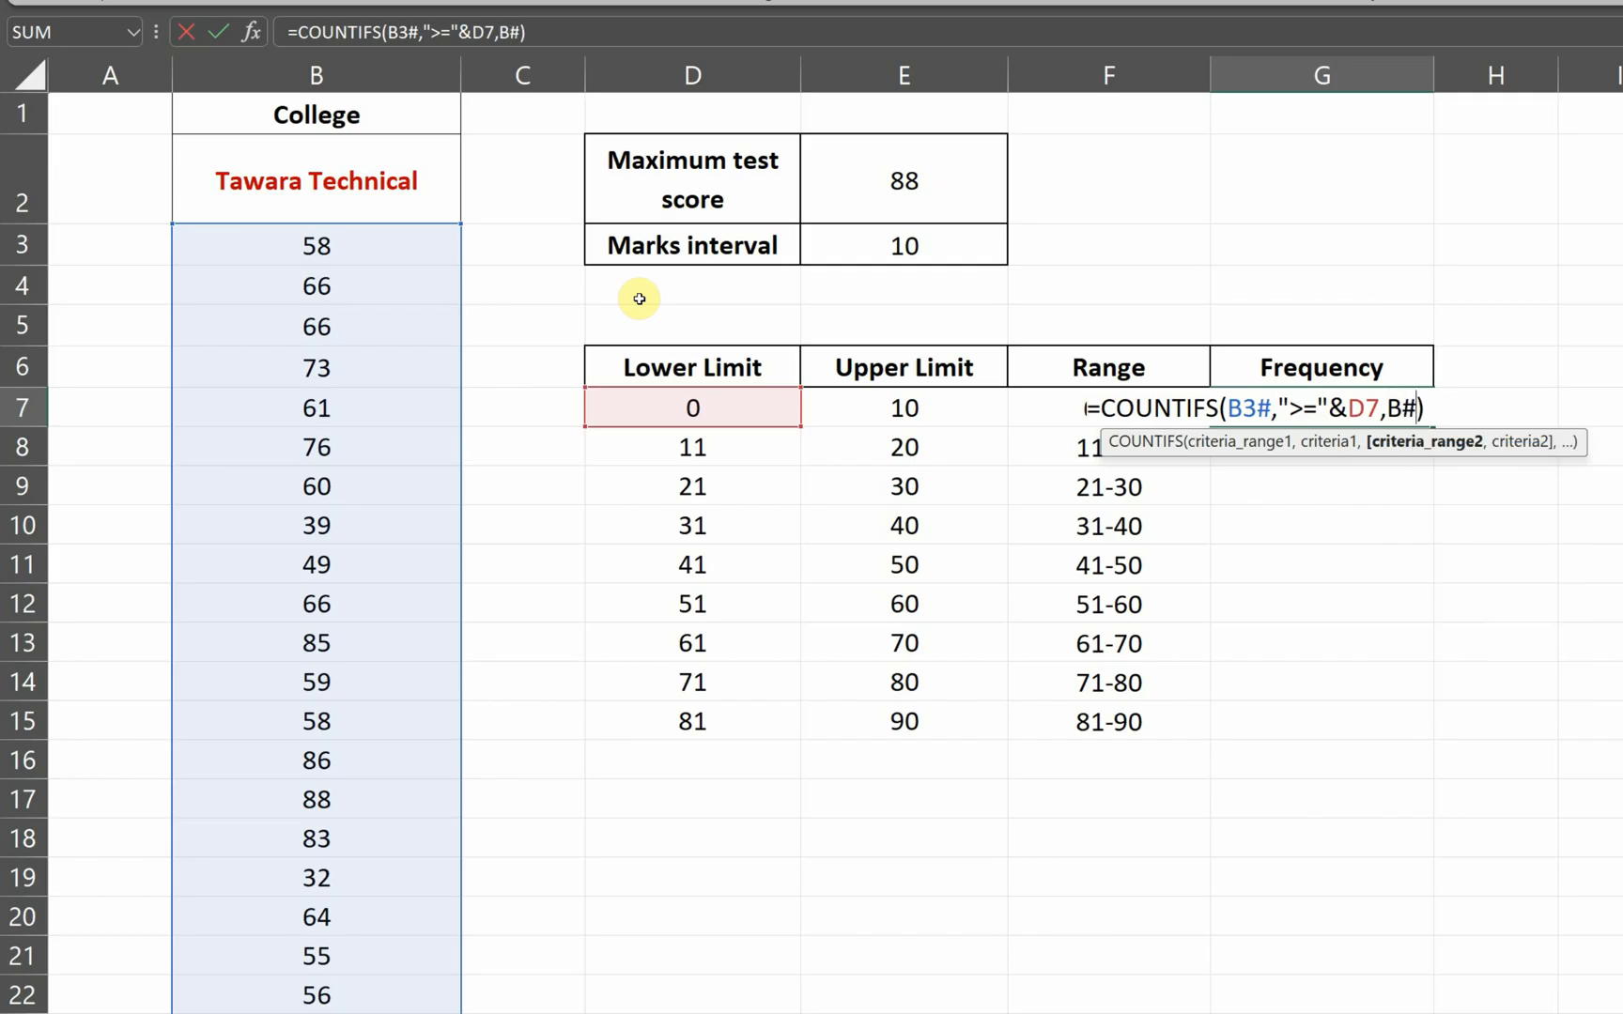
pyautogui.press('BackSpace')
pyautogui.write('3#')
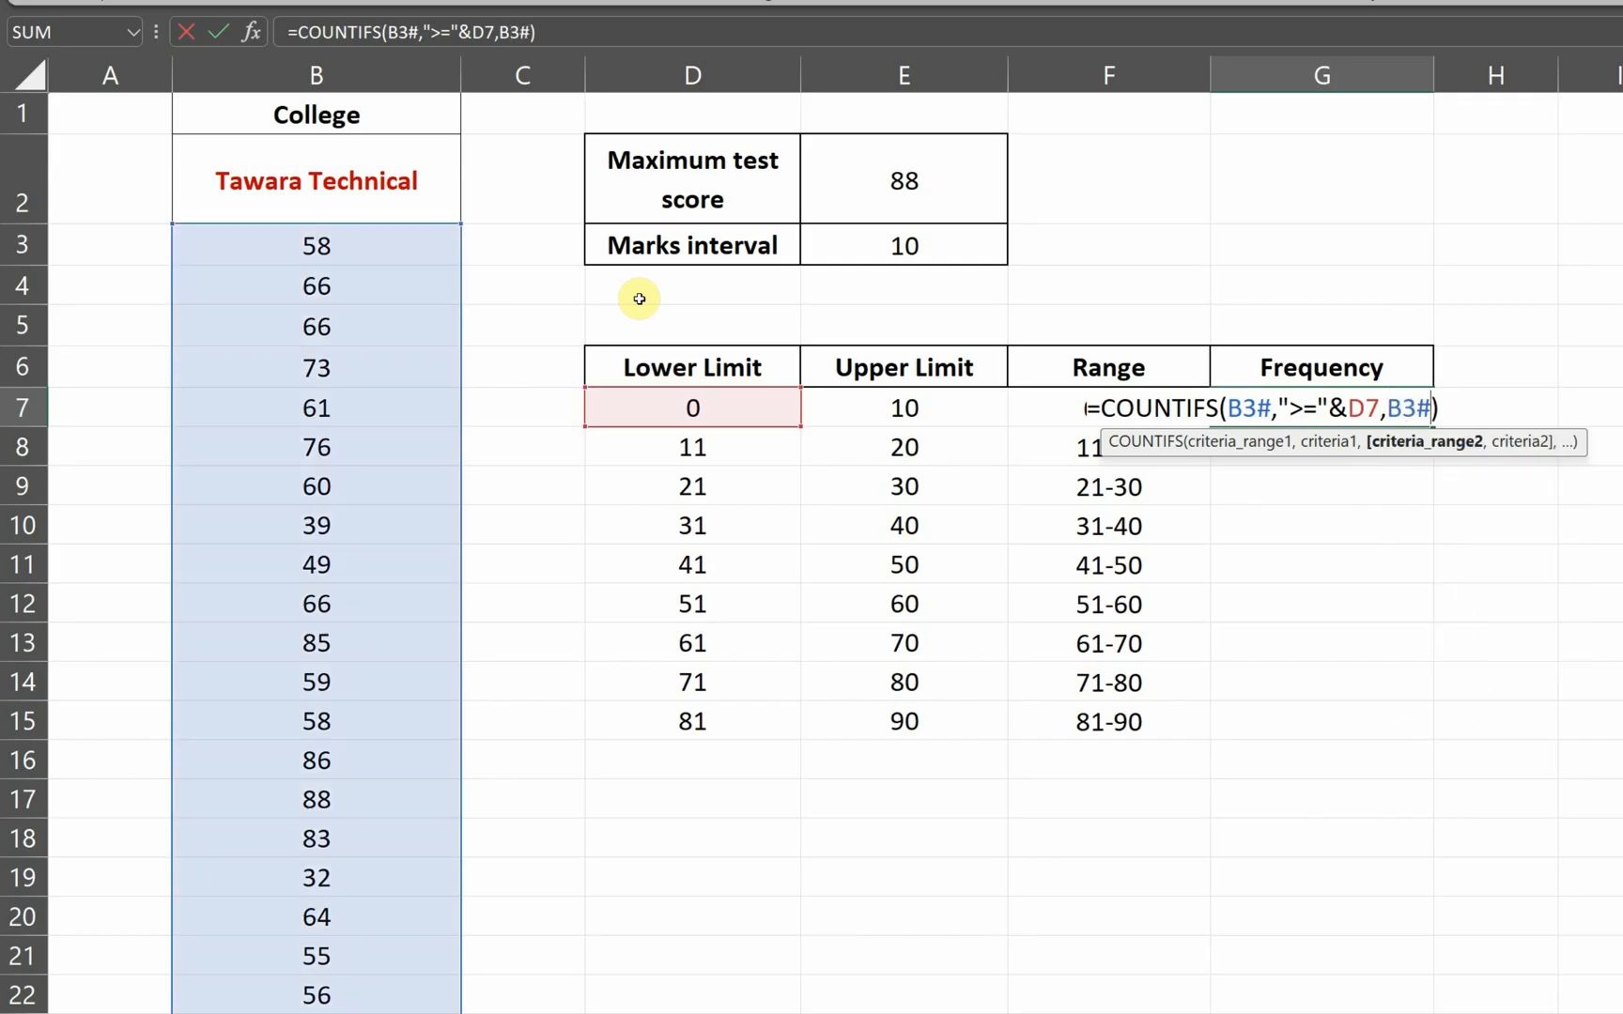
# Step: Complete the G7 formula with the upper limit criterion so that it reads =COUNTIFS(B3#,">="&D7,B3#,"<="&E7)
pyautogui.write(',"<=')
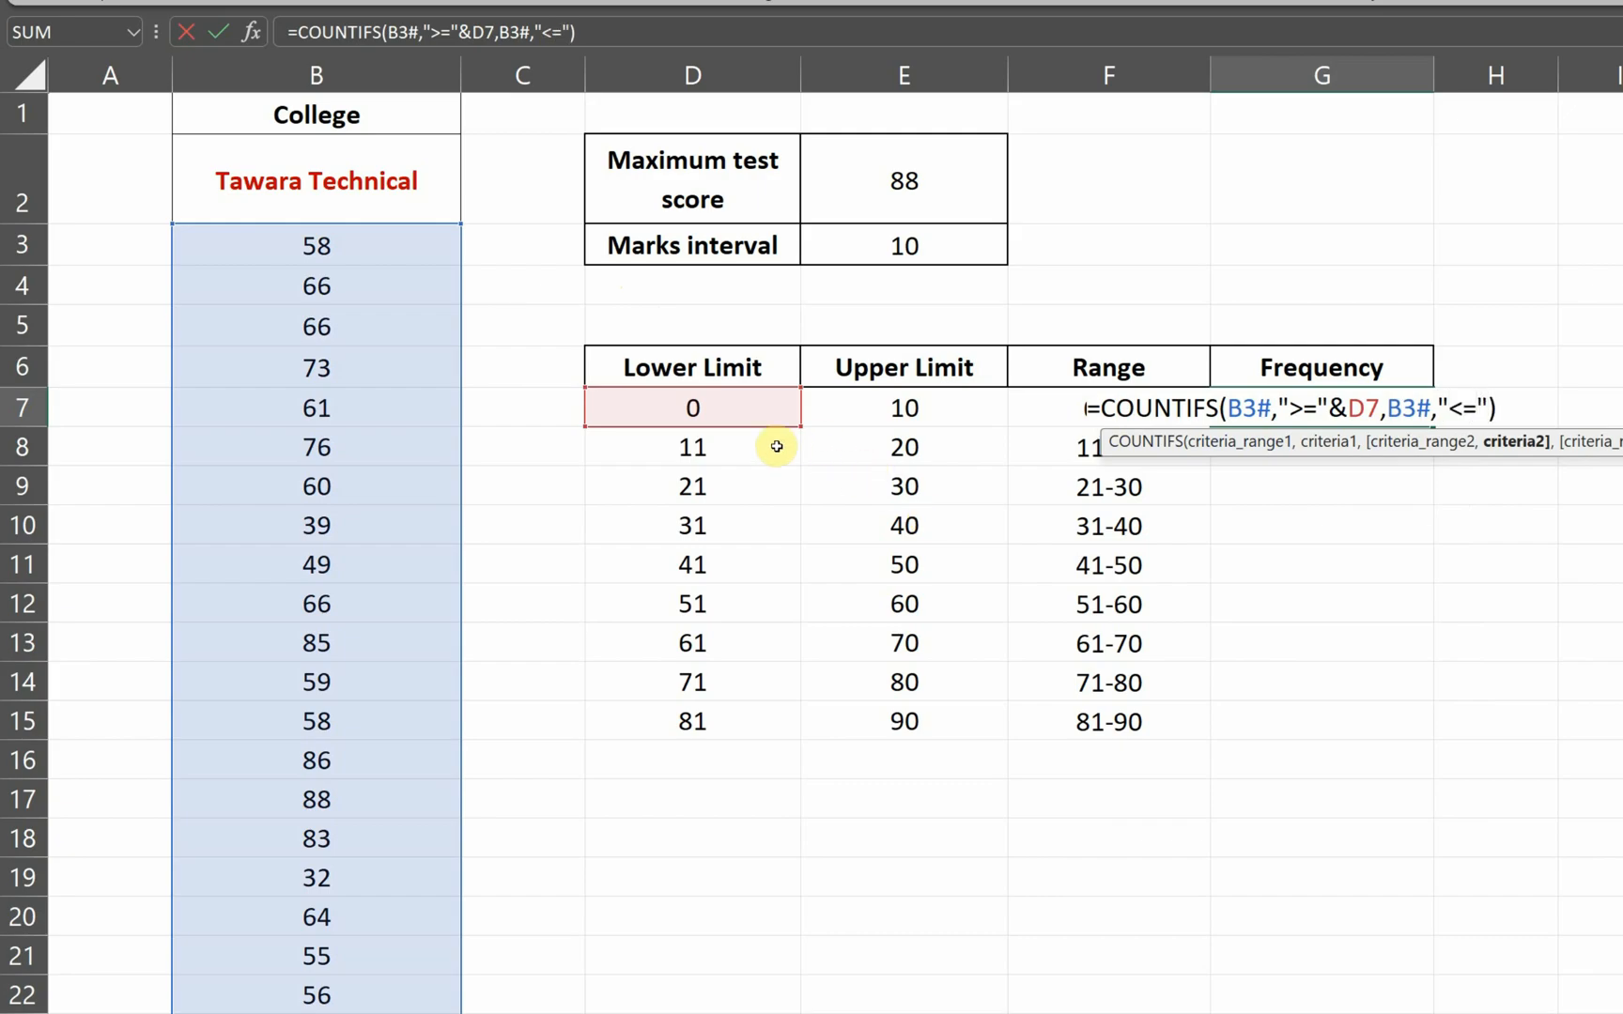
pyautogui.write('&*')
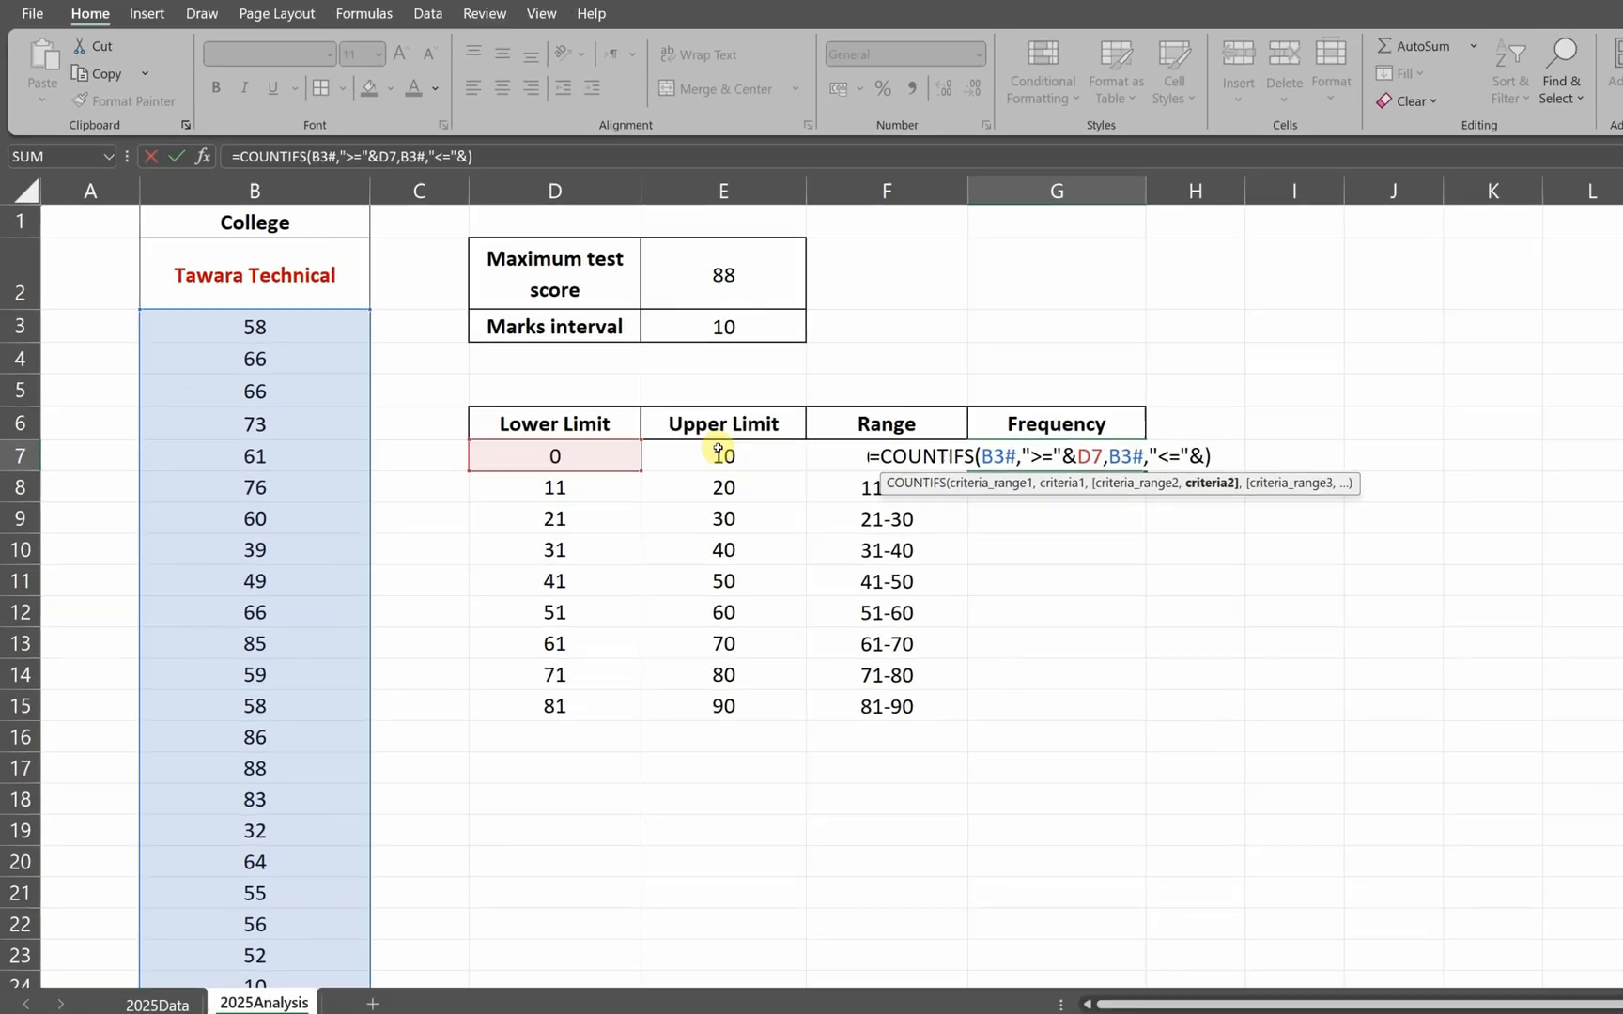
pyautogui.click(892, 404)
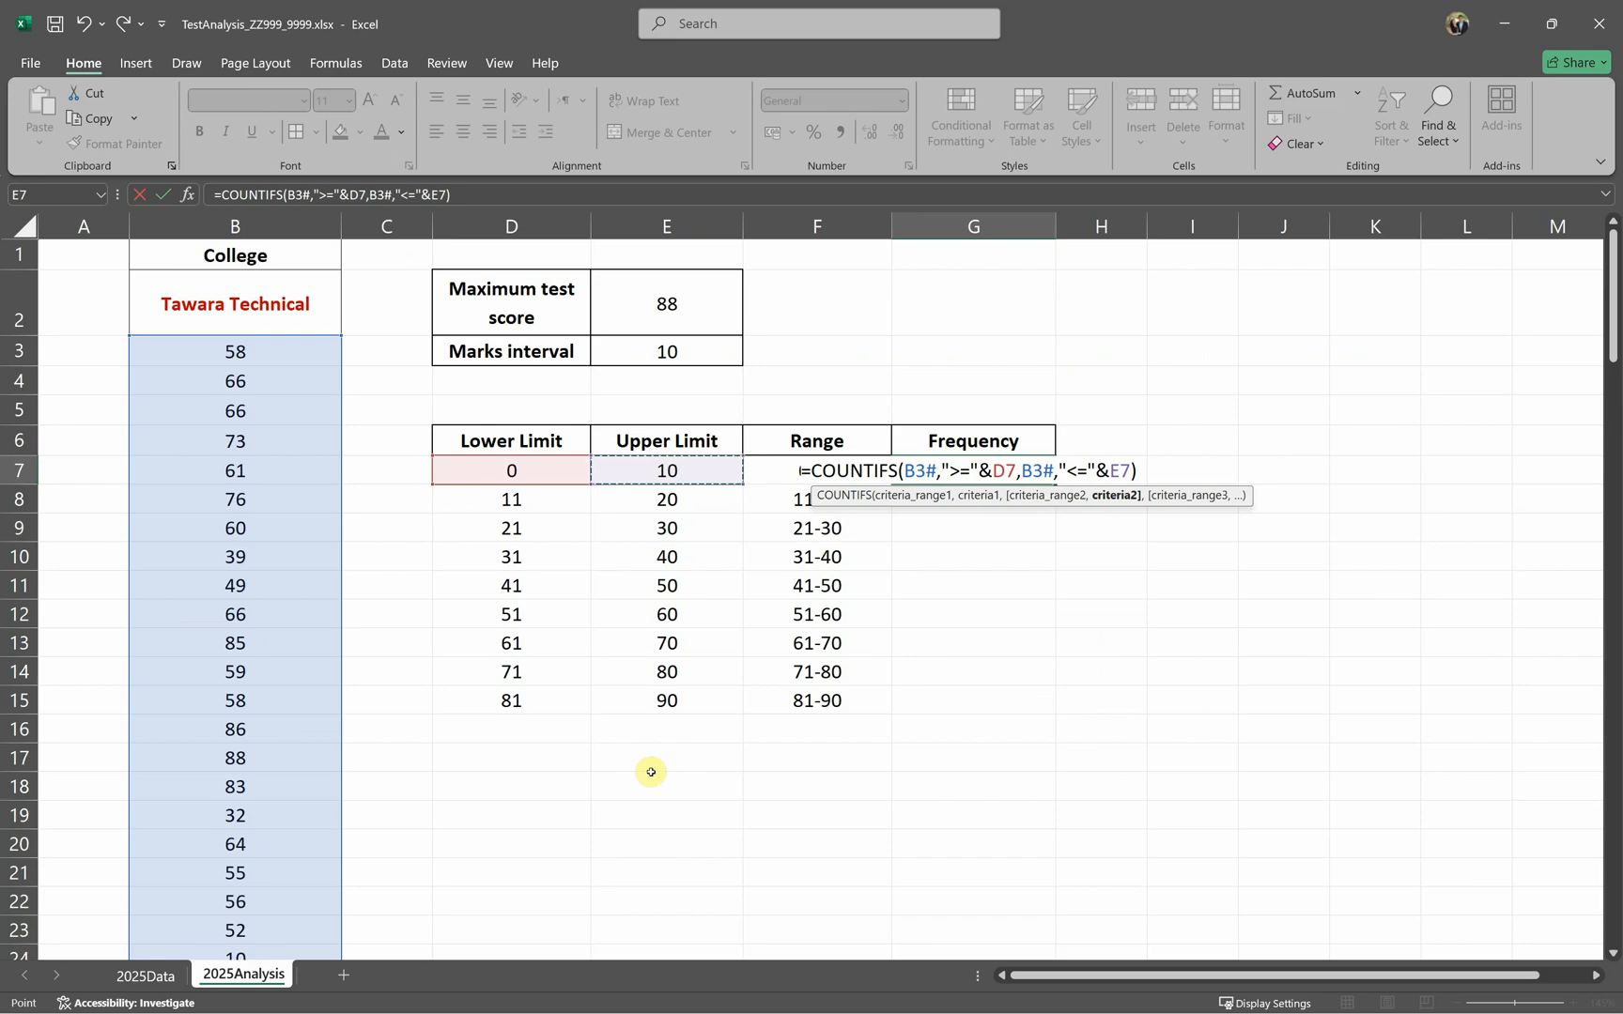
pyautogui.press('Return')
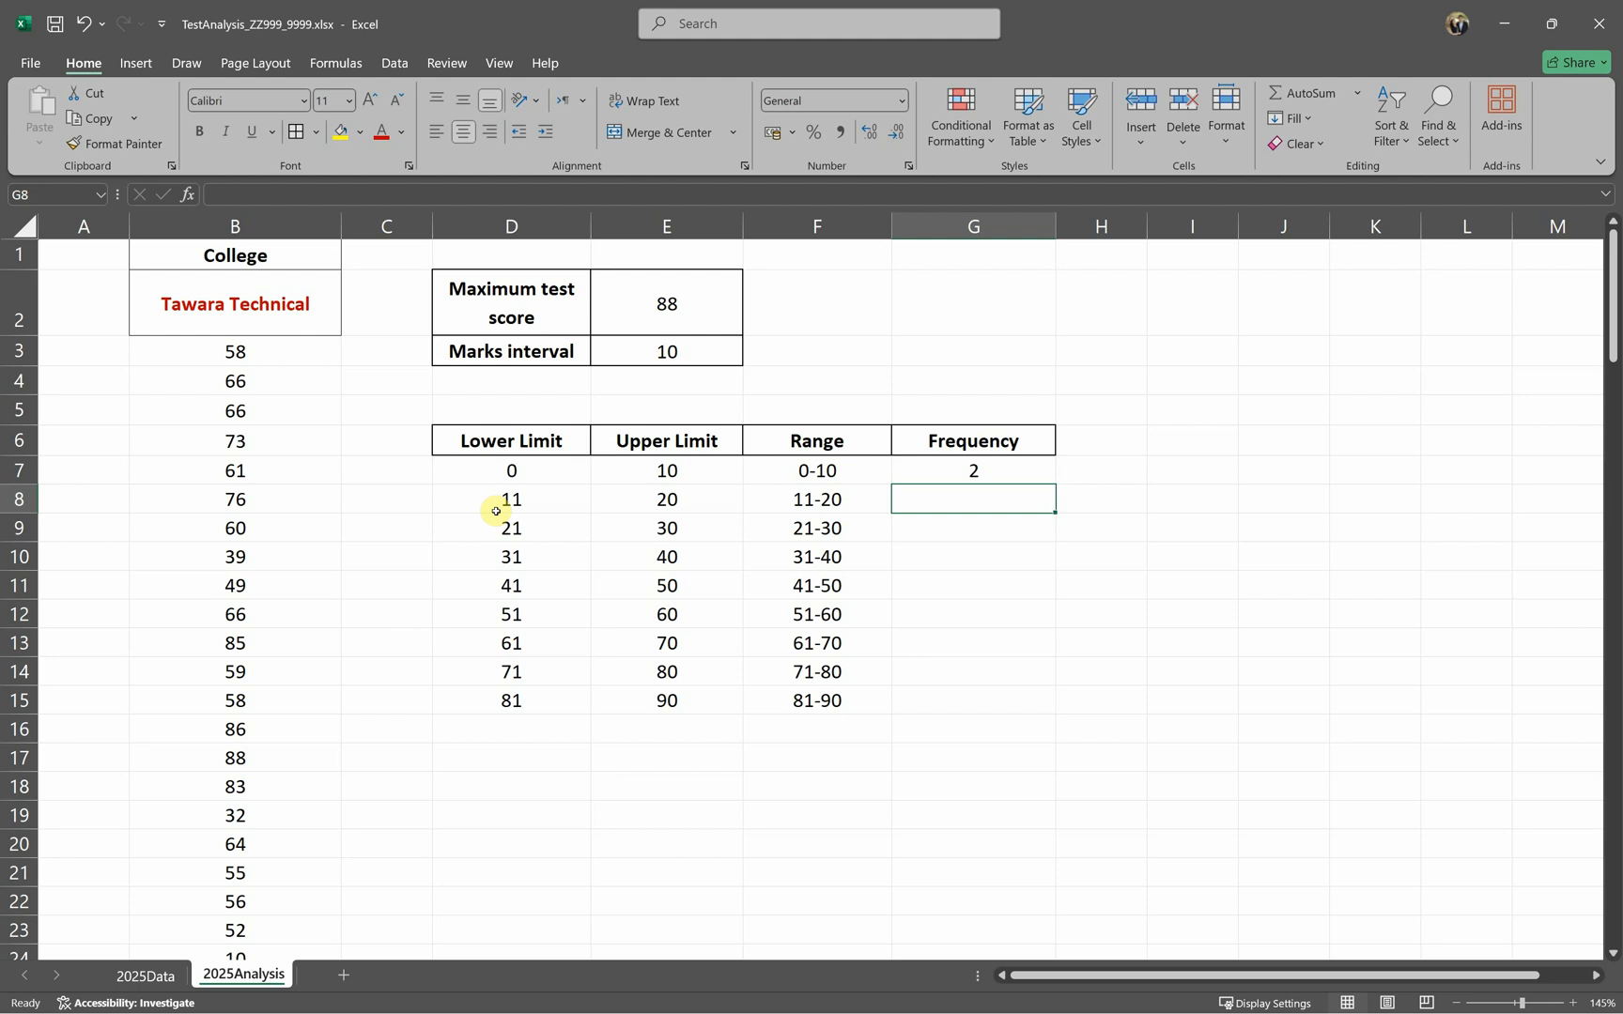
# Step: Look over the marks in column B and set the marks interval in E3 to 5
pyautogui.scroll(-4, 314, 753)
pyautogui.scroll(1, 376, 617)
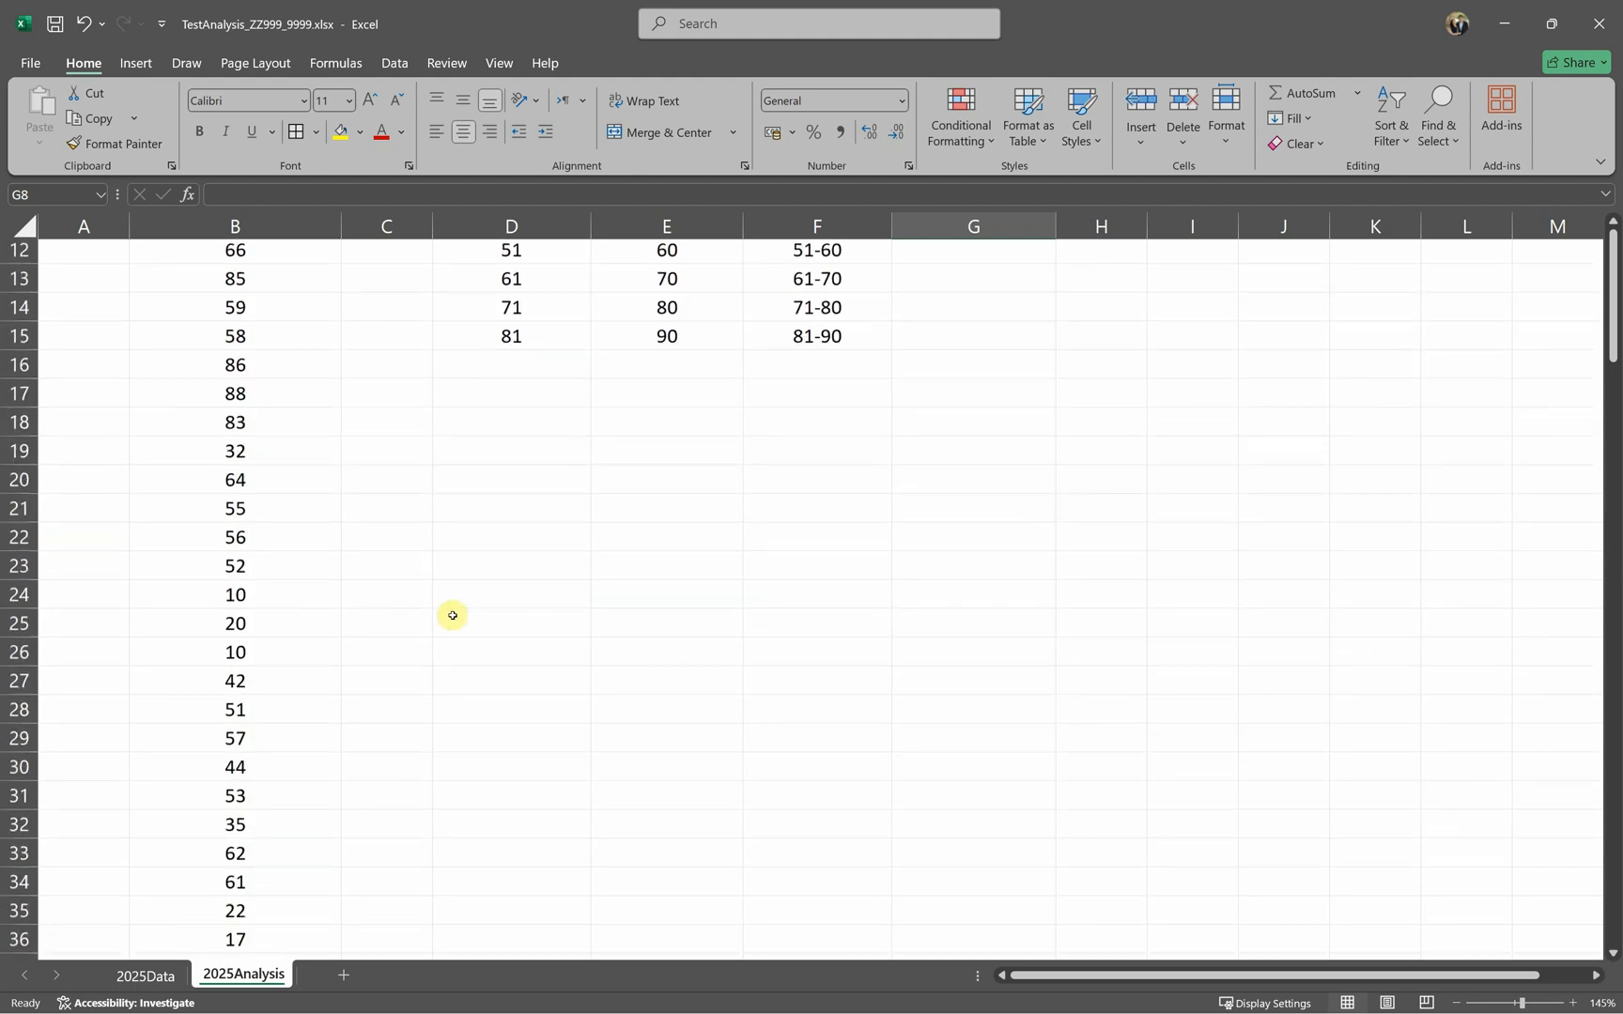
pyautogui.scroll(4, 452, 615)
pyautogui.click(663, 352)
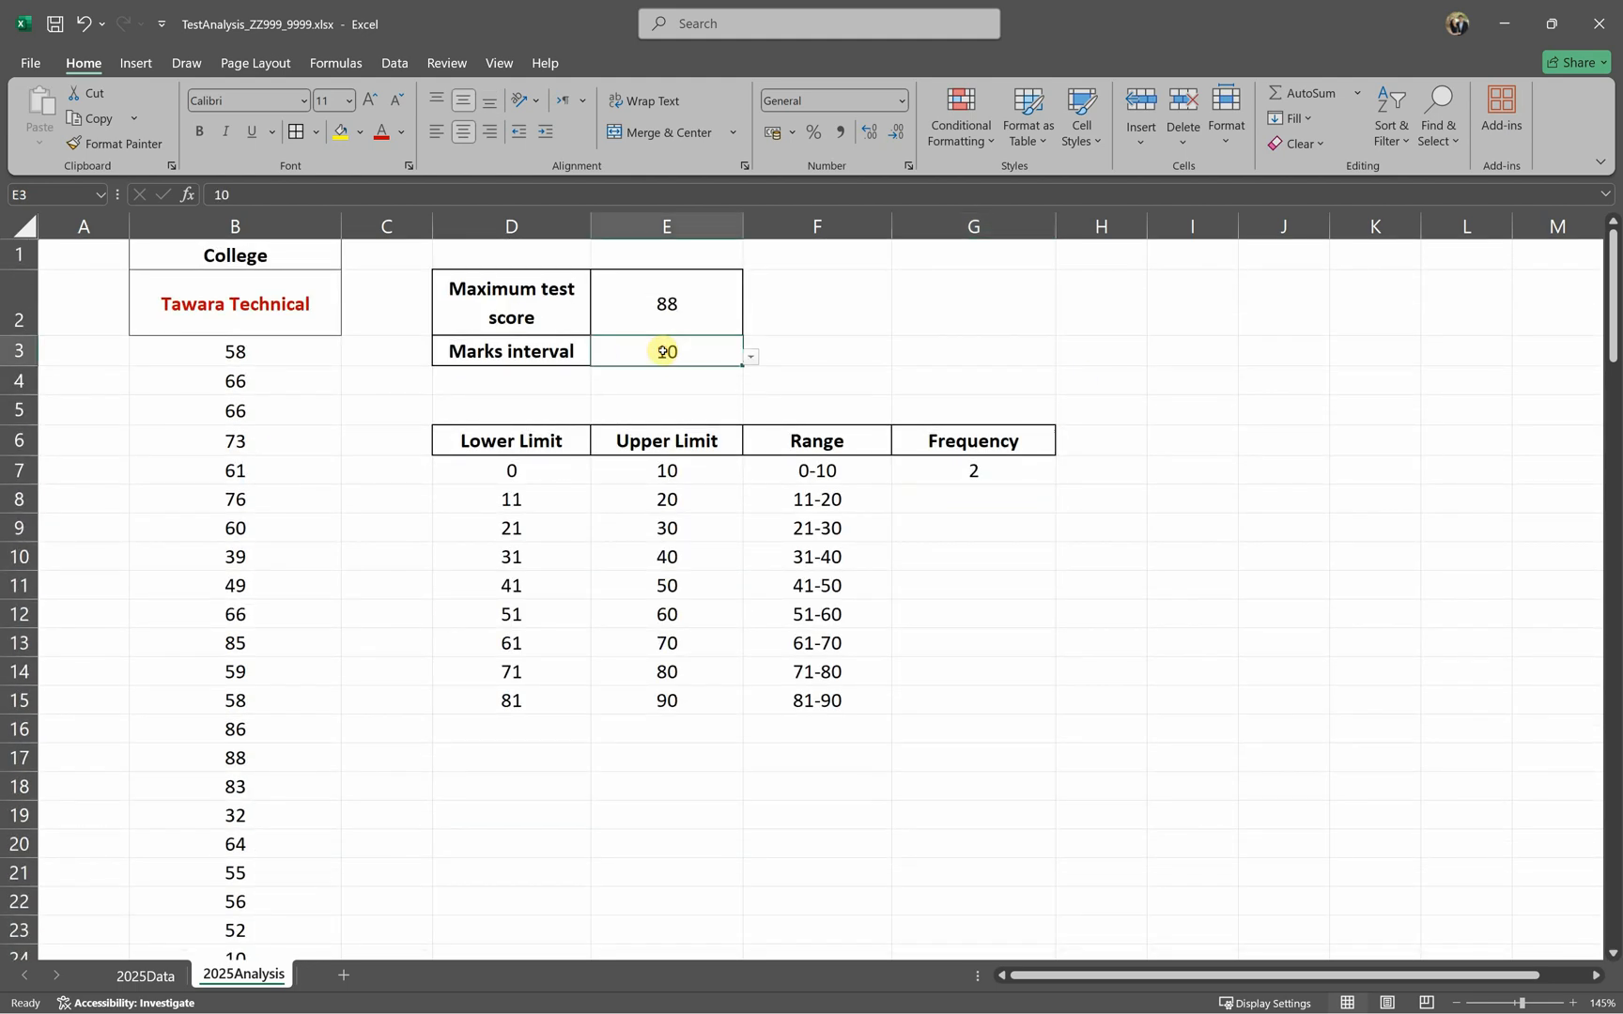
pyautogui.write('5')
pyautogui.press('Return')
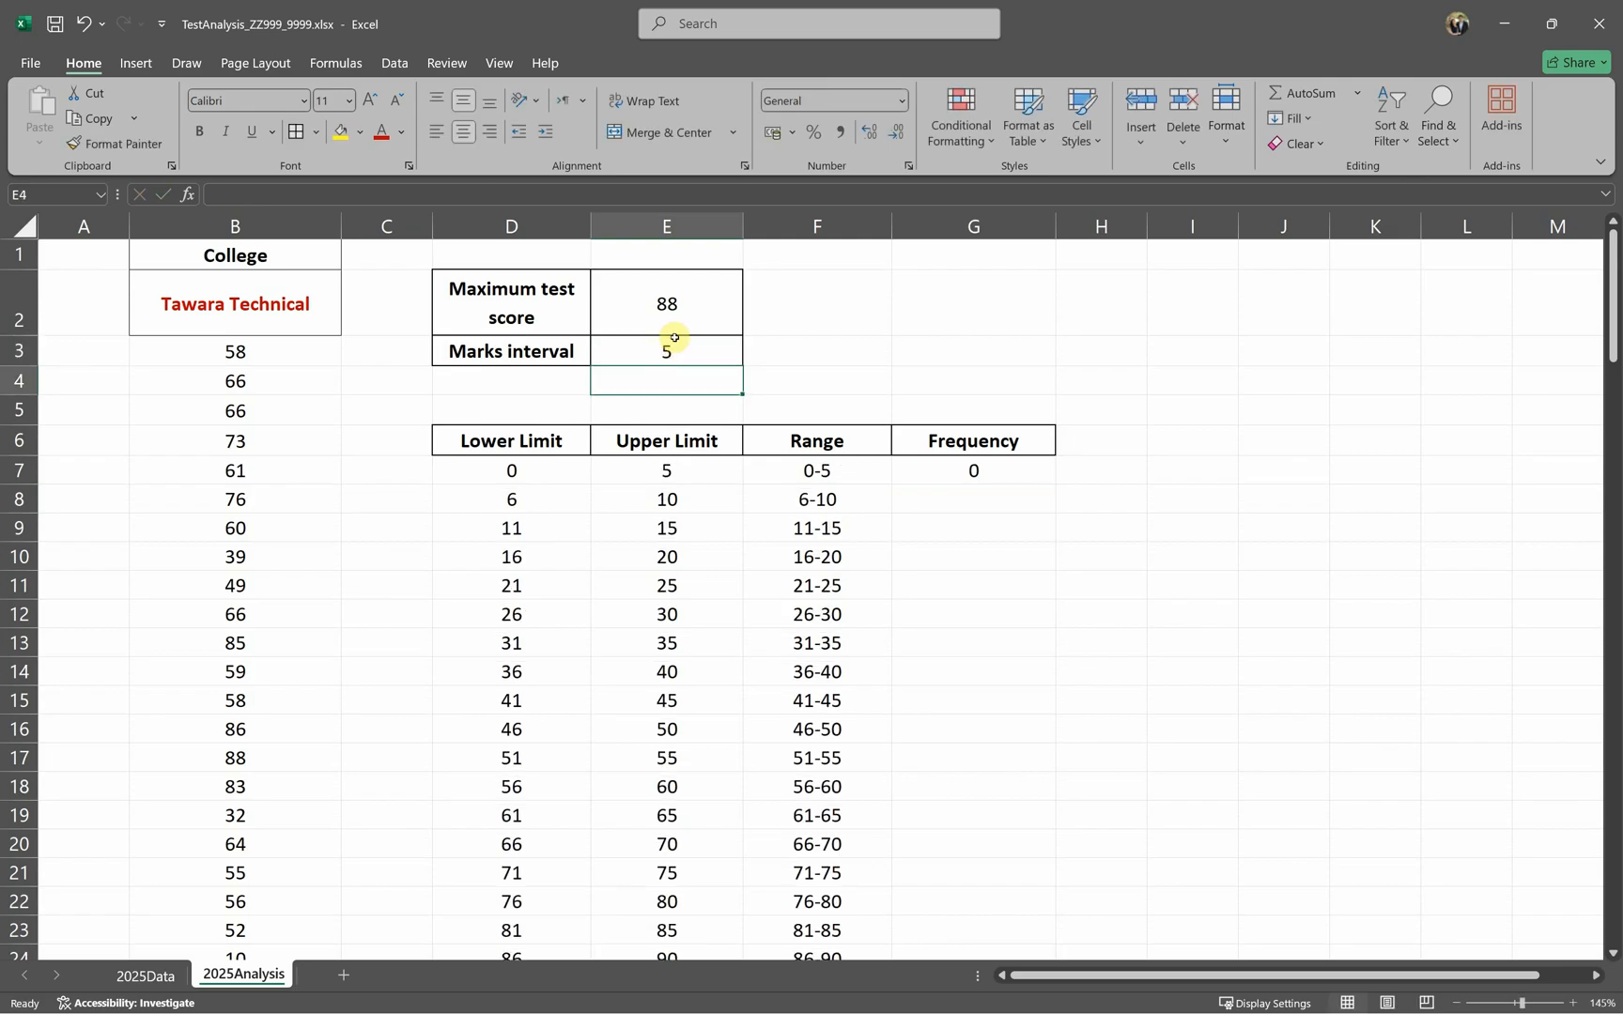
# Step: Set the maximum test score in E2 to 100
pyautogui.click(697, 317)
pyautogui.write('100')
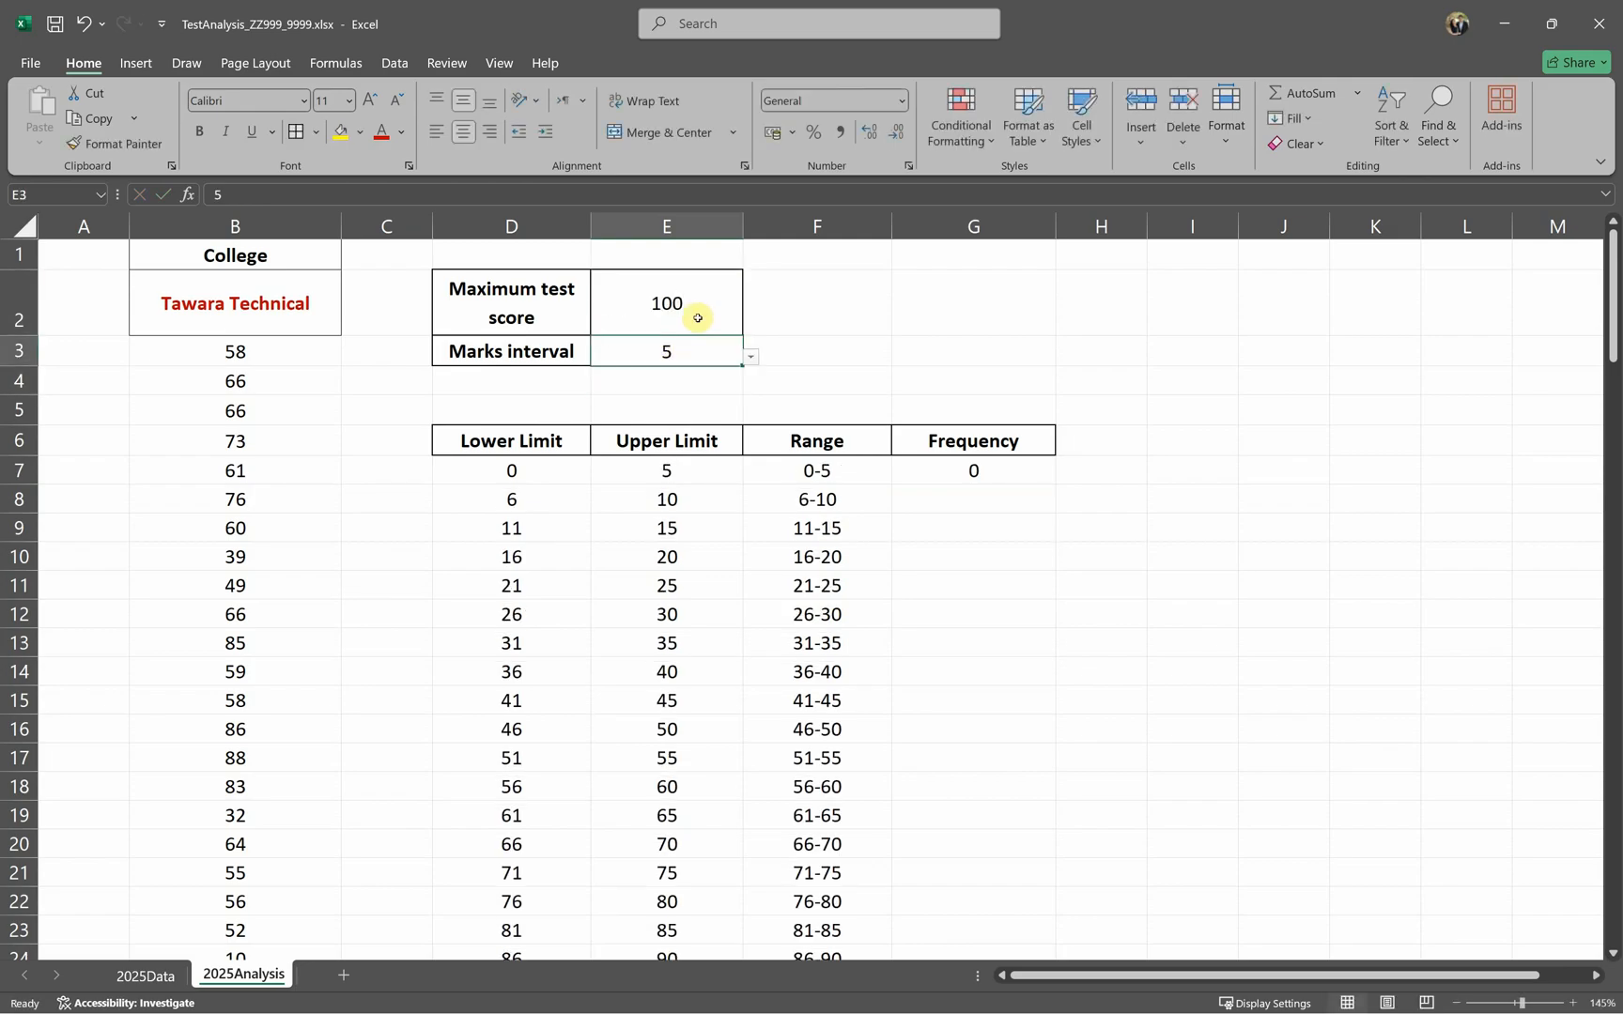
pyautogui.press('Return')
# Step: Consult the example table in the question paper PDF and set the maximum test score in E2 to 90
pyautogui.hotkey('alt', 'Tab')
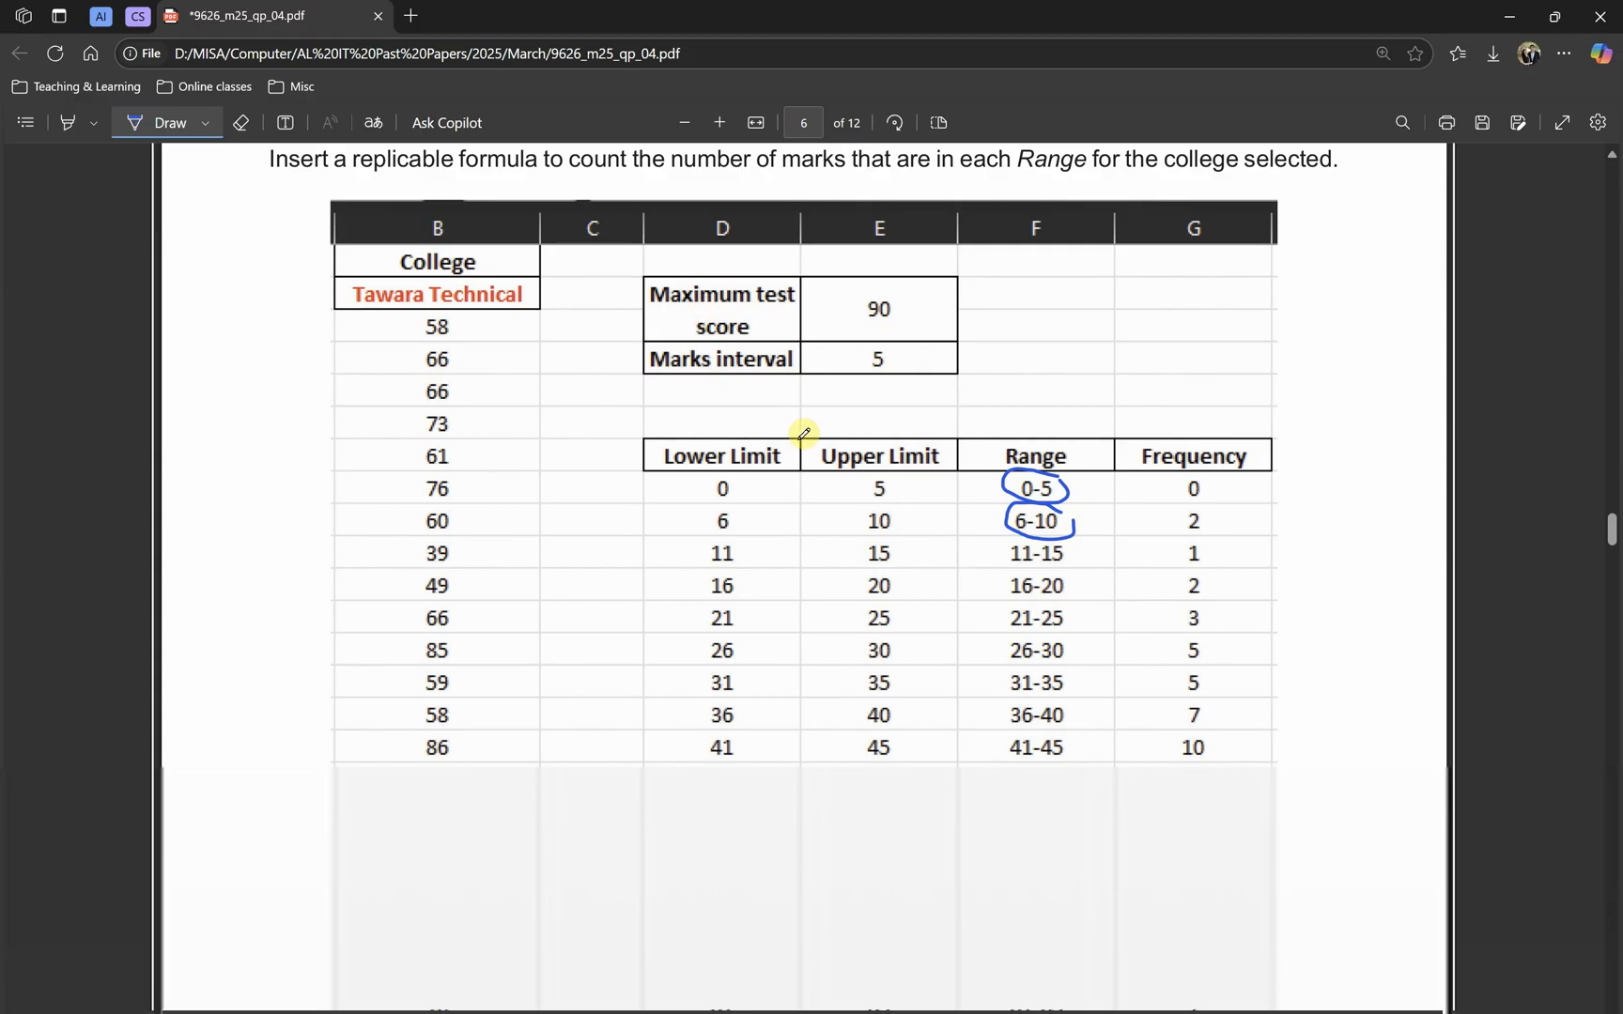
pyautogui.hotkey('alt', 'Tab')
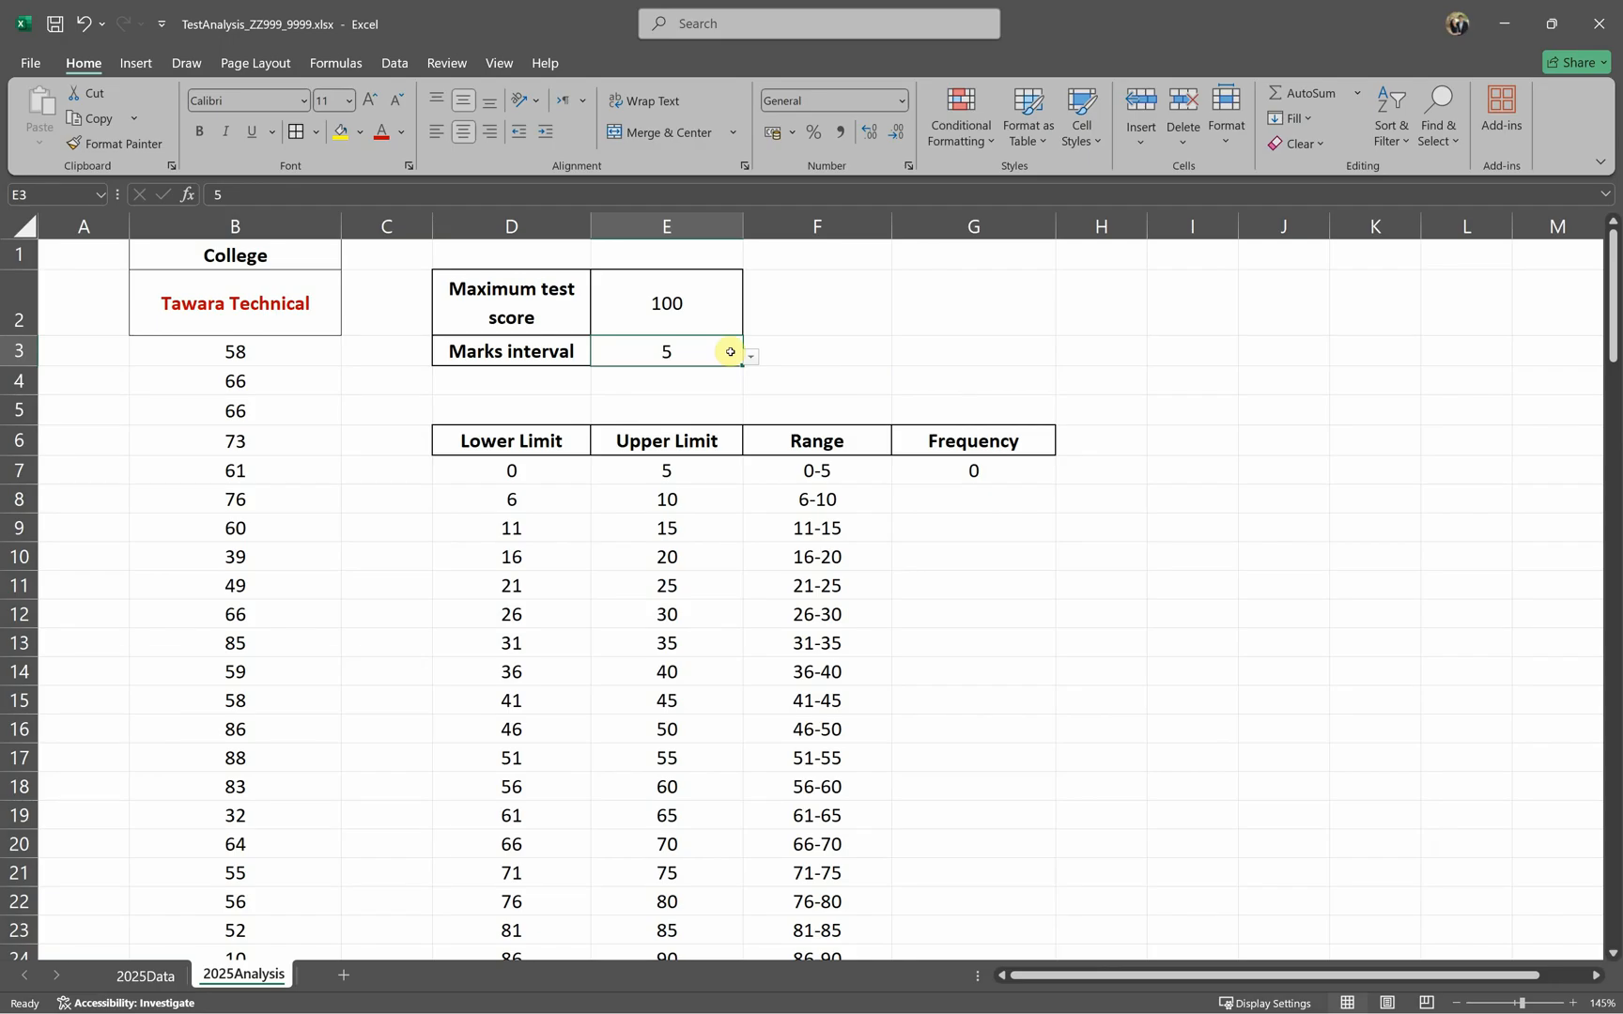
pyautogui.click(670, 308)
pyautogui.doubleClick(673, 308)
pyautogui.press('BackSpace')
pyautogui.press('BackSpace')
pyautogui.press('BackSpace')
pyautogui.write('90')
pyautogui.press('Return')
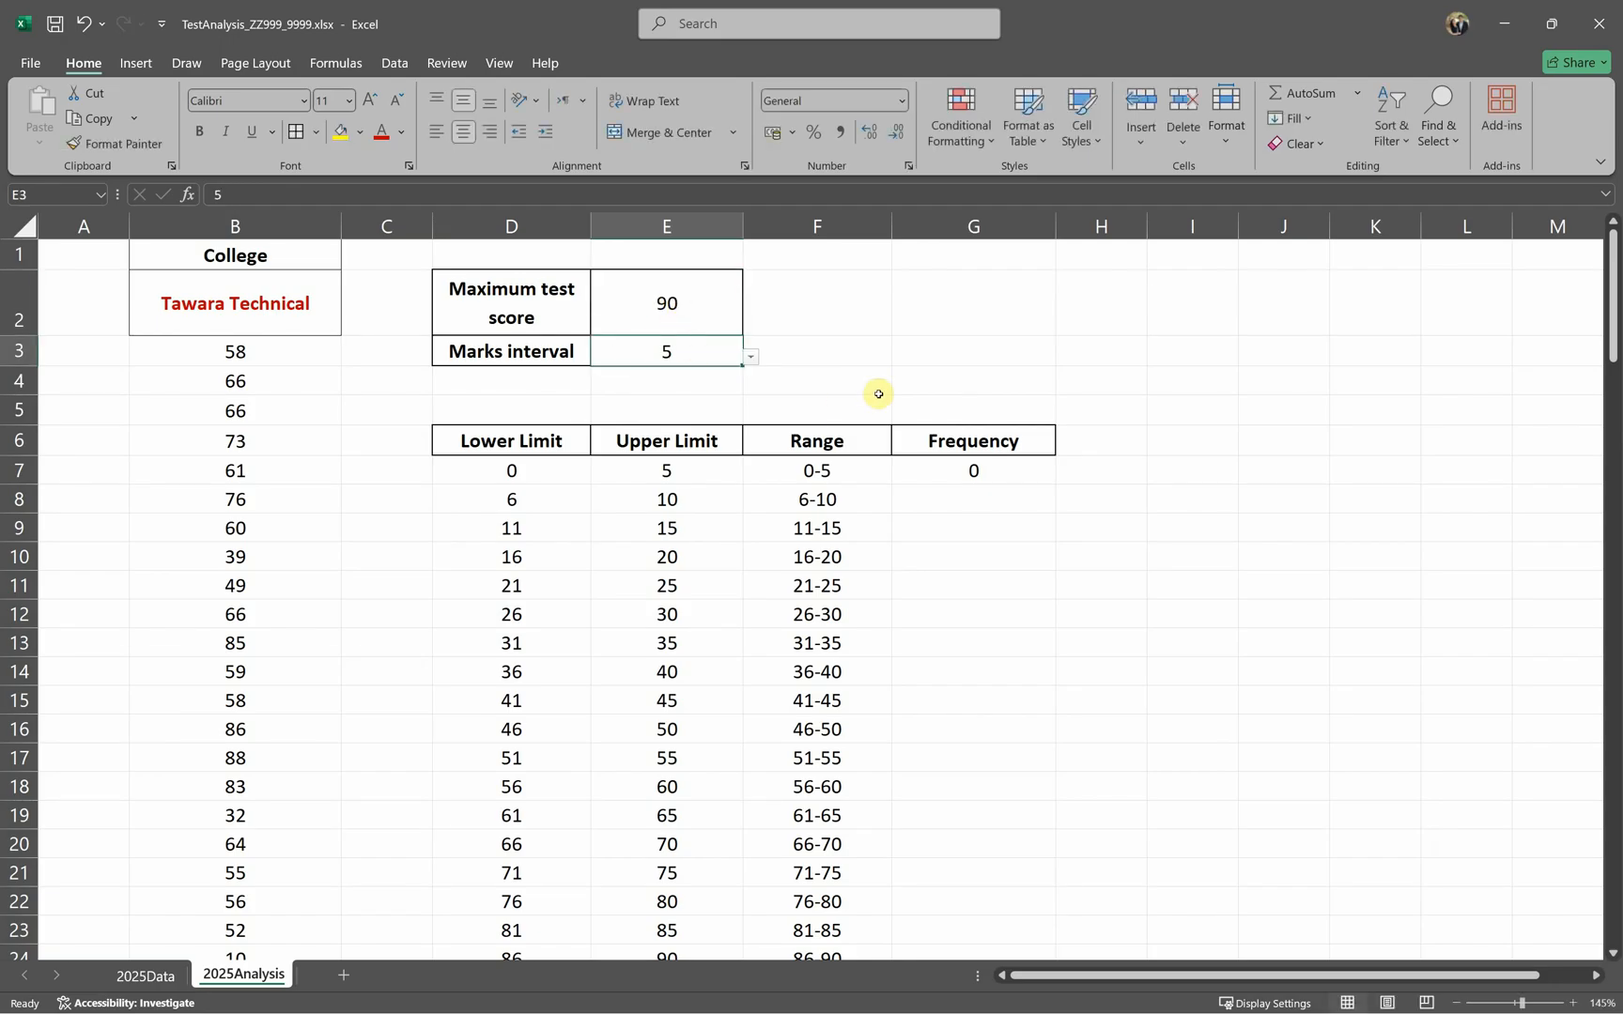
# Step: Make both B3# ranges in the G7 formula absolute as $B$3# and fill the formula down the Frequency column
pyautogui.moveTo(935, 469); pyautogui.dragTo(718, 467)
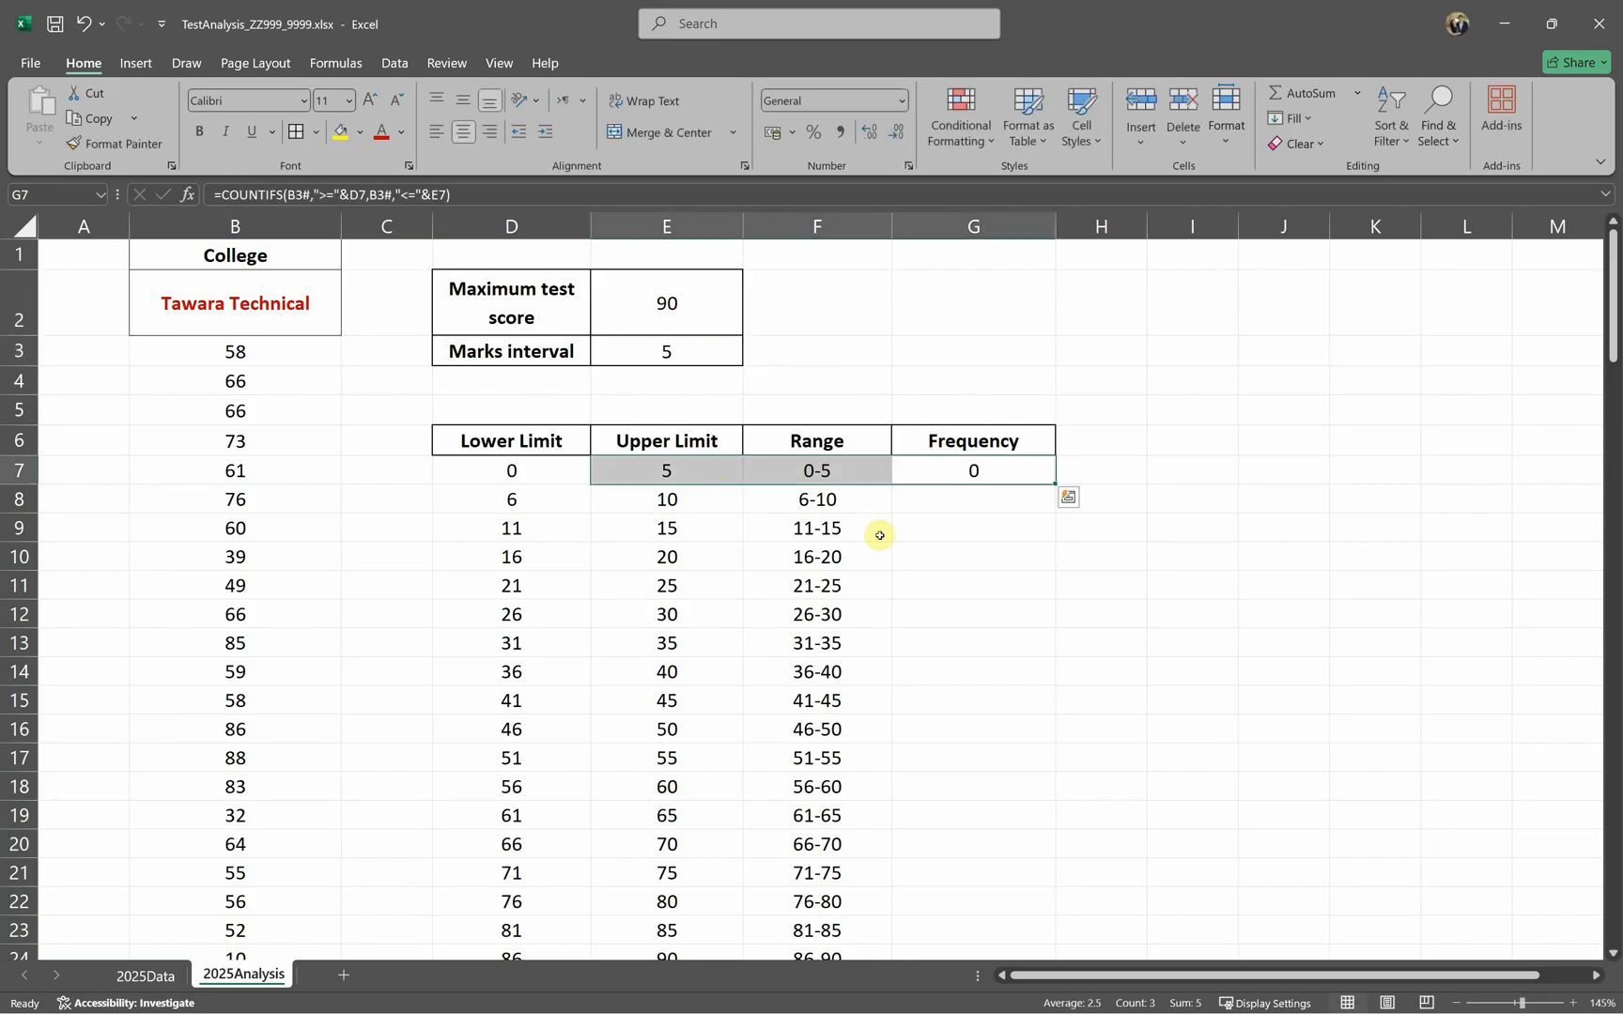
pyautogui.hotkey('alt', 'Tab')
pyautogui.hotkey('alt', 'Tab')
pyautogui.doubleClick(1022, 475)
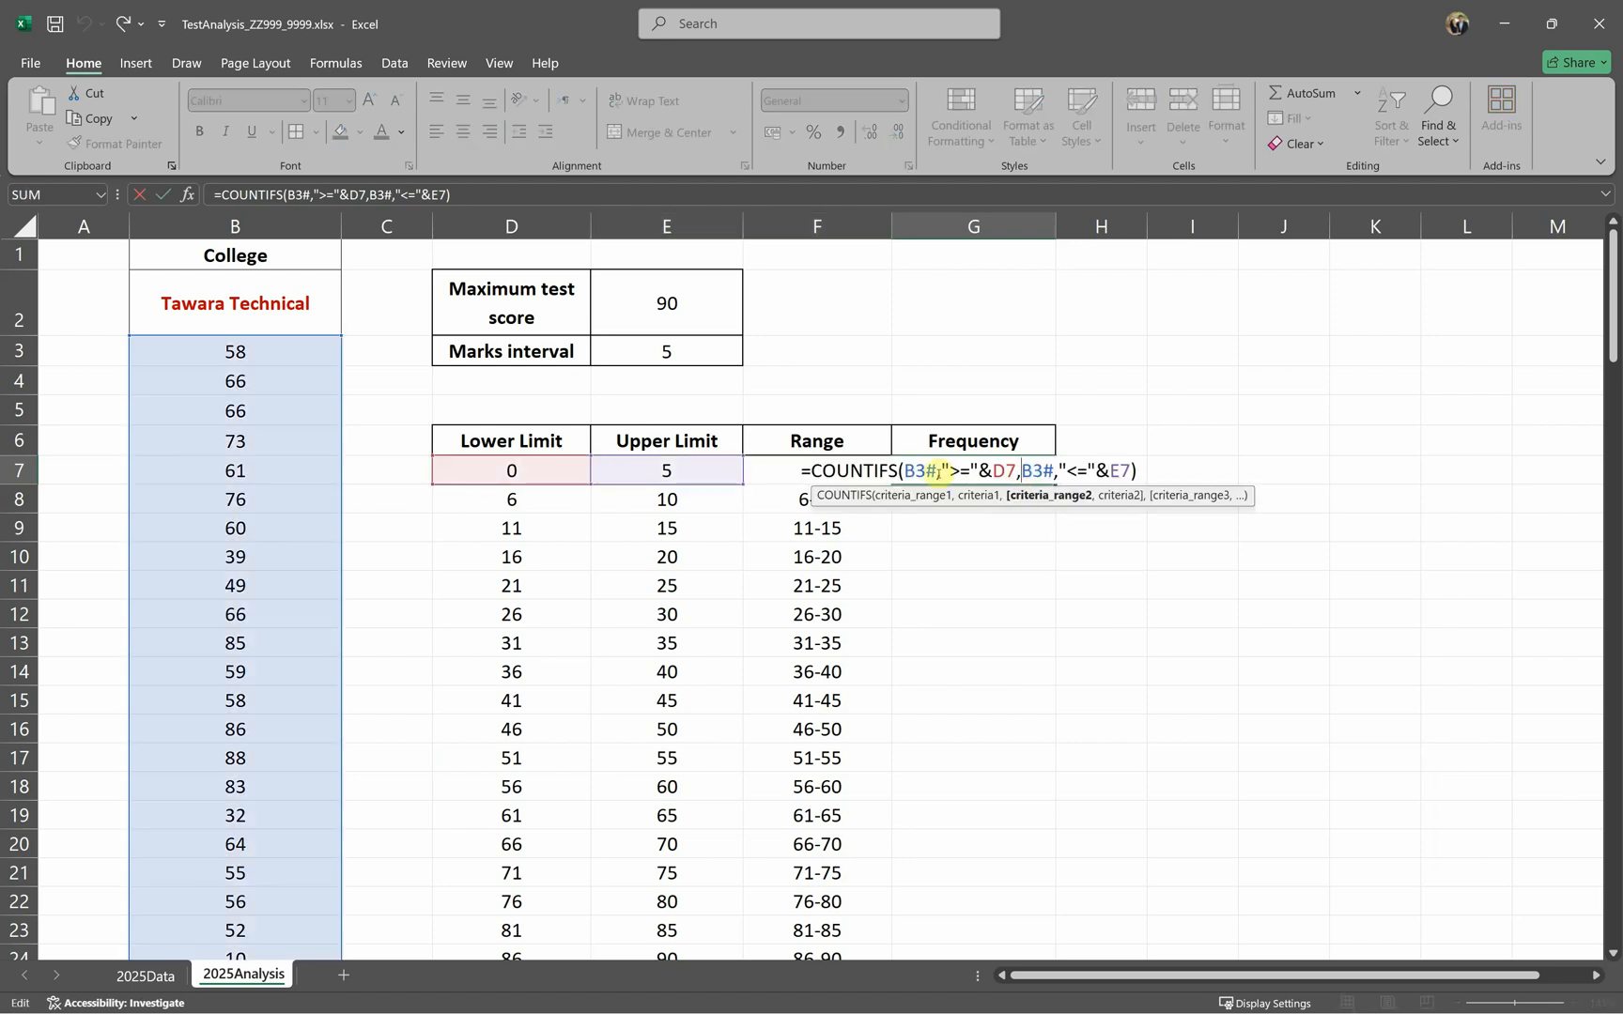
pyautogui.moveTo(937, 472); pyautogui.dragTo(907, 470)
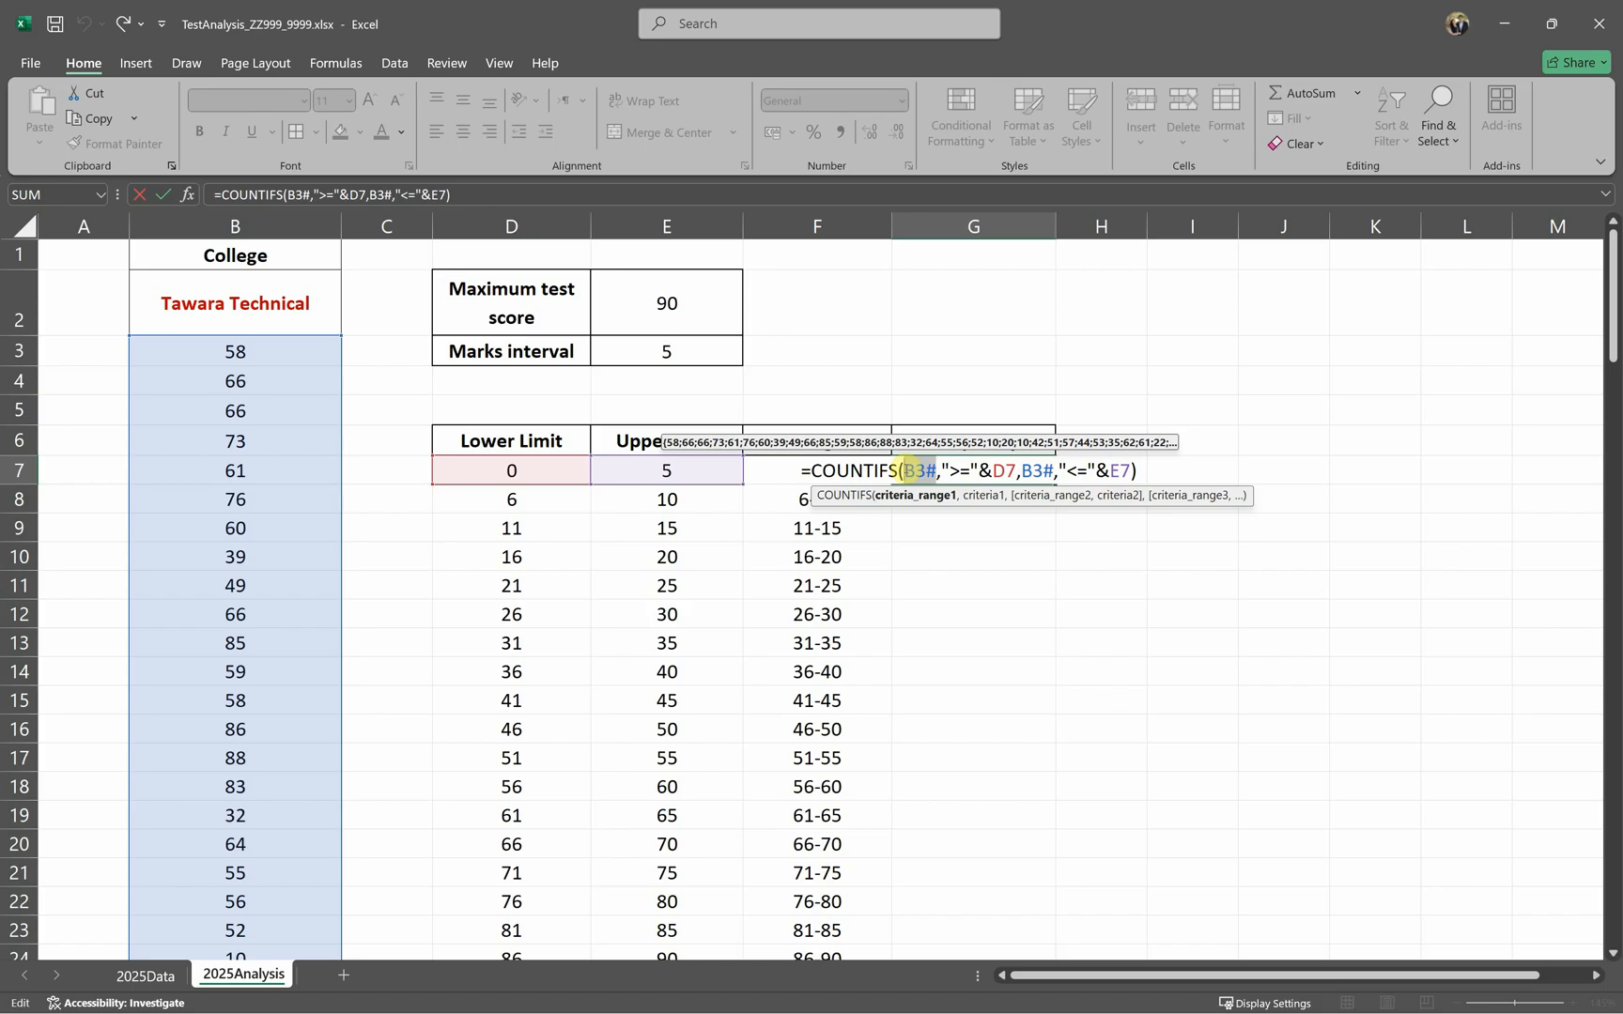
pyautogui.press('F4')
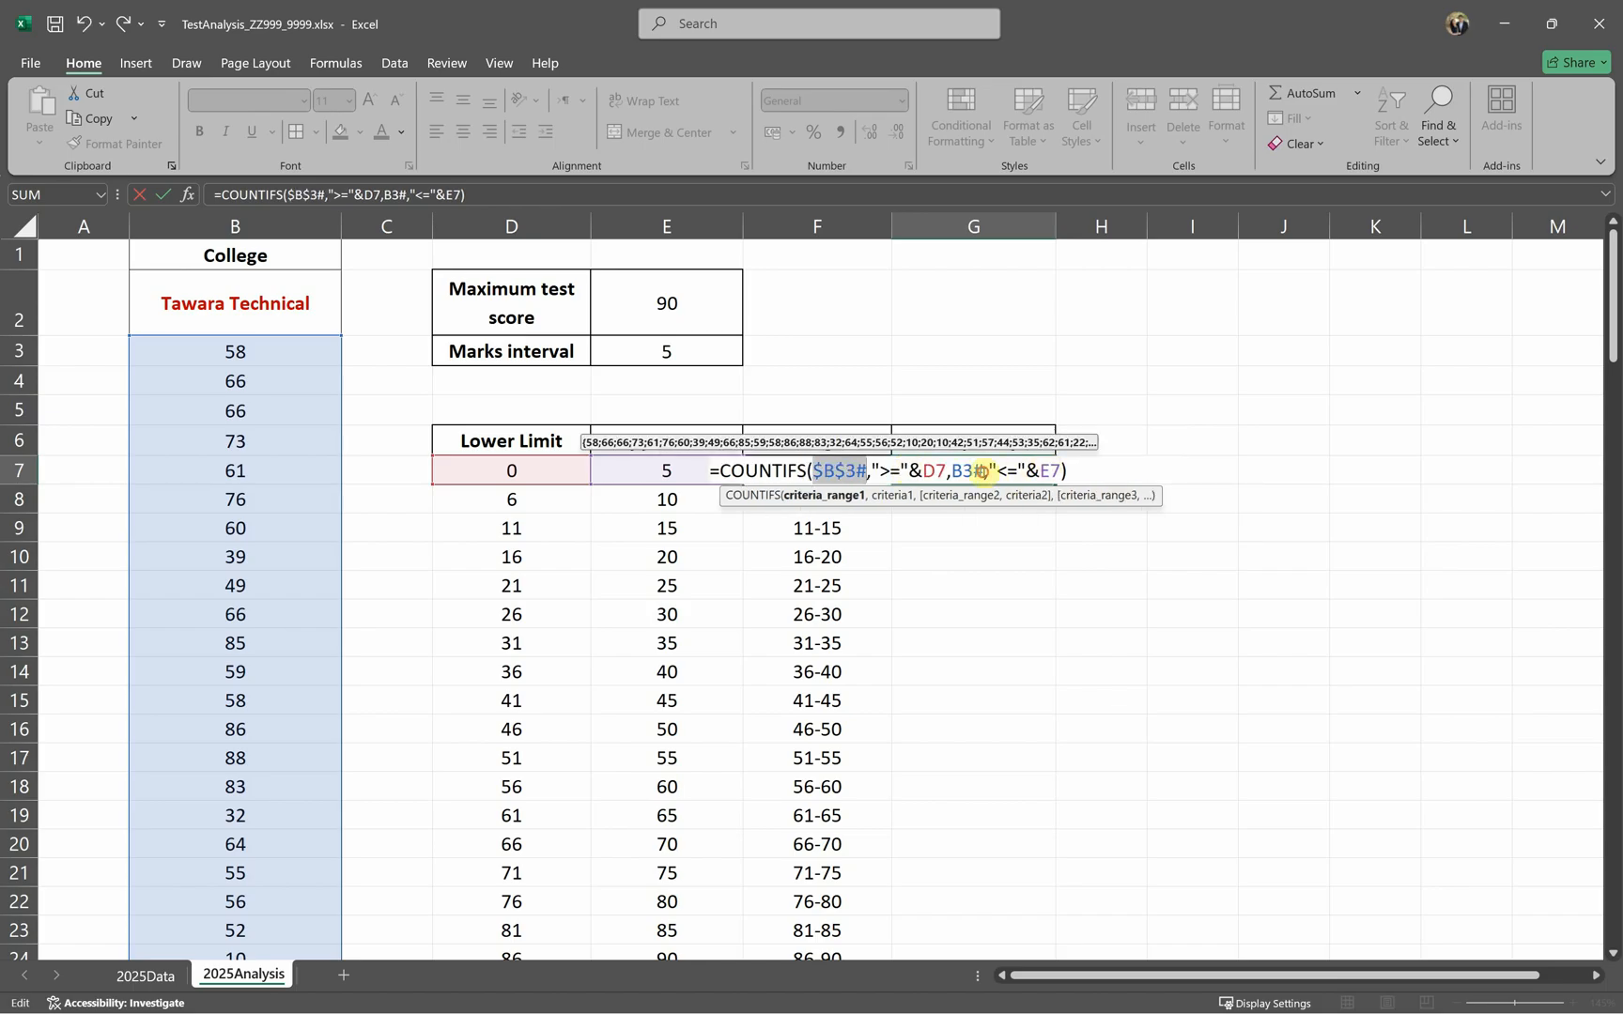
pyautogui.moveTo(982, 472); pyautogui.dragTo(955, 471)
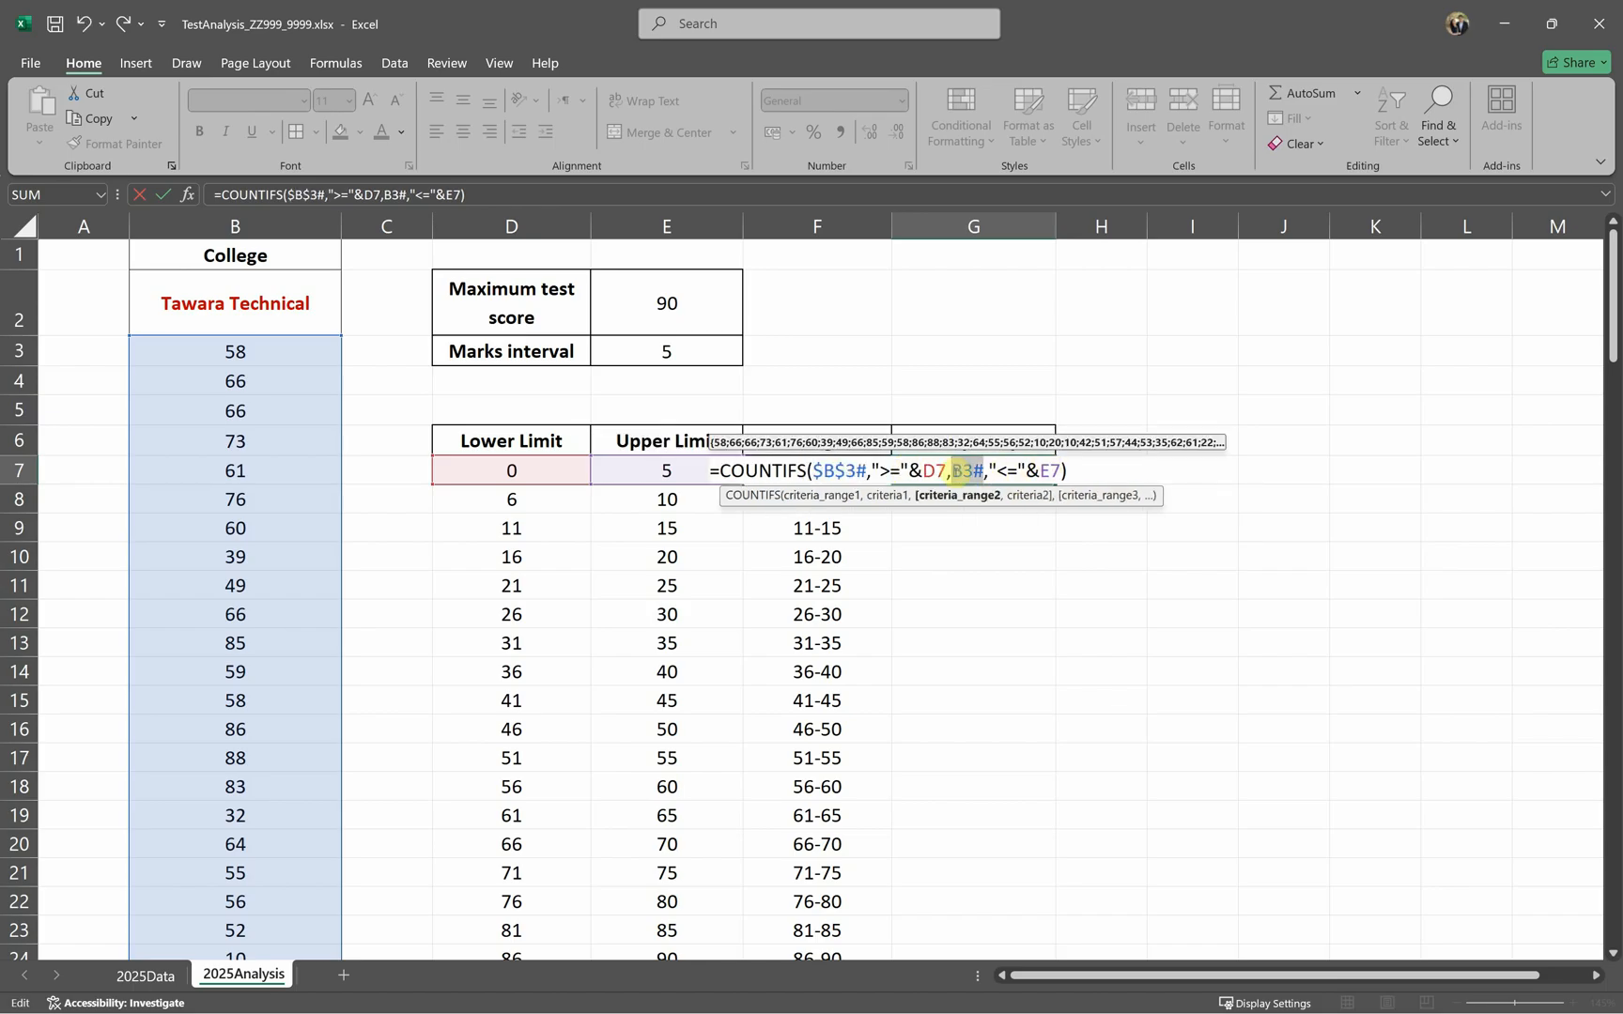
pyautogui.press('F4')
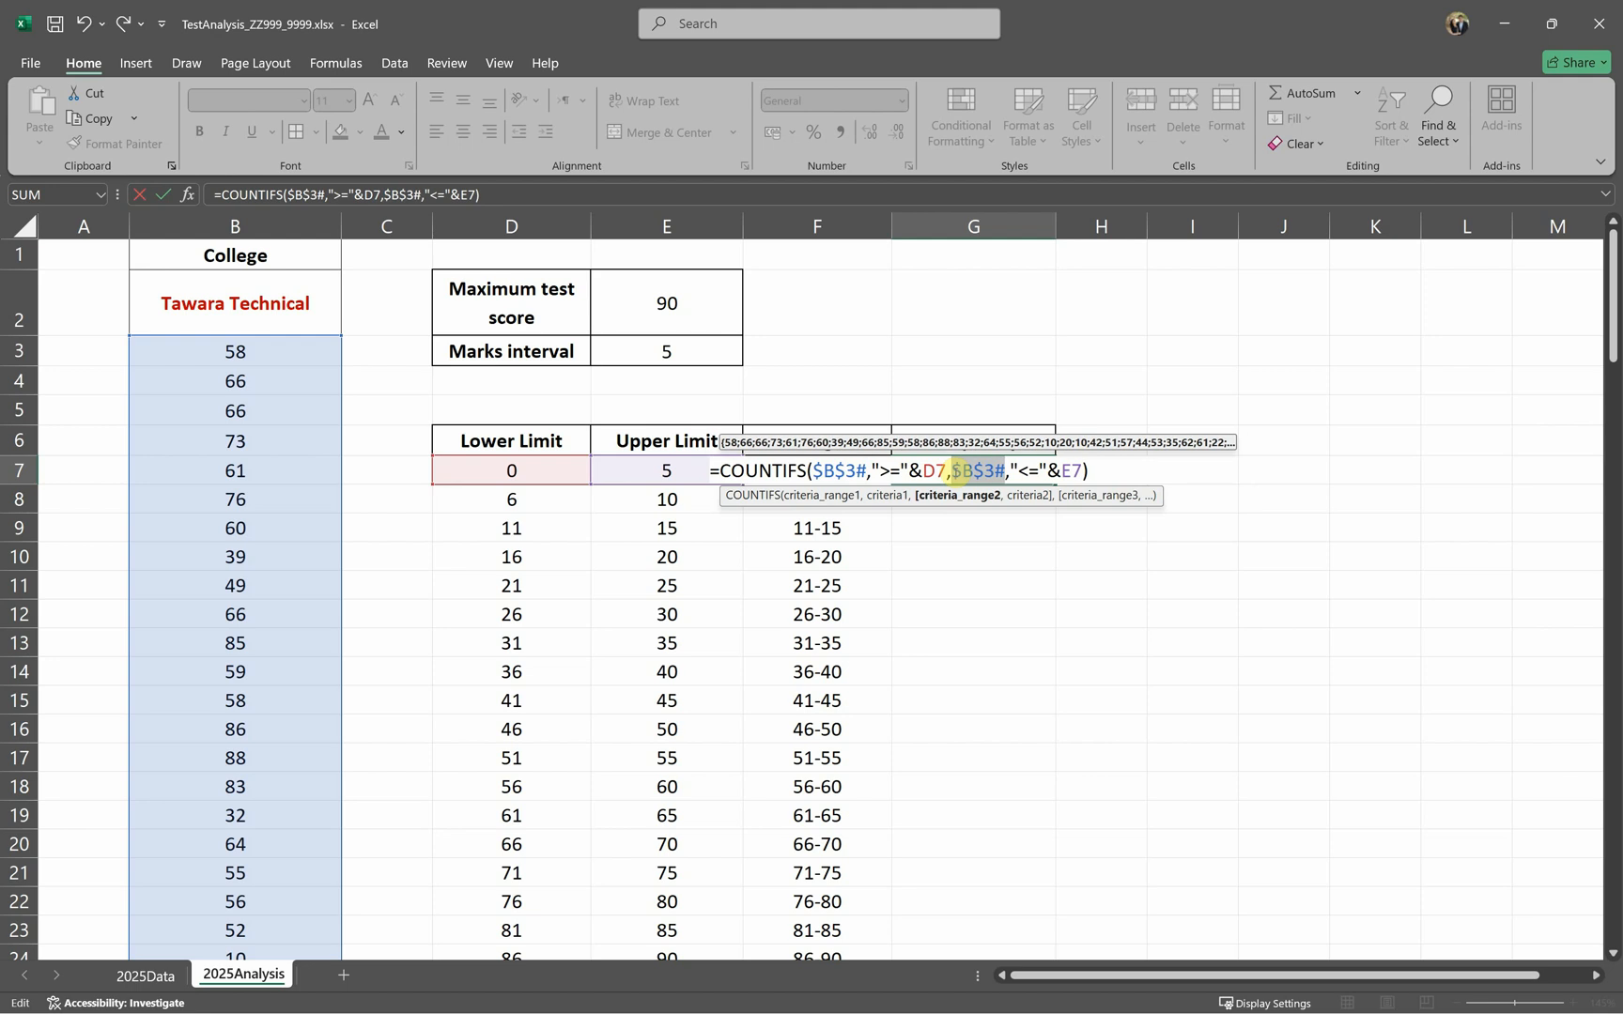
pyautogui.press('Return')
pyautogui.click(996, 476)
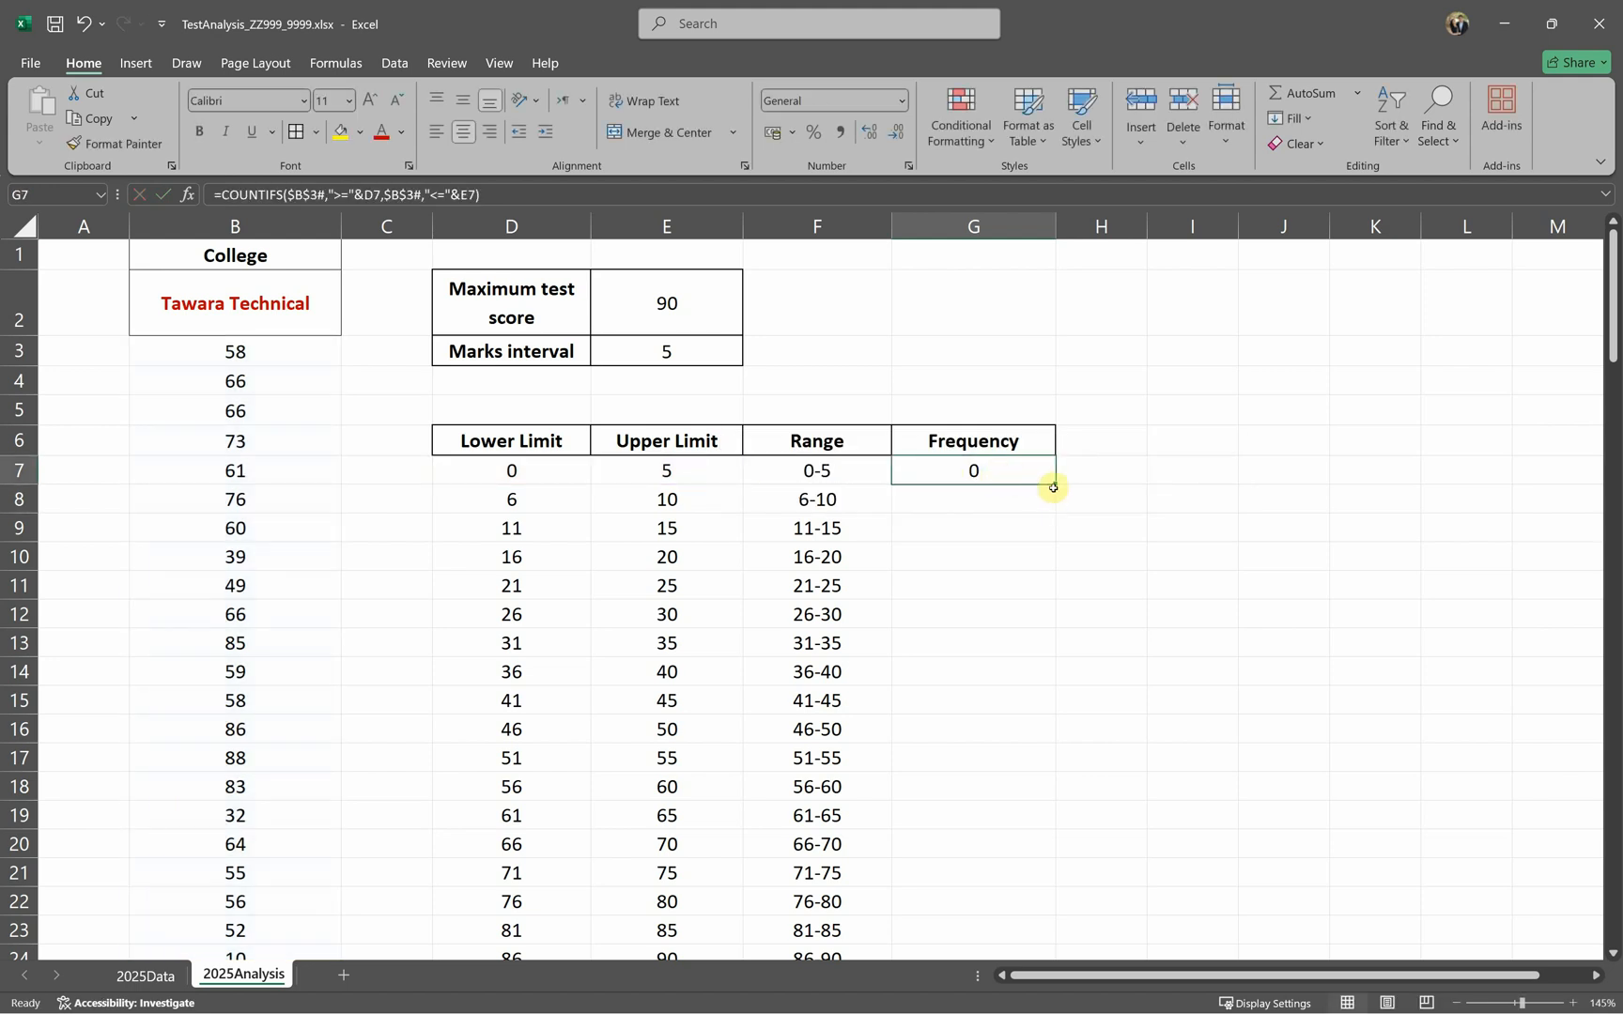
pyautogui.doubleClick(1055, 486)
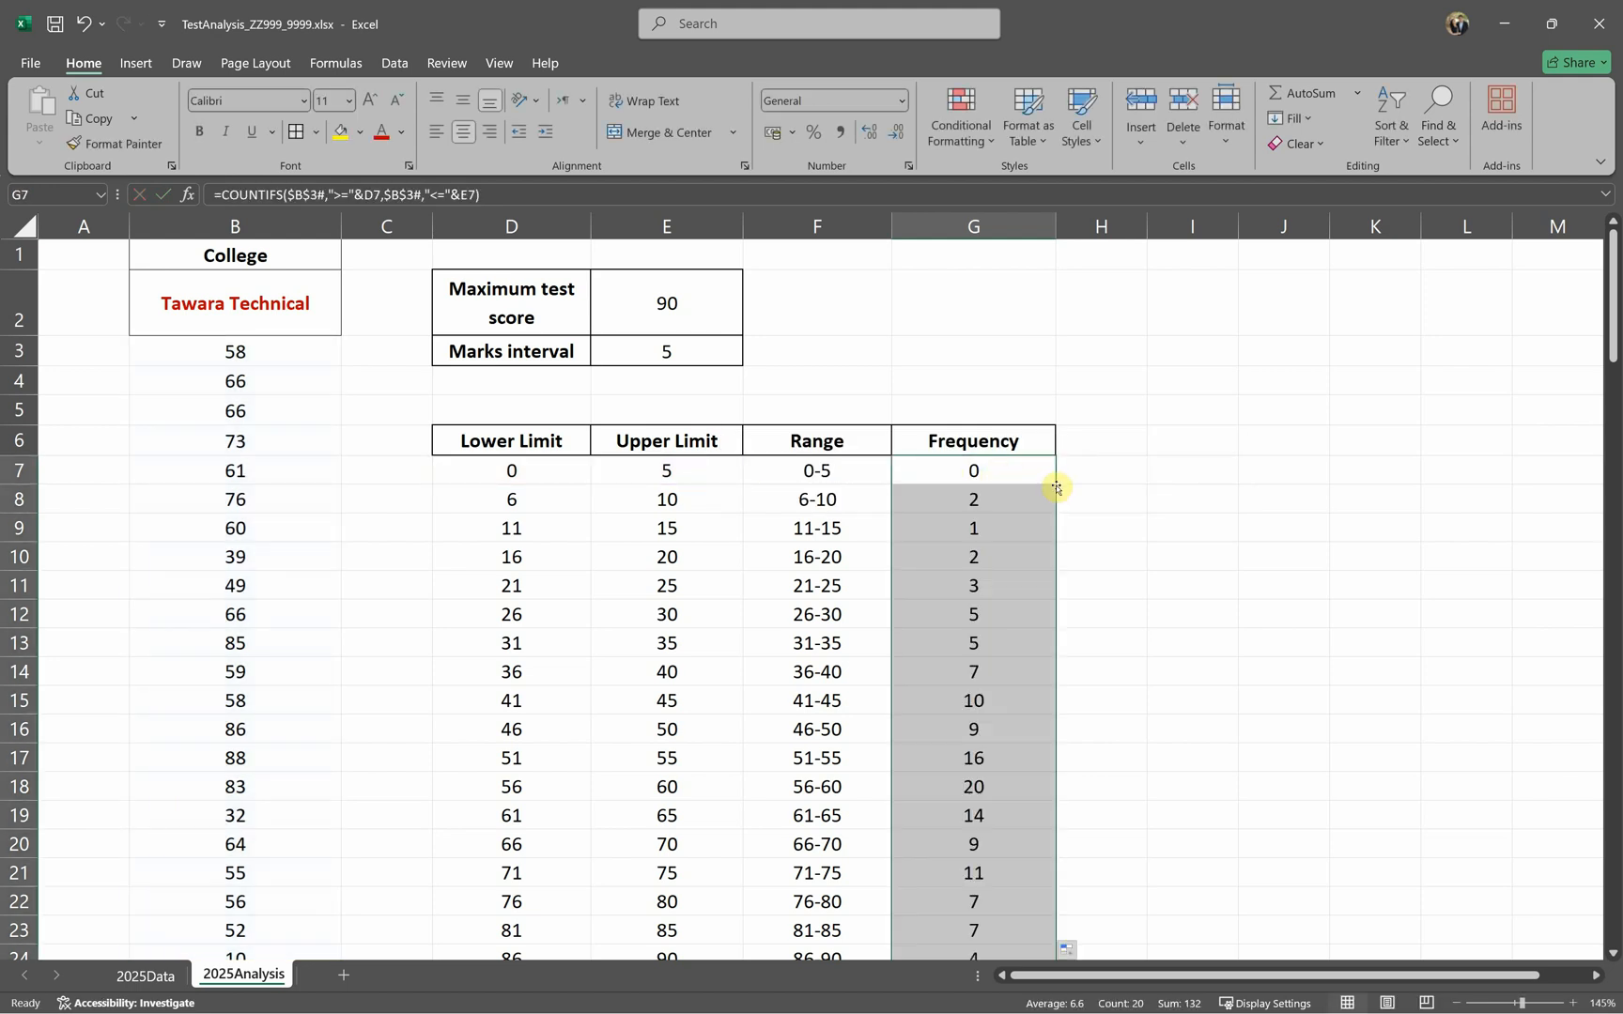
# Step: Compare the frequencies for the first ranges with the example table in the question paper PDF
pyautogui.click(964, 499)
pyautogui.click(804, 489)
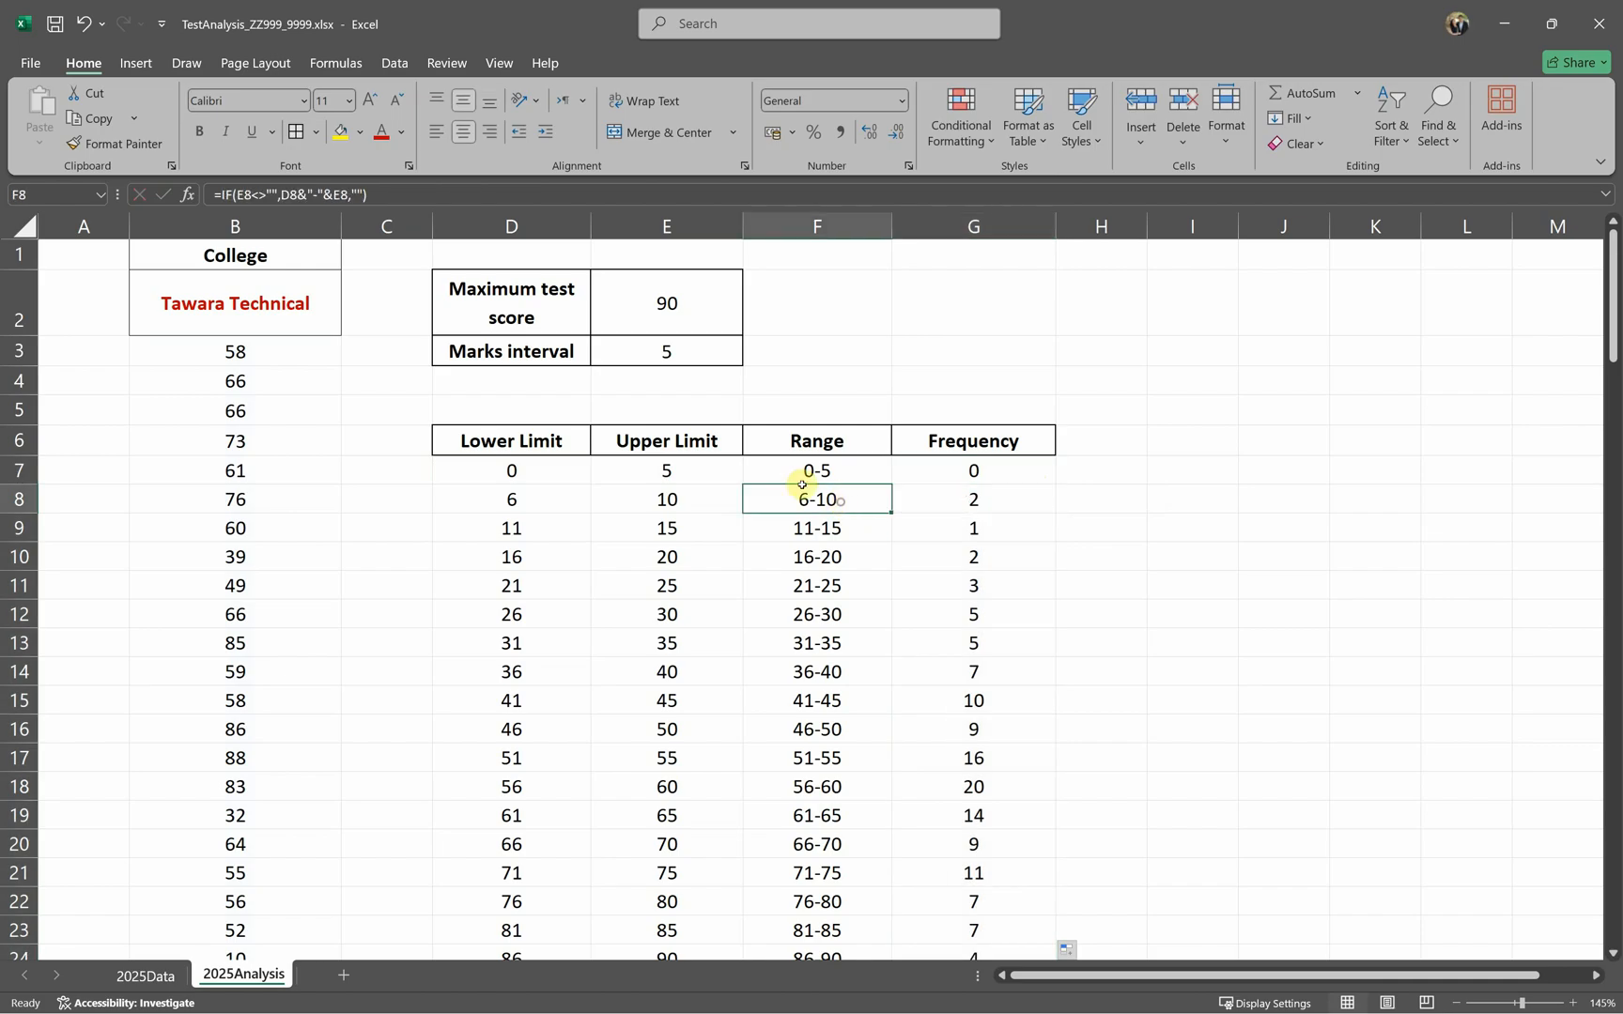
pyautogui.click(978, 502)
pyautogui.click(939, 559)
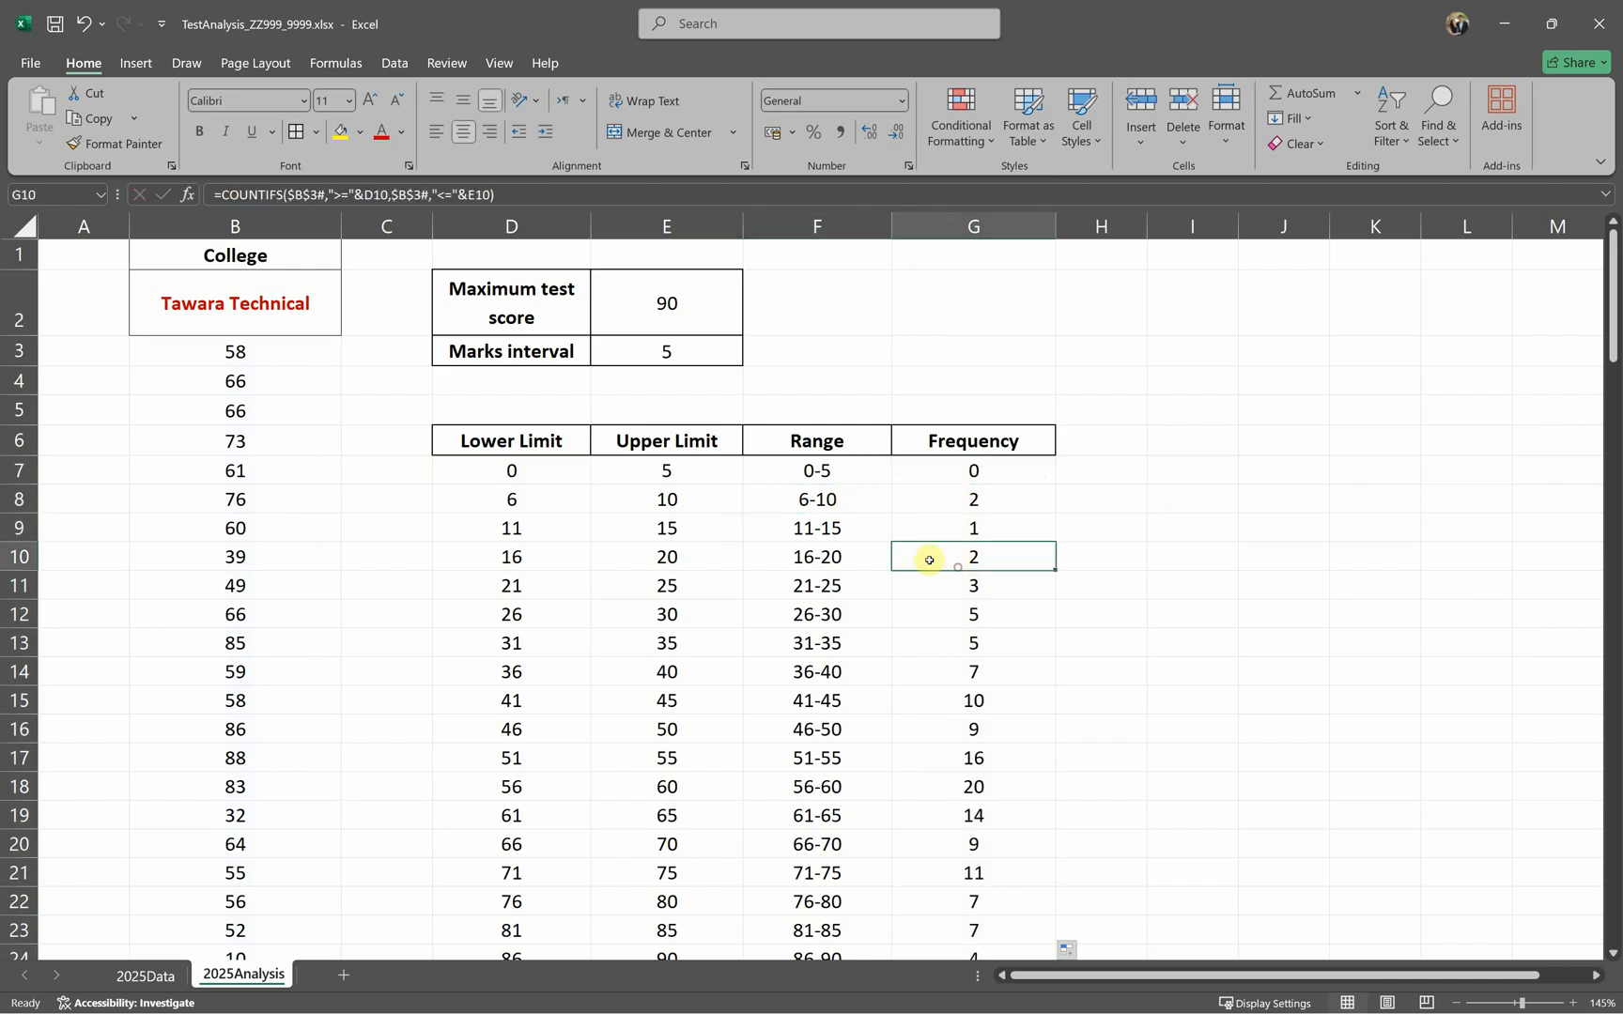
pyautogui.click(871, 536)
pyautogui.click(938, 529)
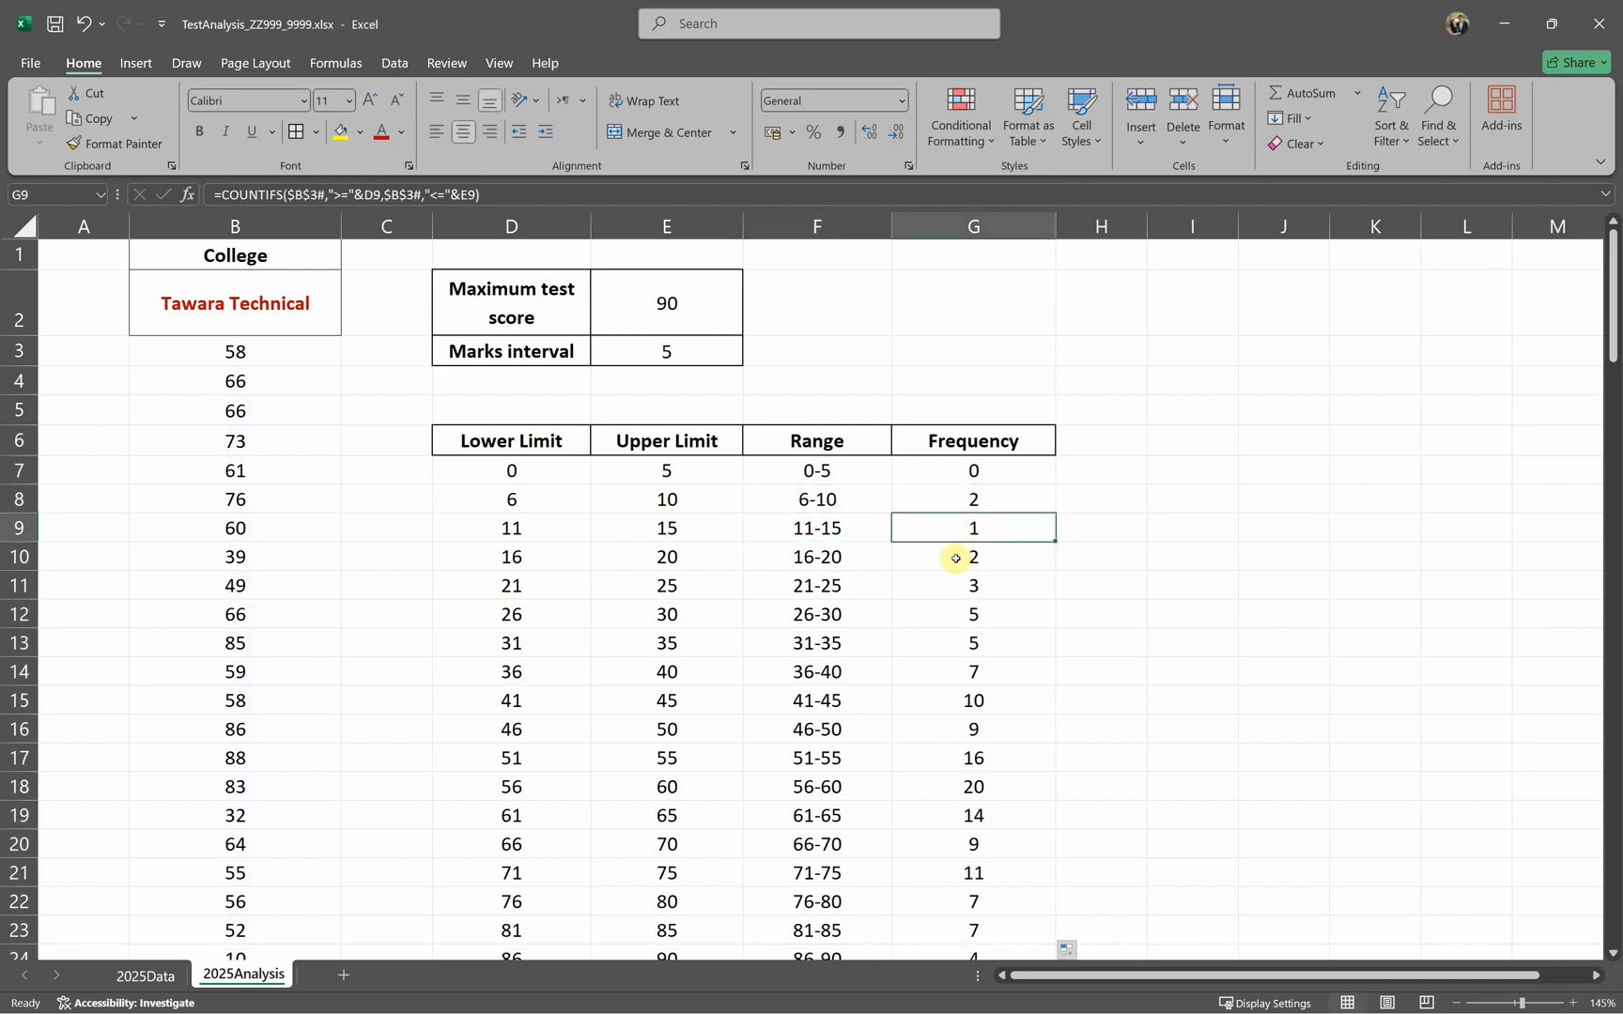
pyautogui.hotkey('alt', 'Tab')
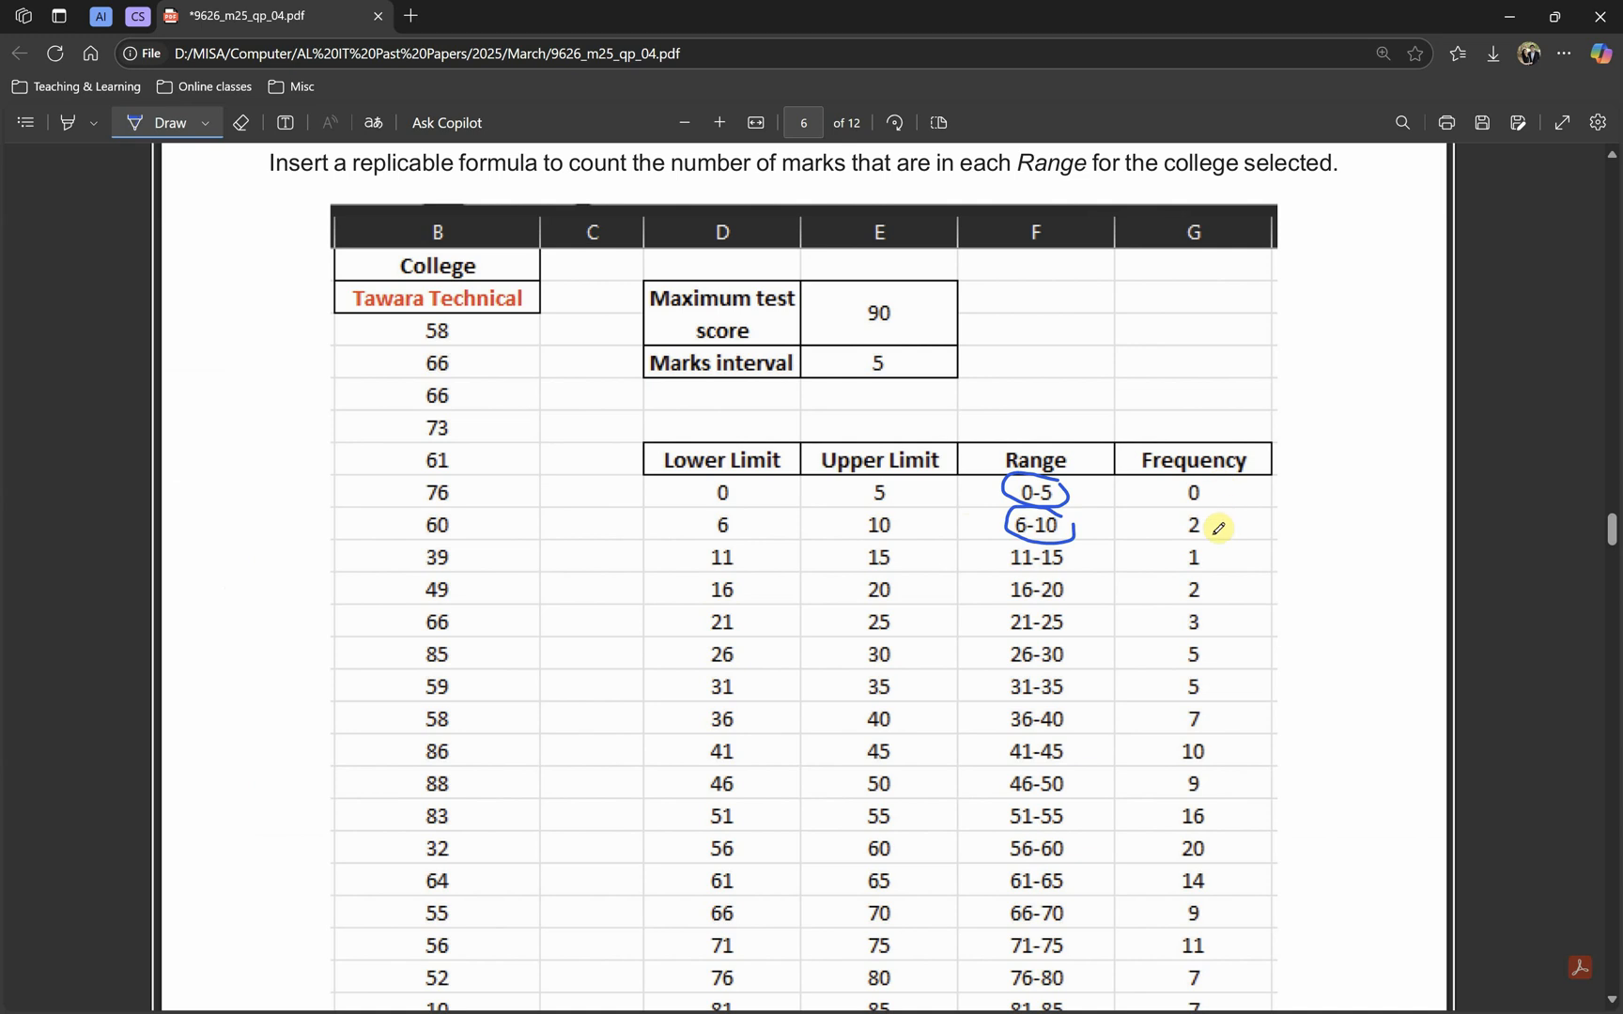
pyautogui.hotkey('alt', 'Tab')
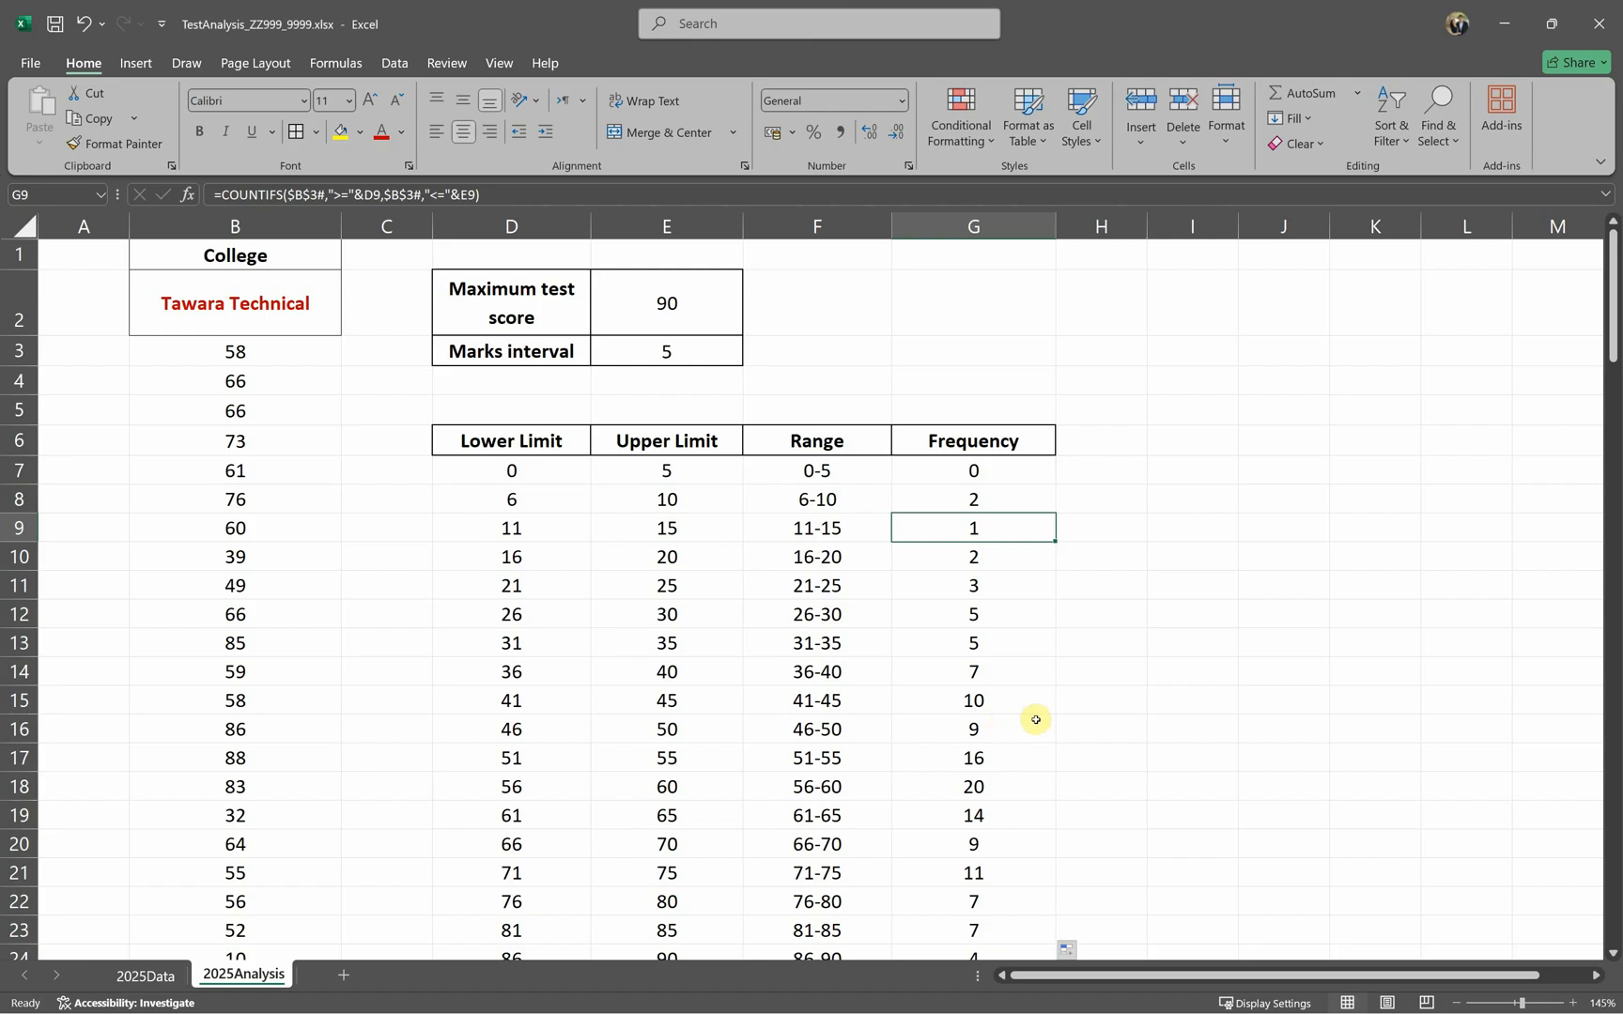
# Step: Examine the end of the Frequency column, especially G25:G26 beyond the last range
pyautogui.click(1035, 720)
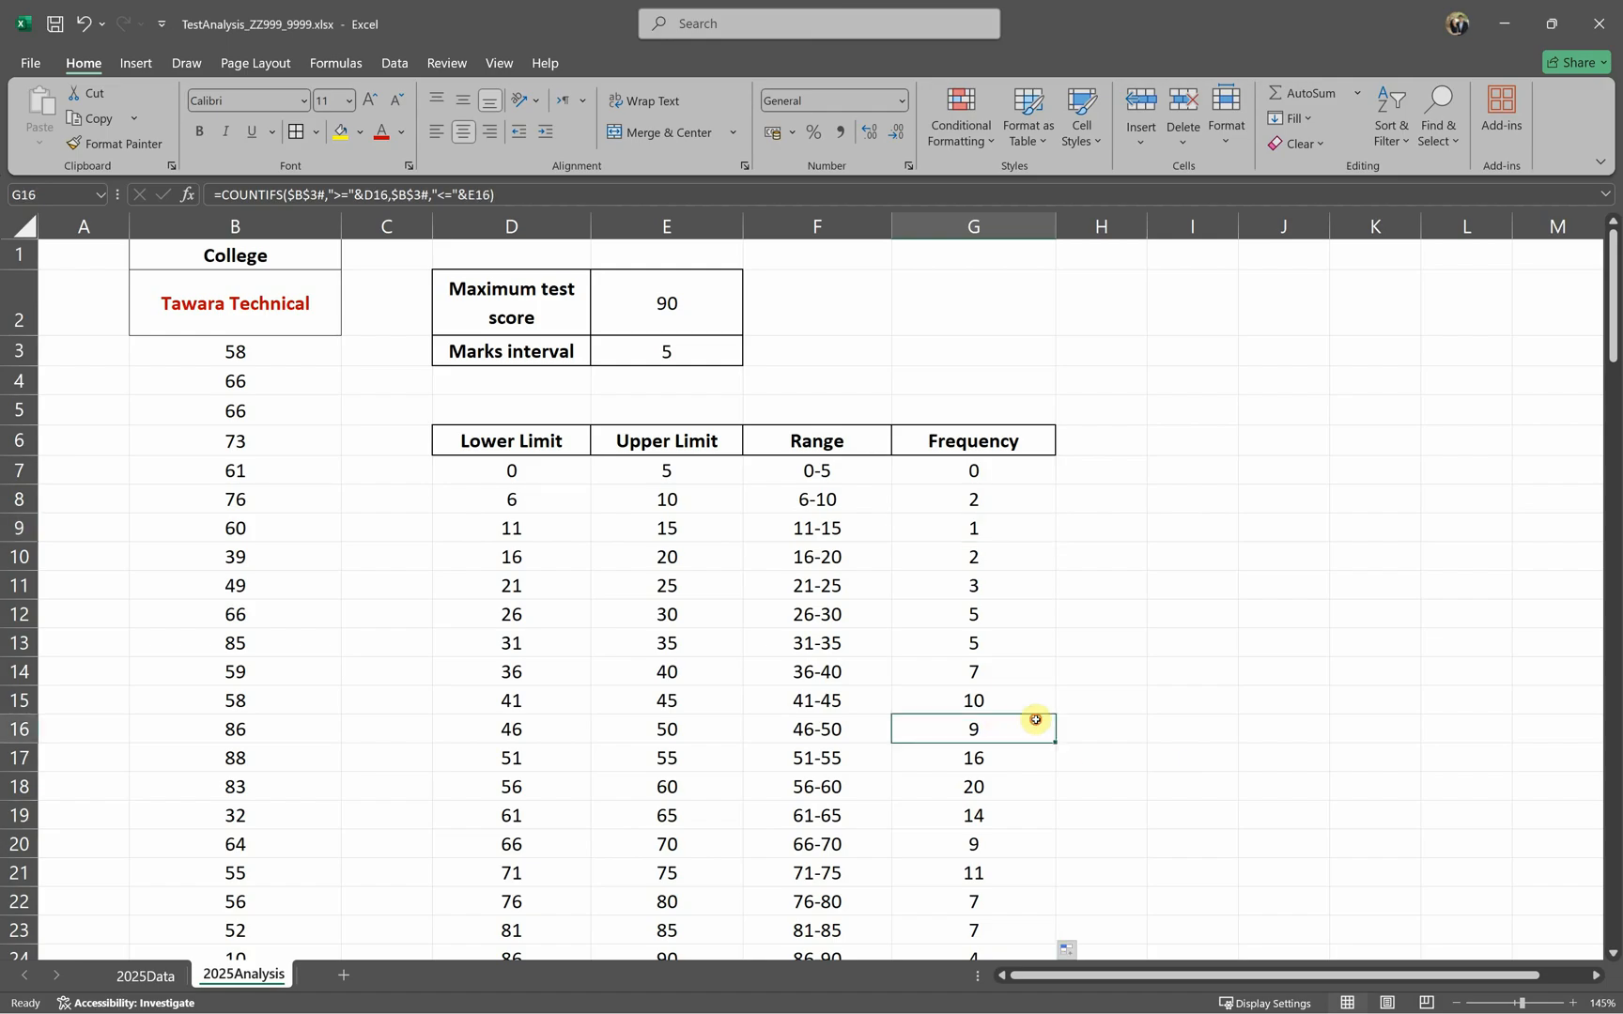
pyautogui.scroll(-6, 1023, 540)
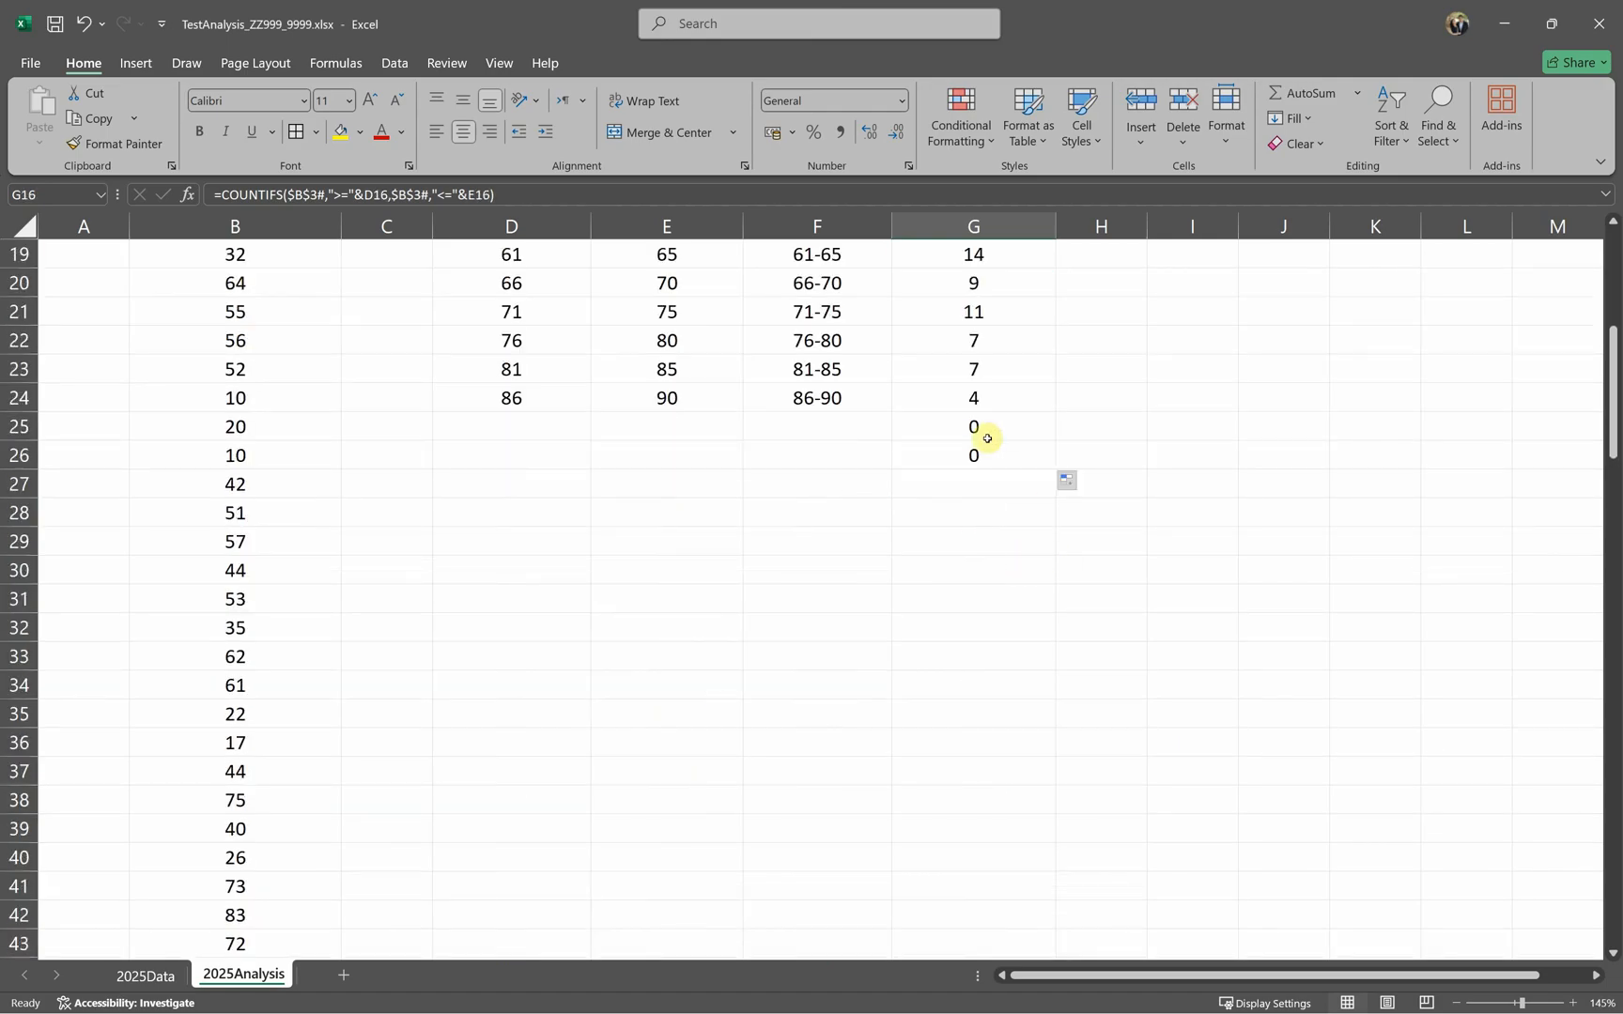
pyautogui.click(983, 435)
pyautogui.click(972, 459)
pyautogui.moveTo(939, 429); pyautogui.dragTo(945, 457)
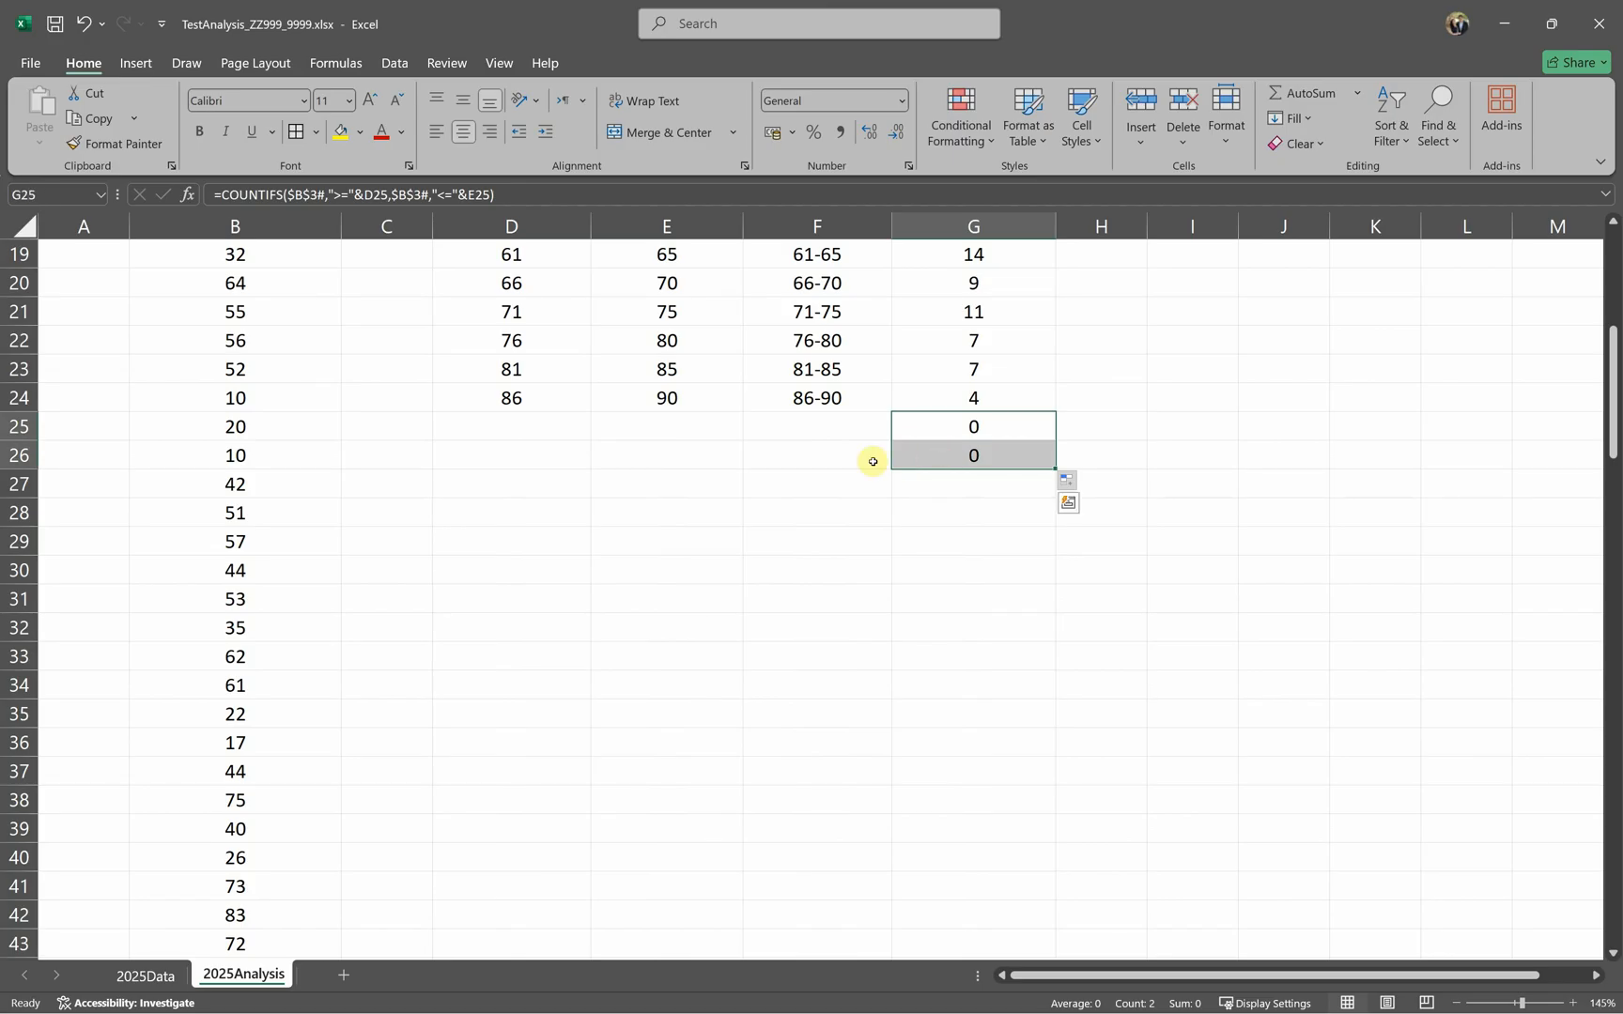
pyautogui.hotkey('alt', 'Tab')
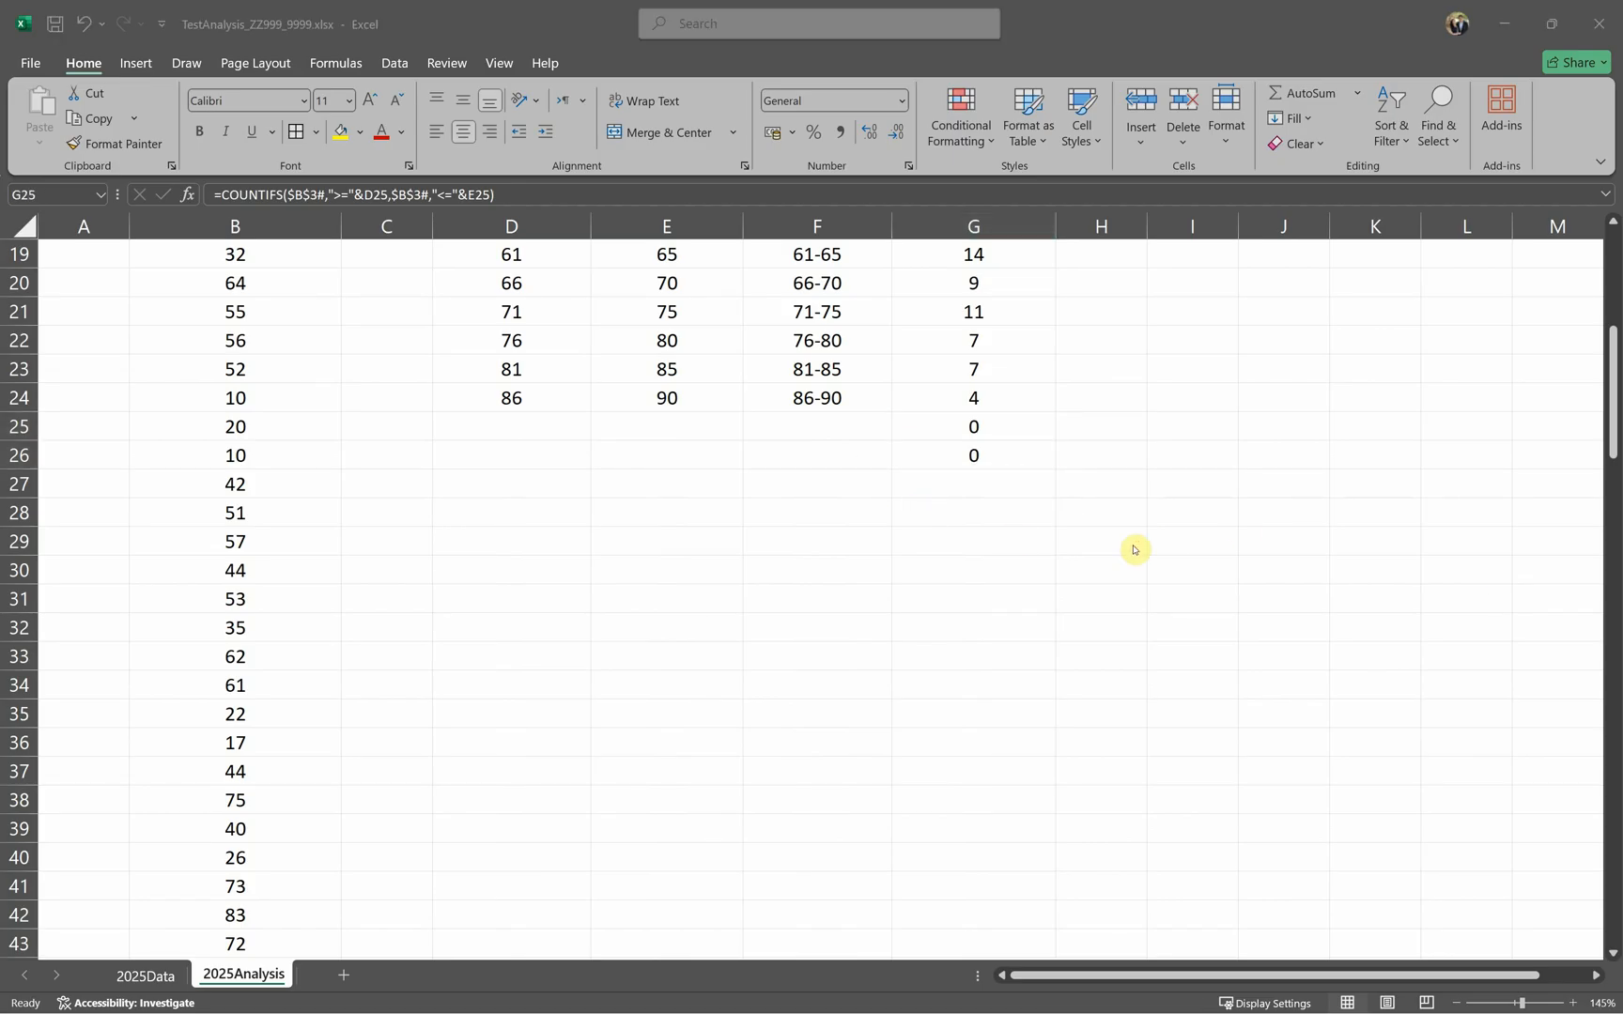
# Step: Wrap the COUNTIFS formula in G7 in an IF that counts only when E7<>"" and otherwise returns ""
pyautogui.hotkey('alt', 'Tab')
pyautogui.scroll(6, 1052, 539)
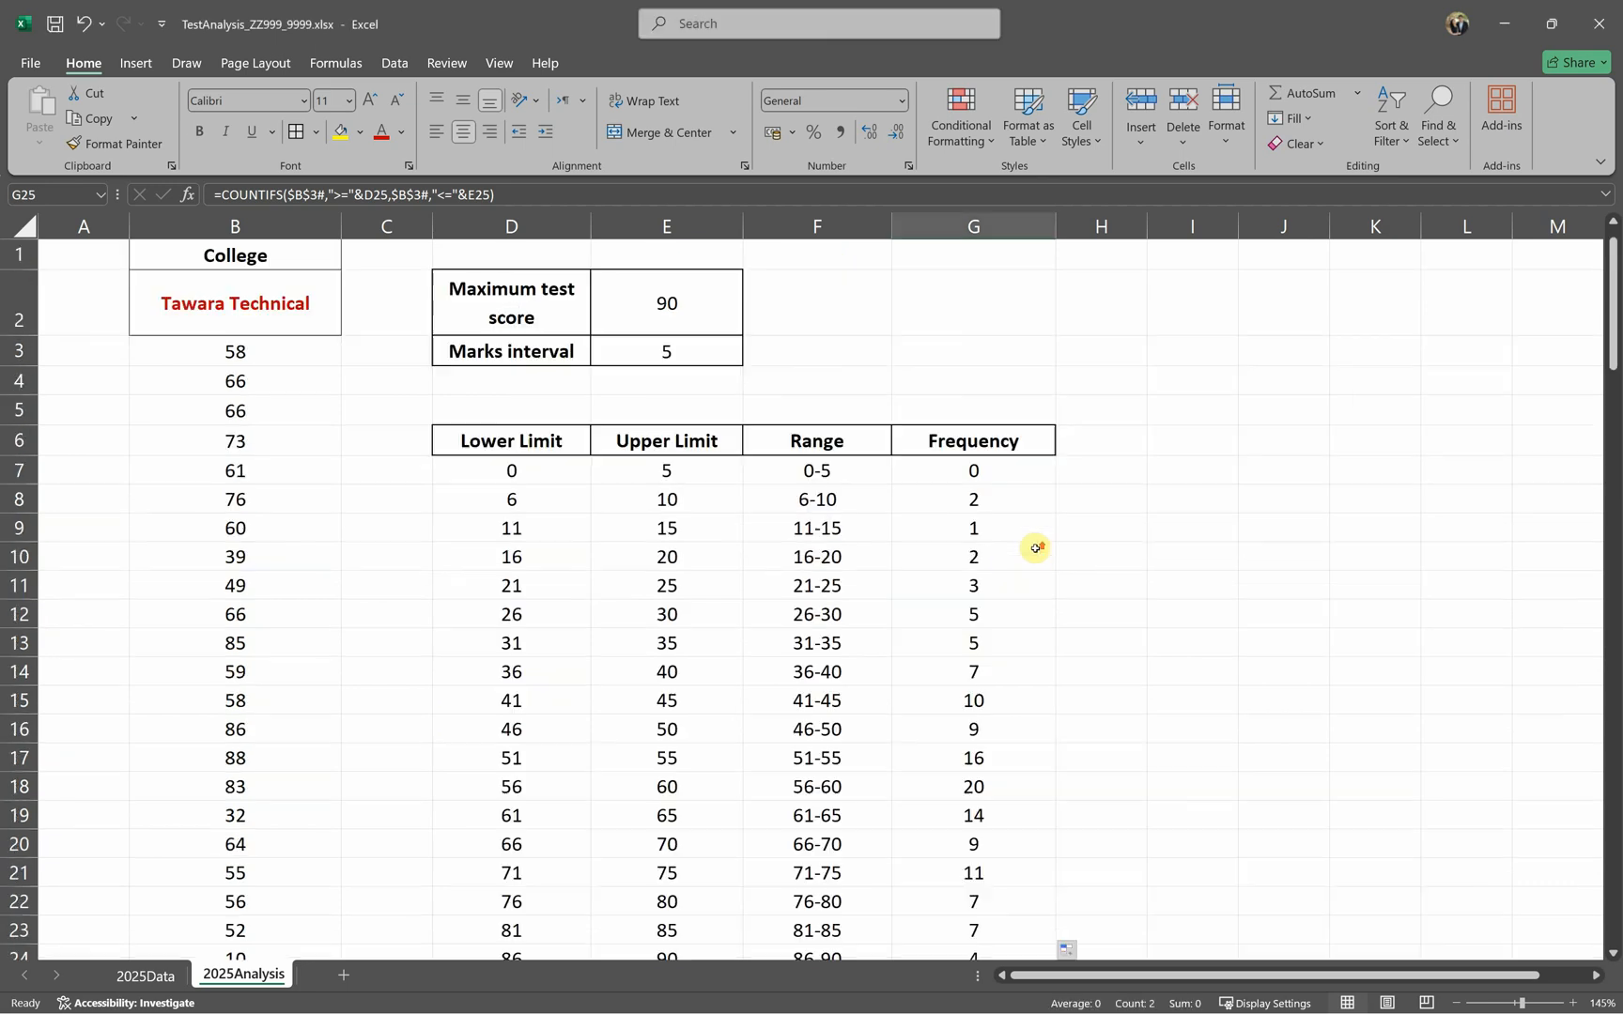
pyautogui.doubleClick(979, 475)
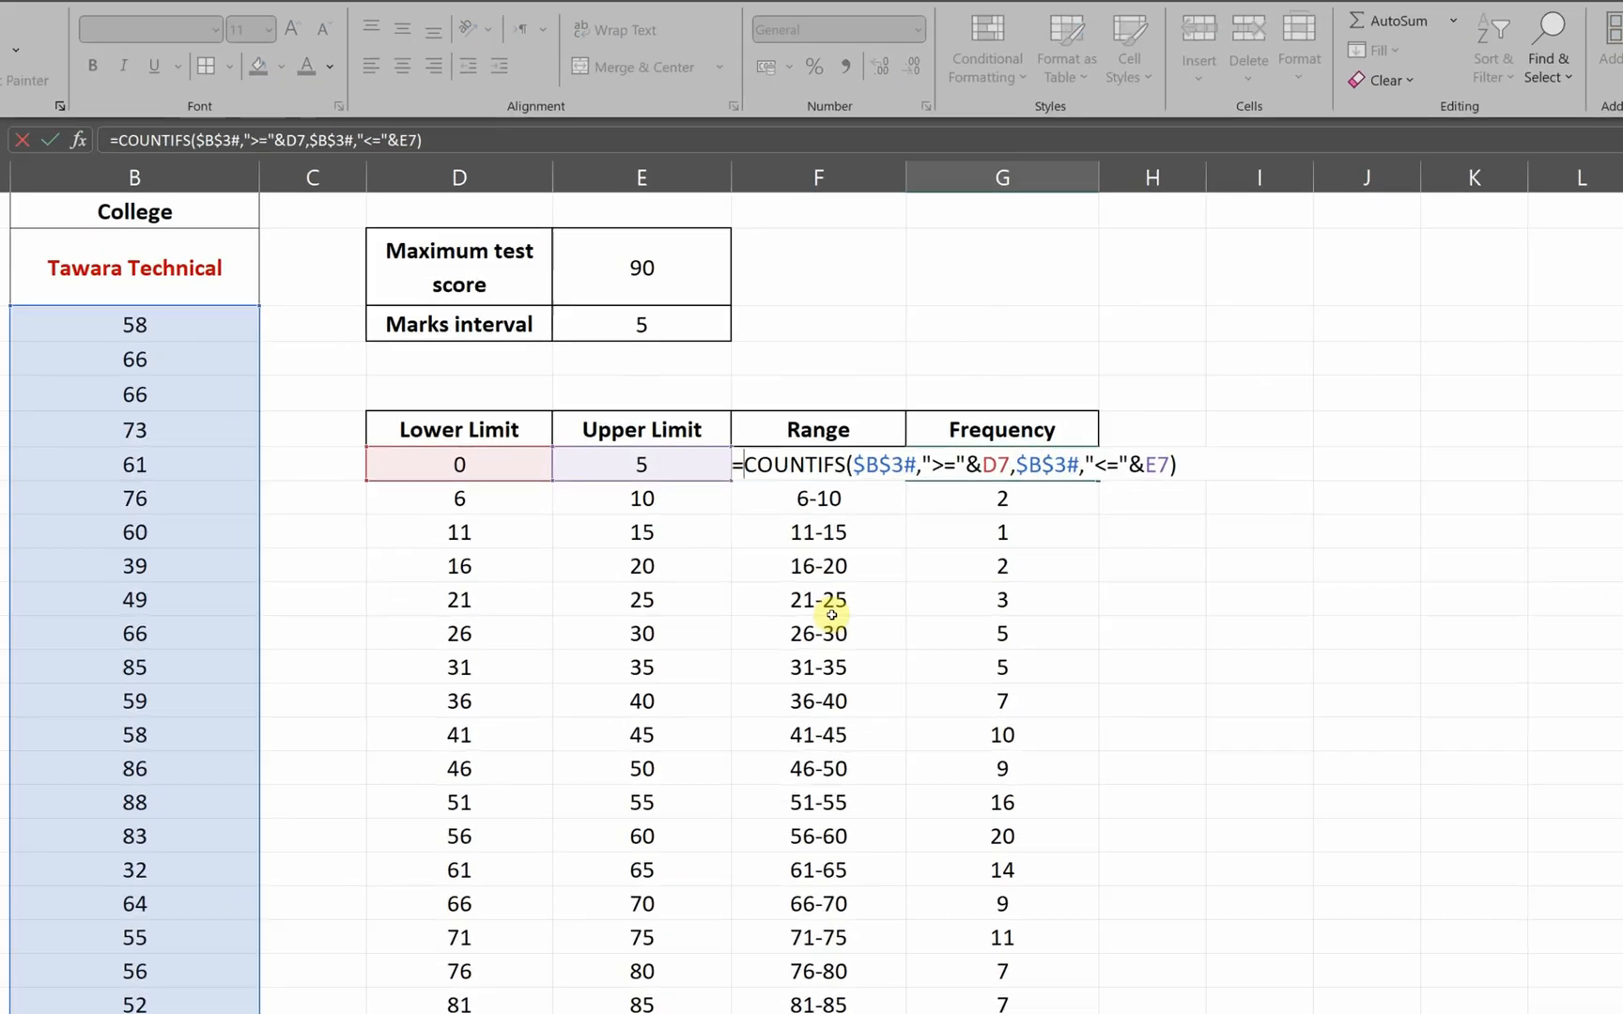
pyautogui.write('if(')
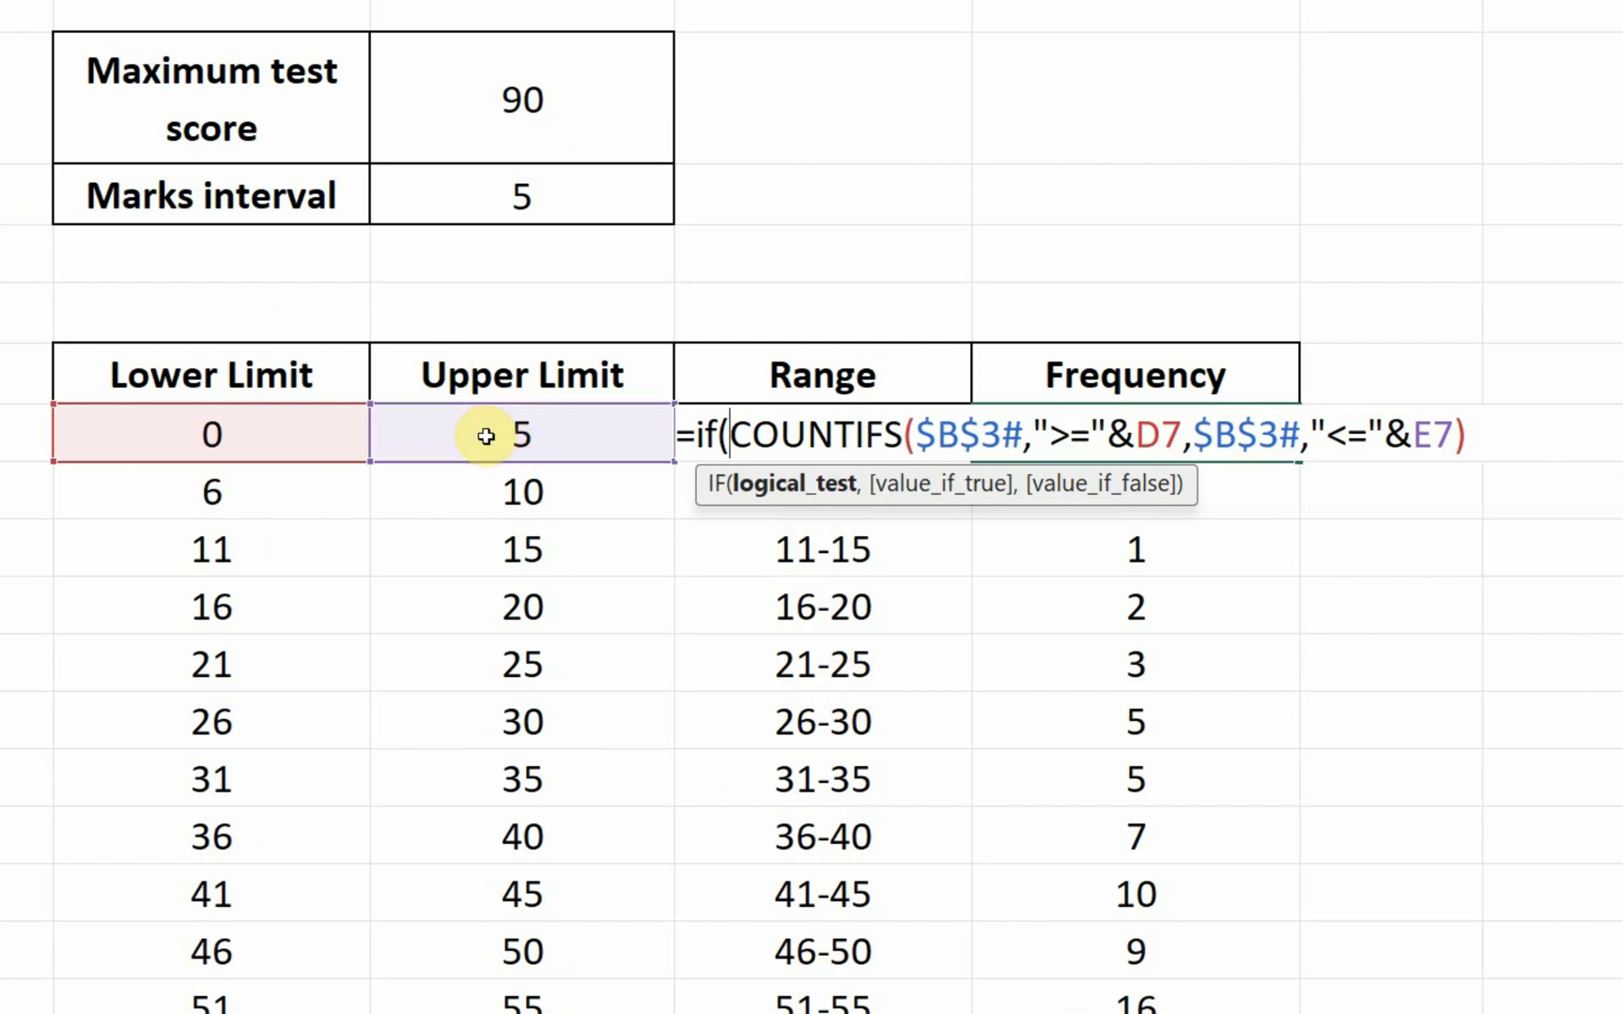
pyautogui.click(527, 452)
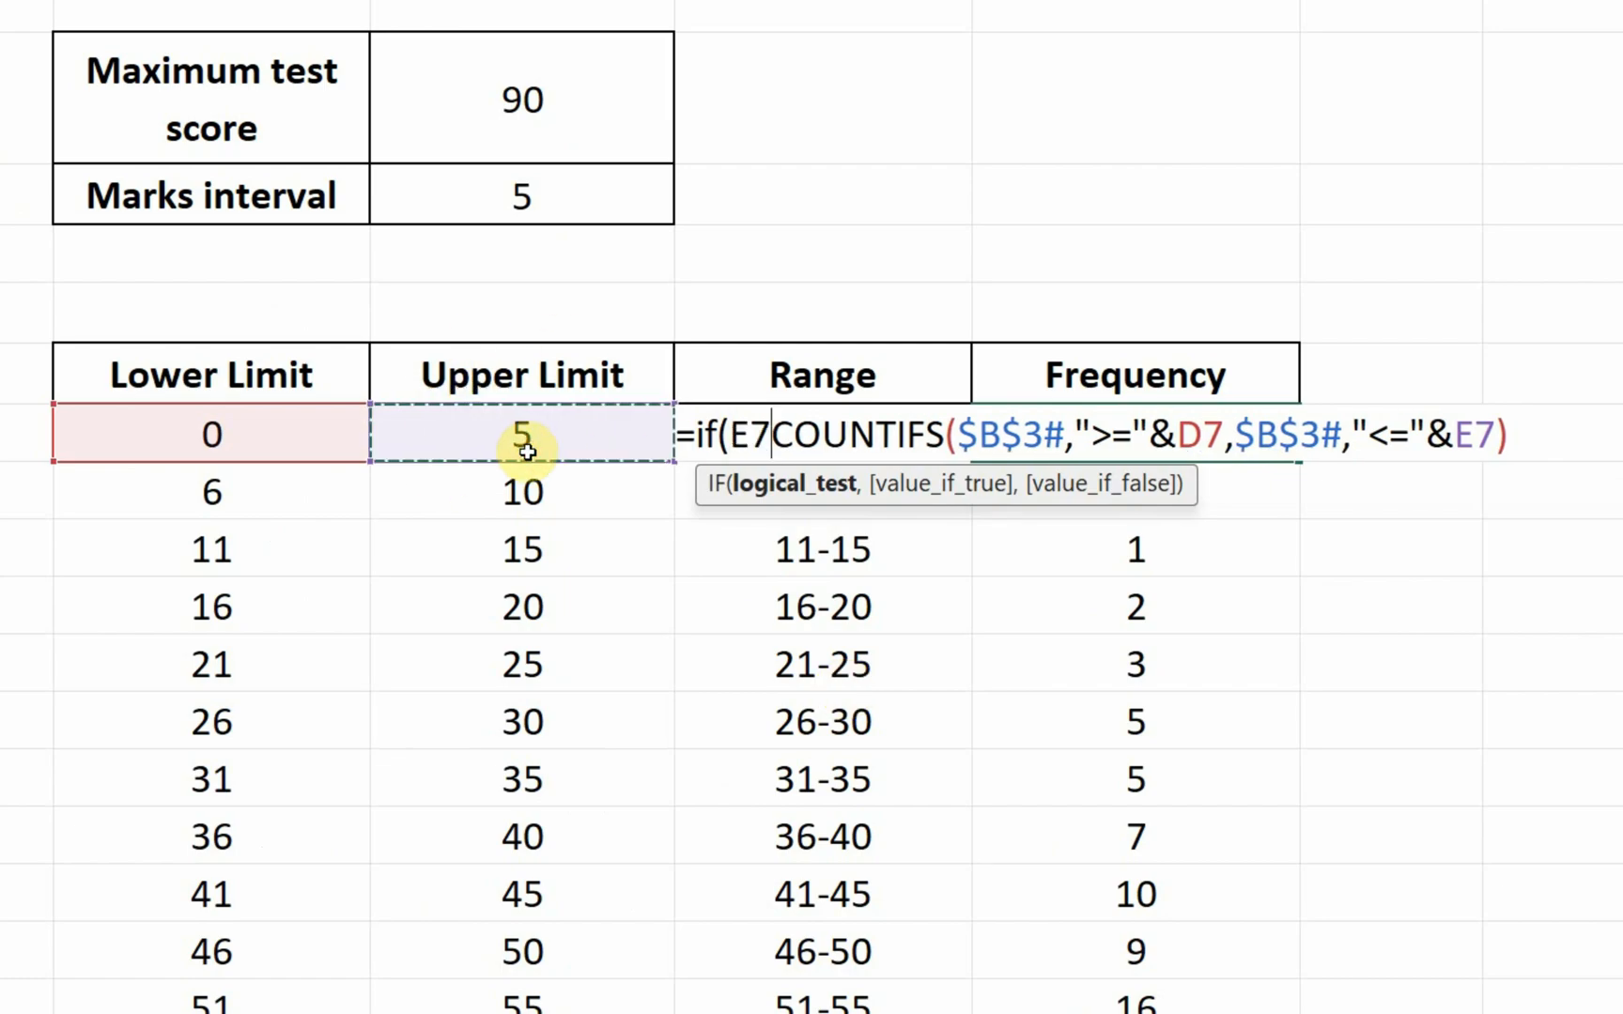
pyautogui.write('<>')
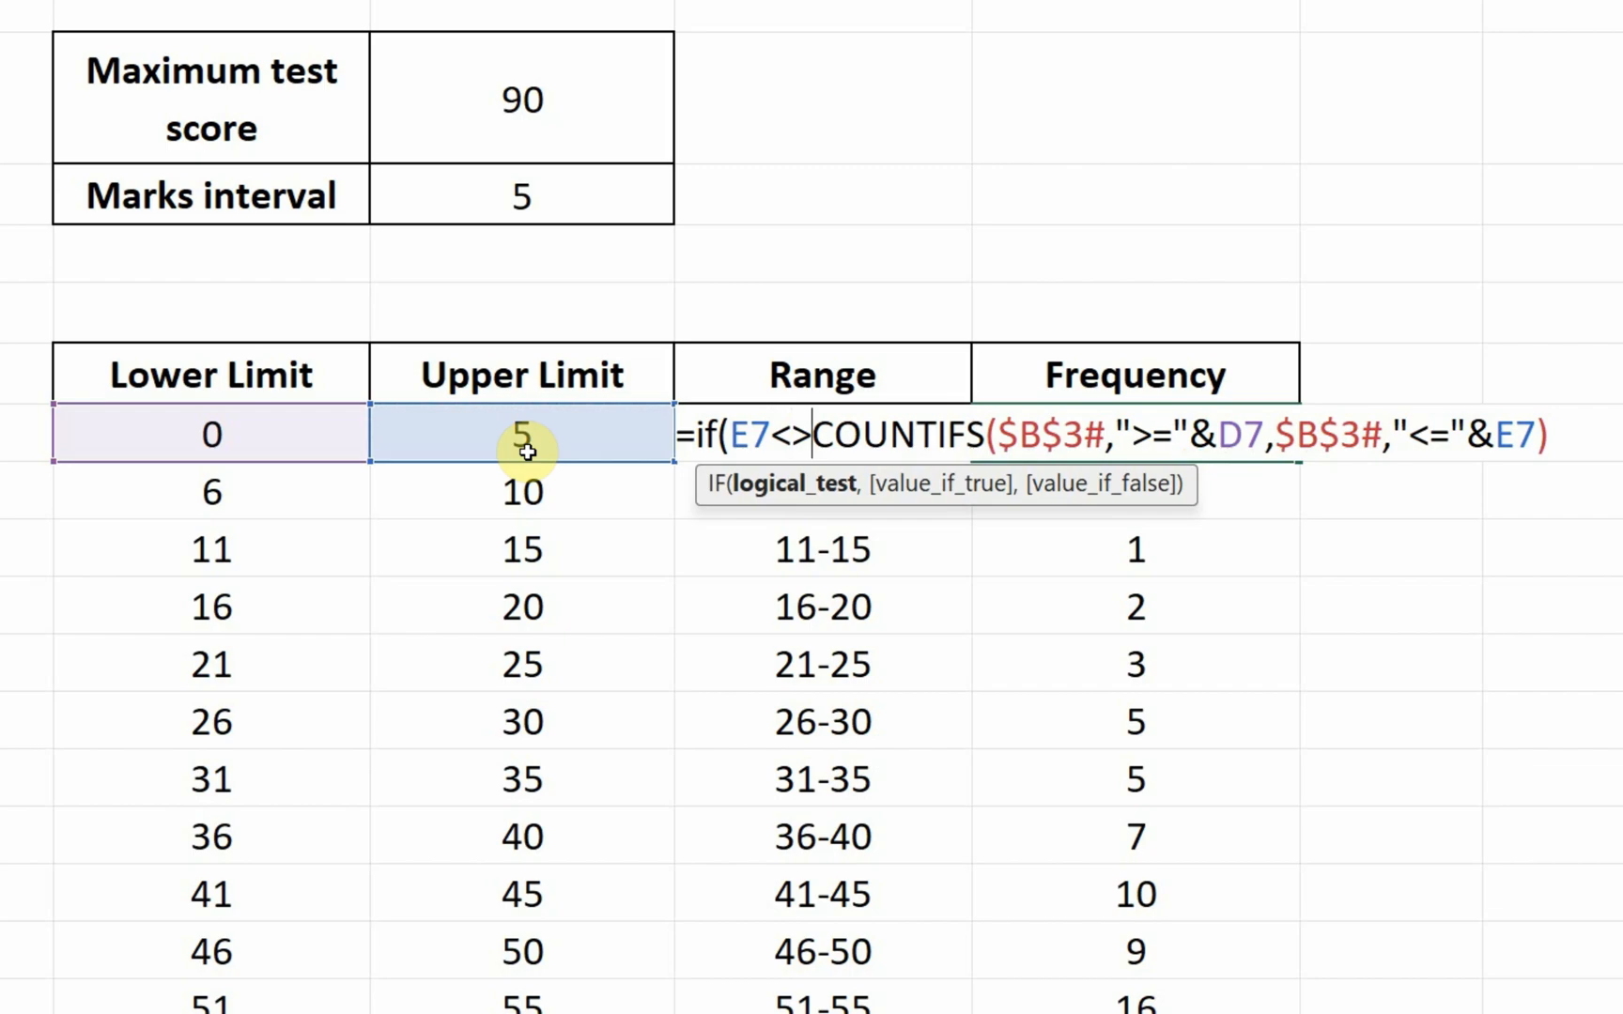
pyautogui.write('""')
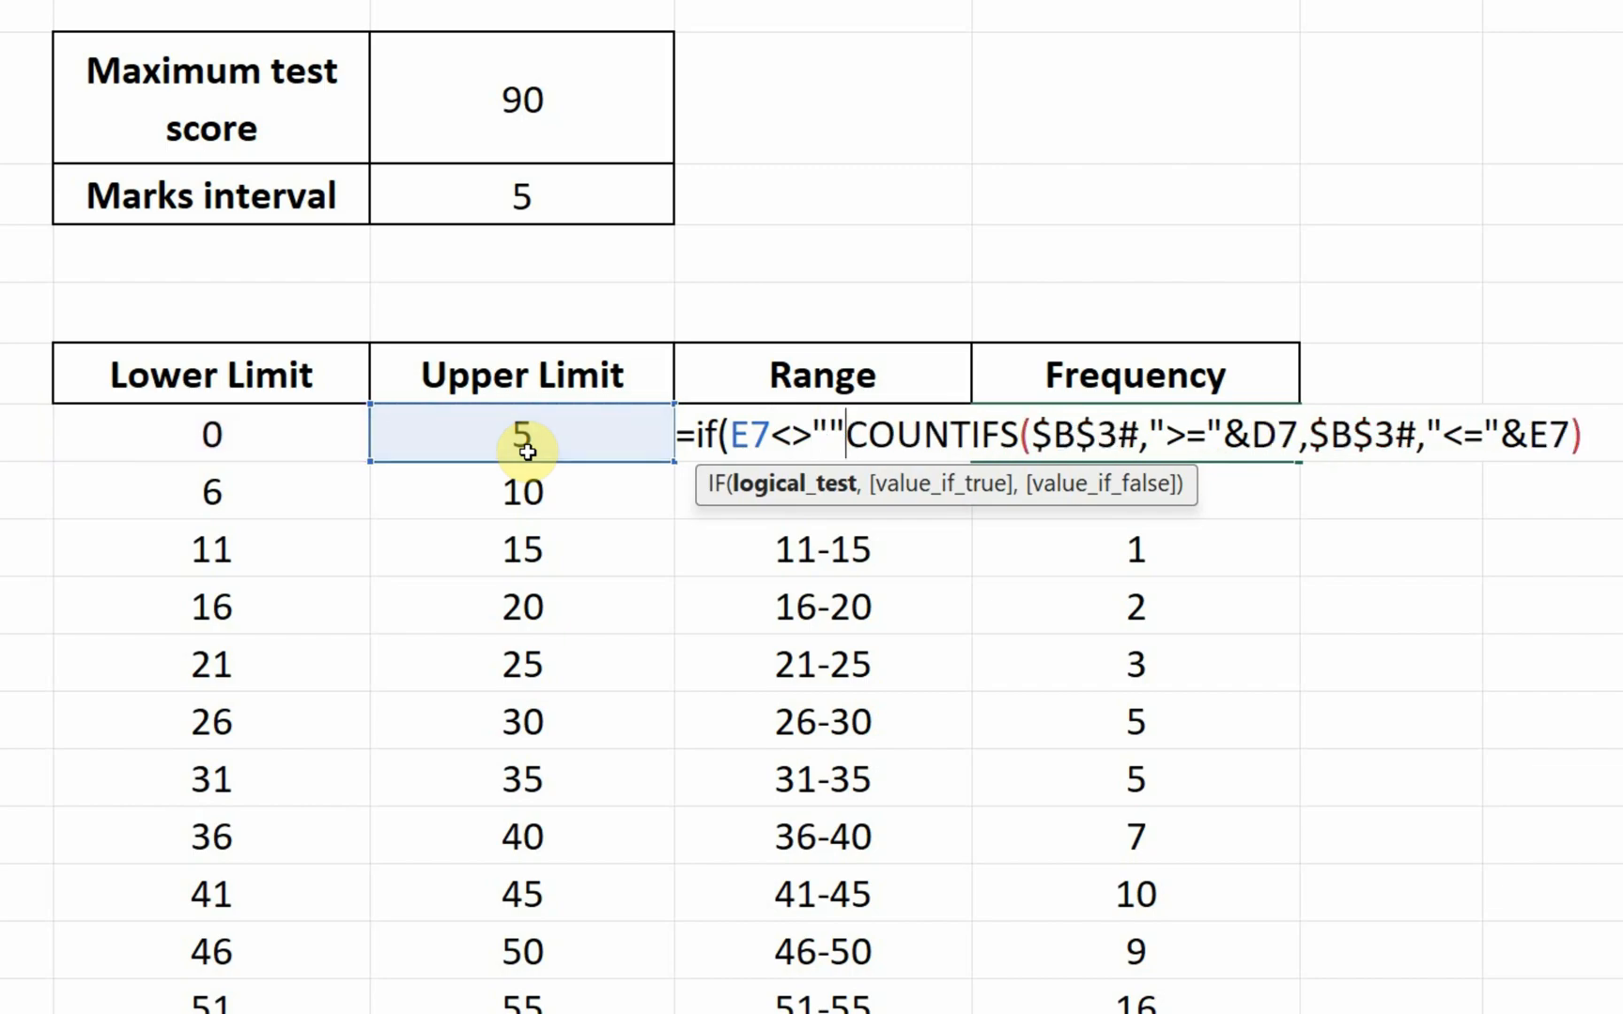
pyautogui.write(',')
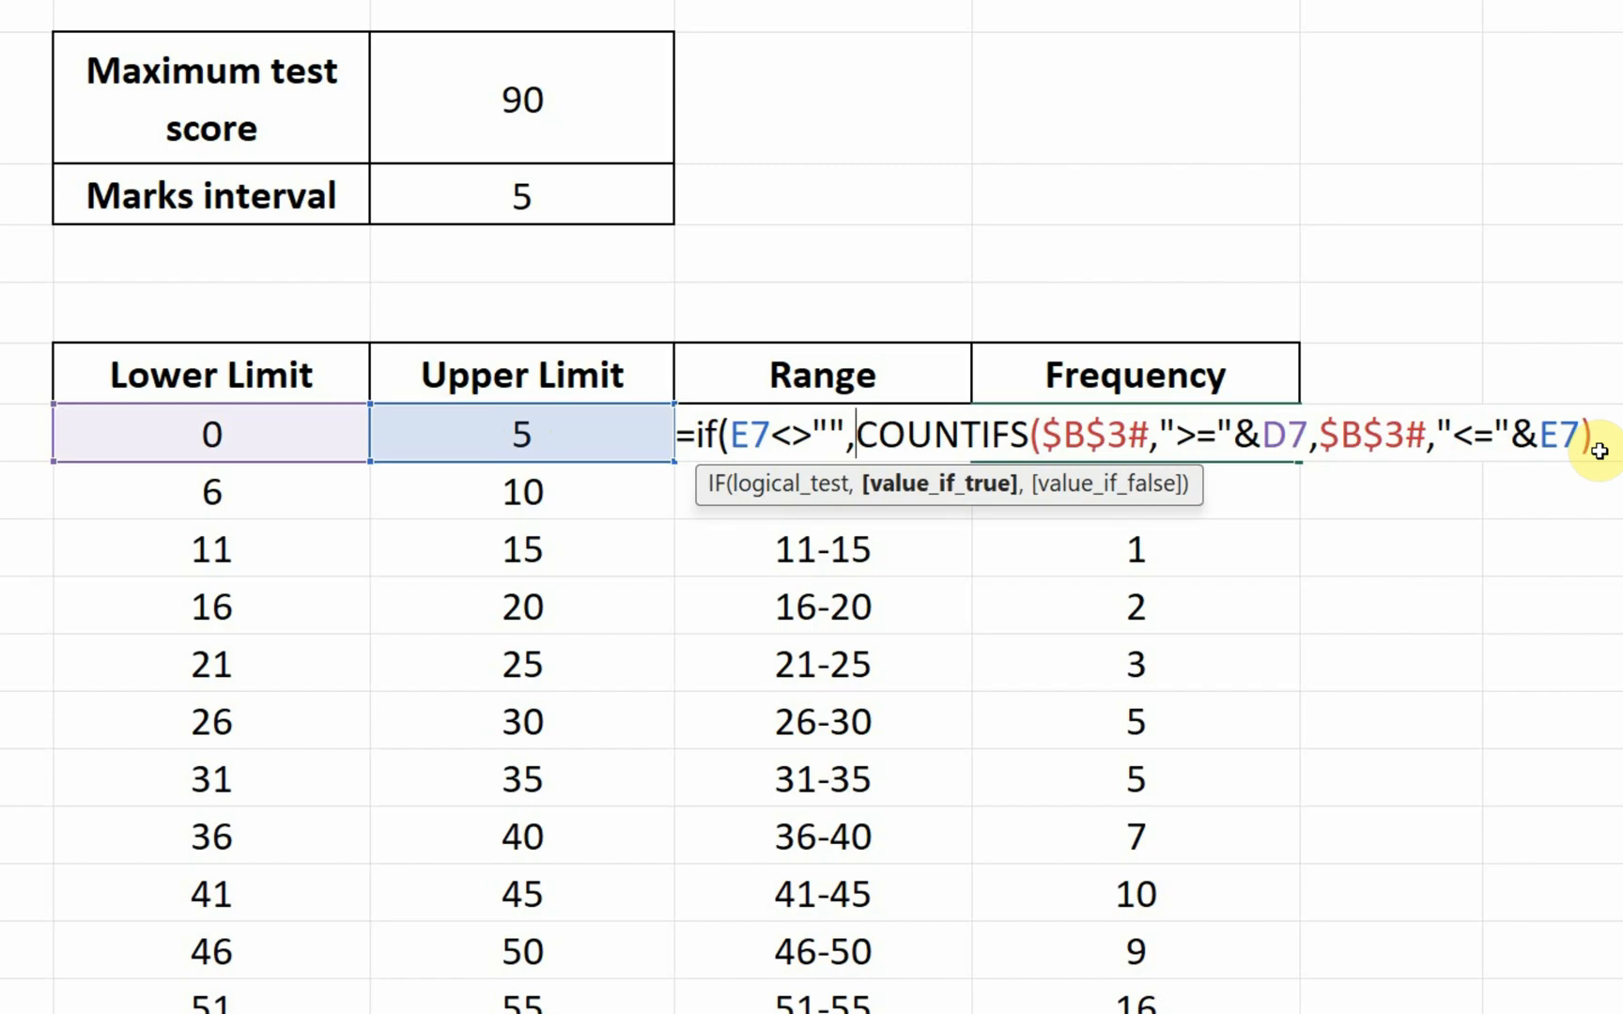
pyautogui.click(1592, 439)
pyautogui.write(',')
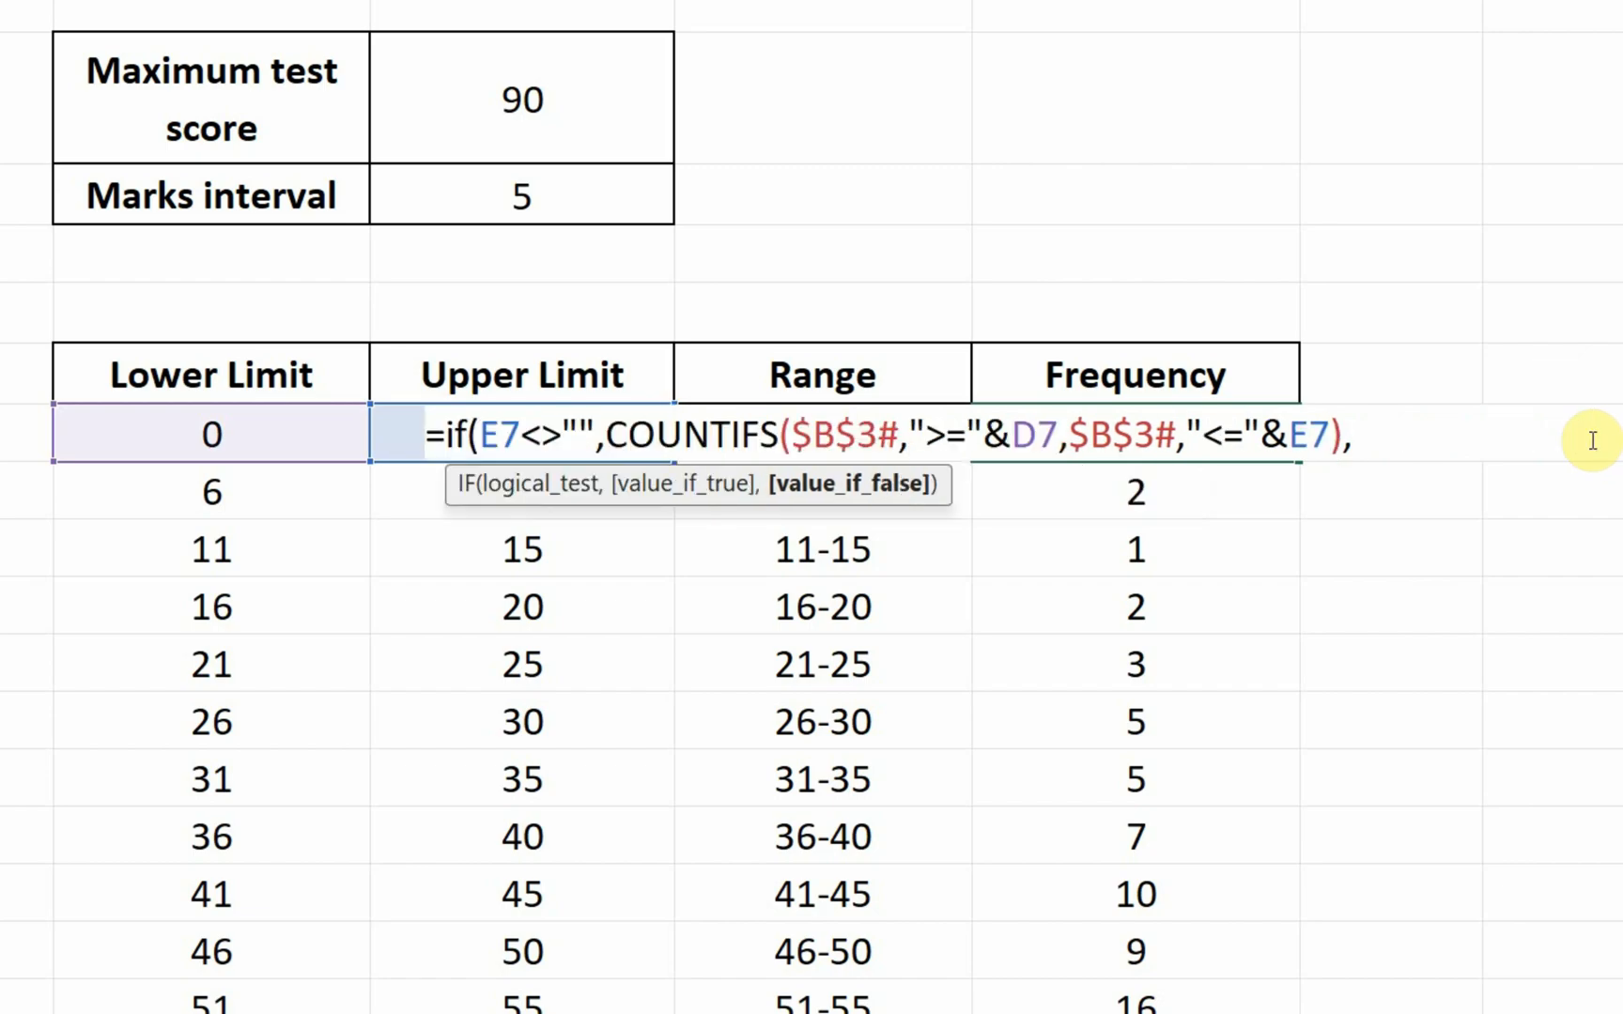
pyautogui.write('">="')
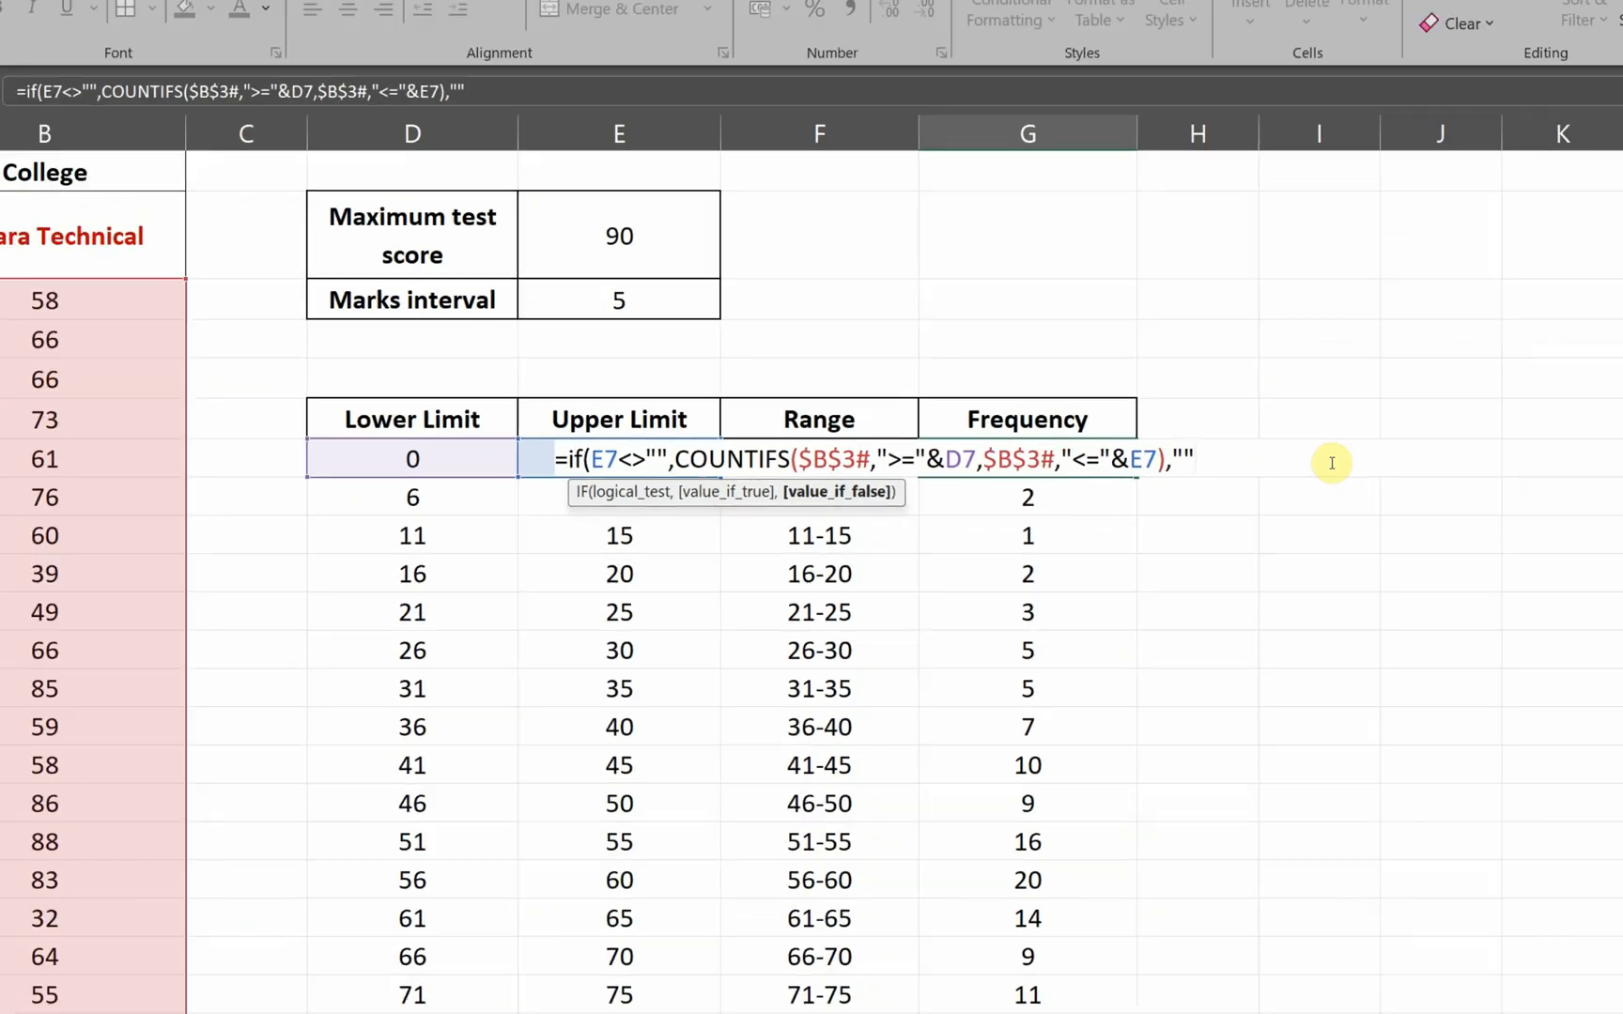
pyautogui.press('Return')
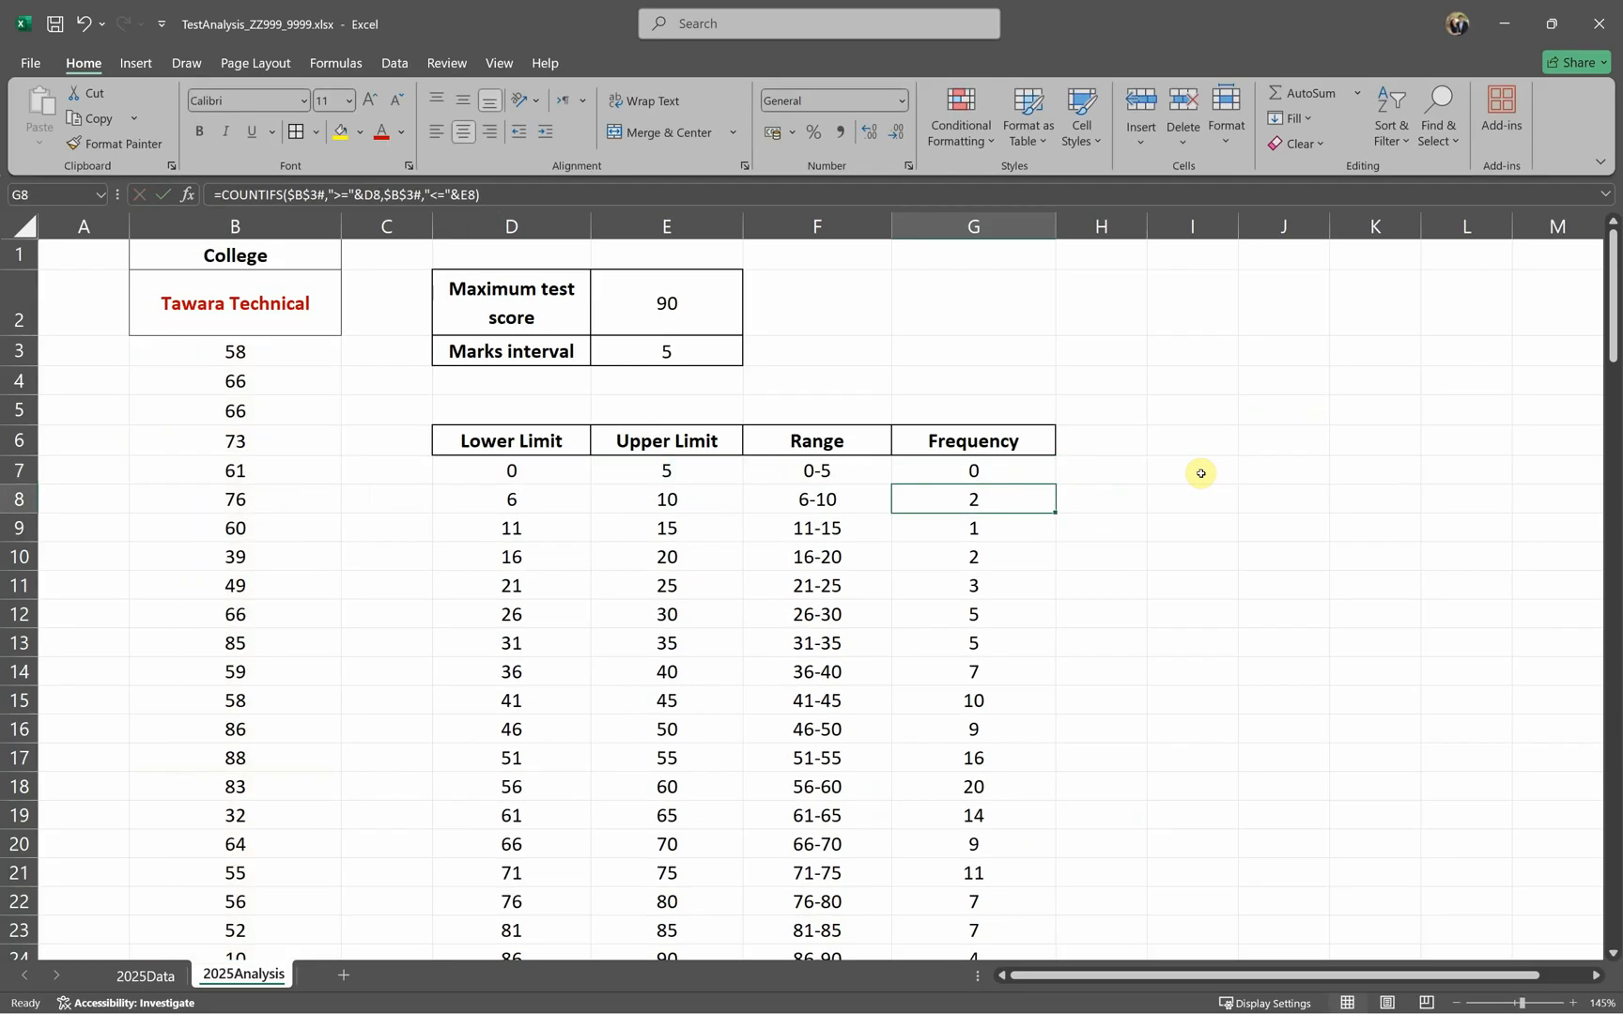
# Step: Fill the G7 formula down the Frequency column and check the cells G25:G26 beyond the last range
pyautogui.click(1059, 468)
pyautogui.click(1042, 466)
pyautogui.doubleClick(1055, 484)
pyautogui.scroll(-4, 1179, 582)
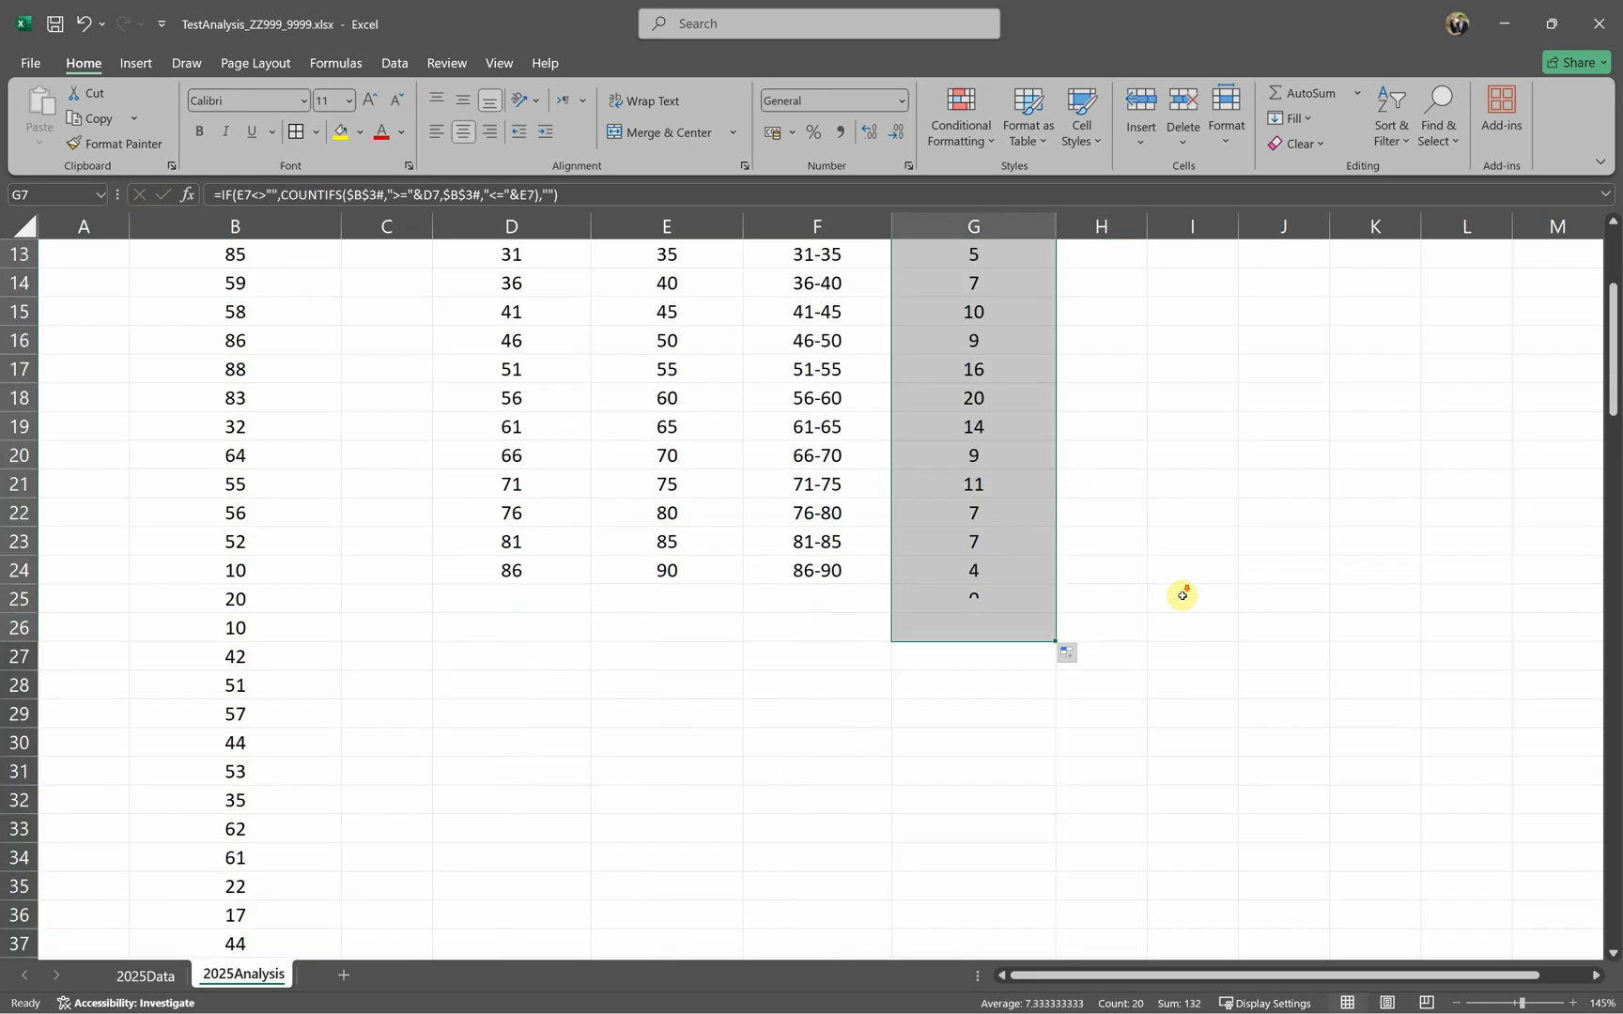
pyautogui.click(971, 629)
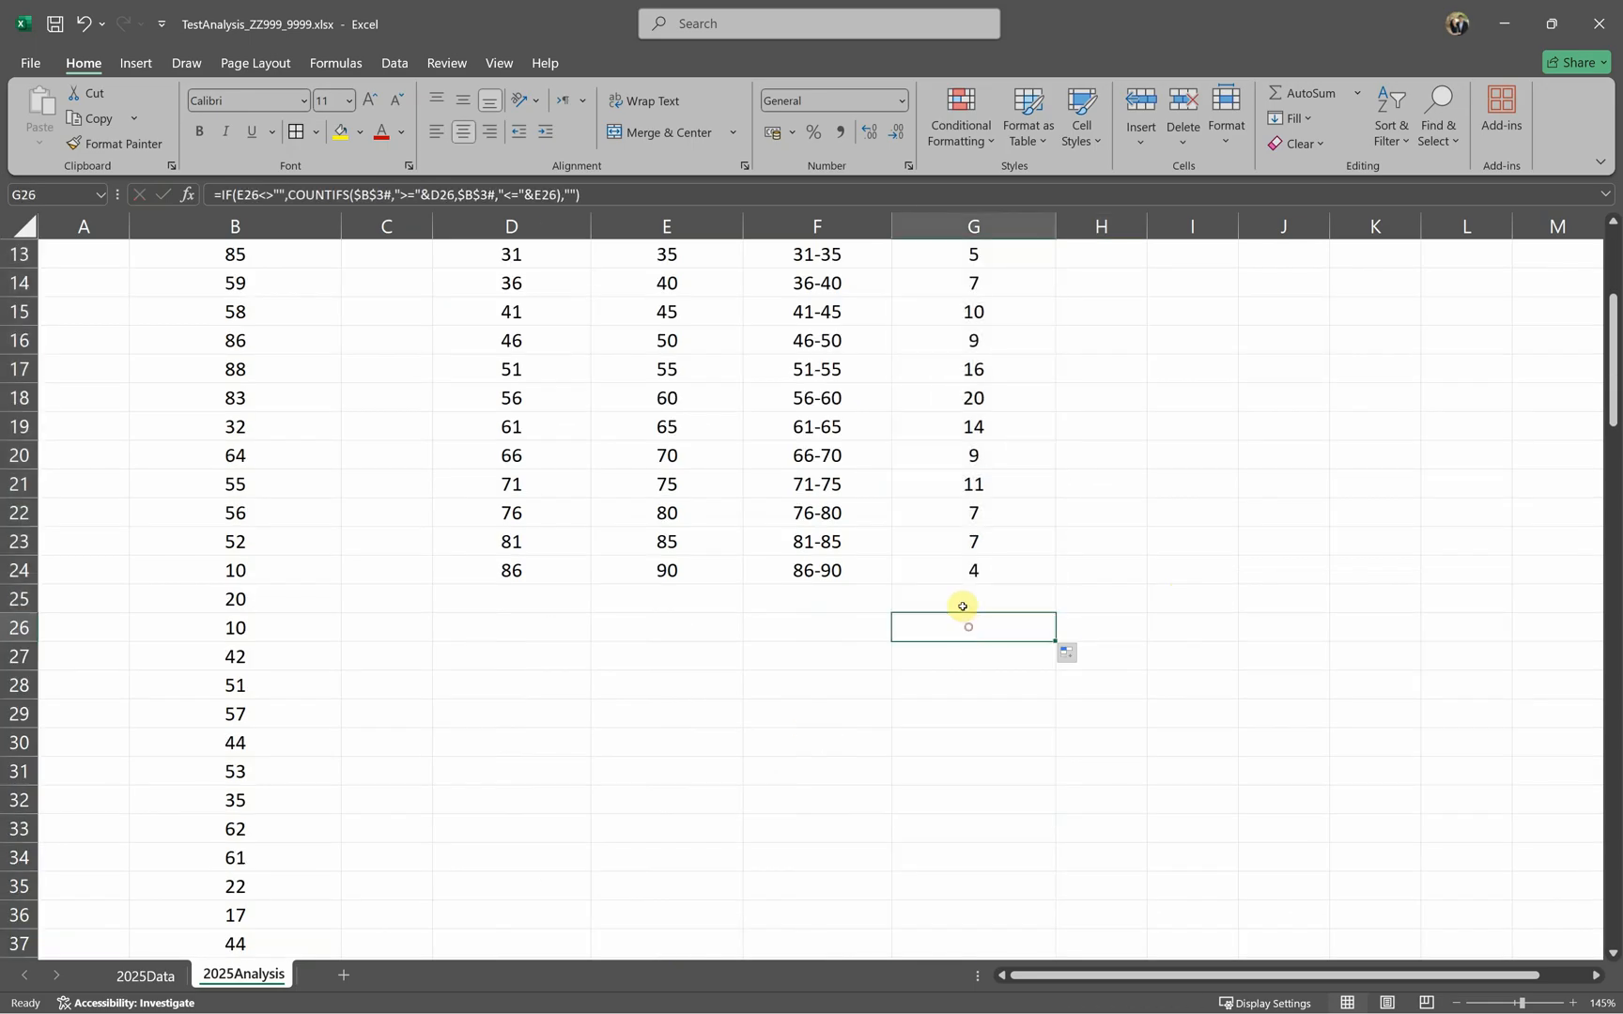
pyautogui.press('Up')
pyautogui.scroll(4, 864, 620)
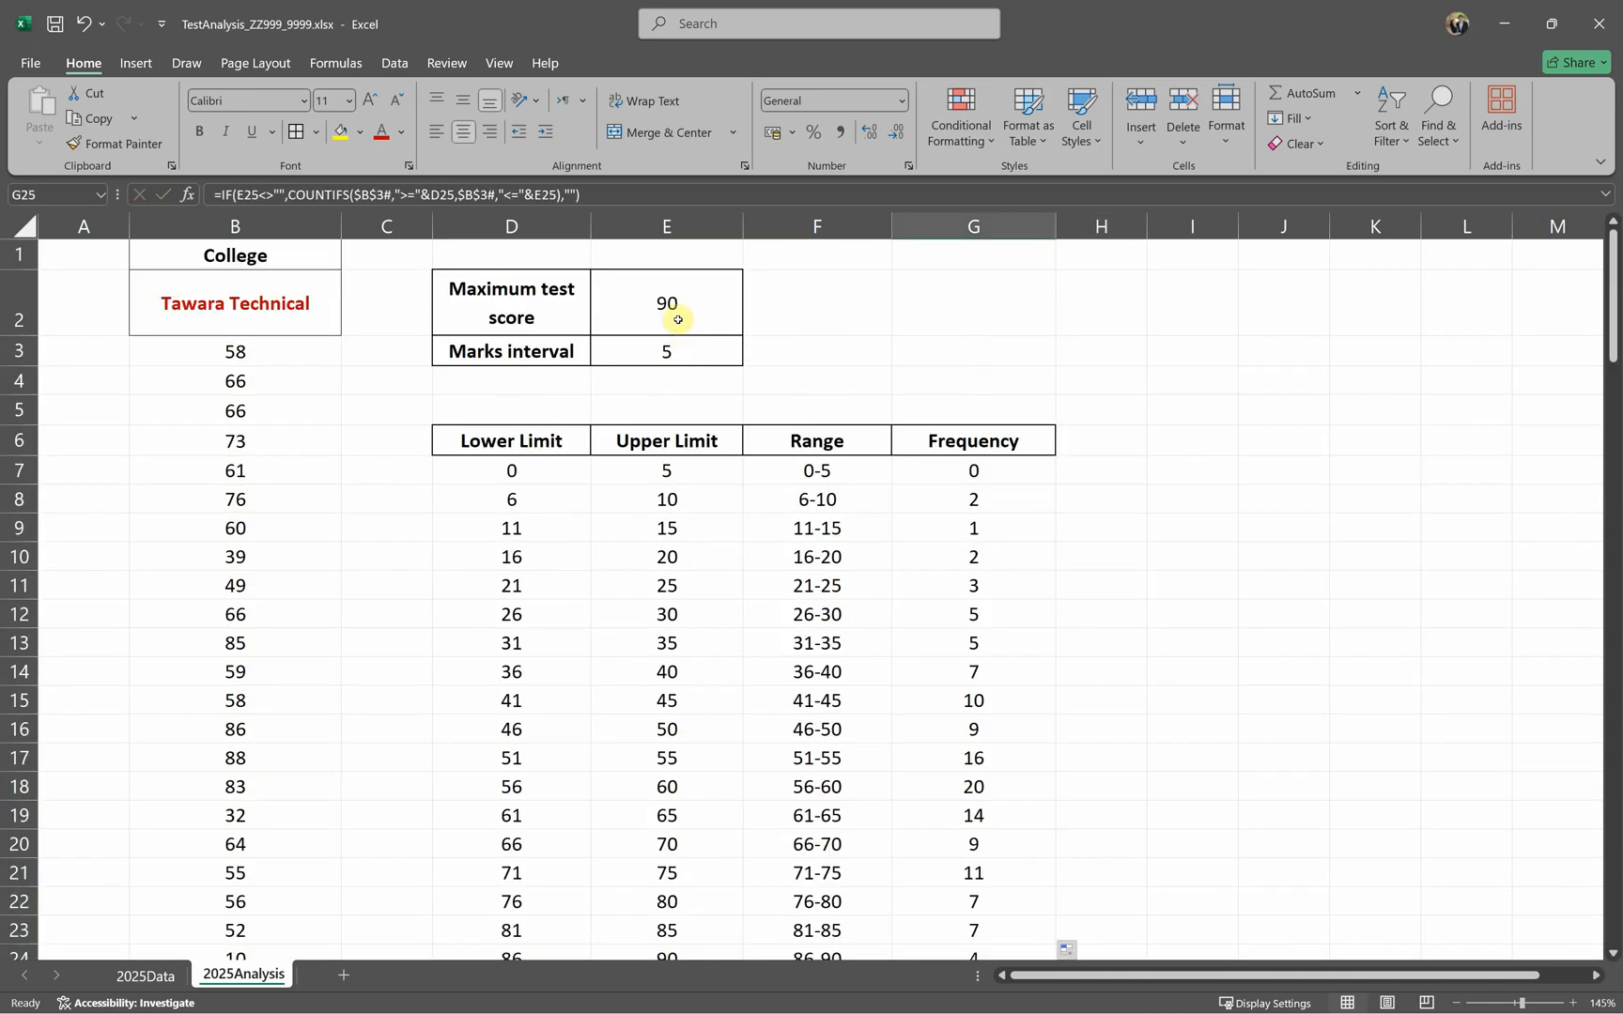
# Step: Set the marks interval in E3 to 10 and check the Frequency cells G16:G19 below the last range
pyautogui.click(675, 352)
pyautogui.write('10')
pyautogui.click(1193, 587)
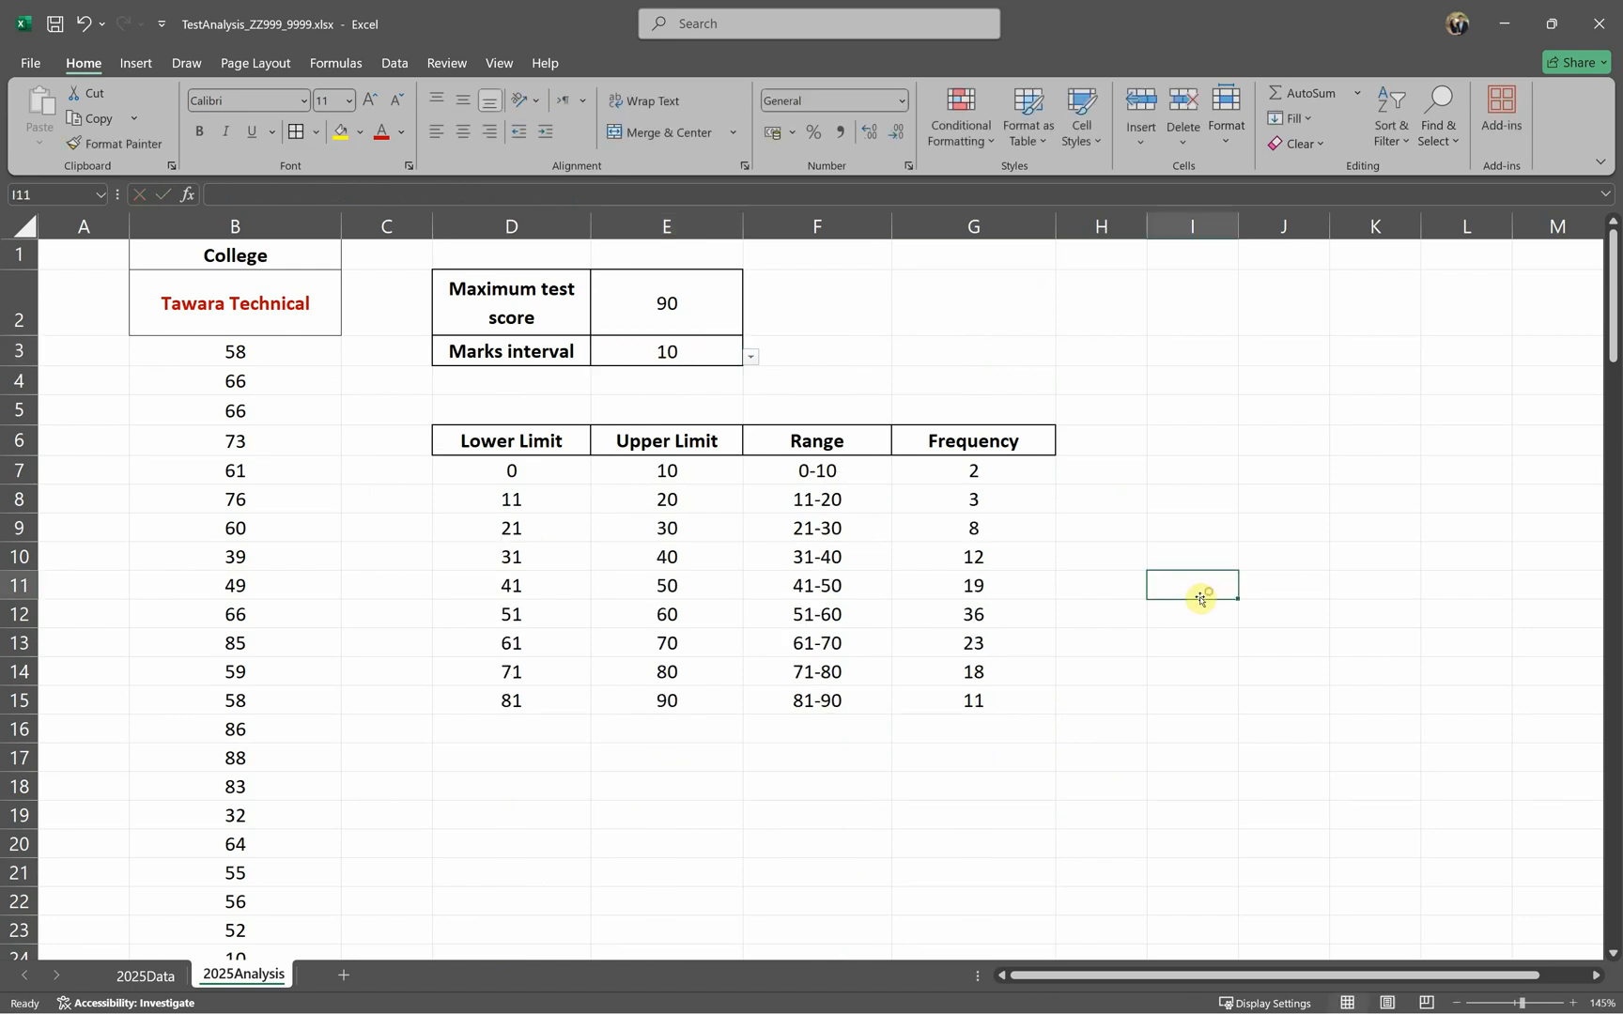
pyautogui.moveTo(989, 727); pyautogui.dragTo(980, 826)
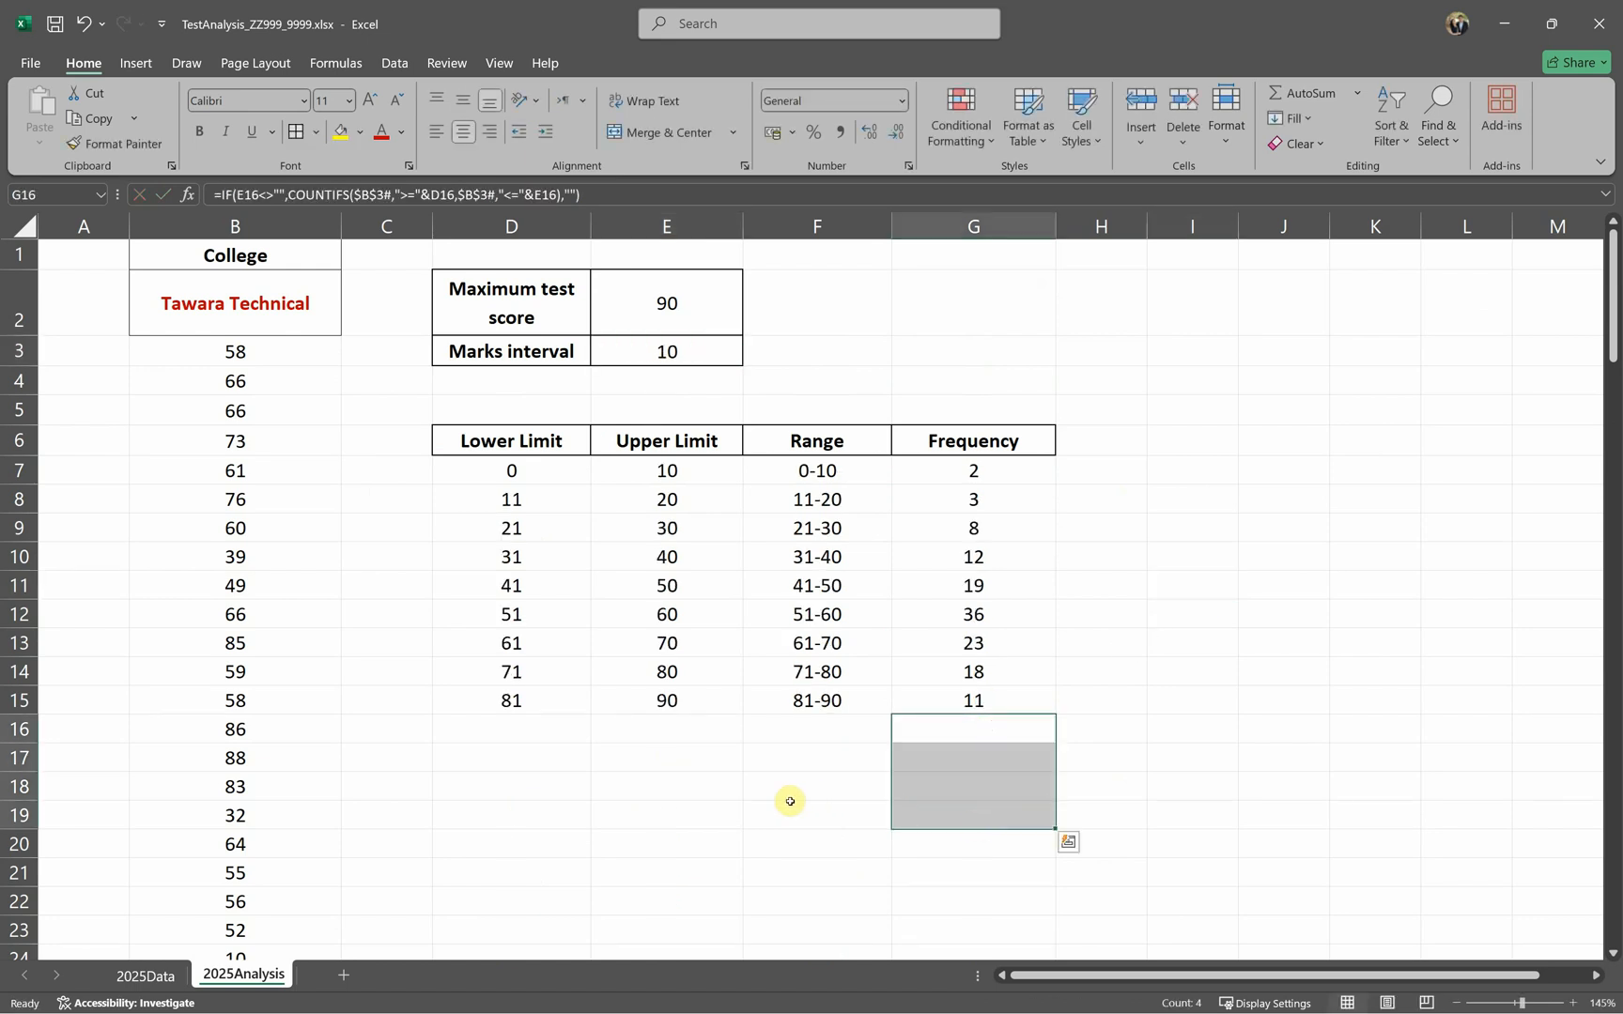
# Step: Examine the example frequency chart in the question paper PDF and relate its axes to the Range and Frequency columns
pyautogui.hotkey('alt', 'Tab')
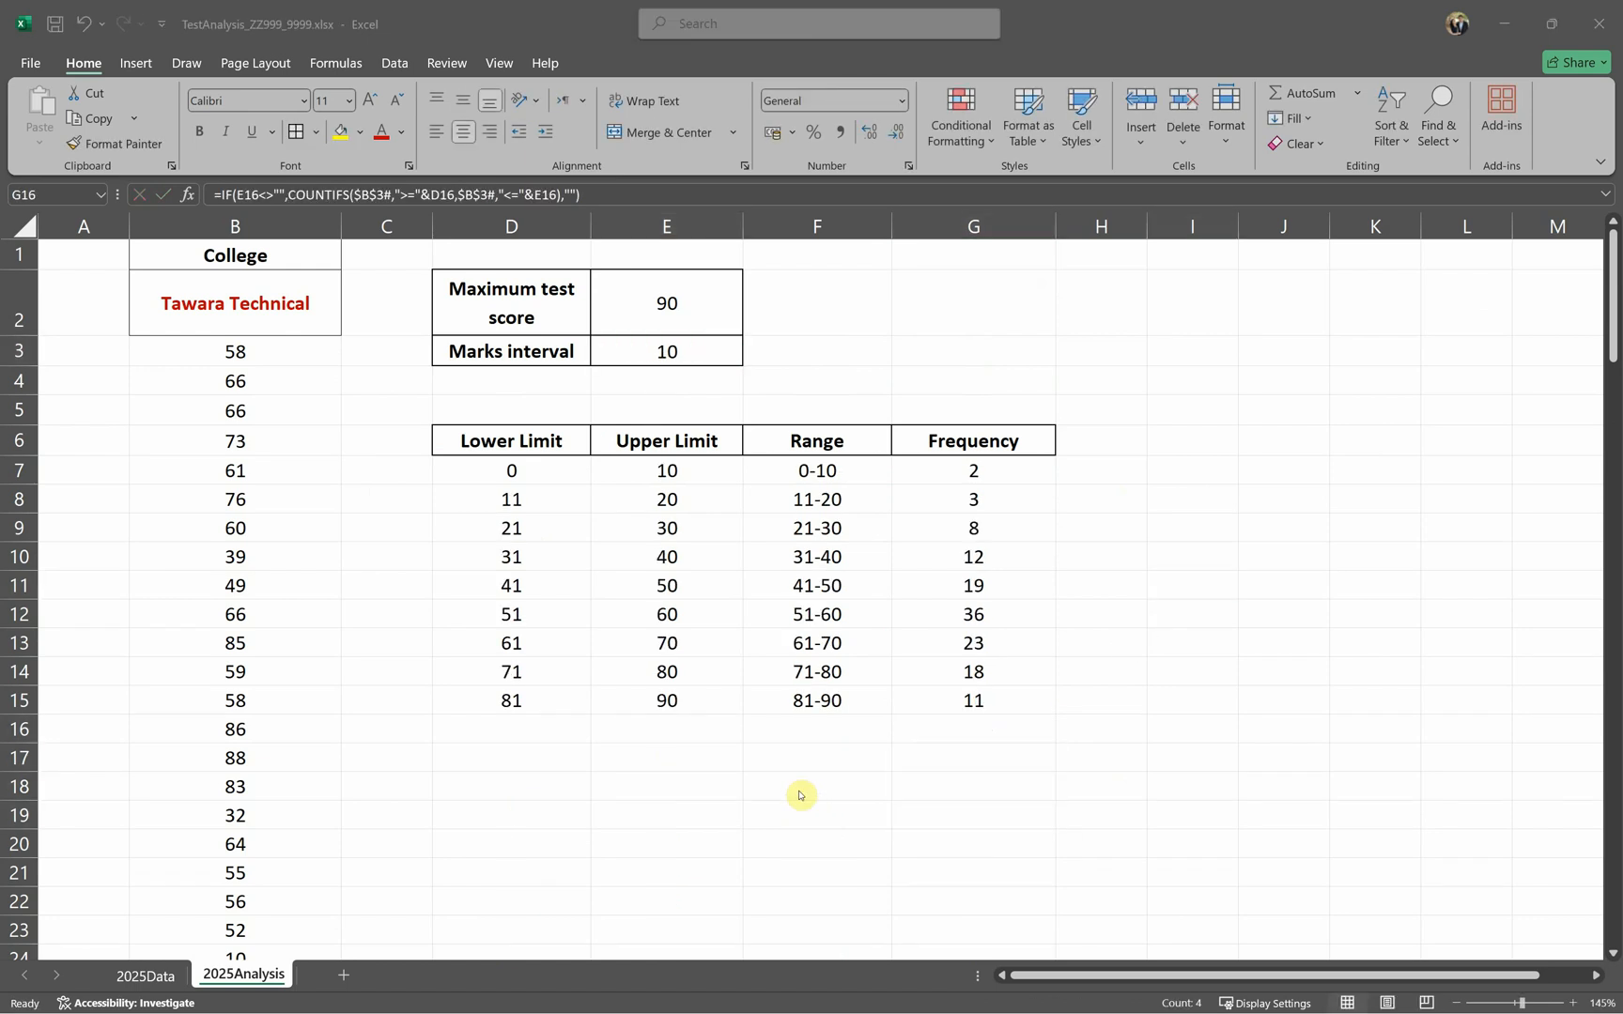
pyautogui.scroll(-15, 791, 737)
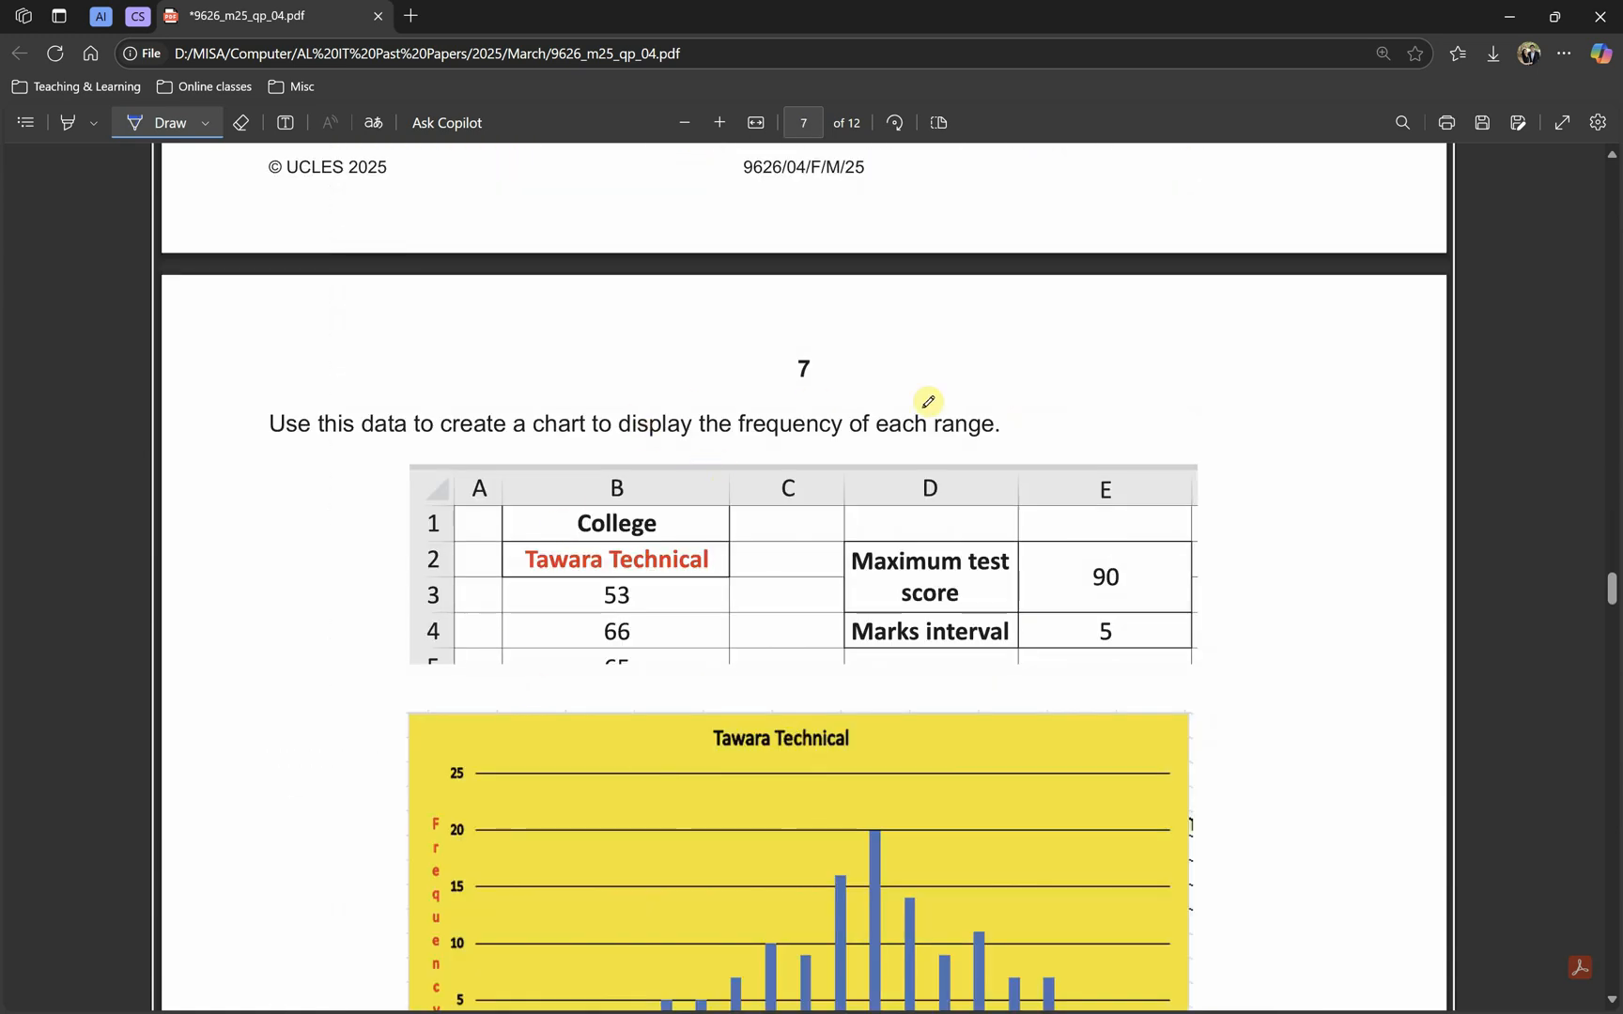
pyautogui.scroll(-3, 893, 581)
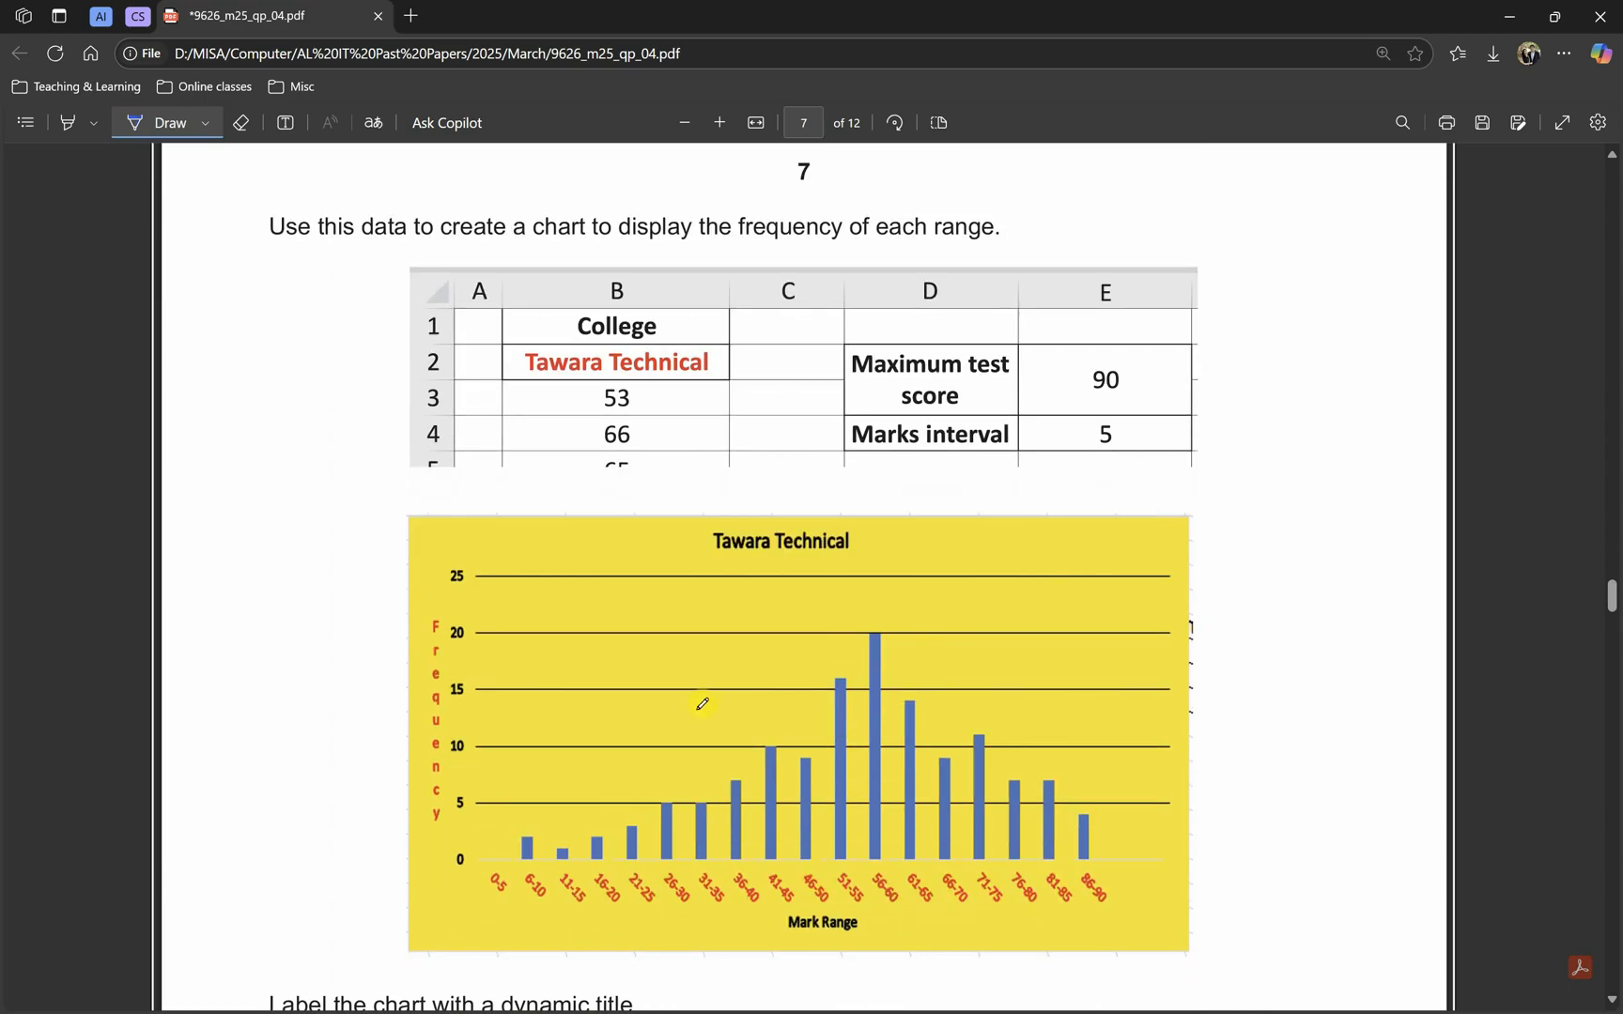
pyautogui.scroll(-3, 777, 815)
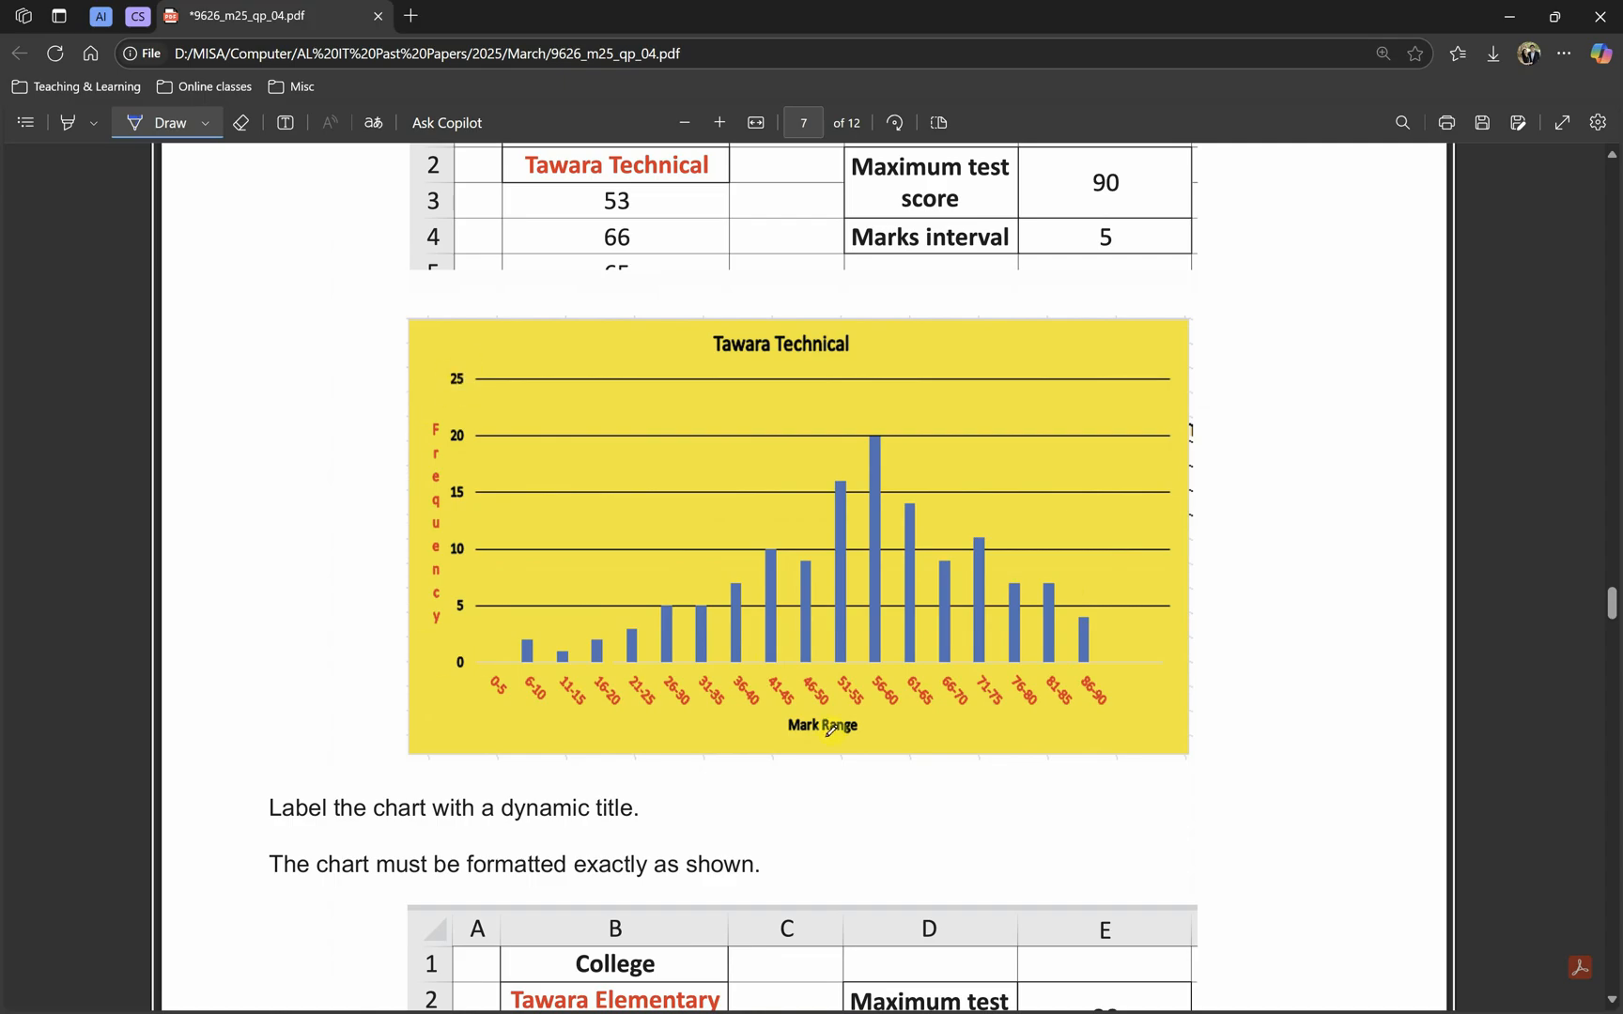
pyautogui.scroll(2, 884, 730)
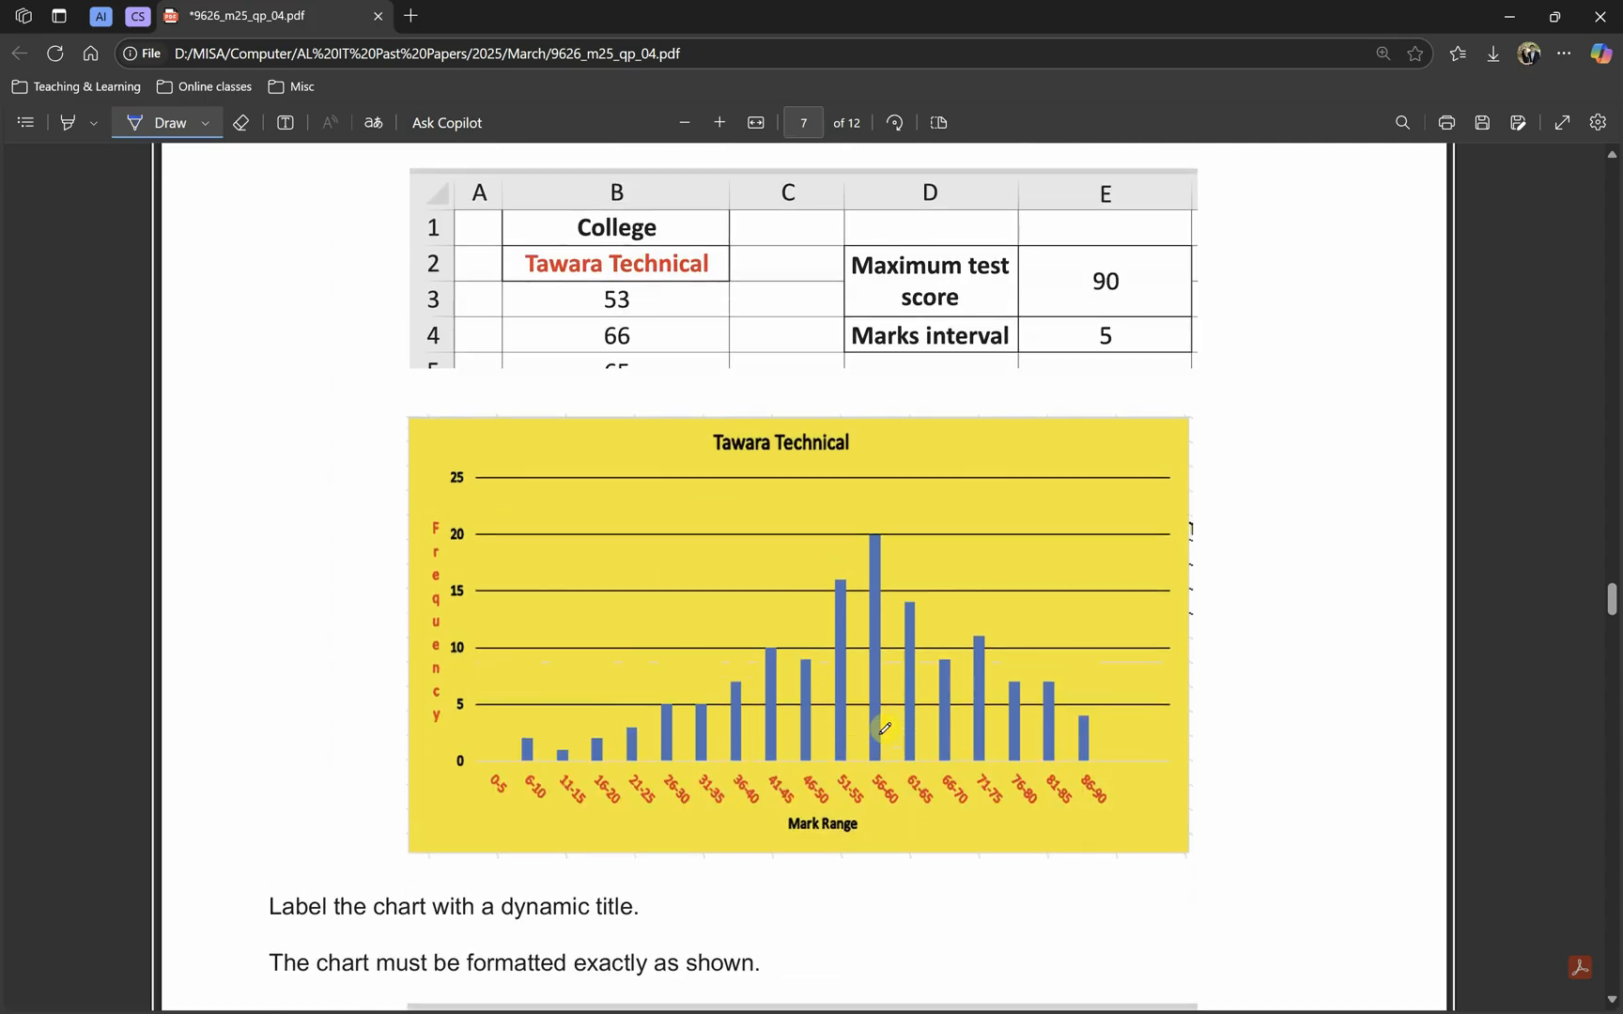
pyautogui.hotkey('alt', 'Tab')
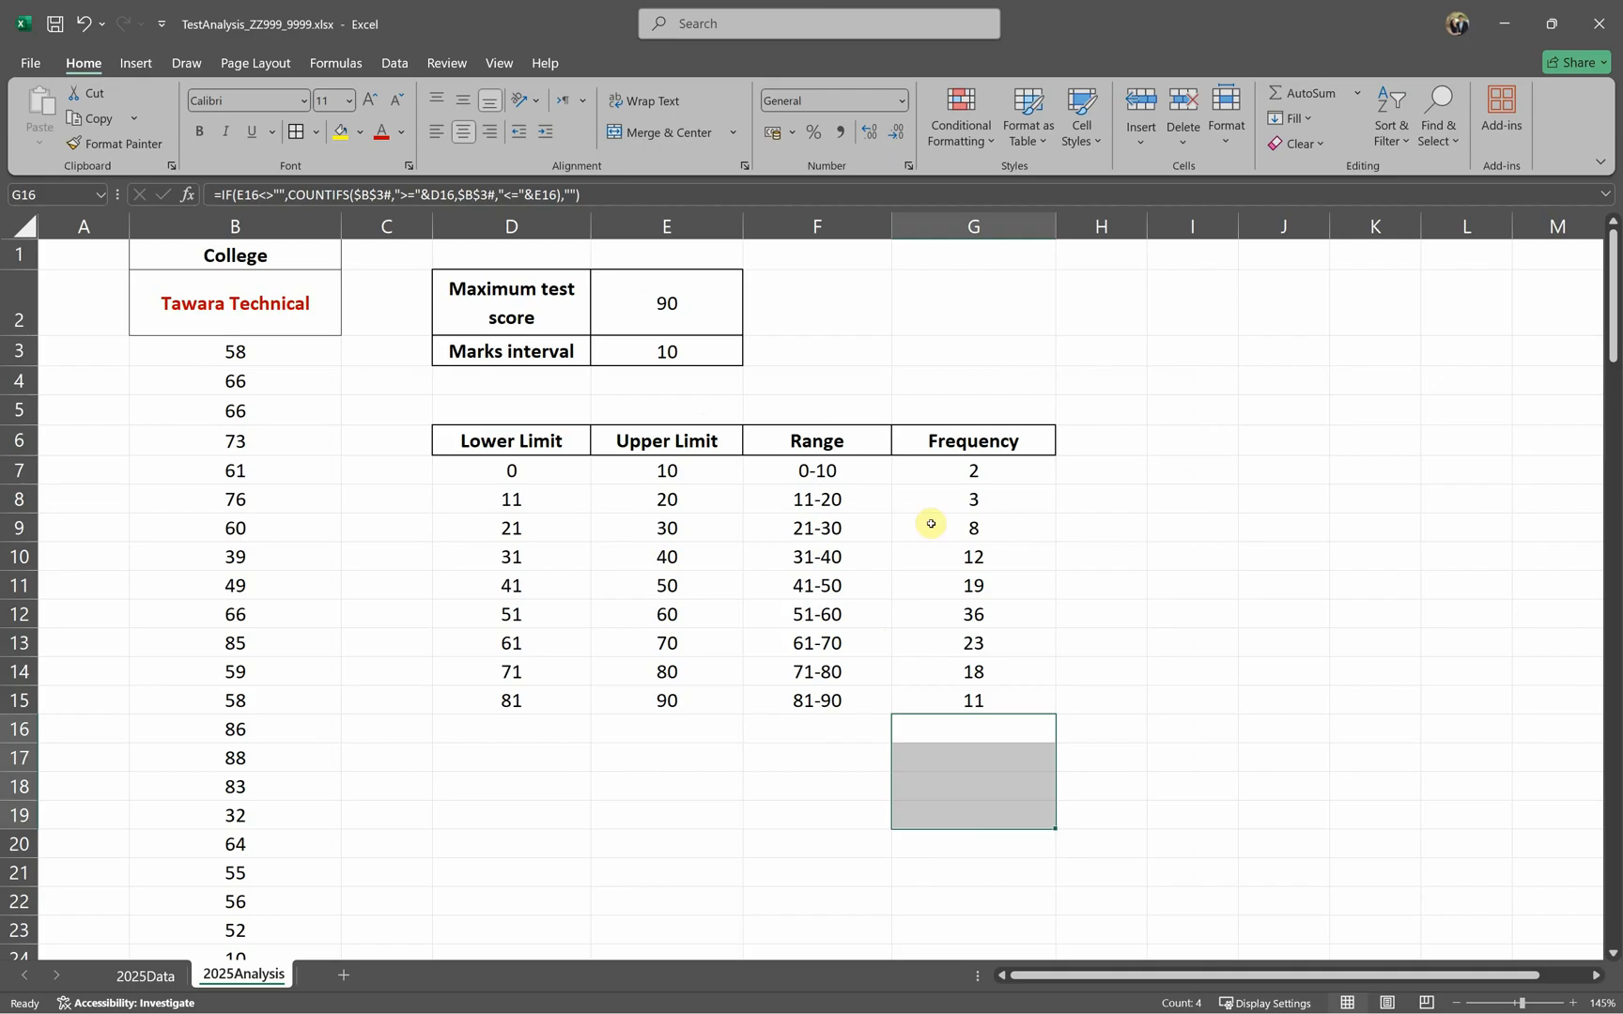
pyautogui.moveTo(944, 443); pyautogui.dragTo(949, 503)
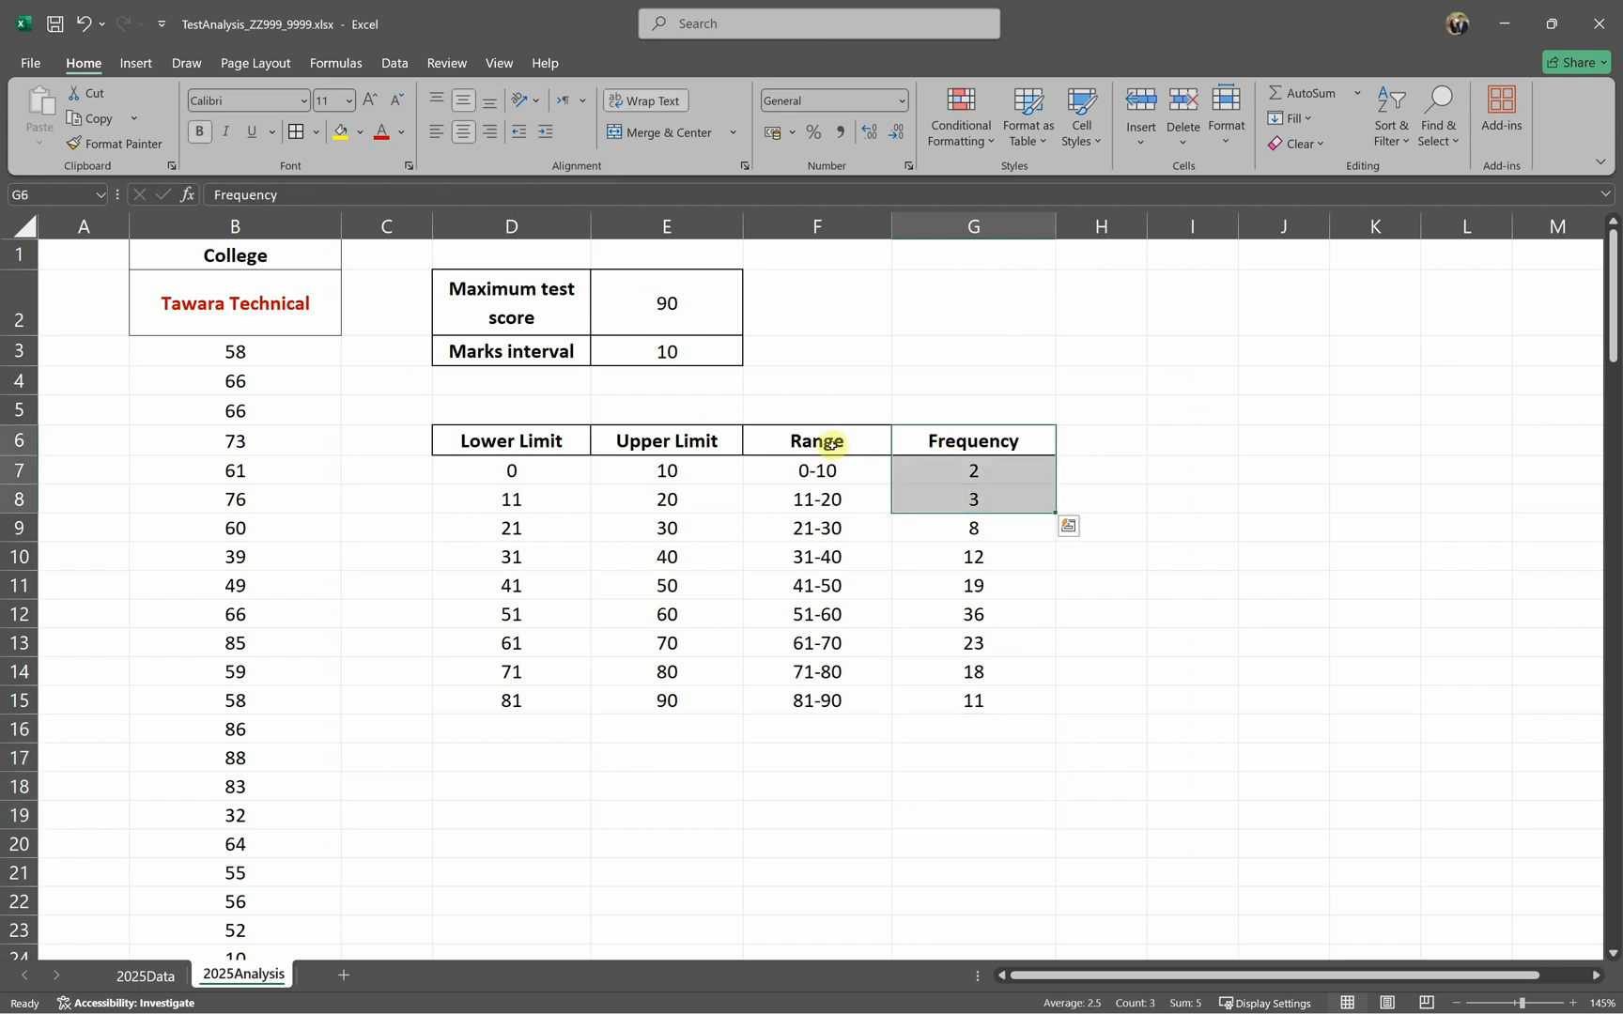
pyautogui.moveTo(830, 441); pyautogui.dragTo(839, 580)
pyautogui.hotkey('alt', 'Tab')
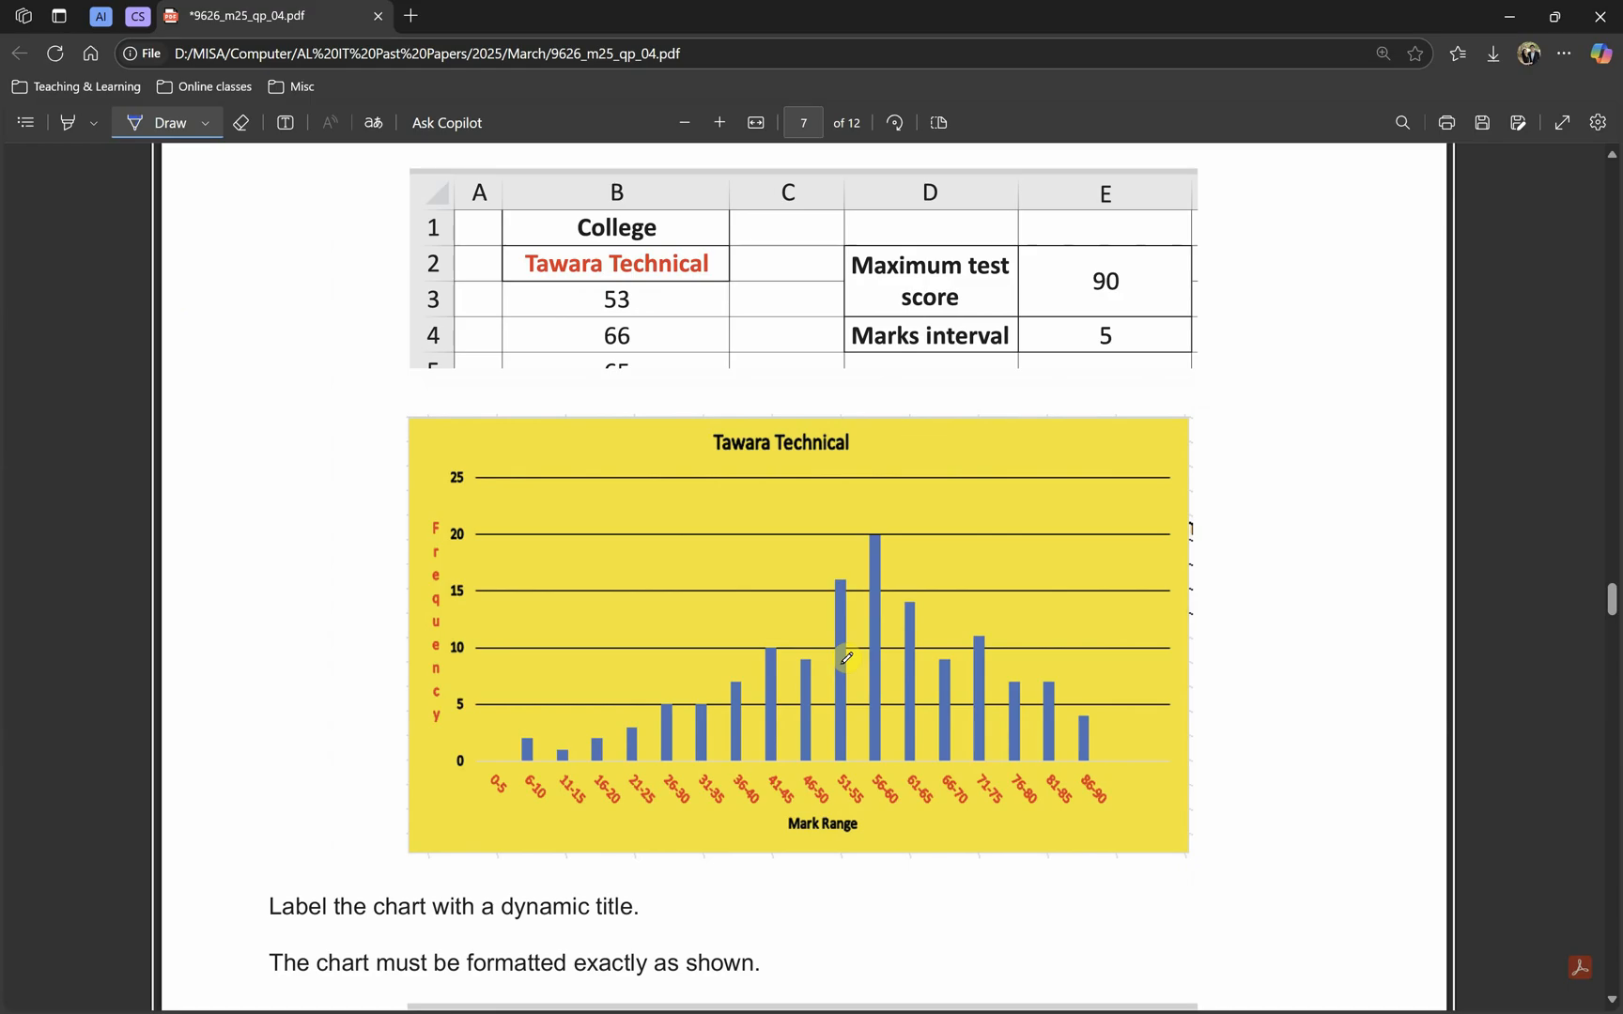
pyautogui.hotkey('alt', 'Tab')
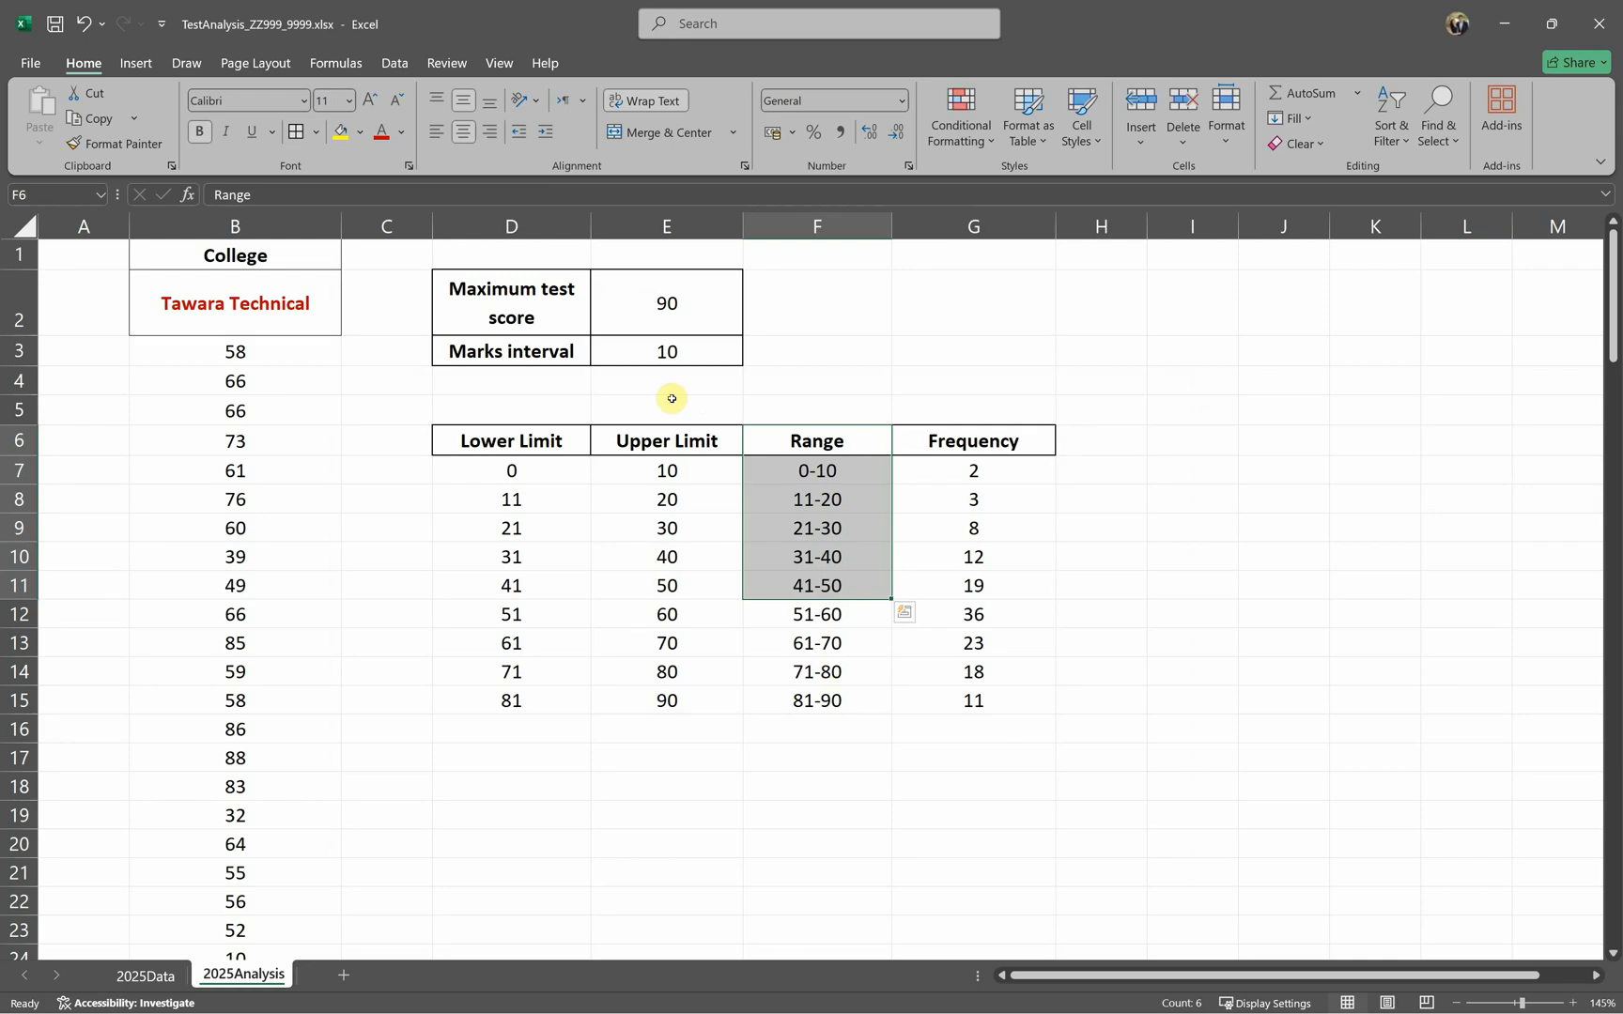
# Step: Set the maximum test score in E2 to 100 and the marks interval in E3 to 5
pyautogui.click(660, 303)
pyautogui.write('100')
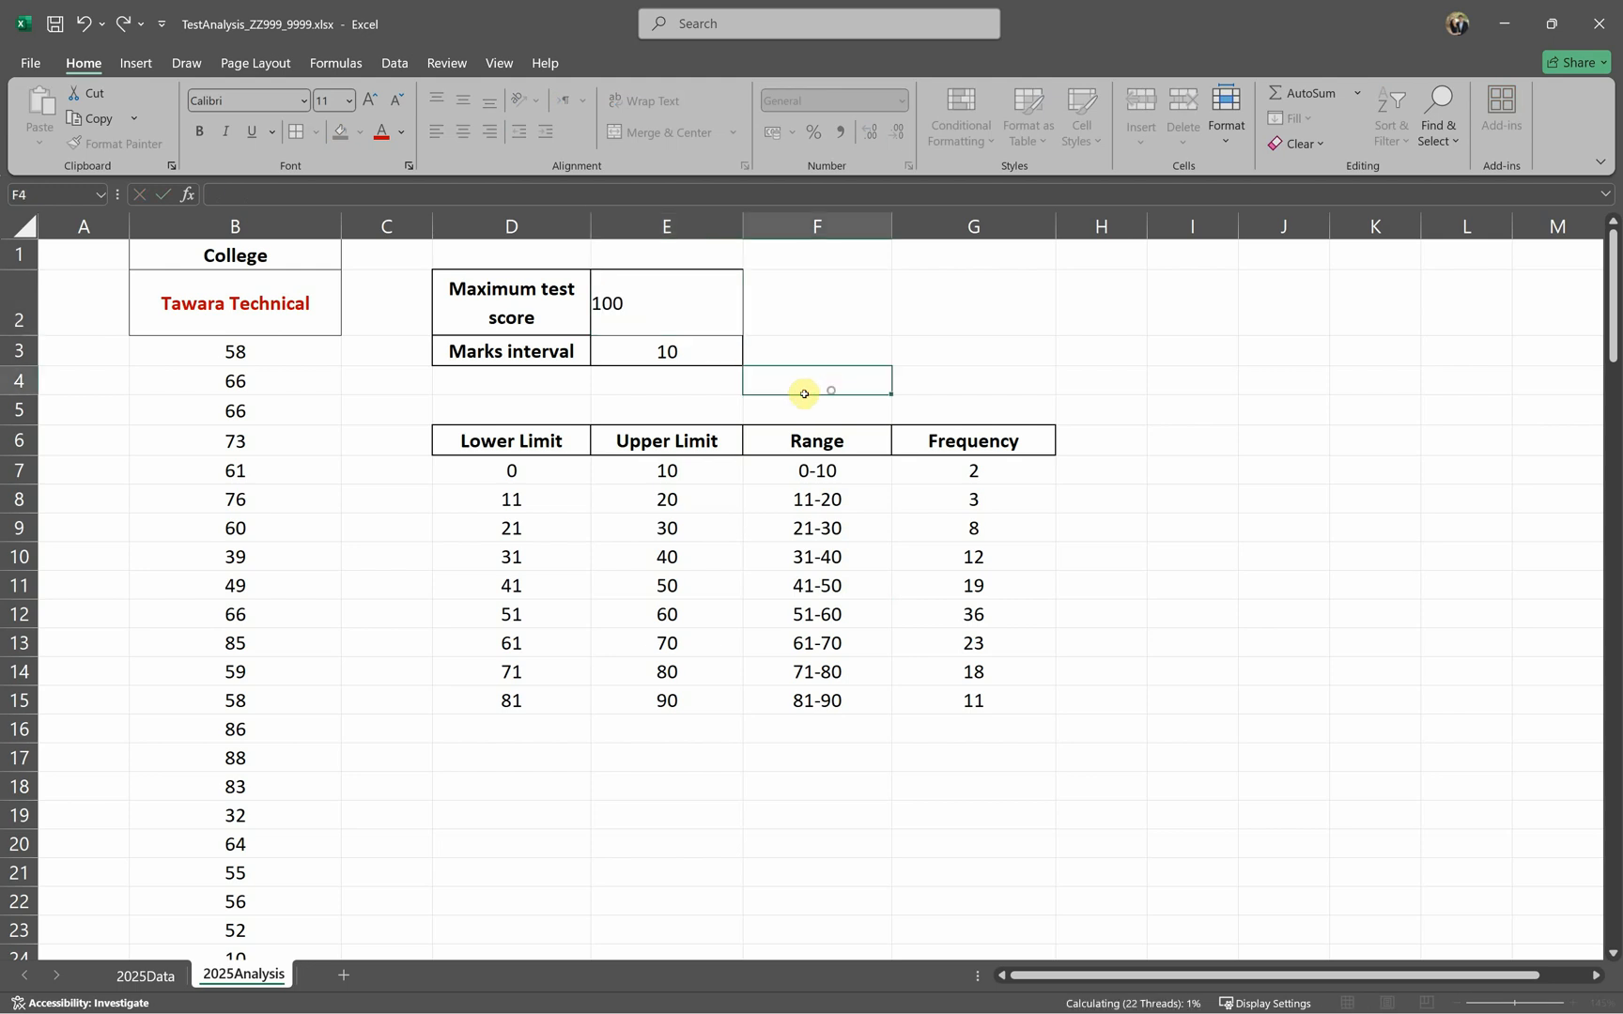
pyautogui.press('Return')
pyautogui.write('5')
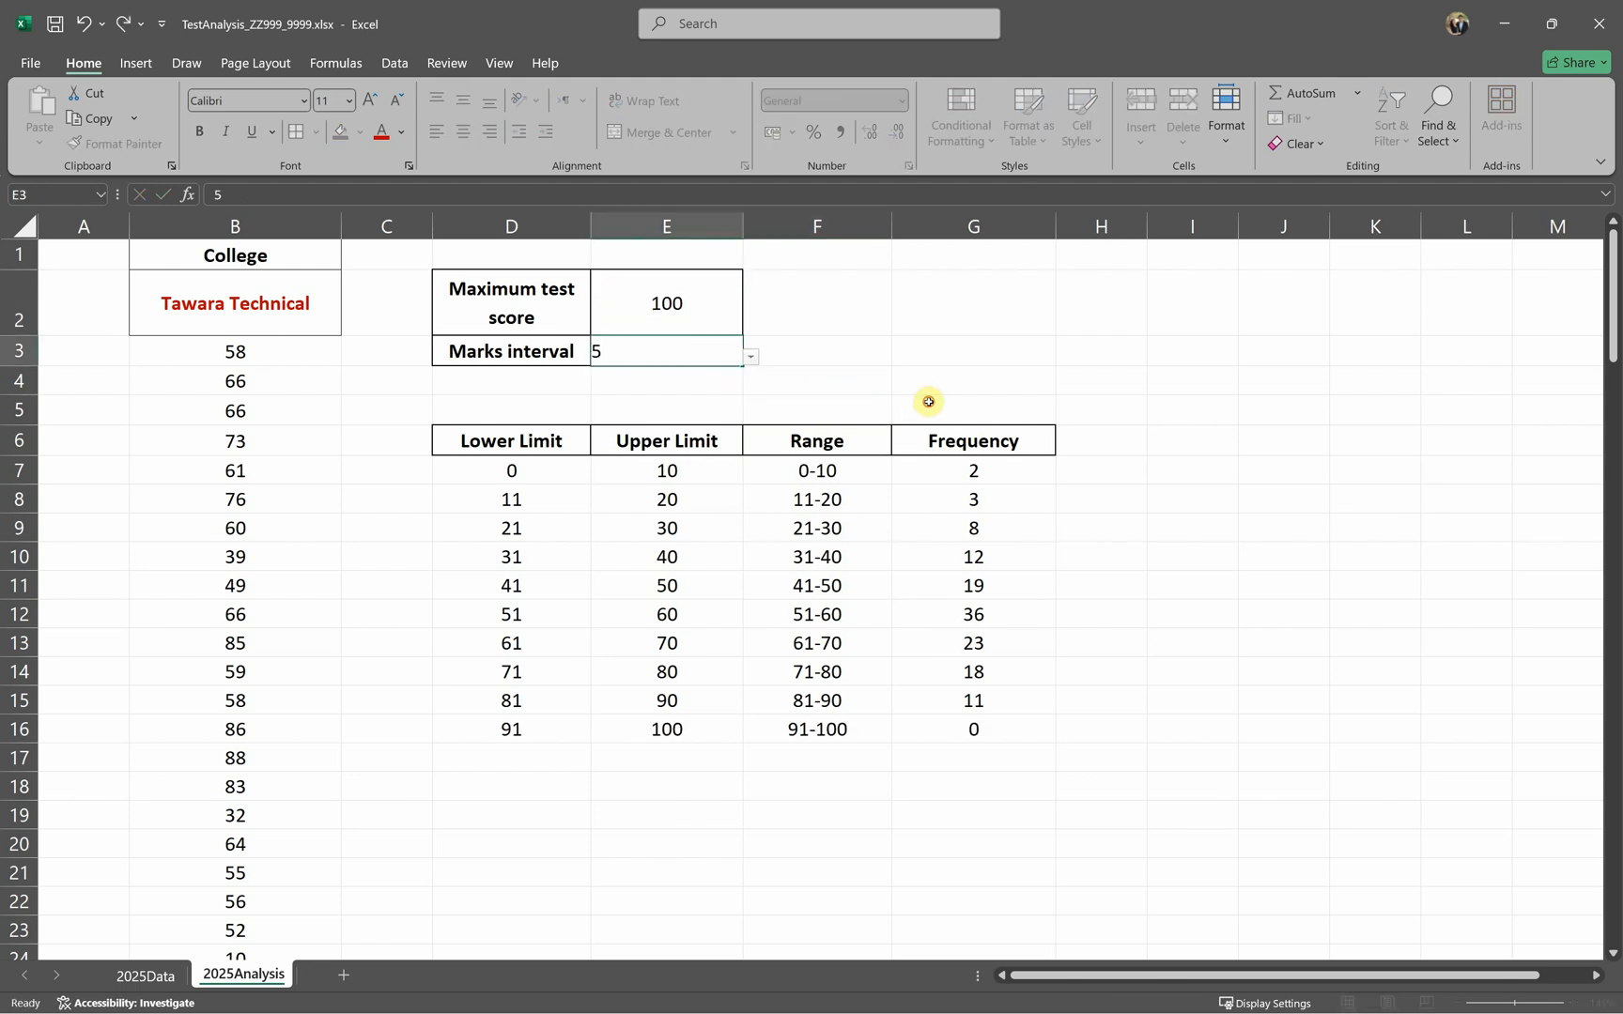
pyautogui.press('Return')
# Step: Insert the recommended clustered column chart from the Range and Frequency data in F6:G26
pyautogui.moveTo(873, 441); pyautogui.dragTo(983, 892)
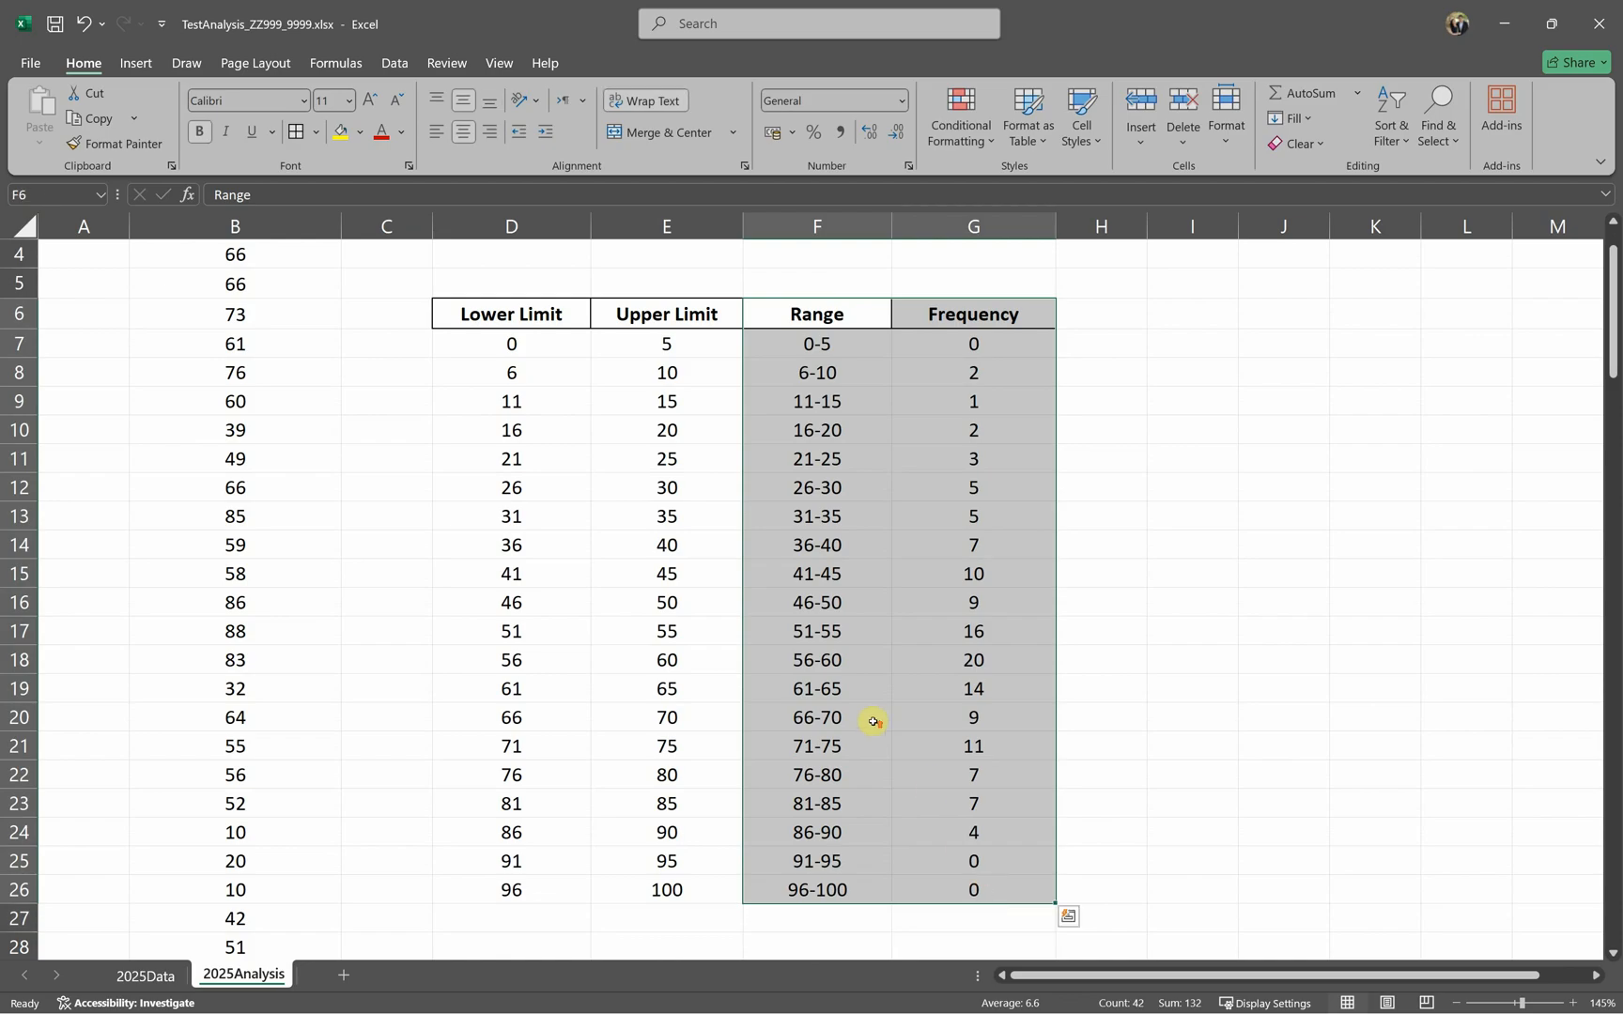
pyautogui.scroll(1, 971, 622)
pyautogui.click(138, 63)
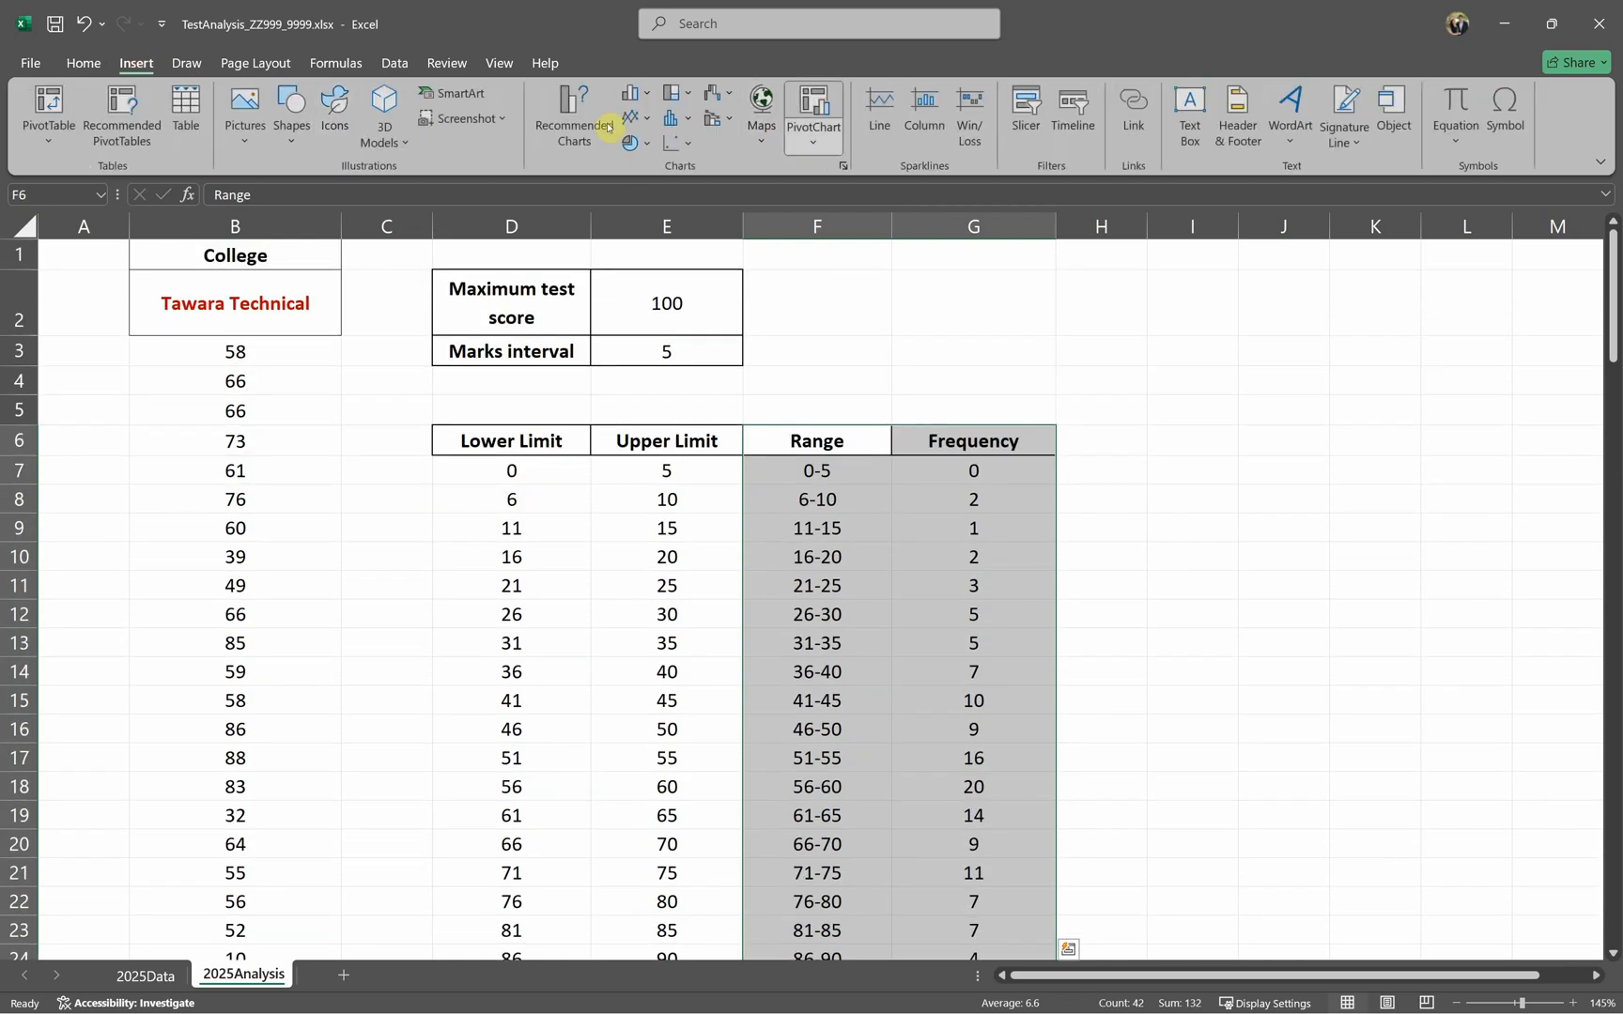
pyautogui.click(573, 117)
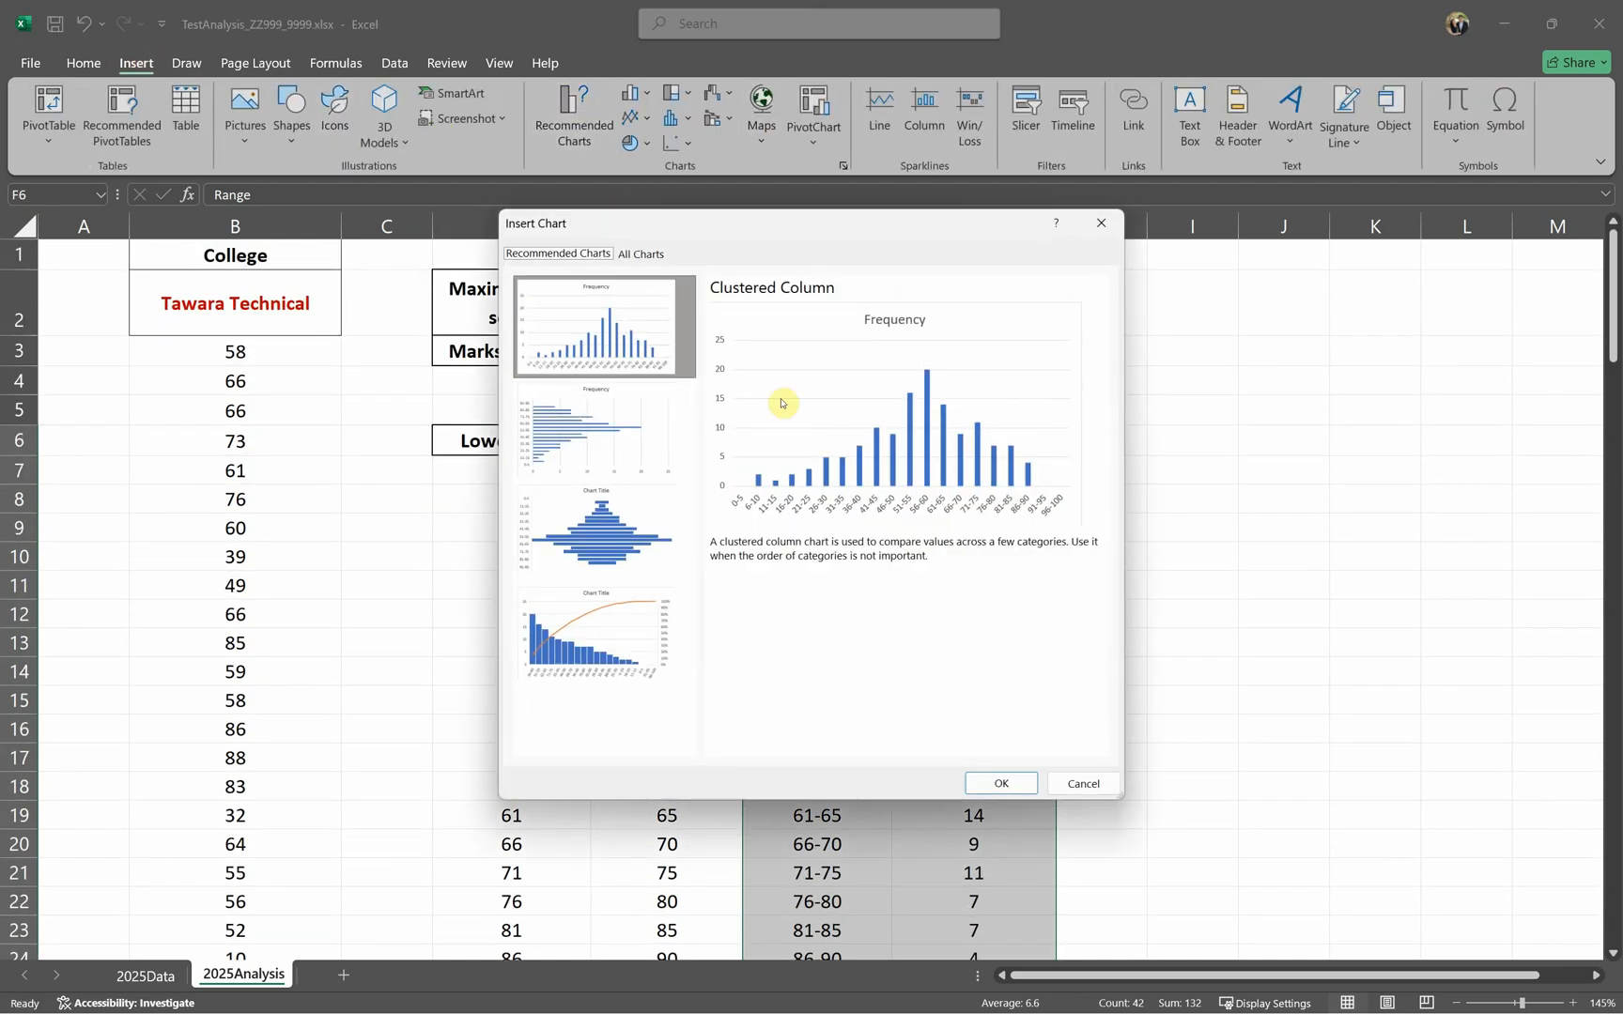
pyautogui.click(1012, 780)
# Step: Move the chart into the empty area beside the Frequency column, starting at column H, and bring it fully into view
pyautogui.moveTo(1120, 478); pyautogui.dragTo(1535, 446)
pyautogui.moveTo(1206, 976); pyautogui.dragTo(1222, 980)
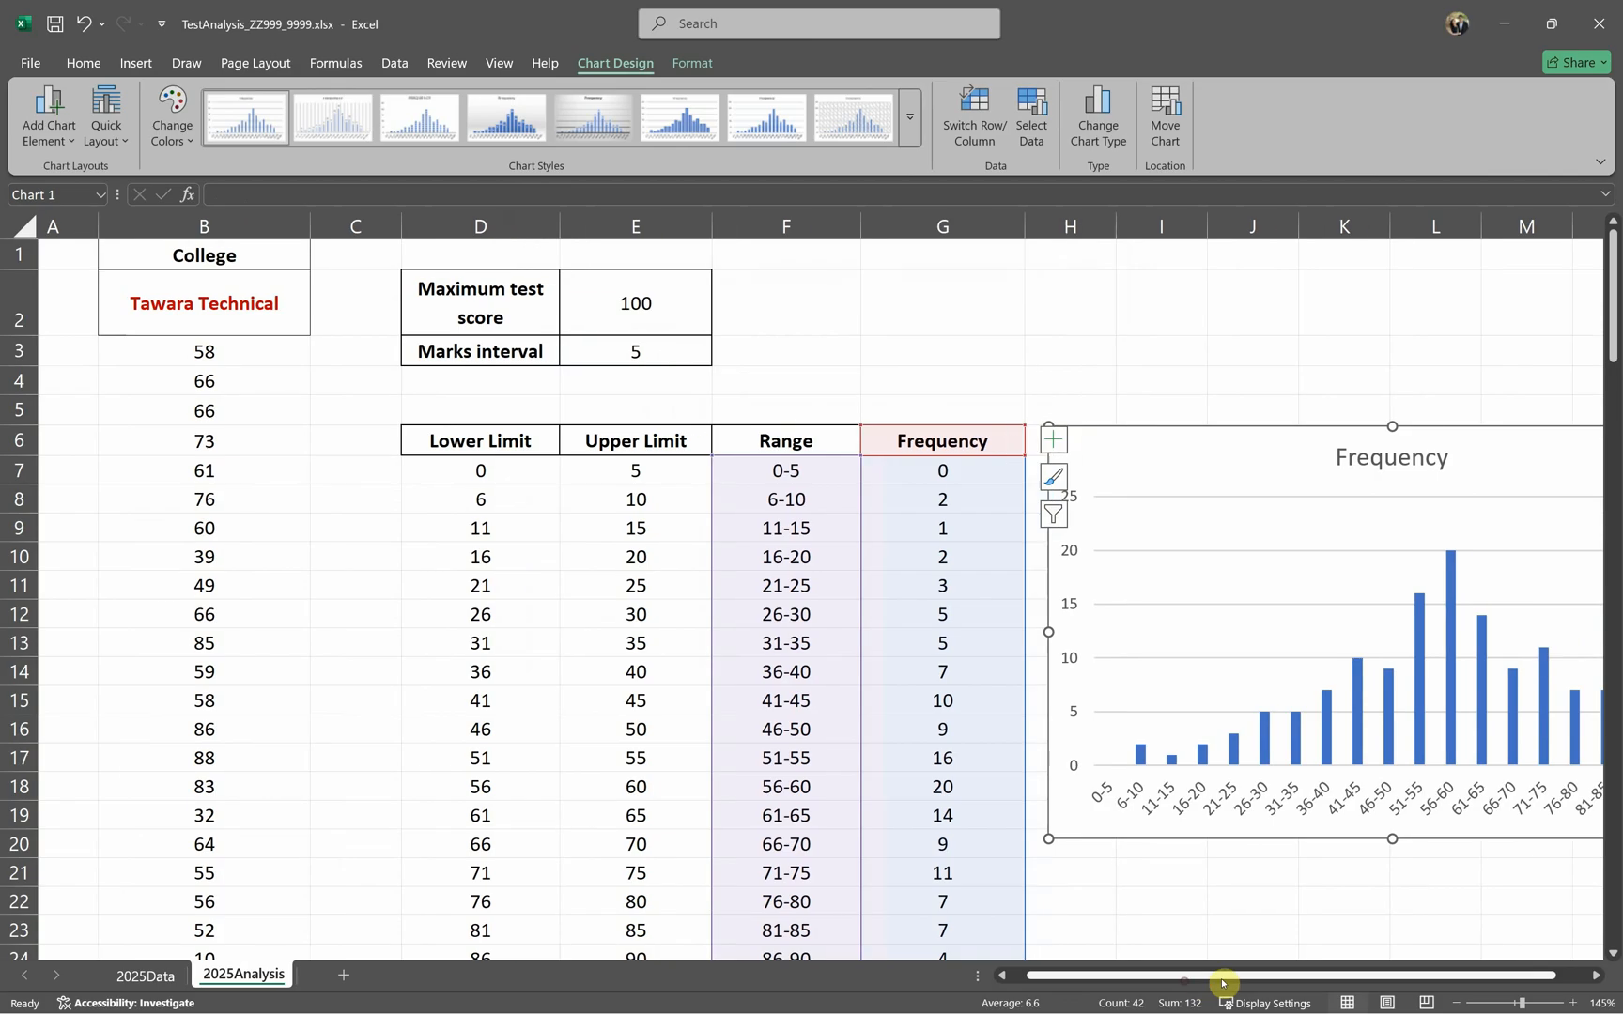
pyautogui.click(1594, 976)
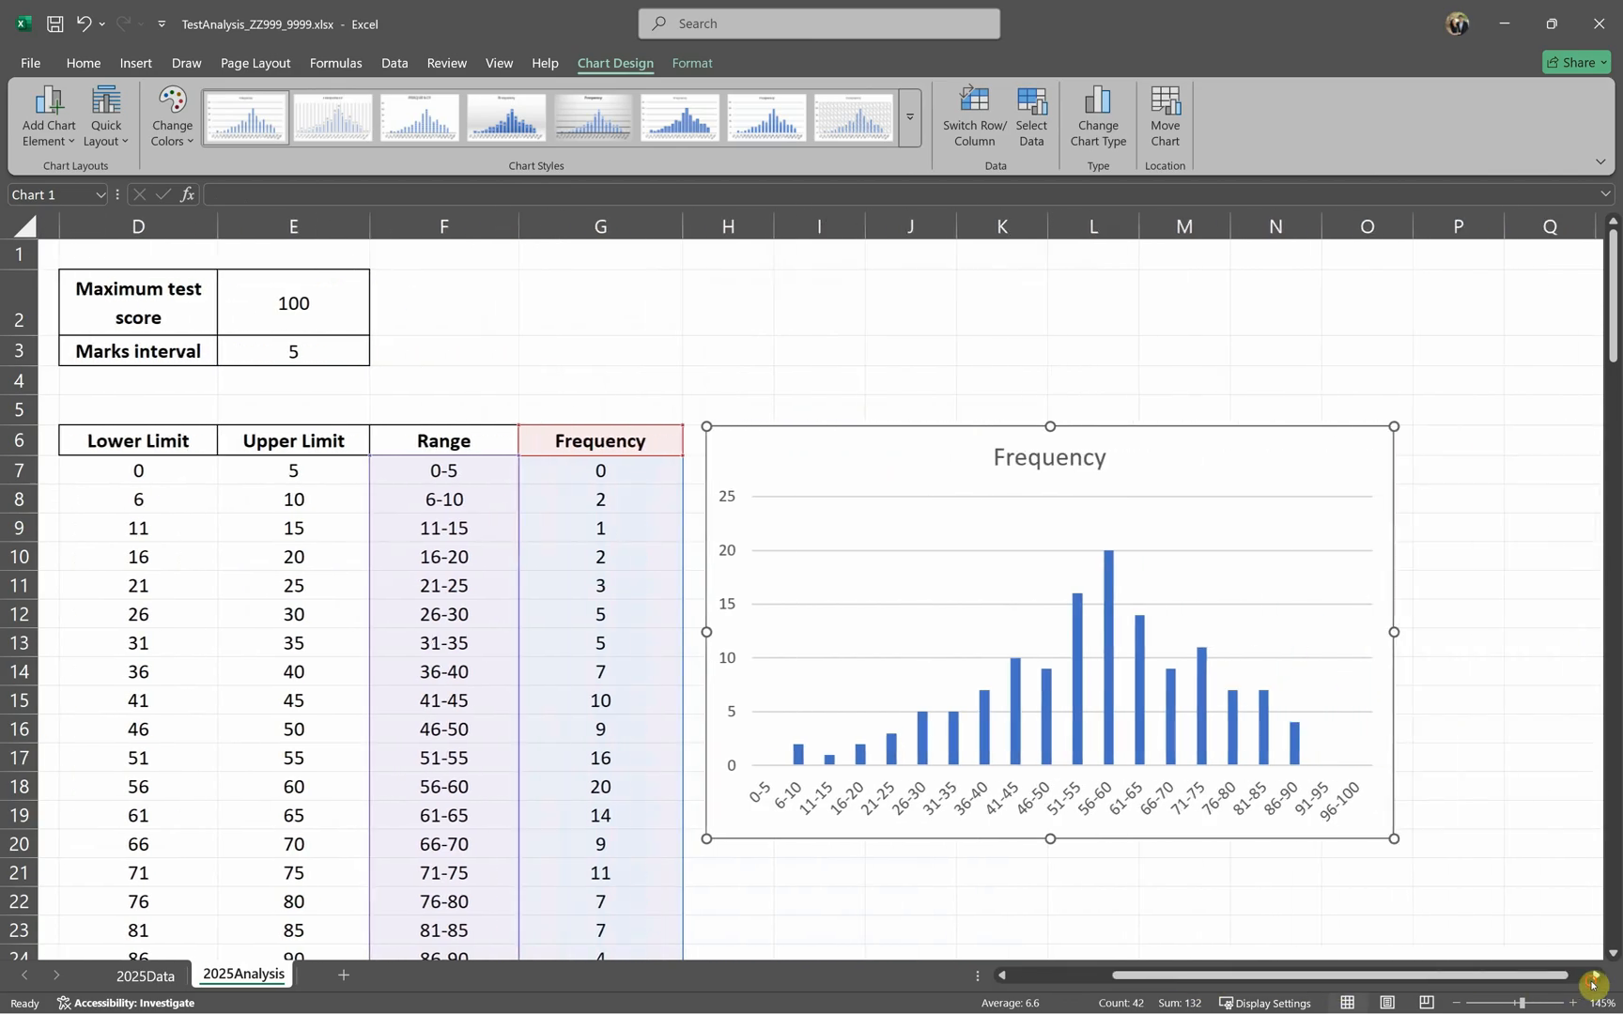
pyautogui.click(1594, 978)
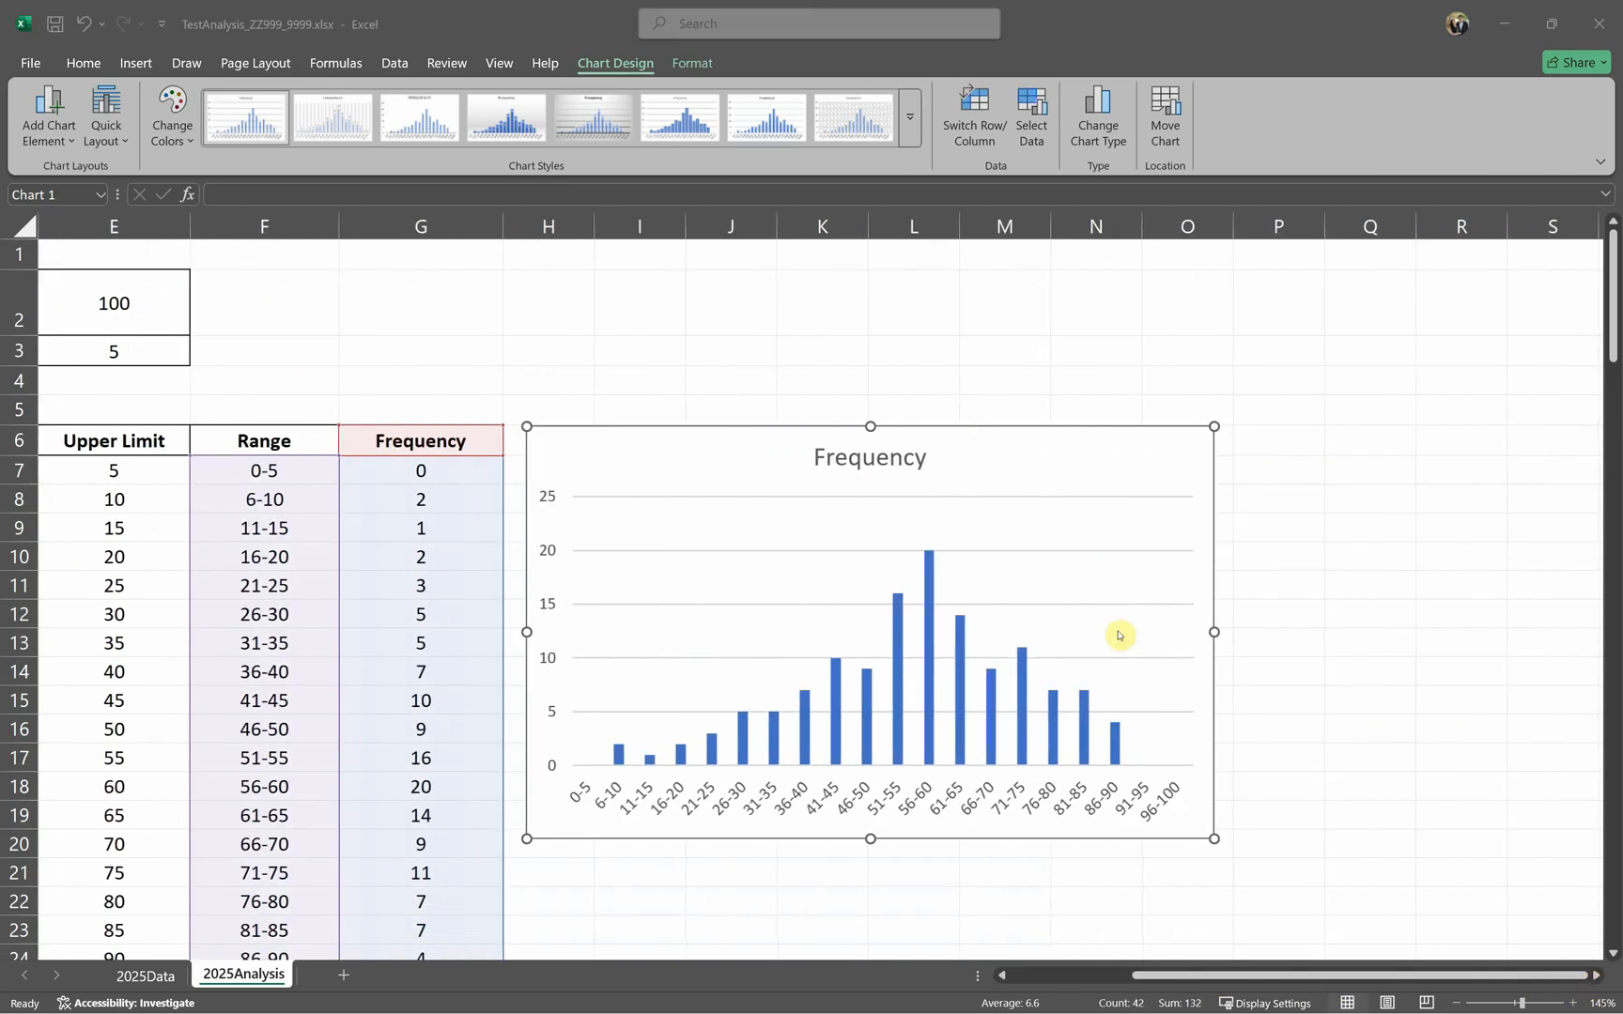
# Step: Consult the dynamic title requirement in the question paper PDF and draw an arrow from the example chart's title to the college cell B2
pyautogui.hotkey('alt', 'Tab')
pyautogui.scroll(-3, 1090, 609)
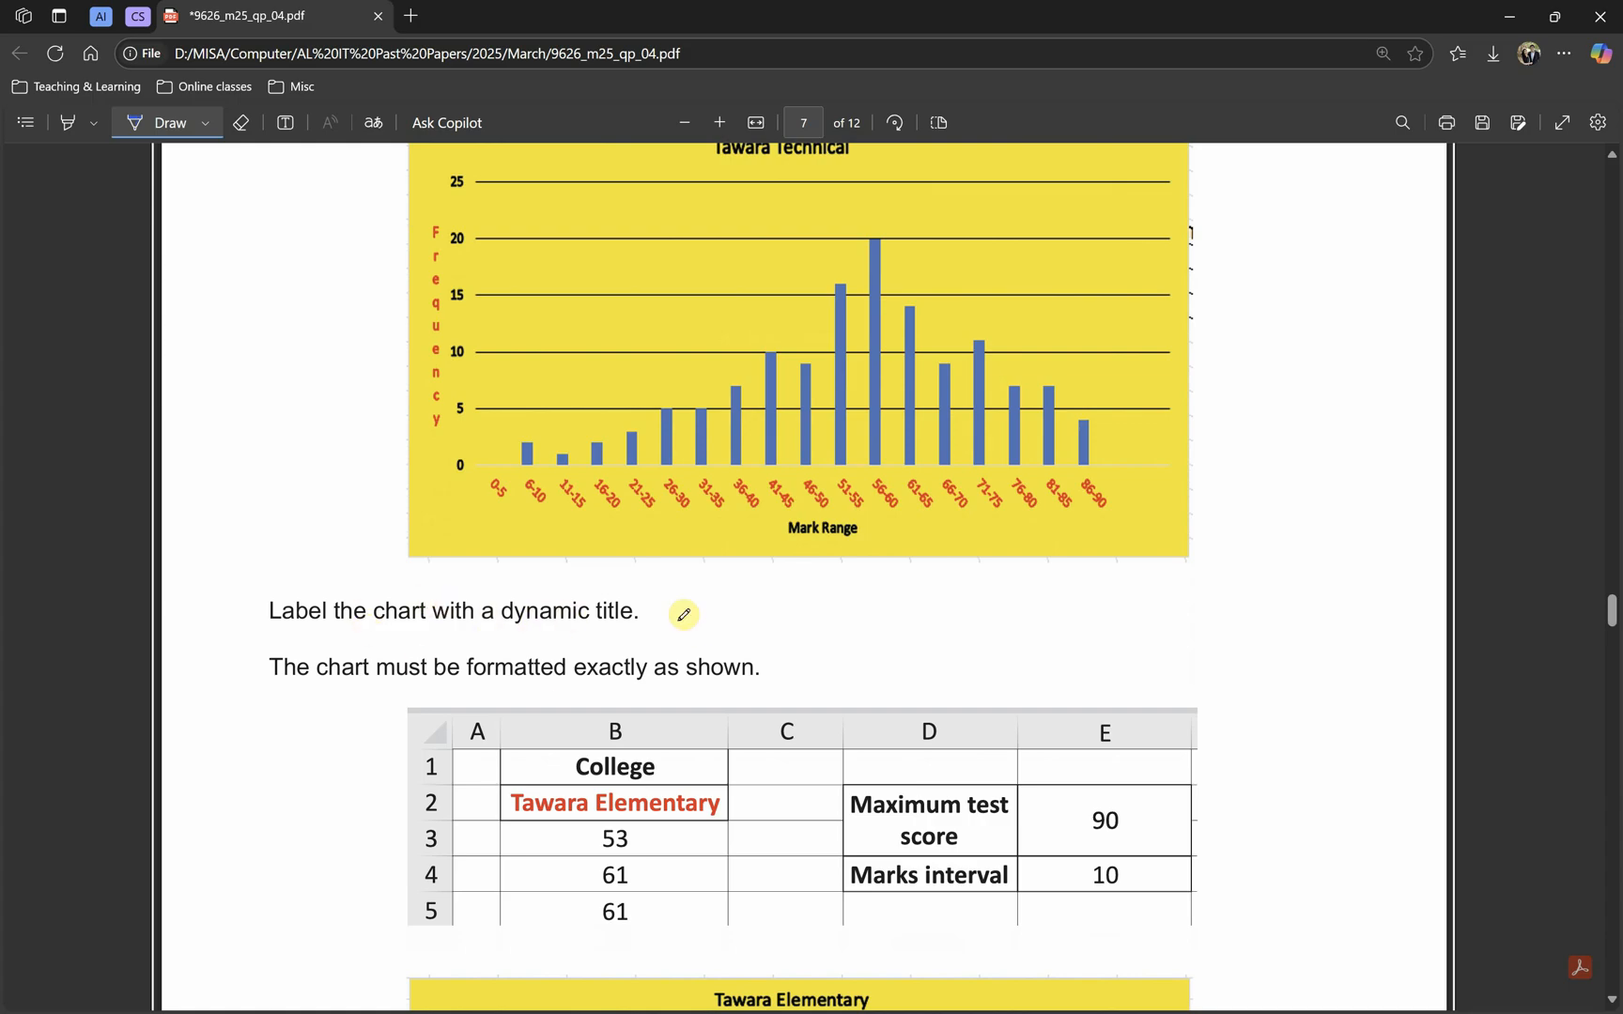
pyautogui.scroll(2, 801, 307)
pyautogui.scroll(1, 892, 461)
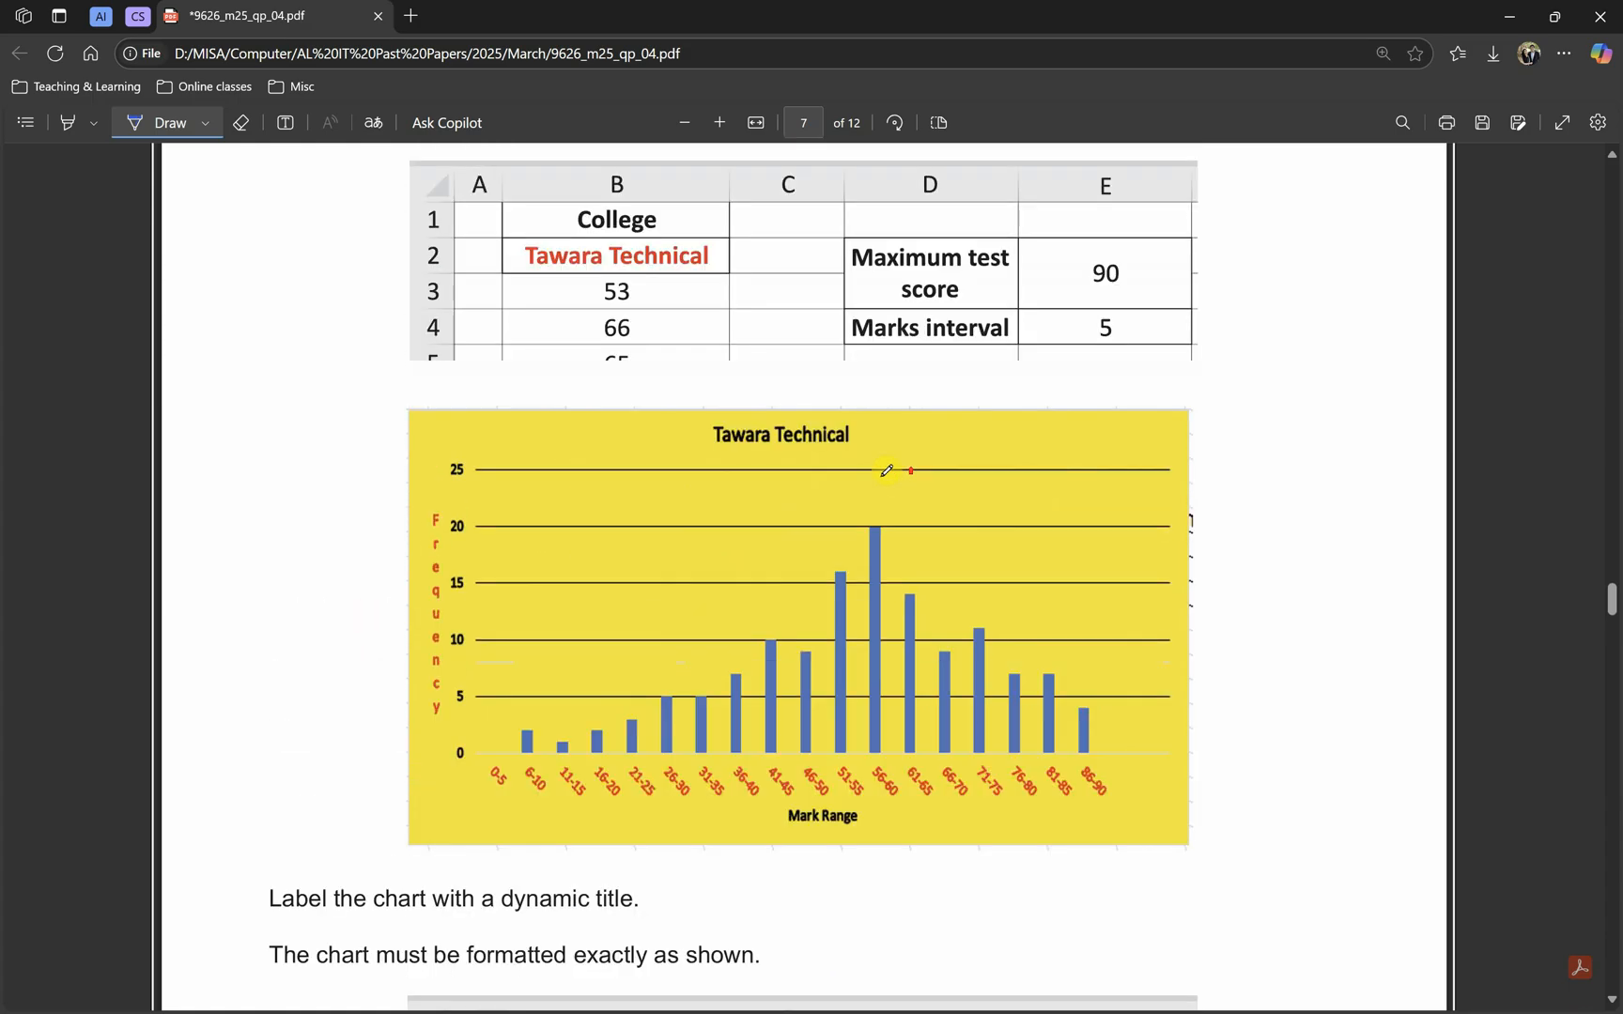
pyautogui.moveTo(764, 407)
pyautogui.mouseDown()
pyautogui.moveTo(739, 286)
pyautogui.moveTo(768, 279)
pyautogui.mouseUp()
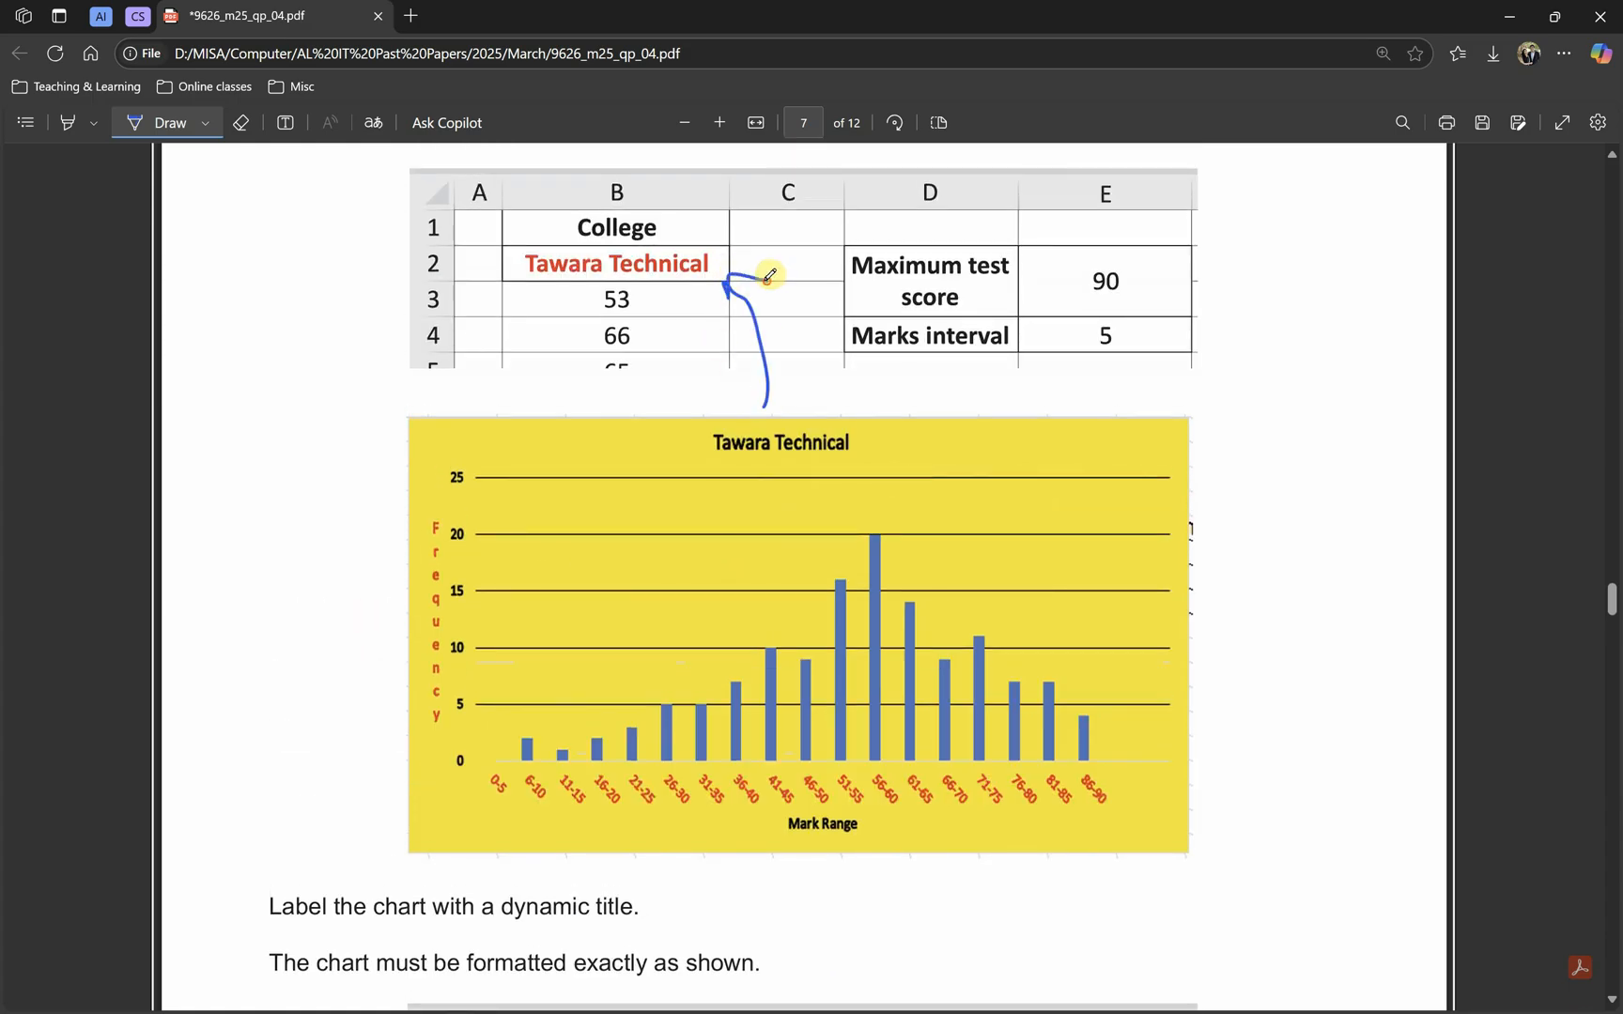
# Step: Switch to the Excel workbook and link the frequency chart's title to the college cell B2 on the 2025Analysis sheet
pyautogui.hotkey('alt', 'Tab')
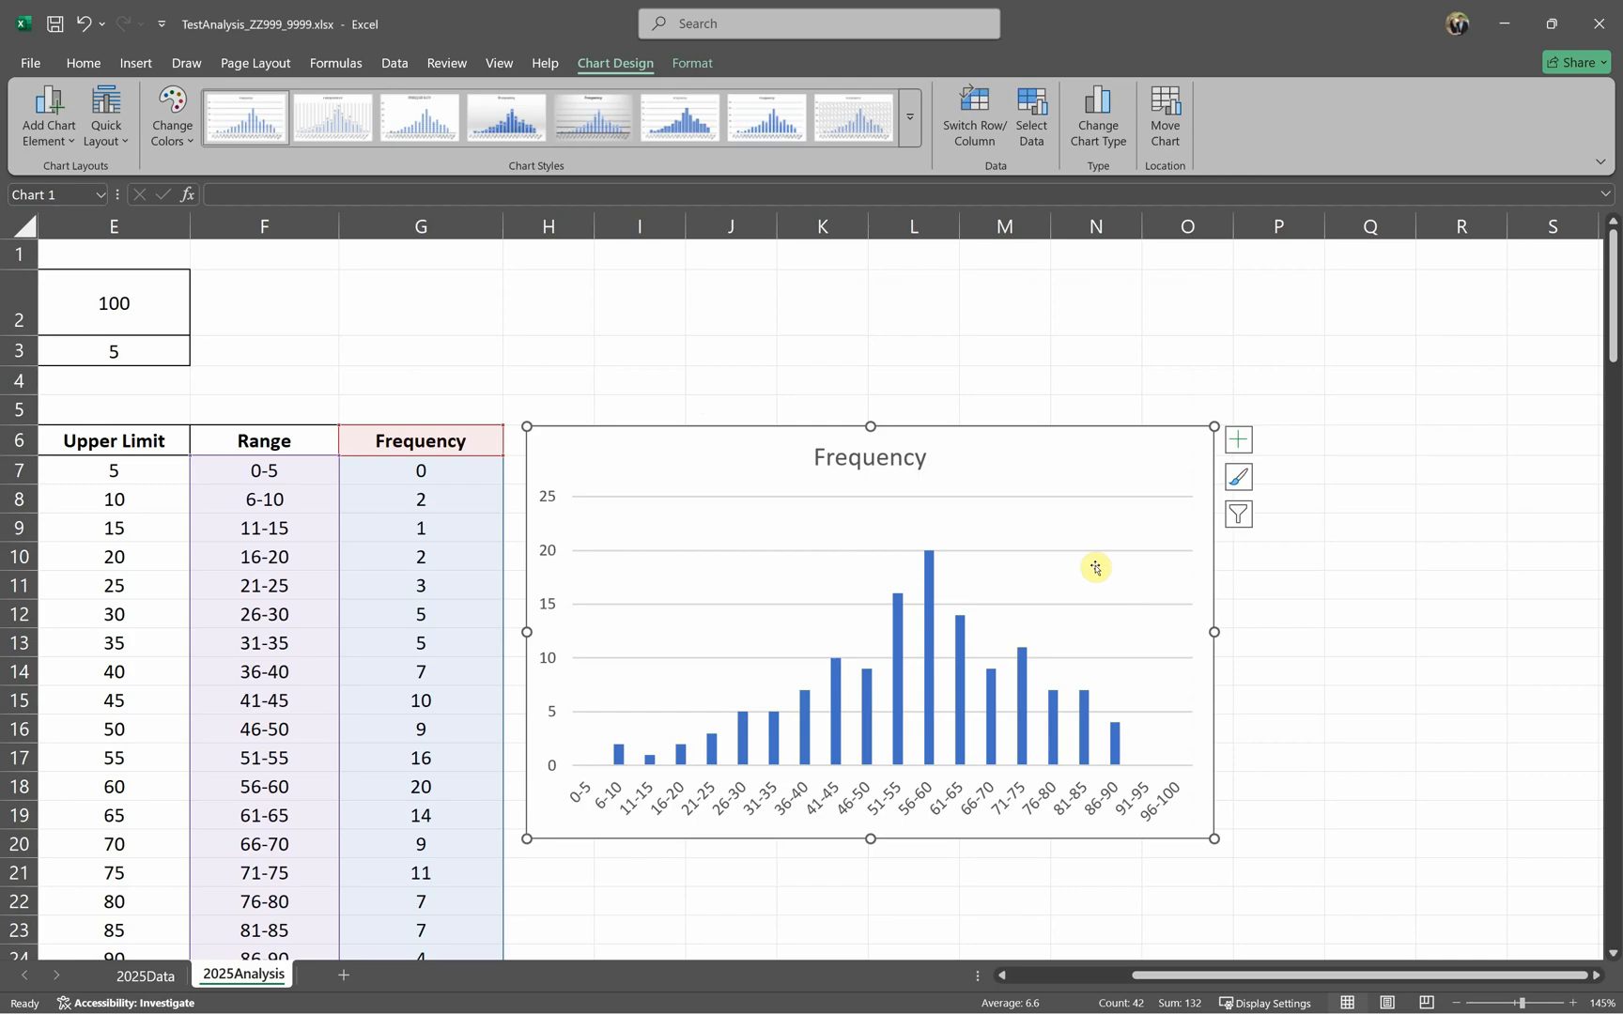
pyautogui.click(82, 63)
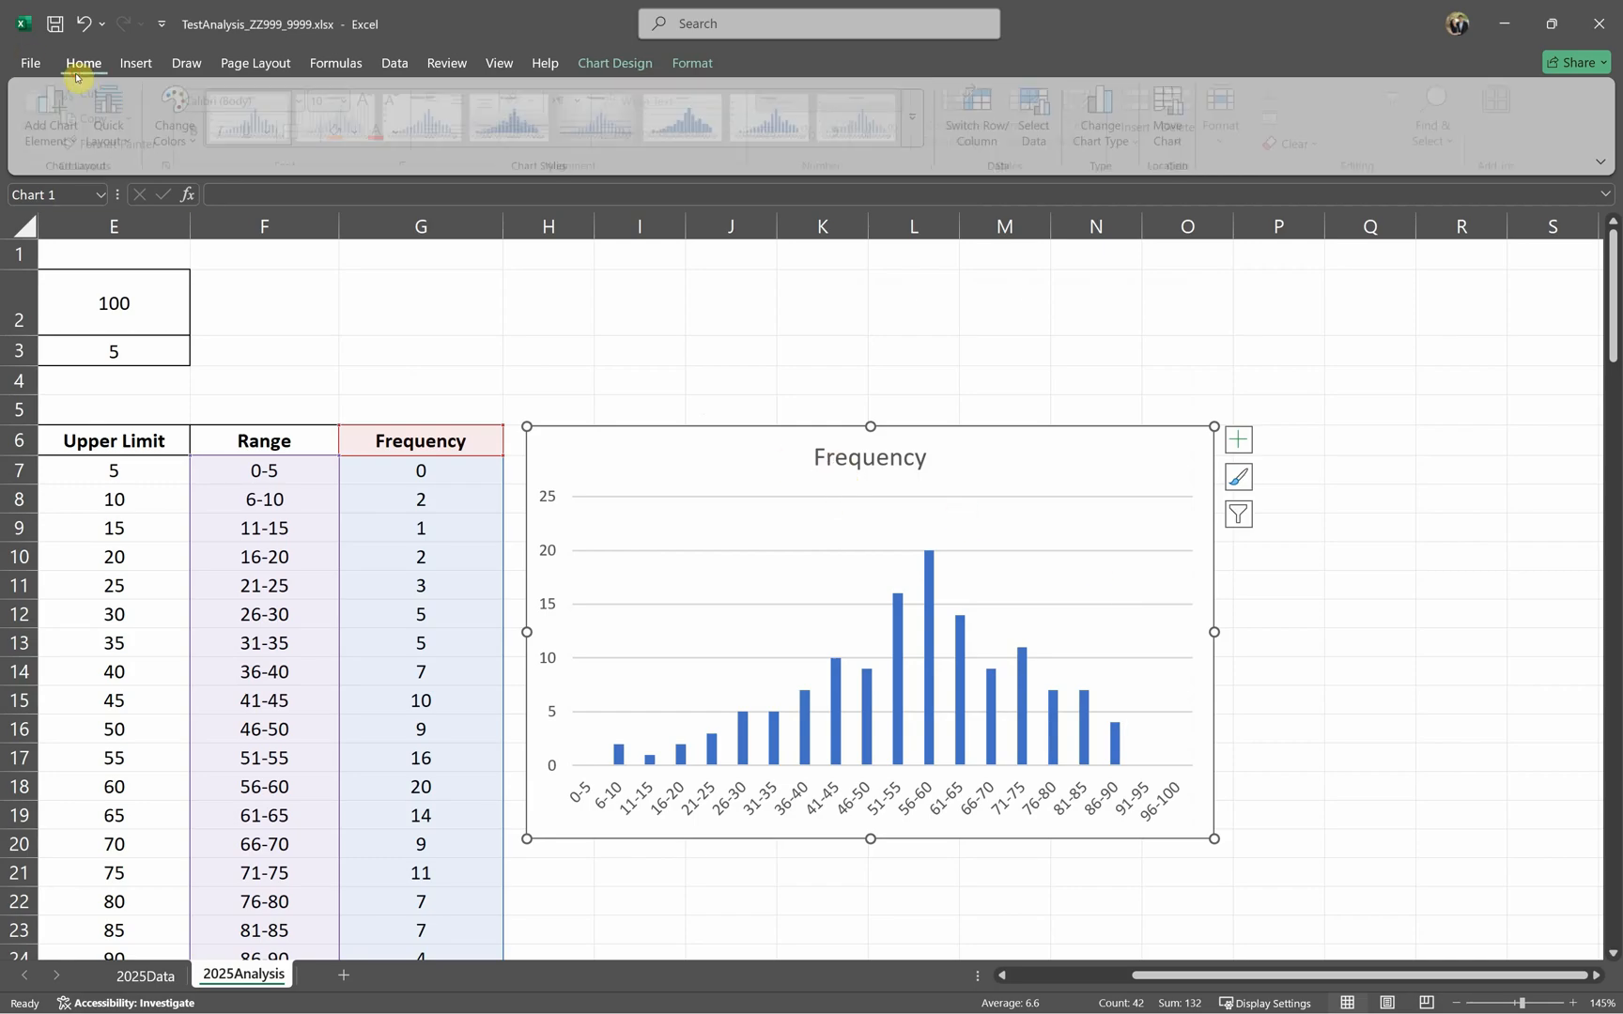
pyautogui.click(900, 459)
pyautogui.click(761, 355)
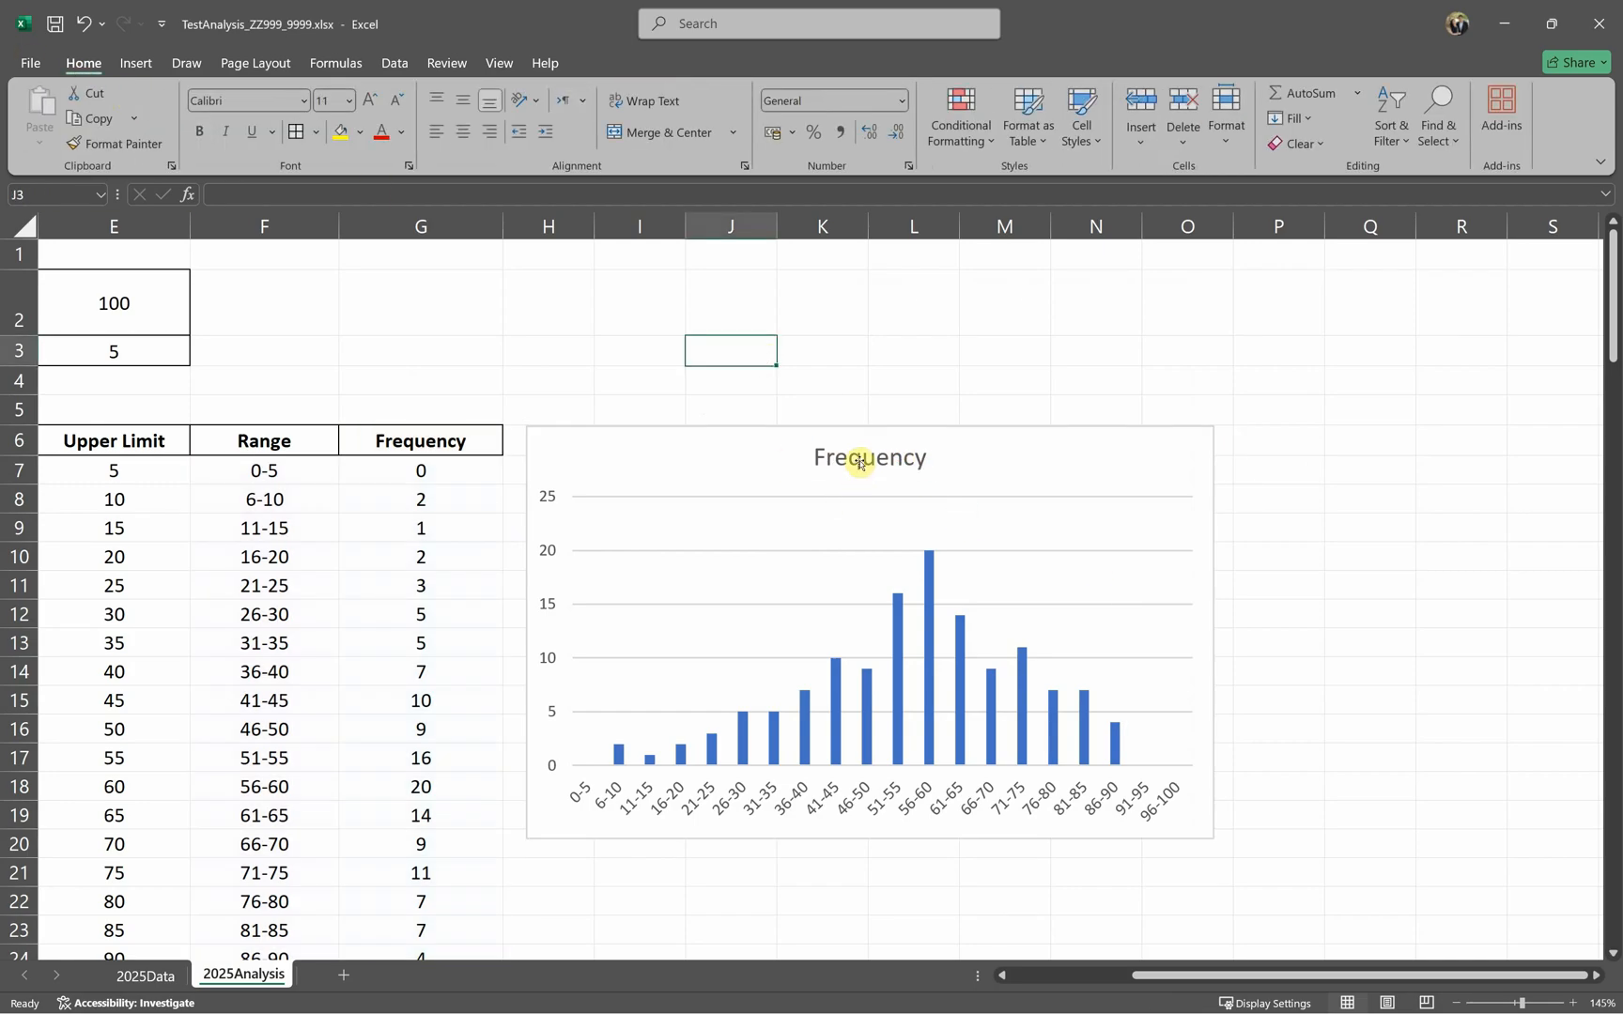
pyautogui.click(858, 460)
pyautogui.click(872, 460)
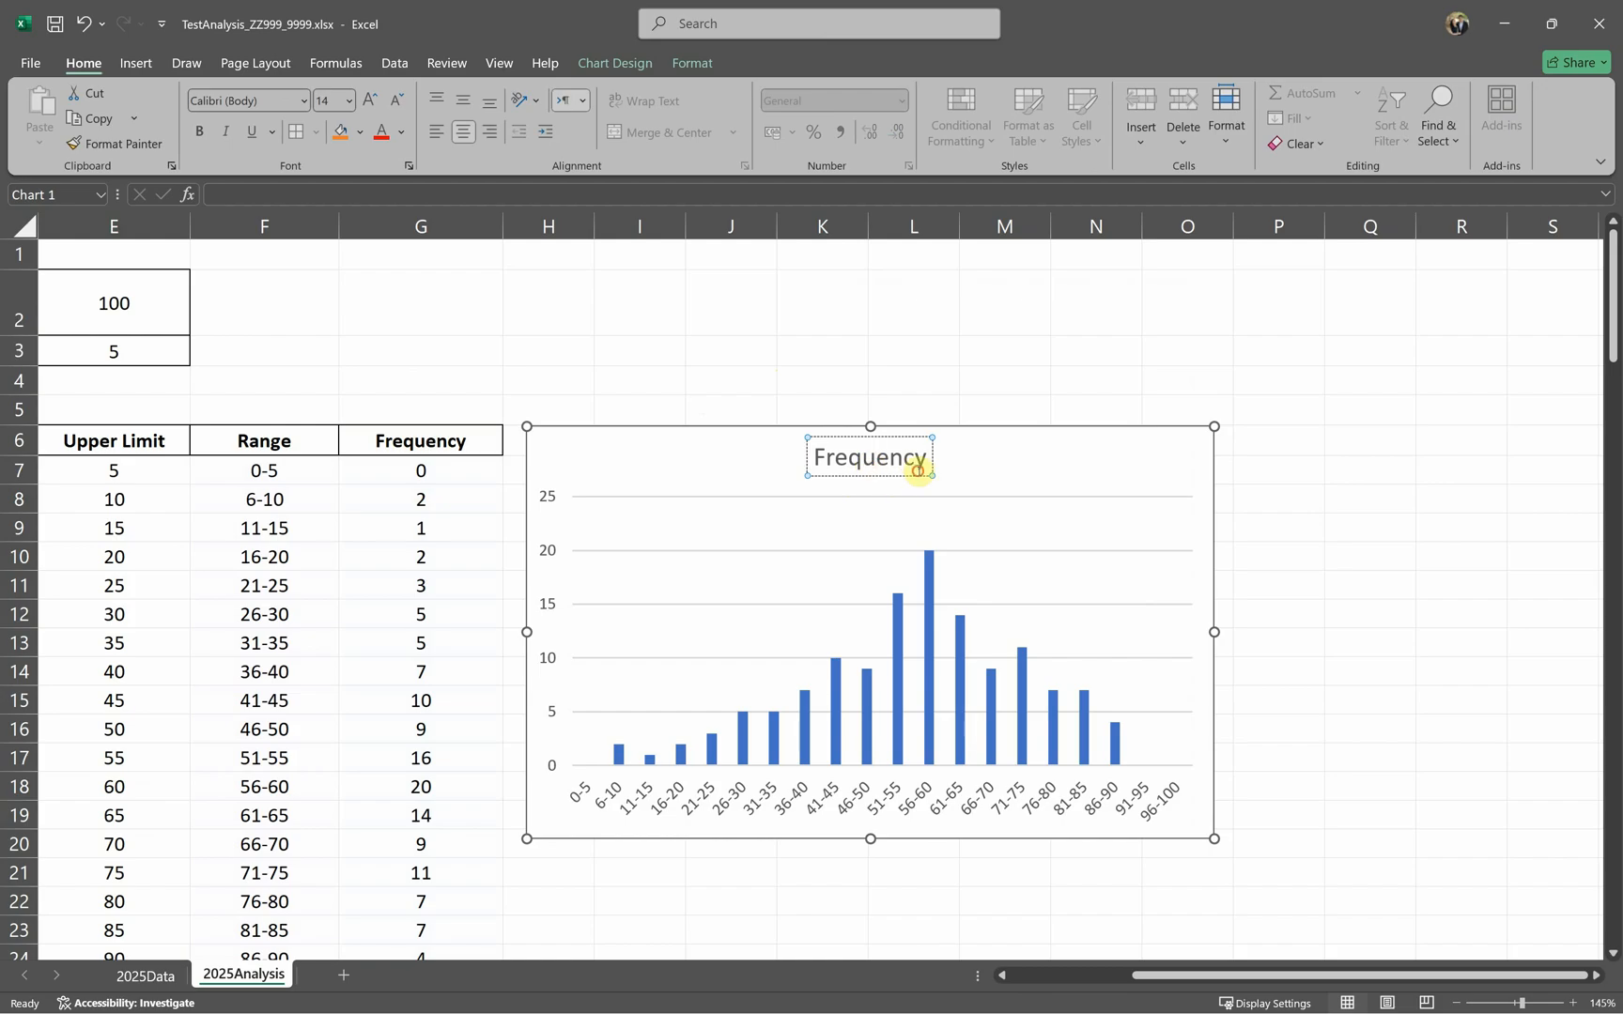
pyautogui.click(925, 475)
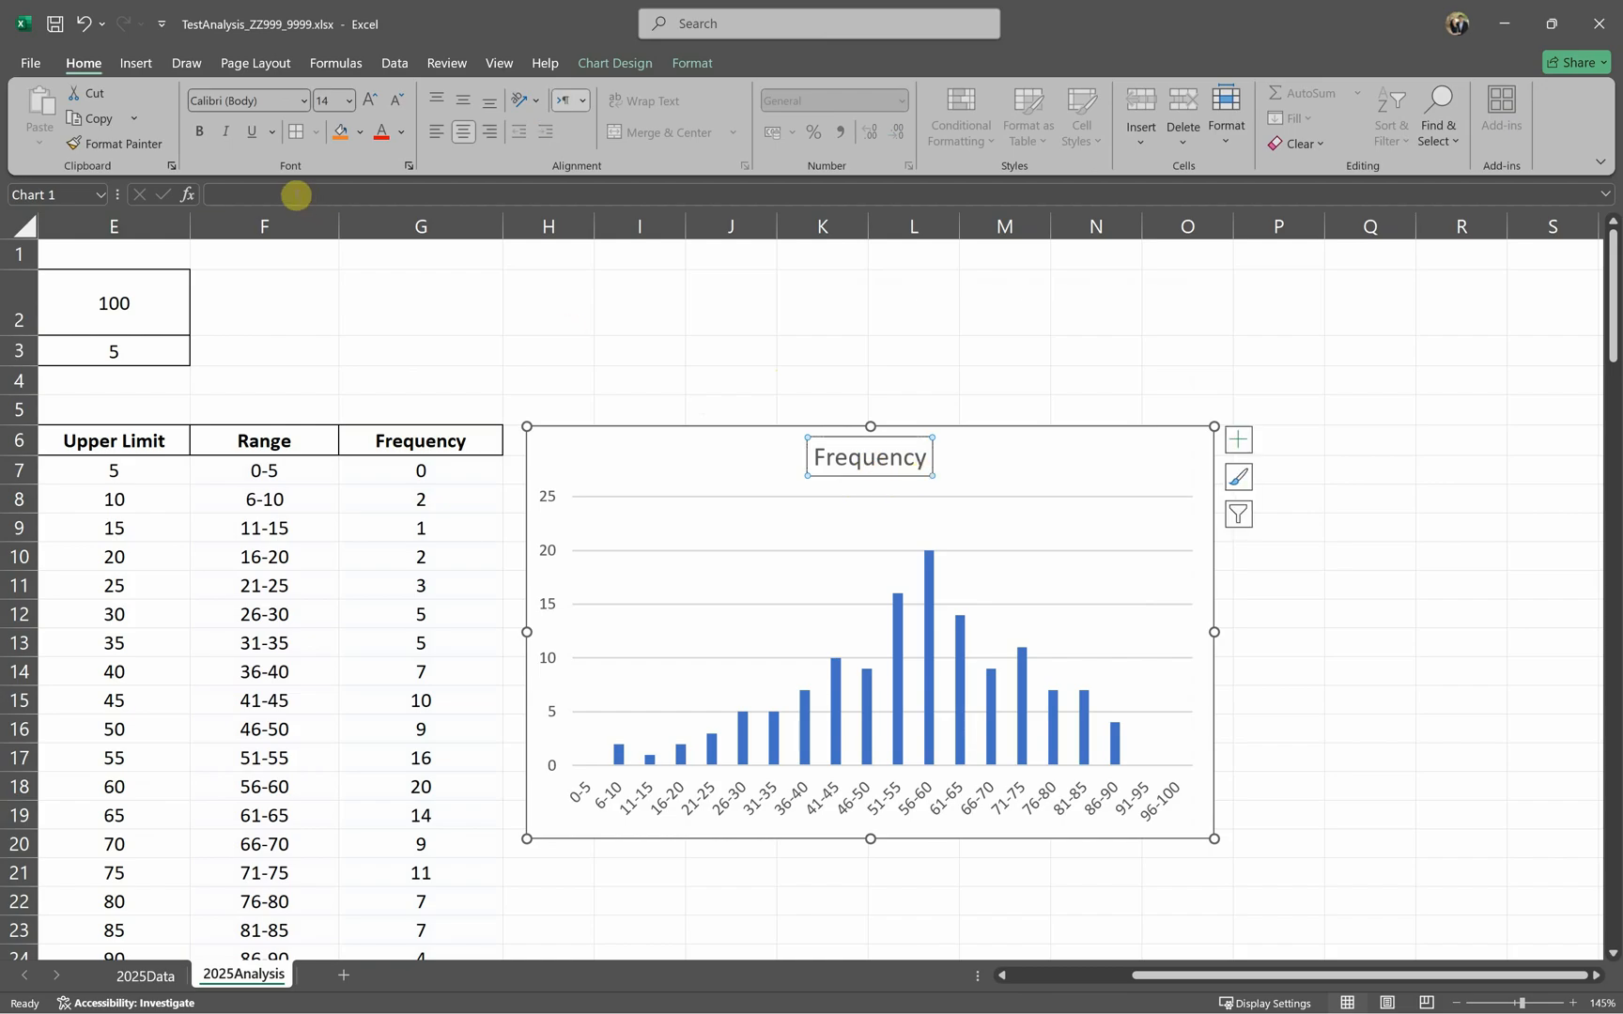
pyautogui.click(307, 197)
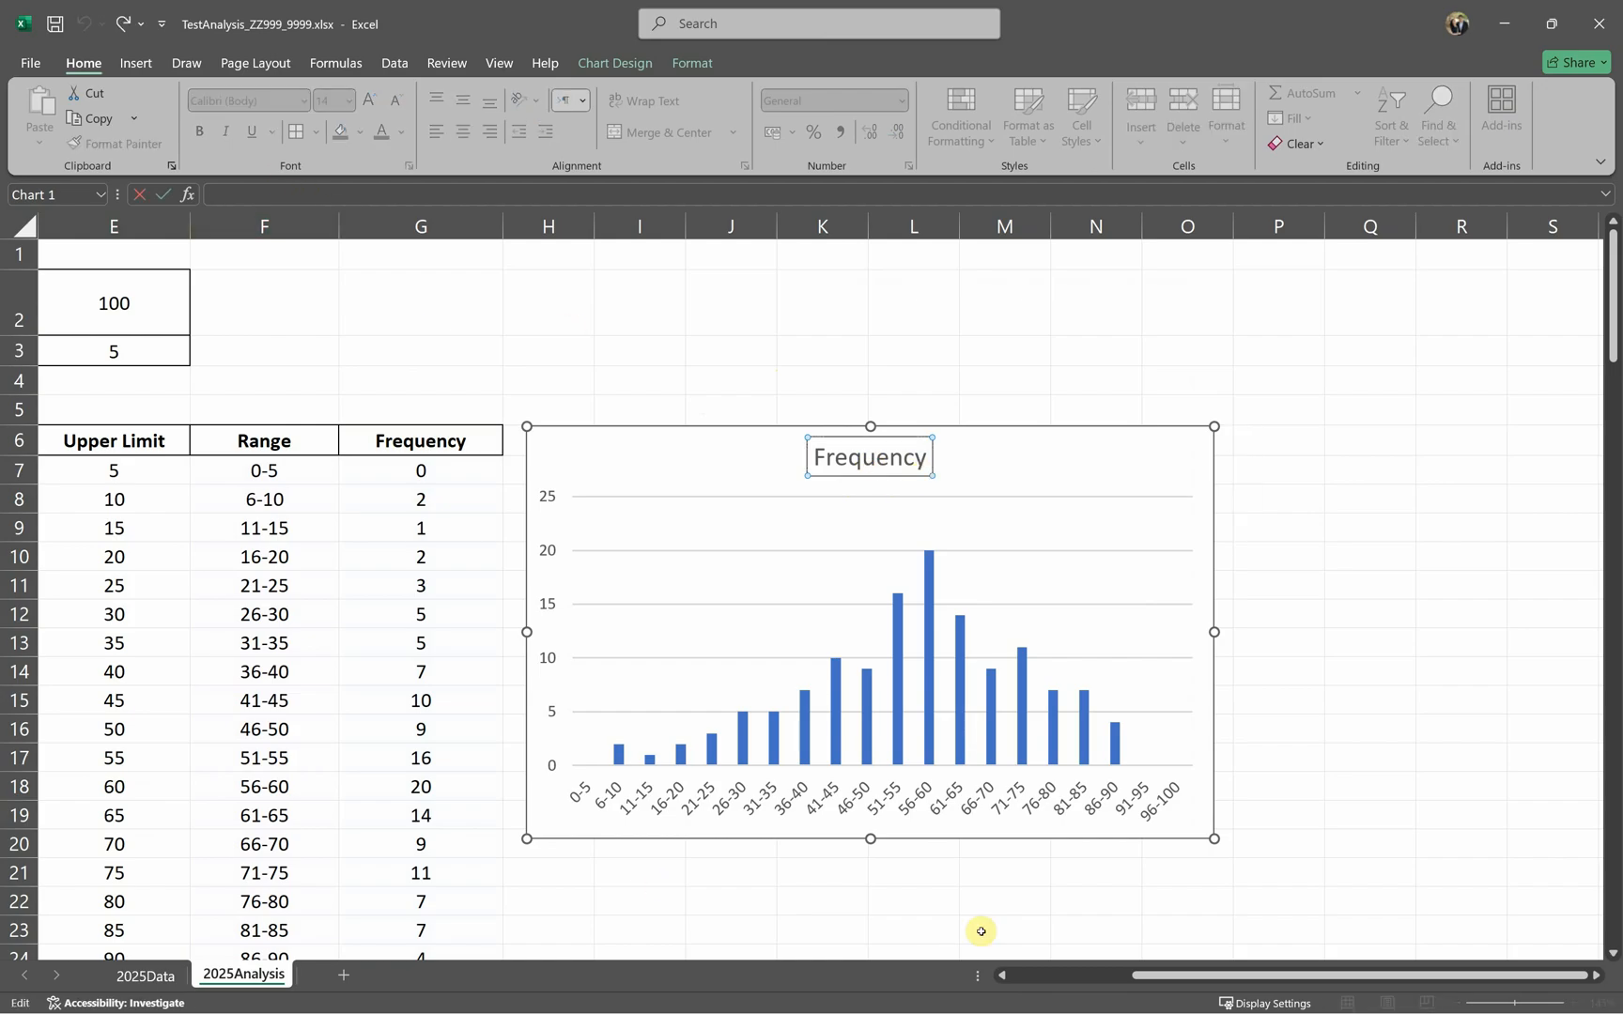
pyautogui.moveTo(1170, 977); pyautogui.dragTo(1075, 973)
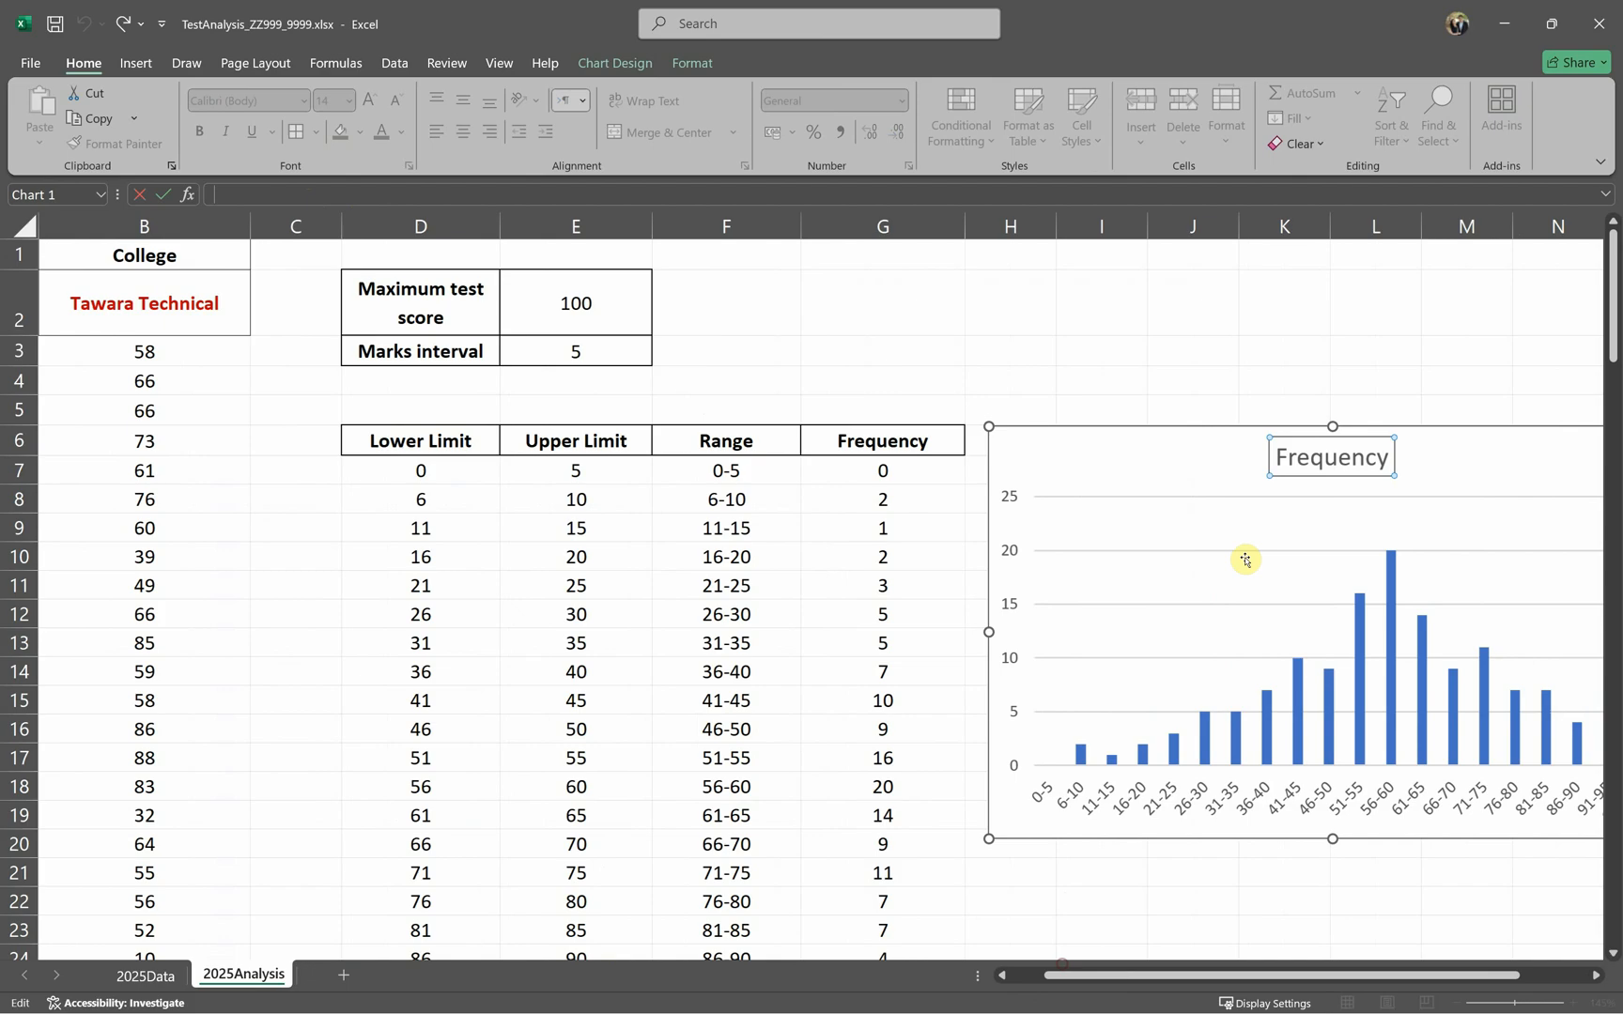
pyautogui.click(1328, 476)
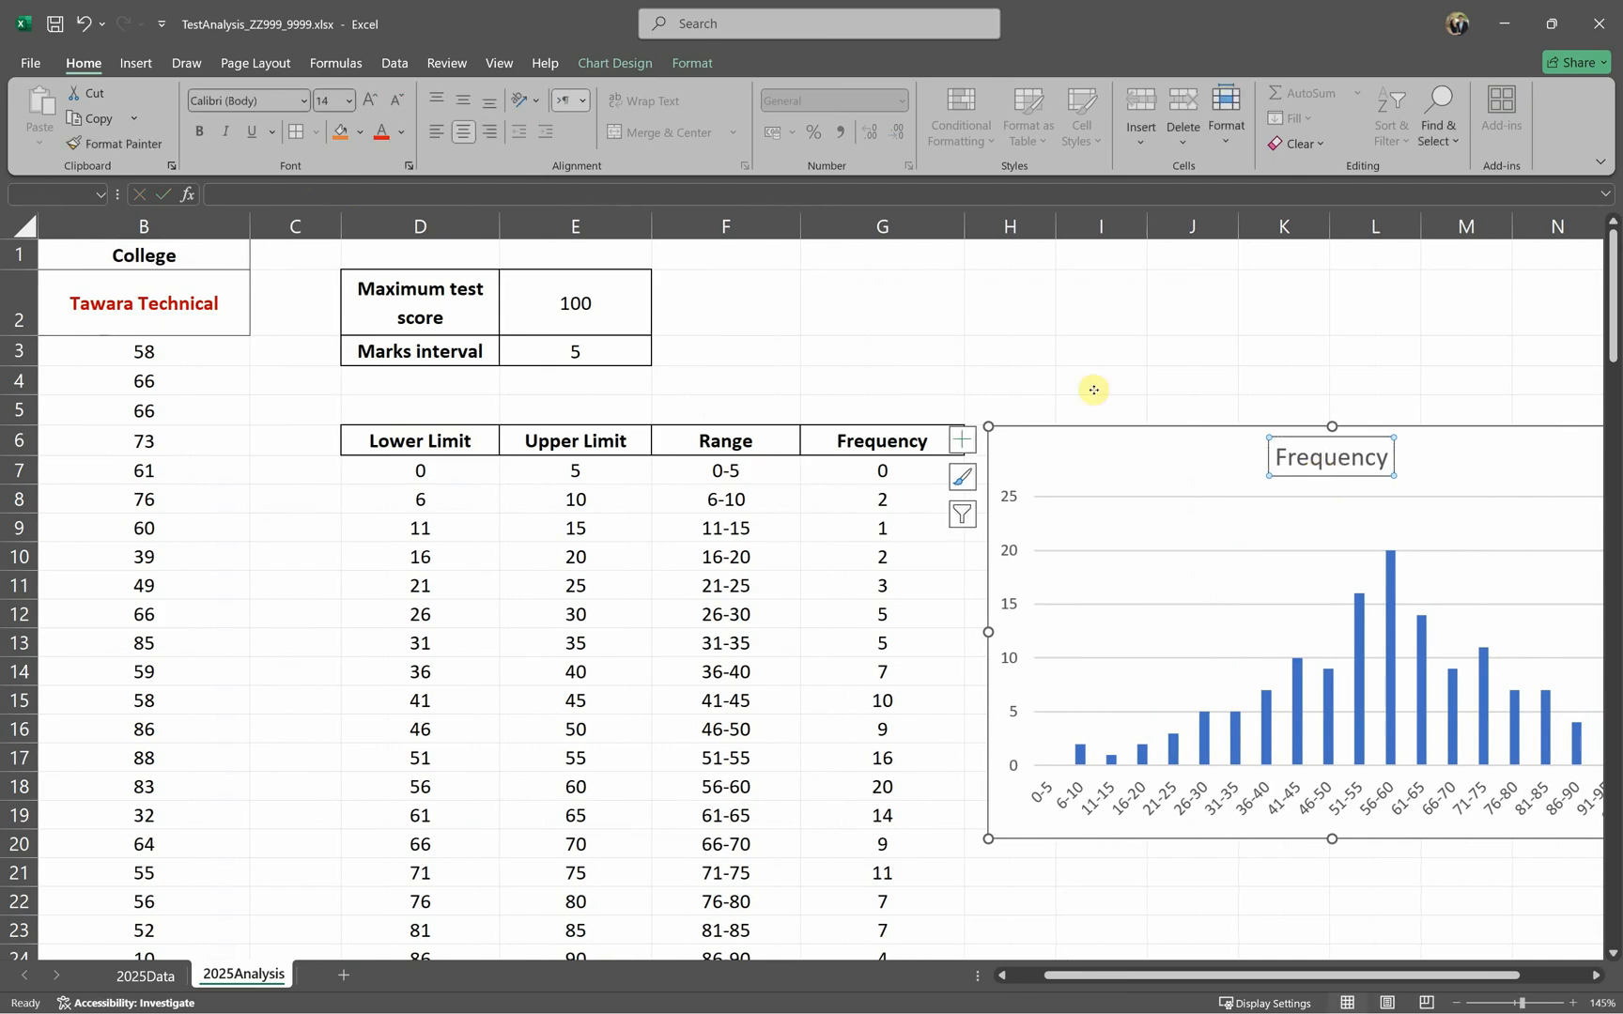
pyautogui.click(486, 196)
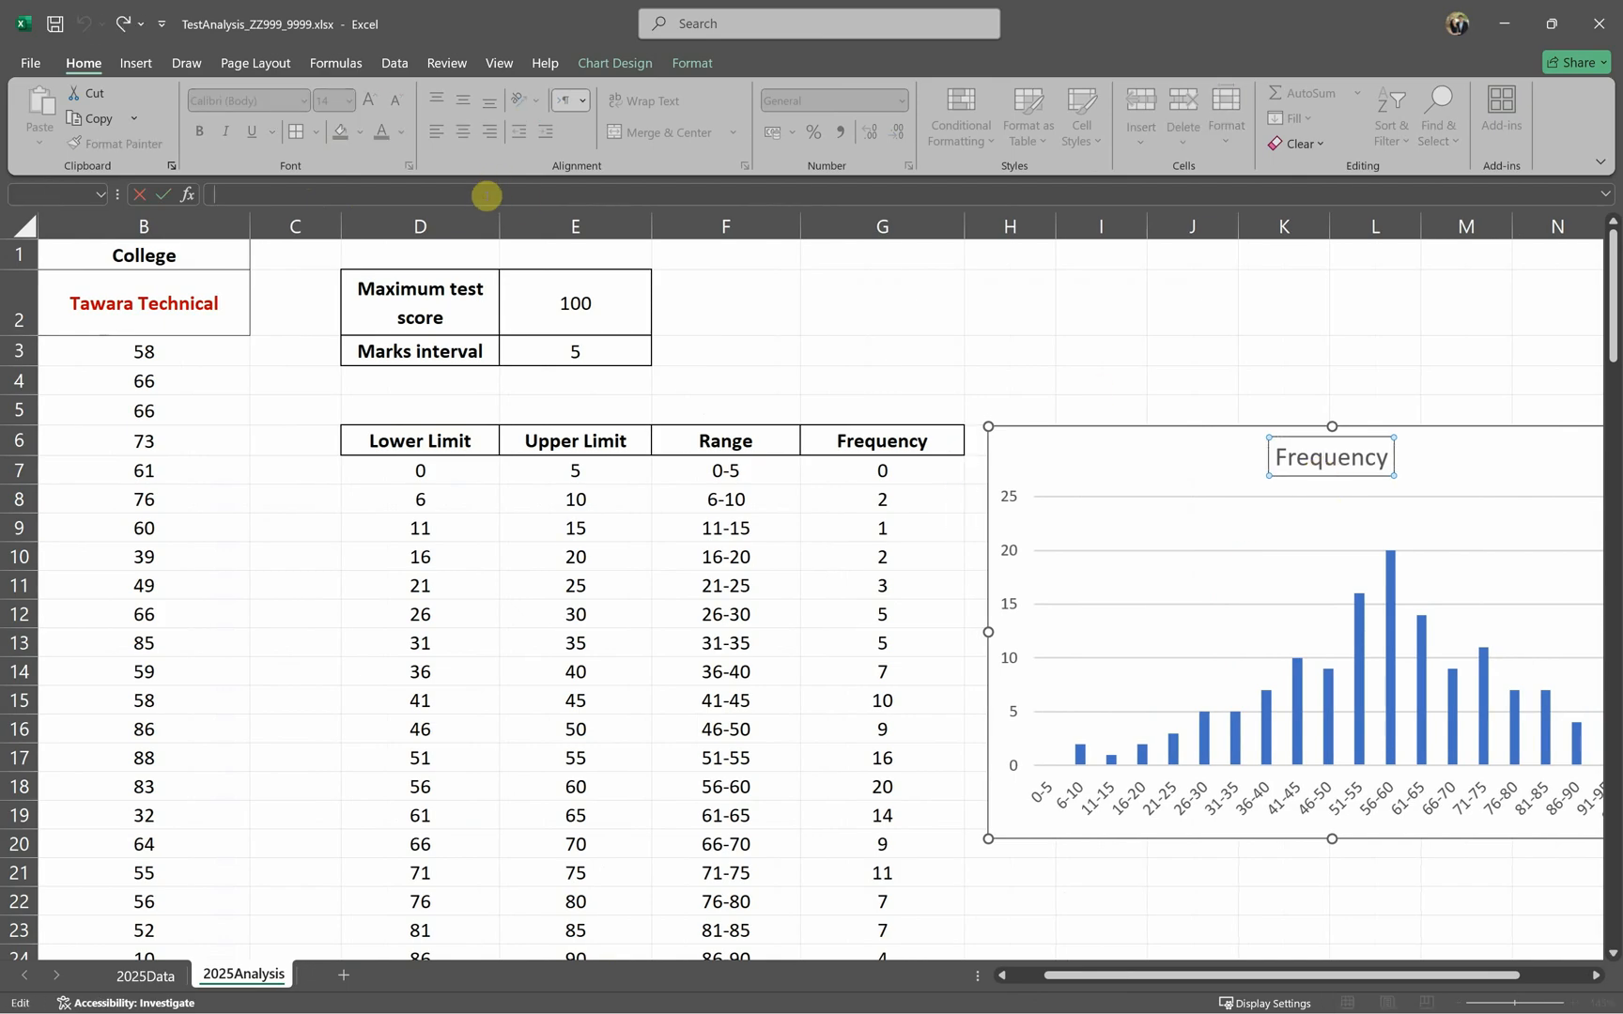
pyautogui.write('=')
pyautogui.click(188, 300)
pyautogui.press('Return')
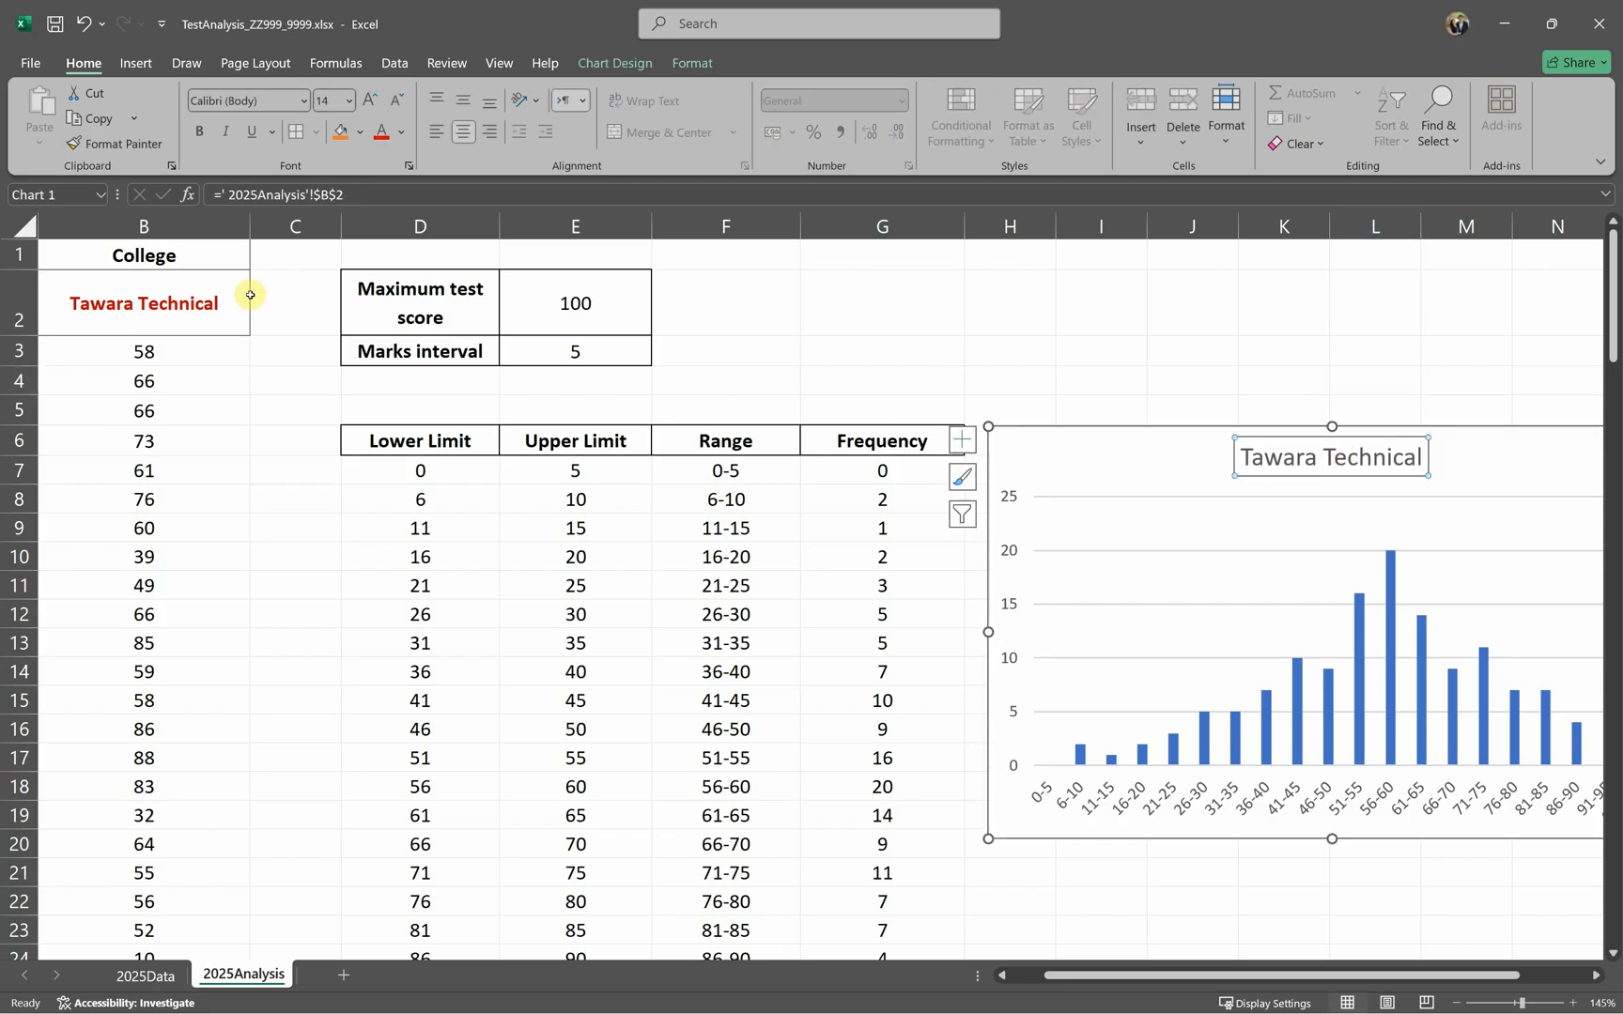
# Step: Test the dynamic title by choosing Tawara Elementary and then Tawara Modern as the college in B2
pyautogui.click(244, 310)
pyautogui.click(260, 328)
pyautogui.click(234, 341)
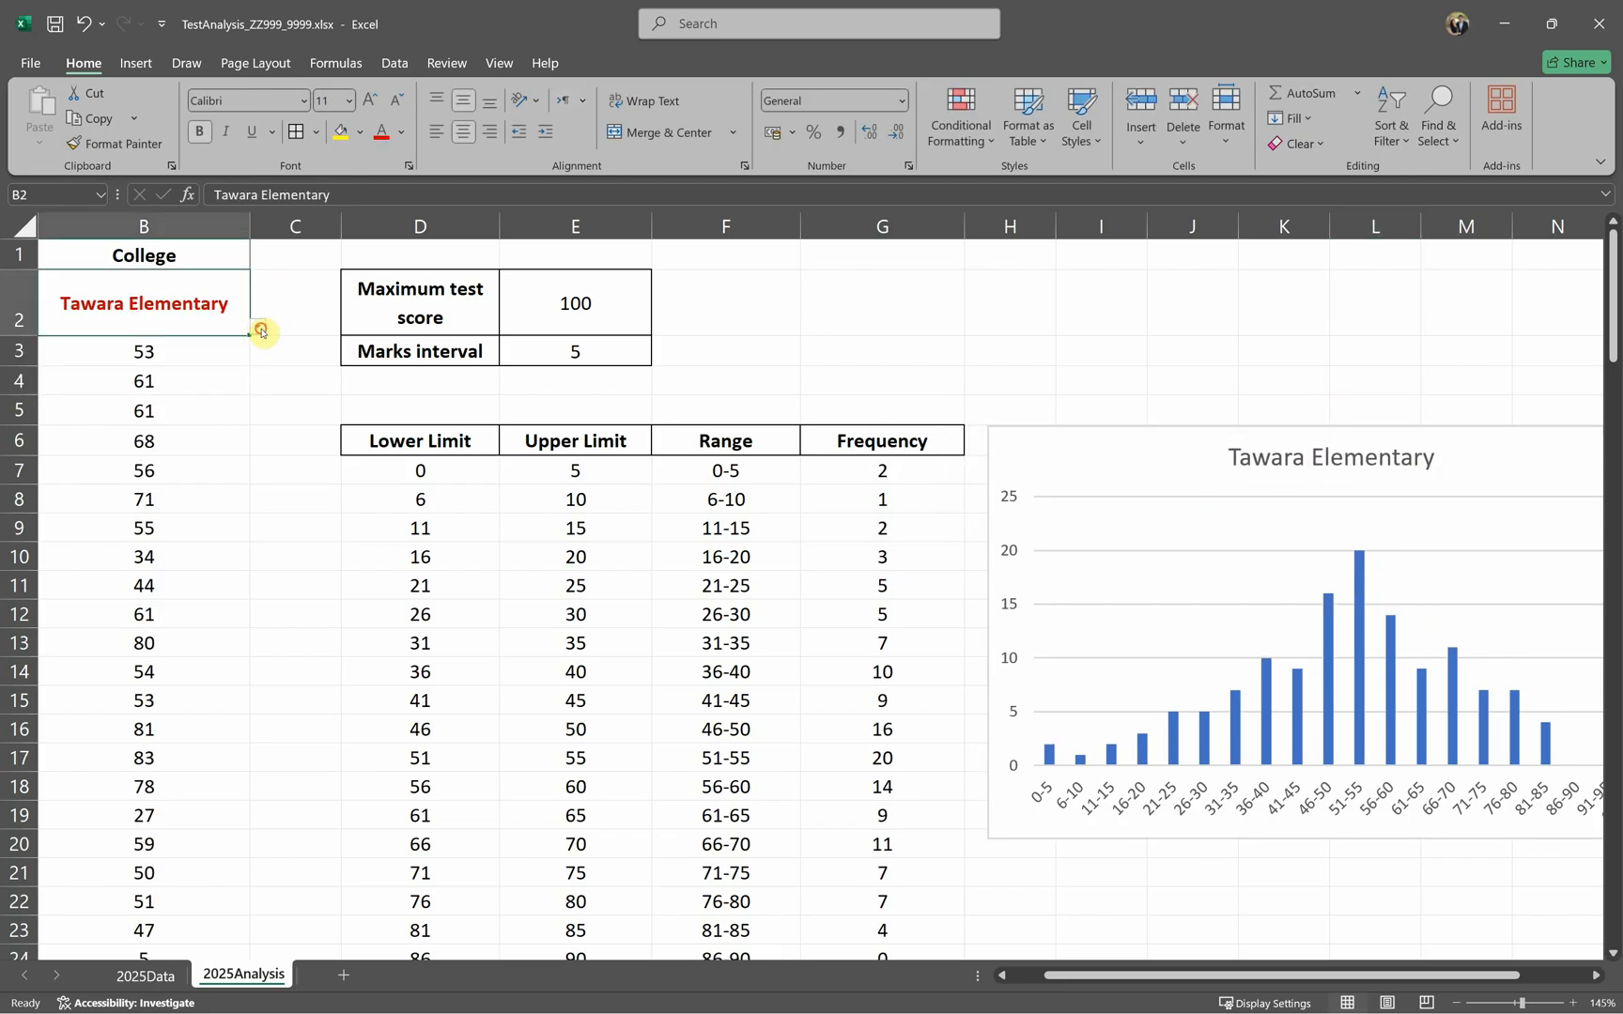
pyautogui.click(259, 329)
pyautogui.click(211, 383)
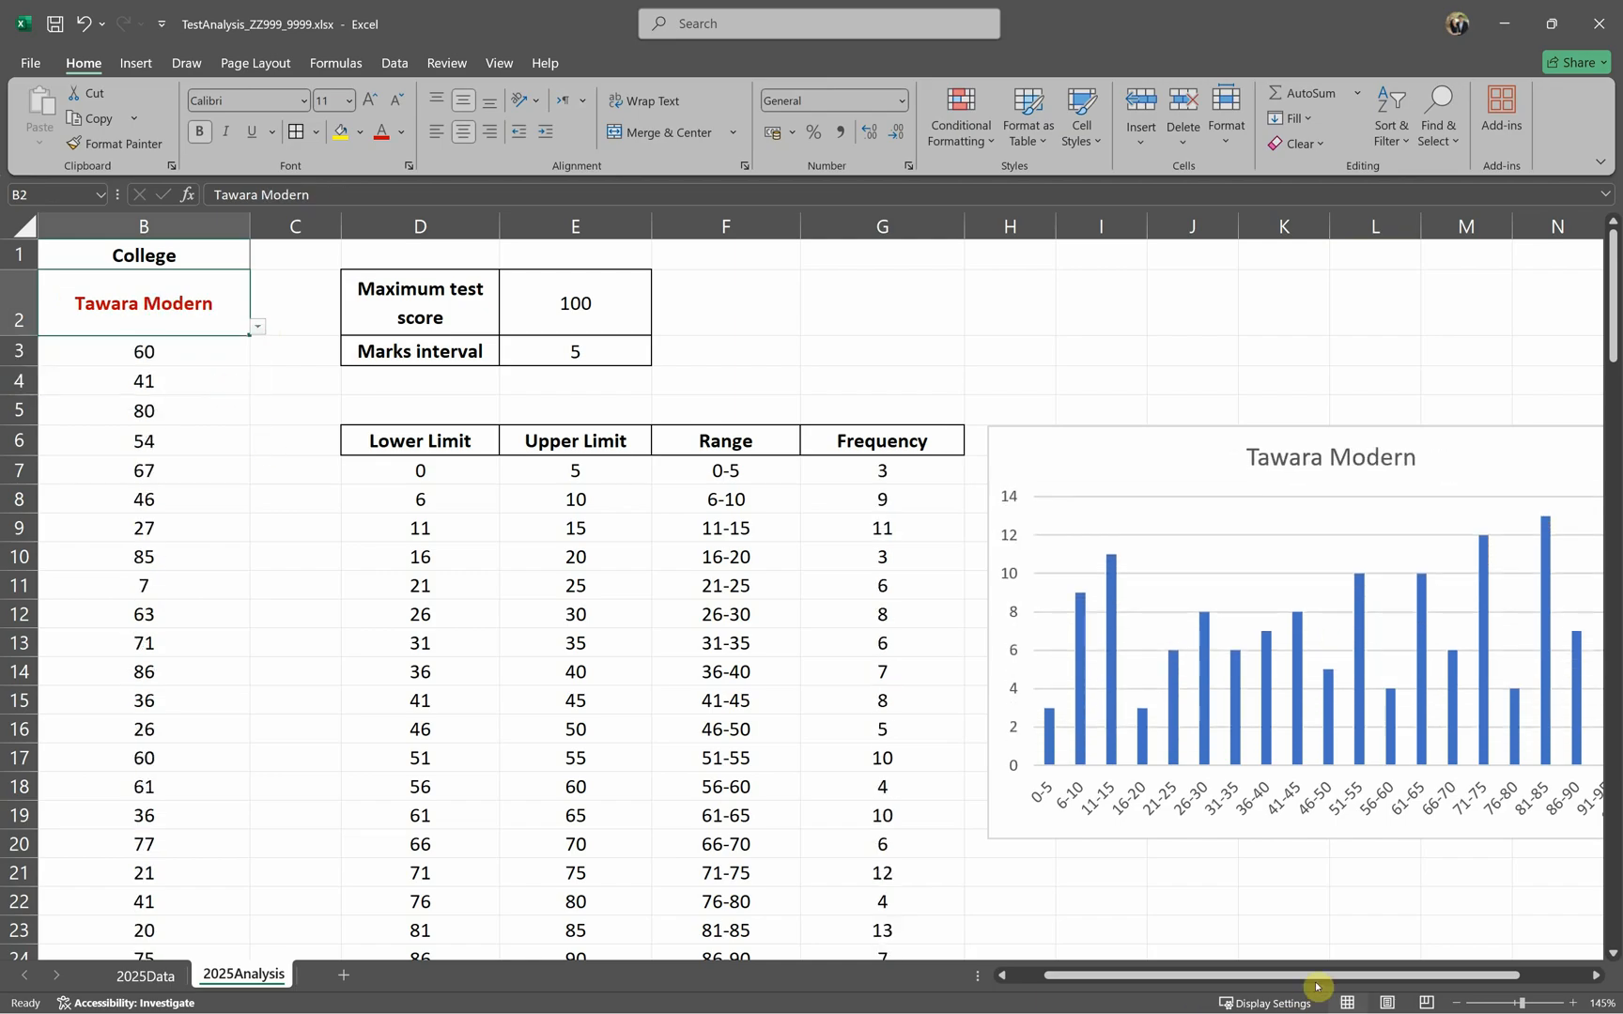
# Step: Switch to the question paper PDF and examine the formatting of the Tawara Technical and Tawara Elementary example charts
pyautogui.click(1238, 906)
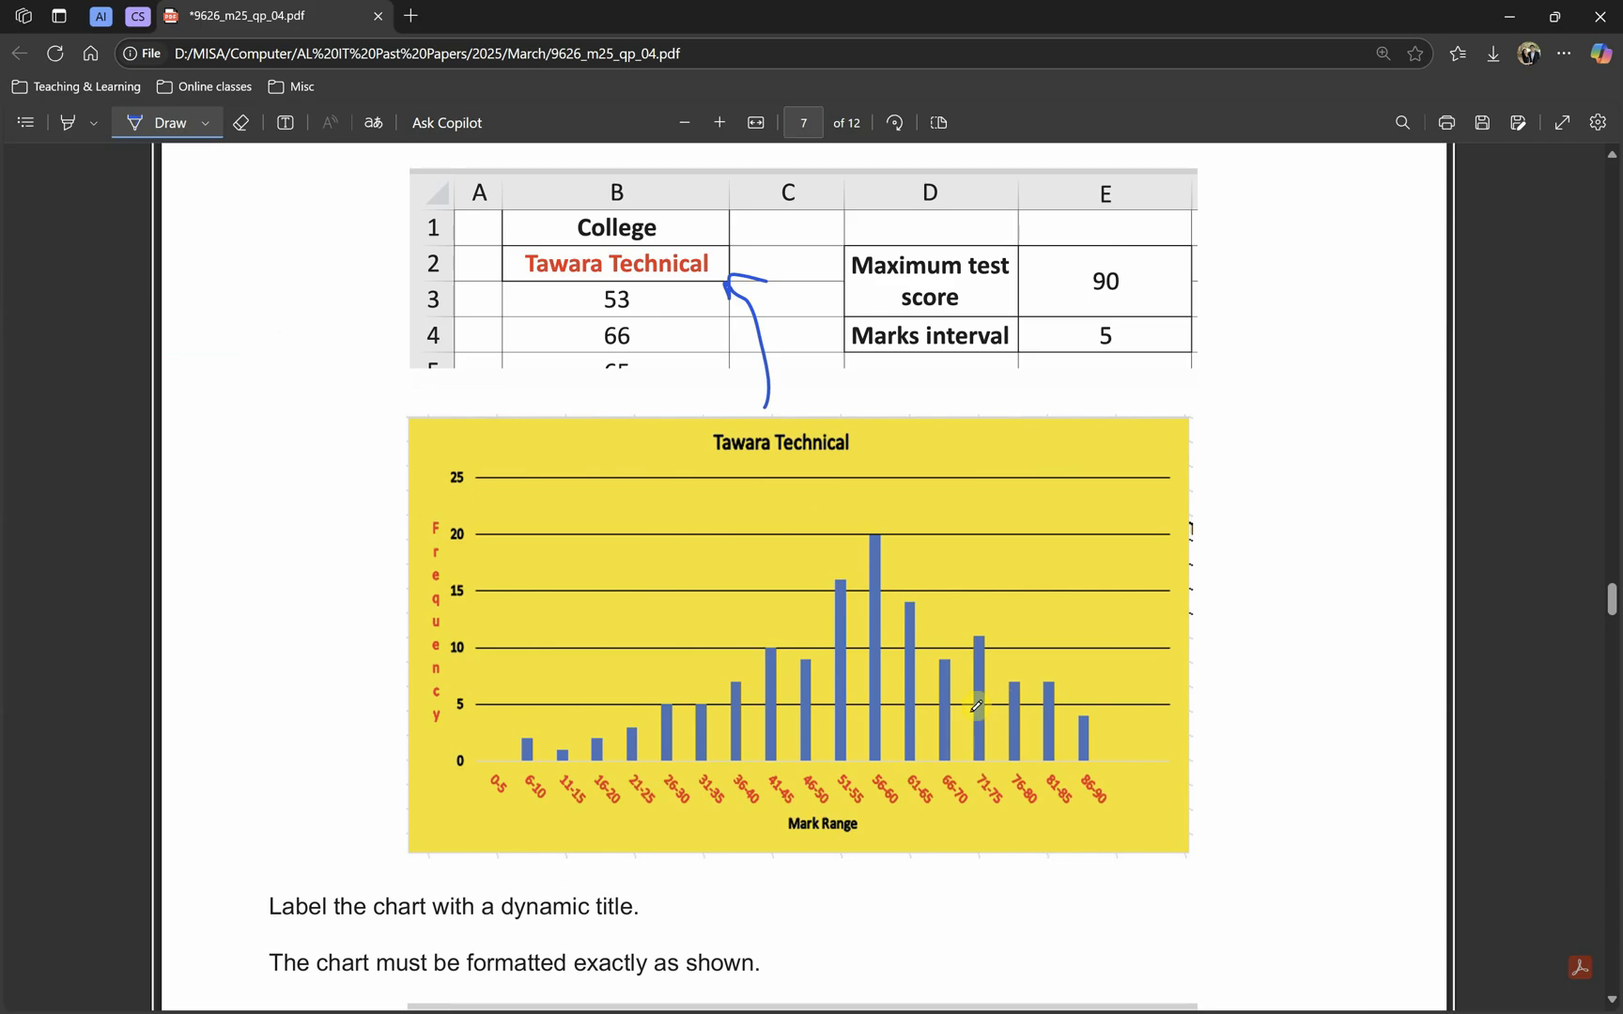
pyautogui.scroll(-2, 758, 756)
pyautogui.scroll(-1, 310, 785)
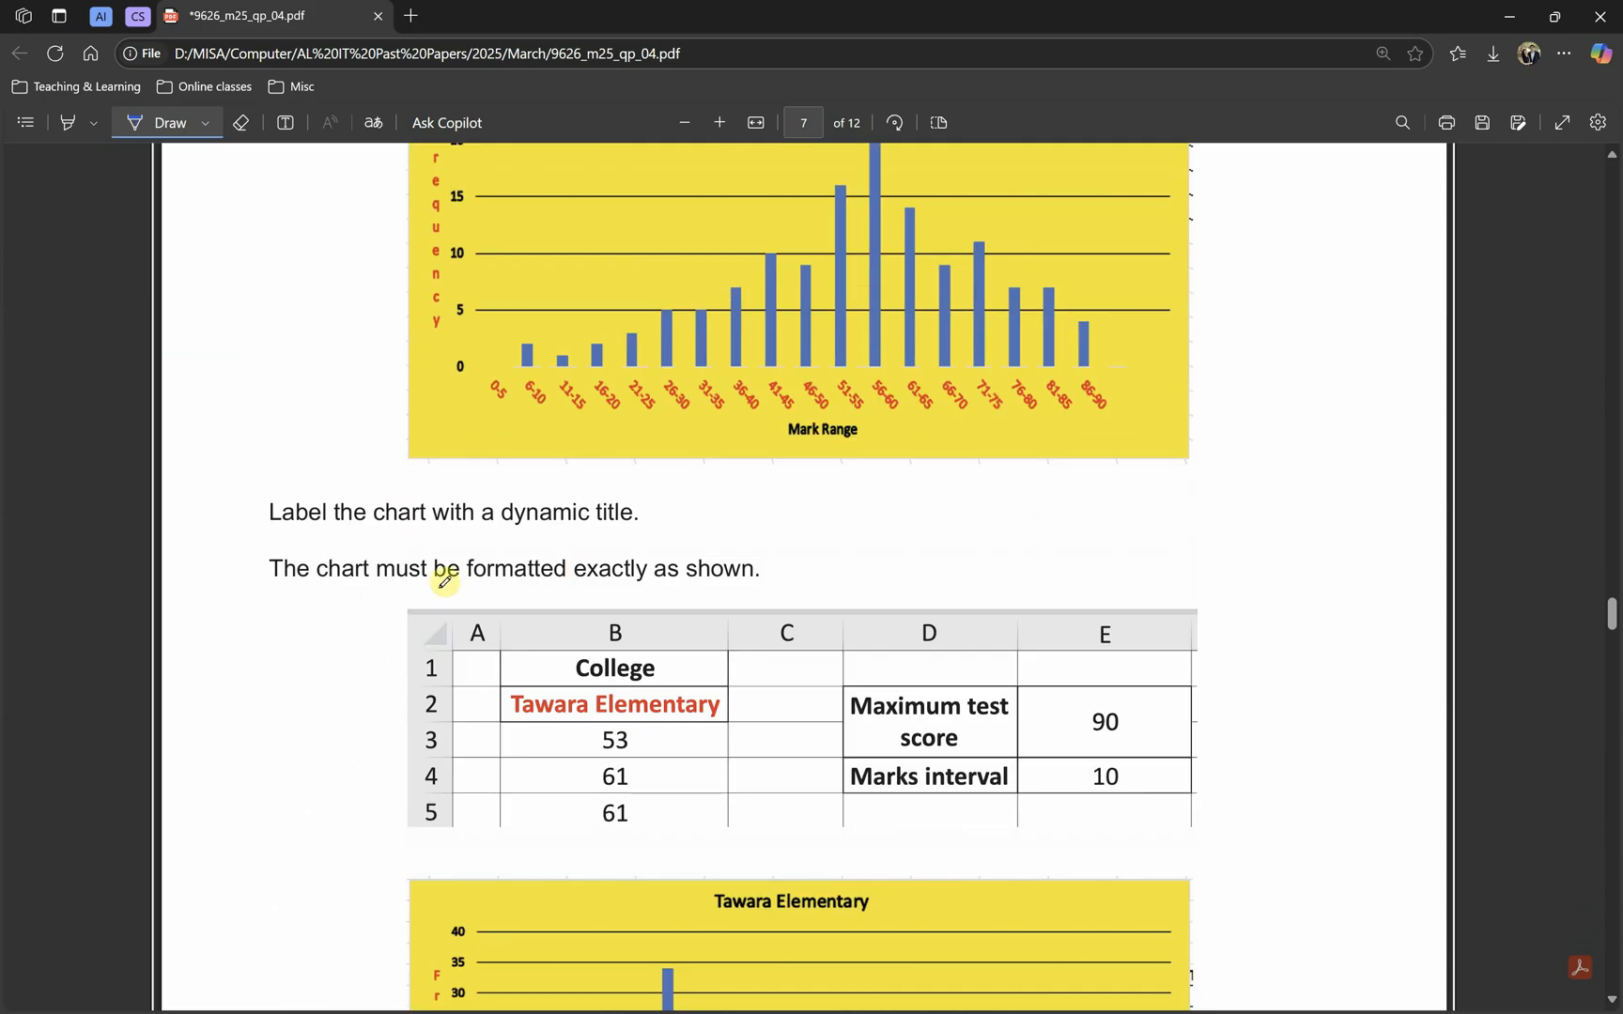
pyautogui.scroll(-2, 663, 573)
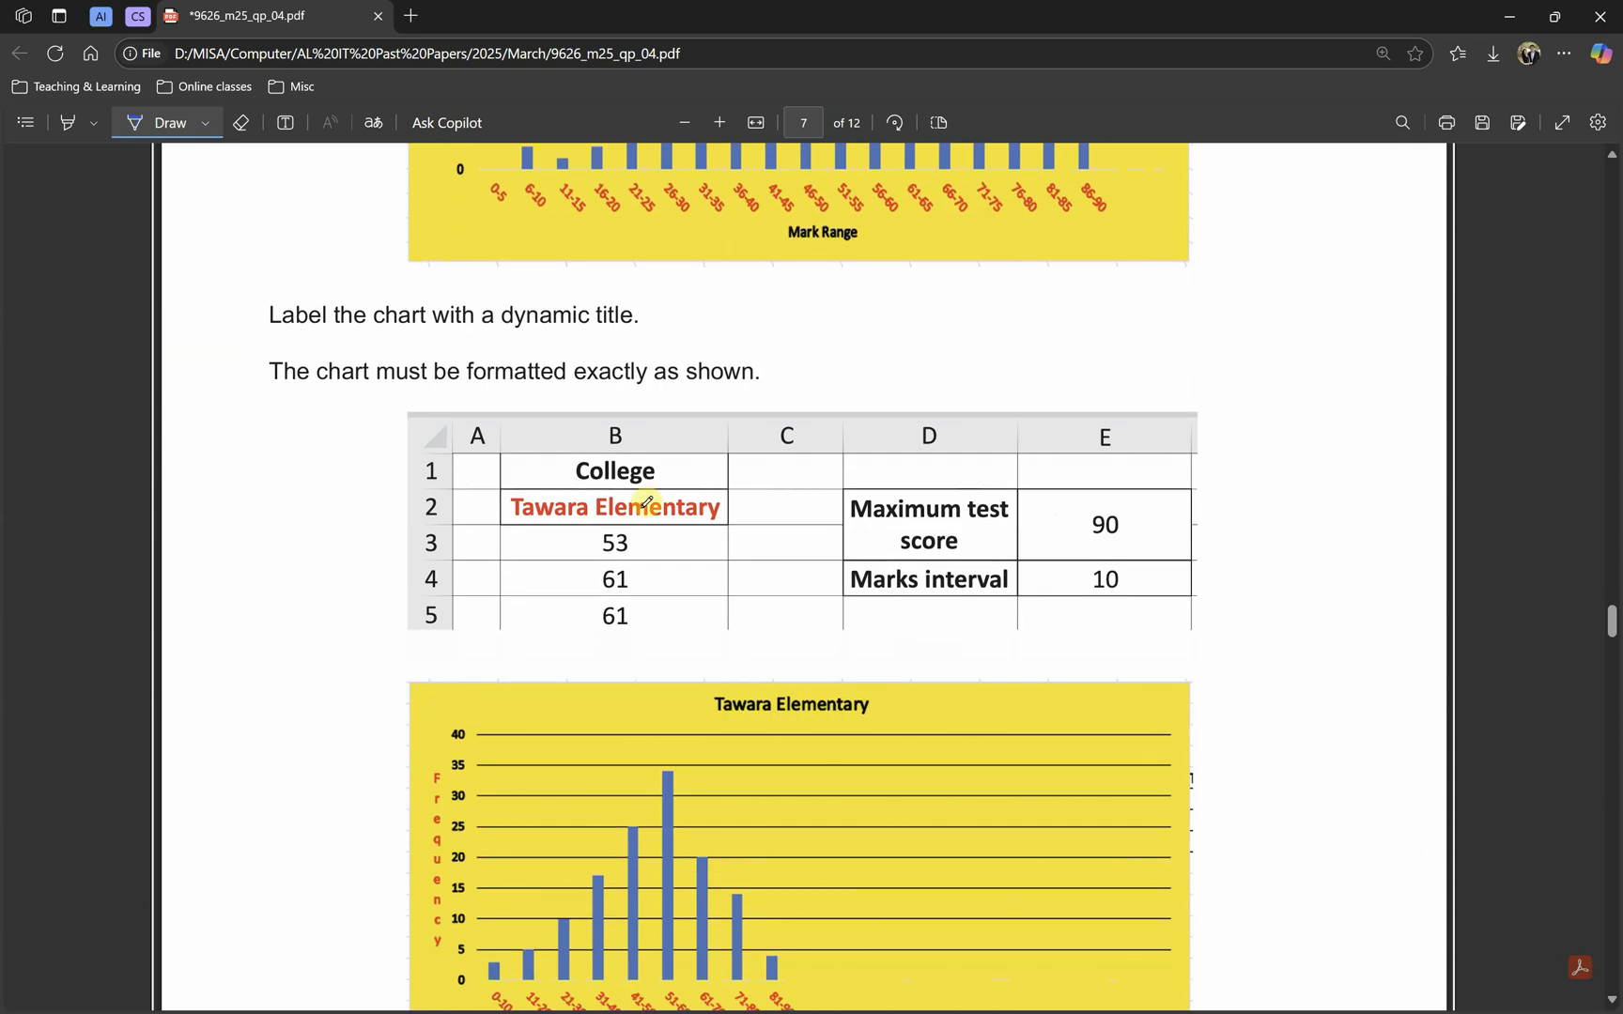
pyautogui.scroll(-2, 718, 667)
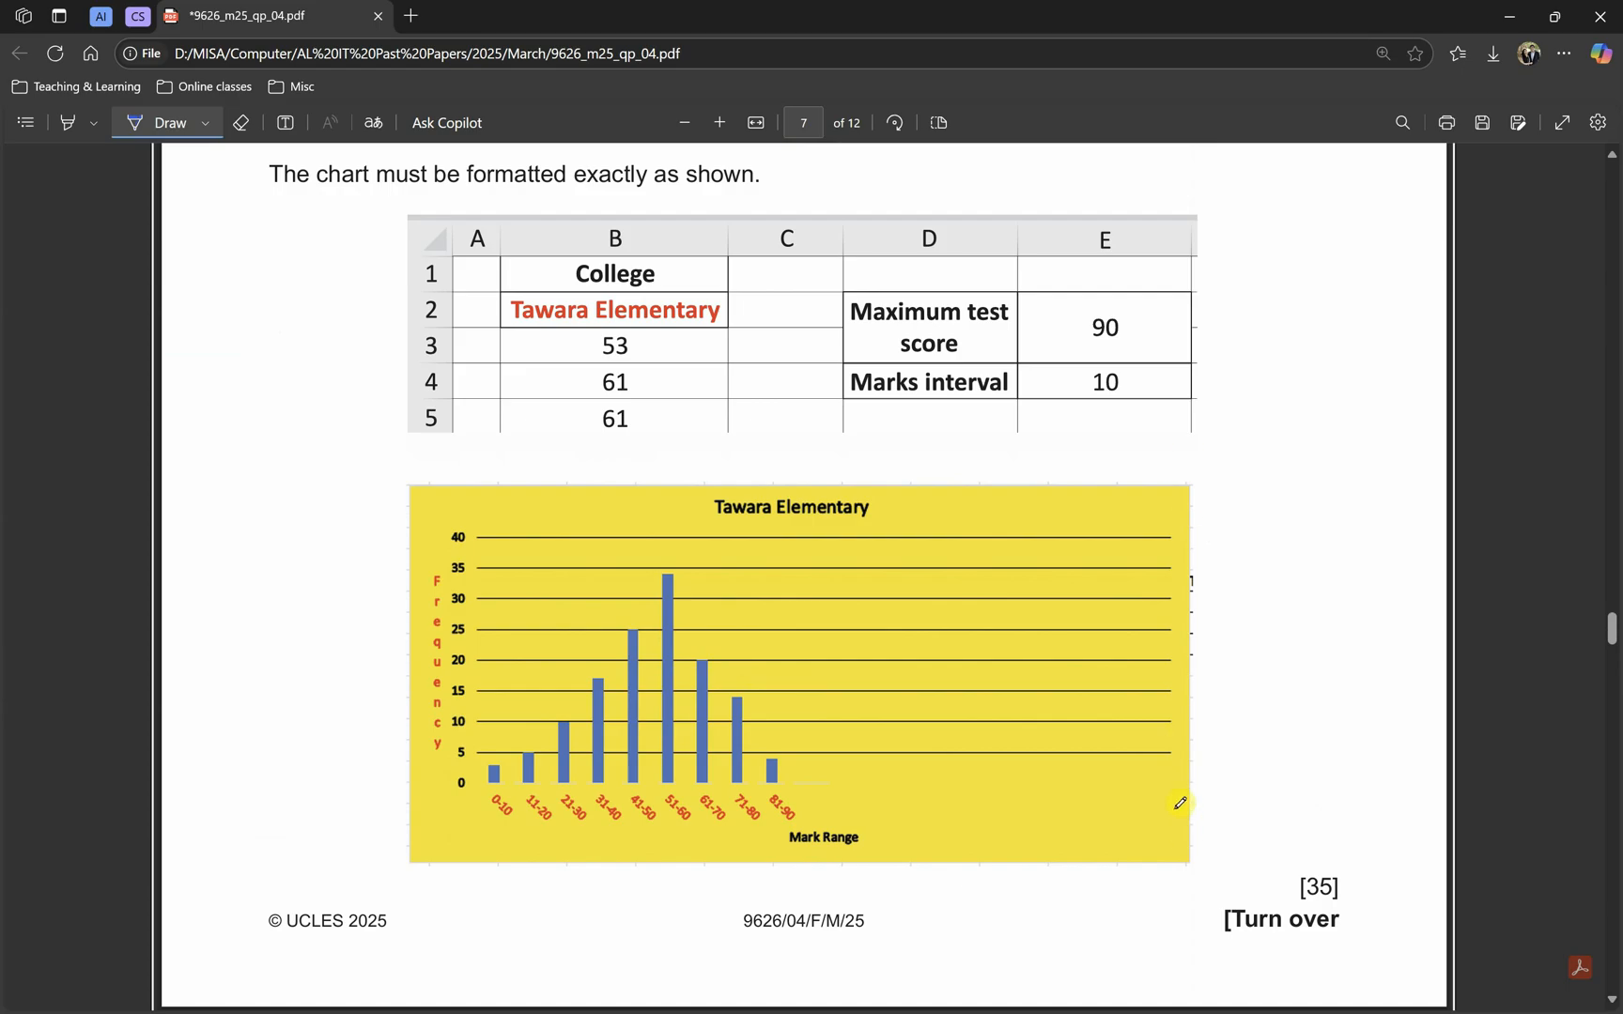
pyautogui.scroll(3, 1022, 823)
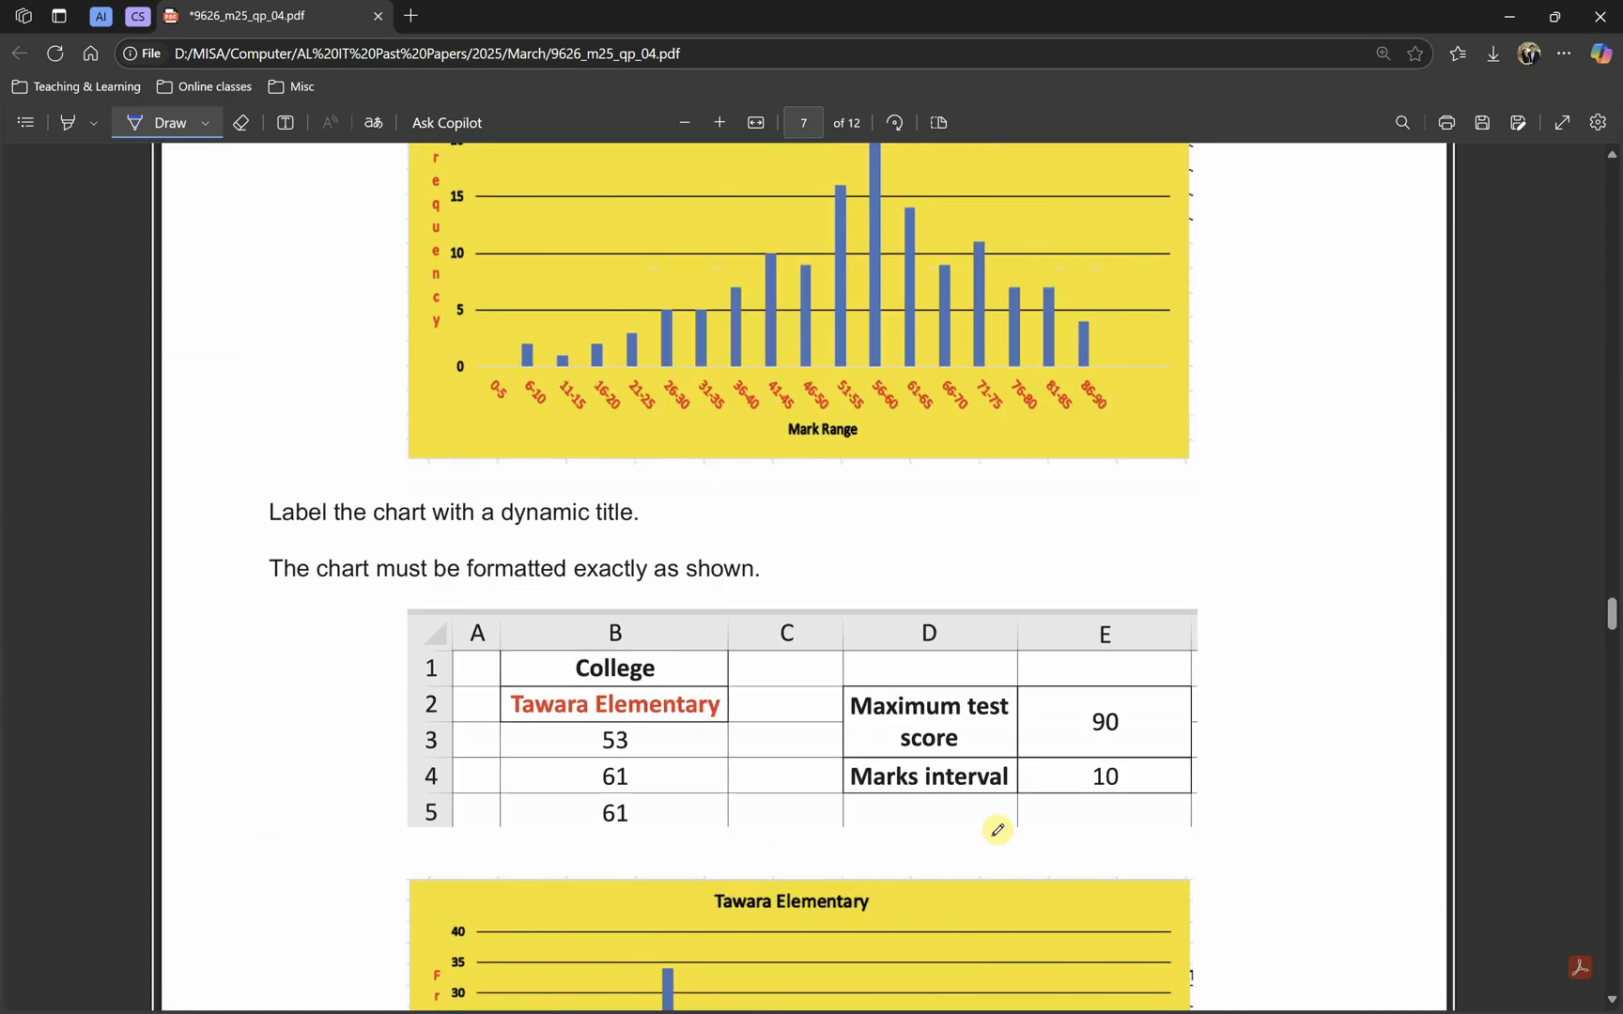
pyautogui.scroll(-5, 998, 829)
pyautogui.scroll(6, 998, 829)
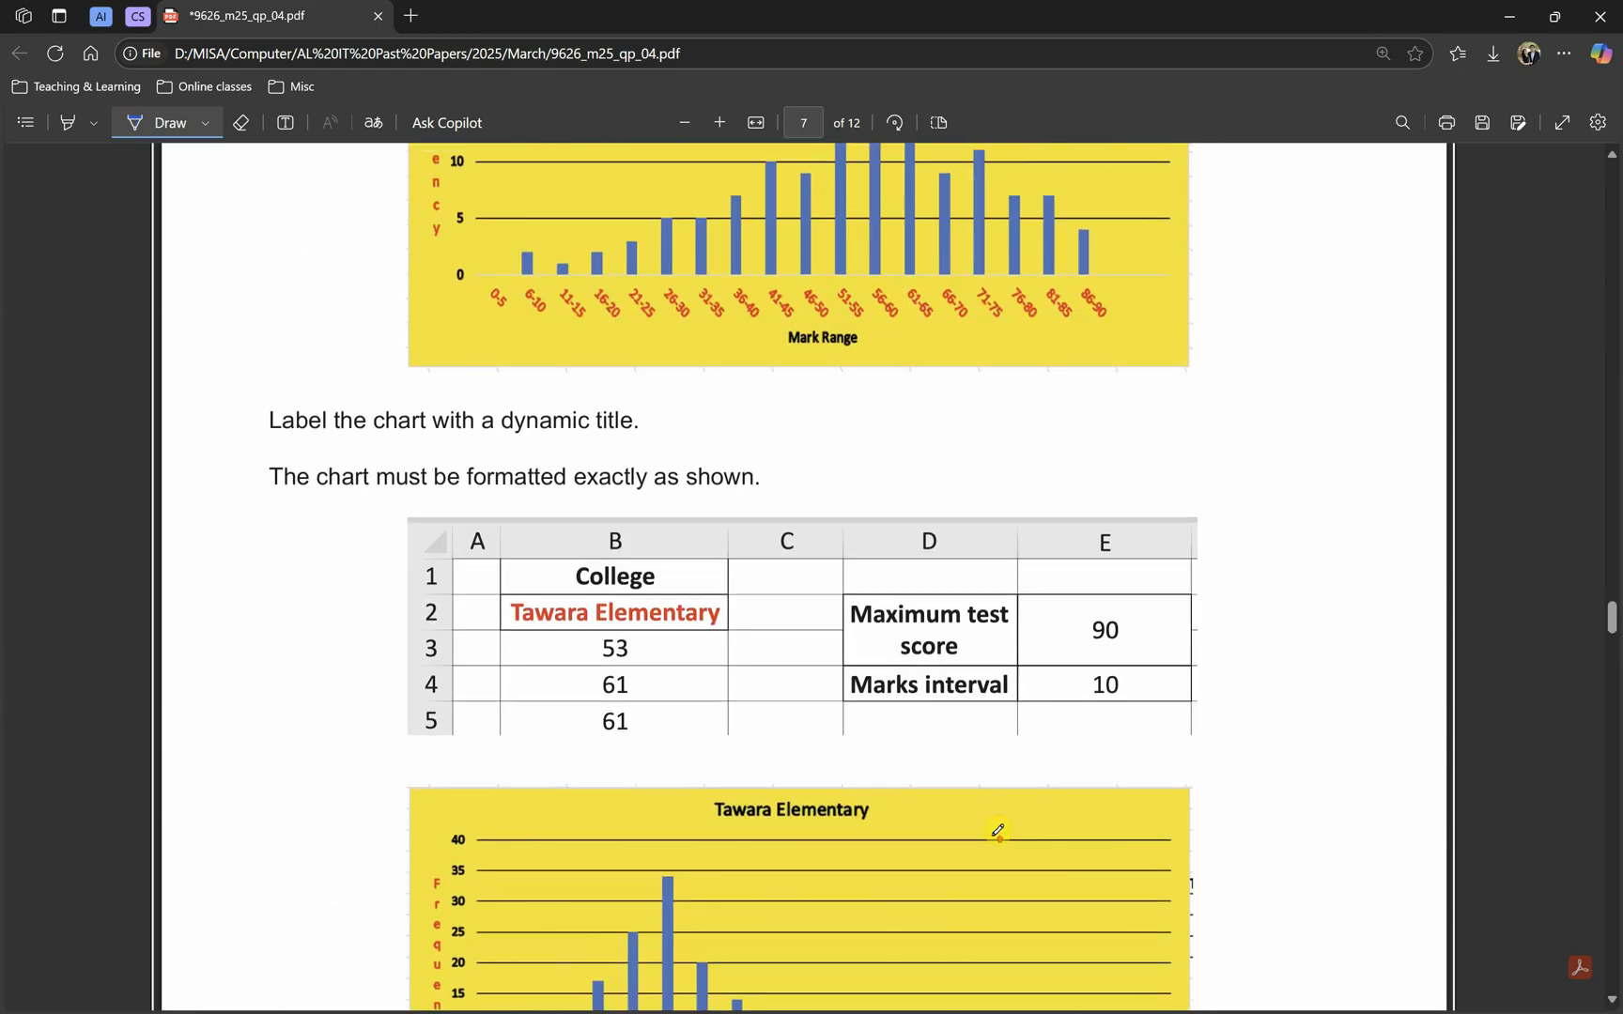
# Step: Return to the Excel workbook and open the fill settings of the frequency chart's chart area
pyautogui.hotkey('alt', 'Tab')
pyautogui.hotkey('alt', 'Tab')
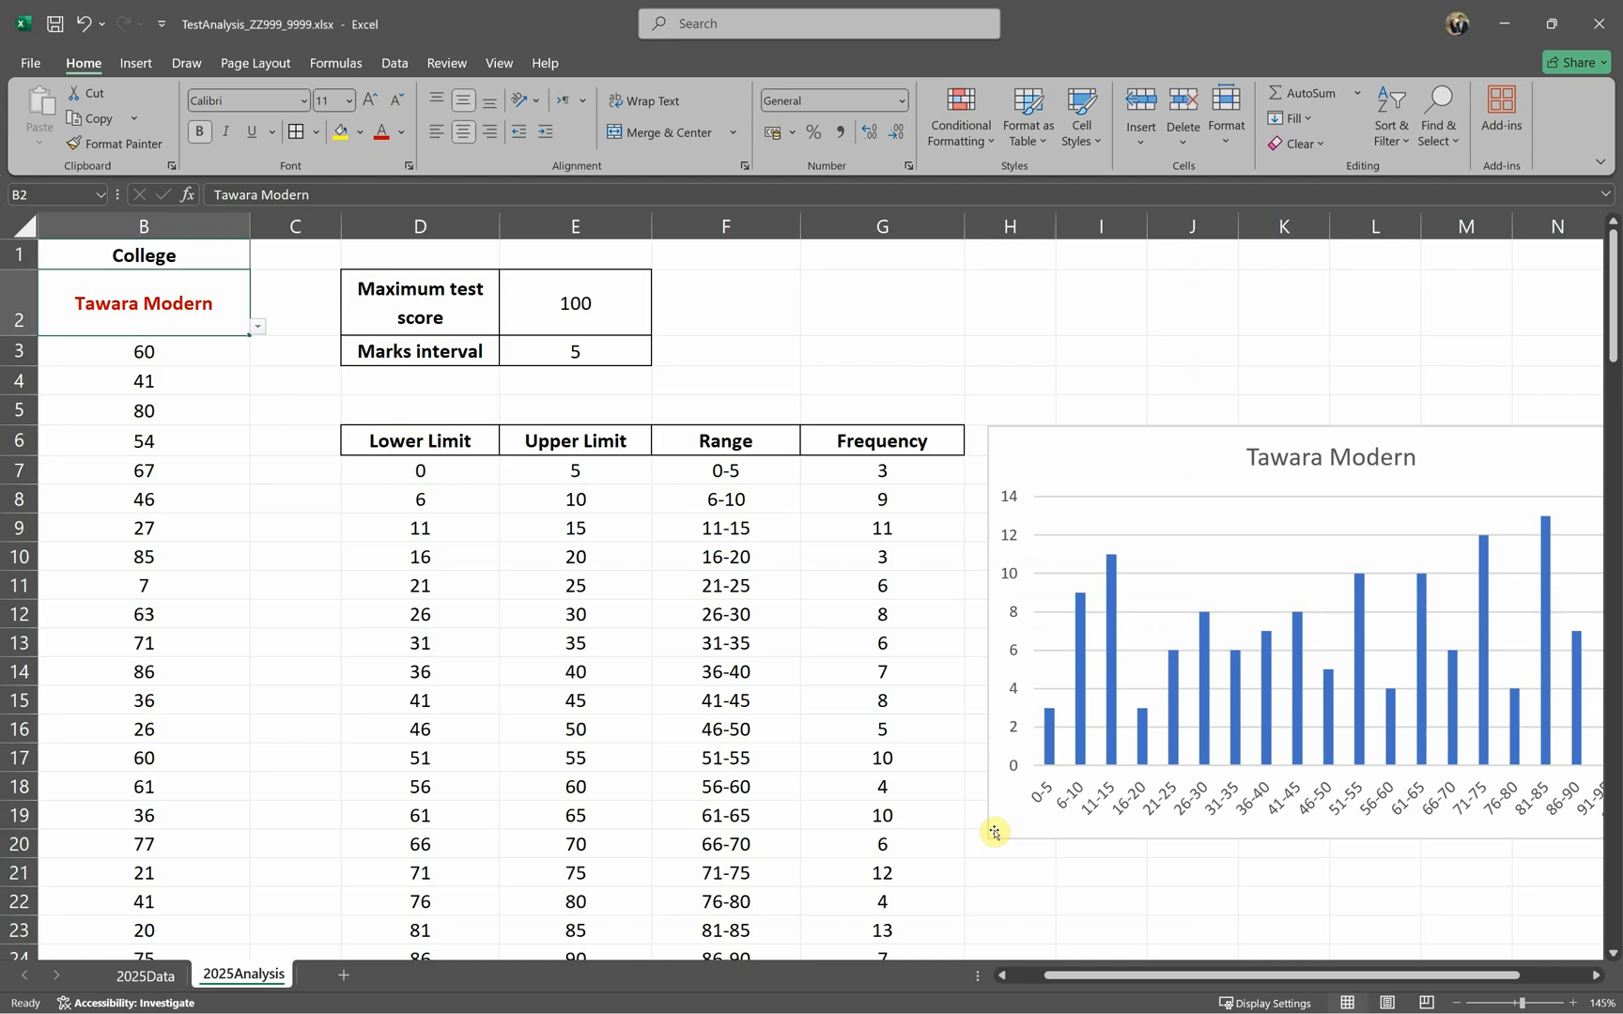
pyautogui.click(1080, 457)
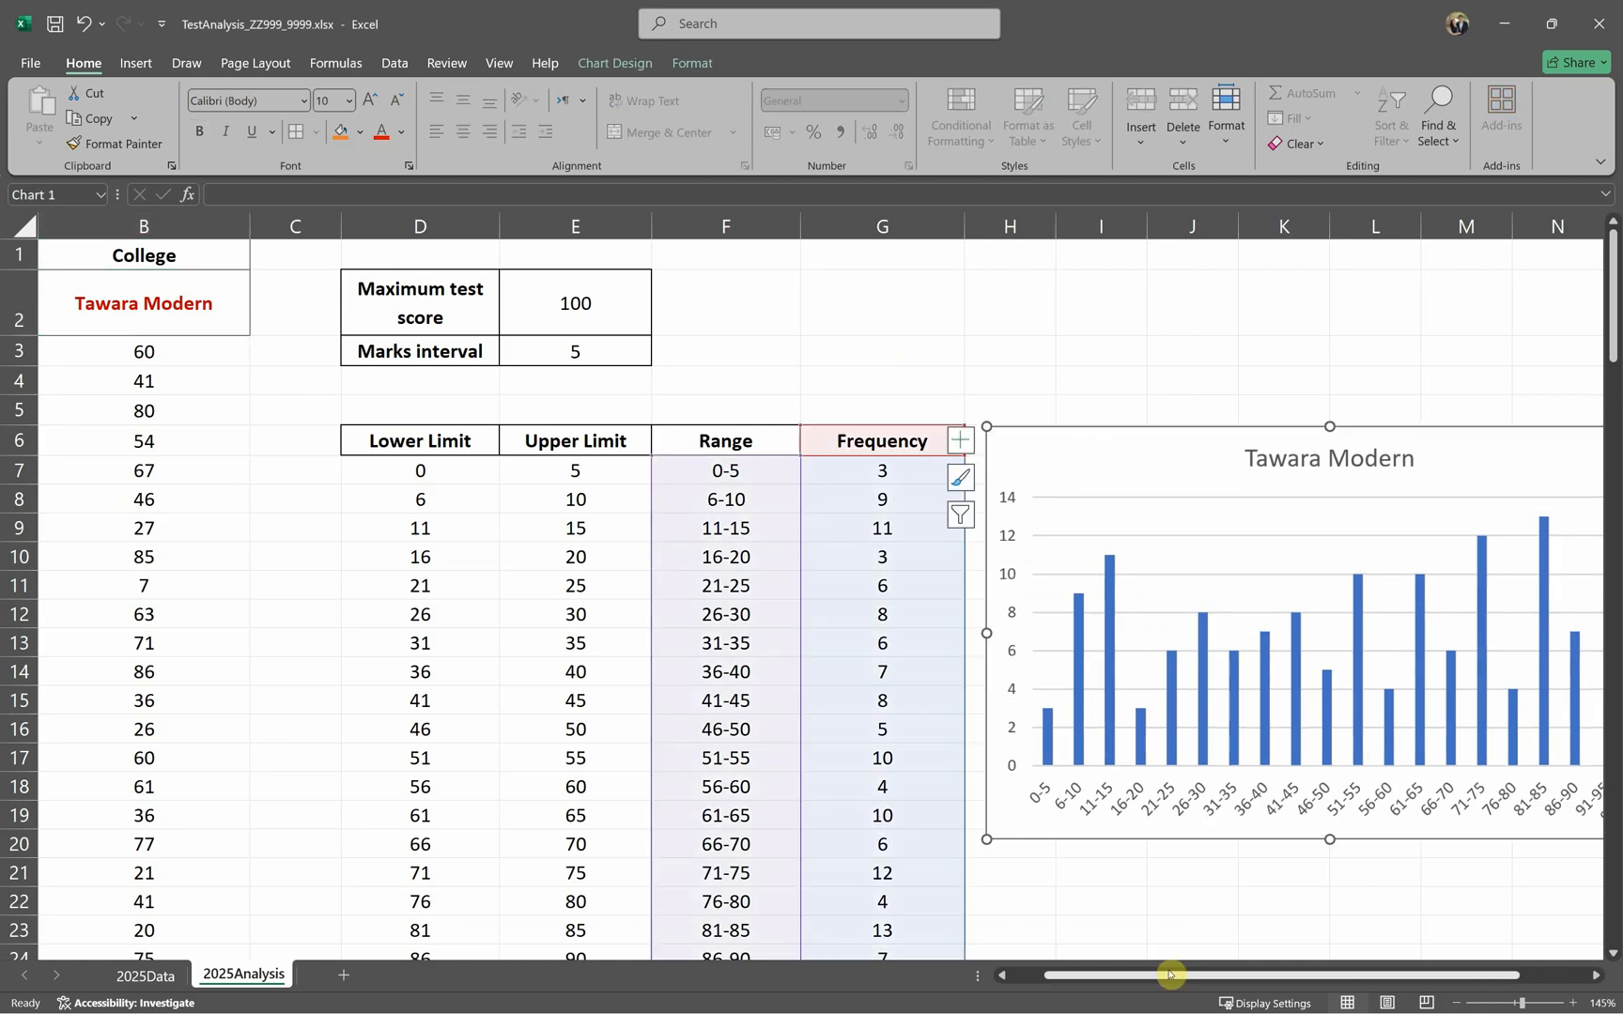
pyautogui.moveTo(1170, 974); pyautogui.dragTo(1259, 976)
pyautogui.rightClick(1283, 466)
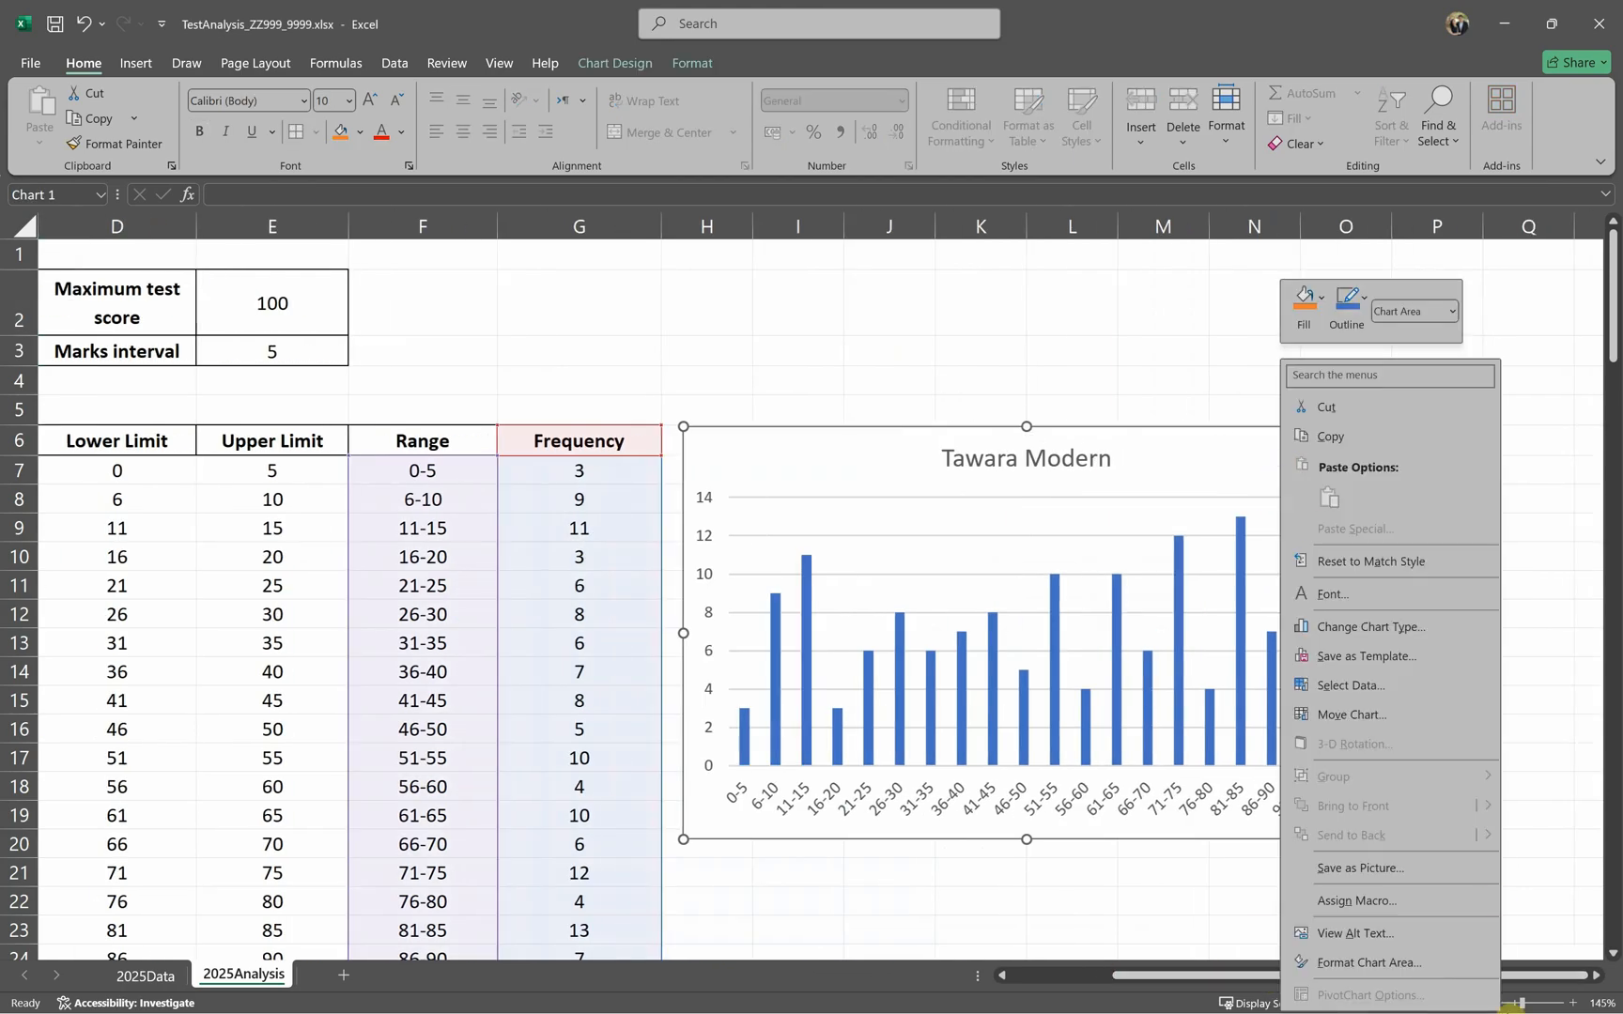
pyautogui.rightClick(1209, 460)
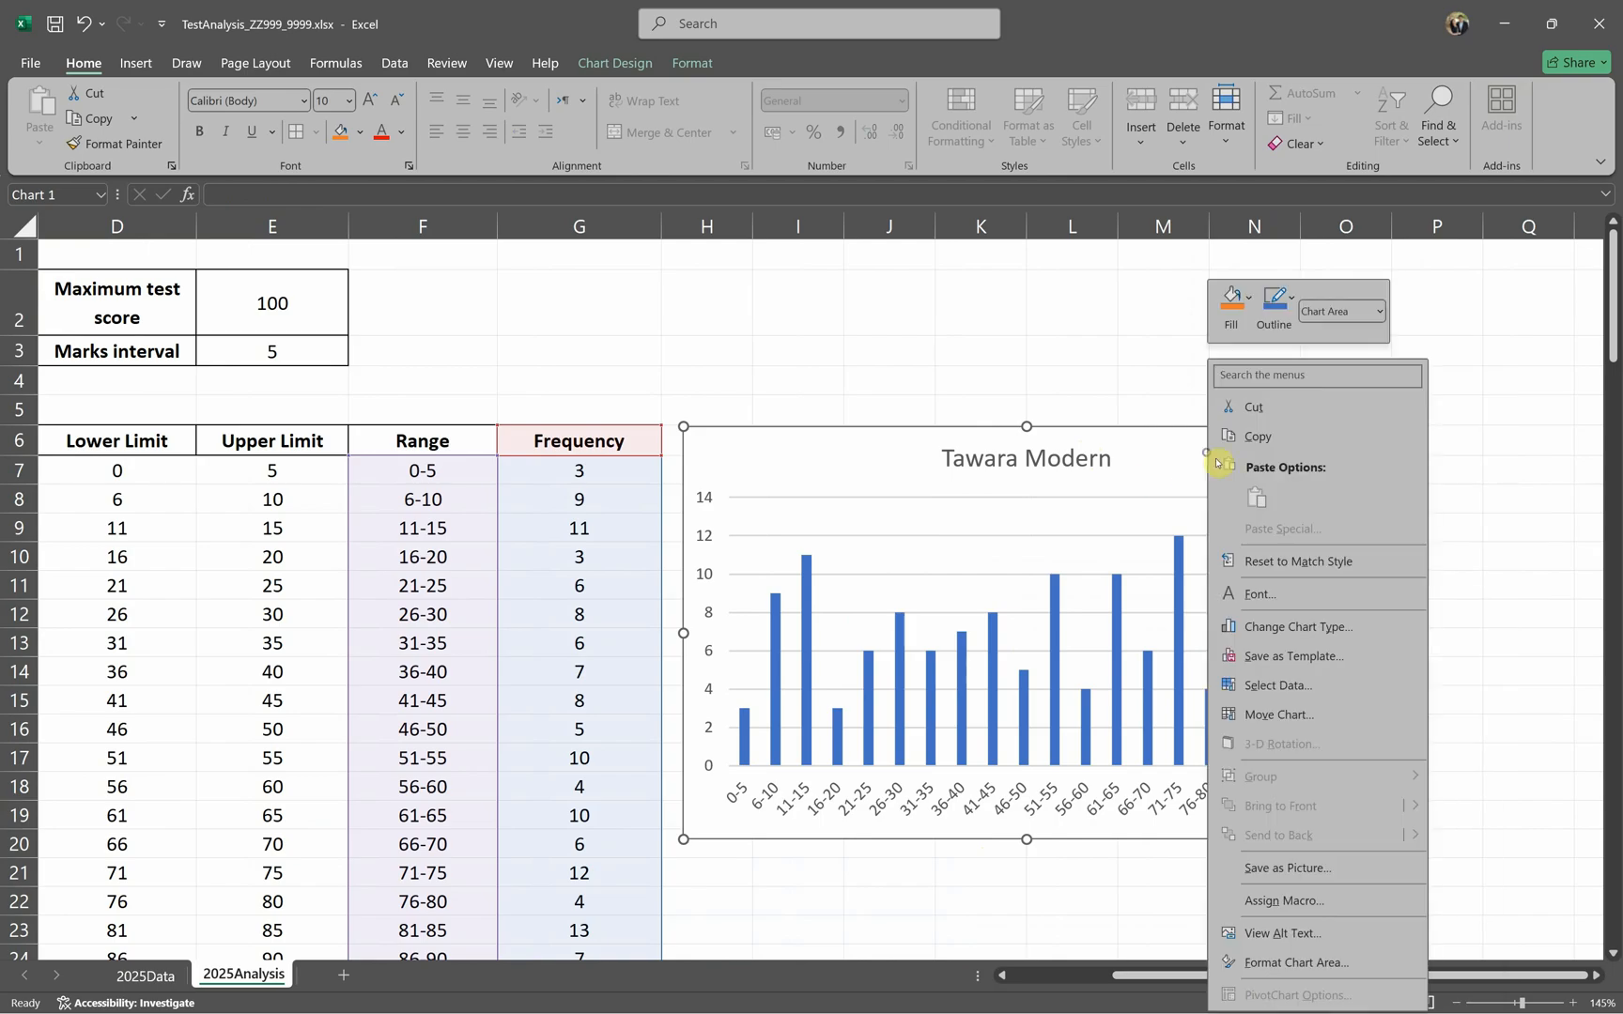
pyautogui.click(1337, 964)
pyautogui.moveTo(1250, 978); pyautogui.dragTo(1287, 977)
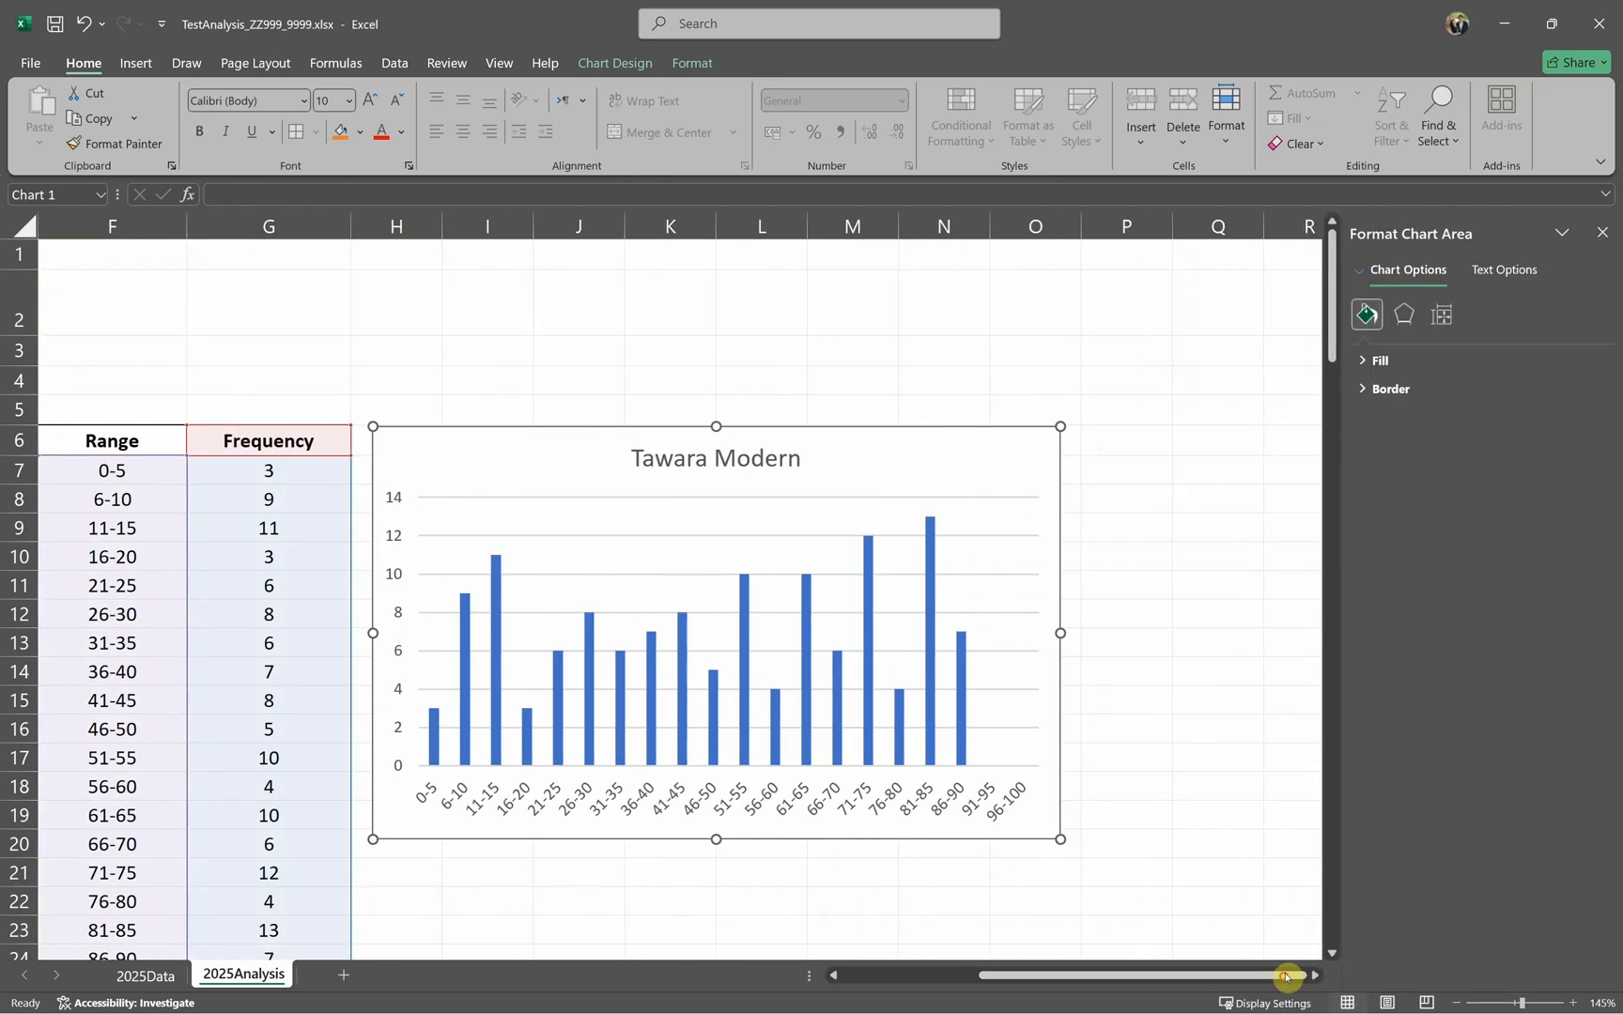
pyautogui.click(1364, 361)
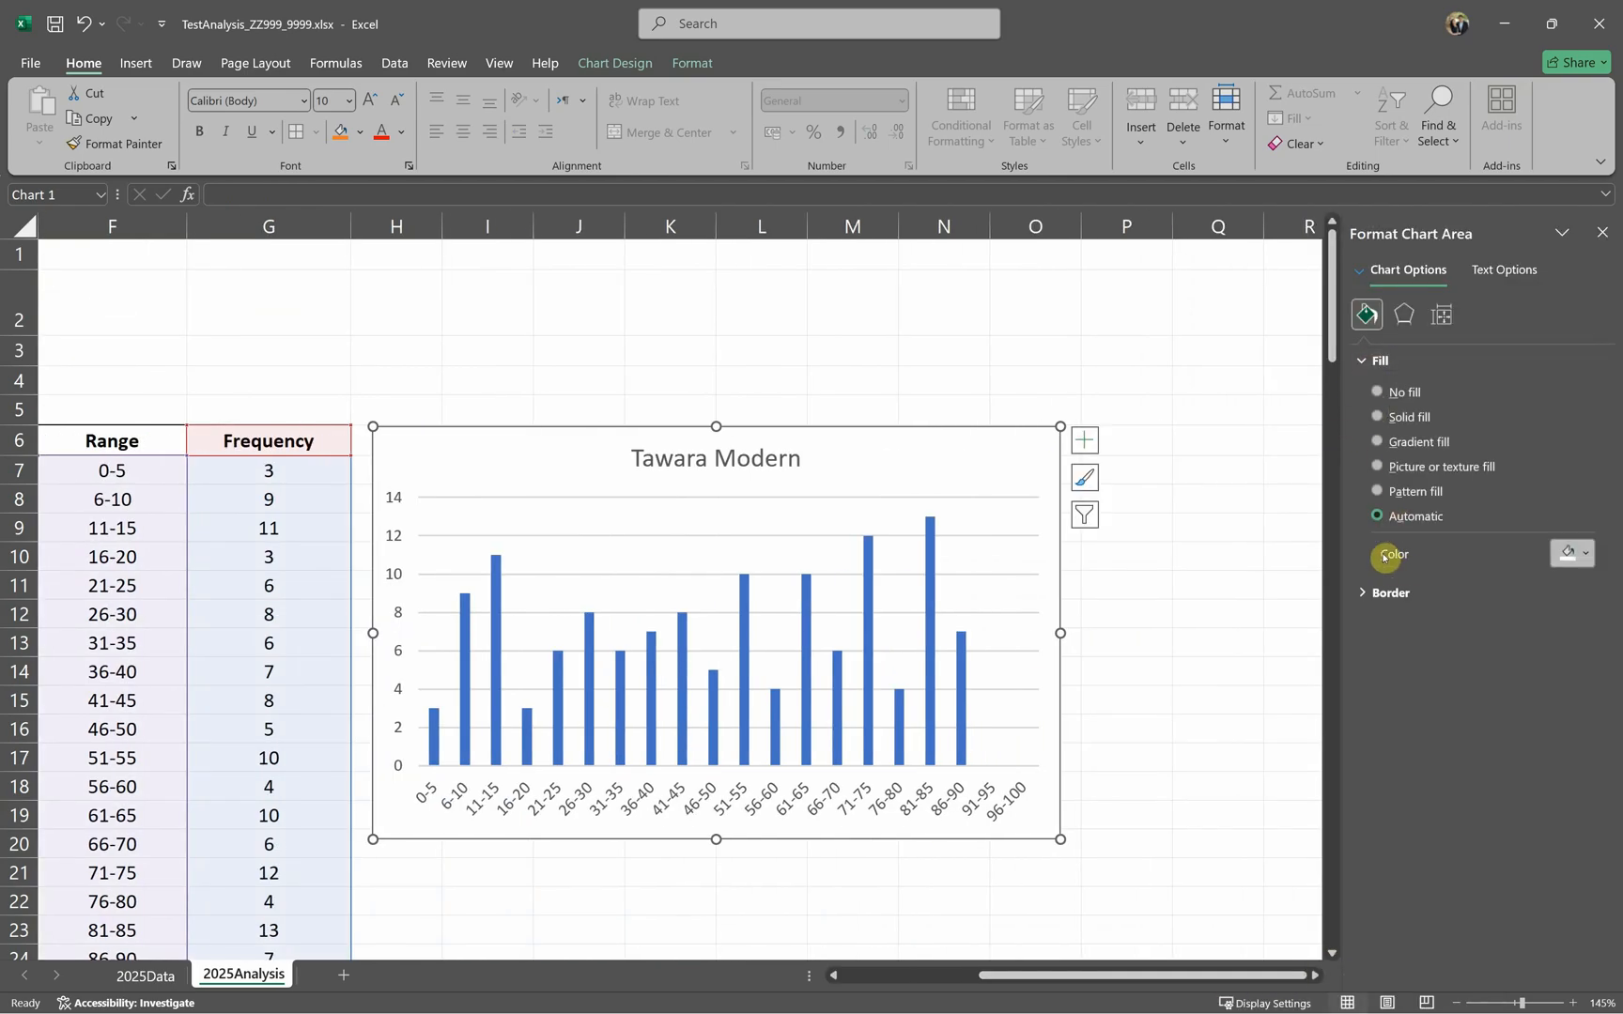
# Step: Try a solid standard orange fill on the chart area and view its custom colour values
pyautogui.click(1573, 553)
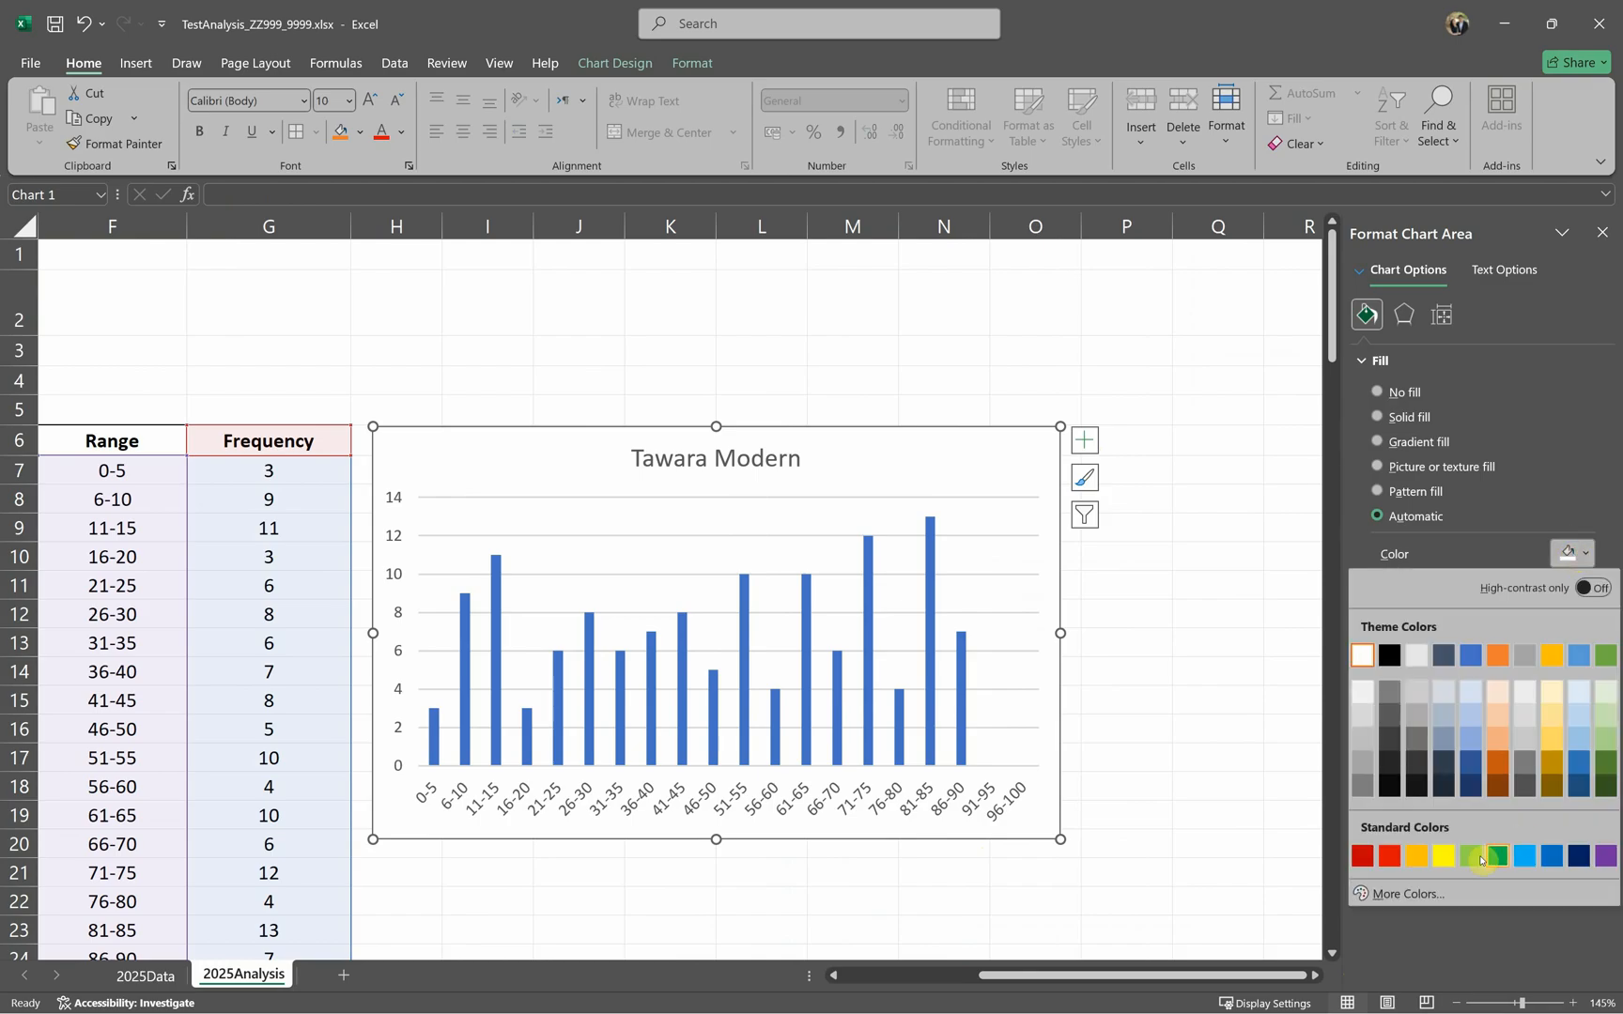
pyautogui.click(1438, 859)
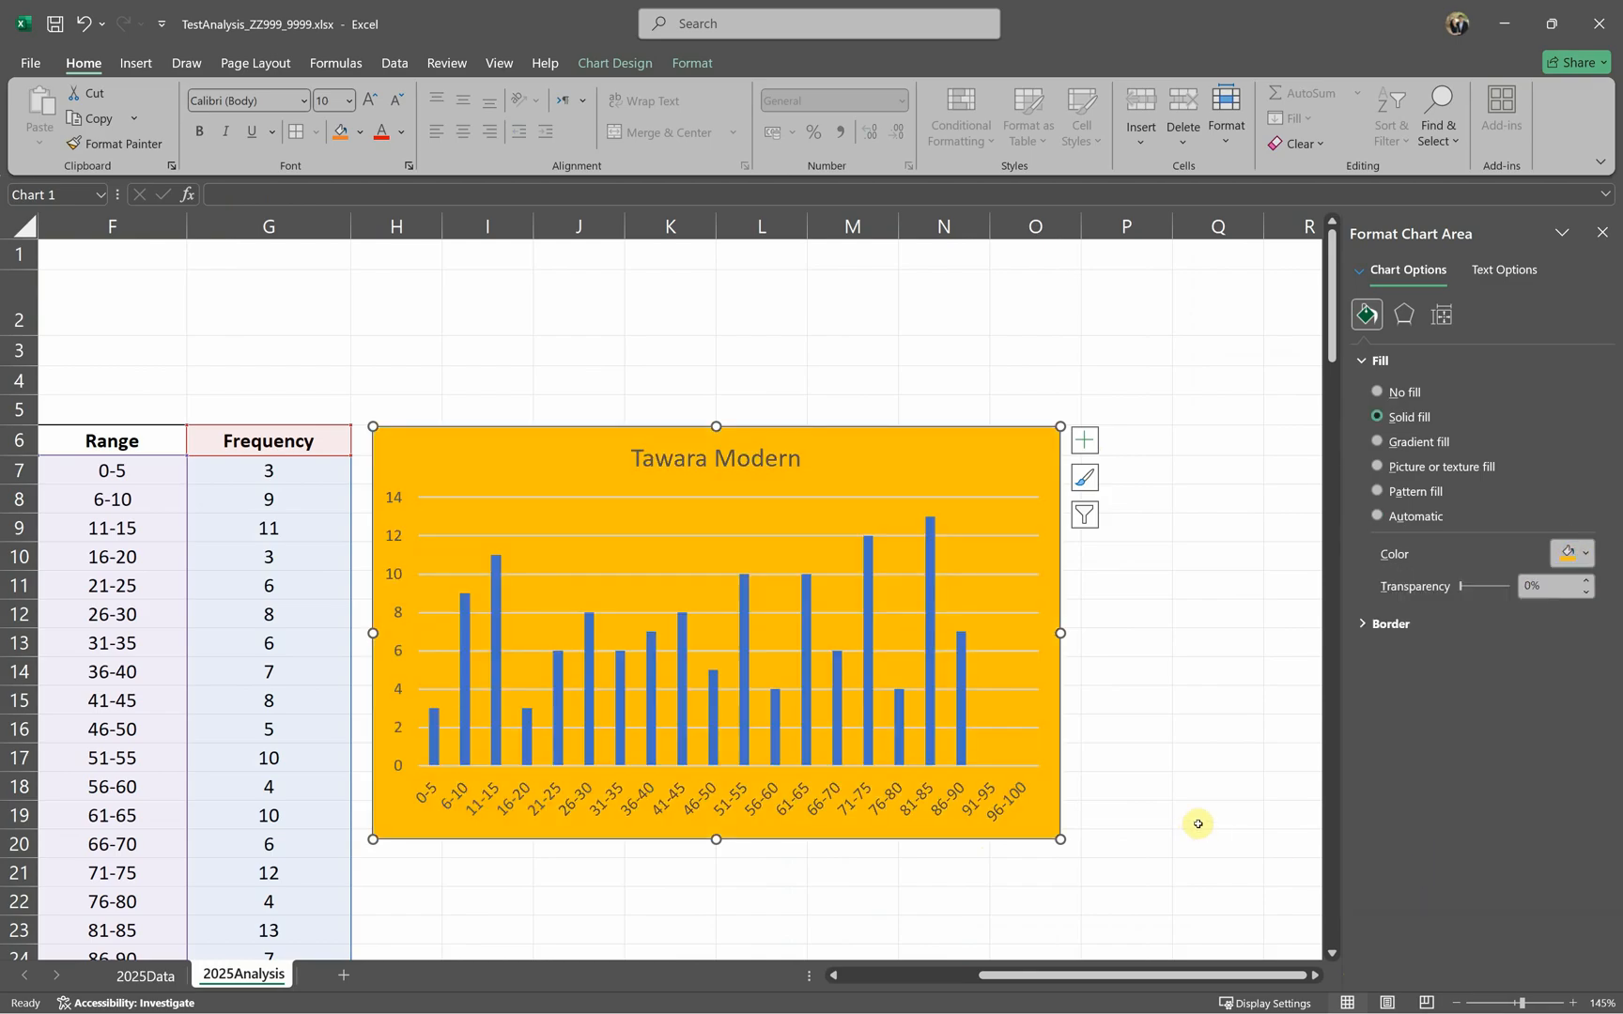
pyautogui.click(1584, 553)
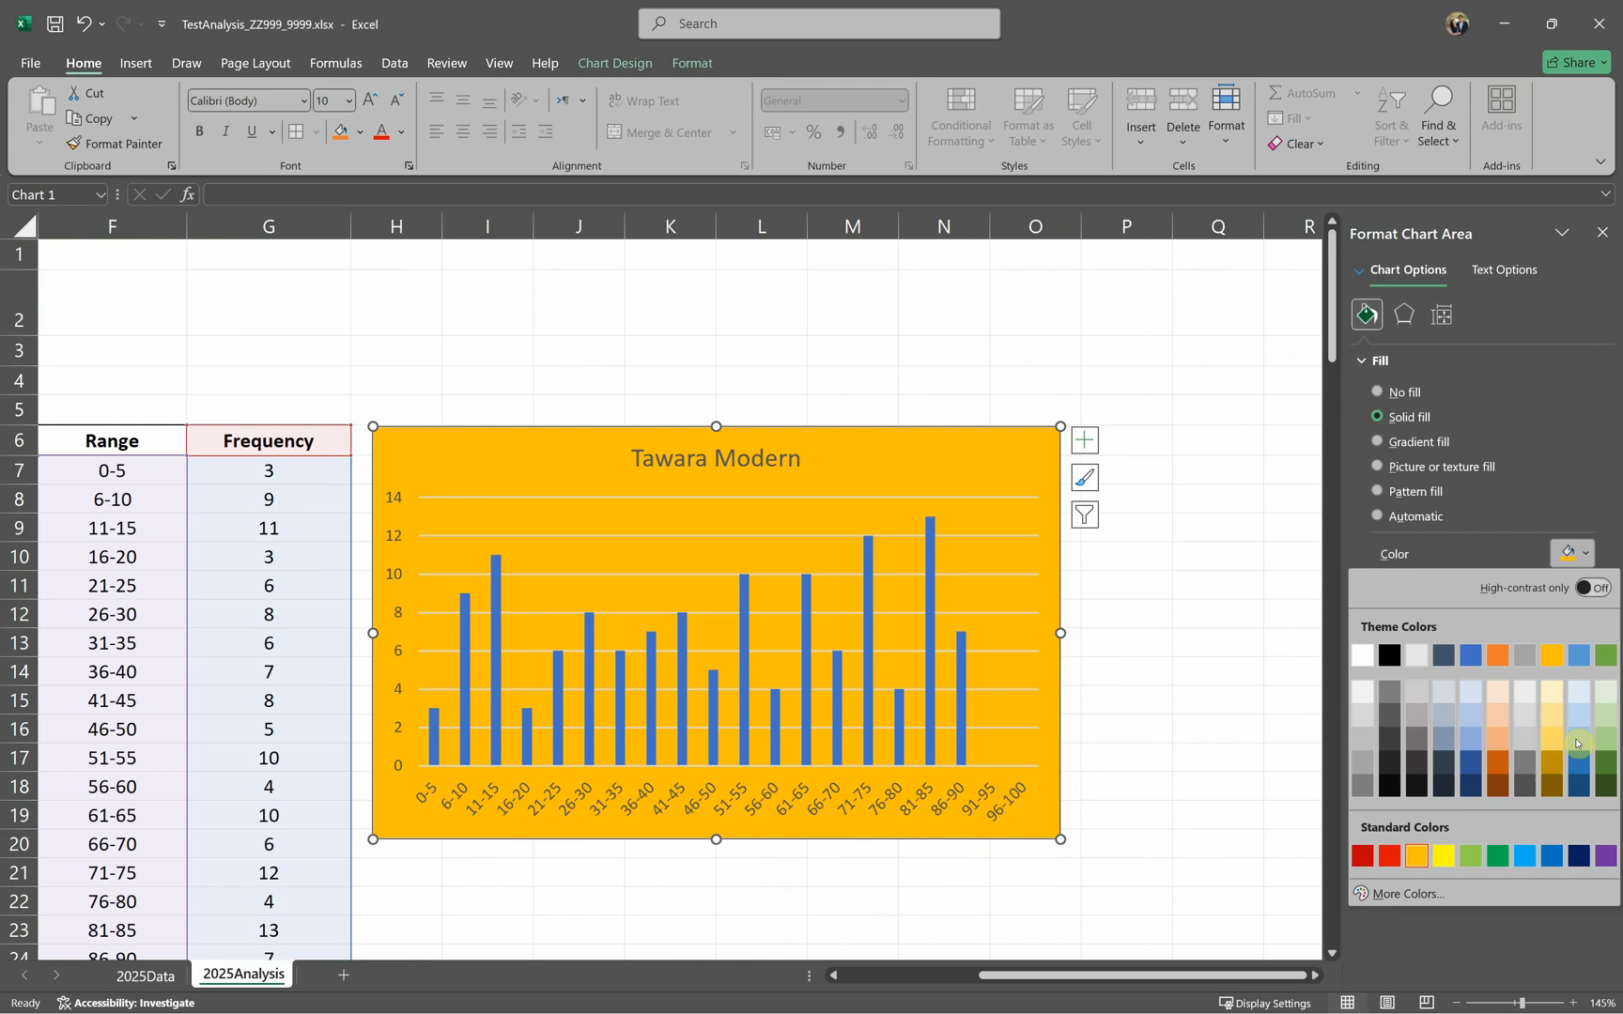
pyautogui.click(1407, 893)
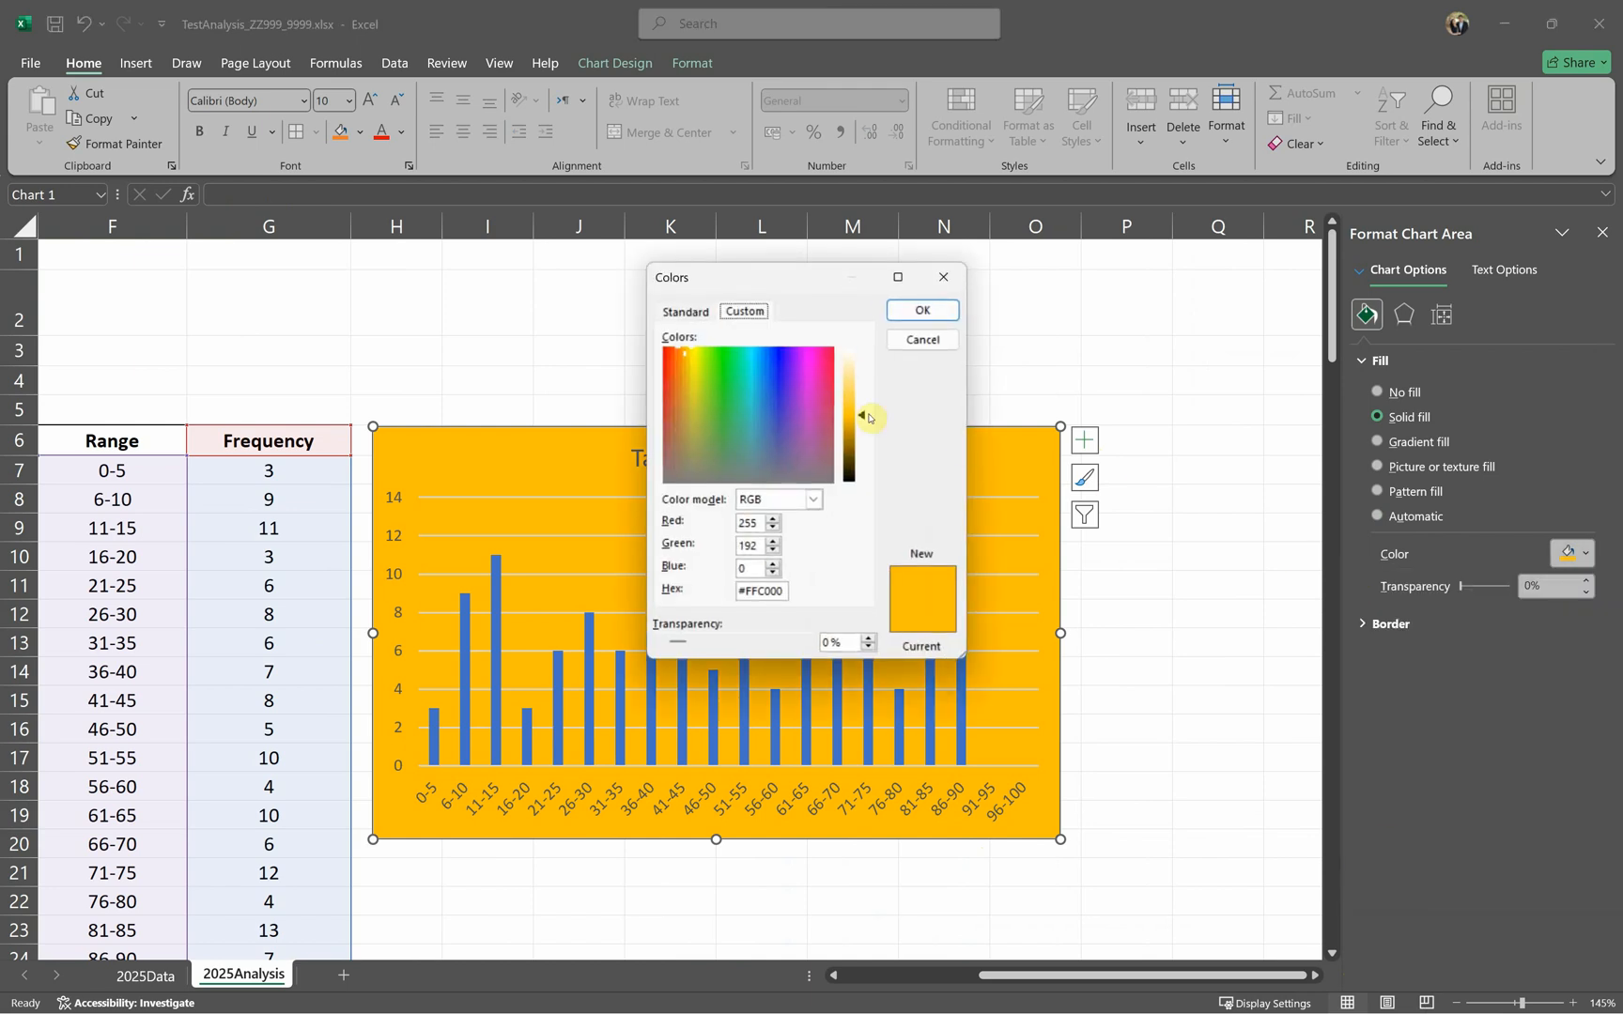
pyautogui.click(948, 339)
# Step: Check the example chart's background in the PDF and fill the chart area with the solid custom yellow #E7E200
pyautogui.hotkey('alt', 'Tab')
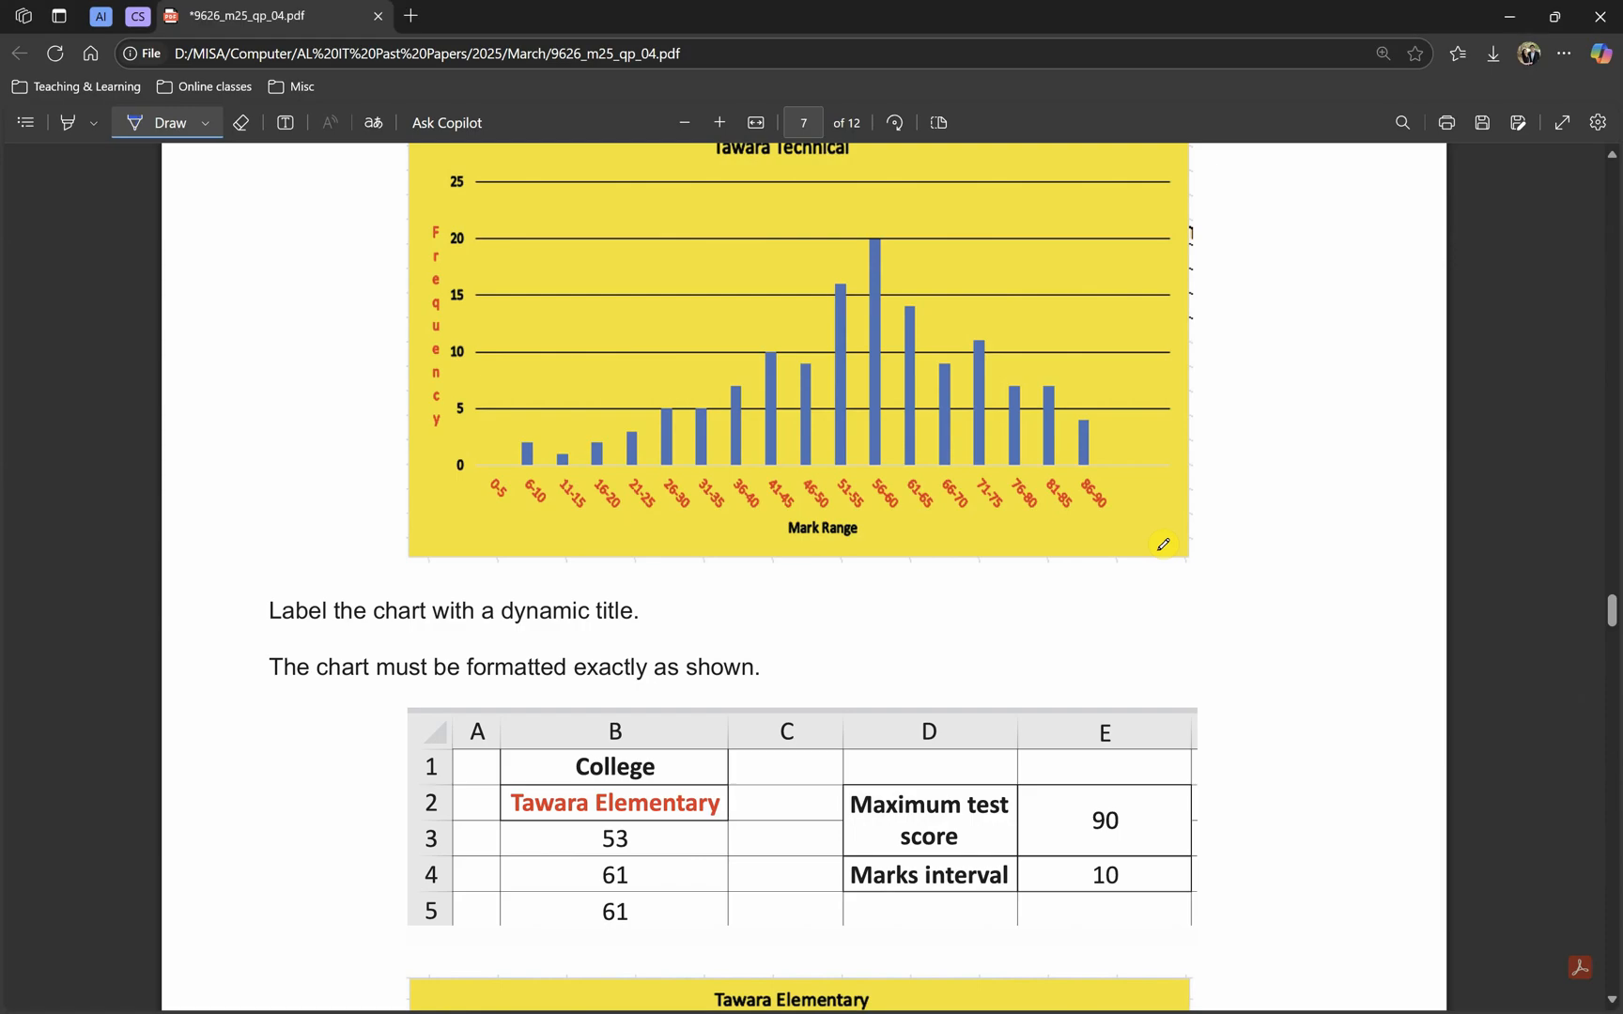
pyautogui.hotkey('alt', 'Tab')
pyautogui.click(1575, 553)
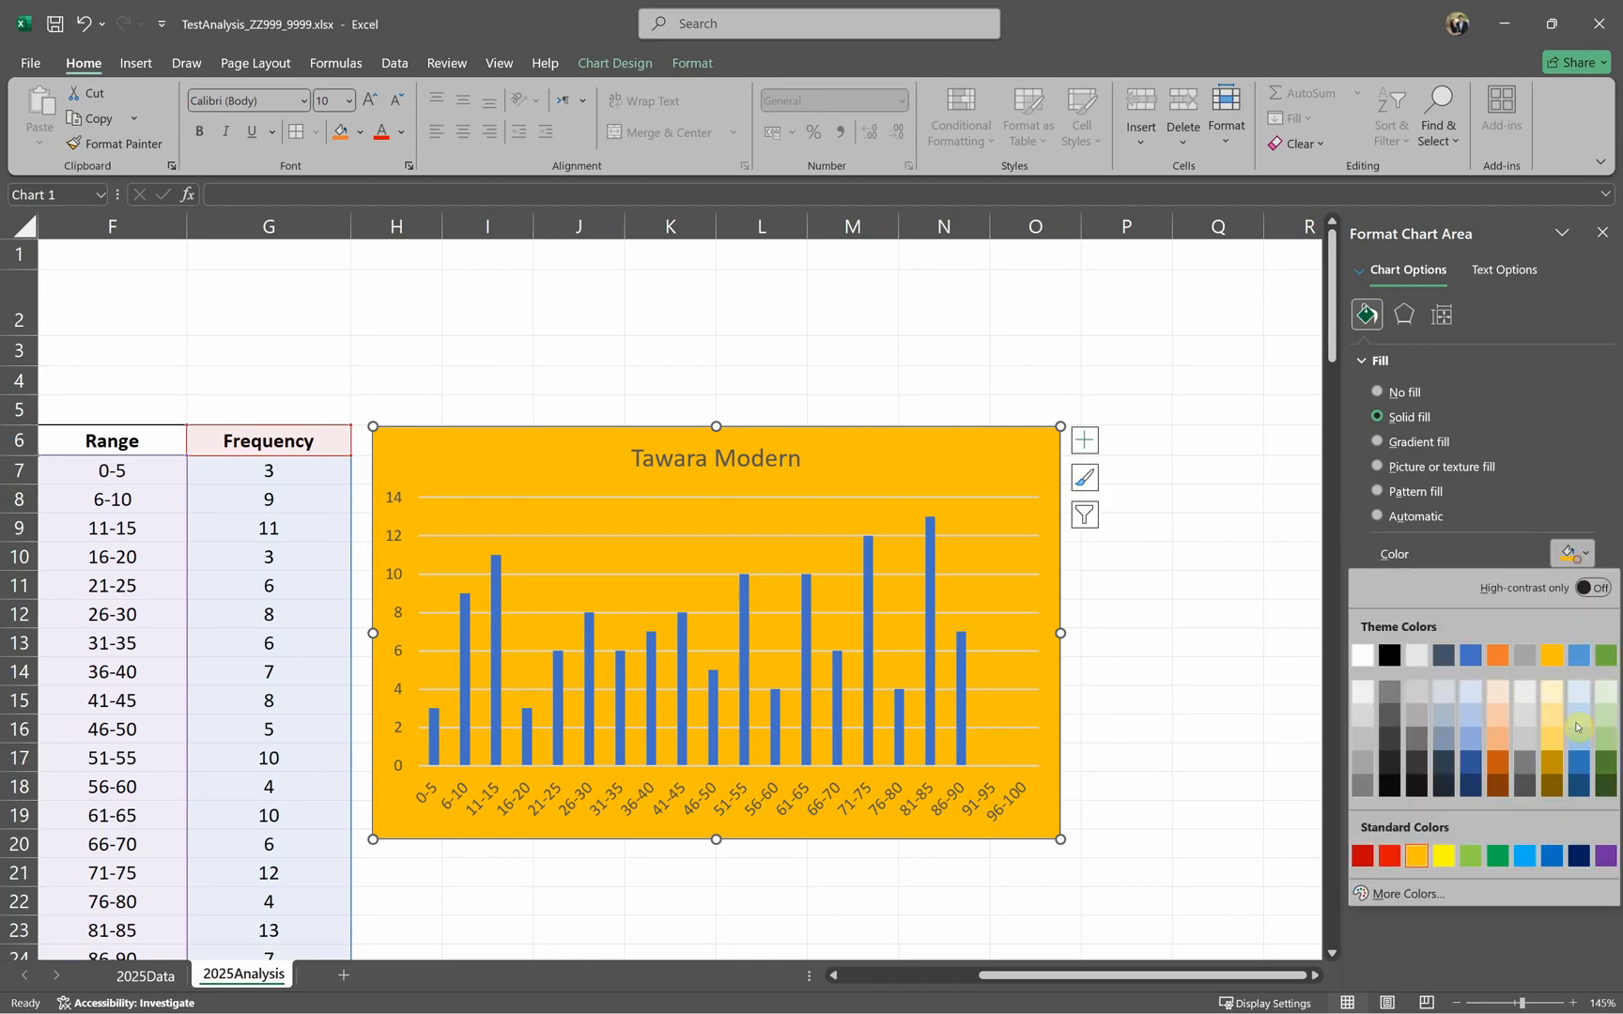
pyautogui.click(1439, 858)
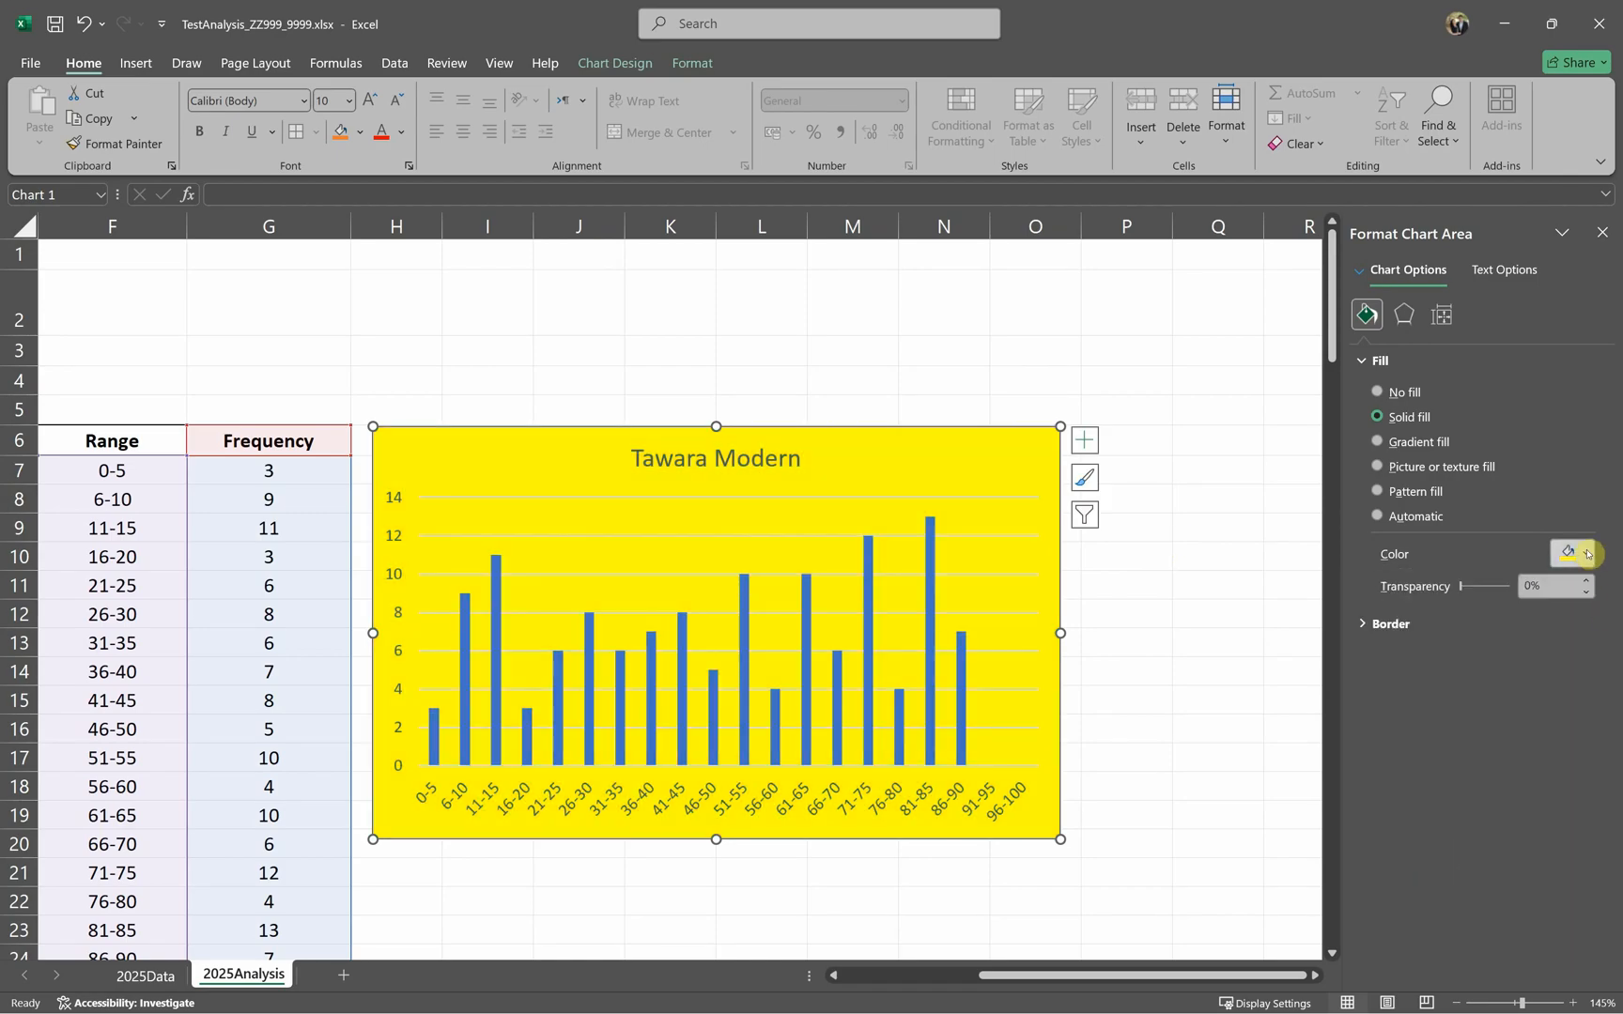
pyautogui.click(1576, 553)
pyautogui.click(1401, 894)
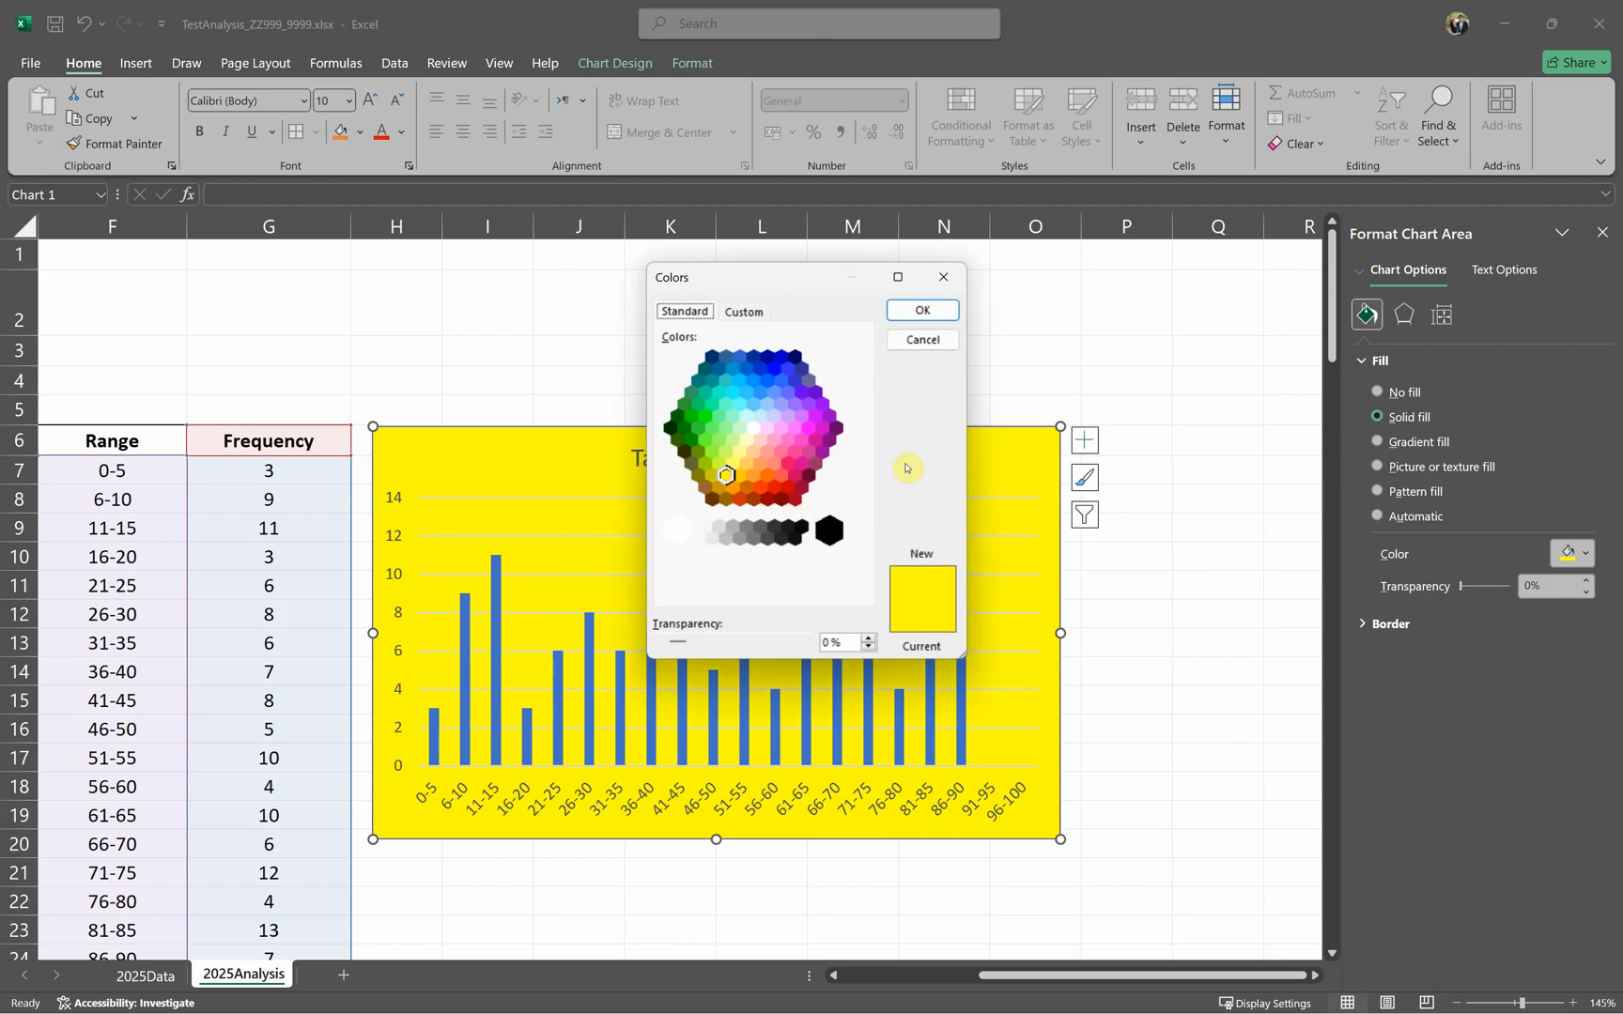
pyautogui.click(757, 317)
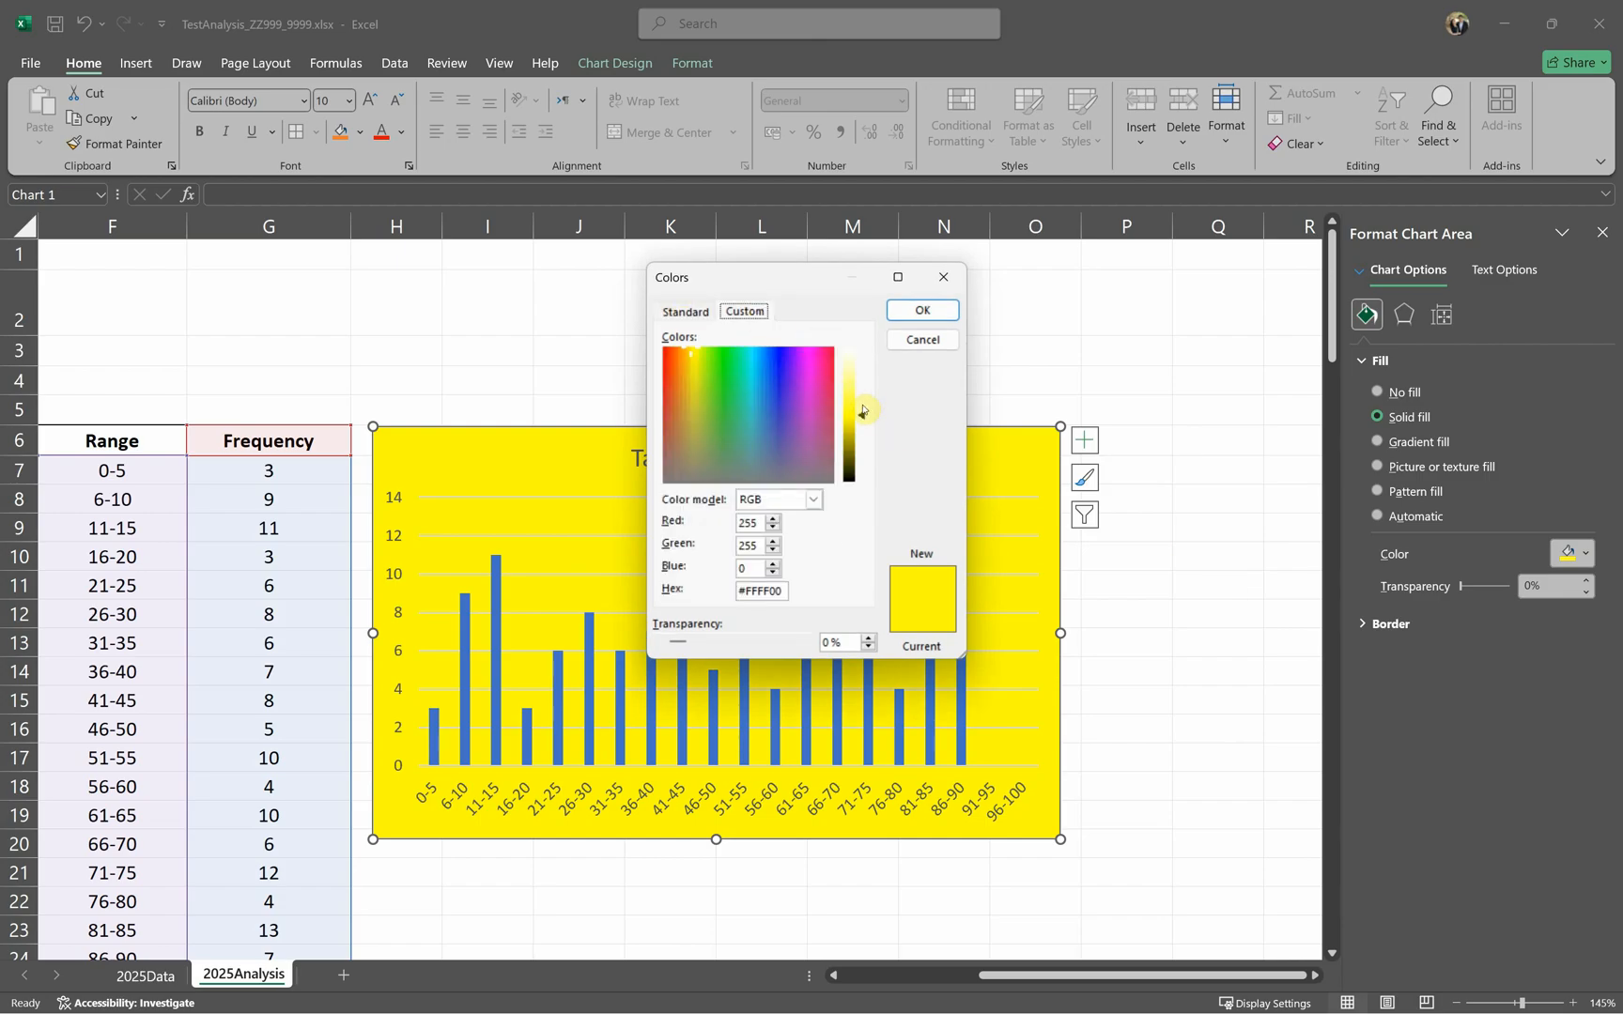
pyautogui.click(863, 425)
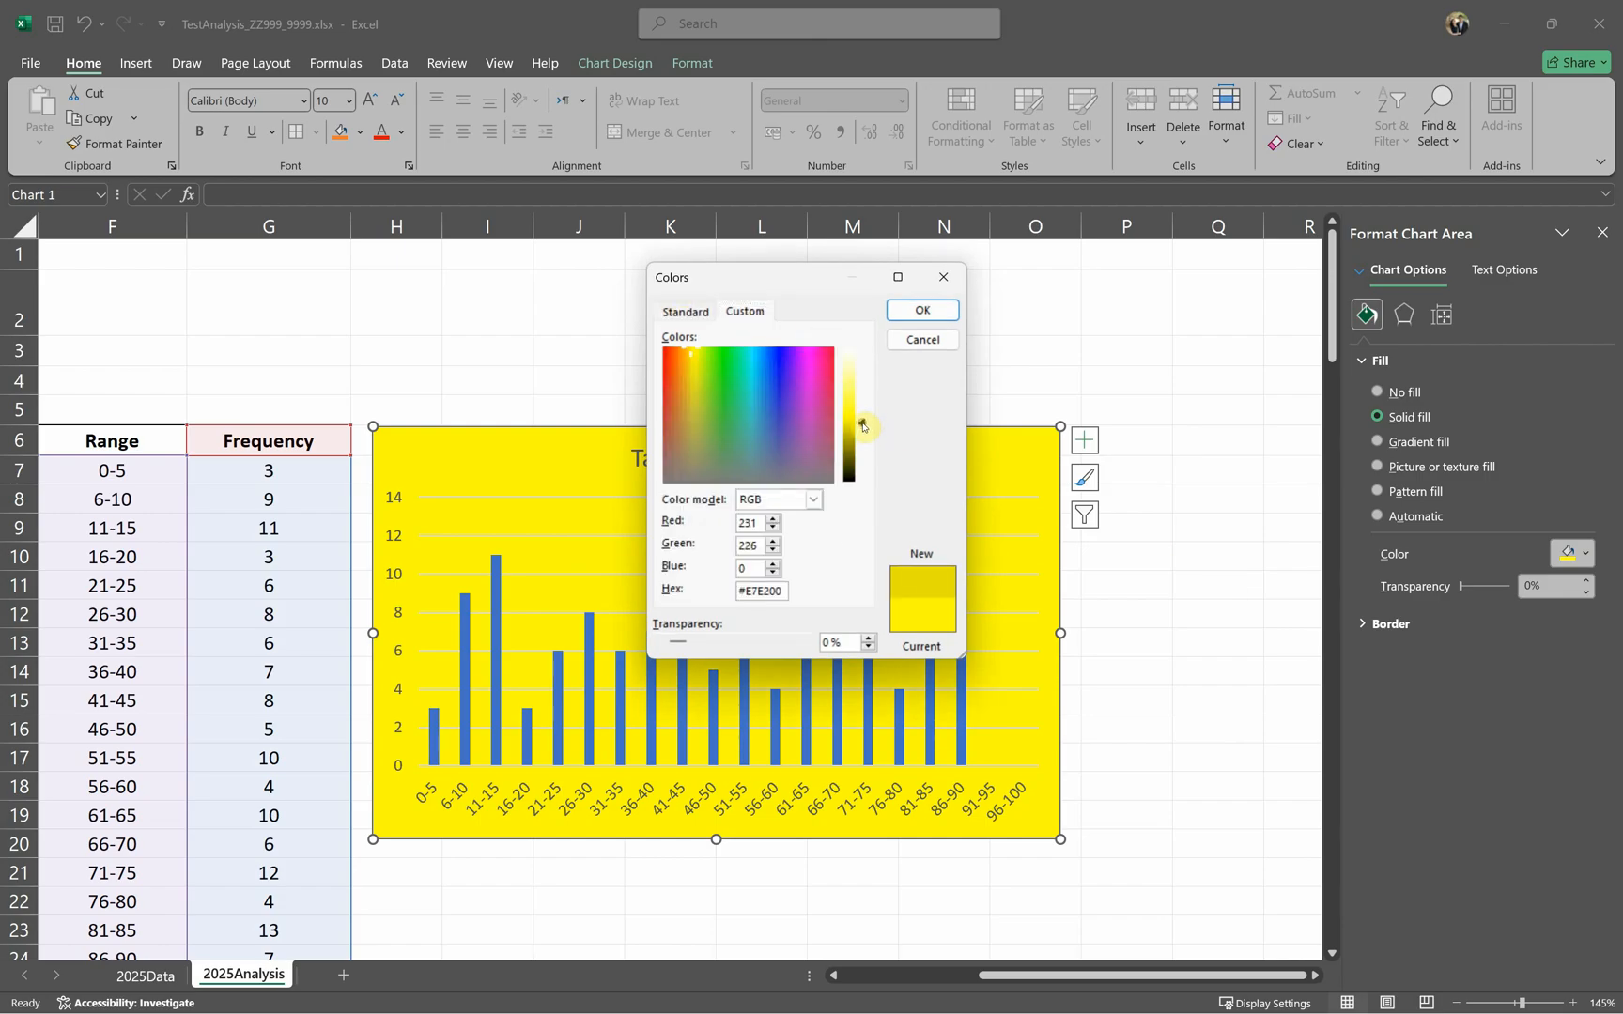
pyautogui.click(922, 310)
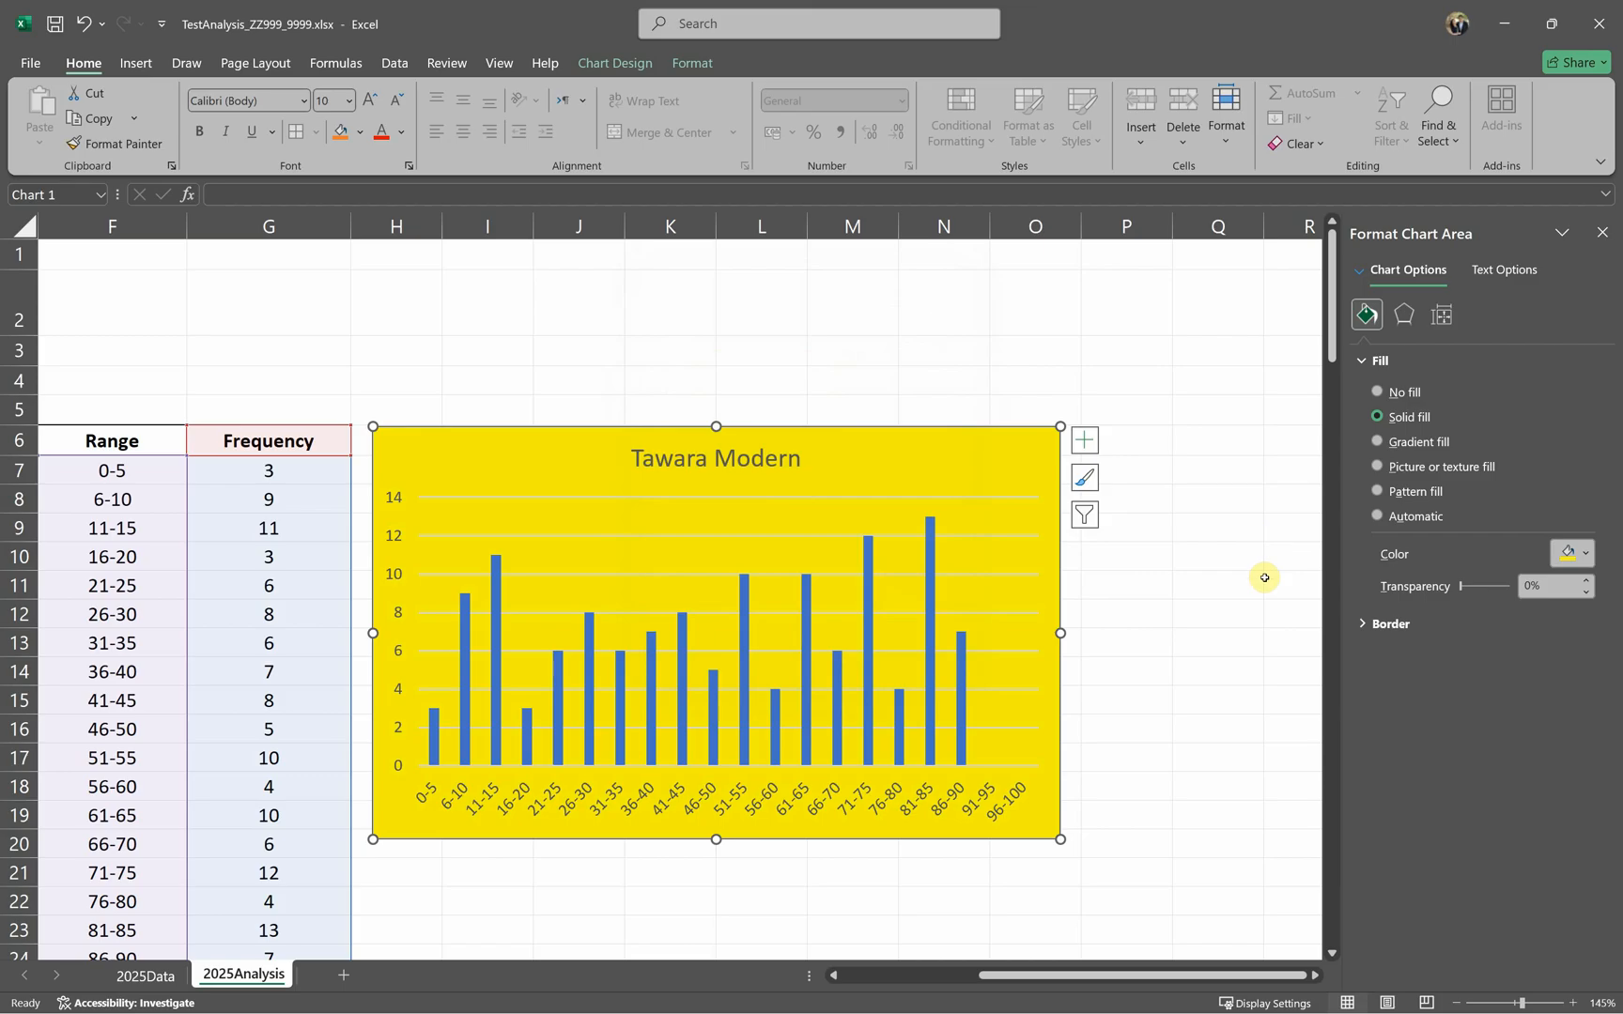
# Step: Check the Tawara Technical example chart in the question paper PDF and add axis titles to the workbook's frequency chart
pyautogui.hotkey('alt', 'Tab')
pyautogui.hotkey('alt', 'Tab')
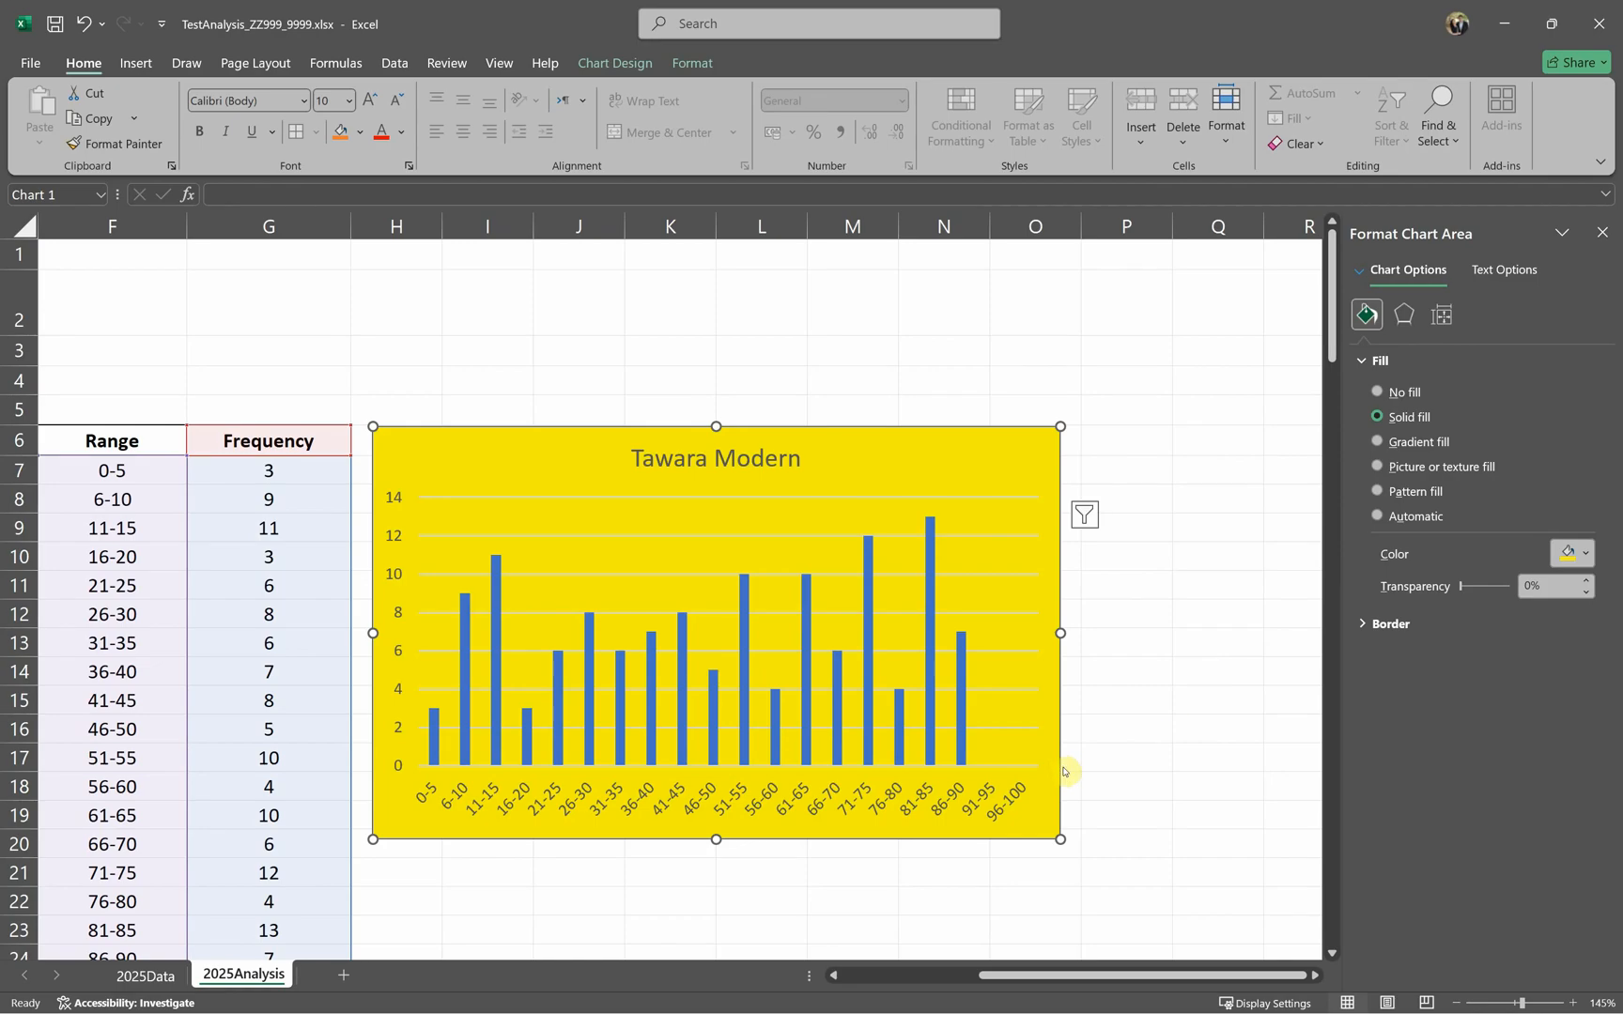
pyautogui.hotkey('alt', 'Tab')
pyautogui.scroll(2, 1001, 757)
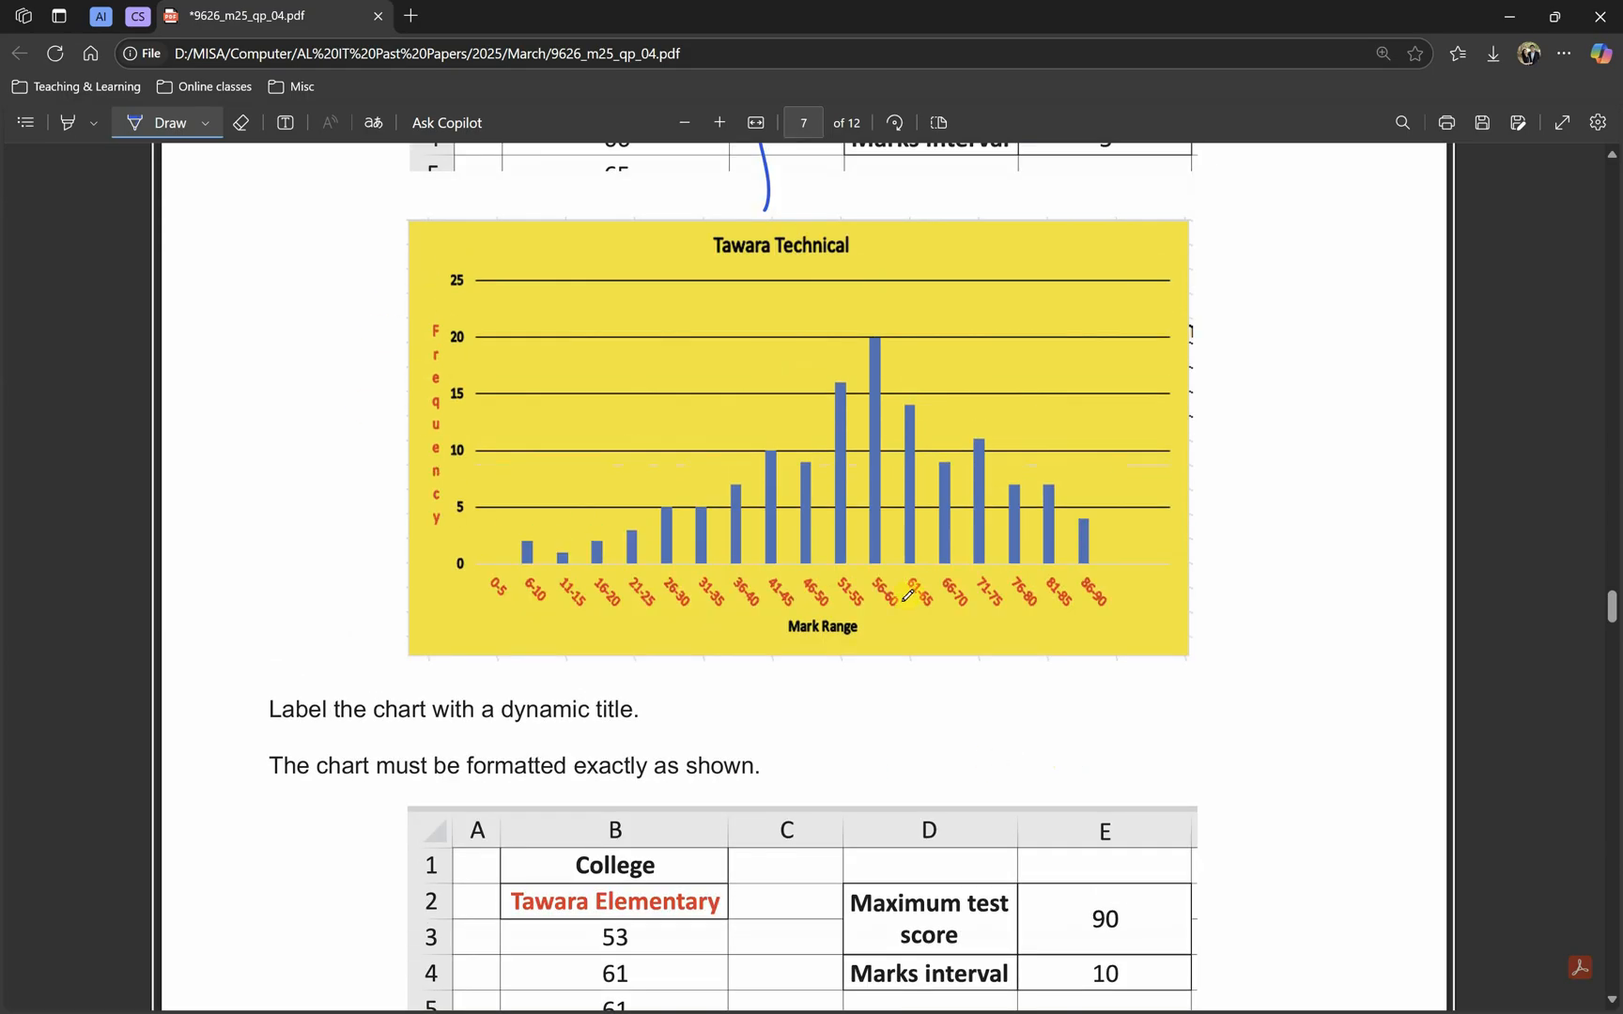
pyautogui.hotkey('alt', 'Tab')
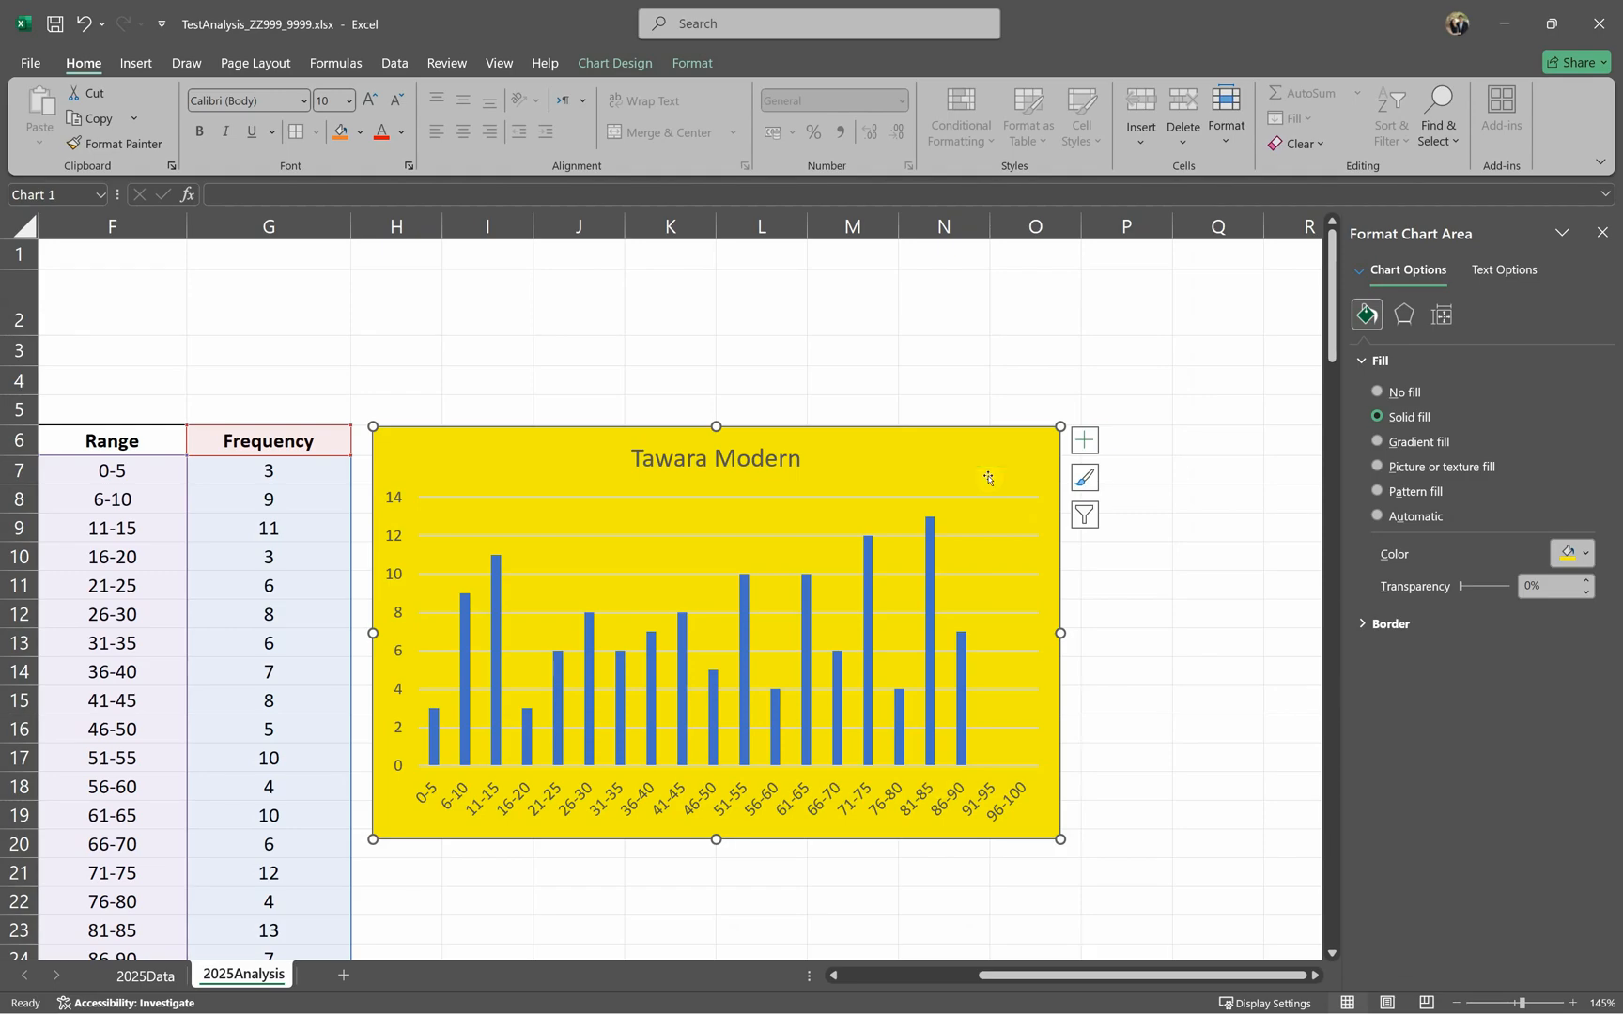
pyautogui.click(1087, 440)
pyautogui.click(1120, 492)
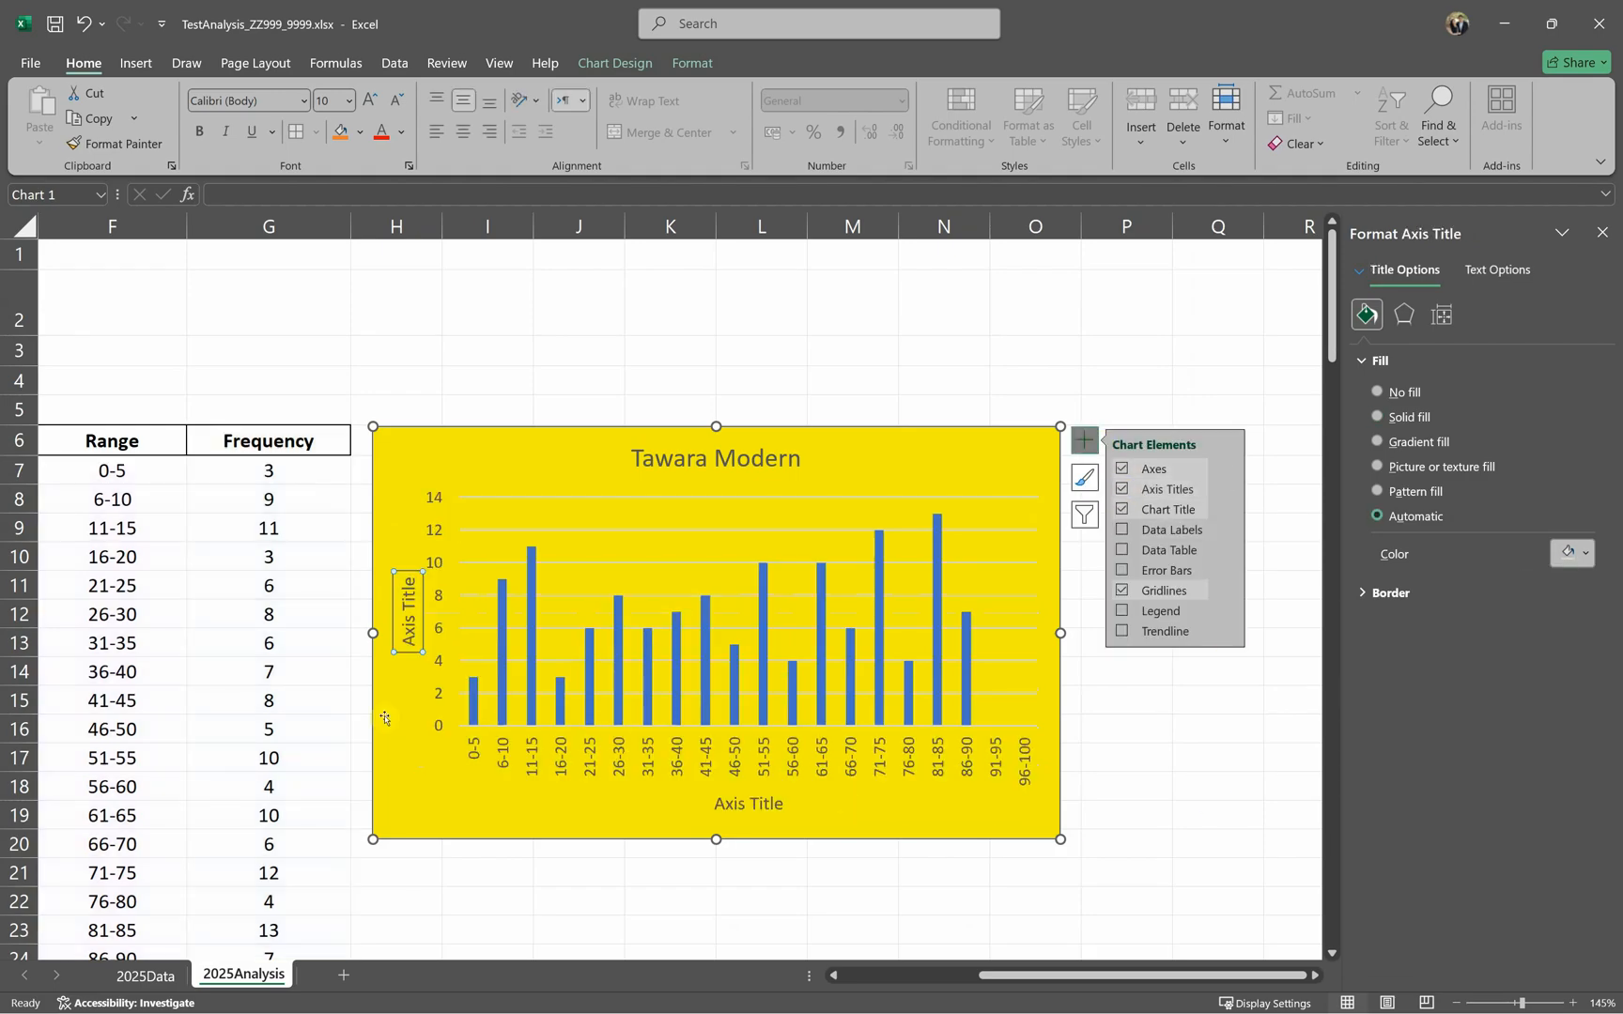
# Step: Check the vertical axis wording in the PDF and set the chart's vertical axis title to "Frequency"
pyautogui.tripleClick(411, 622)
pyautogui.hotkey('alt', 'Tab')
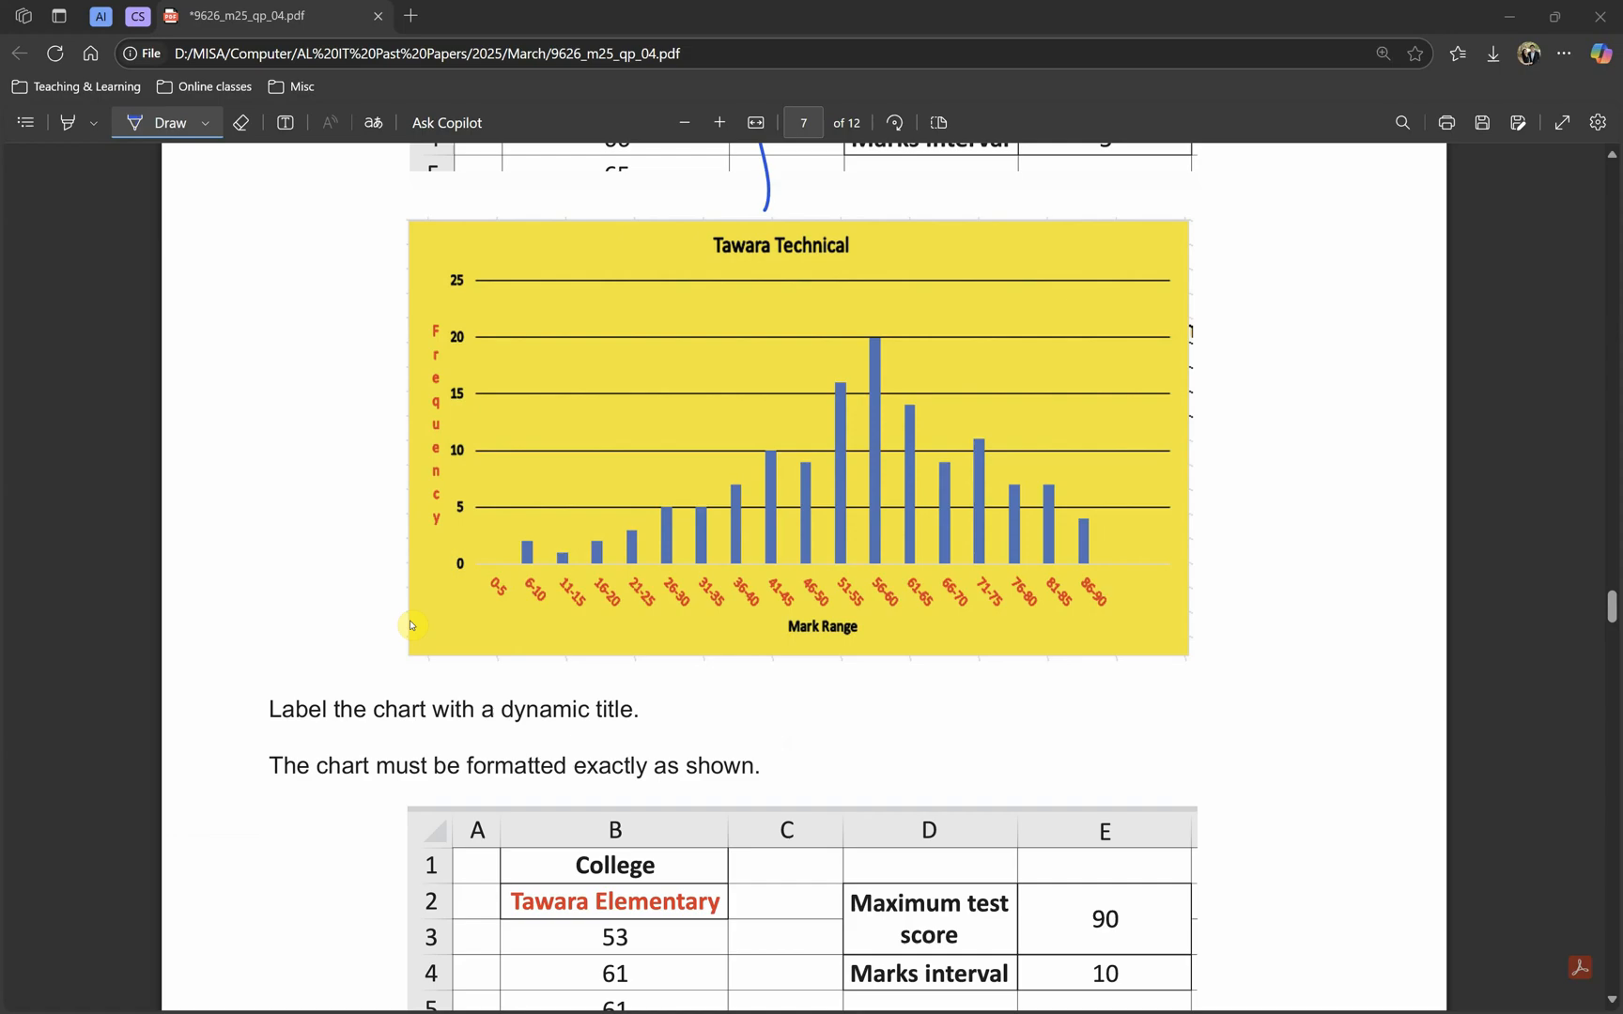
pyautogui.hotkey('alt', 'Tab')
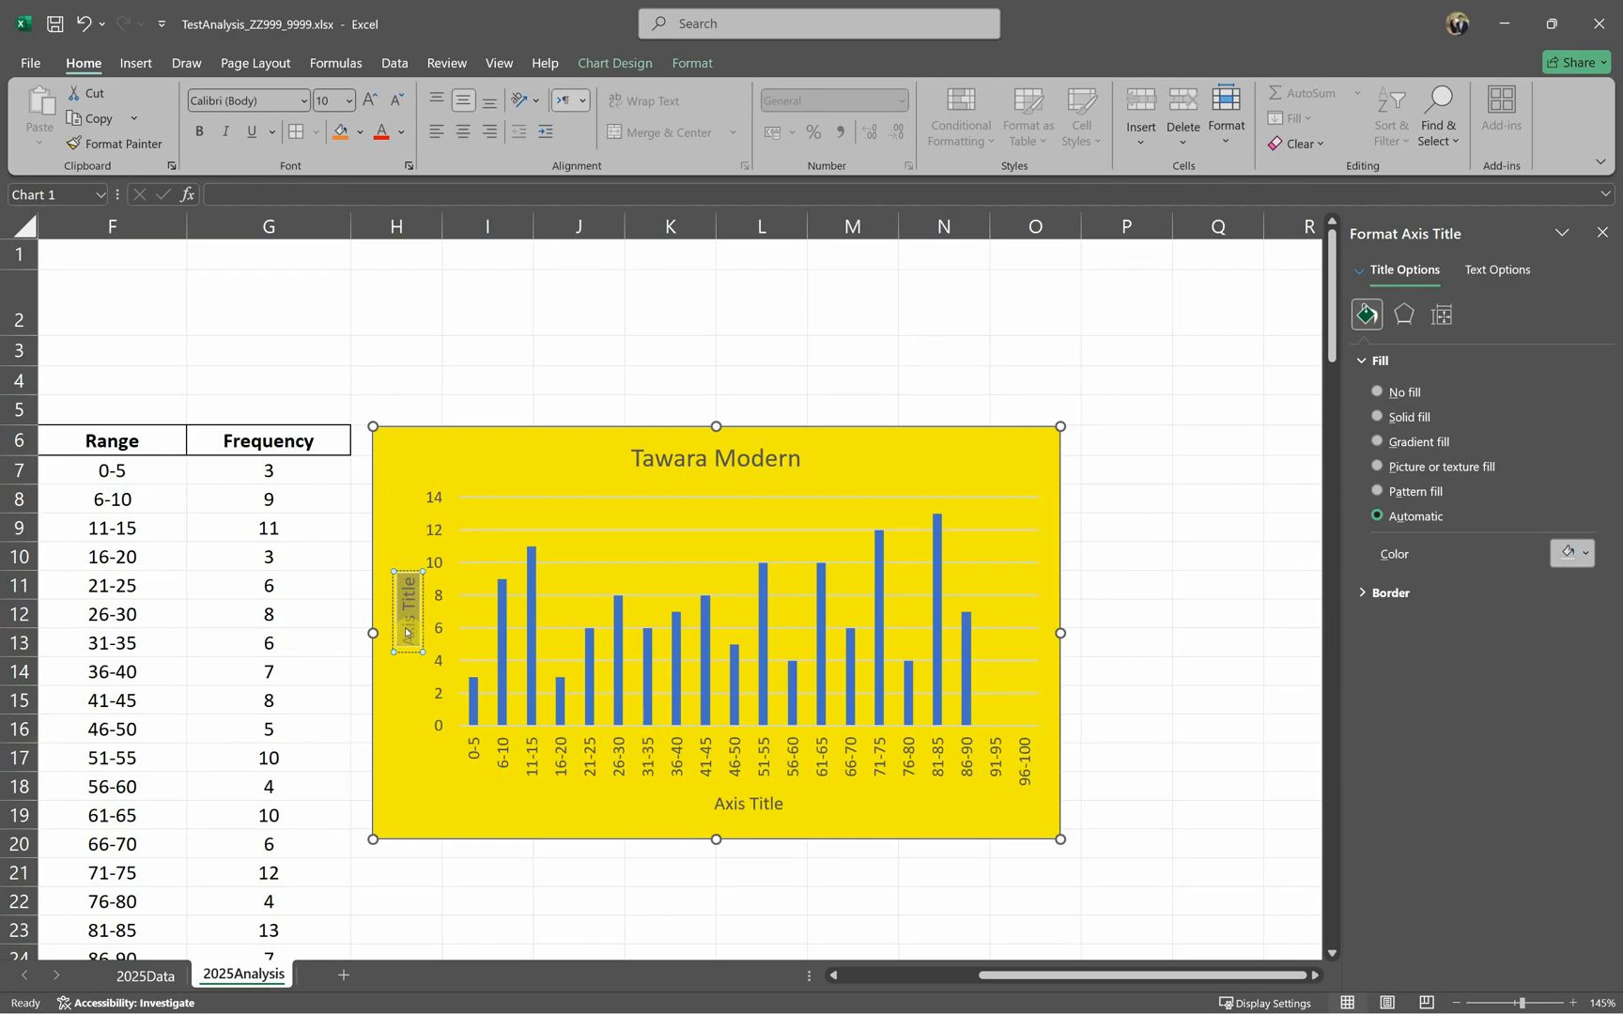
pyautogui.write('Frequency')
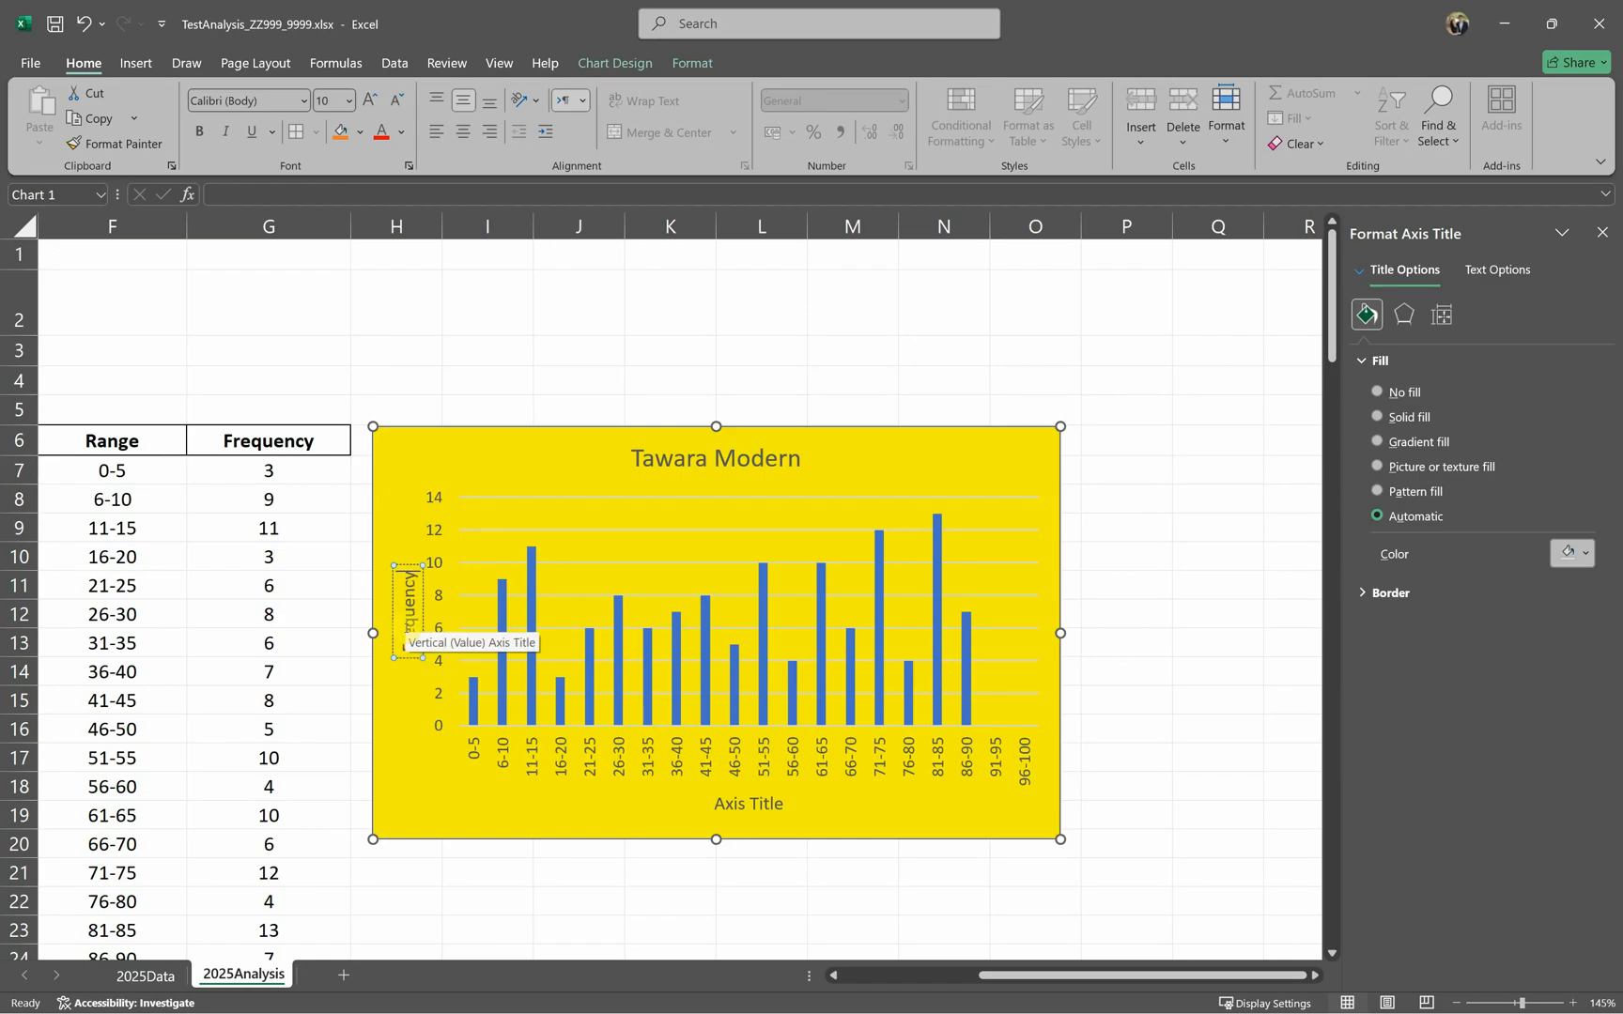
pyautogui.click(492, 349)
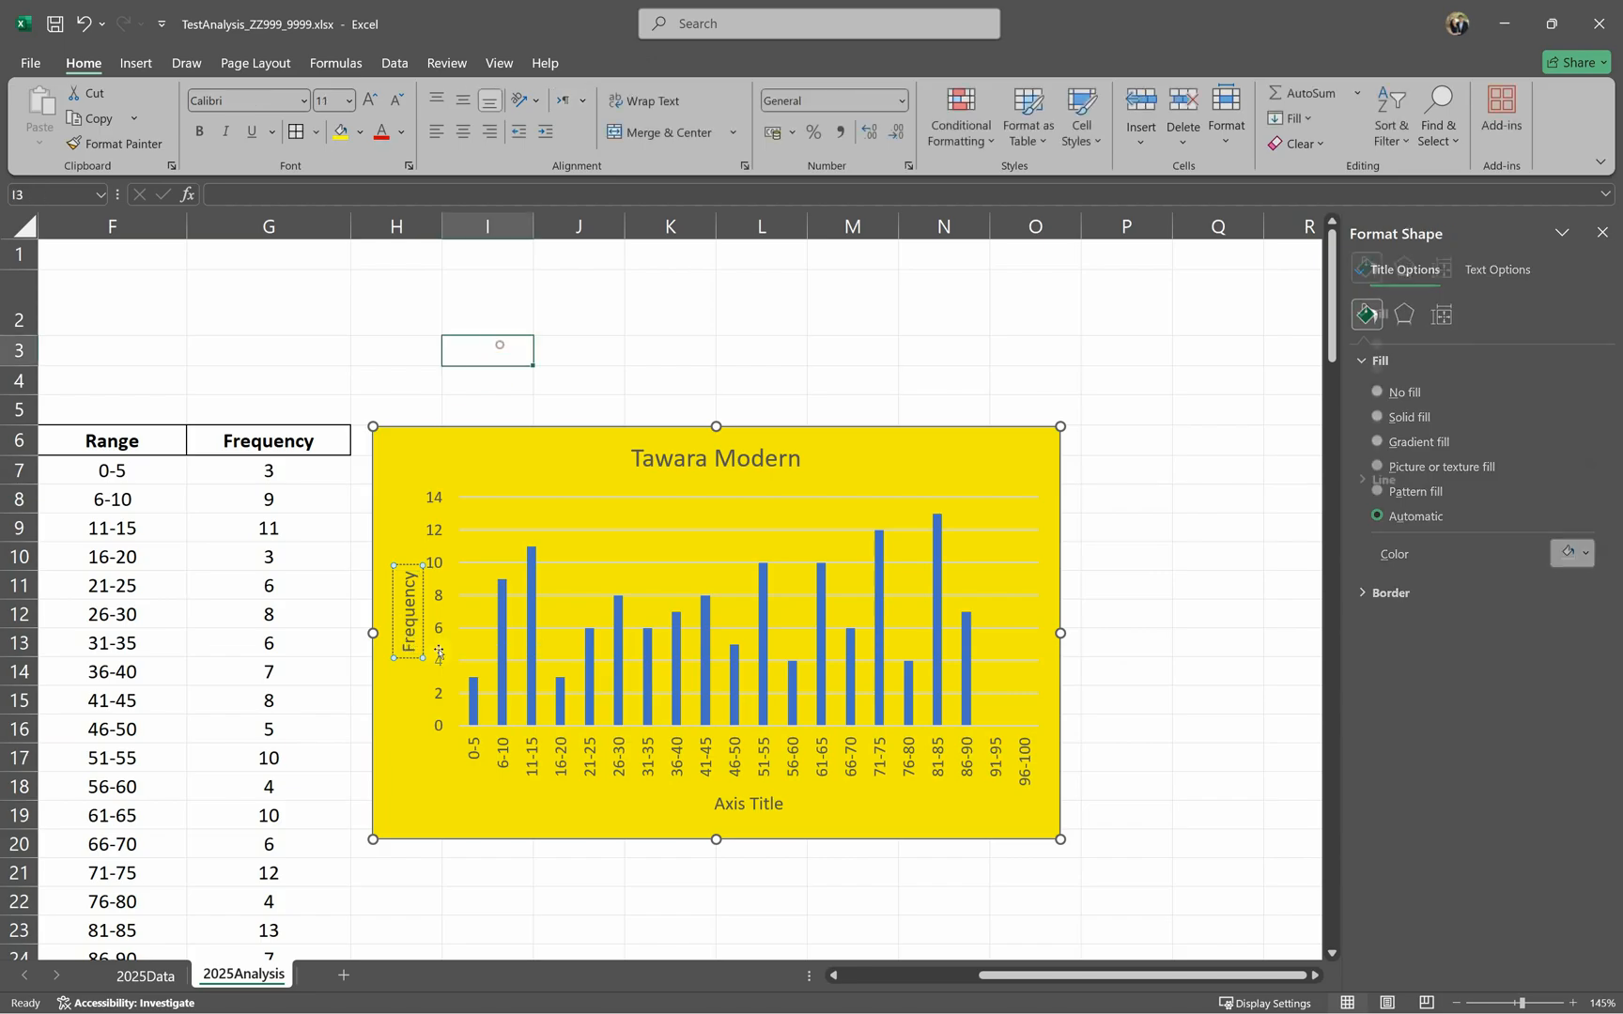
# Step: Set the text direction of the "Frequency" axis title to Stacked
pyautogui.click(404, 637)
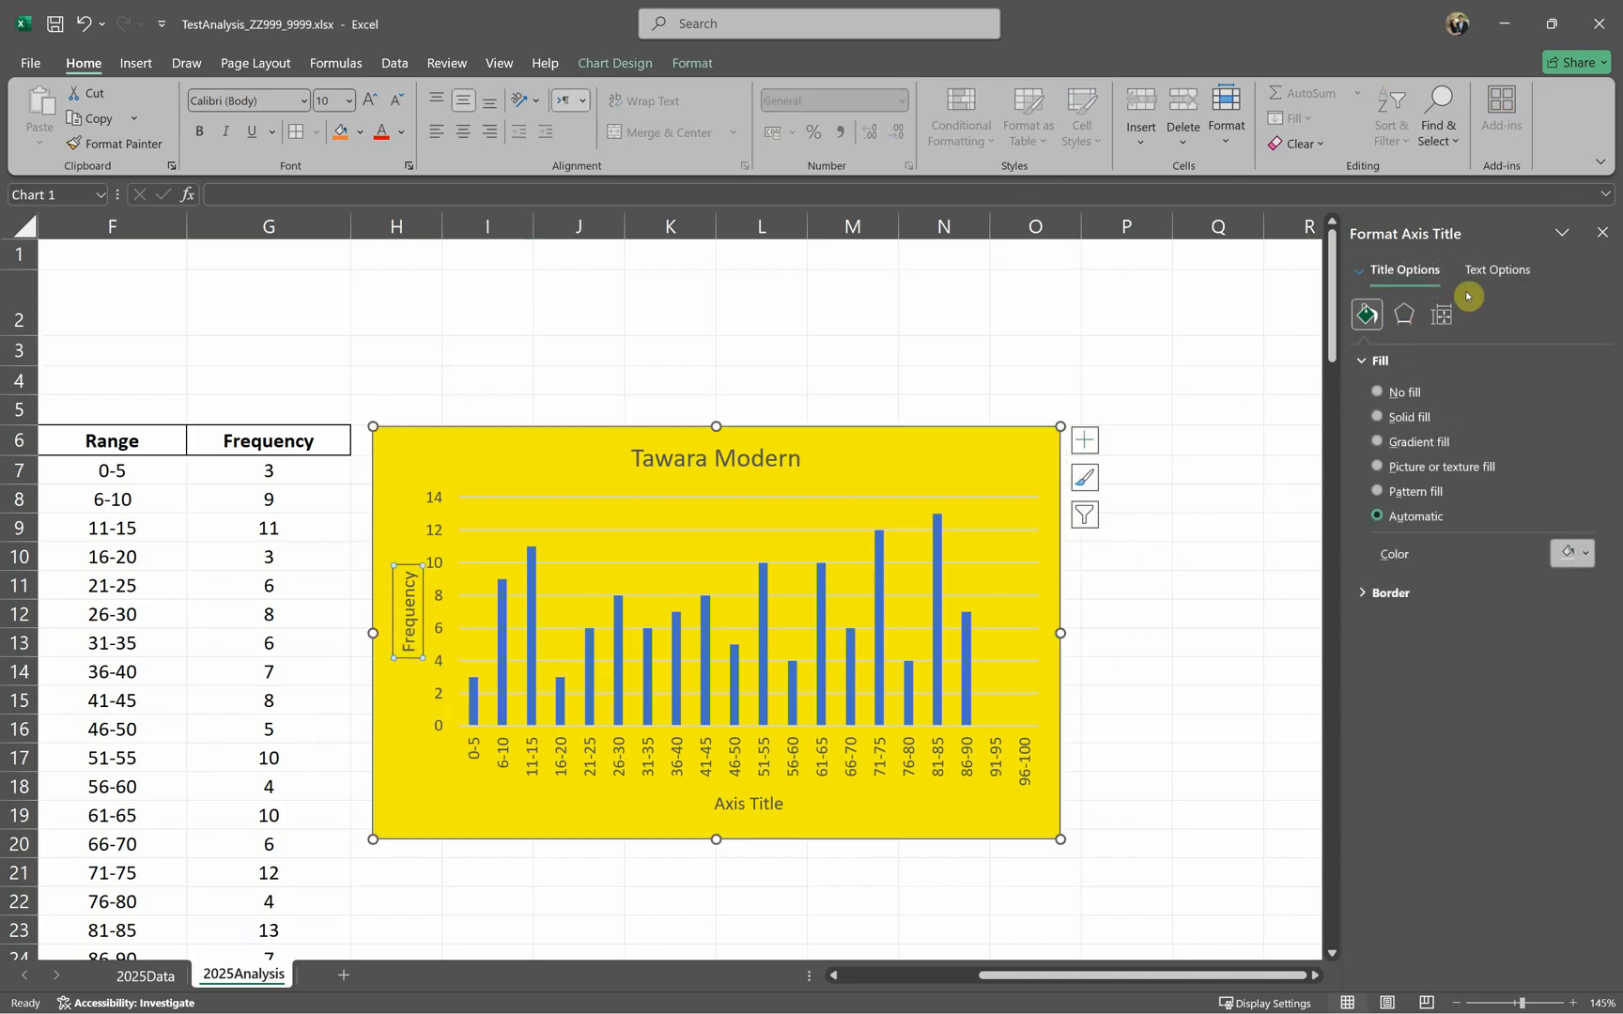
pyautogui.click(1501, 272)
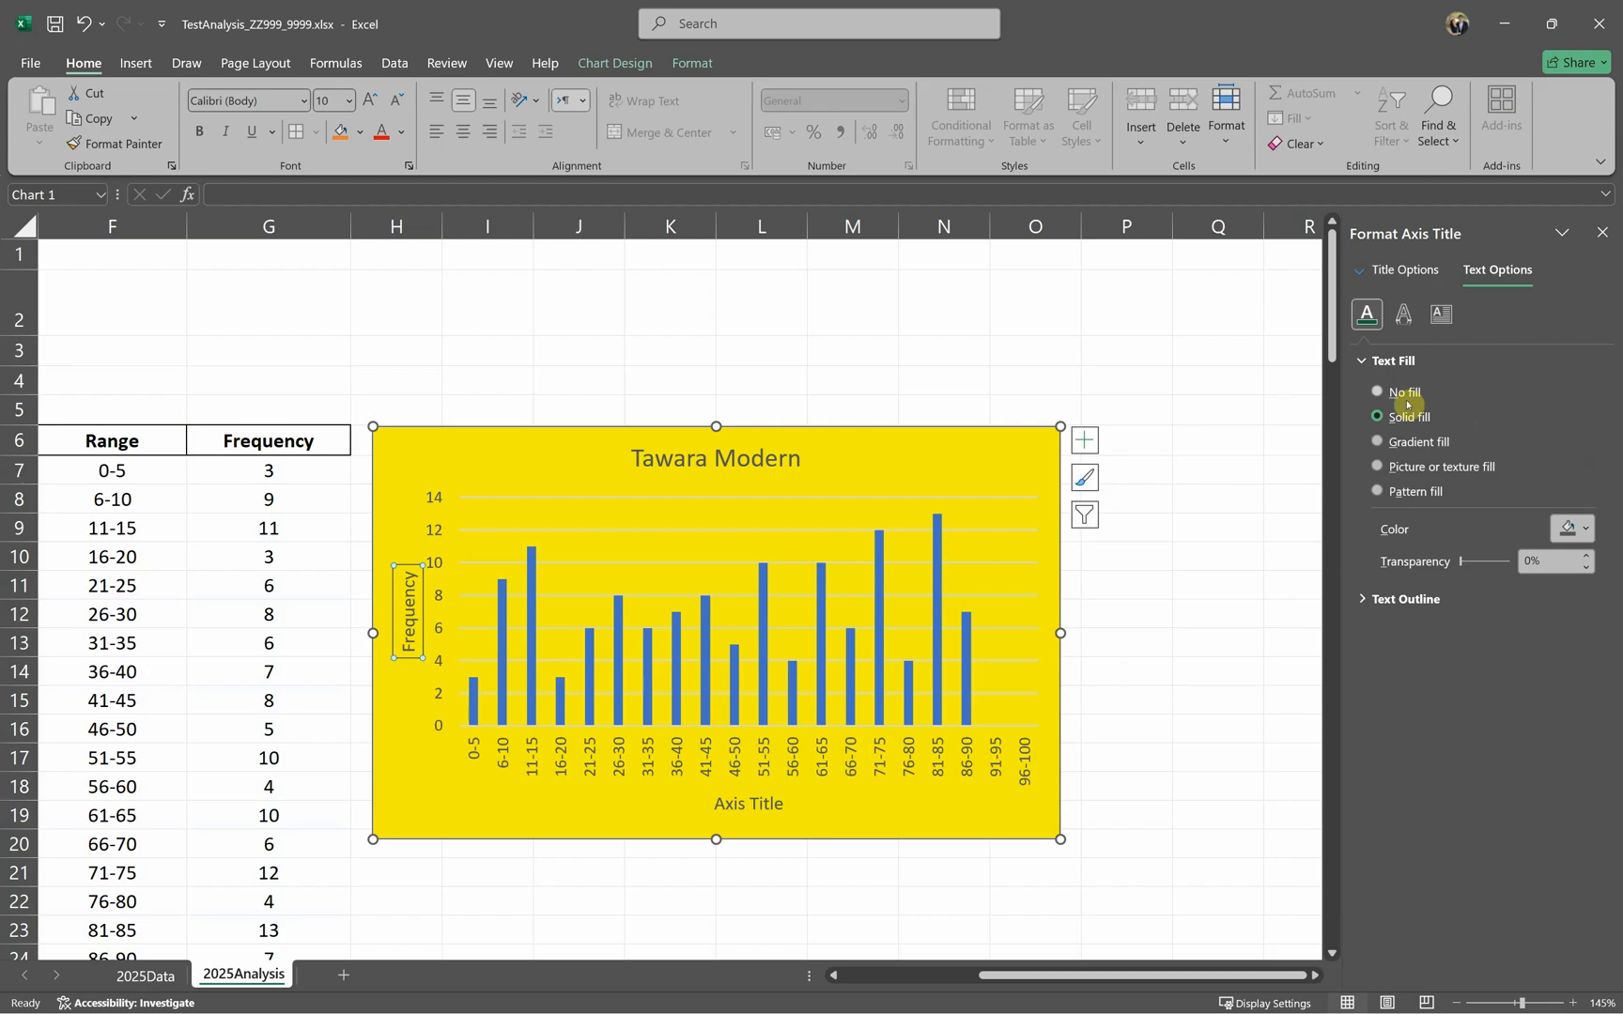
pyautogui.click(1364, 599)
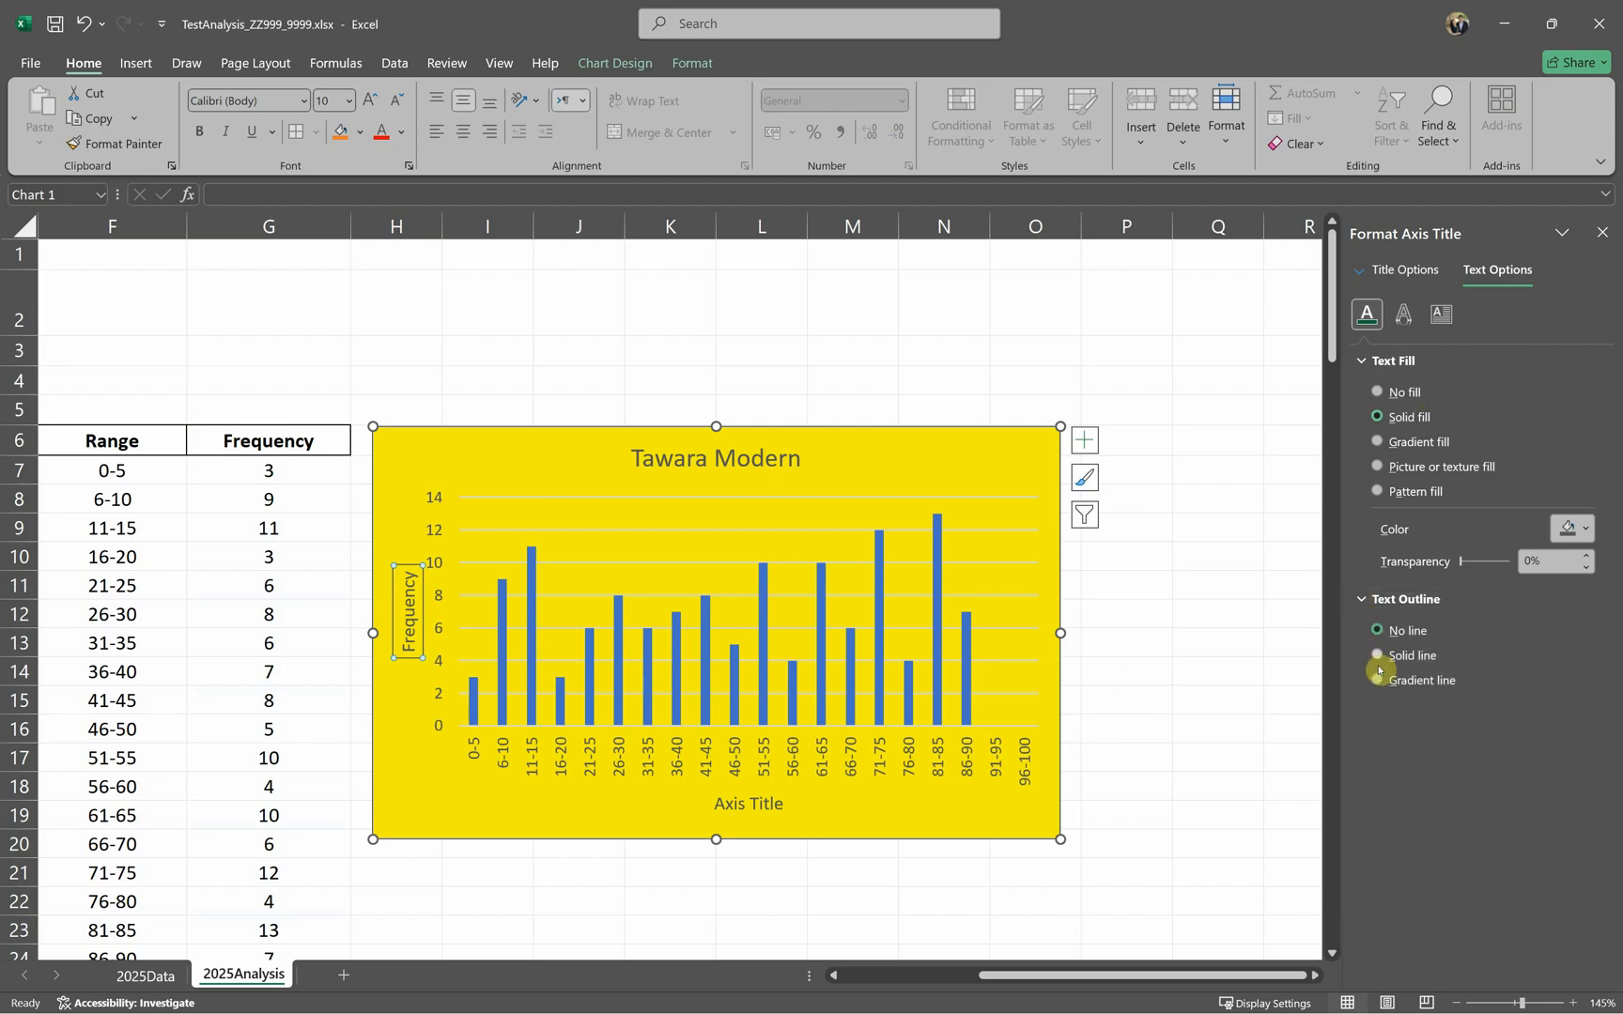
pyautogui.click(1444, 325)
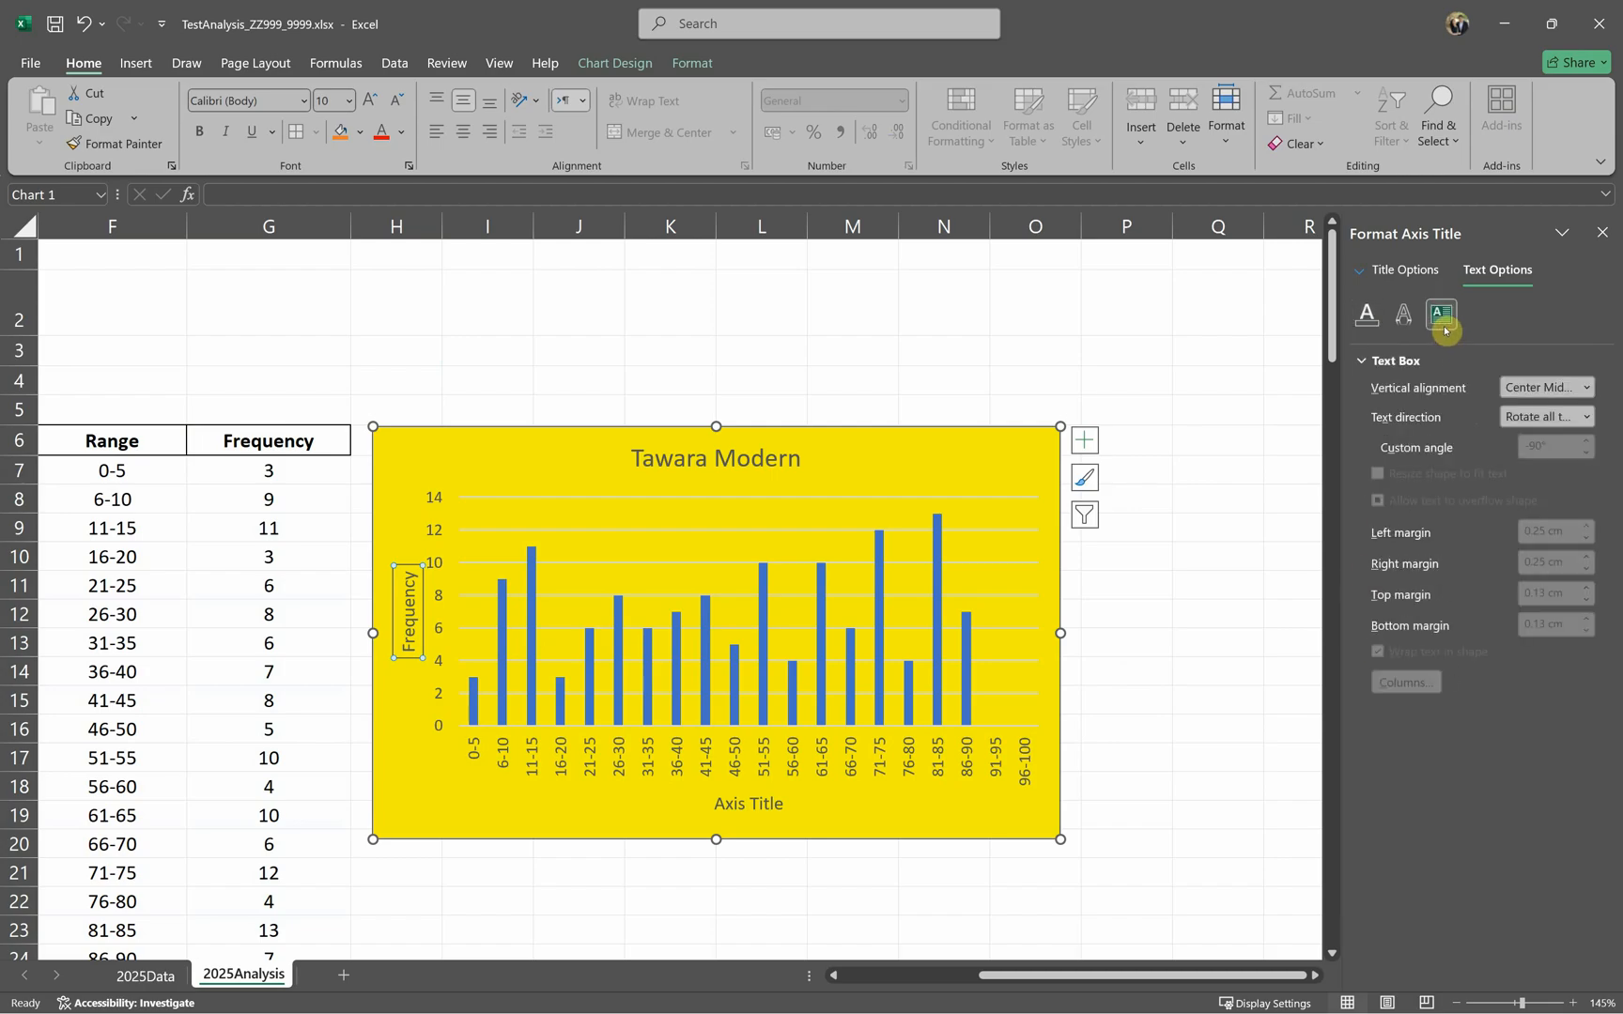
pyautogui.click(1582, 388)
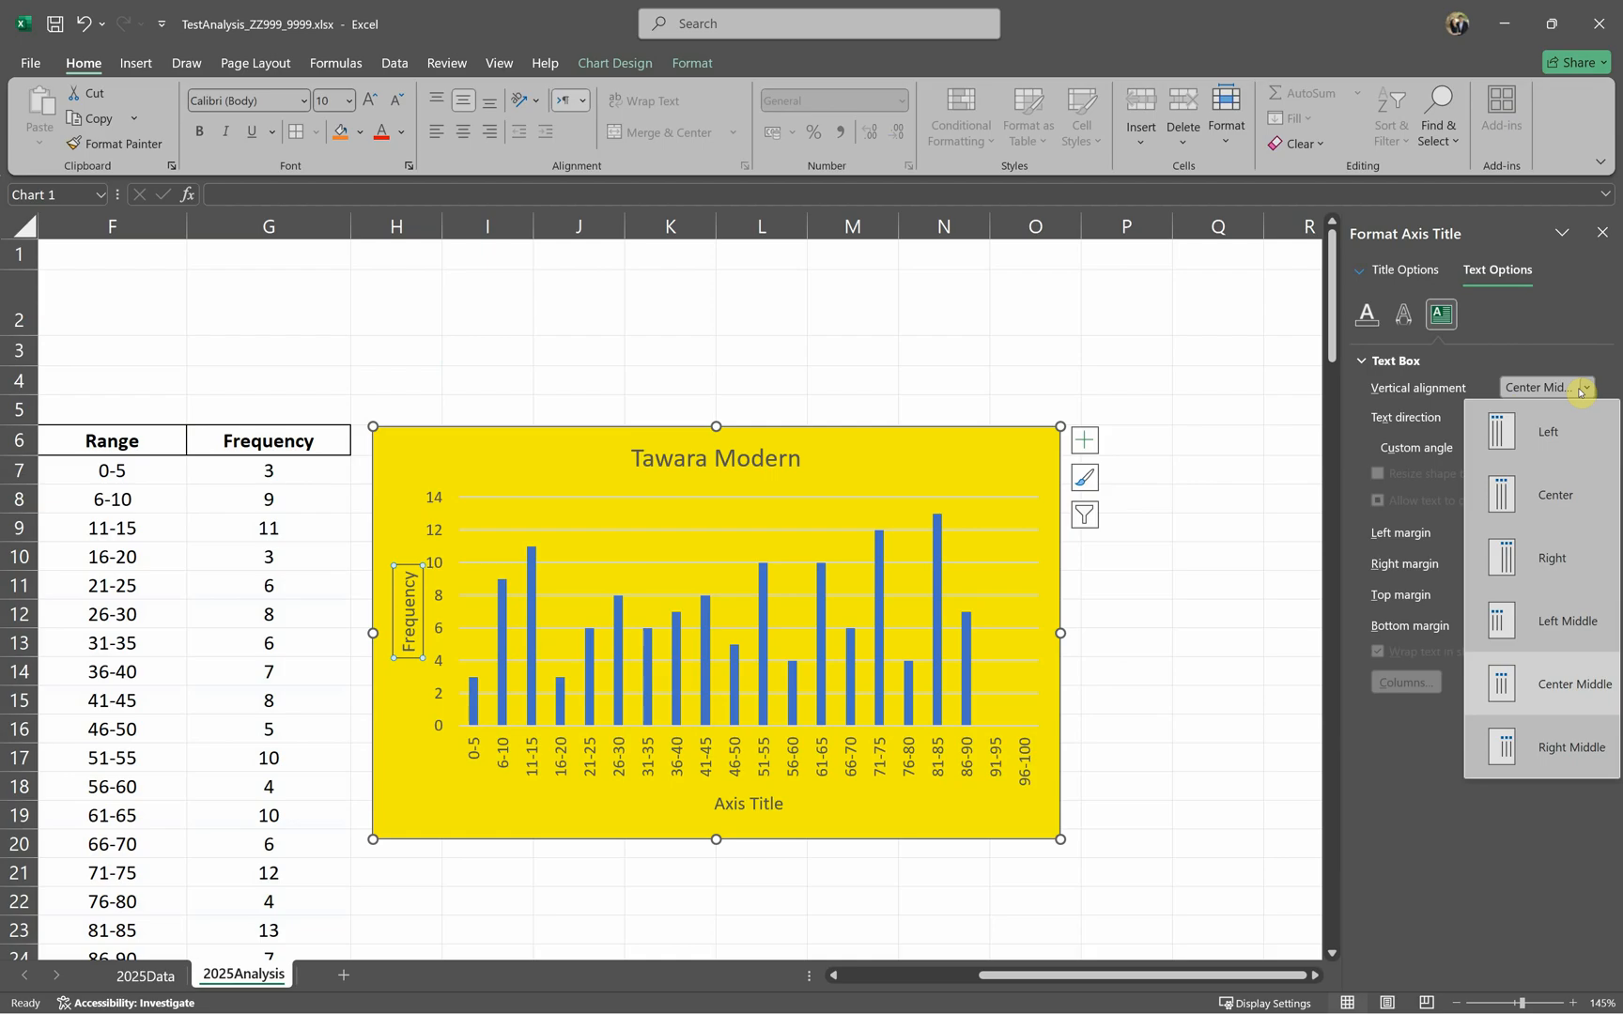
pyautogui.click(1584, 394)
pyautogui.click(1584, 417)
pyautogui.click(1584, 417)
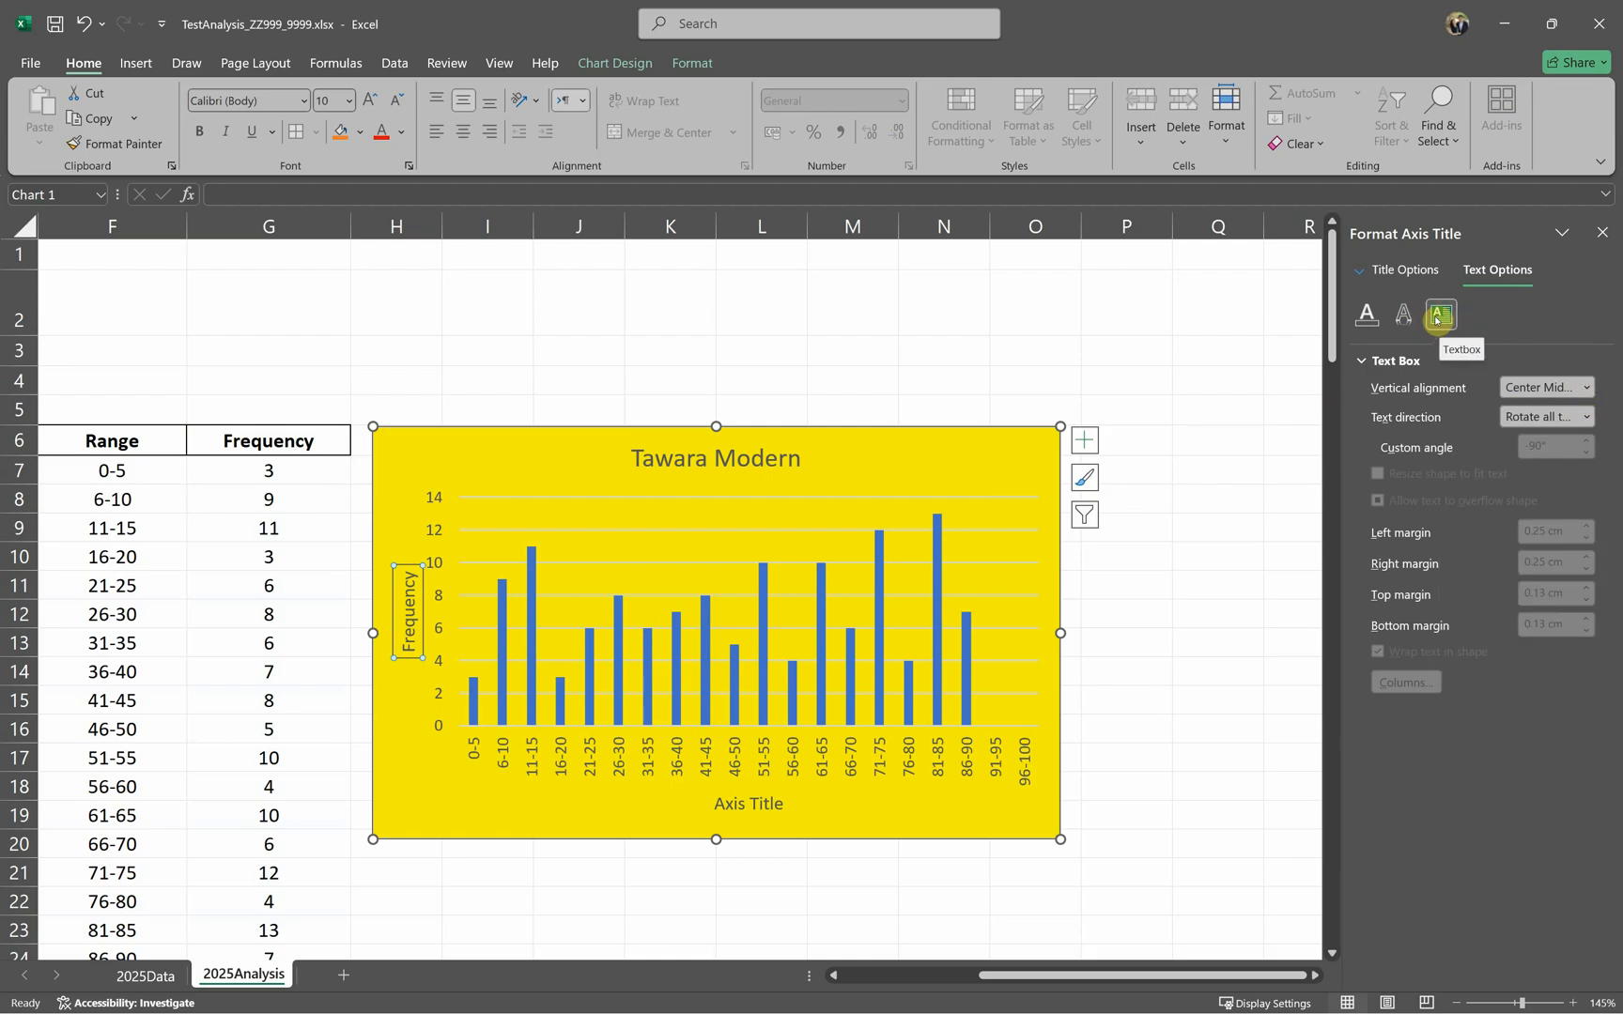
pyautogui.click(1586, 417)
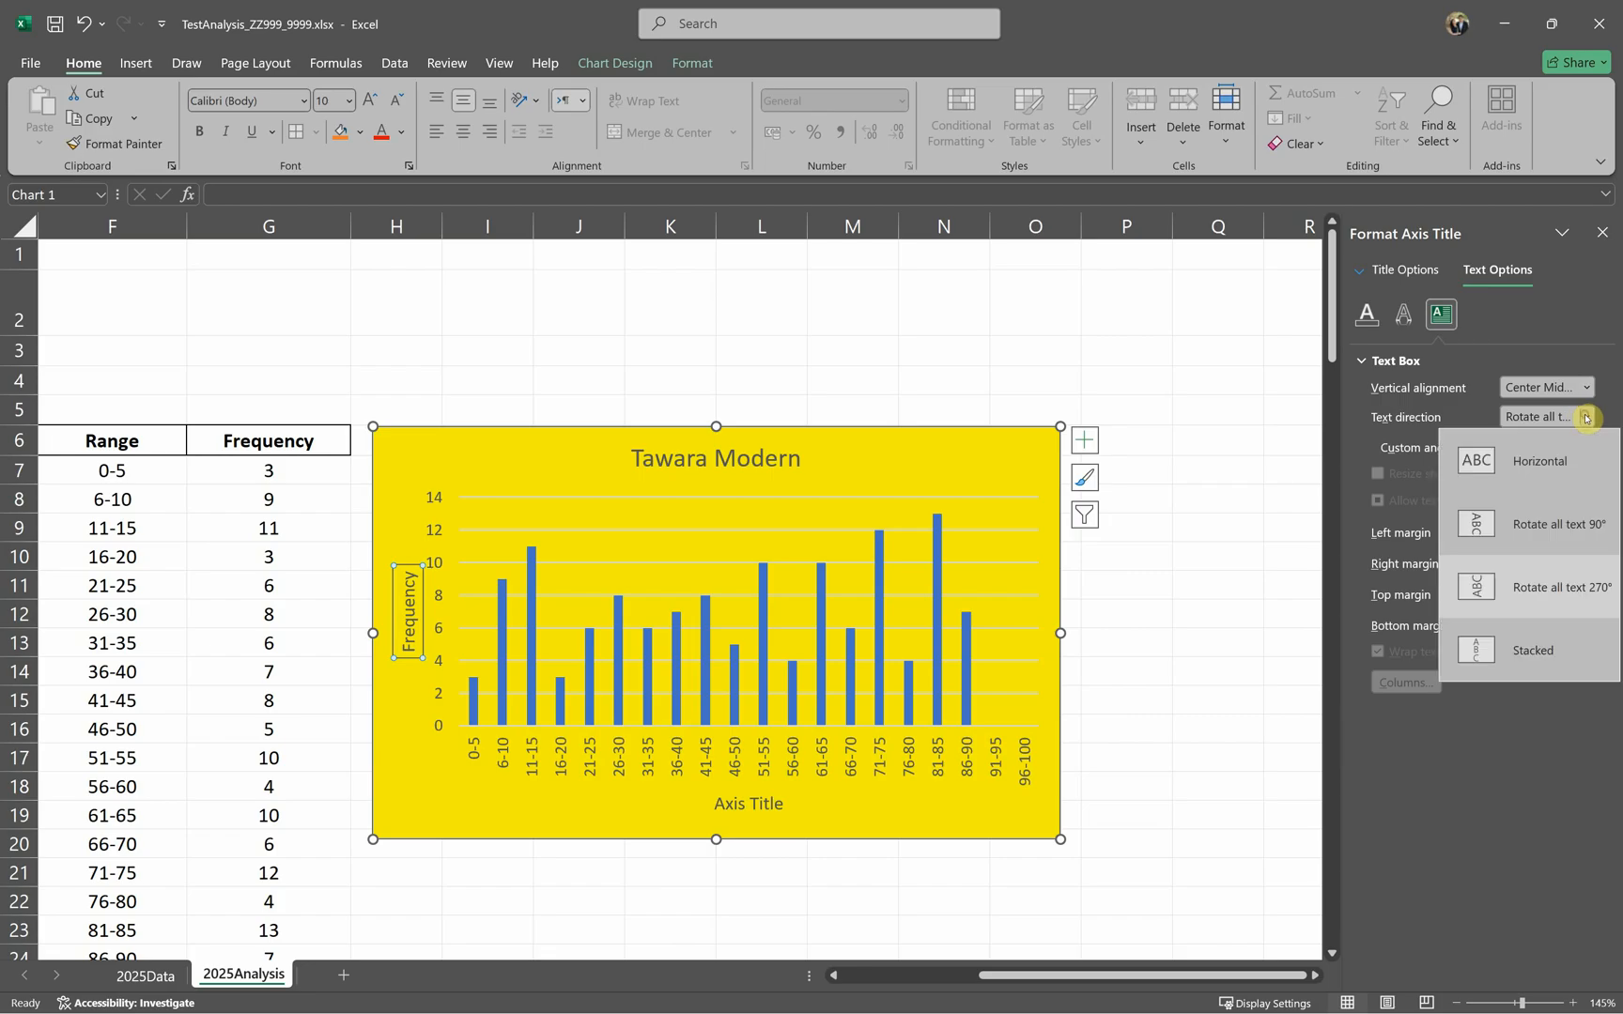
pyautogui.click(1557, 536)
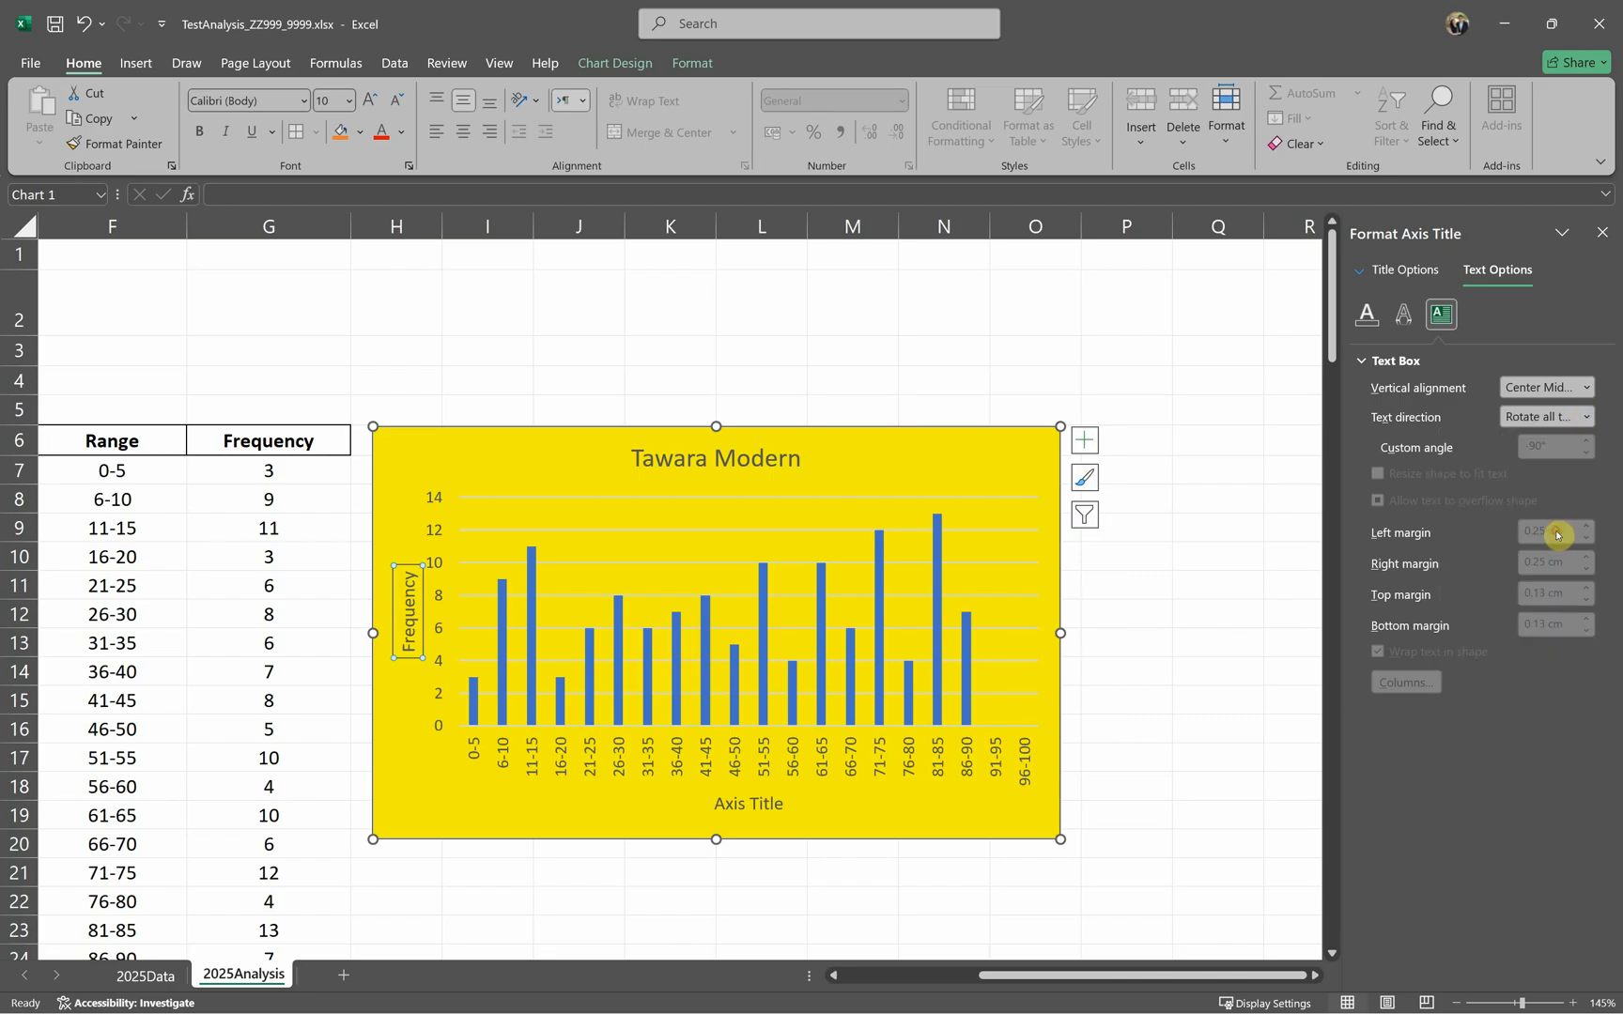
pyautogui.click(1587, 417)
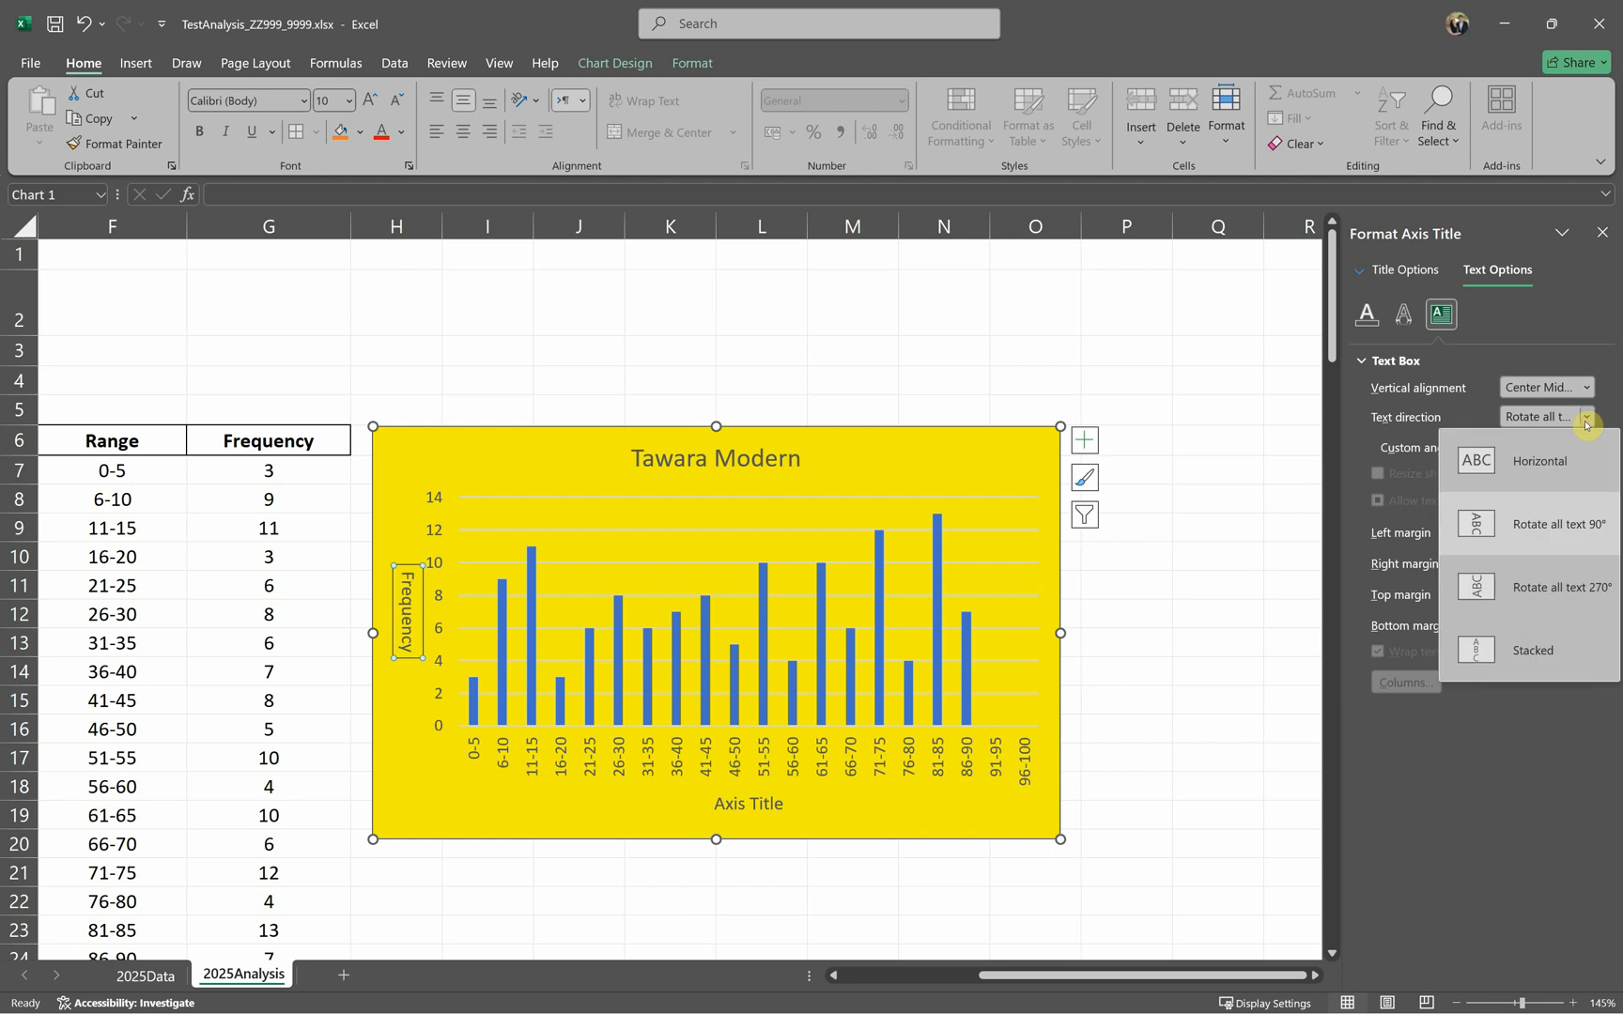
pyautogui.click(1531, 646)
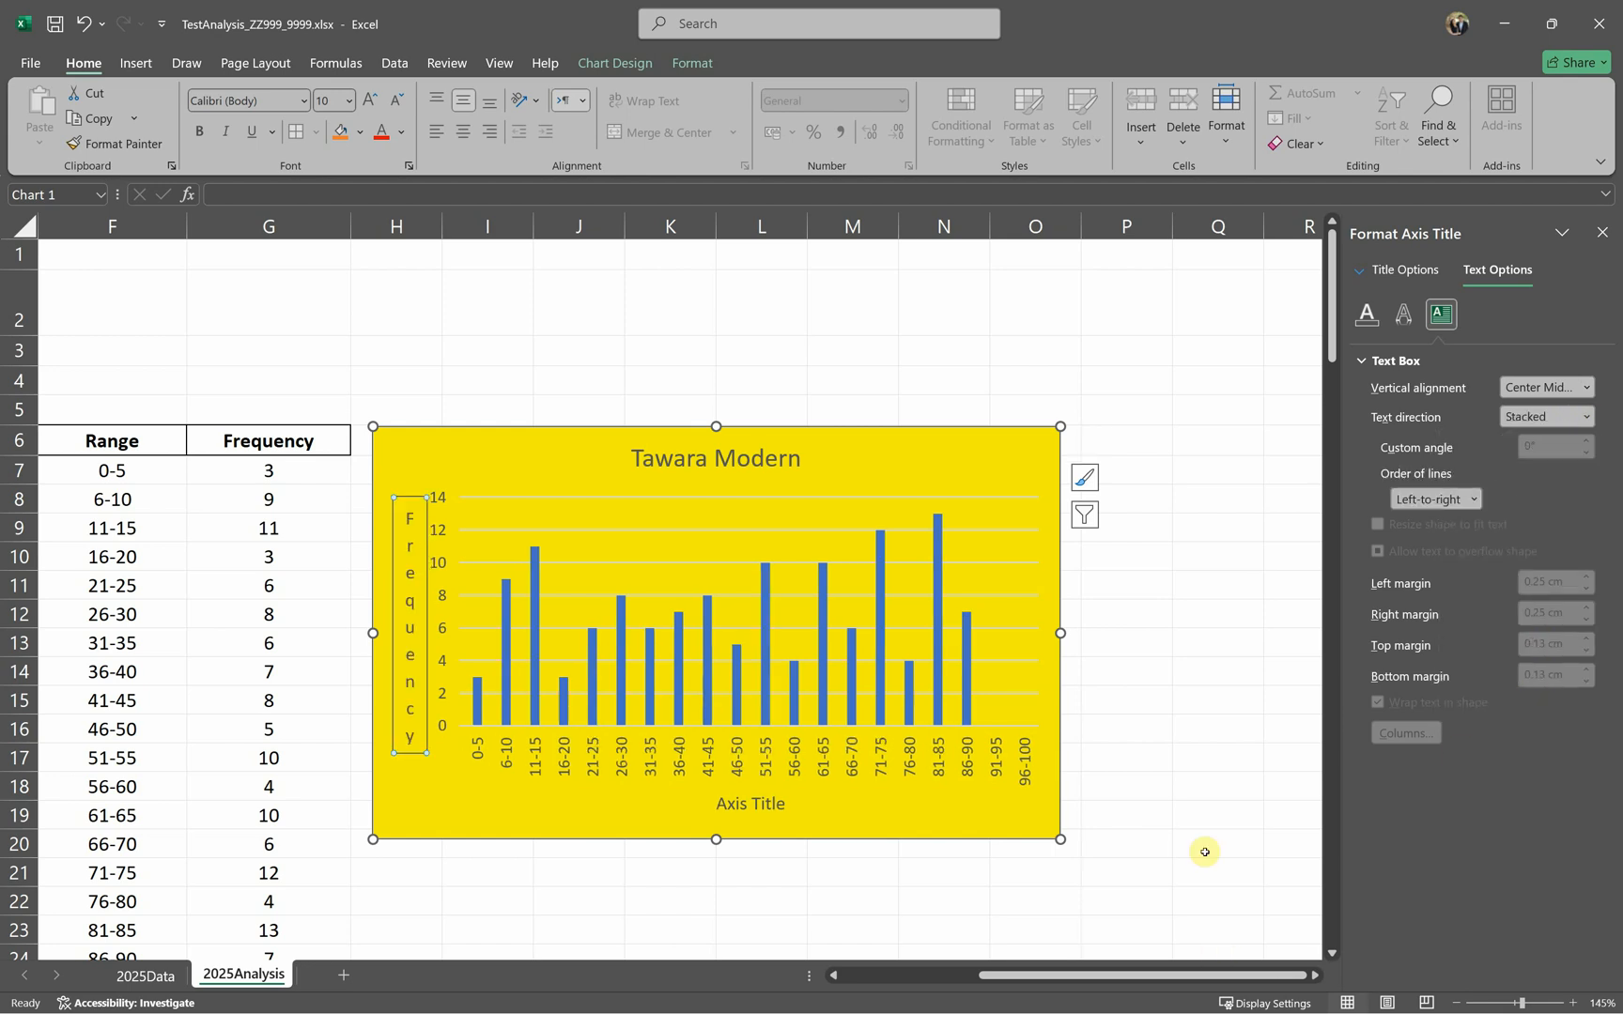
# Step: Compare the "Frequency" axis title with the example in the PDF and make its text bold and red
pyautogui.hotkey('alt', 'Tab')
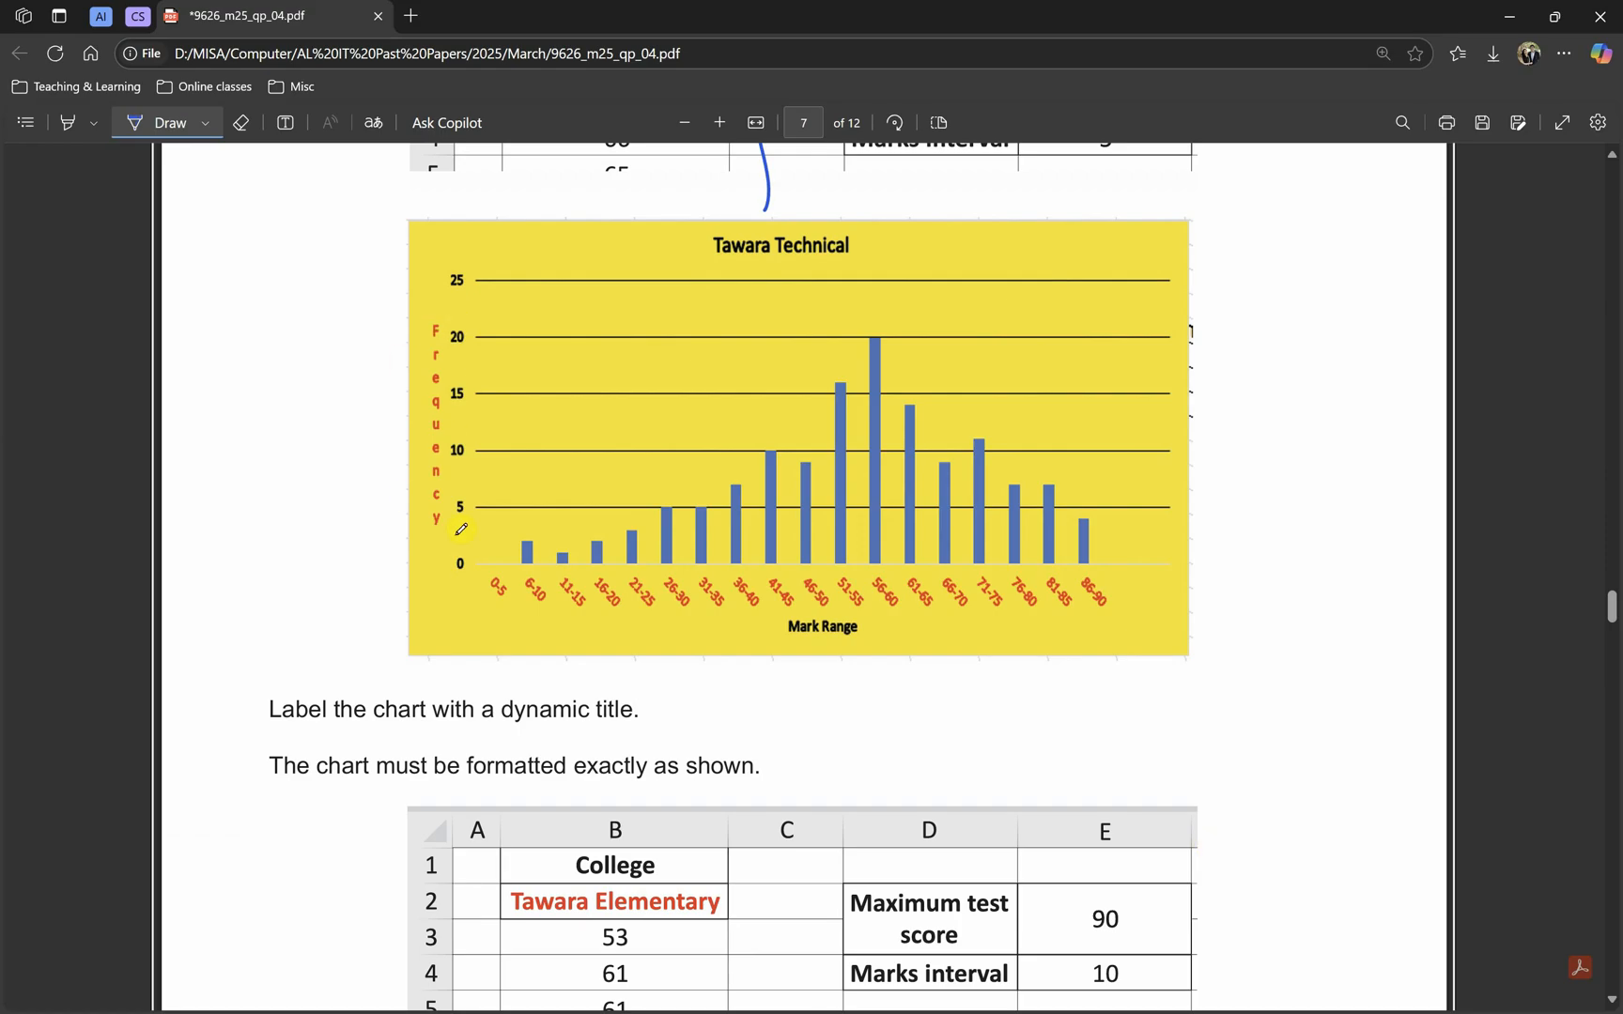
pyautogui.hotkey('alt', 'Tab')
pyautogui.hotkey('ctrl', 'b')
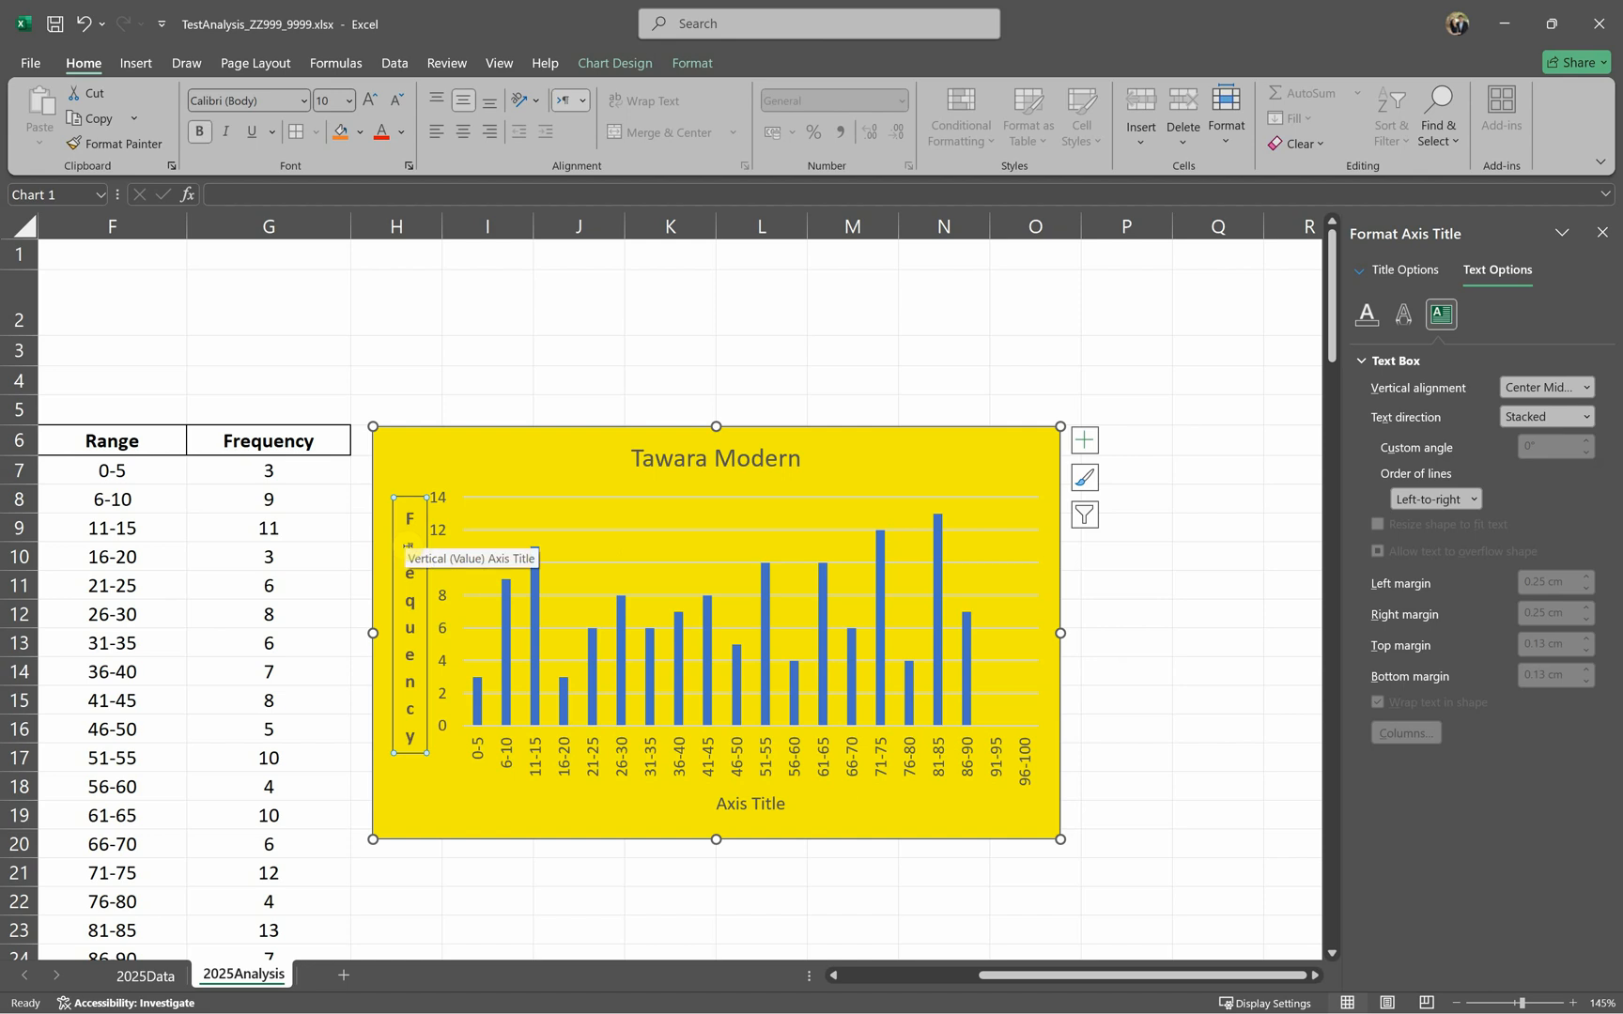
pyautogui.click(400, 132)
pyautogui.click(394, 461)
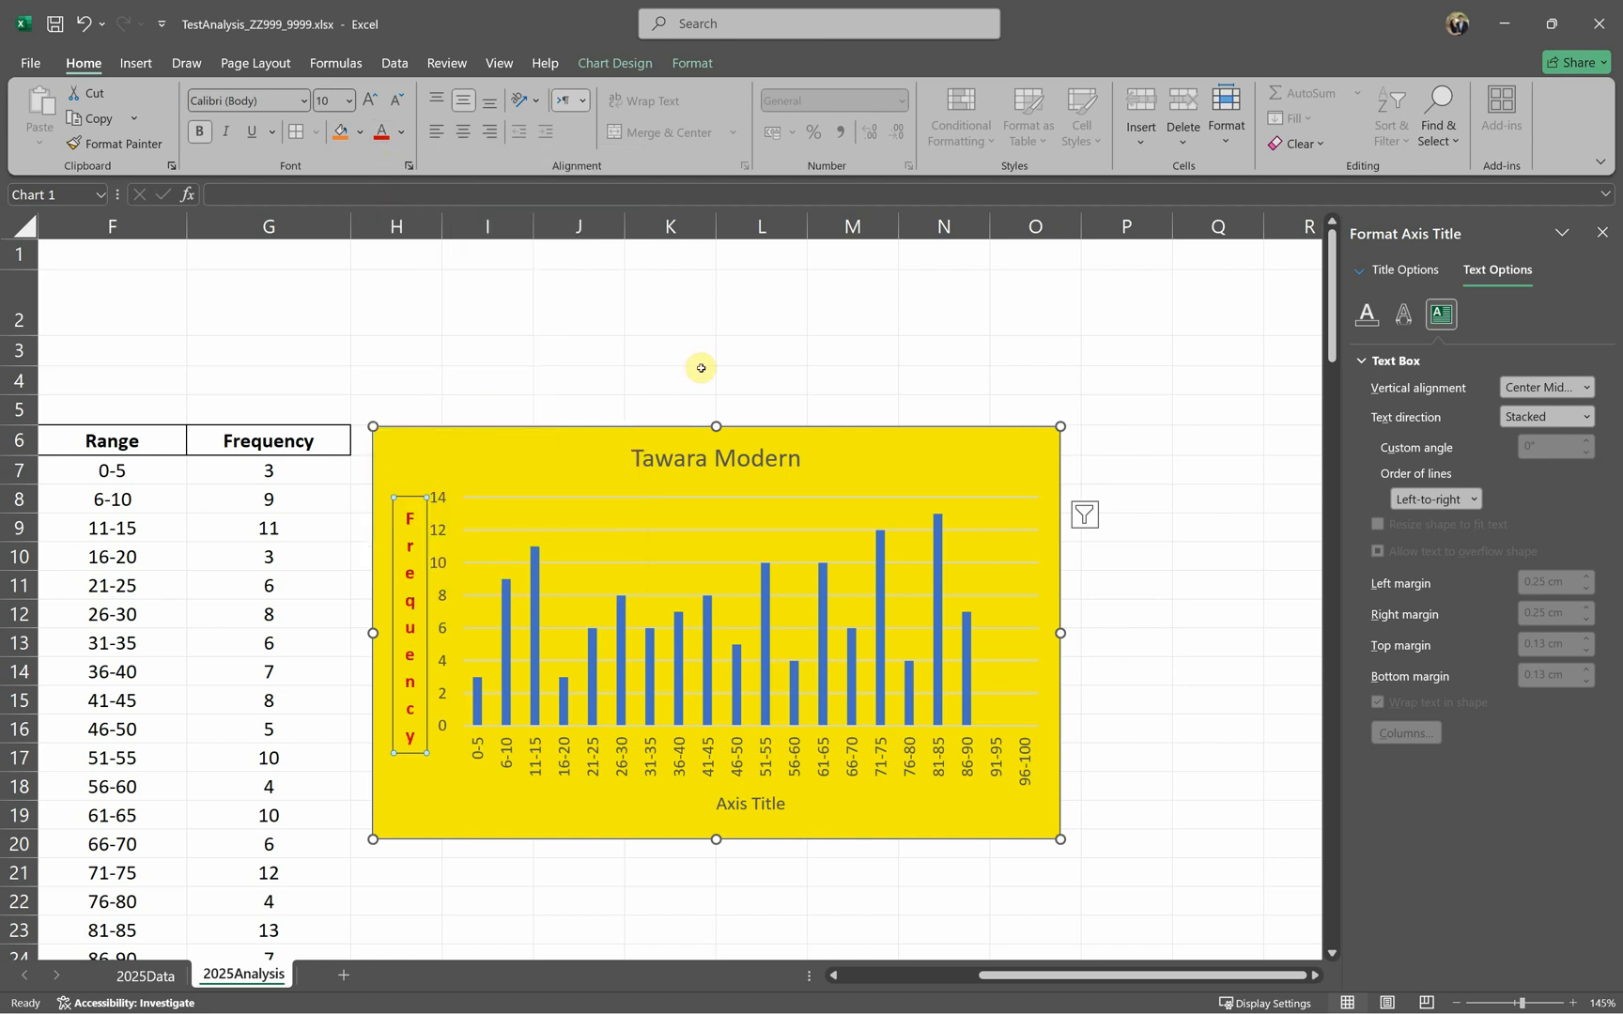
# Step: Check the horizontal axis wording in the PDF and set the chart's horizontal axis title to "Mark Range"
pyautogui.hotkey('alt', 'Tab')
pyautogui.hotkey('alt', 'Tab')
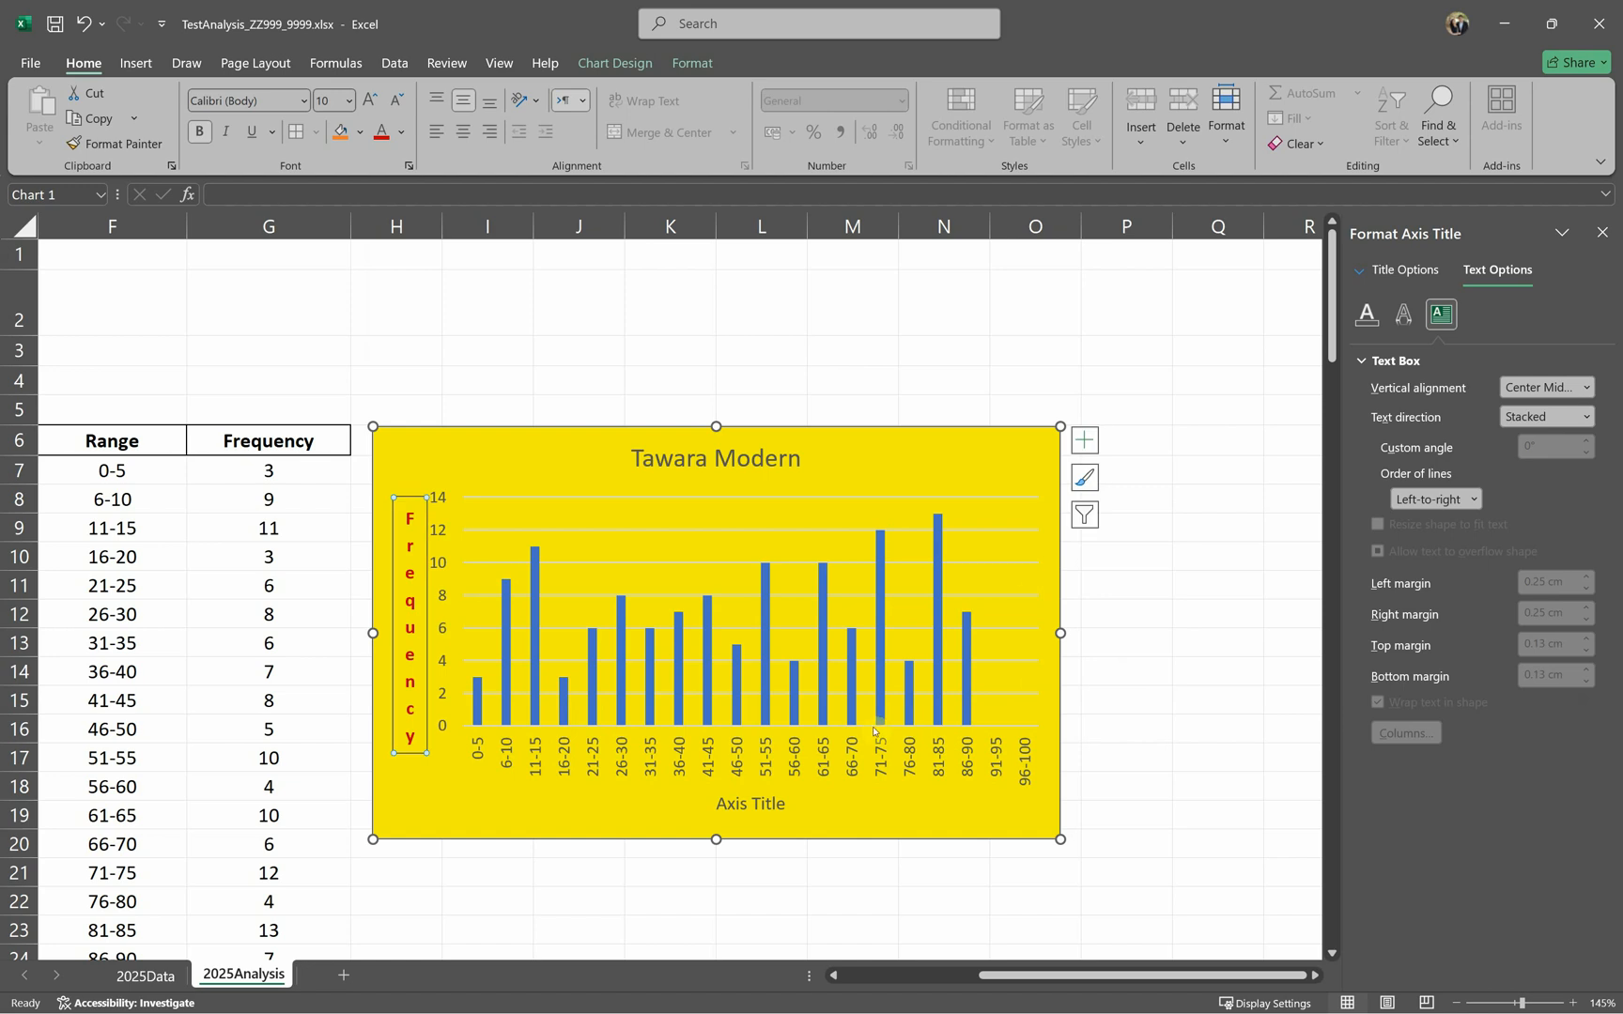
pyautogui.click(888, 765)
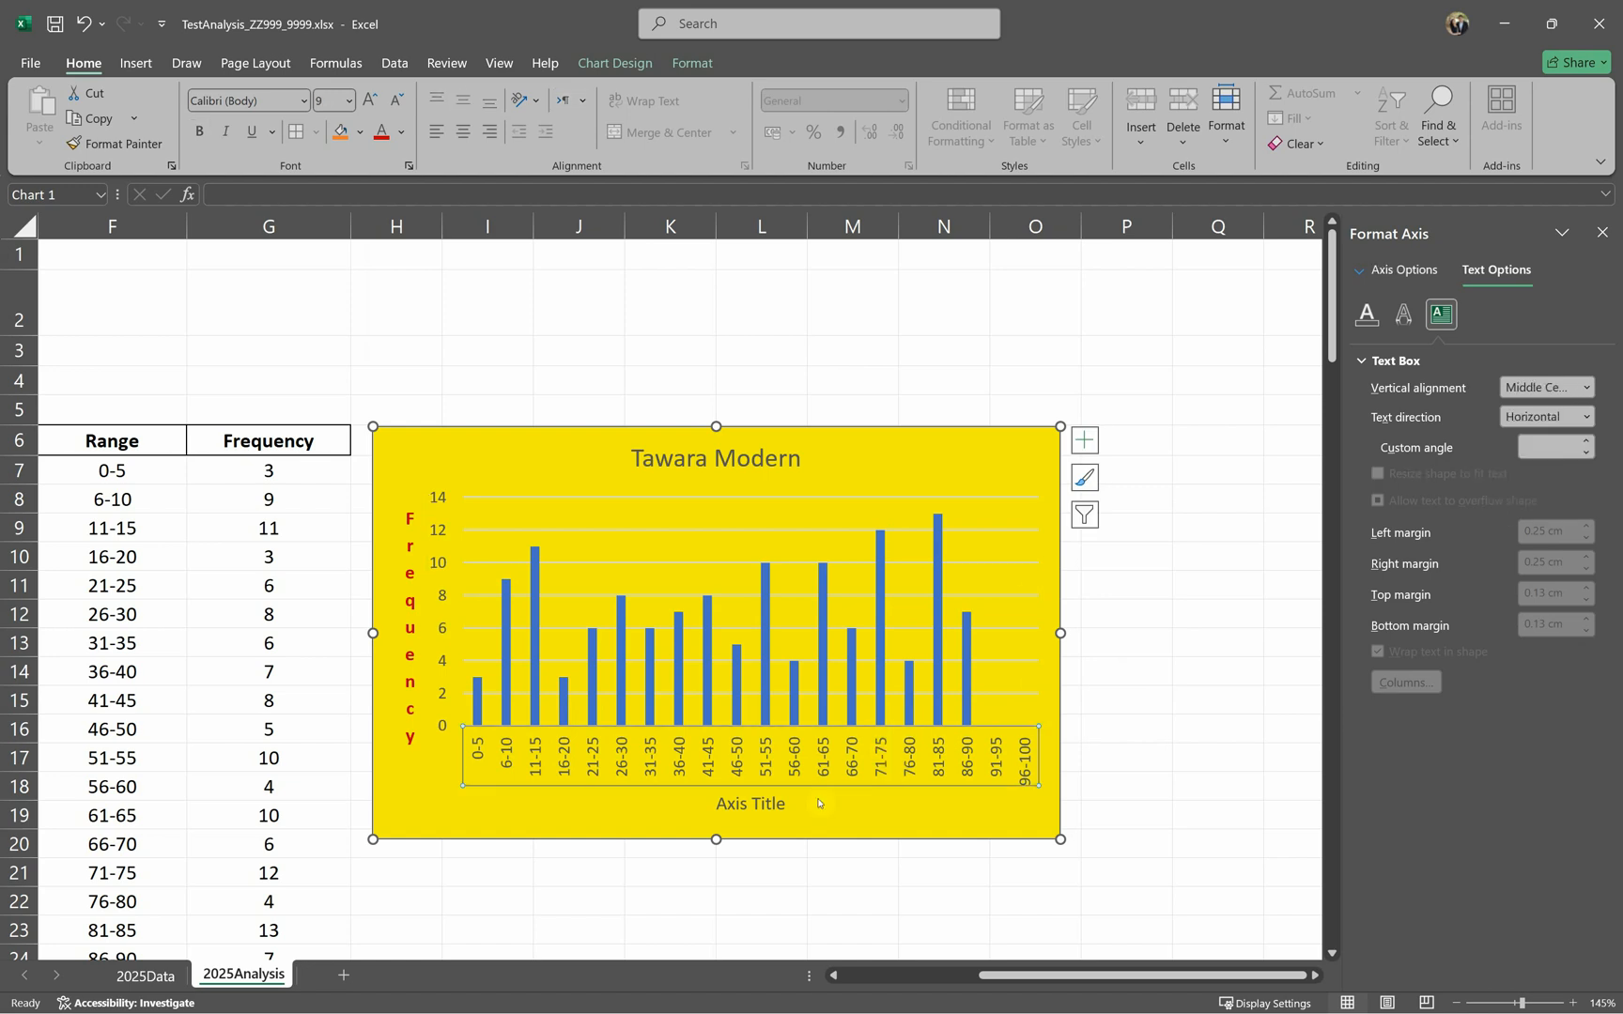
pyautogui.click(747, 805)
pyautogui.hotkey('alt', 'Tab')
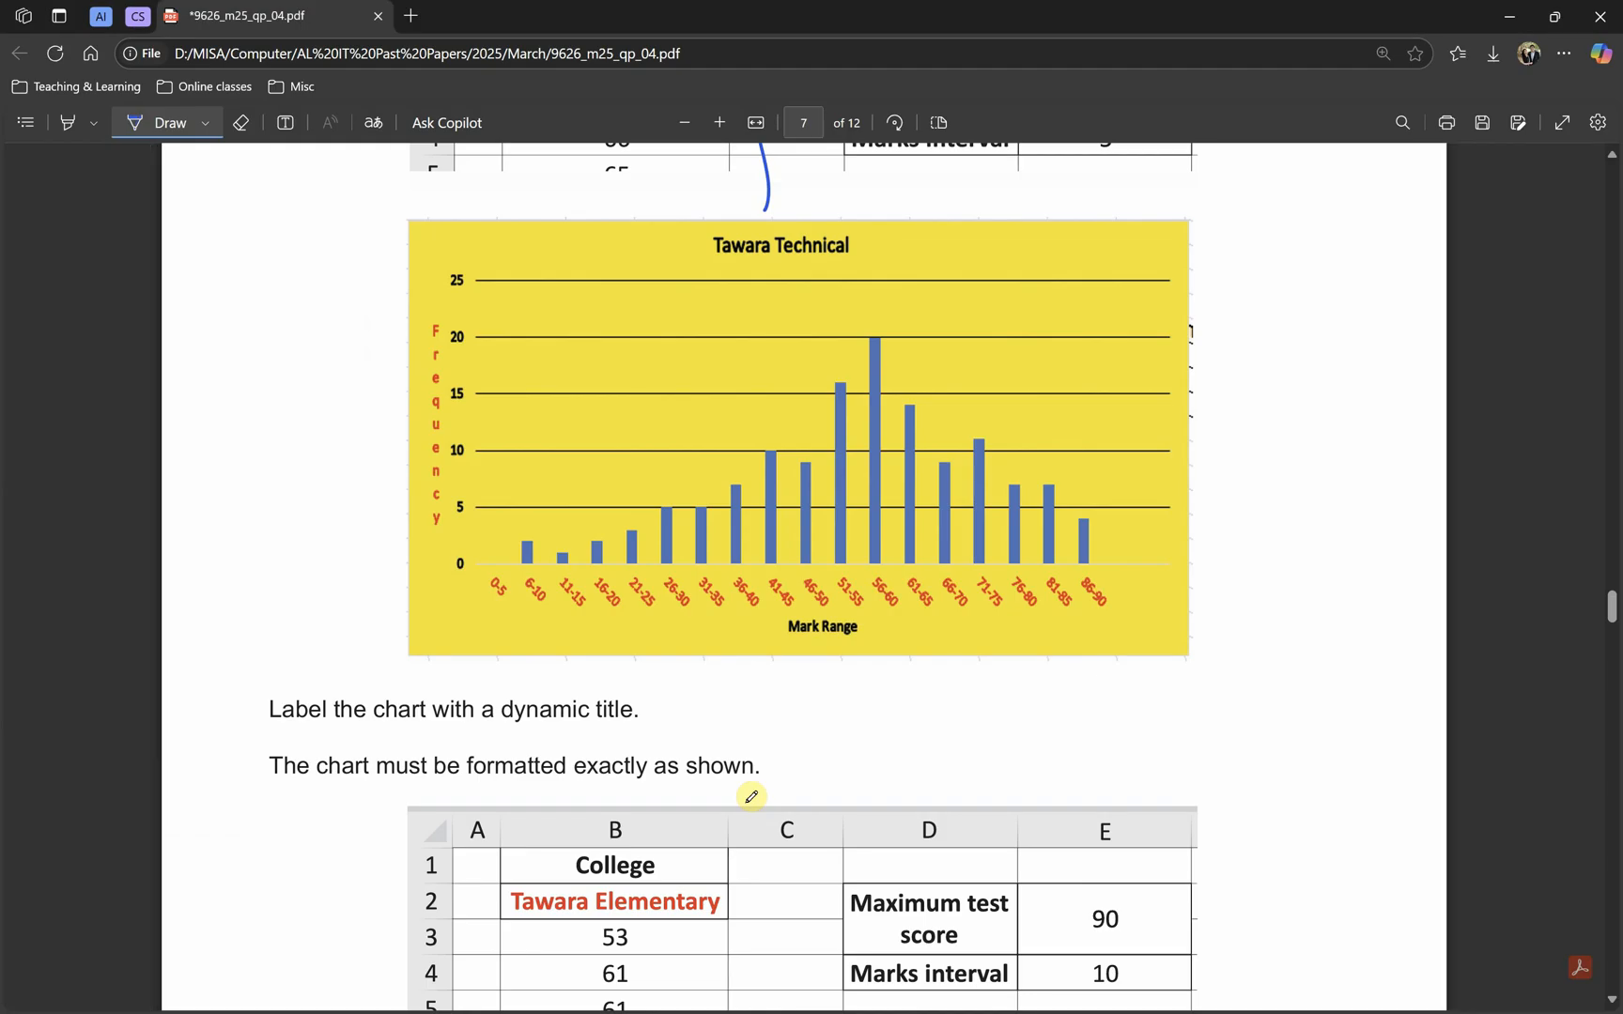
pyautogui.hotkey('alt', 'Tab')
pyautogui.tripleClick(747, 804)
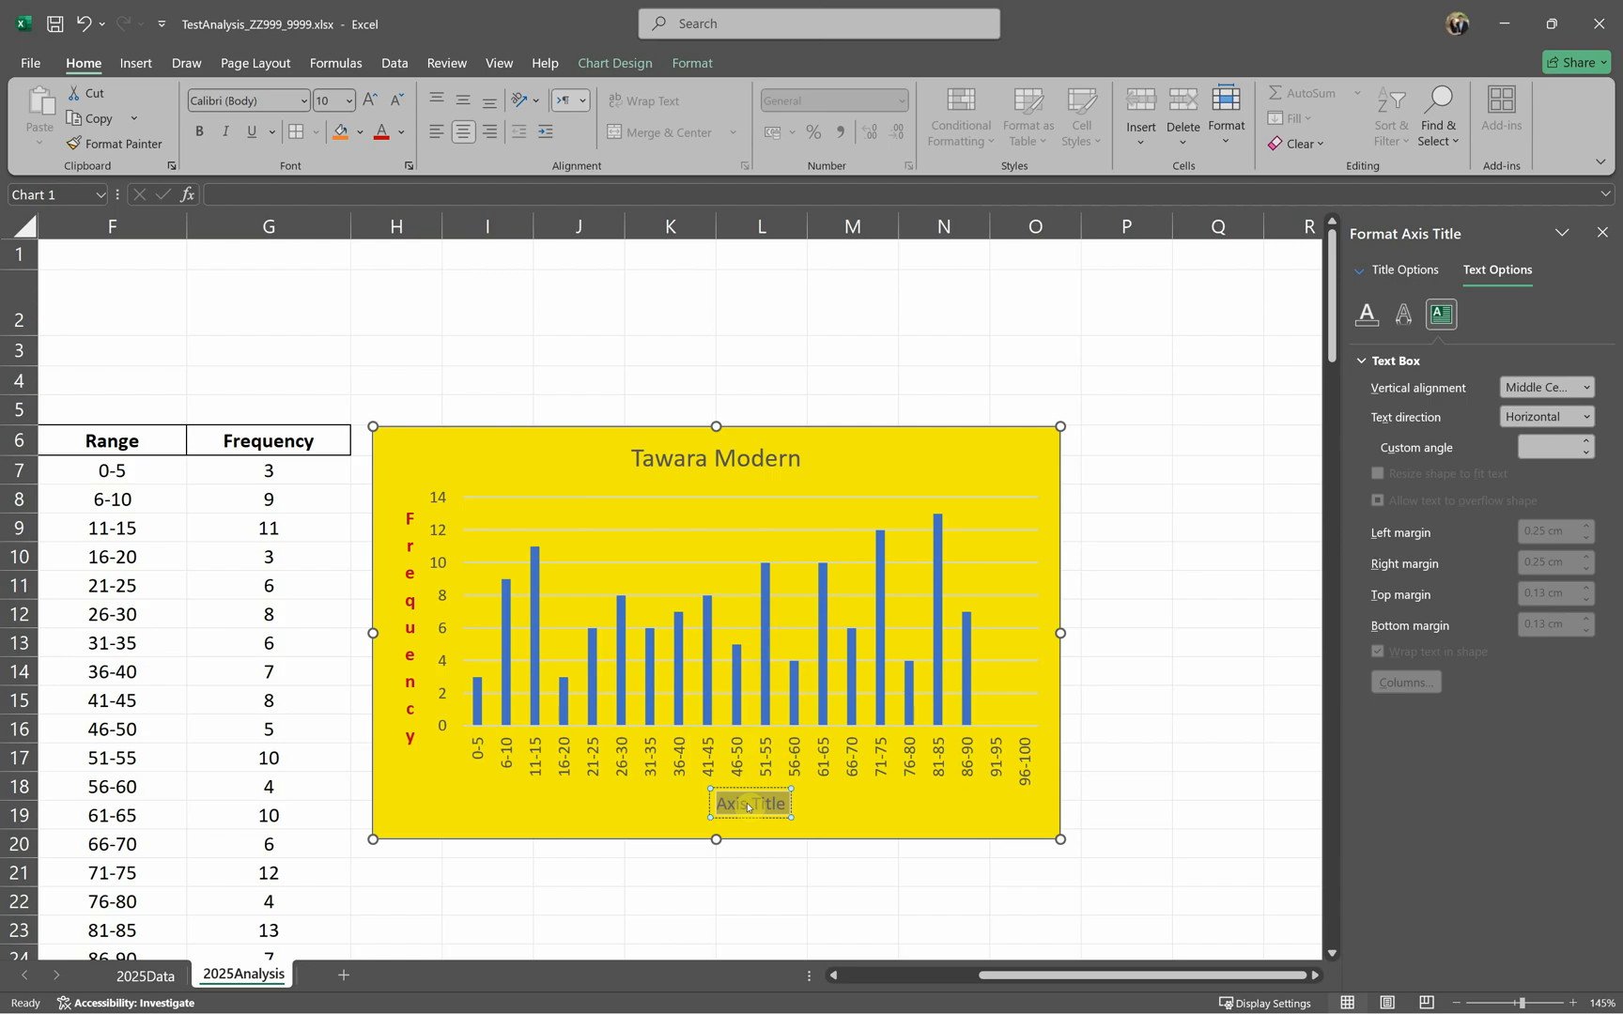
pyautogui.write('Mark Range')
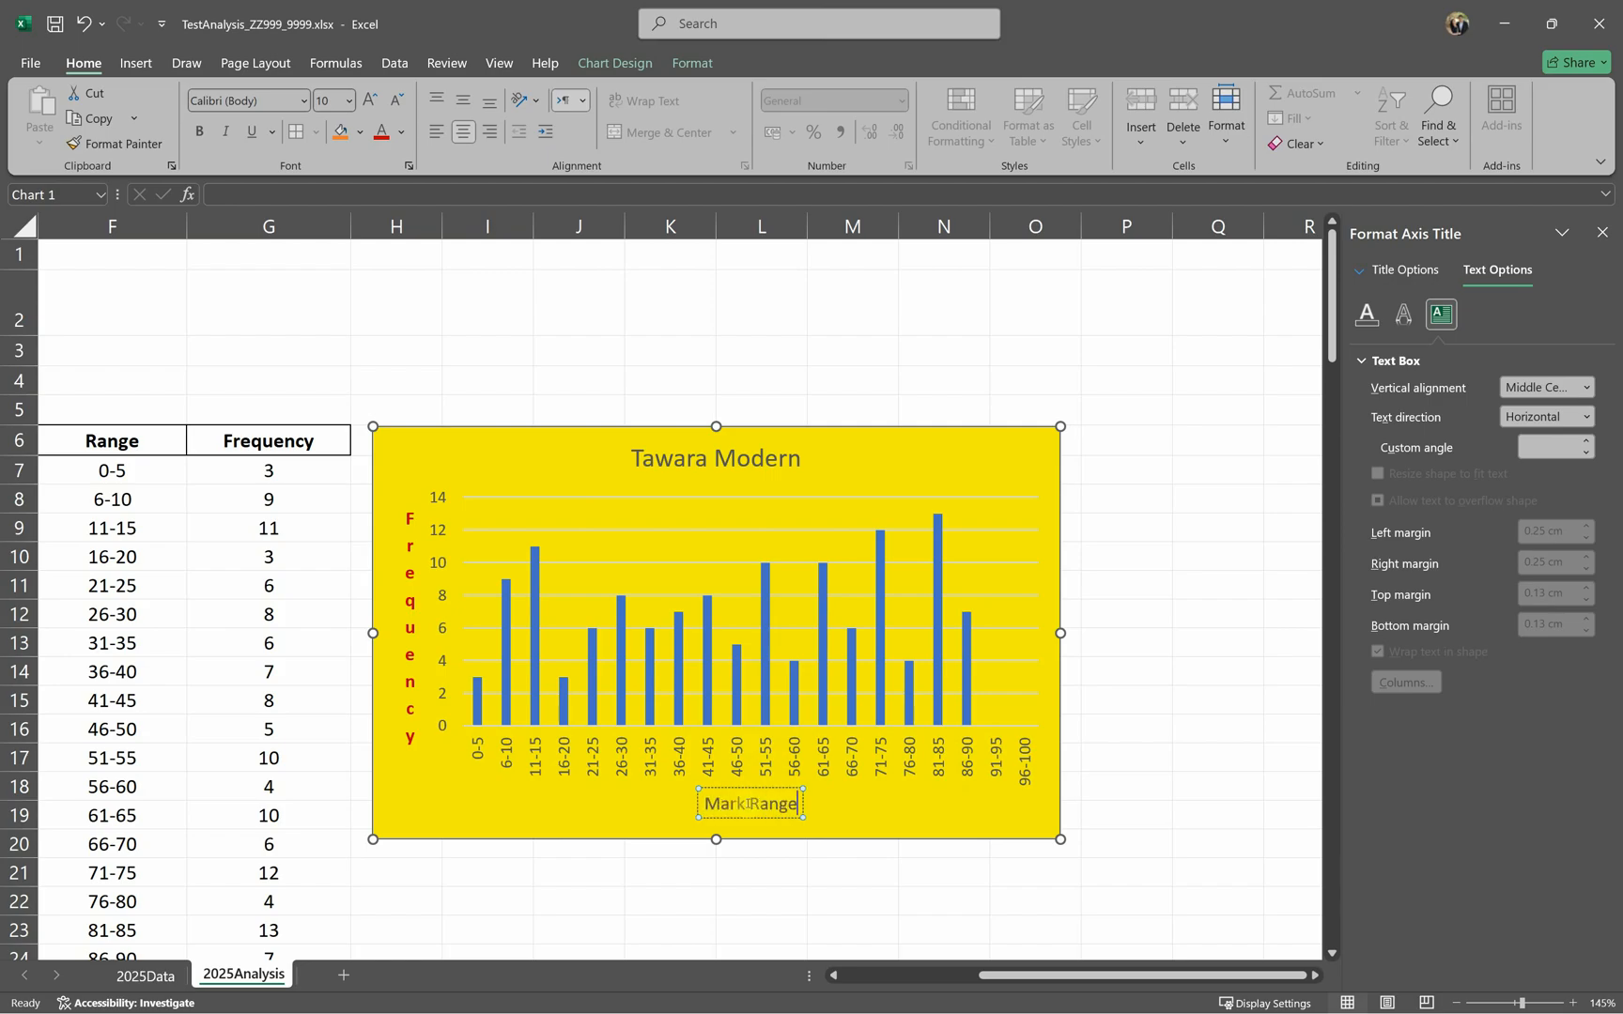
# Step: Check the example chart again and make the "Mark Range" axis title bold and red
pyautogui.hotkey('alt', 'Tab')
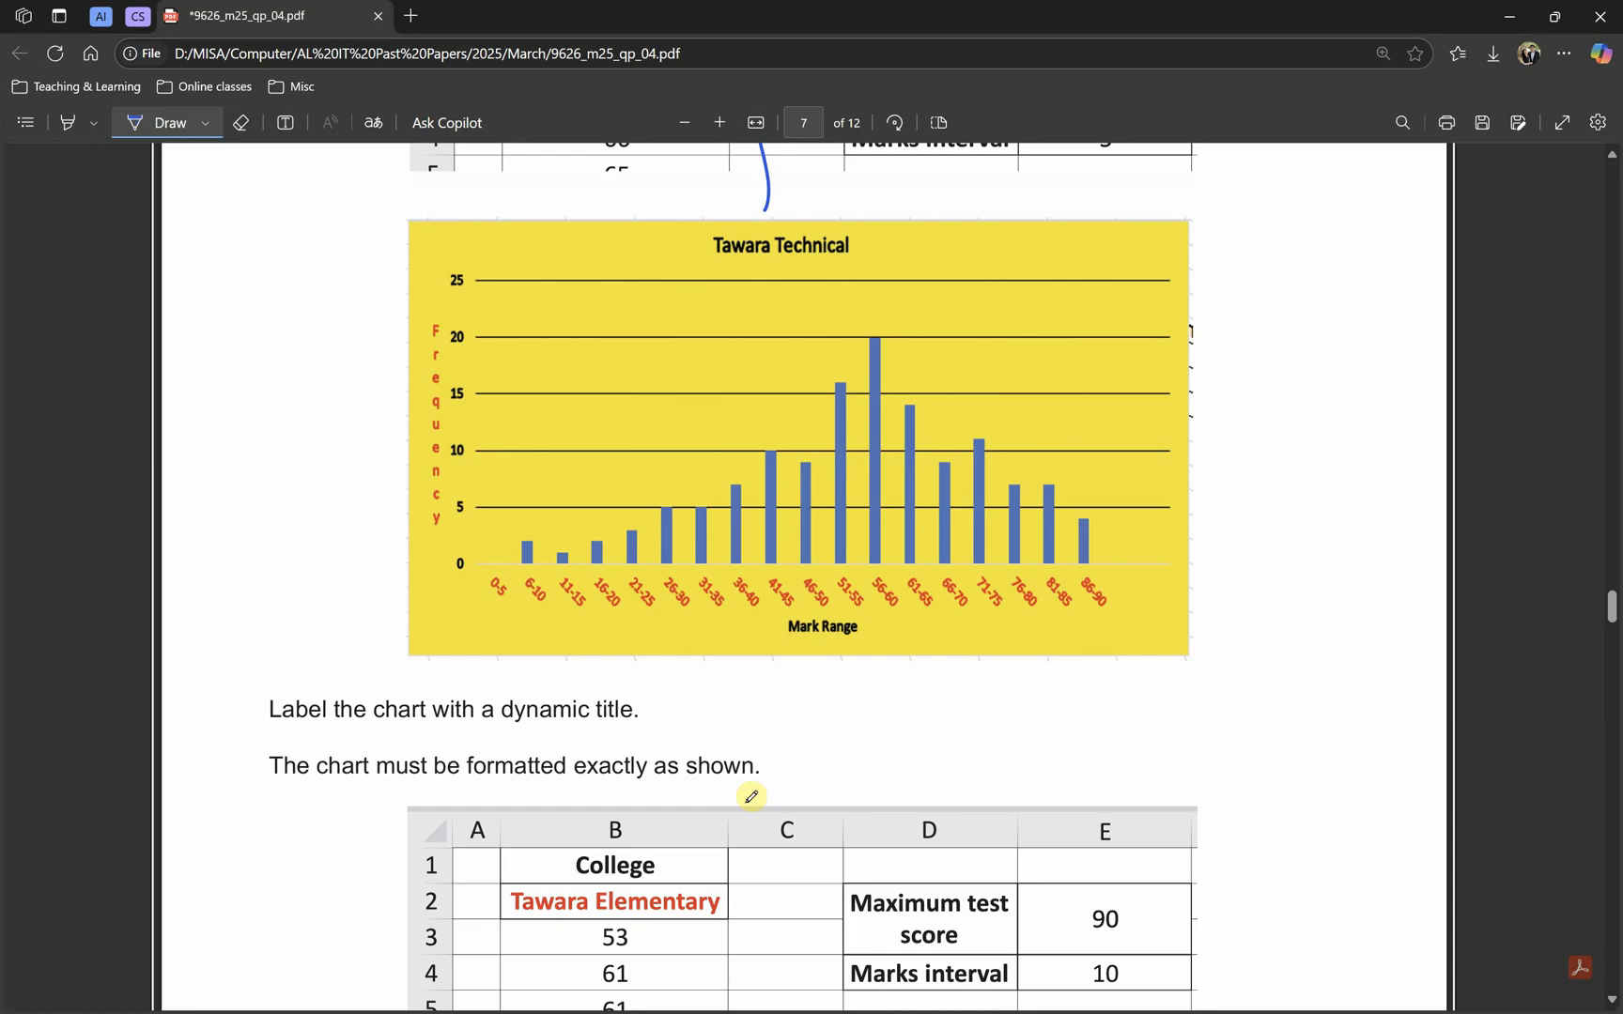
pyautogui.hotkey('alt', 'Tab')
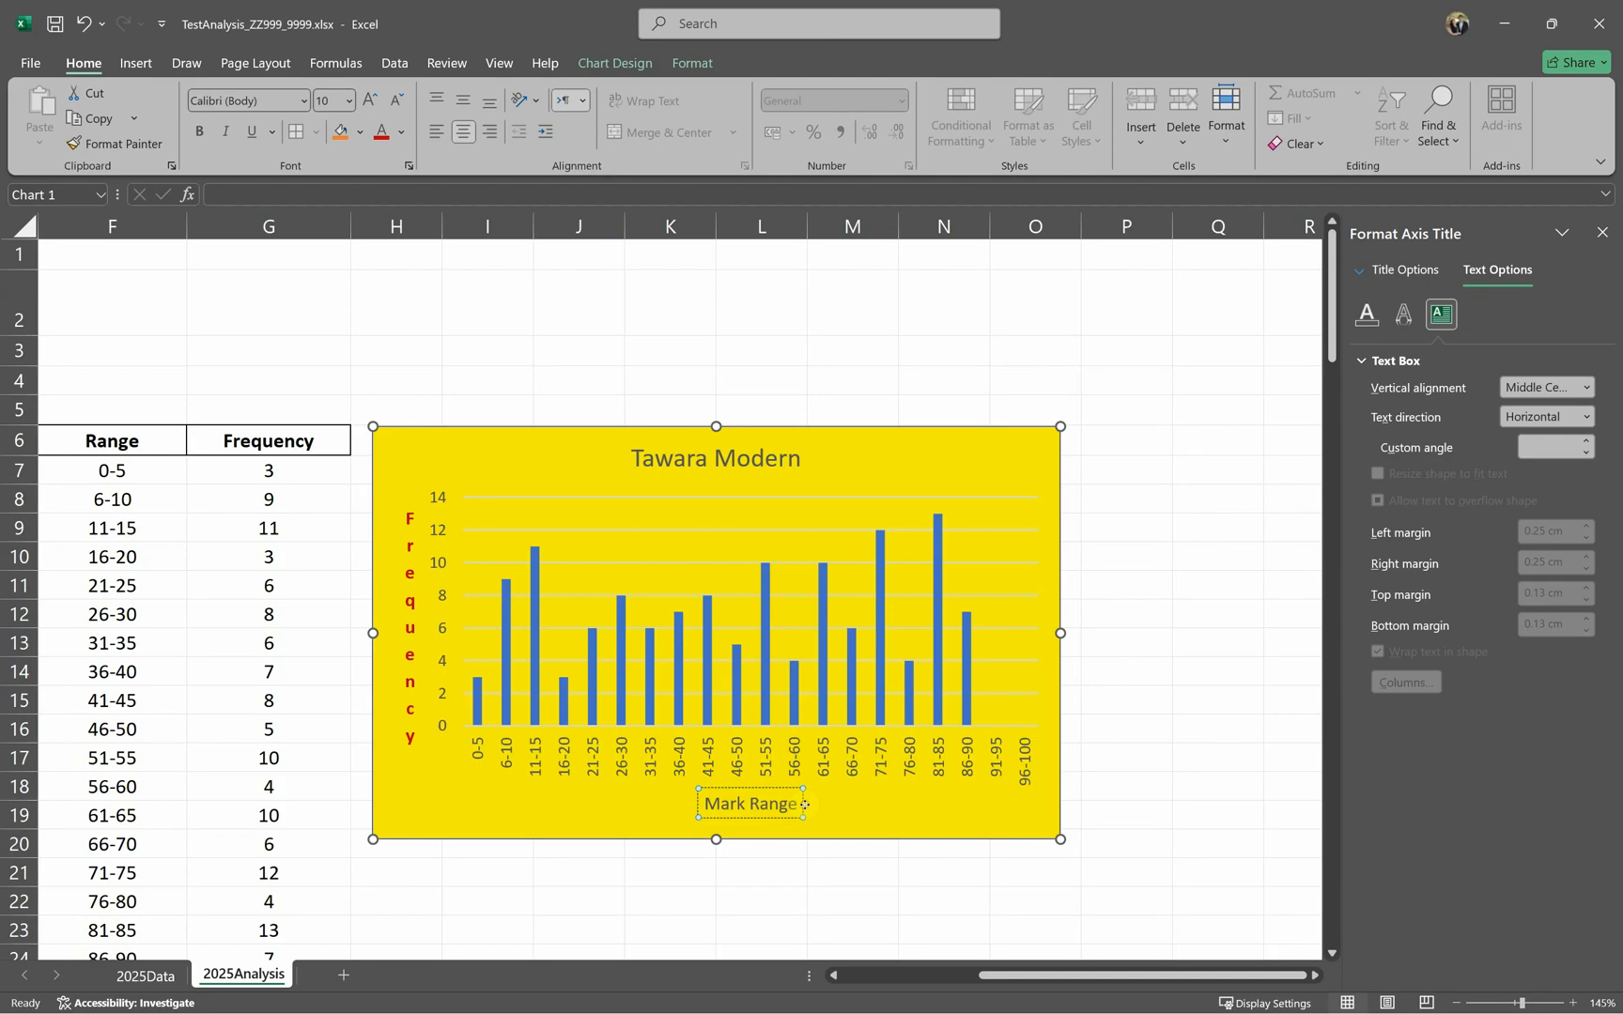
pyautogui.click(805, 805)
pyautogui.hotkey('ctrl', 'b')
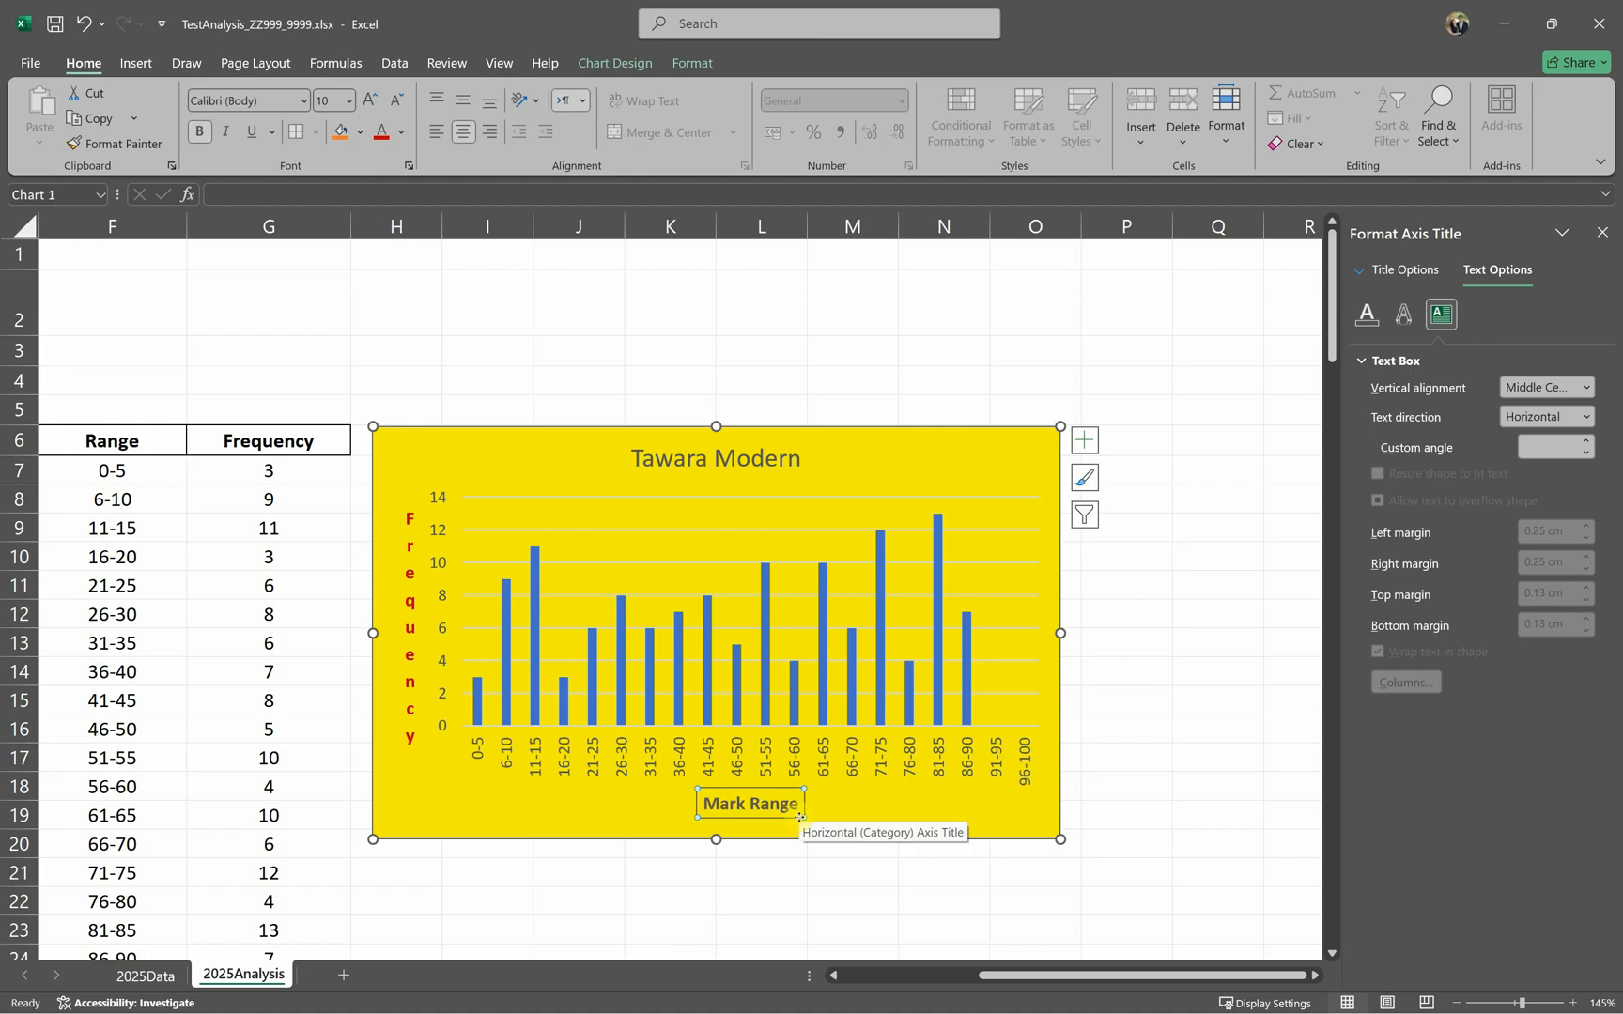
pyautogui.click(383, 138)
# Step: Underline the slanted labels from 0-5 to 31-35 on the PDF's example chart and return to the workbook
pyautogui.hotkey('alt', 'Tab')
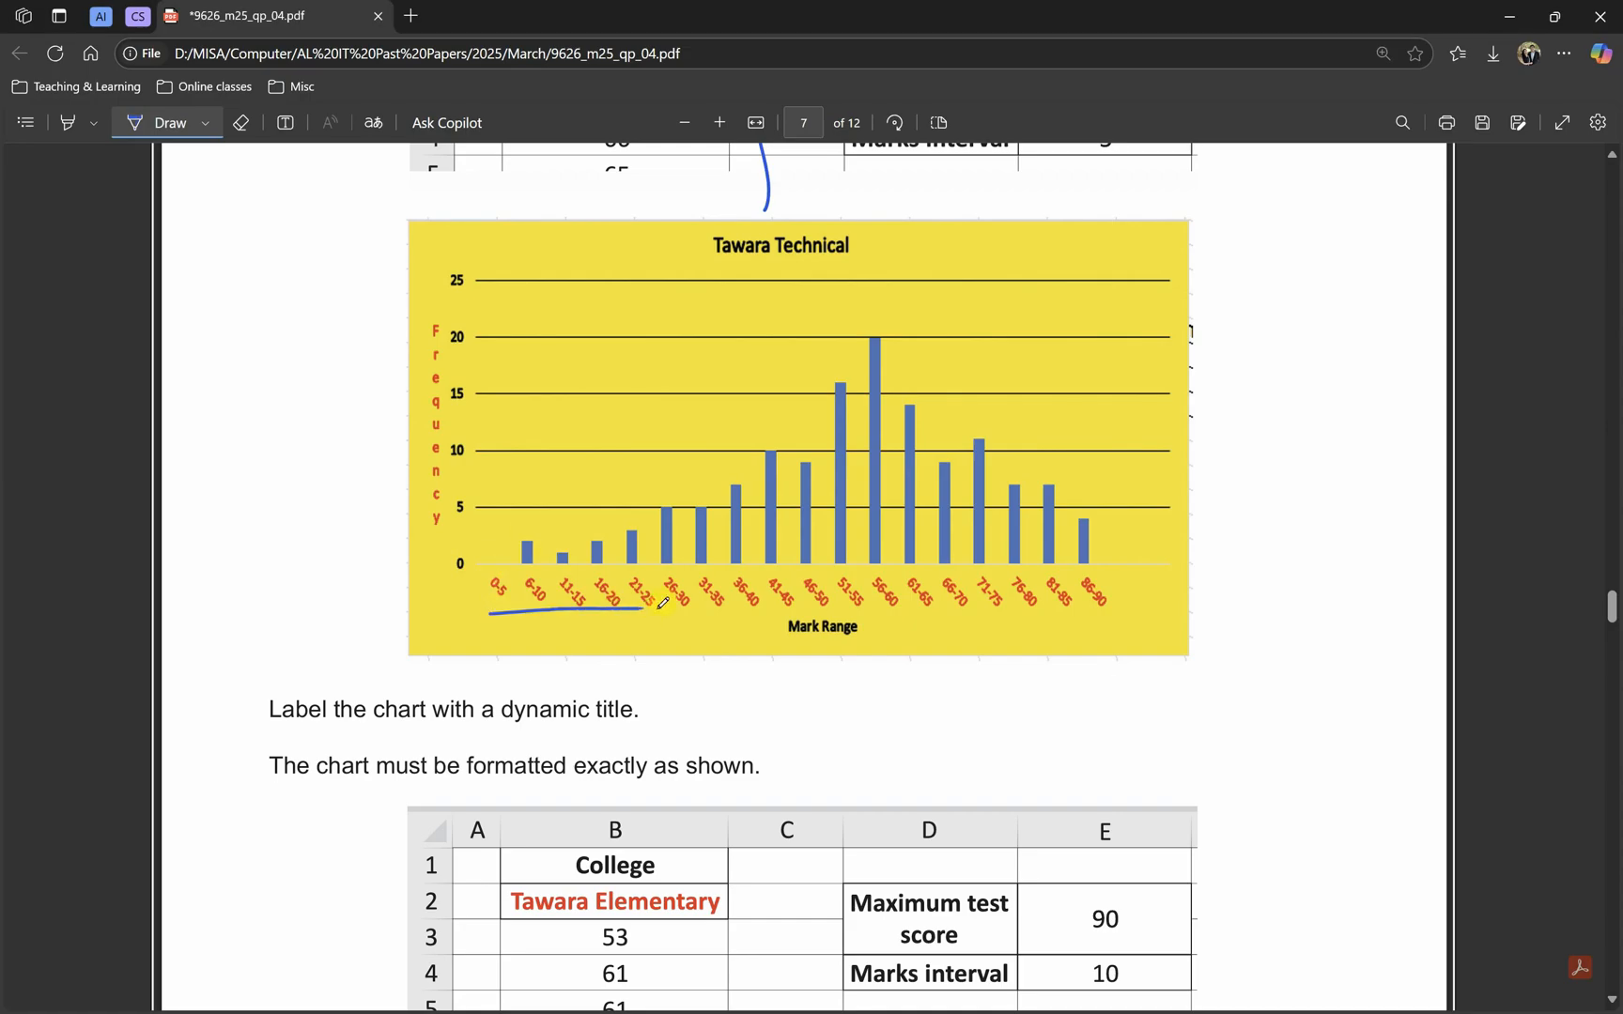
pyautogui.moveTo(730, 609); pyautogui.dragTo(729, 611)
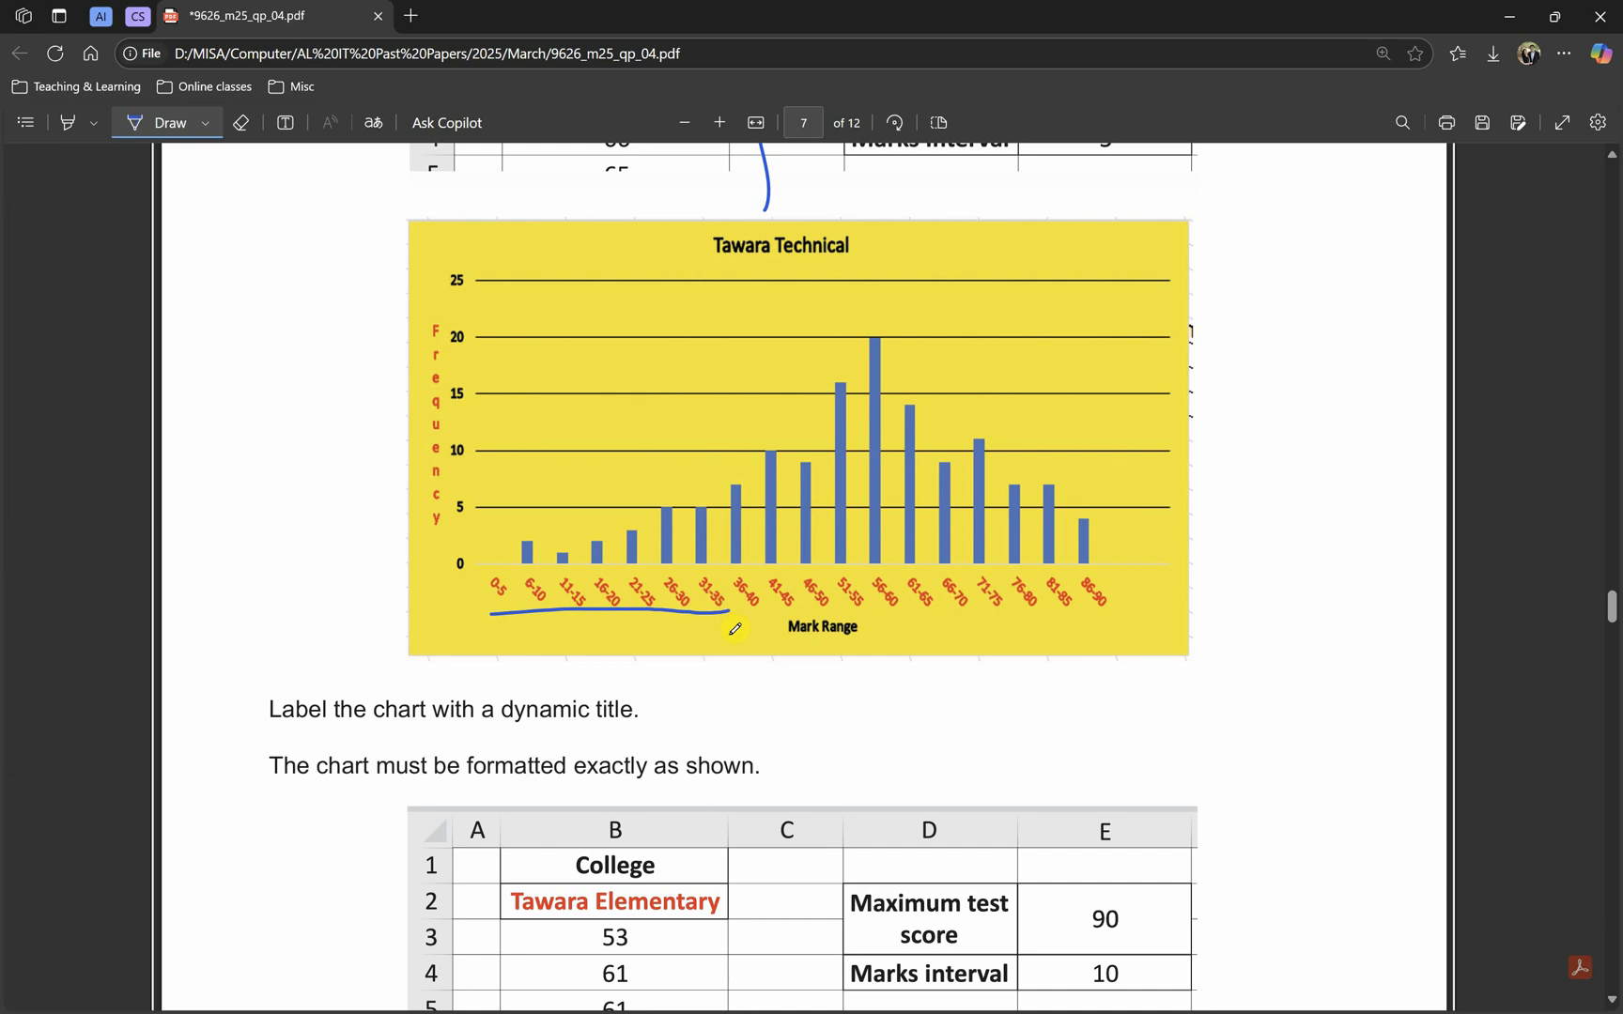
pyautogui.hotkey('alt', 'Tab')
# Step: Select the mark range axis labels and compare their text direction with the slanted labels on the PDF's example chart
pyautogui.click(670, 768)
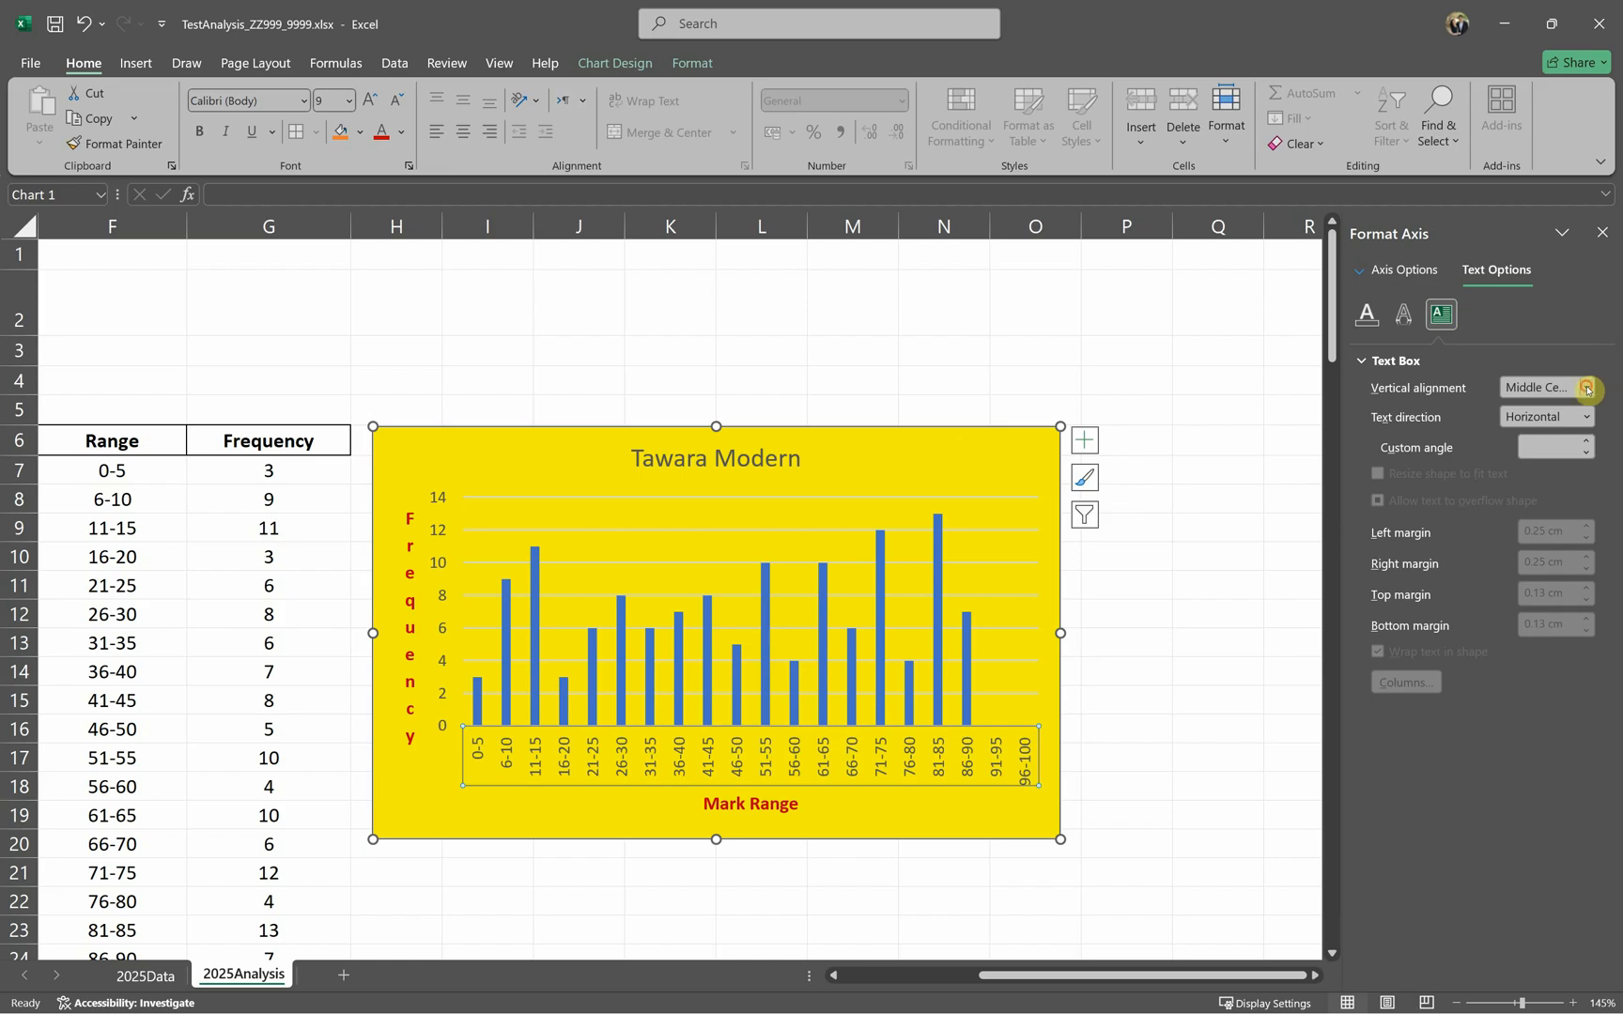
pyautogui.click(1587, 388)
pyautogui.click(1587, 389)
pyautogui.hotkey('alt', 'Tab')
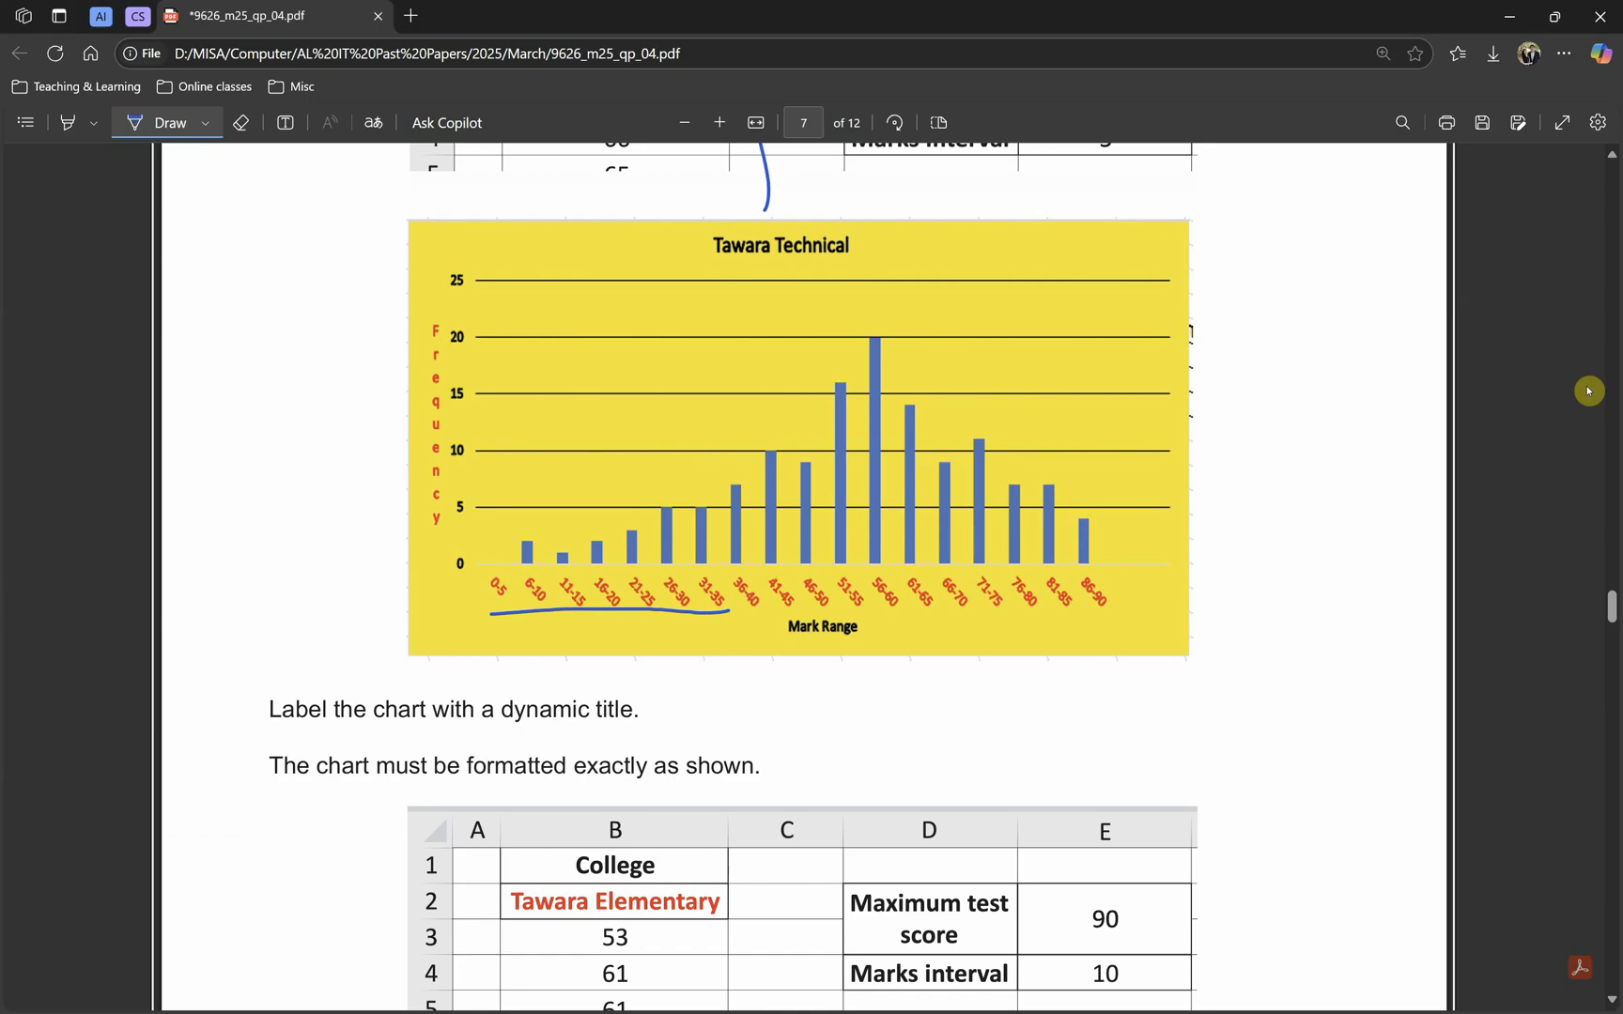
pyautogui.hotkey('alt', 'Tab')
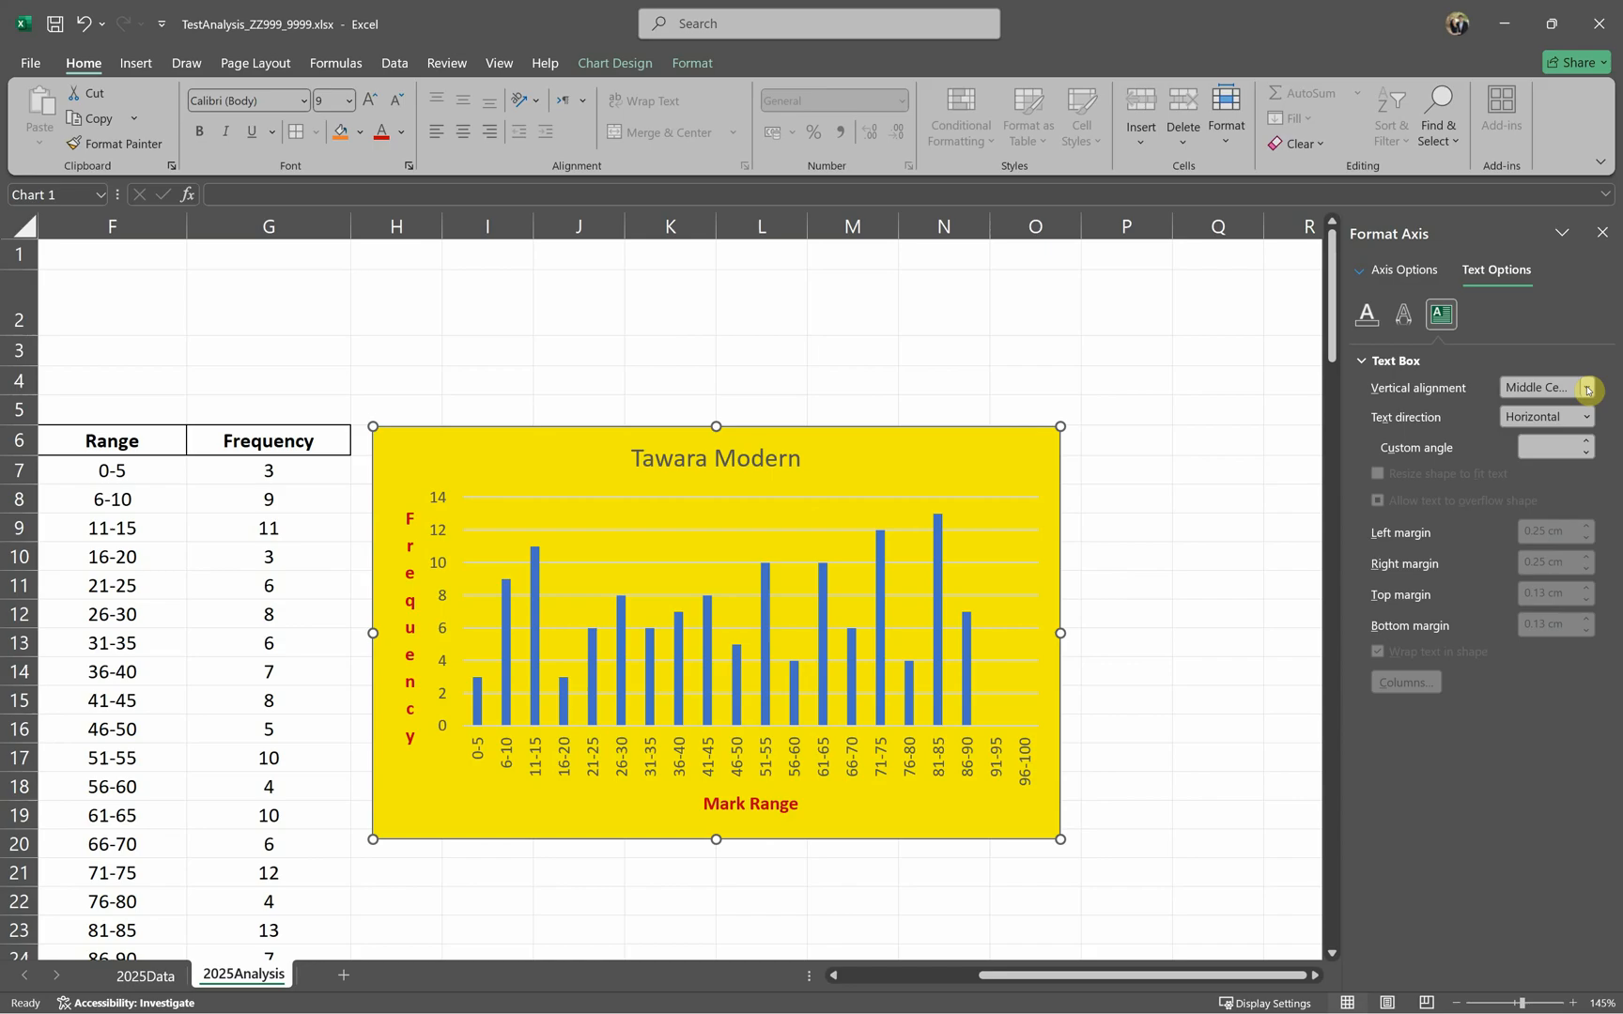
pyautogui.click(1587, 389)
pyautogui.click(1587, 389)
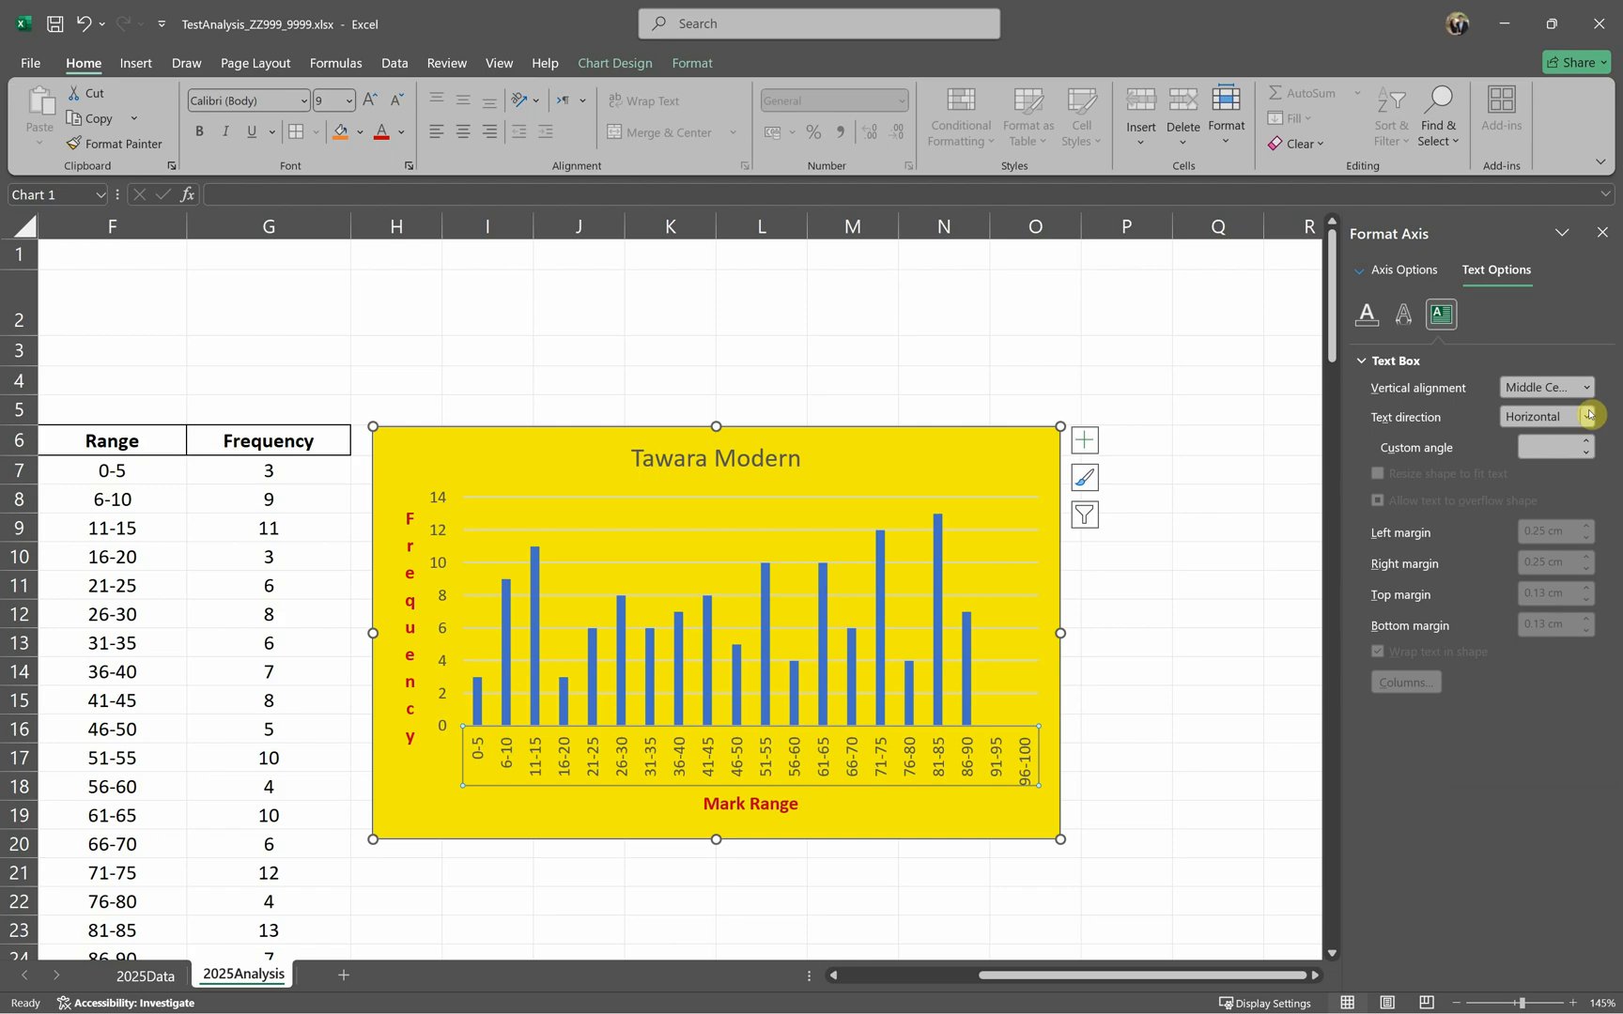
# Step: Slant the mark range axis labels to a custom angle of 47°, checking against the PDF's example chart
pyautogui.click(1587, 441)
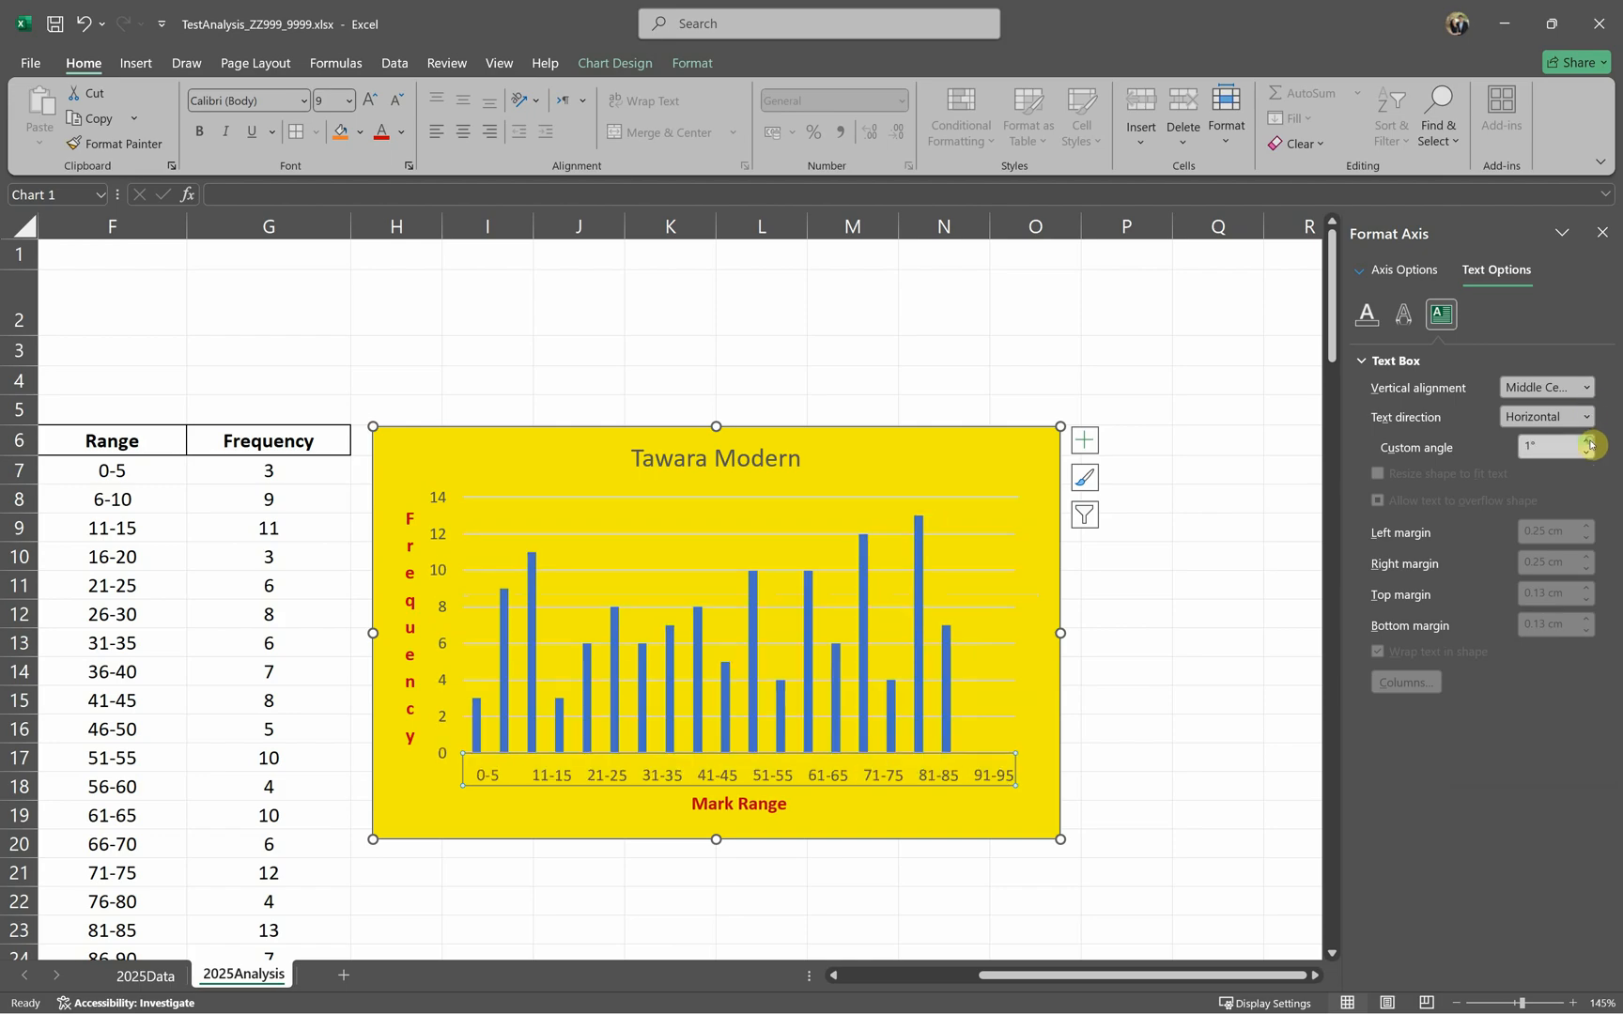
pyautogui.click(1590, 441)
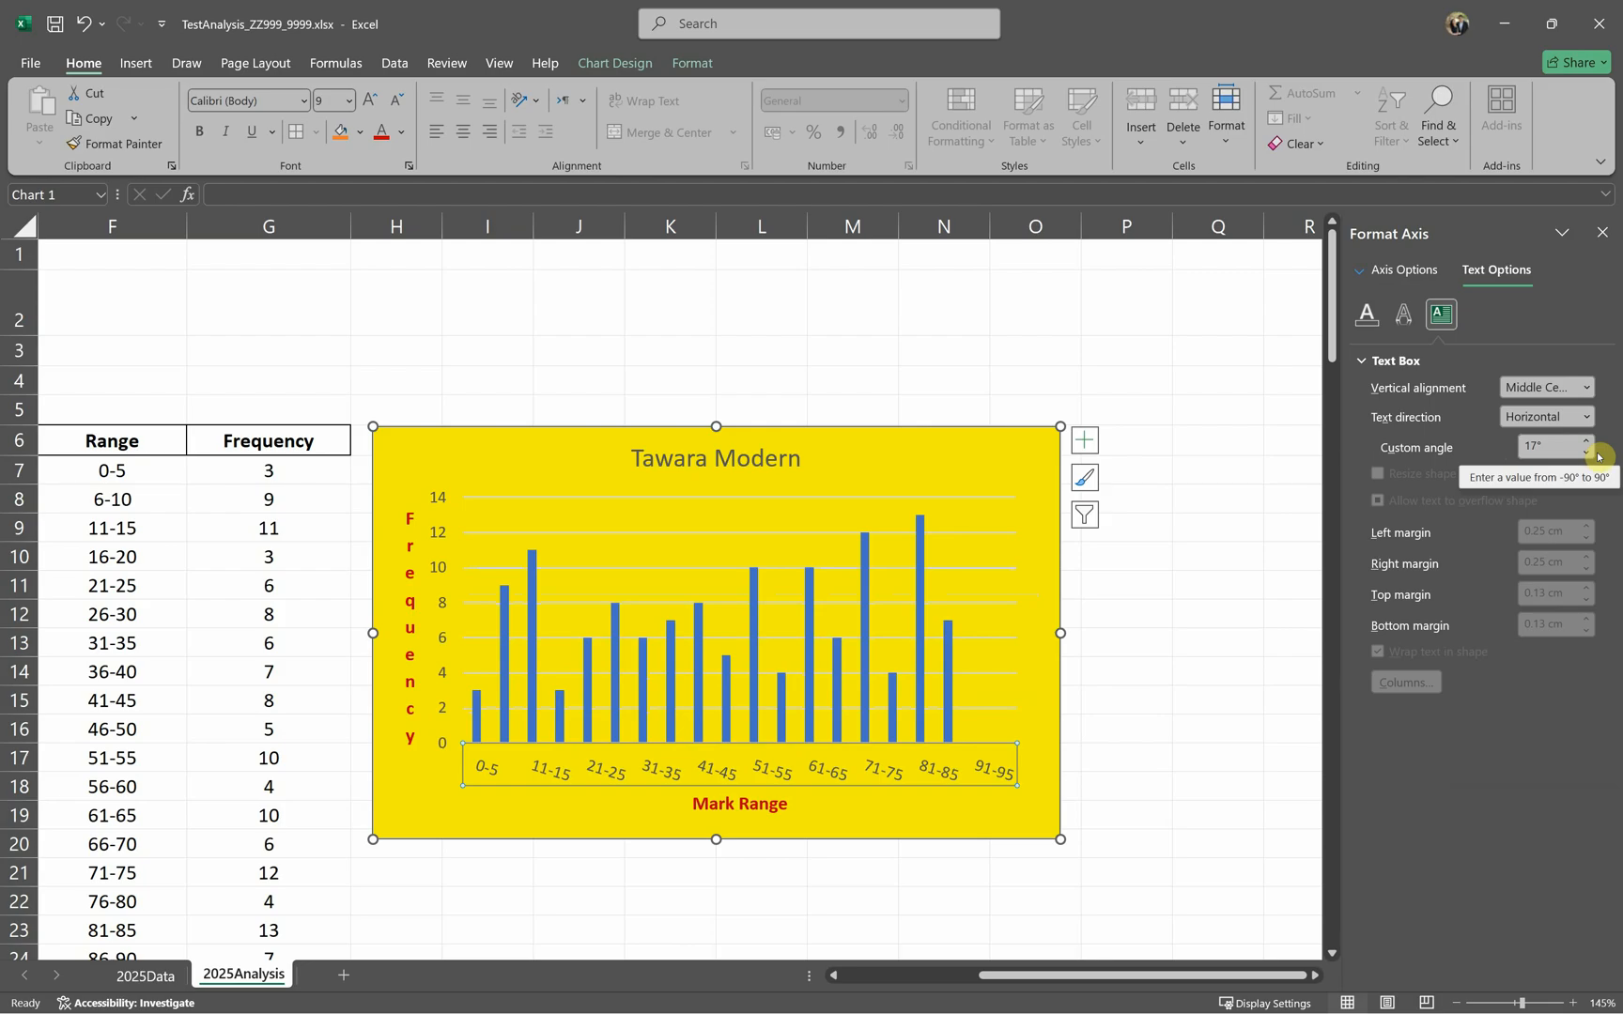
pyautogui.hotkey('alt', 'Tab')
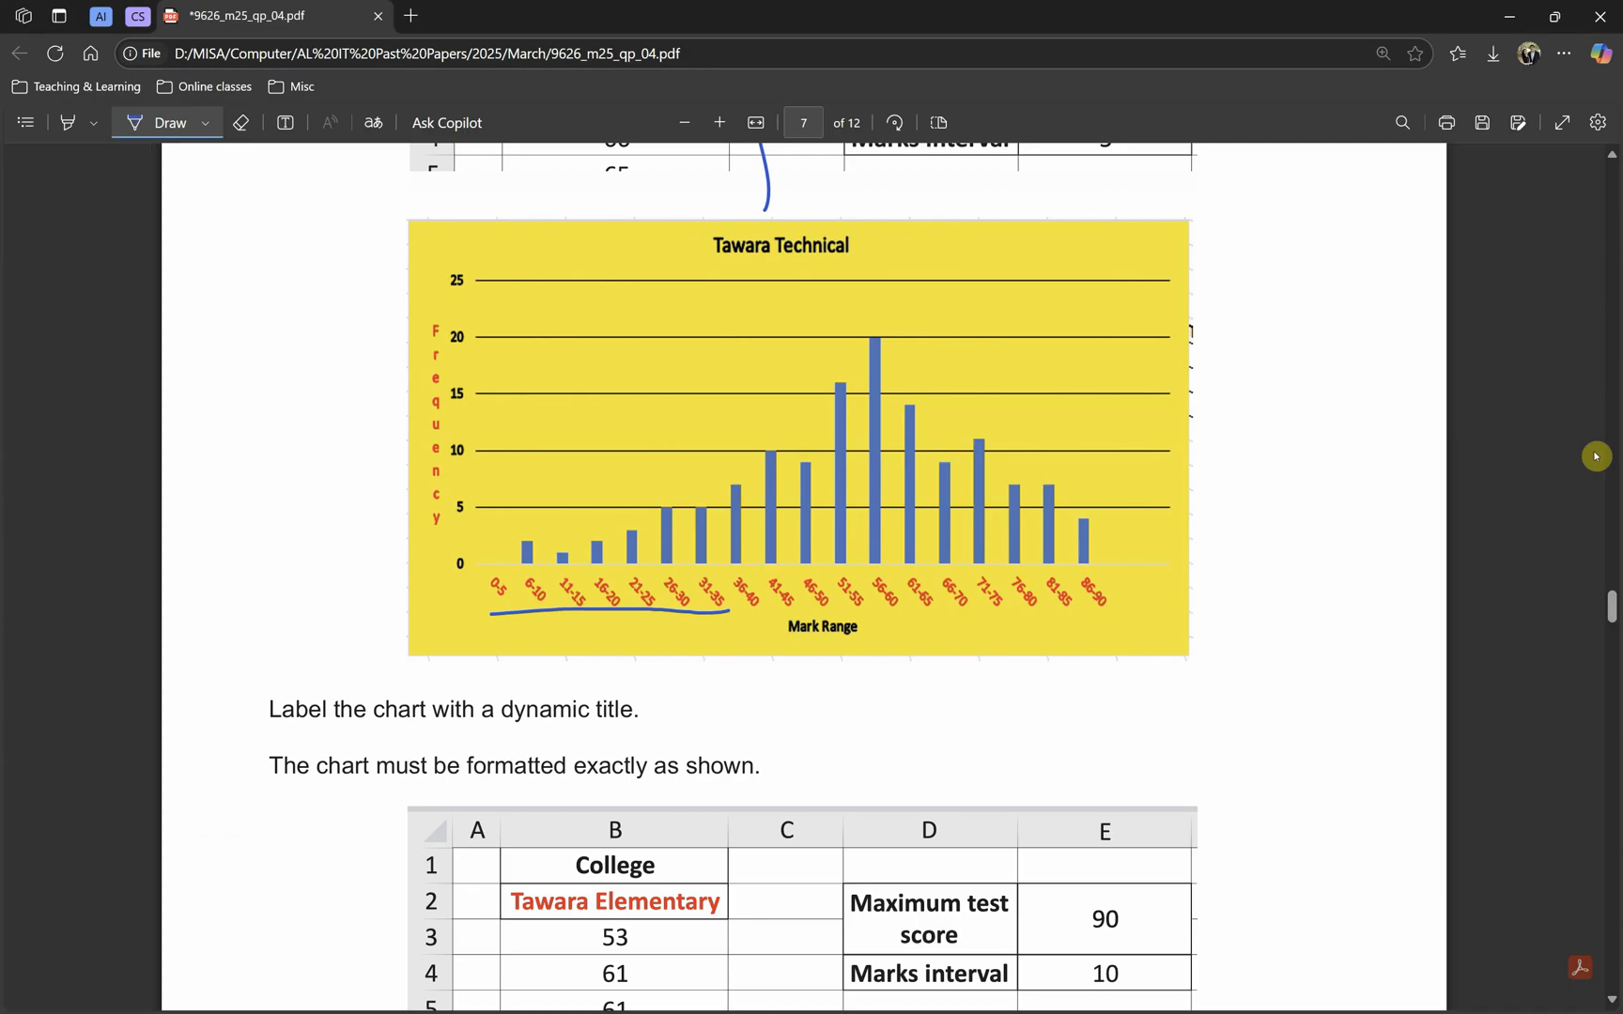
pyautogui.hotkey('alt', 'Tab')
pyautogui.click(1587, 444)
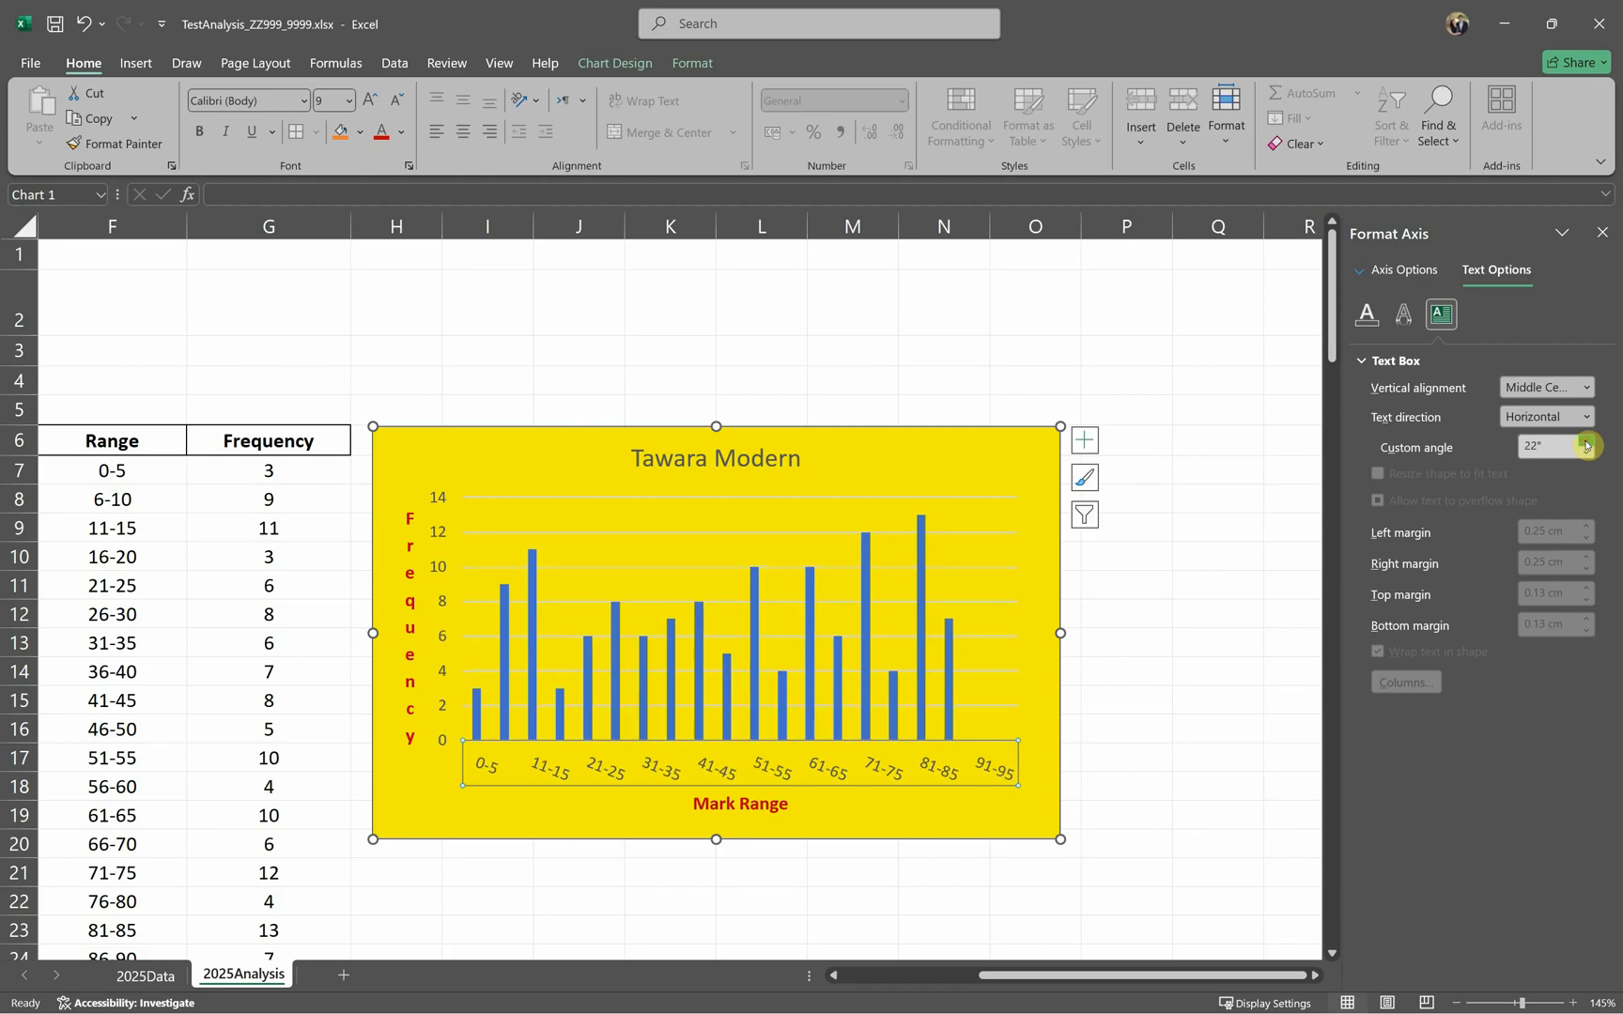
pyautogui.hotkey('alt', 'Tab')
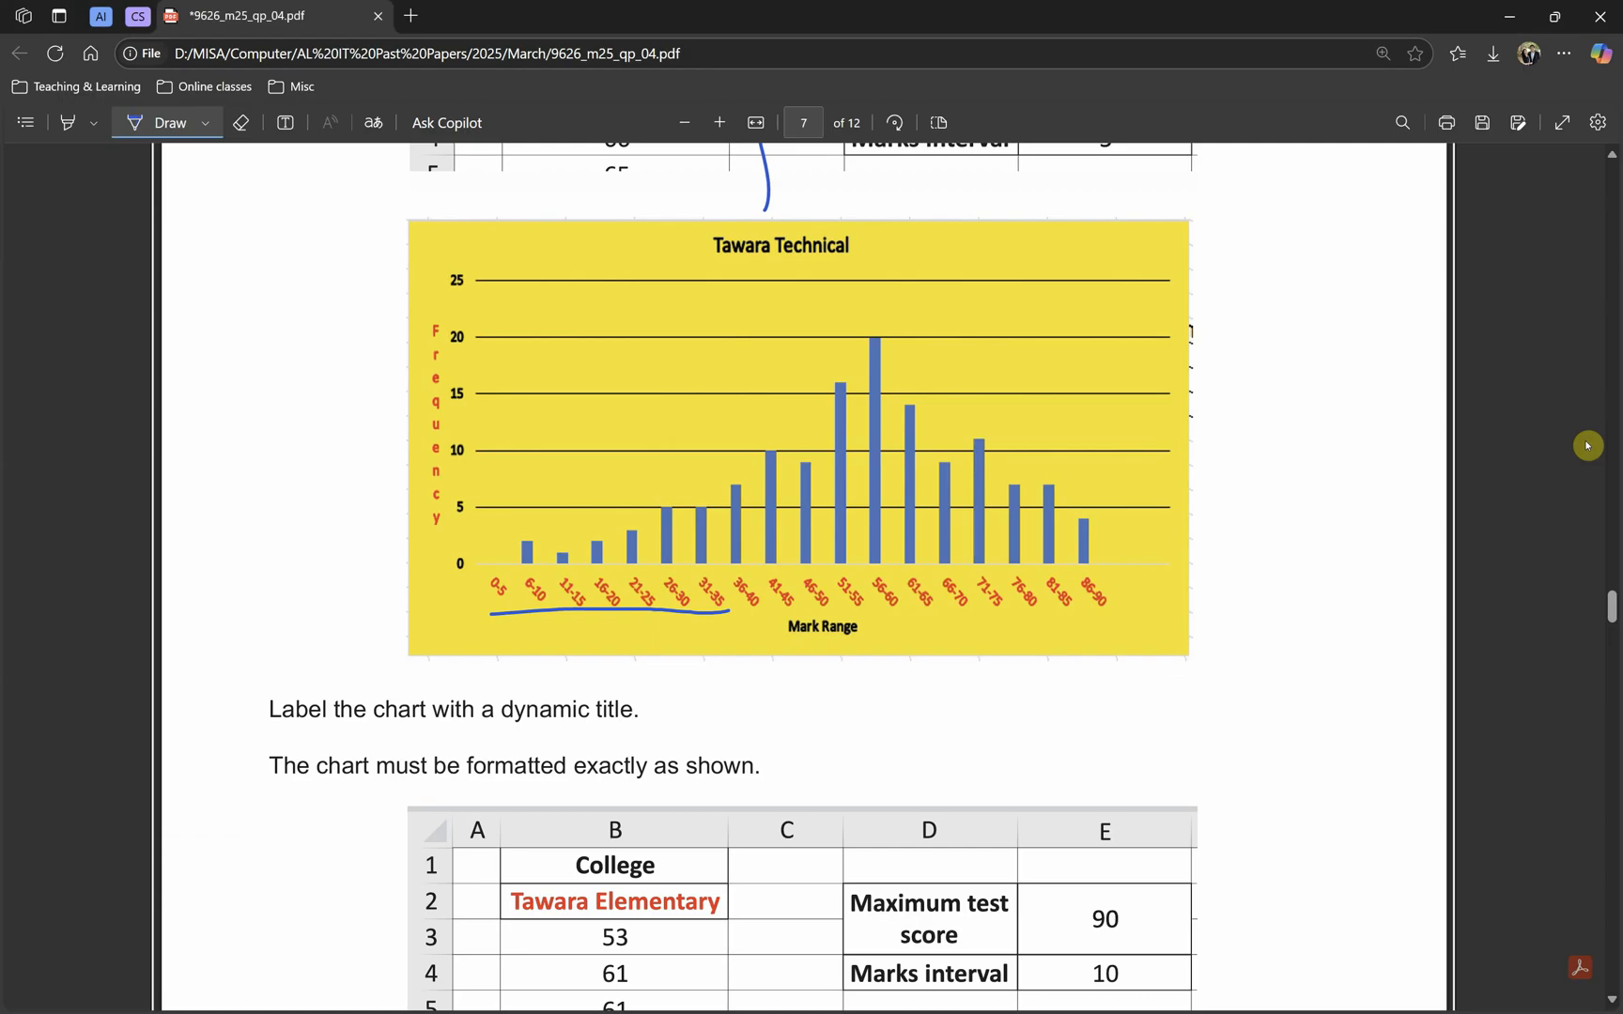
pyautogui.hotkey('alt', 'Tab')
pyautogui.click(1587, 445)
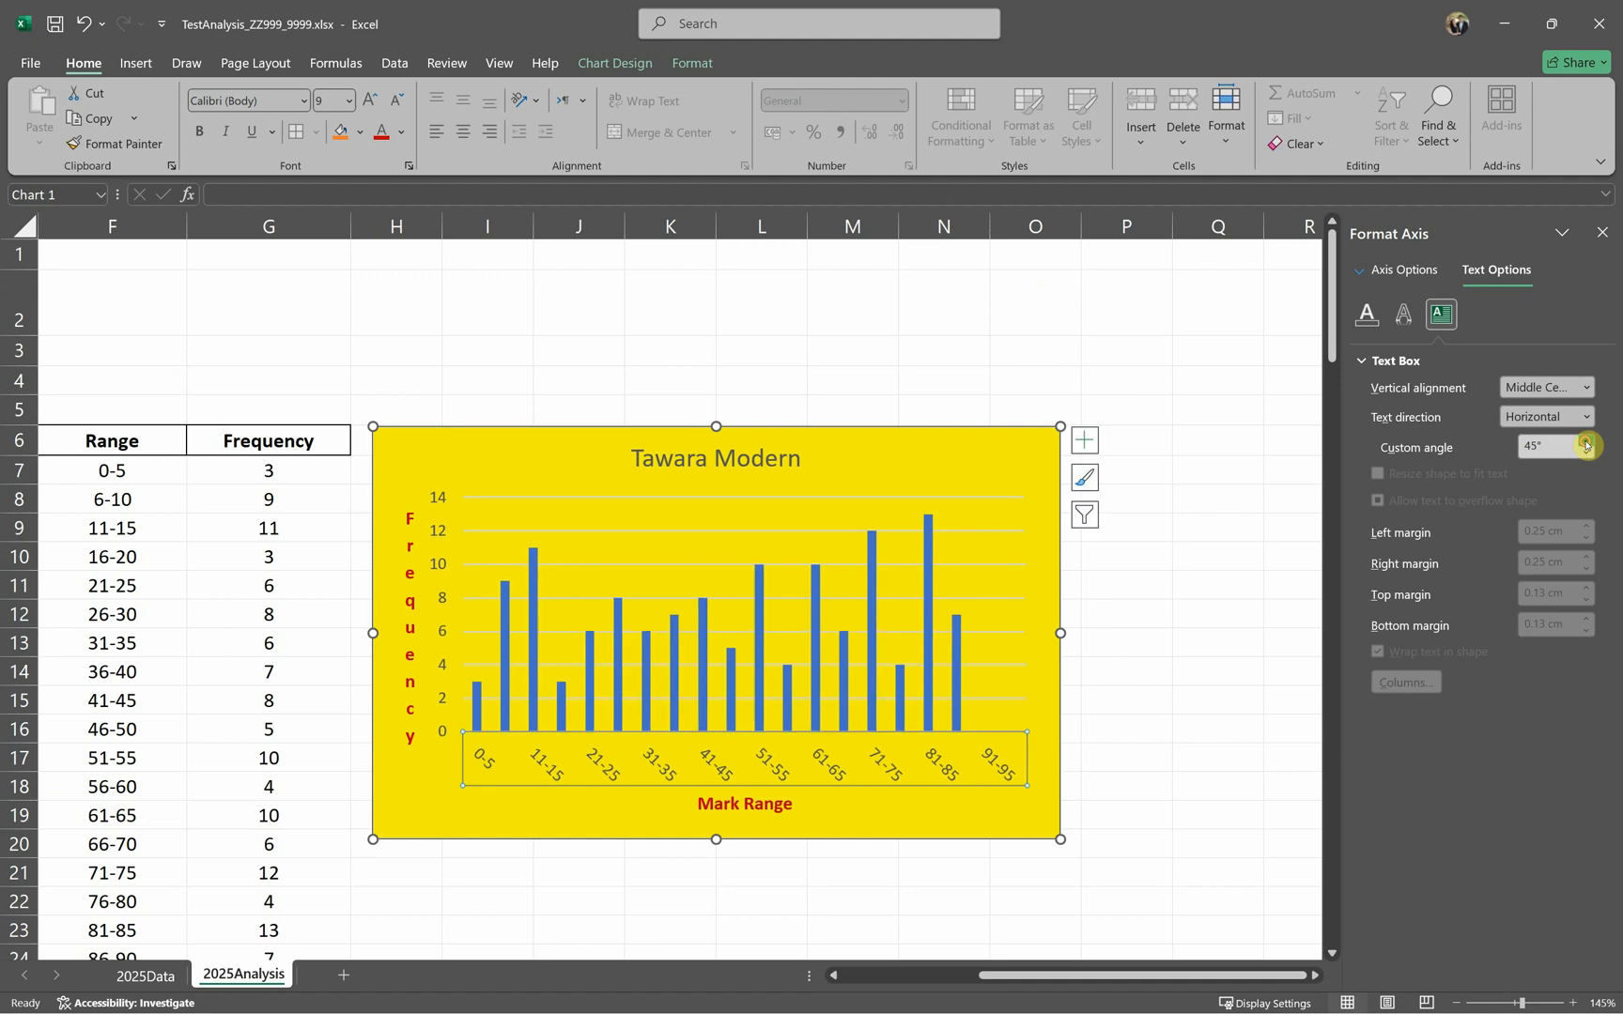
pyautogui.hotkey('alt', 'Tab')
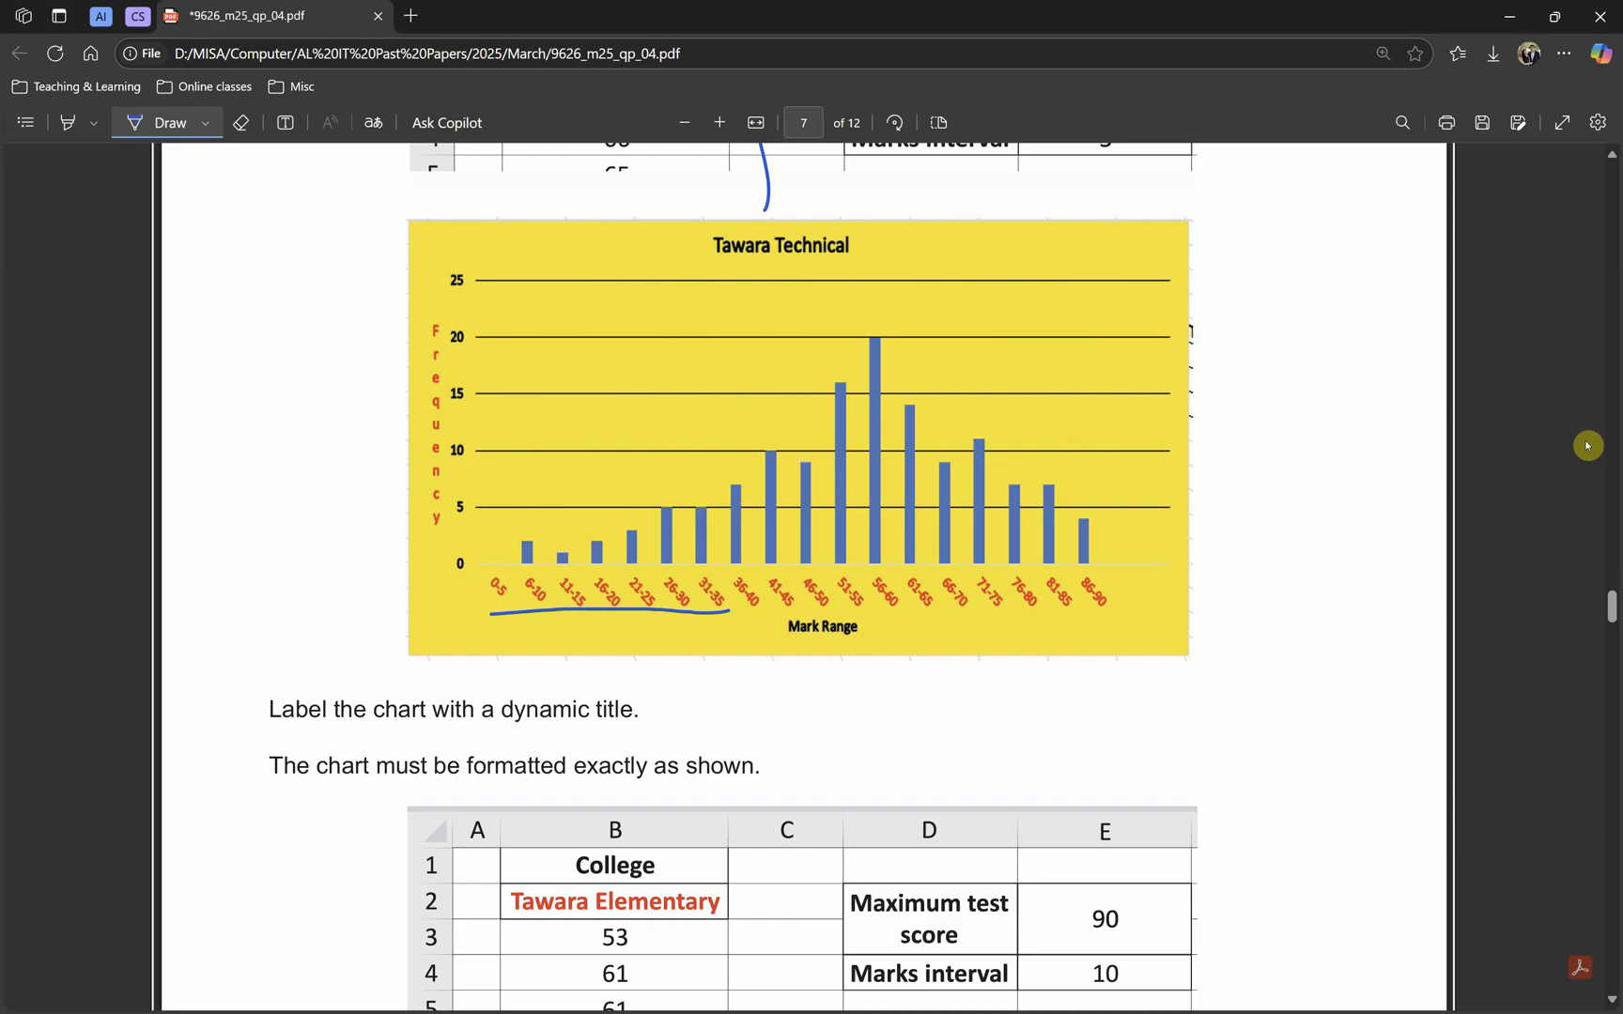
pyautogui.hotkey('alt', 'Tab')
pyautogui.hotkey('alt', 'Tab')
pyautogui.hotkey('alt', 'Tab')
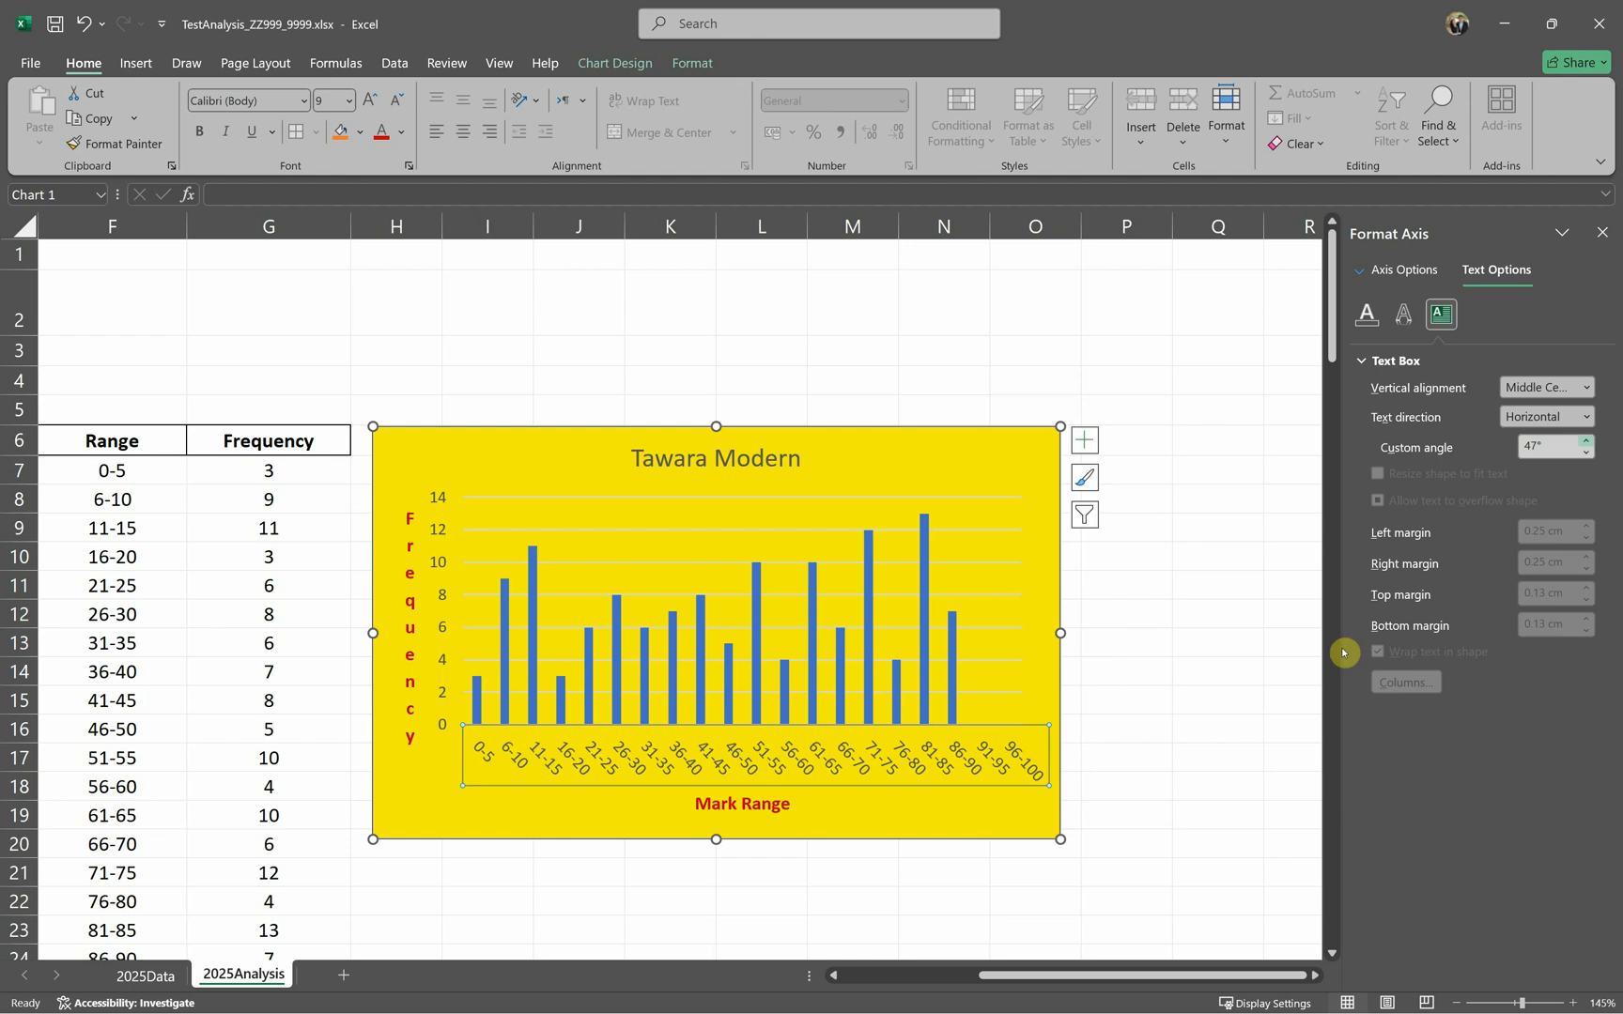
# Step: Enlarge the chart so it spans about columns H to S and rows 6 to 22
pyautogui.moveTo(1060, 839); pyautogui.dragTo(1270, 861)
pyautogui.keyDown('ctrl'); pyautogui.scroll(-2, 1146, 850); pyautogui.keyUp('ctrl')
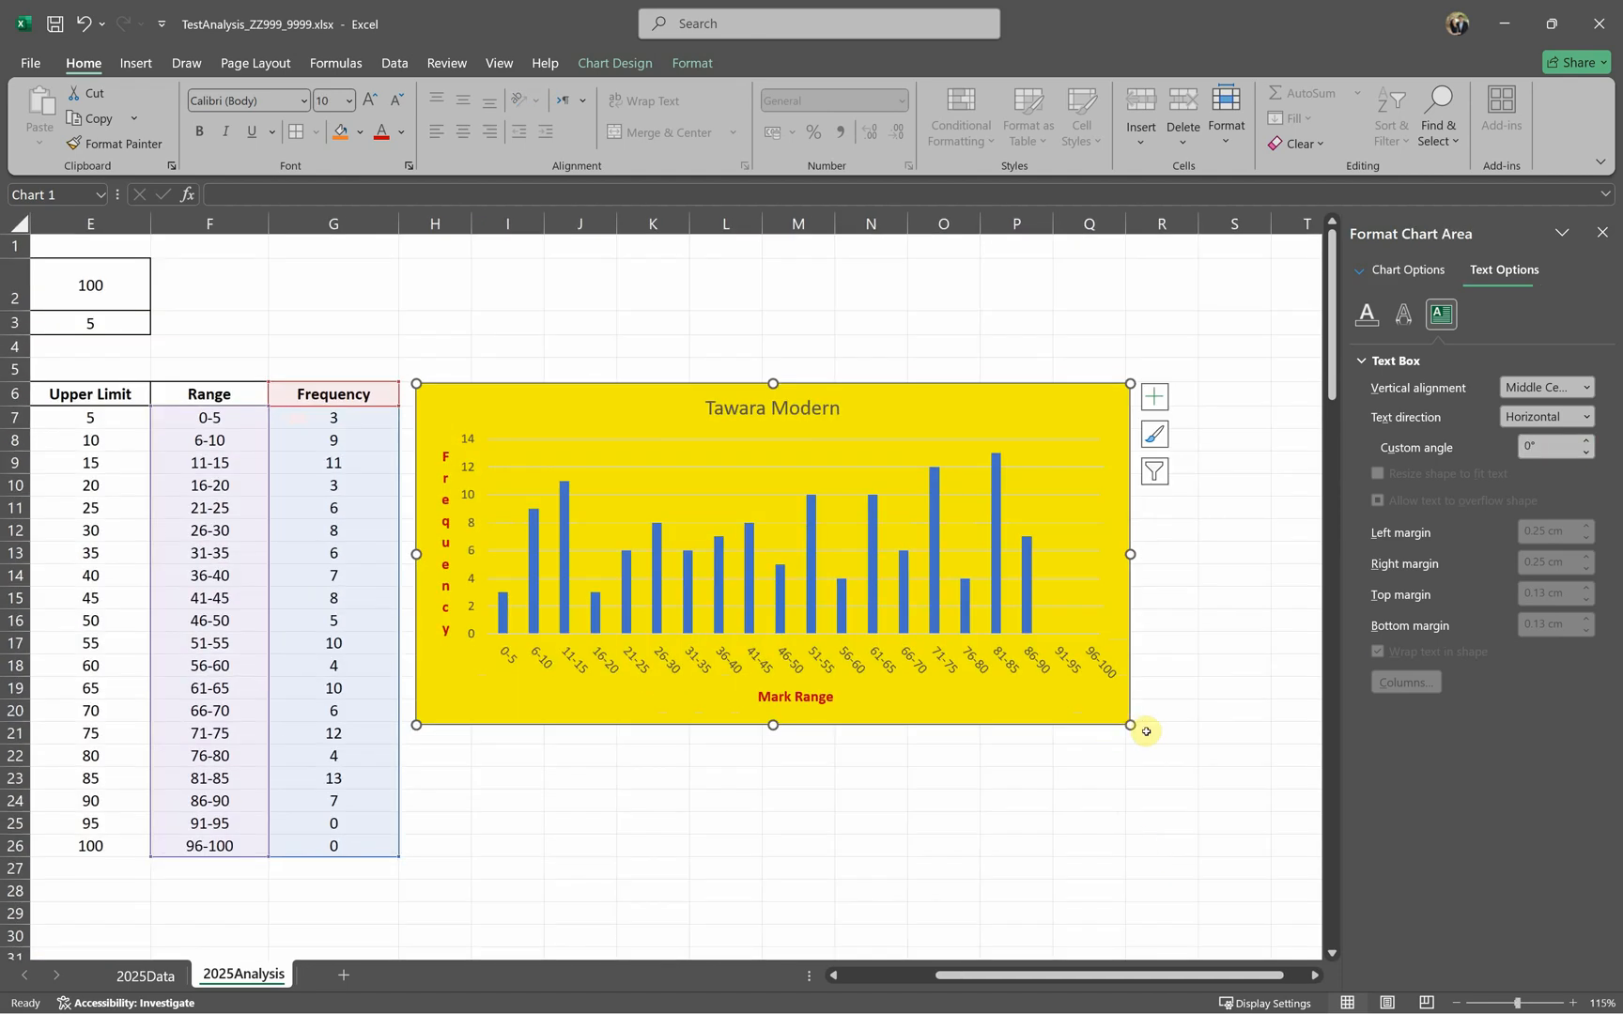
pyautogui.moveTo(1131, 726); pyautogui.dragTo(1253, 771)
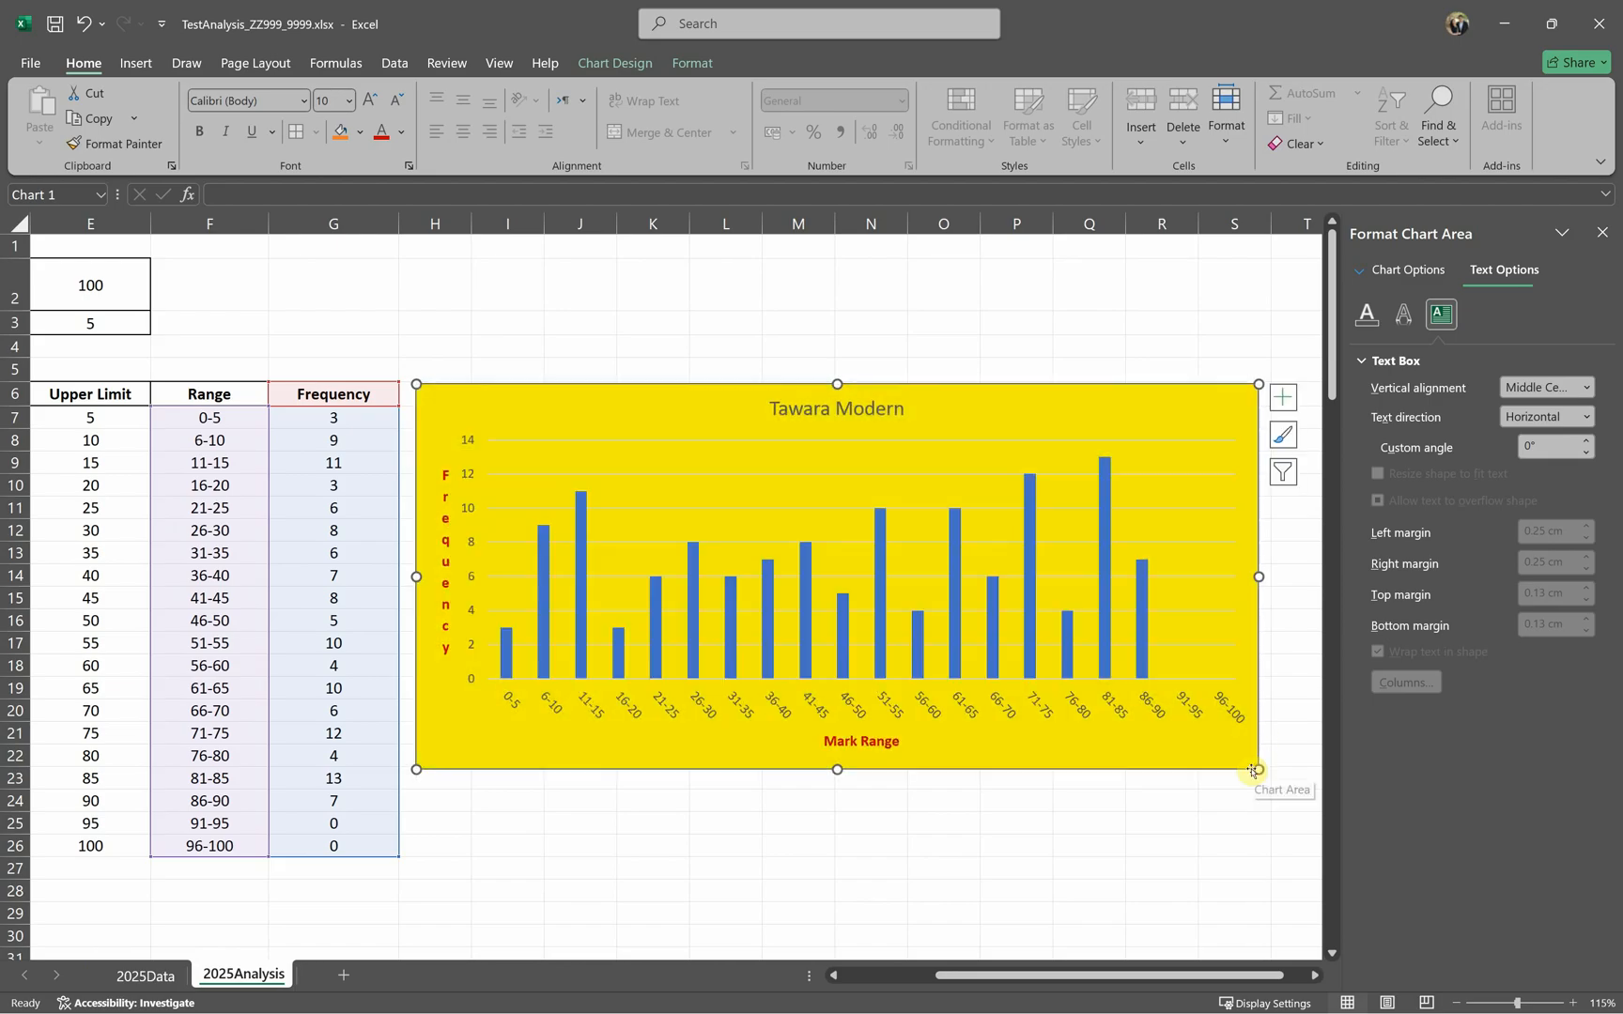
# Step: Compare the slanted mark range labels with the PDF example and make them bold and red
pyautogui.click(1185, 703)
pyautogui.hotkey('alt', 'Tab')
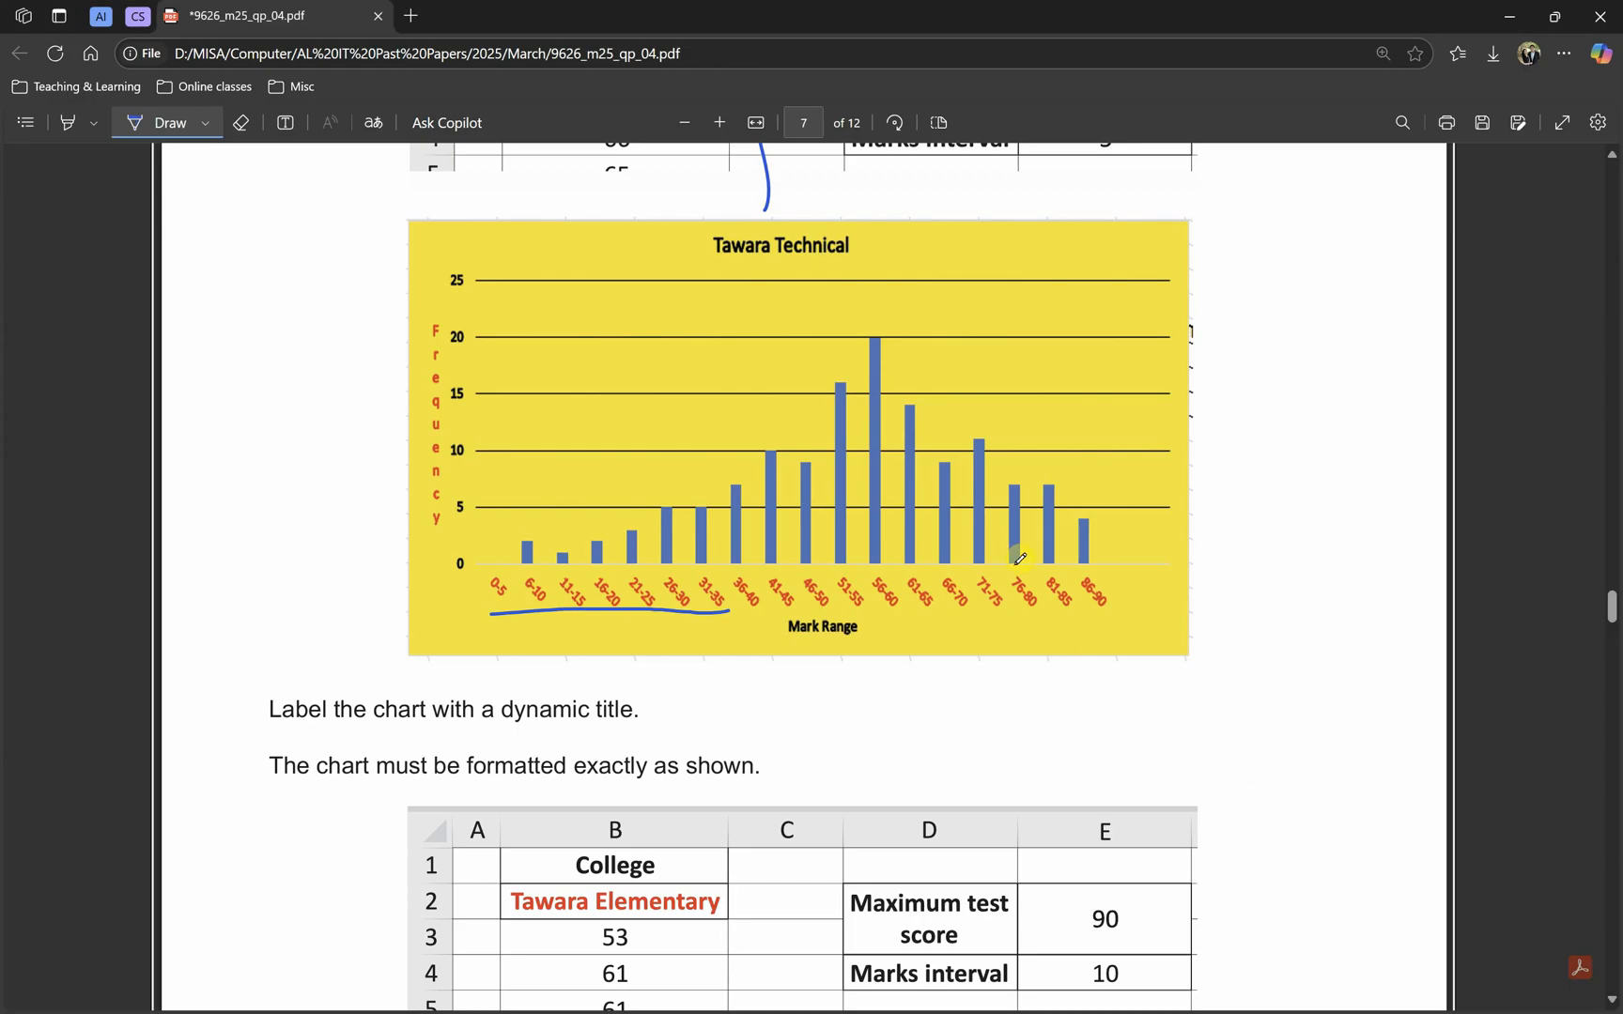
pyautogui.hotkey('alt', 'Tab')
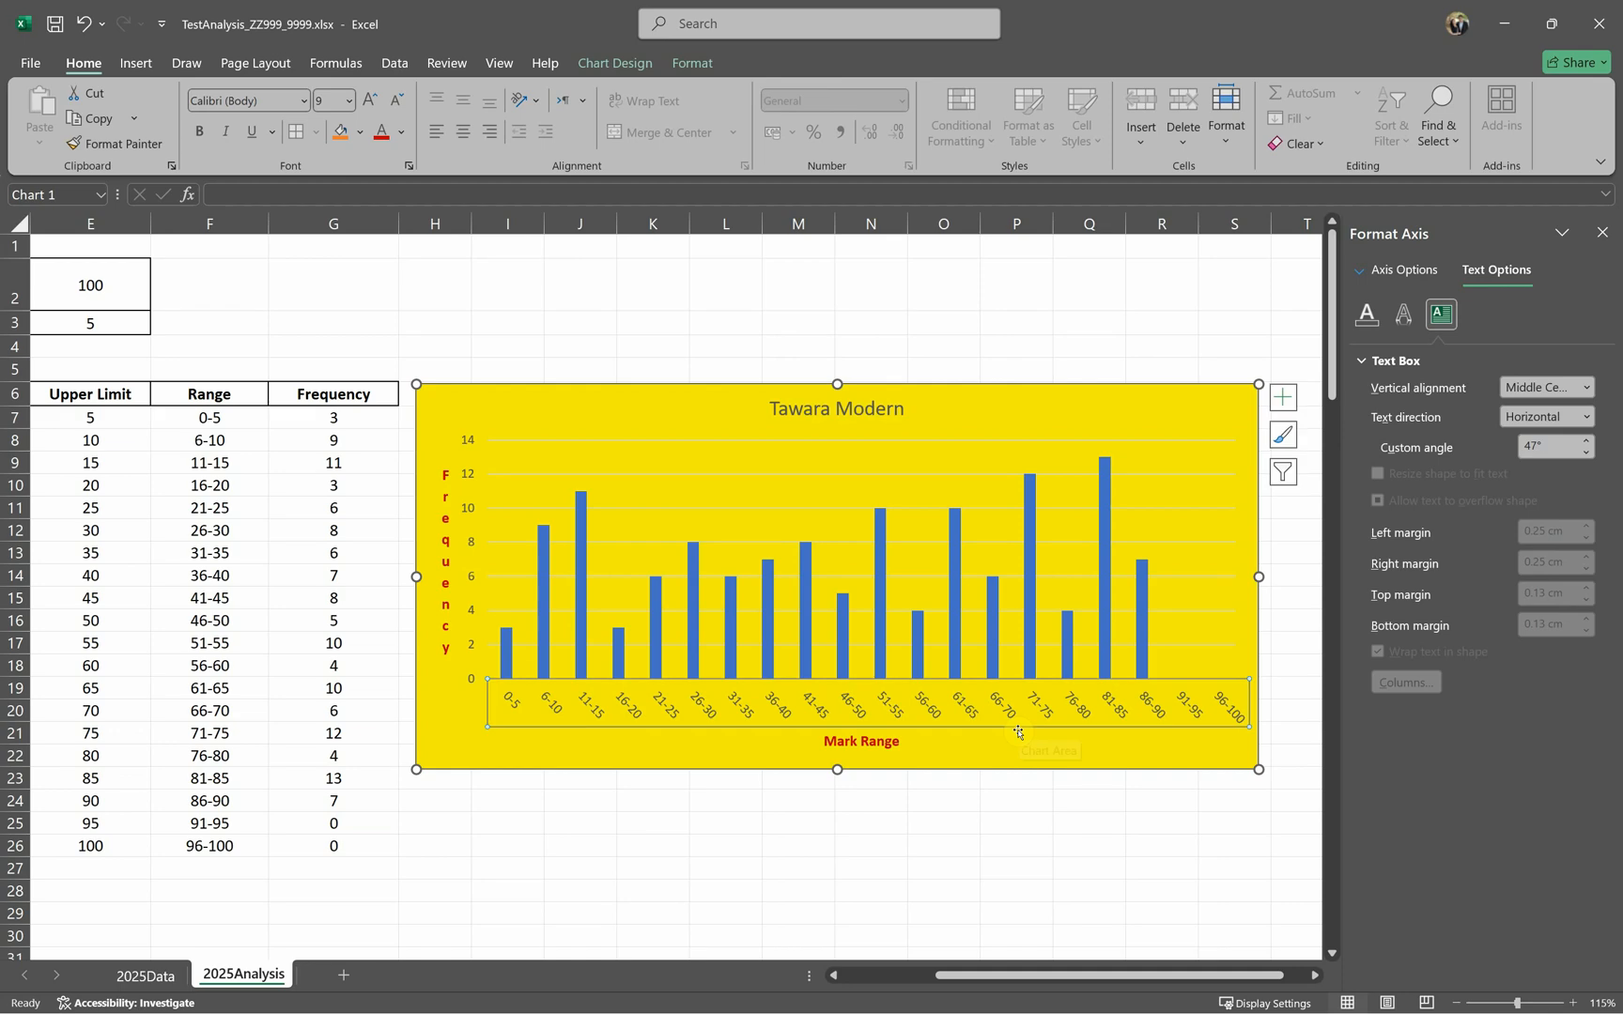
pyautogui.click(381, 133)
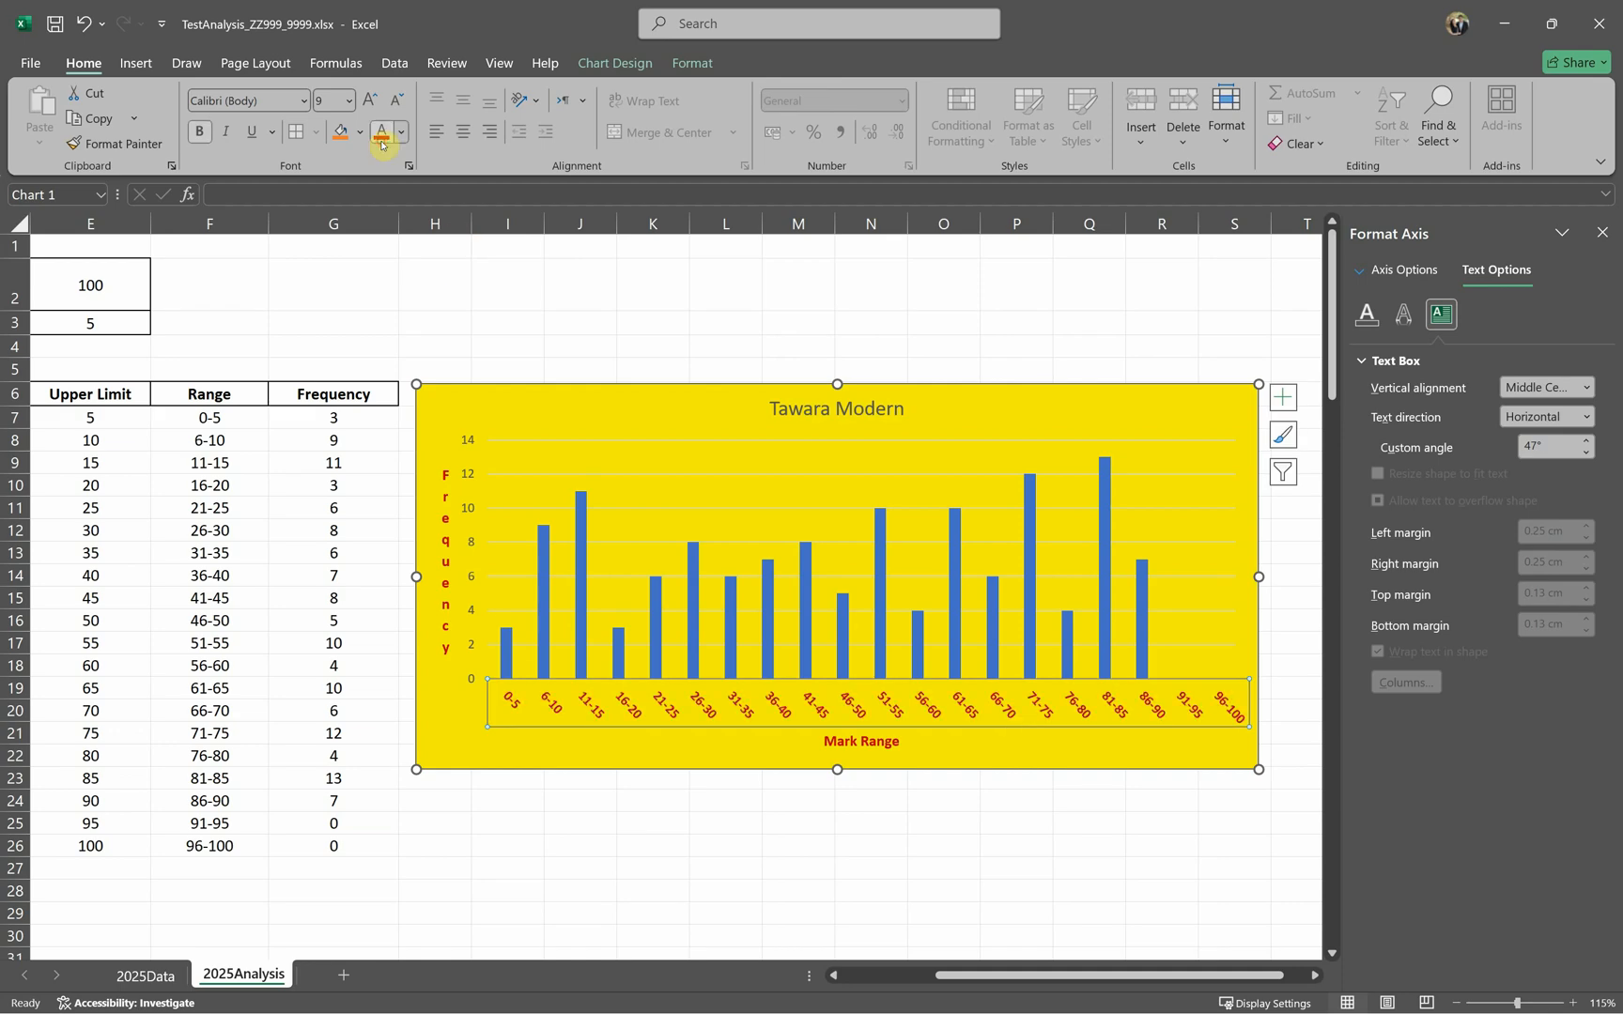
pyautogui.click(825, 894)
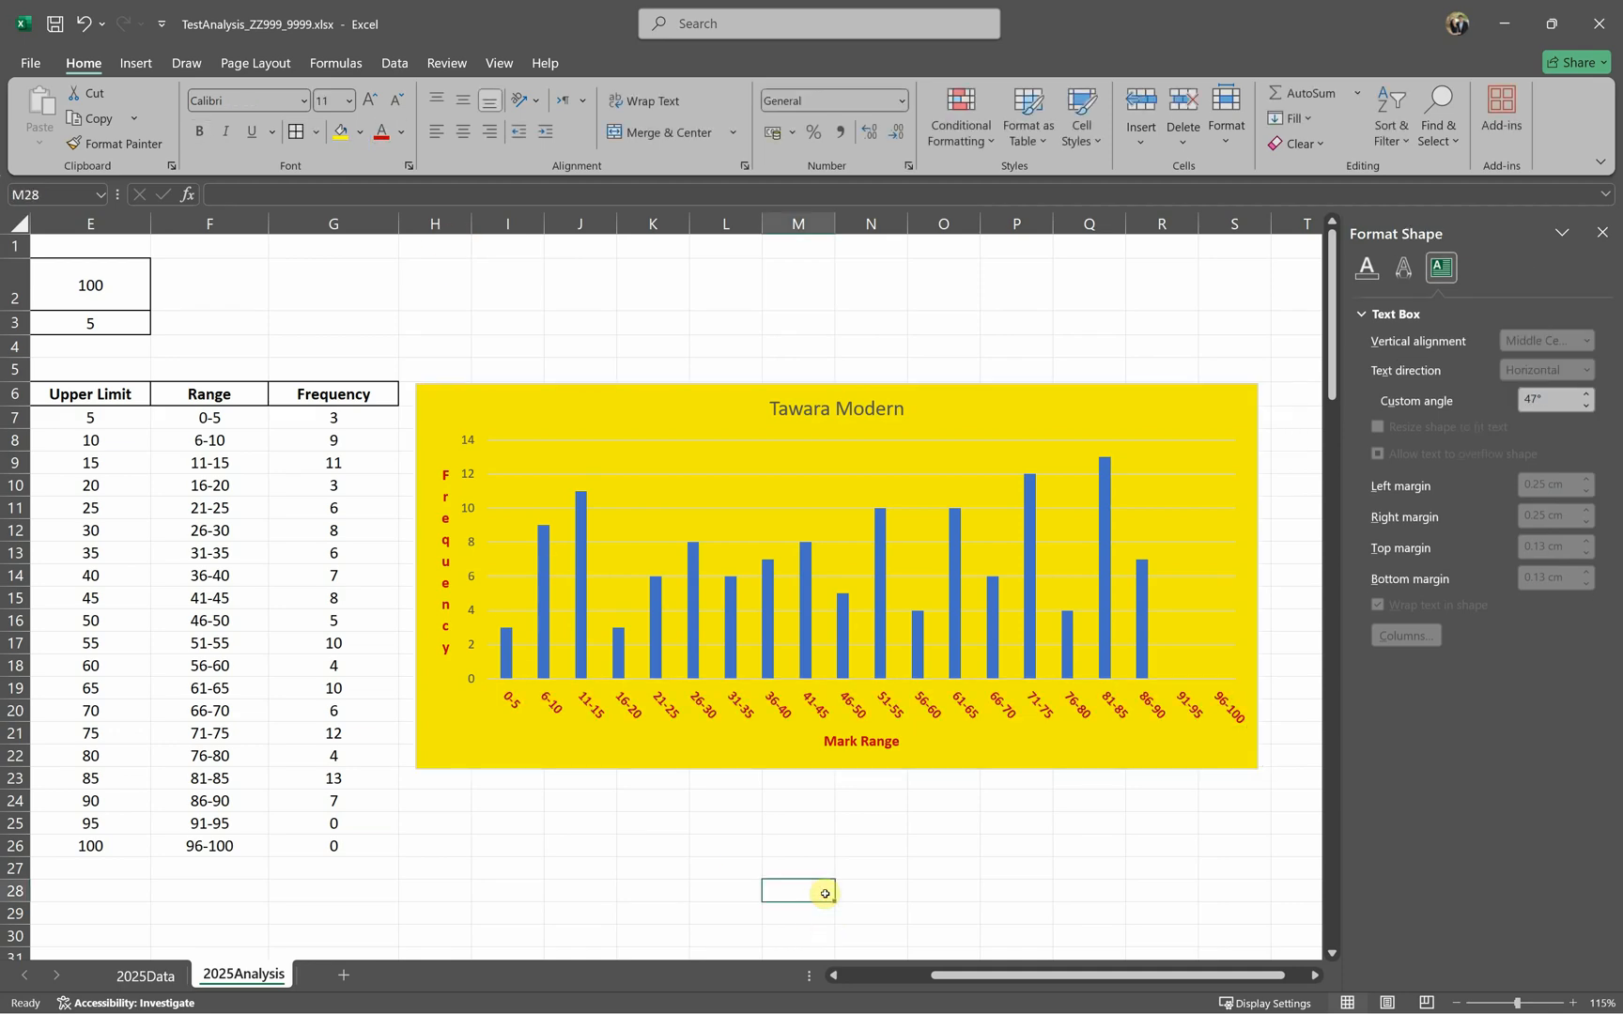
pyautogui.hotkey('alt', 'Tab')
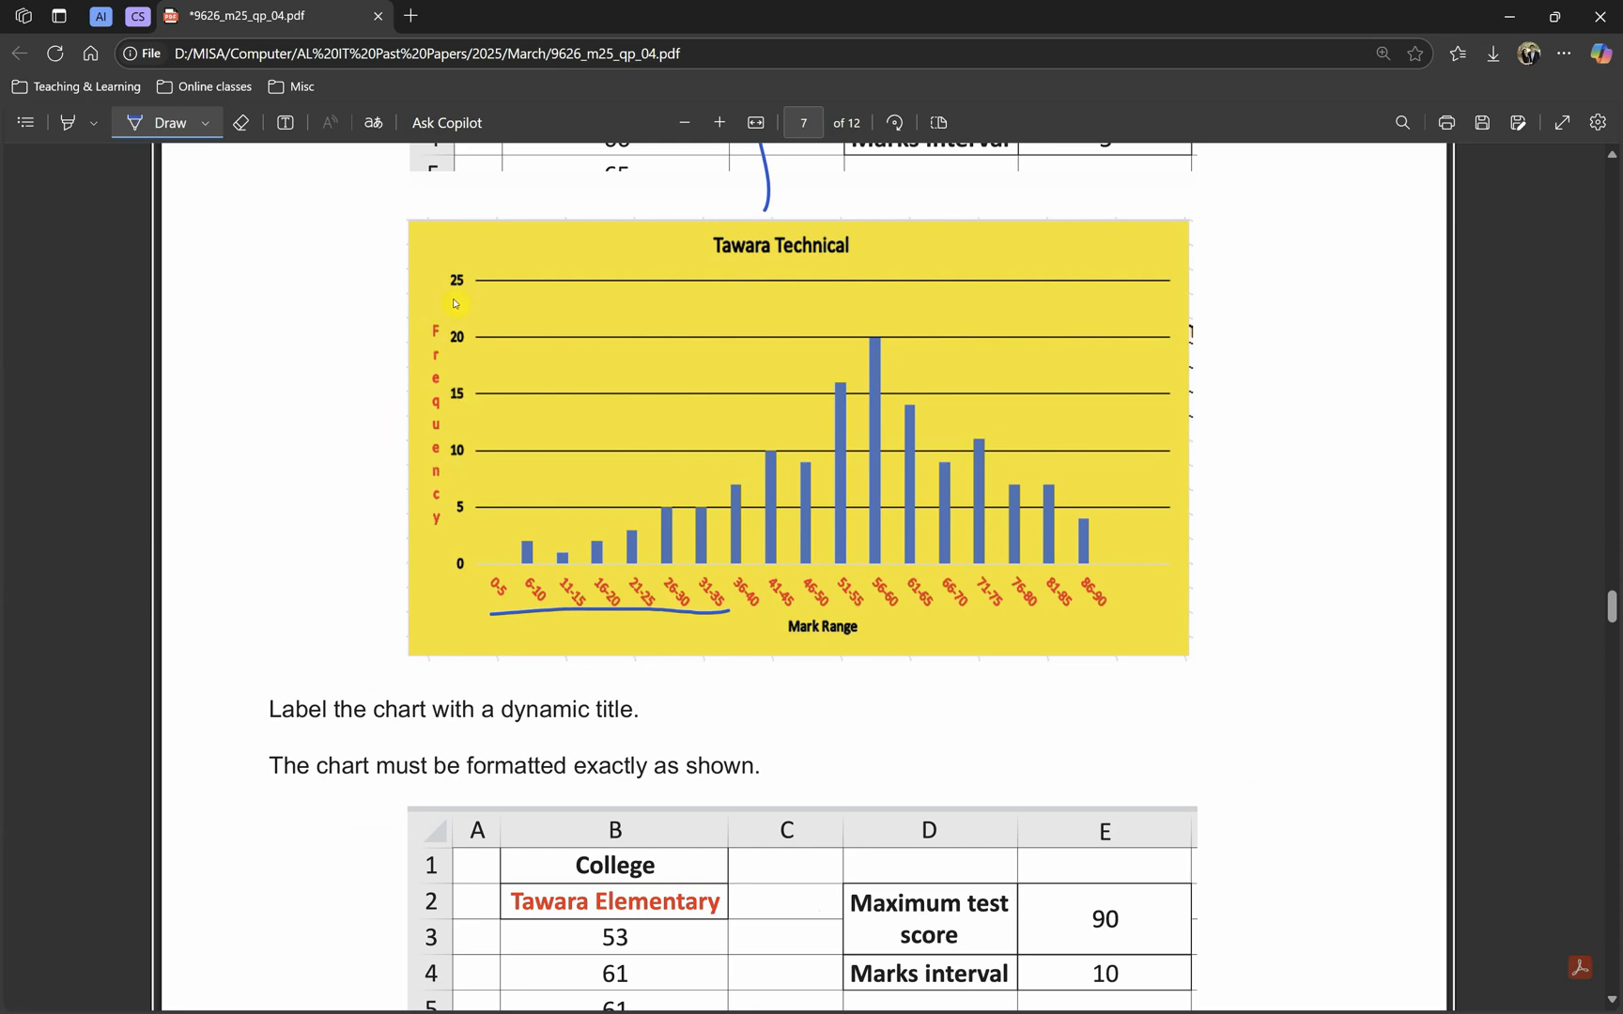
pyautogui.hotkey('alt', 'Tab')
pyautogui.click(475, 510)
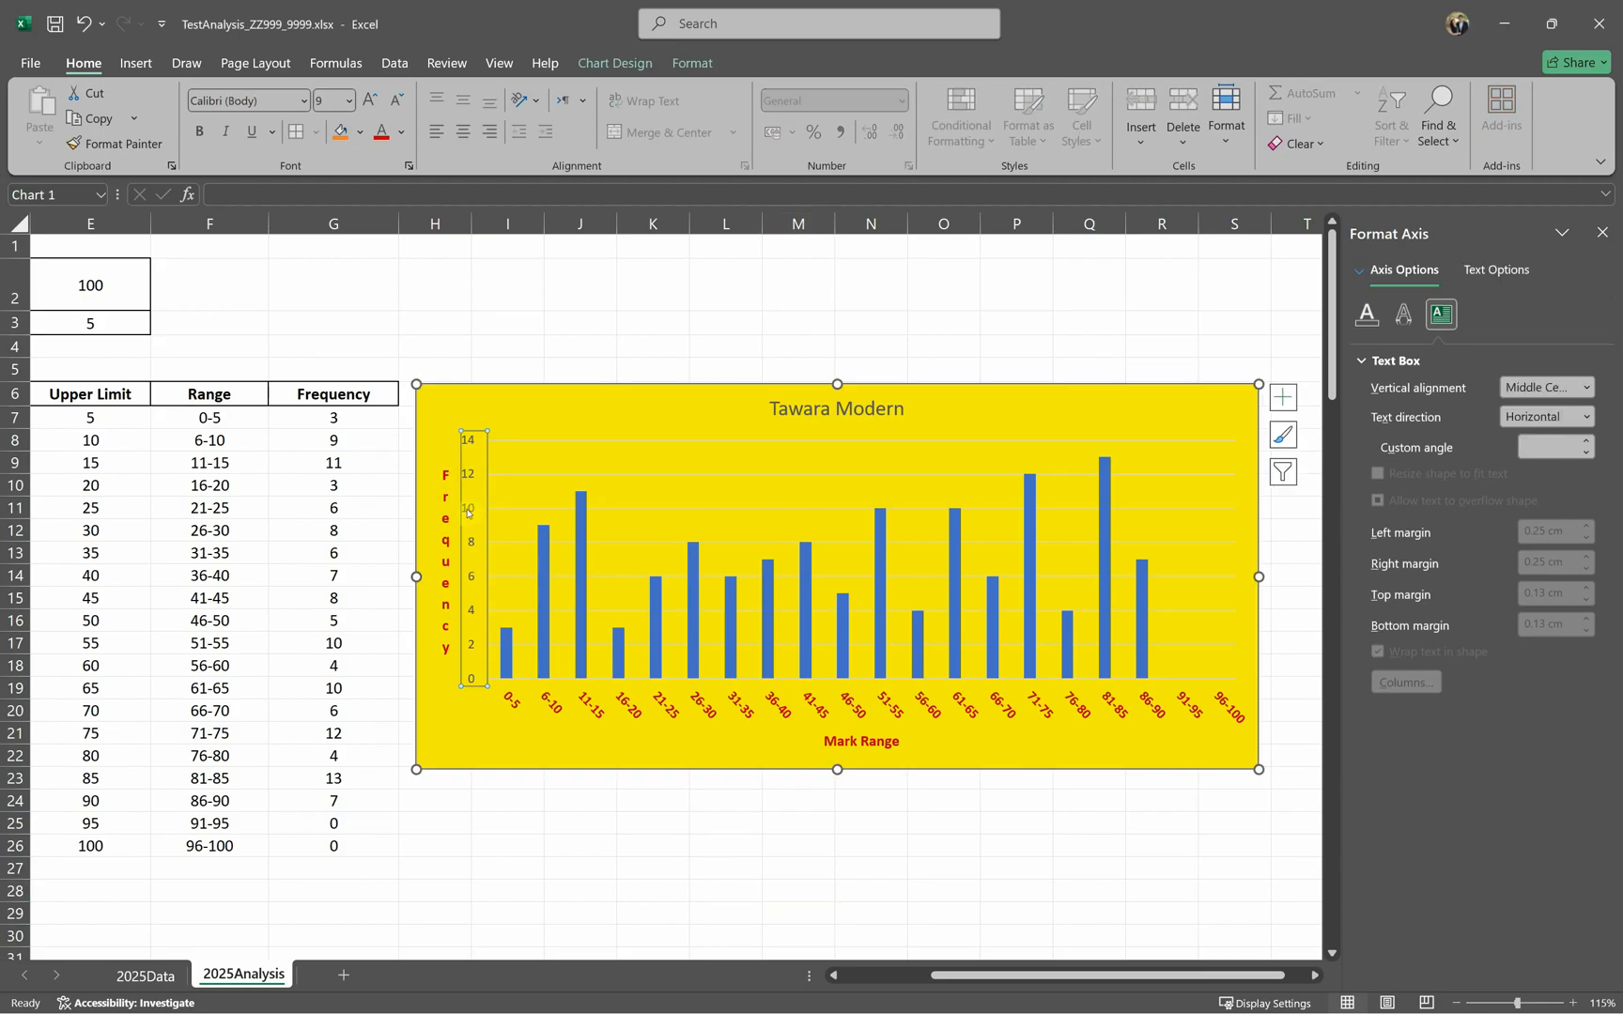
pyautogui.press('ctrl')
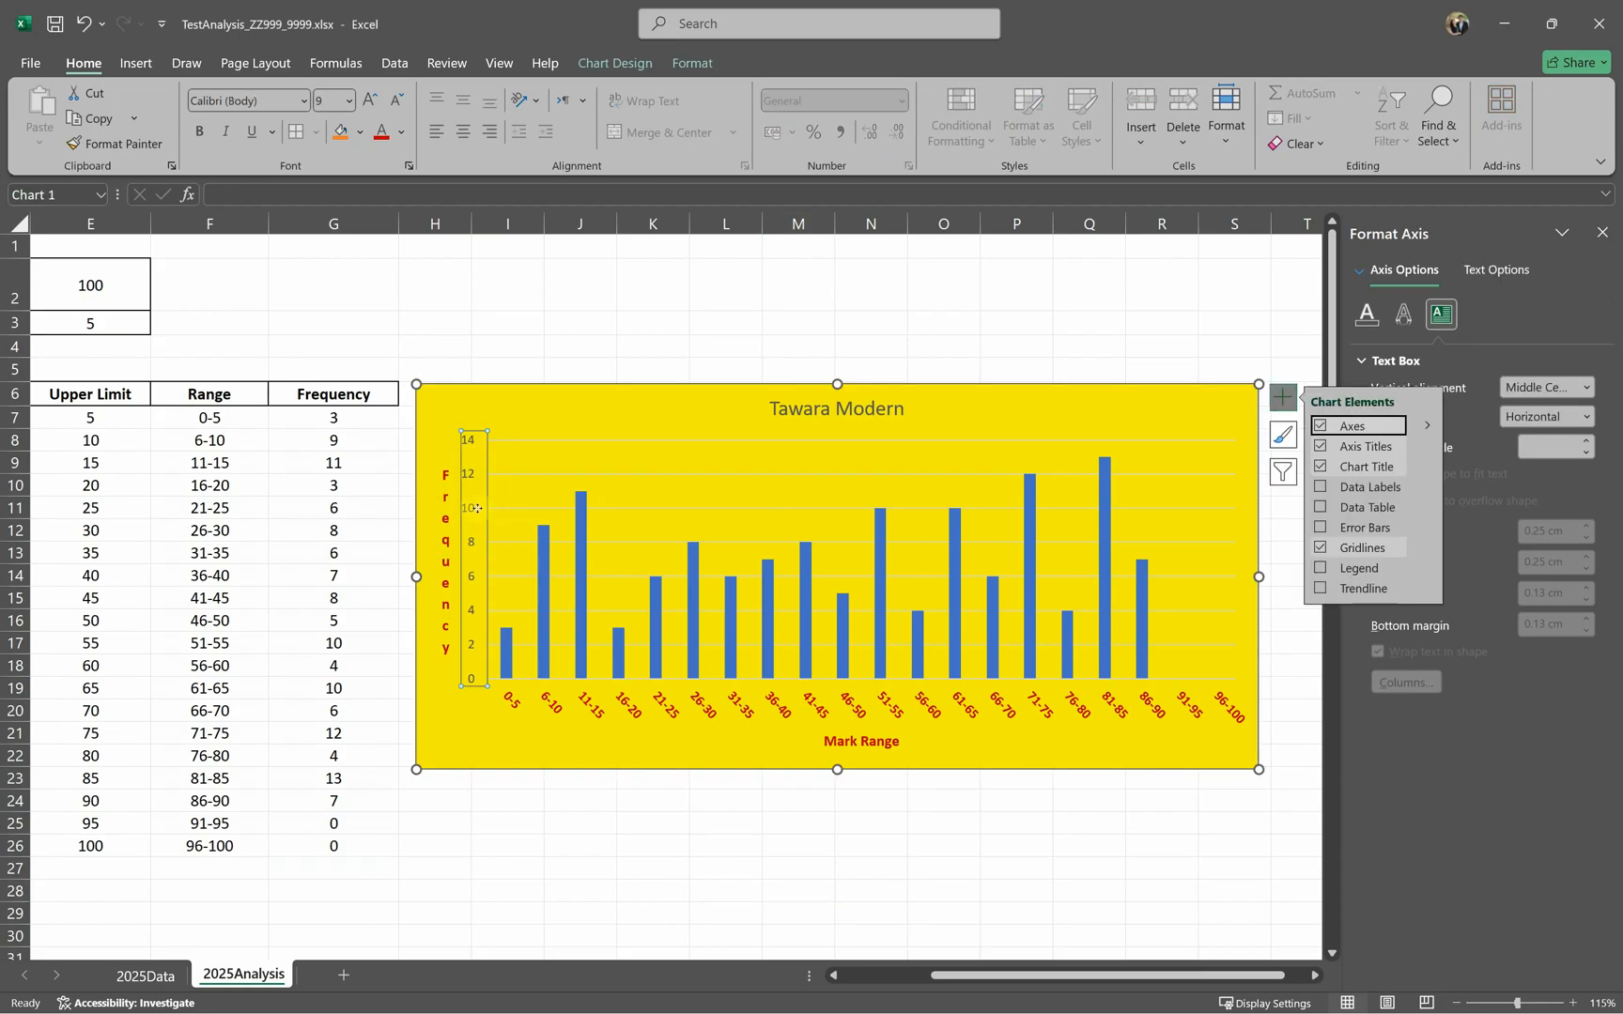
pyautogui.click(472, 454)
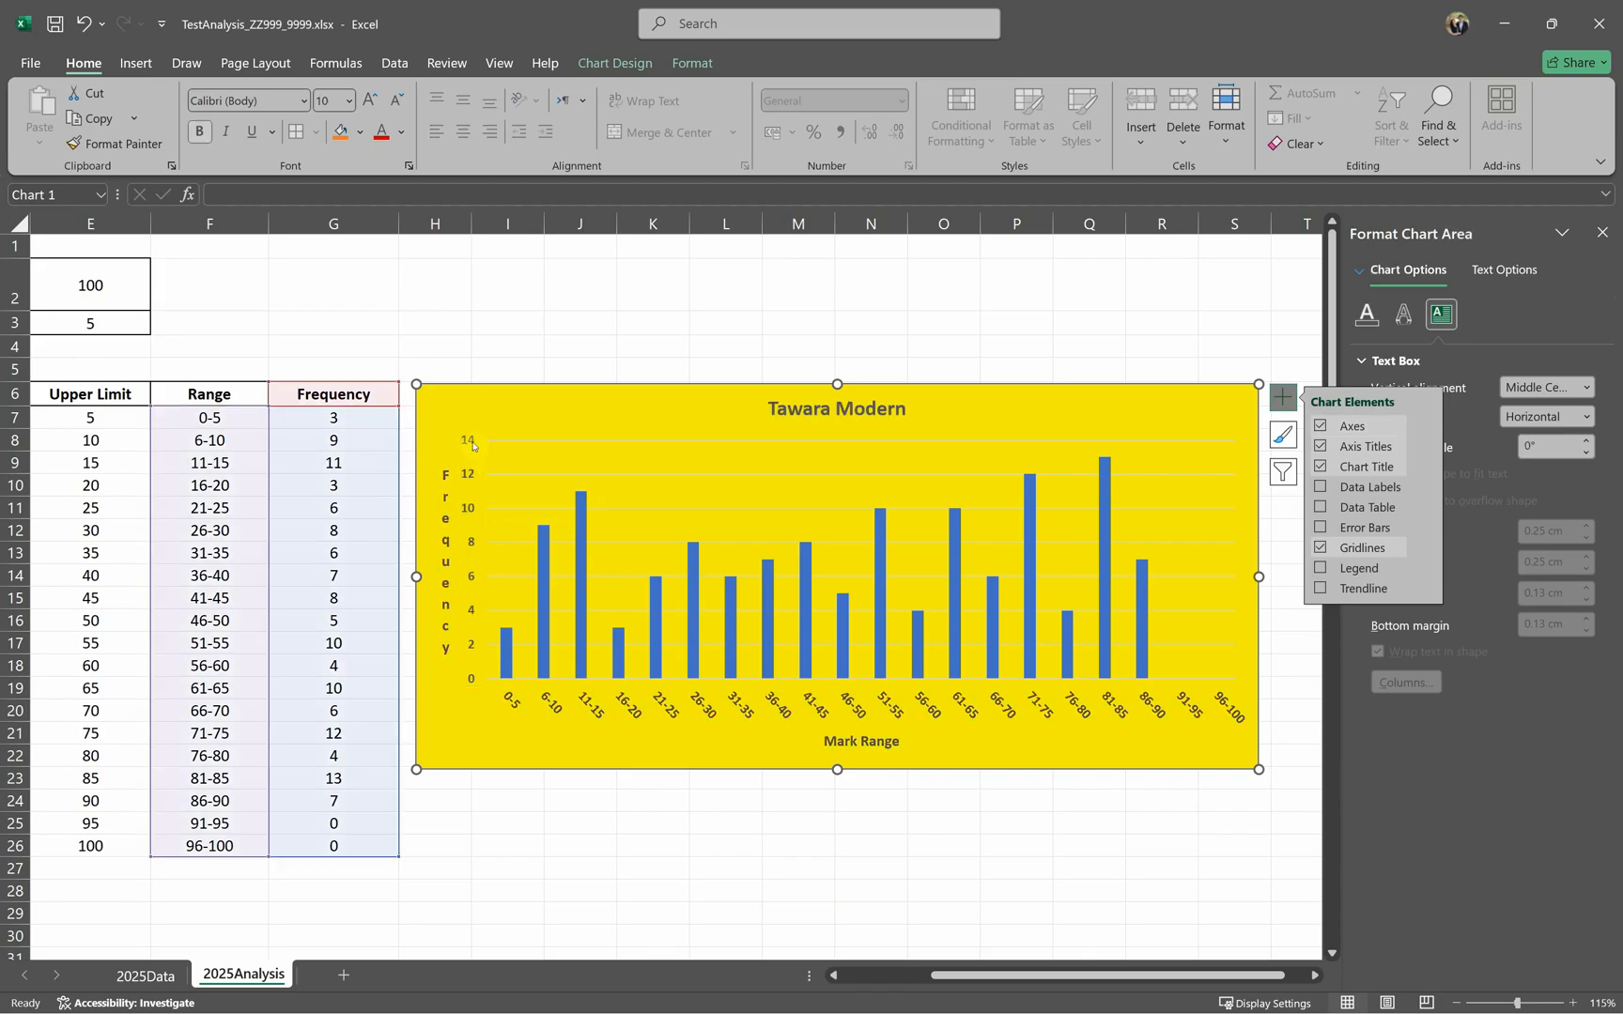
pyautogui.hotkey('ctrl', 'z')
# Step: Make the numbers on the chart's vertical axis bold
pyautogui.click(474, 445)
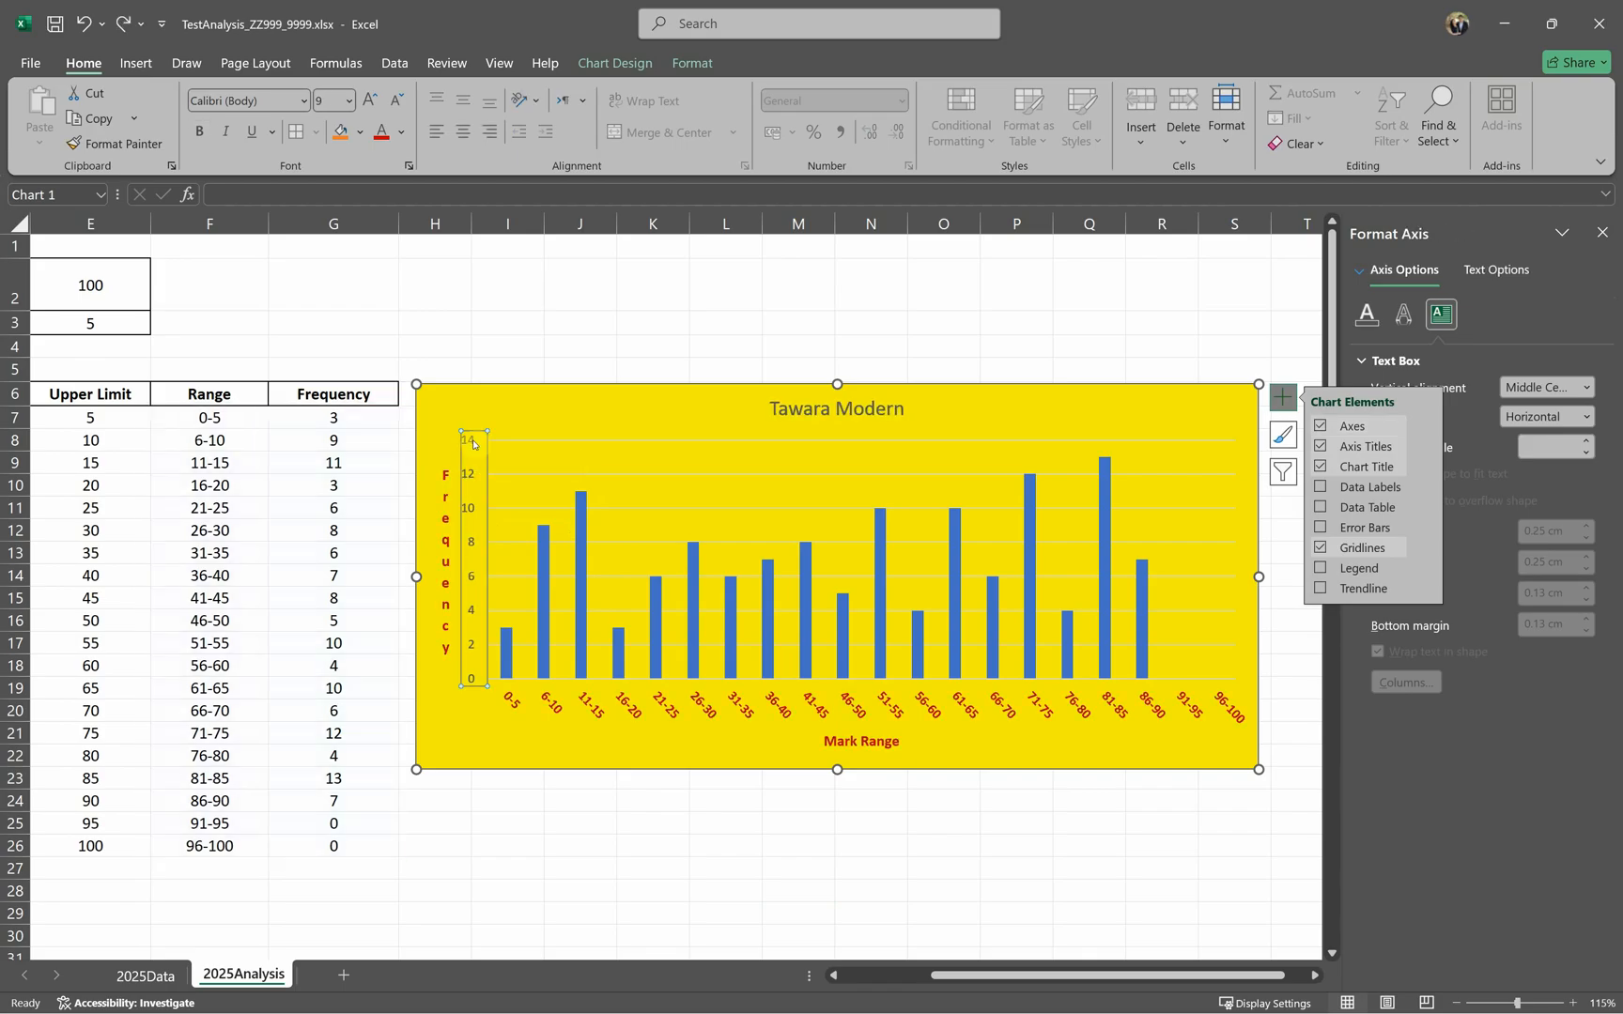
pyautogui.hotkey('ctrl', 'b')
pyautogui.click(660, 326)
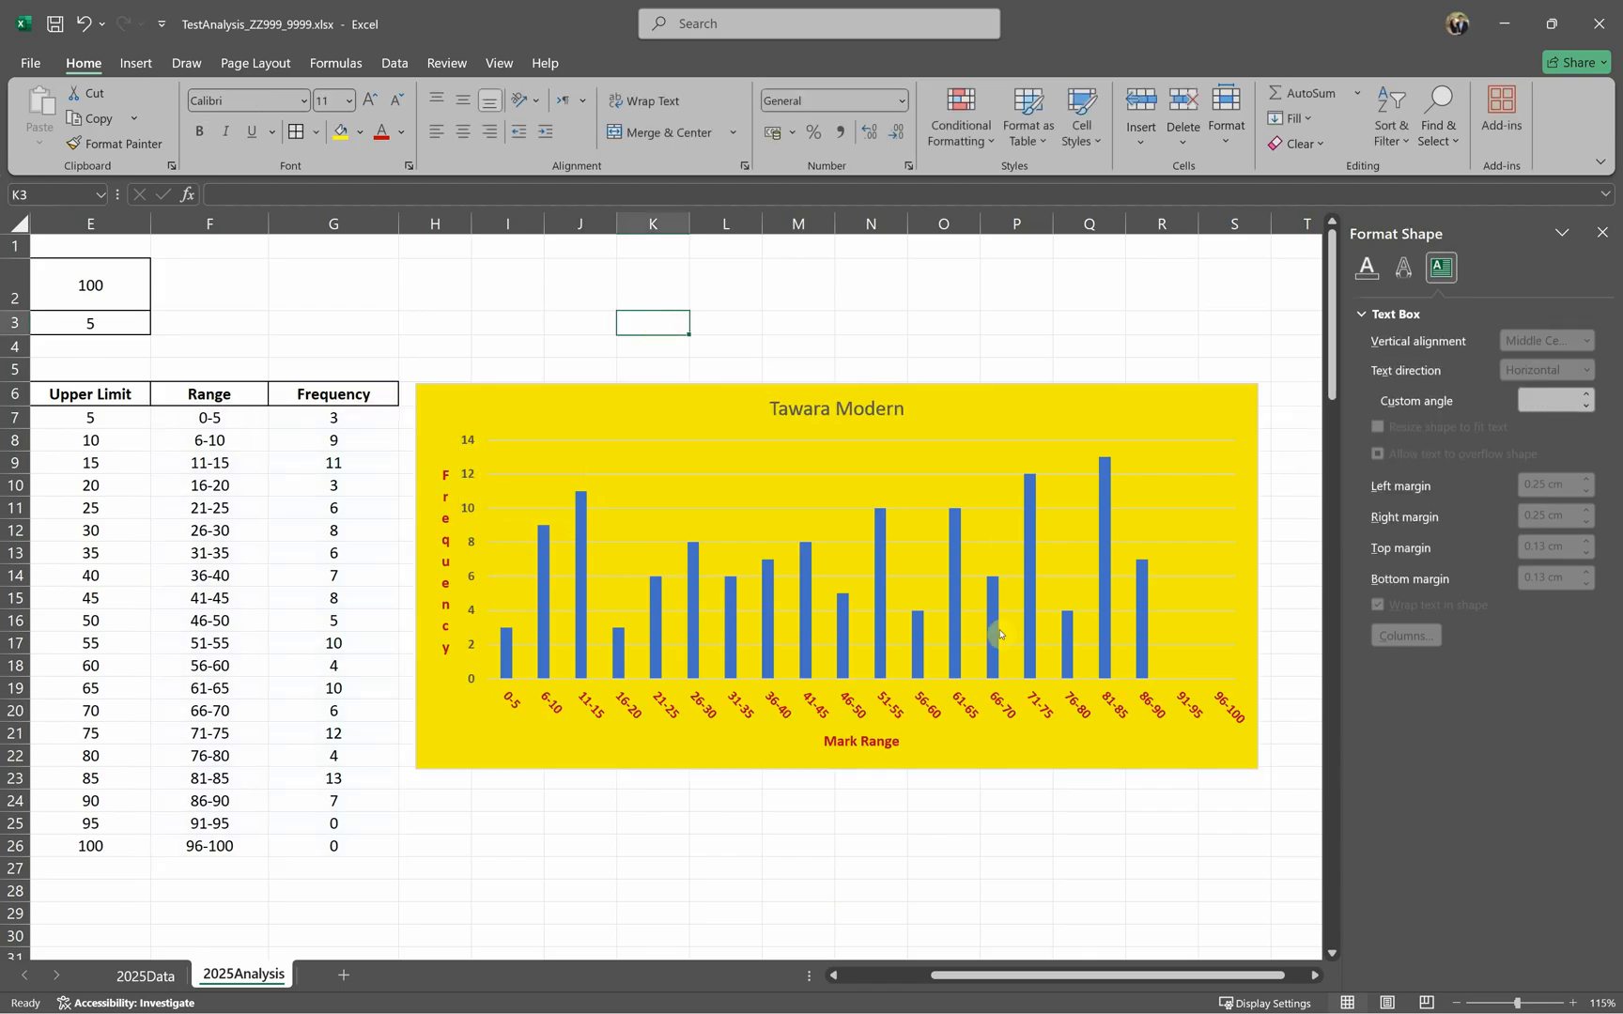
# Step: Check the chart title style in the PDF example and make the chart's title bold
pyautogui.hotkey('alt', 'Tab')
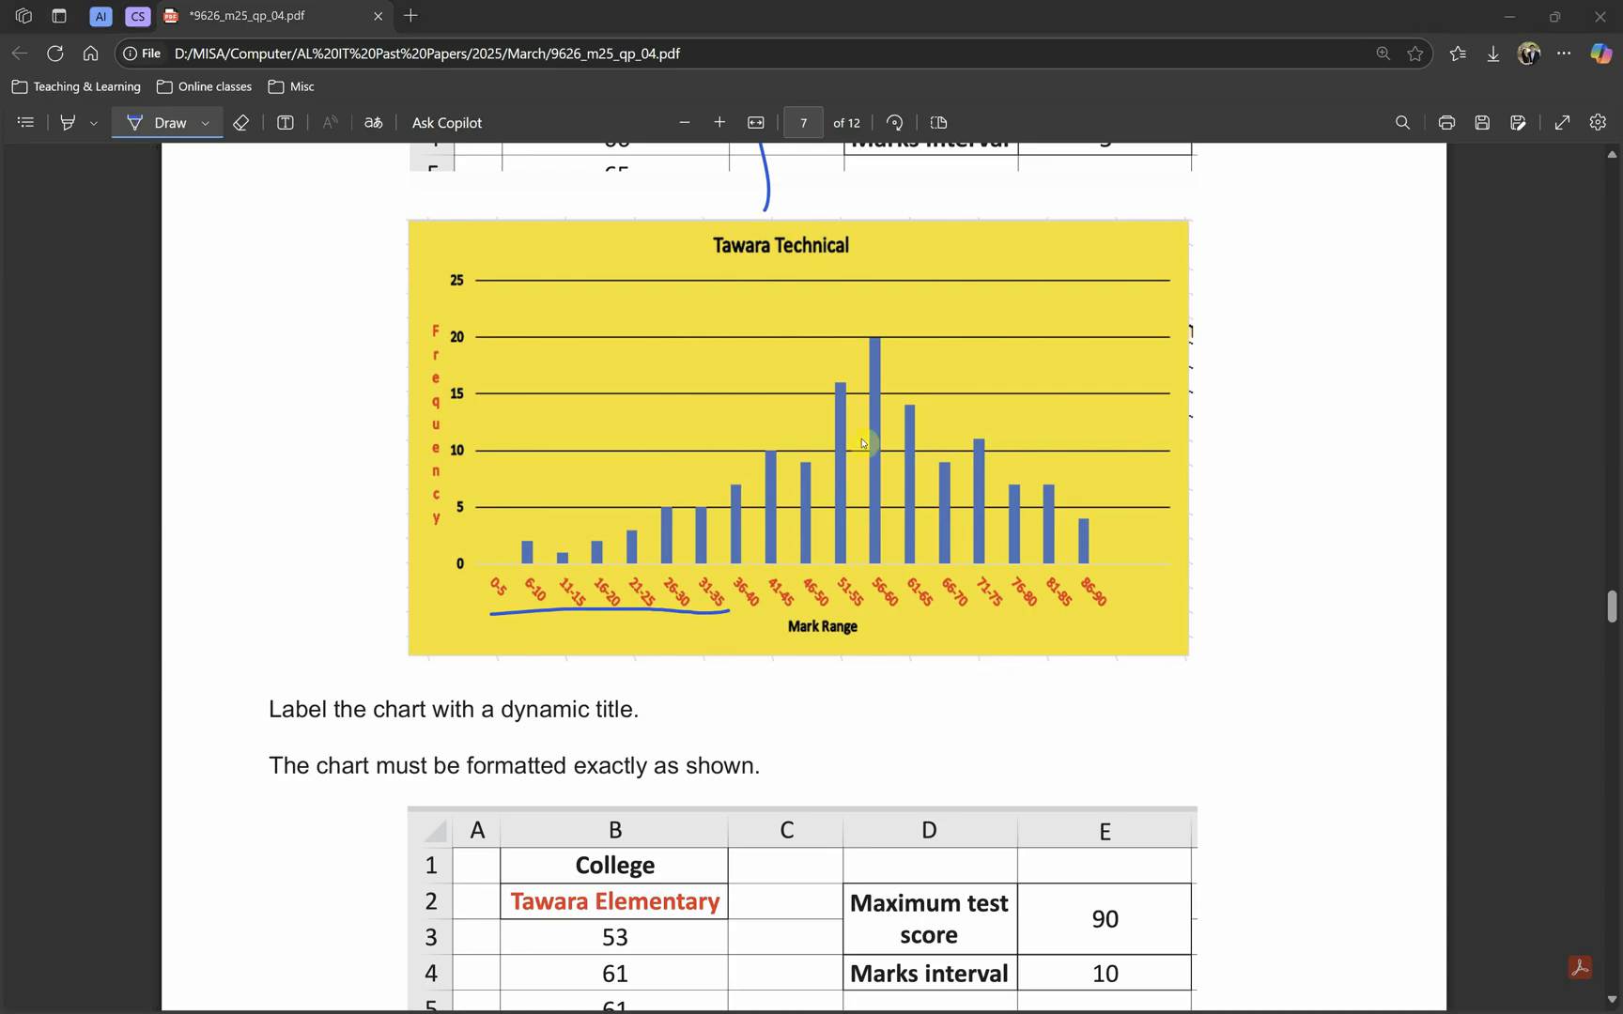
pyautogui.hotkey('alt', 'Tab')
pyautogui.click(788, 422)
pyautogui.hotkey('ctrl', 'b')
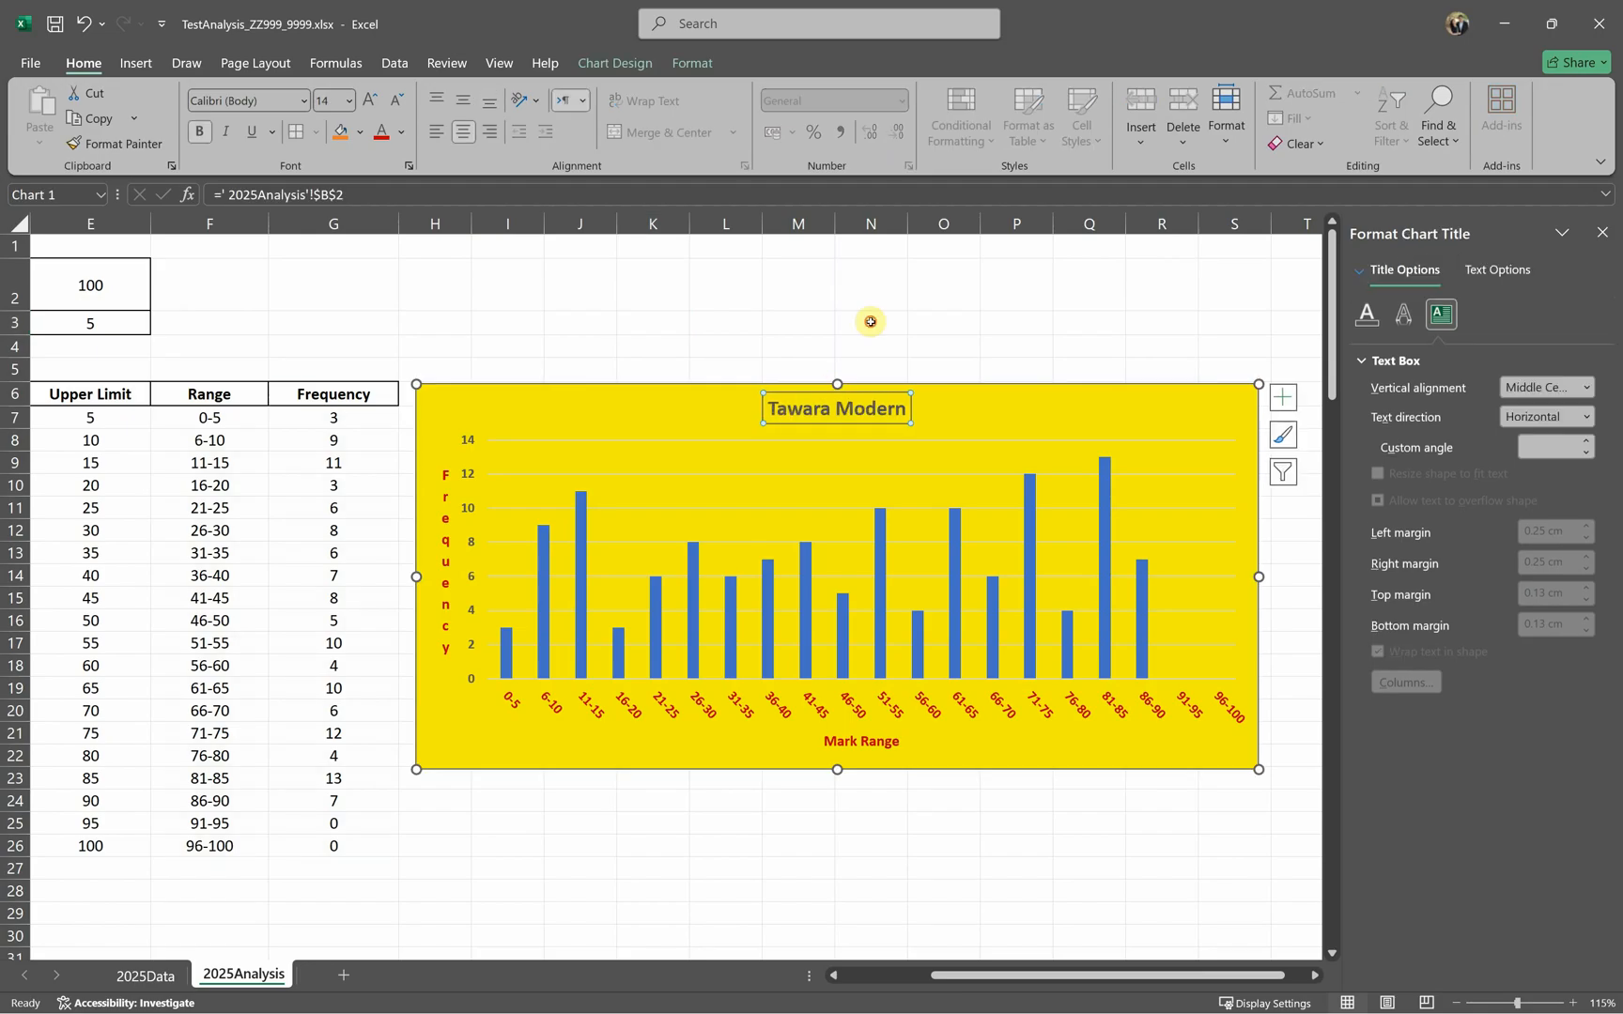
pyautogui.click(870, 322)
# Step: Check the example again and recolour the "Mark Range" axis title black
pyautogui.hotkey('alt', 'Tab')
pyautogui.hotkey('alt', 'Tab')
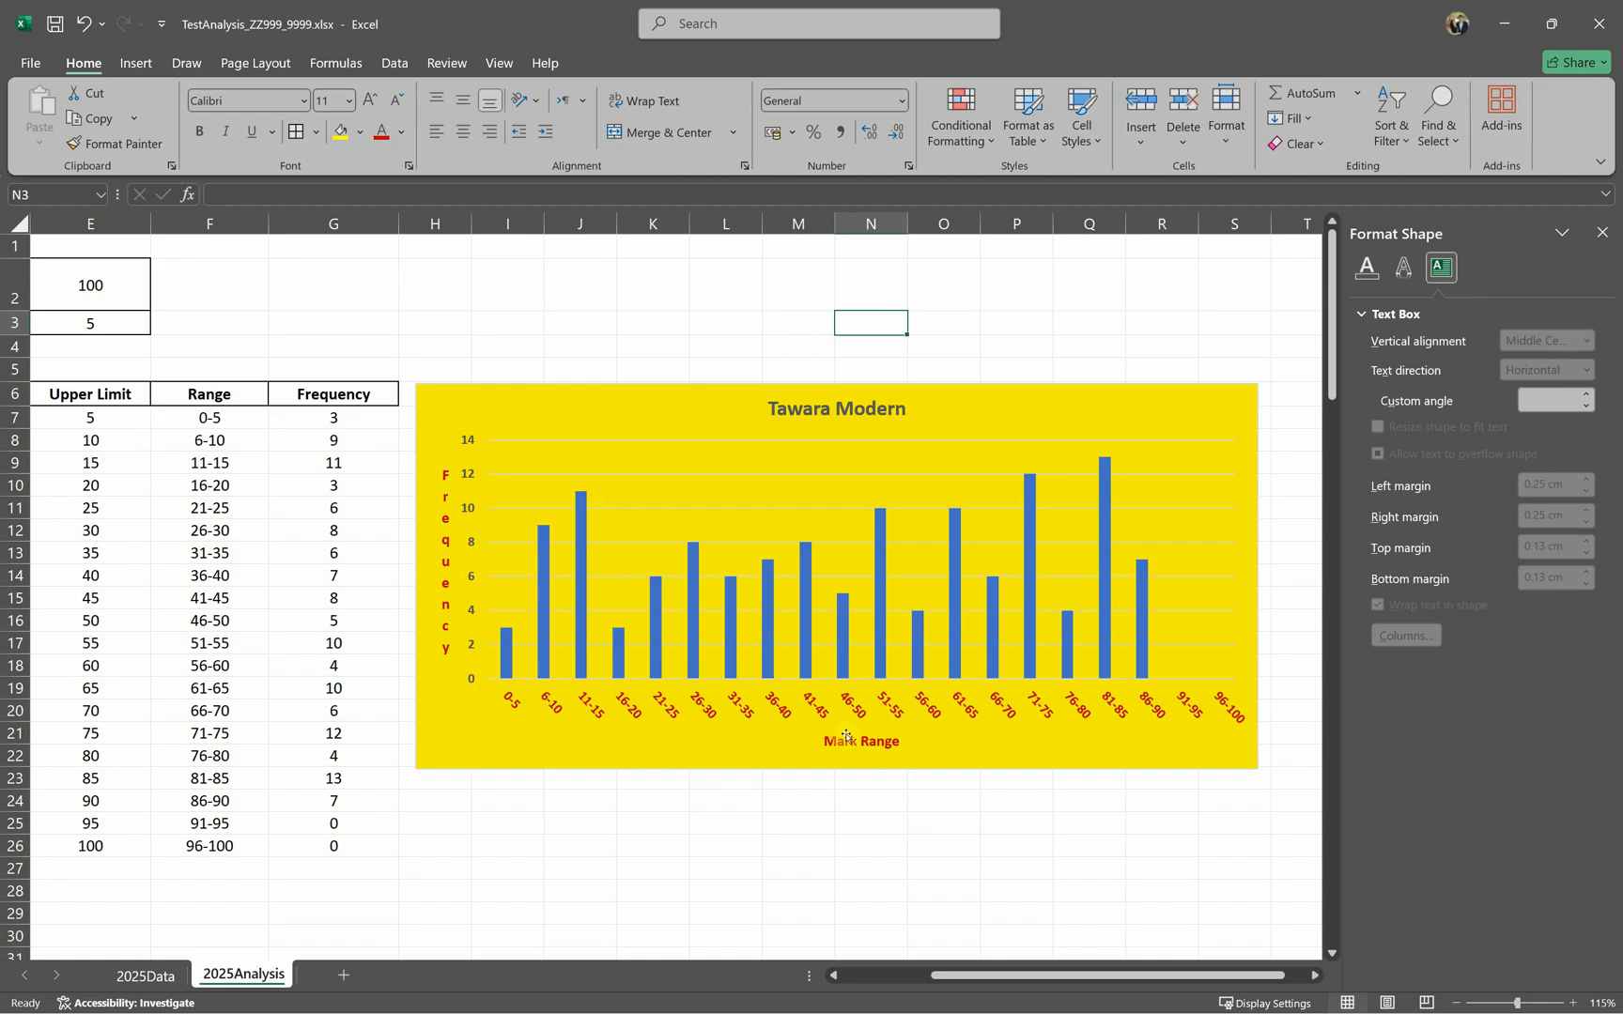
pyautogui.click(859, 742)
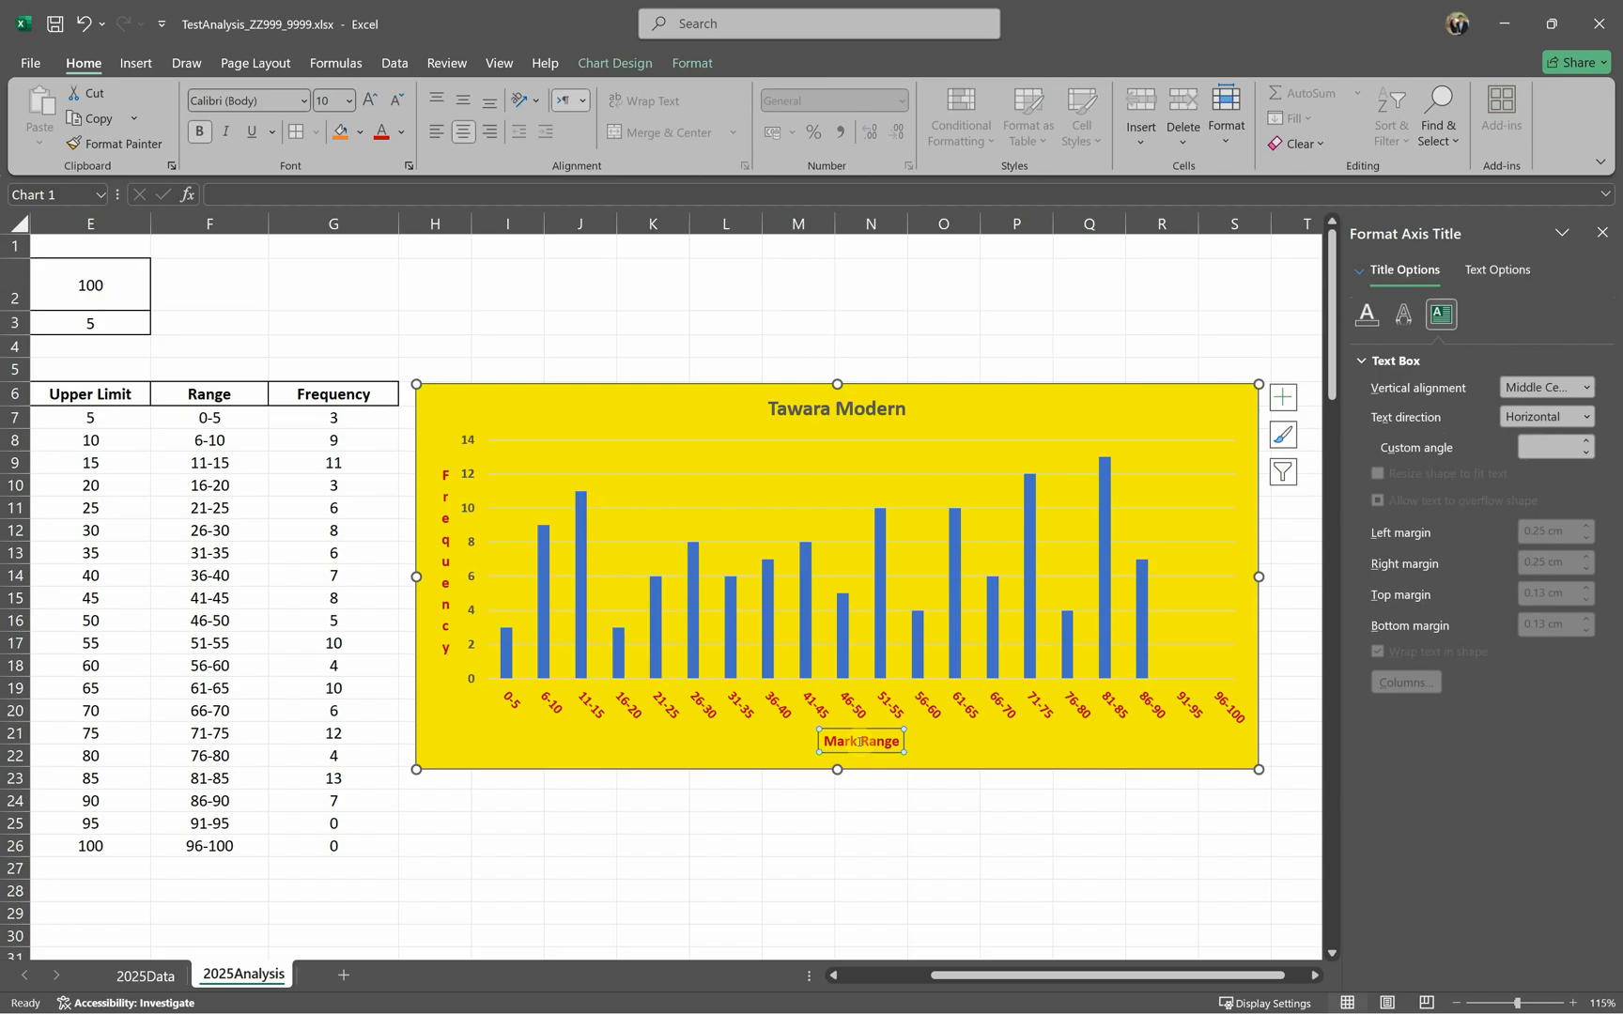
pyautogui.click(406, 136)
pyautogui.click(409, 203)
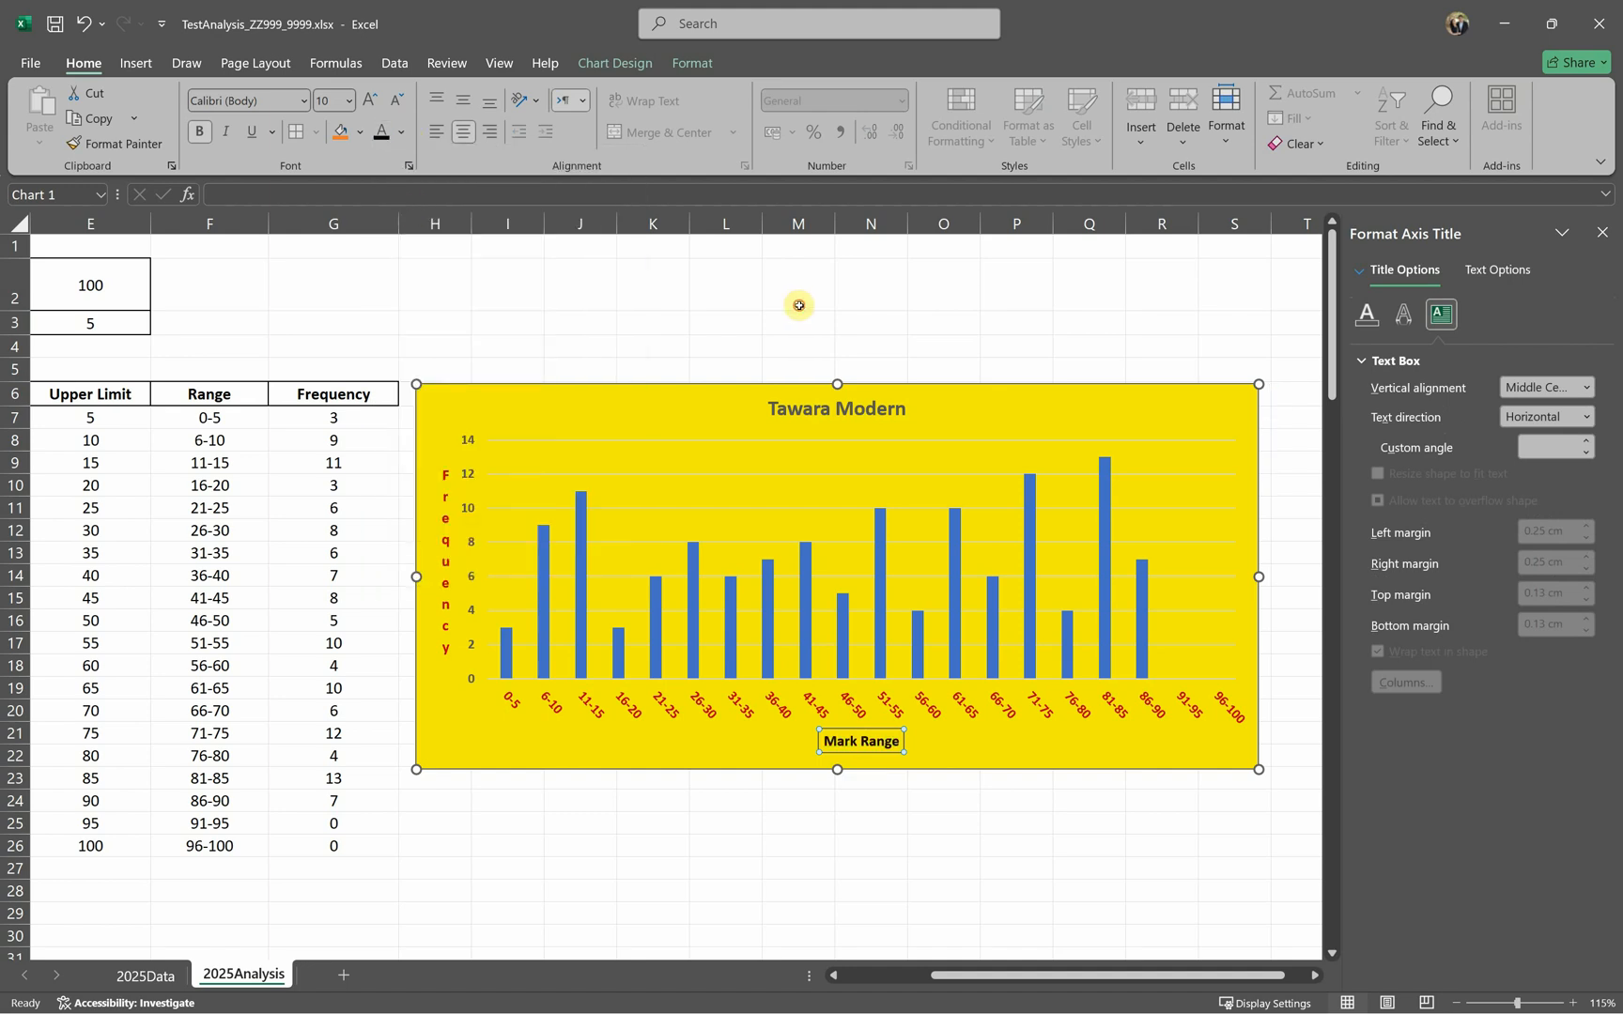
pyautogui.click(797, 299)
# Step: Check the example's settings in the PDF and set the maximum test score to 90
pyautogui.hotkey('alt', 'Tab')
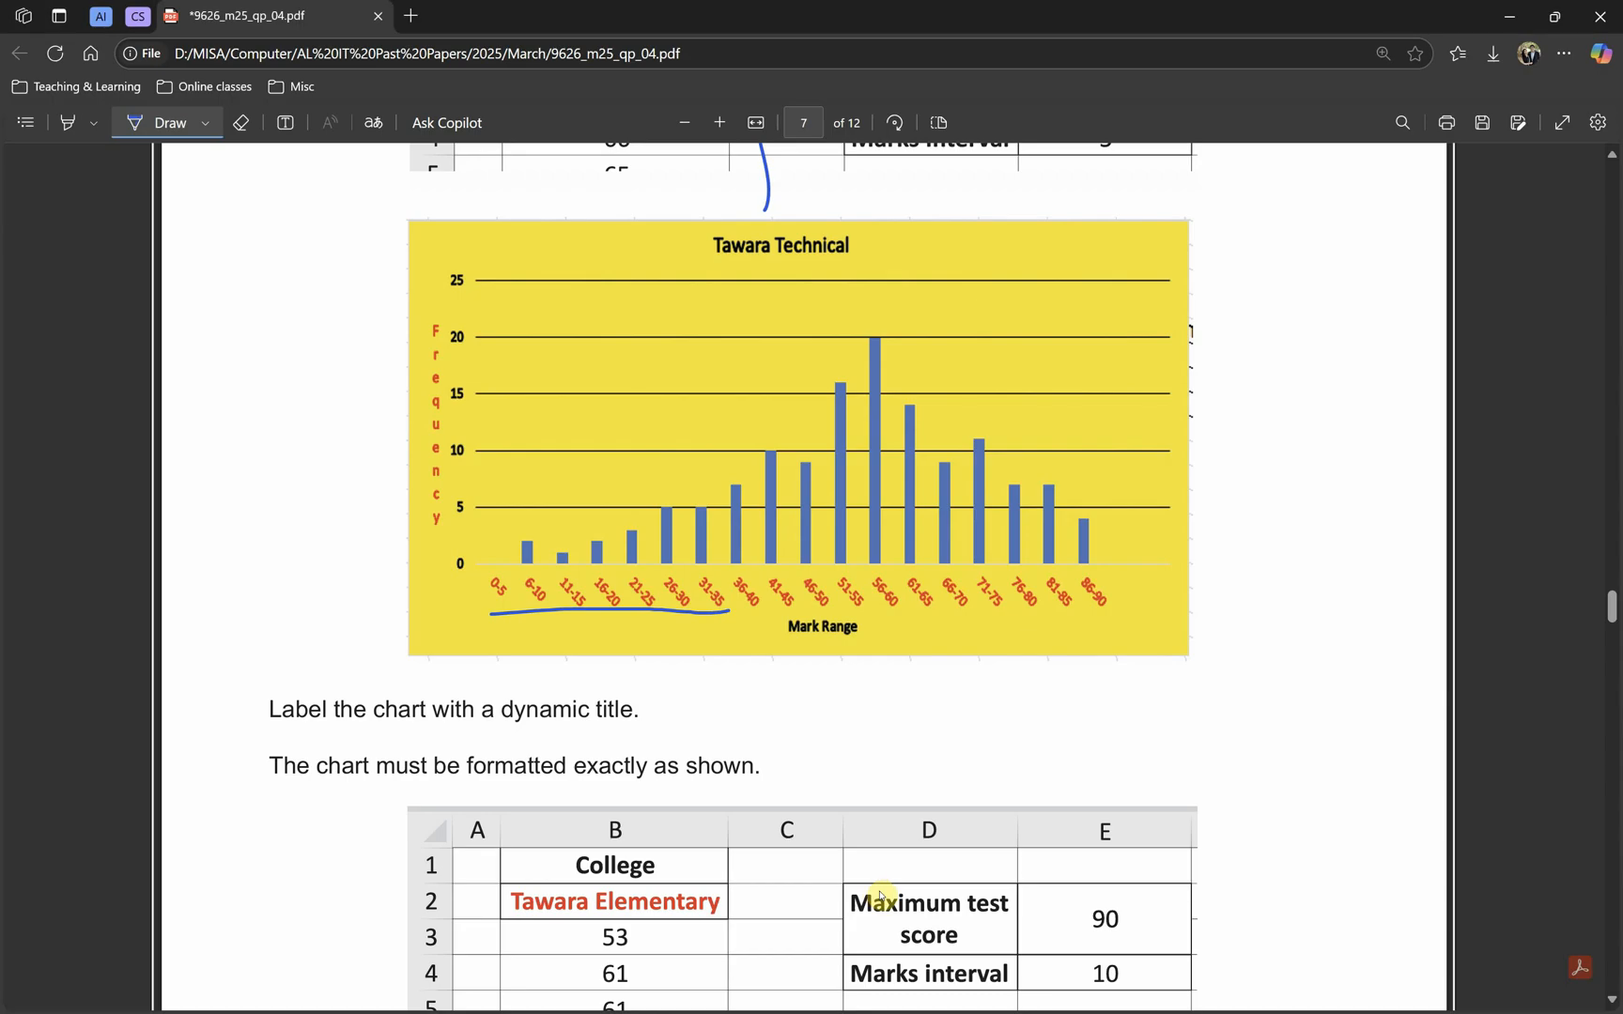
pyautogui.hotkey('alt', 'Tab')
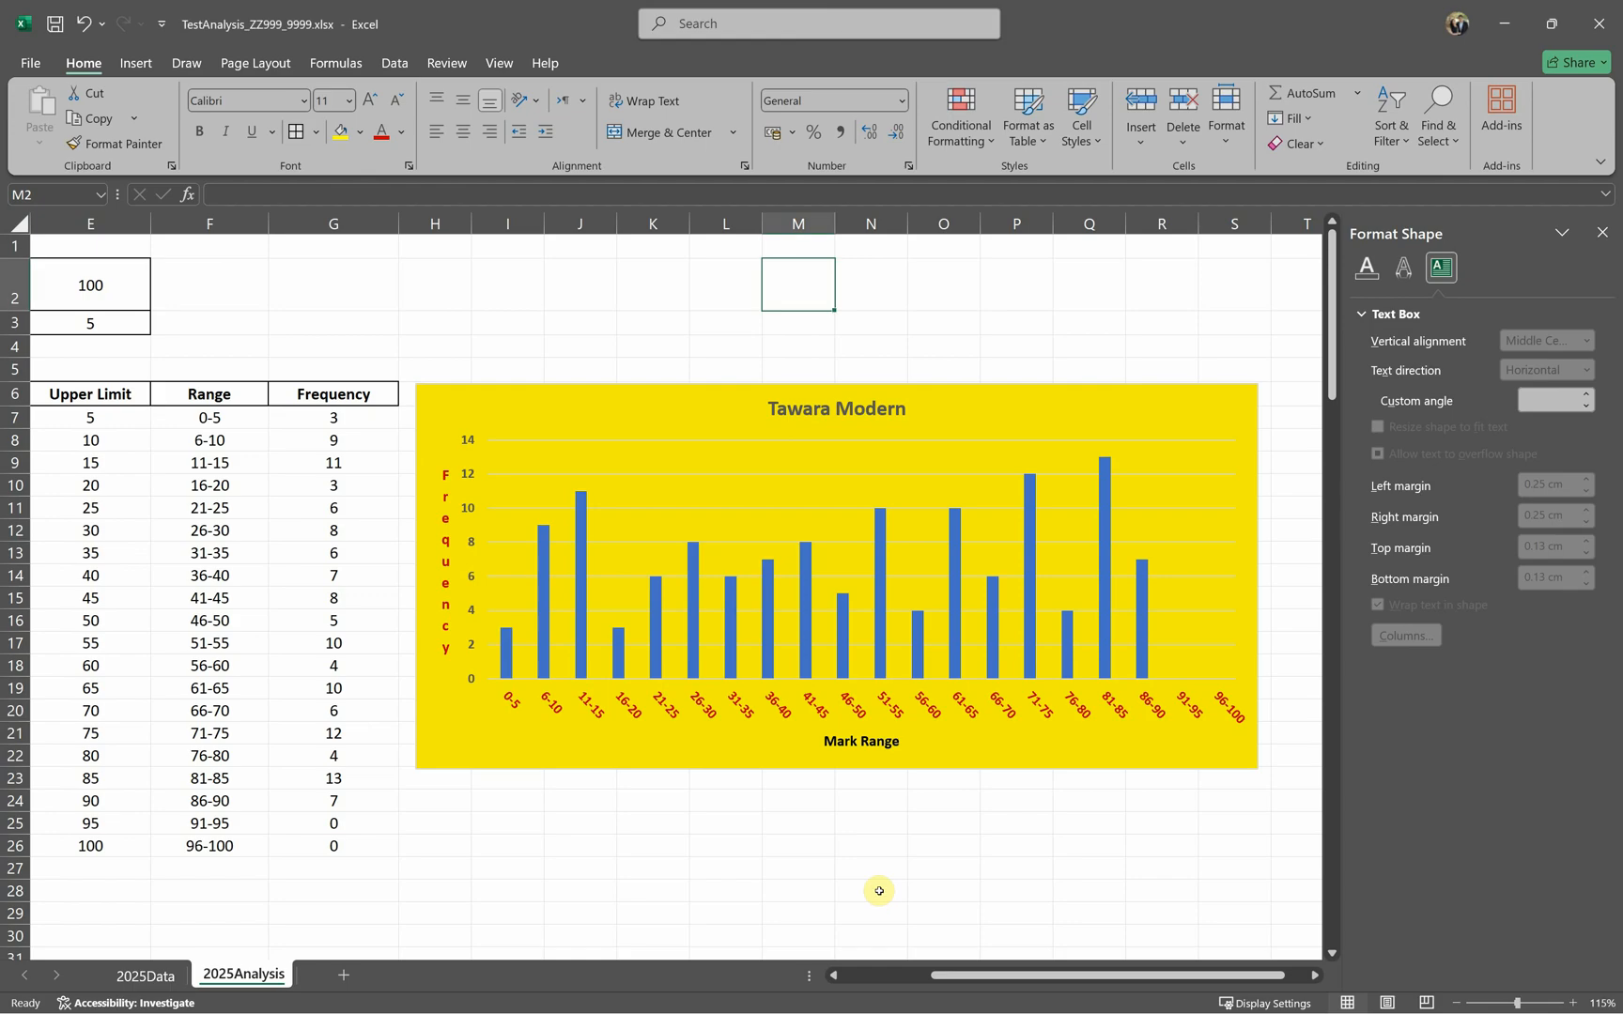
pyautogui.hotkey('alt', 'Tab')
pyautogui.scroll(3, 883, 885)
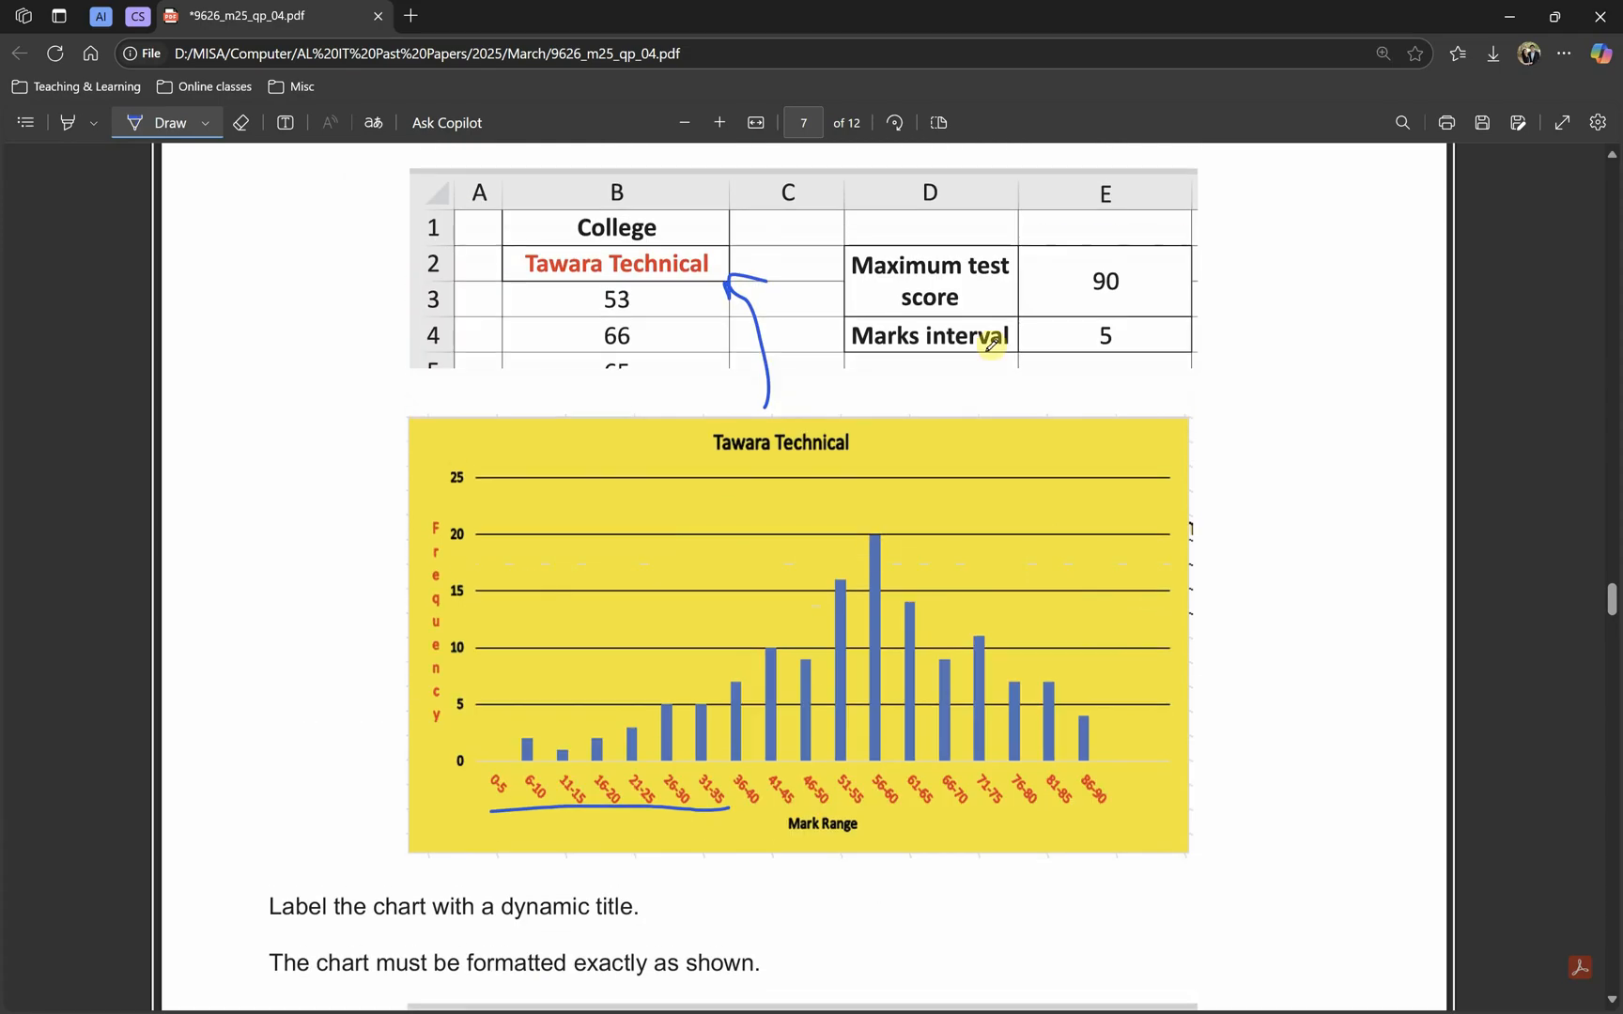
pyautogui.hotkey('alt', 'Tab')
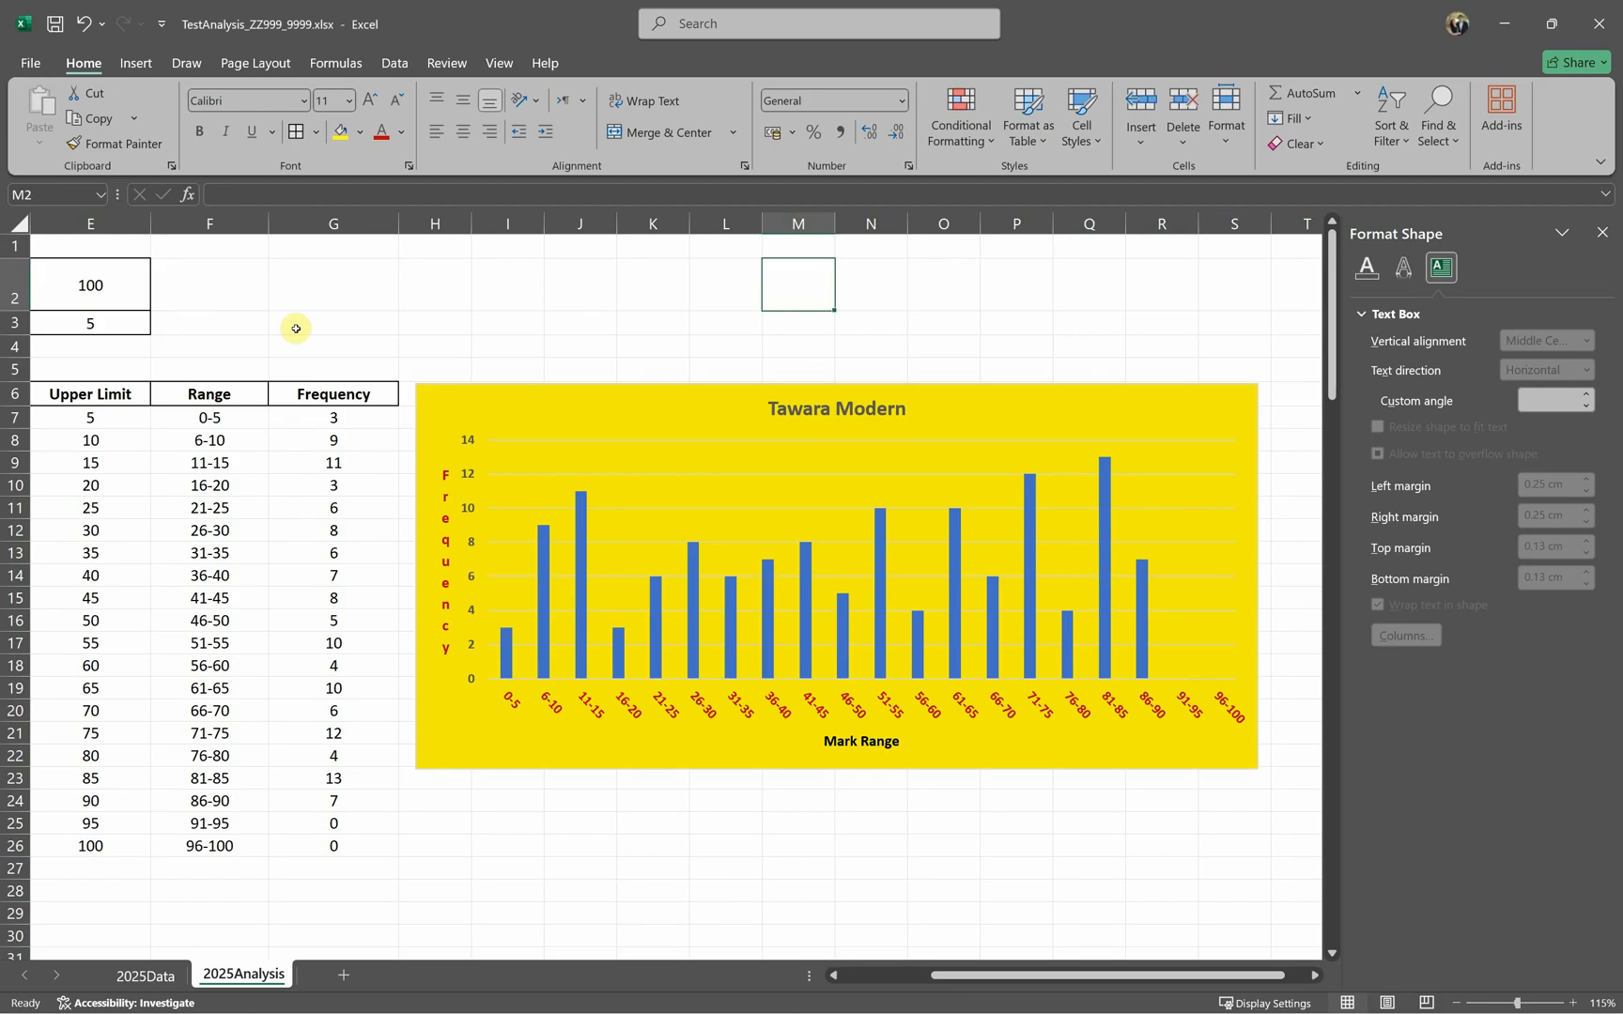
pyautogui.click(114, 293)
pyautogui.write('90')
pyautogui.click(322, 301)
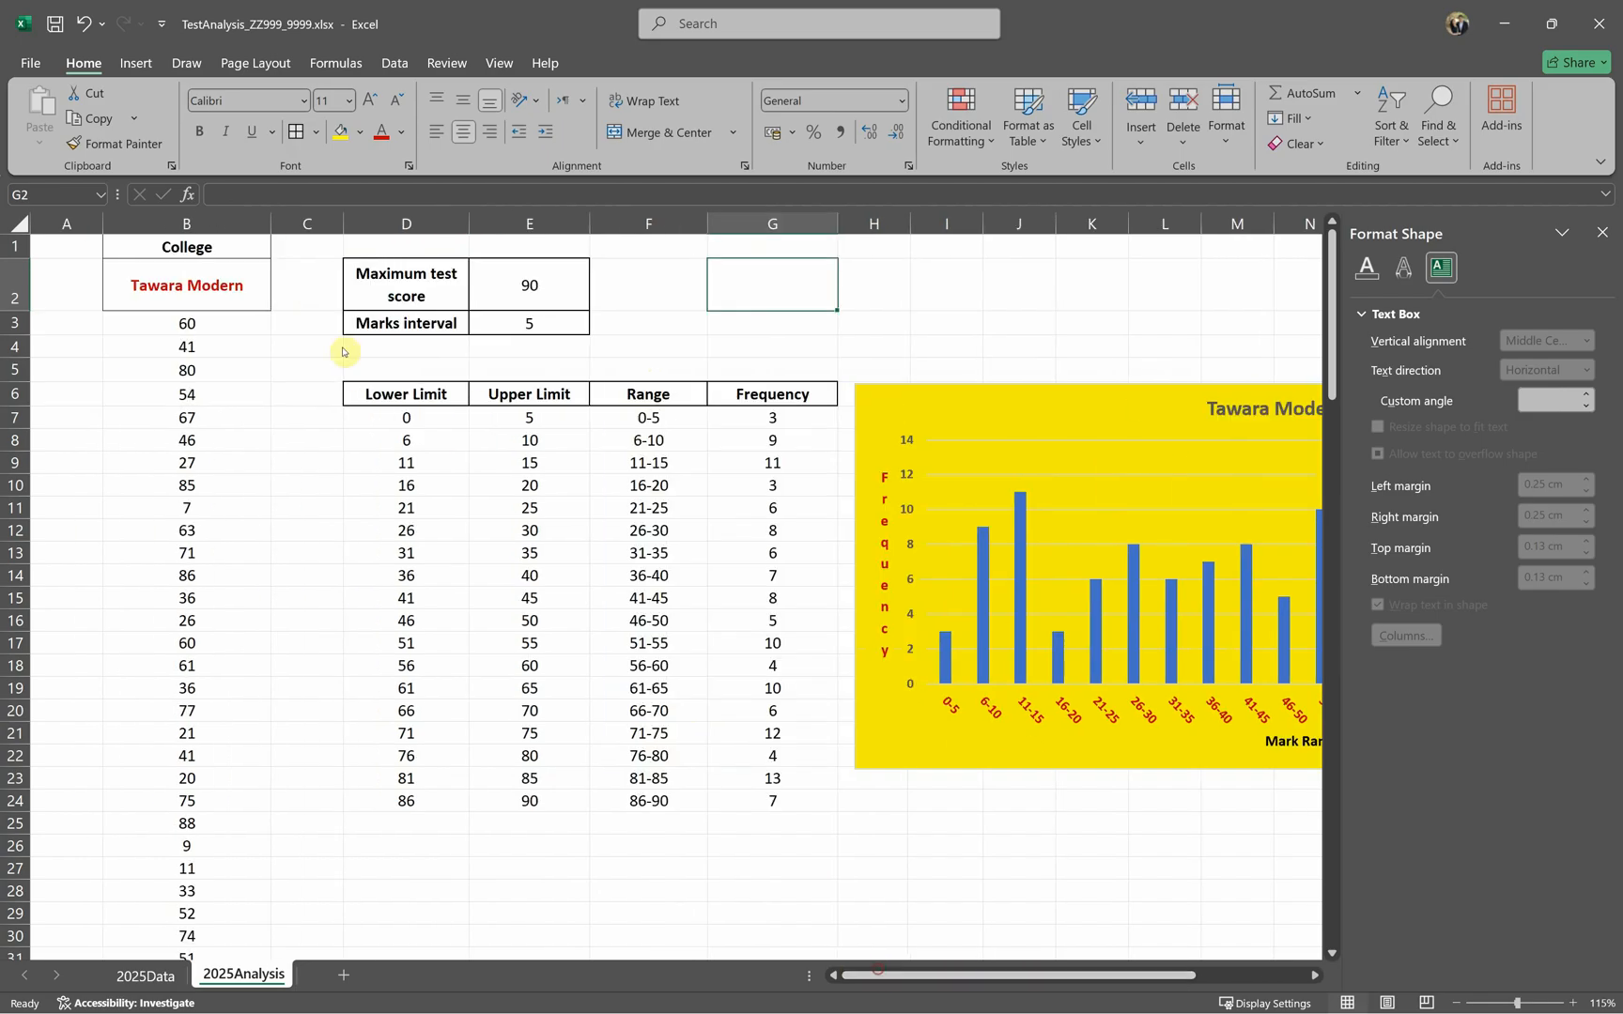
# Step: Select Tawara Technical as the college in B2 and compare its chart with the first example in the PDF
pyautogui.hotkey('alt', 'Tab')
pyautogui.hotkey('alt', 'Tab')
pyautogui.click(265, 291)
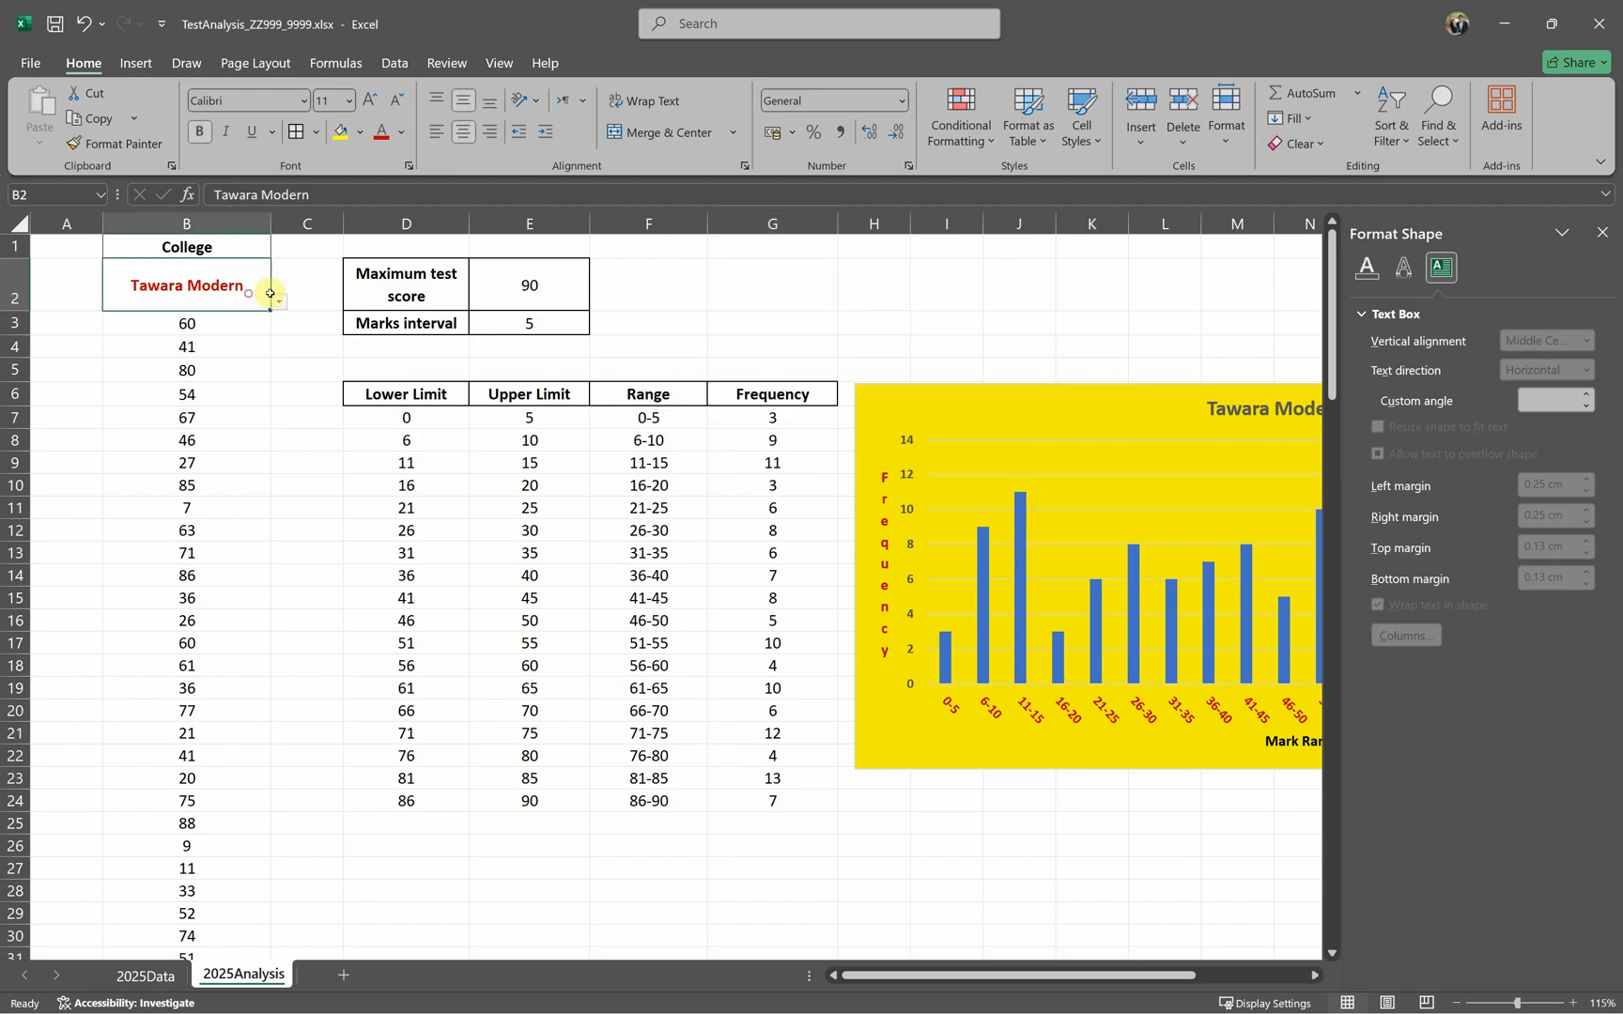
pyautogui.click(279, 302)
pyautogui.click(244, 330)
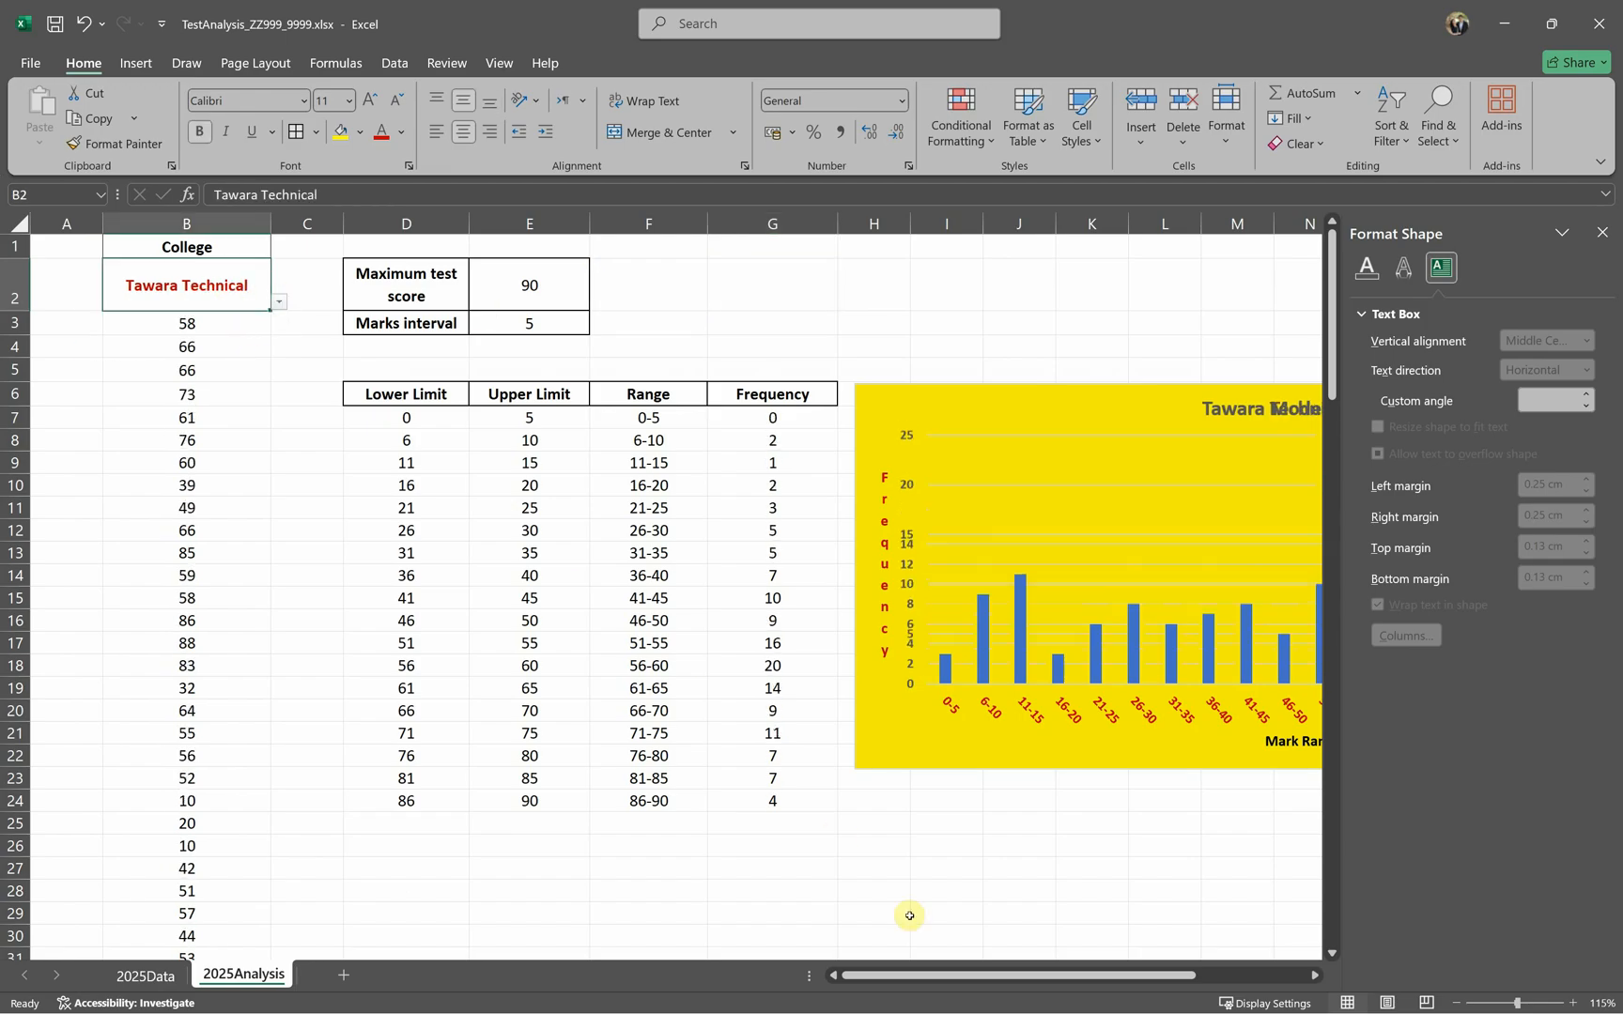
pyautogui.moveTo(985, 974); pyautogui.dragTo(1091, 970)
pyautogui.hotkey('alt', 'Tab')
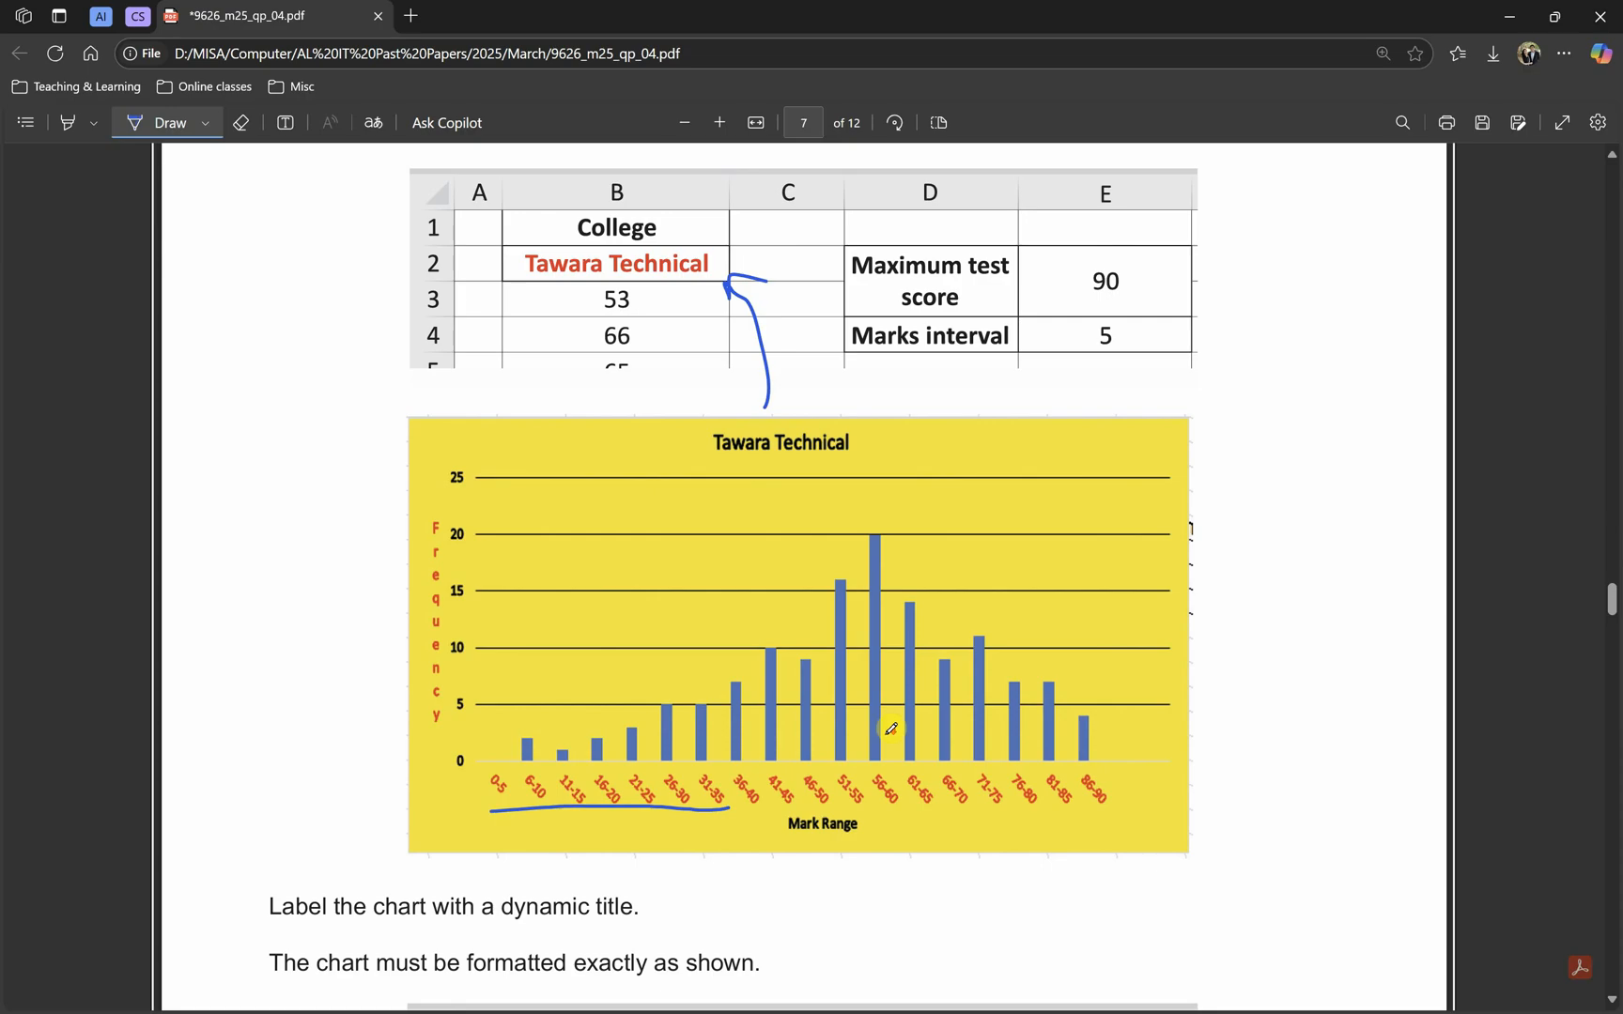
# Step: Check the second example's settings in the PDF and select Tawara Elementary as the college in B2
pyautogui.scroll(-5, 884, 718)
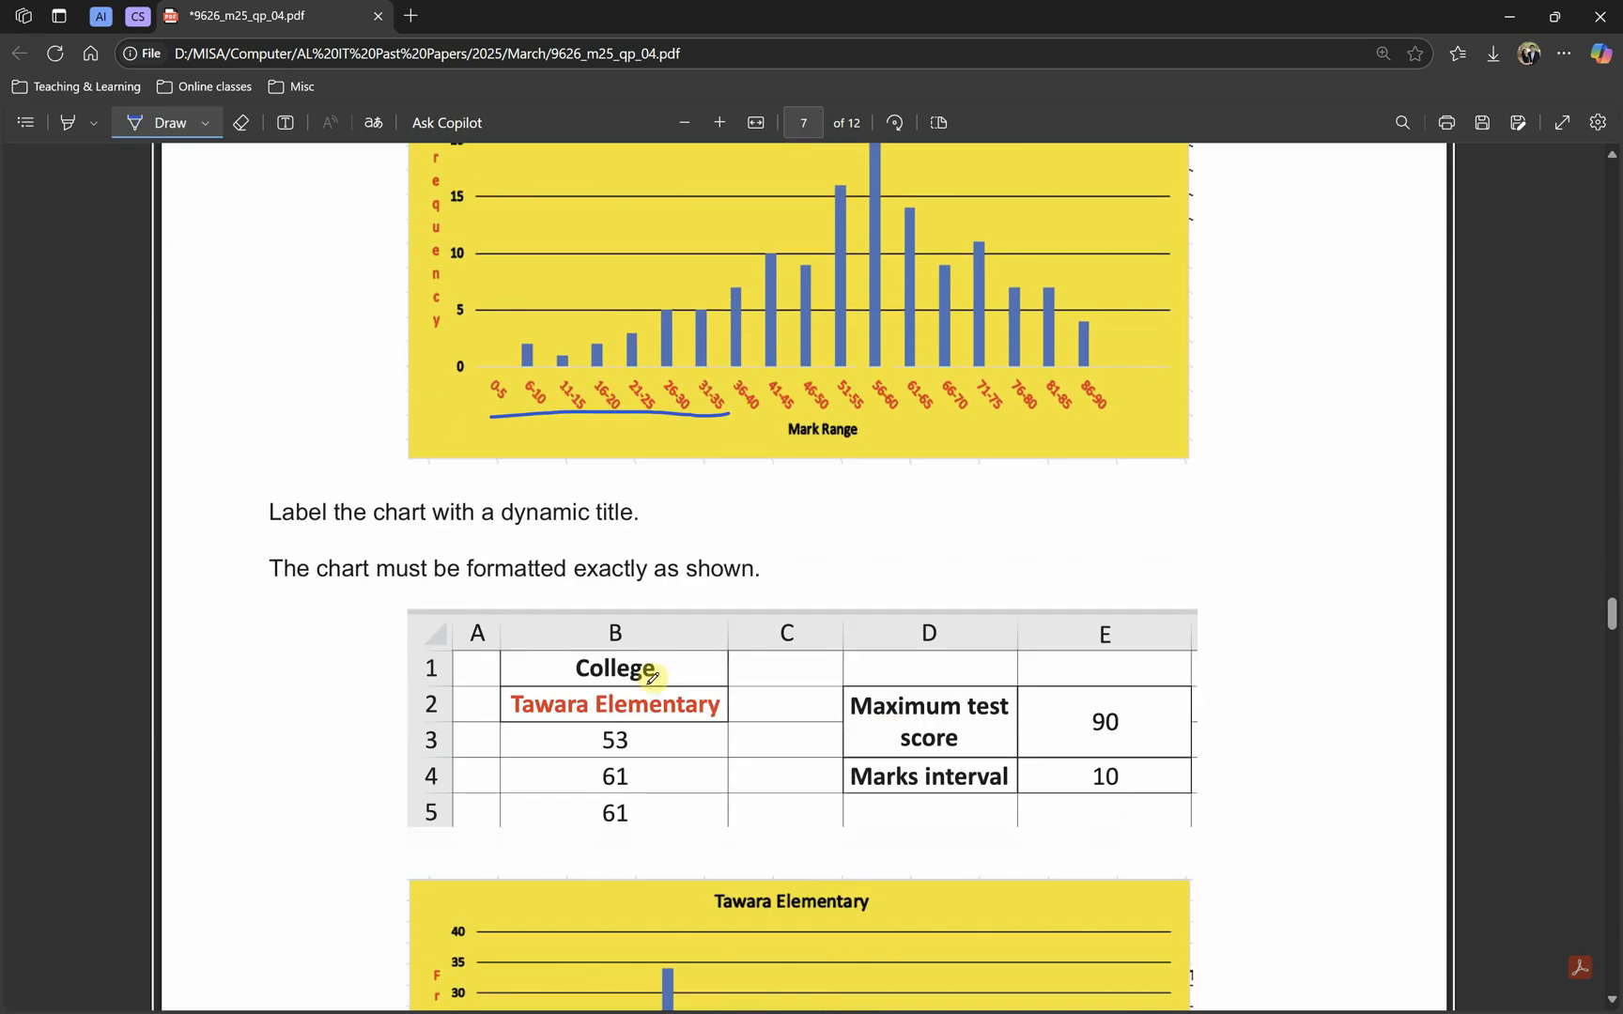
pyautogui.hotkey('alt', 'Tab')
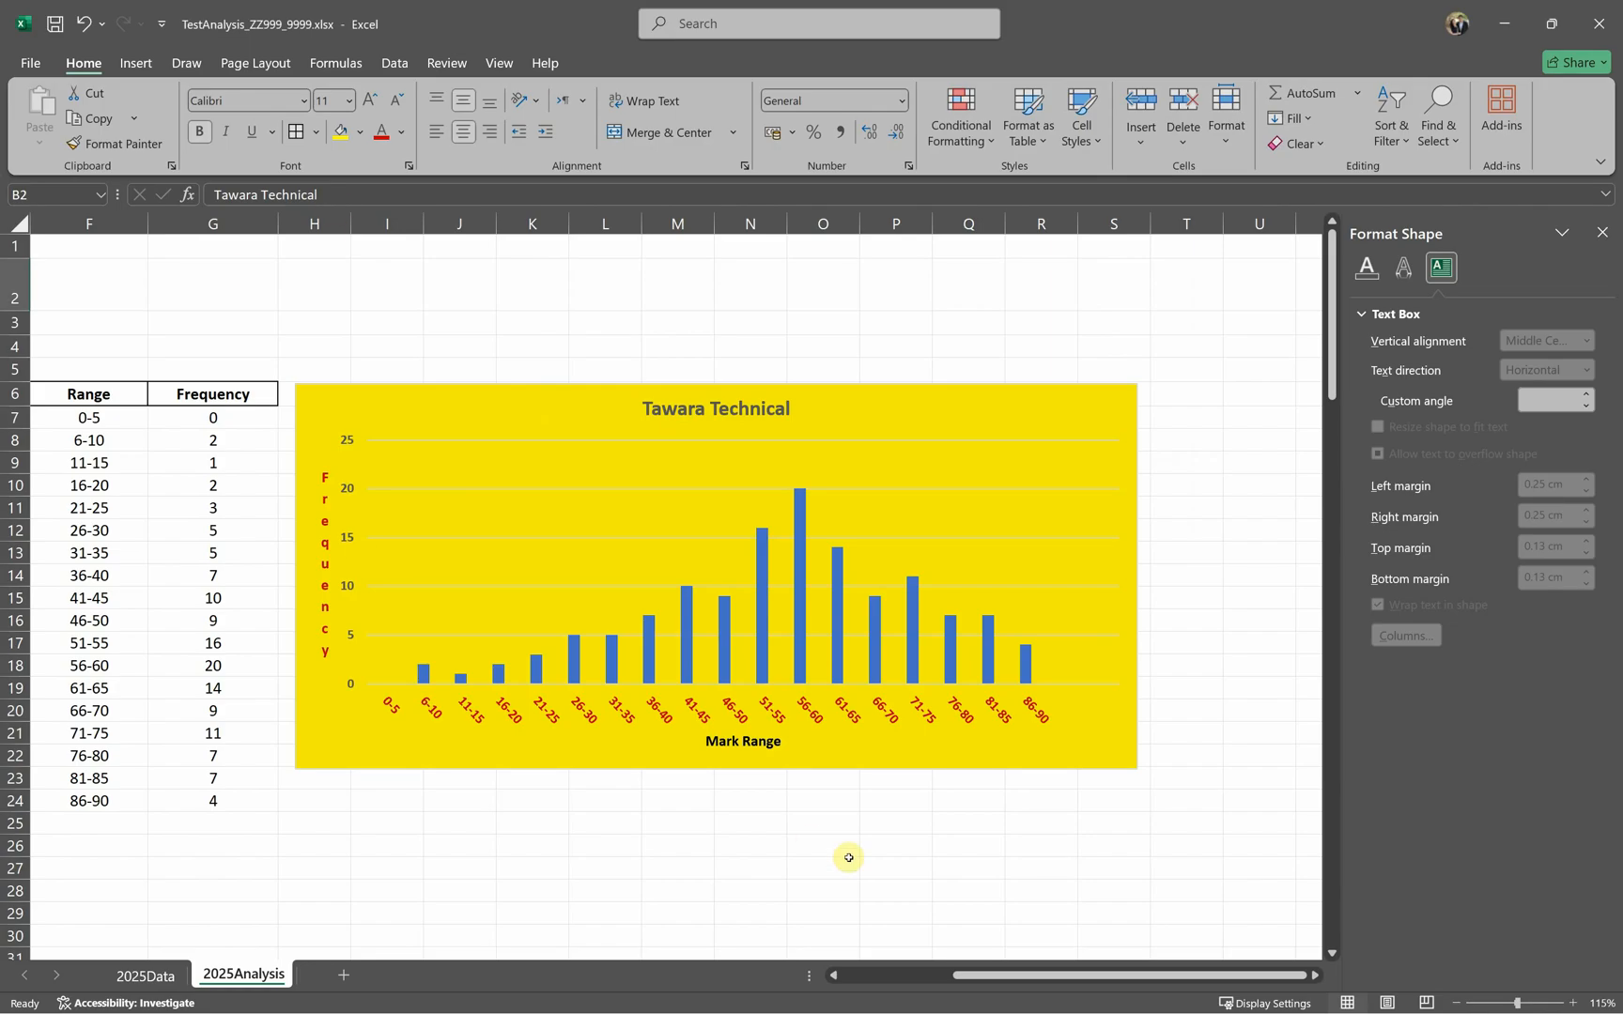
pyautogui.moveTo(985, 974); pyautogui.dragTo(870, 974)
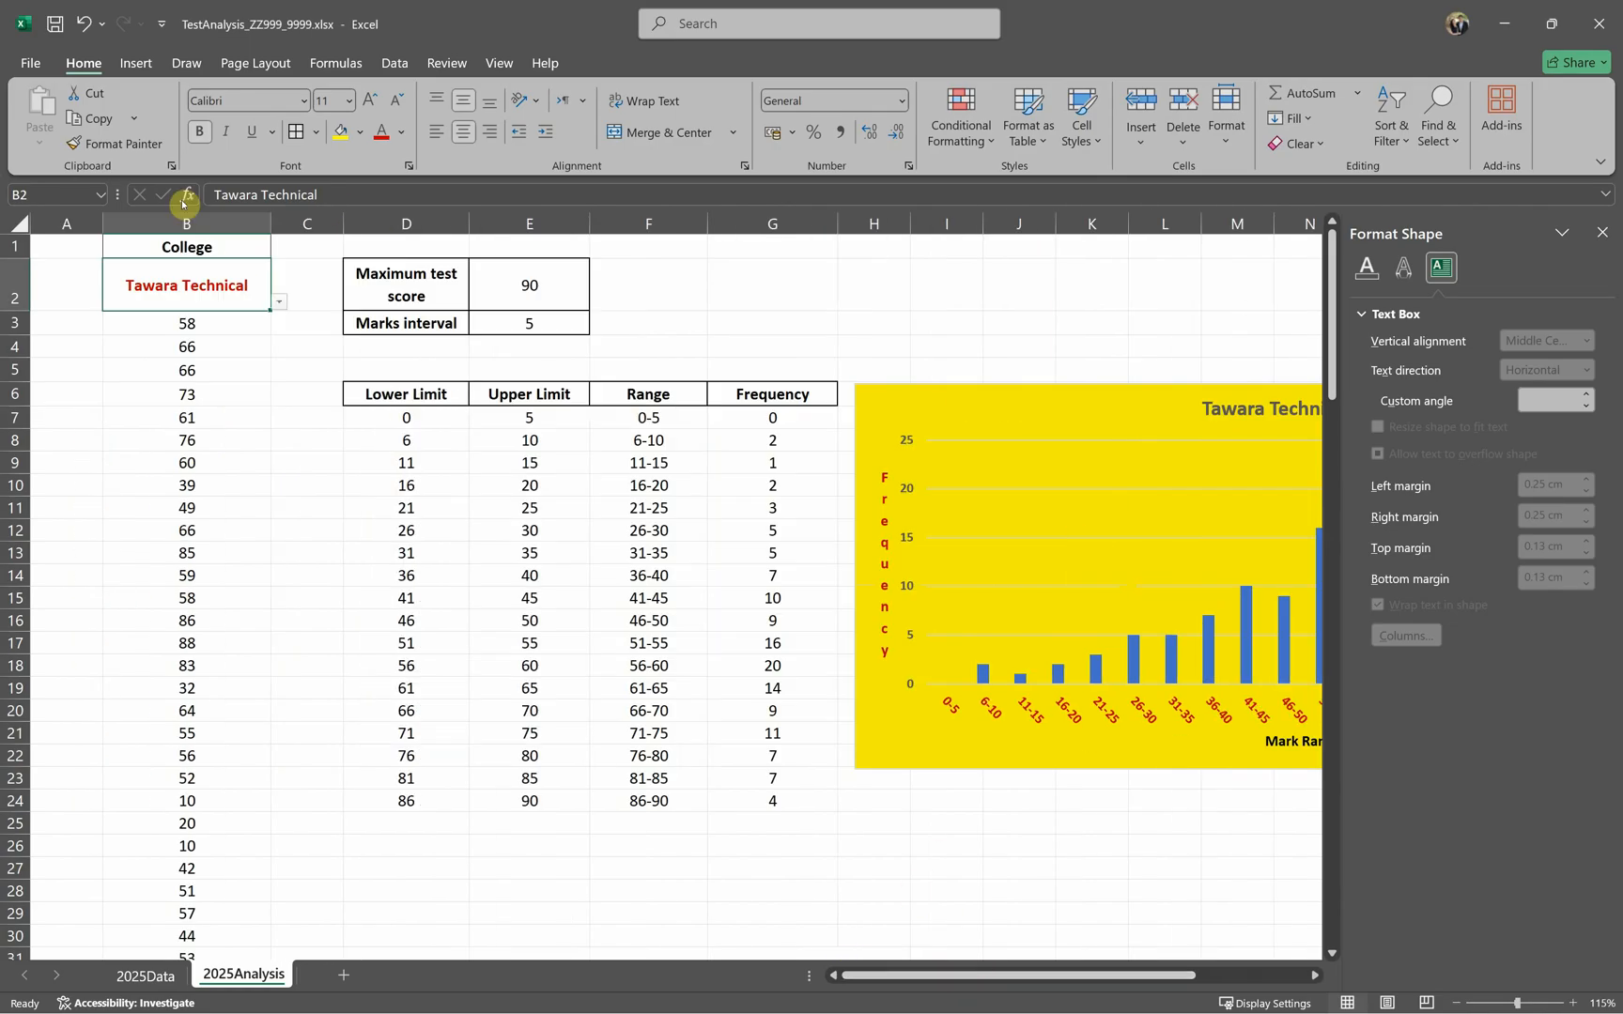
pyautogui.click(279, 302)
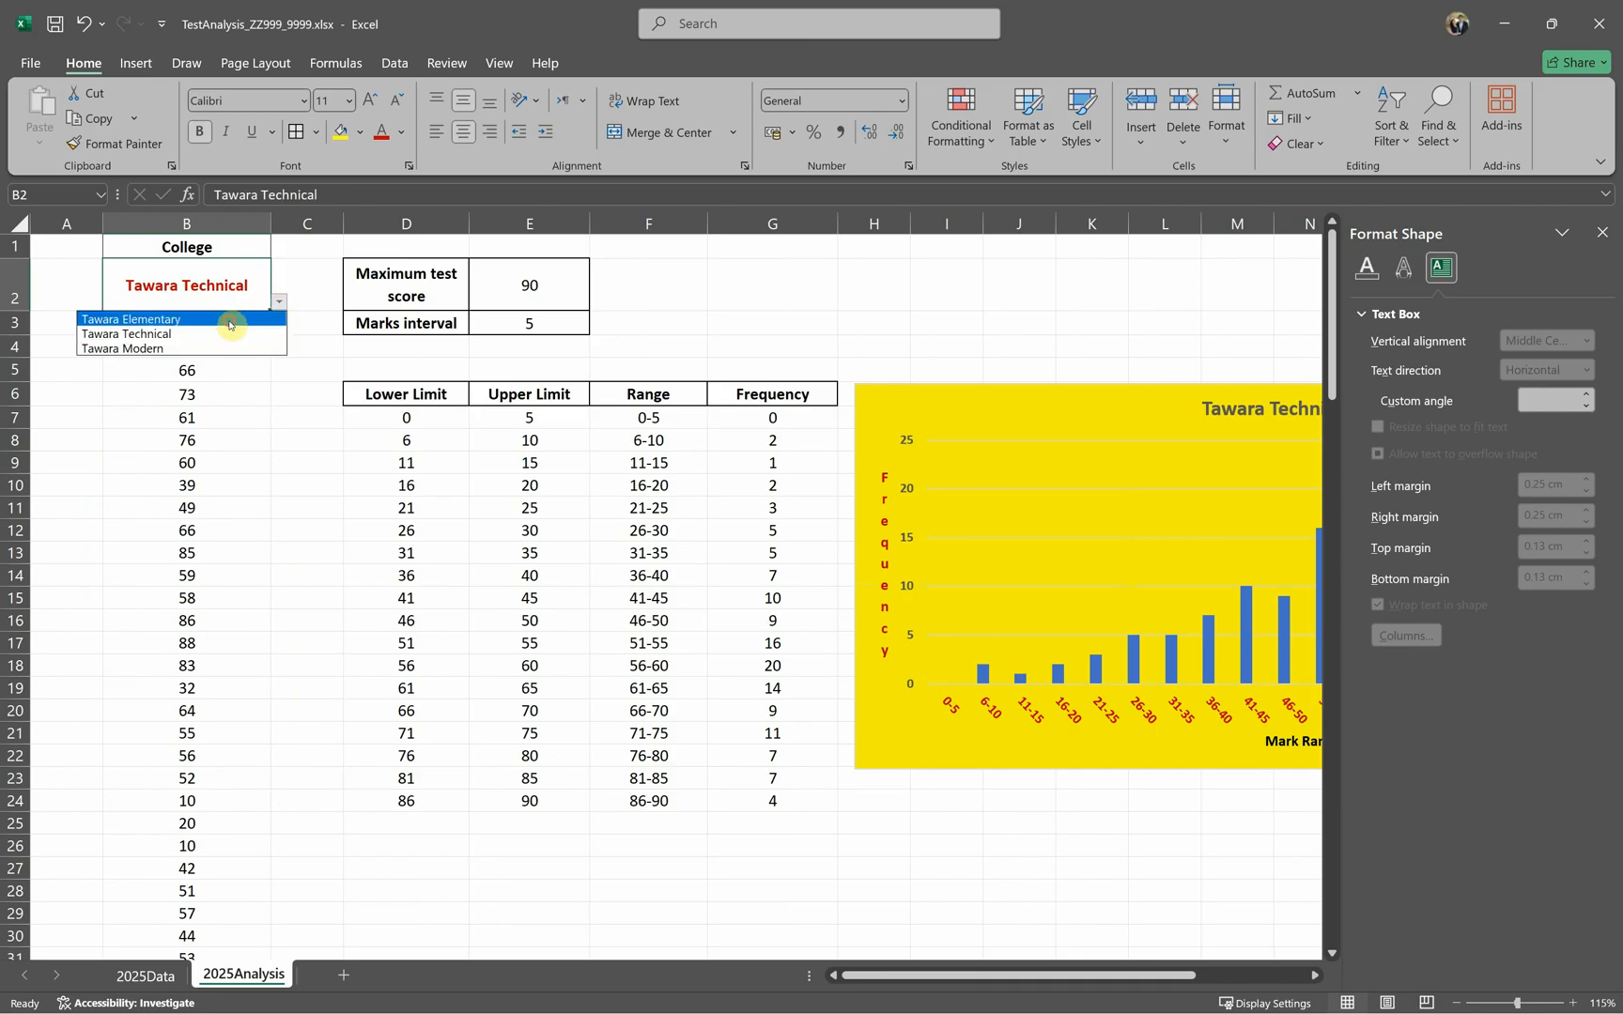
pyautogui.click(224, 319)
# Step: Set the marks interval in E3 to 10
pyautogui.click(525, 297)
pyautogui.click(537, 321)
pyautogui.write('10')
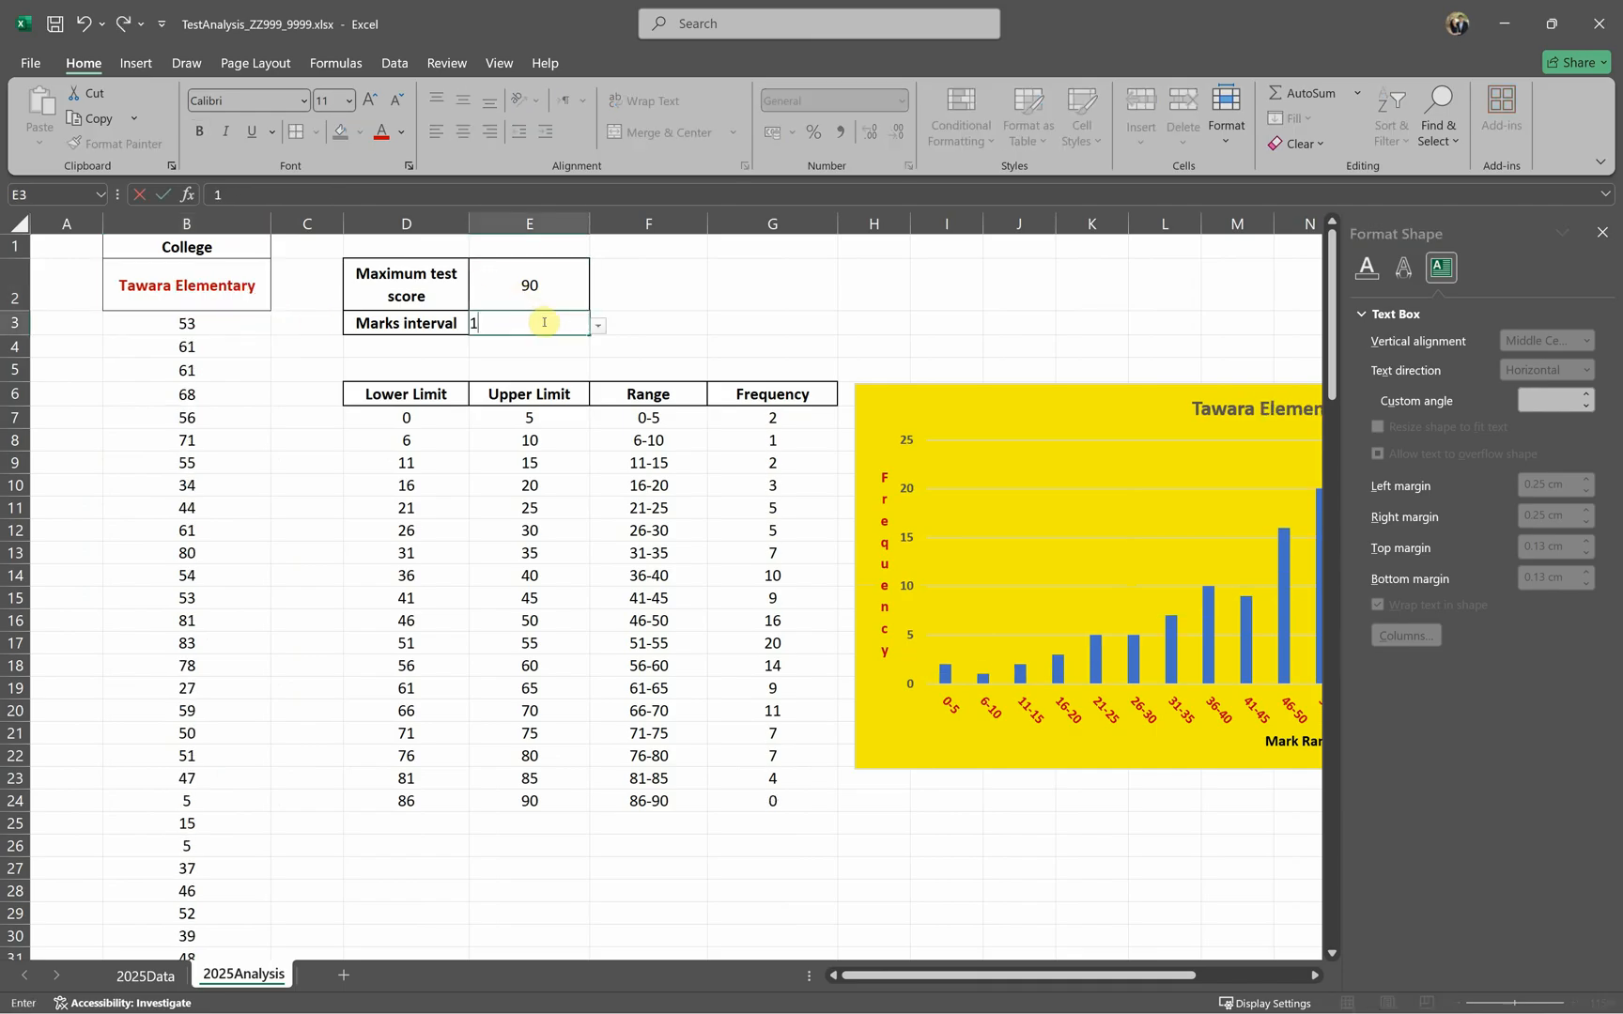
pyautogui.click(725, 311)
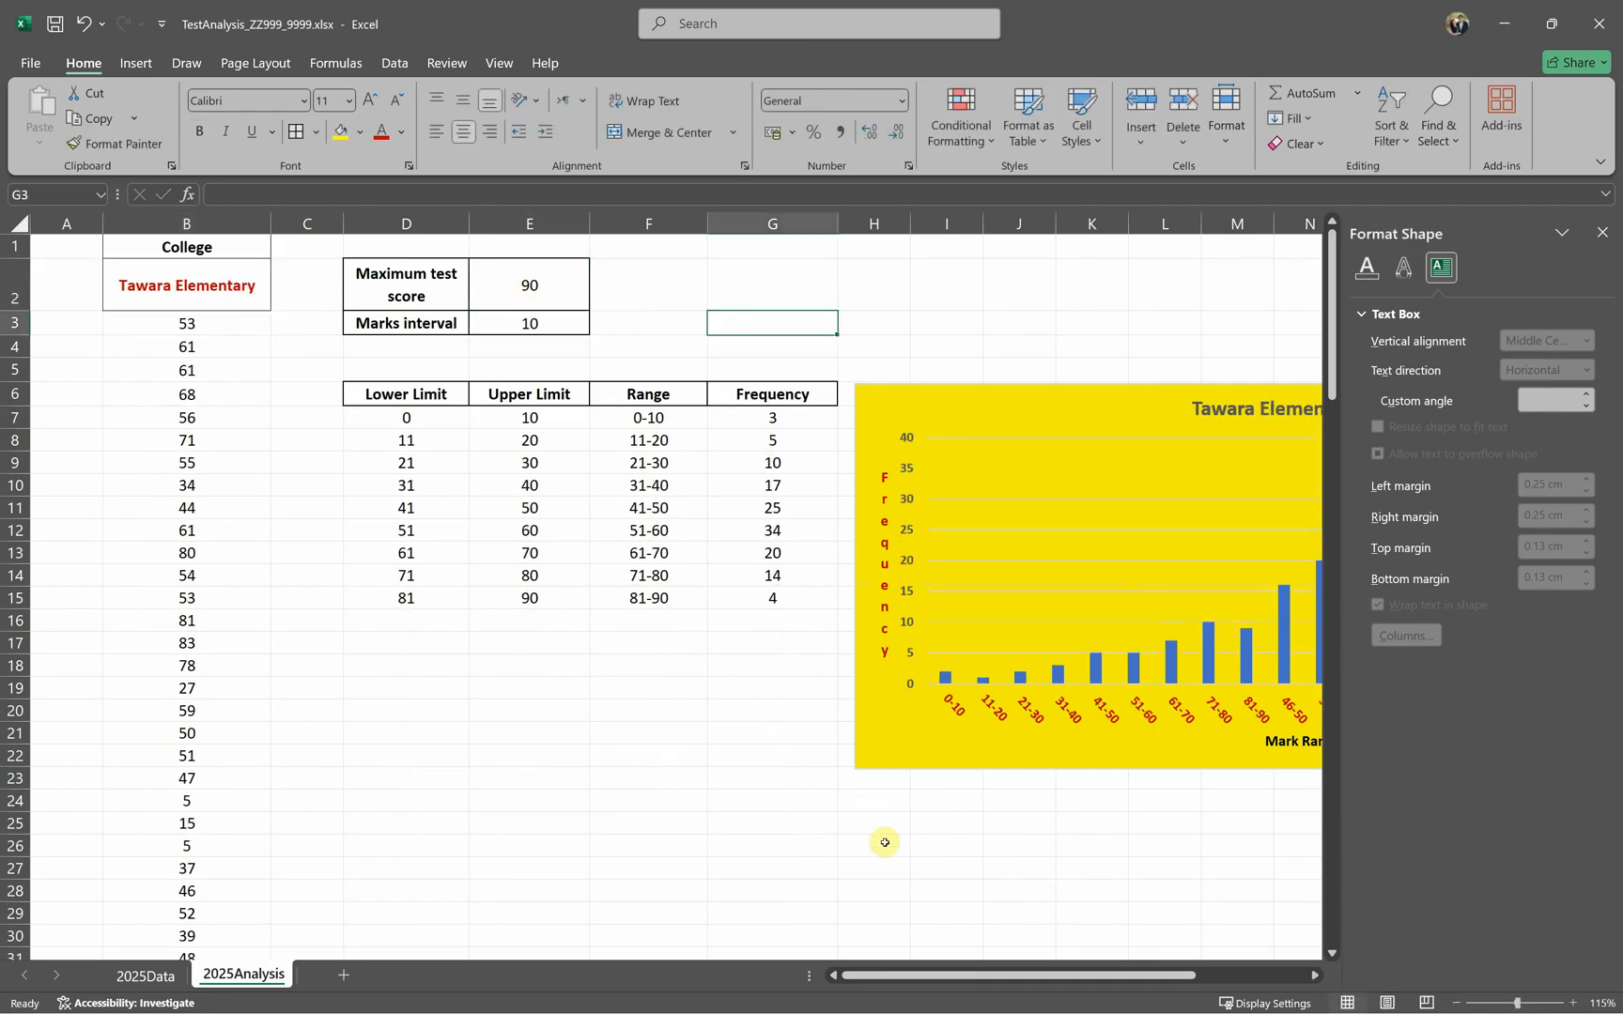
# Step: Compare the Tawara Elementary chart's bars, range labels and axis scale with the second example in the PDF
pyautogui.moveTo(963, 977); pyautogui.dragTo(1055, 980)
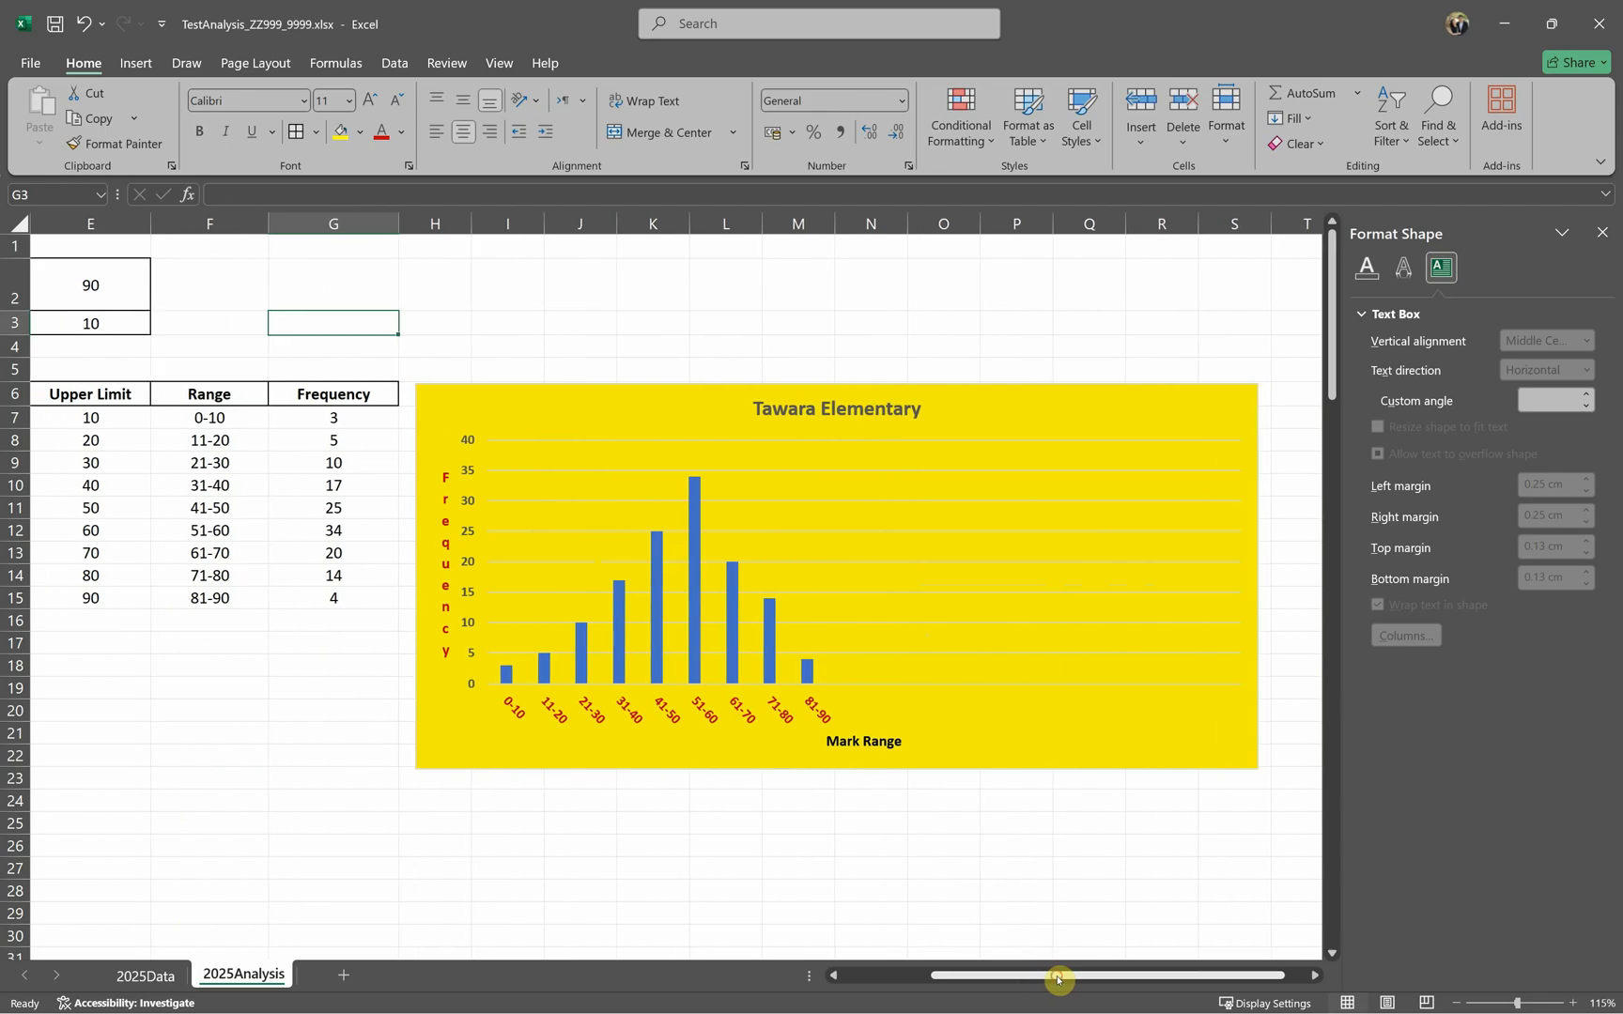
pyautogui.hotkey('alt', 'Tab')
pyautogui.scroll(-4, 899, 780)
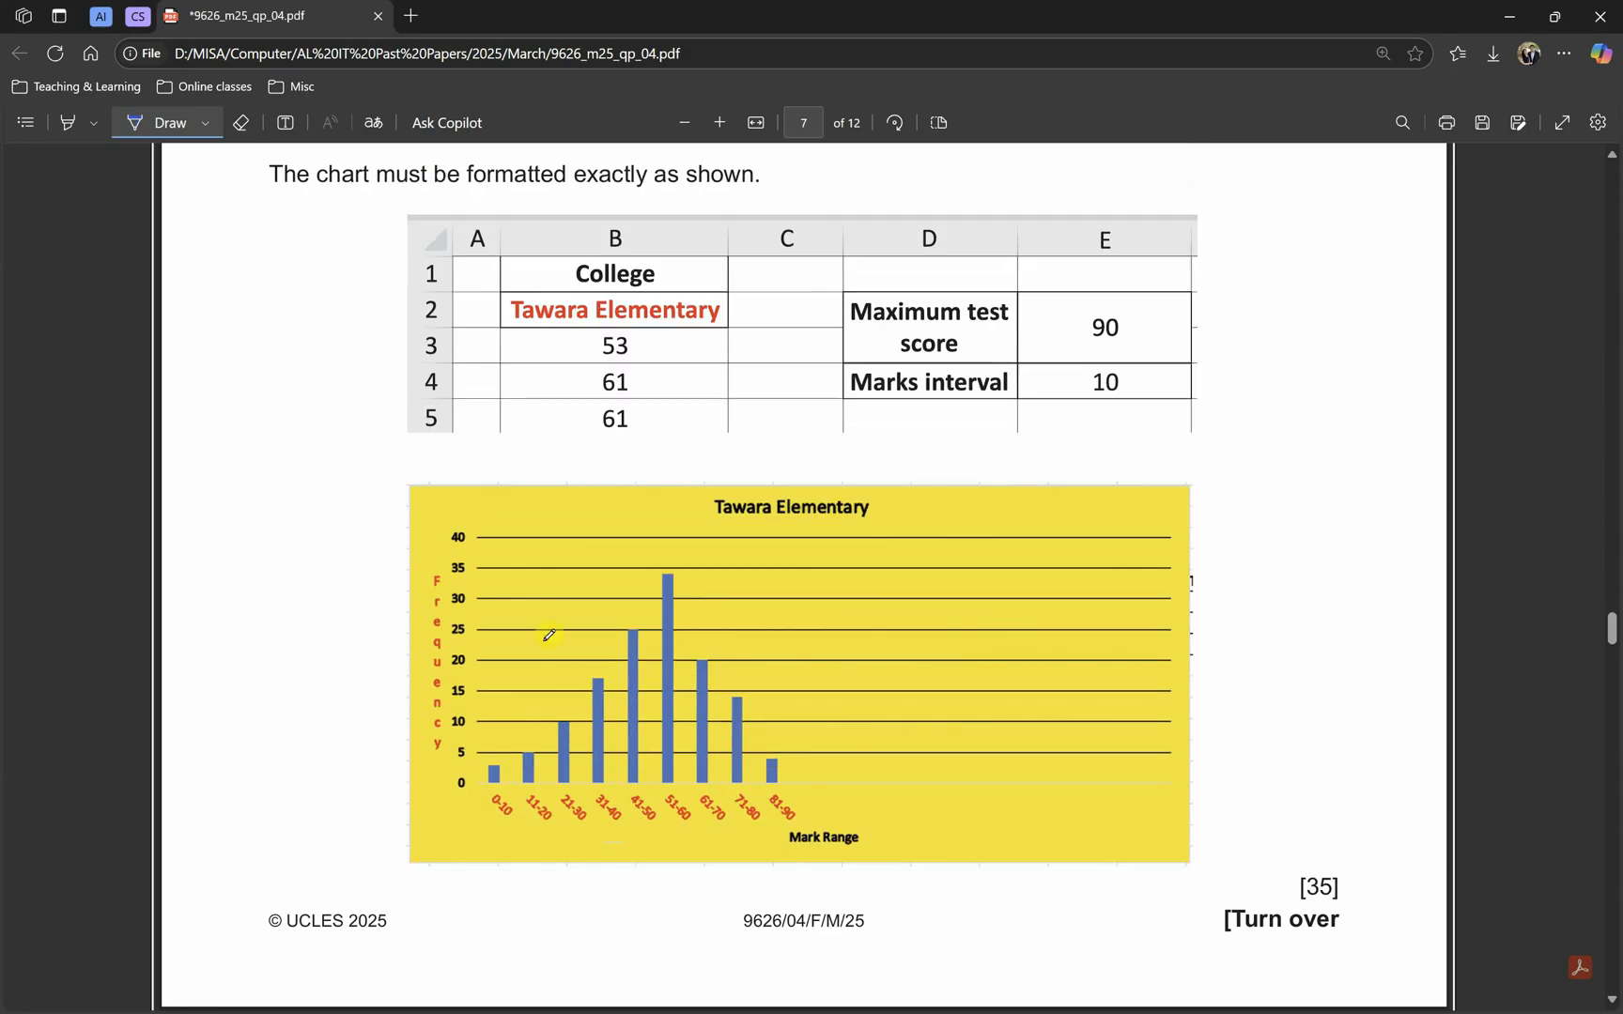
pyautogui.hotkey('alt', 'Tab')
pyautogui.hotkey('alt', 'Tab')
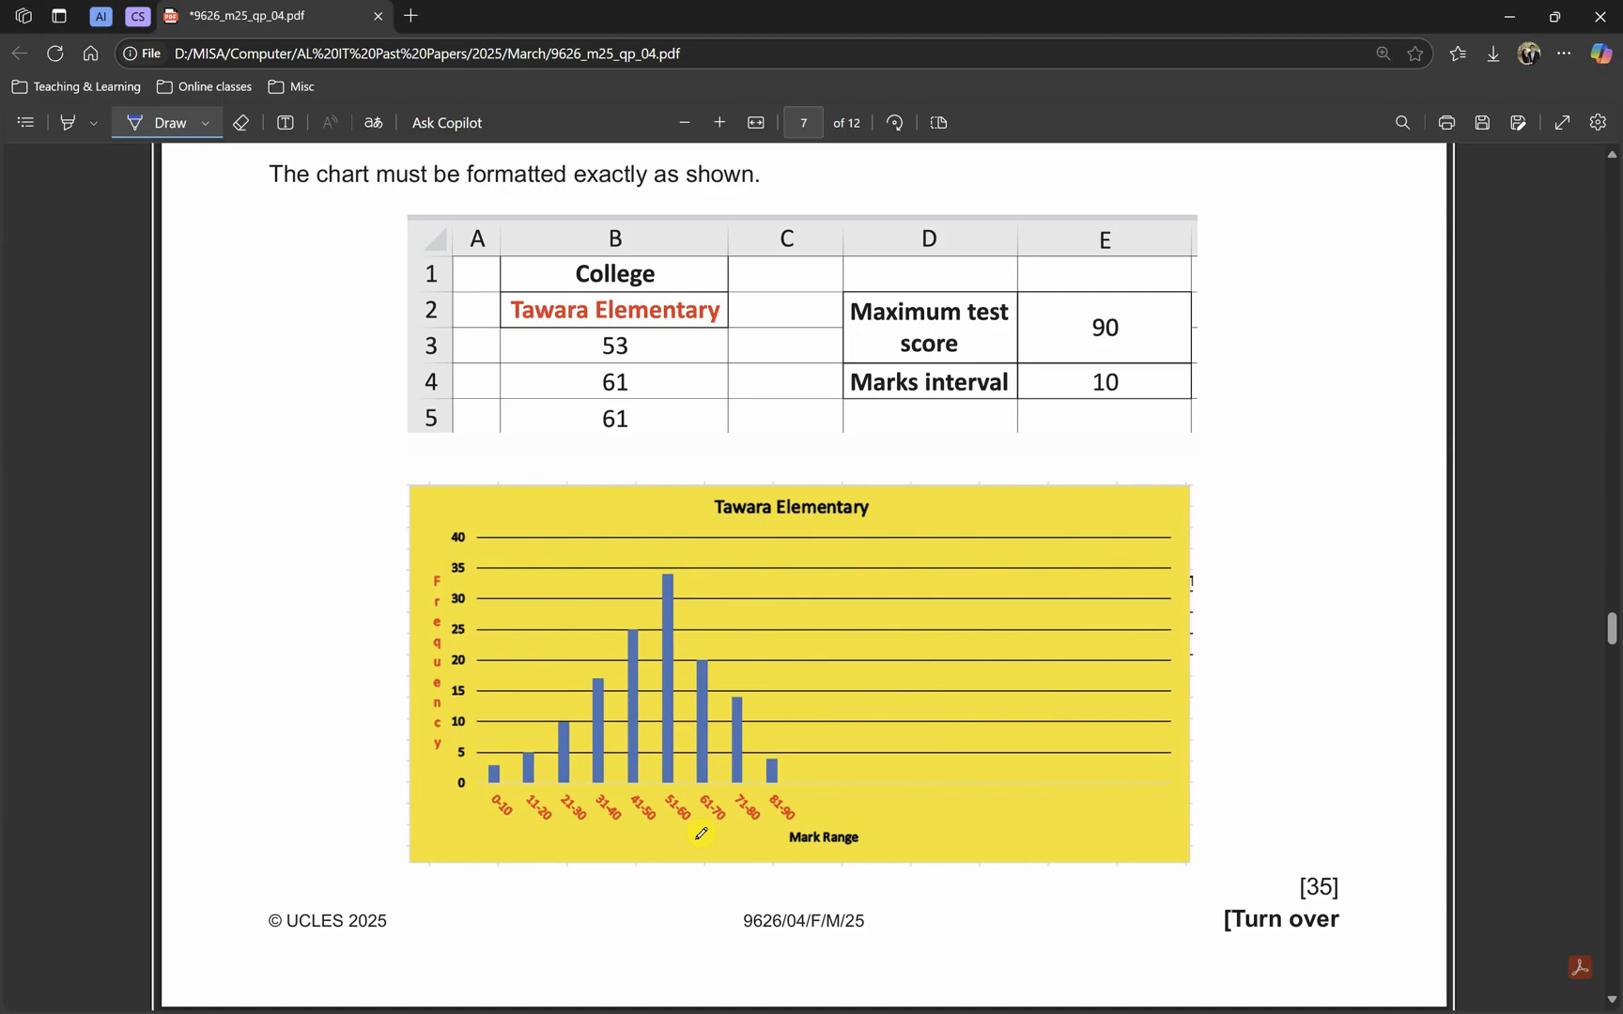
pyautogui.hotkey('alt', 'Tab')
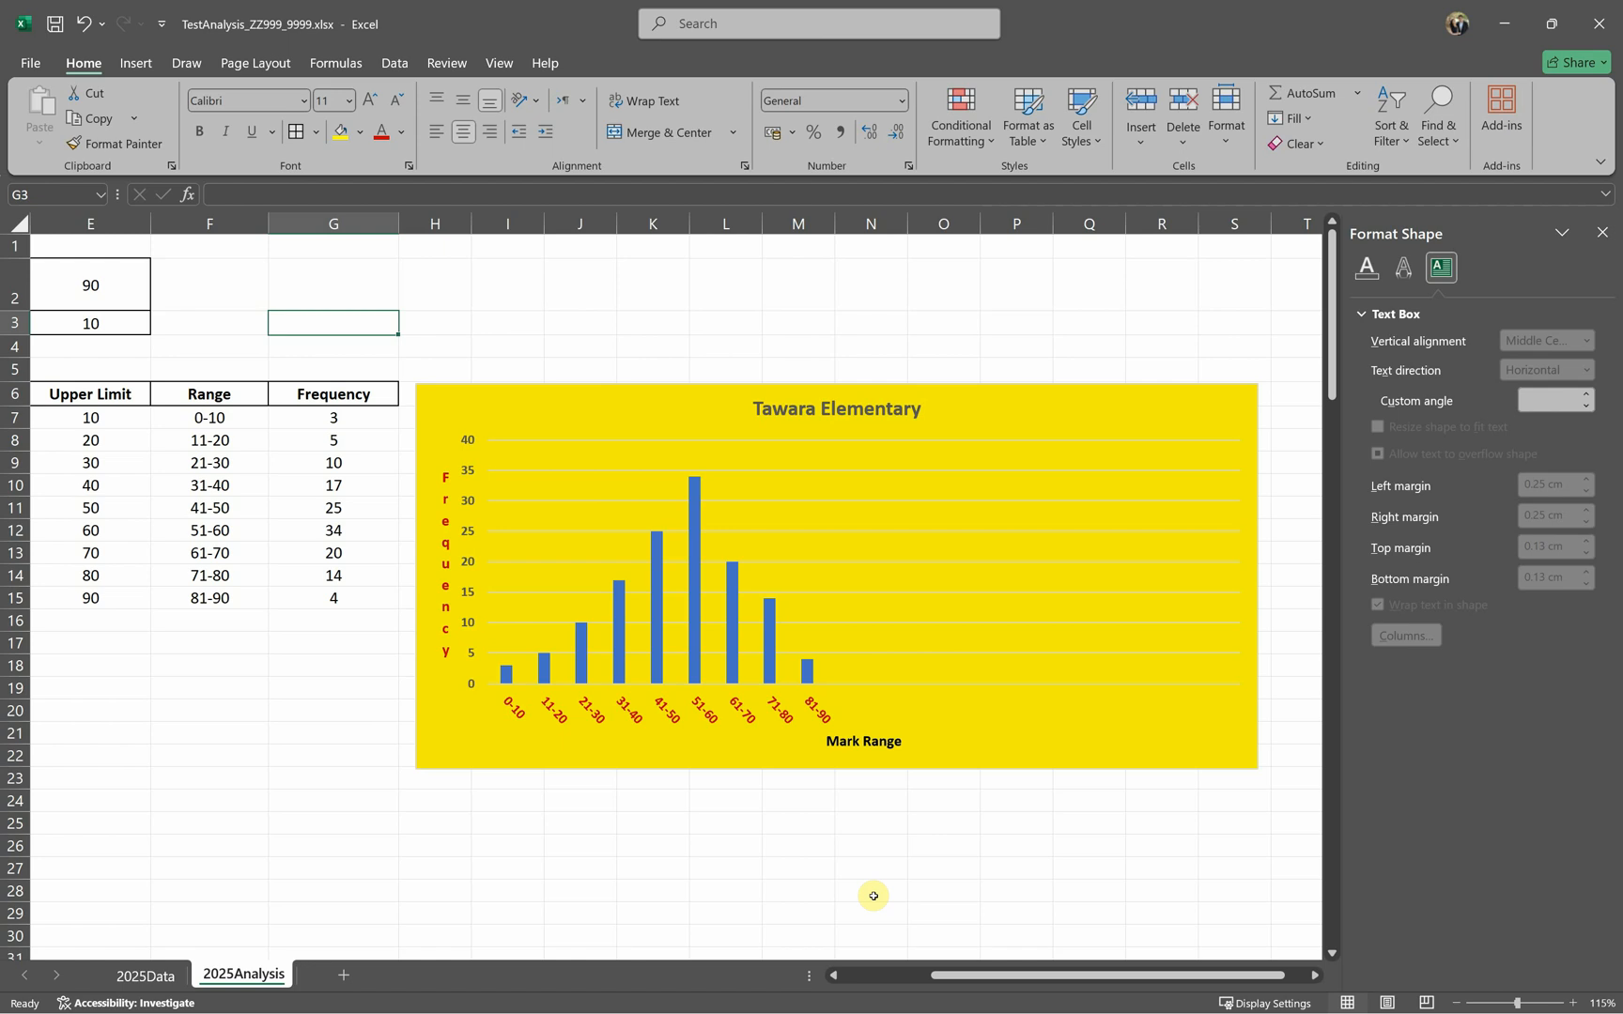
# Step: Review the start of Task 2 and both chart examples with their title and formatting instructions in the PDF
pyautogui.click(468, 473)
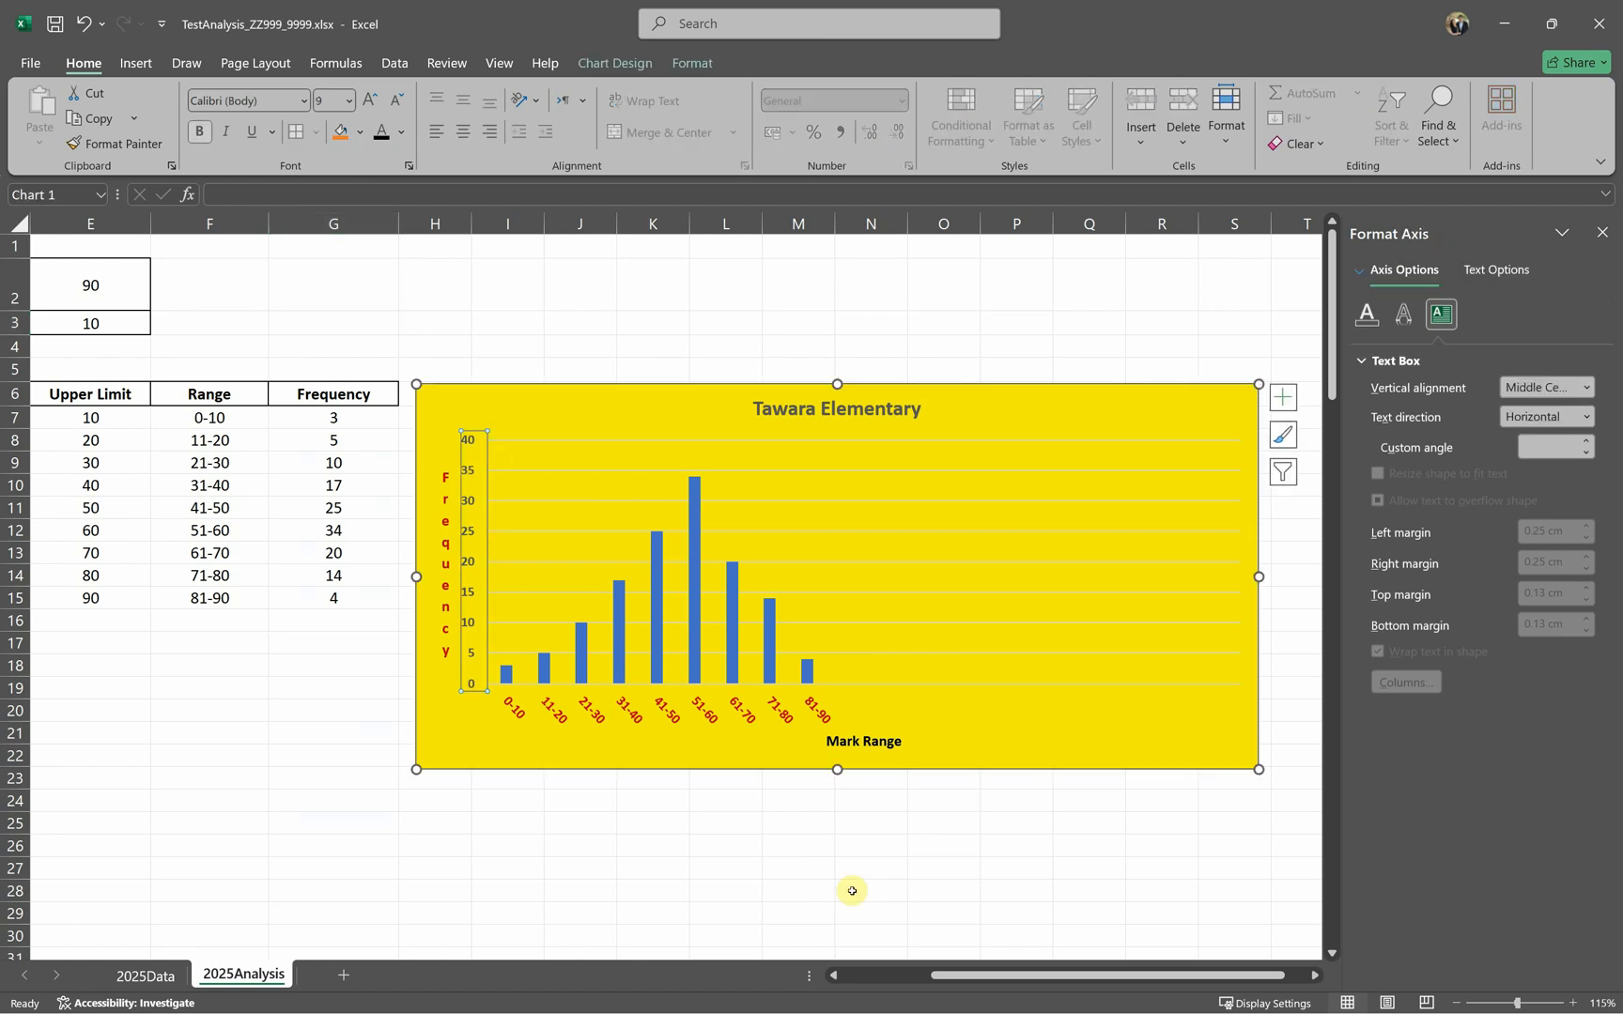
pyautogui.hotkey('alt', 'Tab')
pyautogui.scroll(-7, 855, 887)
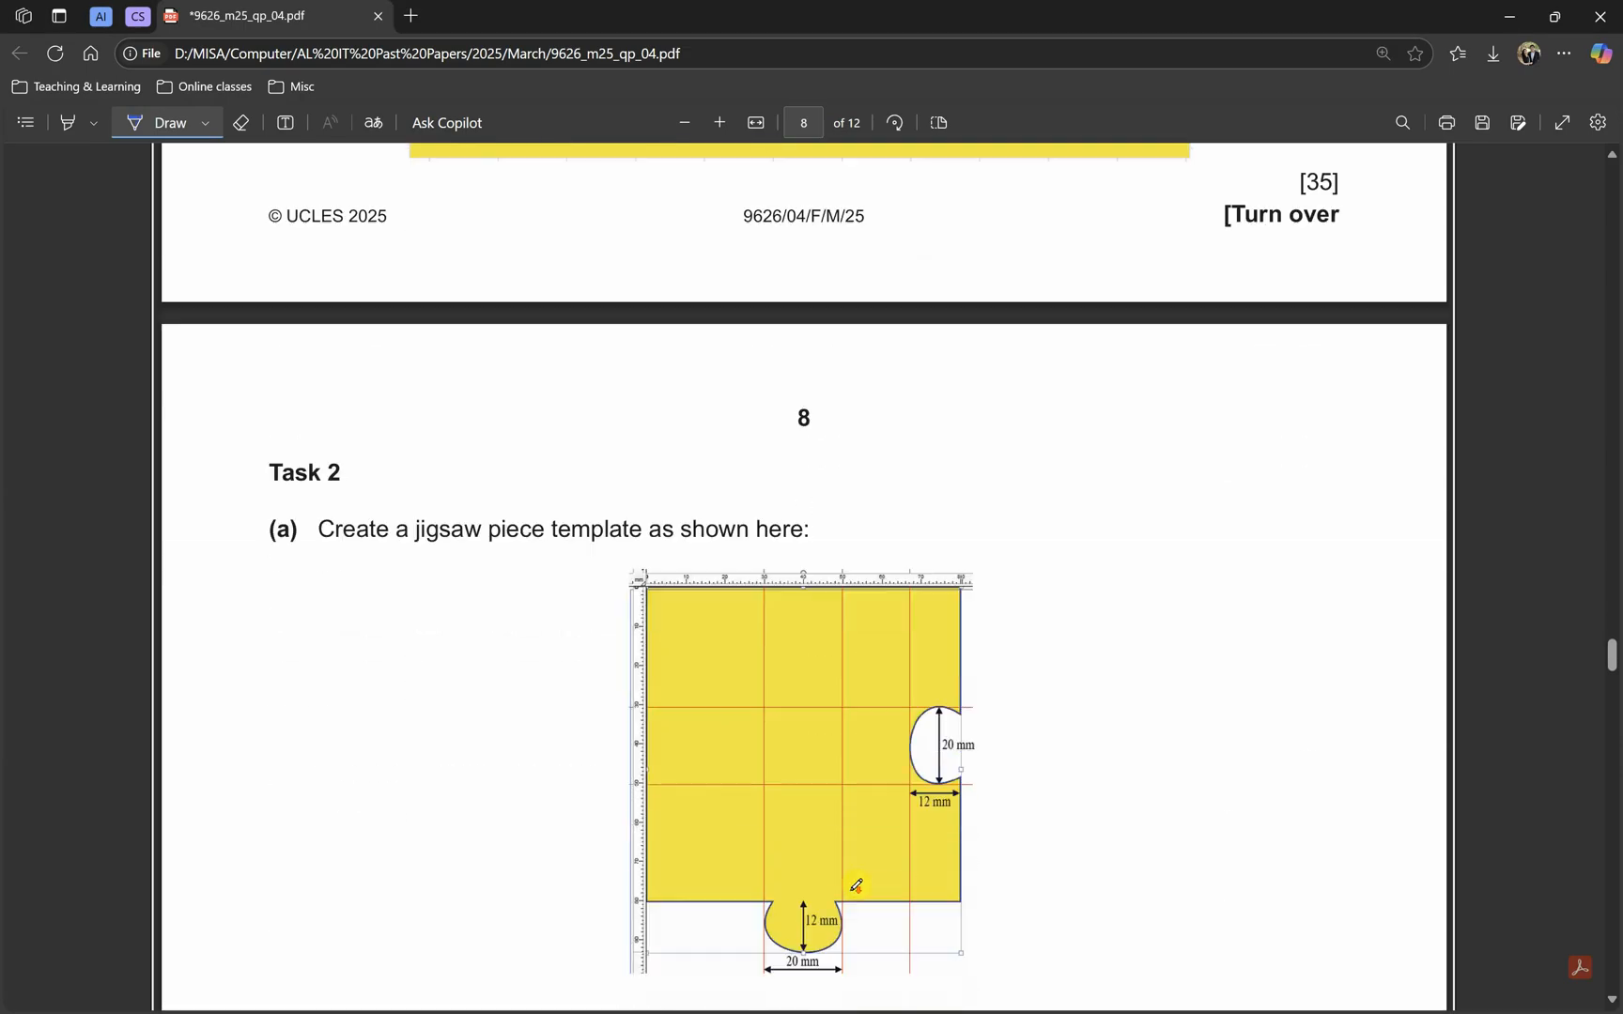
pyautogui.scroll(10, 856, 886)
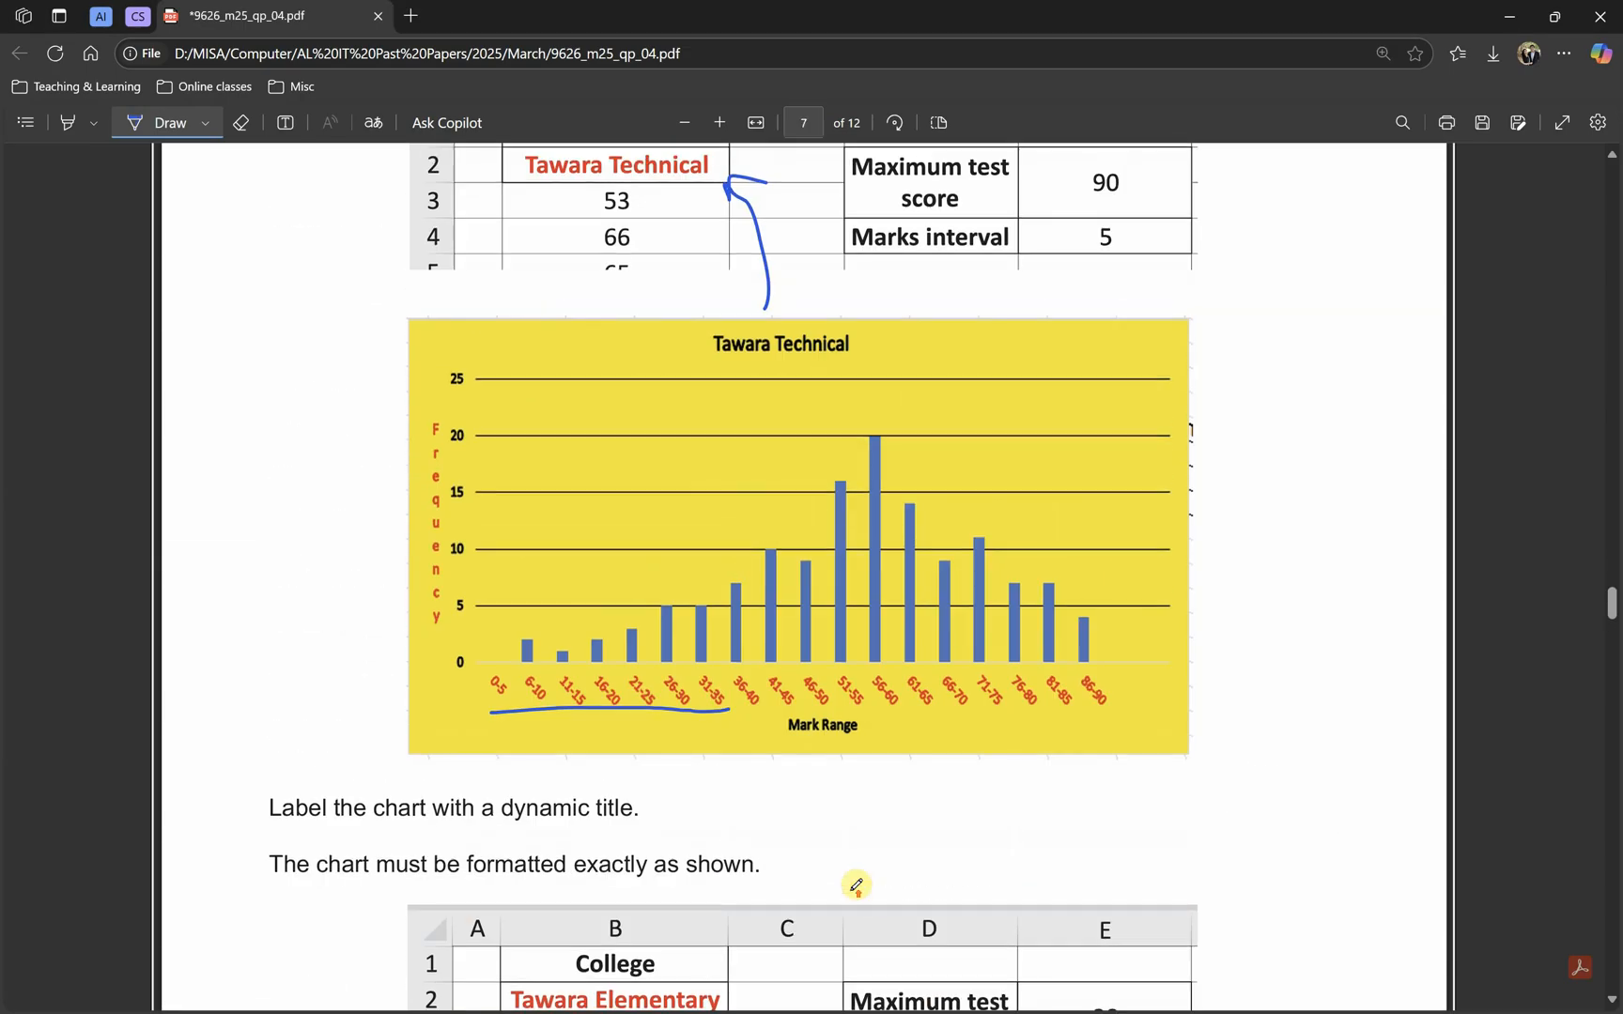
pyautogui.scroll(2, 856, 886)
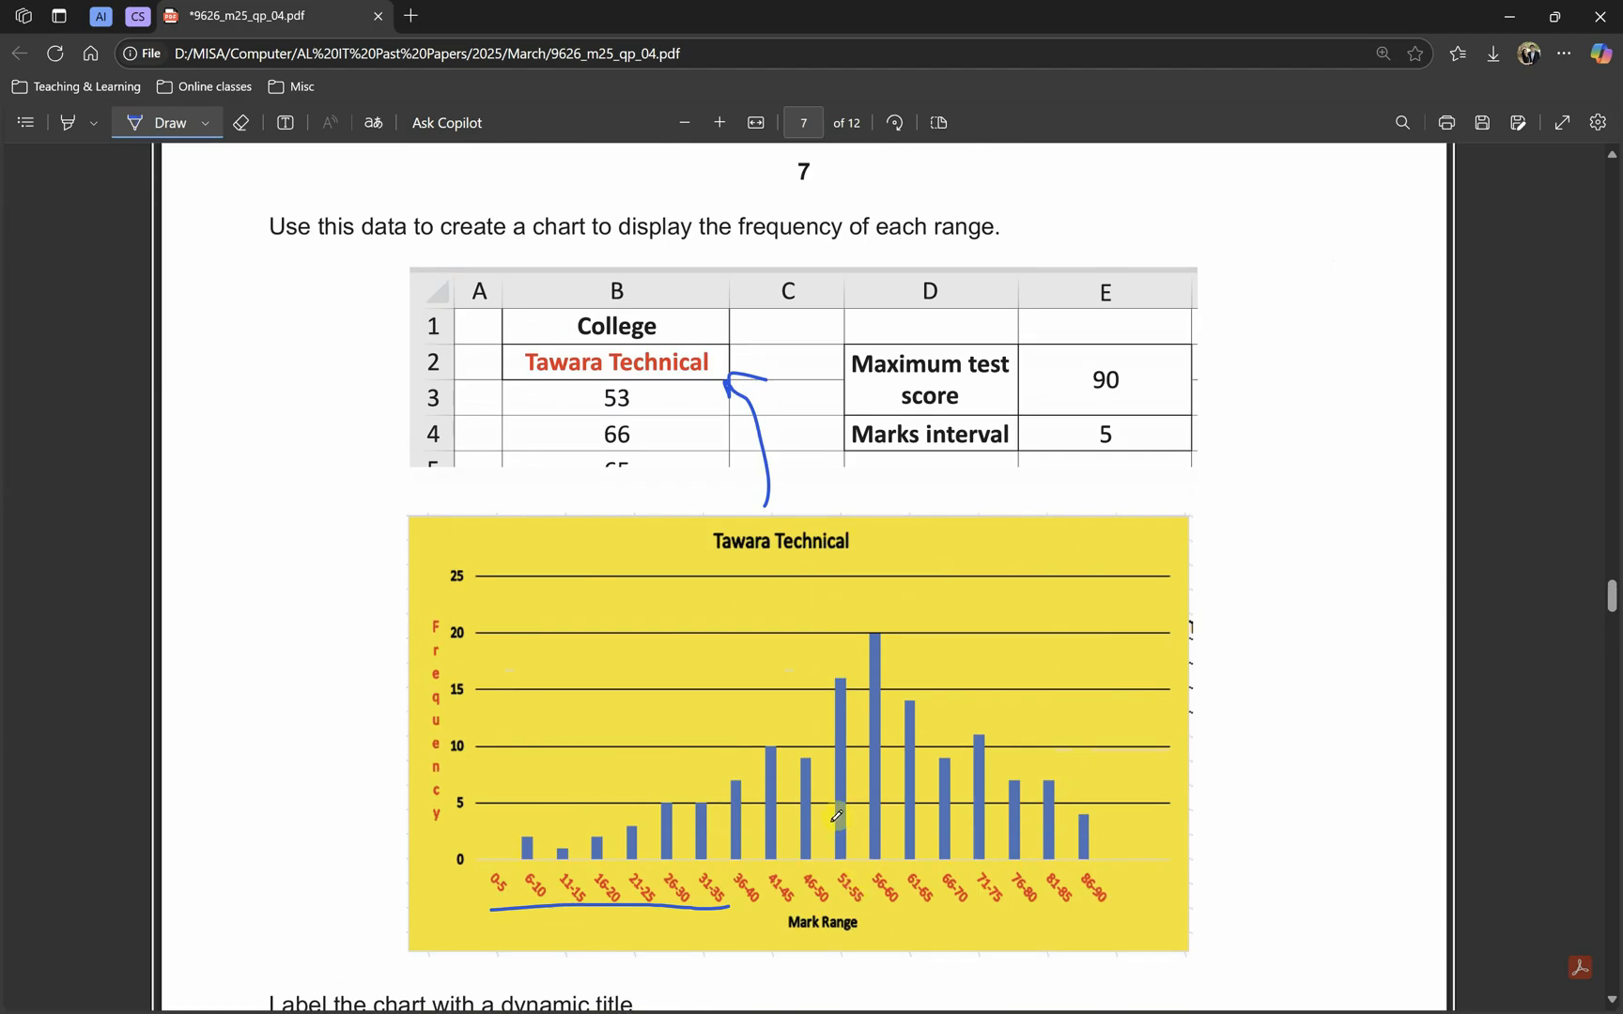
pyautogui.scroll(-1, 835, 817)
pyautogui.scroll(-4, 836, 818)
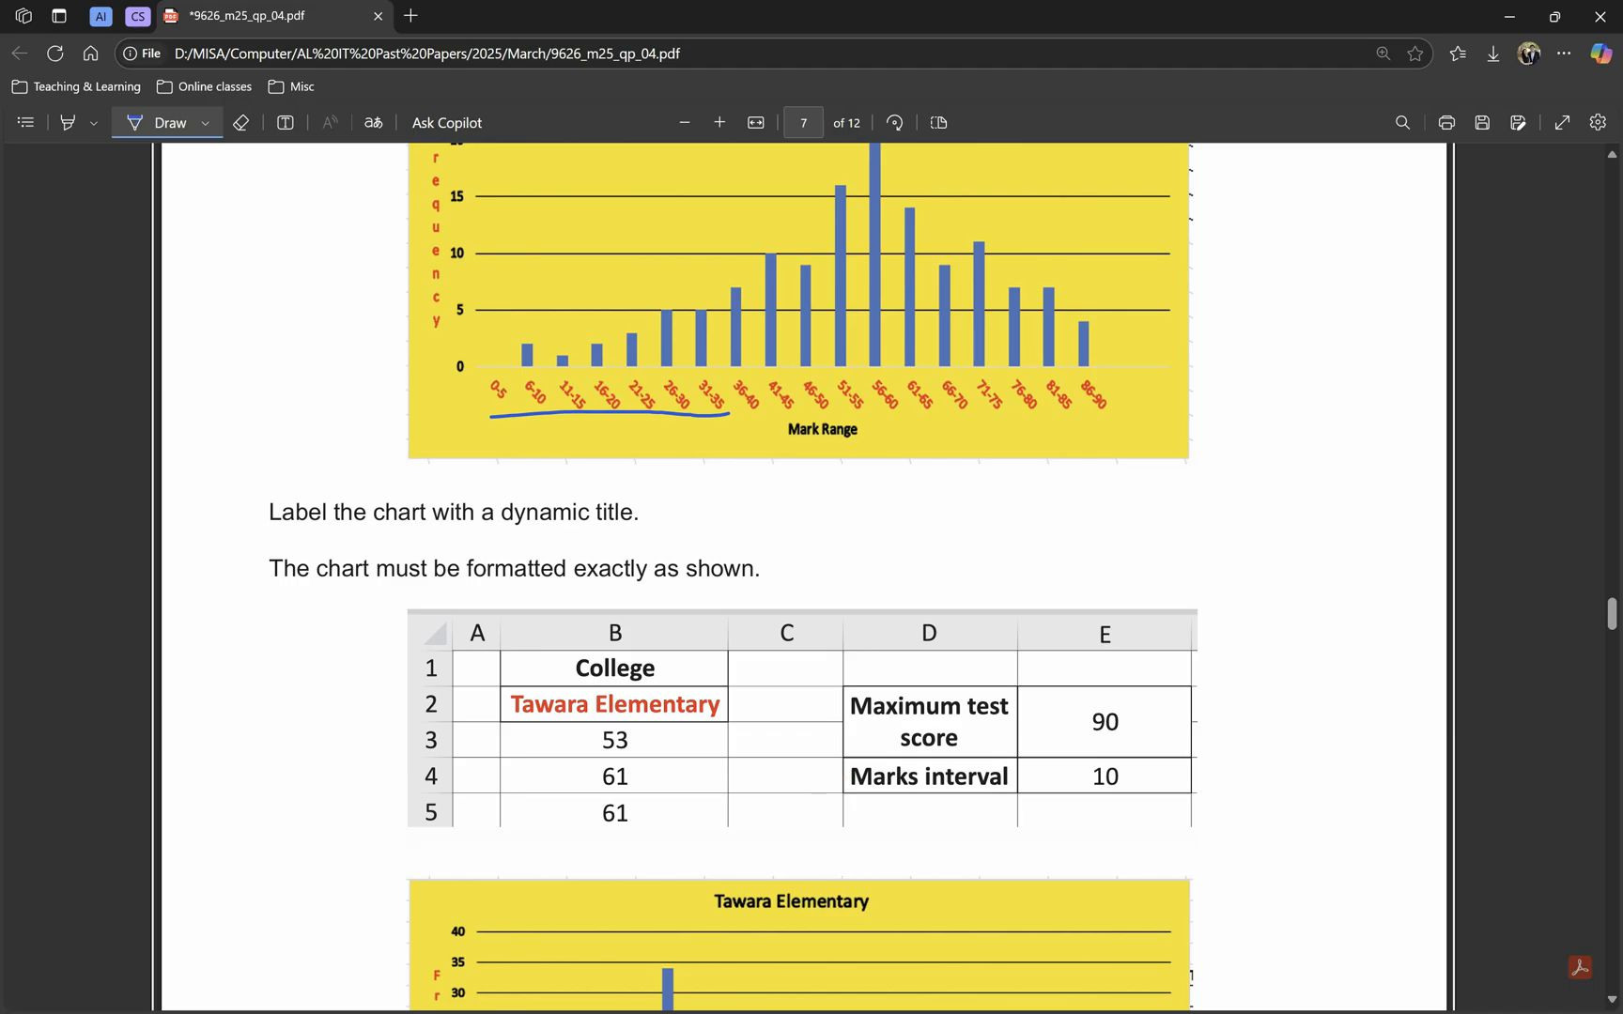
pyautogui.hotkey('alt', 'Tab')
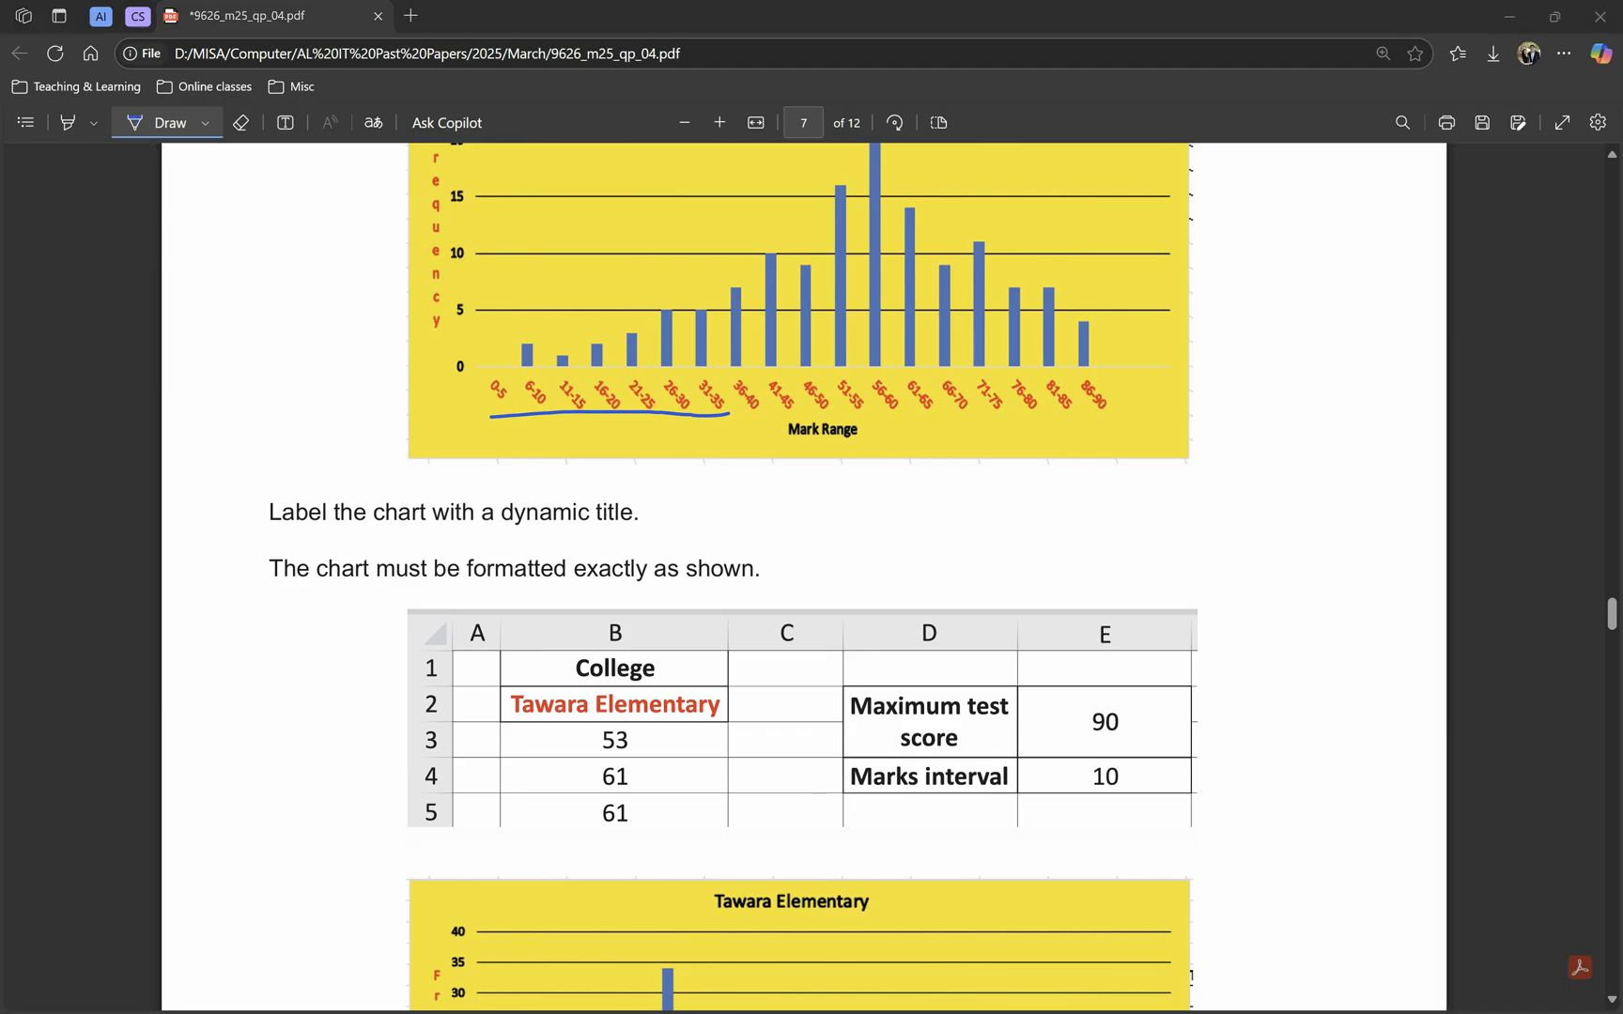